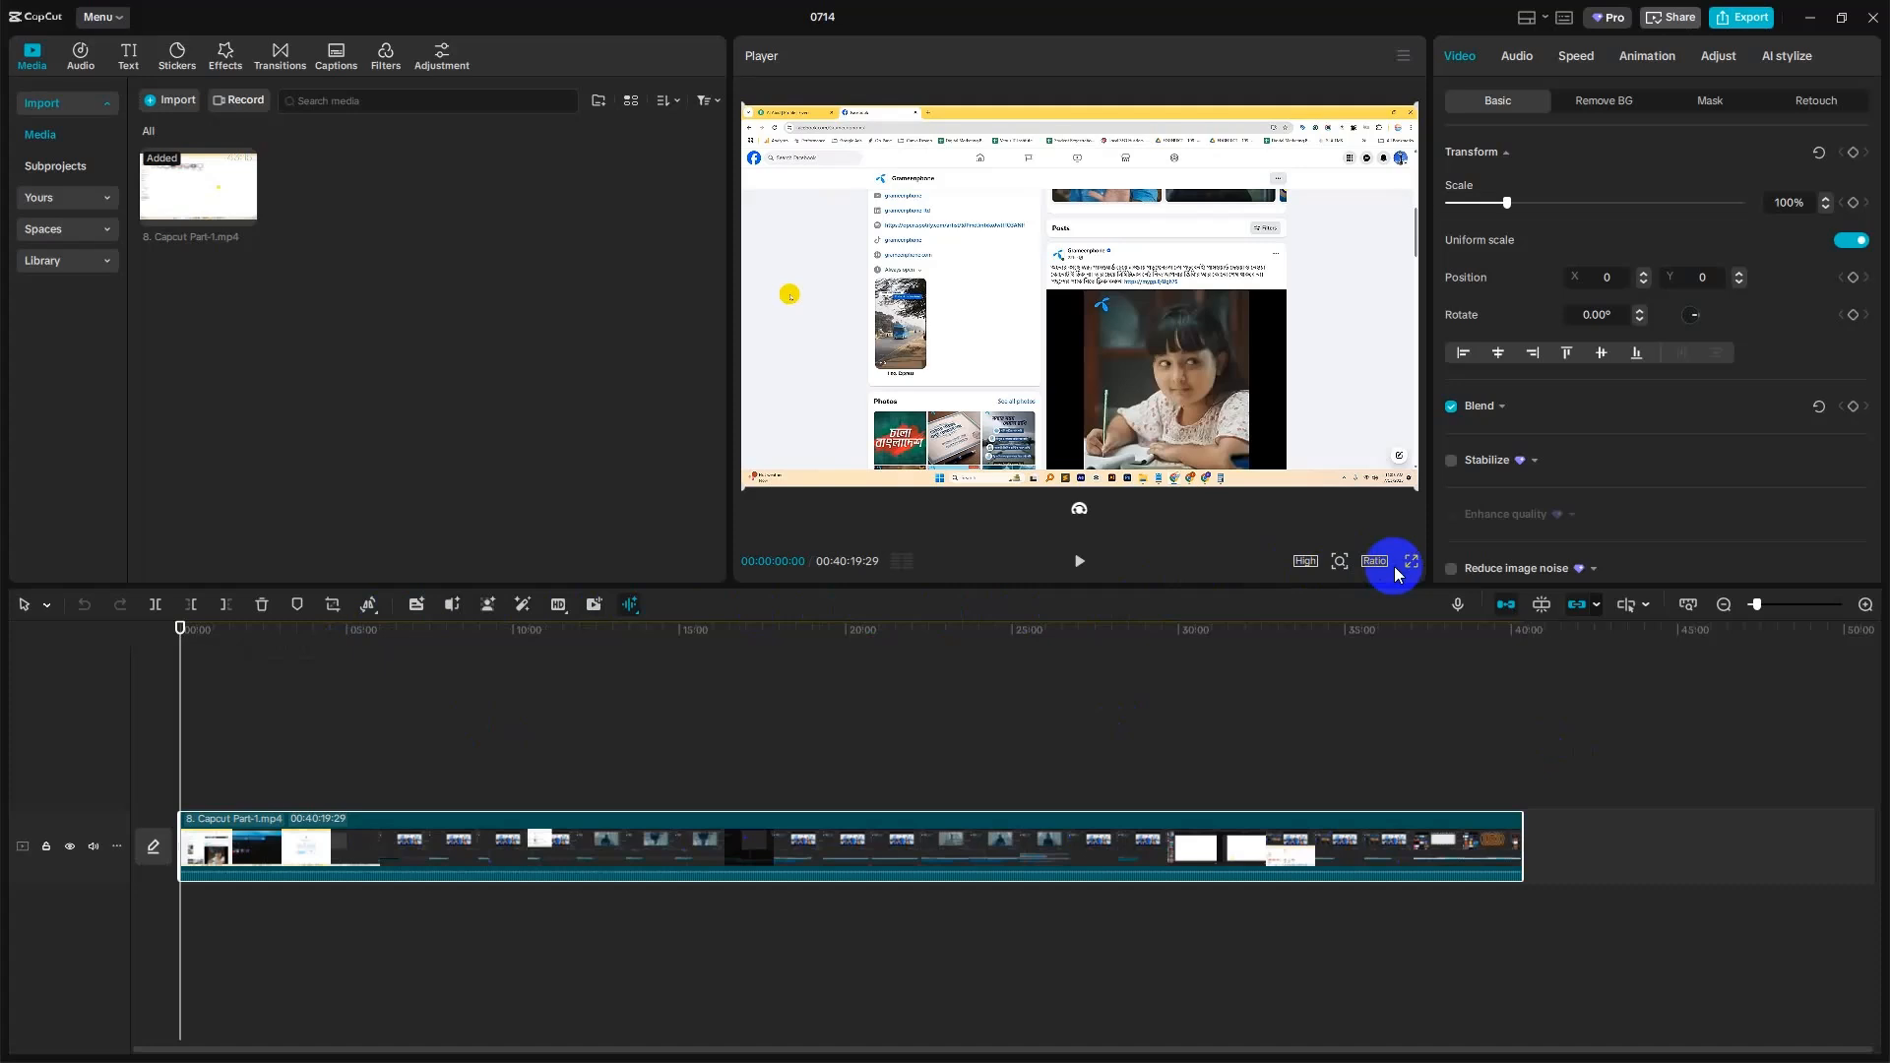
# - Review the player's playback quality options and close the list without changing the quality
pyautogui.click(1307, 562)
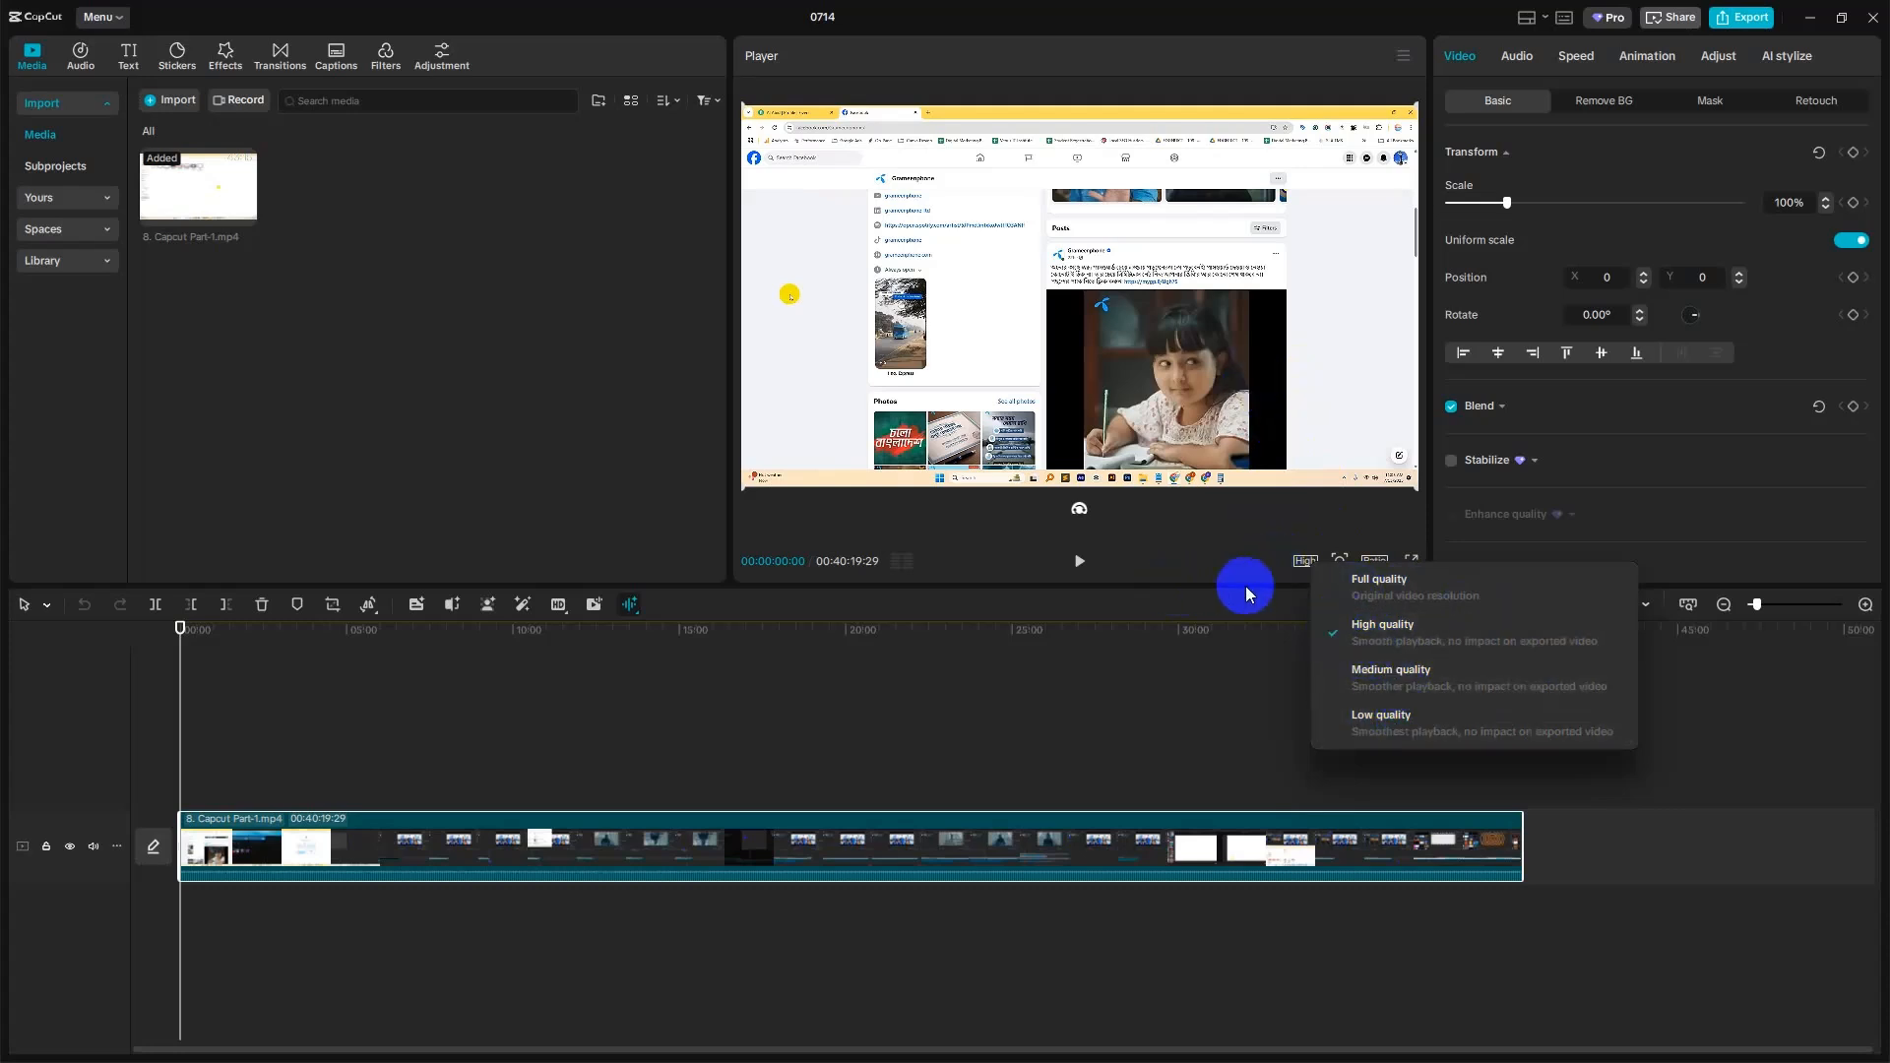
pyautogui.click(1201, 705)
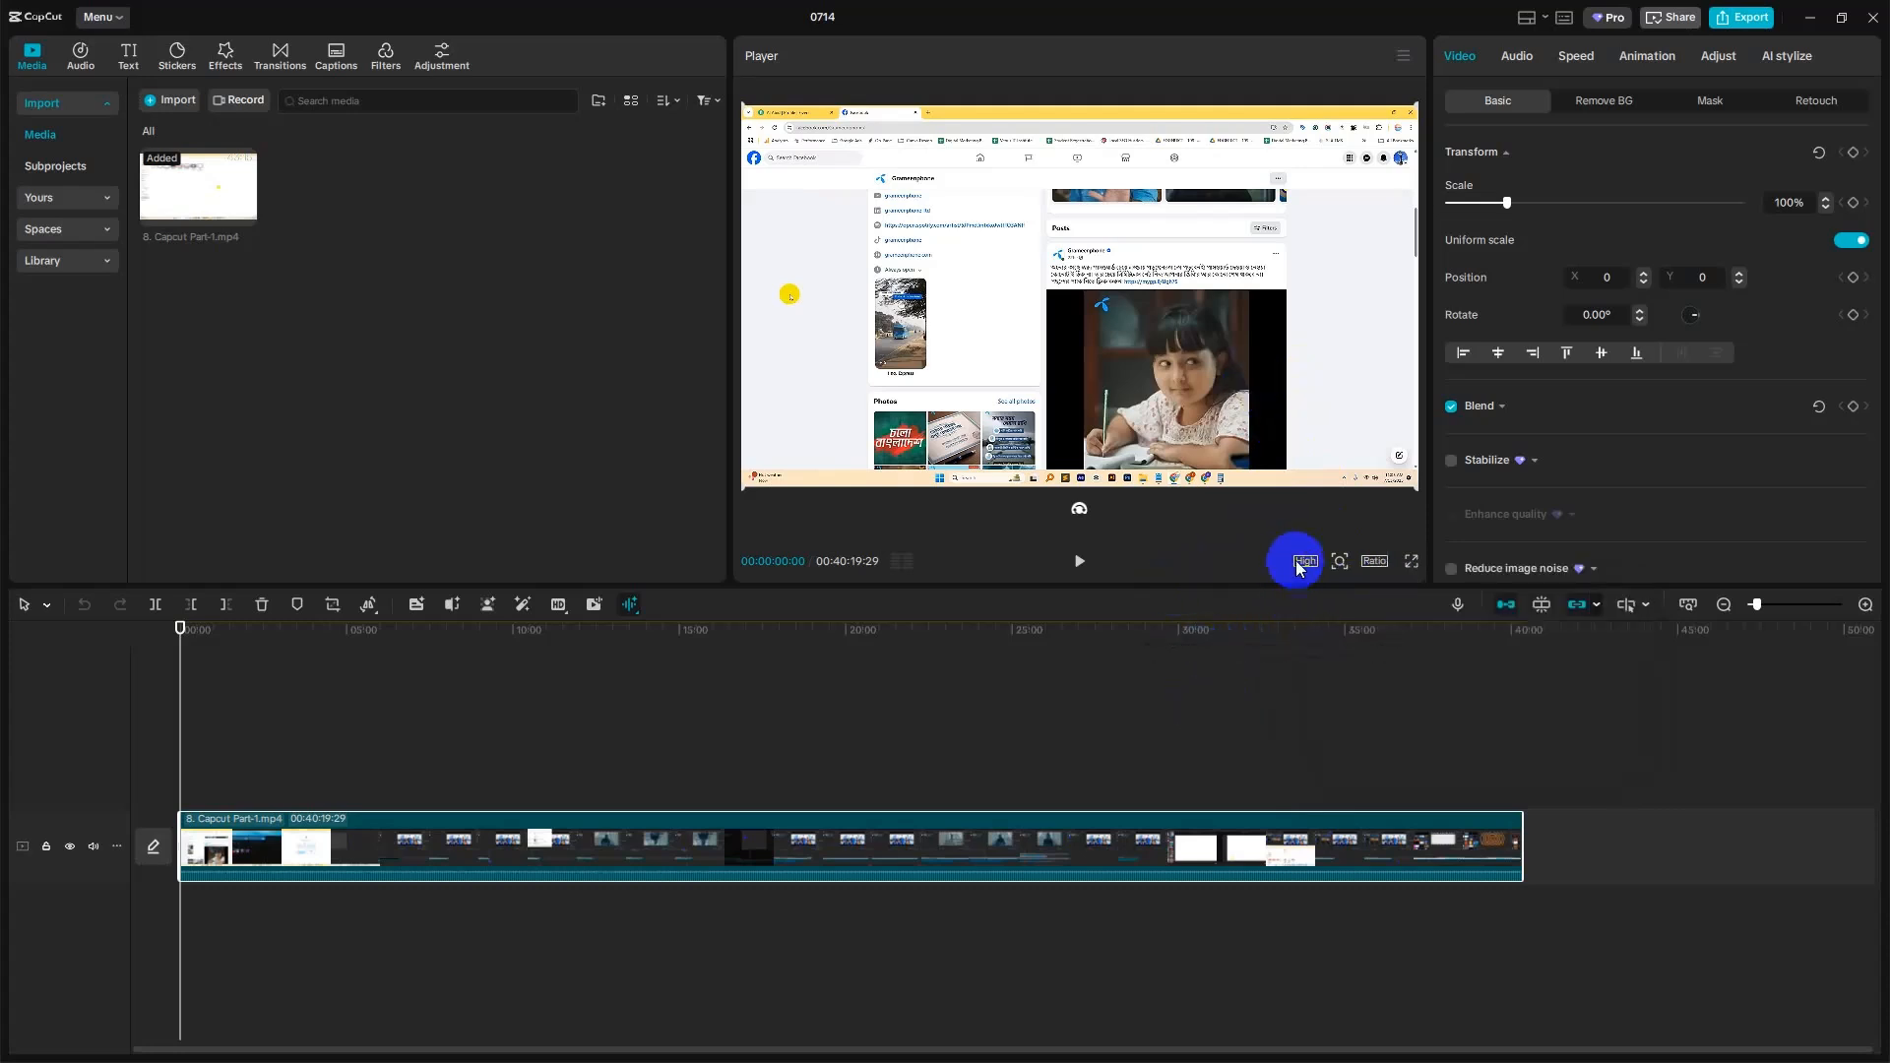
# - Zoom in on the player preview and shift the clip within the frame to about X 503, Y -369
pyautogui.moveTo(1339, 561)
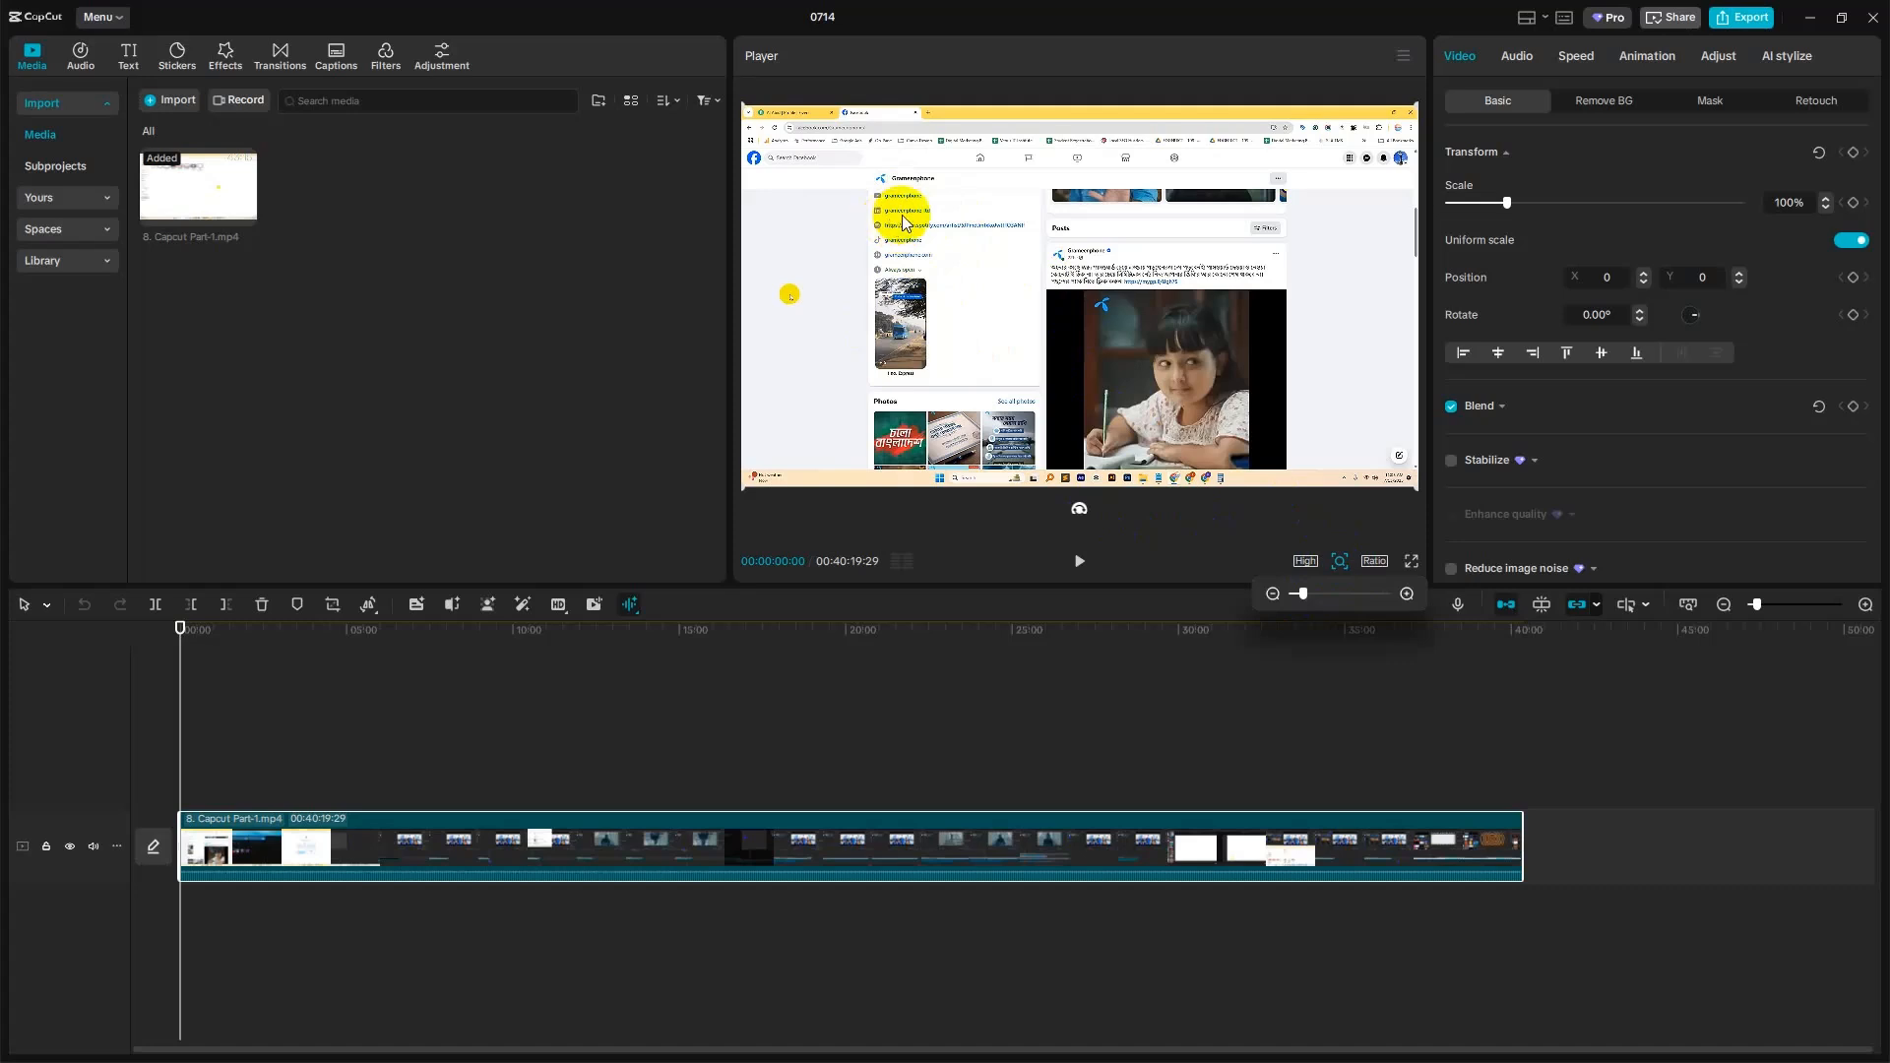
pyautogui.moveTo(1310, 593); pyautogui.dragTo(1343, 592)
pyautogui.moveTo(980, 325); pyautogui.dragTo(1090, 352)
pyautogui.moveTo(966, 264); pyautogui.dragTo(1044, 335)
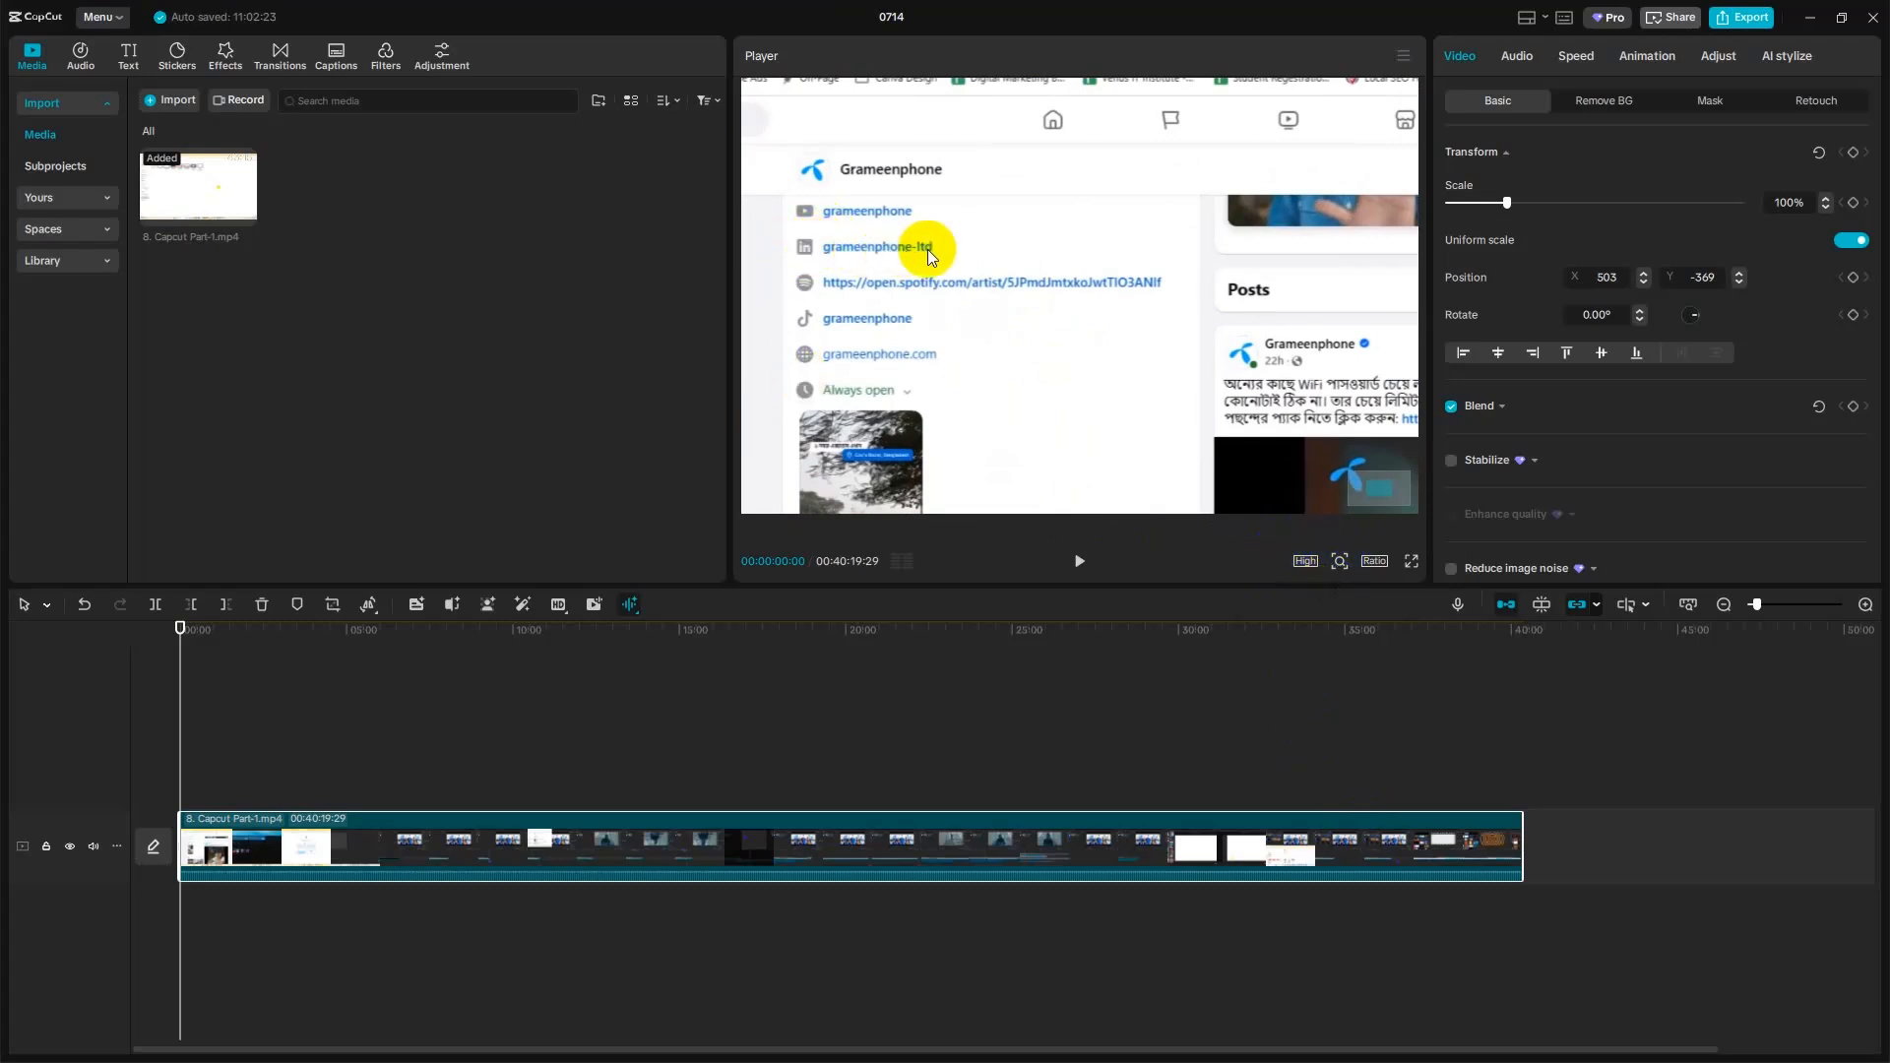
# - Zoom the player preview back out and return the clip to the centre at X 0, Y 0
pyautogui.click(1339, 565)
pyautogui.moveTo(1338, 598); pyautogui.dragTo(1306, 598)
pyautogui.moveTo(1186, 292); pyautogui.dragTo(990, 258)
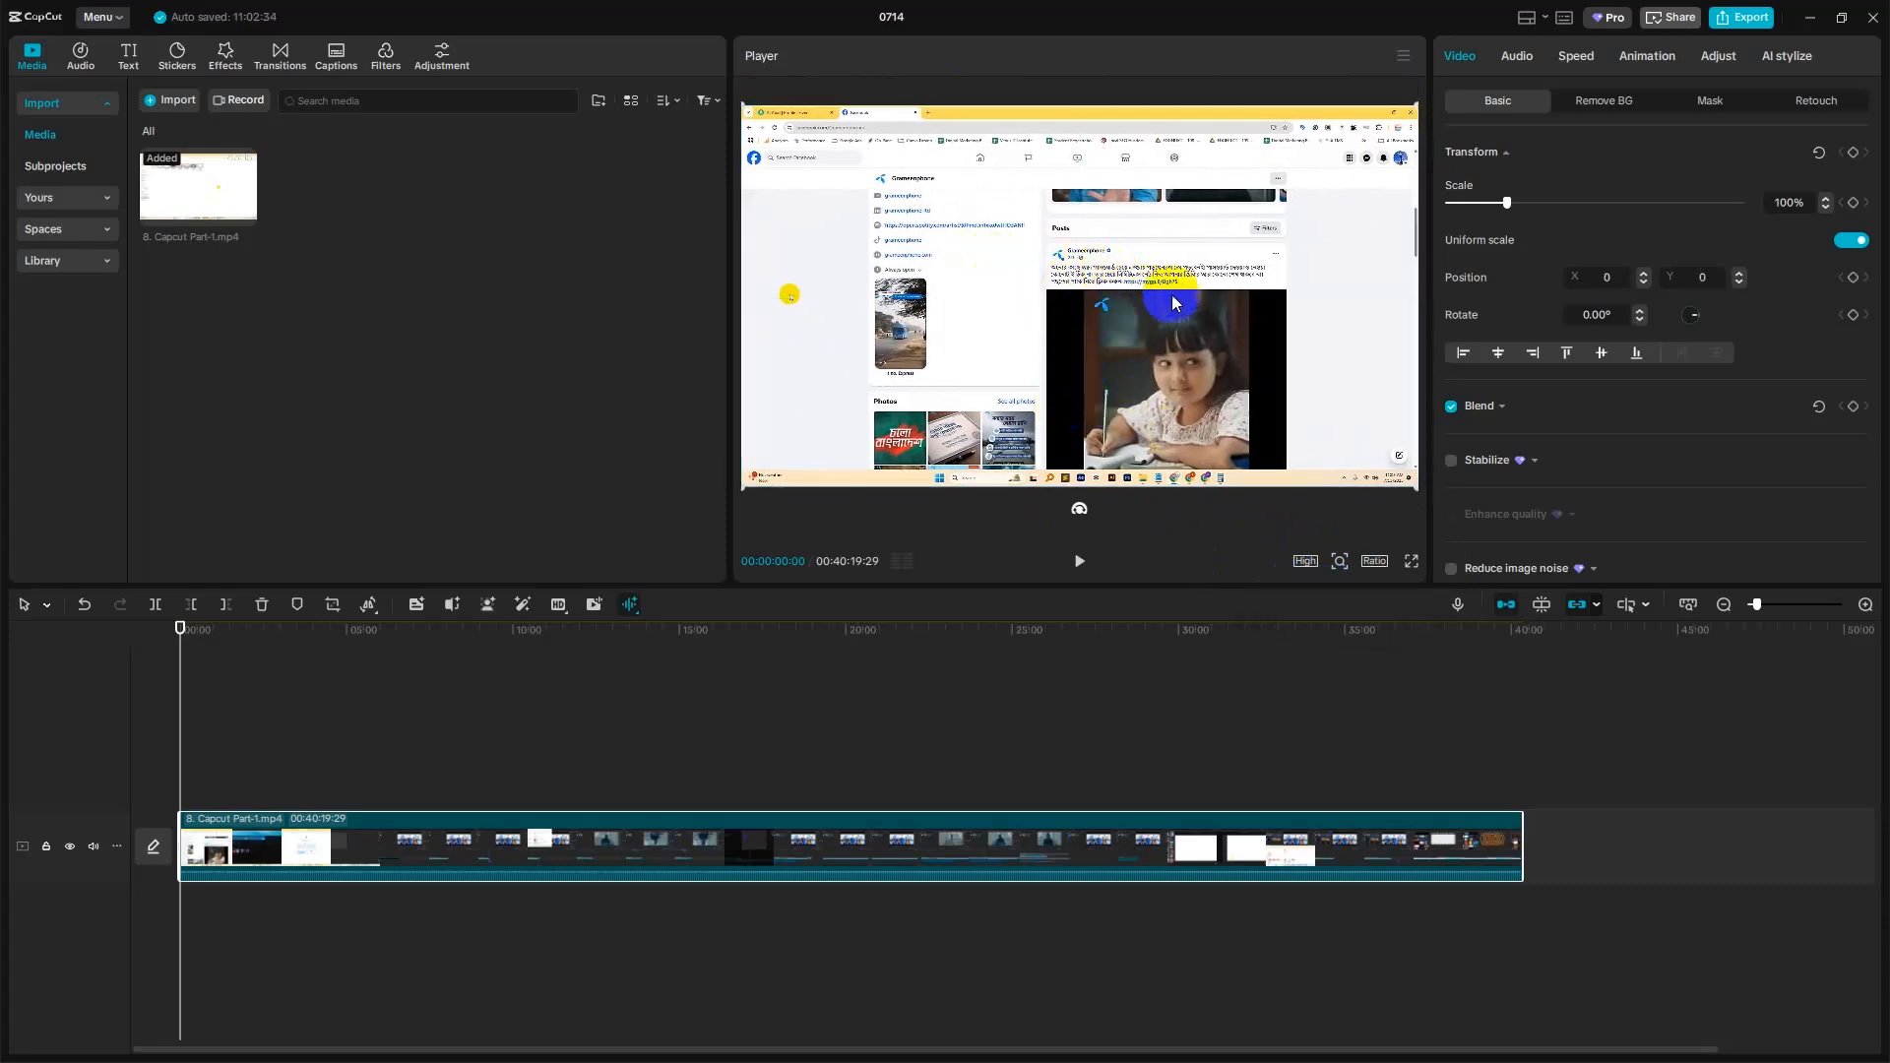
pyautogui.click(1341, 562)
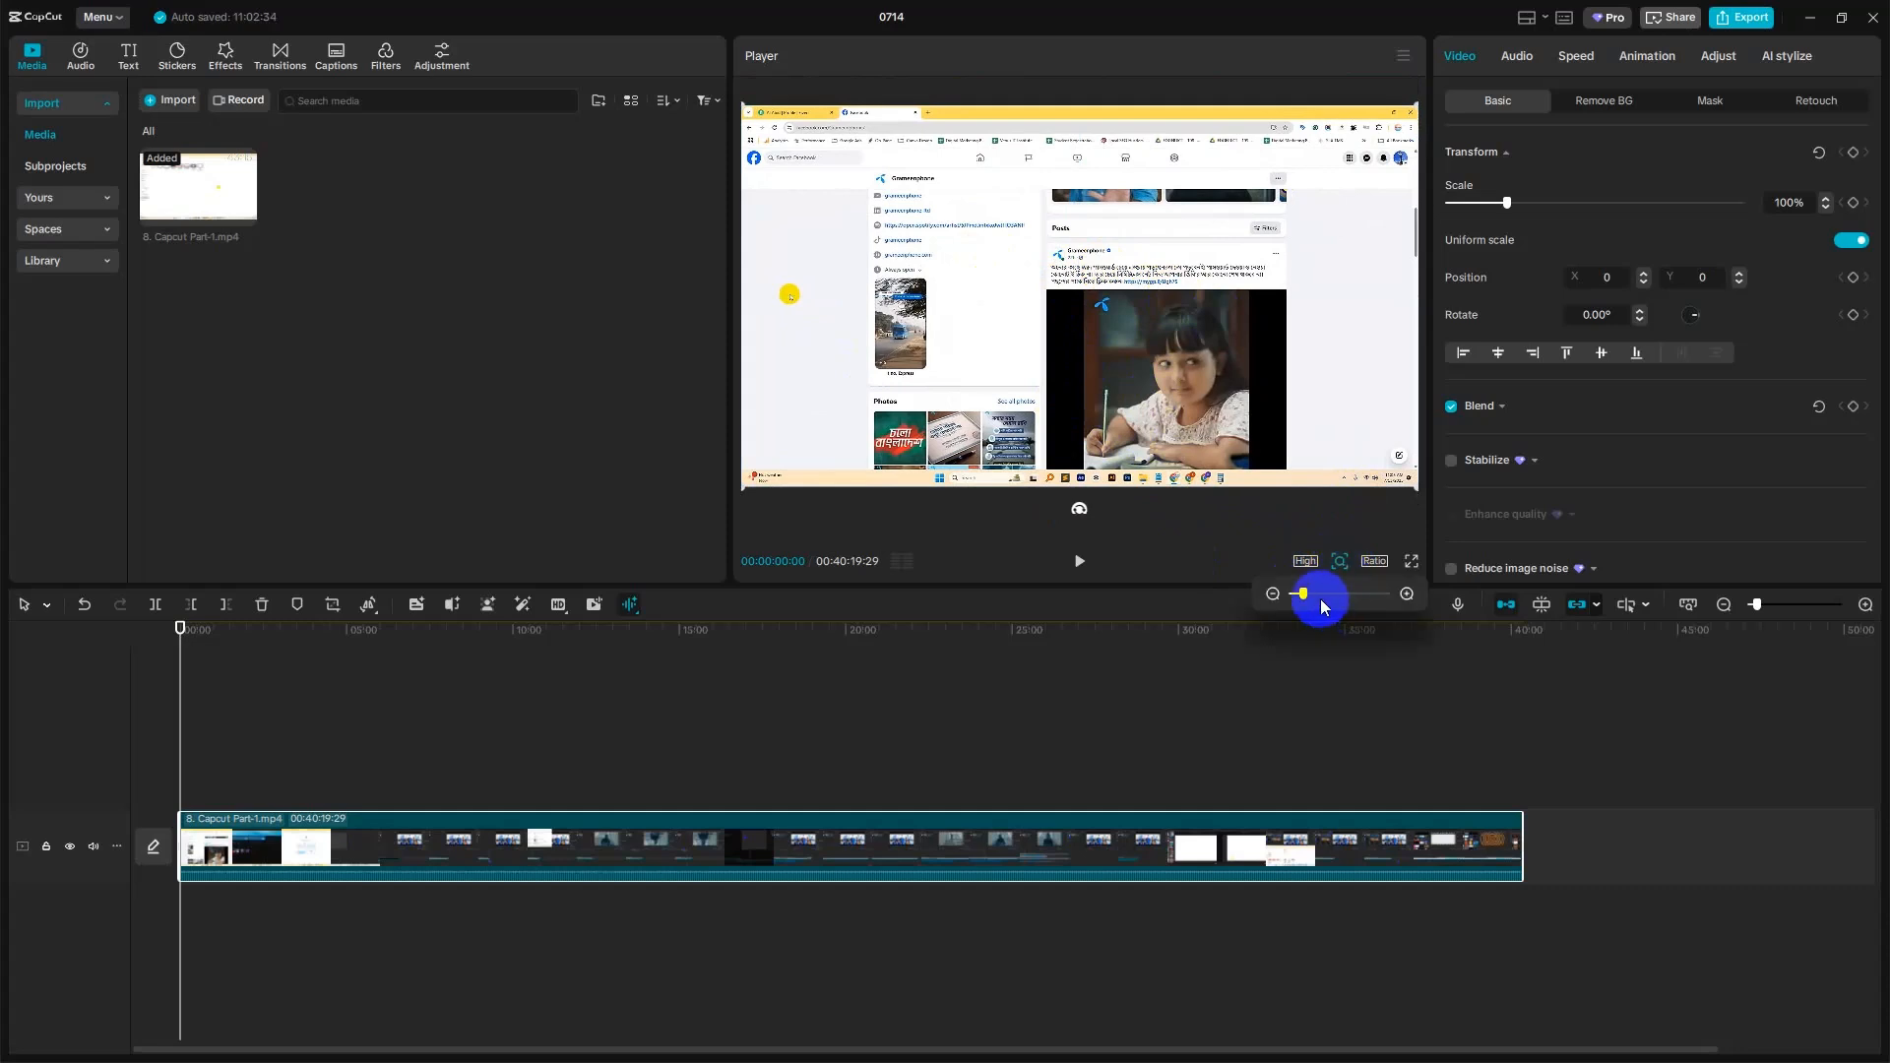
# - Review the available project aspect ratios, close the list and deselect the timeline clip
pyautogui.click(1377, 563)
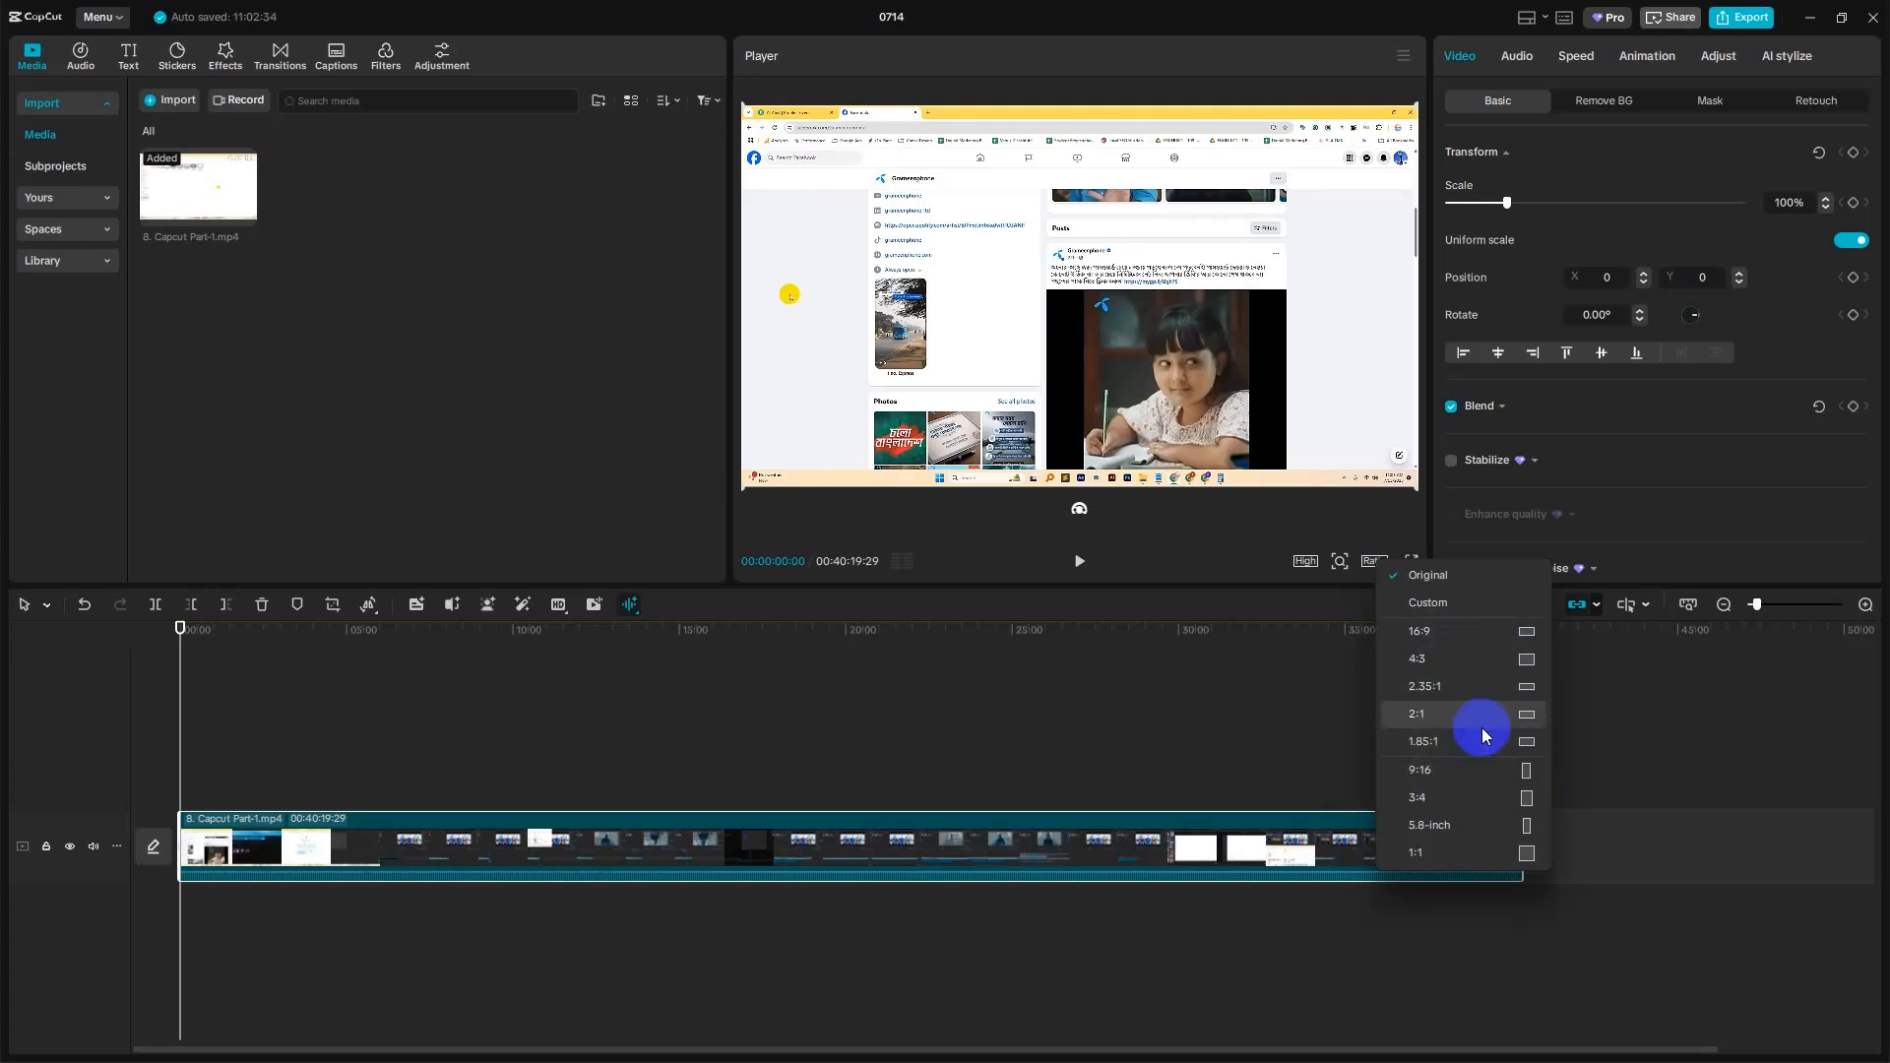
pyautogui.press('Escape')
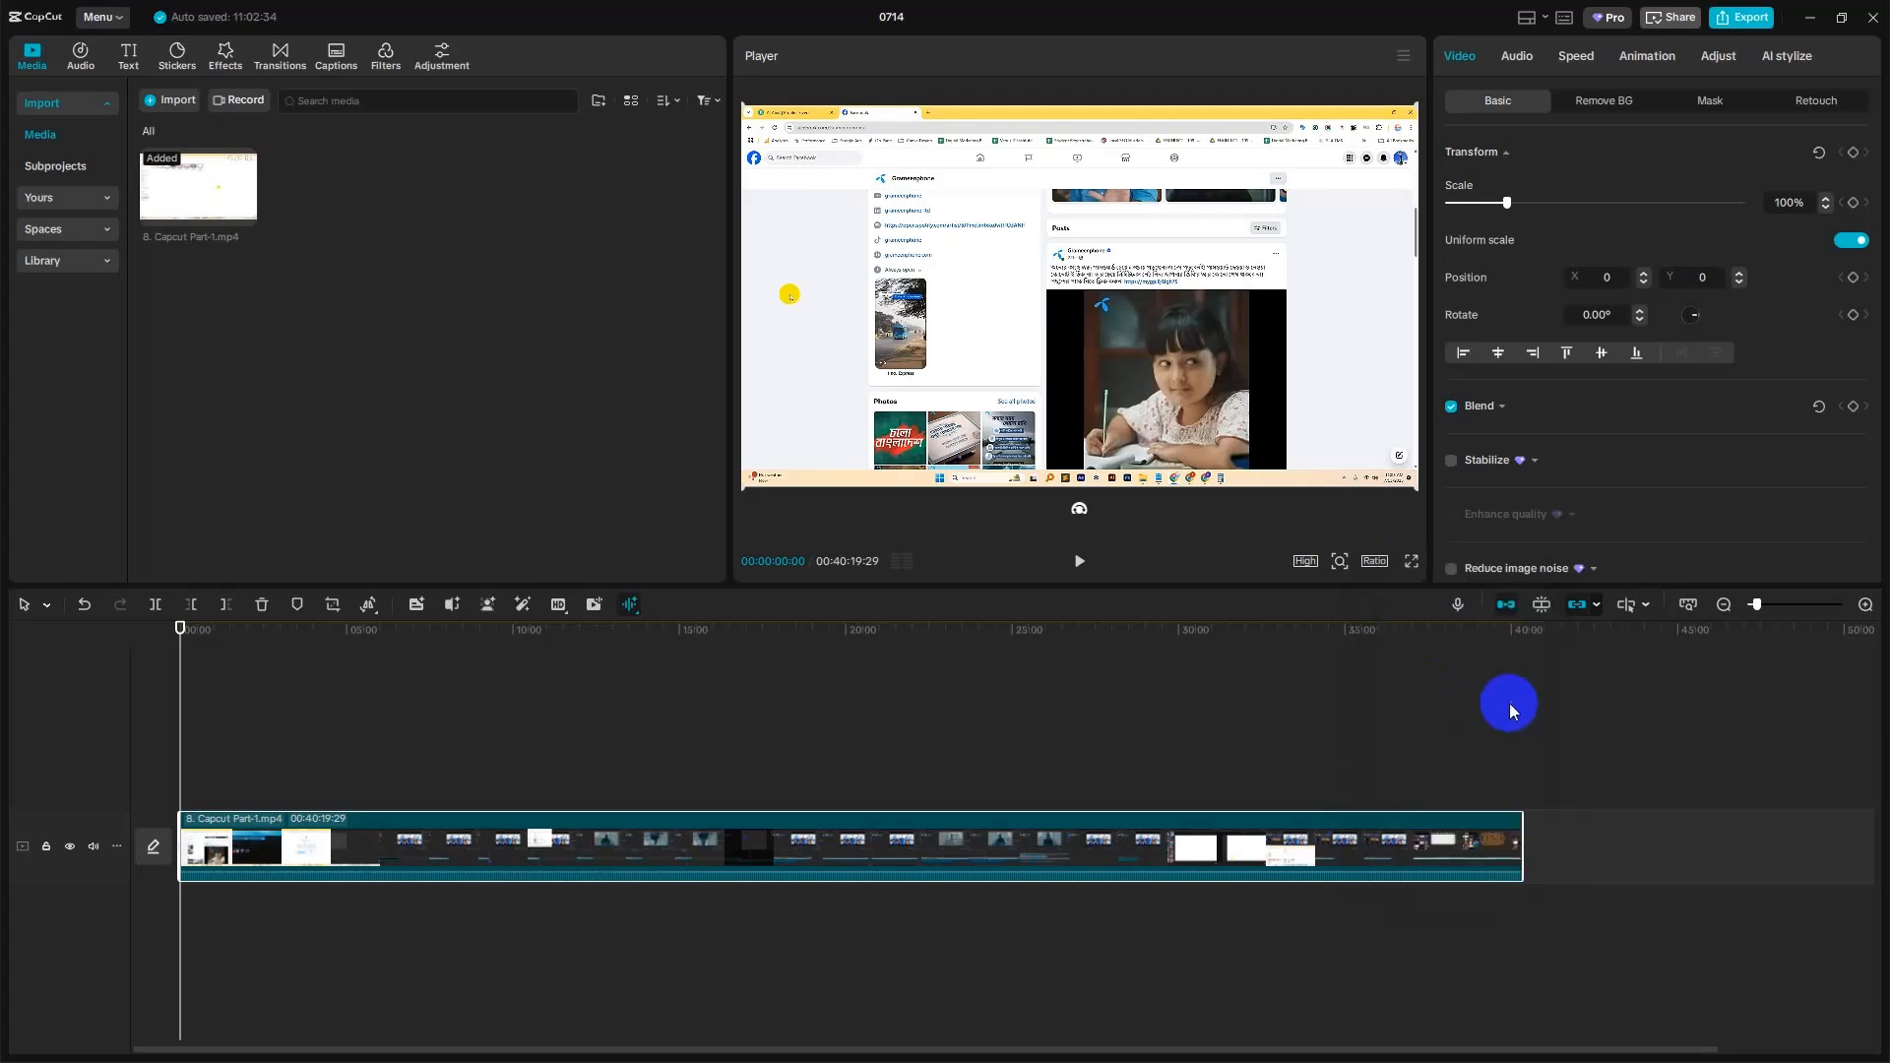
pyautogui.click(1490, 715)
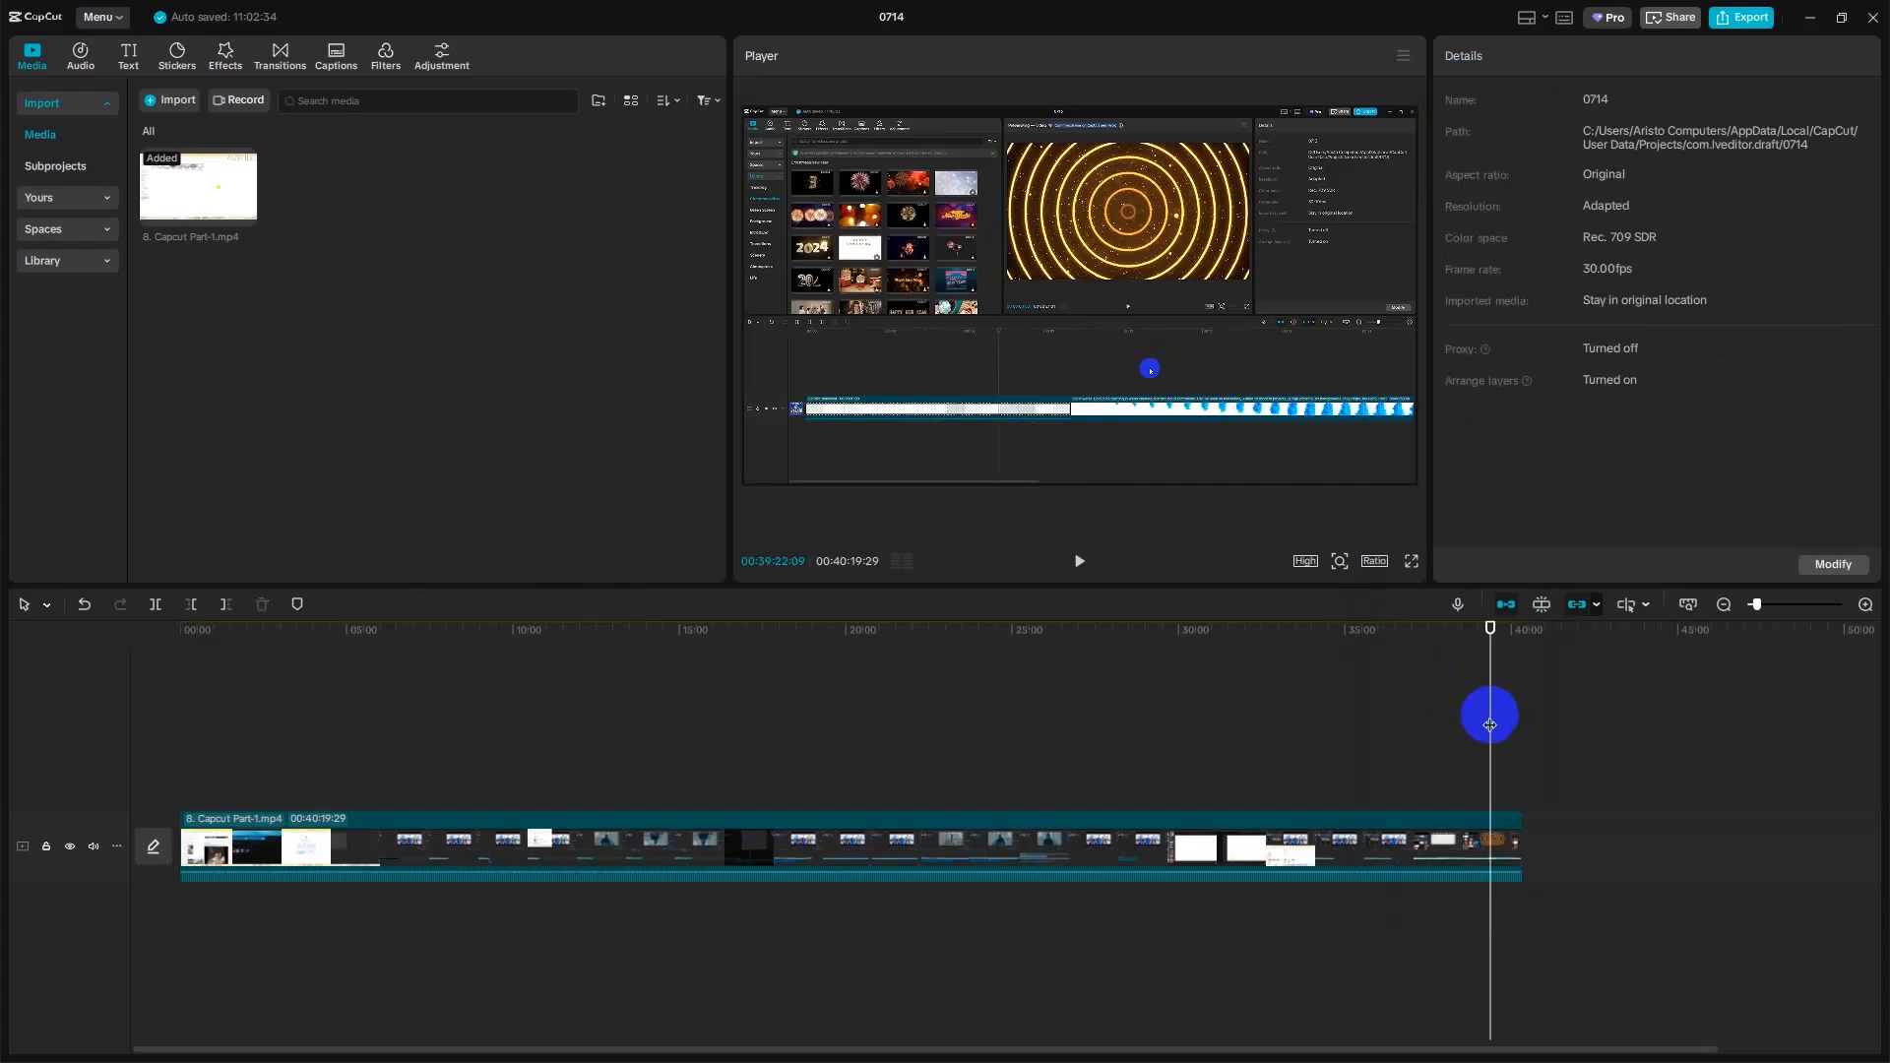
# - Switch to Chrome, search Google for "tiktok video ratio" and highlight the recommended ratio in the AI Overview
pyautogui.click(1810, 16)
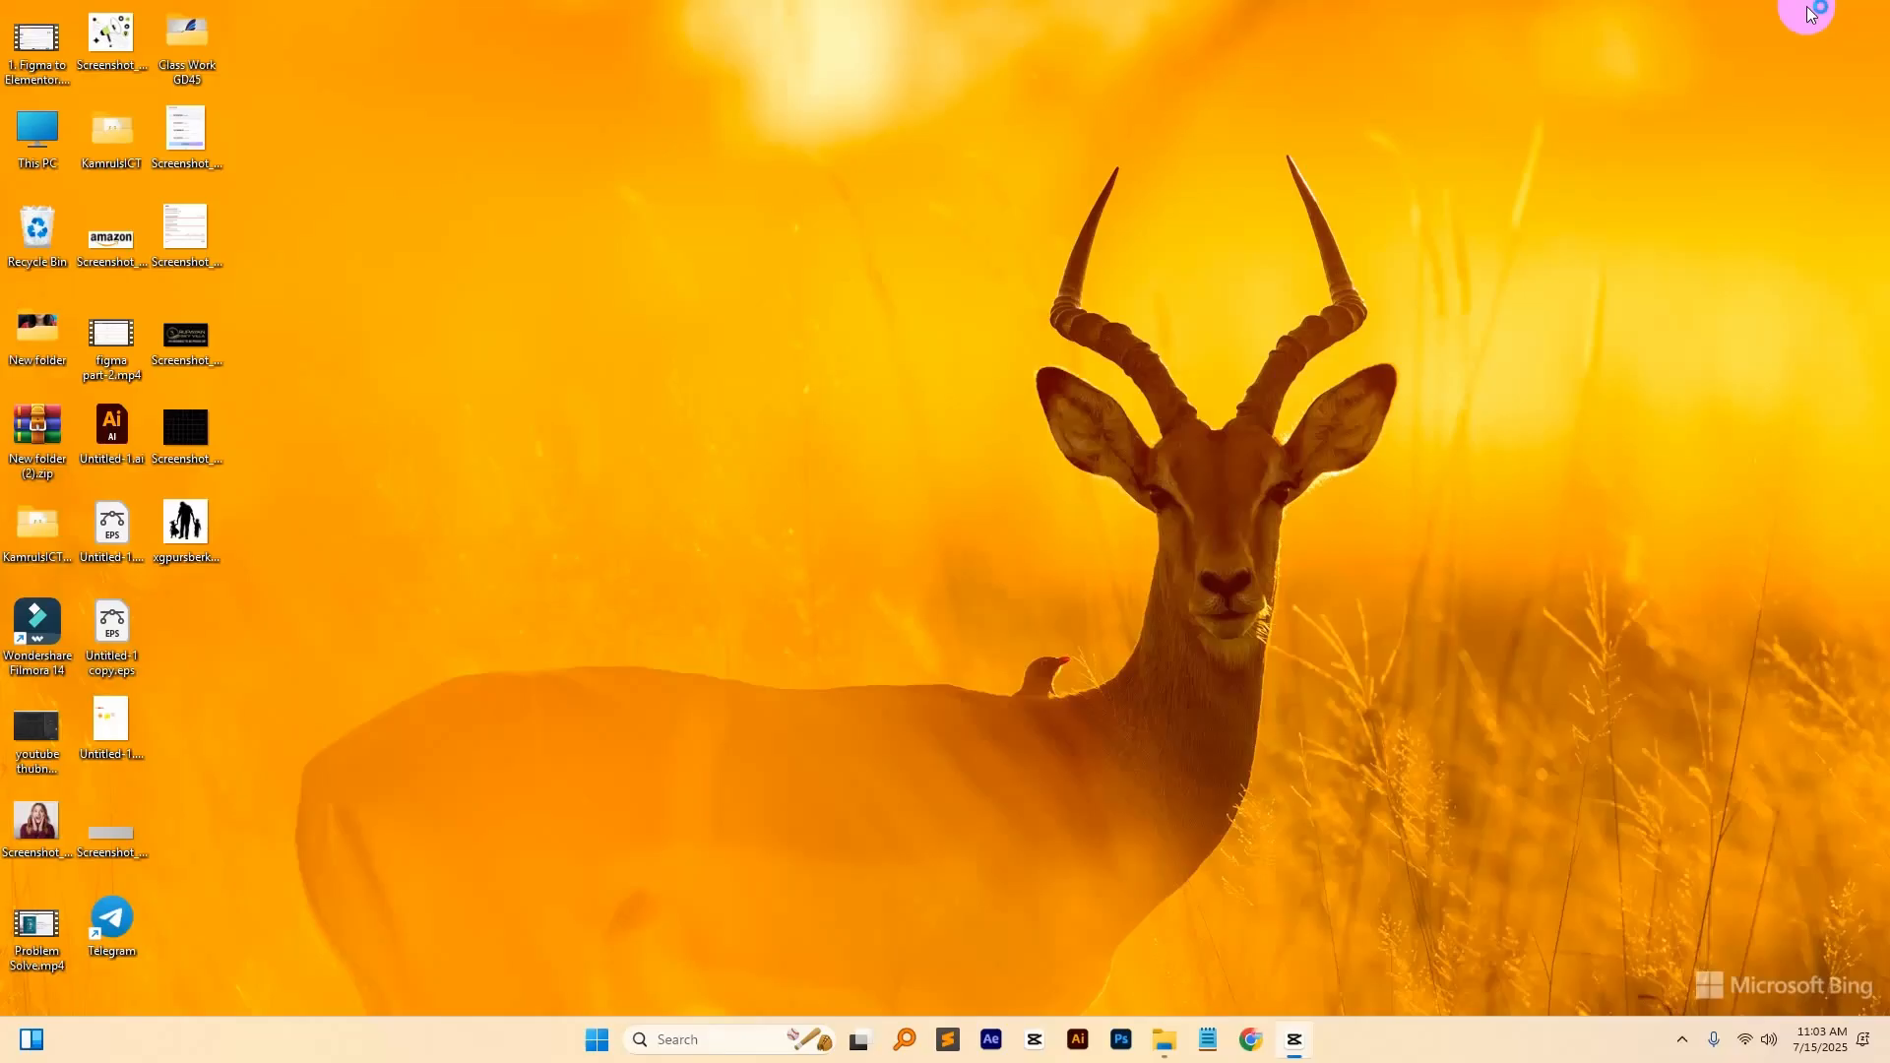
pyautogui.click(1252, 1042)
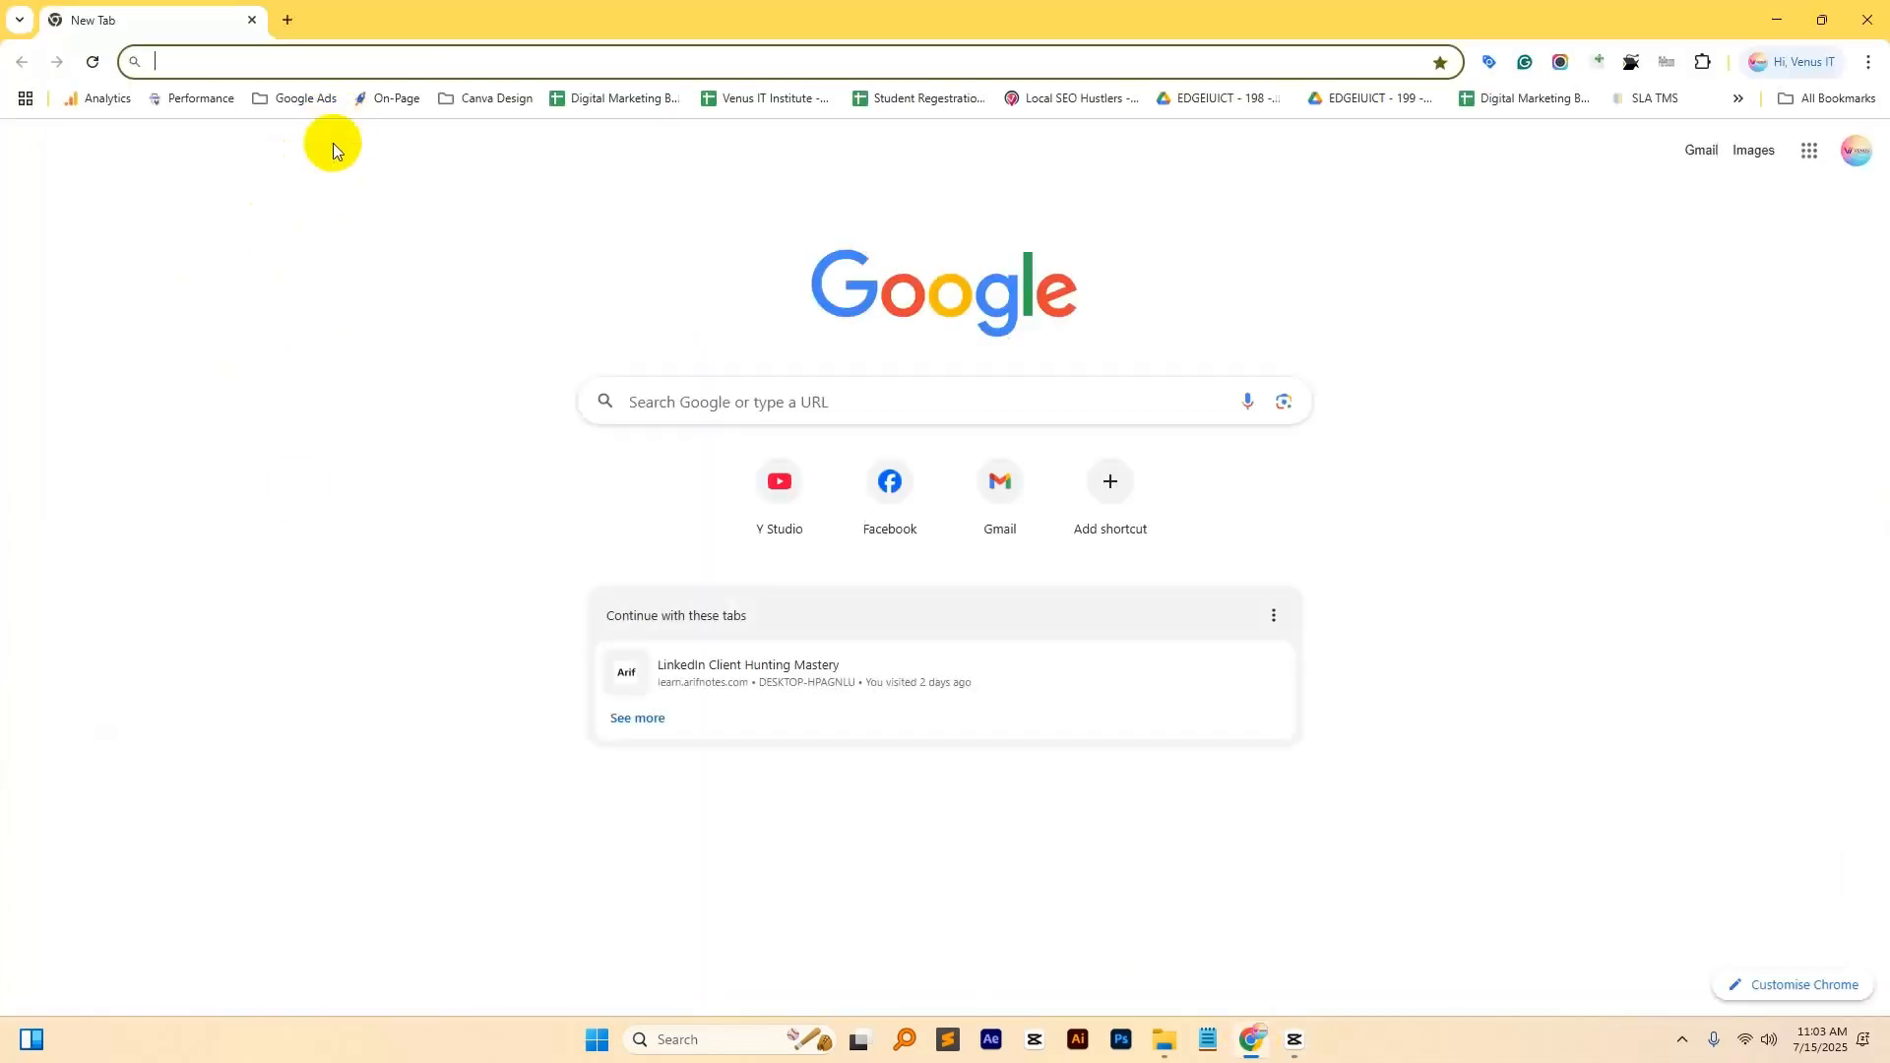
pyautogui.write('tik')
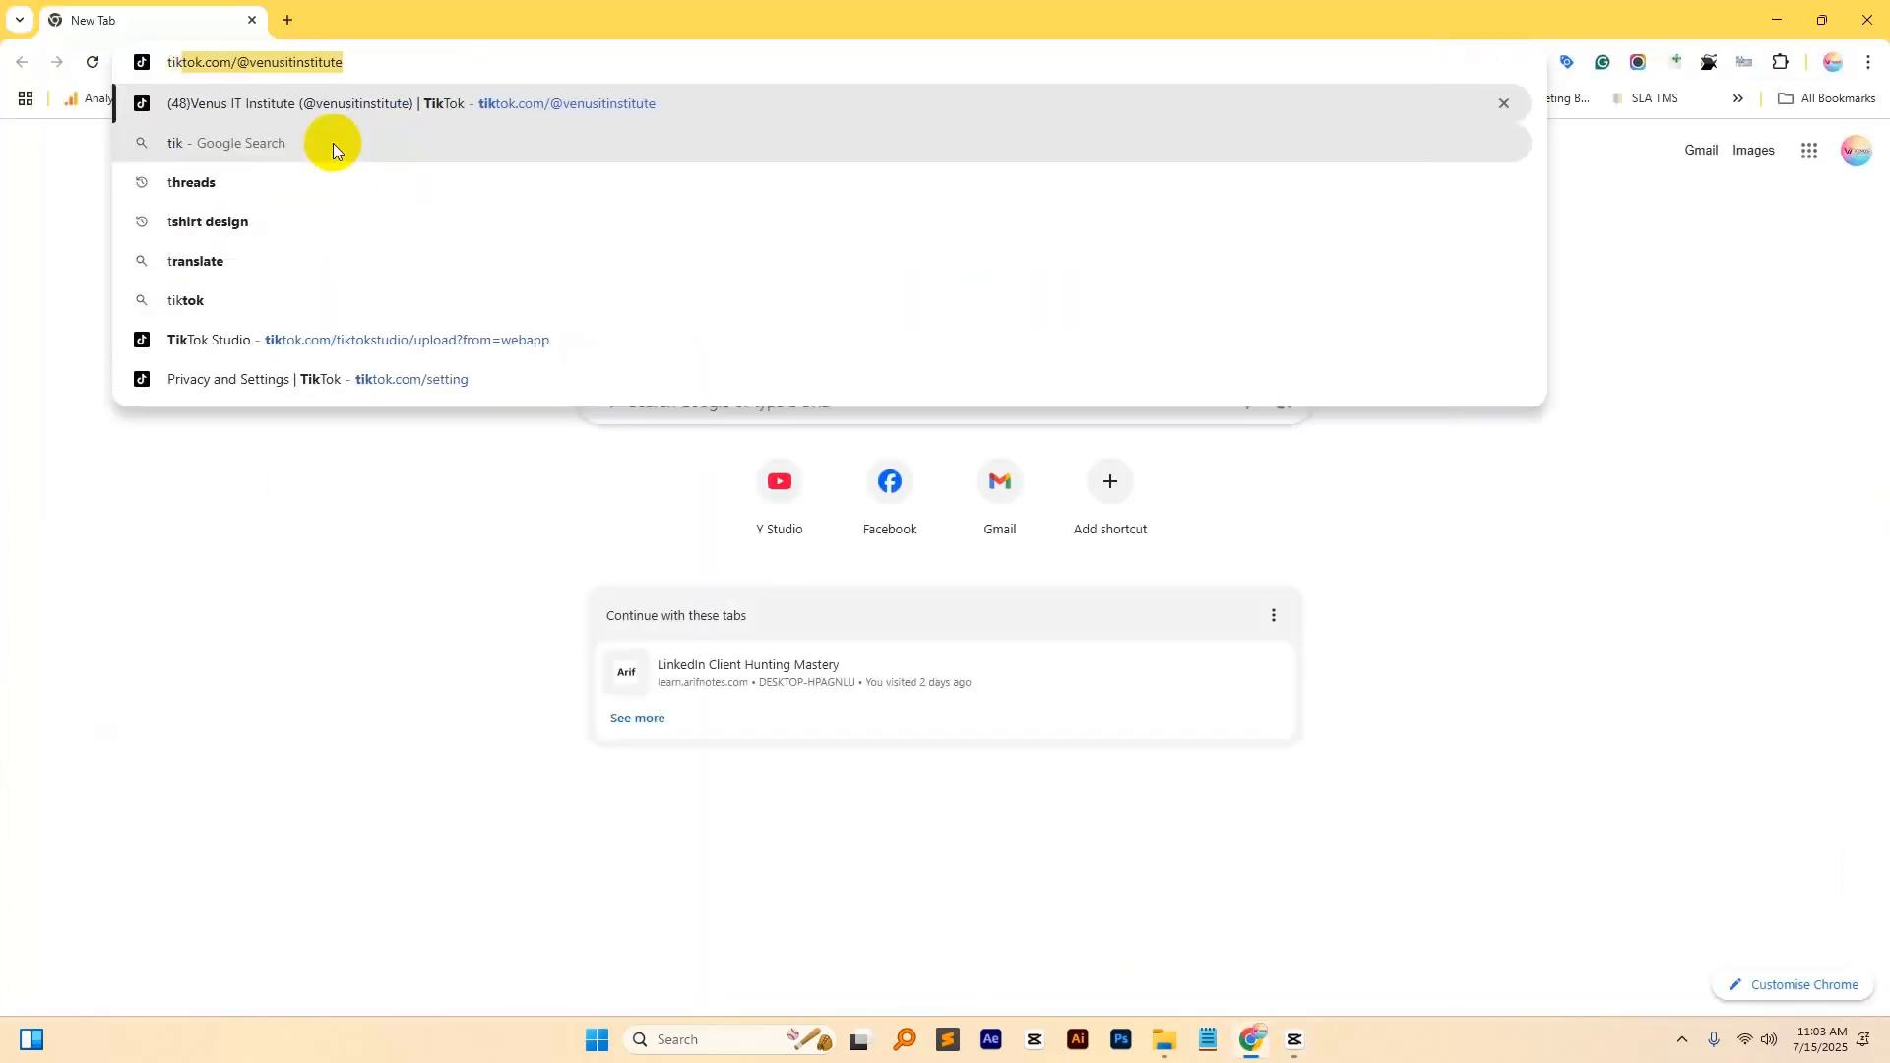
pyautogui.write('tok ')
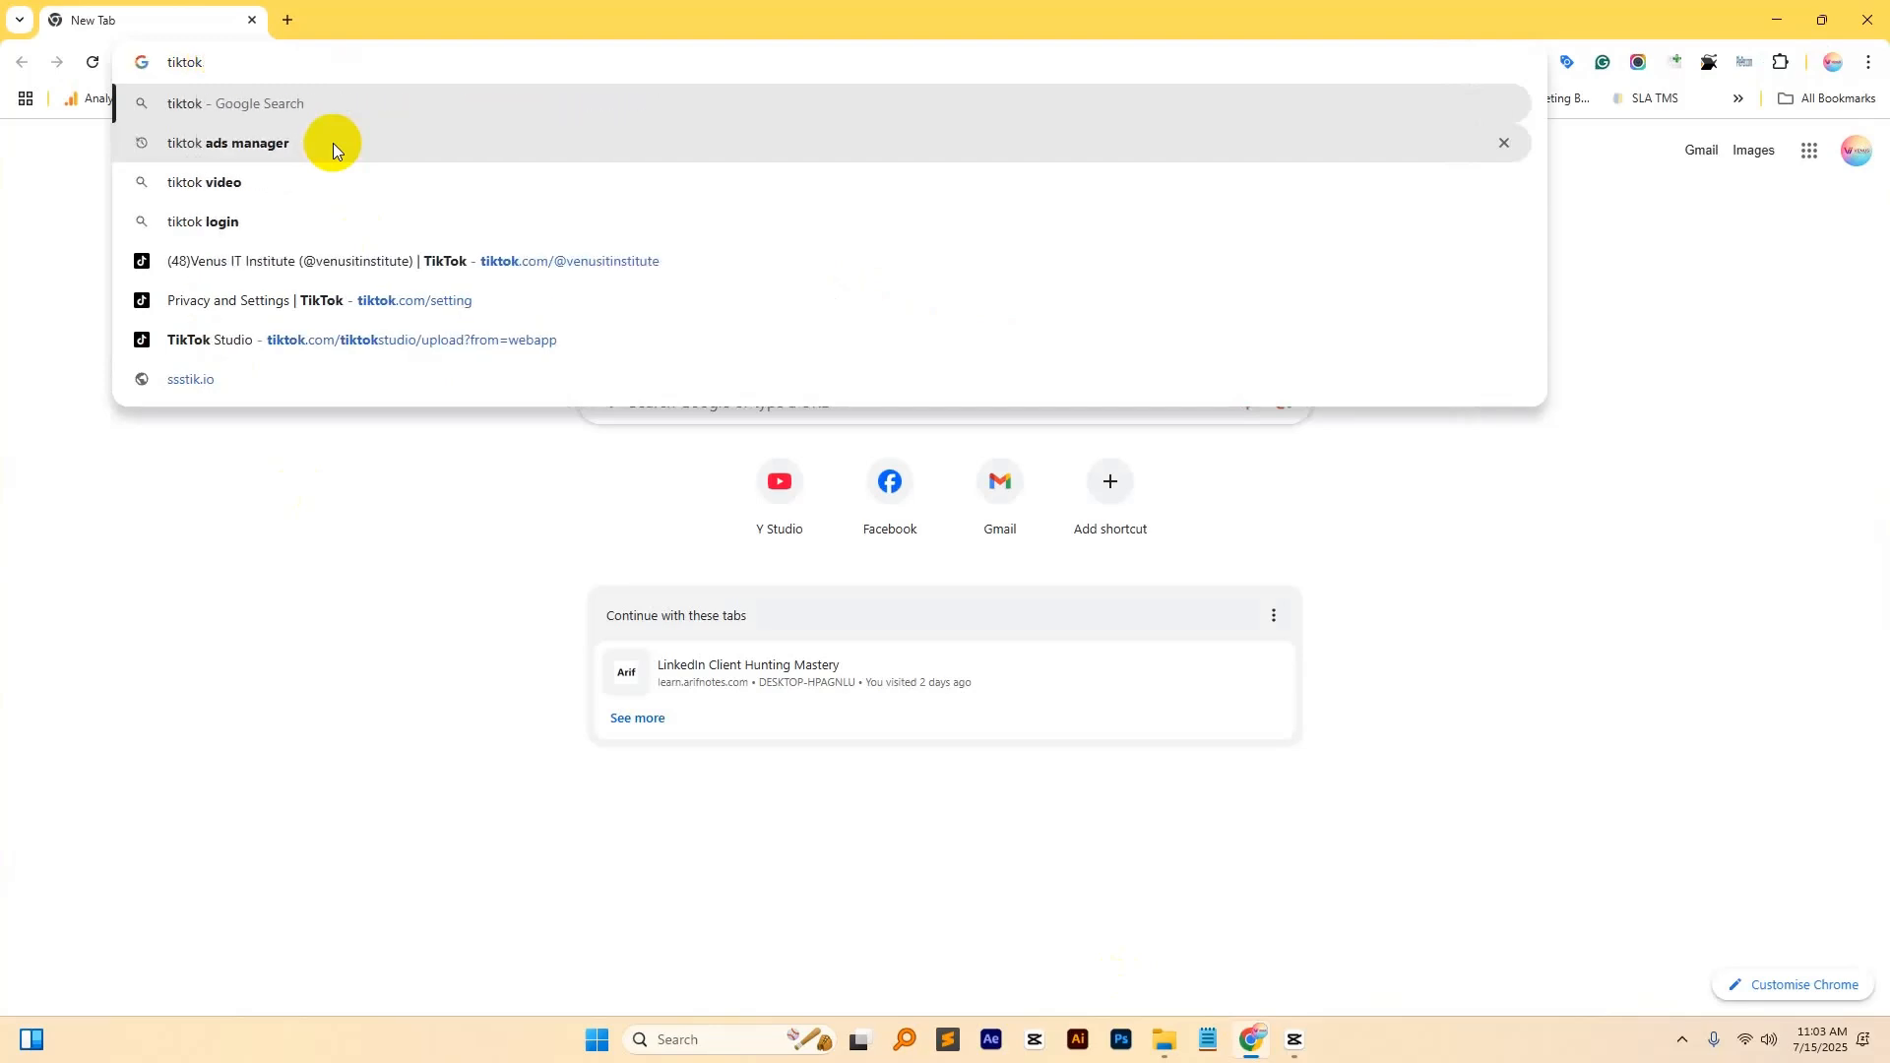
pyautogui.write('video')
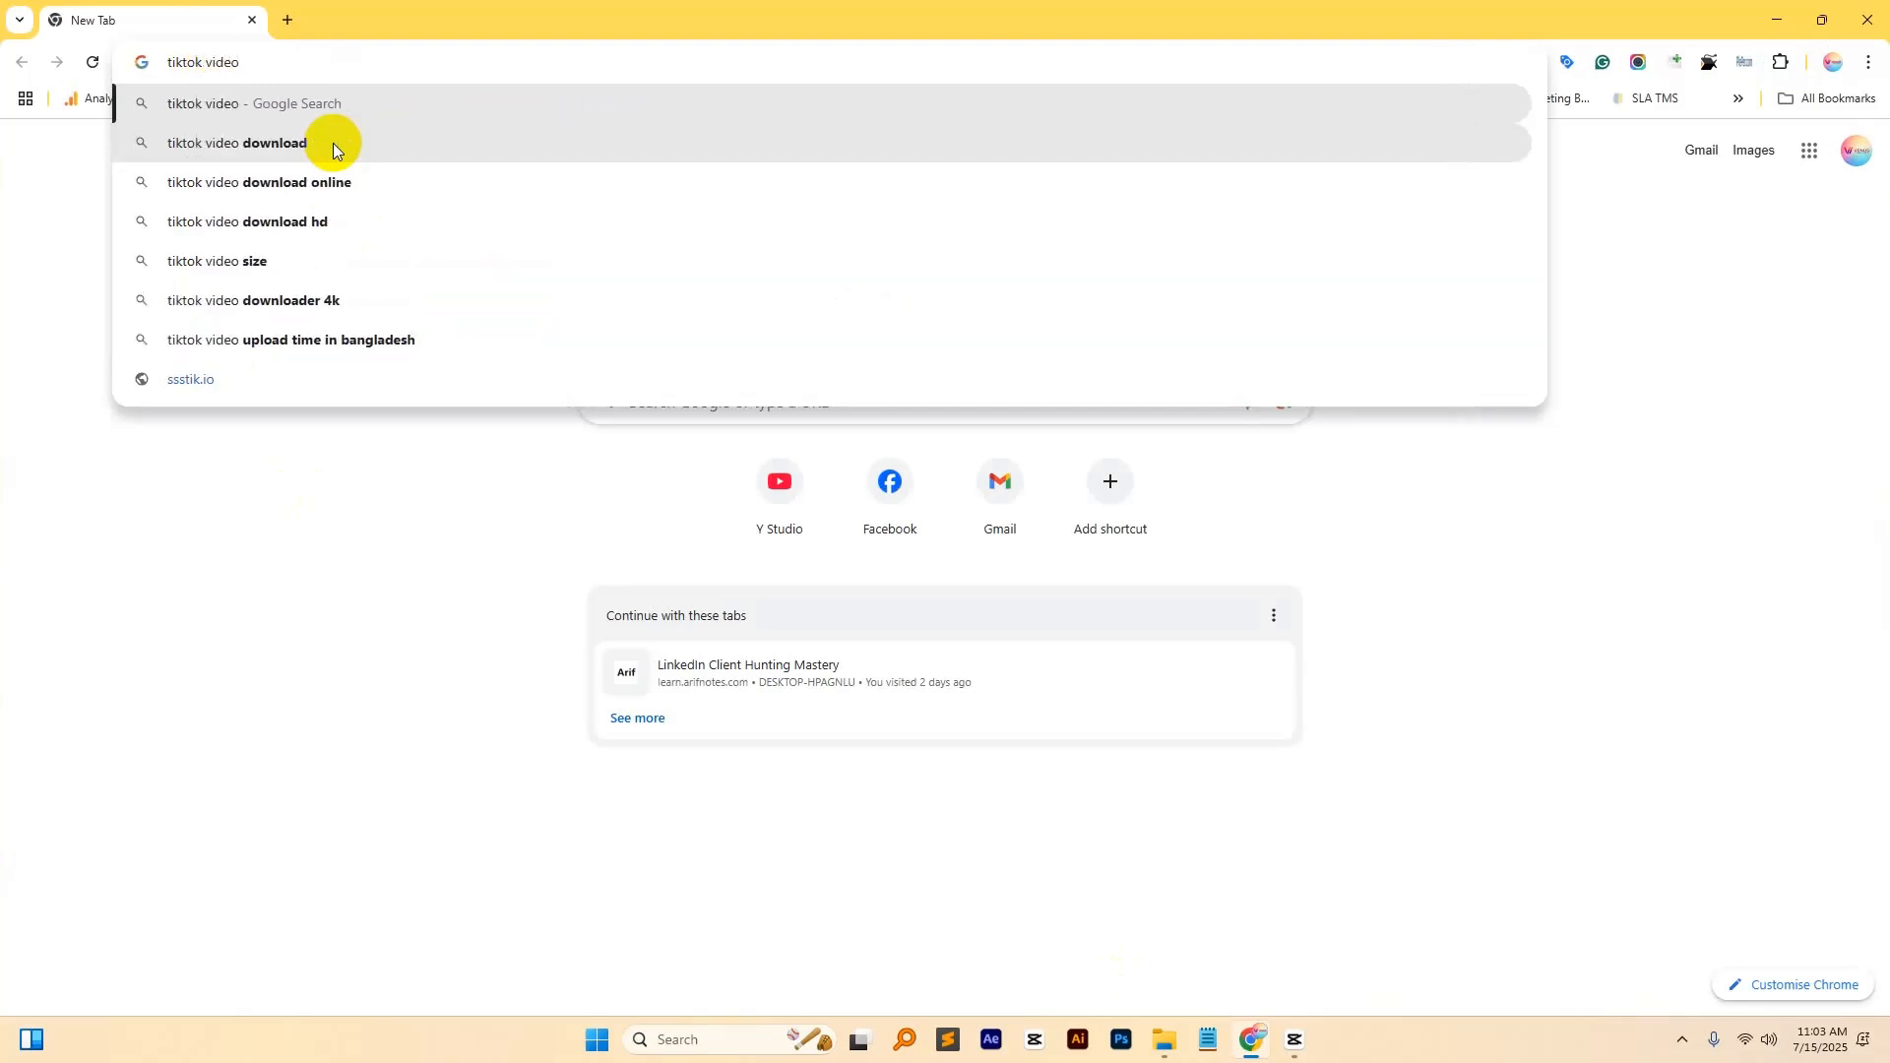
pyautogui.write(' ratio')
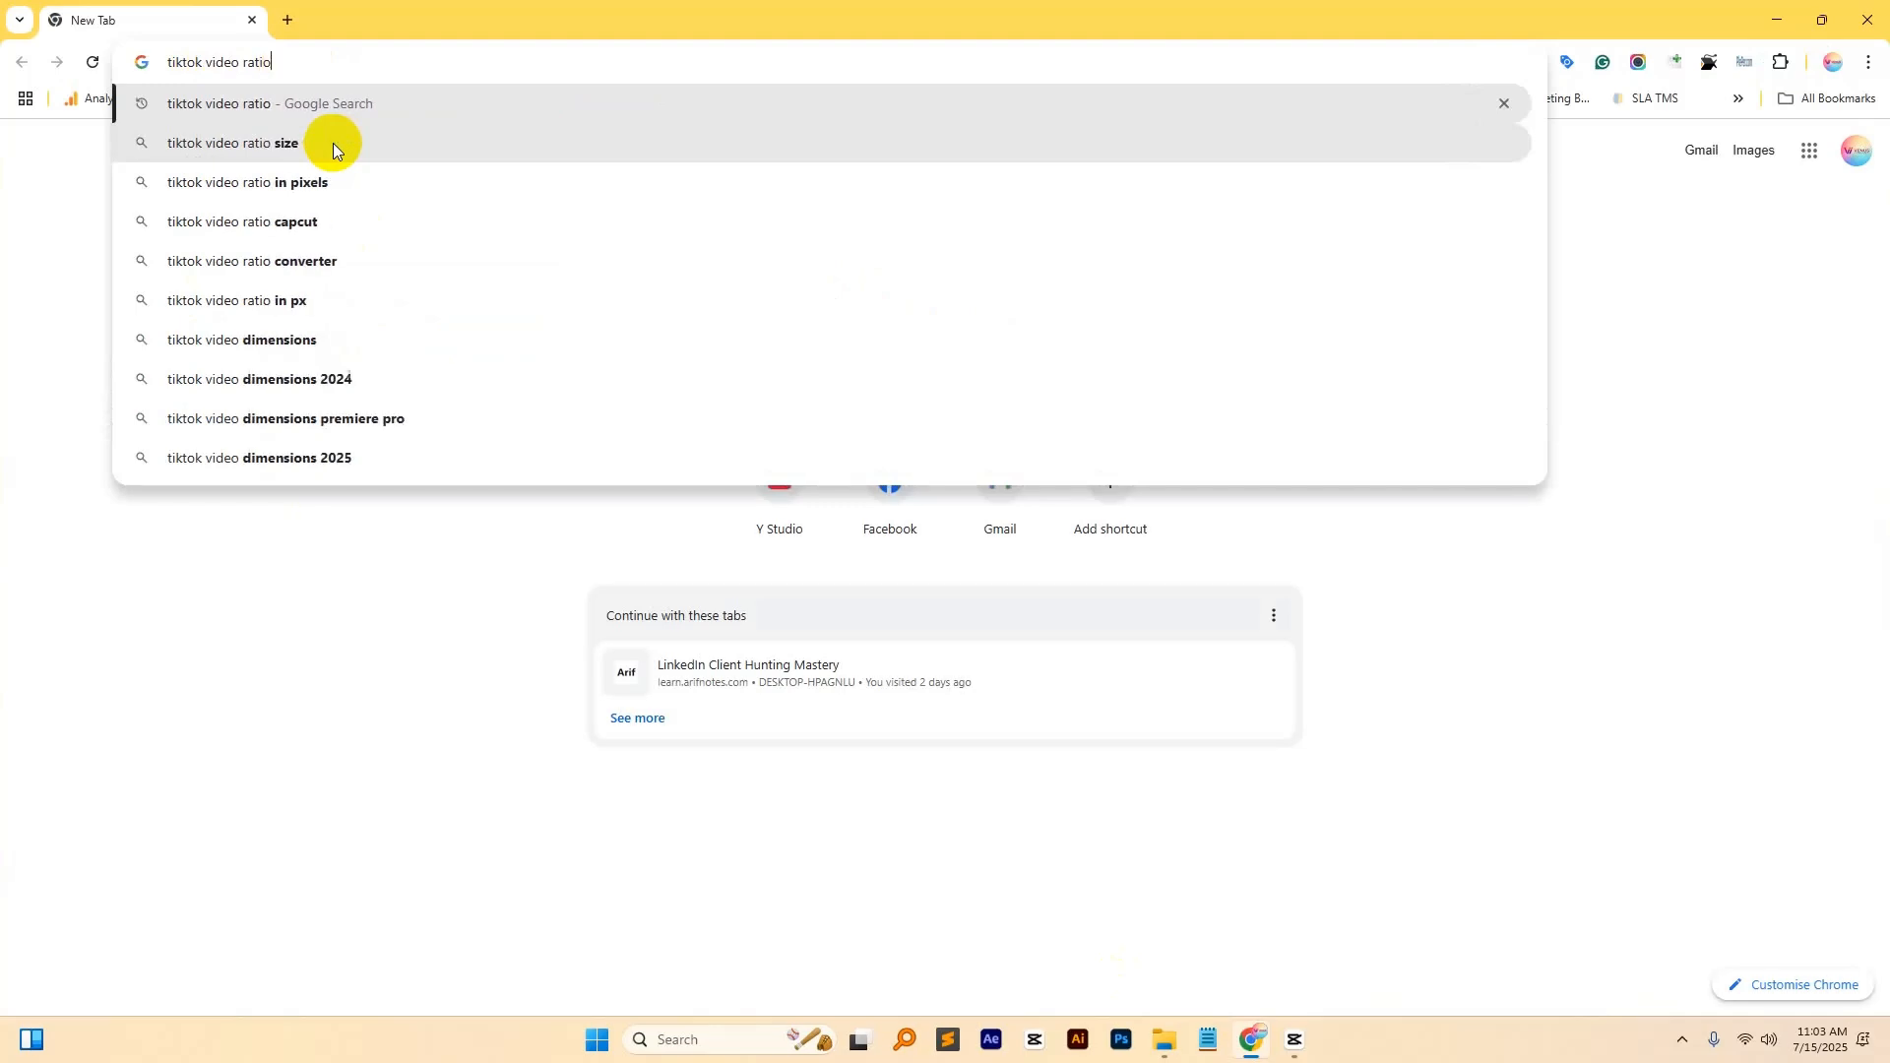
pyautogui.press('Return')
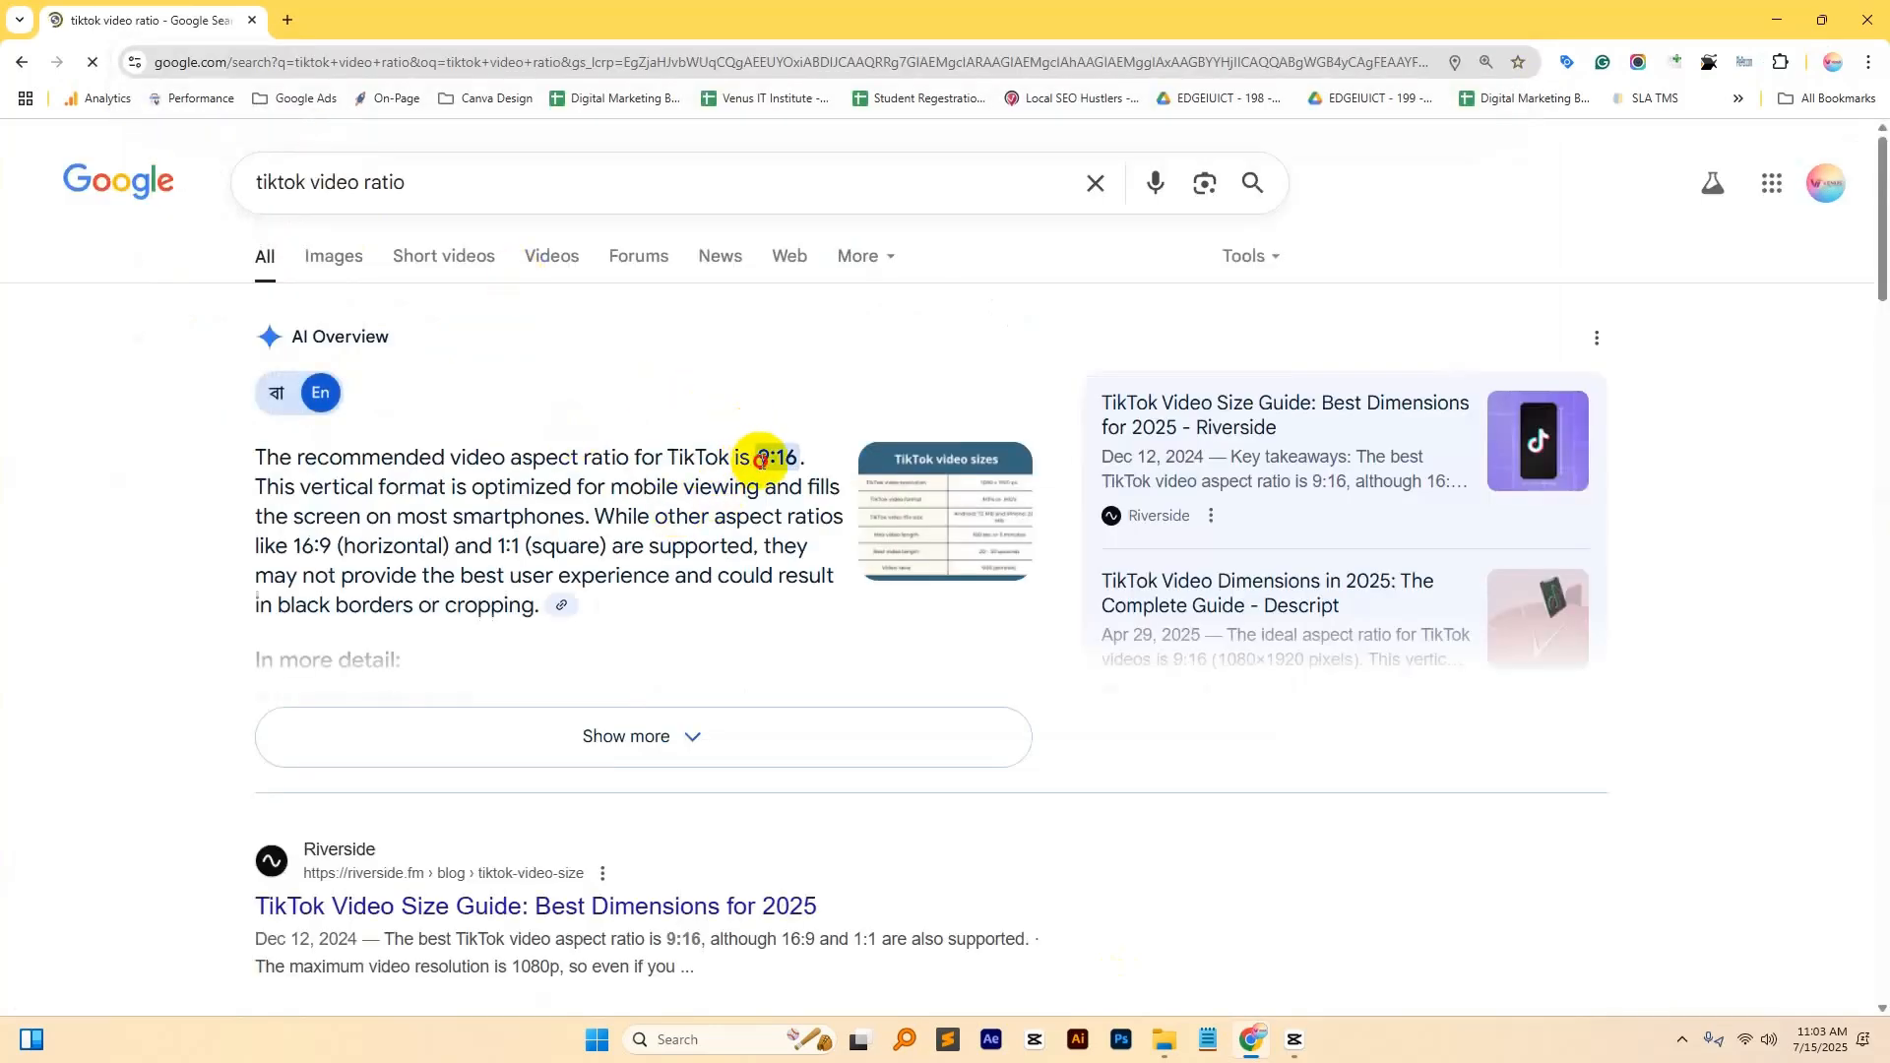
pyautogui.moveTo(760, 459); pyautogui.dragTo(800, 463)
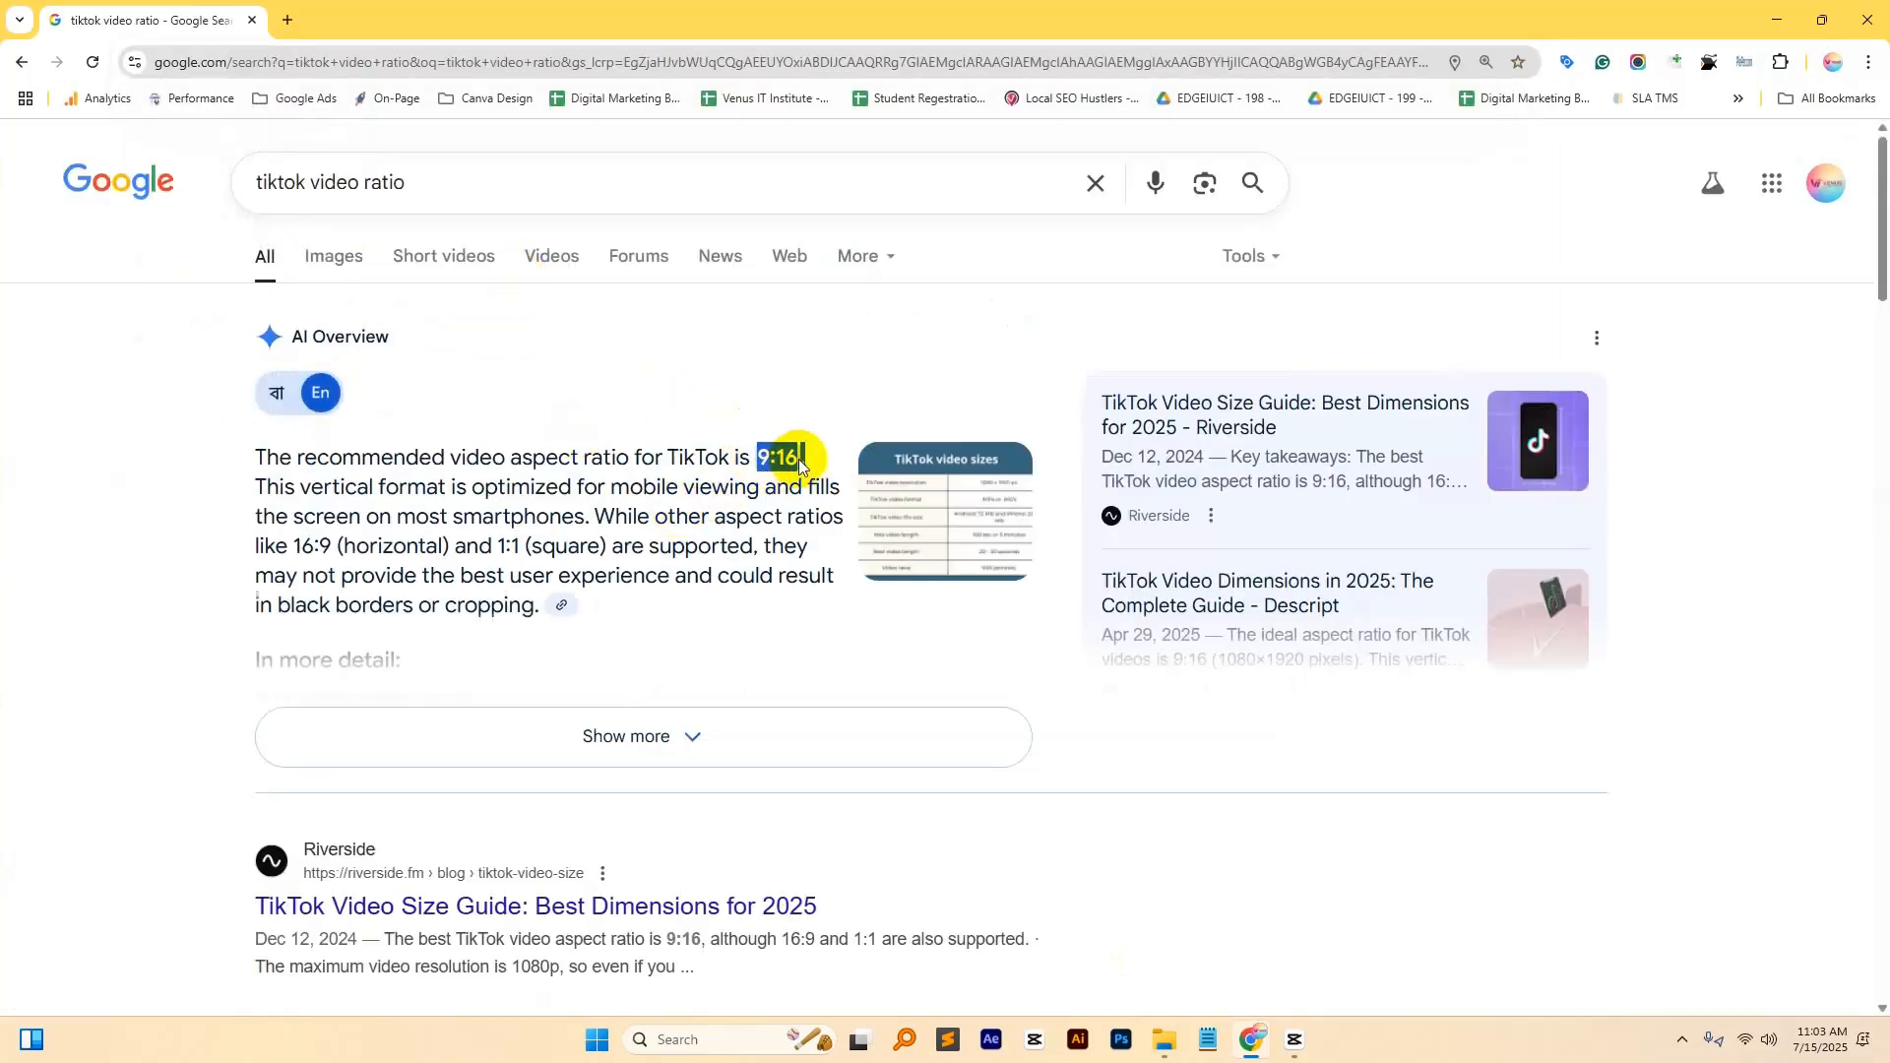
# - Search Google for "facebook video ratio" and highlight the recommended and the vertical ratio in the AI Overview
pyautogui.moveTo(268, 181); pyautogui.dragTo(299, 180)
pyautogui.doubleClick(295, 181)
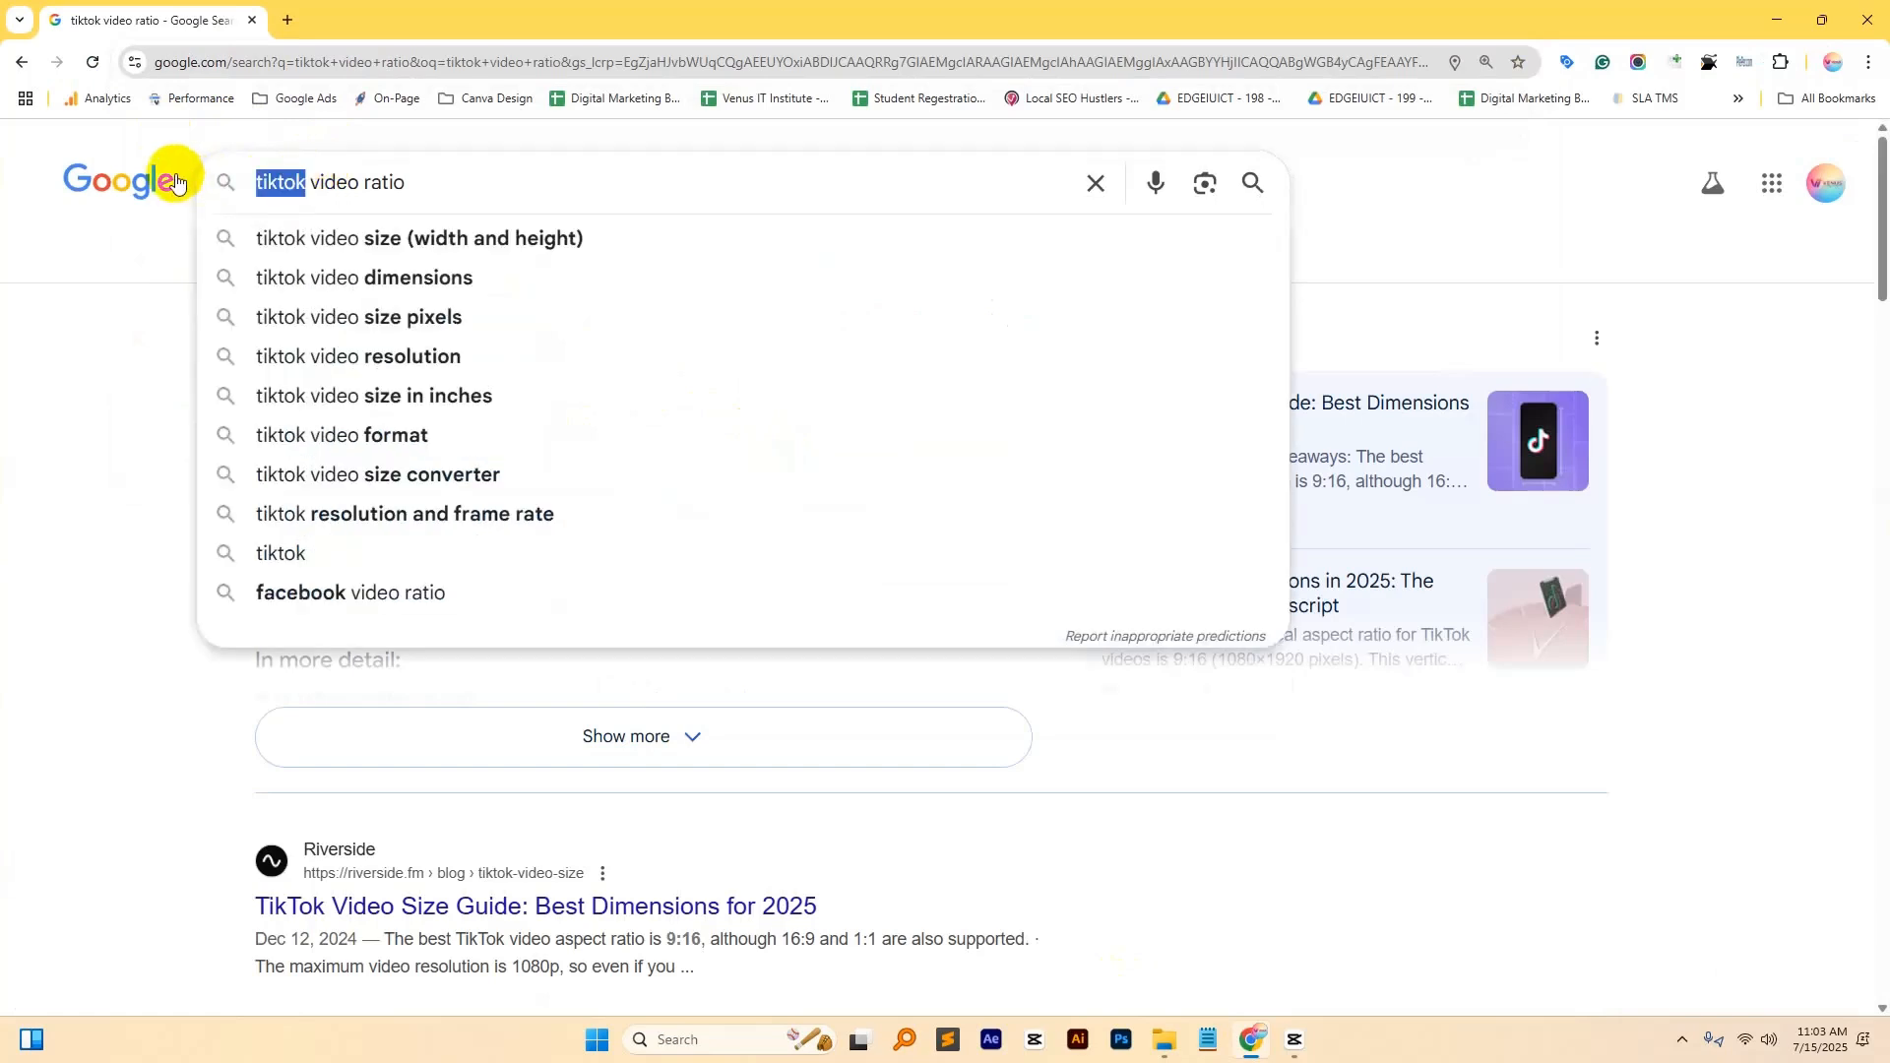
pyautogui.write('fac')
pyautogui.write('ebook')
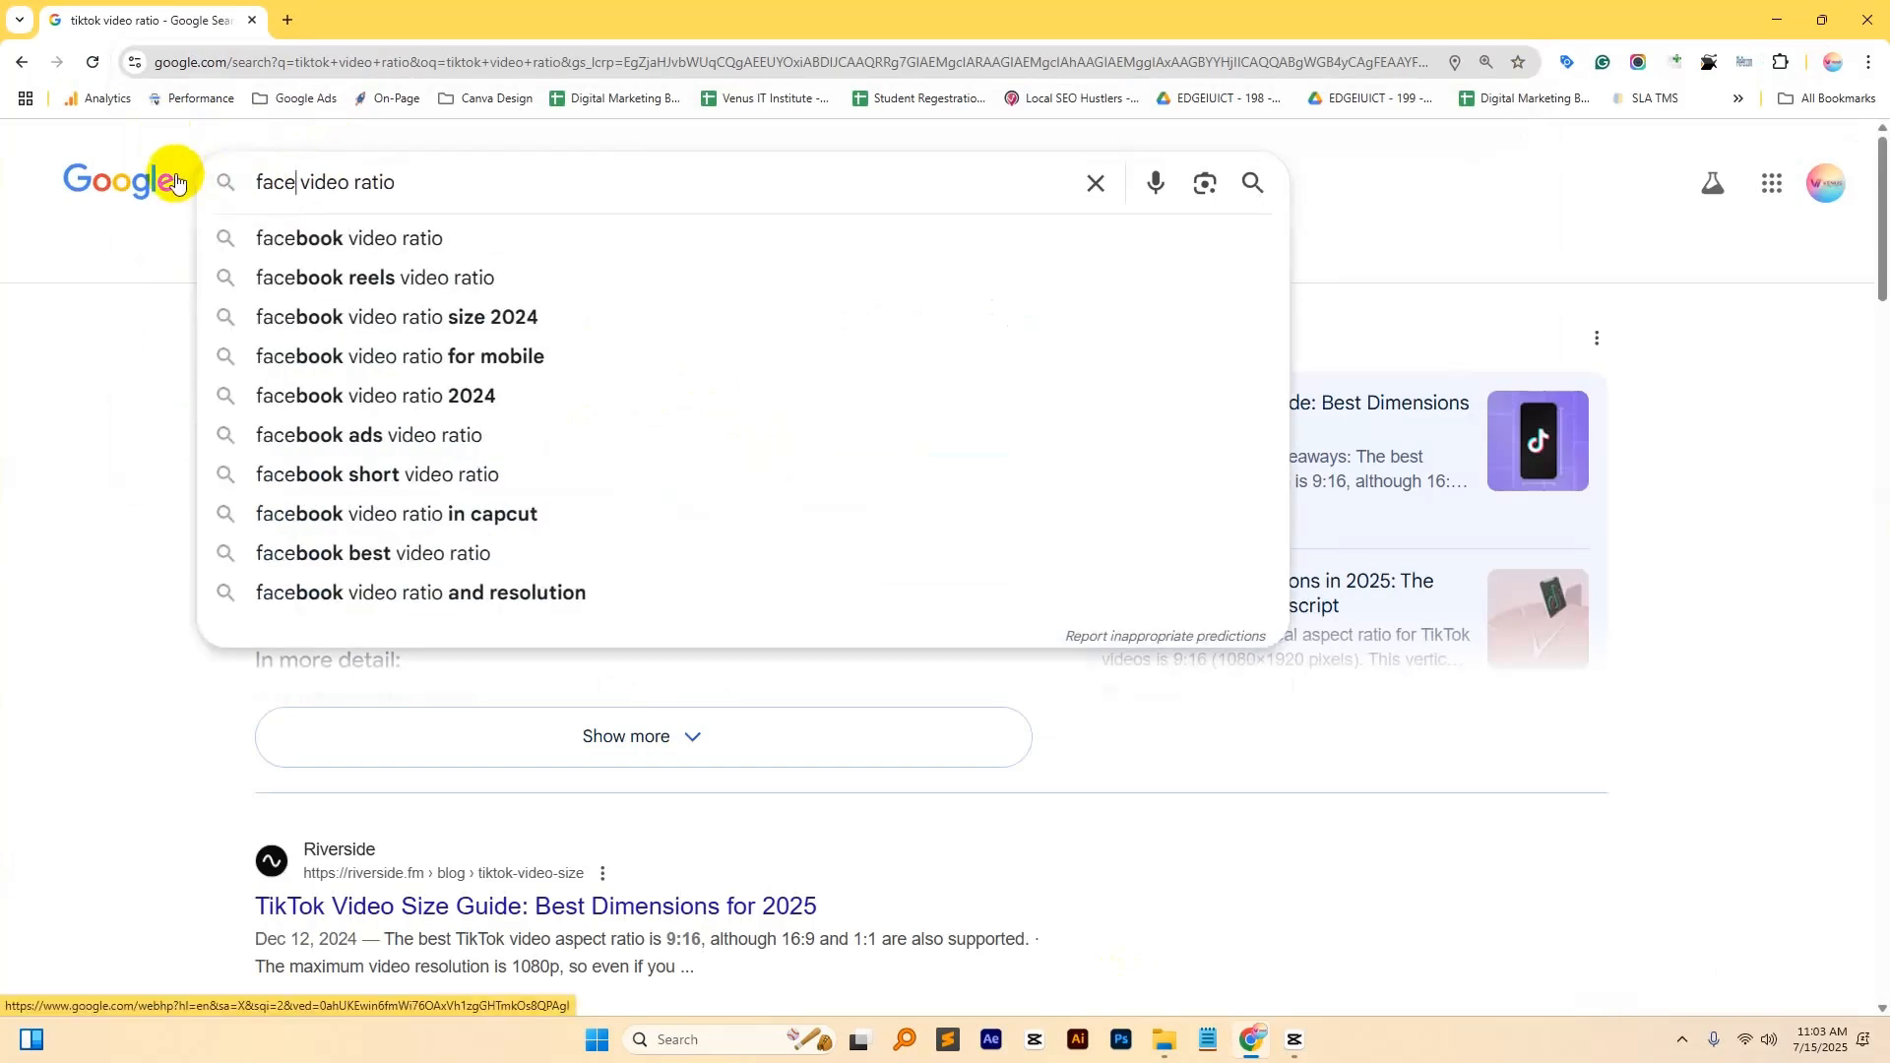
pyautogui.press('Return')
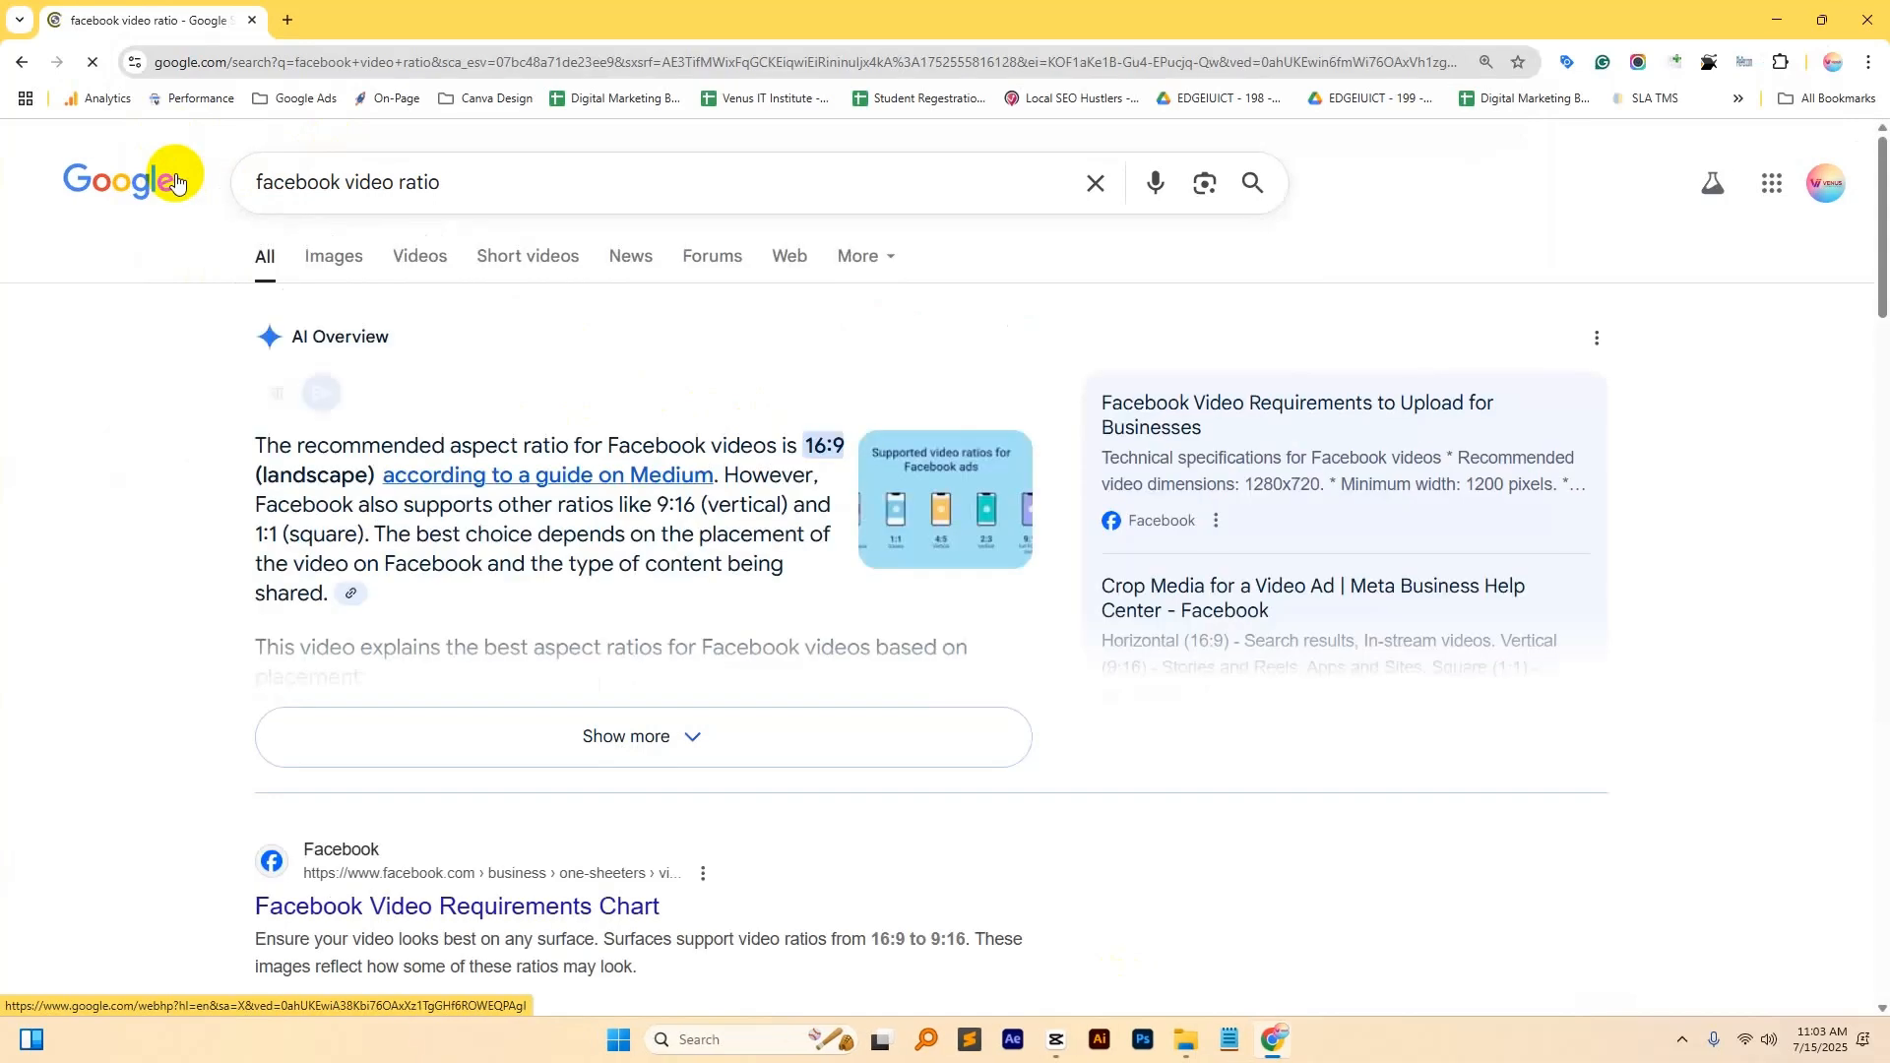
pyautogui.doubleClick(809, 440)
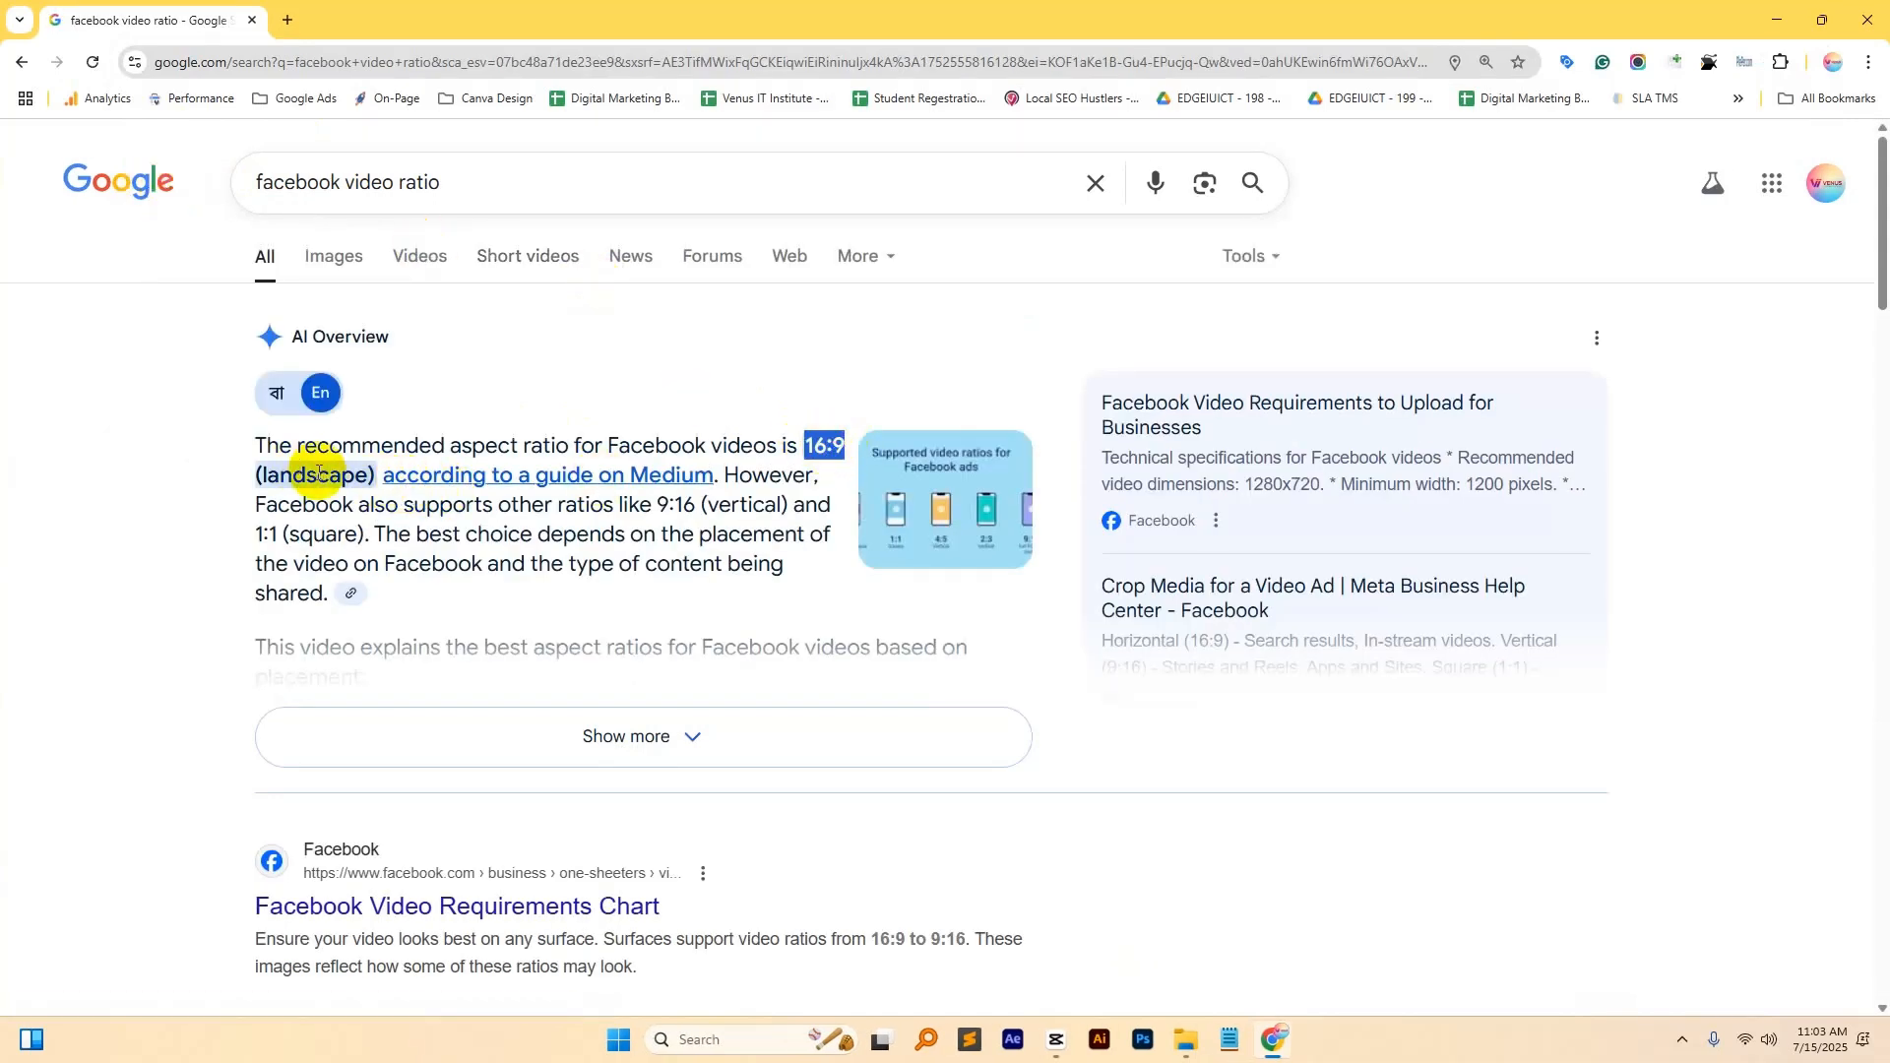
pyautogui.doubleClick(661, 507)
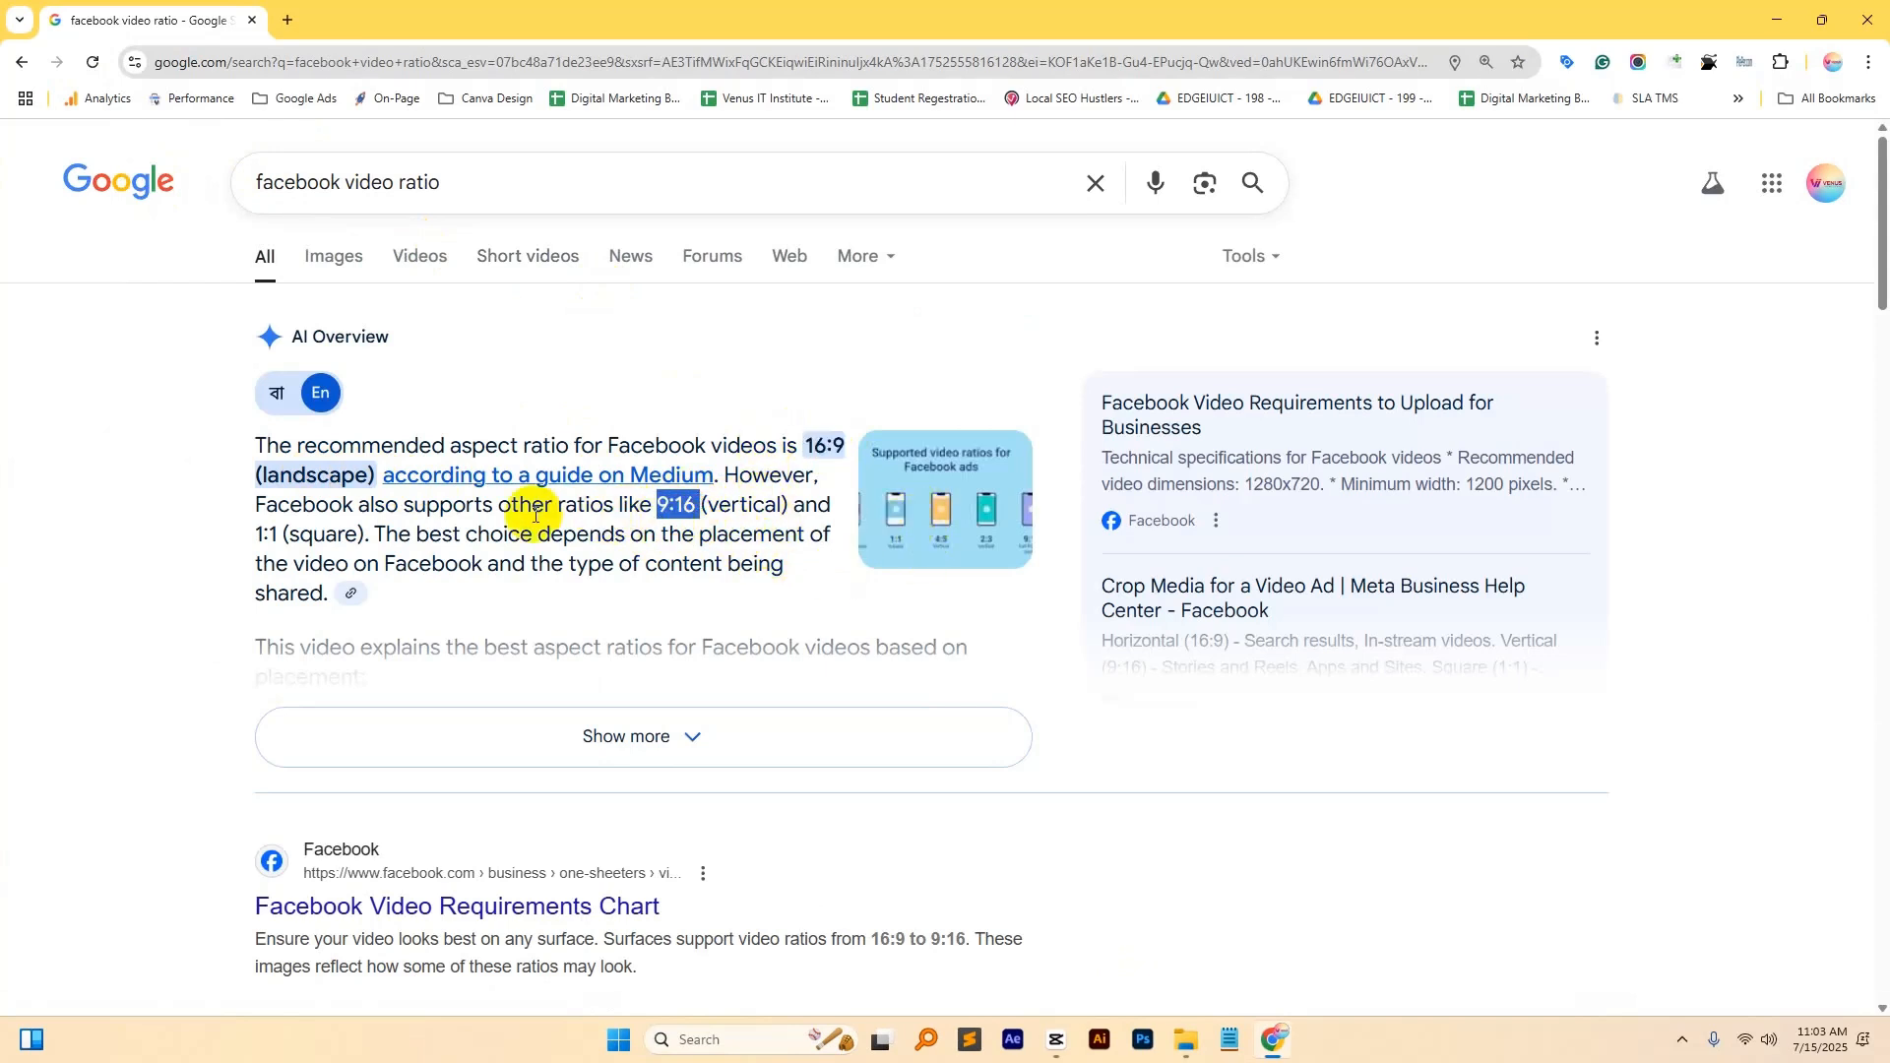
# - Search Google for "instagram video ratio" and highlight the optimal portrait ratio in the AI Overview
pyautogui.doubleClick(308, 182)
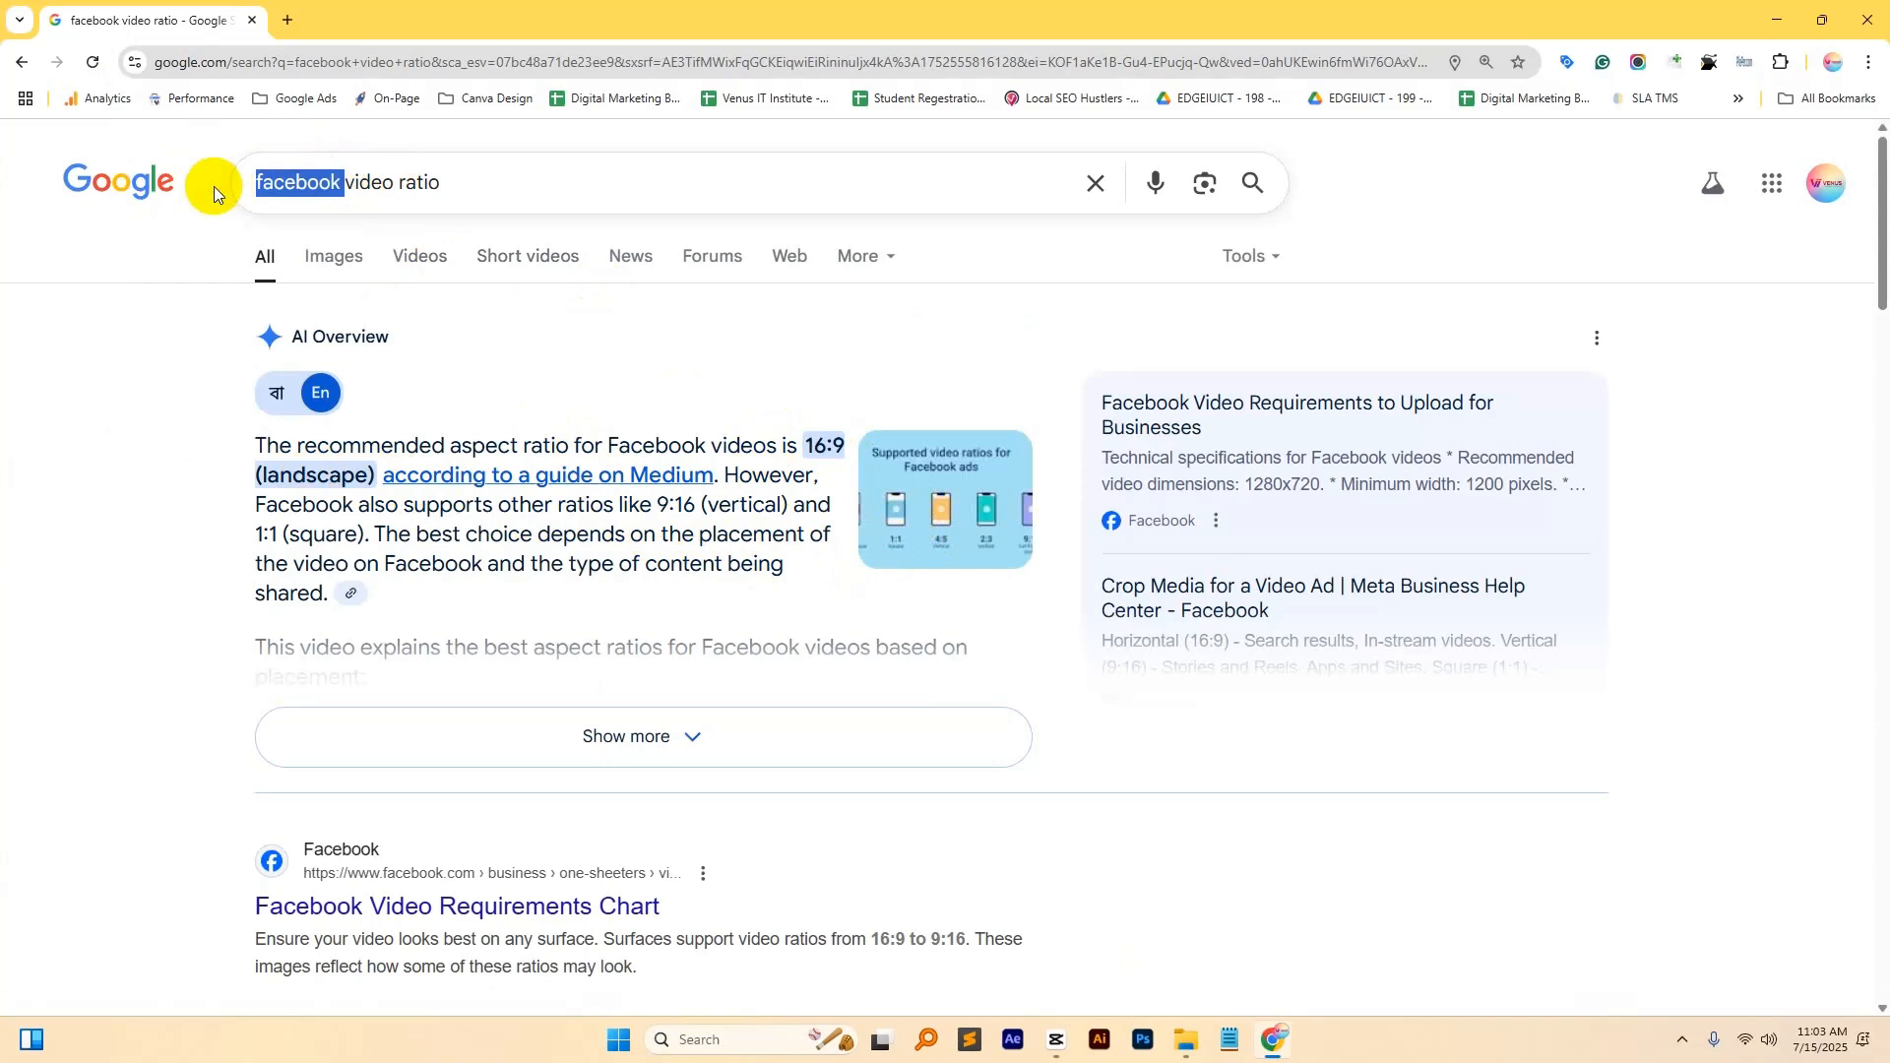
pyautogui.write('instag')
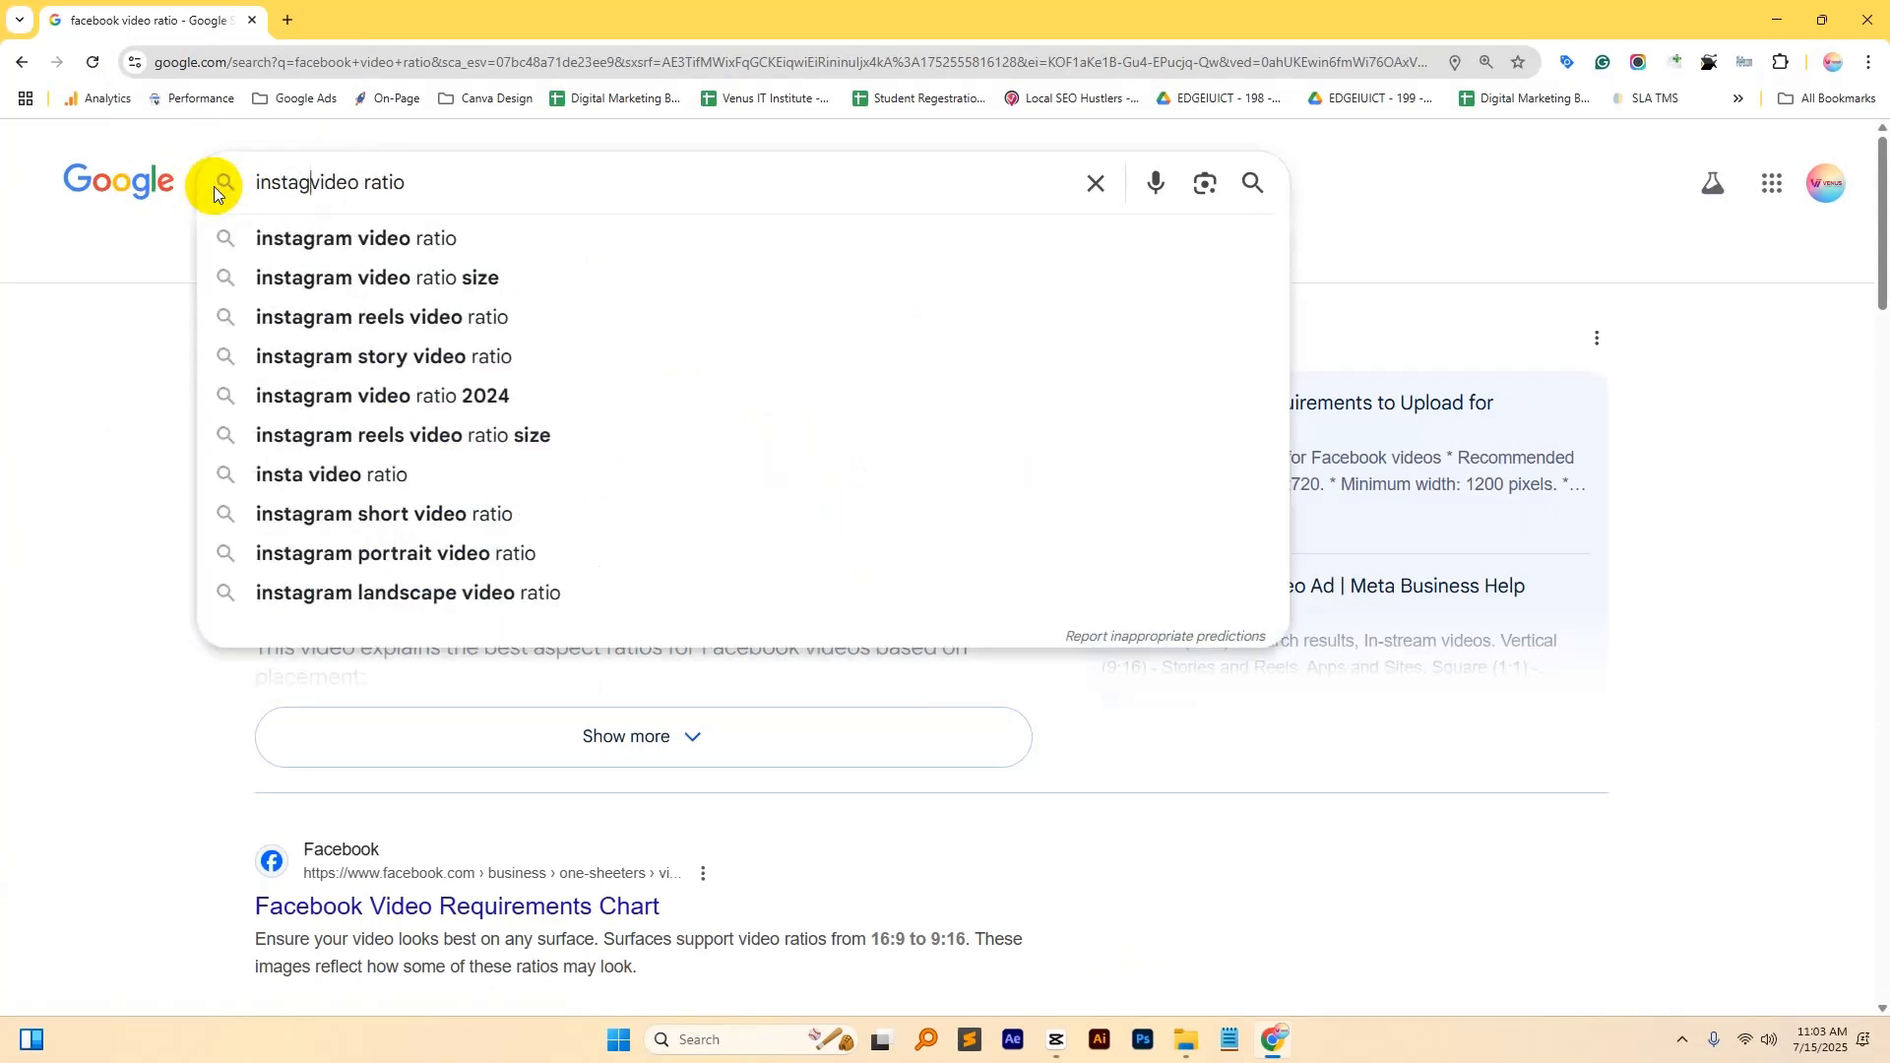
pyautogui.write('ram')
pyautogui.press('Return')
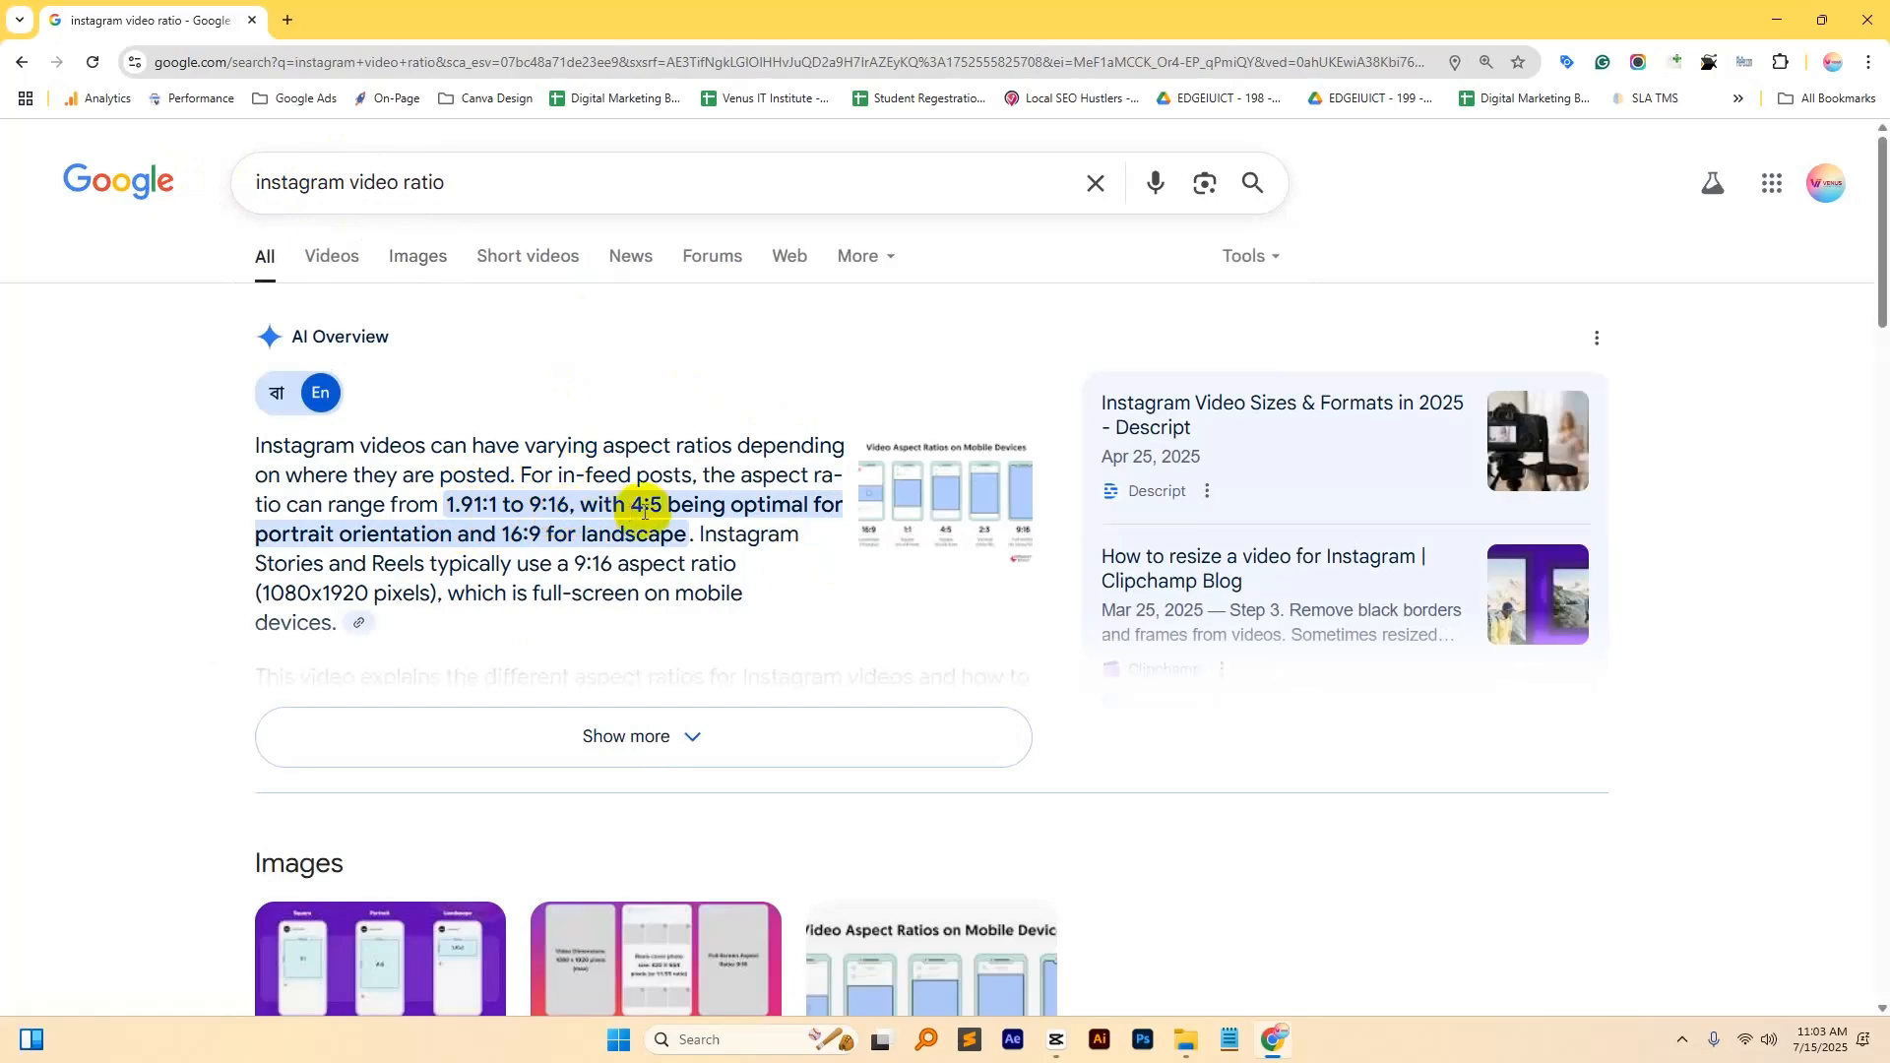
pyautogui.moveTo(628, 508); pyautogui.dragTo(688, 506)
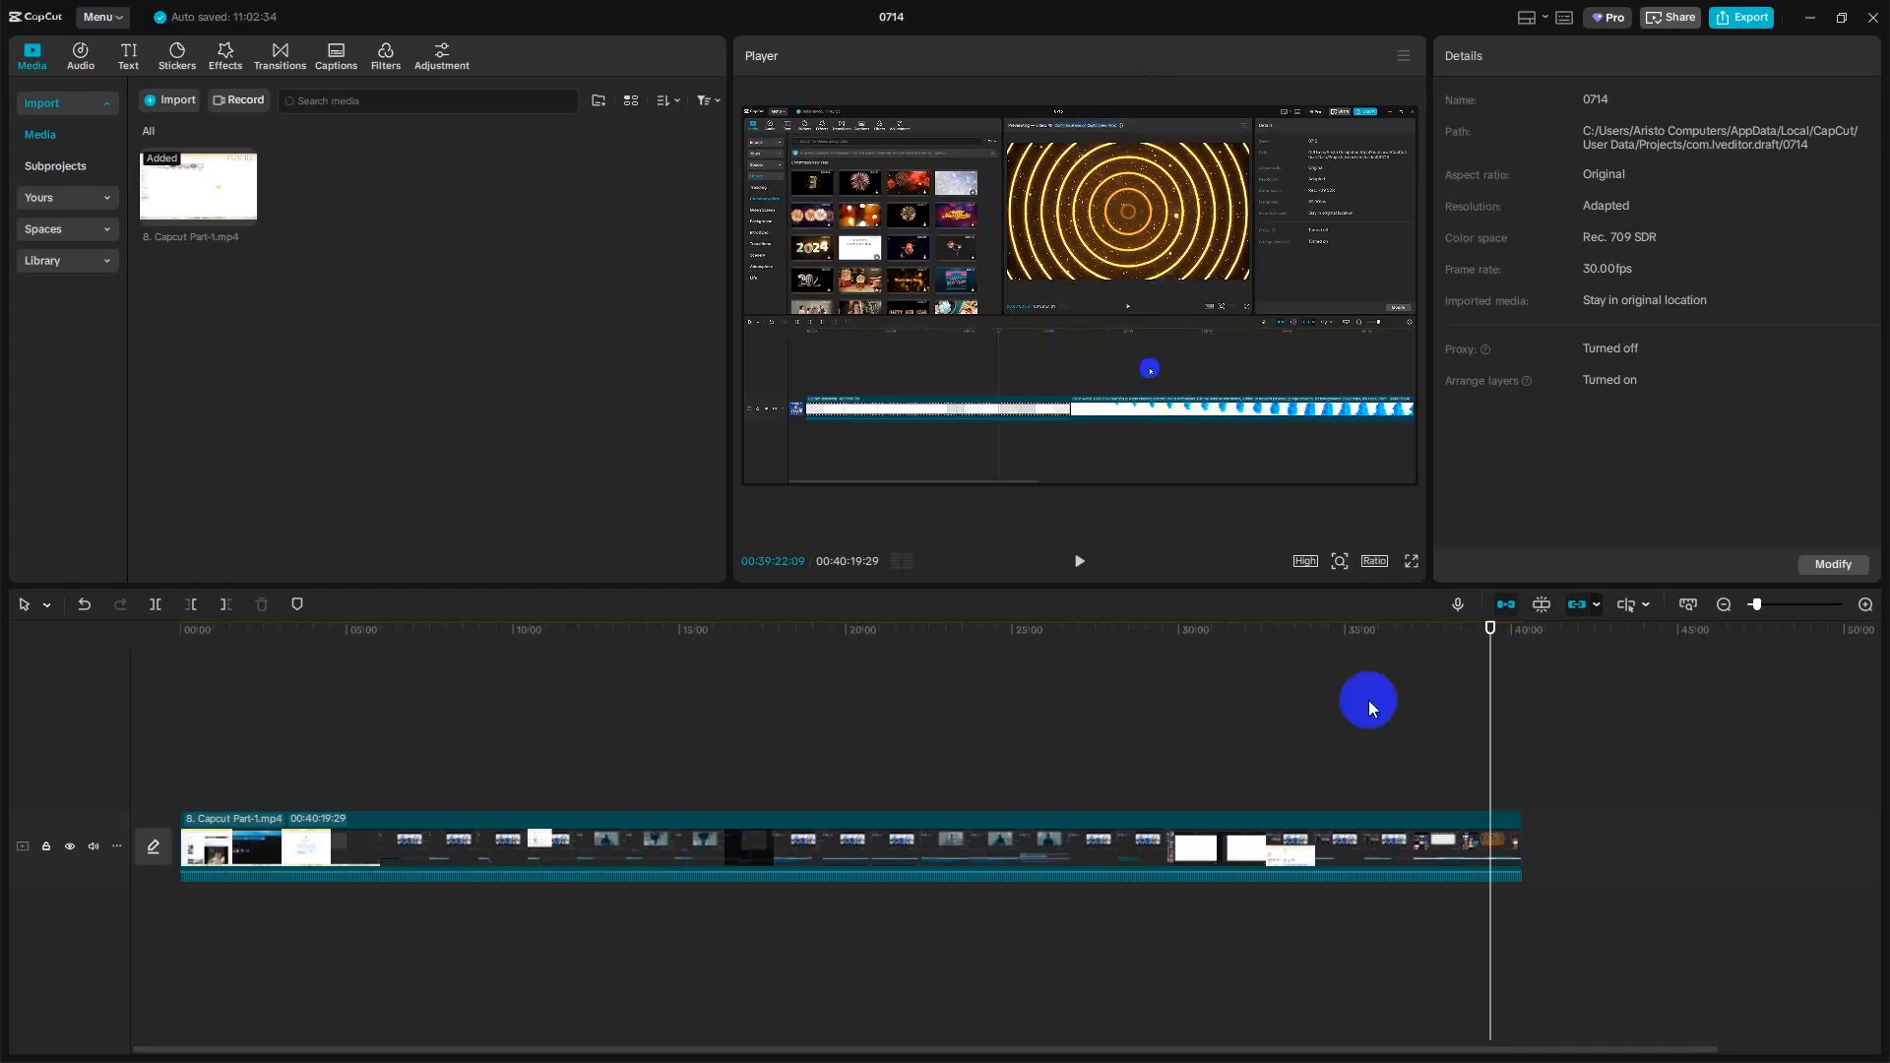
# - Try the 9:16 and 1:1 aspect ratios on the project, and restore the Original ratio
pyautogui.click(1374, 560)
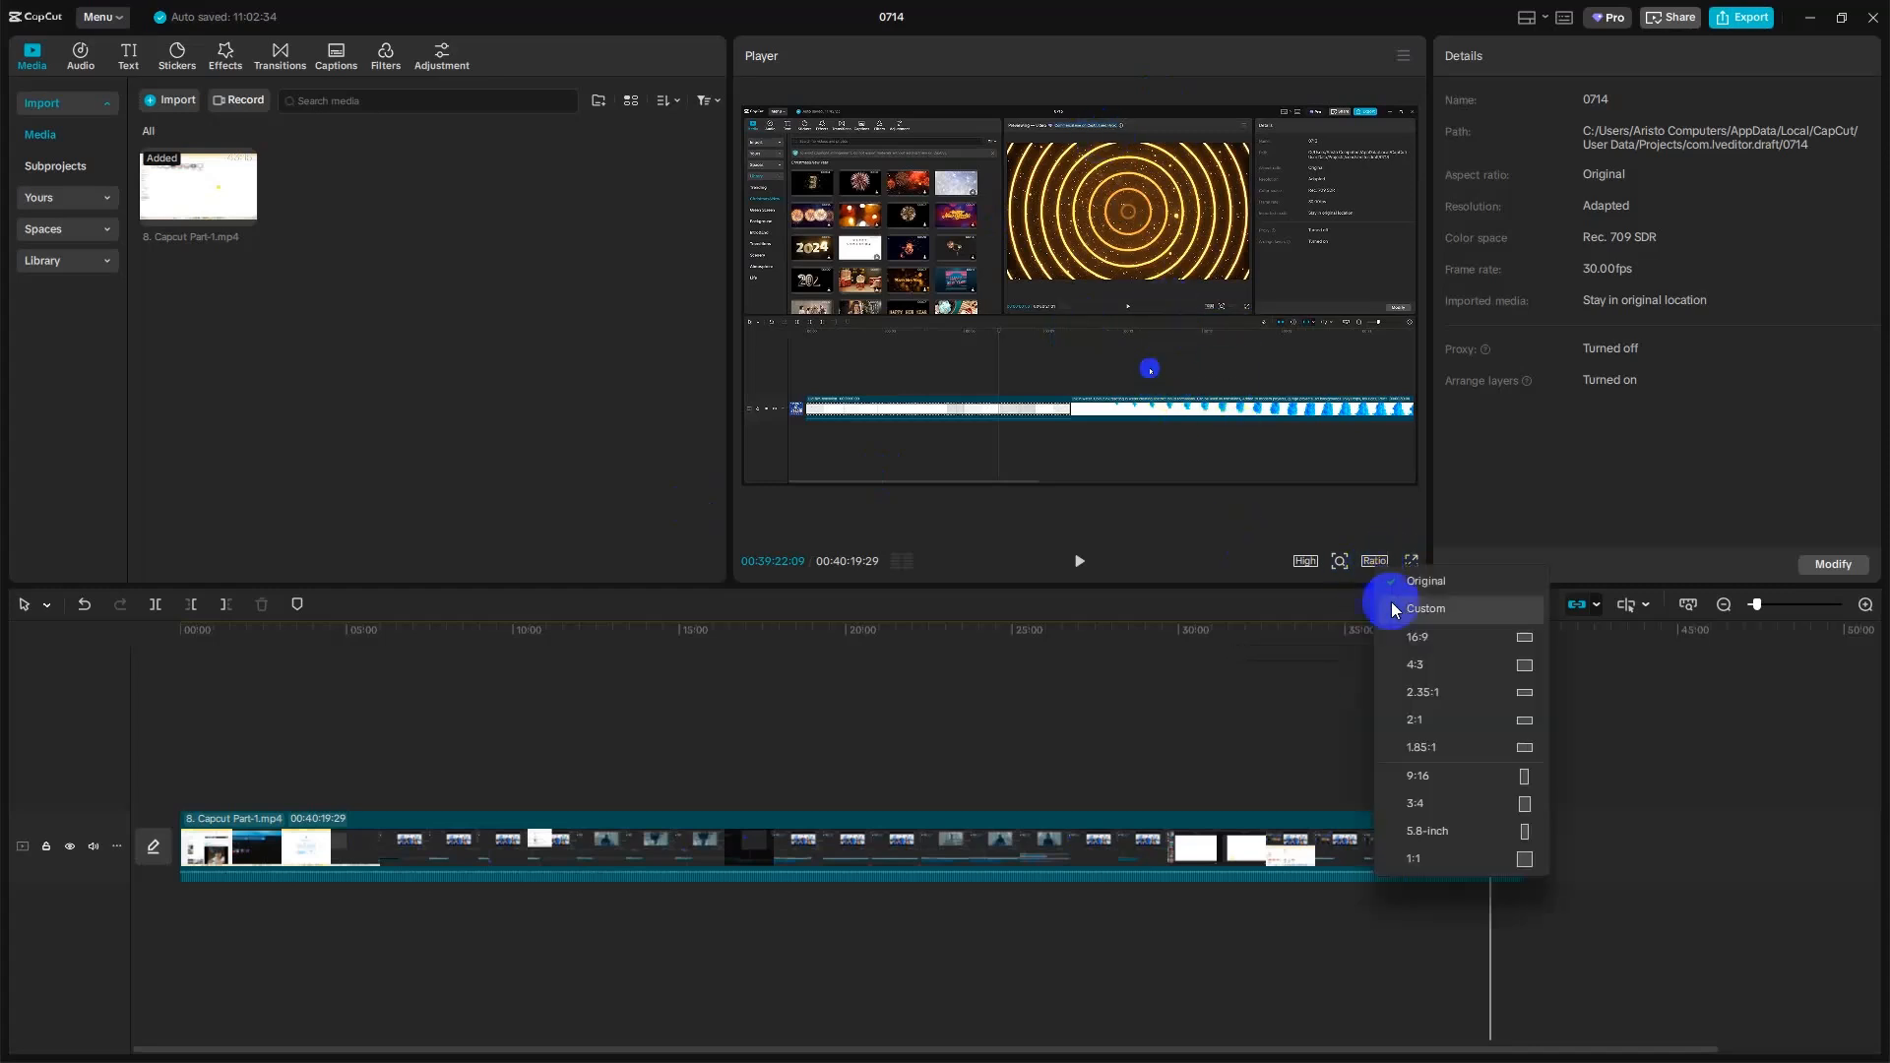
pyautogui.click(1487, 779)
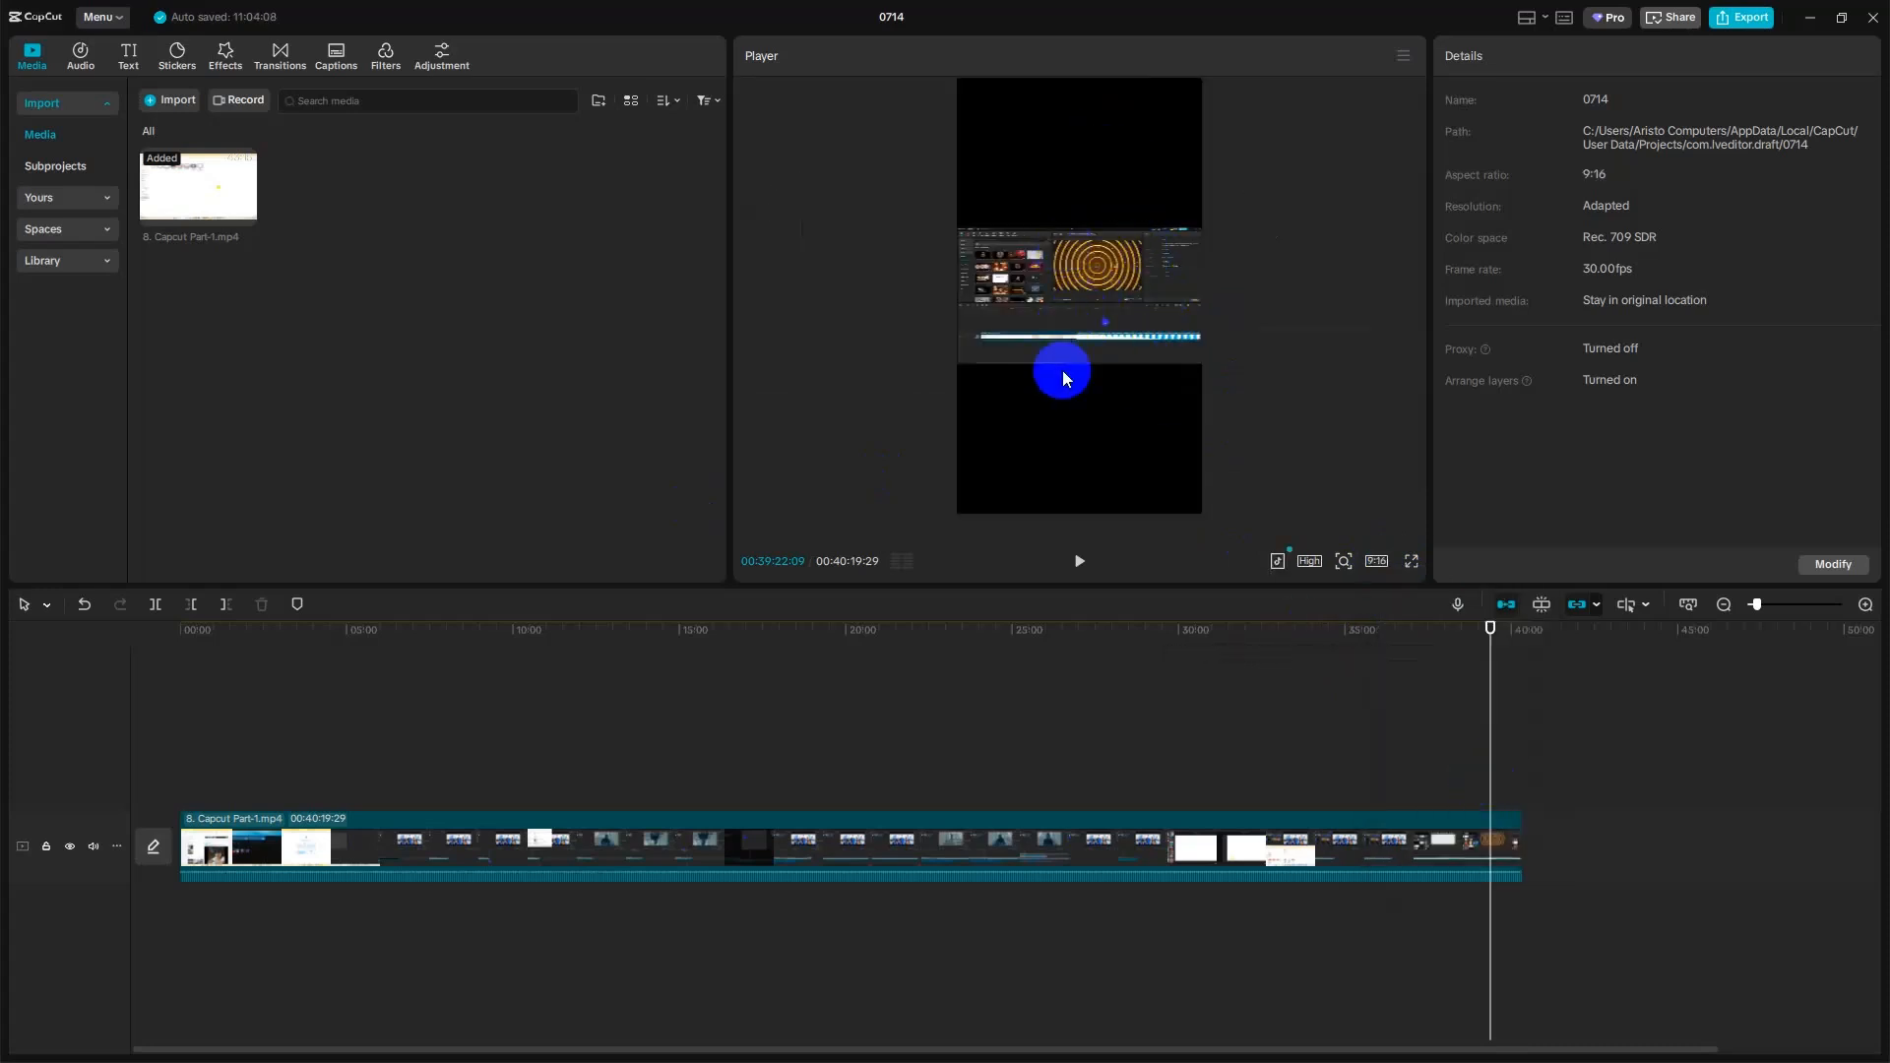
pyautogui.click(1377, 560)
pyautogui.click(1496, 862)
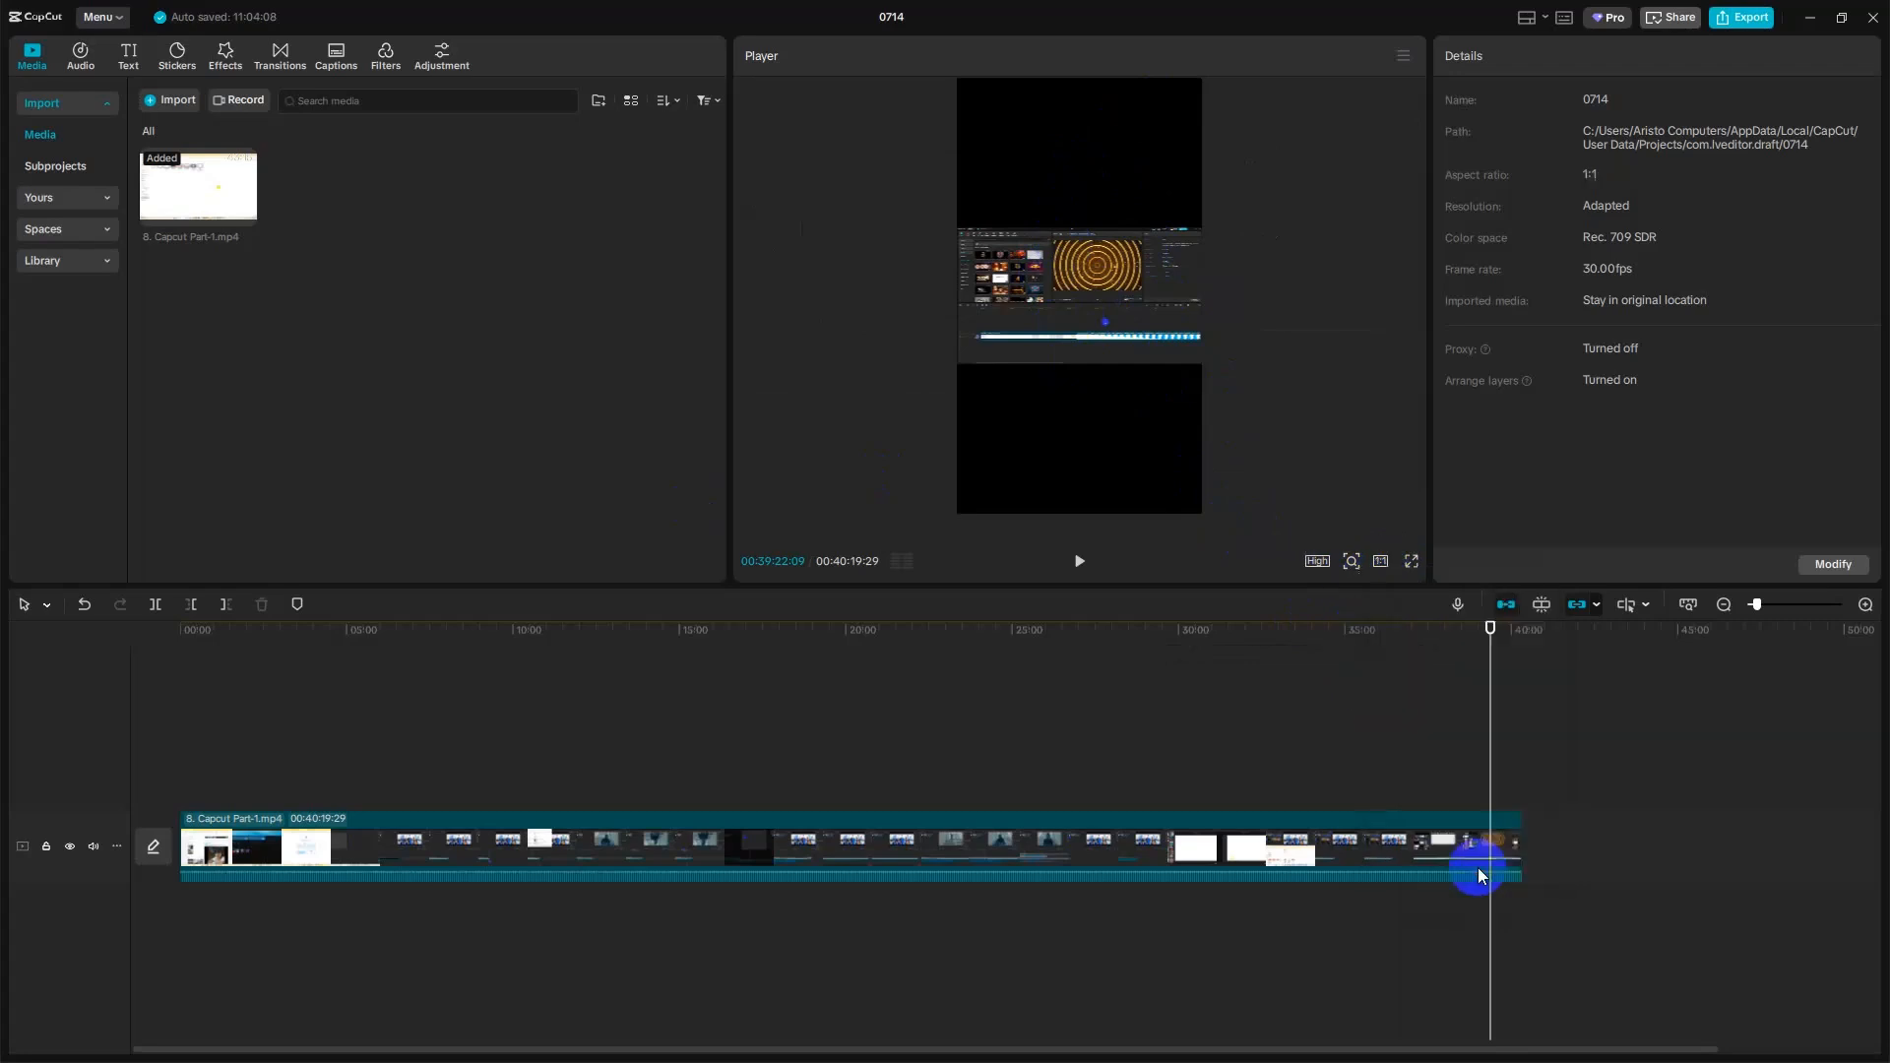
pyautogui.click(1380, 560)
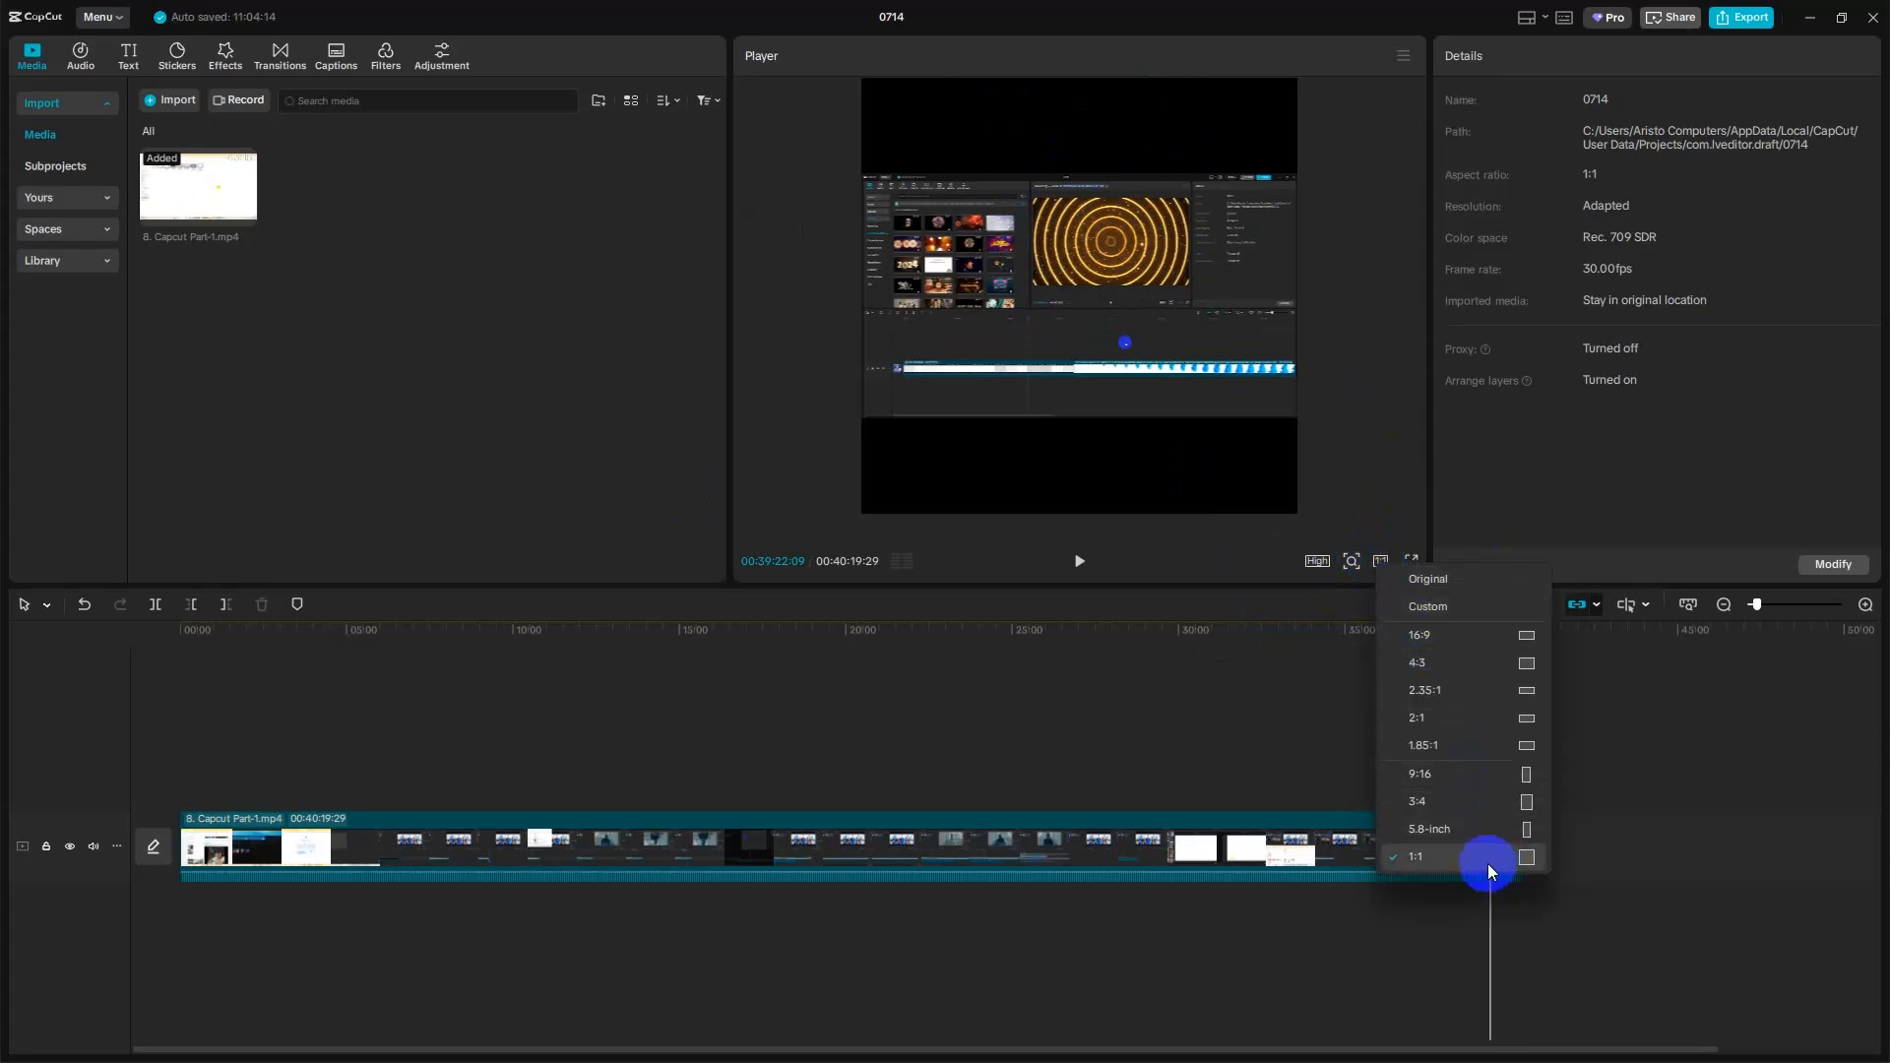
pyautogui.click(1440, 578)
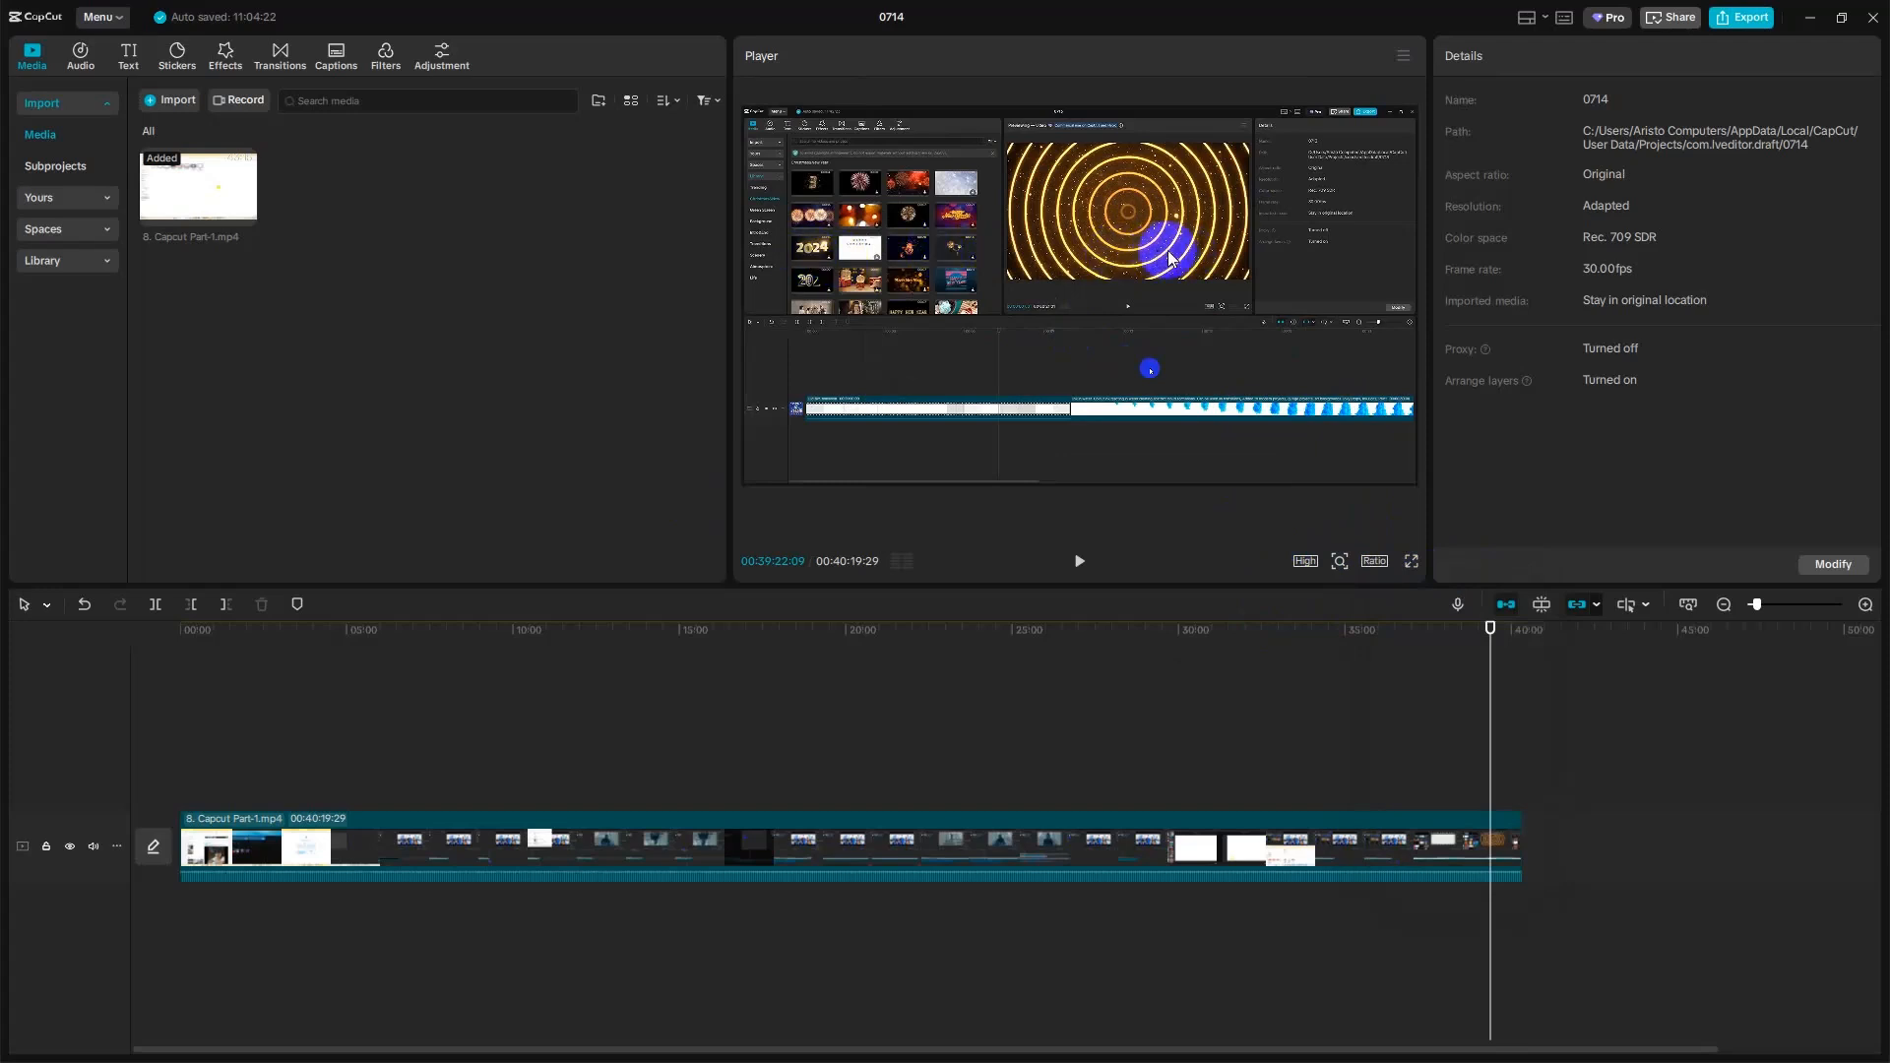
# - Open the custom aspect ratio settings, inspect the resolution width and height fields, and cancel without saving
pyautogui.click(1375, 563)
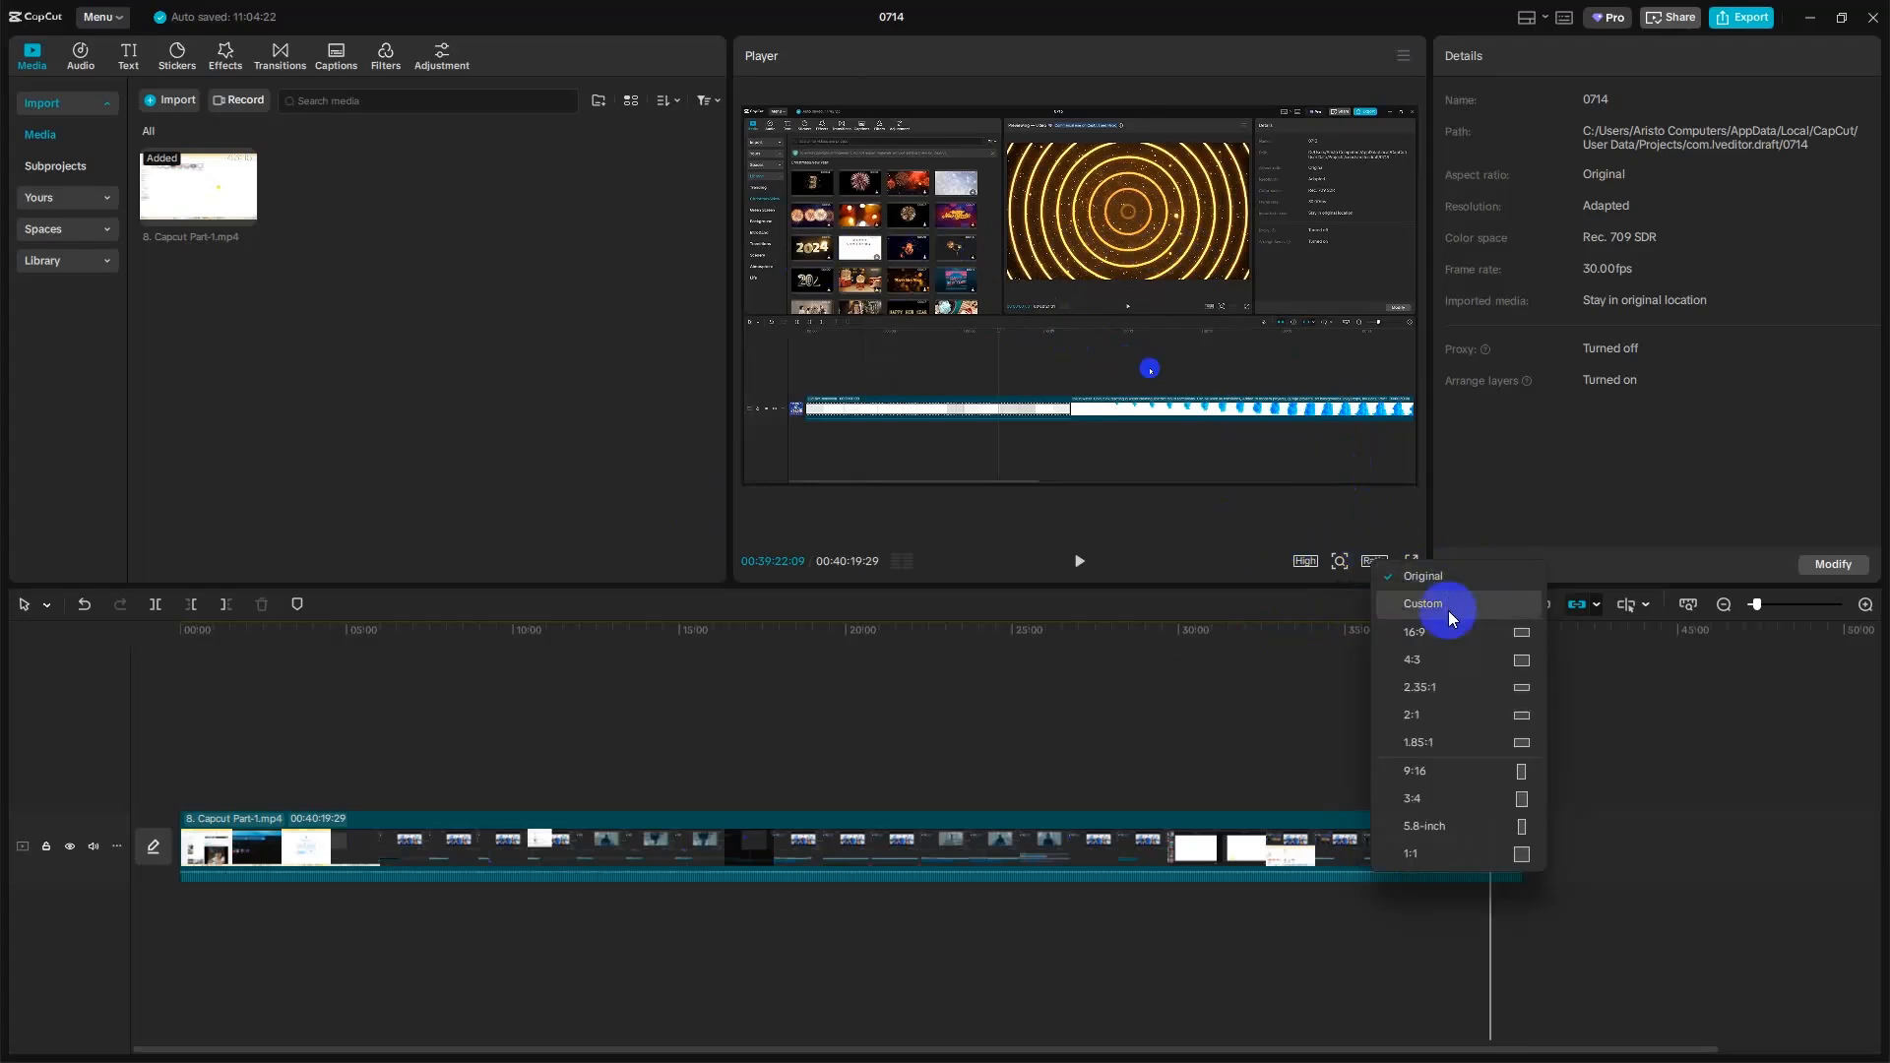
pyautogui.click(1449, 610)
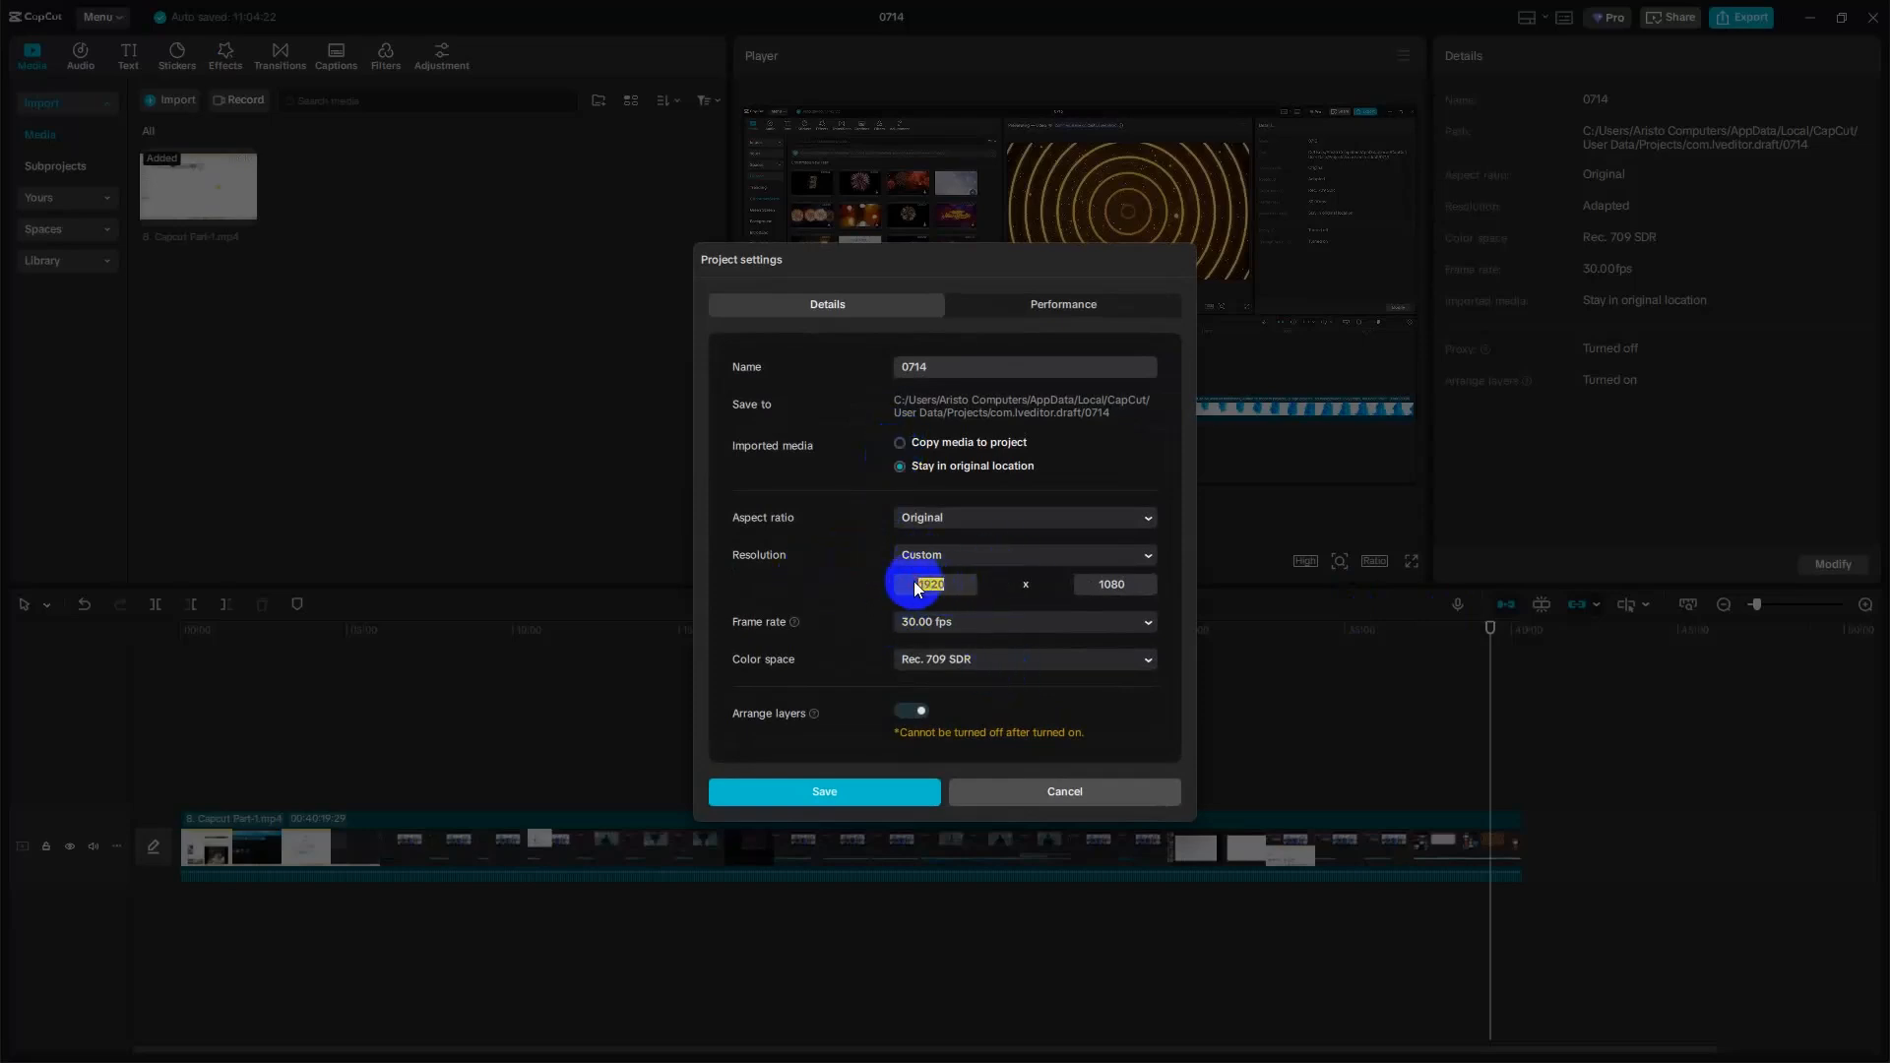
pyautogui.moveTo(1142, 581); pyautogui.dragTo(1054, 598)
pyautogui.click(1089, 793)
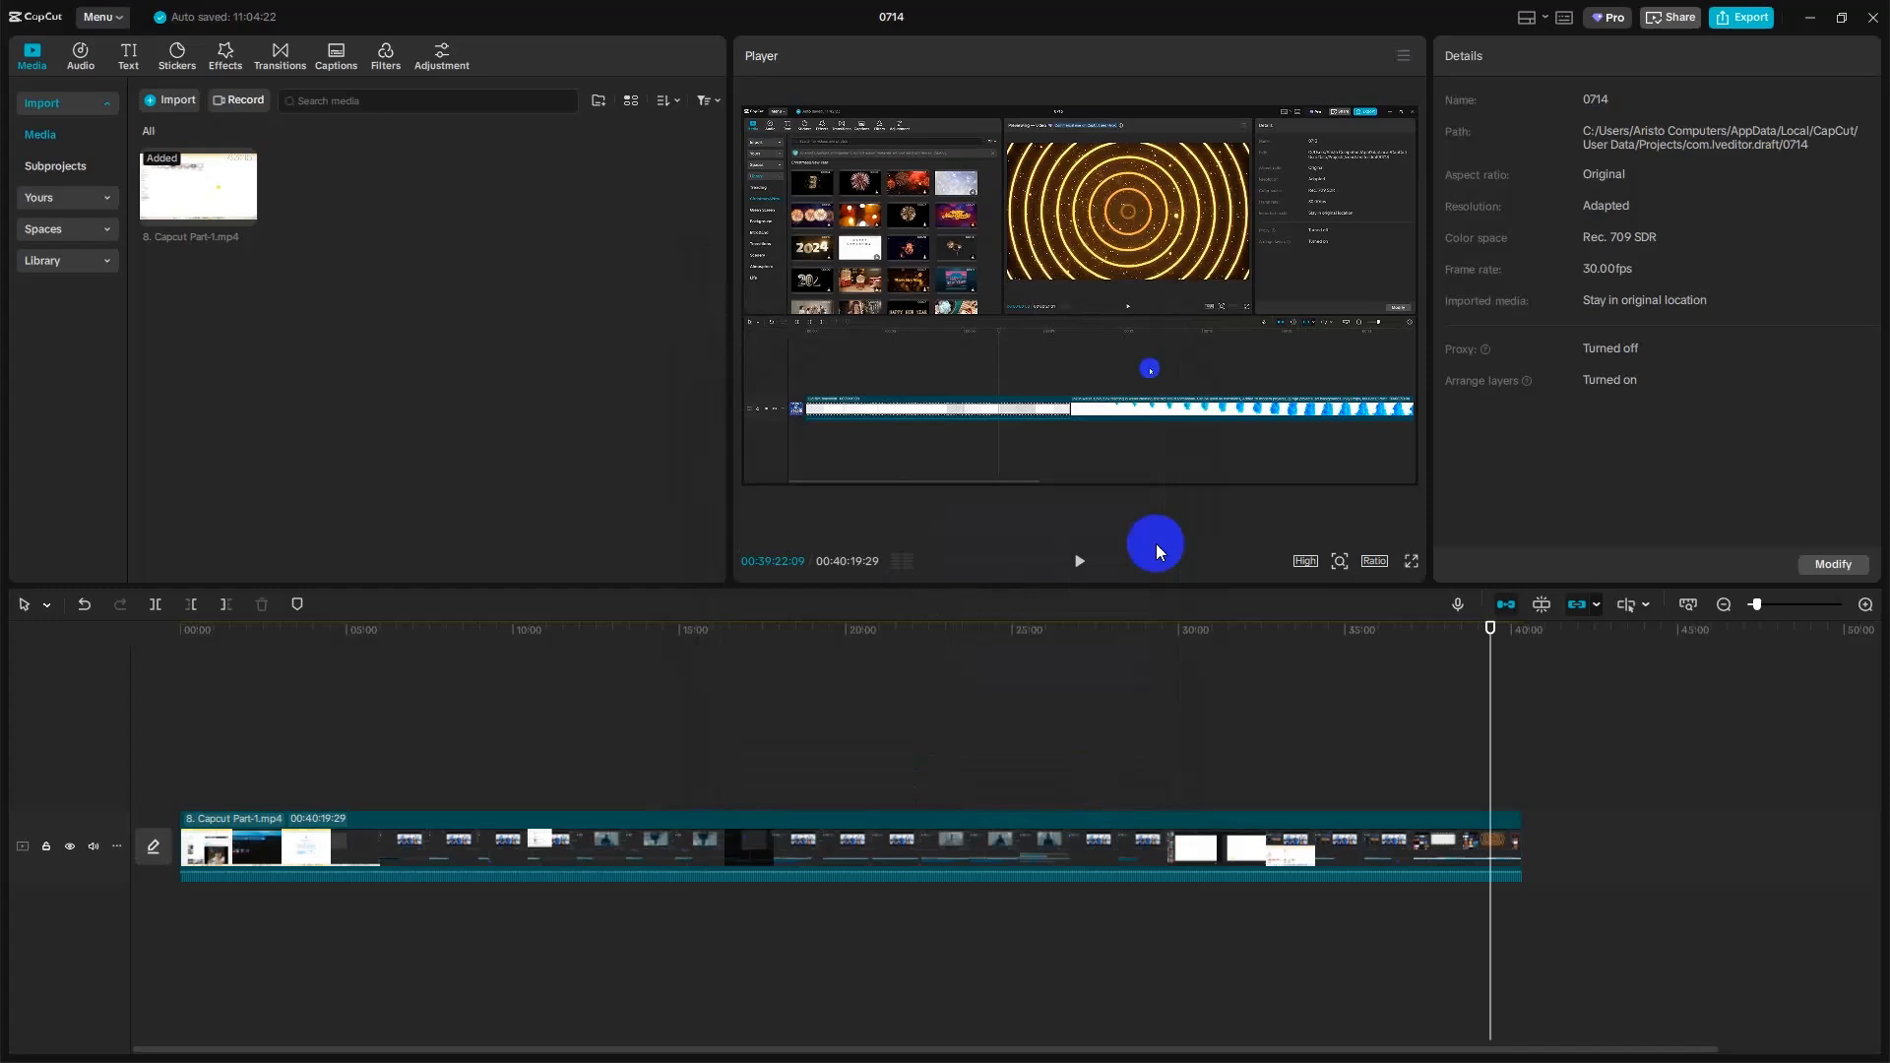
# - Show the player preview in full screen
pyautogui.click(1412, 560)
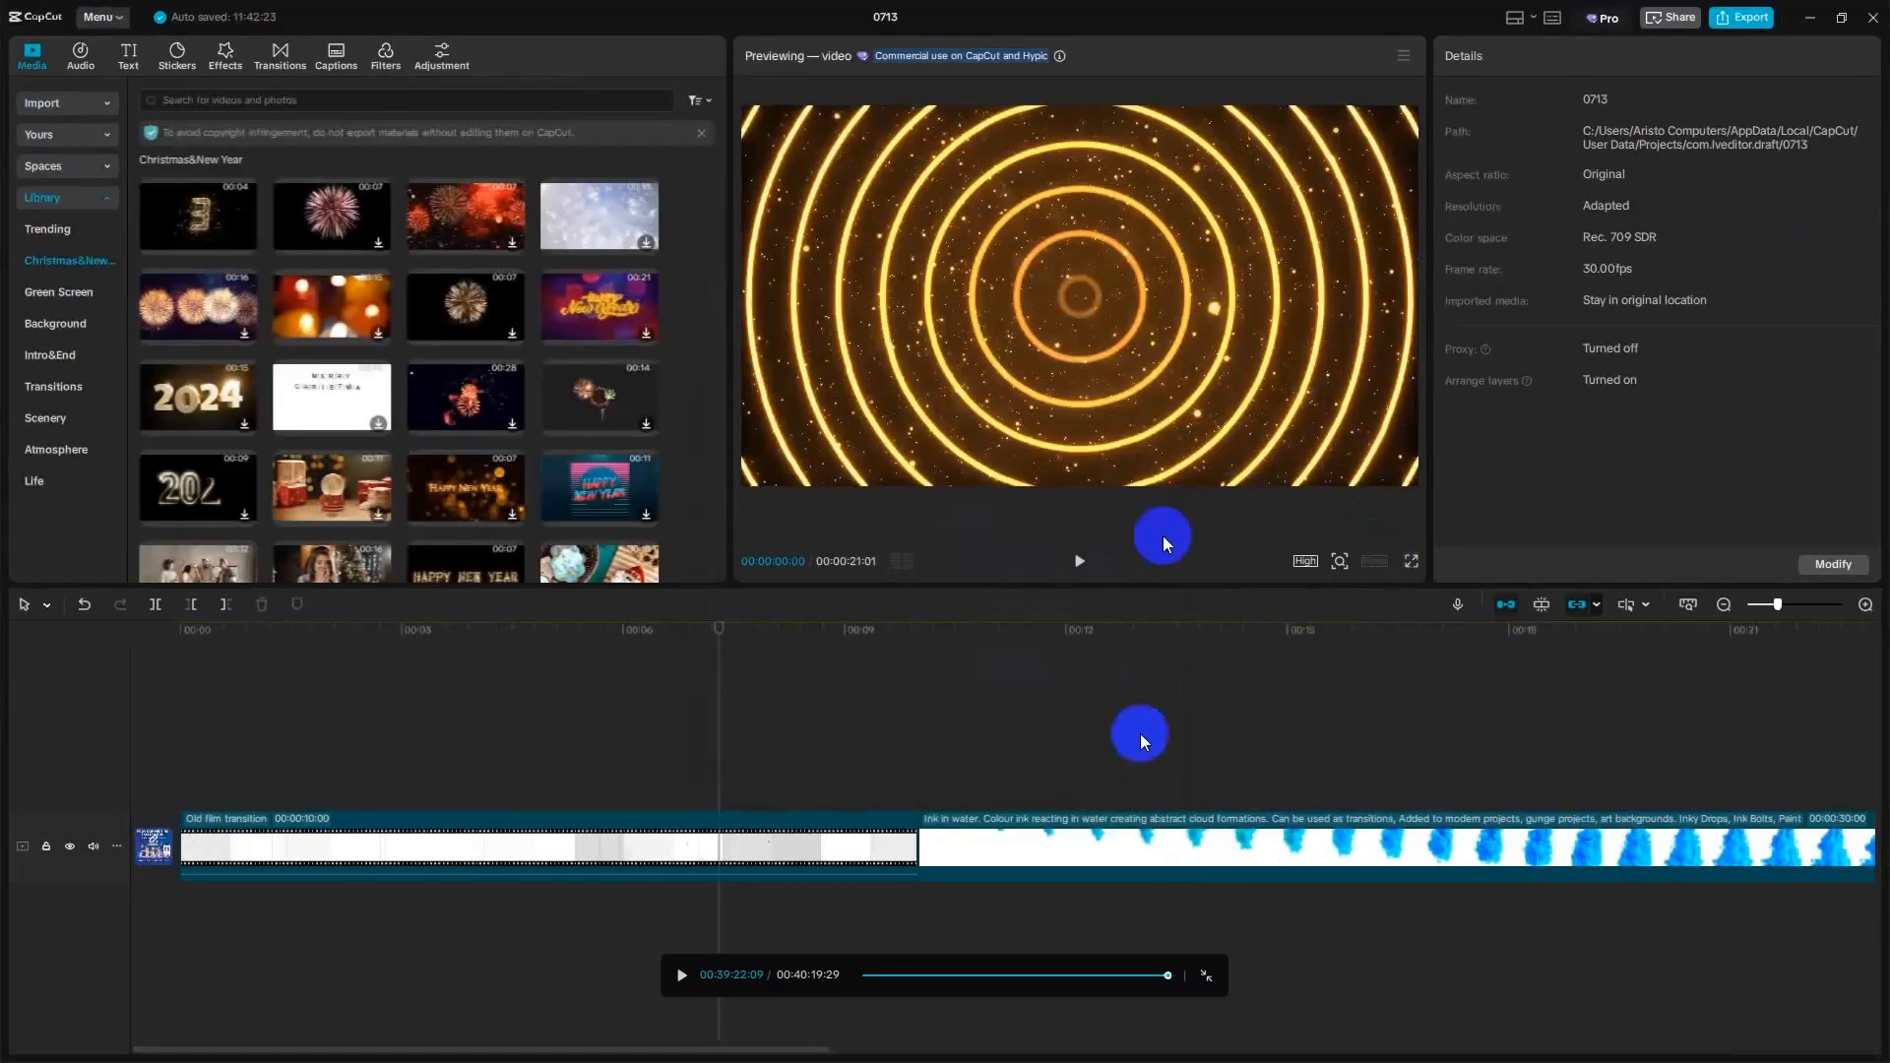
# - Exit the full-screen preview, and delete the Capcut Part-1 video from both the timeline and the project media
pyautogui.press('Escape')
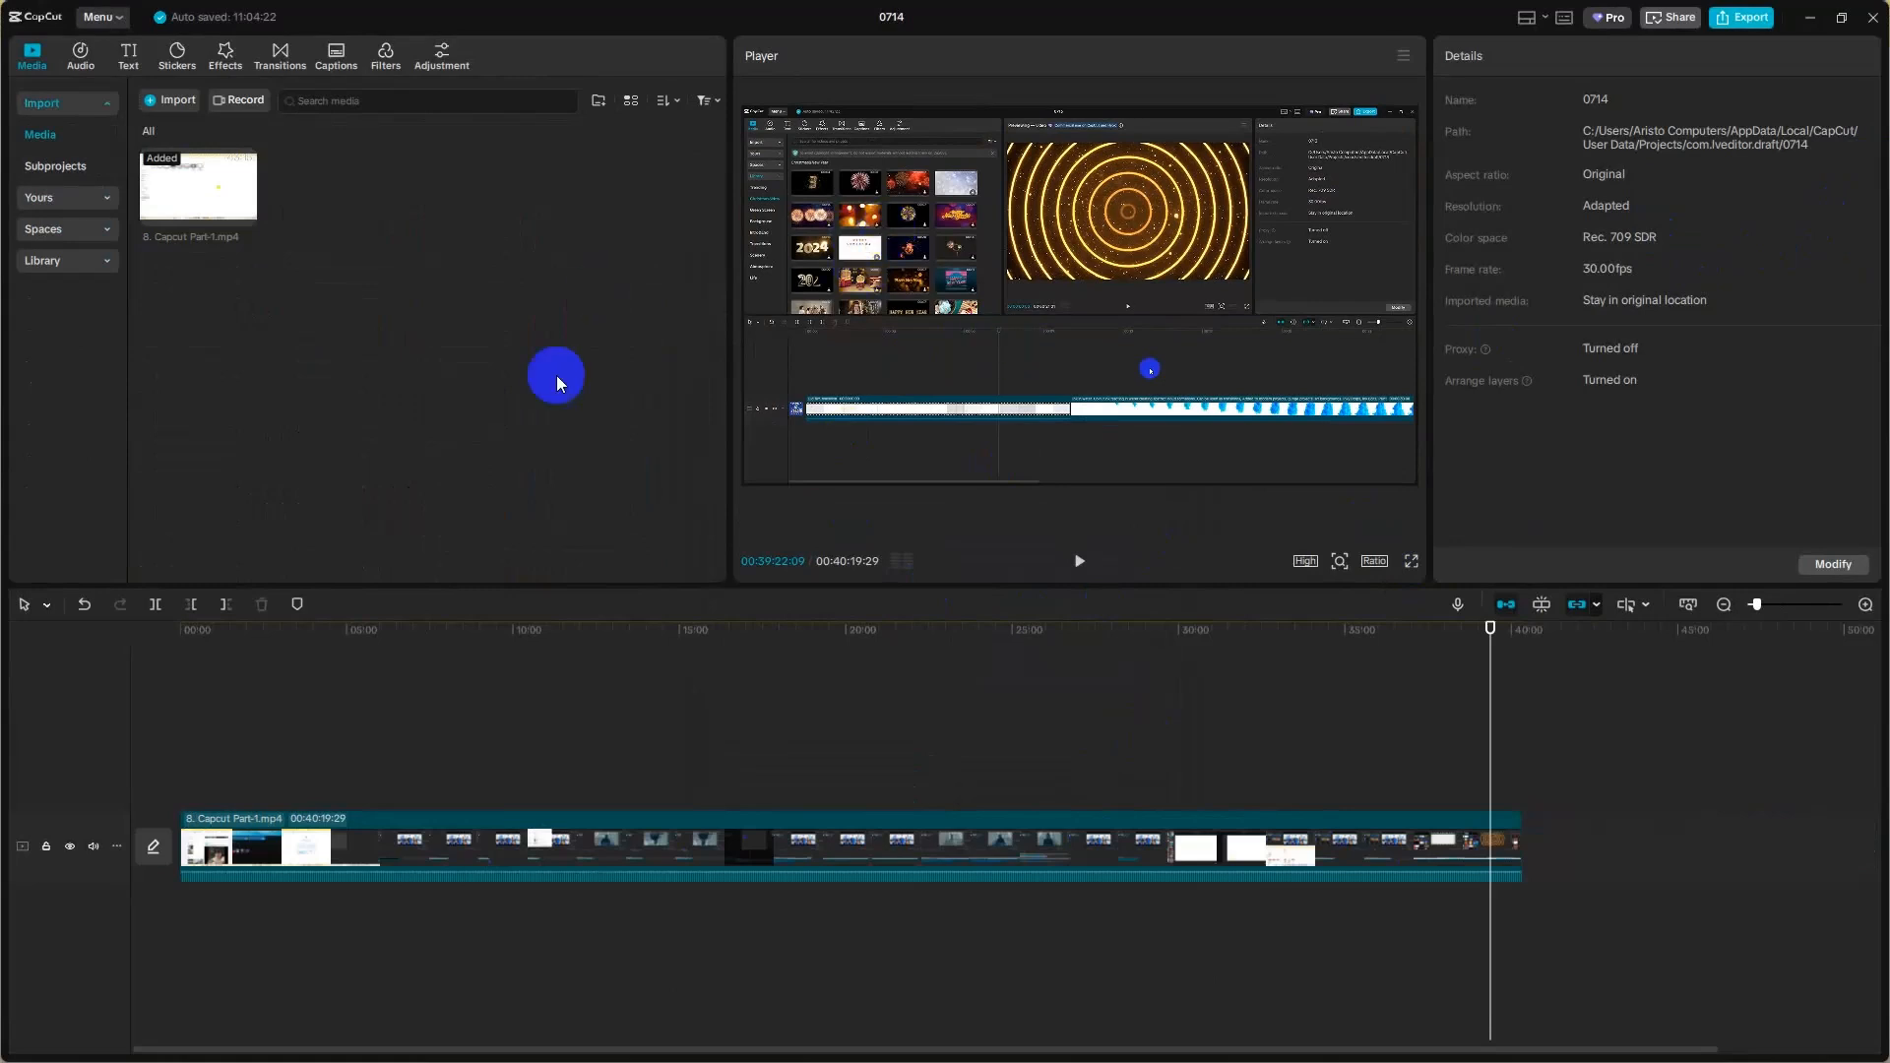
pyautogui.click(459, 835)
pyautogui.press('Delete')
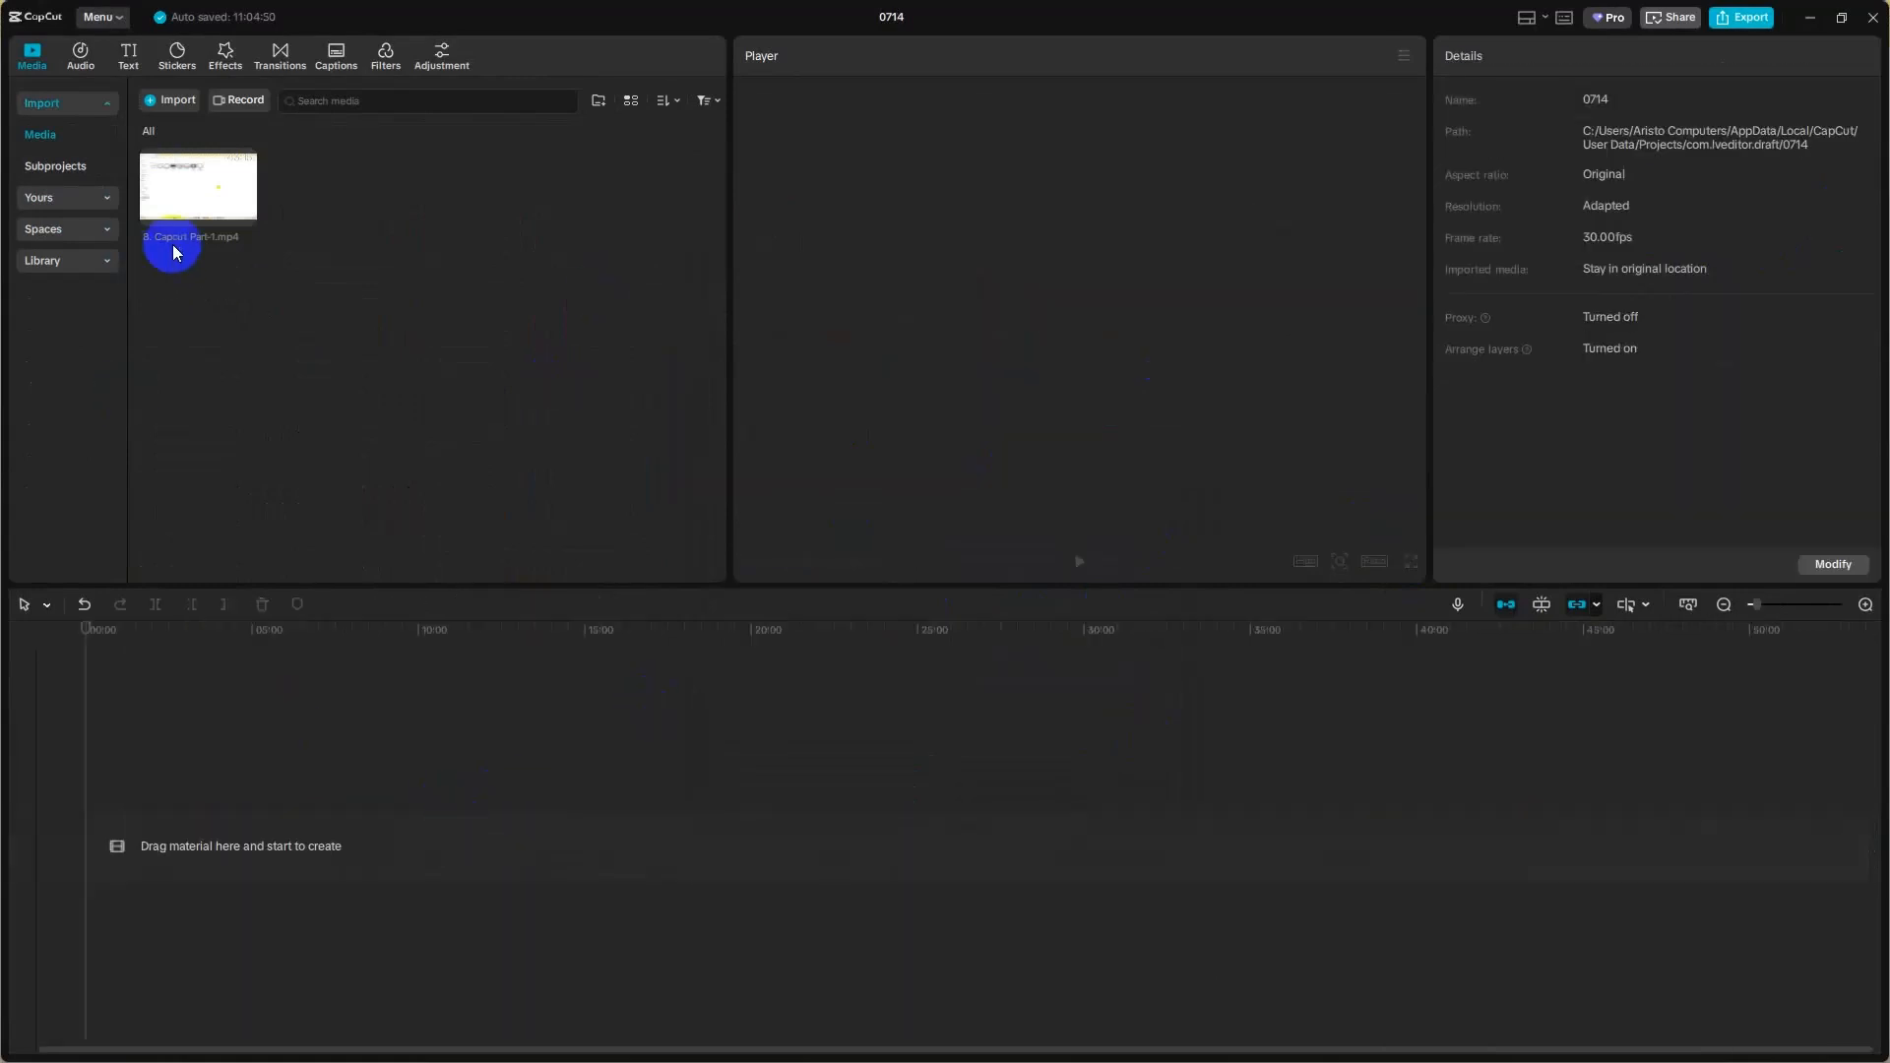
pyautogui.click(221, 205)
pyautogui.press('Delete')
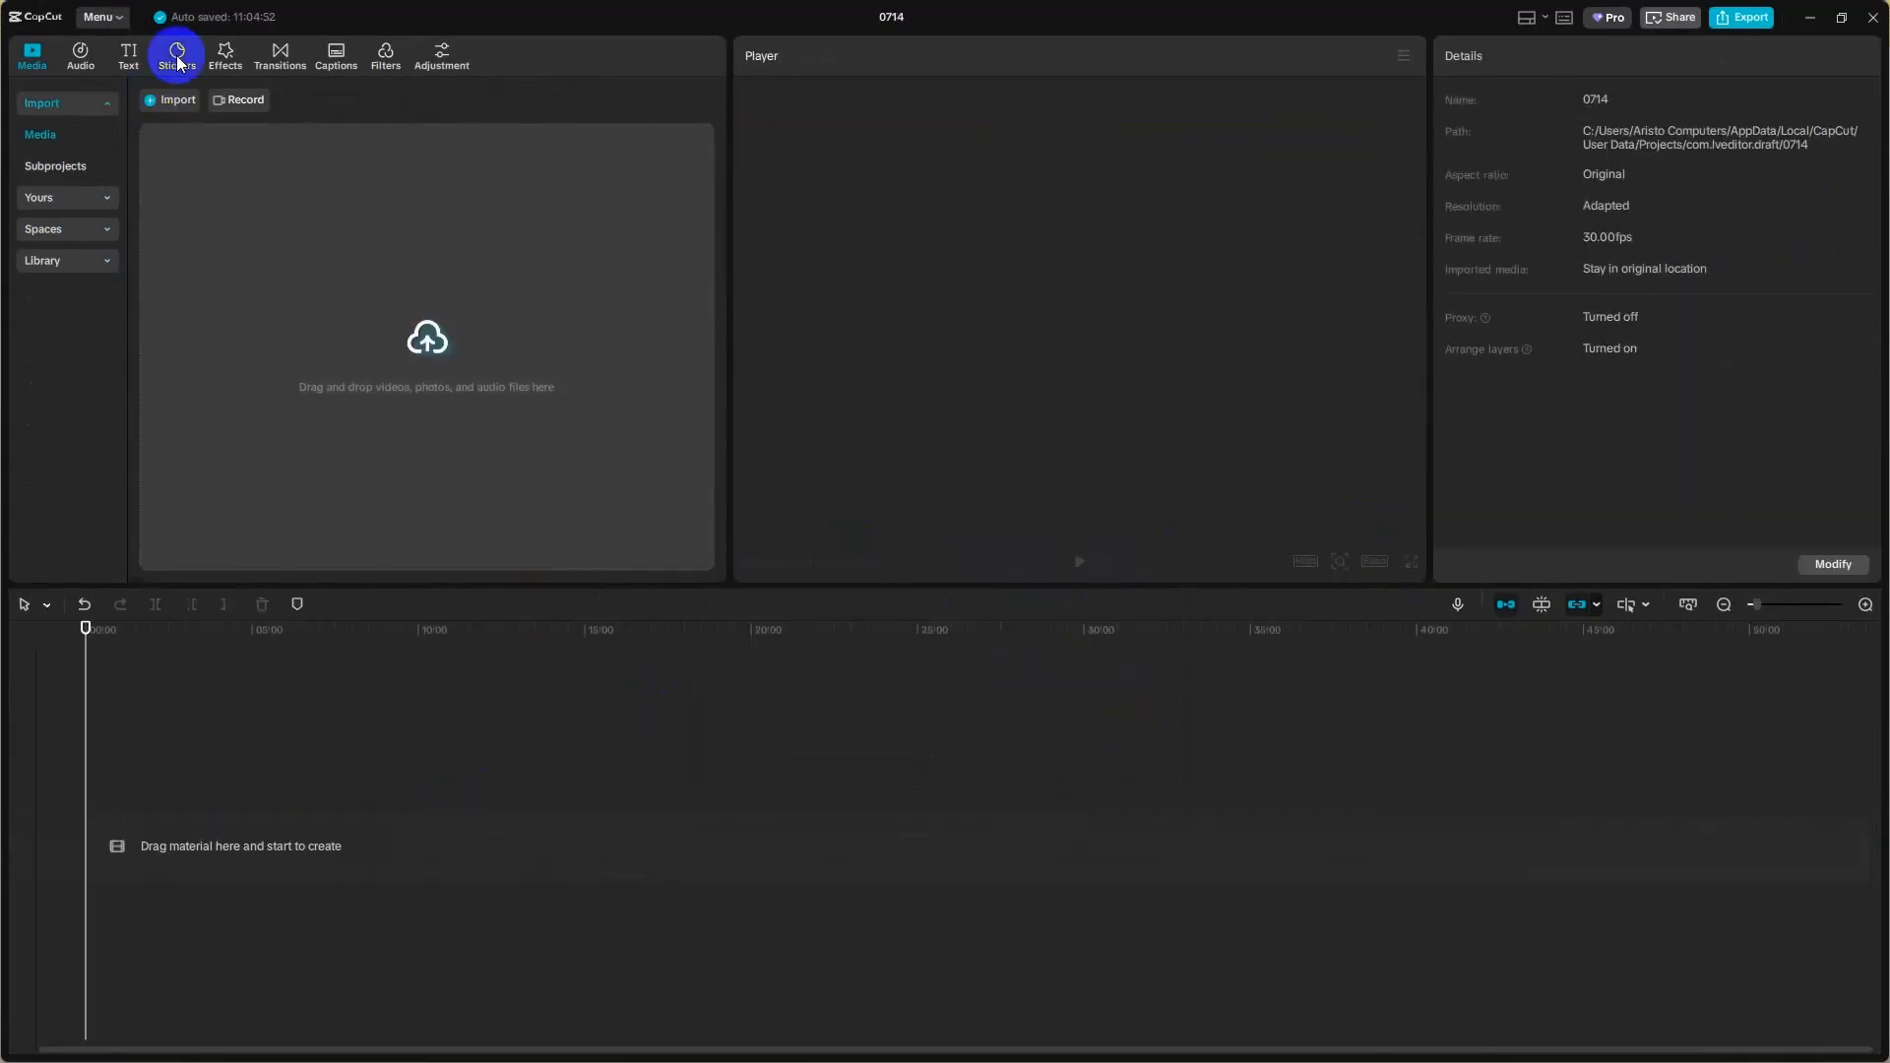
# - Import the Bengali-titled MP4 of the man in the blue polo shirt from Downloads and add it to the timeline
pyautogui.click(173, 102)
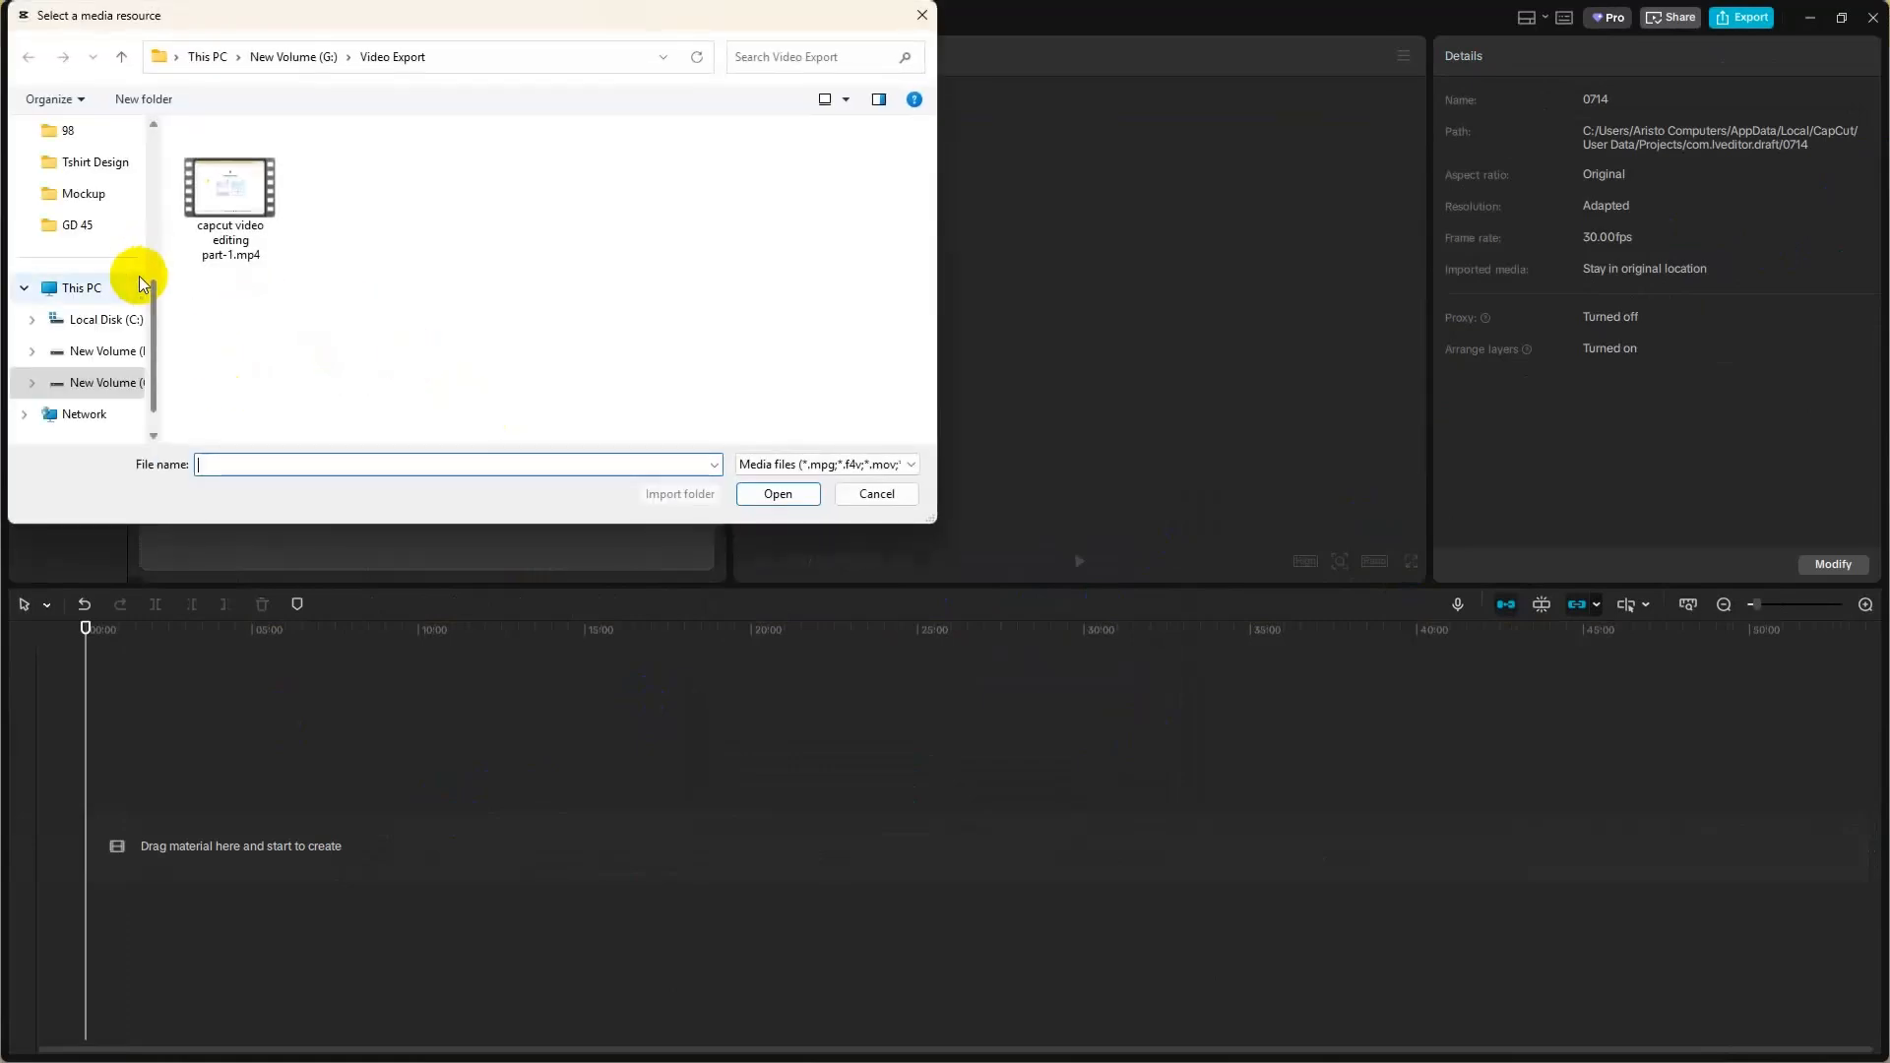
pyautogui.scroll(5, 89, 217)
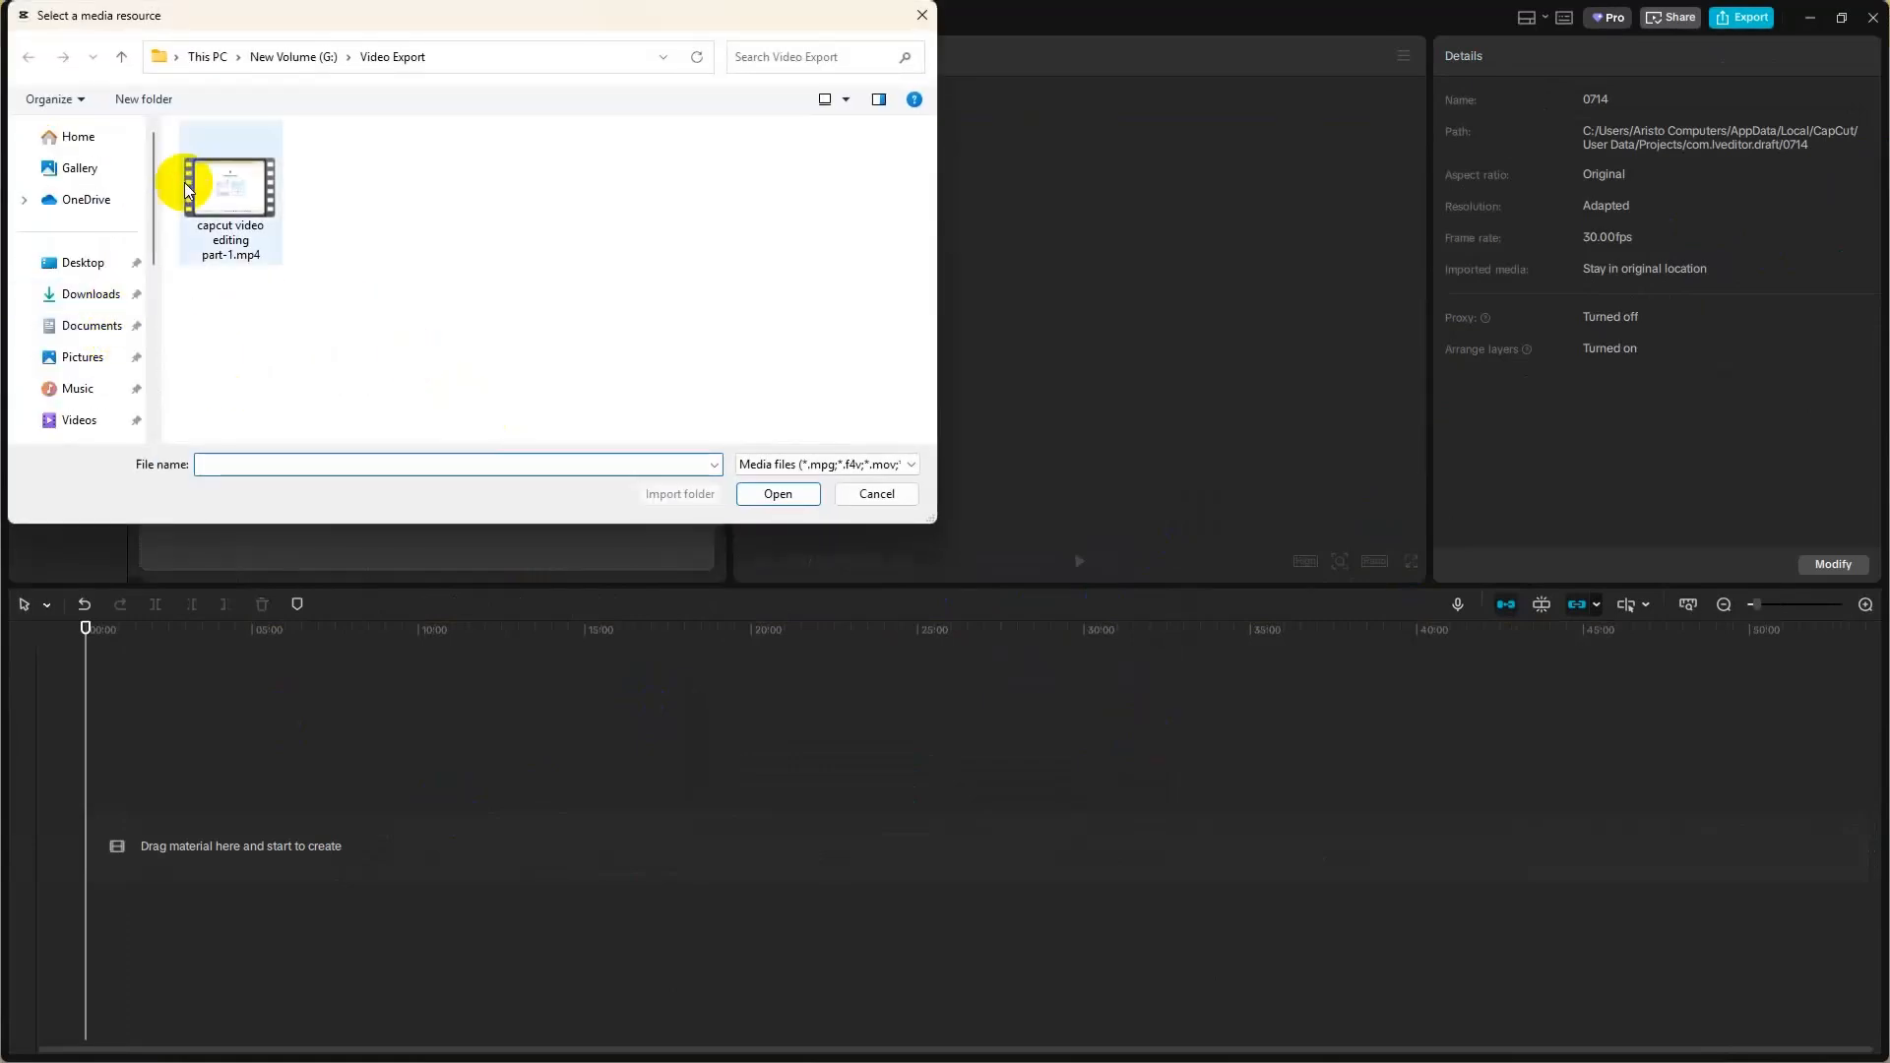
pyautogui.click(89, 300)
pyautogui.scroll(-10, 579, 315)
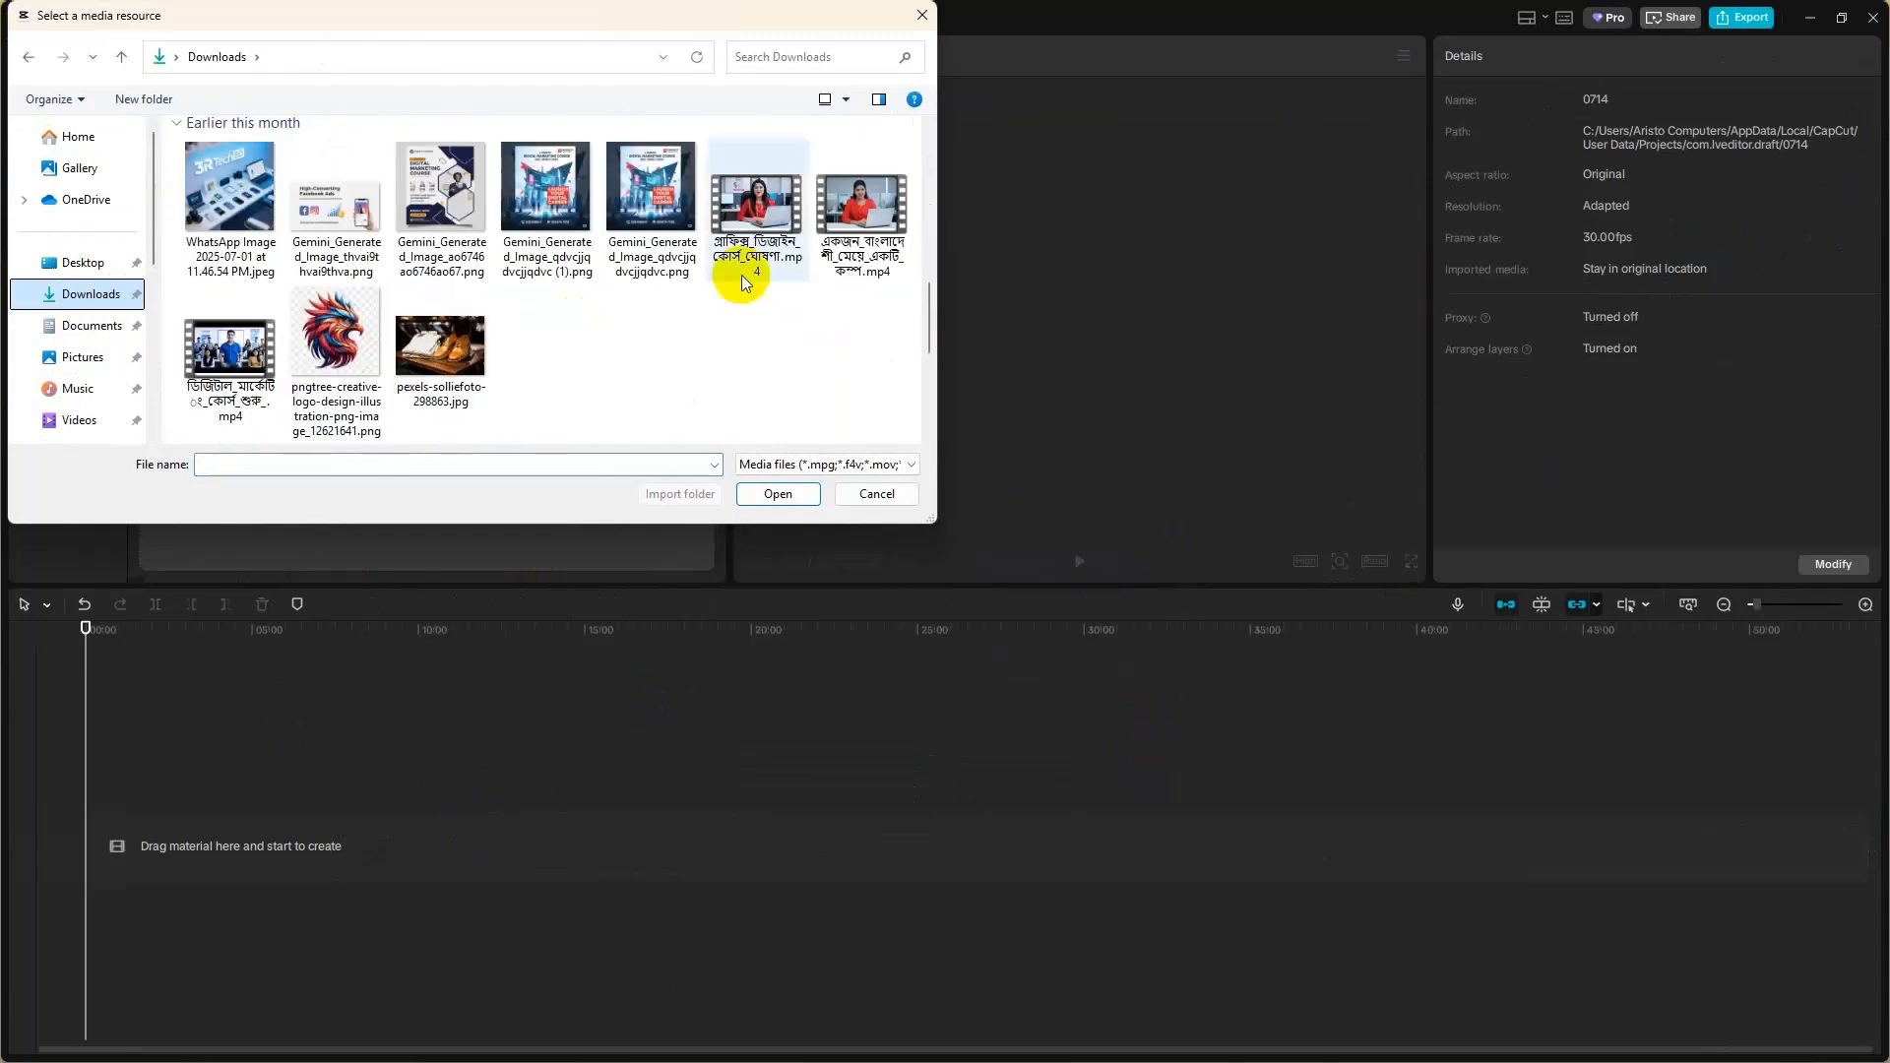
pyautogui.click(228, 384)
pyautogui.click(766, 494)
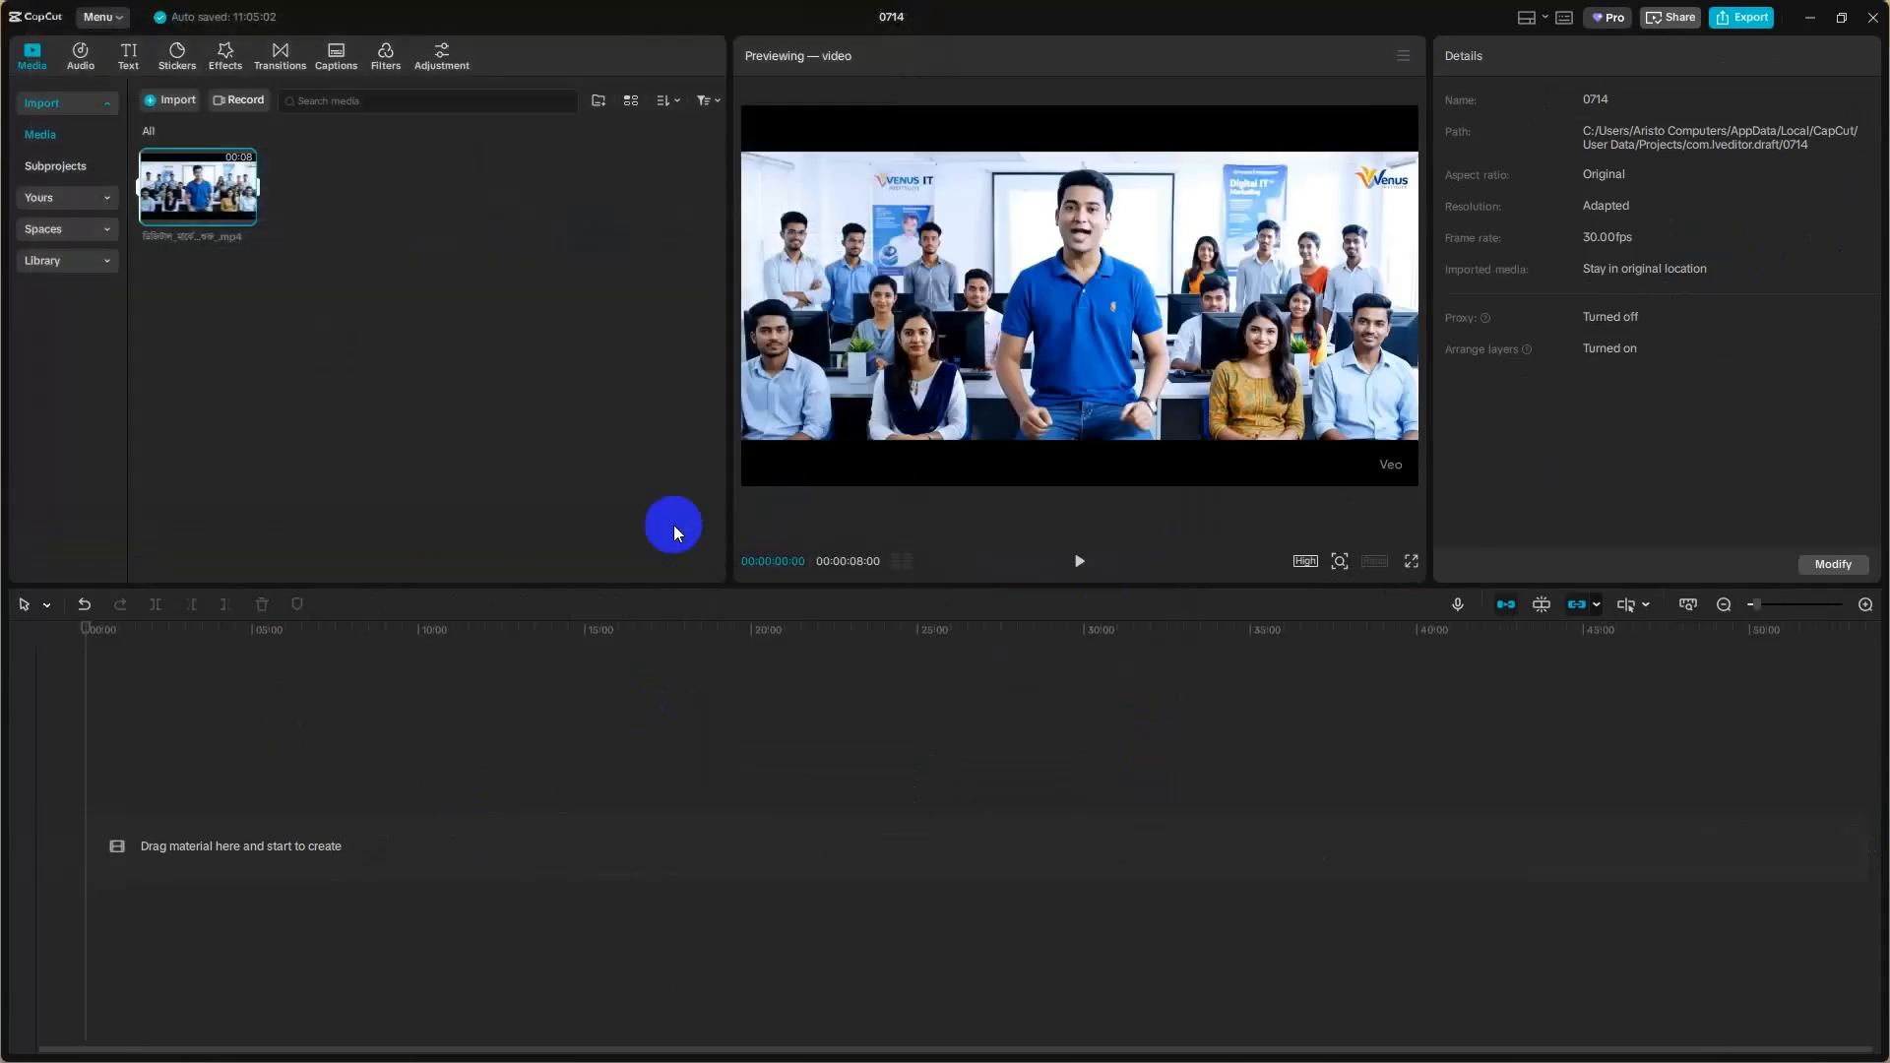
pyautogui.click(246, 207)
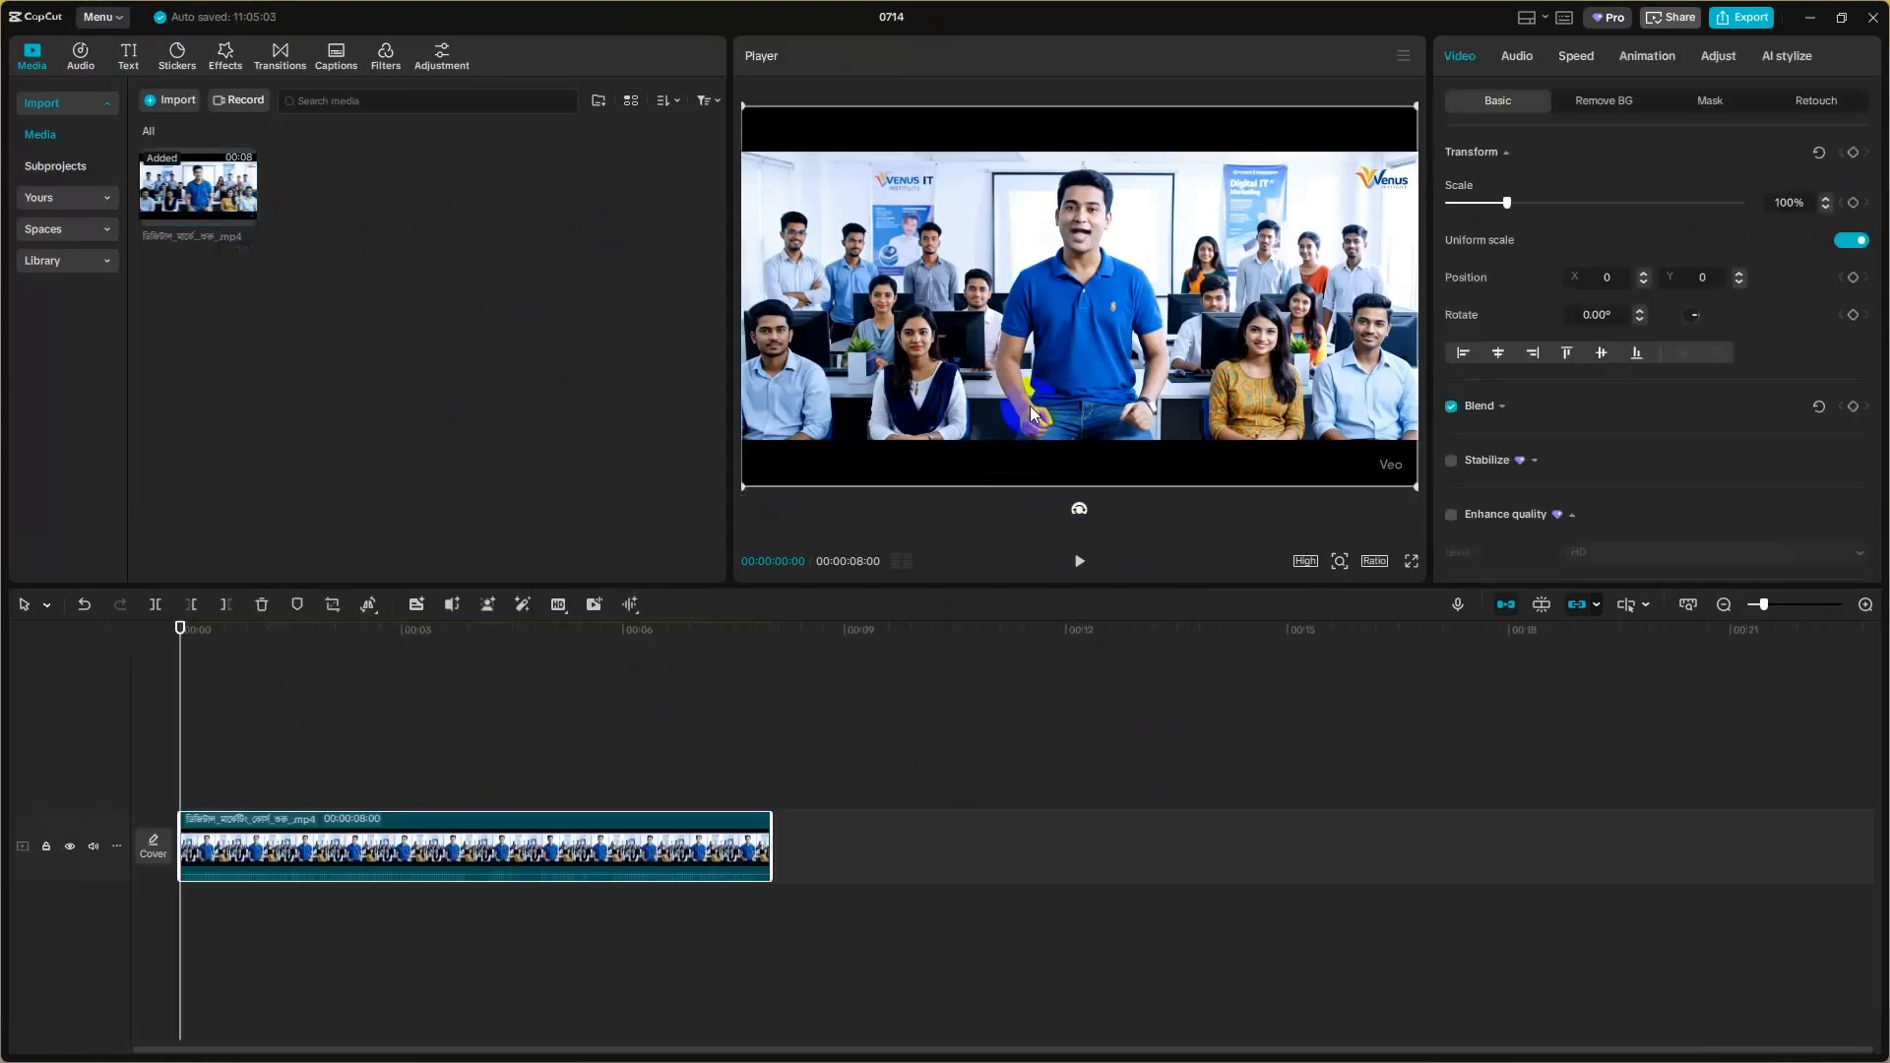
# - Preview the new clip in full screen twice, returning to the editor each time
pyautogui.click(1411, 561)
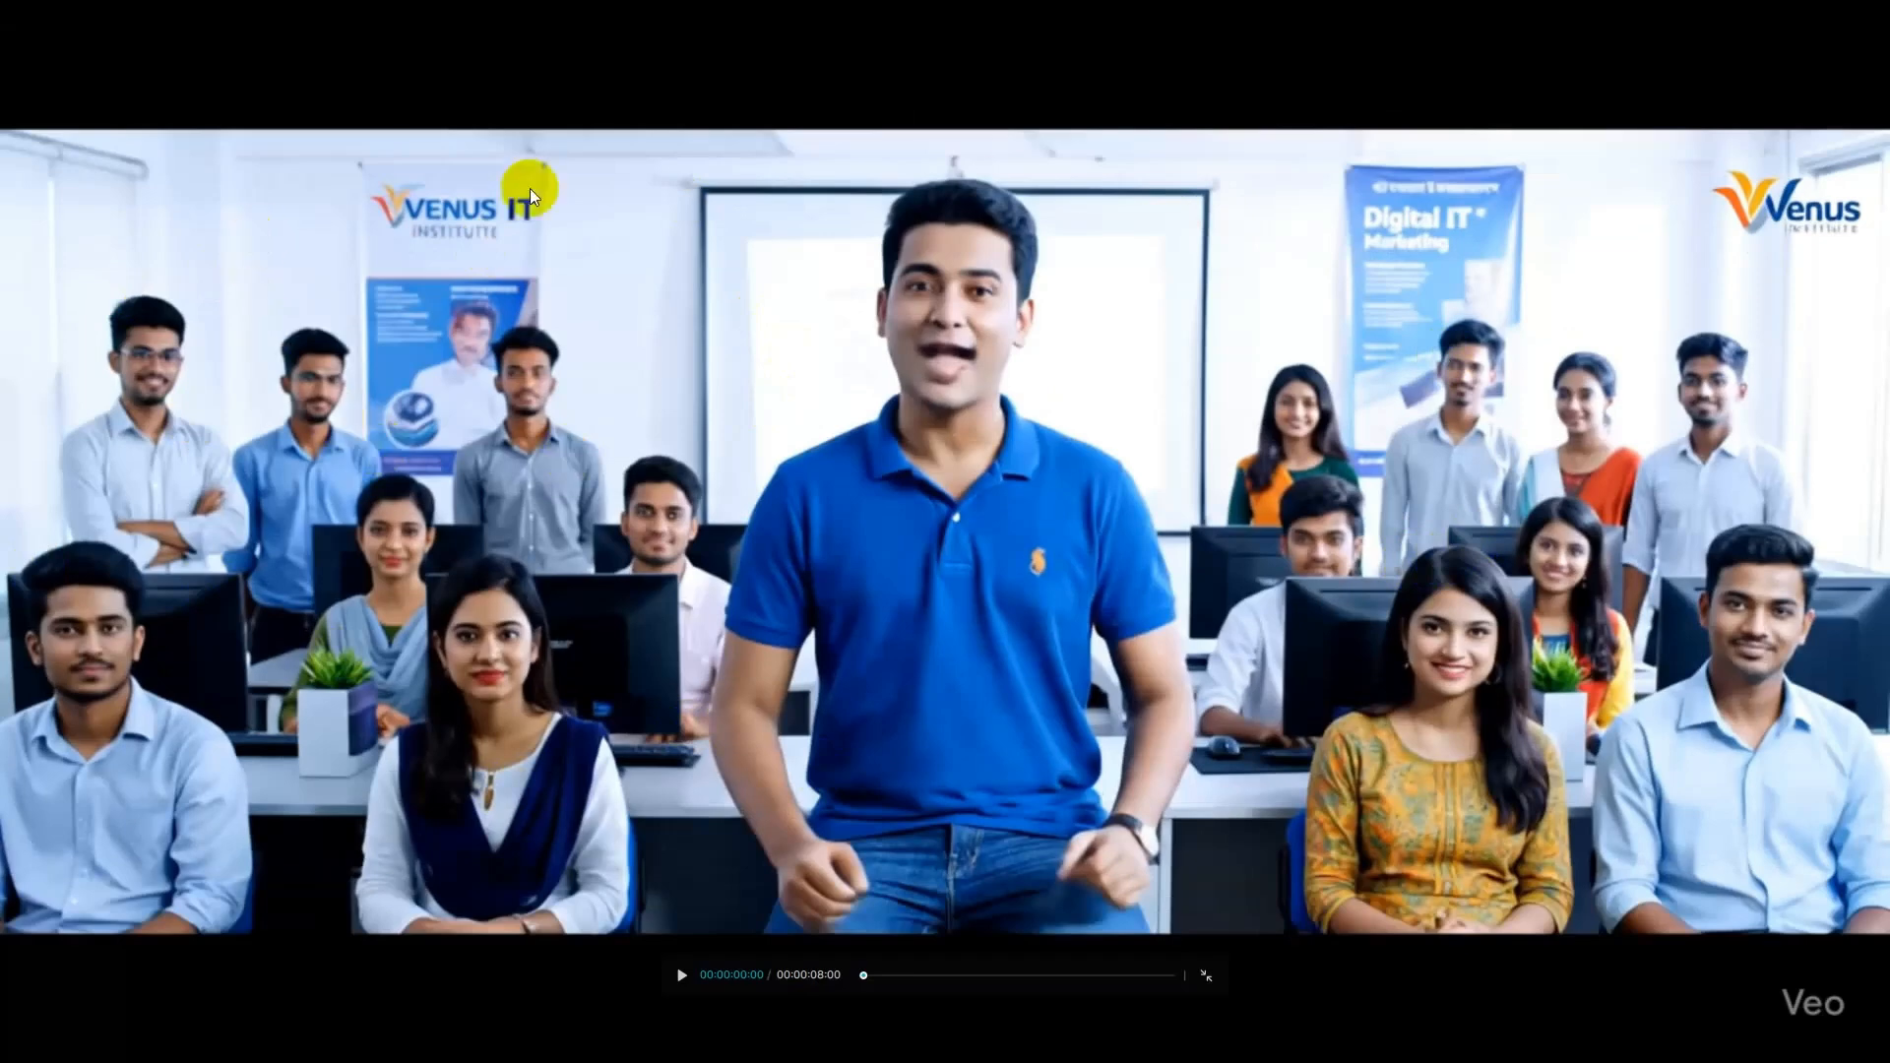
pyautogui.doubleClick(1054, 449)
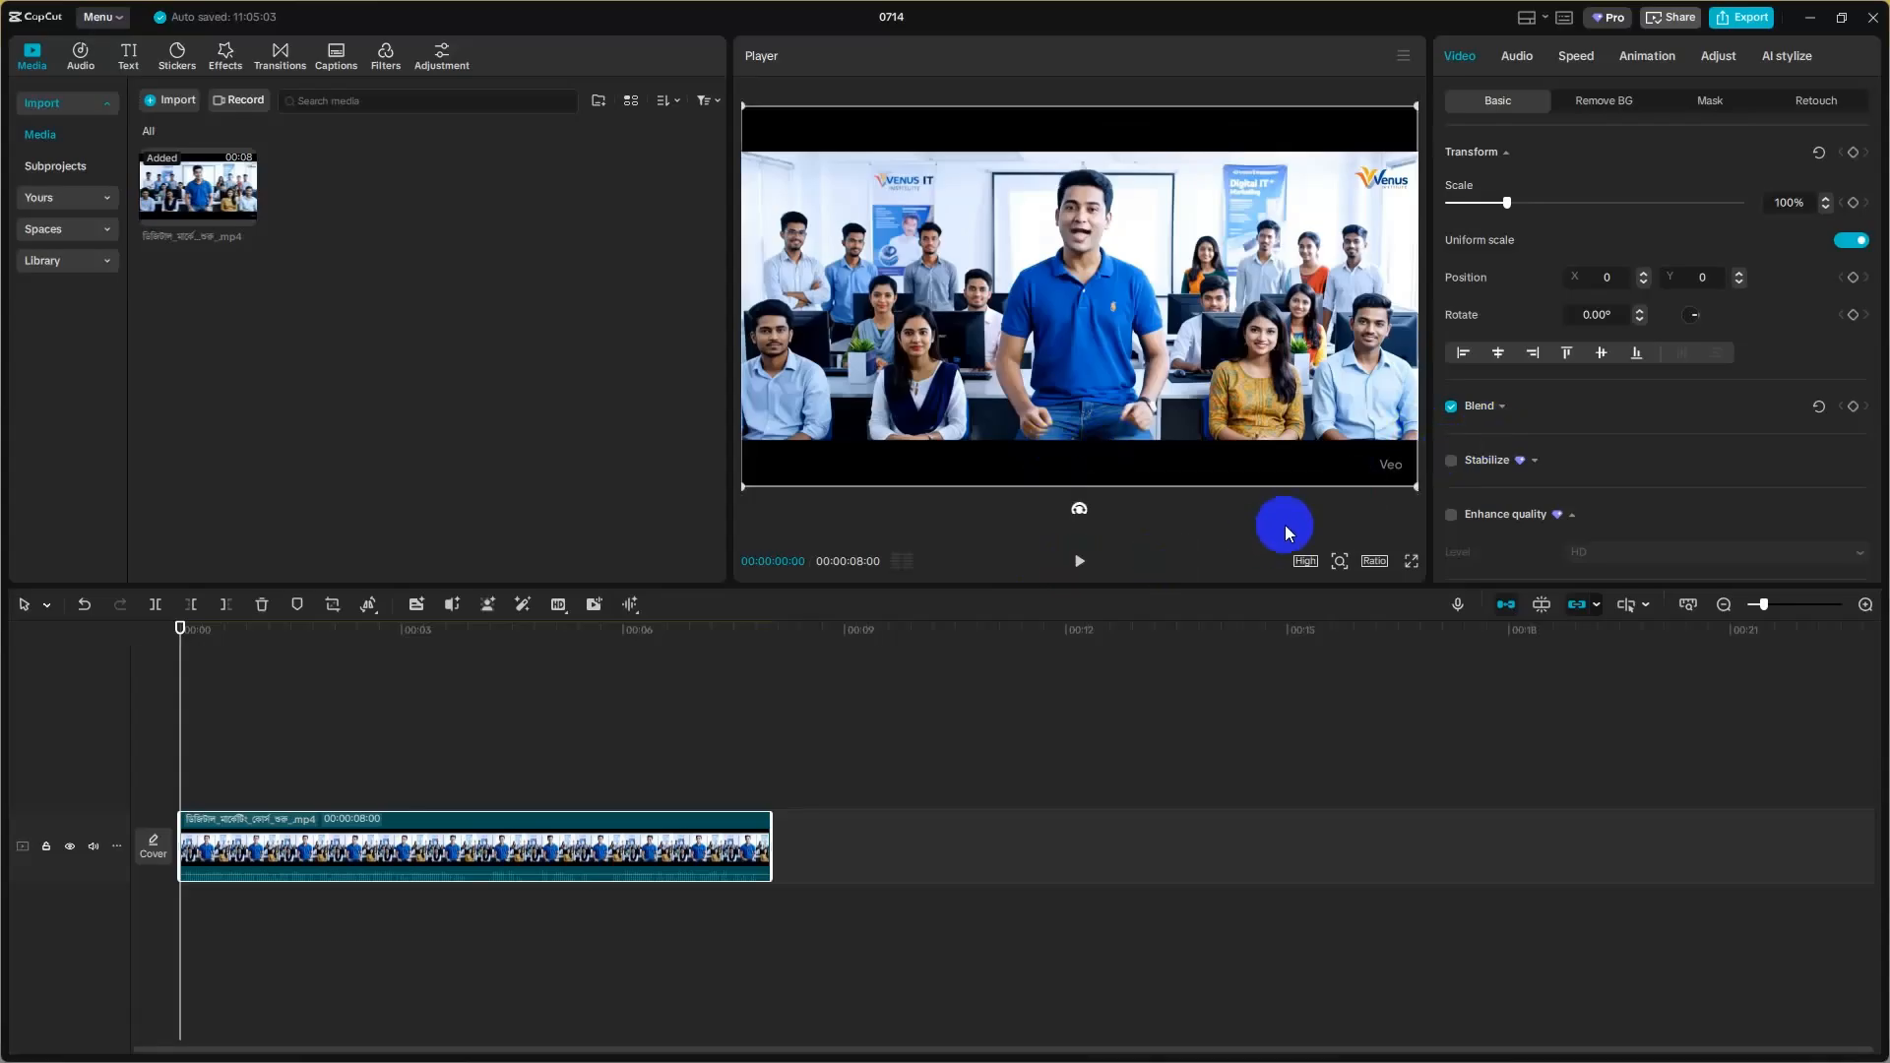
pyautogui.click(1415, 576)
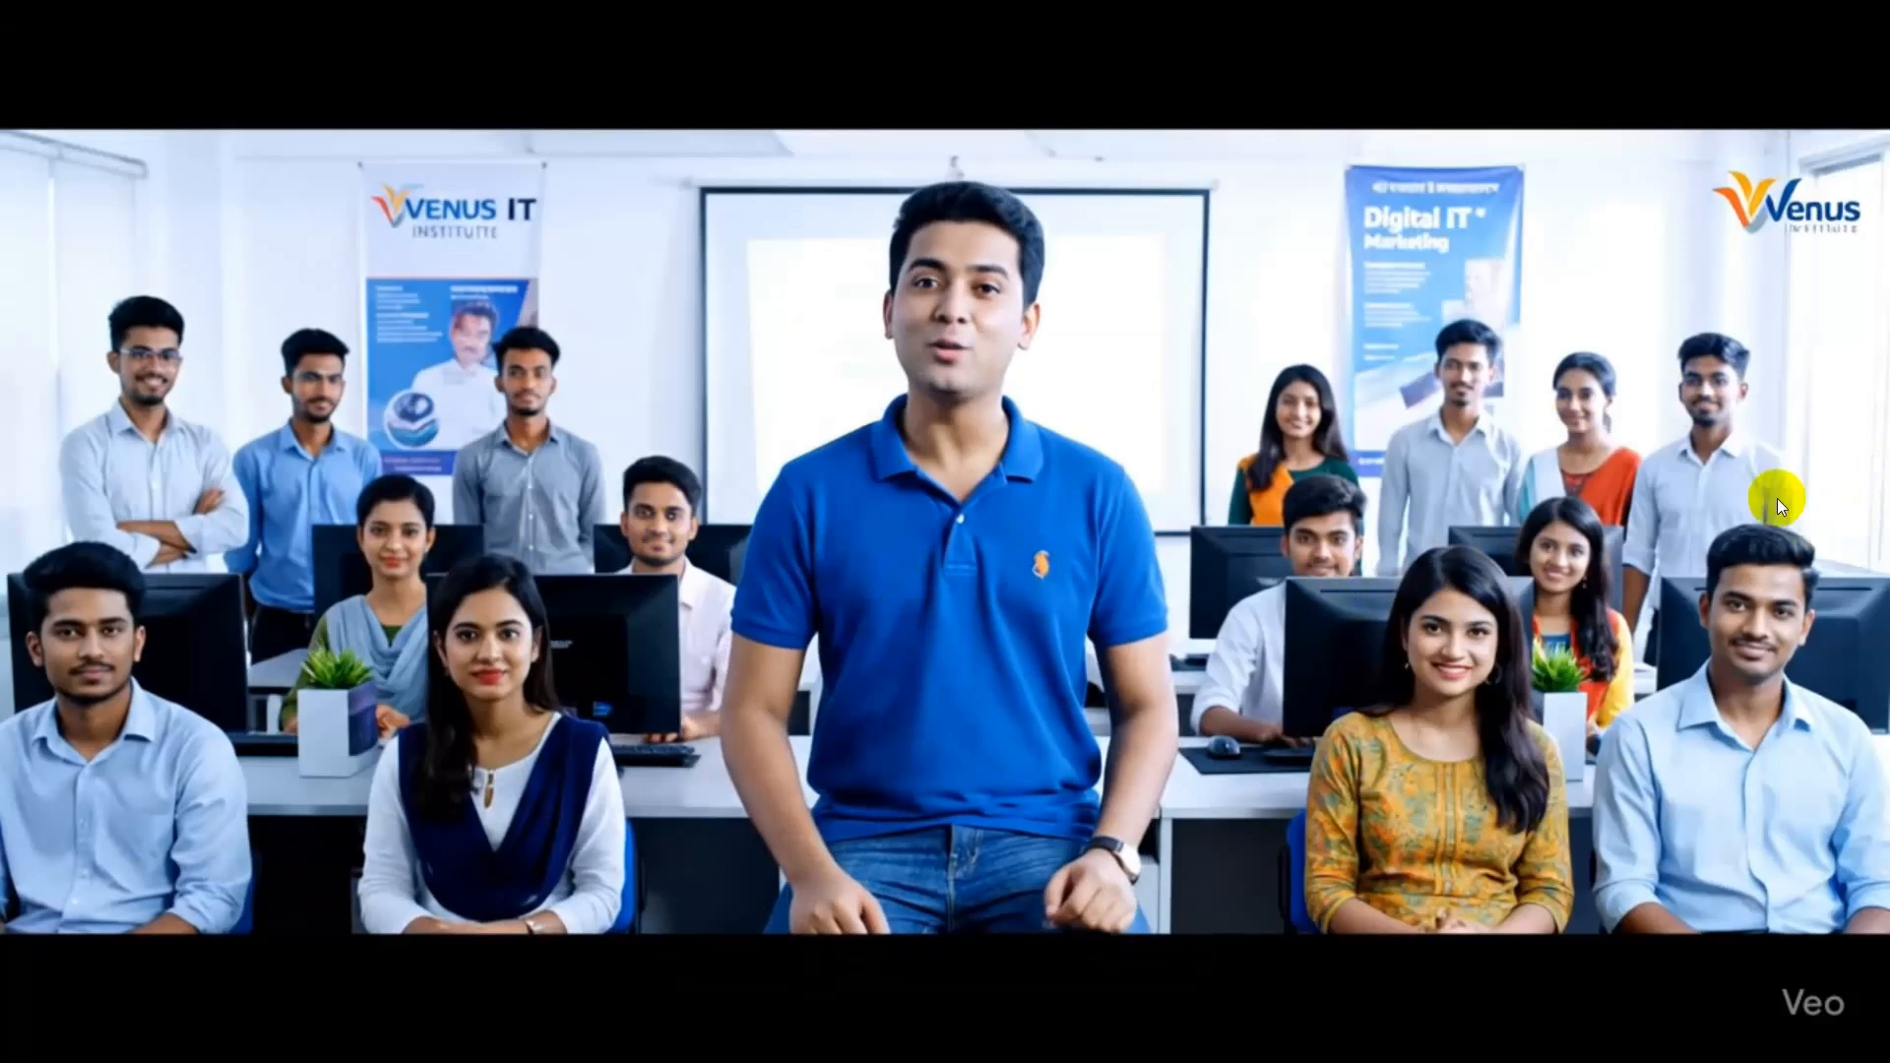
pyautogui.doubleClick(1587, 472)
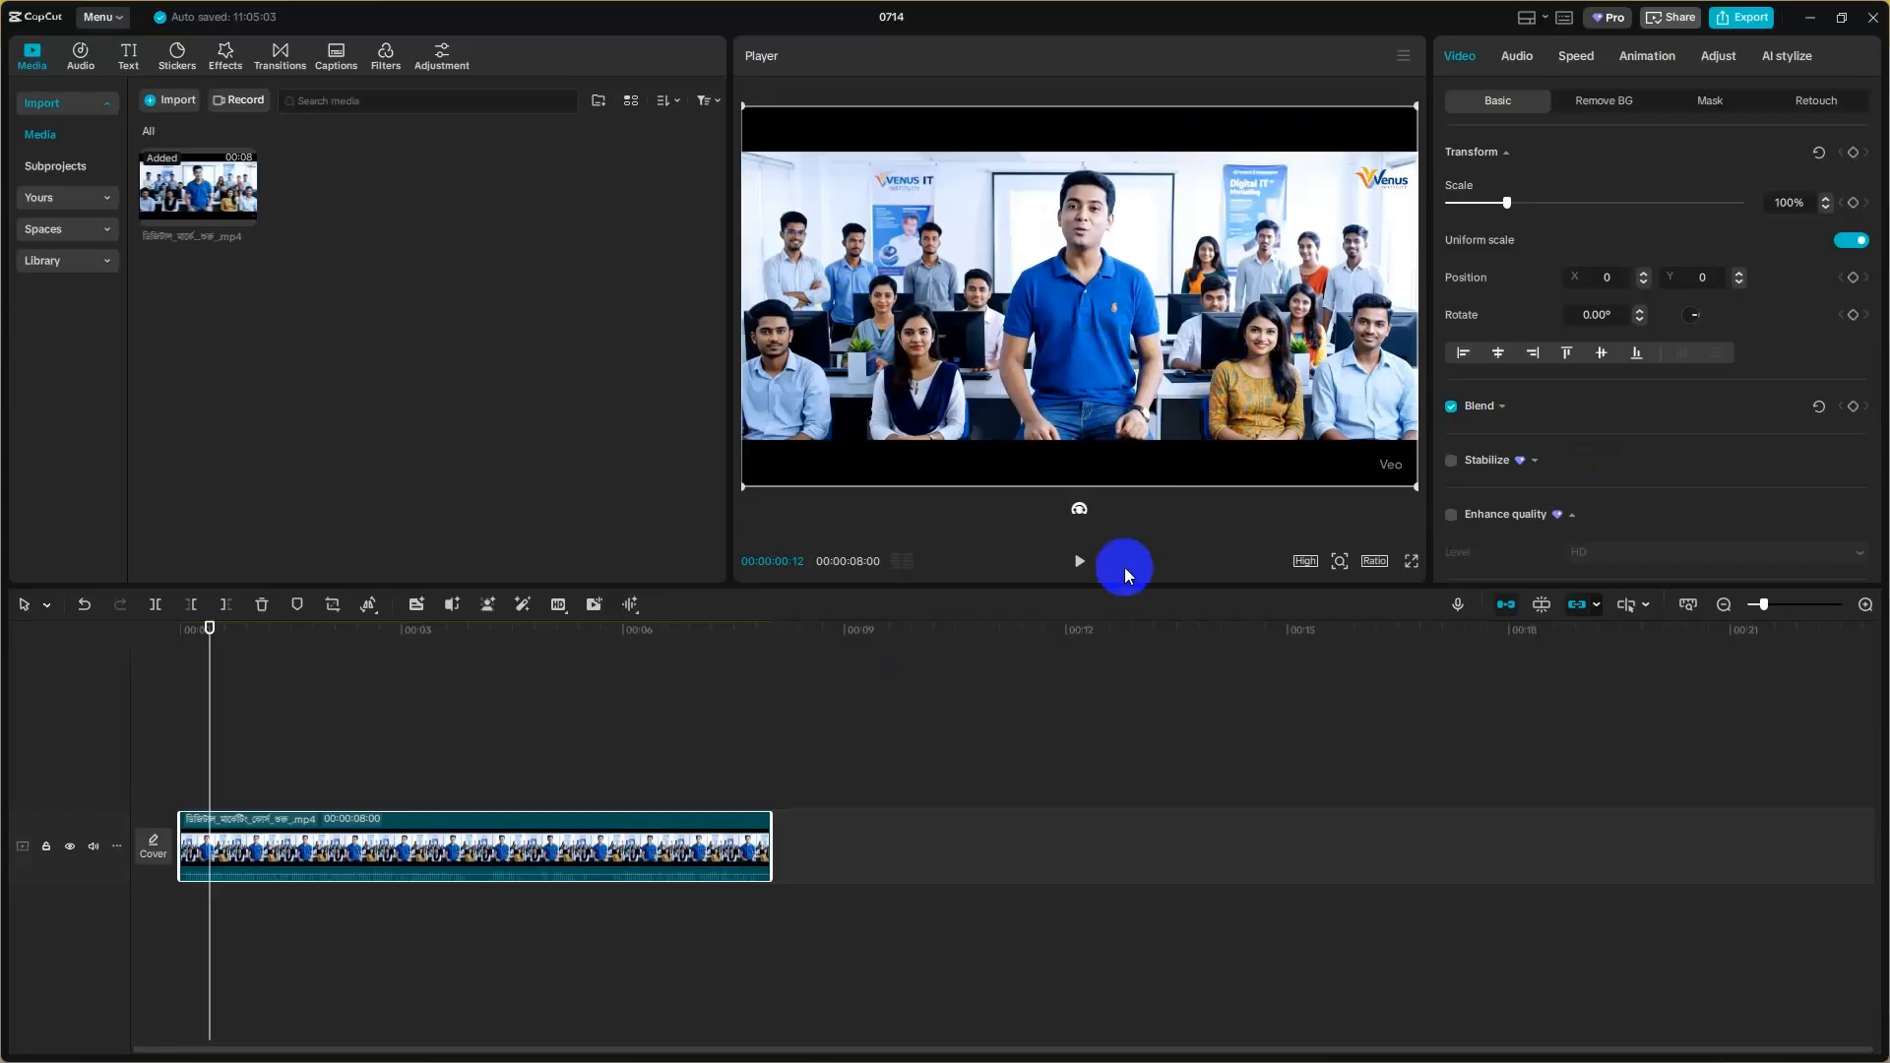
# - Try rotating the clip with its rotation handle in the preview, and return it to 0°
pyautogui.click(1079, 510)
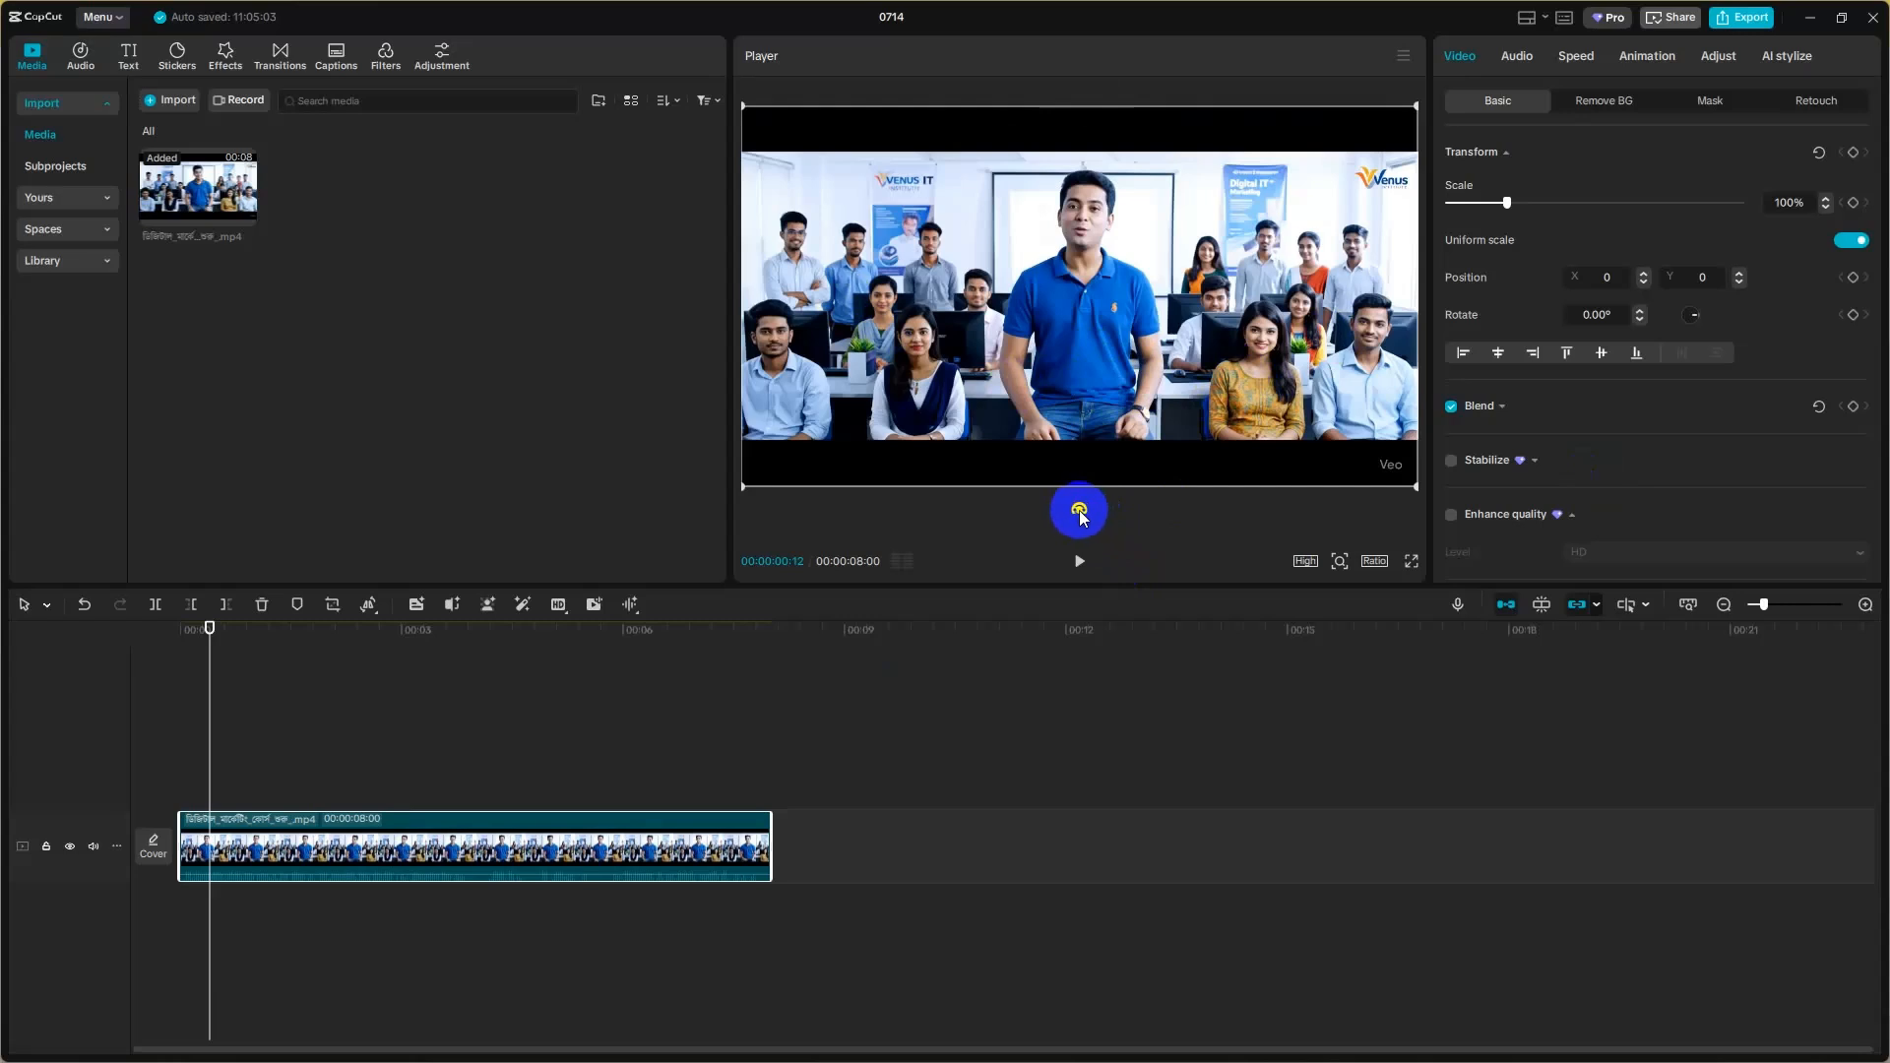
pyautogui.click(1080, 512)
pyautogui.moveTo(1080, 512); pyautogui.dragTo(1000, 493)
pyautogui.moveTo(1068, 362); pyautogui.dragTo(1079, 363)
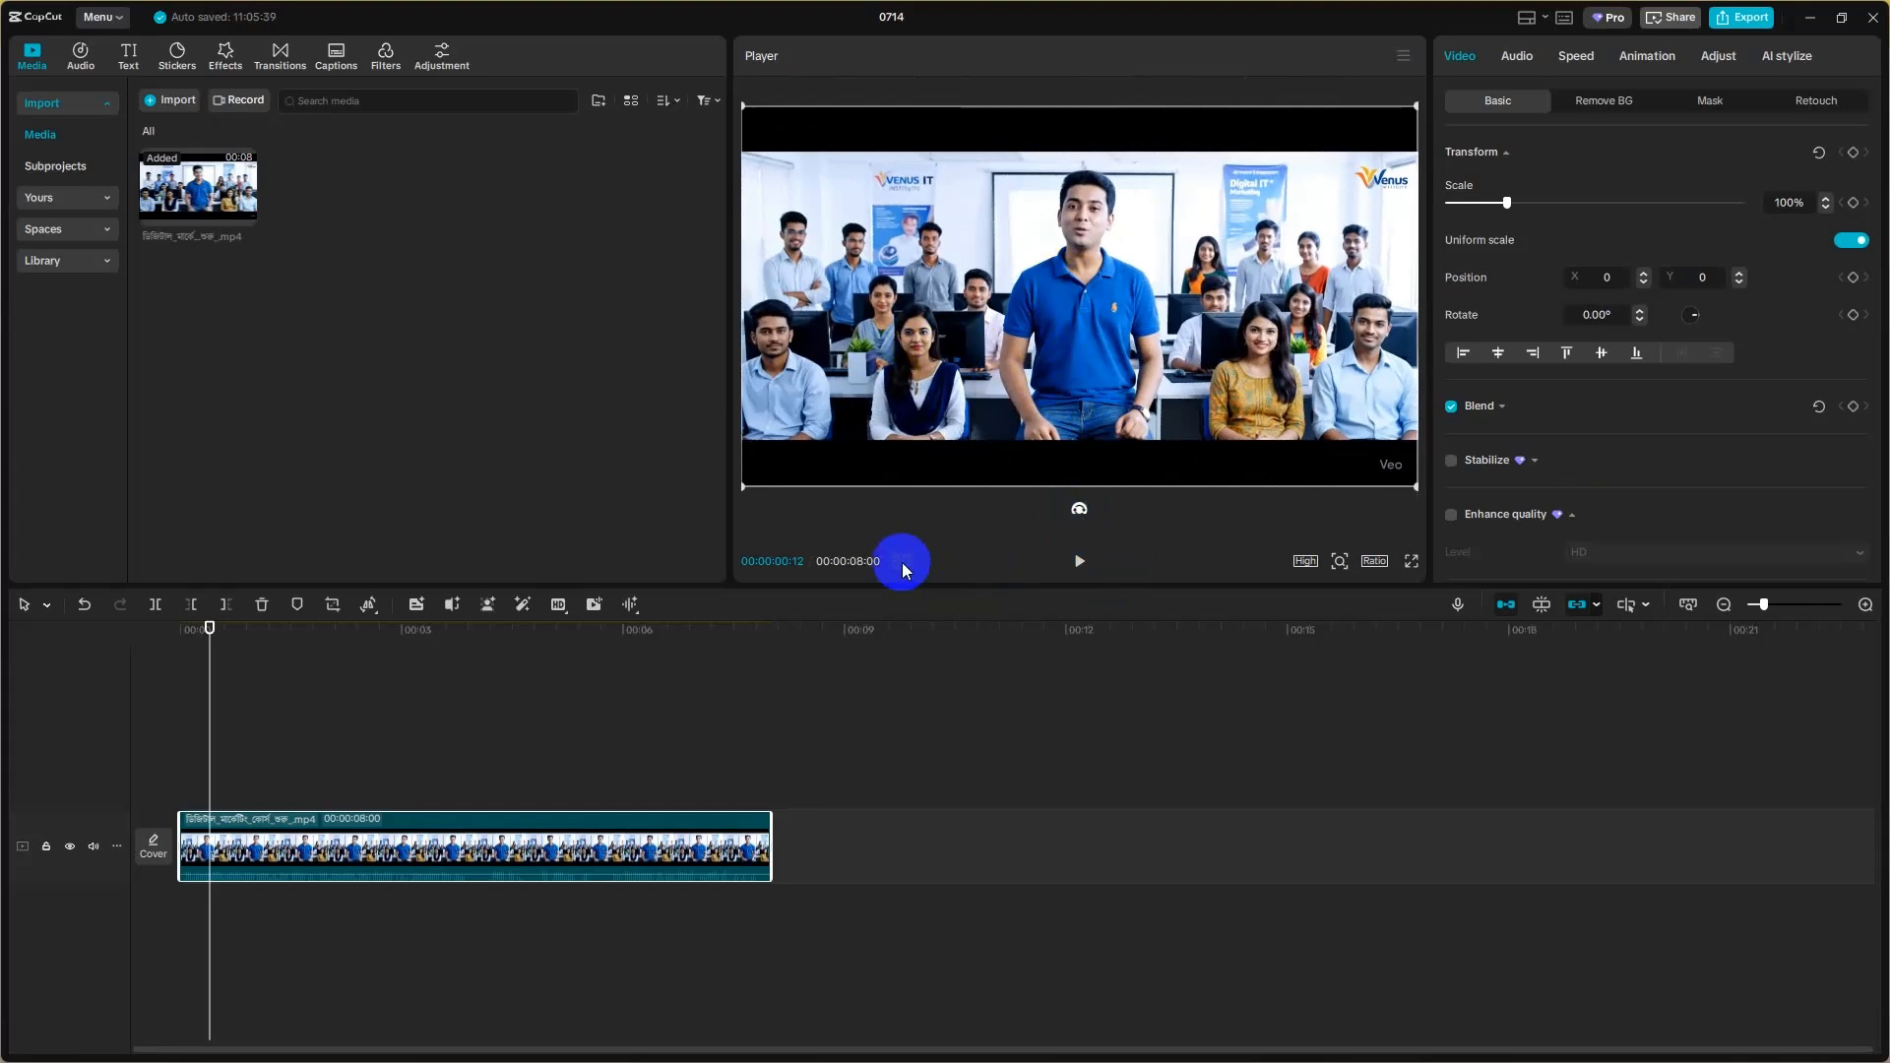
# - Turn on auto snapping and play the clip in short bursts, pausing before the three-second mark
pyautogui.press('space')
pyautogui.press('n')
pyautogui.press('space')
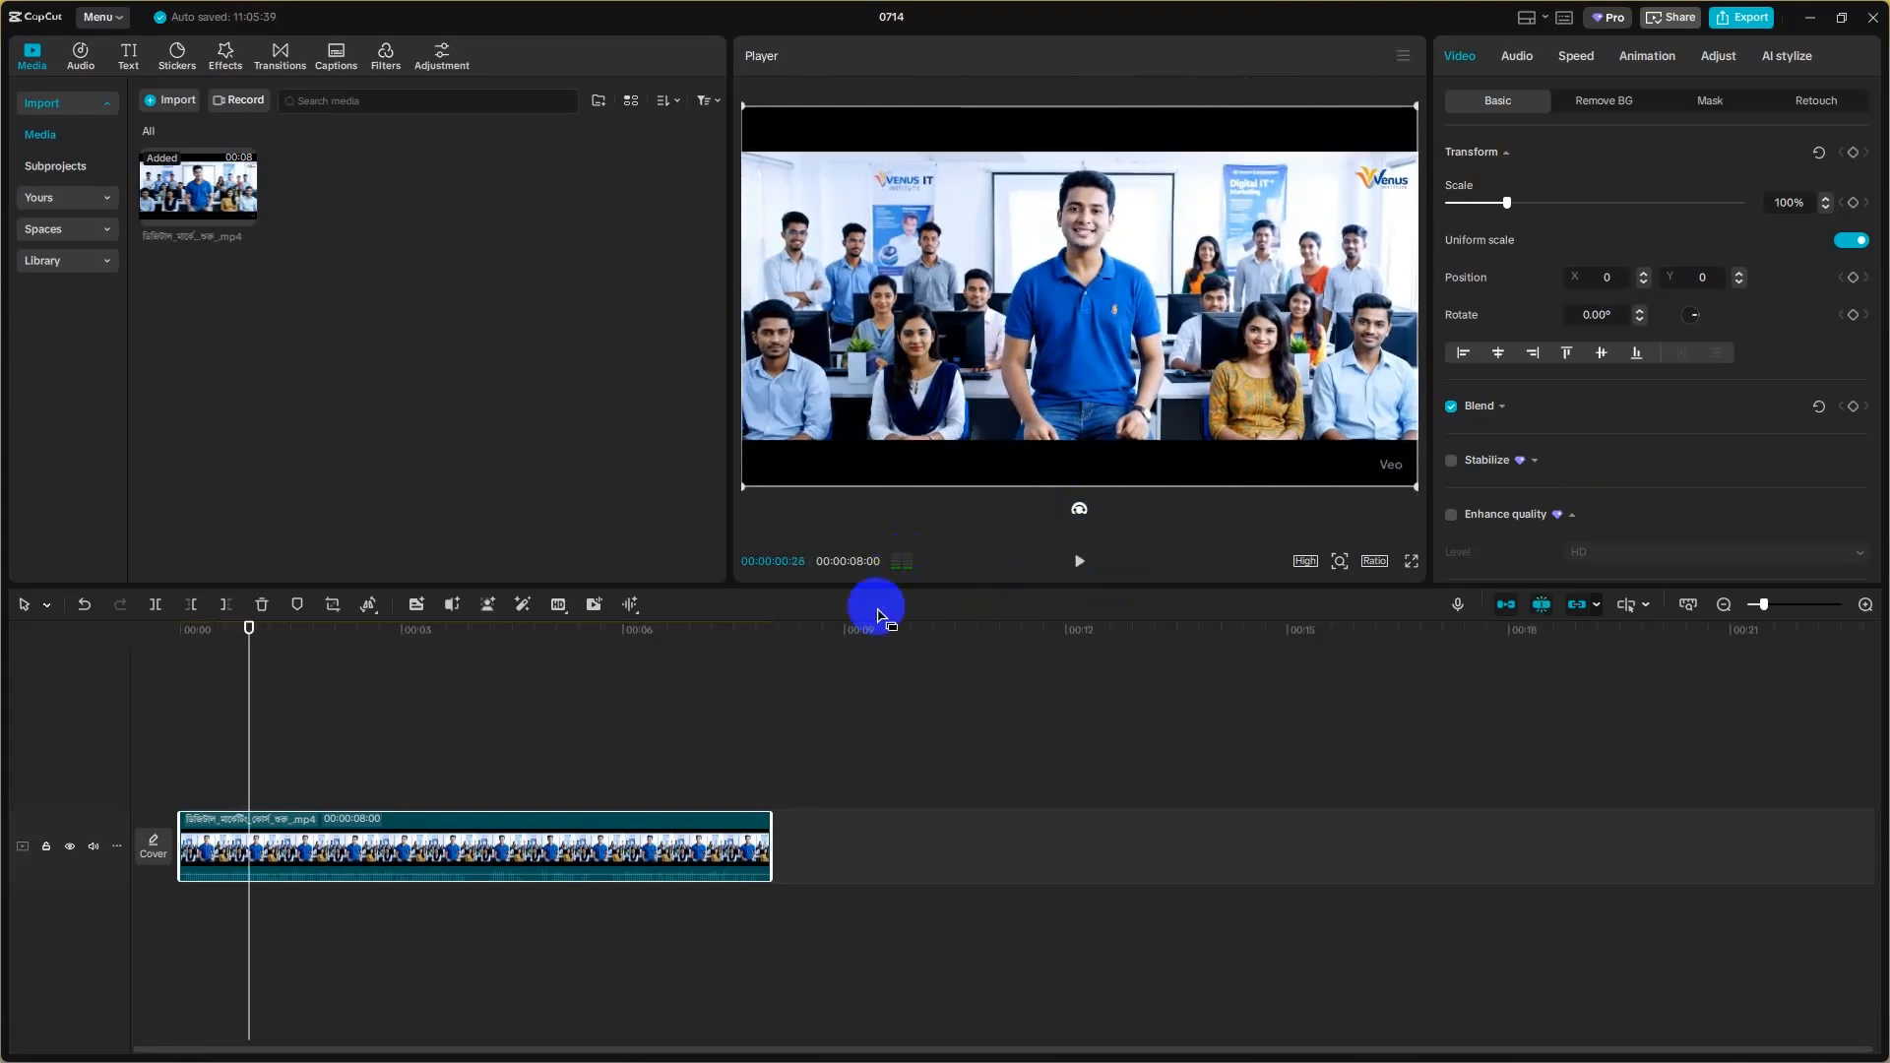
pyautogui.press('space')
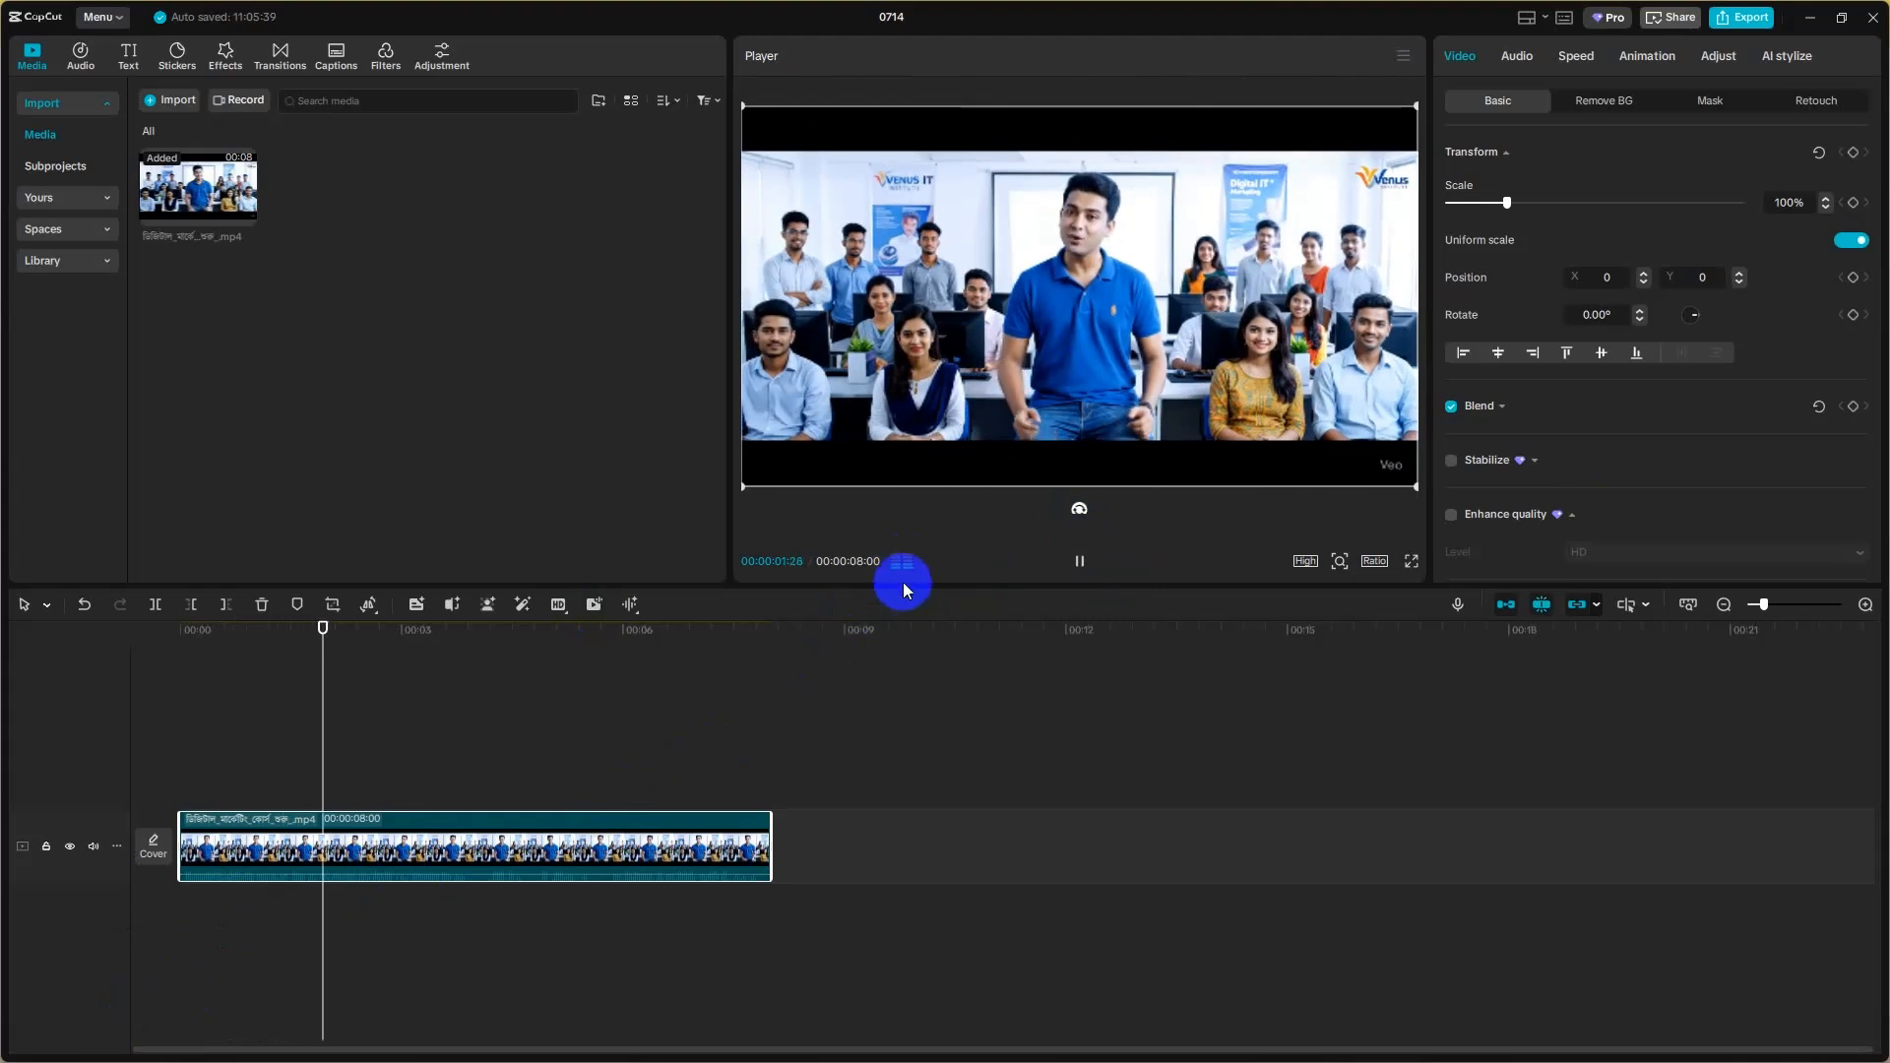
pyautogui.press('space')
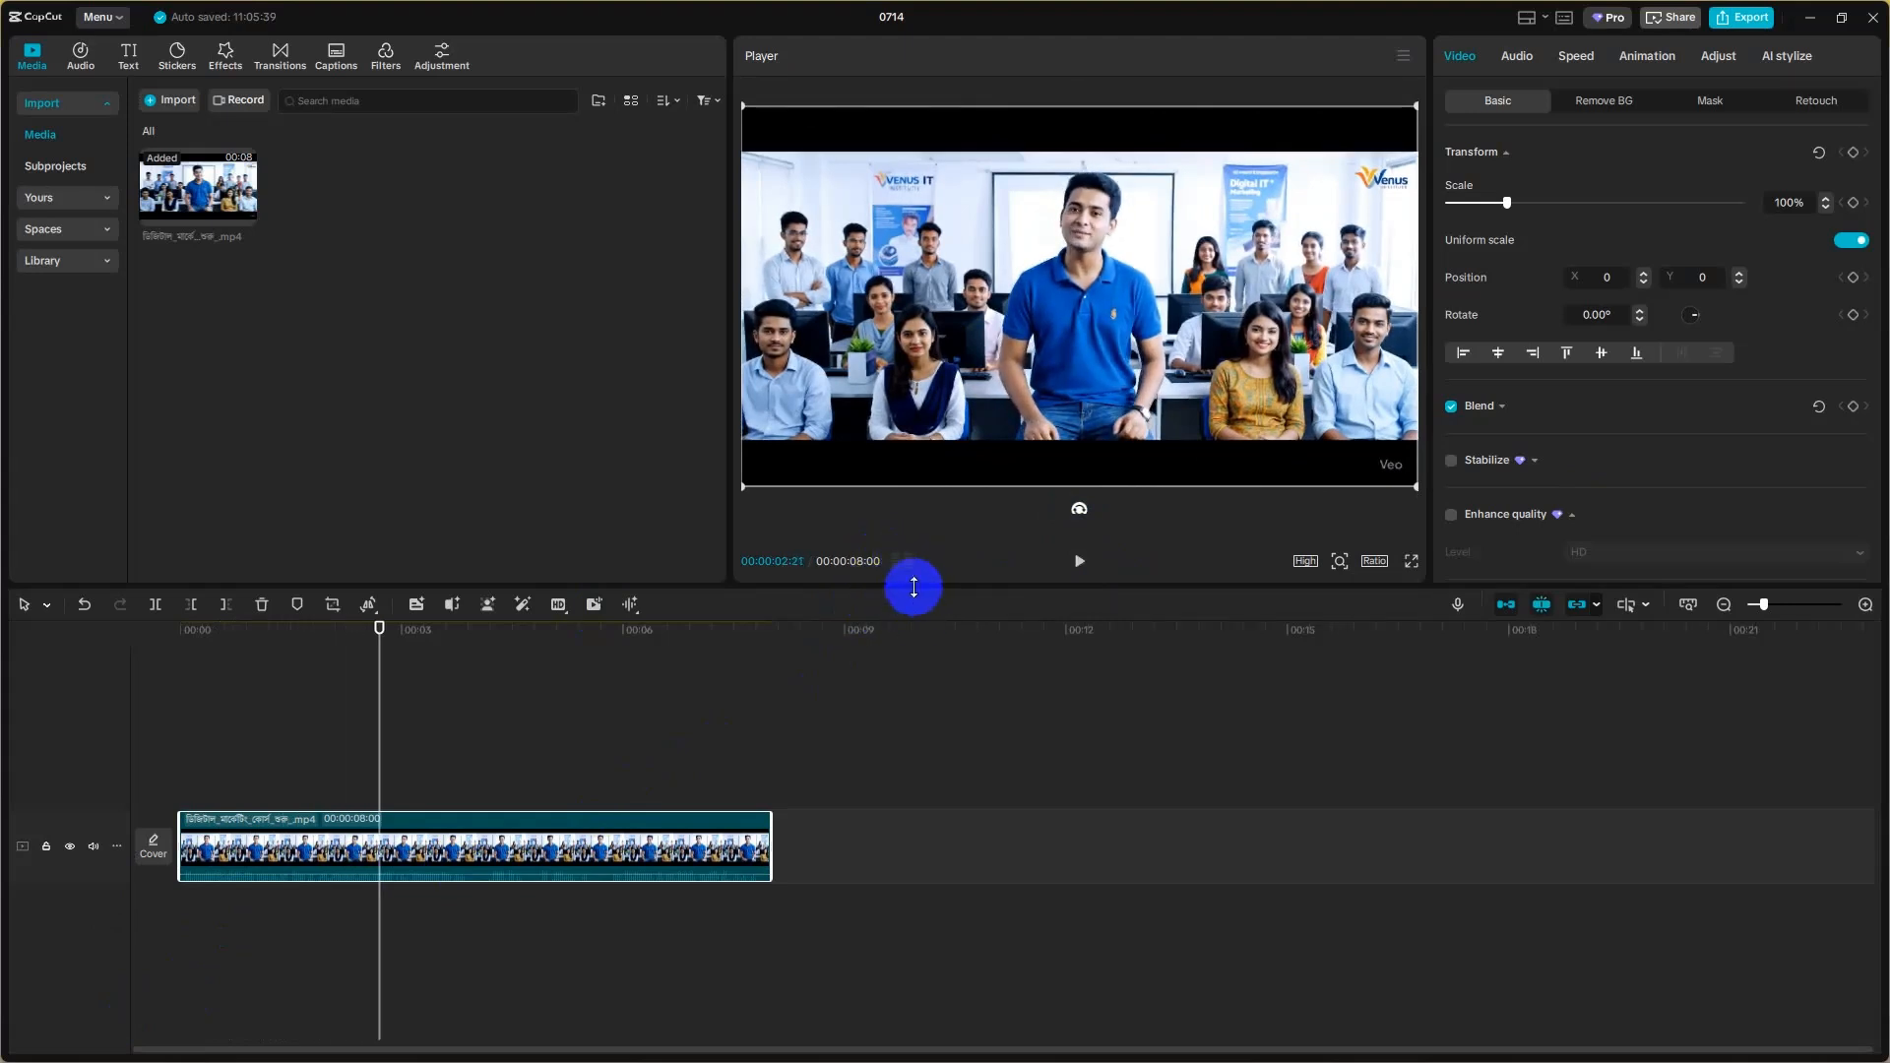
# - Show the large audio level meter beside the timeline and play the clip to watch its levels
pyautogui.click(904, 565)
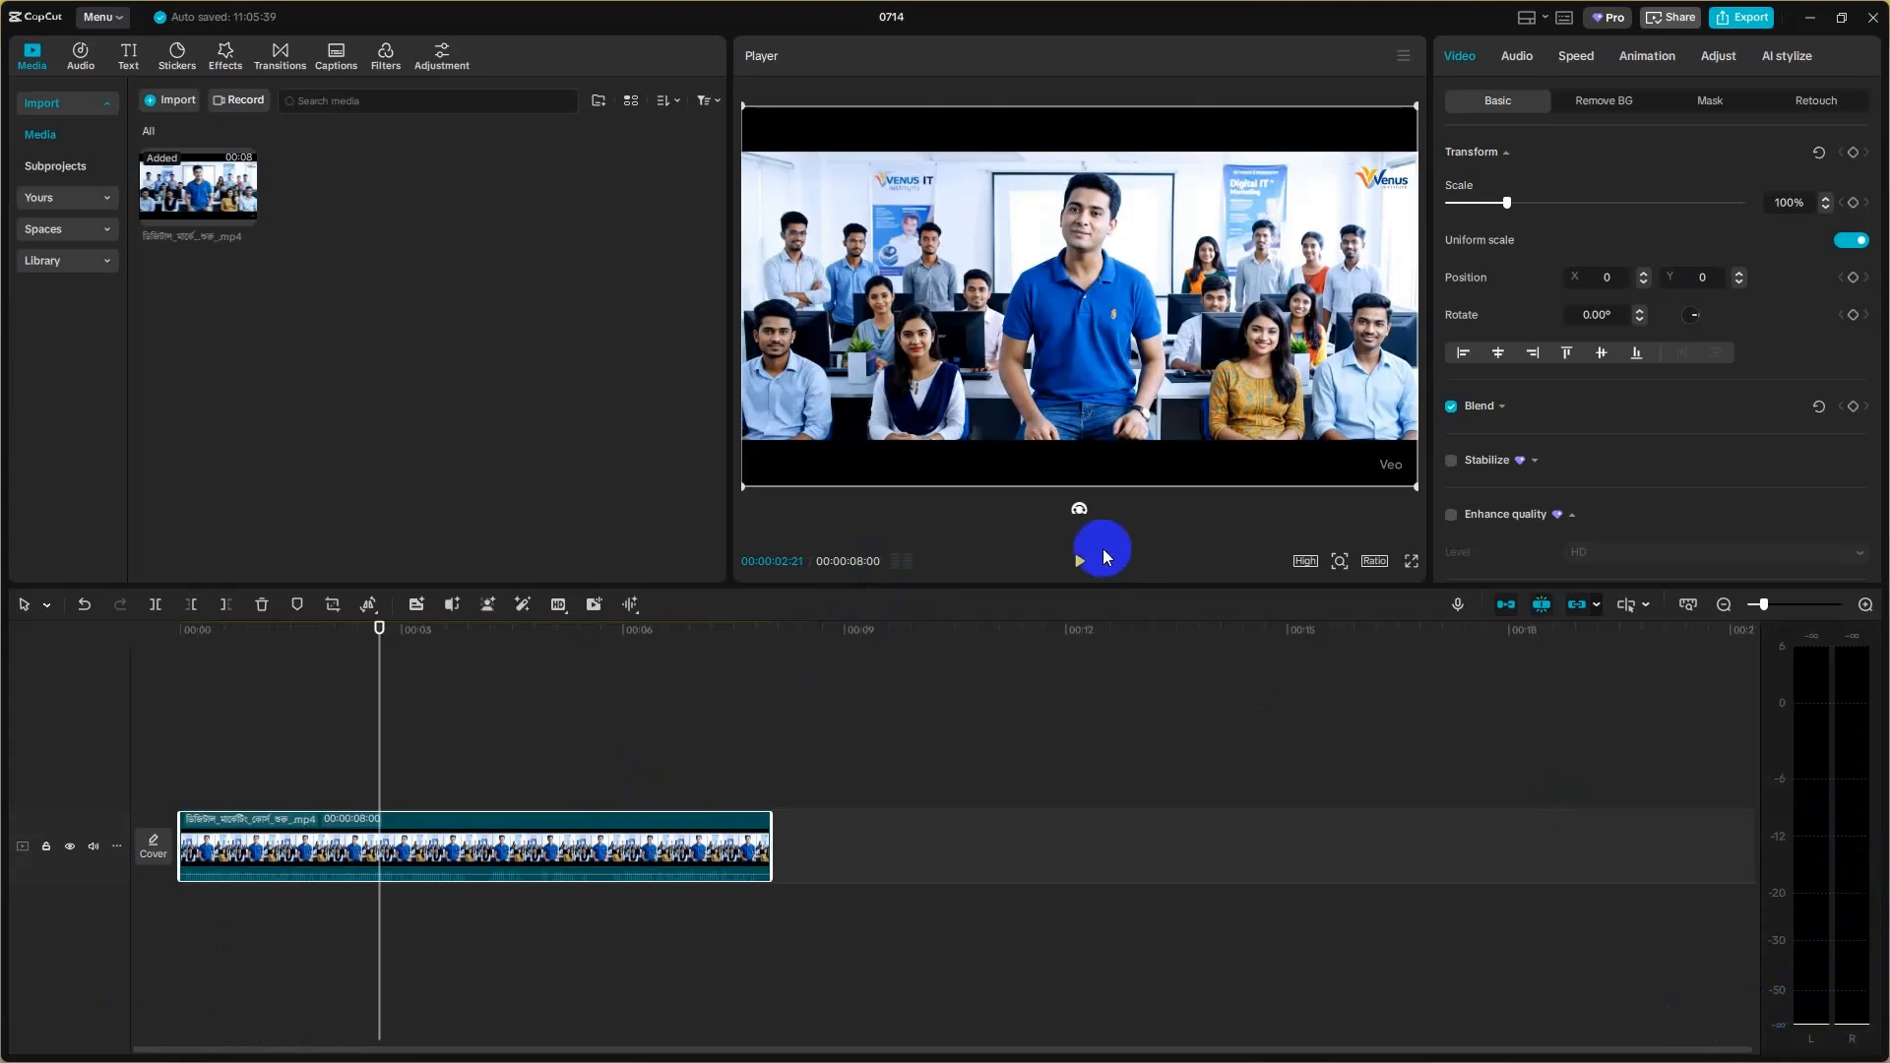
pyautogui.click(1079, 561)
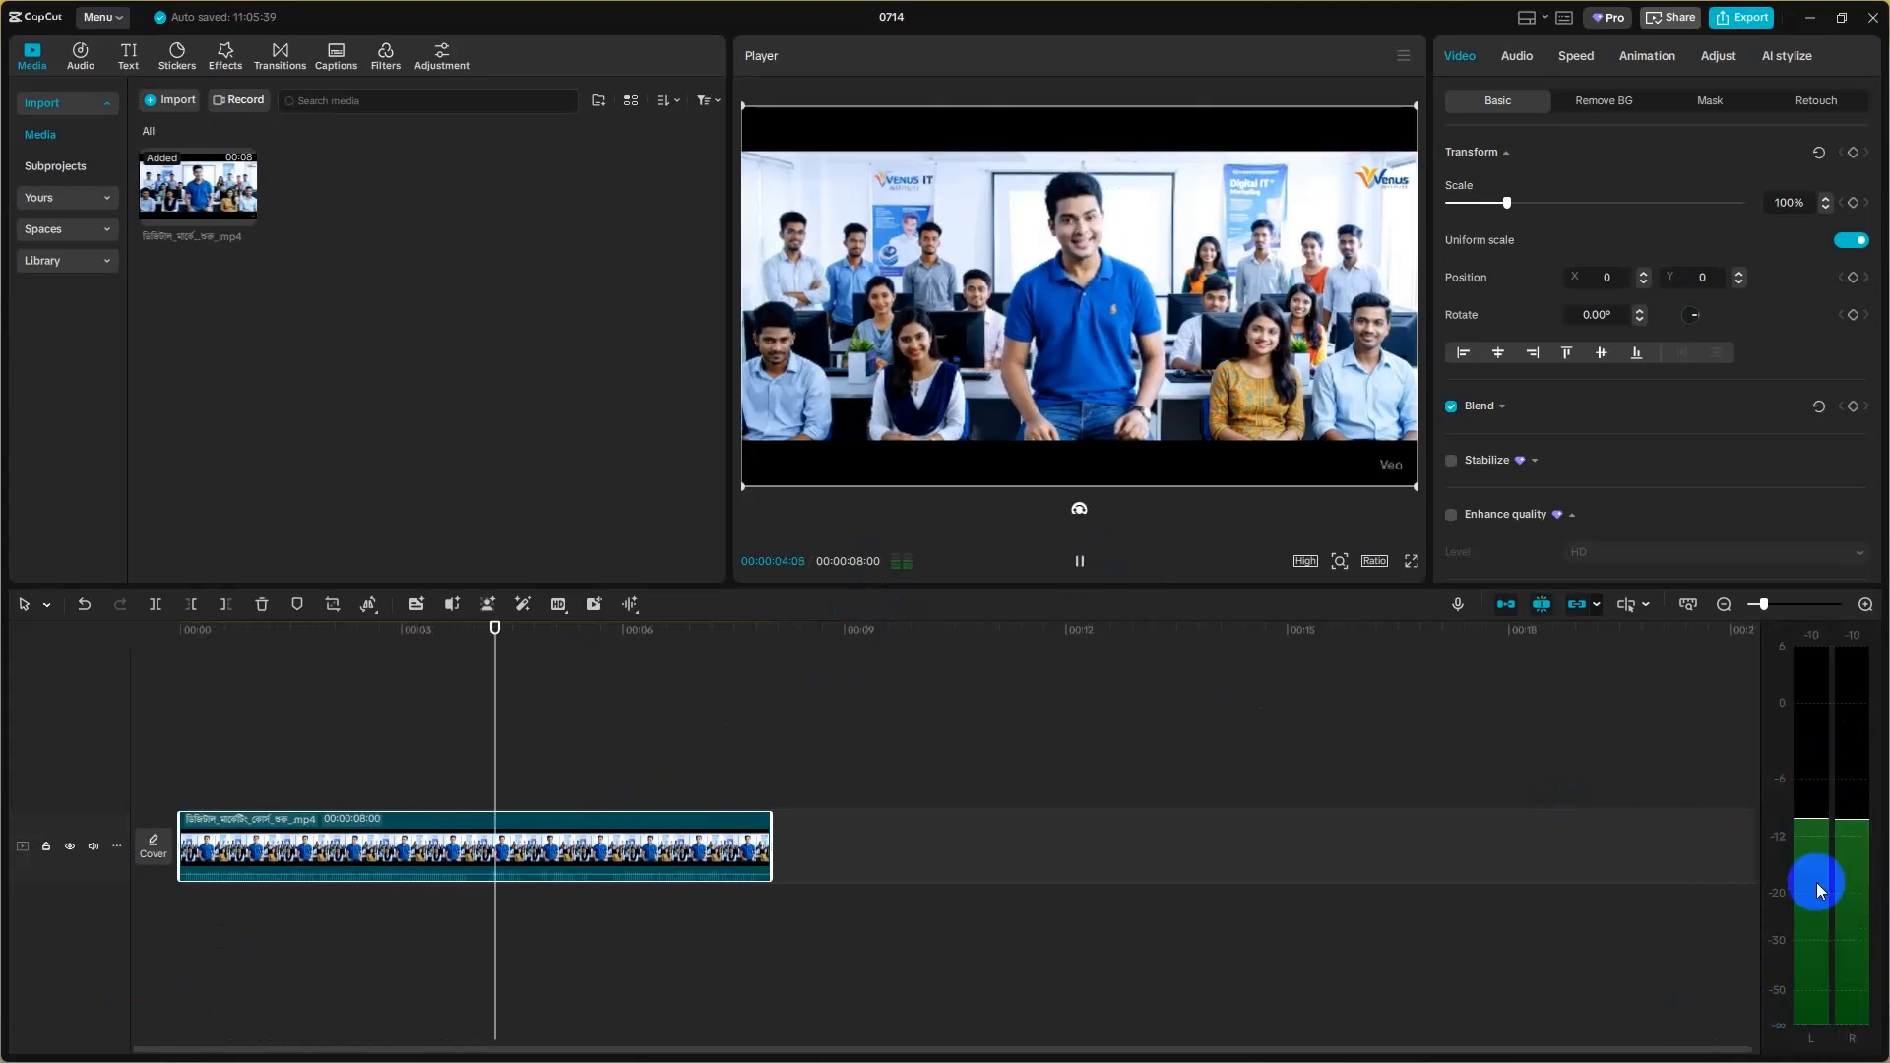
pyautogui.press('space')
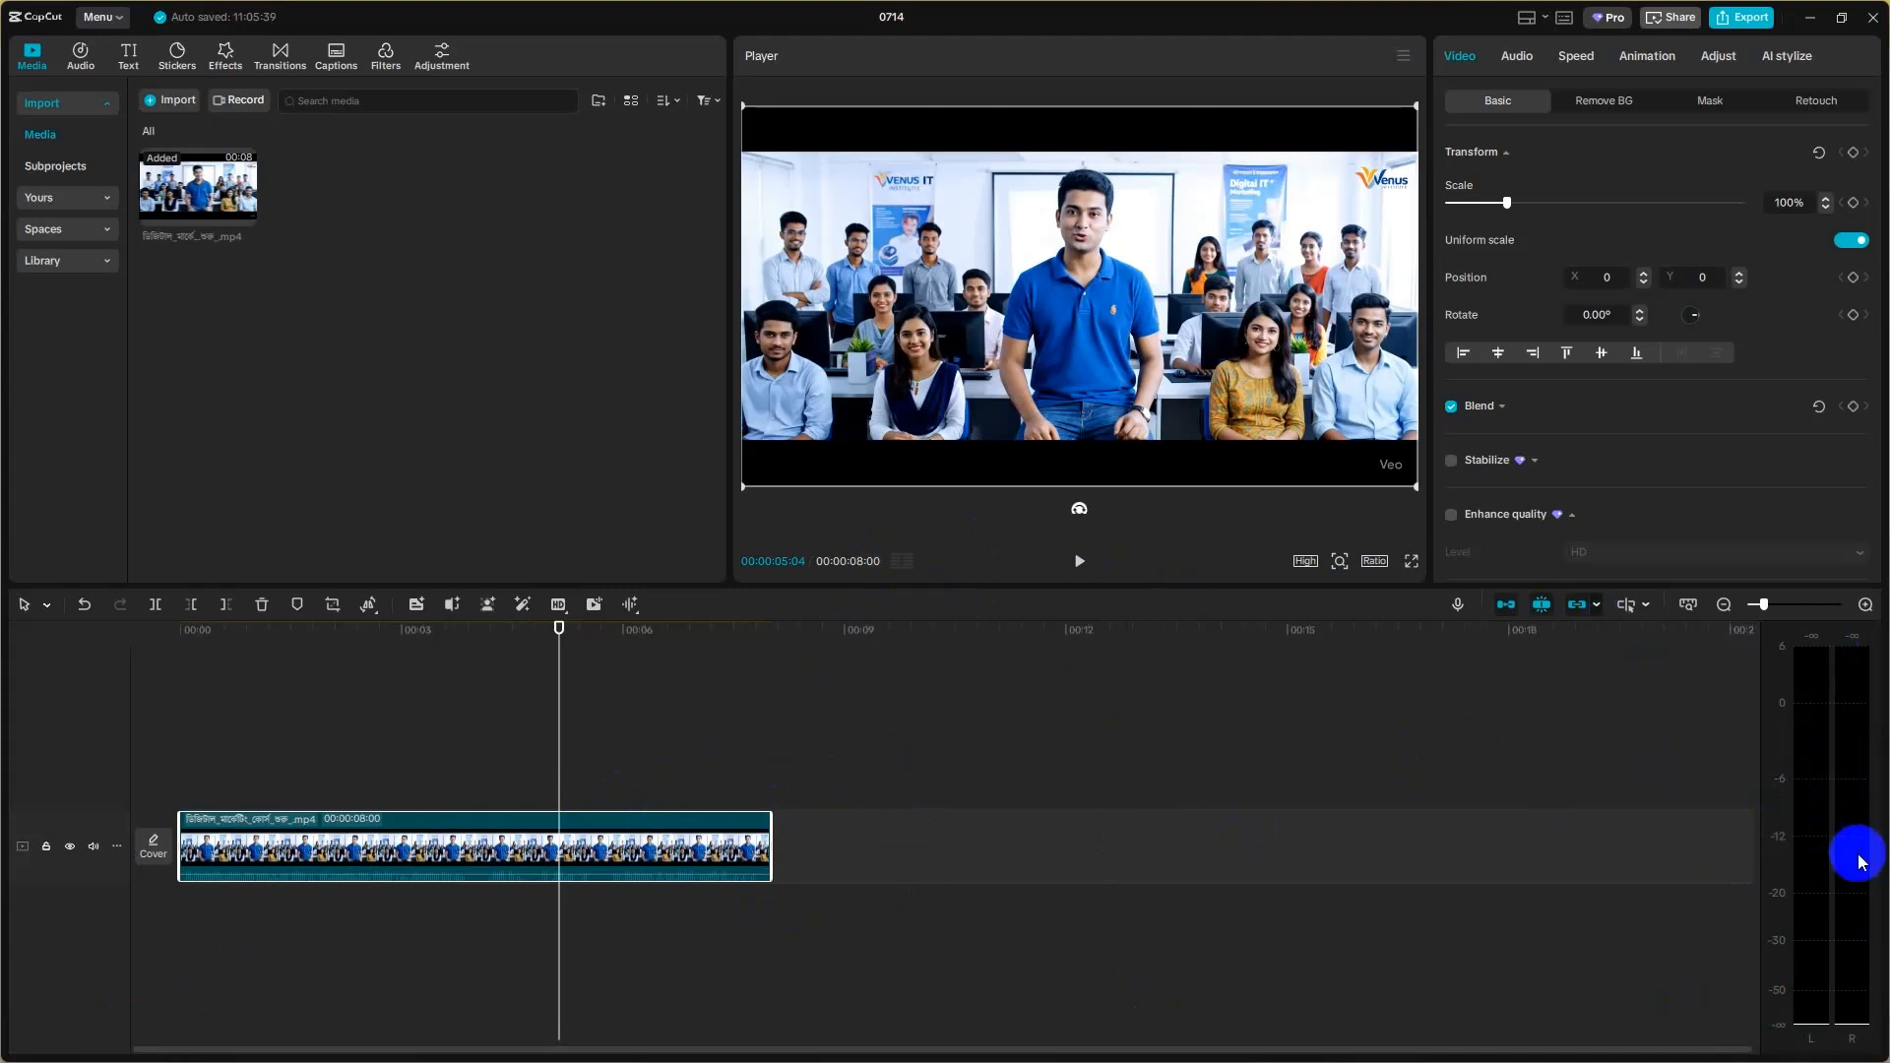
# - Raise the clip's volume to 15.7 dB and play it to the end while checking the audio meter
pyautogui.click(1519, 57)
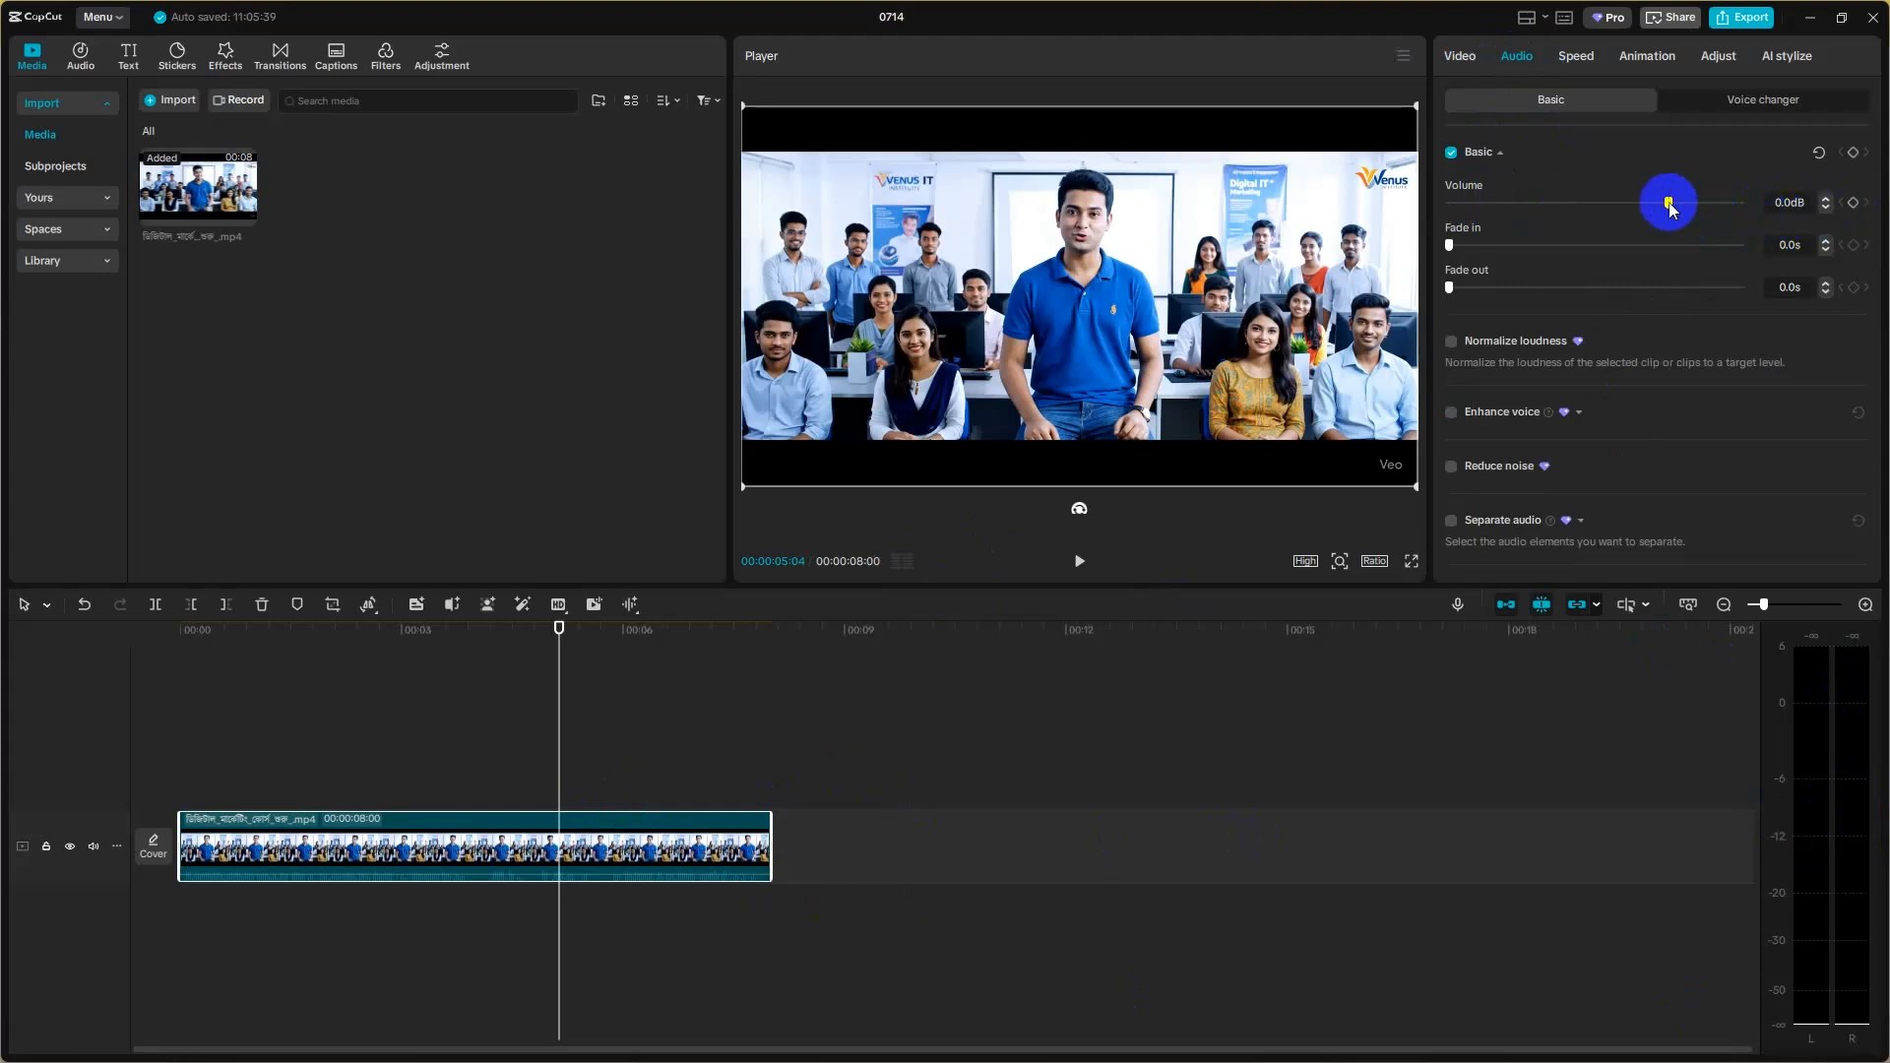
pyautogui.moveTo(1676, 203); pyautogui.dragTo(1723, 202)
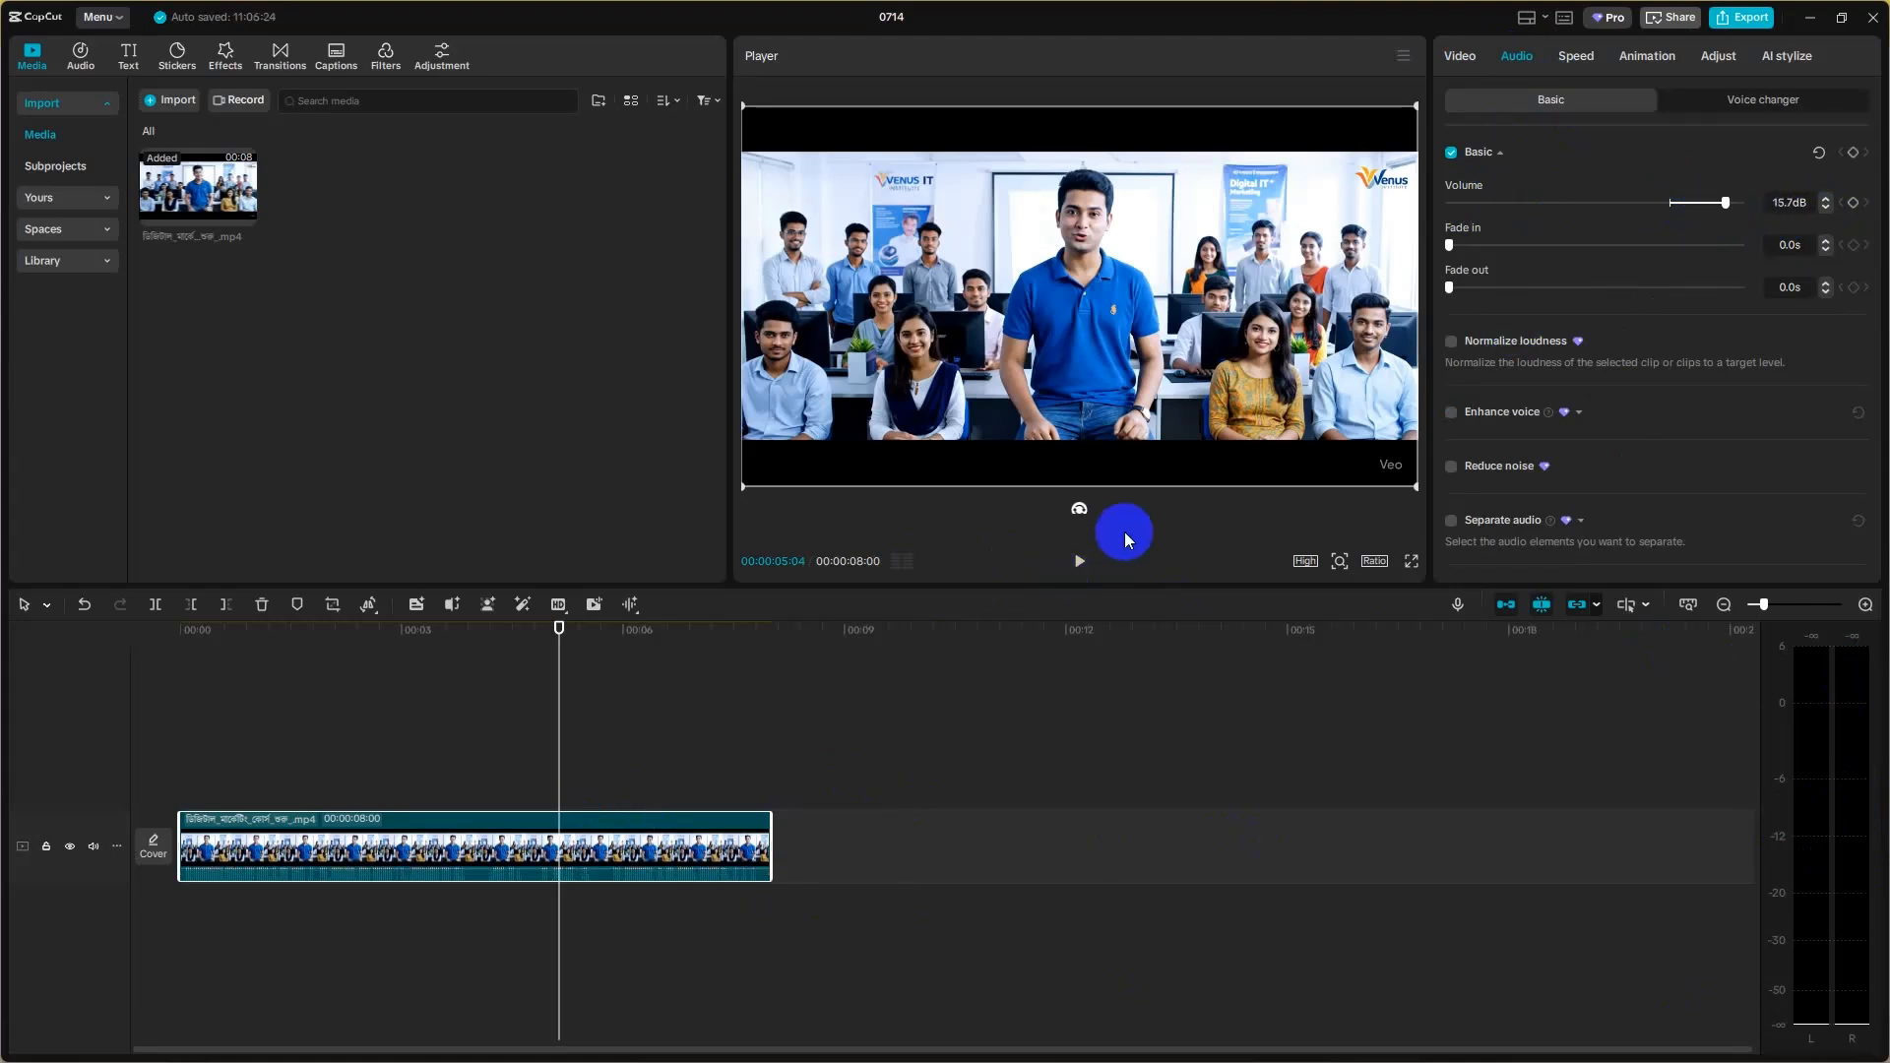
pyautogui.click(1079, 561)
pyautogui.click(1079, 561)
pyautogui.press('space')
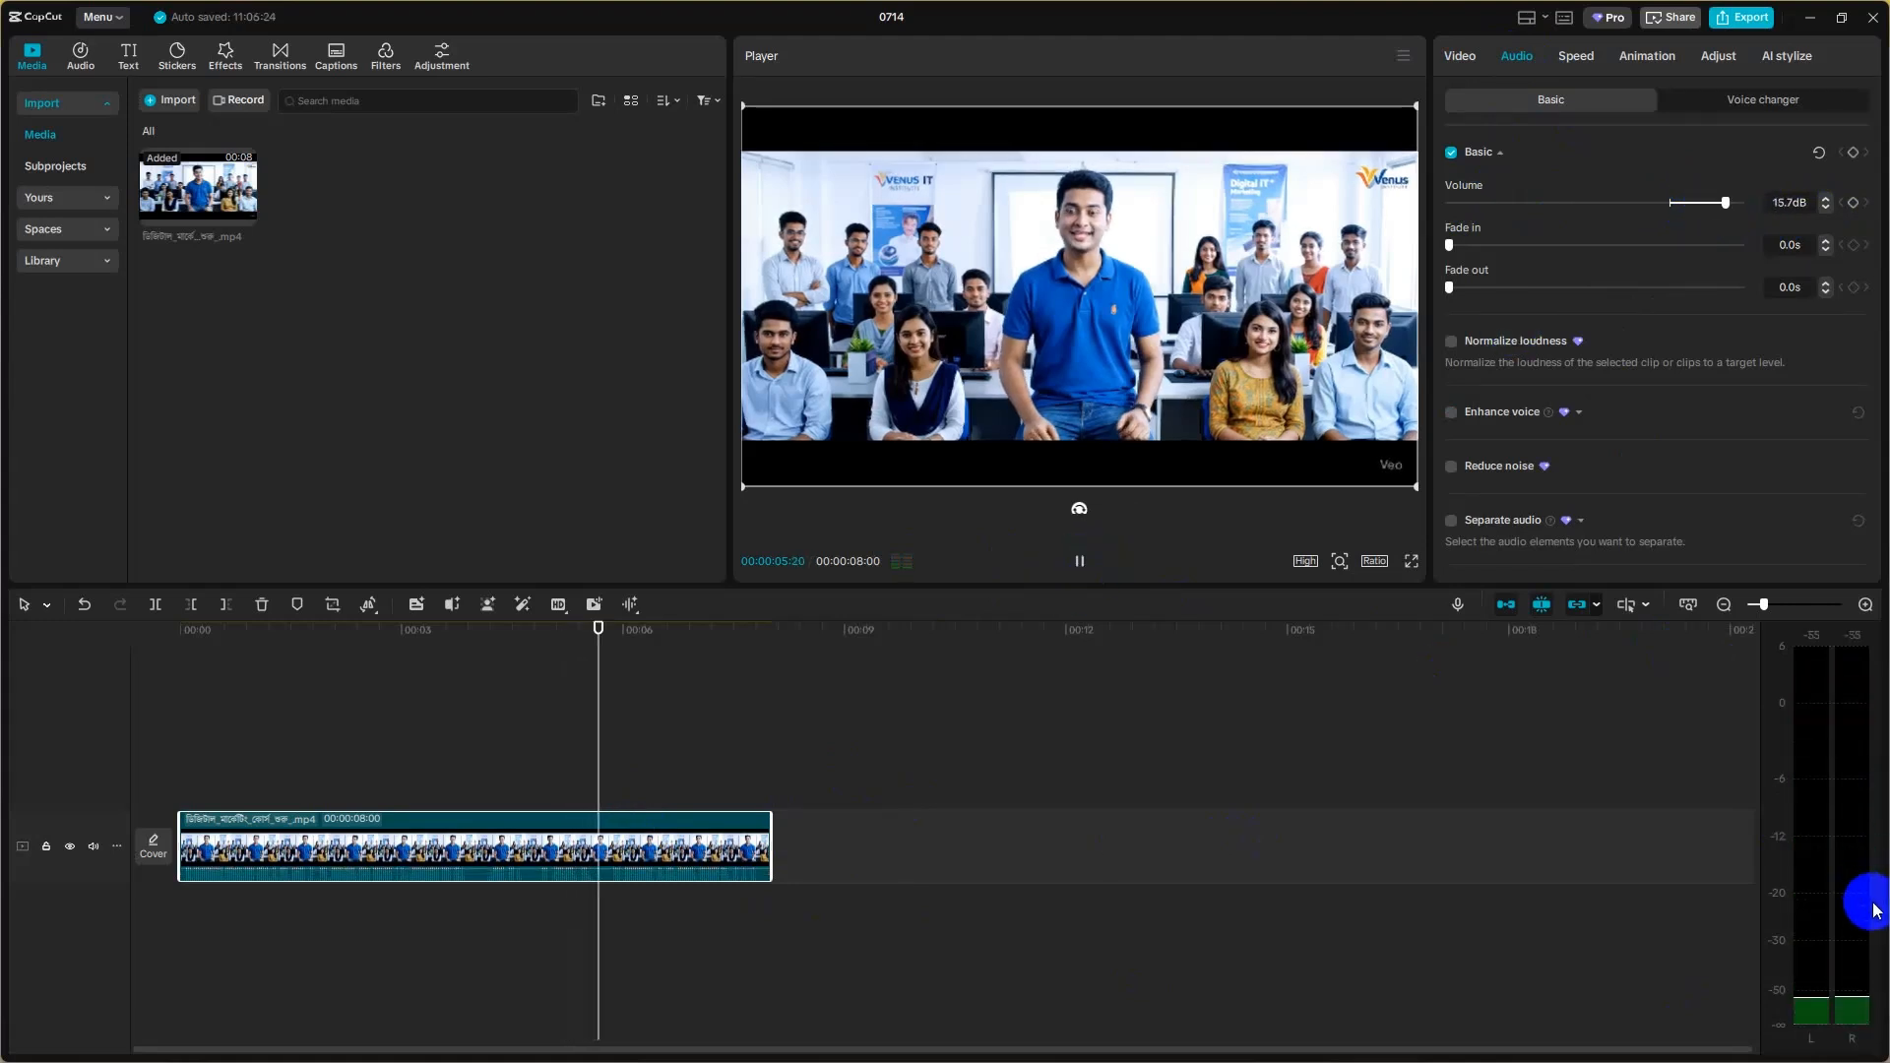
pyautogui.press('space')
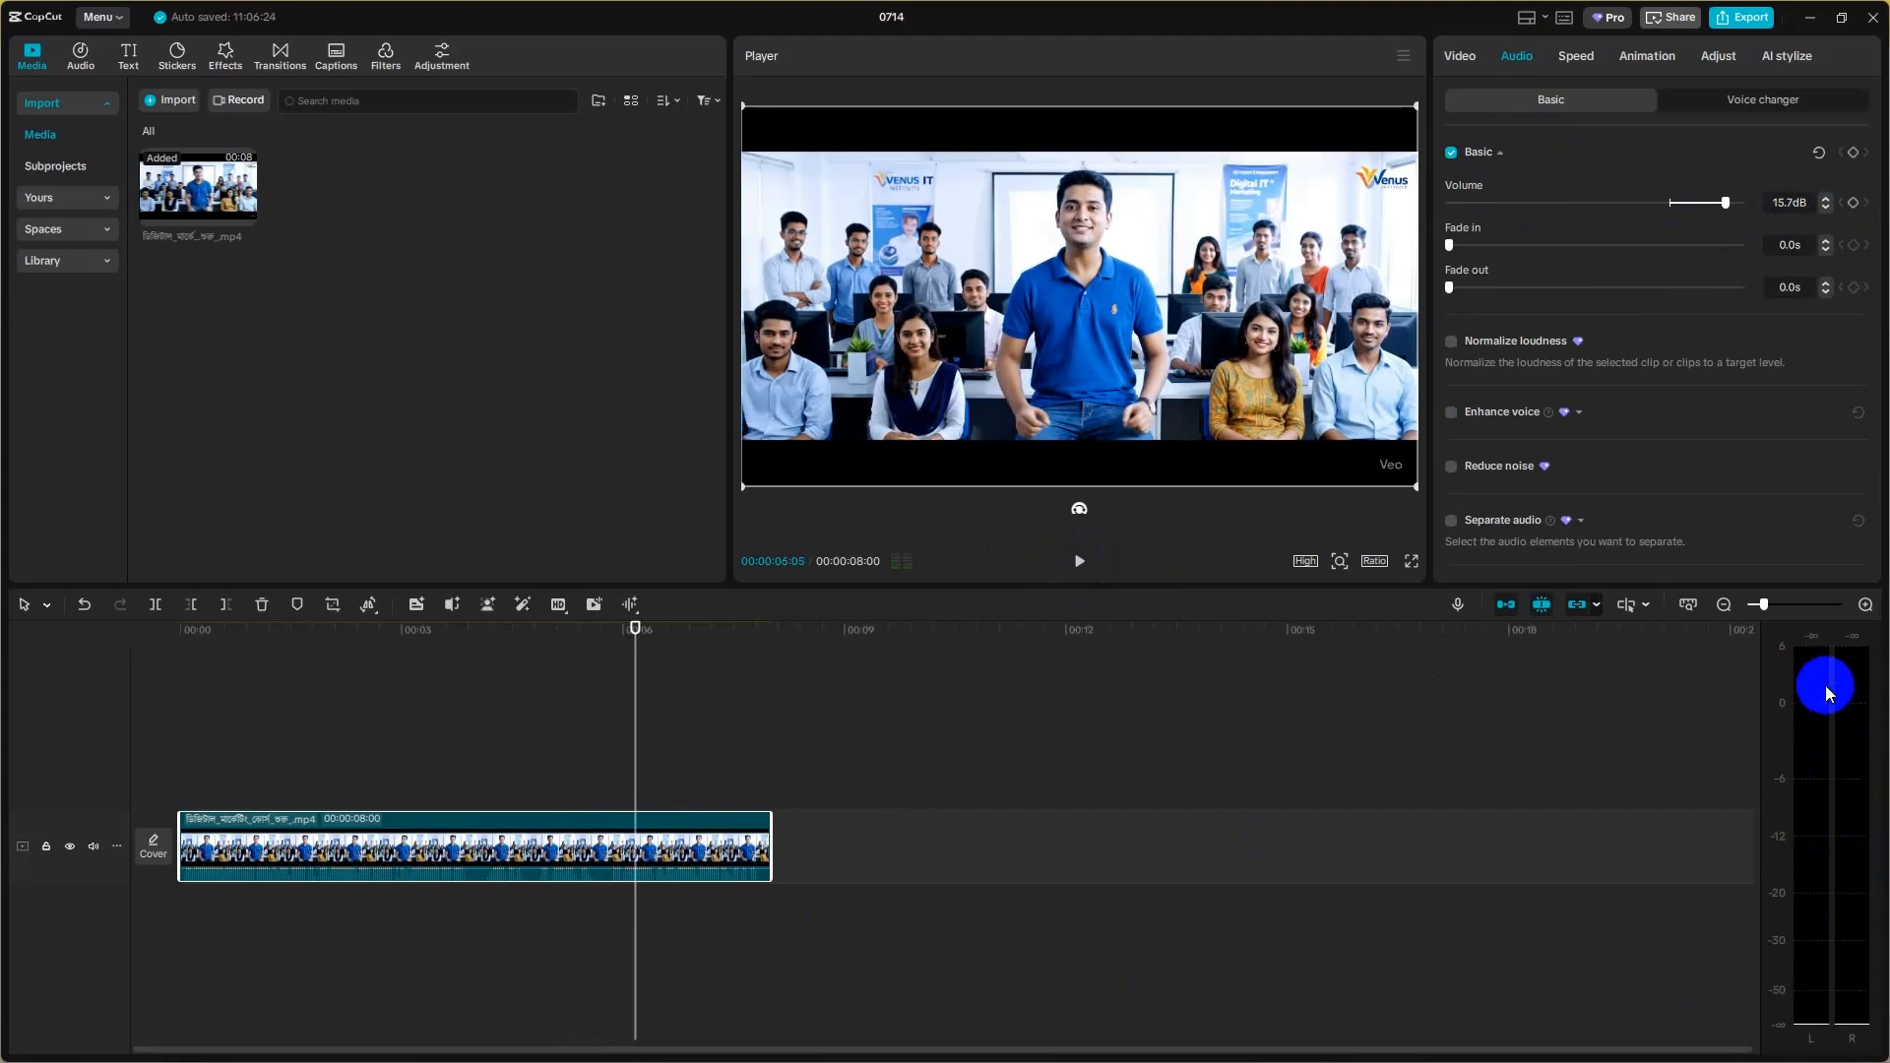
pyautogui.press('space')
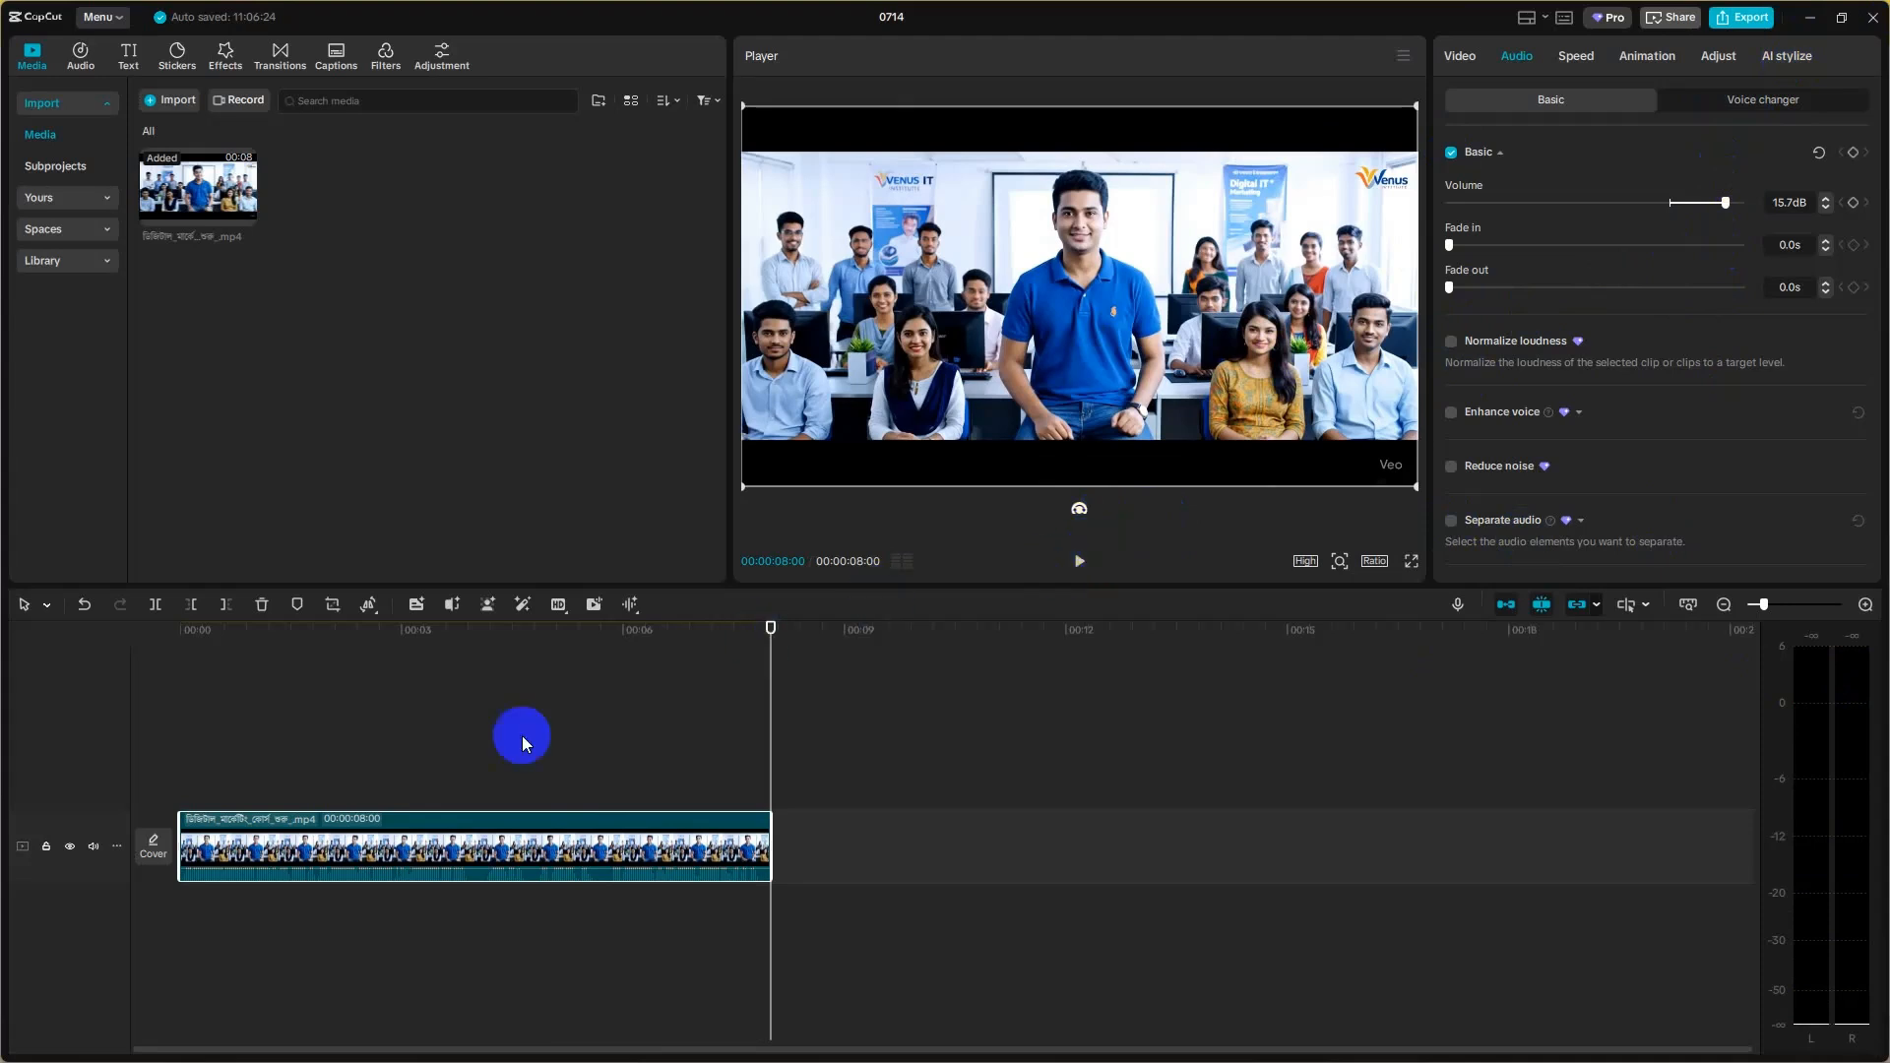
# - Replay the boosted clip from near its start several times and examine the peak levels on the audio meter
pyautogui.click(194, 739)
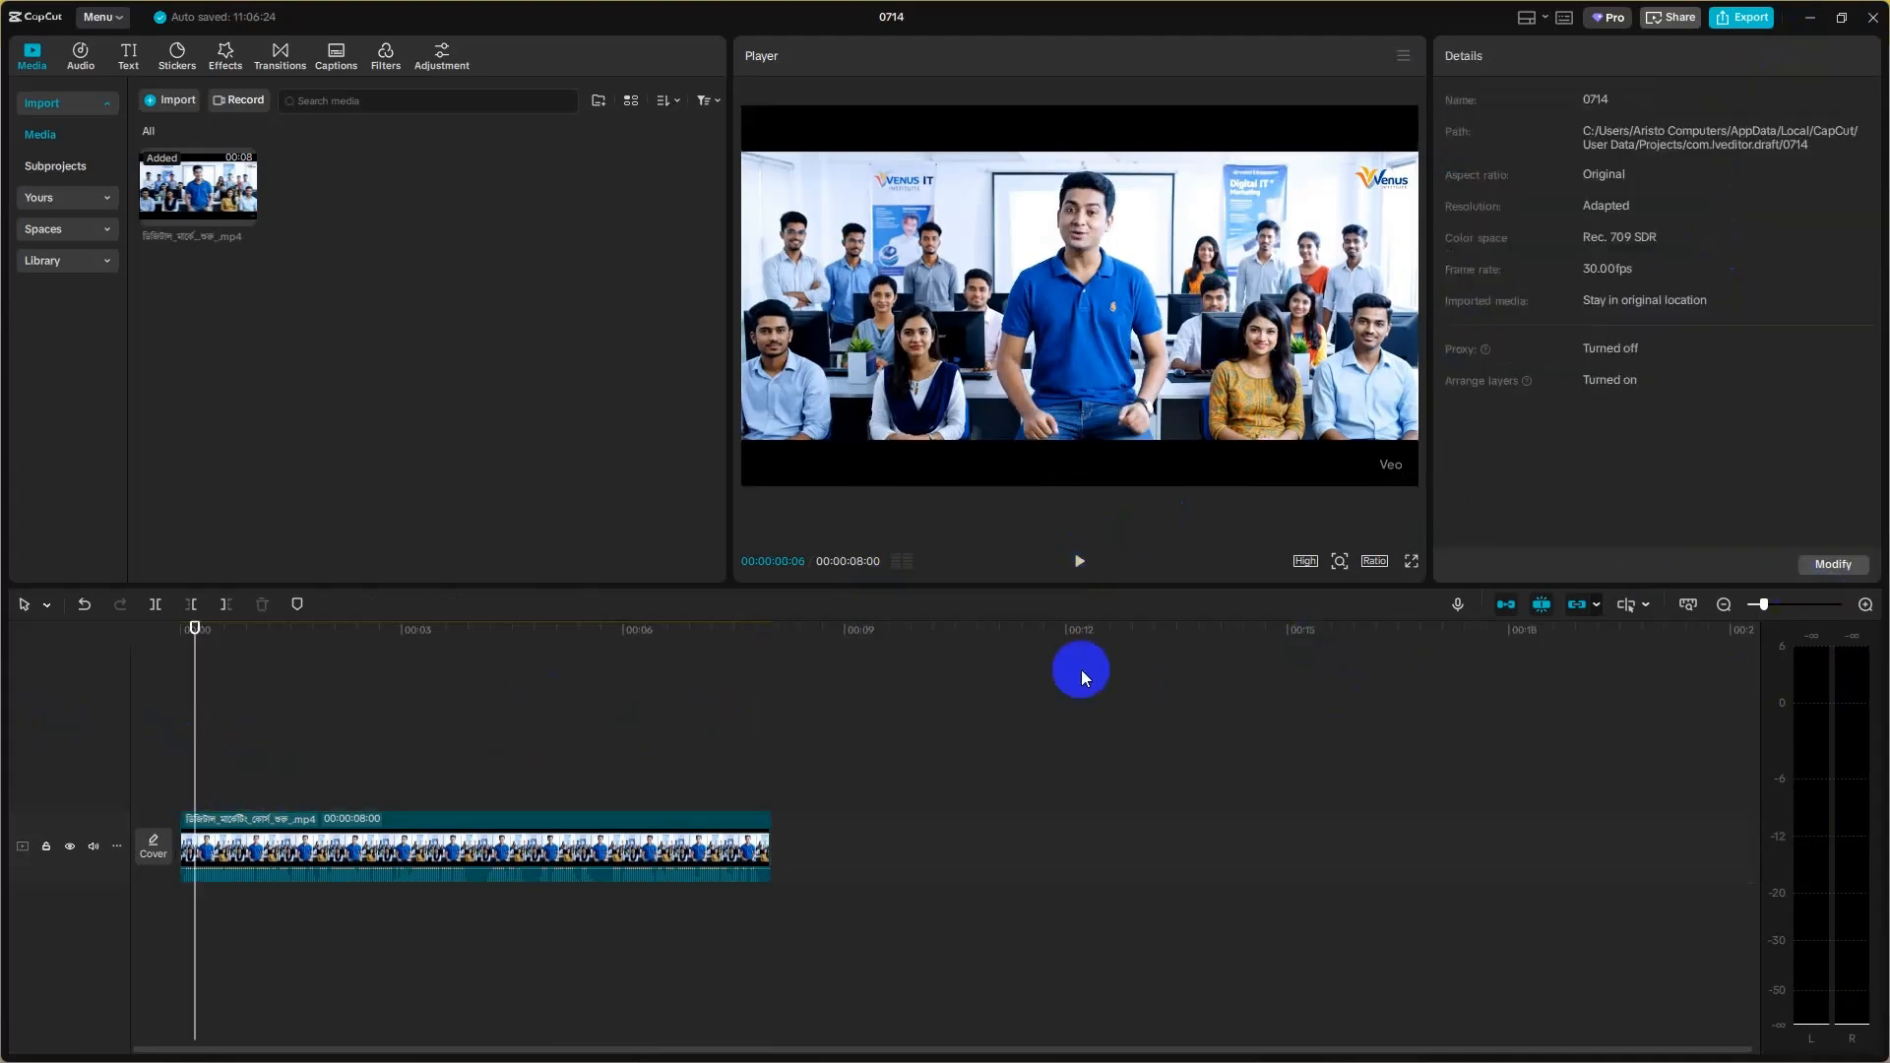
pyautogui.click(1074, 563)
pyautogui.click(1074, 562)
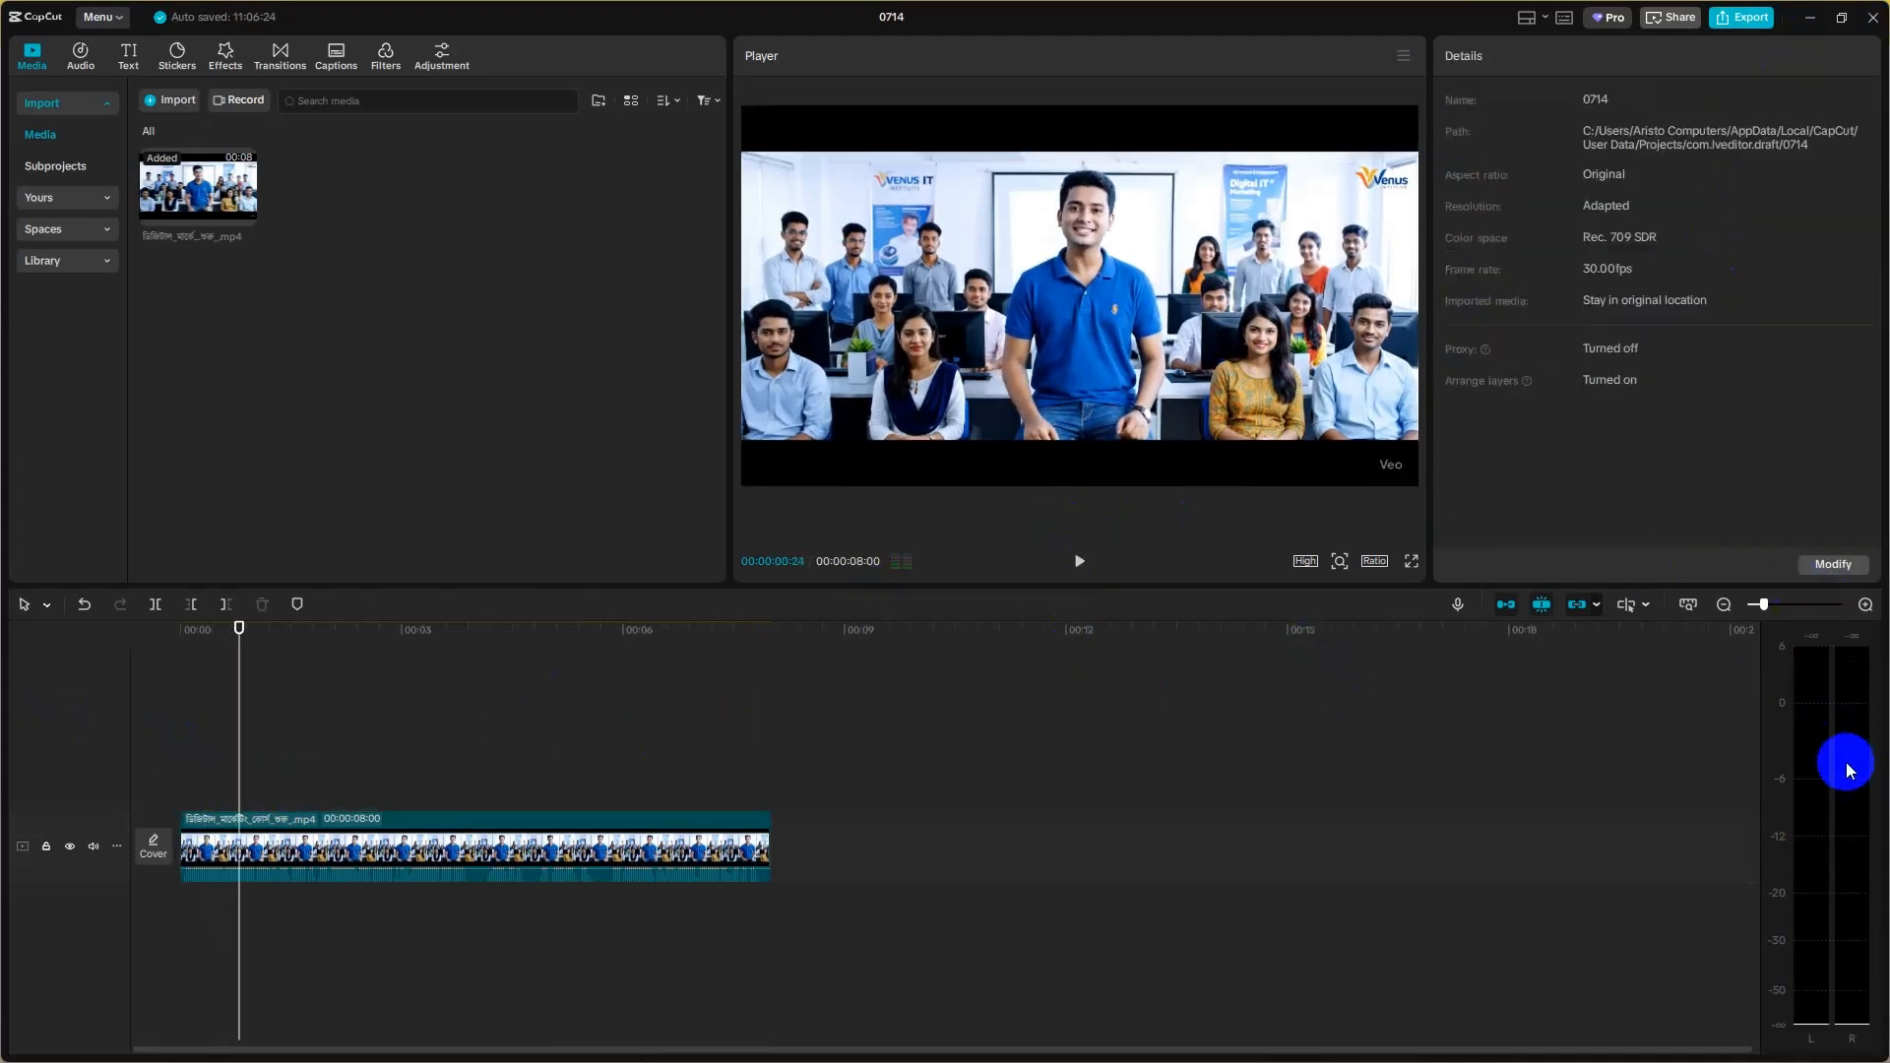
pyautogui.press('space')
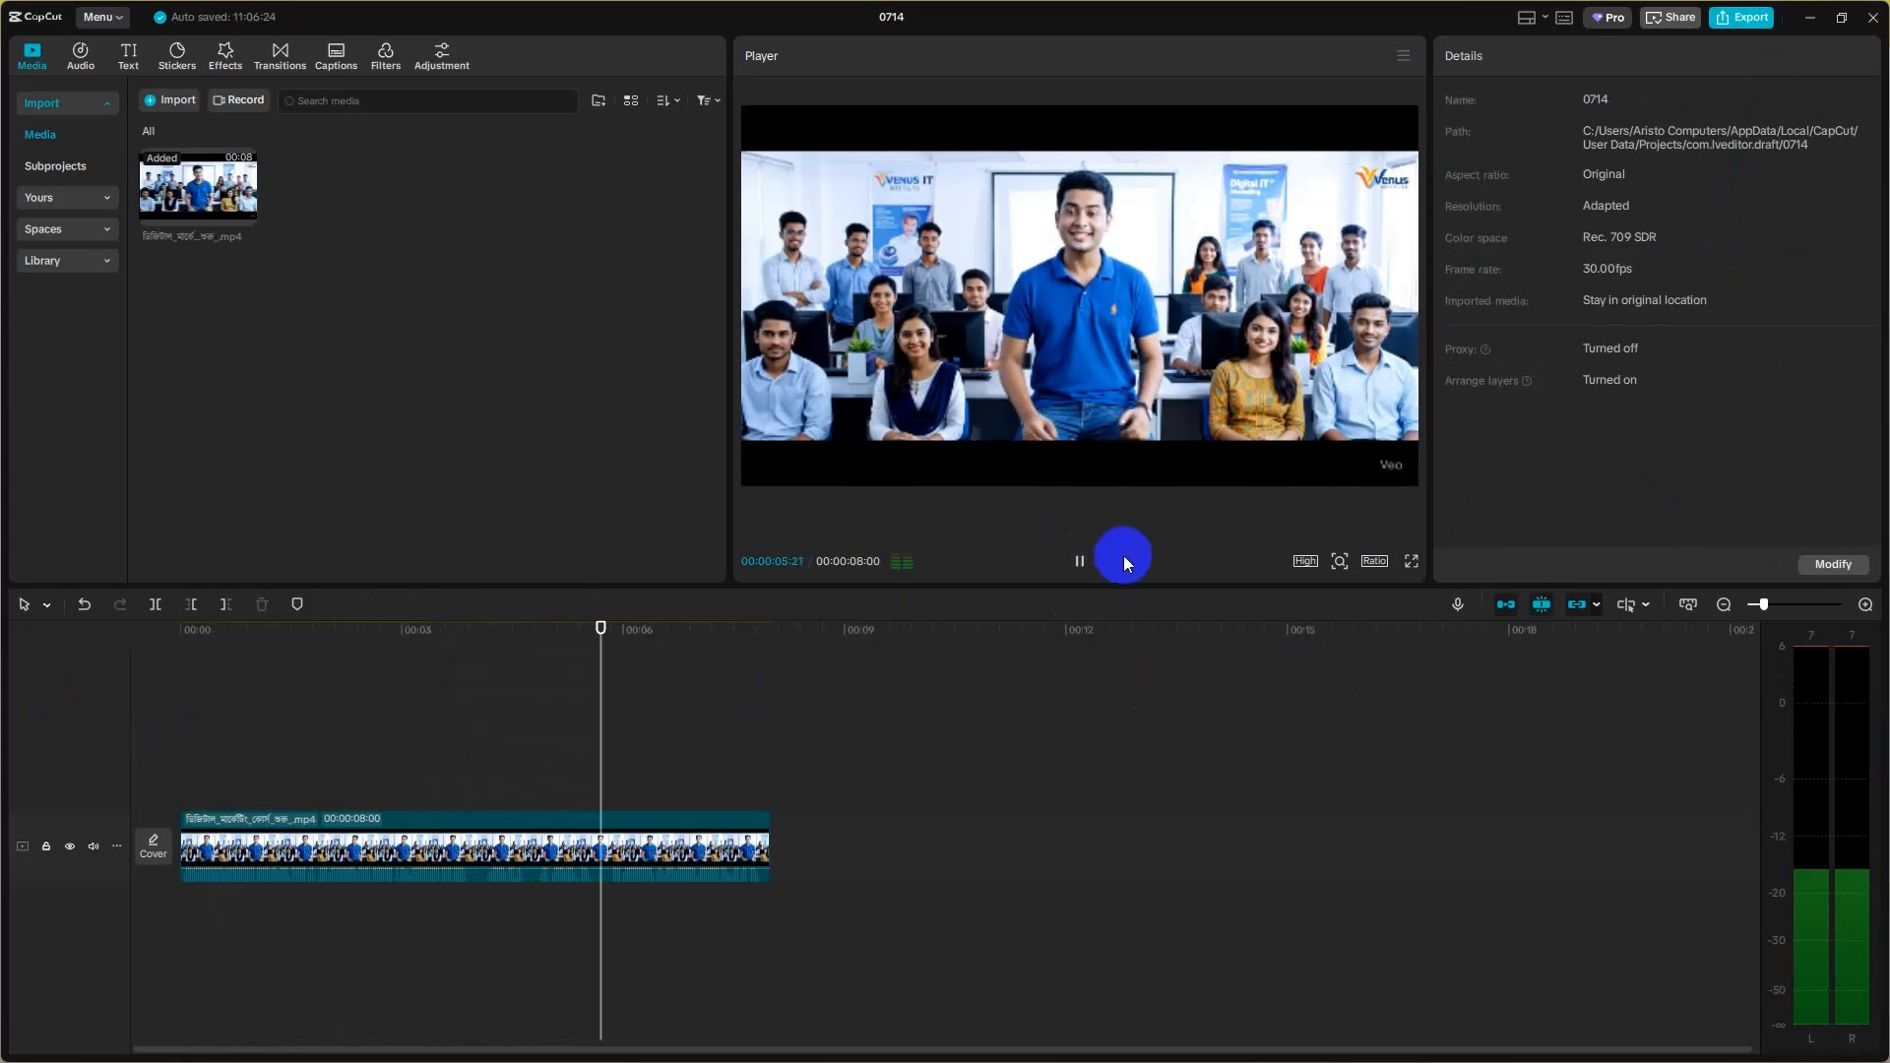
pyautogui.click(1077, 565)
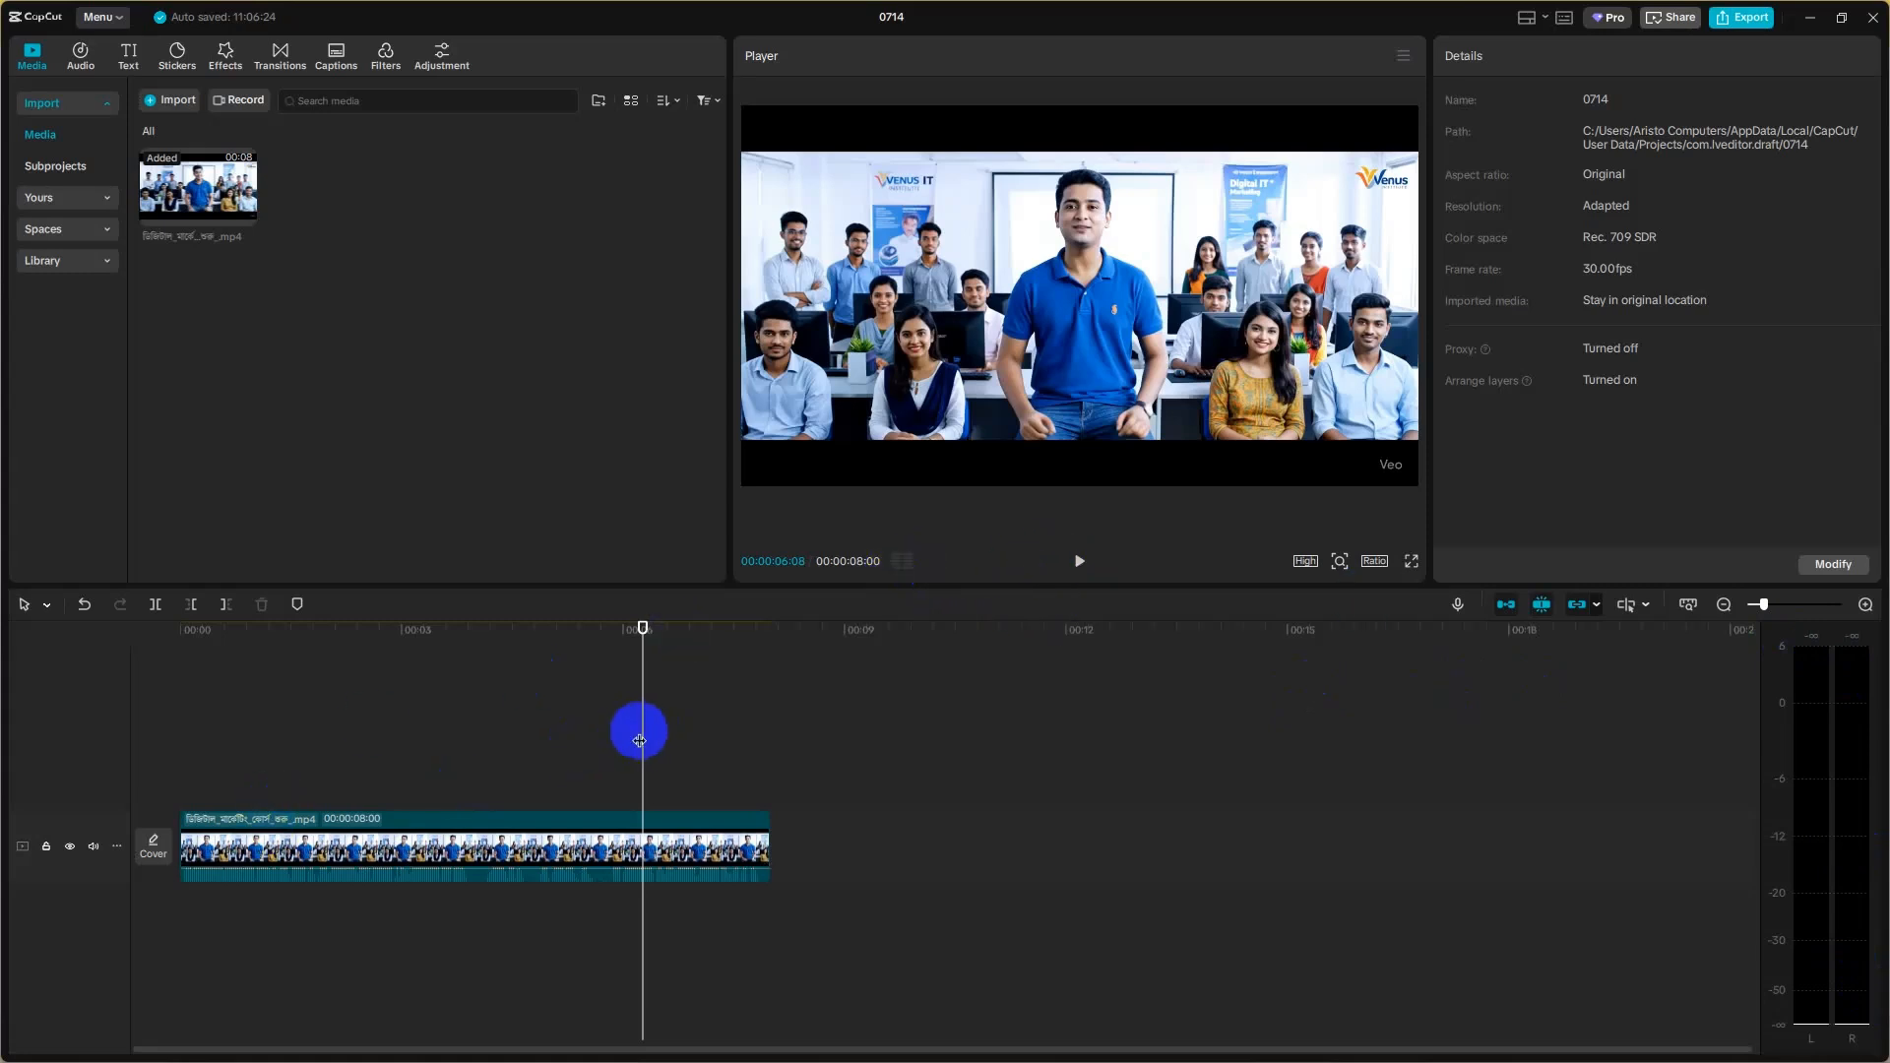
pyautogui.click(288, 721)
pyautogui.click(1079, 561)
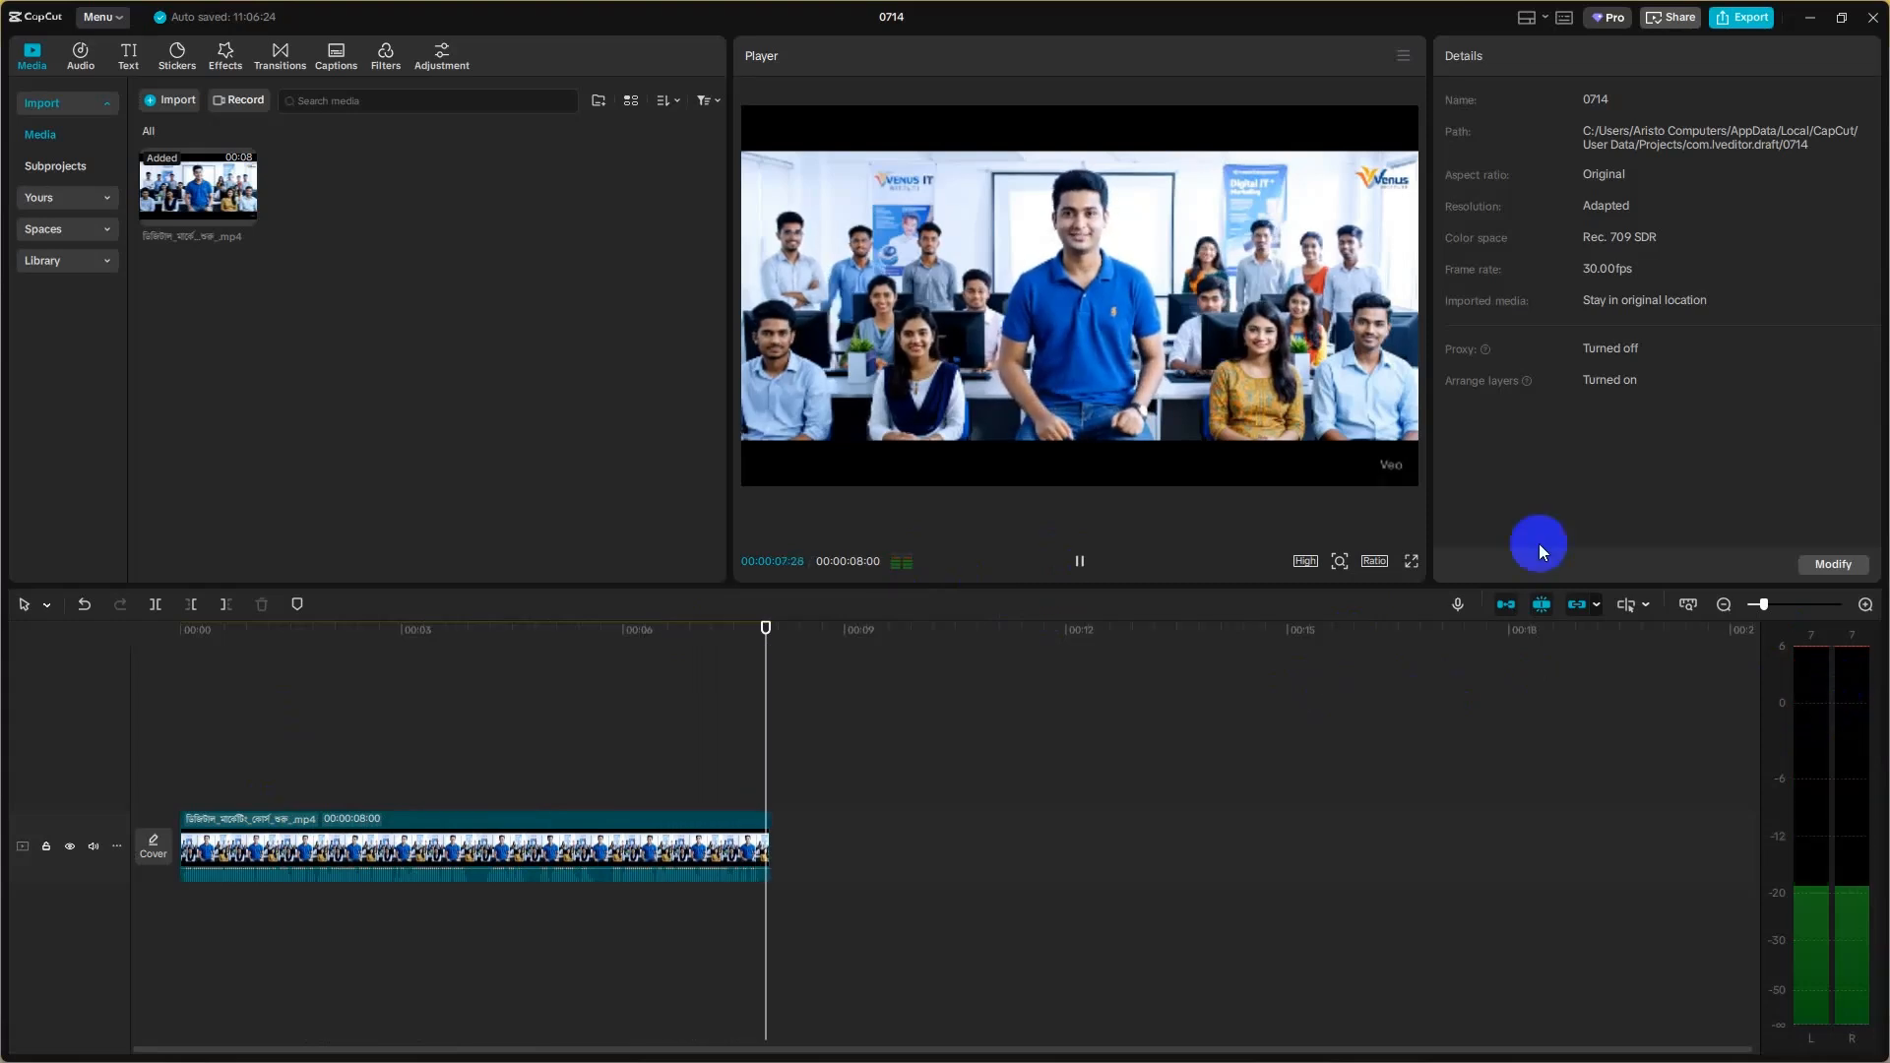
pyautogui.click(270, 707)
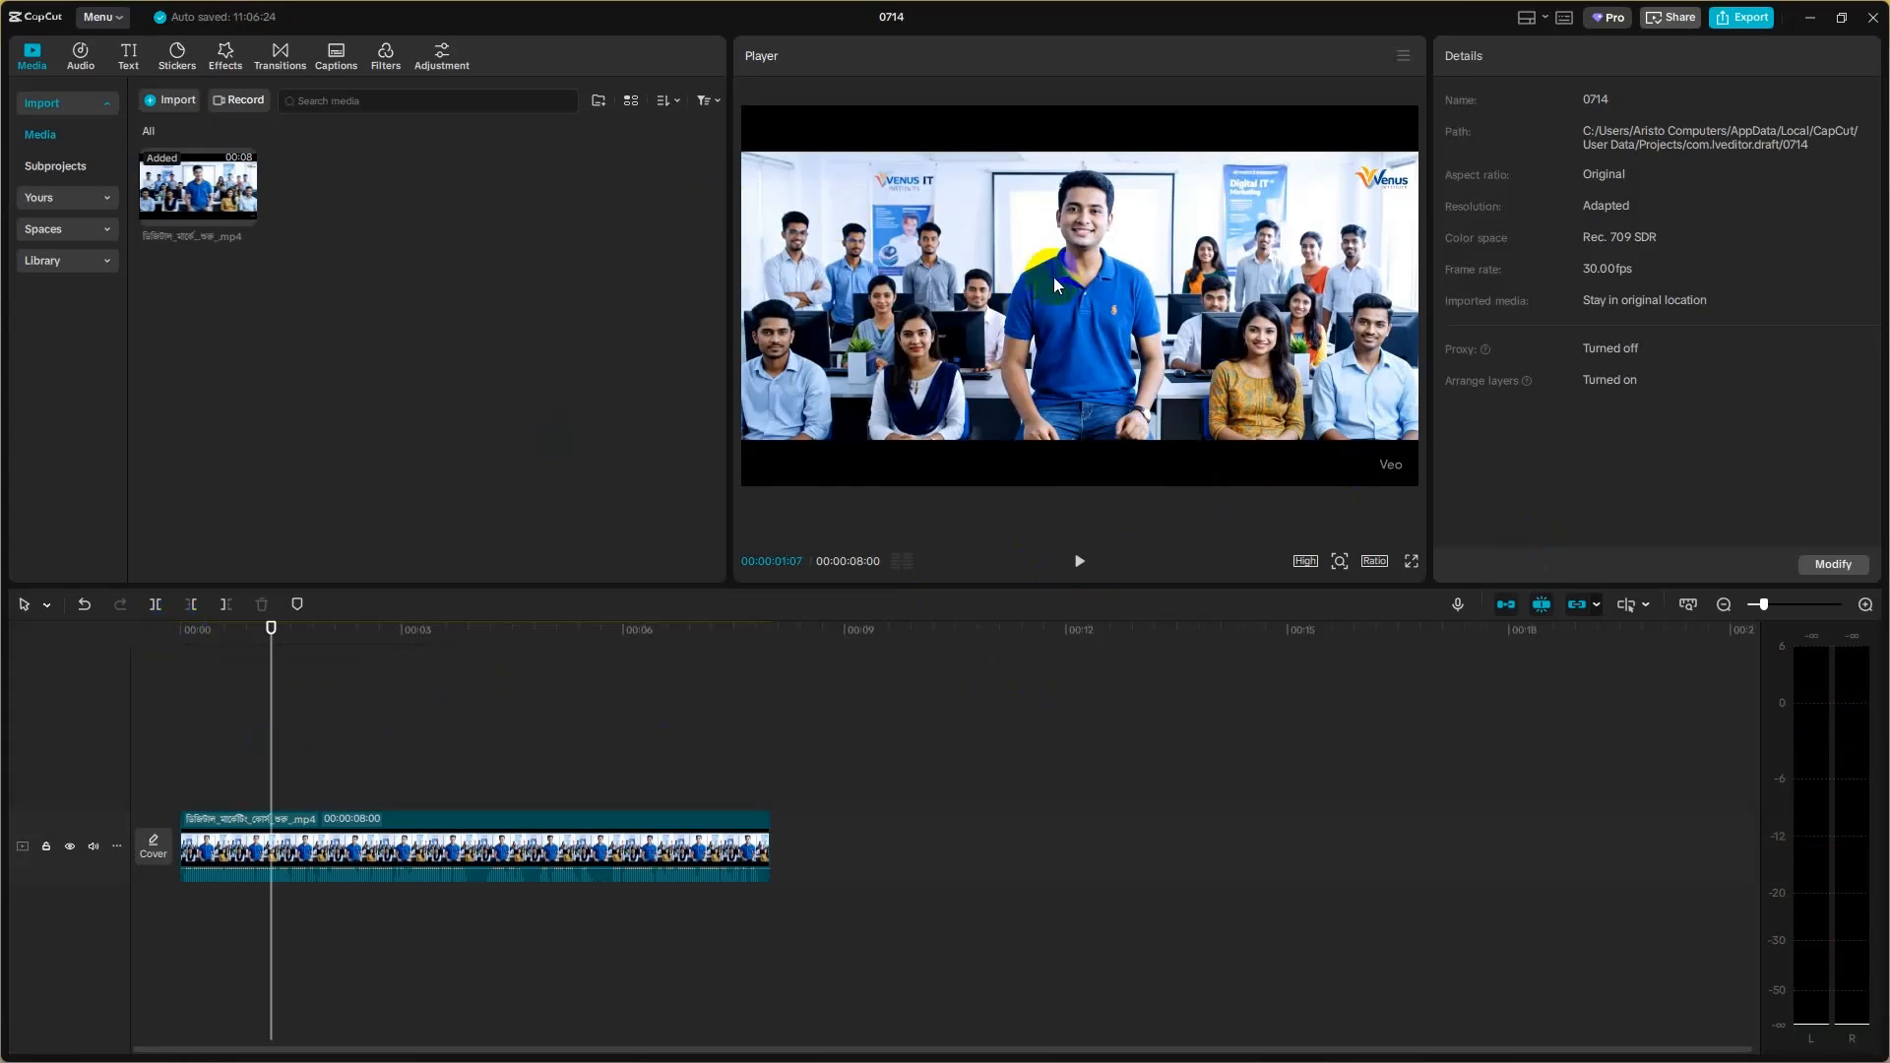
# - Lower the selected clip's volume to 10.8 dB and play it to check the audio meter
pyautogui.click(458, 839)
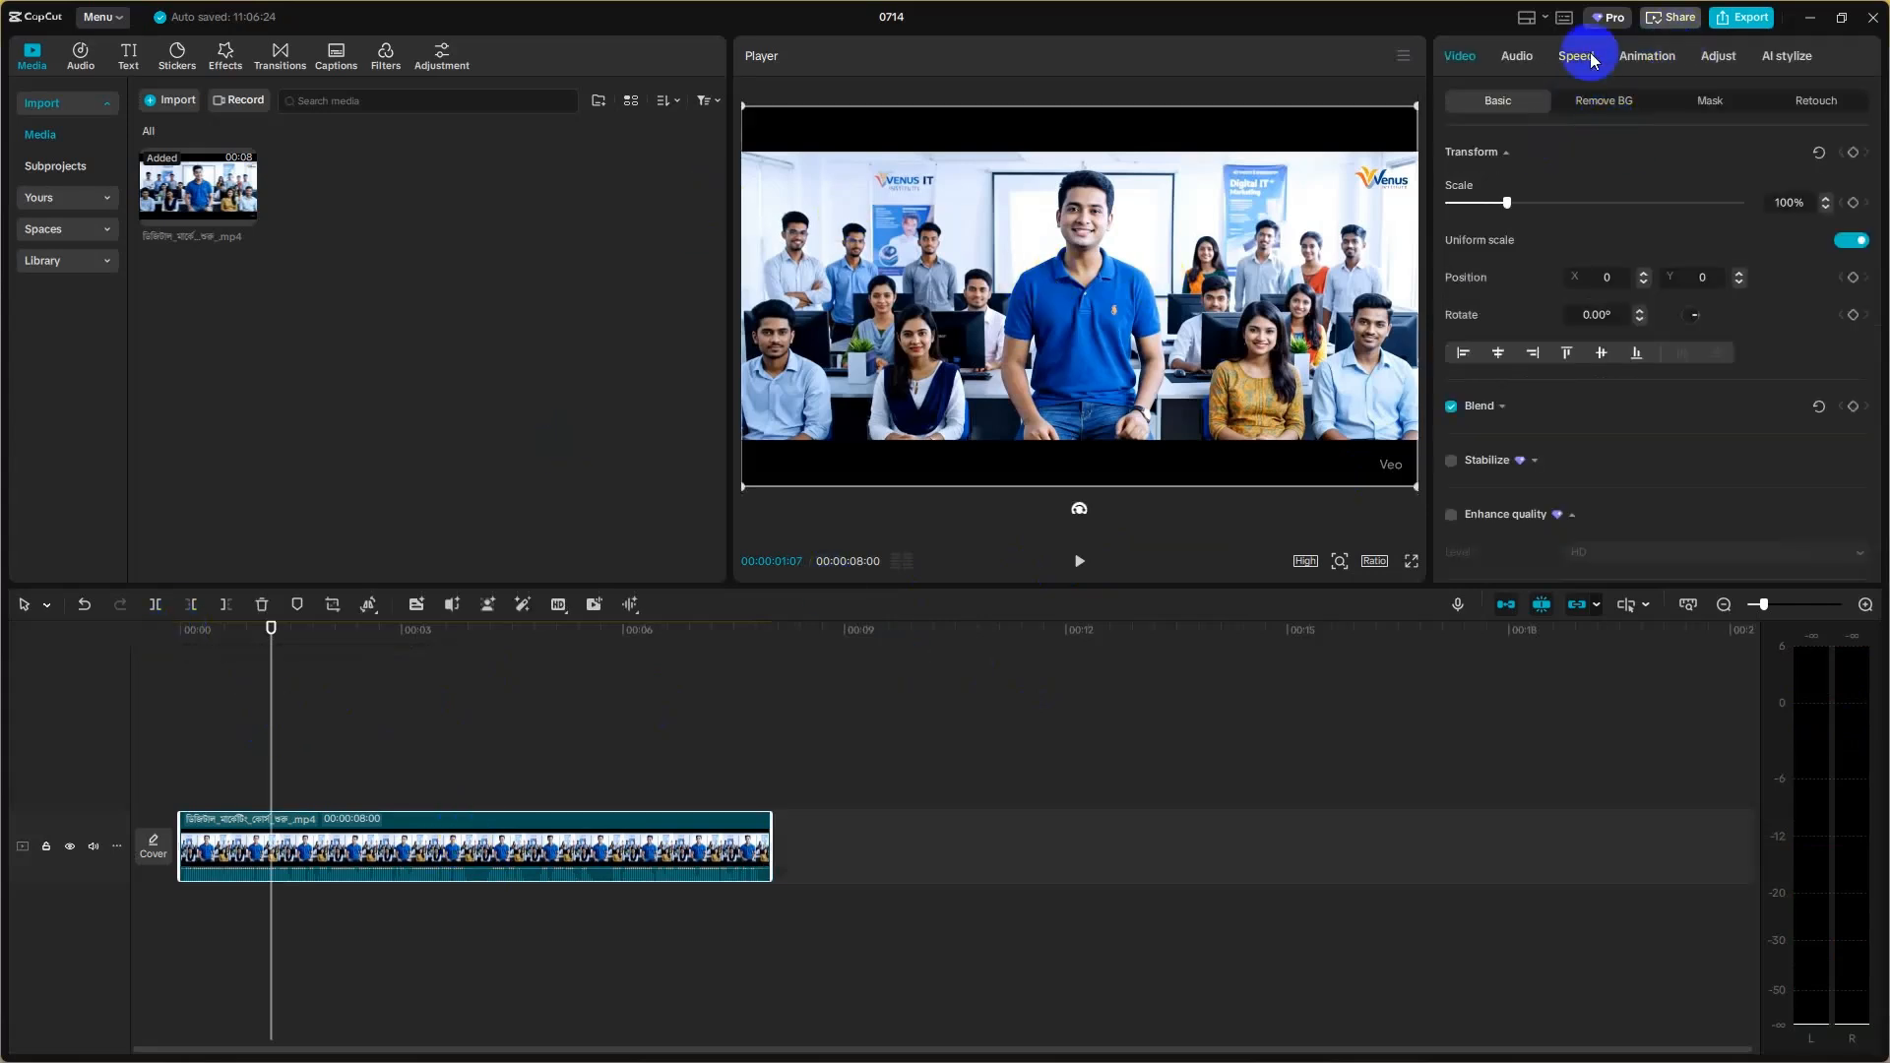
pyautogui.click(1514, 57)
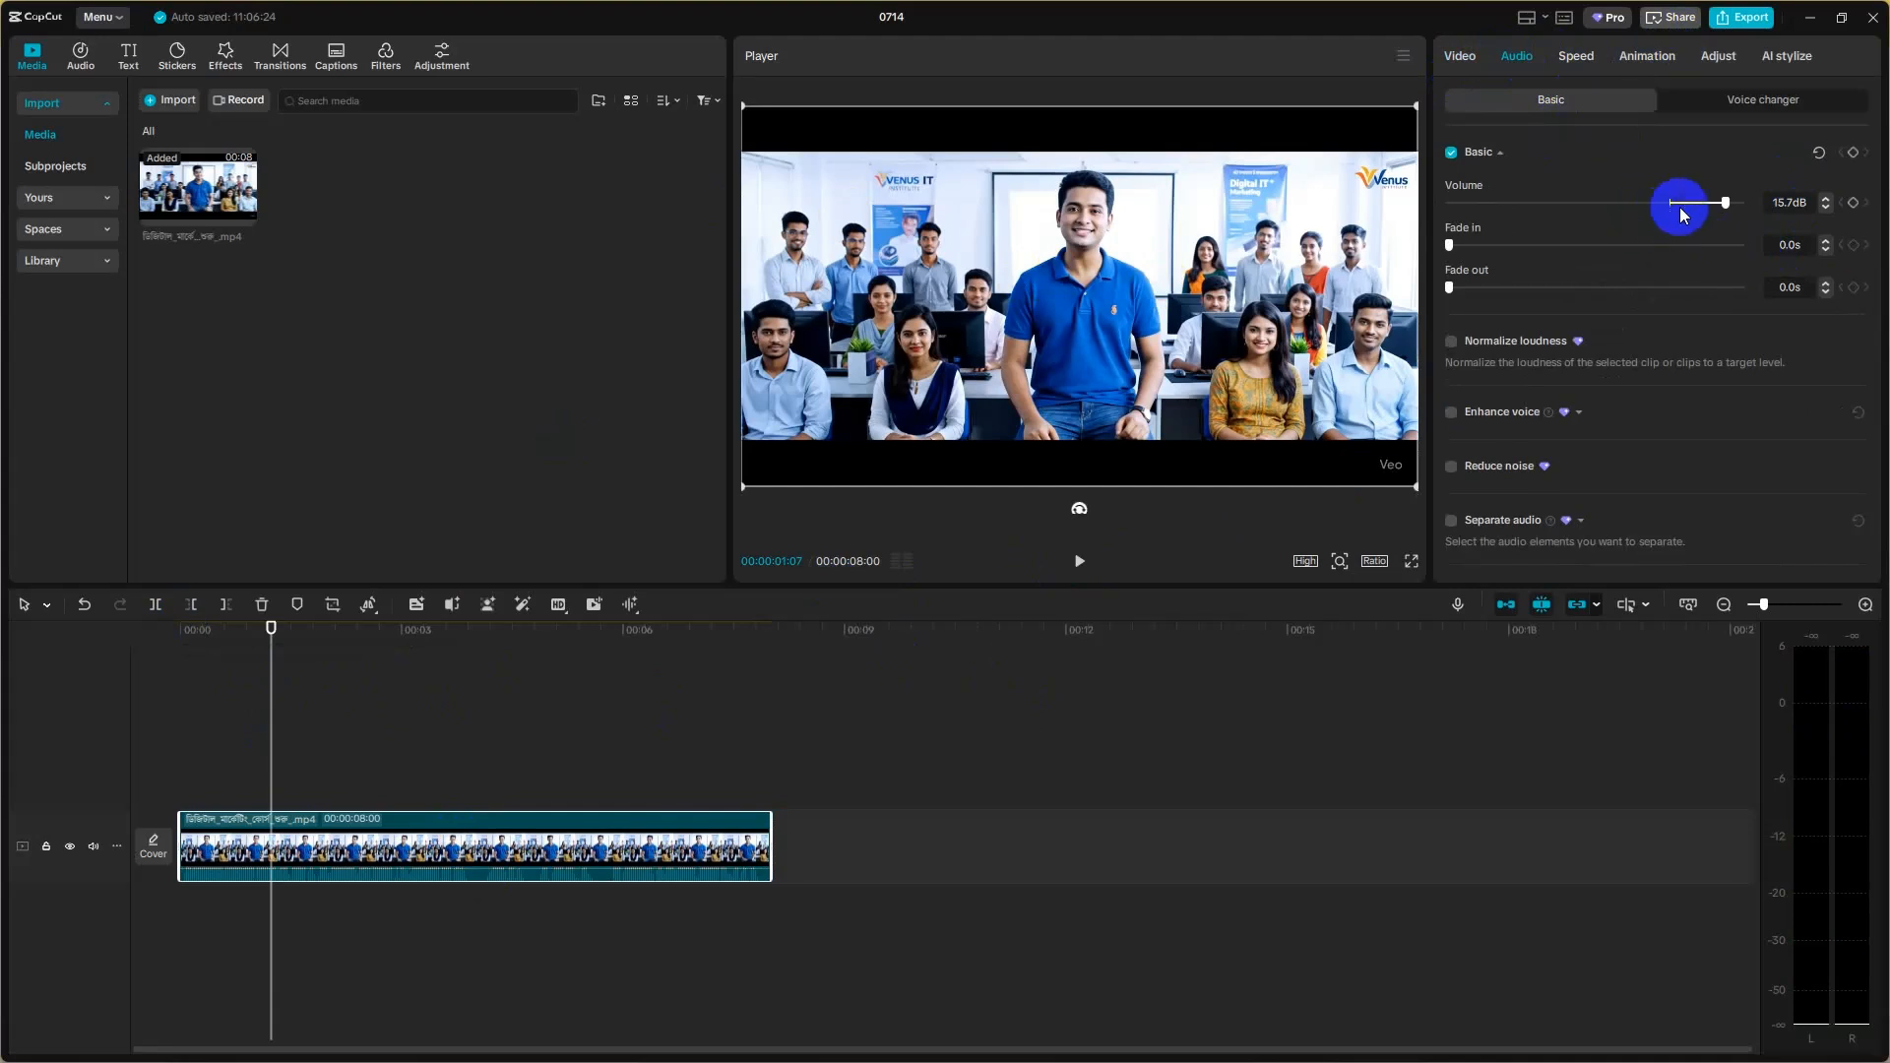
pyautogui.moveTo(1725, 203); pyautogui.dragTo(1706, 205)
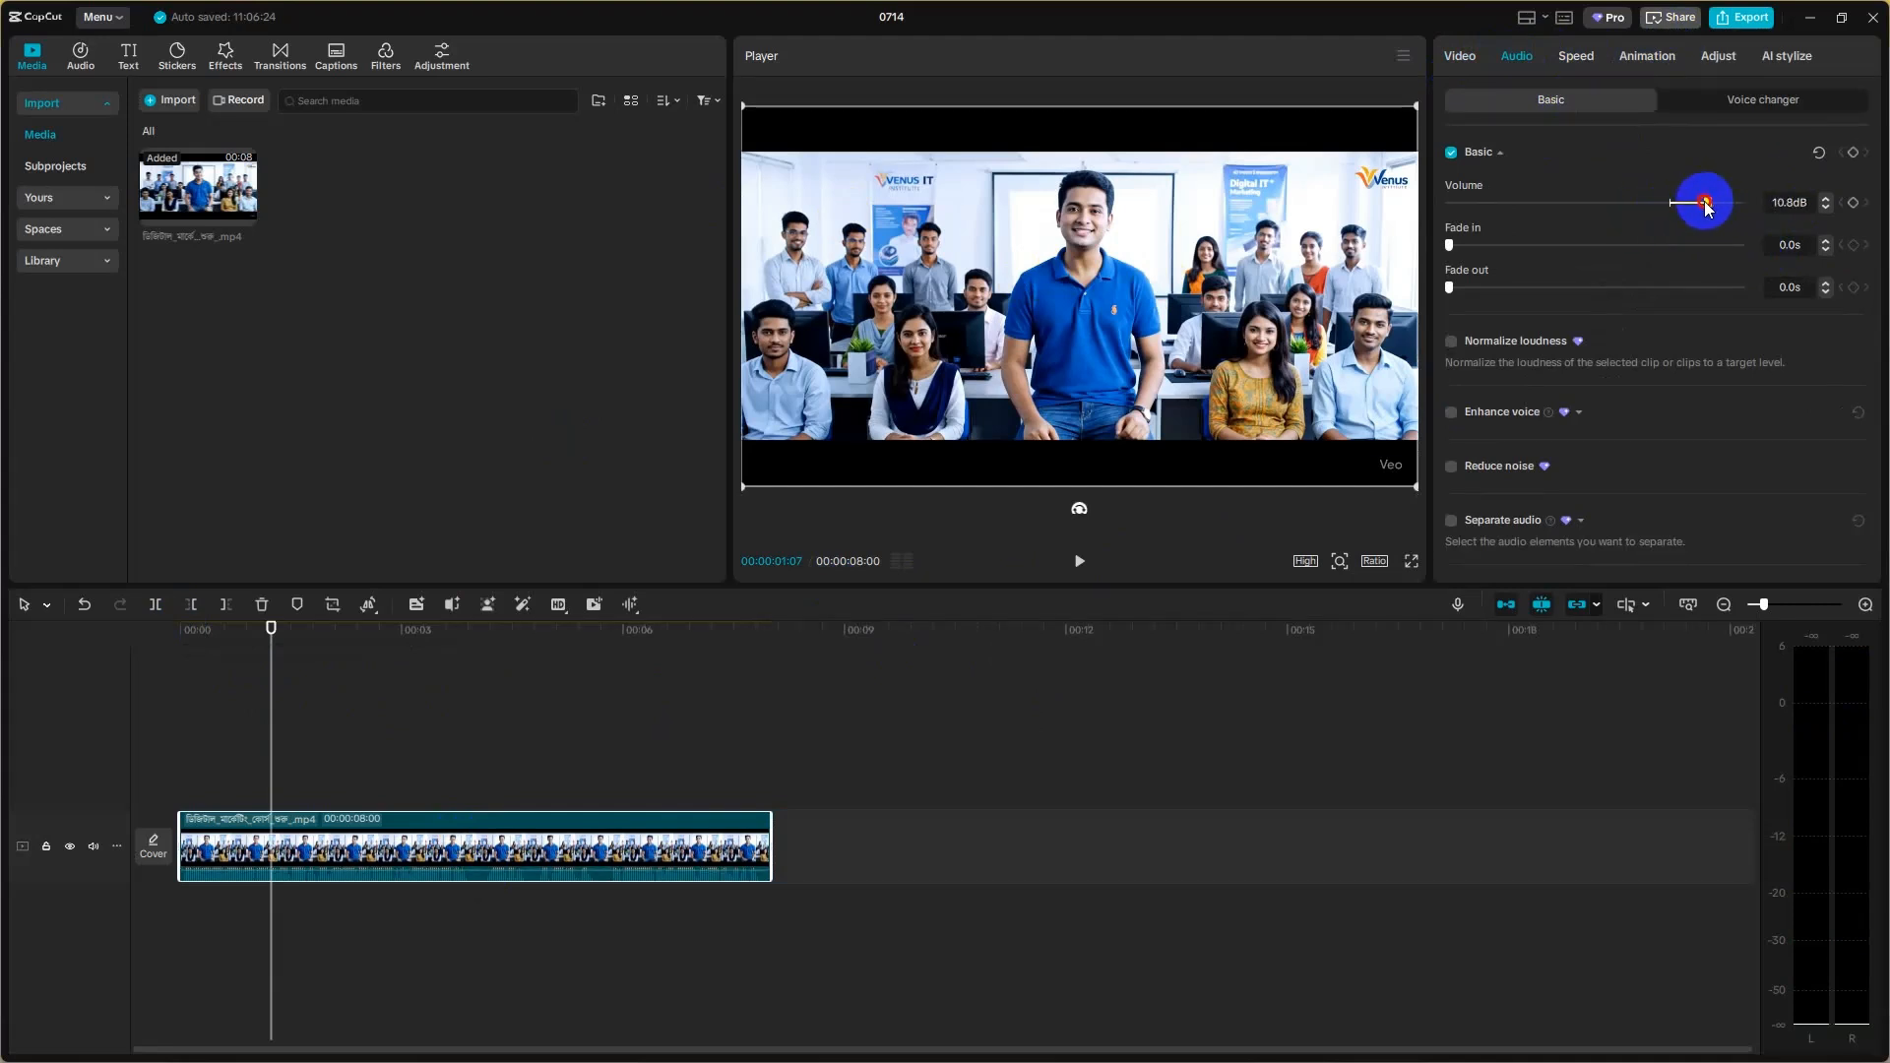
pyautogui.click(1079, 561)
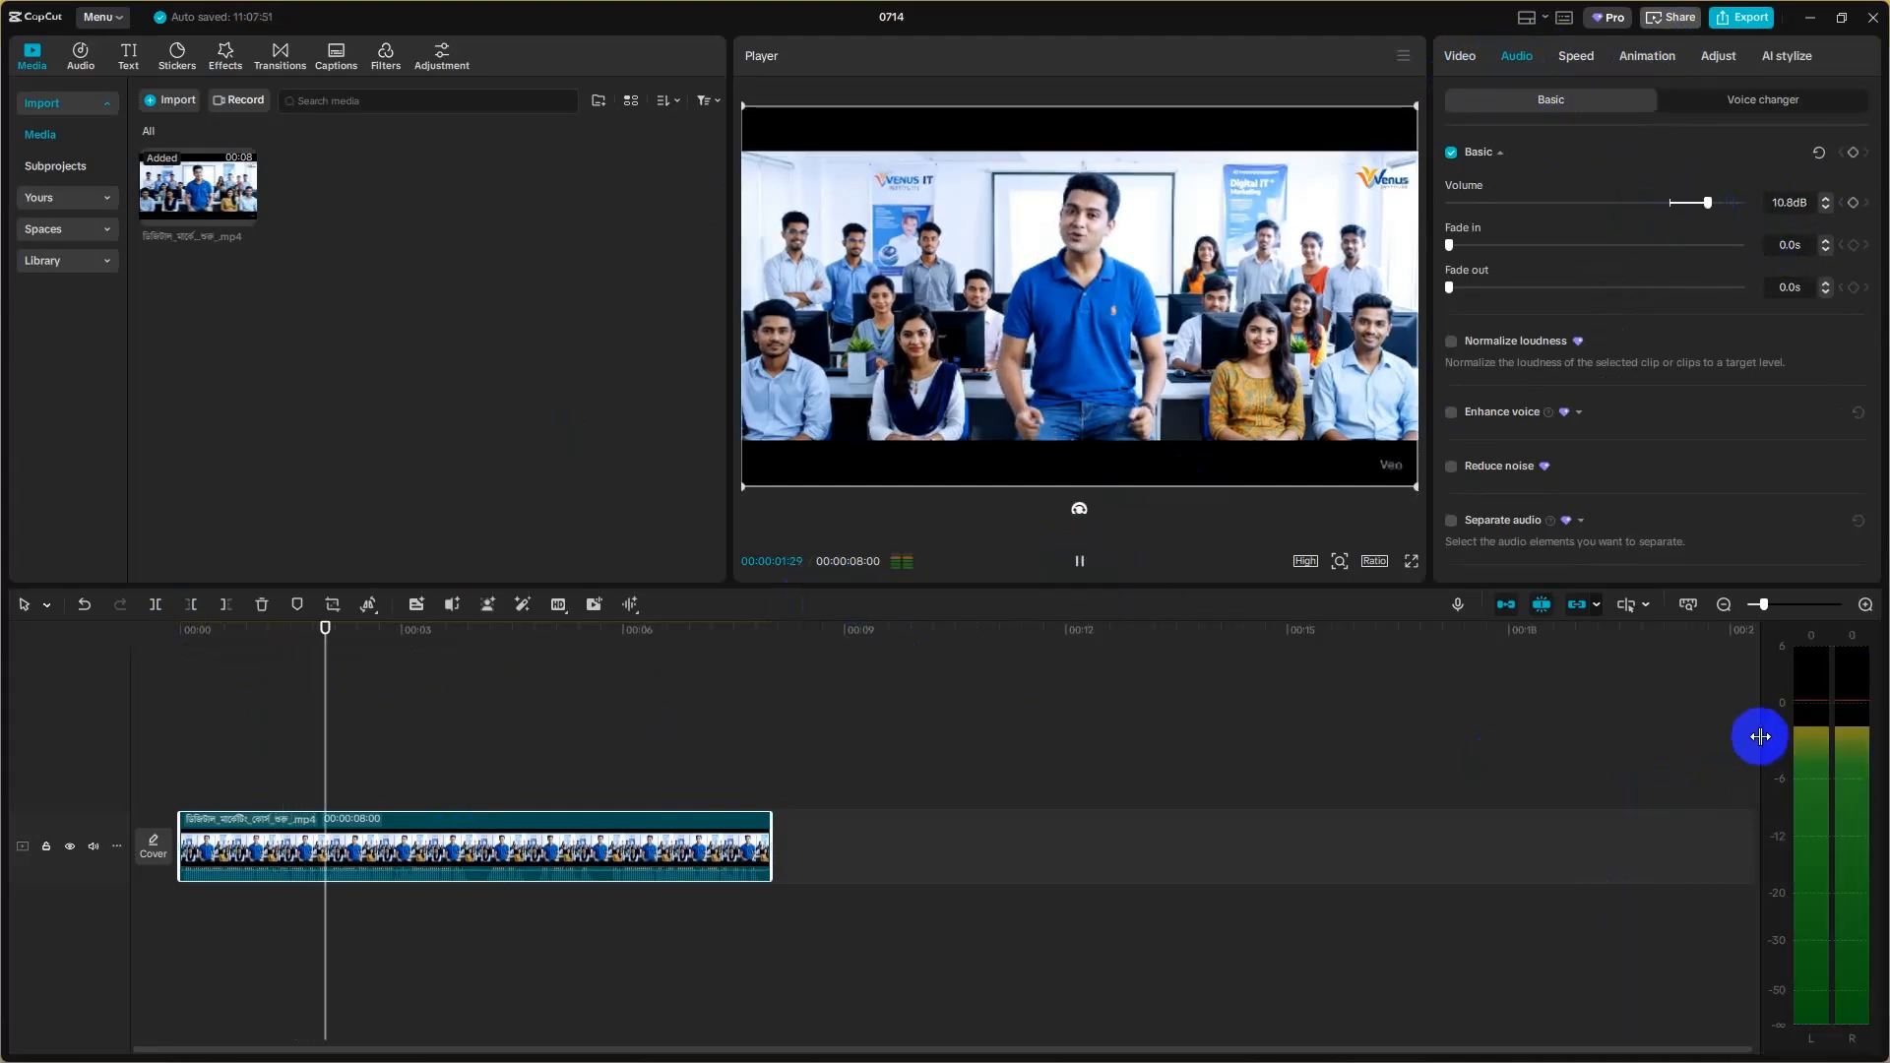
# - Stop playback, hide the large audio level meter beside the timeline and turn on the preview axis
pyautogui.press('space')
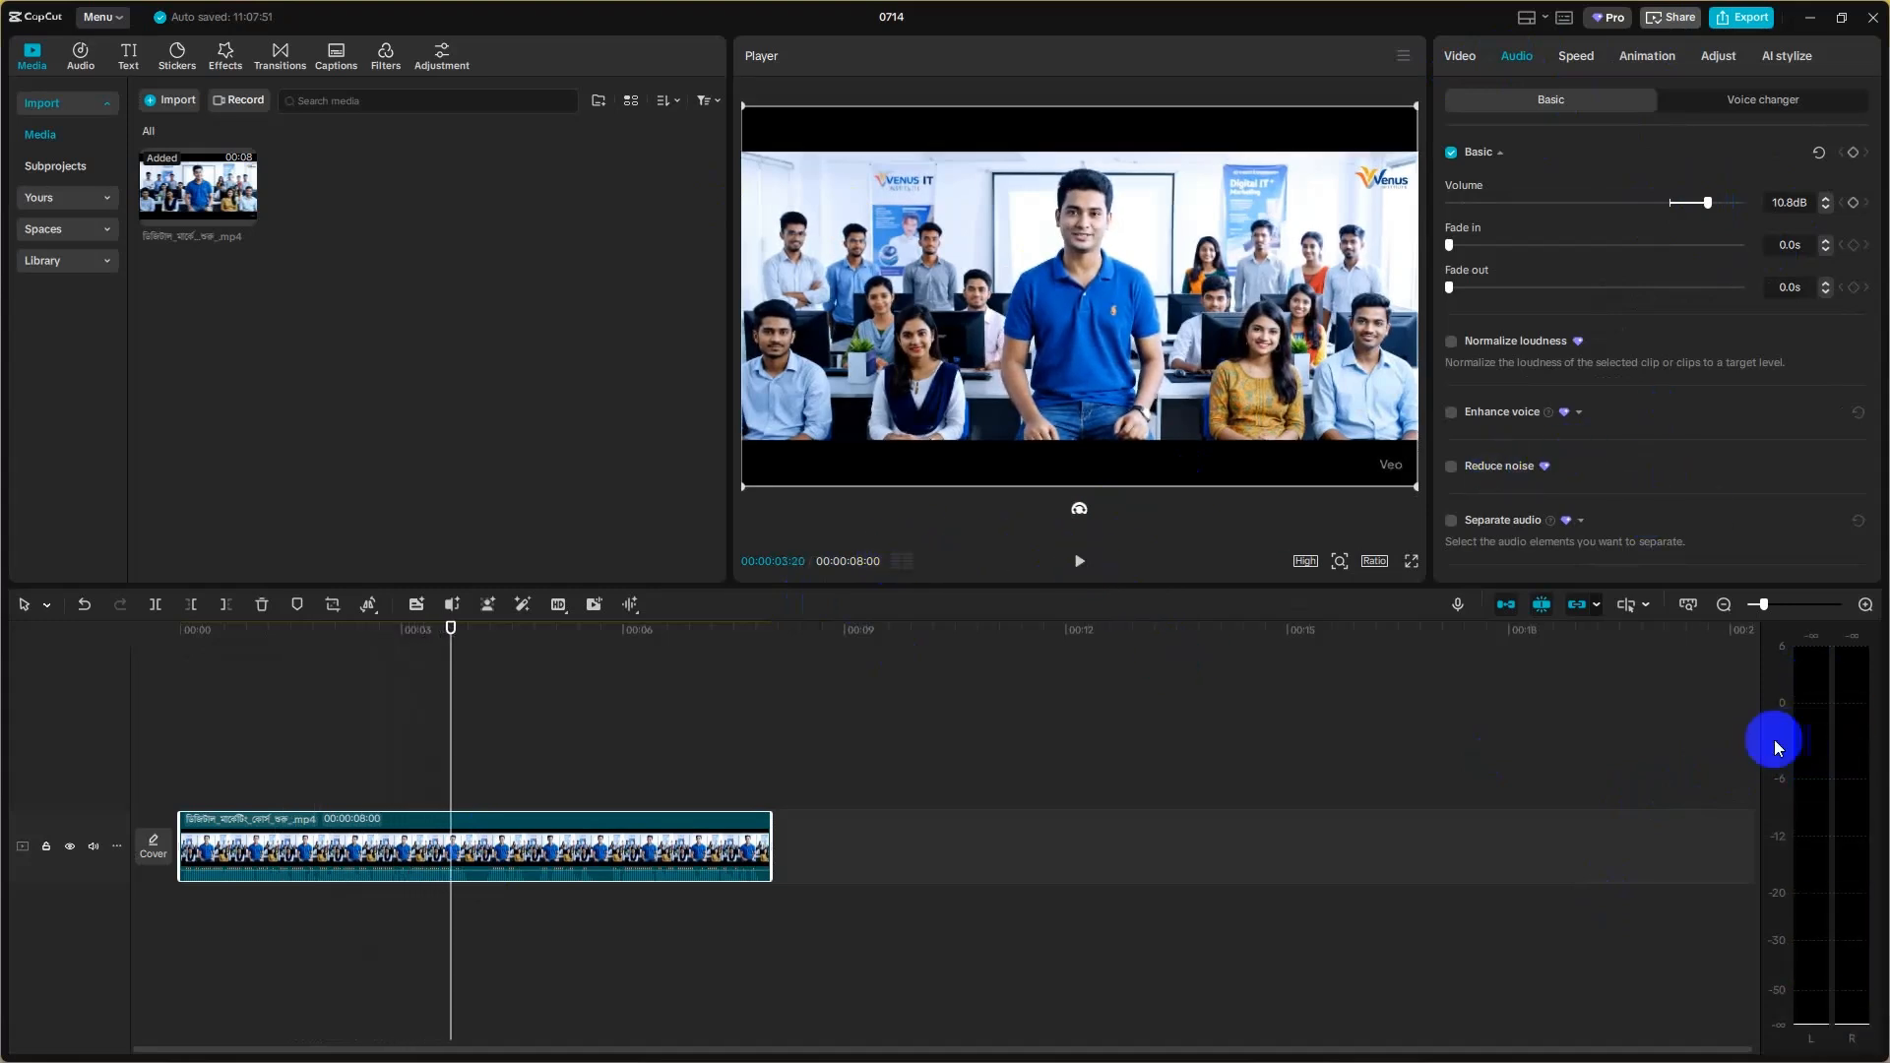
pyautogui.click(904, 563)
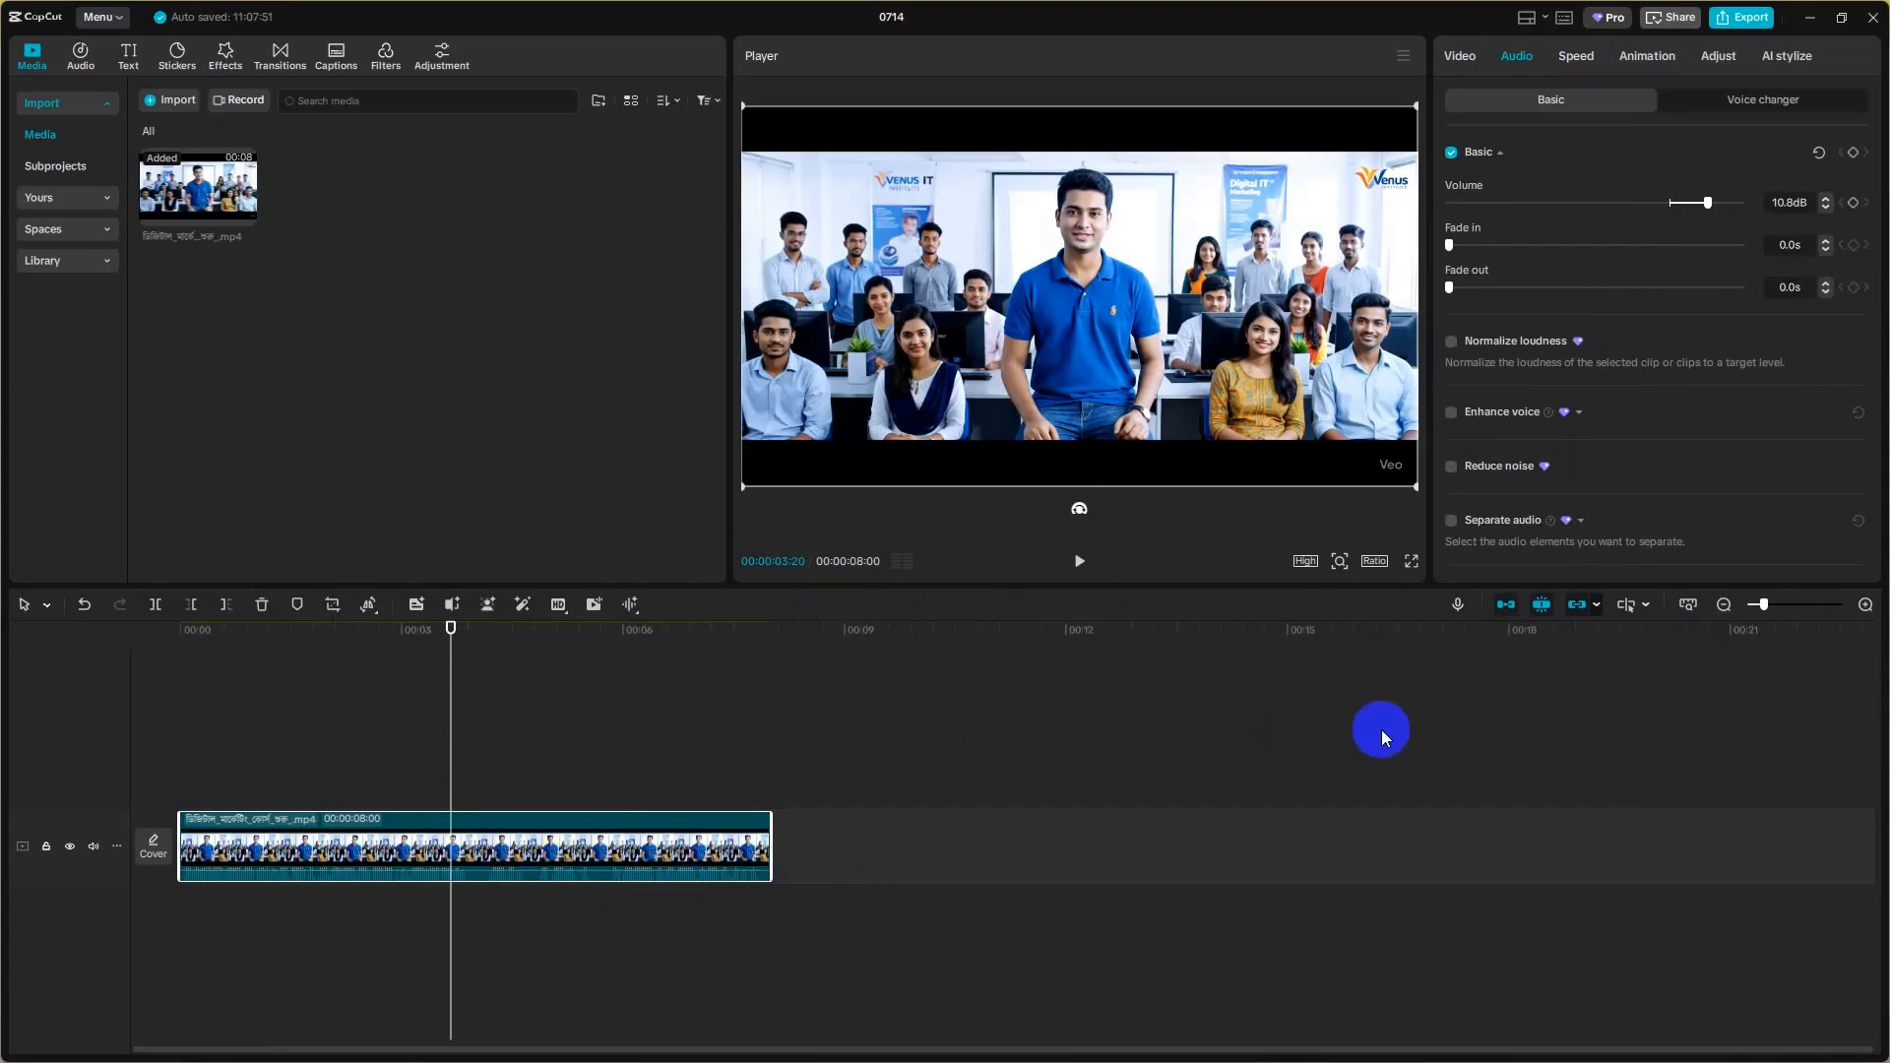
pyautogui.click(1628, 608)
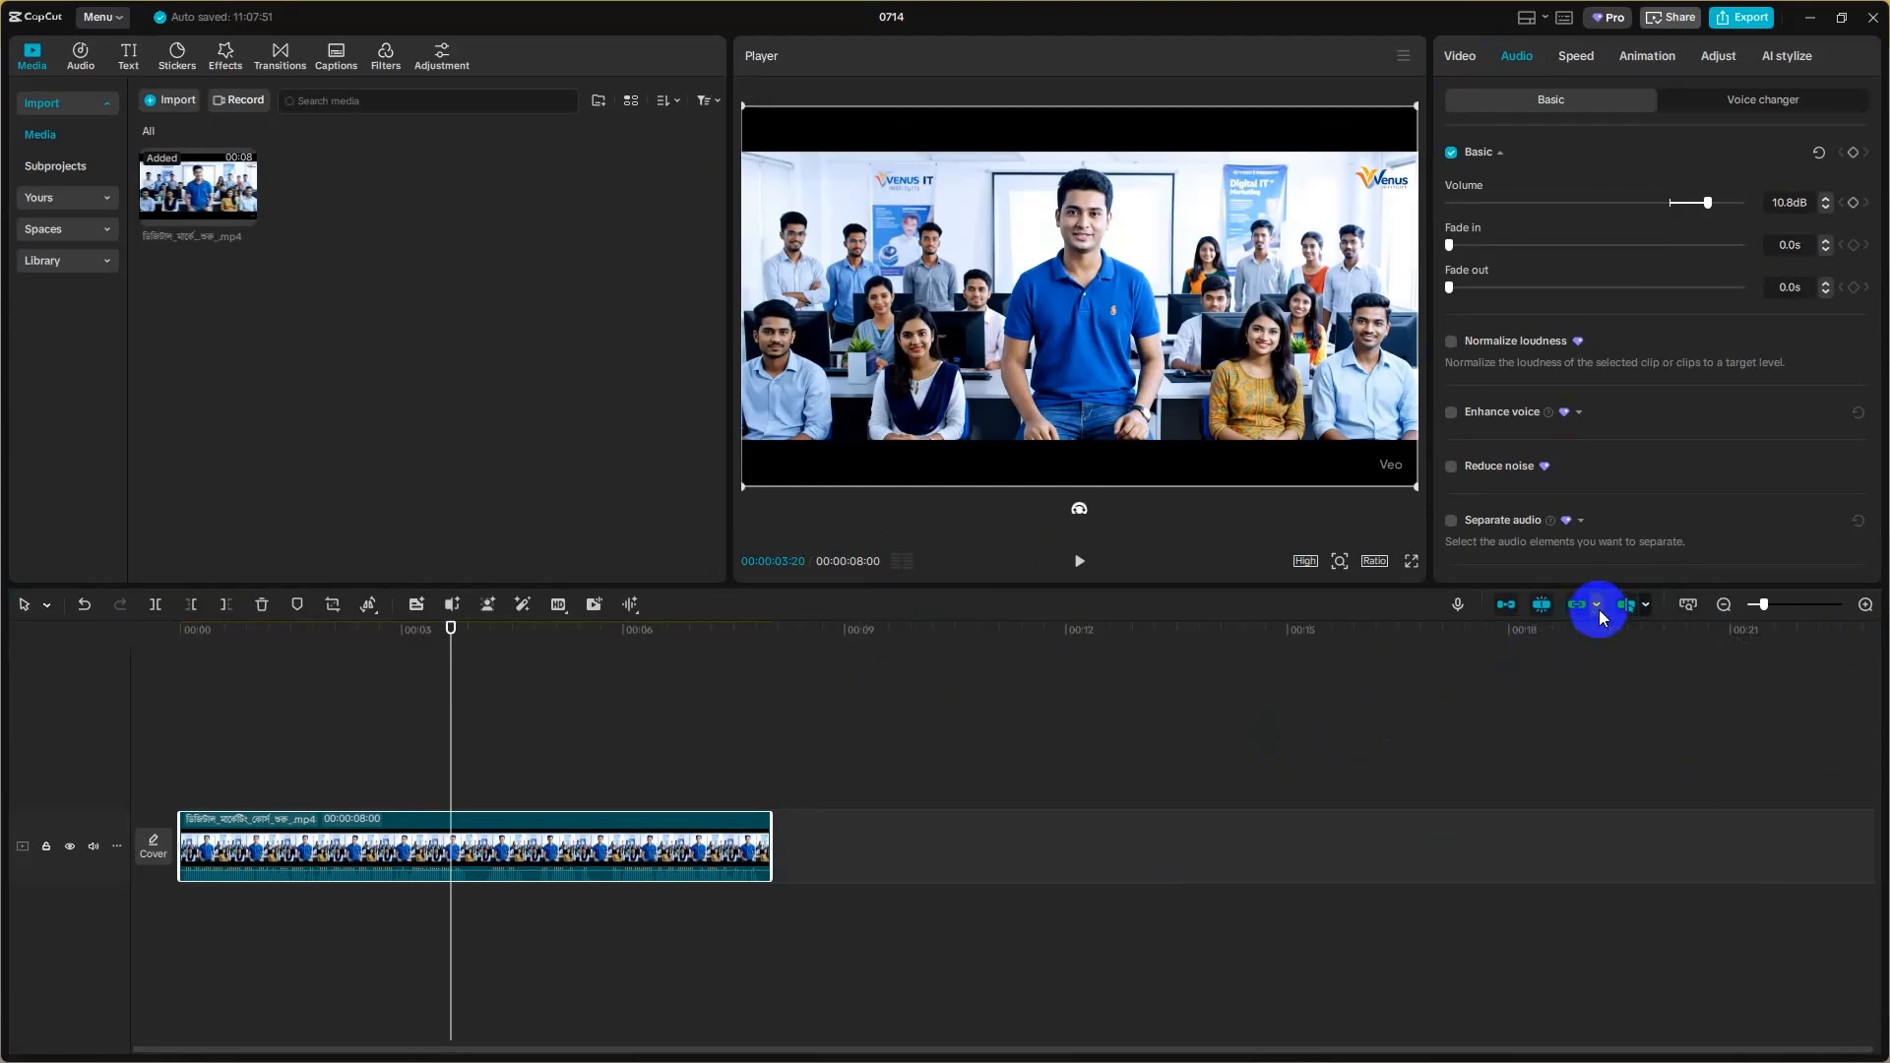
# - Search the audio library for "typewriter sound" and add "Realistic sound effects for typing on keyboards" to the timeline at the playhead
pyautogui.click(81, 57)
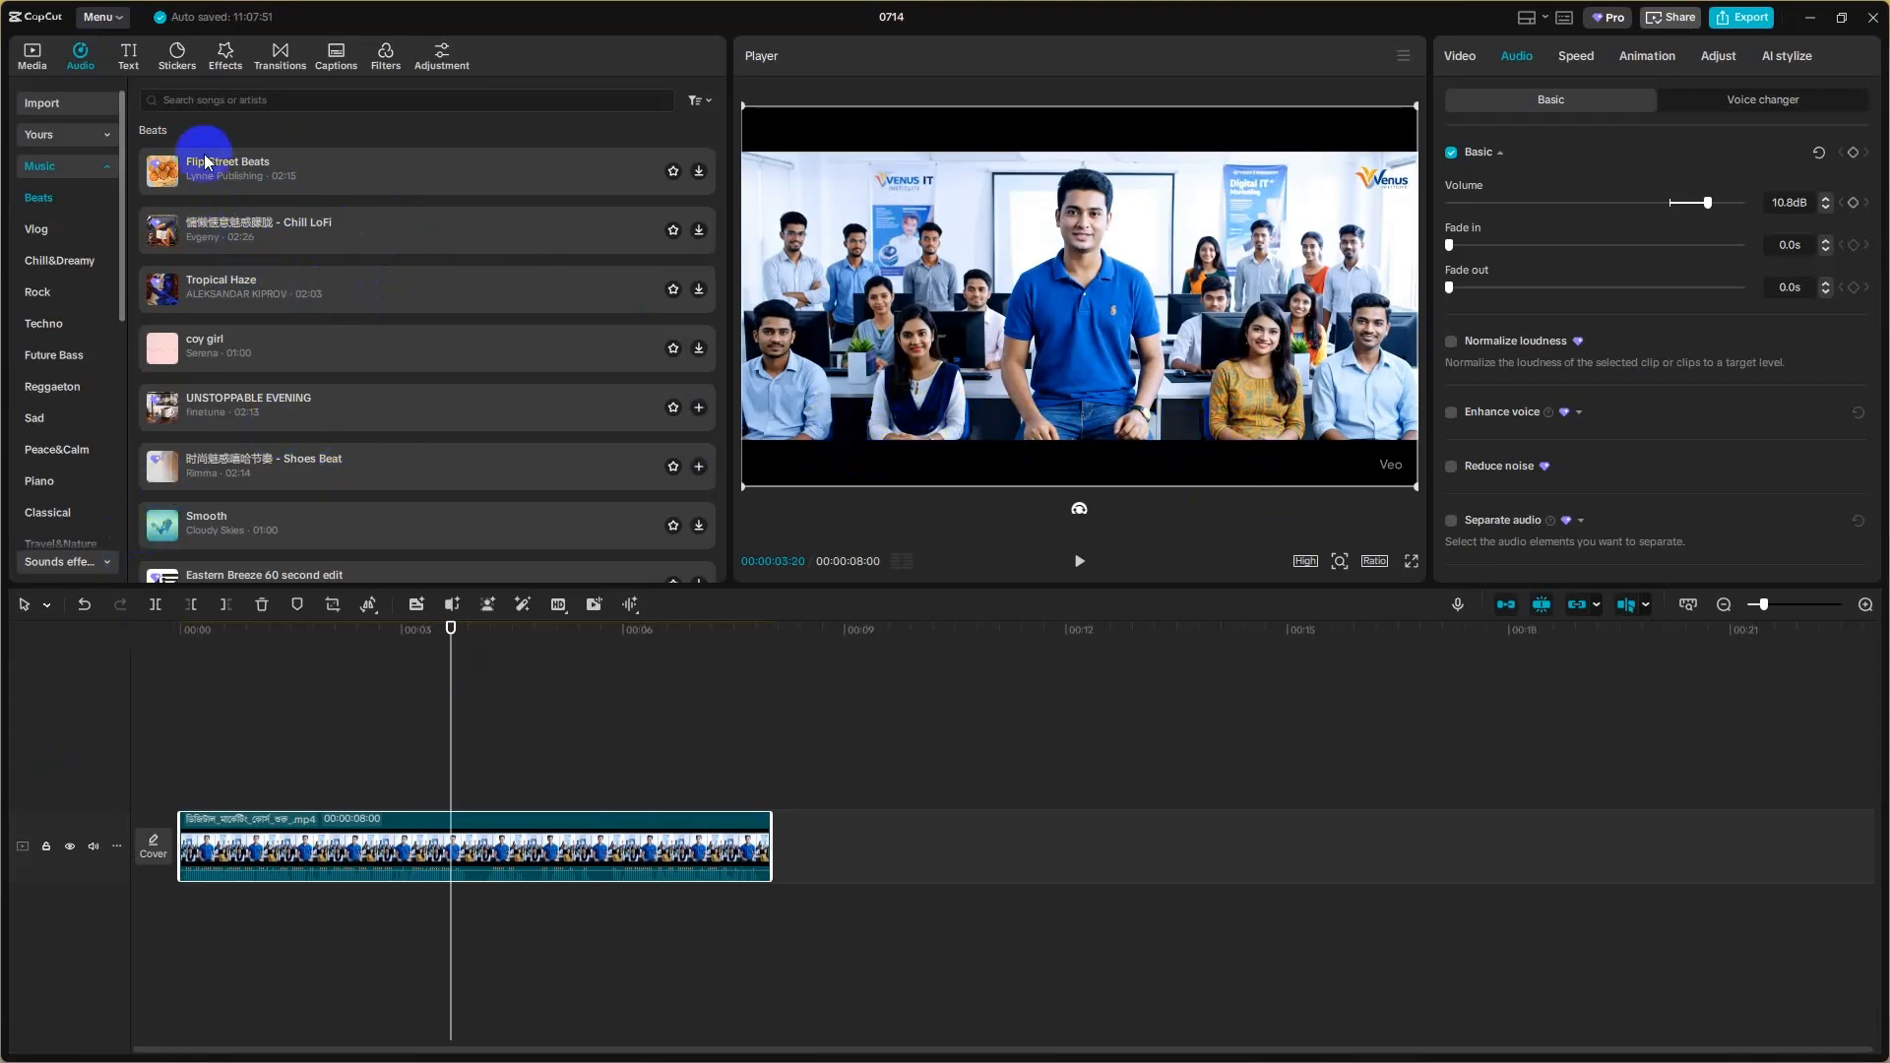
pyautogui.click(187, 102)
pyautogui.write('cl')
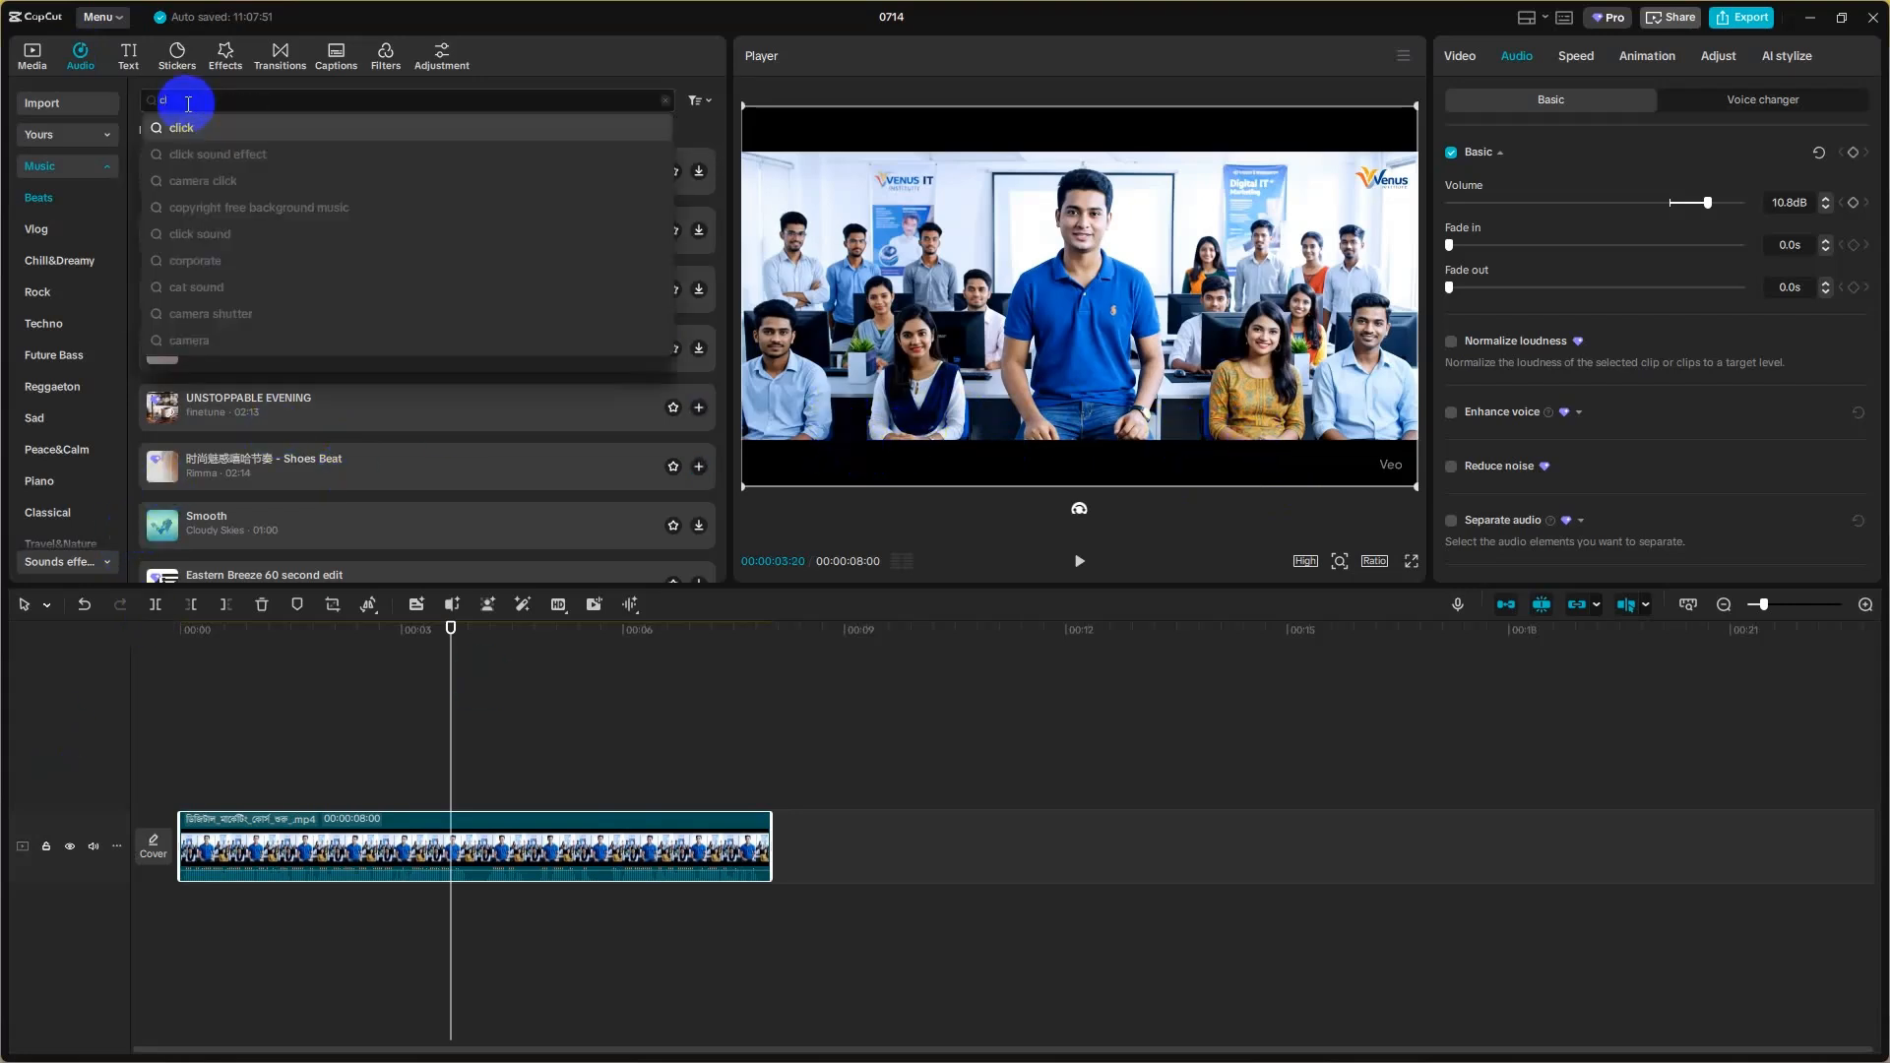
pyautogui.write('i')
pyautogui.press('BackSpace')
pyautogui.press('BackSpace')
pyautogui.press('BackSpace')
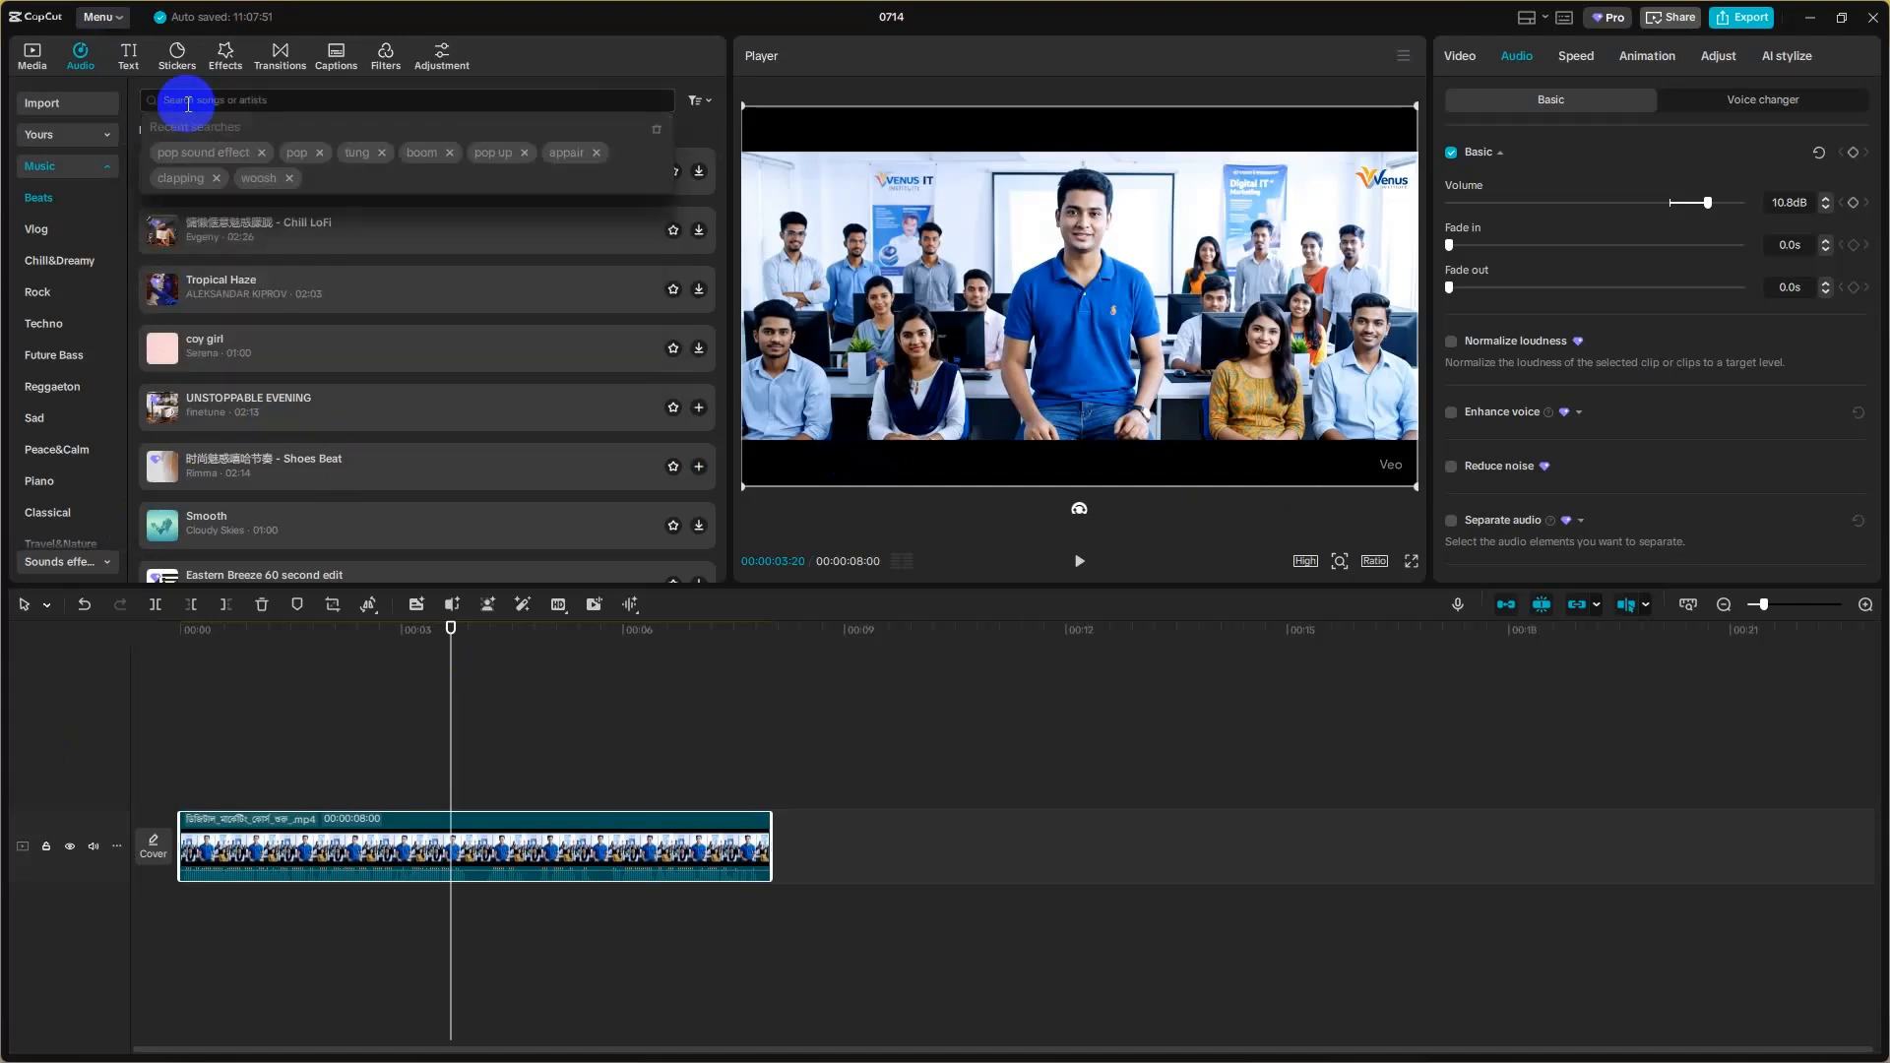
pyautogui.write('type')
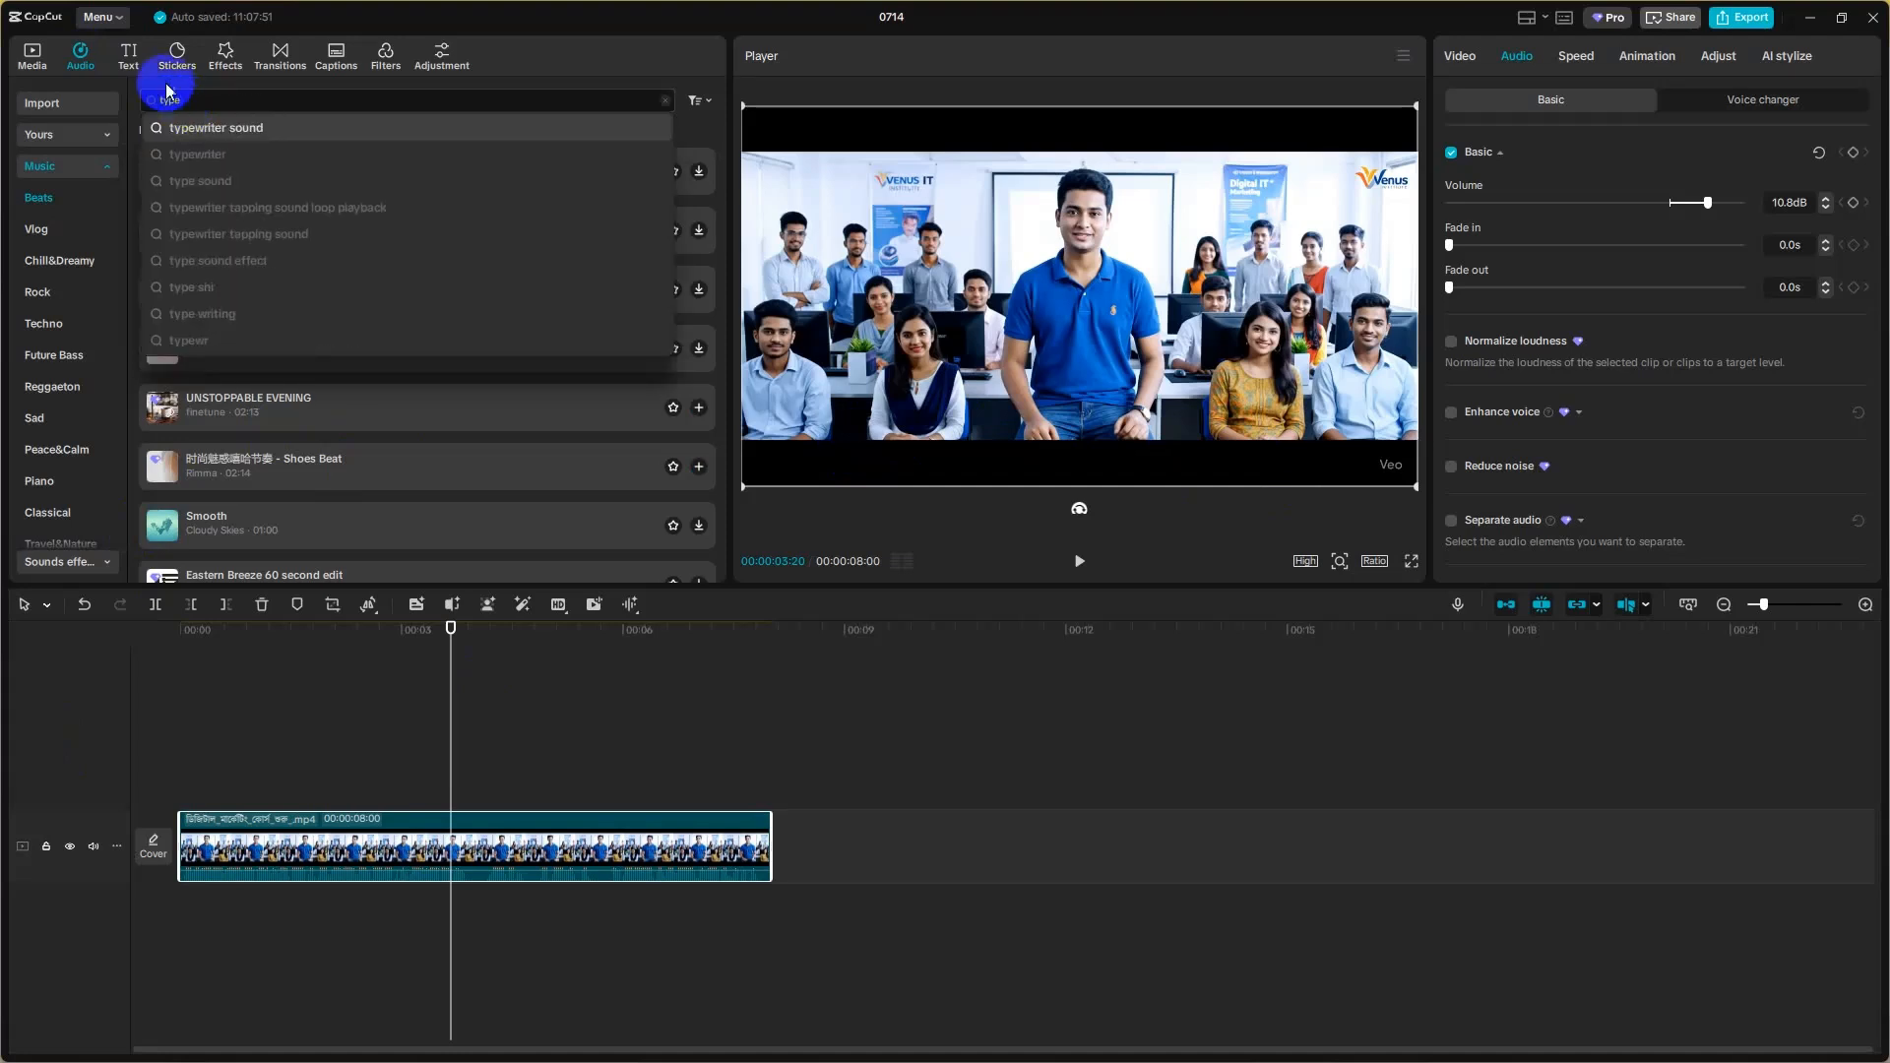
pyautogui.click(239, 128)
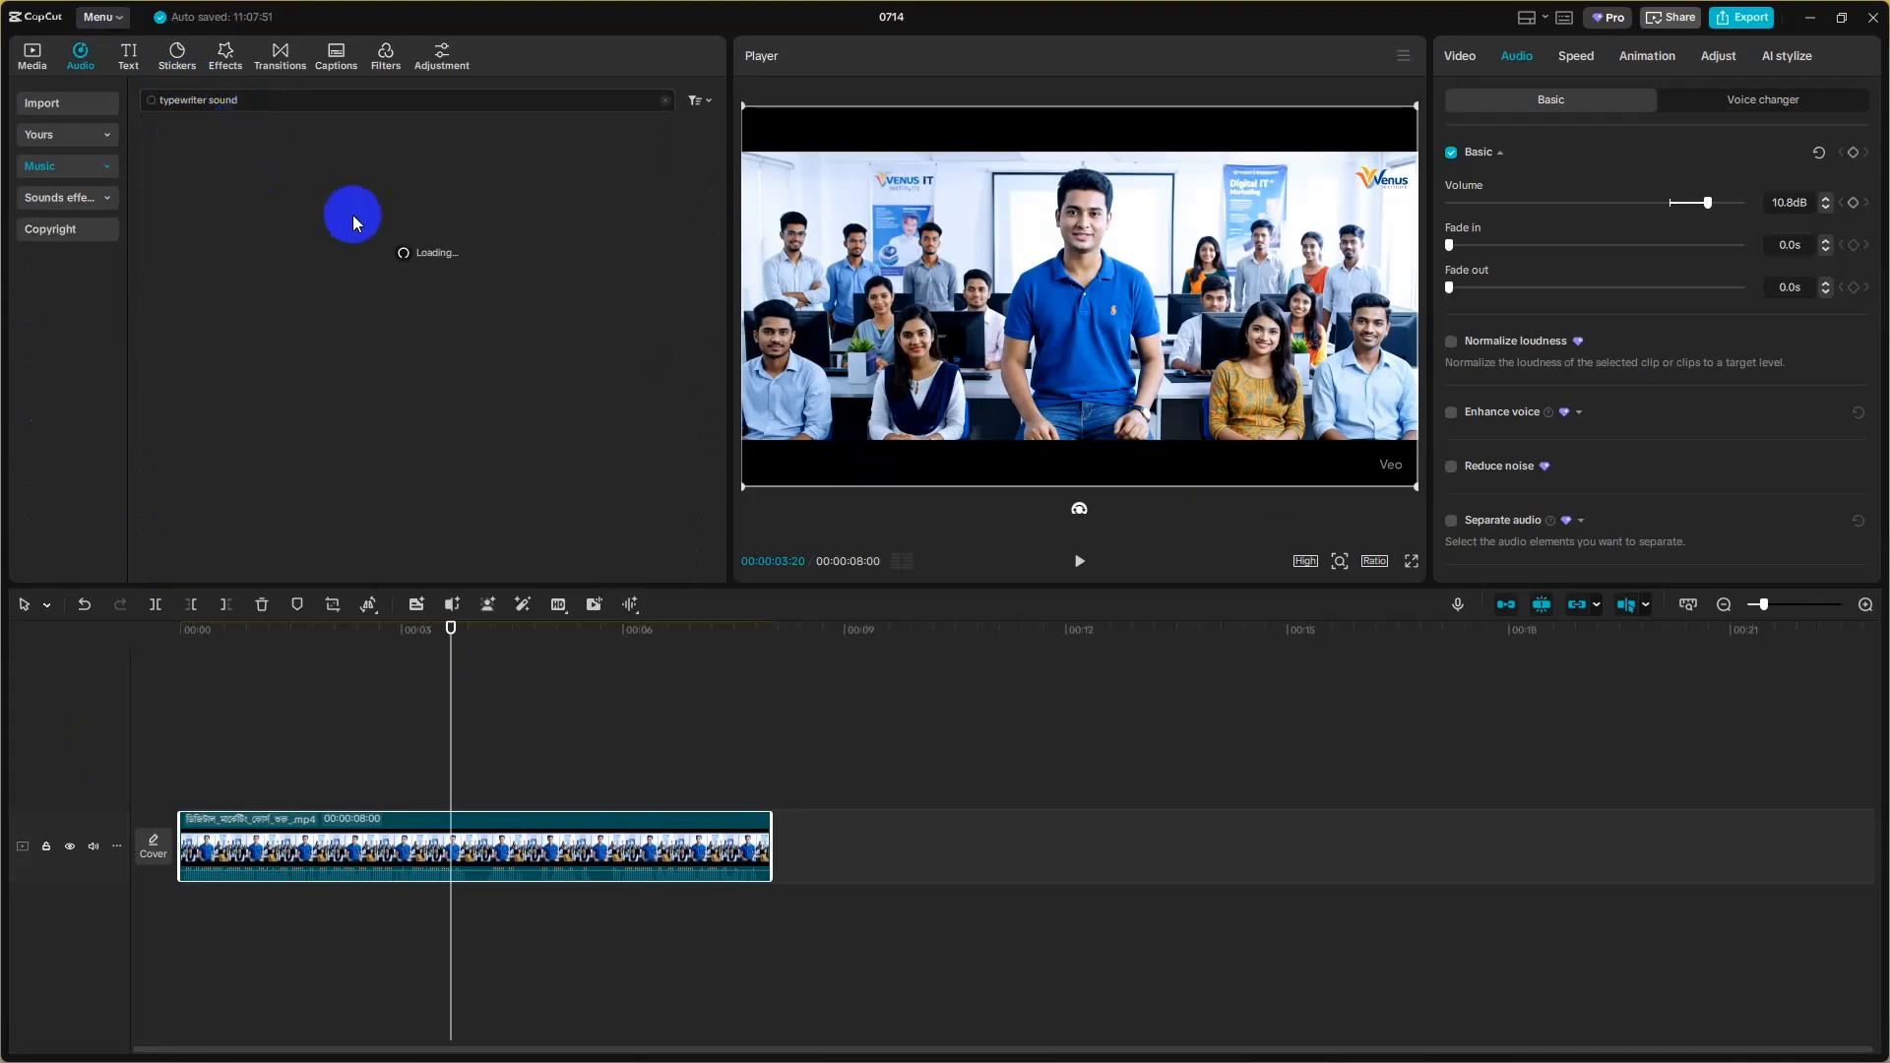
pyautogui.click(703, 140)
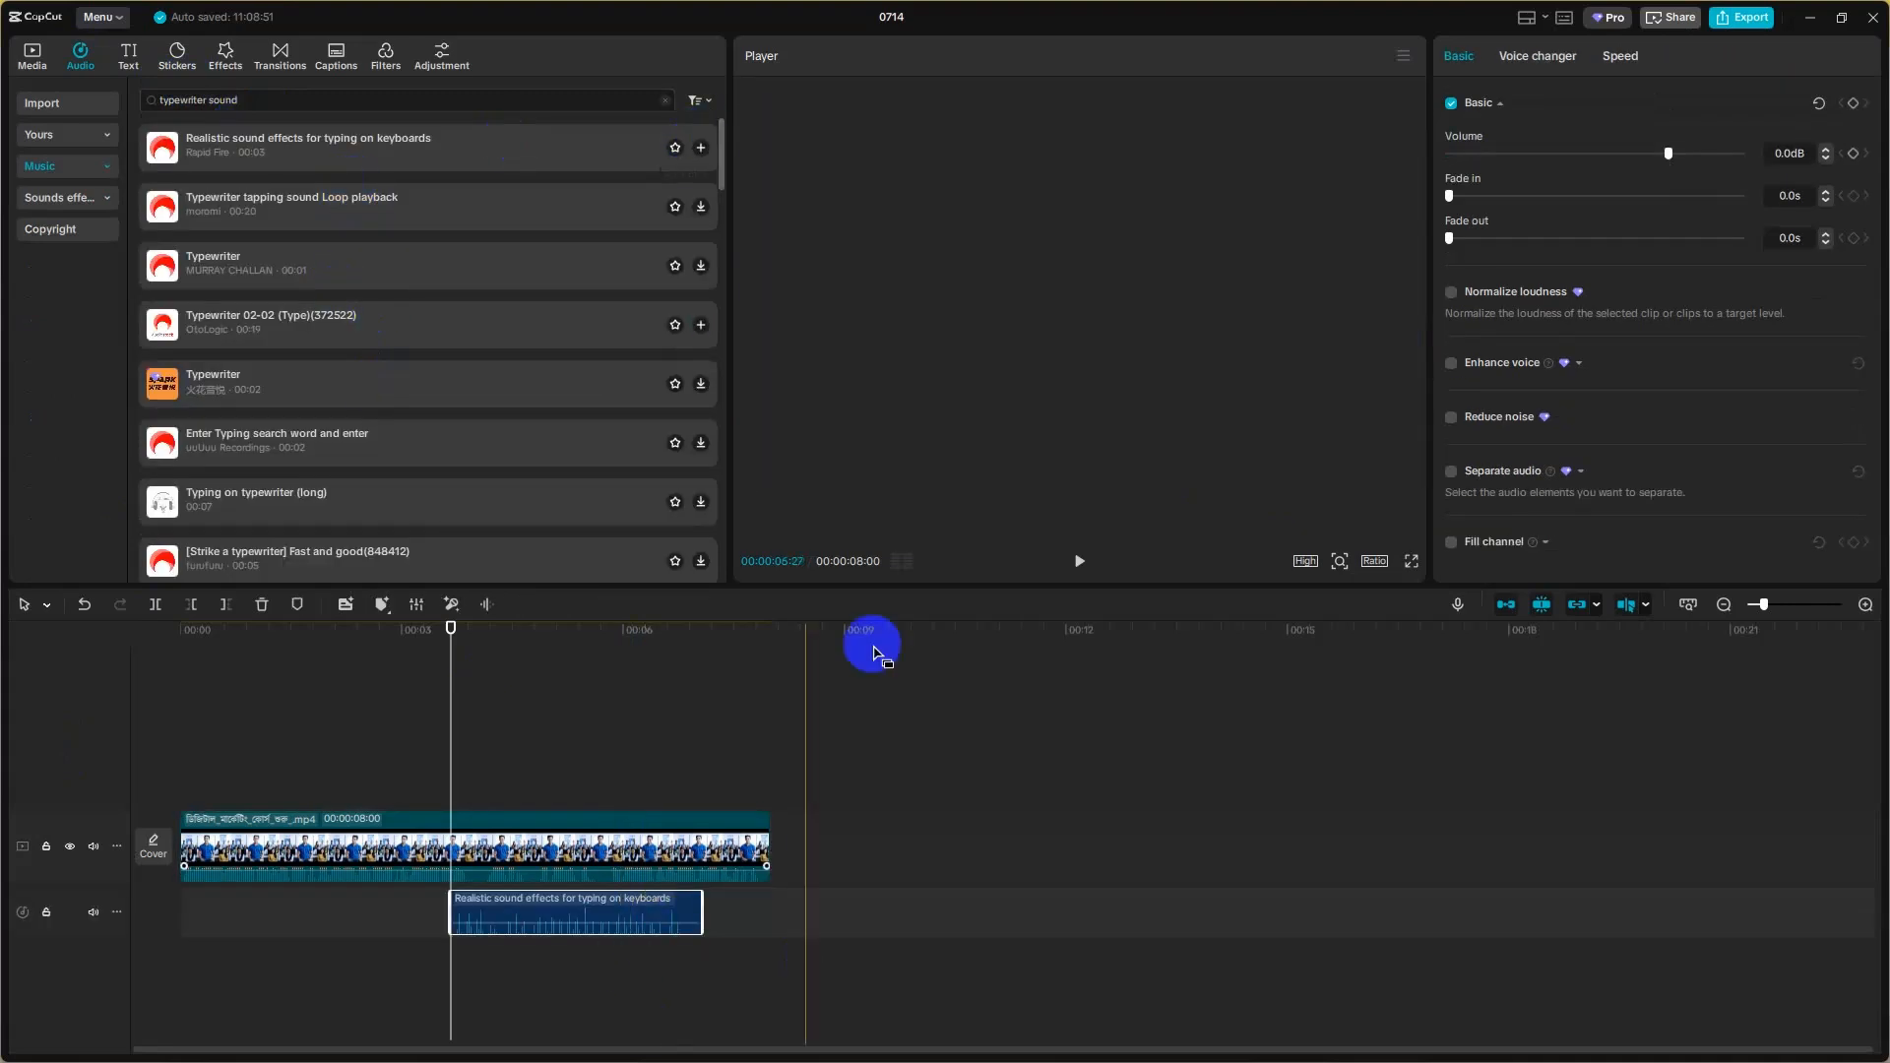
# - Mute the main video track and play the section with the keyboard typing sound on its own
pyautogui.click(1080, 561)
pyautogui.click(1080, 561)
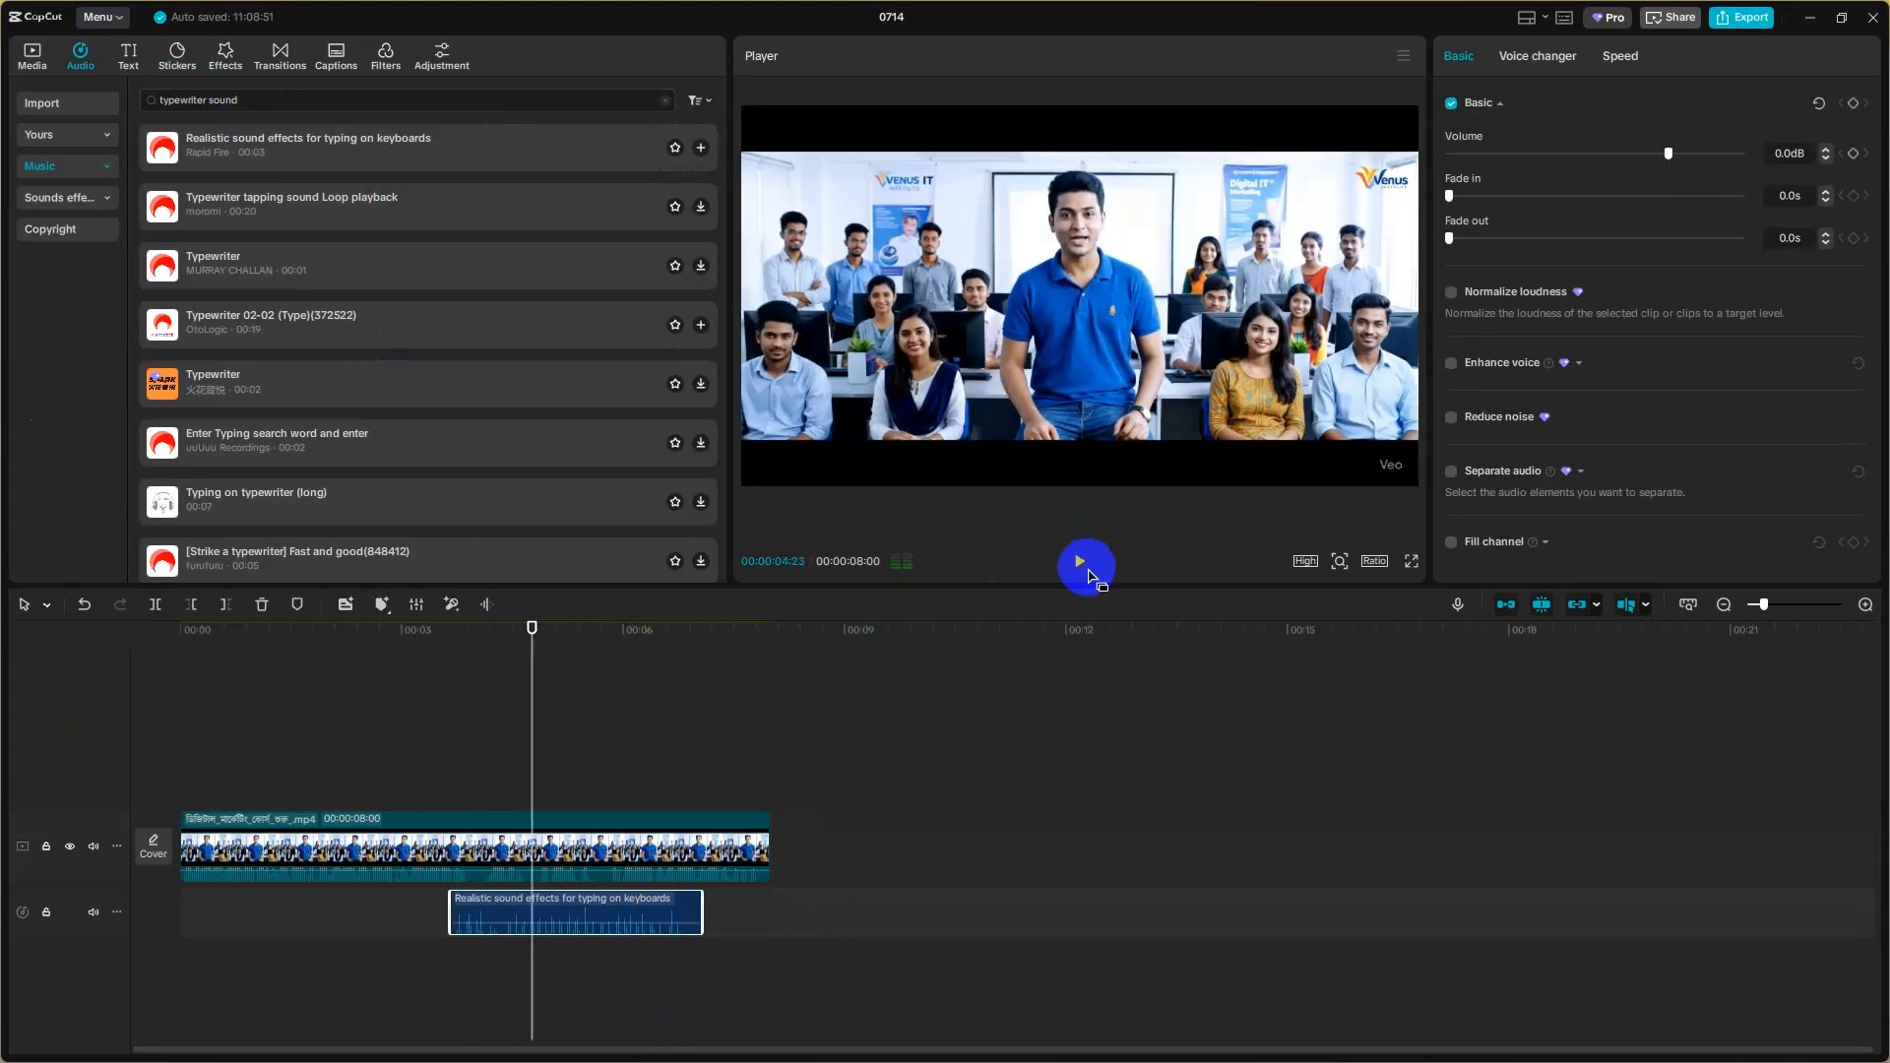
pyautogui.click(92, 846)
pyautogui.moveTo(529, 777); pyautogui.dragTo(432, 770)
pyautogui.click(1080, 563)
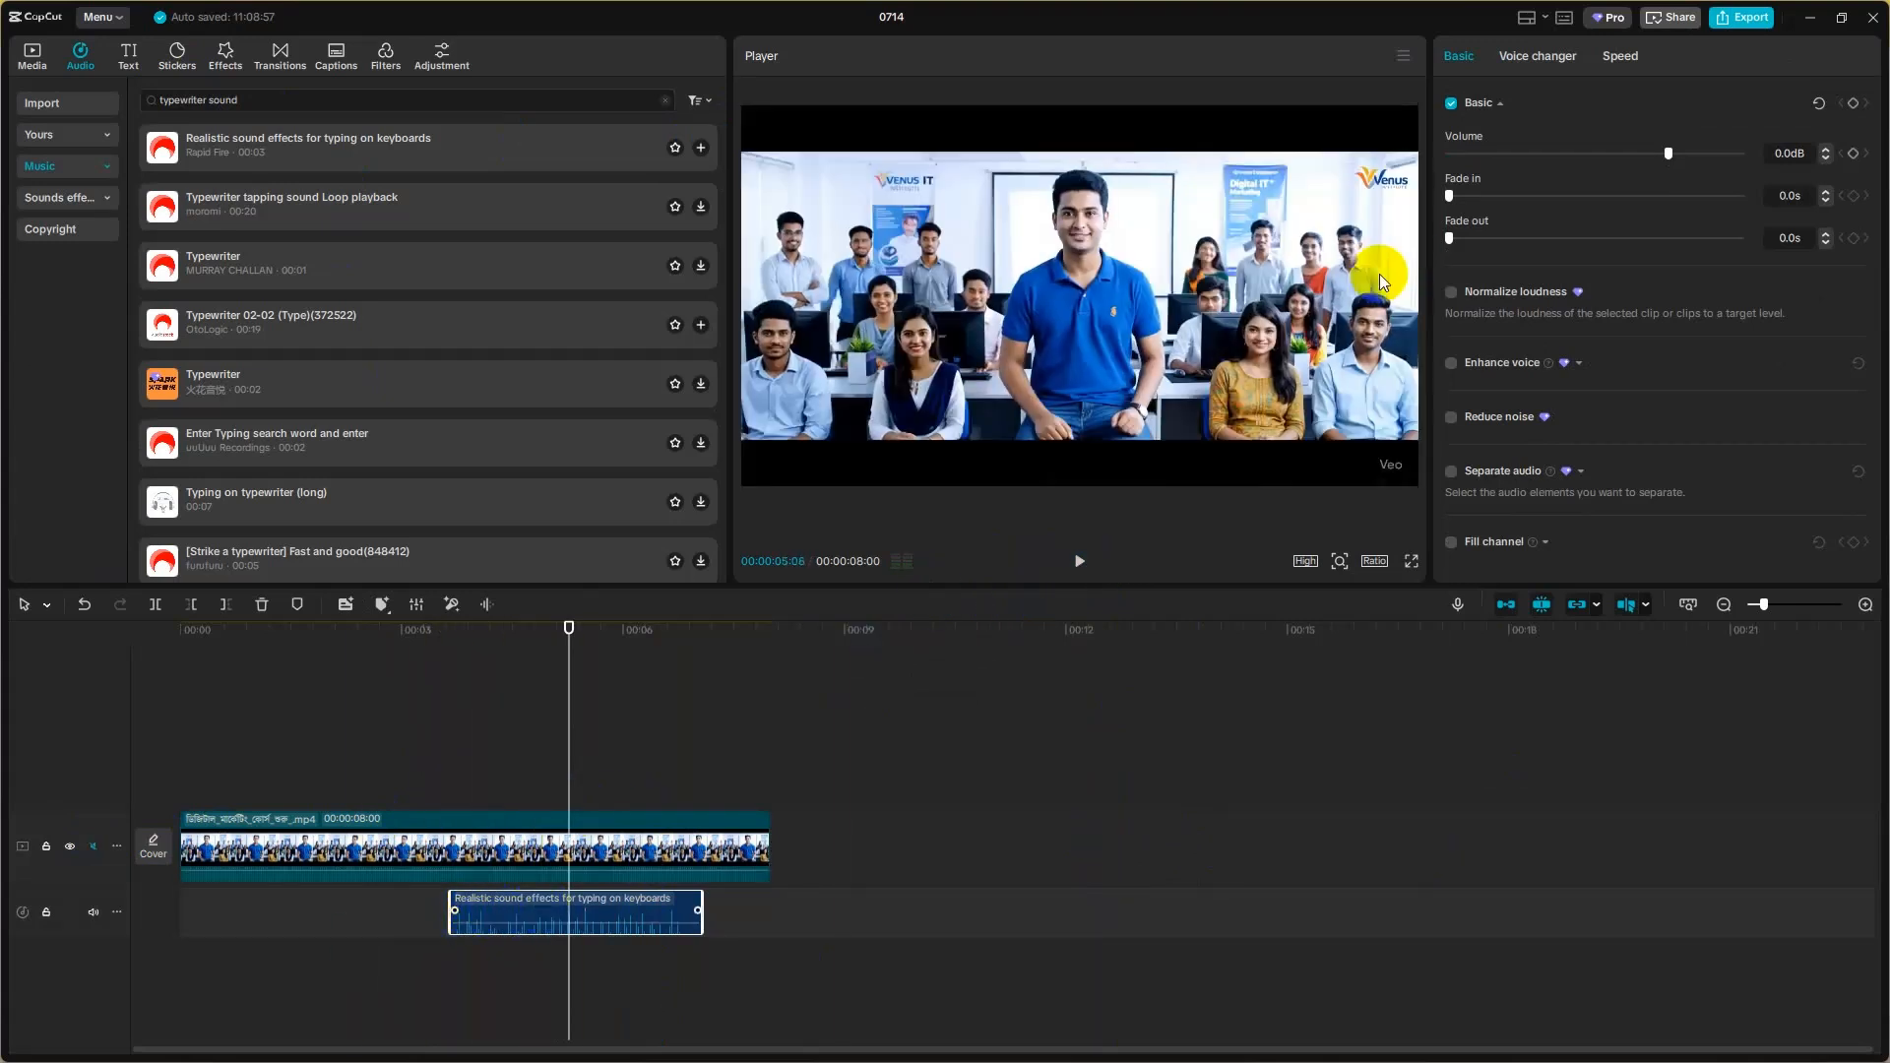
# - Raise the keyboard typing sound's volume to 20.0 dB and play it from the clip's start
pyautogui.moveTo(1671, 155); pyautogui.dragTo(1762, 150)
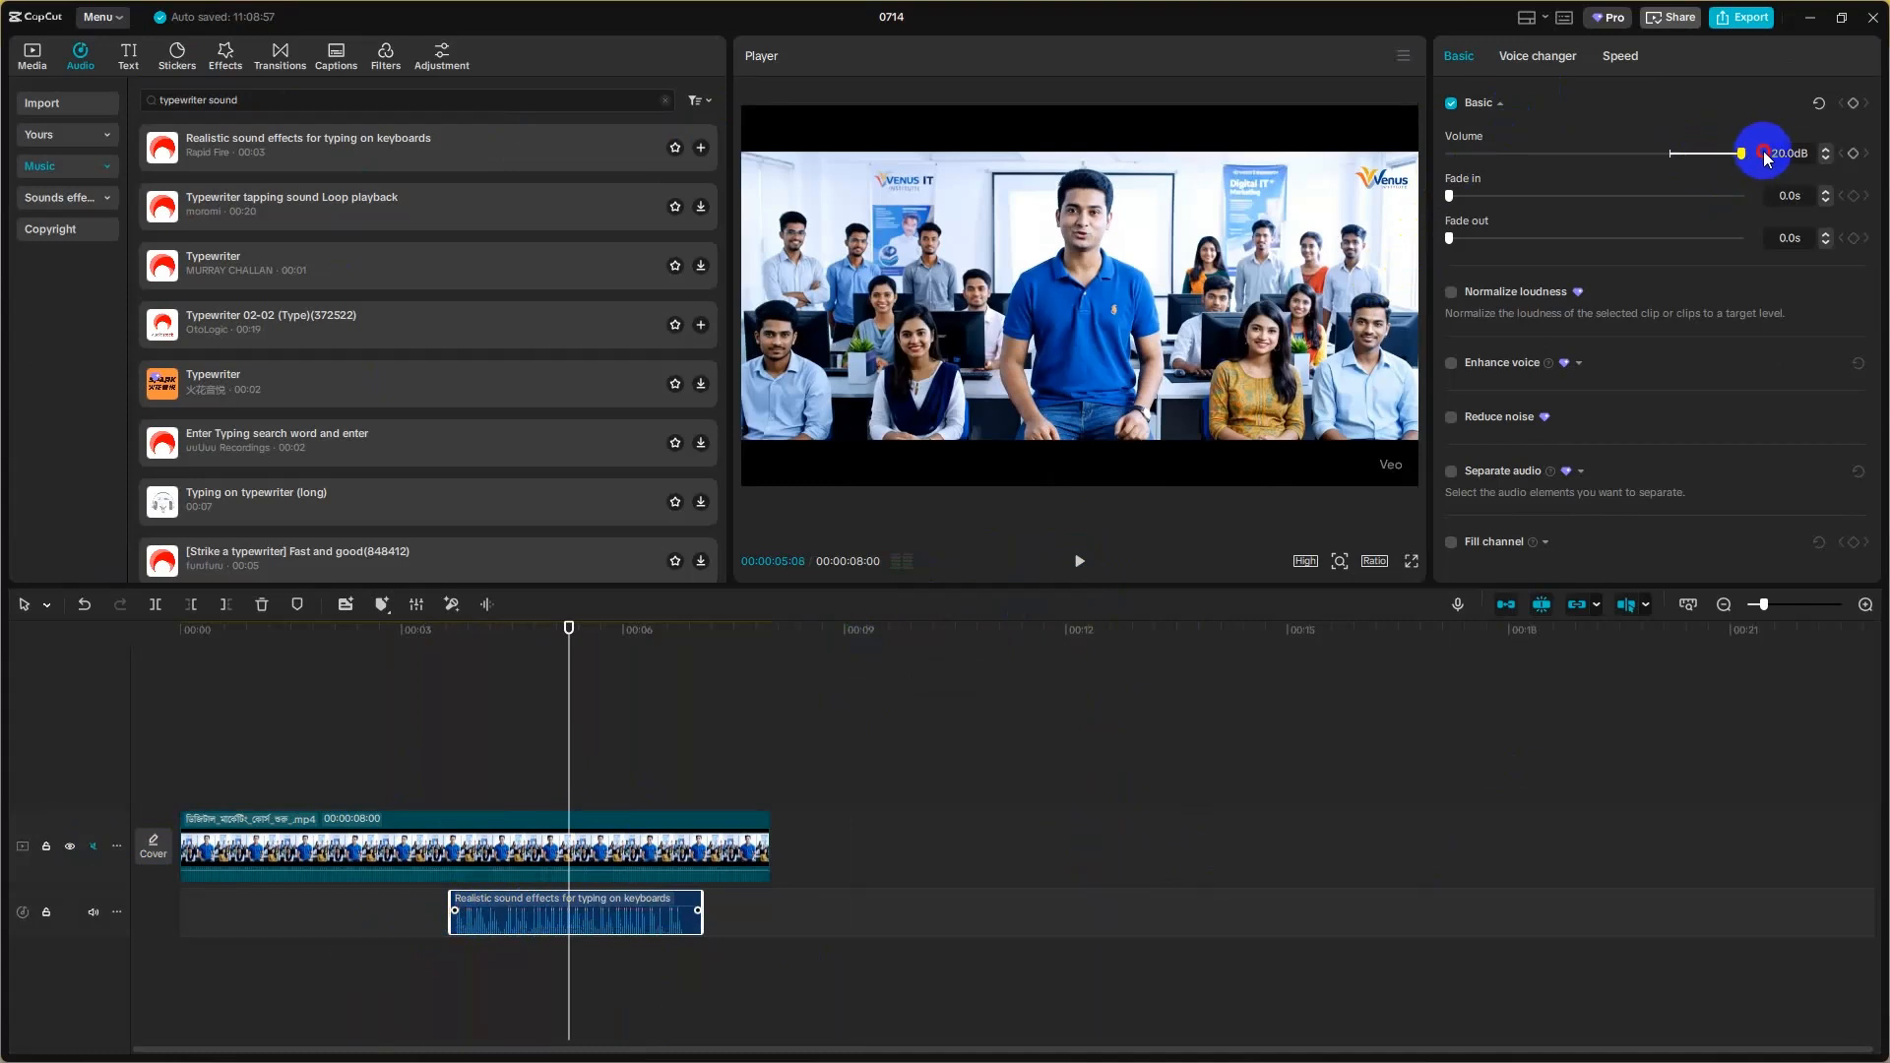
pyautogui.click(470, 695)
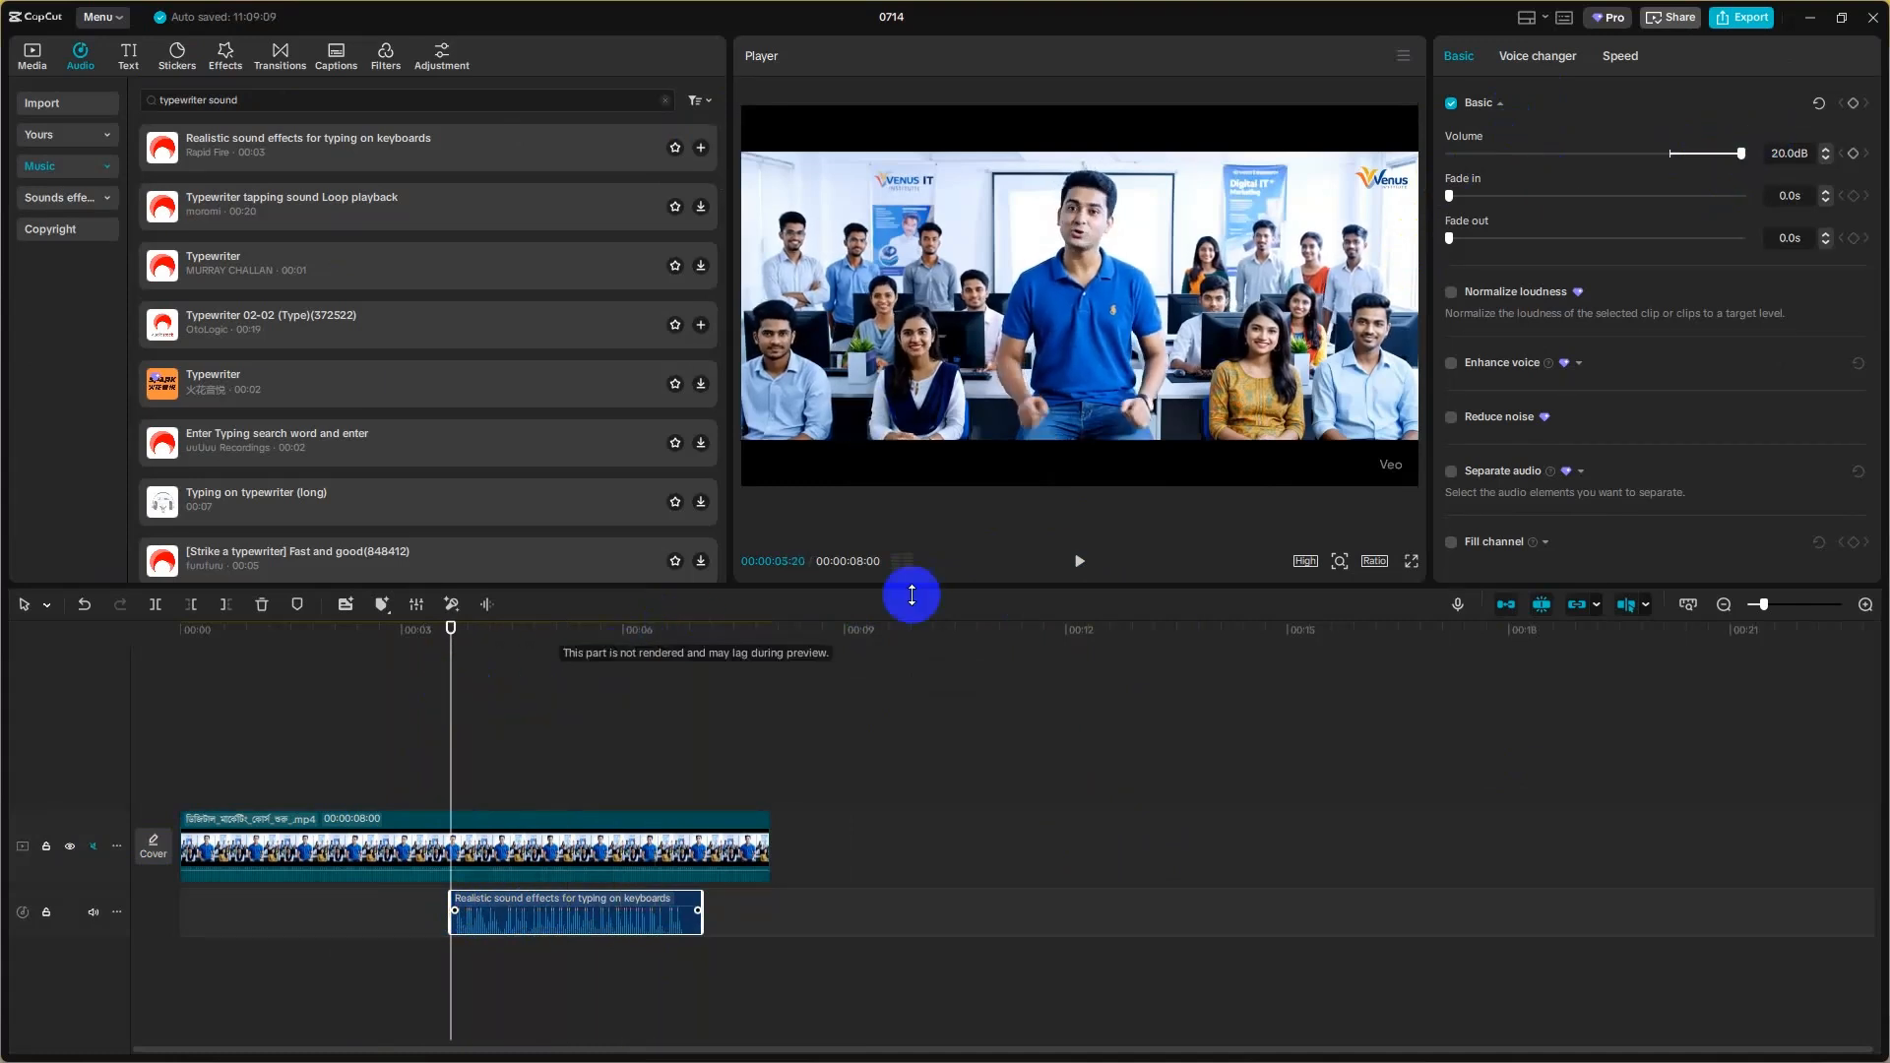
pyautogui.click(1080, 561)
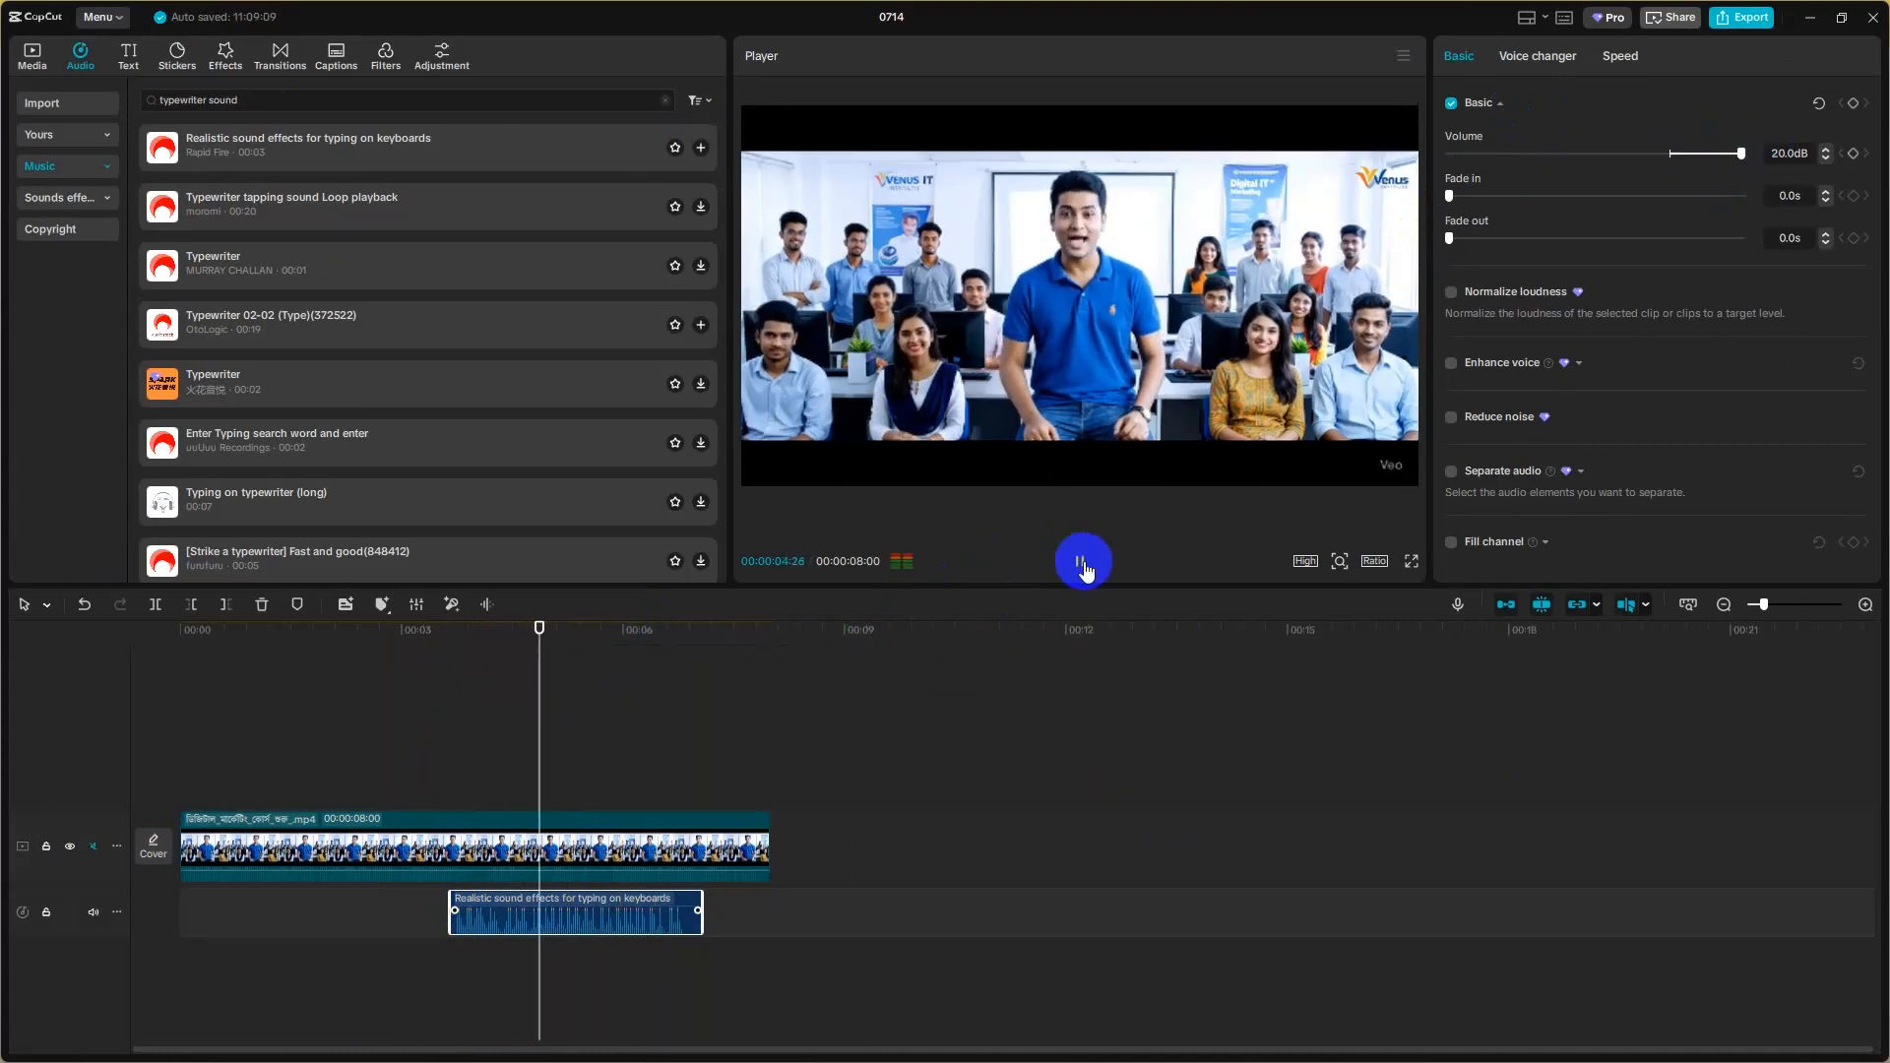
pyautogui.click(1081, 562)
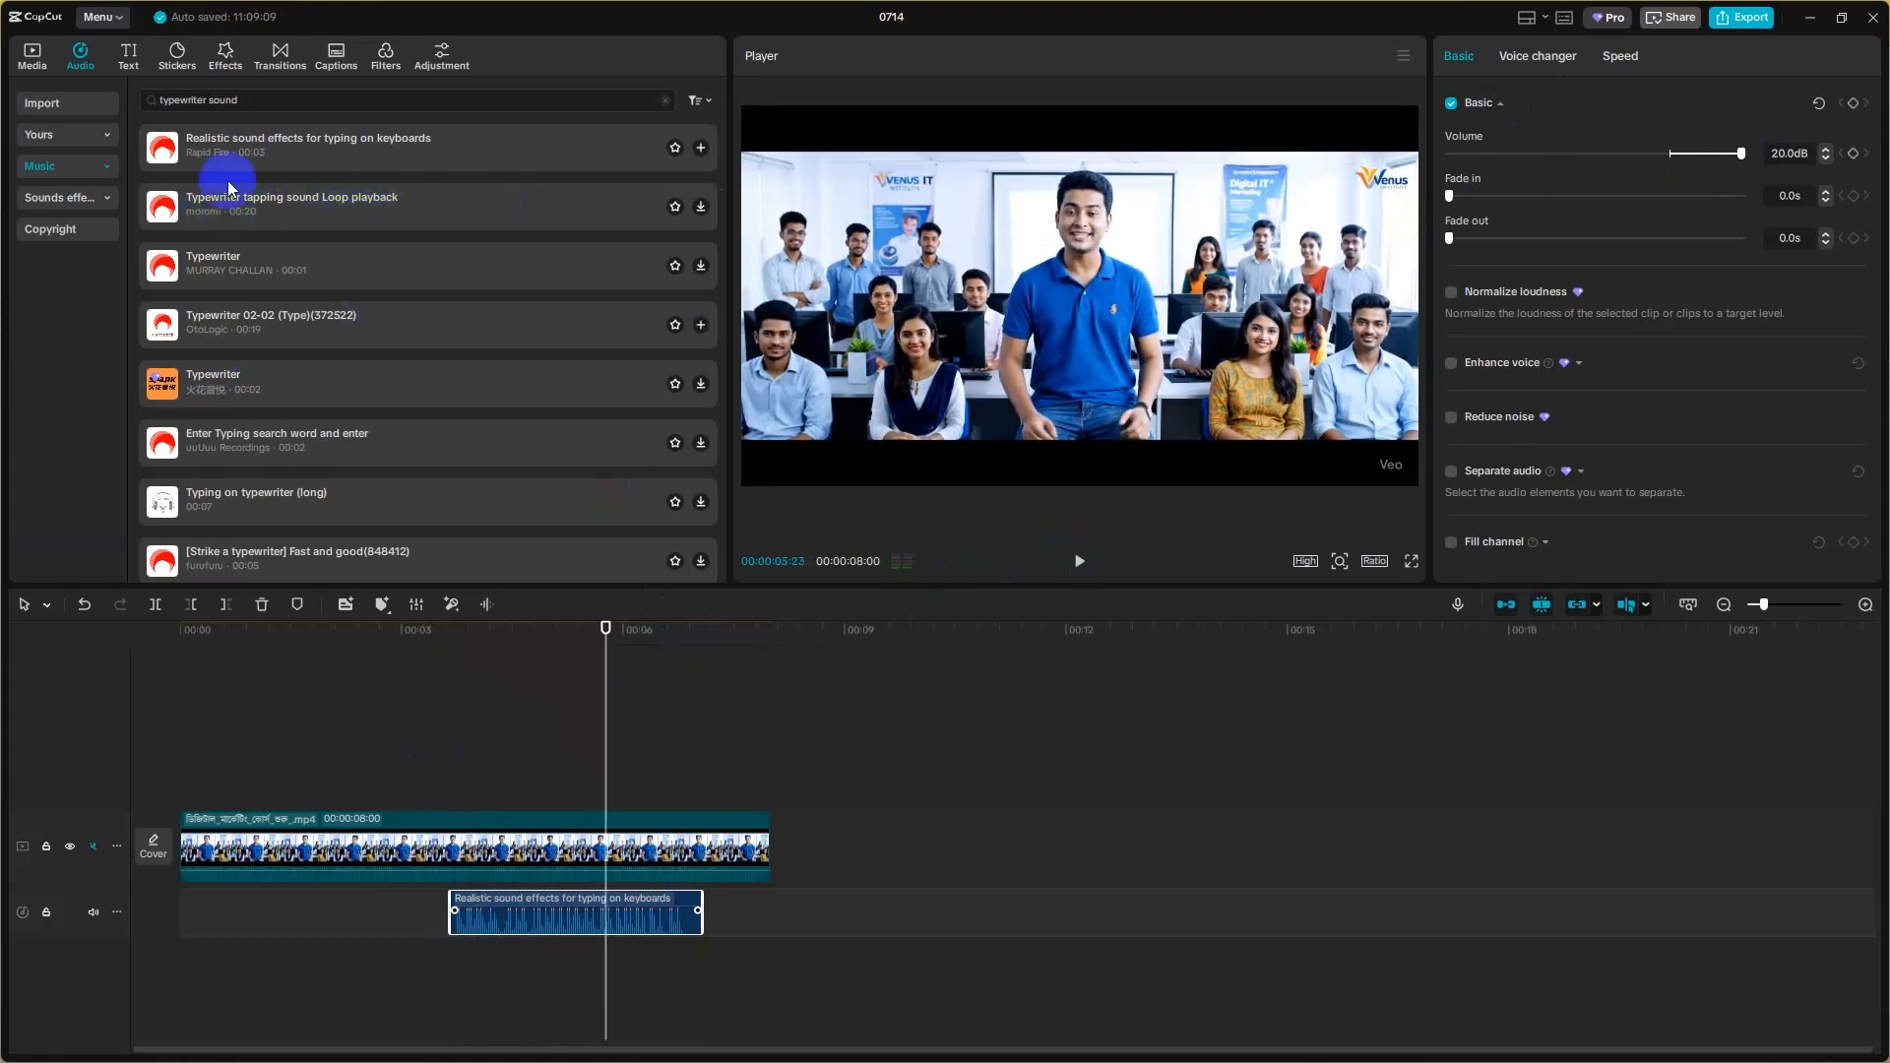
# - Preview the "Typewriter tapping sound Loop playback" track and search the audio library for "push"
pyautogui.click(291, 197)
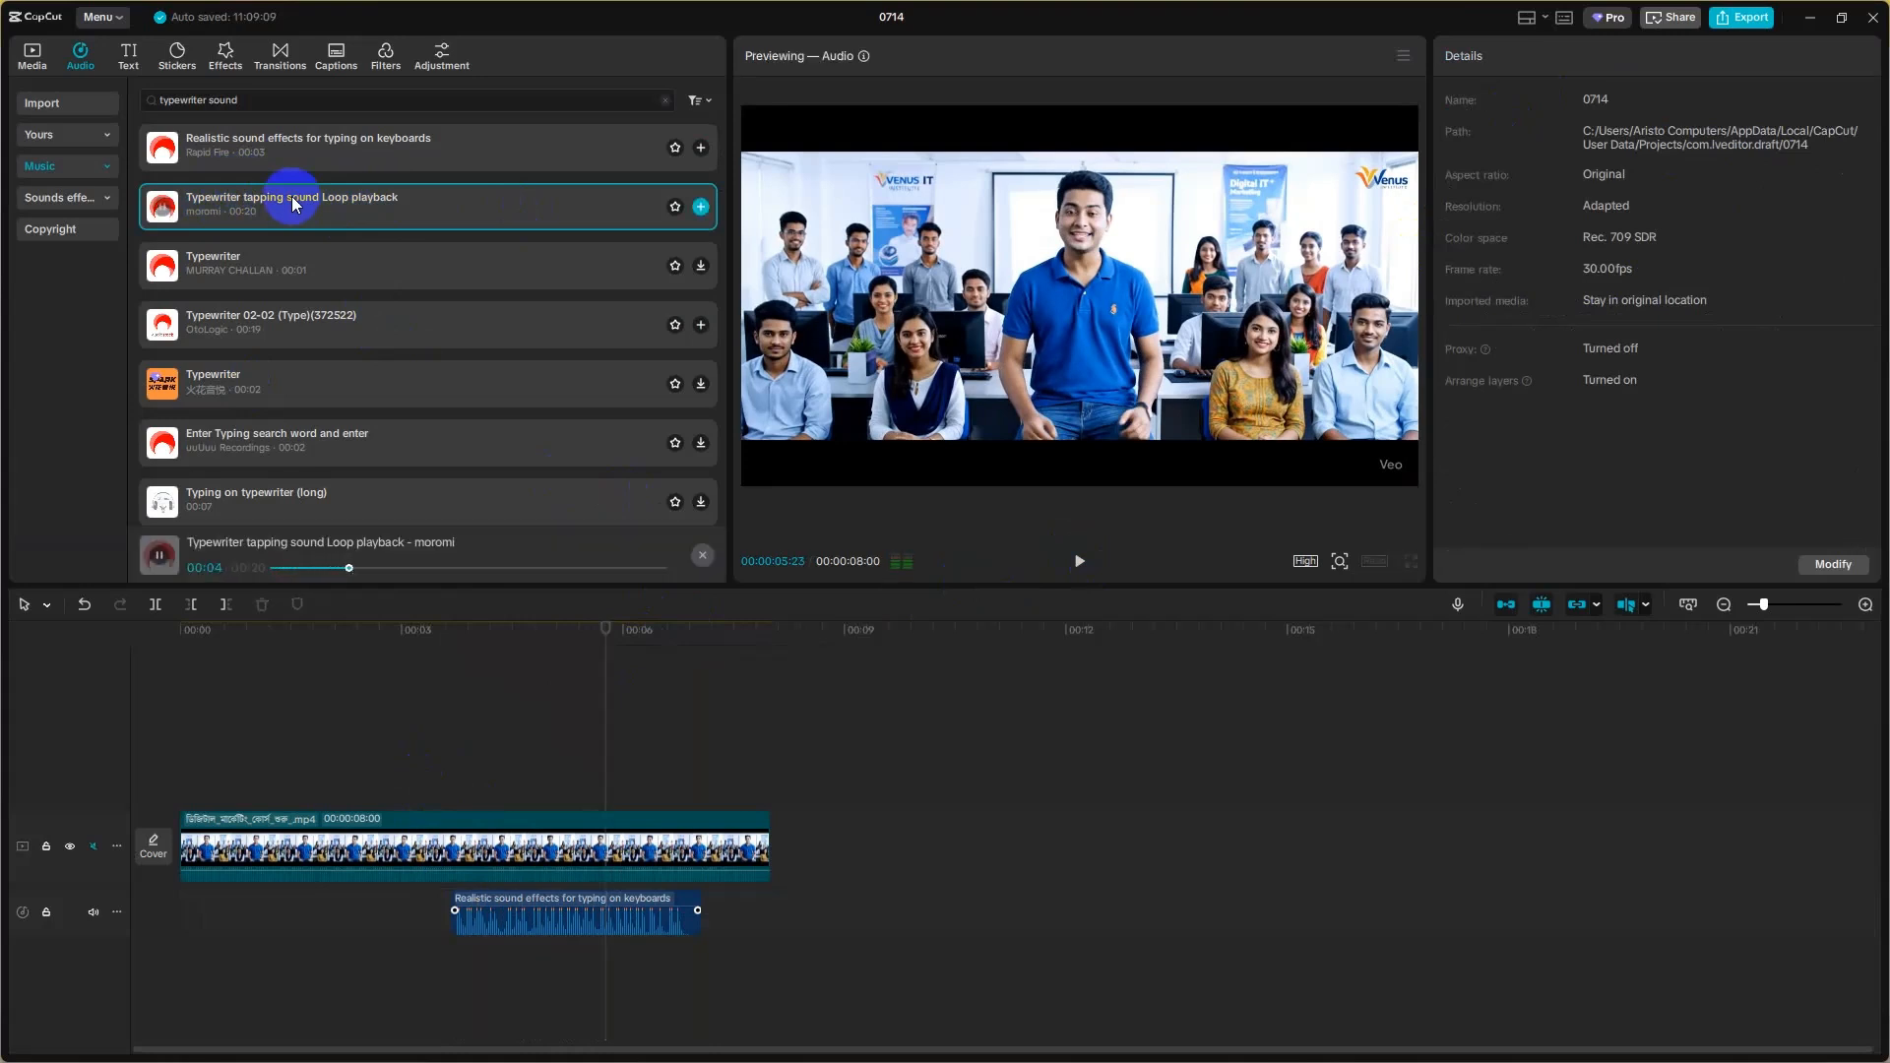
pyautogui.click(200, 103)
pyautogui.doubleClick(200, 102)
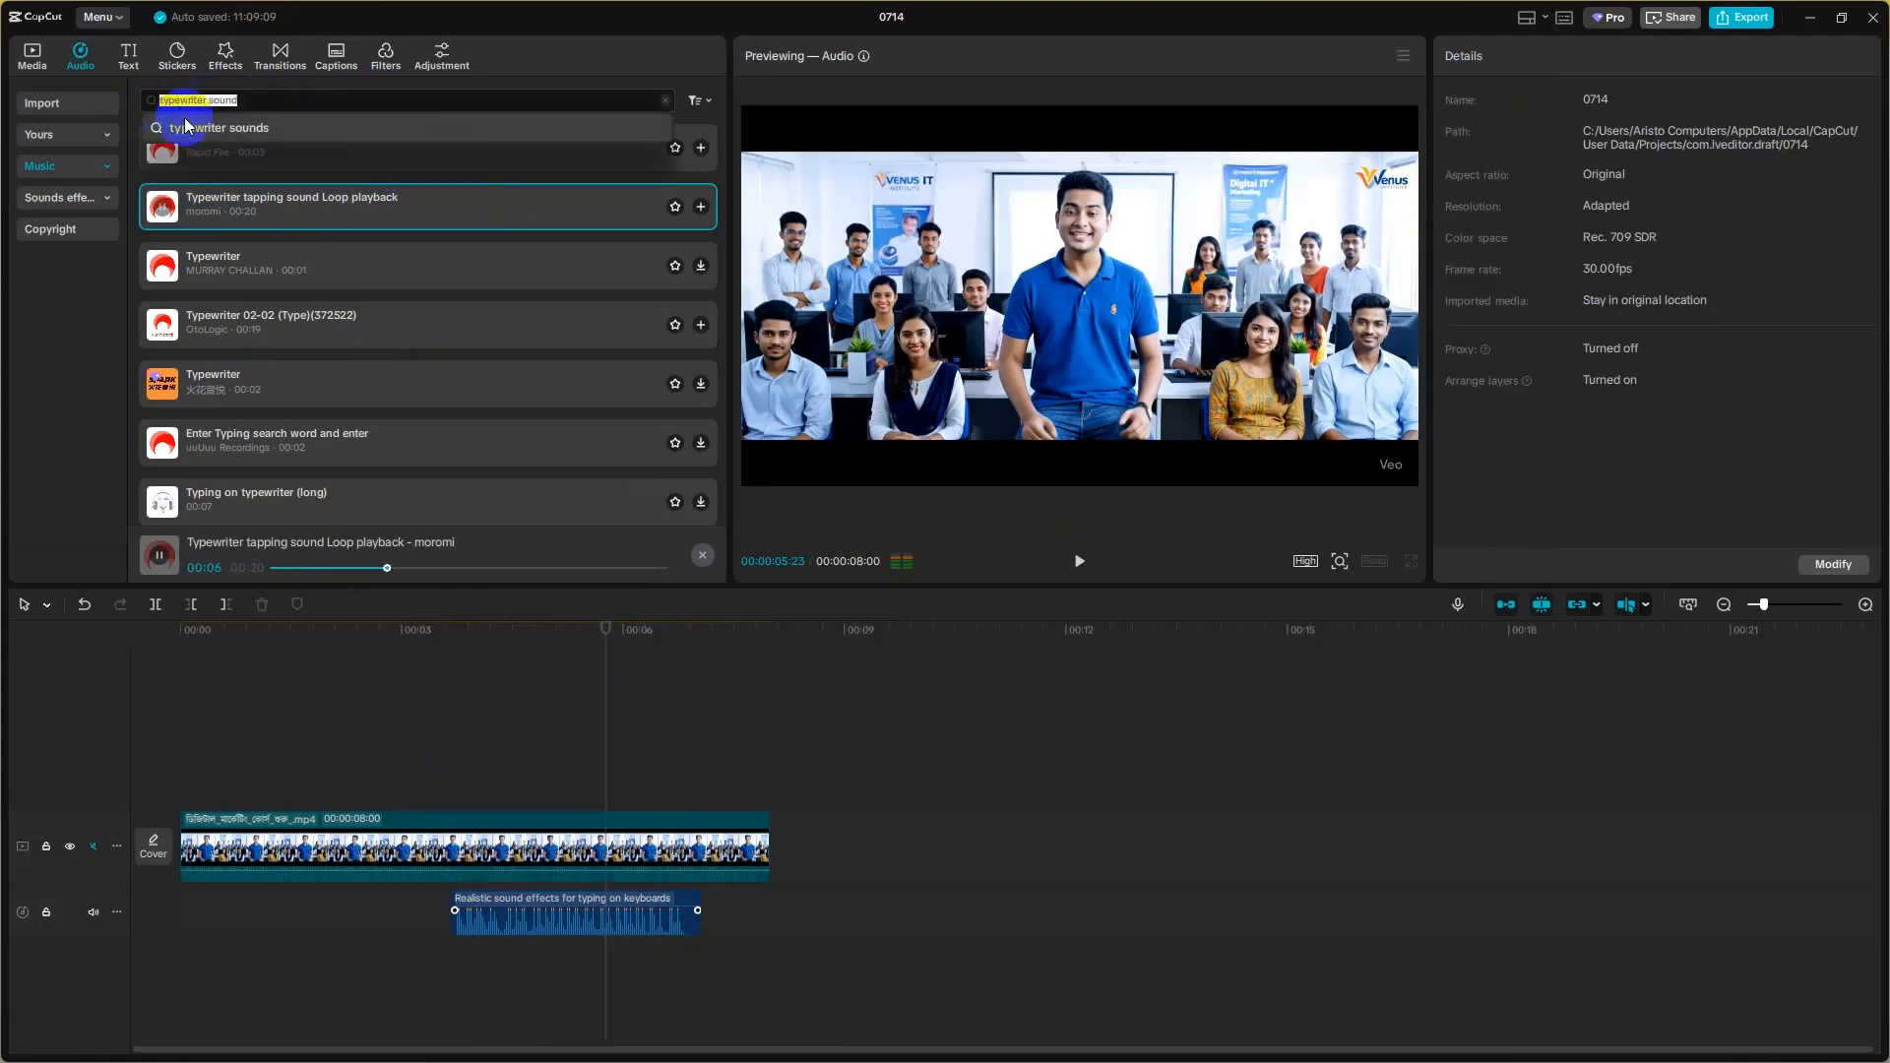
pyautogui.press('BackSpace')
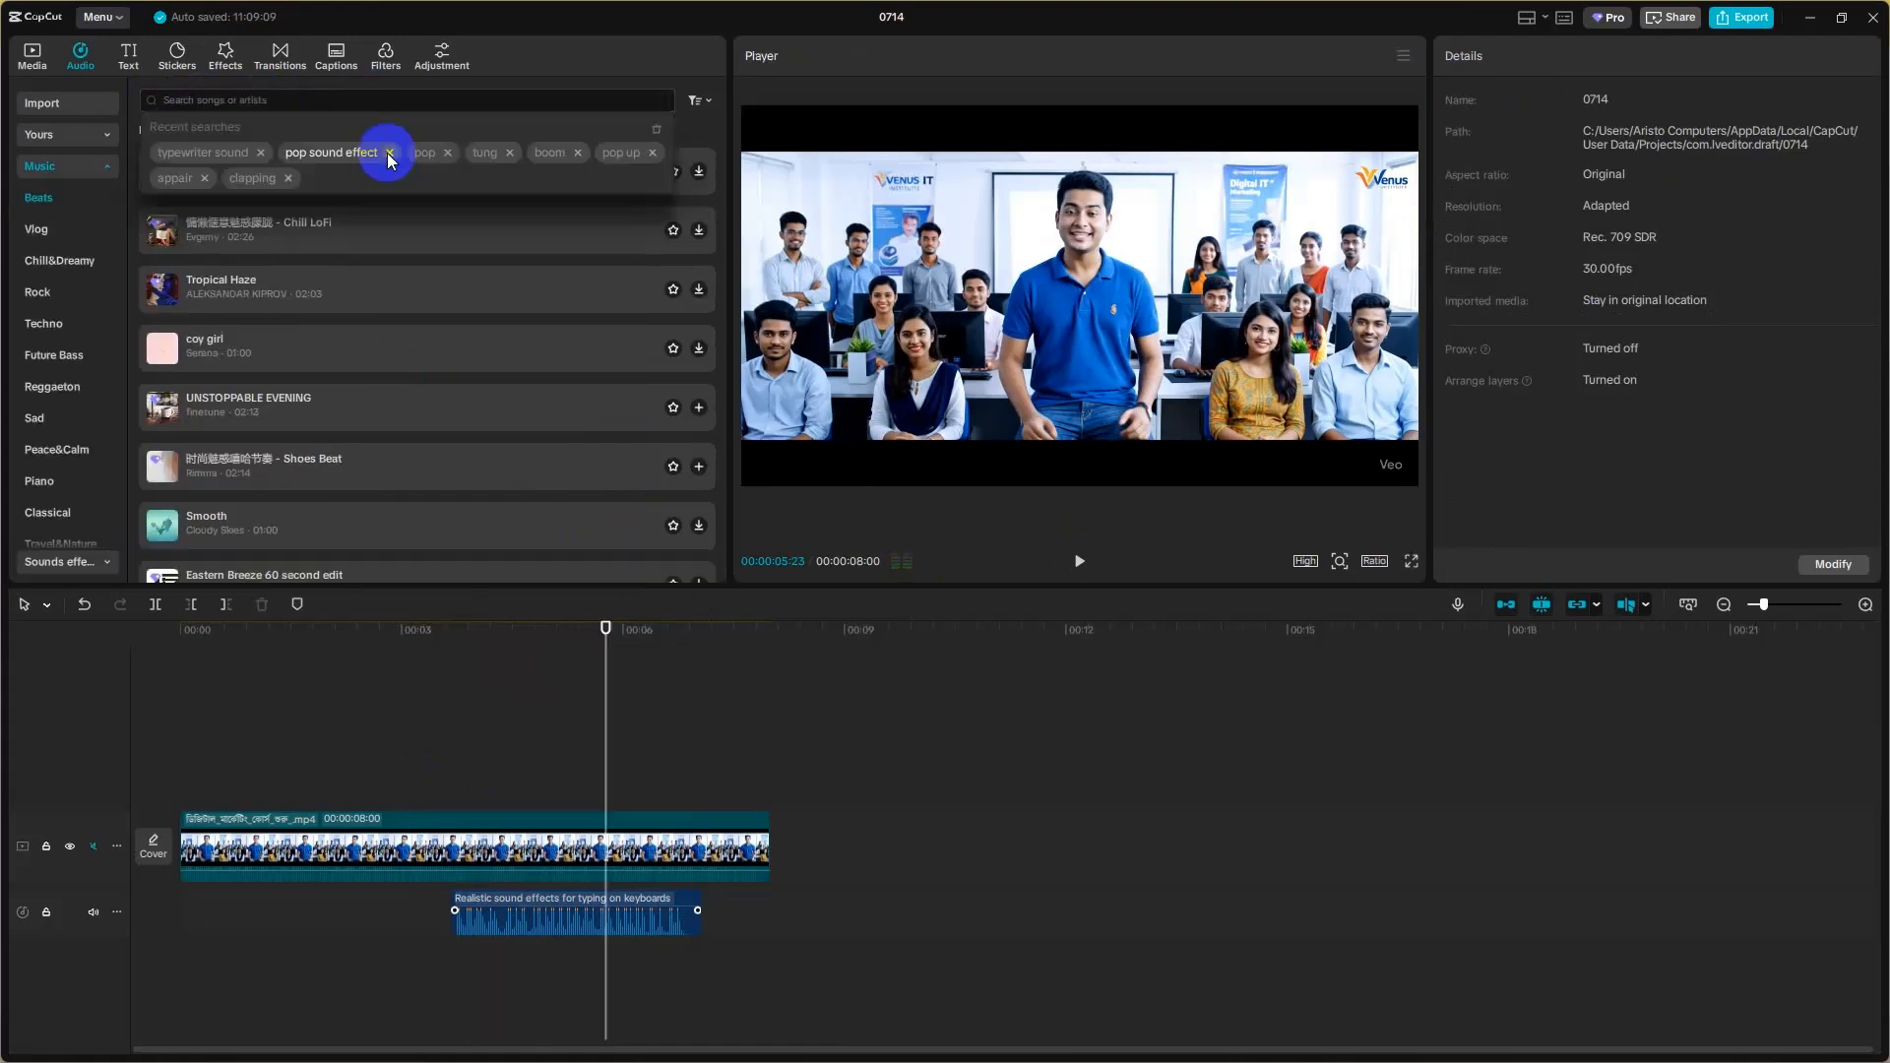
pyautogui.write('push')
pyautogui.press('Return')
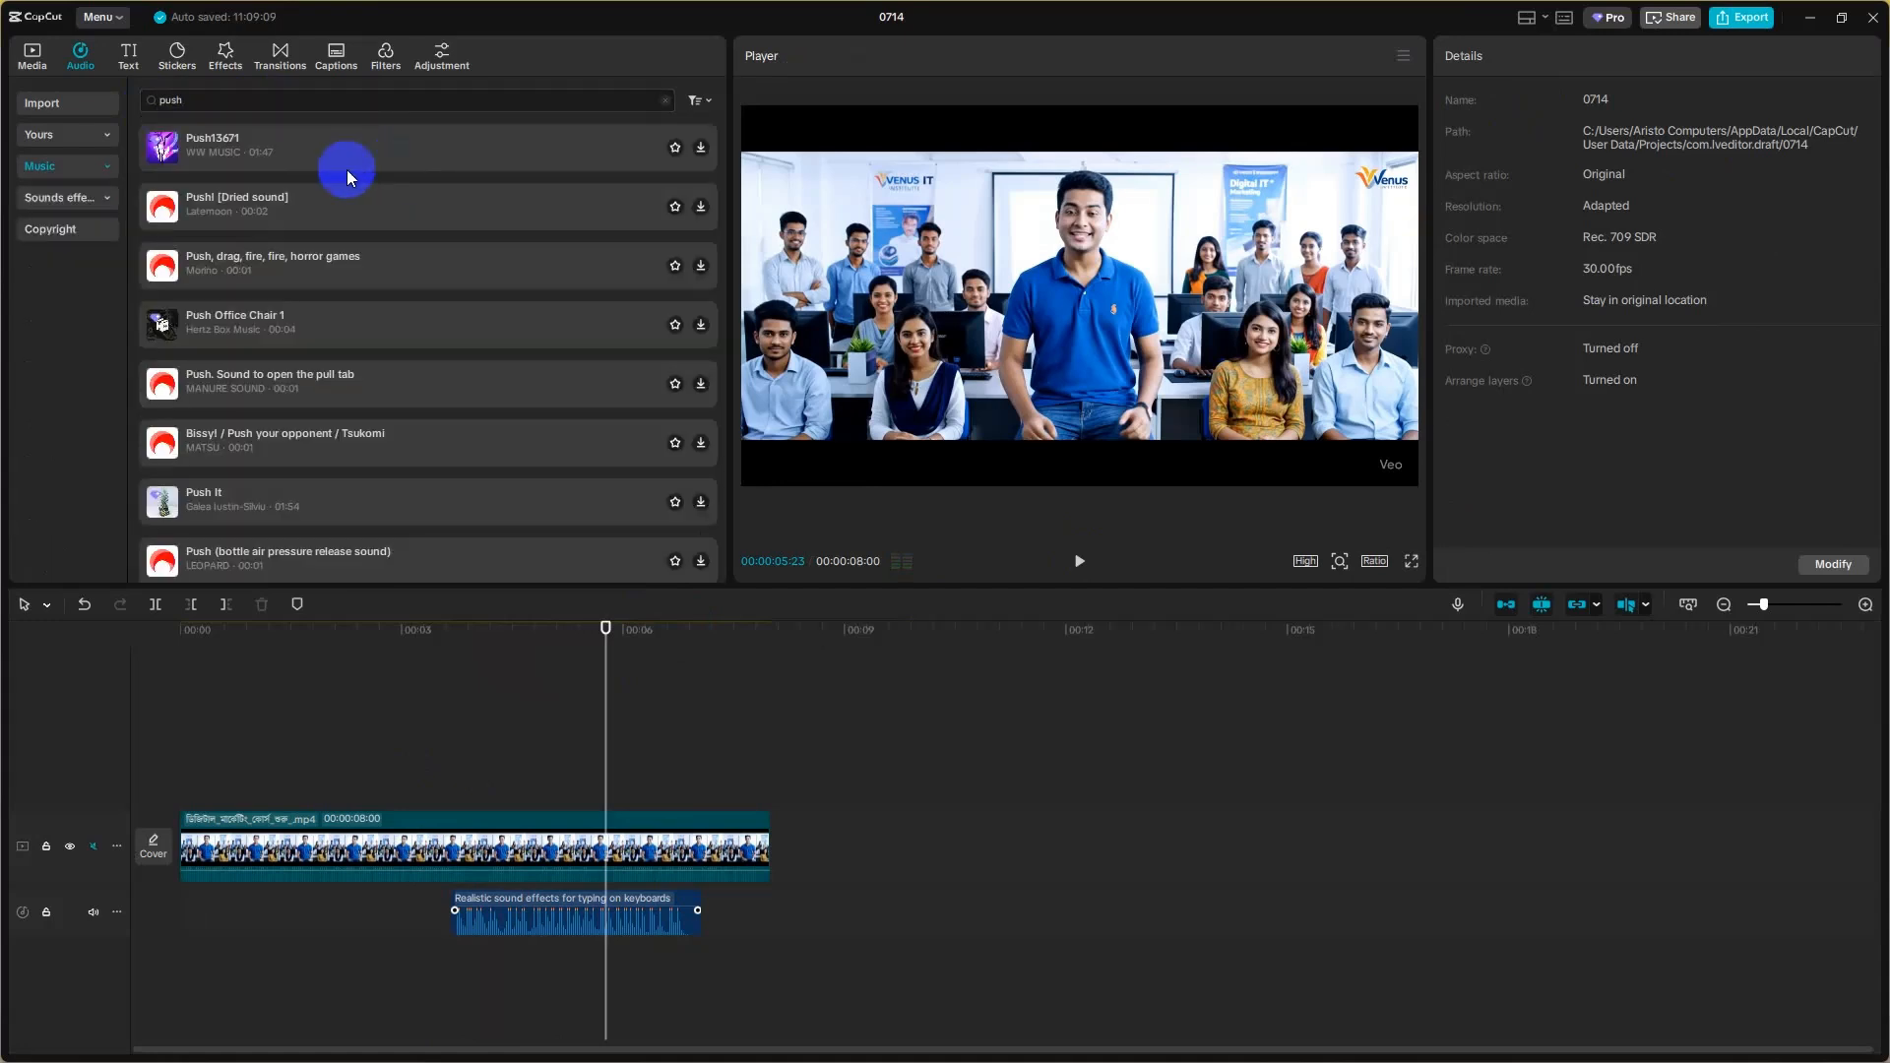
# - Audition the first four "push" results, from Push13671 through Push Office Chair 1
pyautogui.click(234, 152)
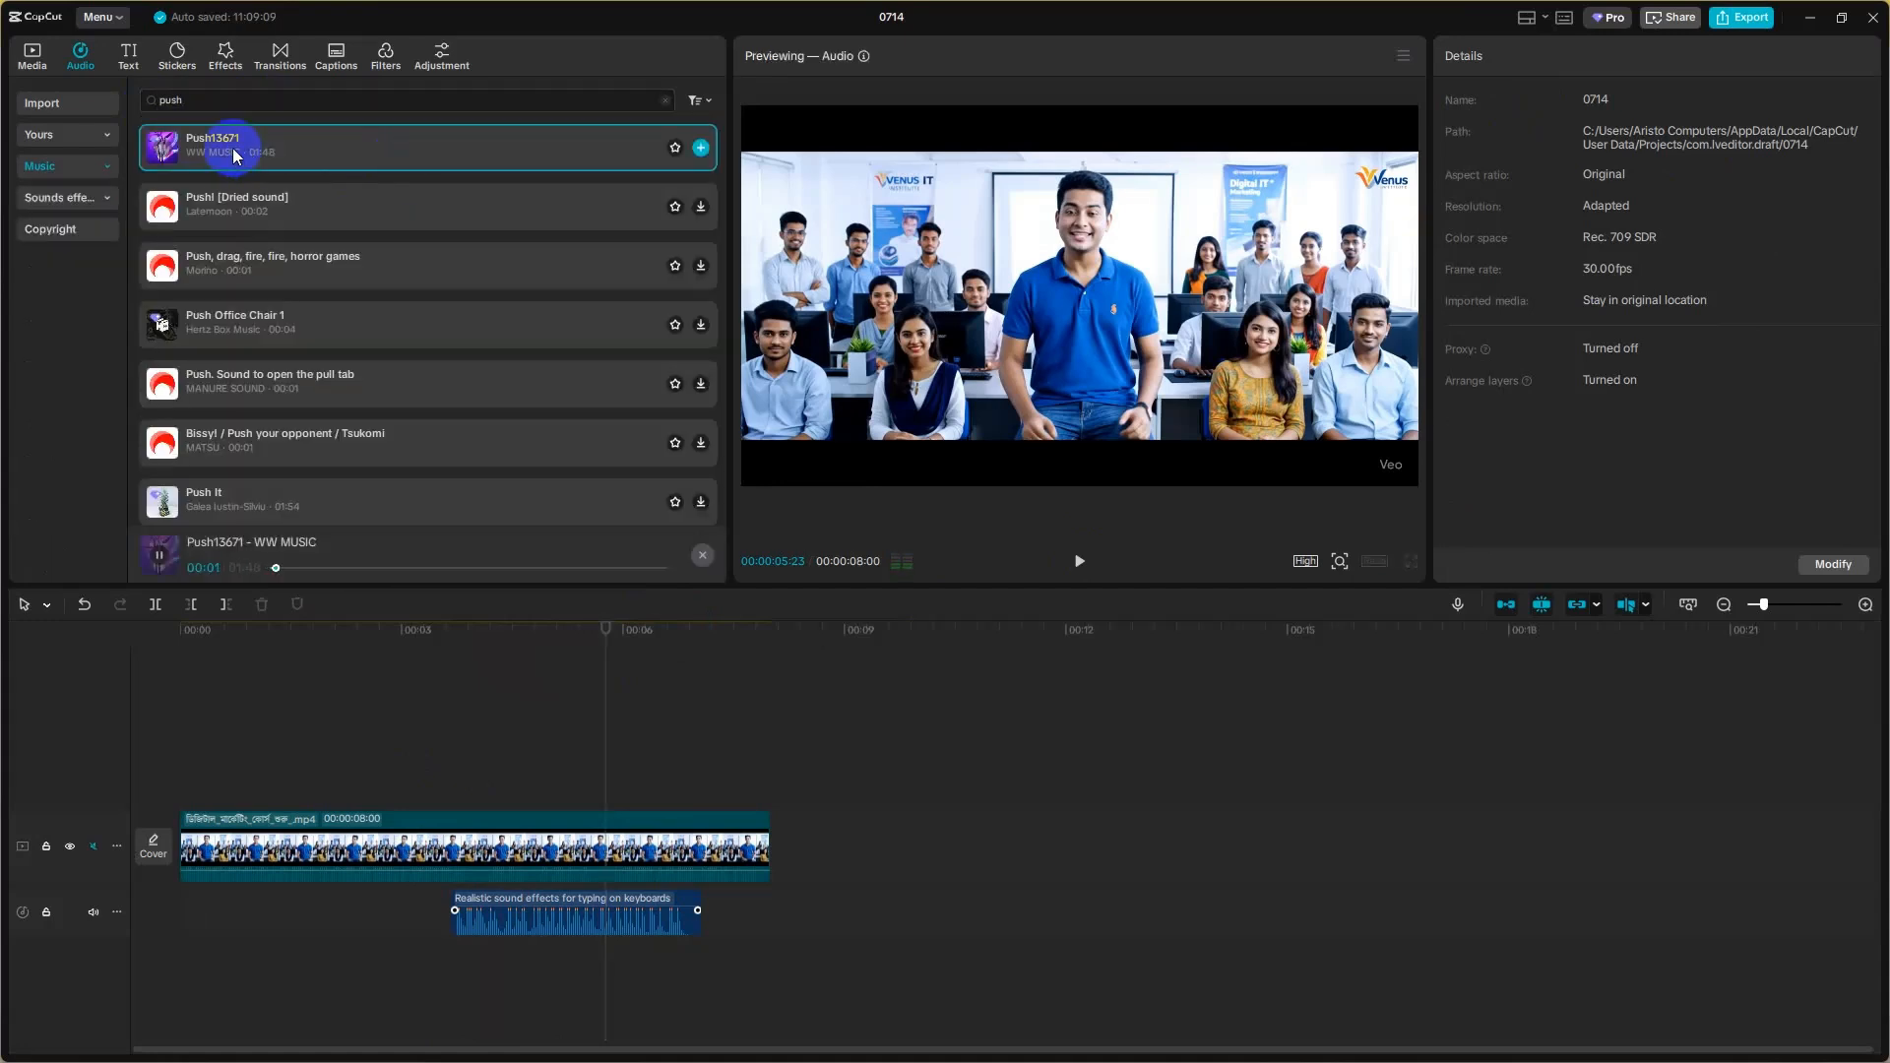
pyautogui.click(285, 215)
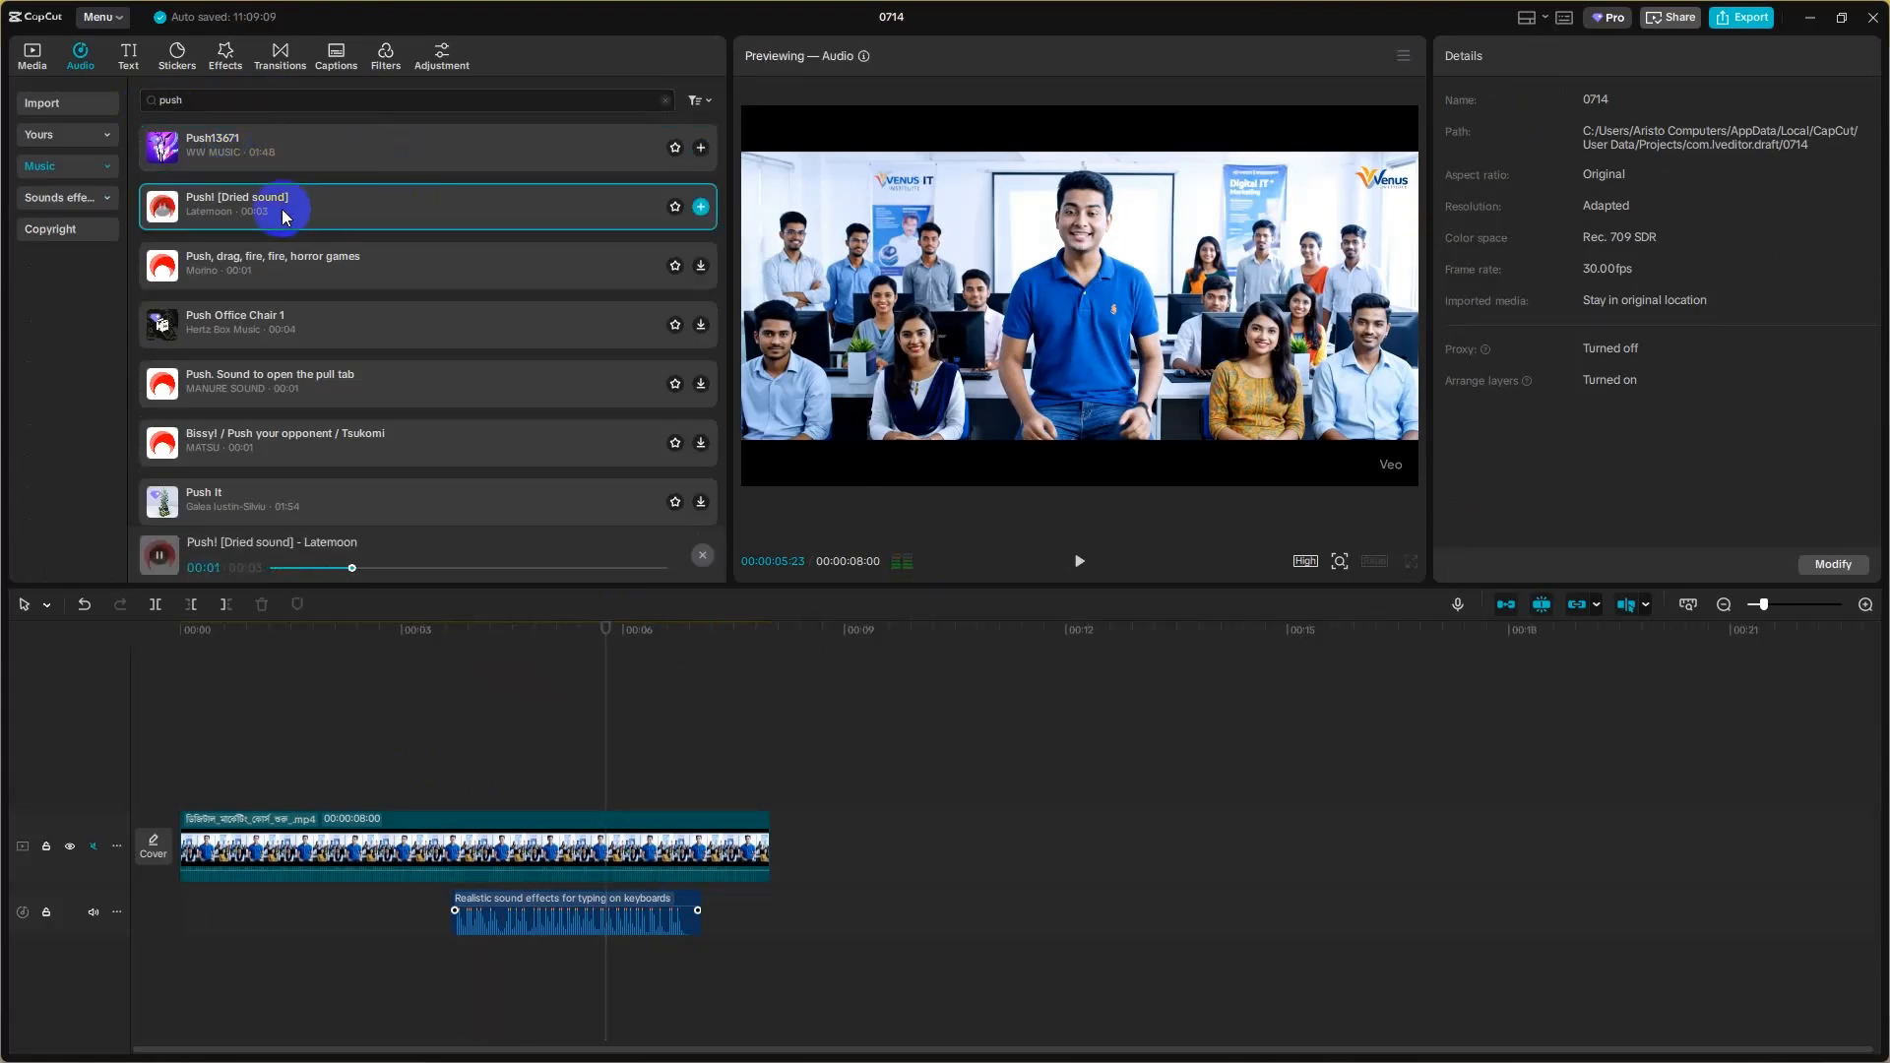
pyautogui.click(287, 267)
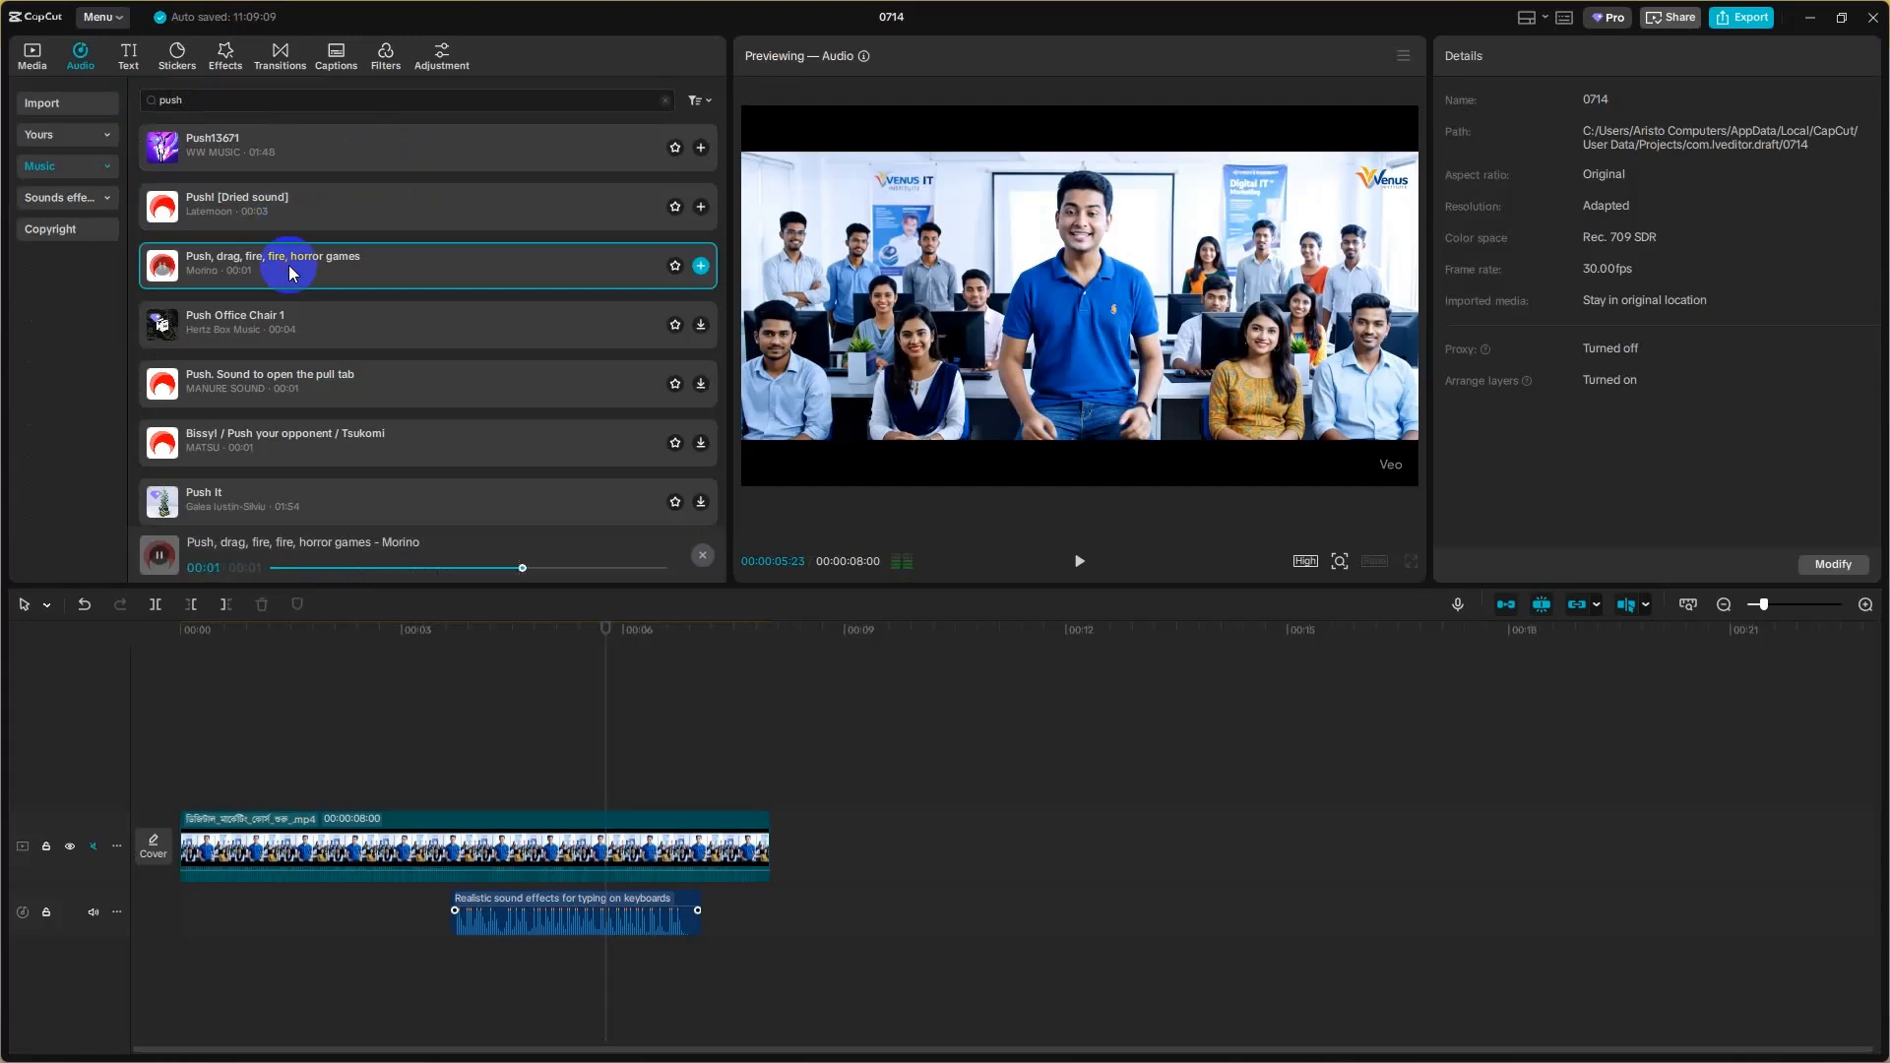
pyautogui.click(275, 332)
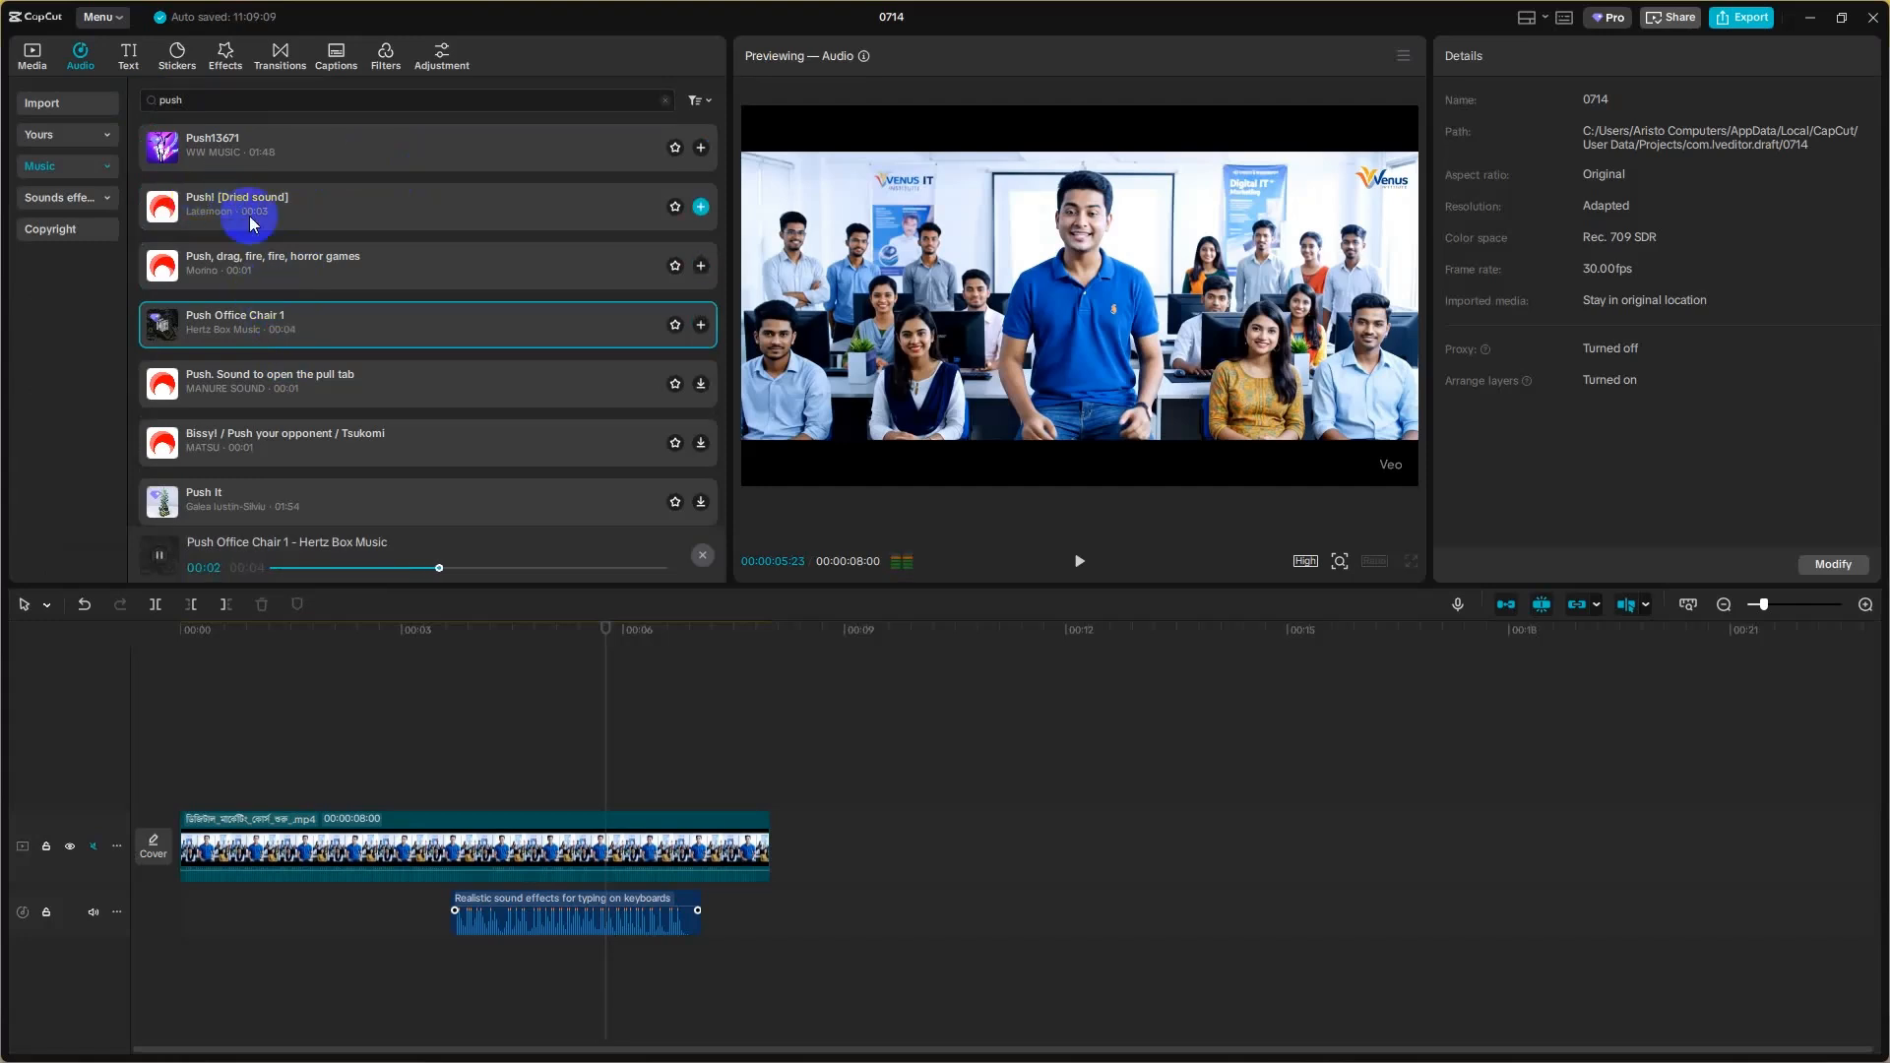
# - Clear the search, browse the music categories to Sad and add the track "A Sad Meme" at the playhead
pyautogui.click(156, 101)
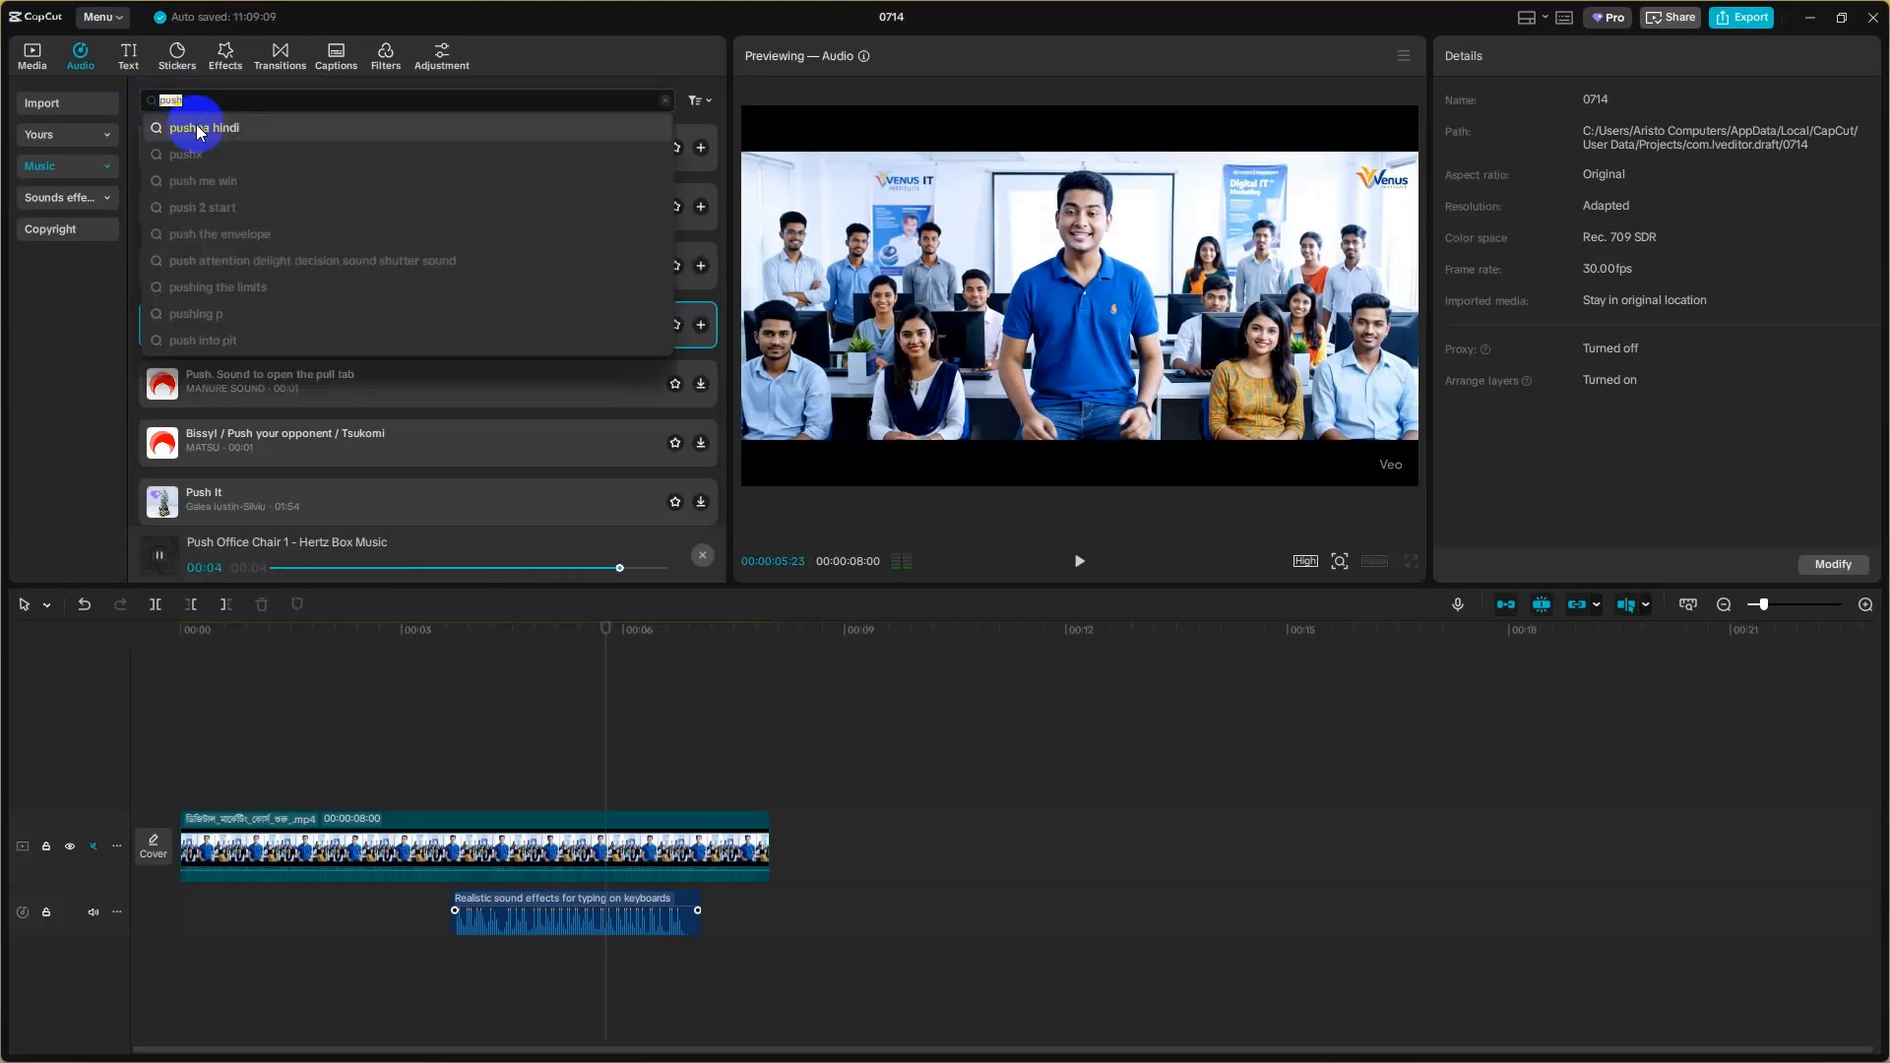
pyautogui.press('BackSpace')
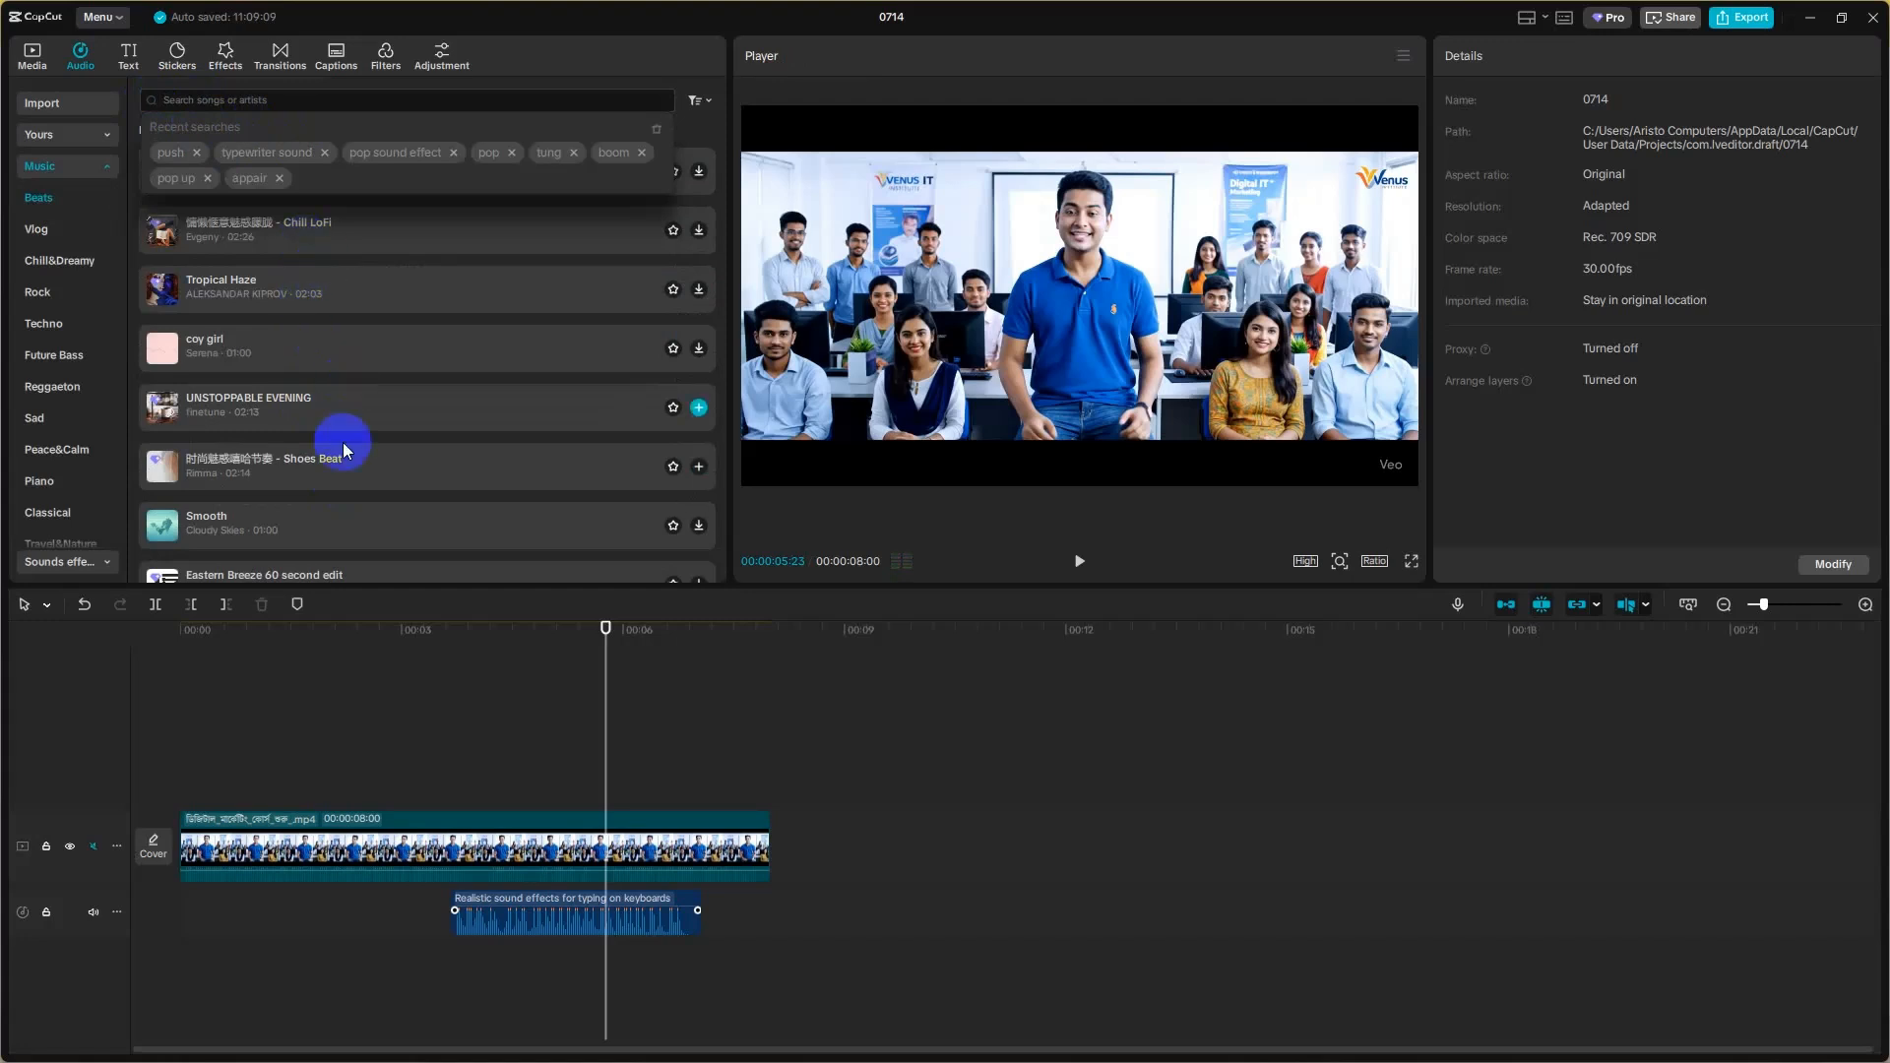
pyautogui.click(51, 262)
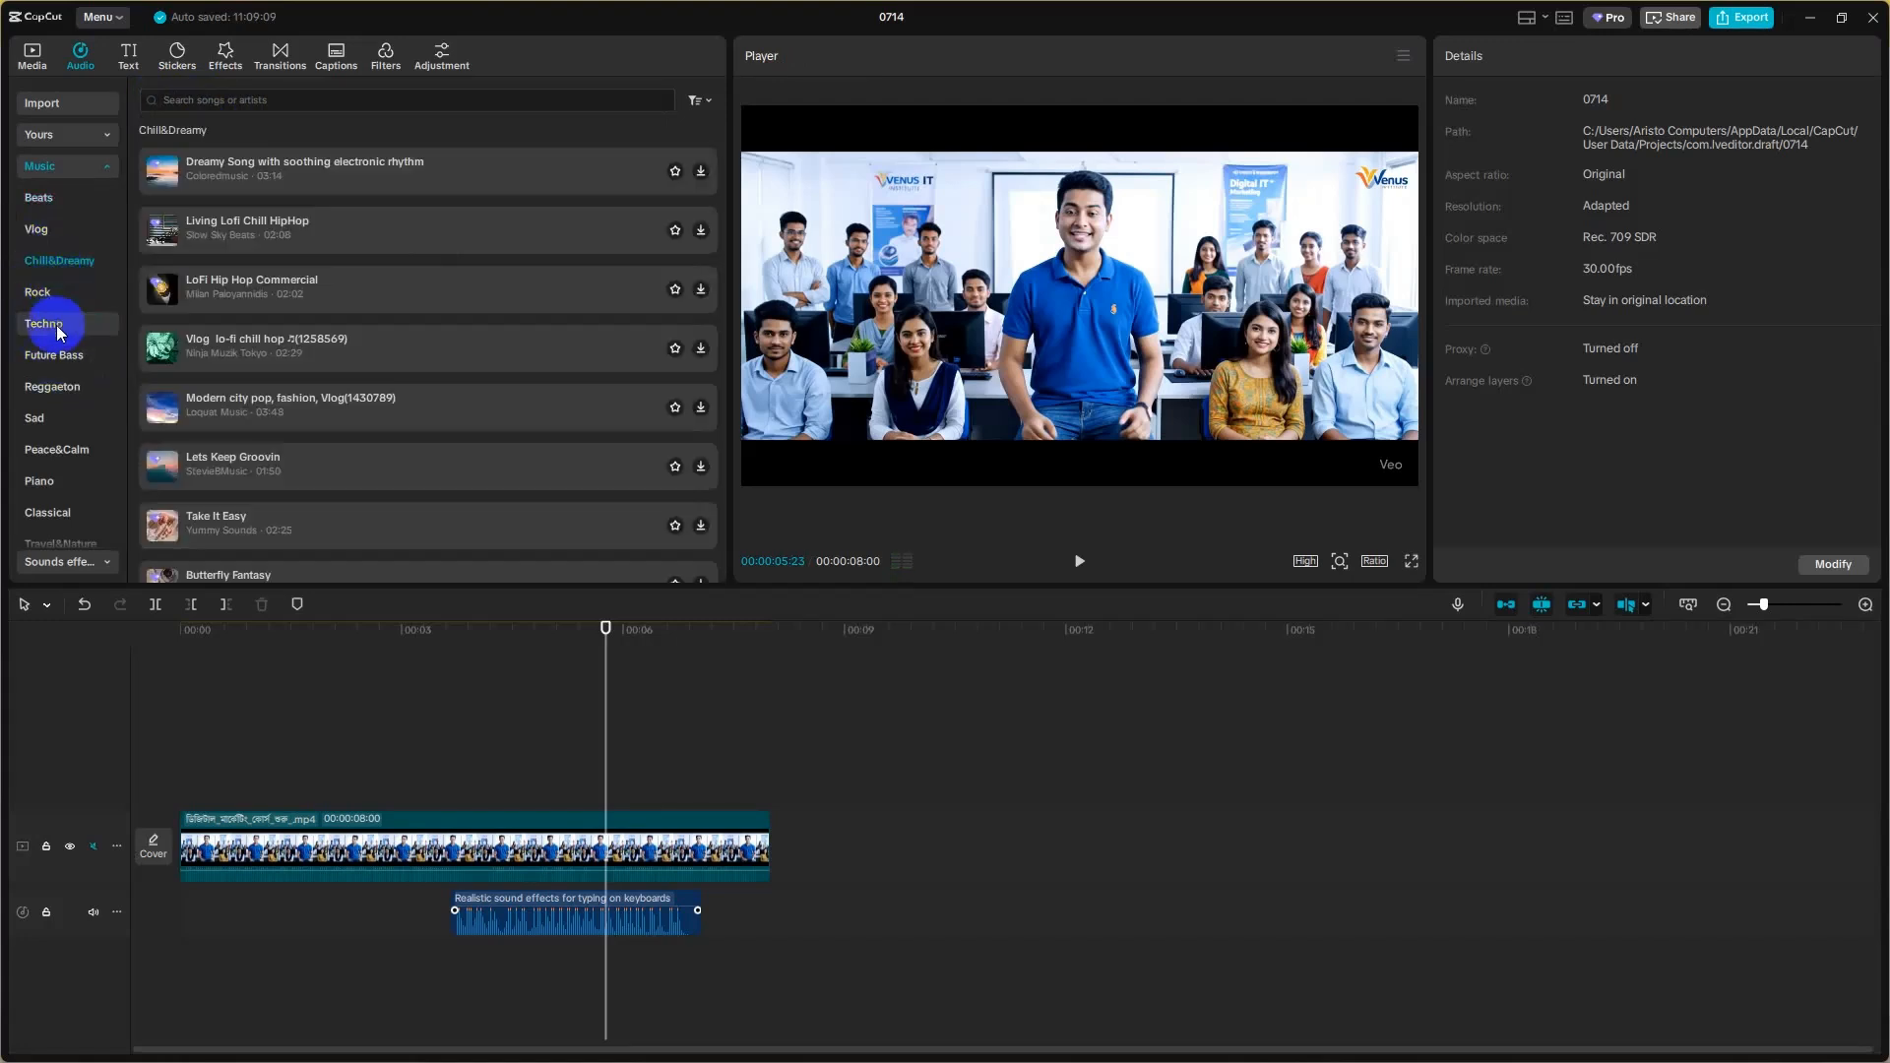
pyautogui.click(44, 323)
pyautogui.click(57, 421)
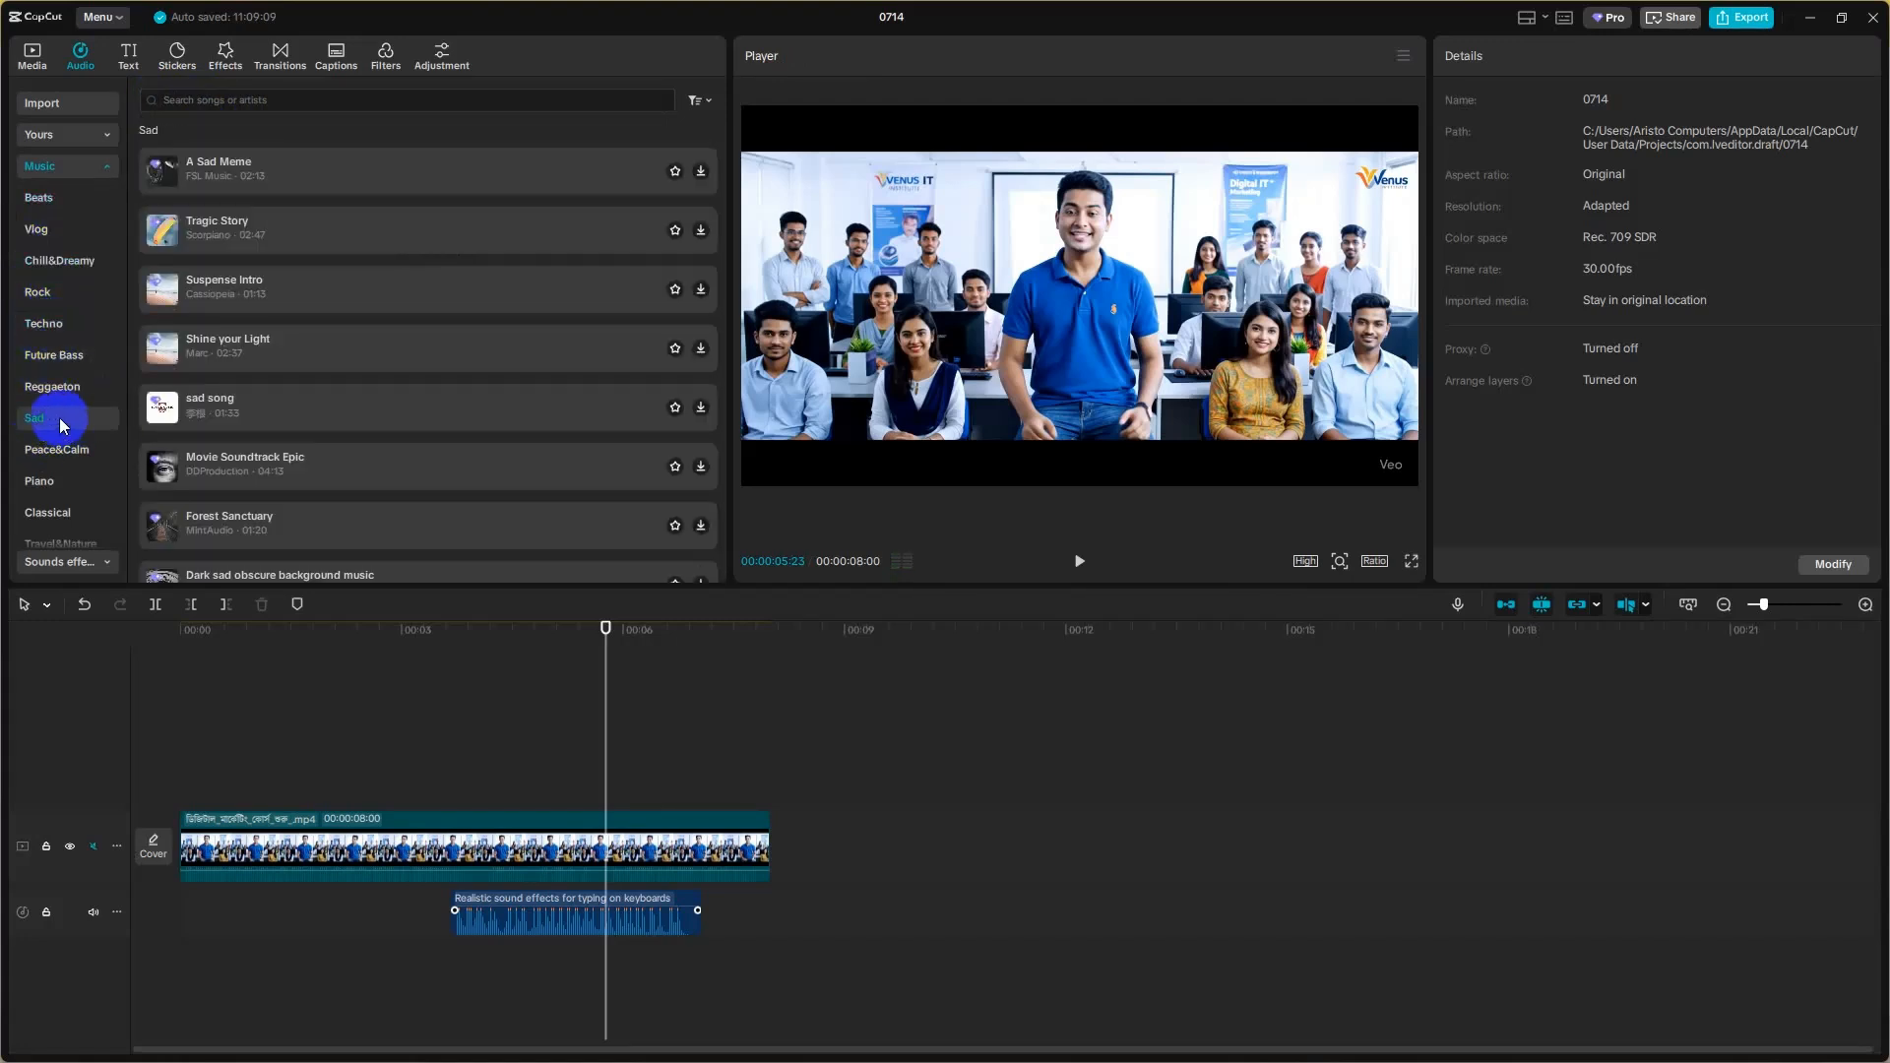
pyautogui.click(347, 170)
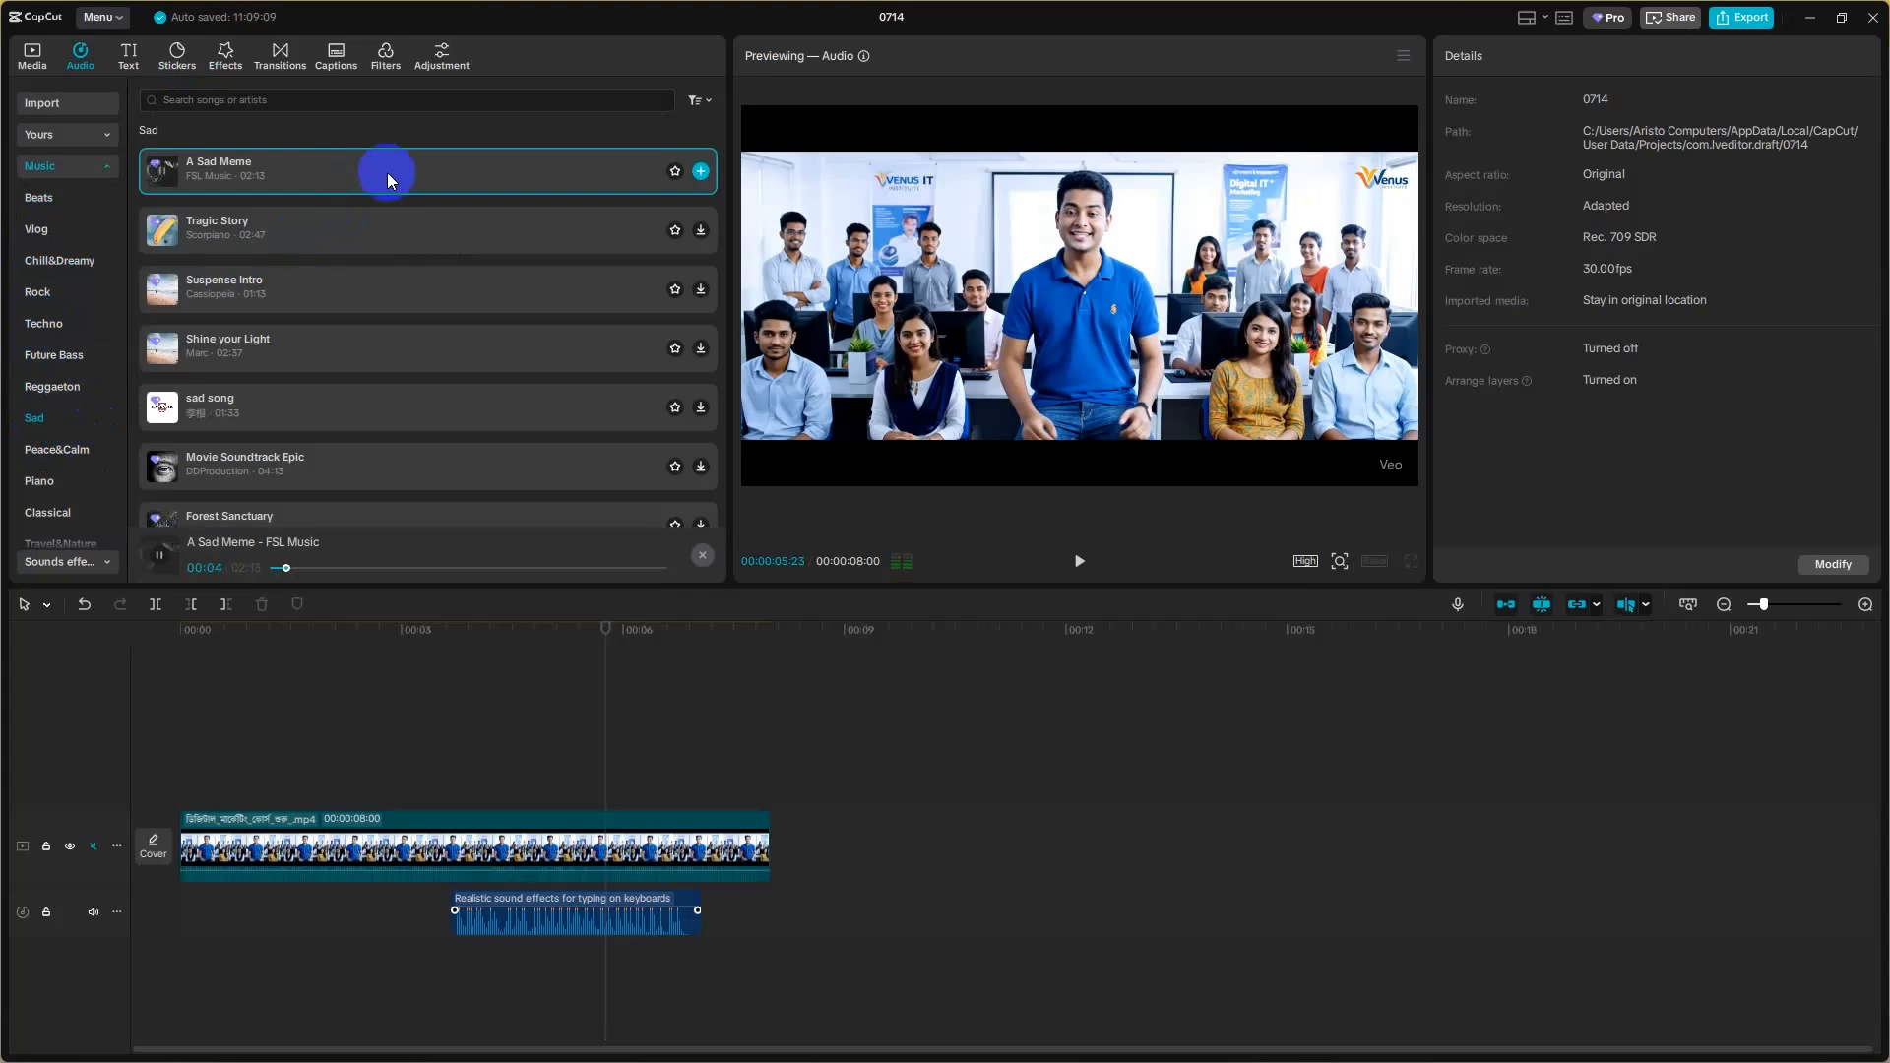
pyautogui.click(698, 177)
# - Raise the "A Sad Meme" clip's volume to 20.0 dB and play it, returning the playhead to about 6 seconds
pyautogui.click(1226, 957)
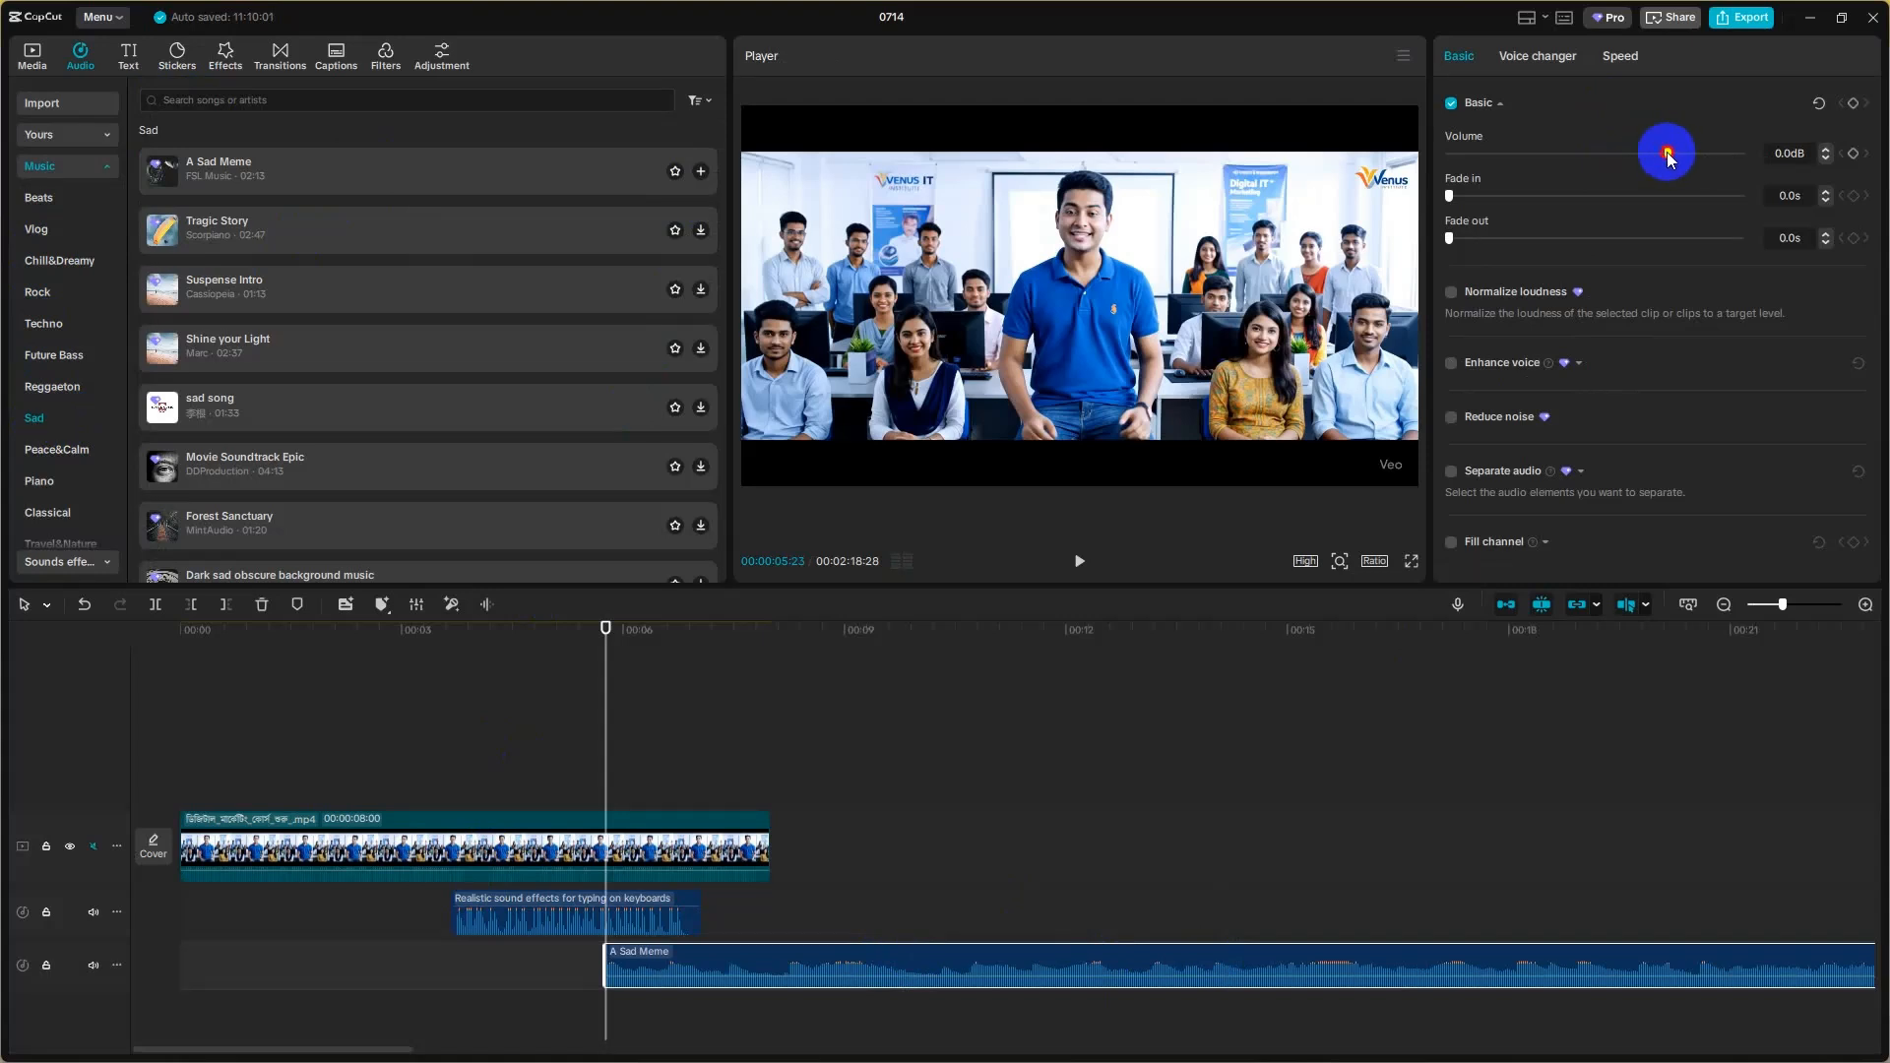
pyautogui.moveTo(1668, 151); pyautogui.dragTo(1740, 153)
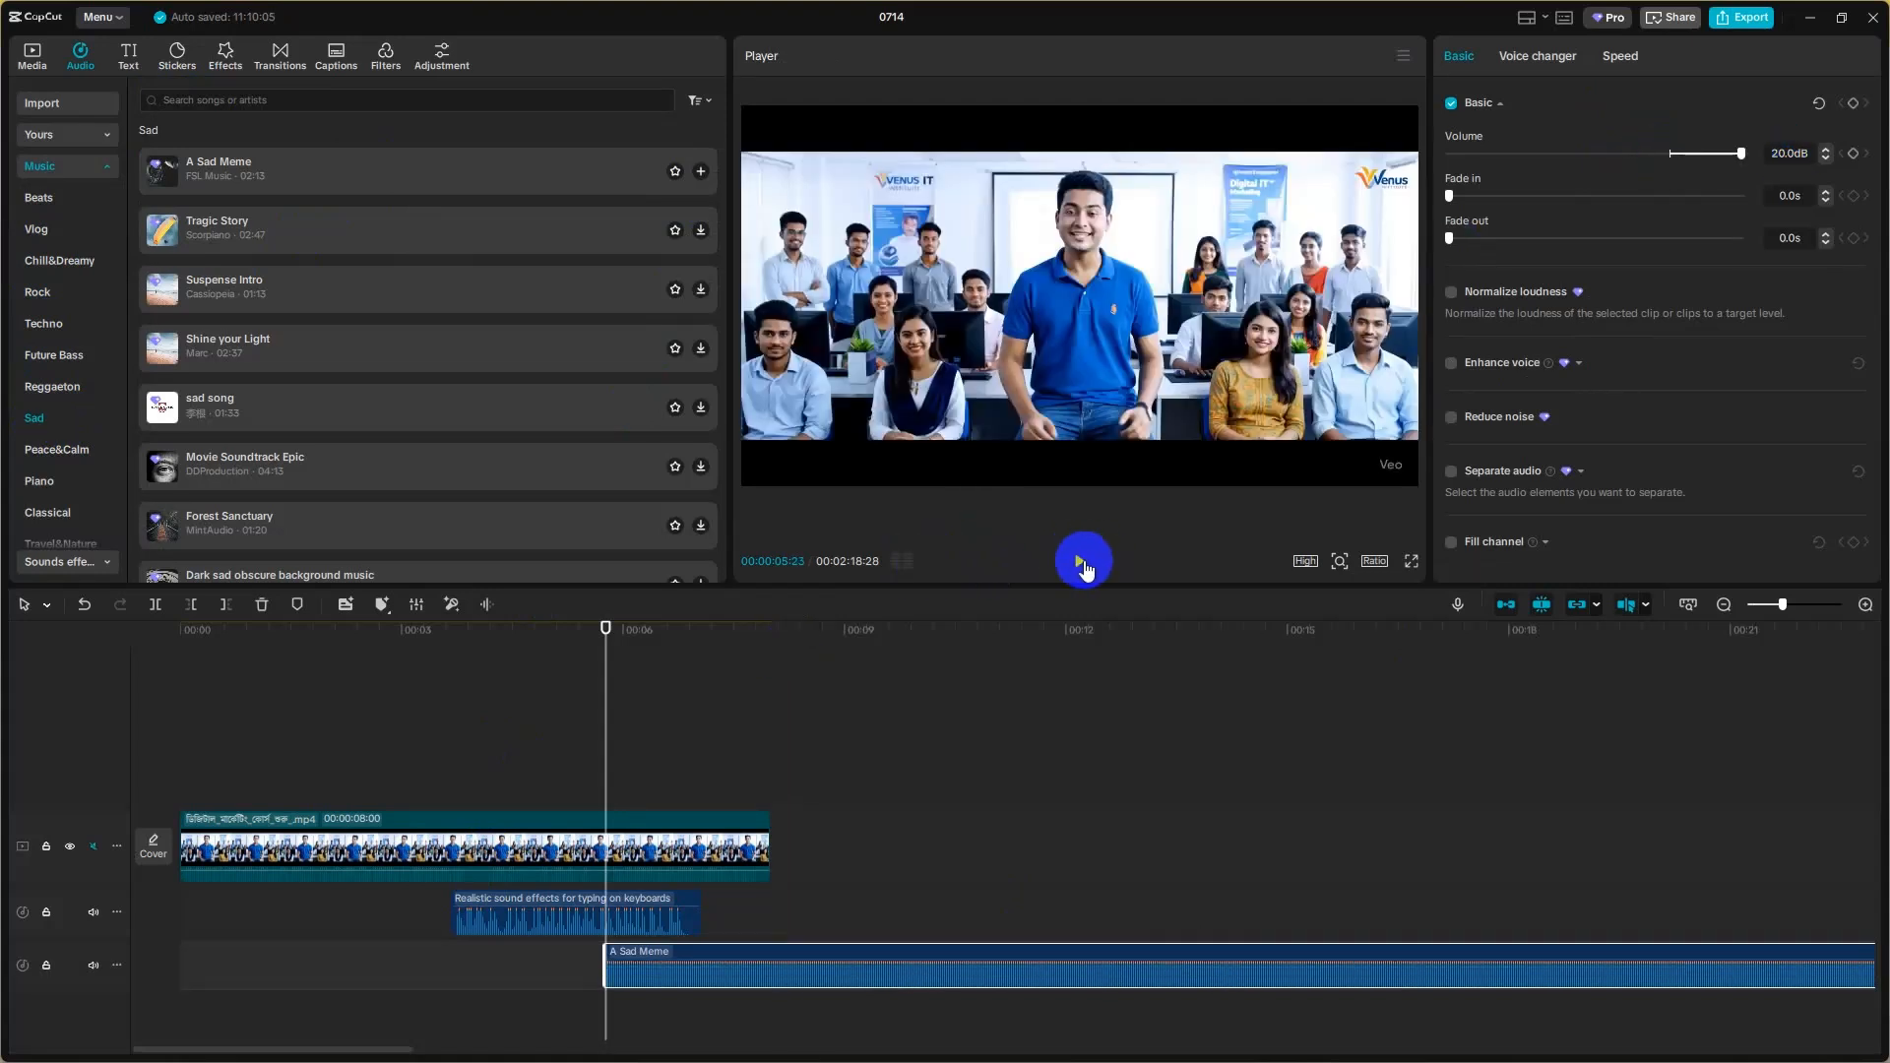
pyautogui.click(1083, 567)
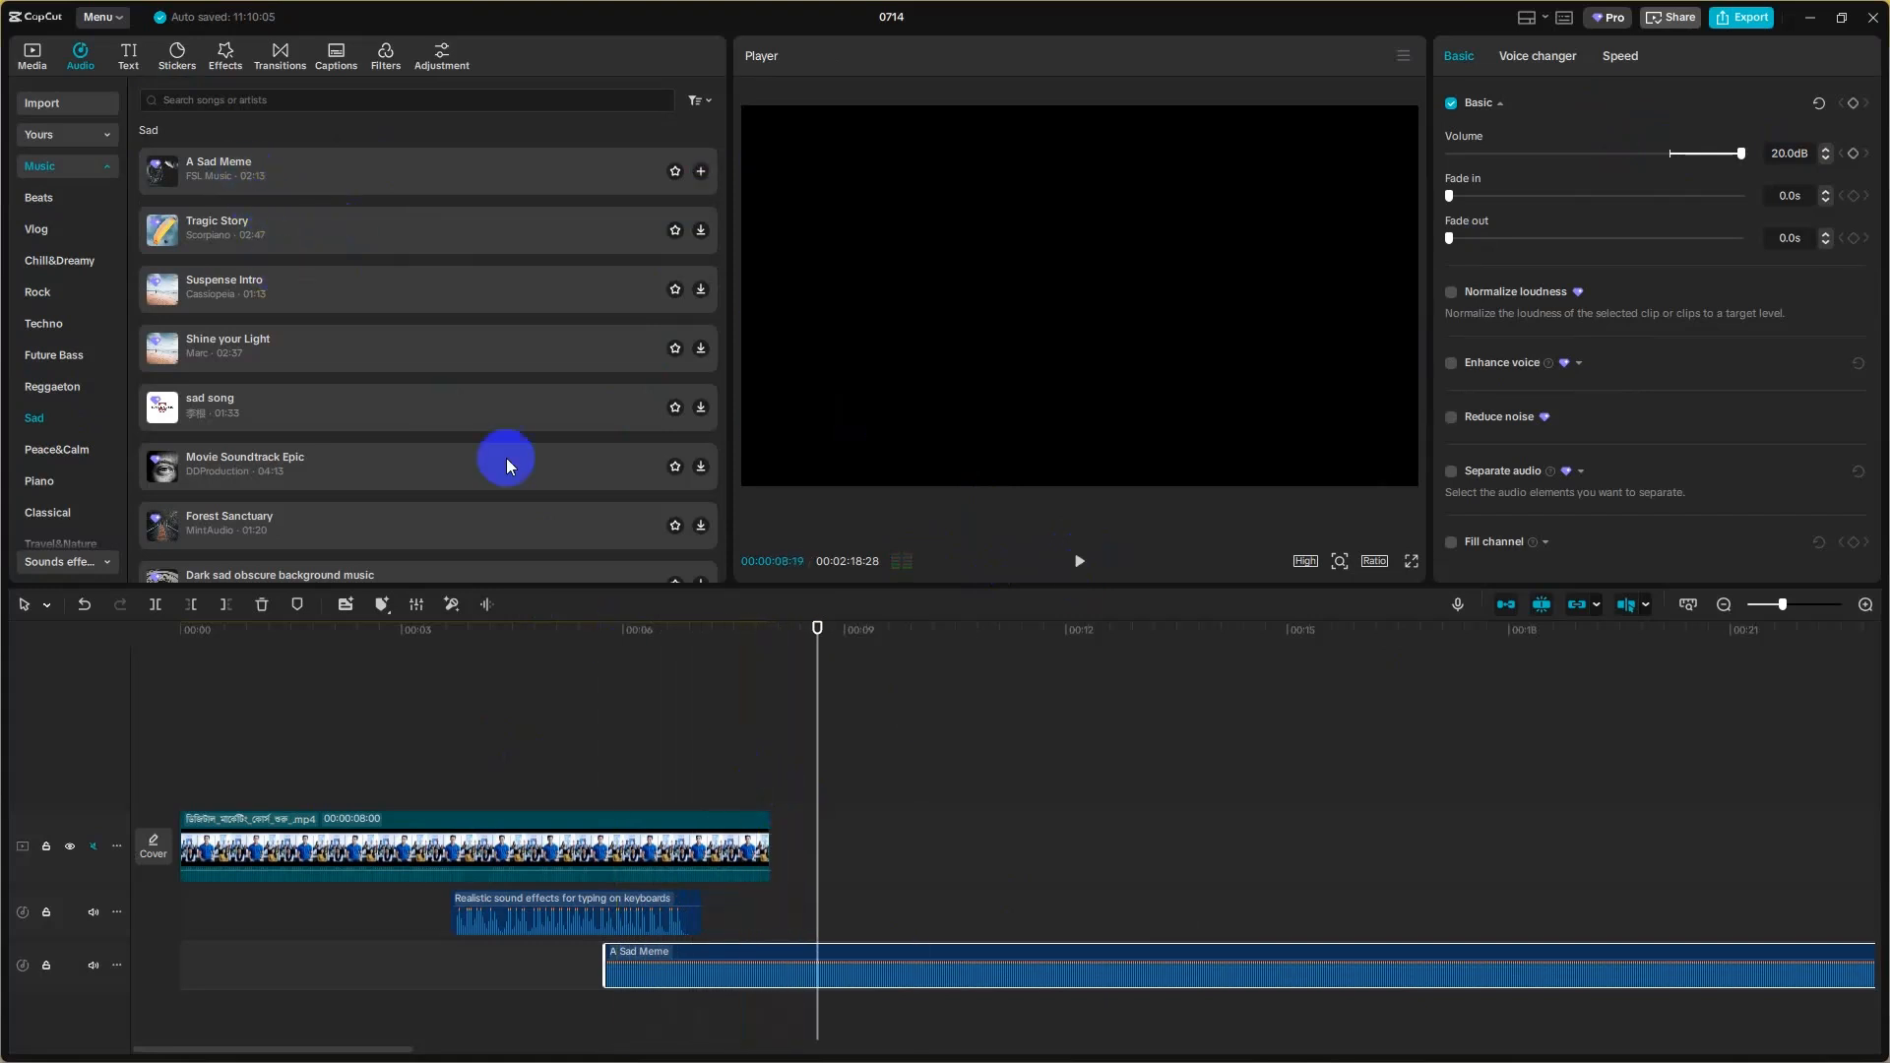
pyautogui.moveTo(823, 709); pyautogui.dragTo(642, 706)
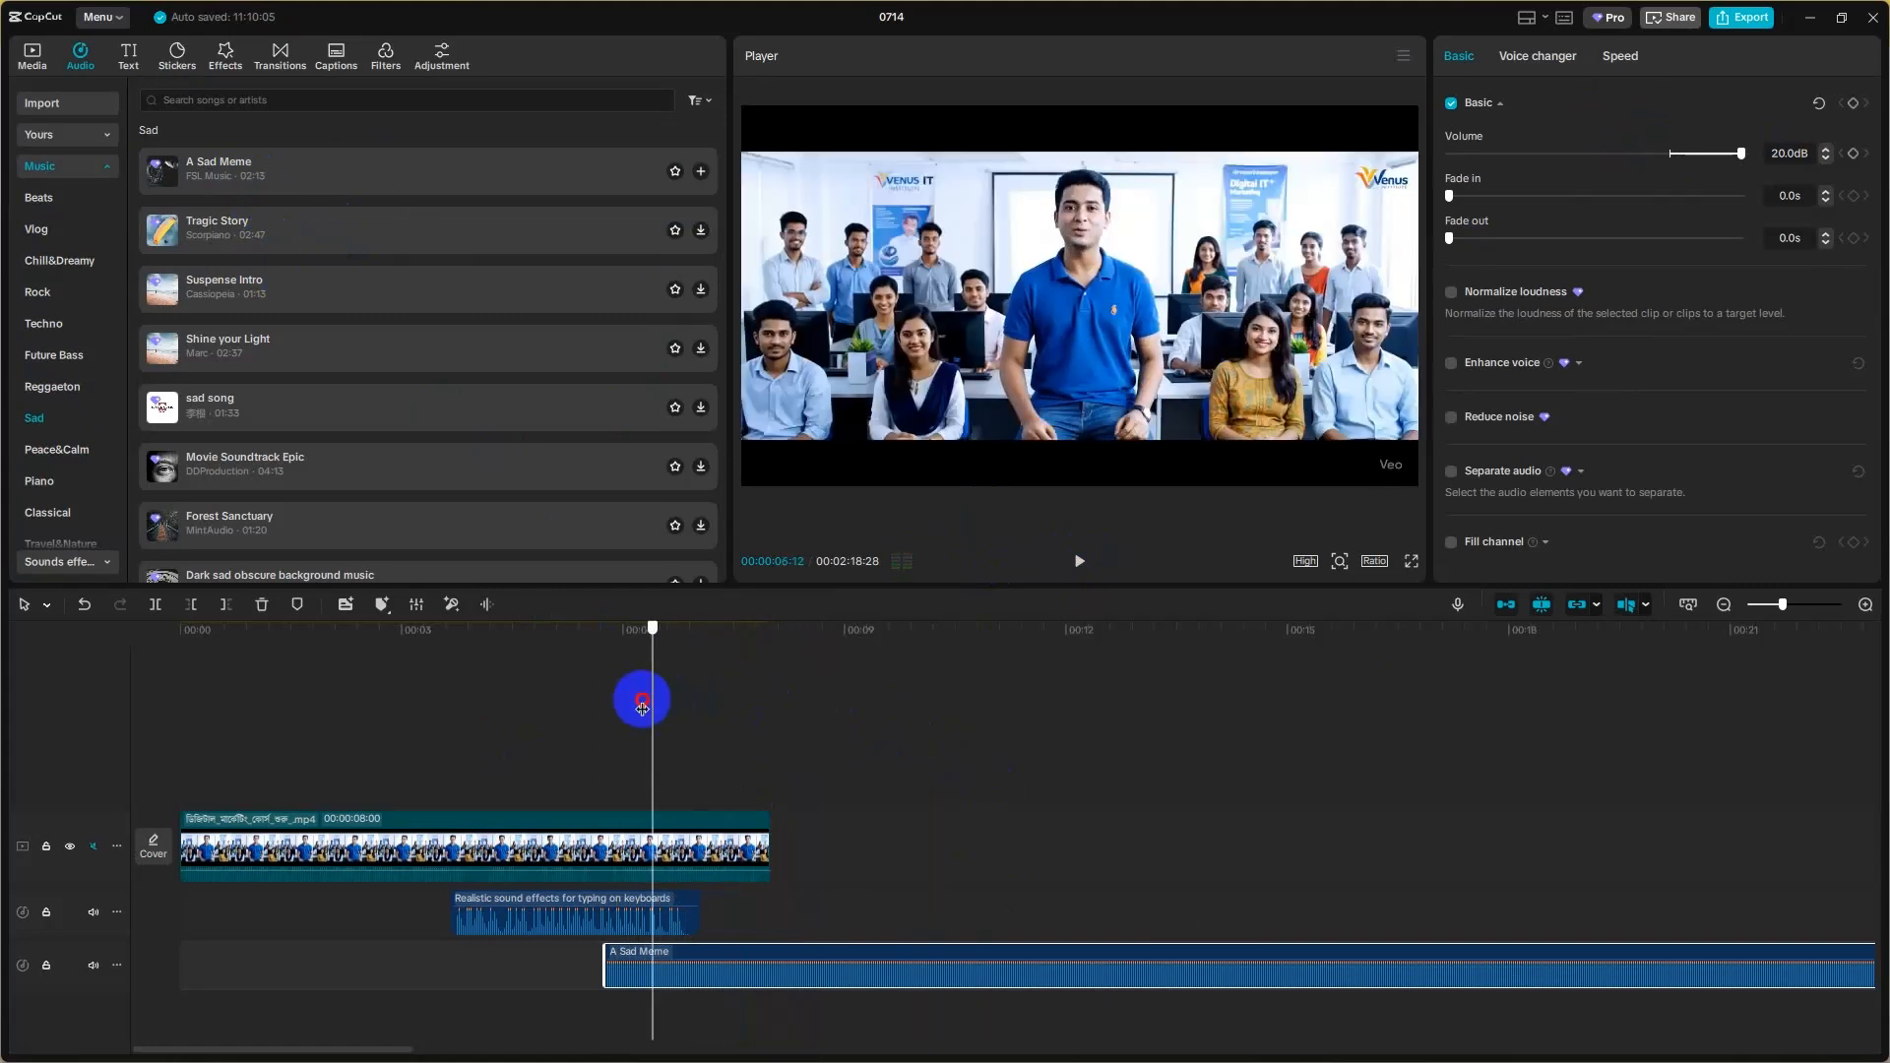
# - Search the audio library for "funny" and preview the first result, the one-second "Funny" sound
pyautogui.click(202, 102)
pyautogui.write('funny')
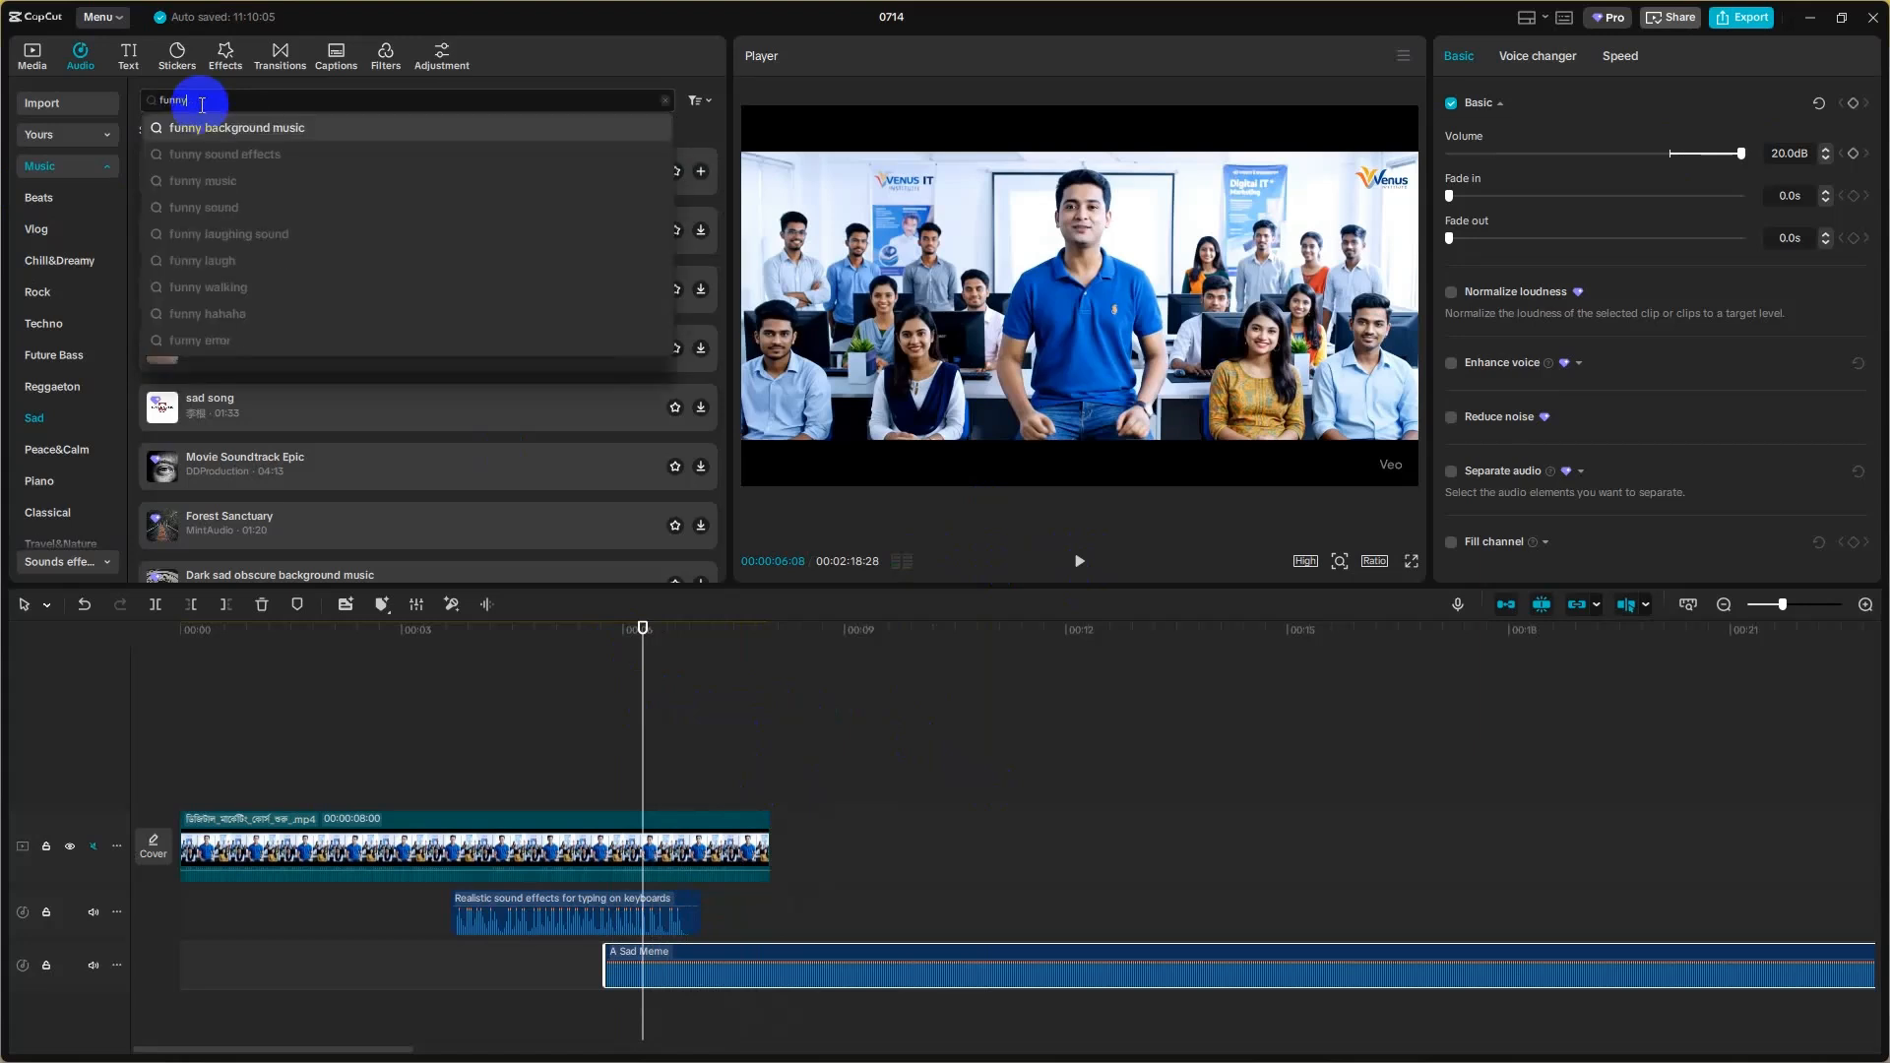
pyautogui.press('Return')
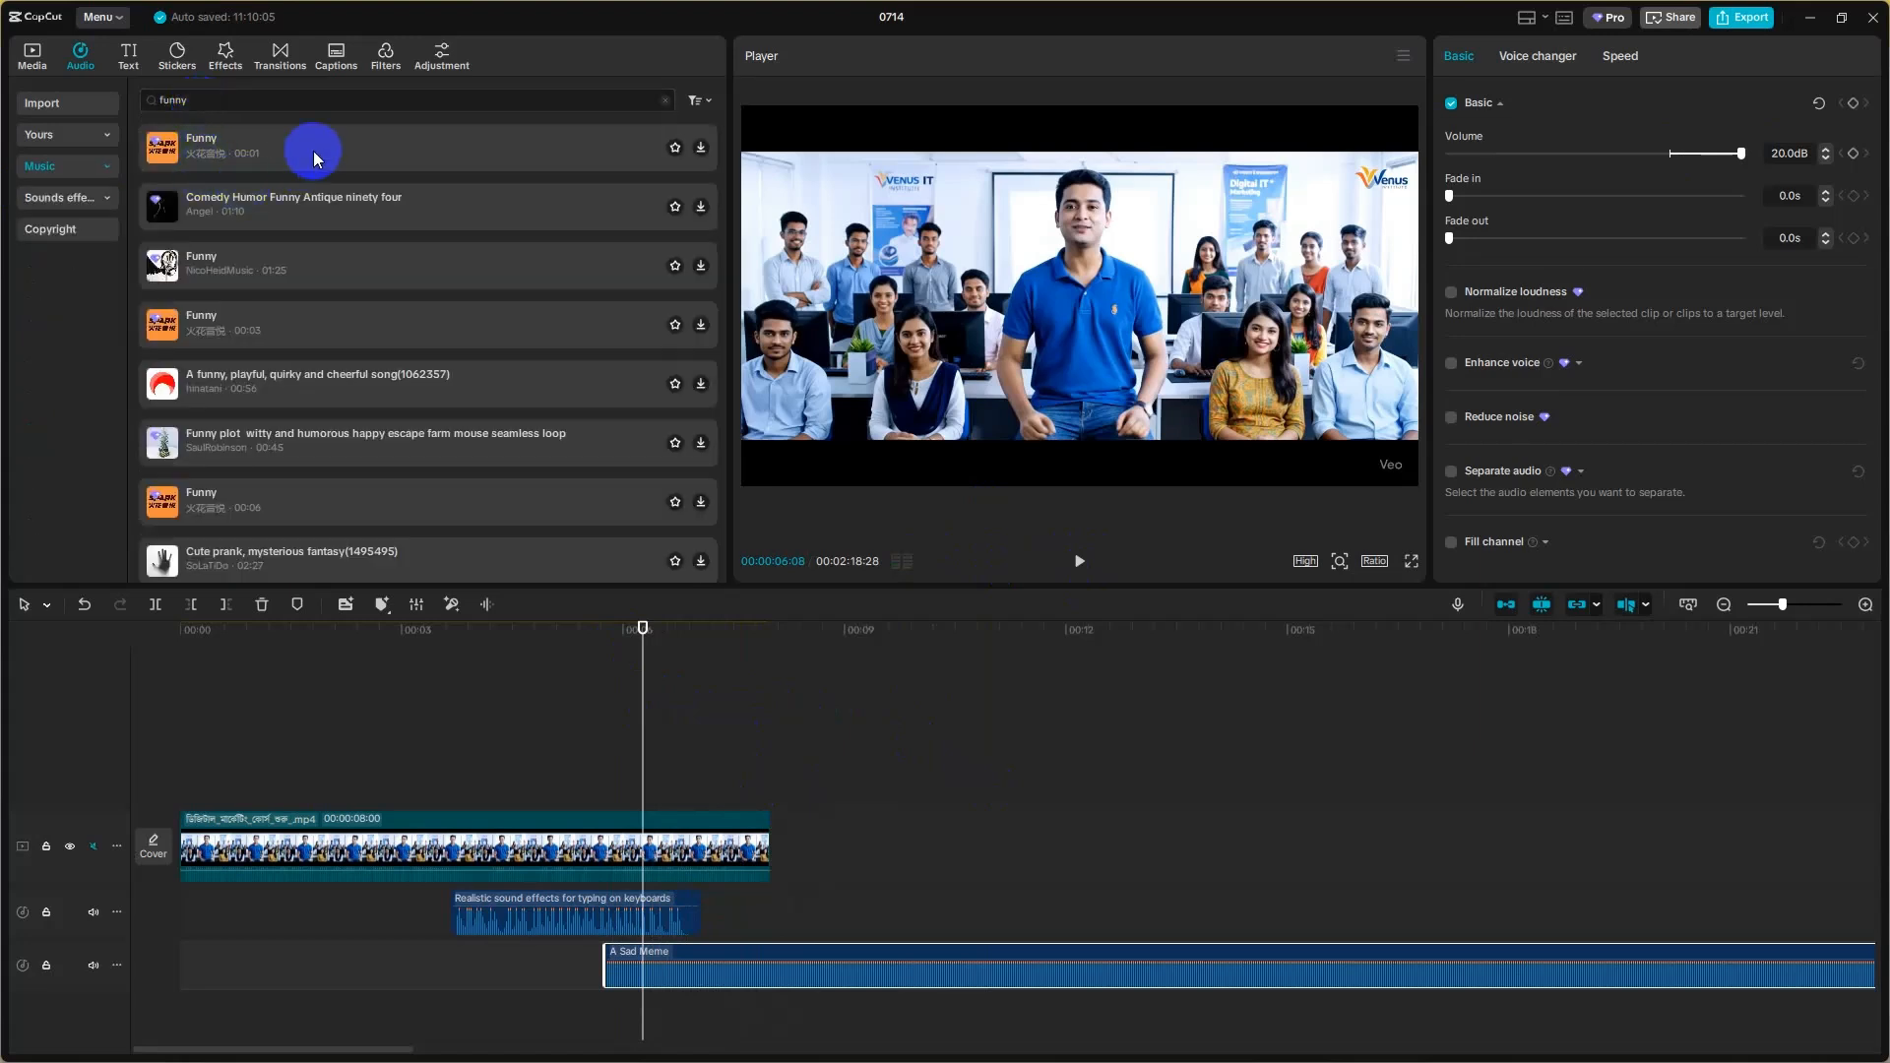
pyautogui.click(313, 150)
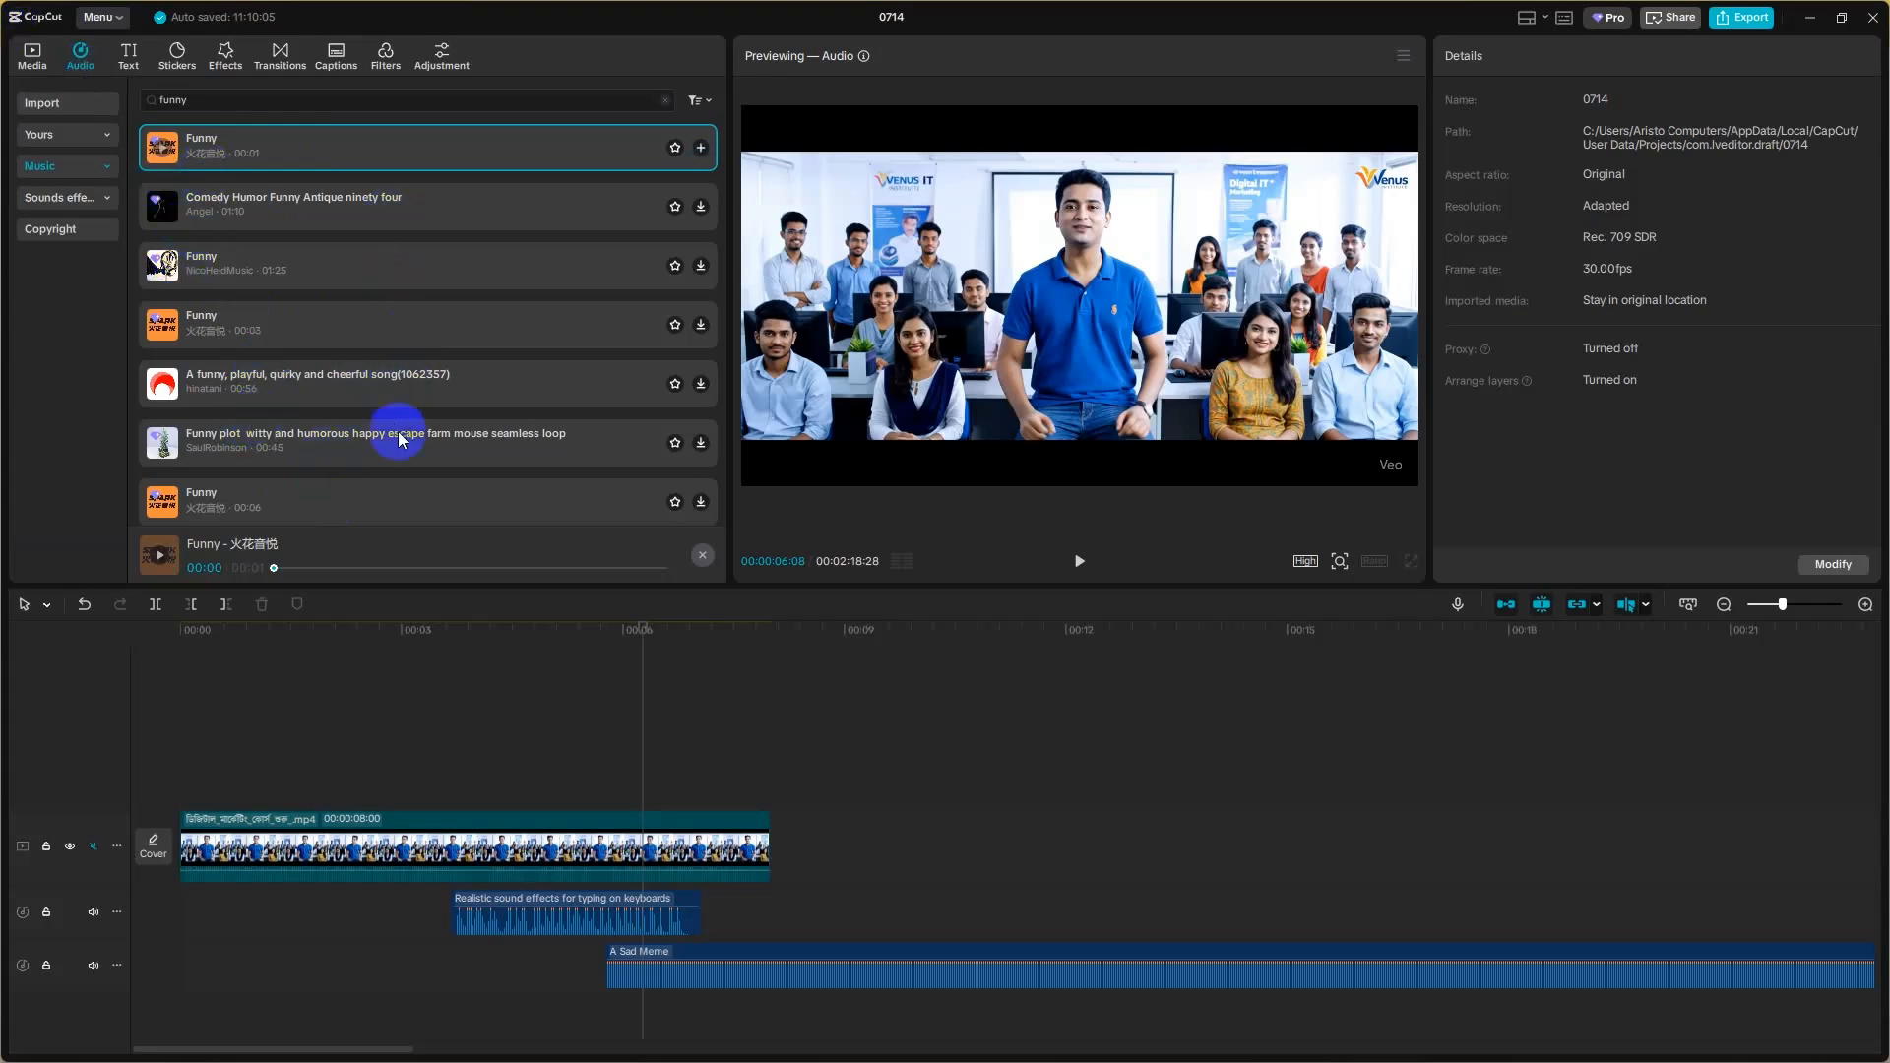
# - Switch to Chrome and search Google for "copyright free music" in a new tab
pyautogui.scroll(-5, 398, 431)
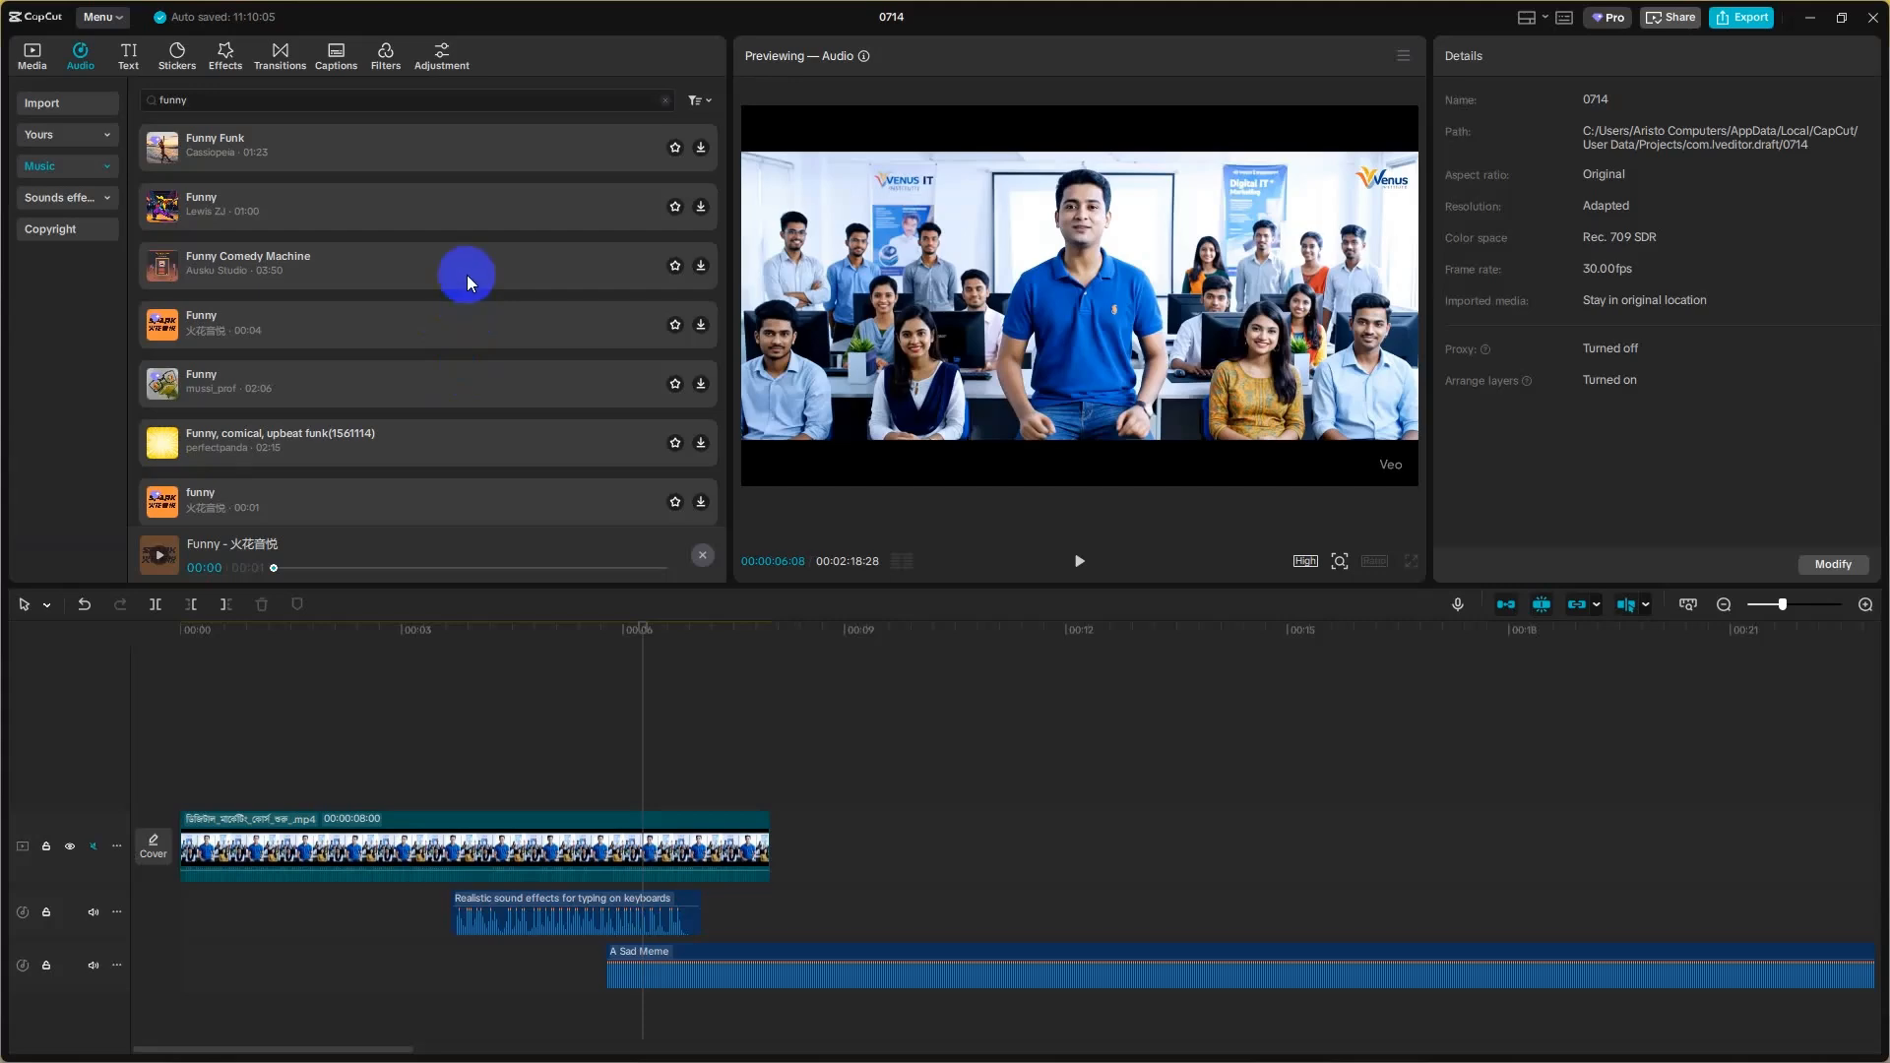
pyautogui.click(1813, 19)
pyautogui.click(282, 23)
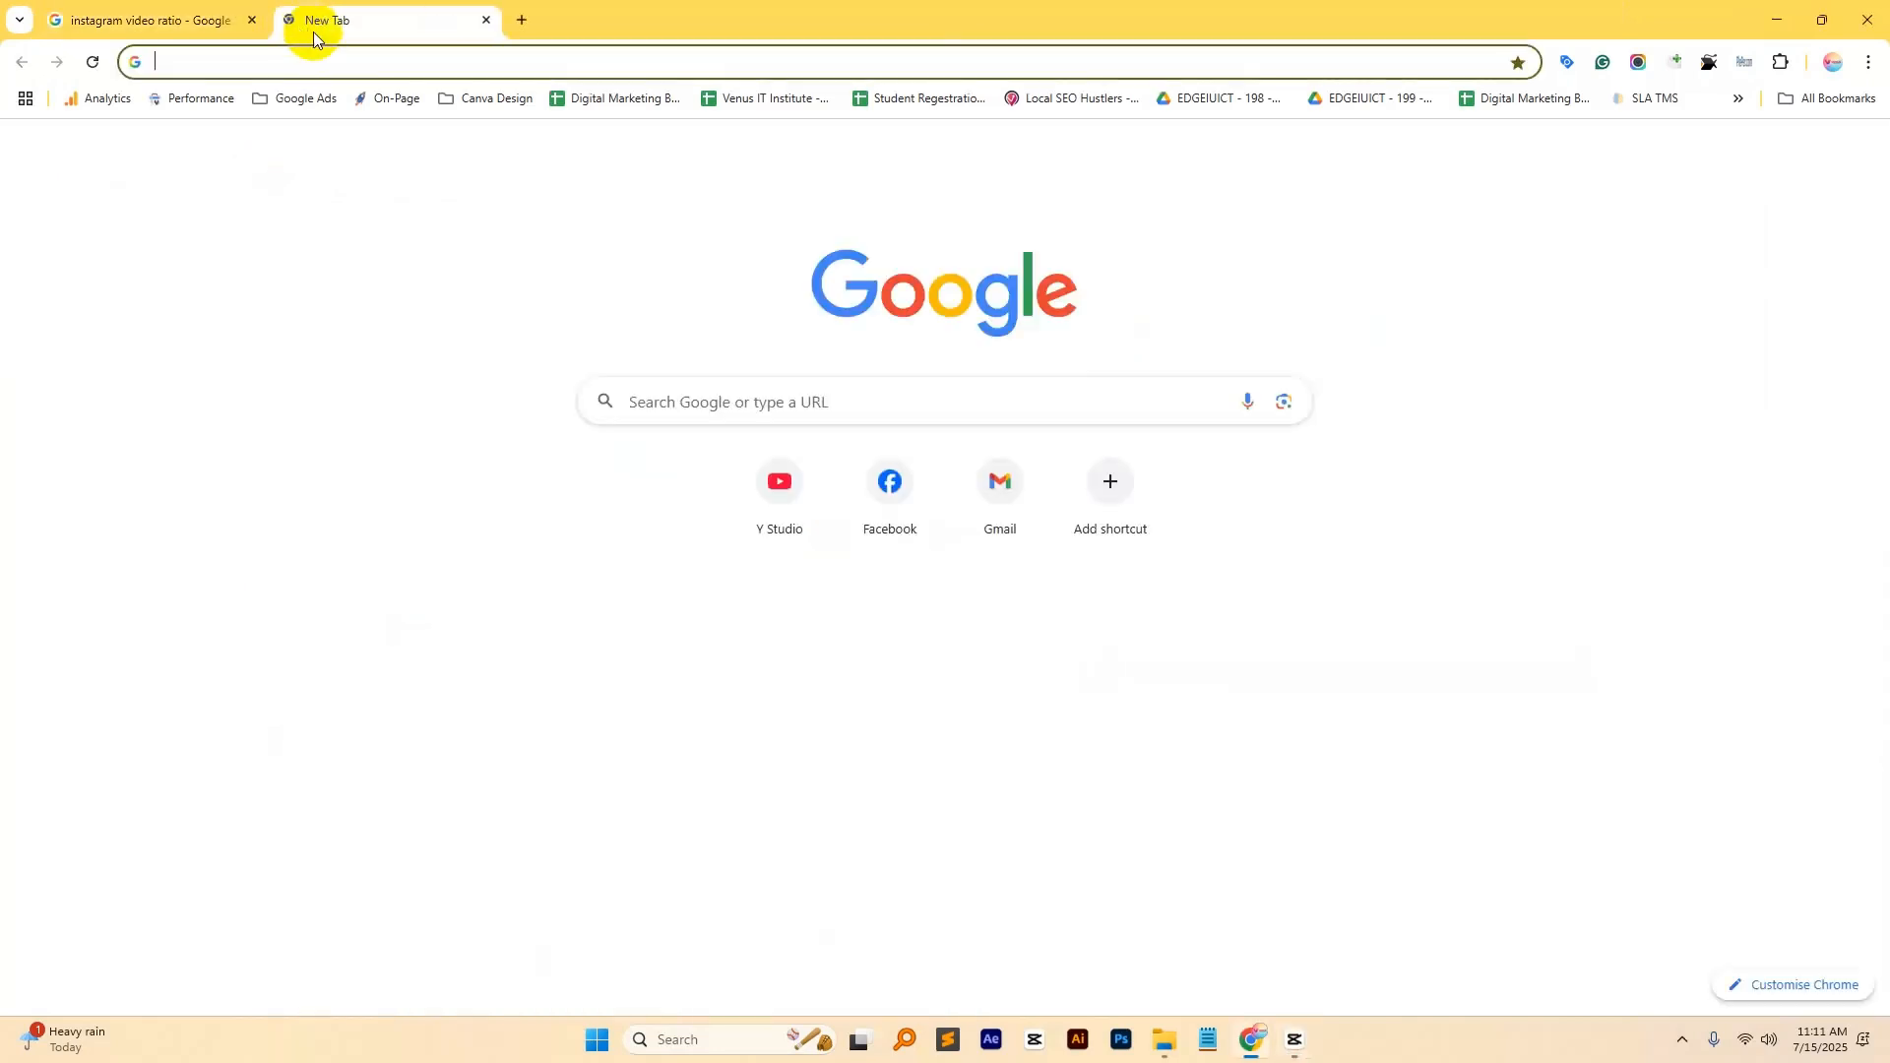
pyautogui.write('copyright')
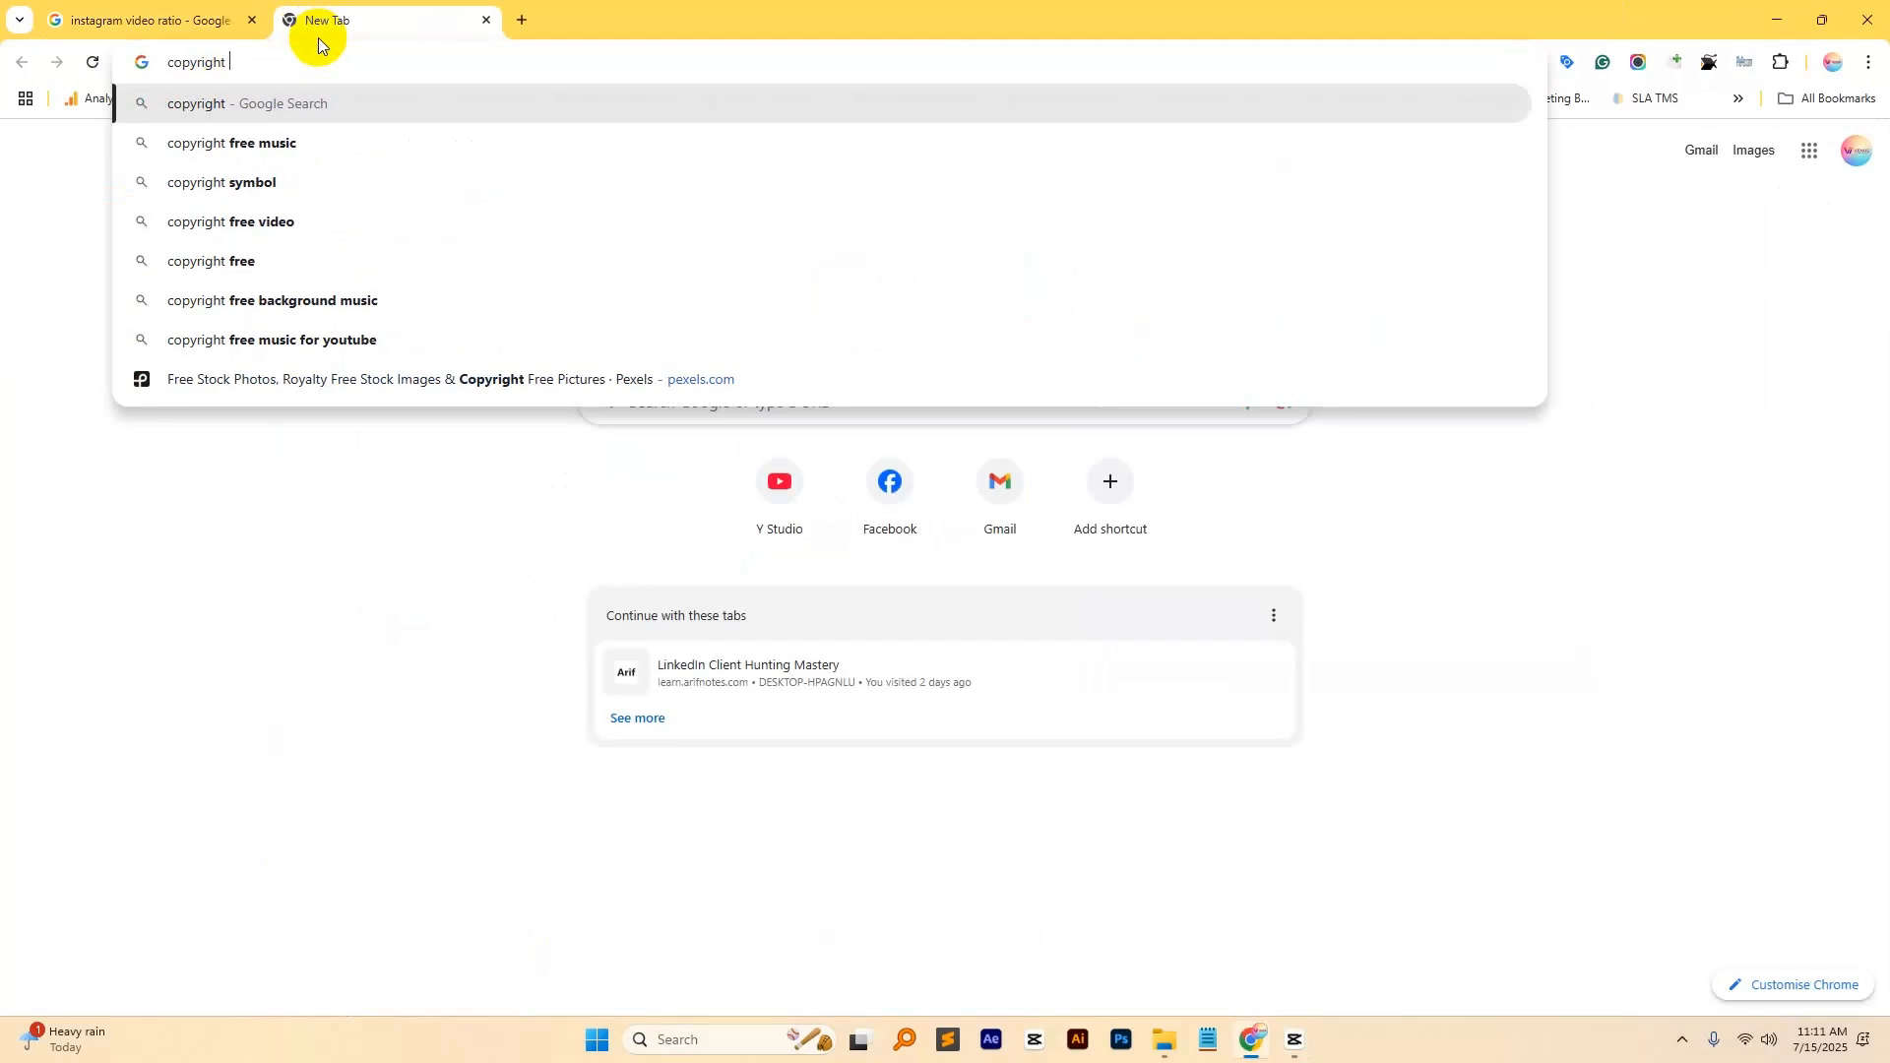
pyautogui.click(234, 138)
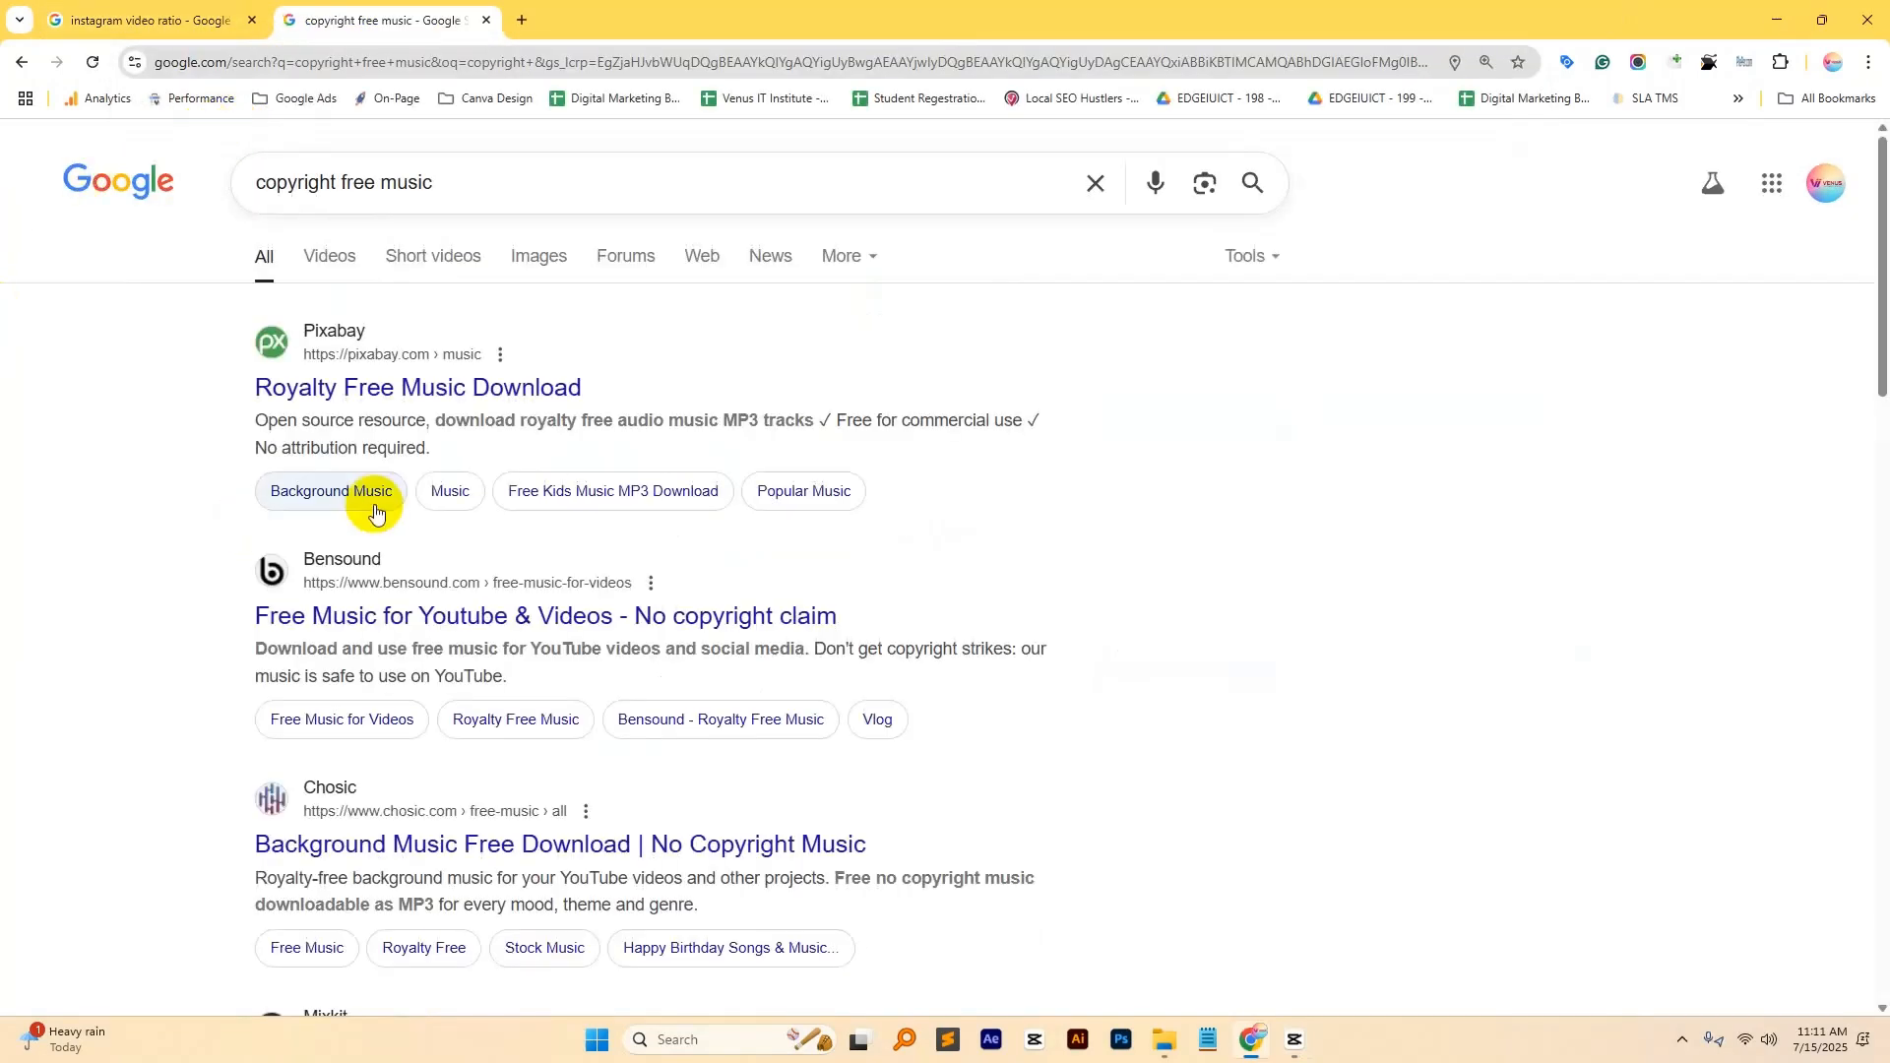
# - Open the Pixabay, Bensound, Chosic and Mixkit search results in separate background tabs
pyautogui.middleClick(313, 387)
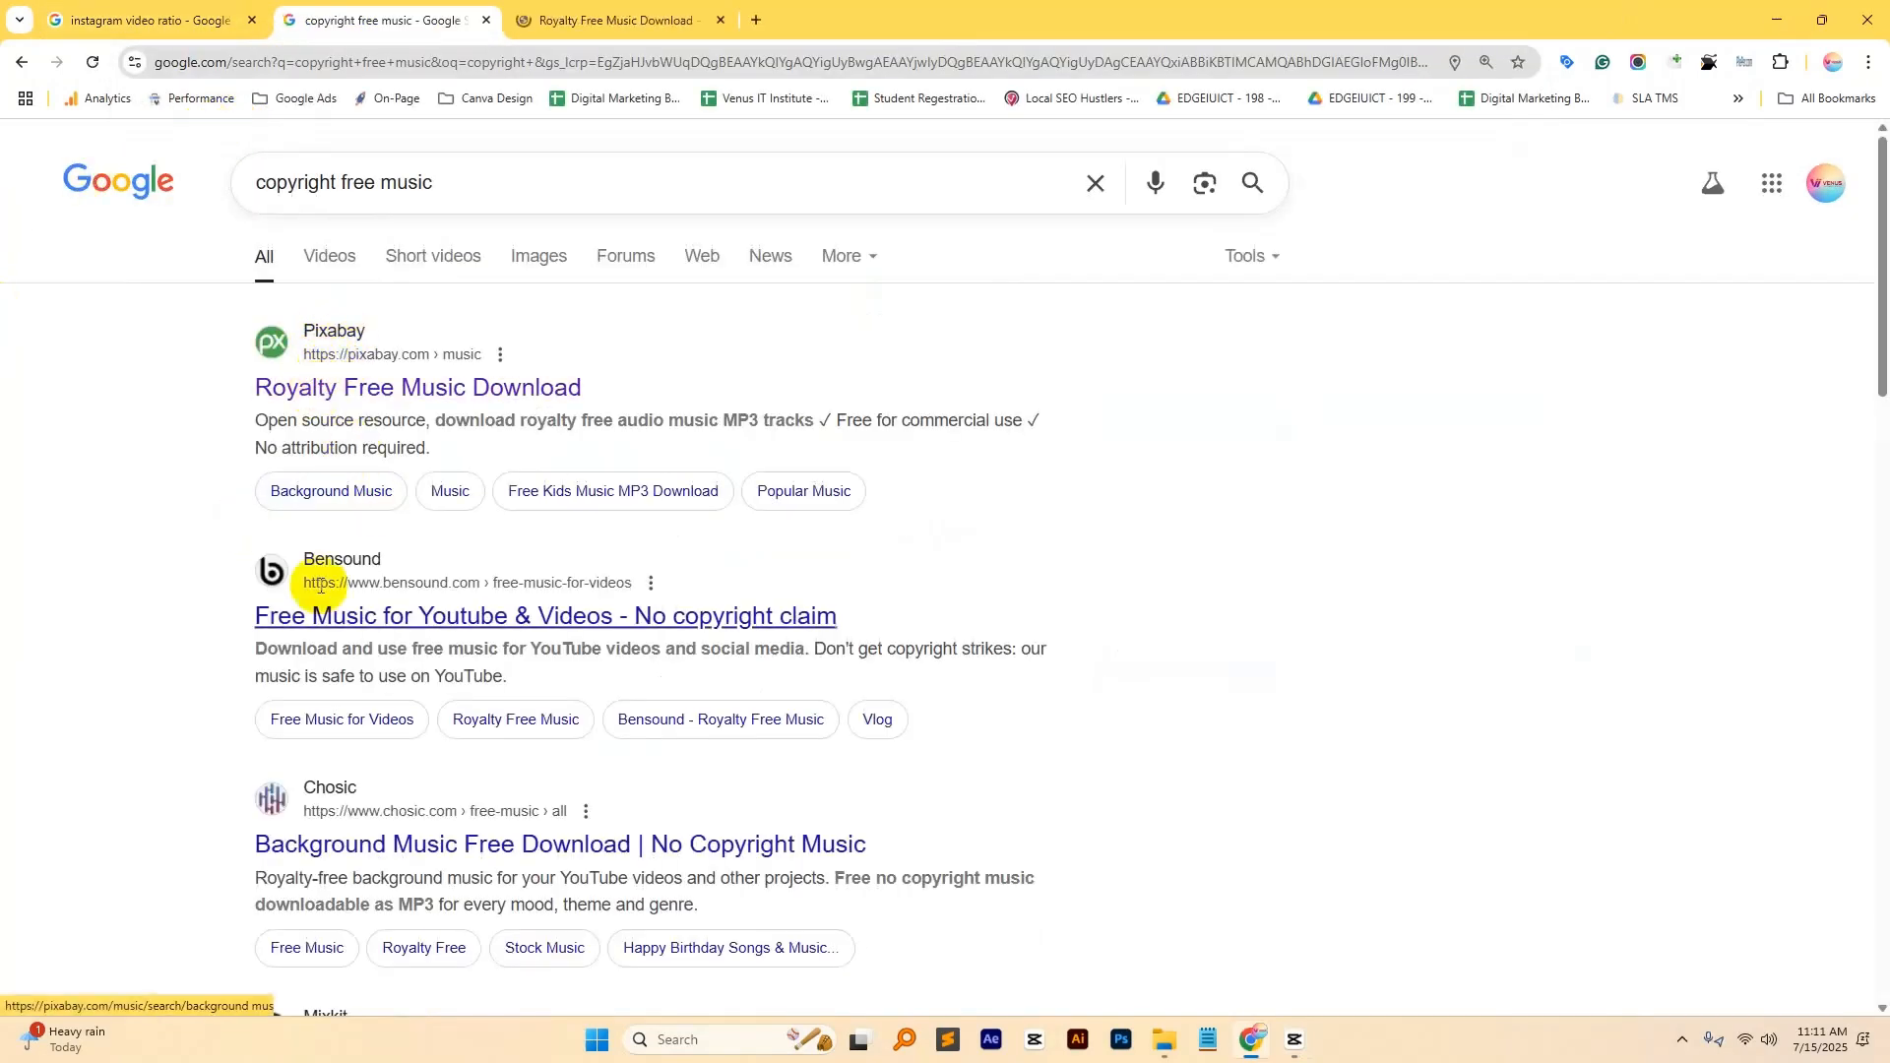
pyautogui.middleClick(439, 619)
pyautogui.scroll(-4, 418, 592)
pyautogui.middleClick(423, 451)
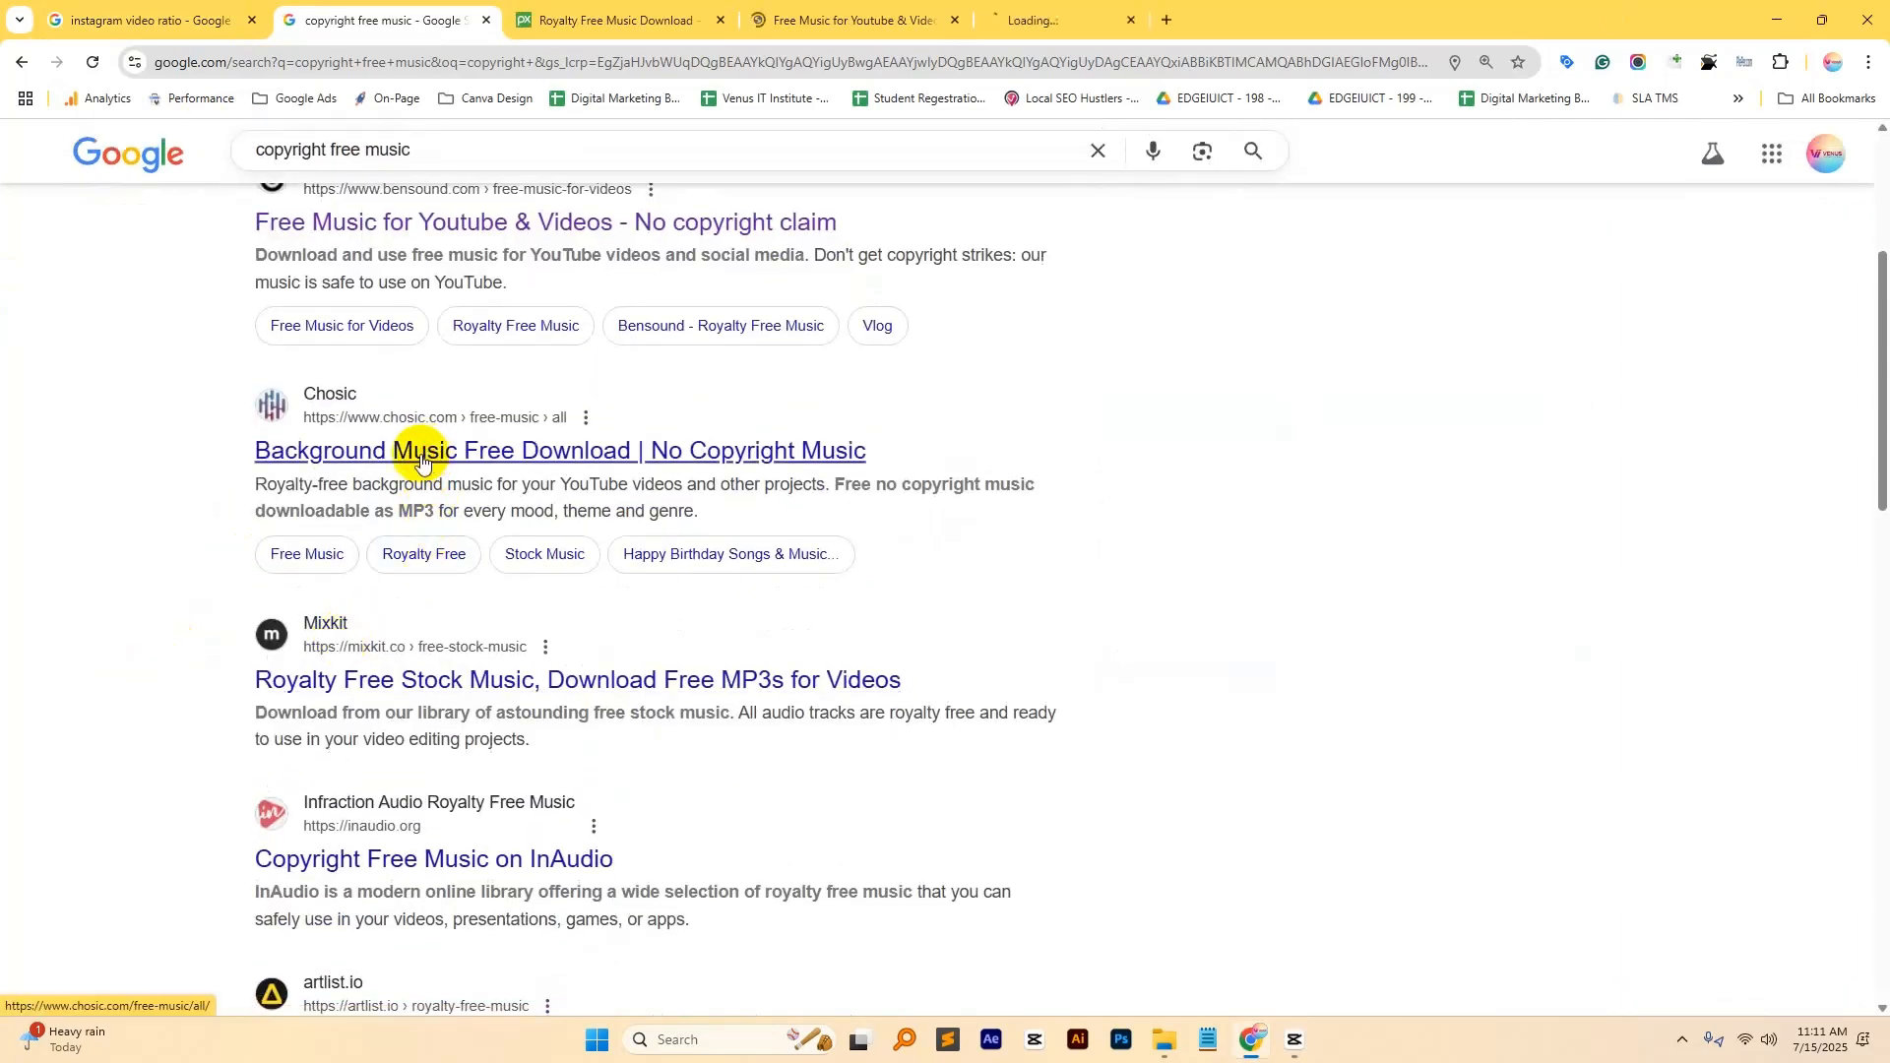
pyautogui.middleClick(363, 673)
# - Look through the royalty-free music page on Pixabay, from the track list down to the featured creators
pyautogui.click(655, 16)
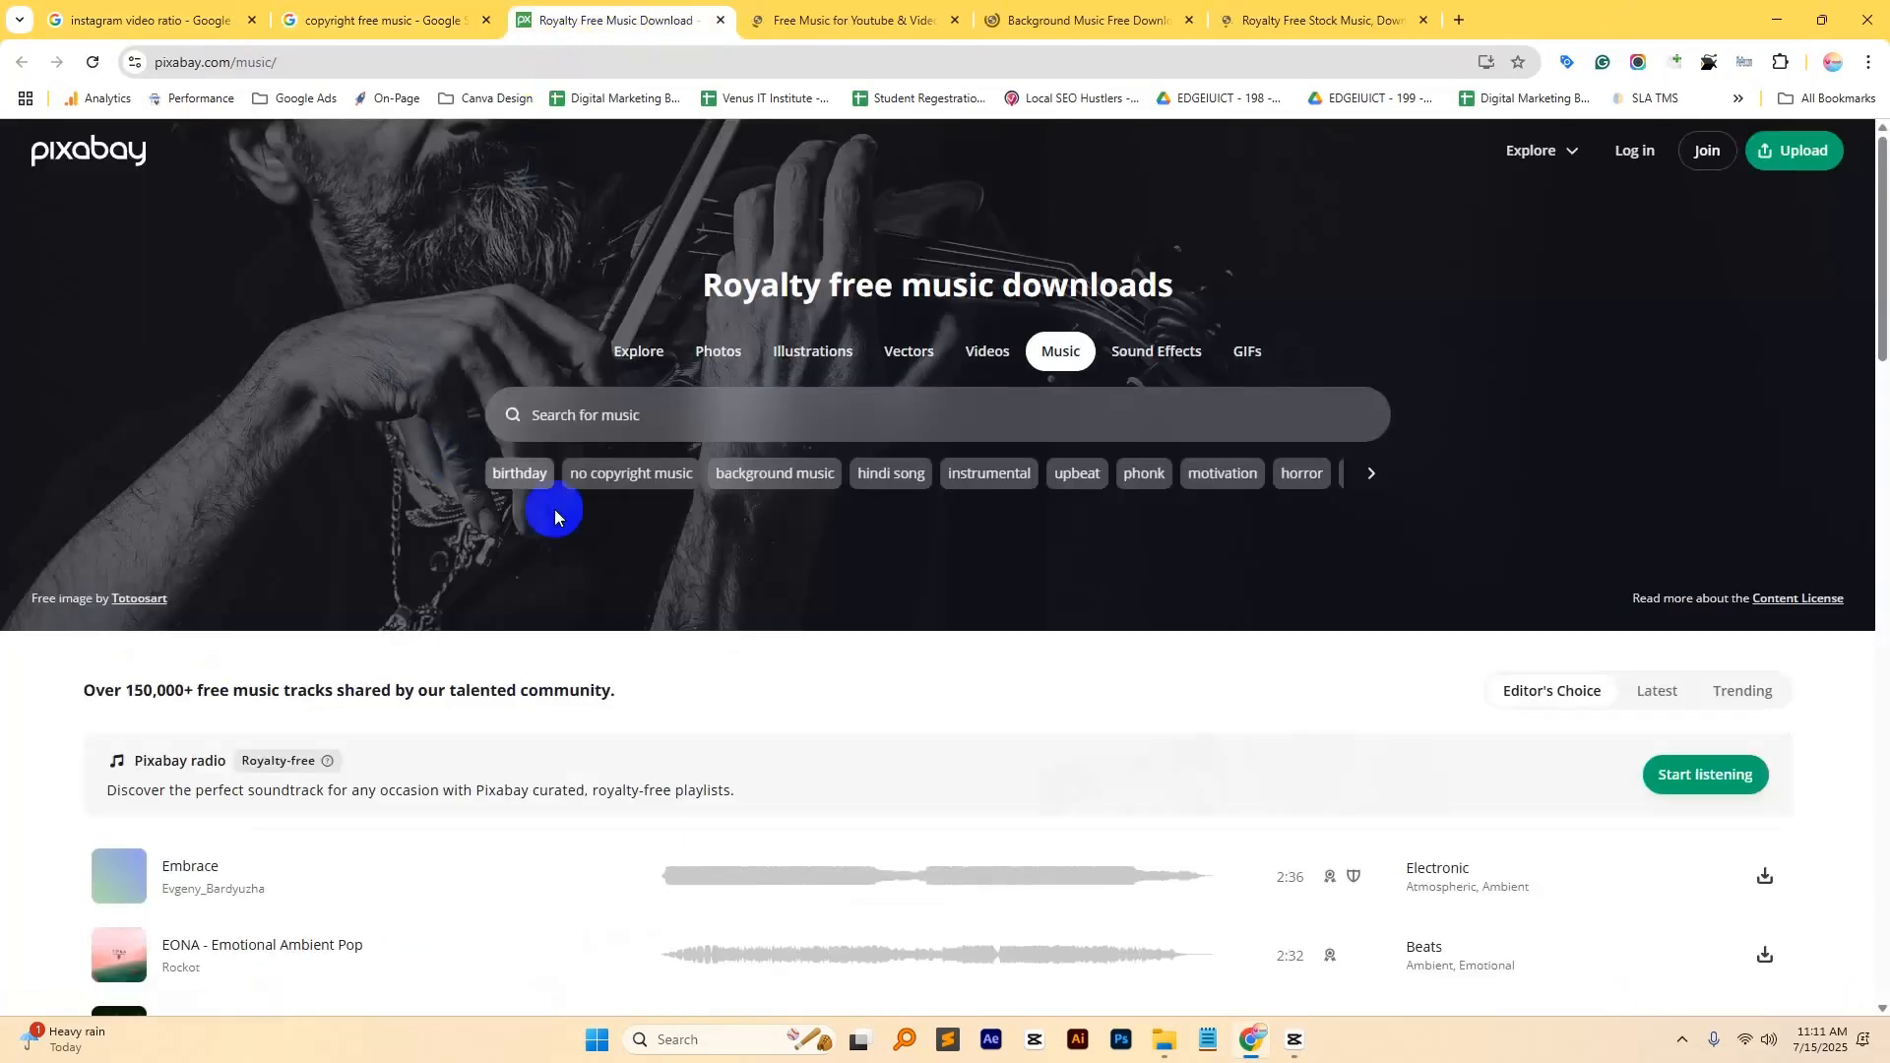
pyautogui.scroll(-5, 421, 522)
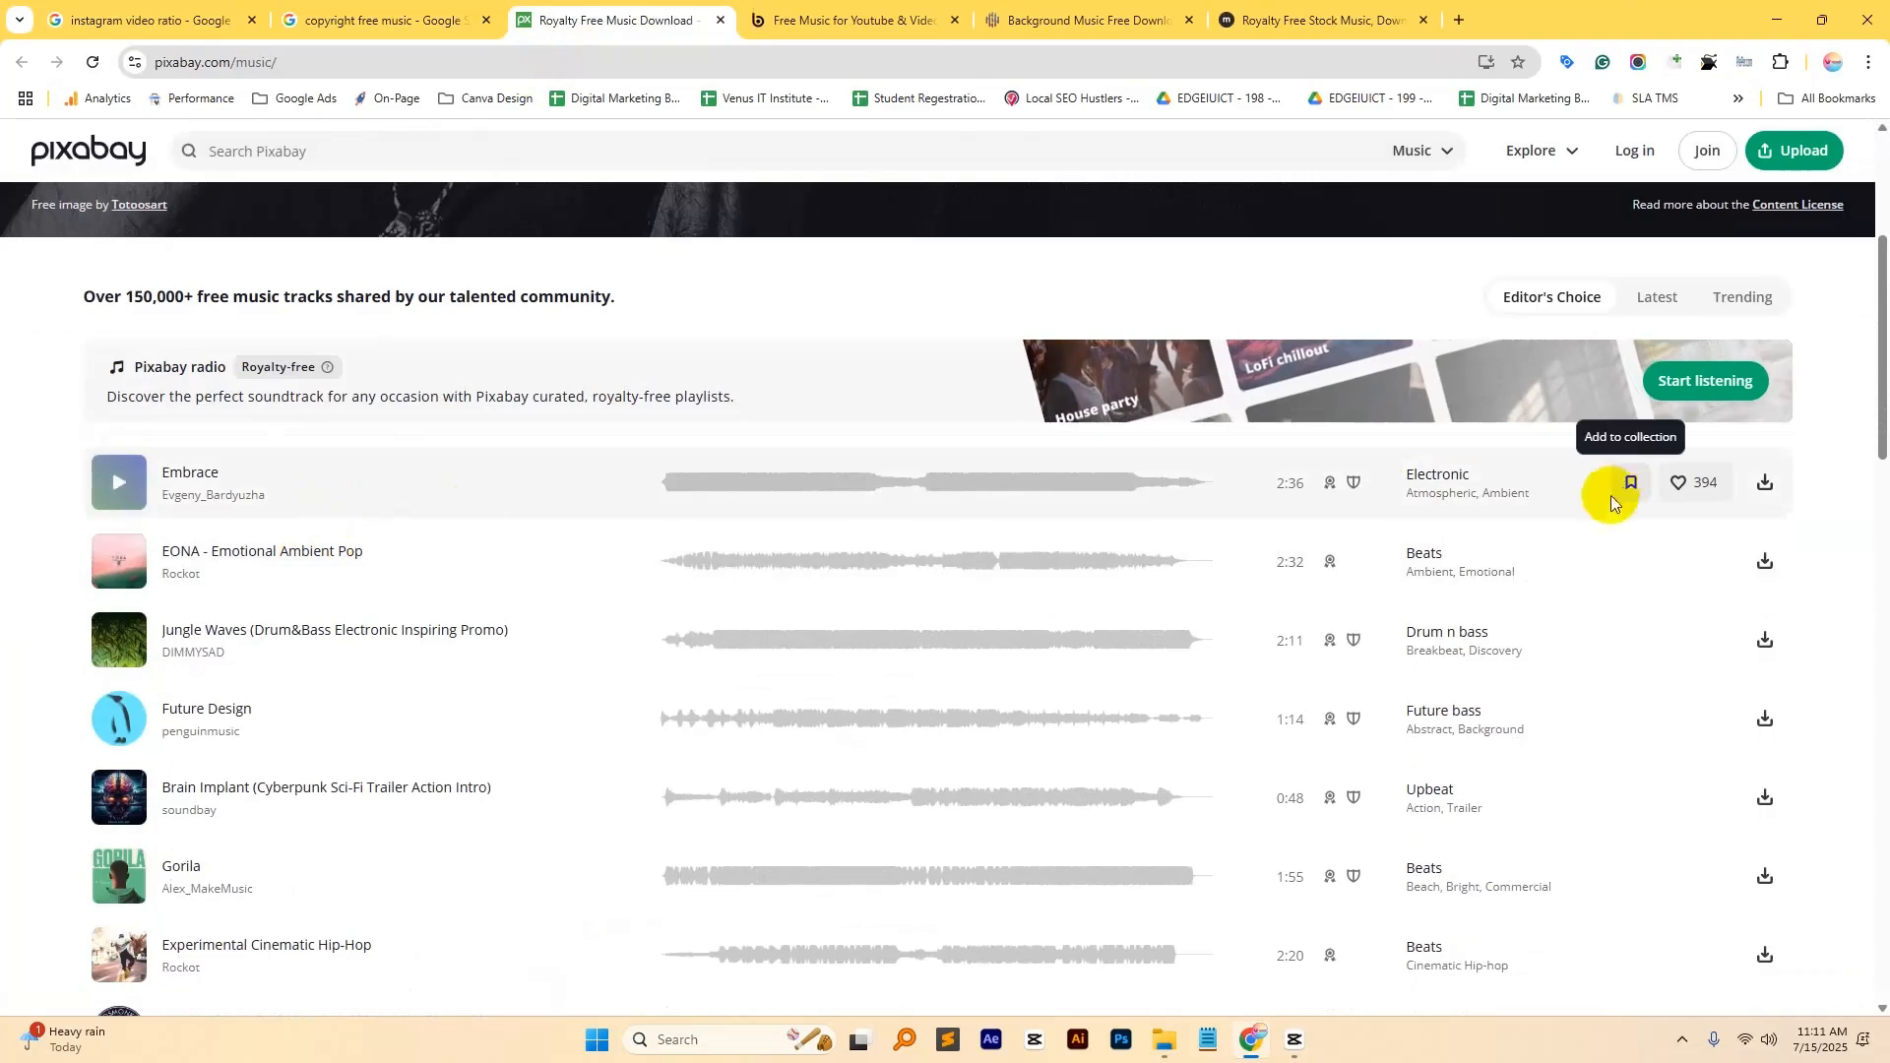
pyautogui.scroll(-9, 633, 574)
pyautogui.scroll(-10, 621, 578)
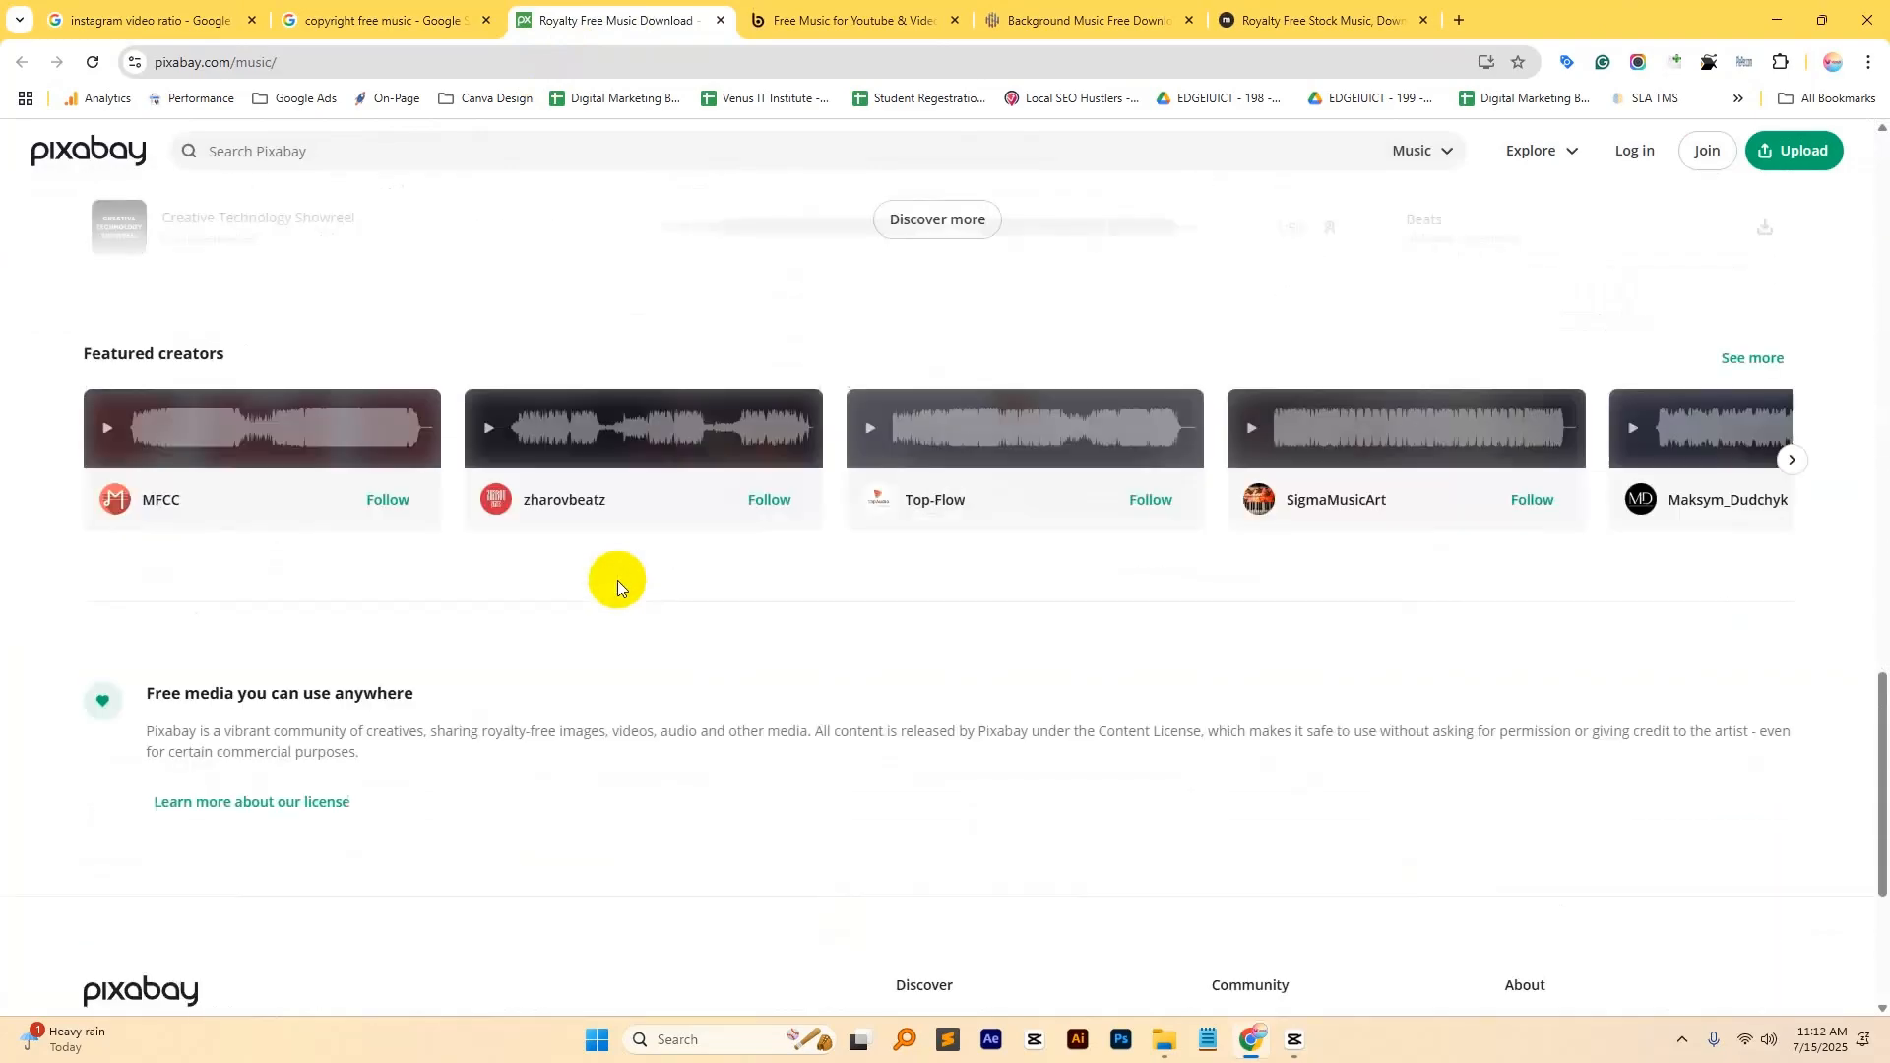
pyautogui.scroll(20, 606, 554)
pyautogui.scroll(-1, 599, 557)
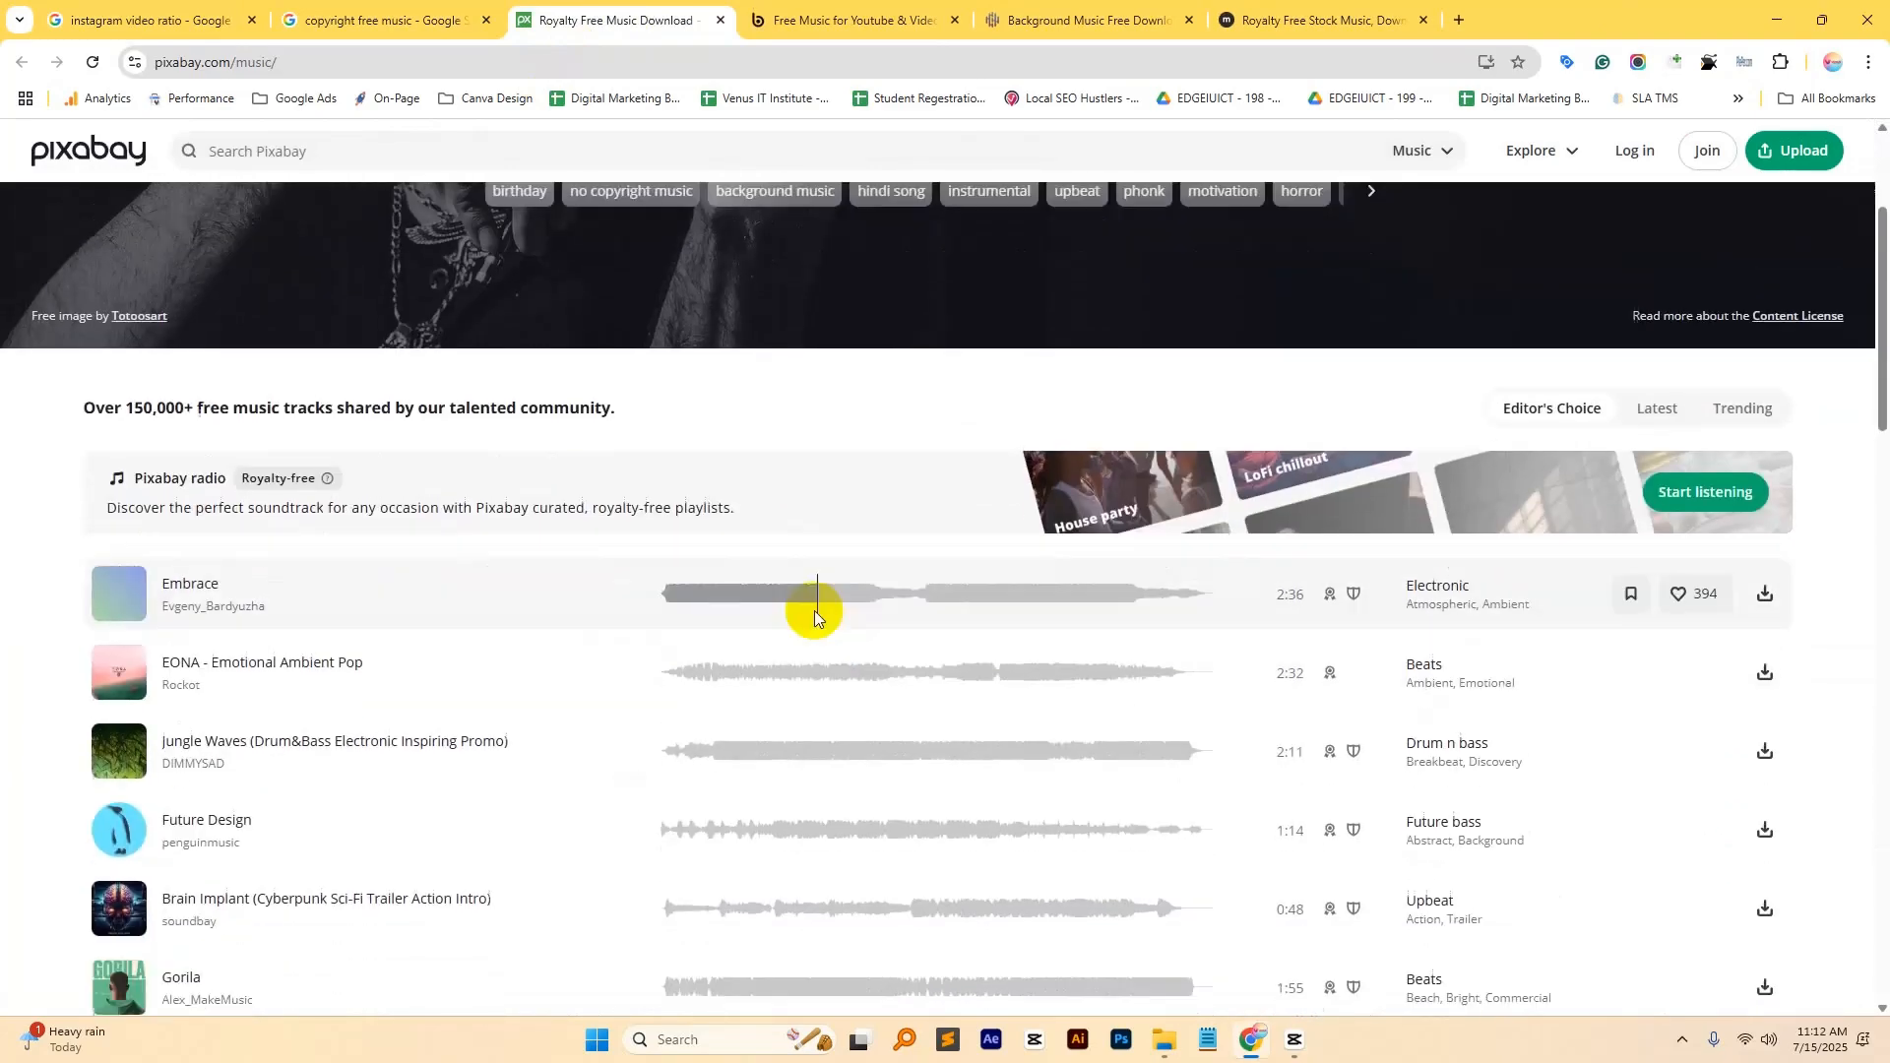
pyautogui.scroll(3, 810, 611)
# - Preview the "Embrace" track in Pixabay's music list
pyautogui.click(607, 414)
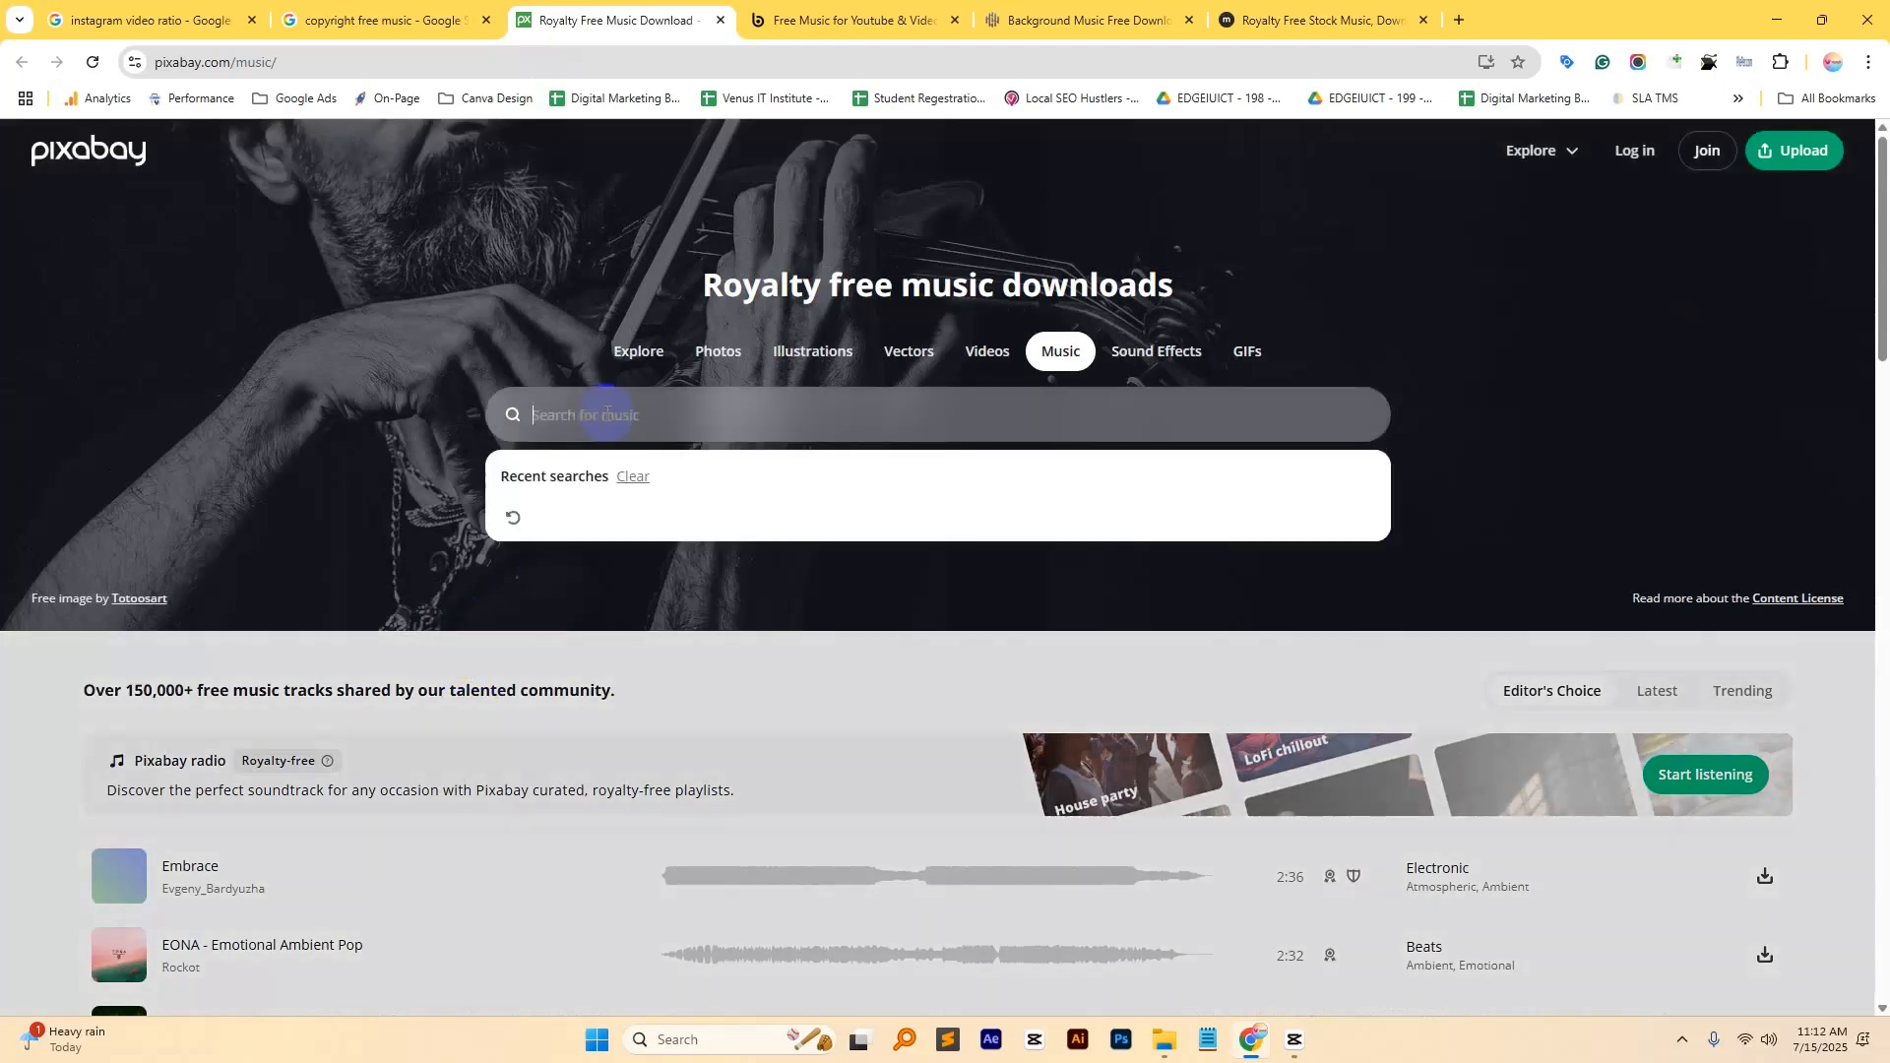
pyautogui.click(191, 362)
pyautogui.scroll(-3, 459, 493)
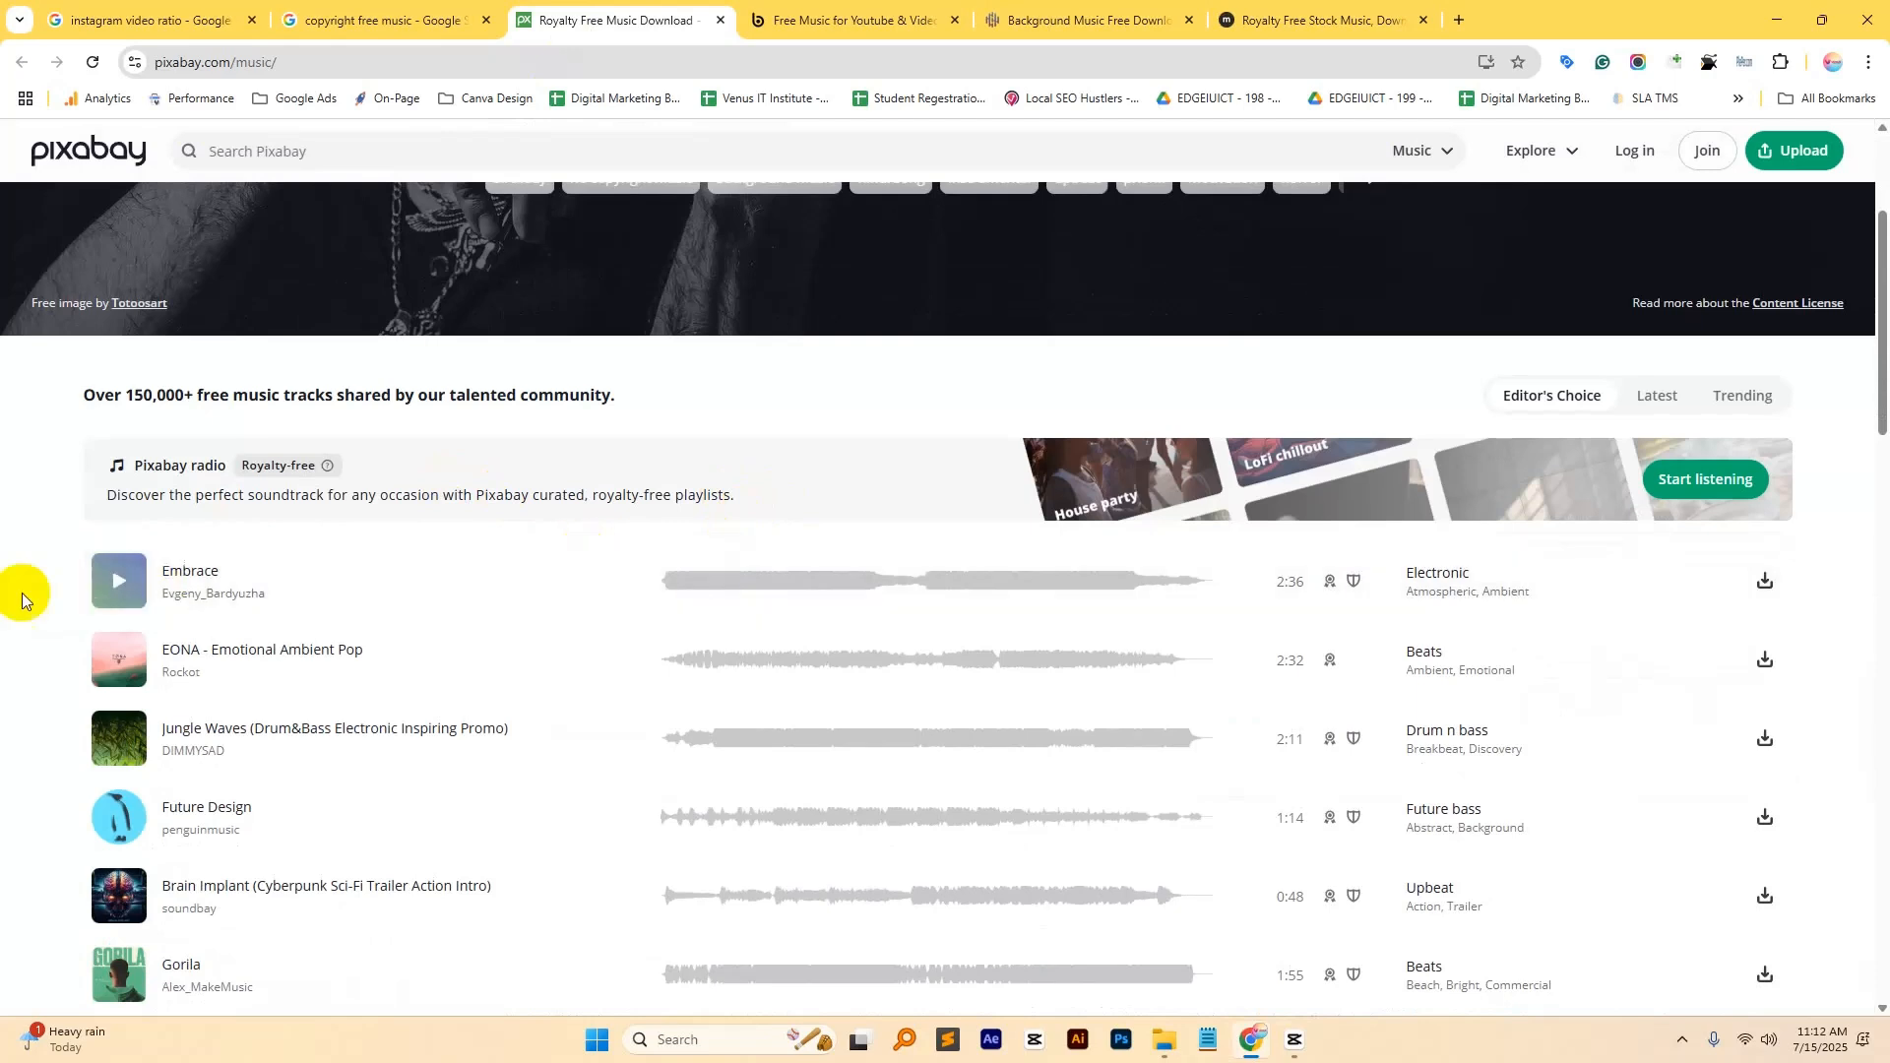
pyautogui.click(116, 583)
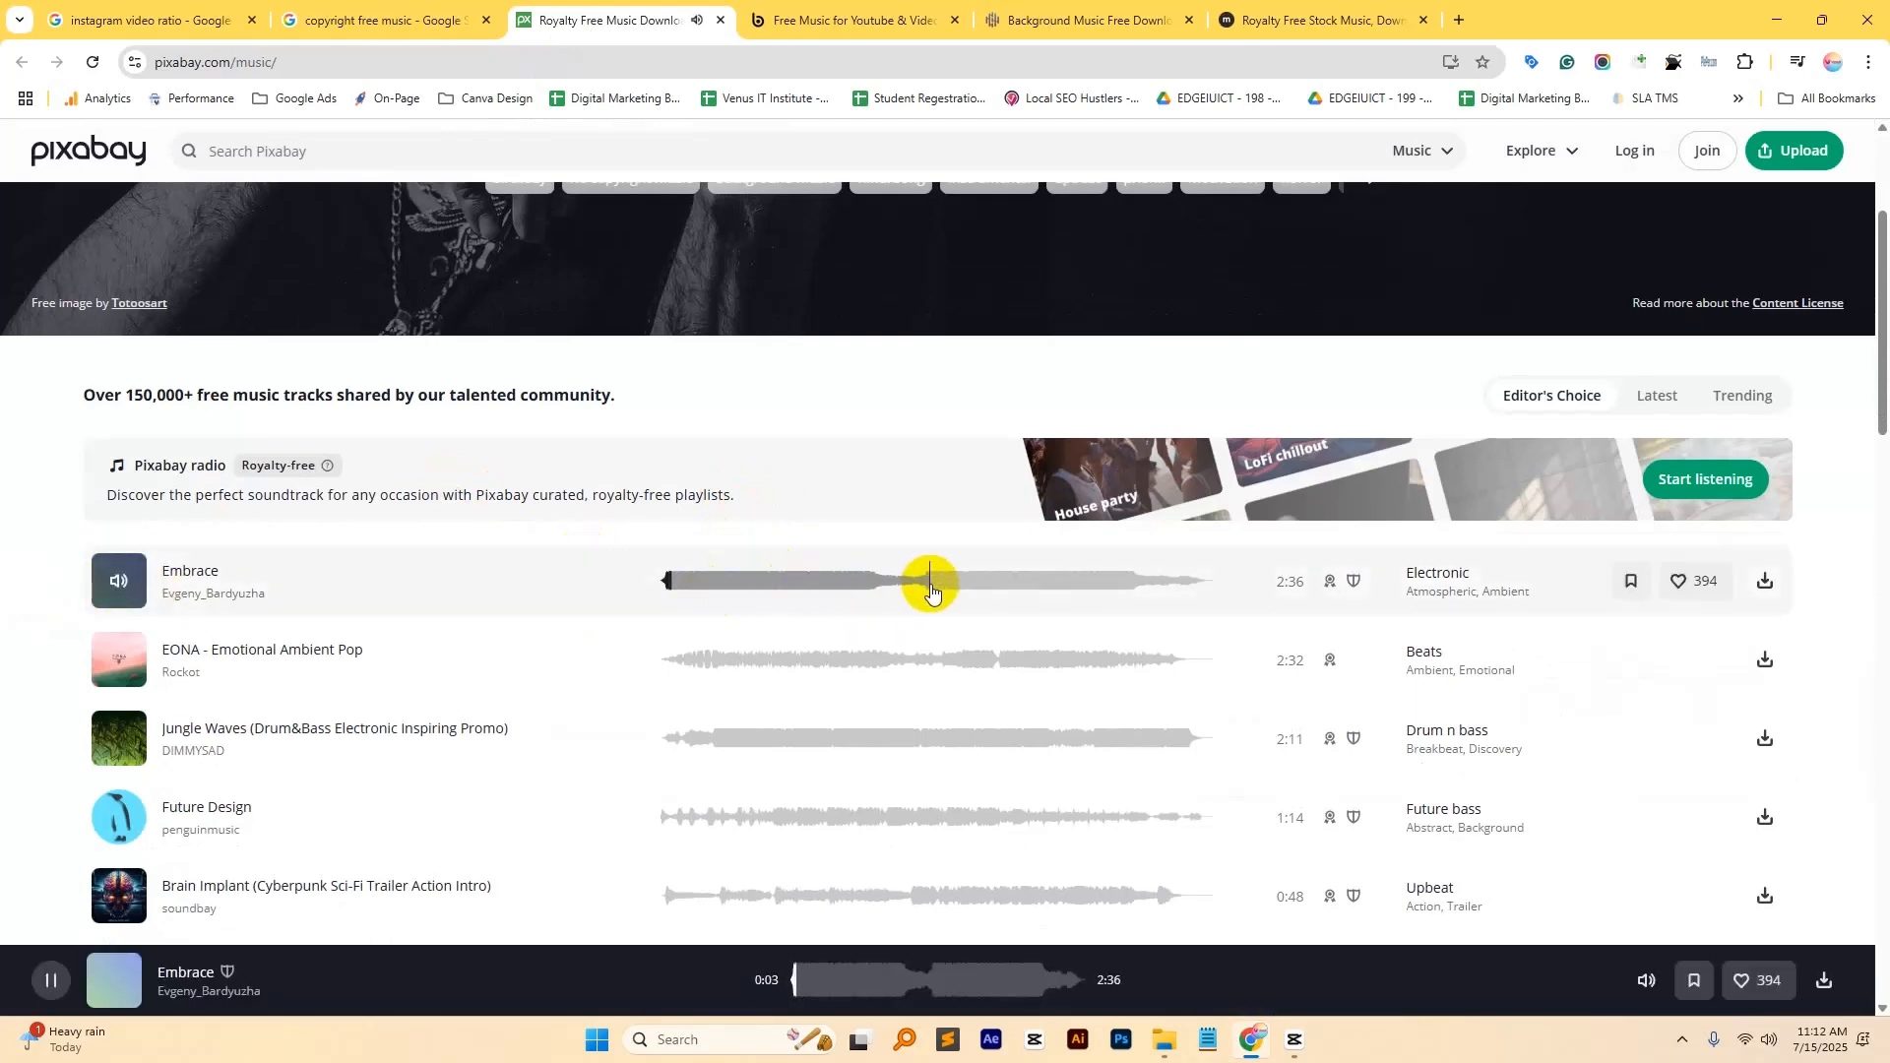
pyautogui.scroll(3, 867, 787)
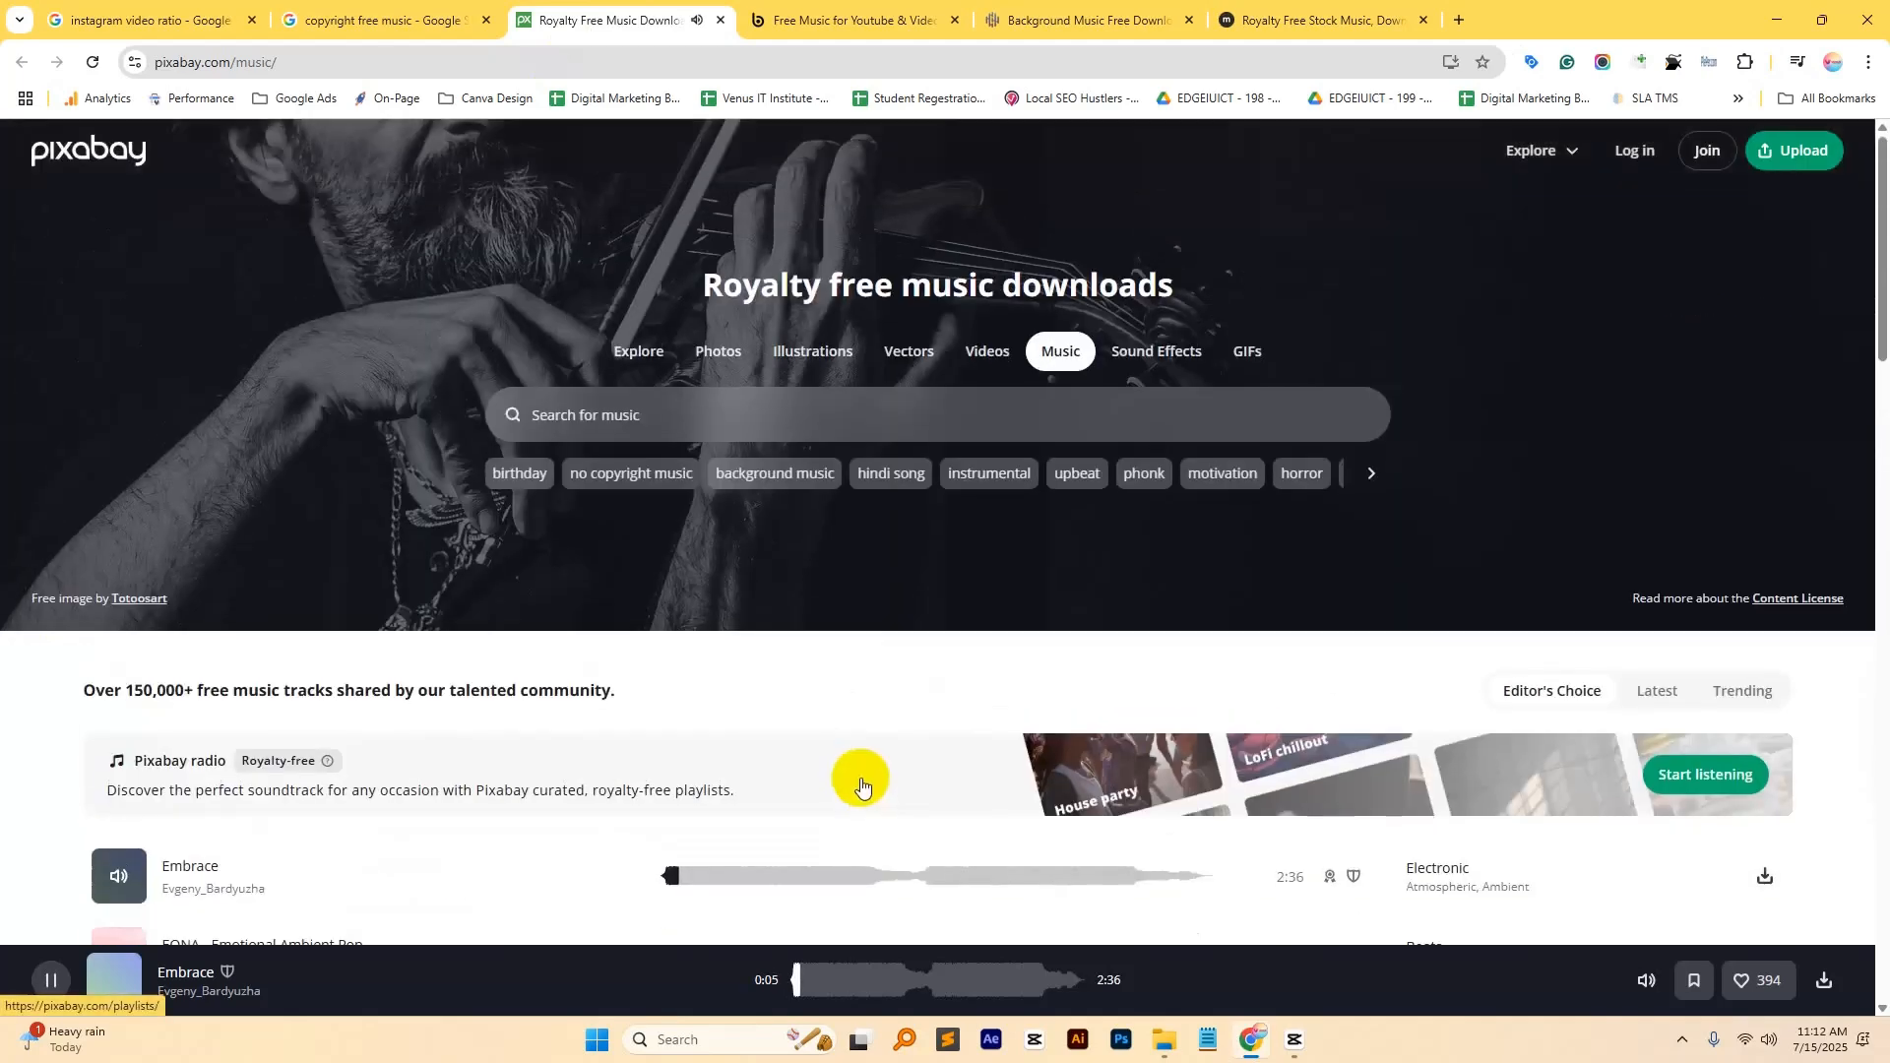
# - Open YouTube in a new tab and search it for "copyright free music"
pyautogui.click(1462, 17)
pyautogui.write('you')
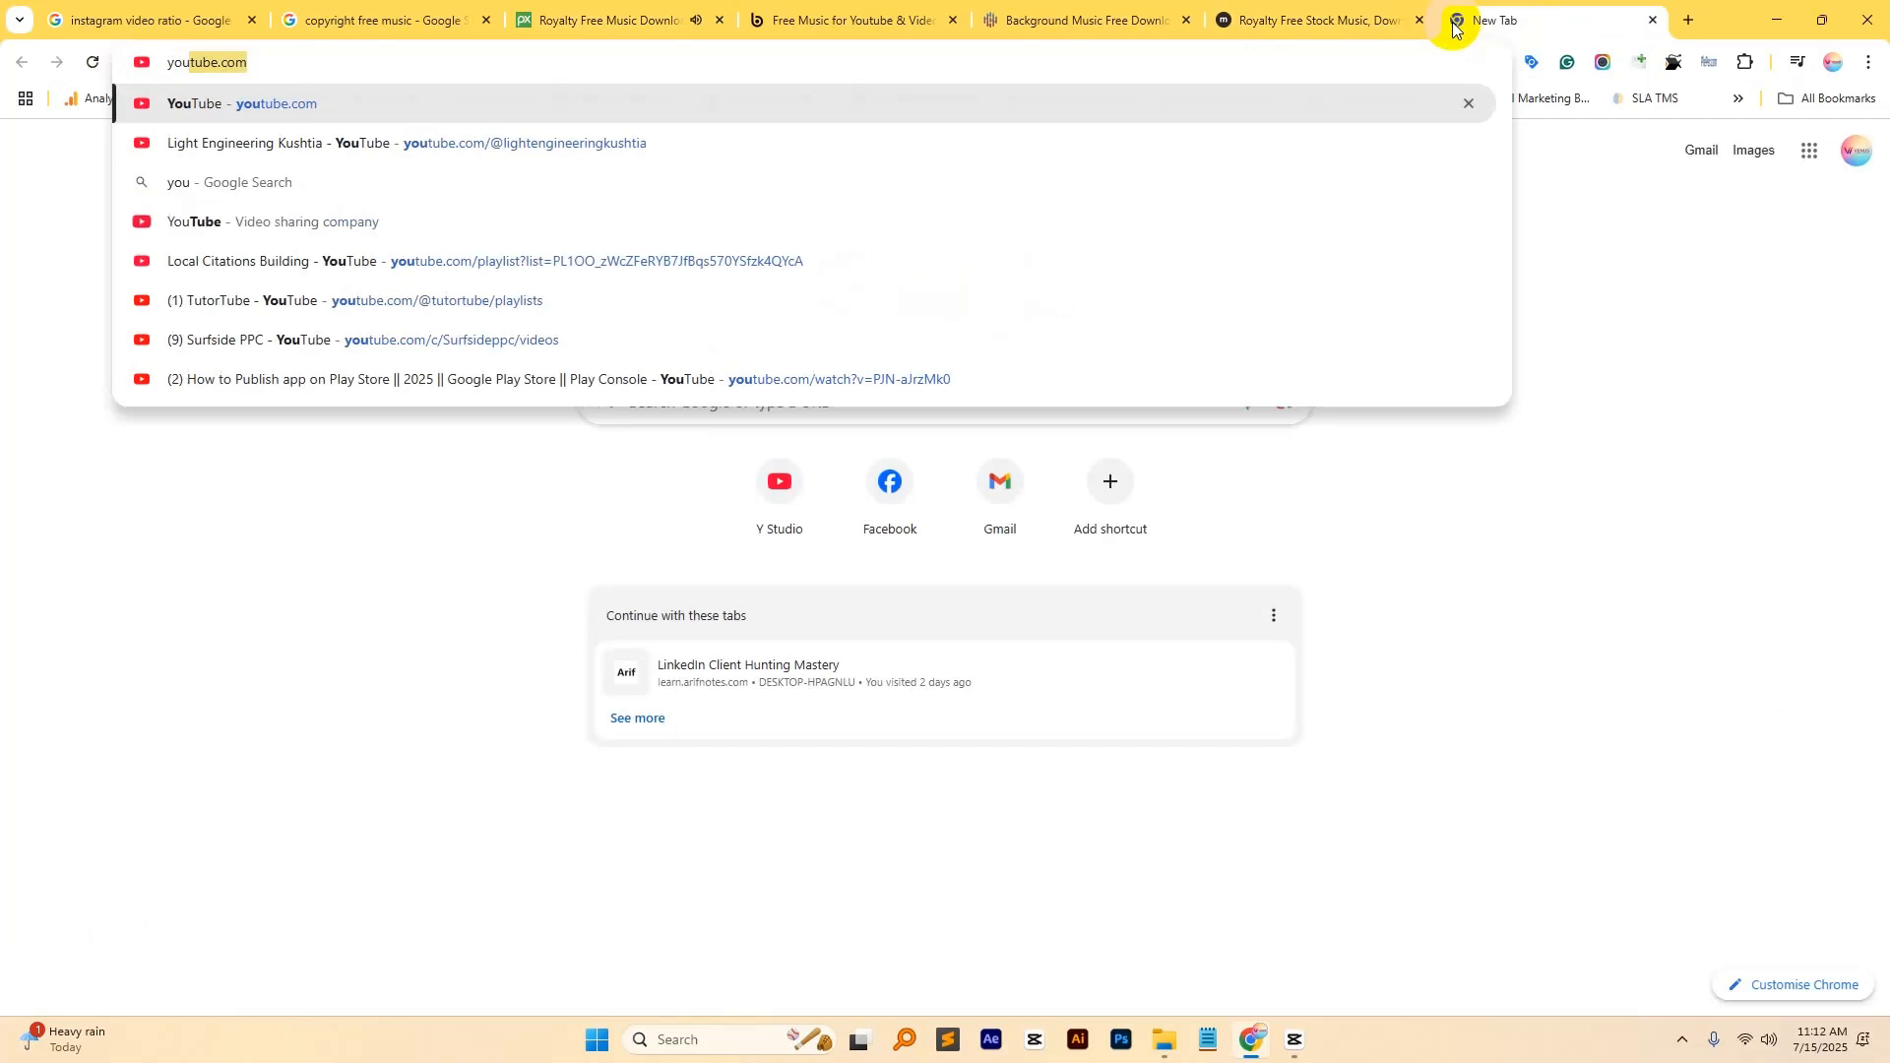
pyautogui.press('Return')
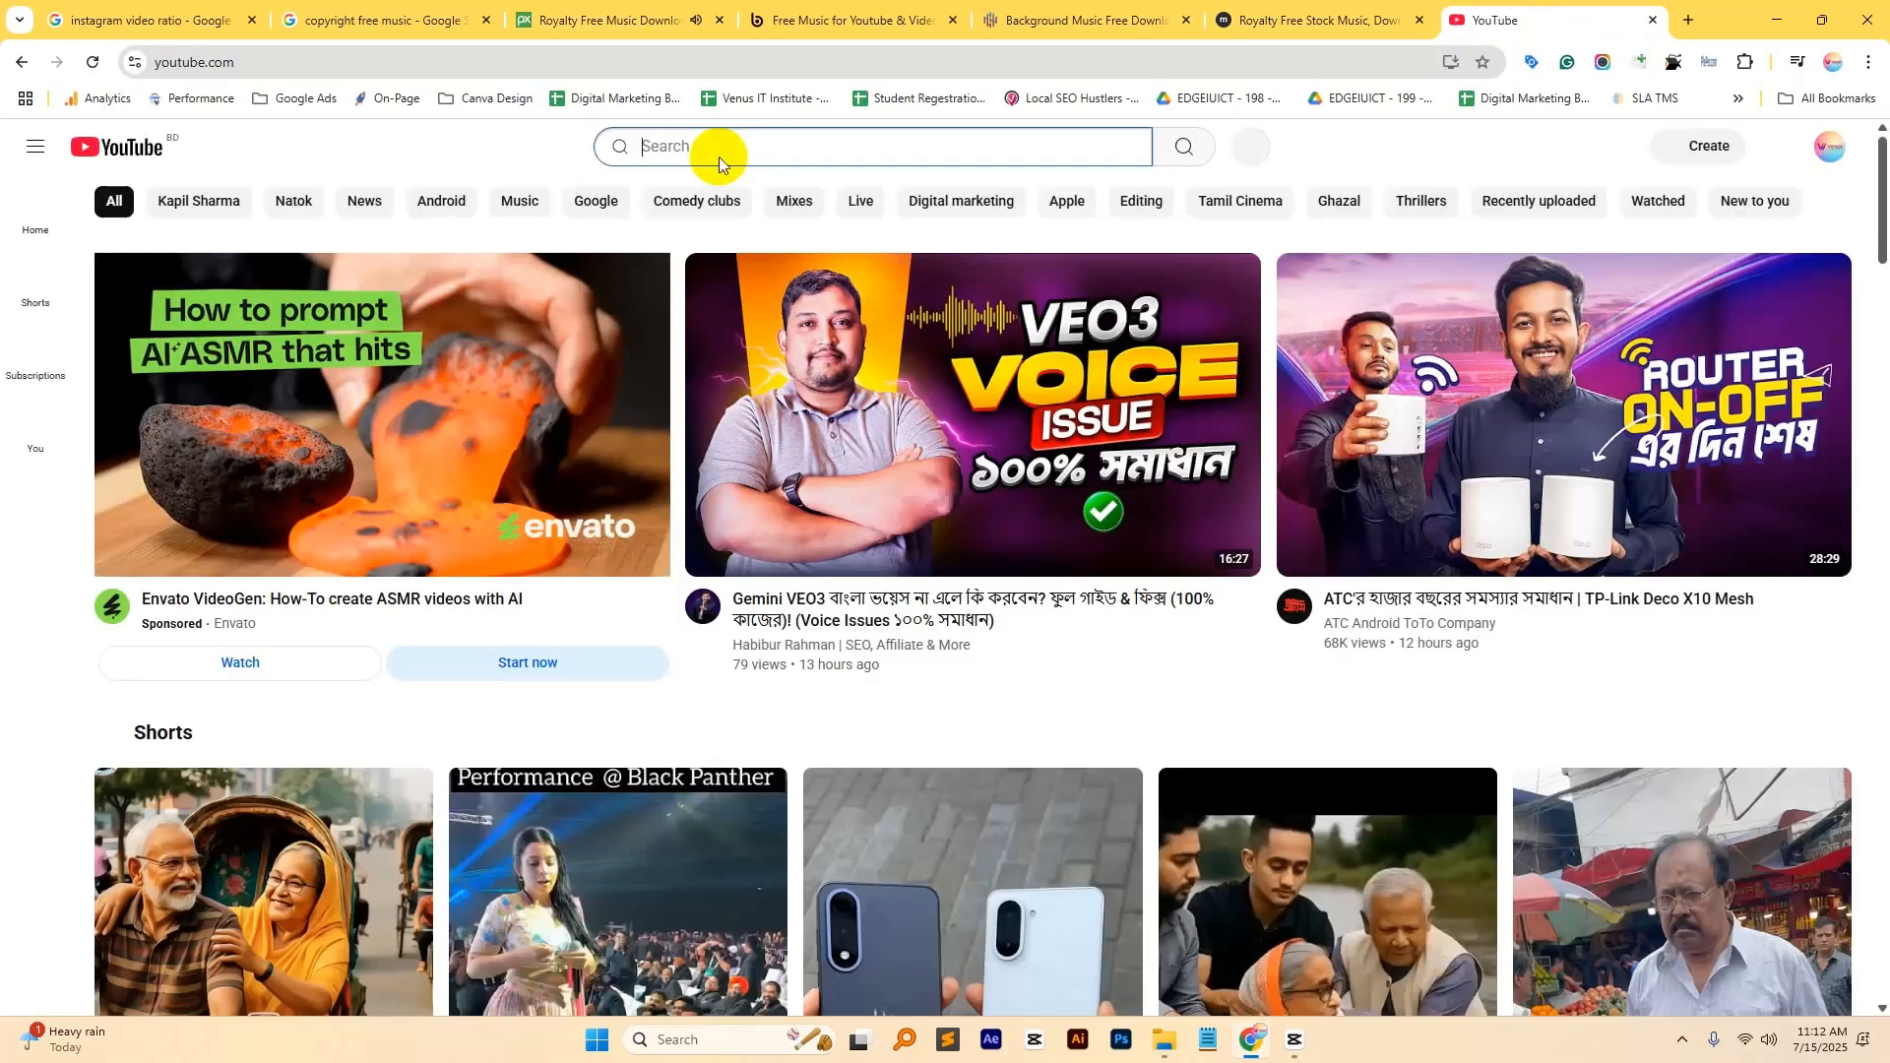
pyautogui.click(720, 156)
pyautogui.write('copyrg')
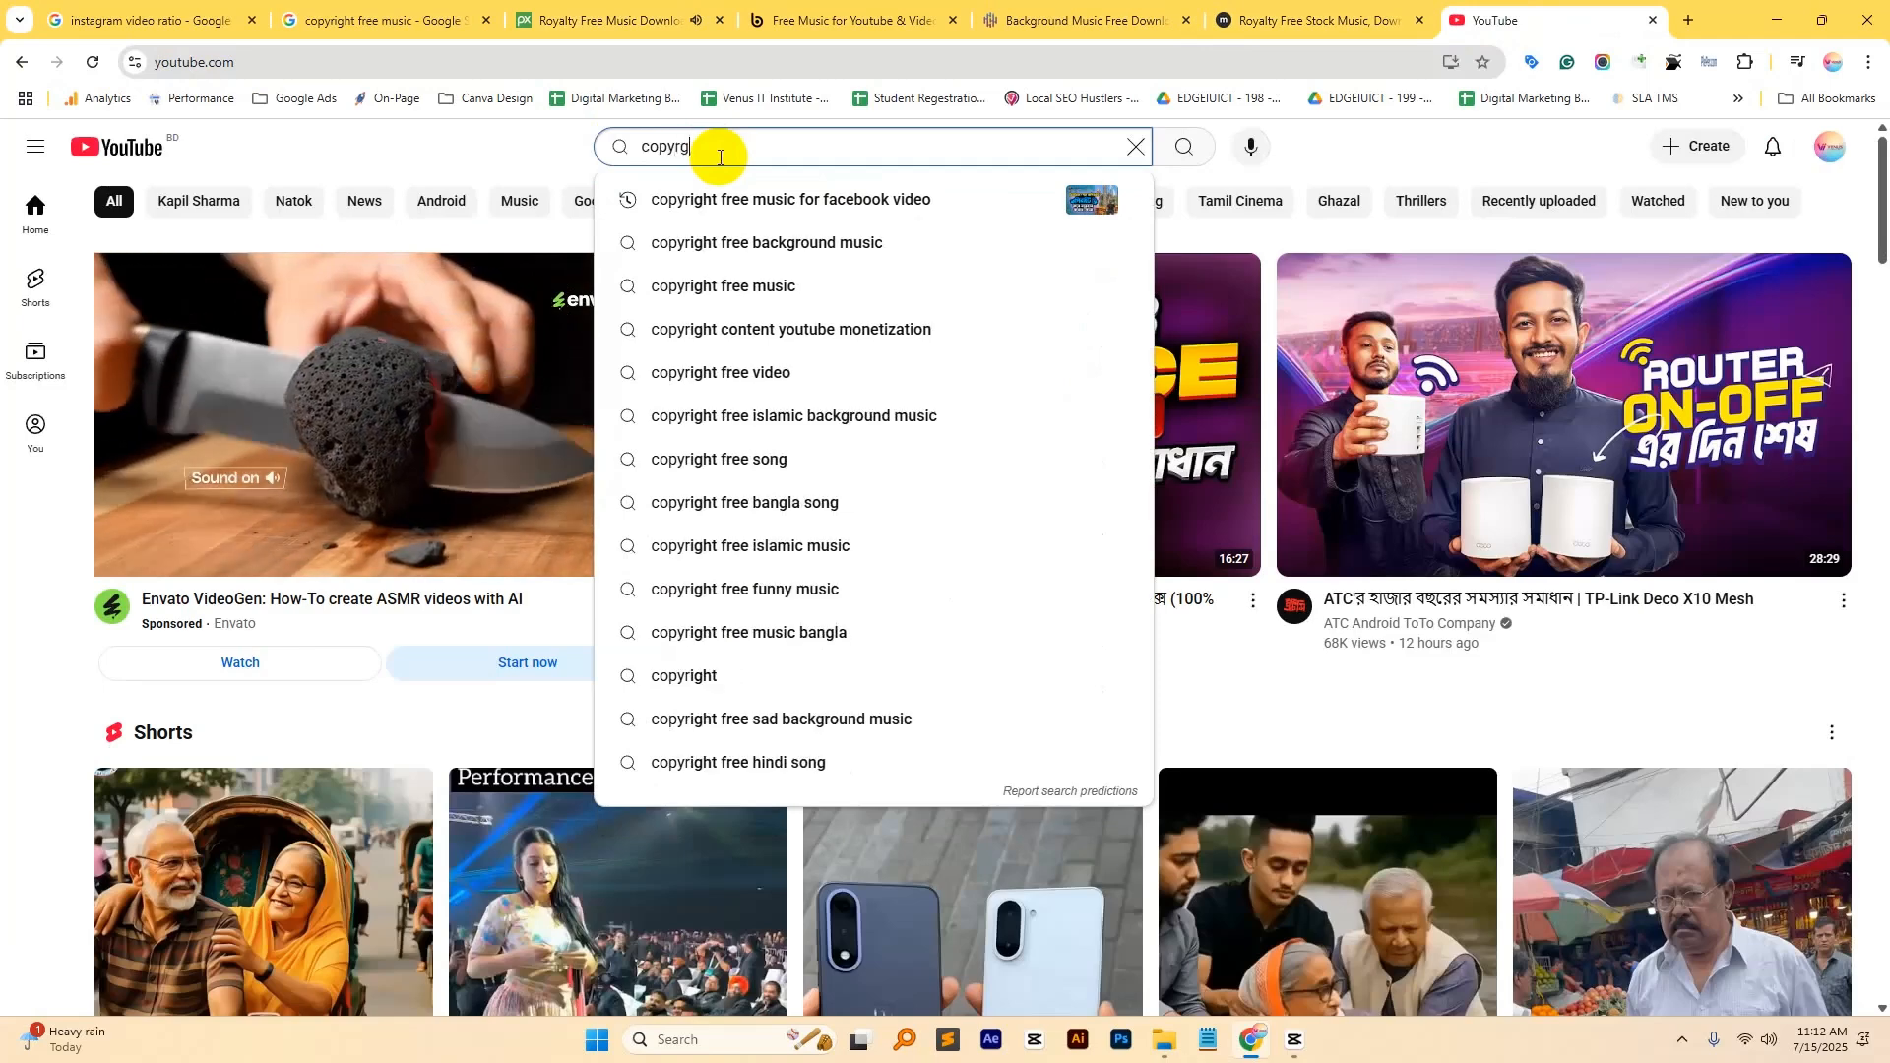
pyautogui.press('BackSpace')
pyautogui.write('ight')
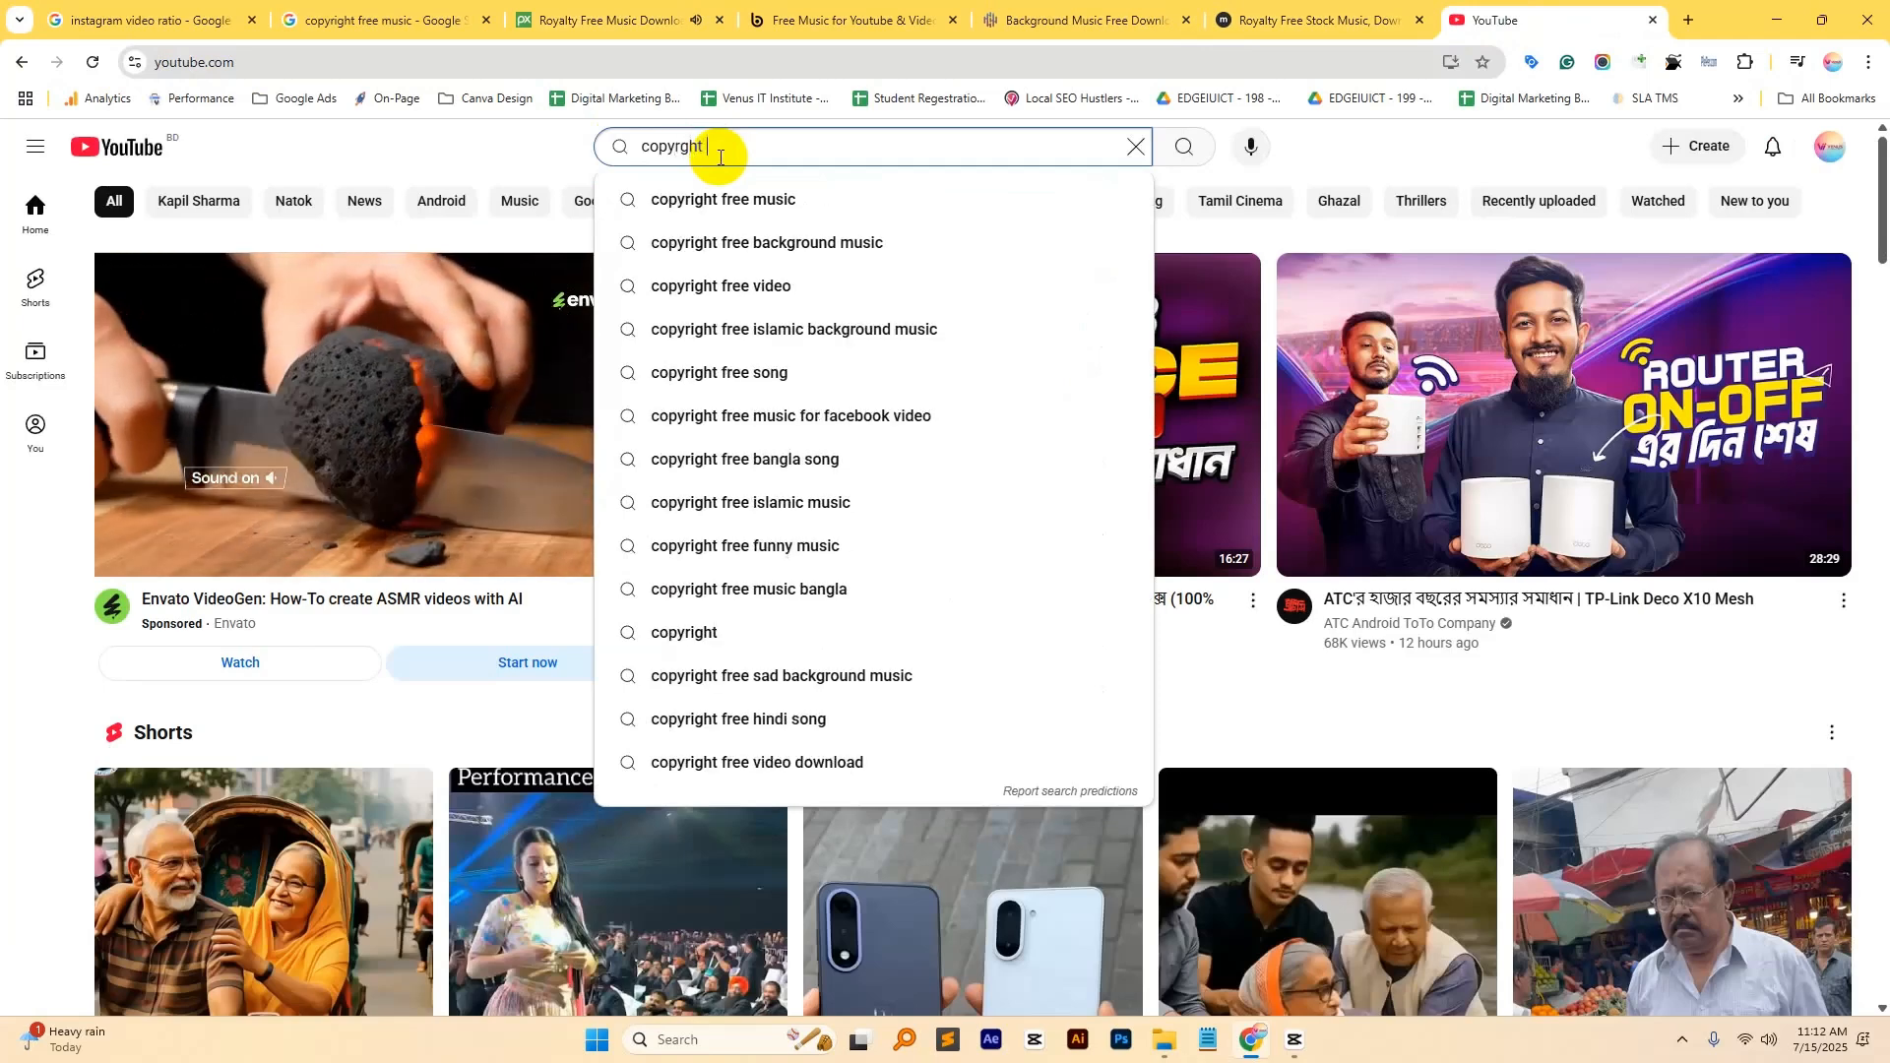
pyautogui.click(743, 205)
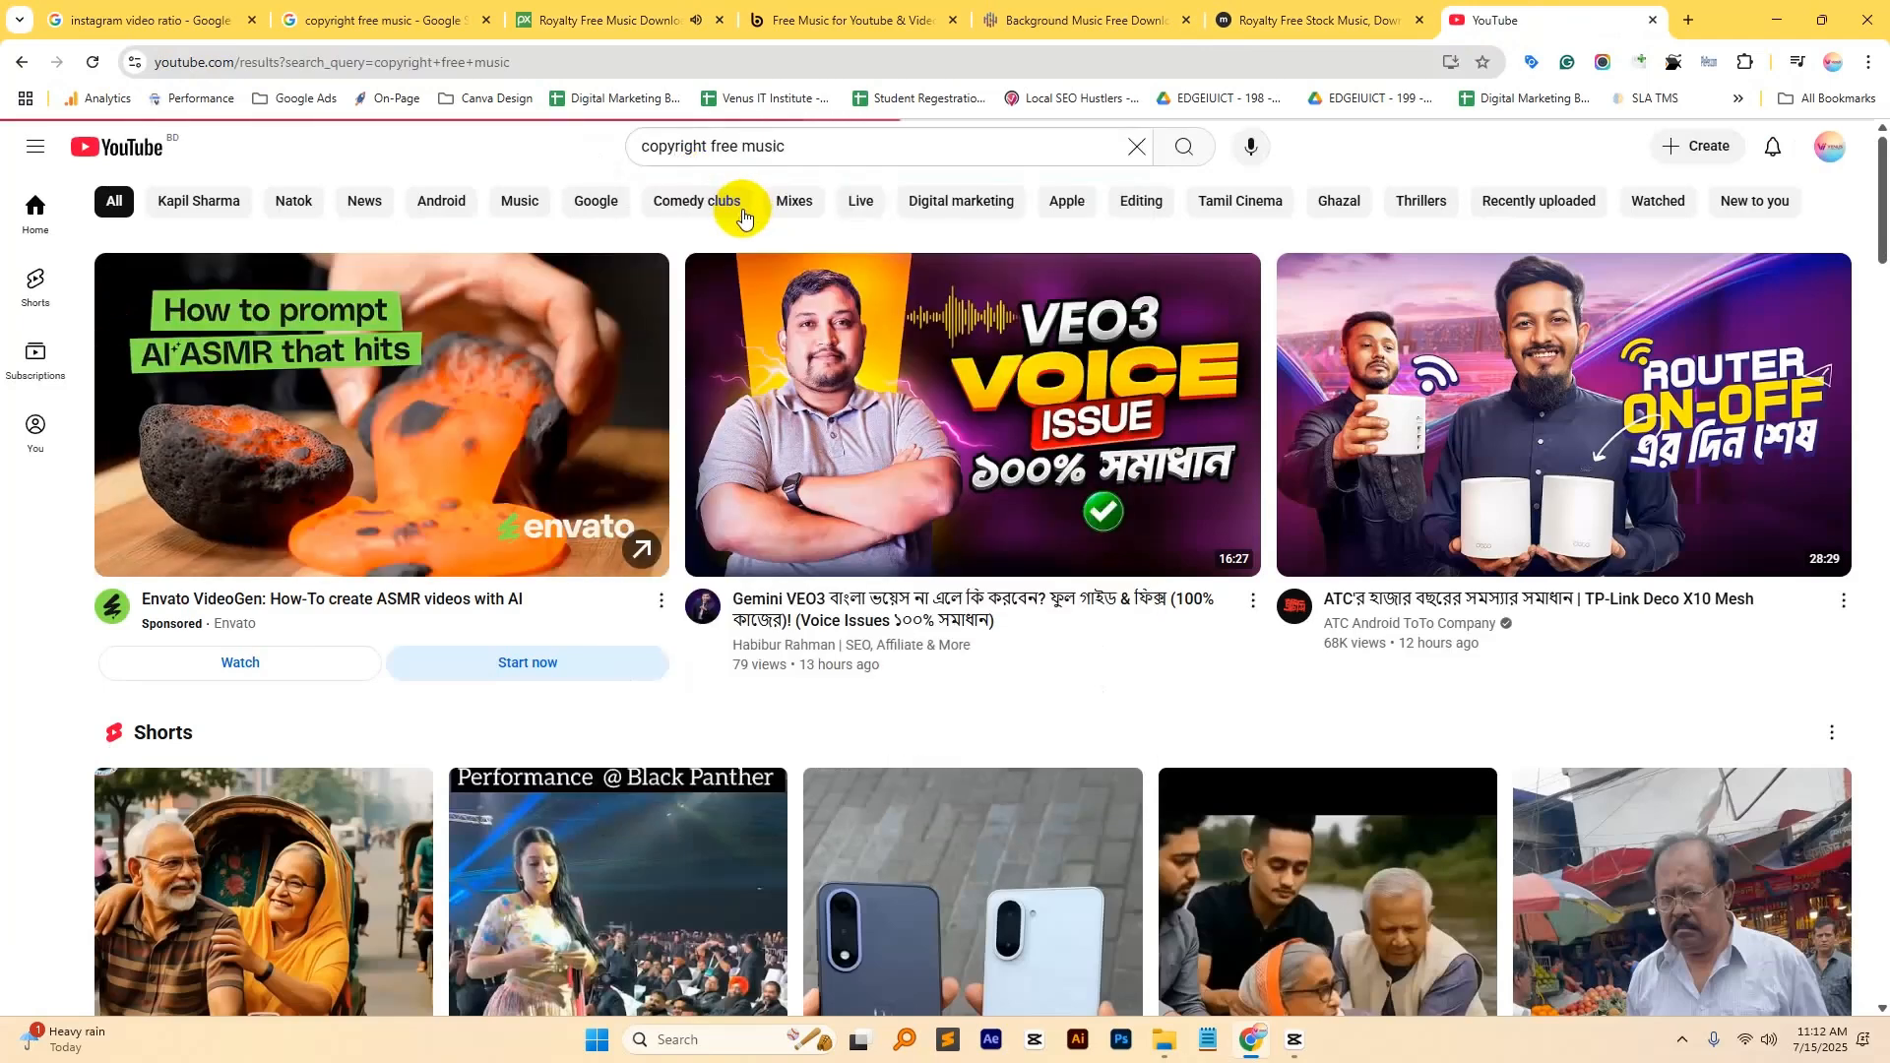
# - Browse the YouTube results and open the NoCopyrightSounds channel in a new tab
pyautogui.scroll(-4, 1220, 591)
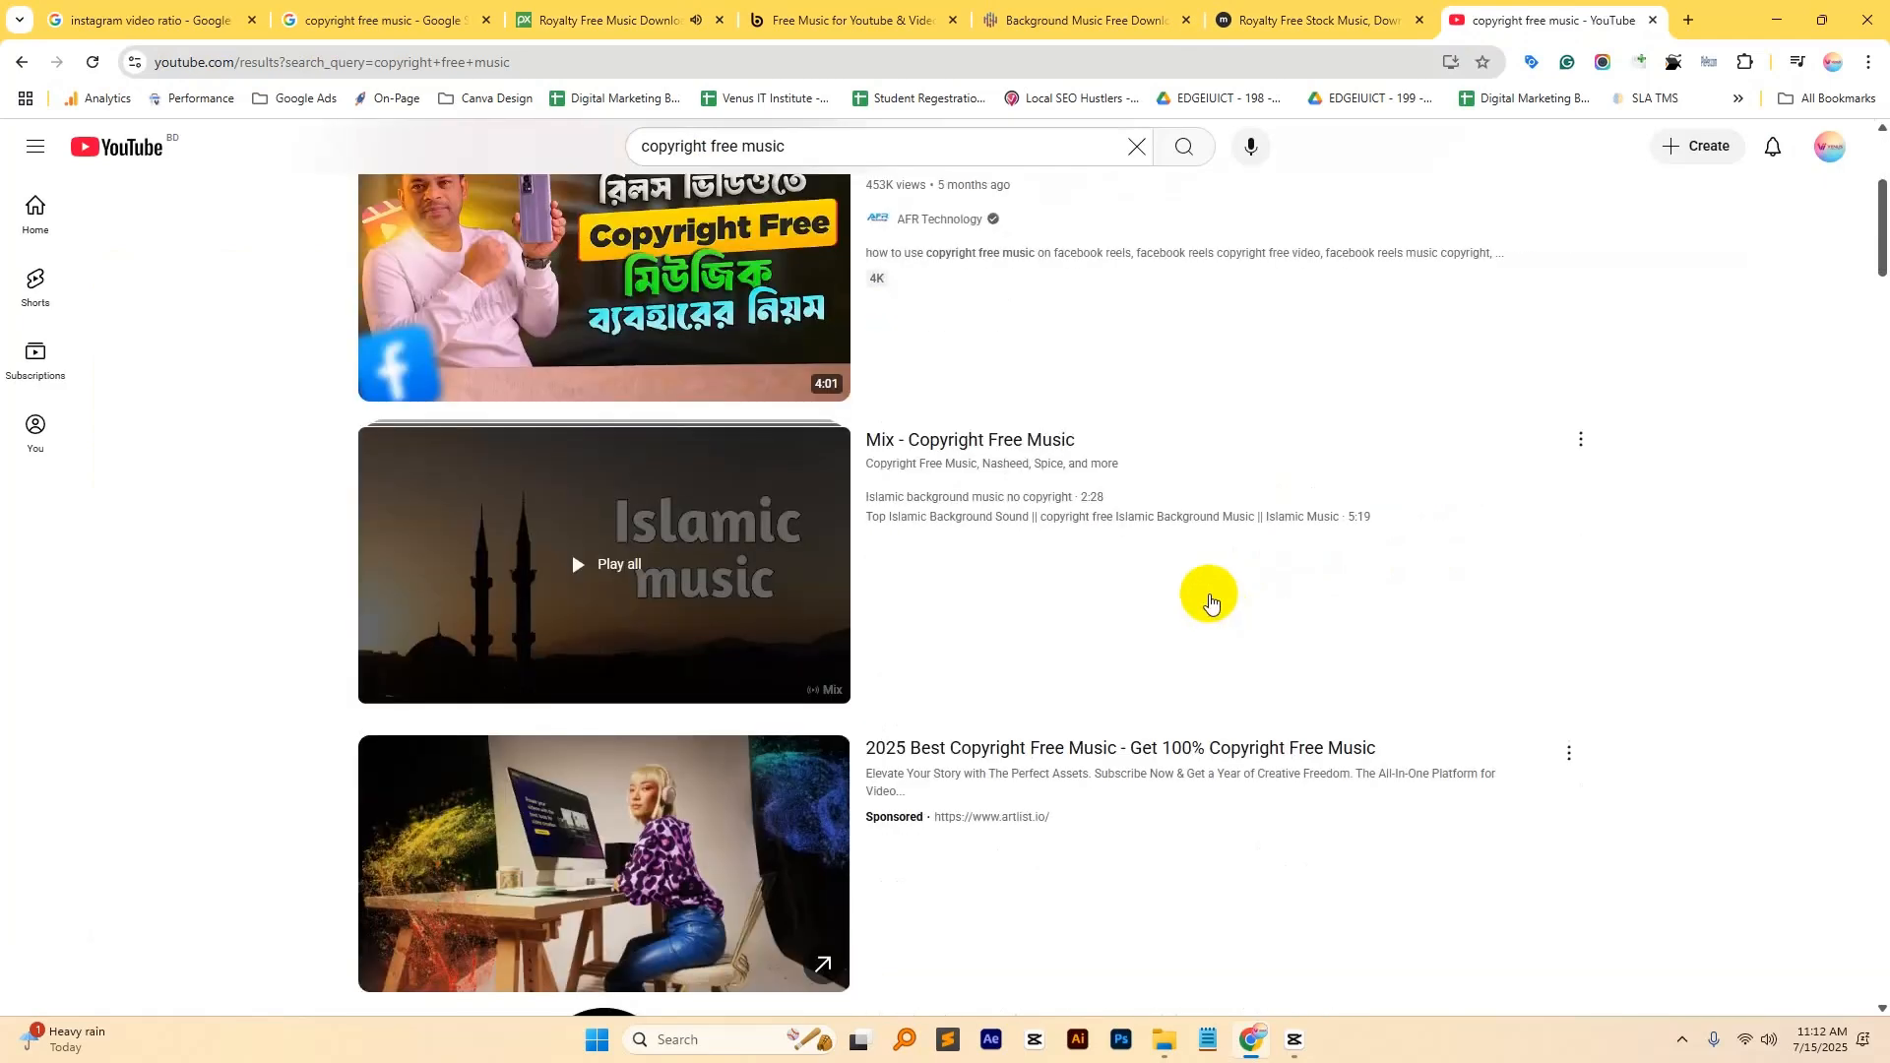
pyautogui.scroll(-3, 1202, 584)
pyautogui.scroll(-4, 754, 355)
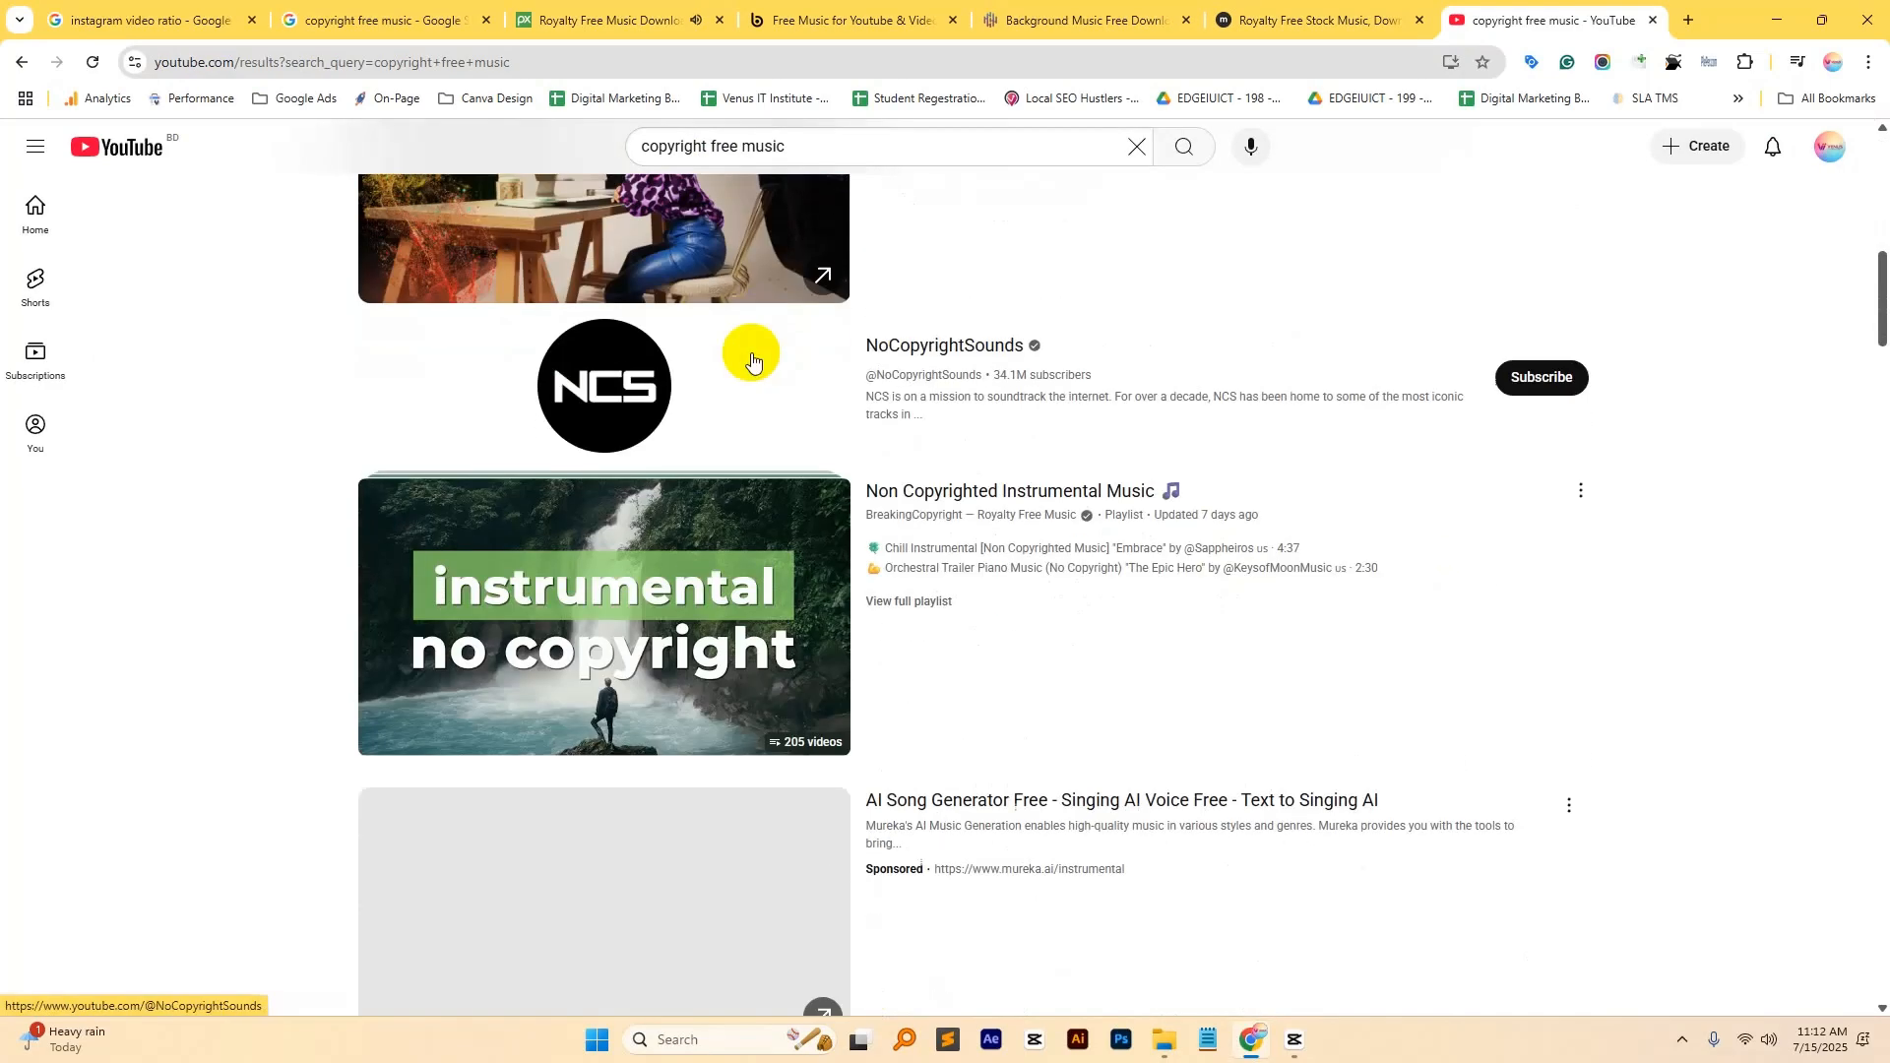
pyautogui.scroll(4, 1026, 557)
pyautogui.scroll(-1, 1004, 522)
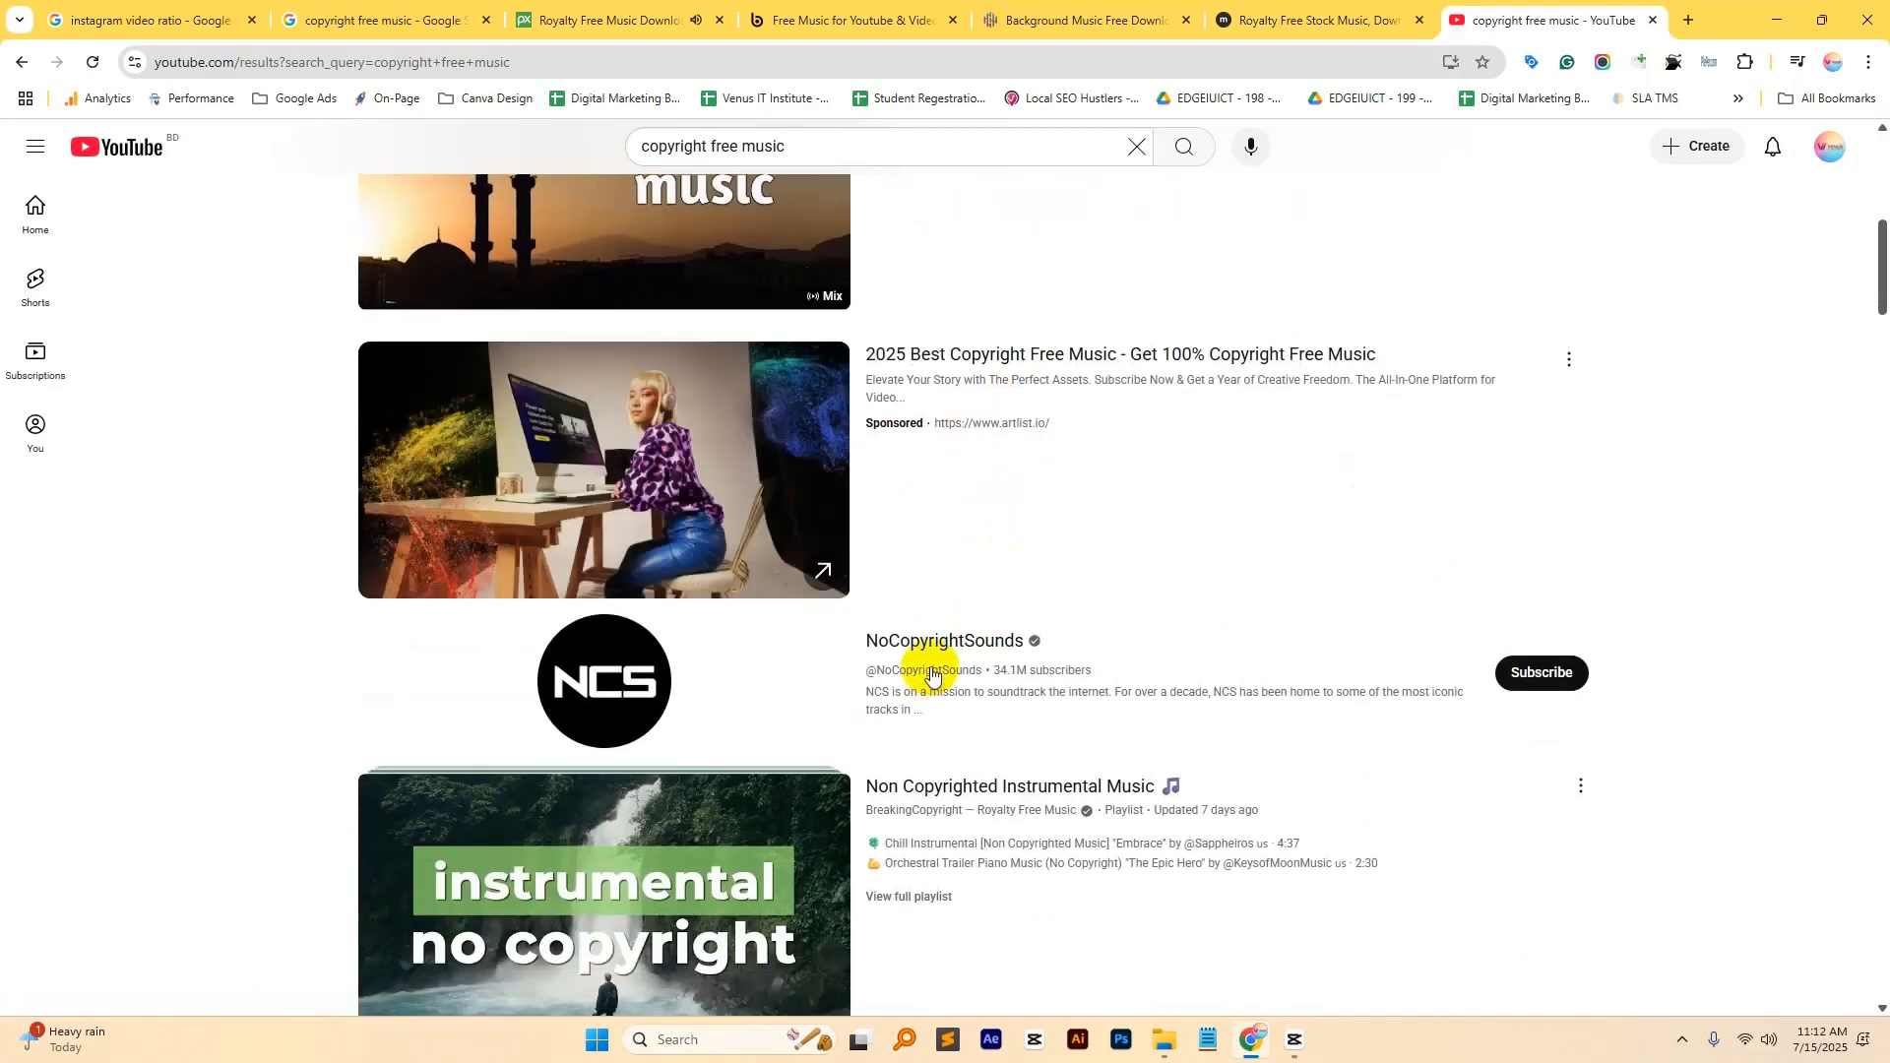
pyautogui.middleClick(982, 642)
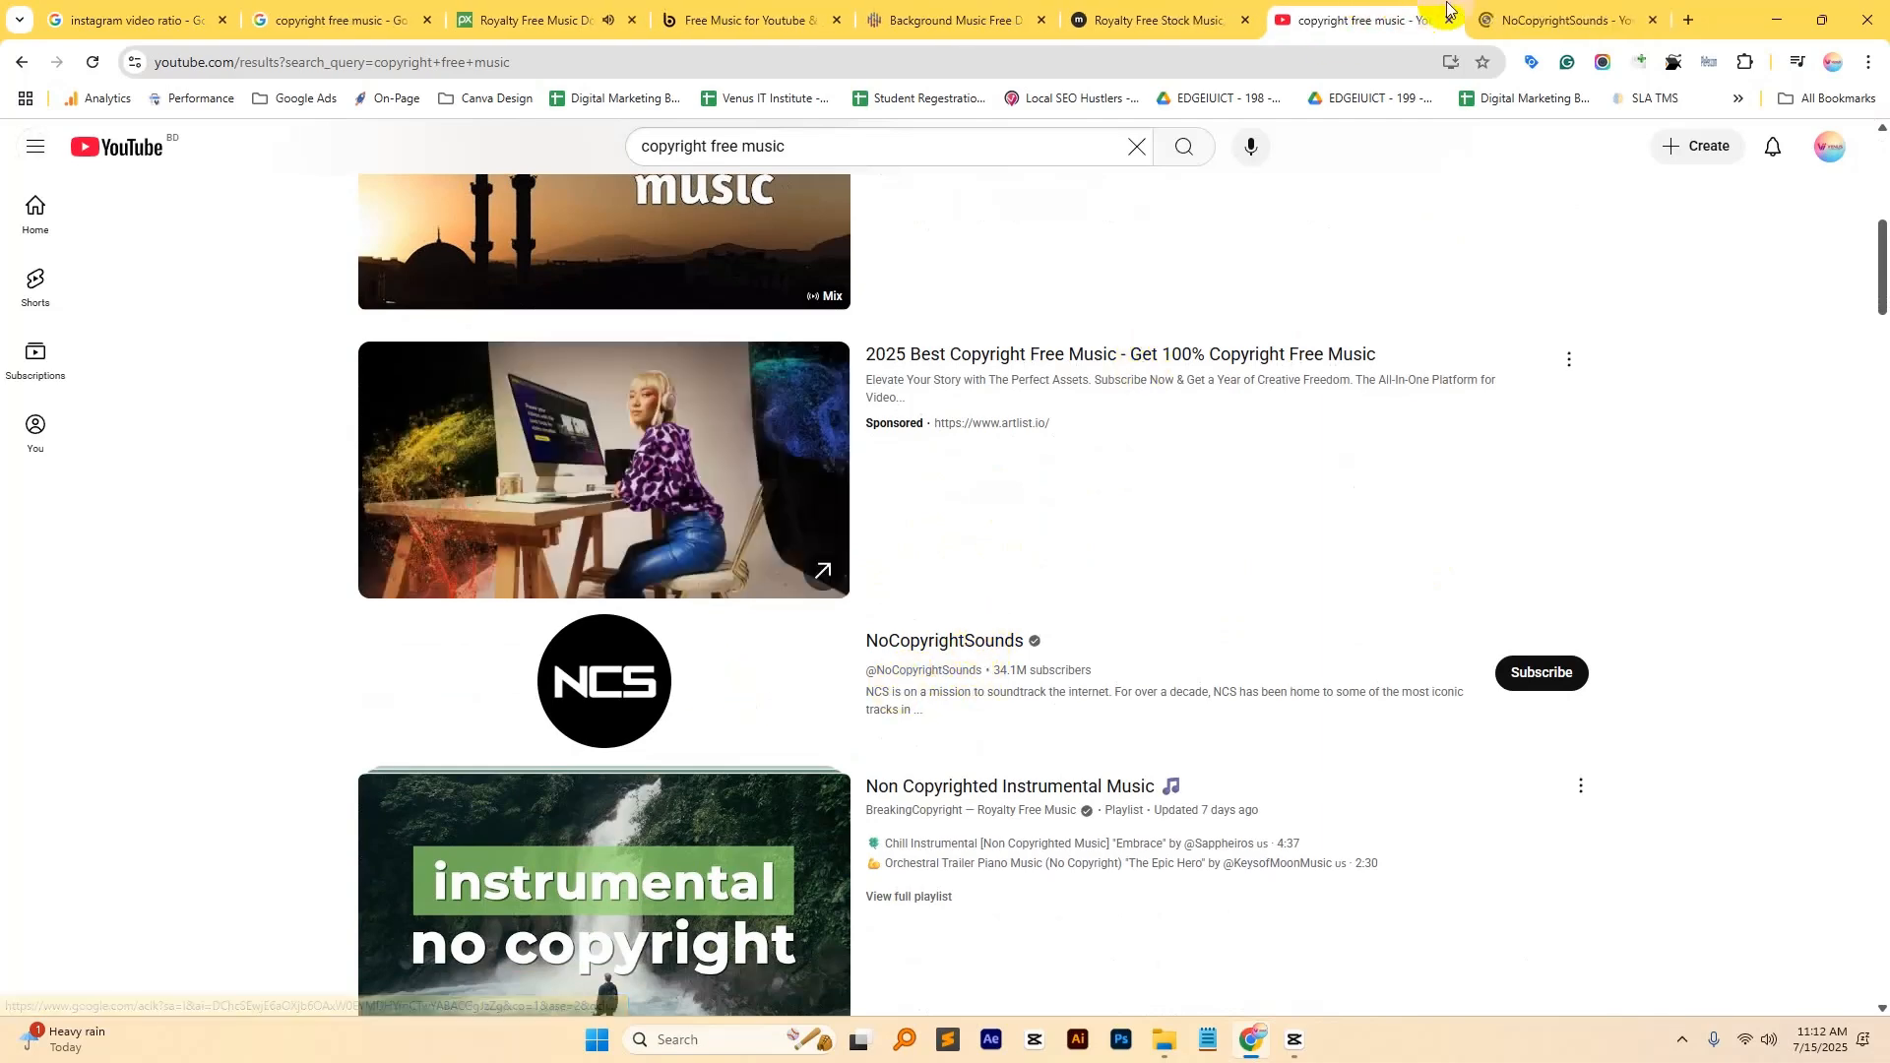
pyautogui.click(1563, 19)
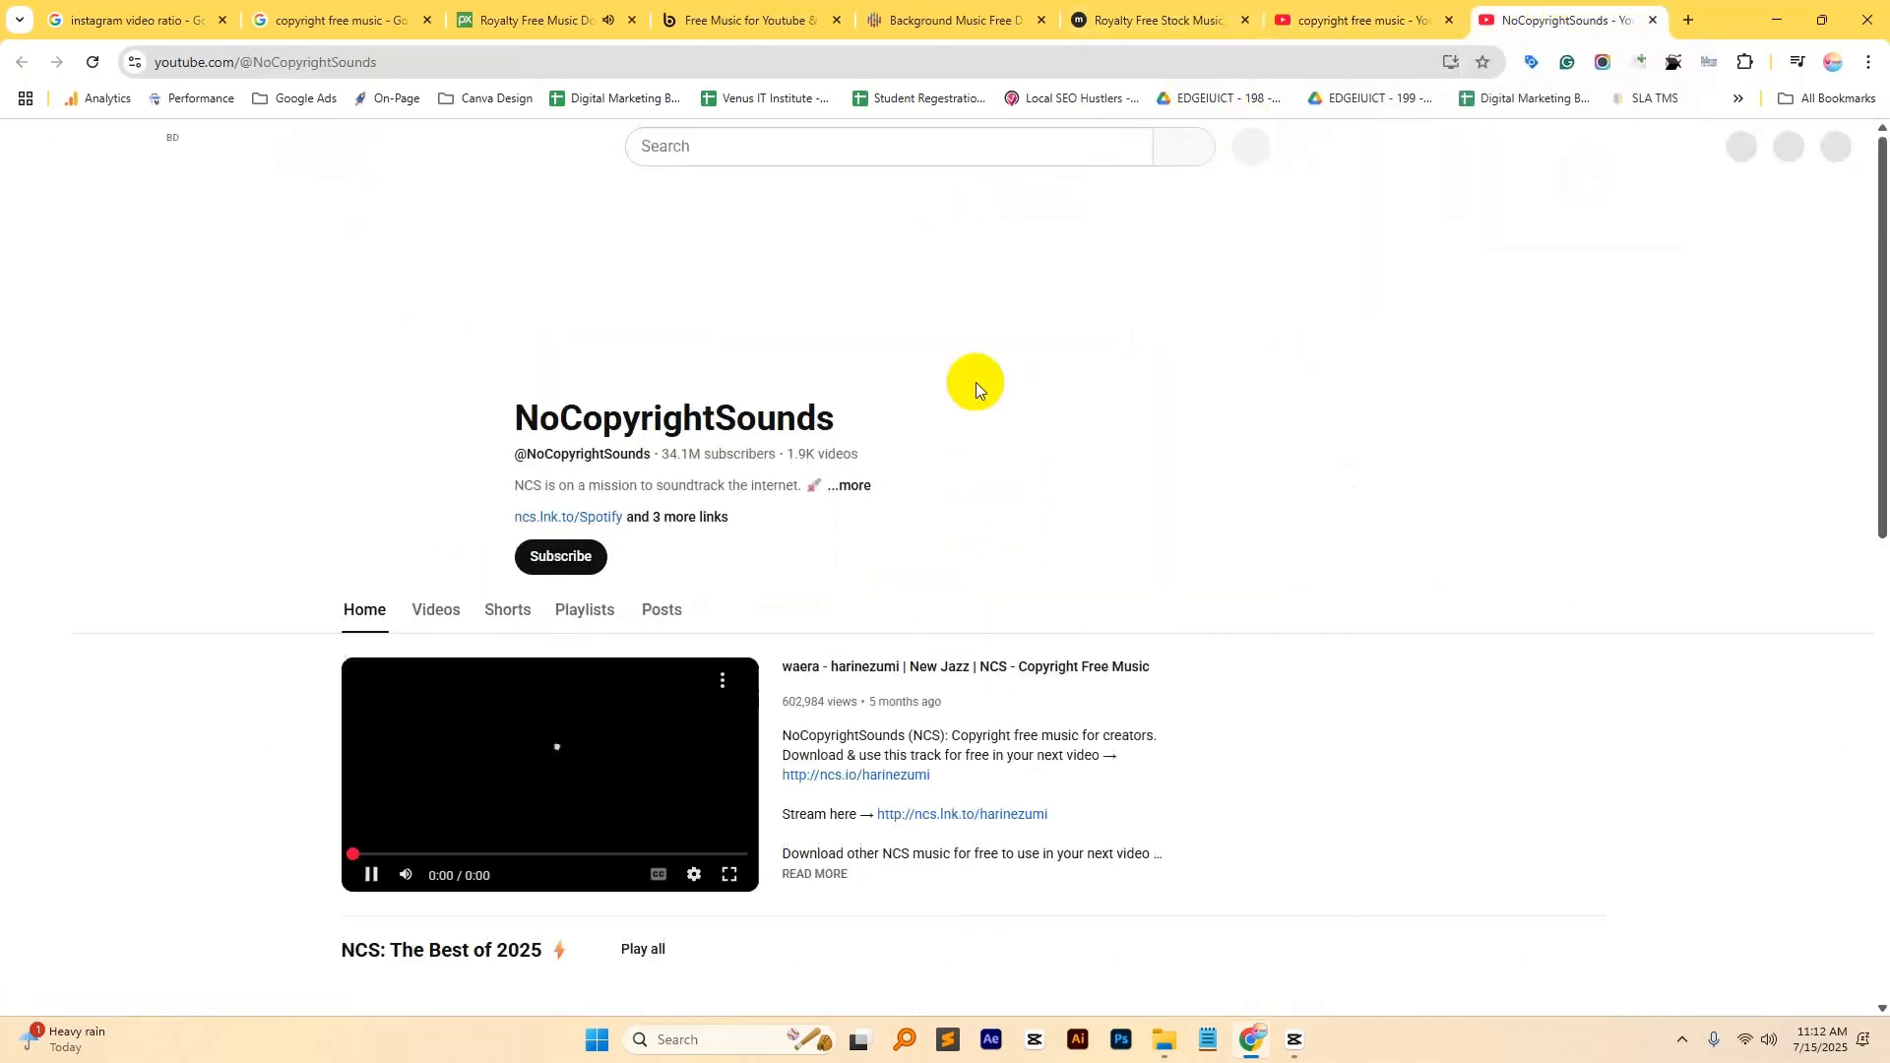
pyautogui.scroll(-2, 847, 532)
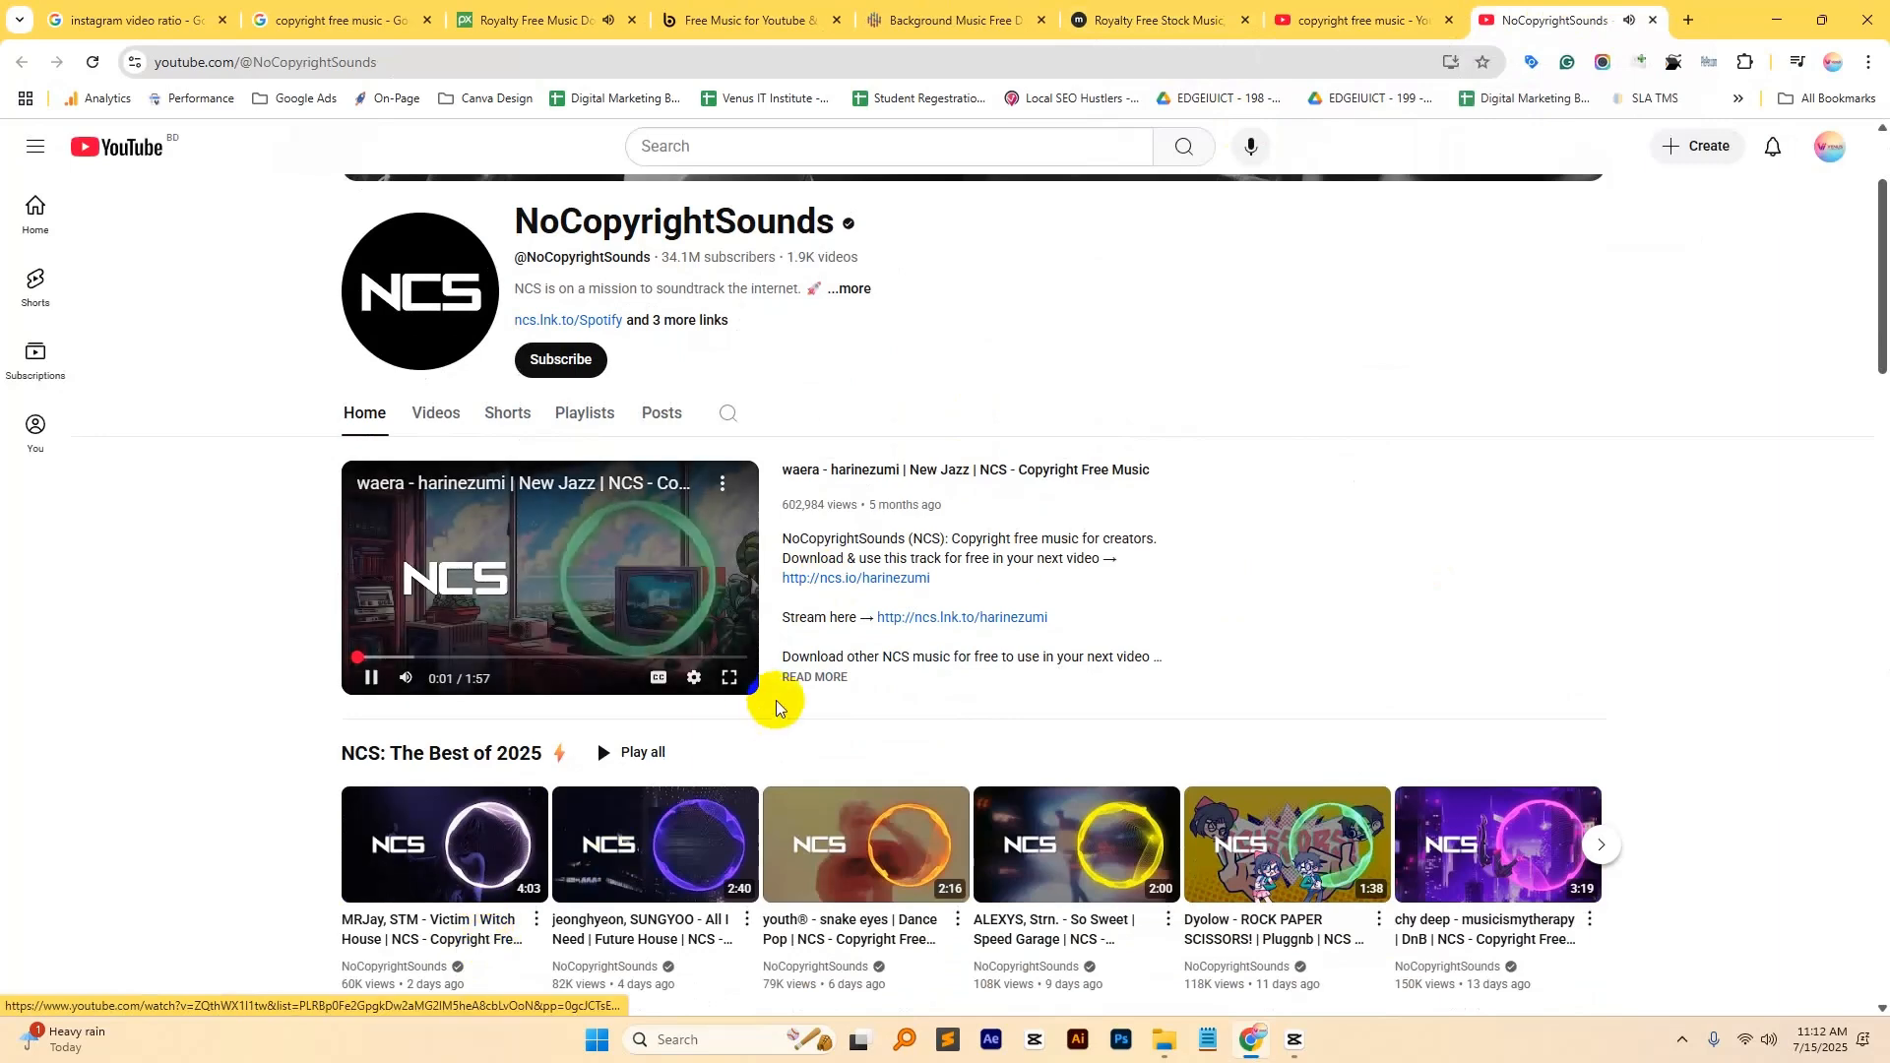
# - Check the Mixkit, Chosic and Bensound pages, and pause "Embrace" on the Pixabay page
pyautogui.click(1157, 20)
pyautogui.click(953, 20)
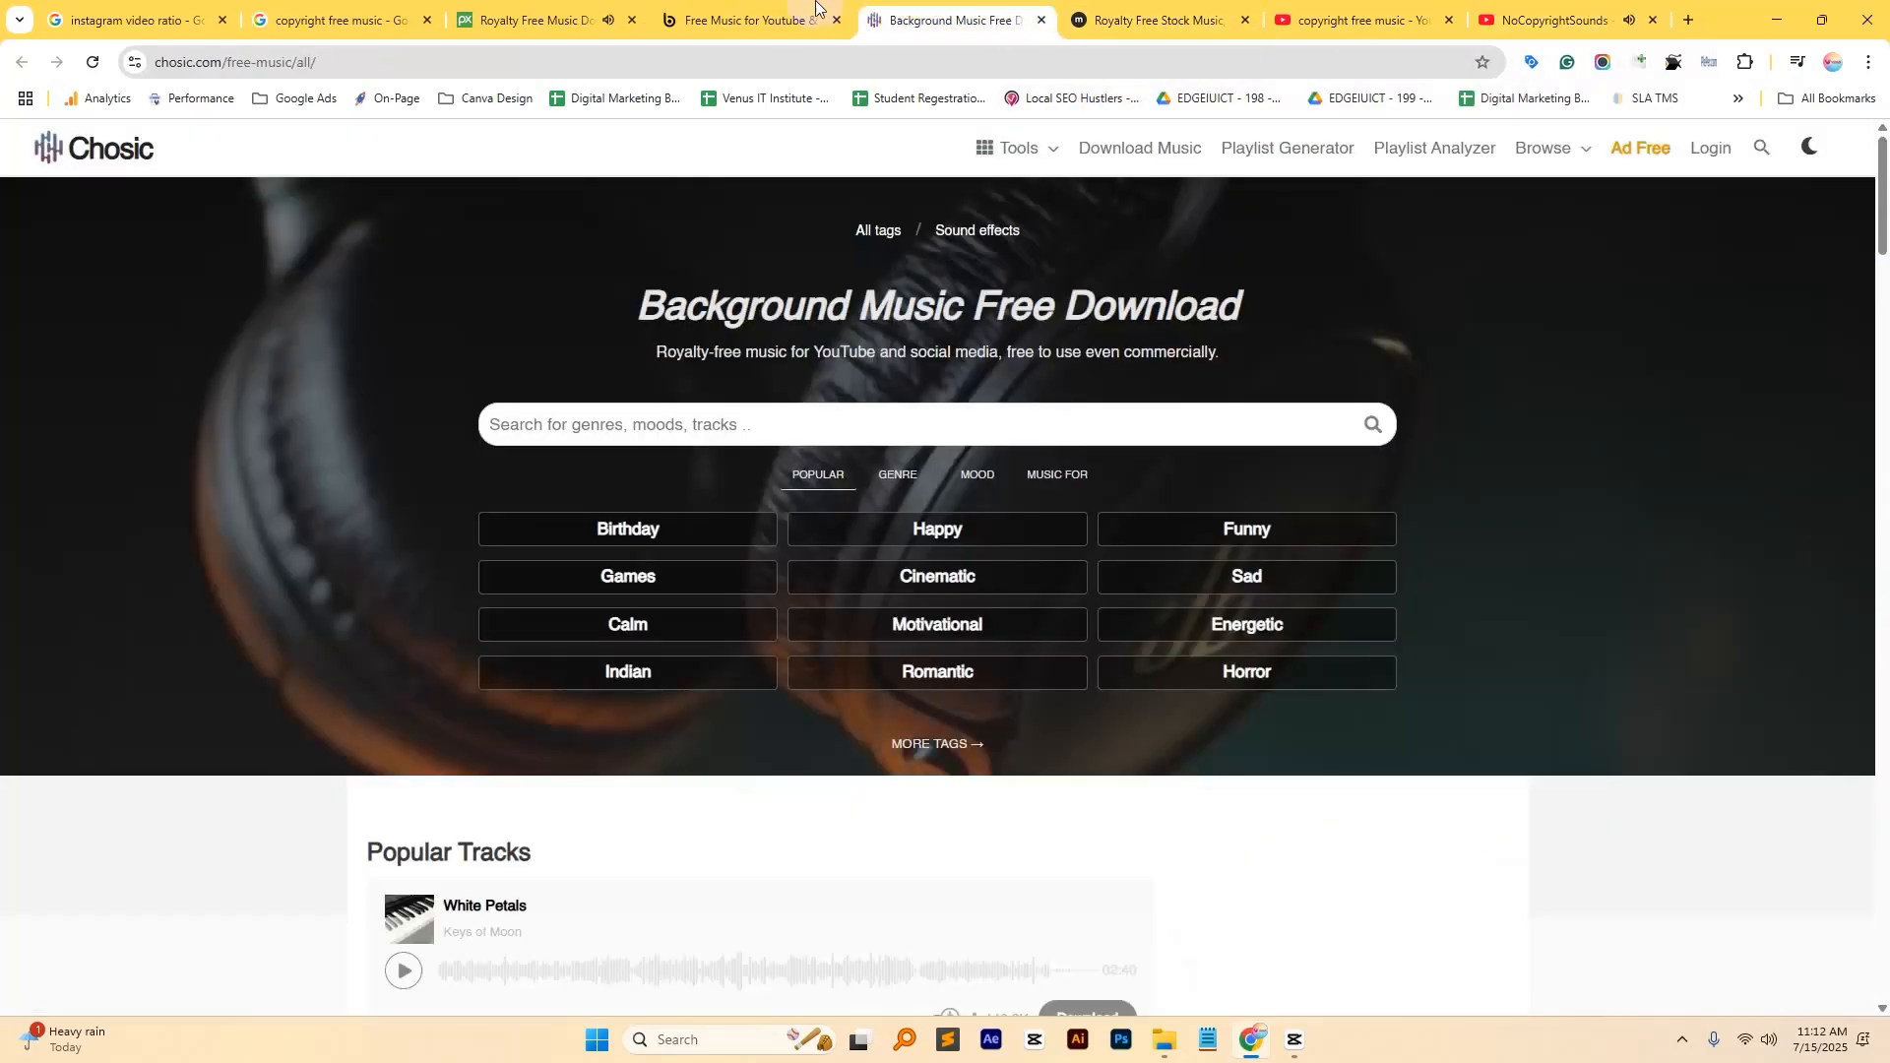
pyautogui.click(748, 18)
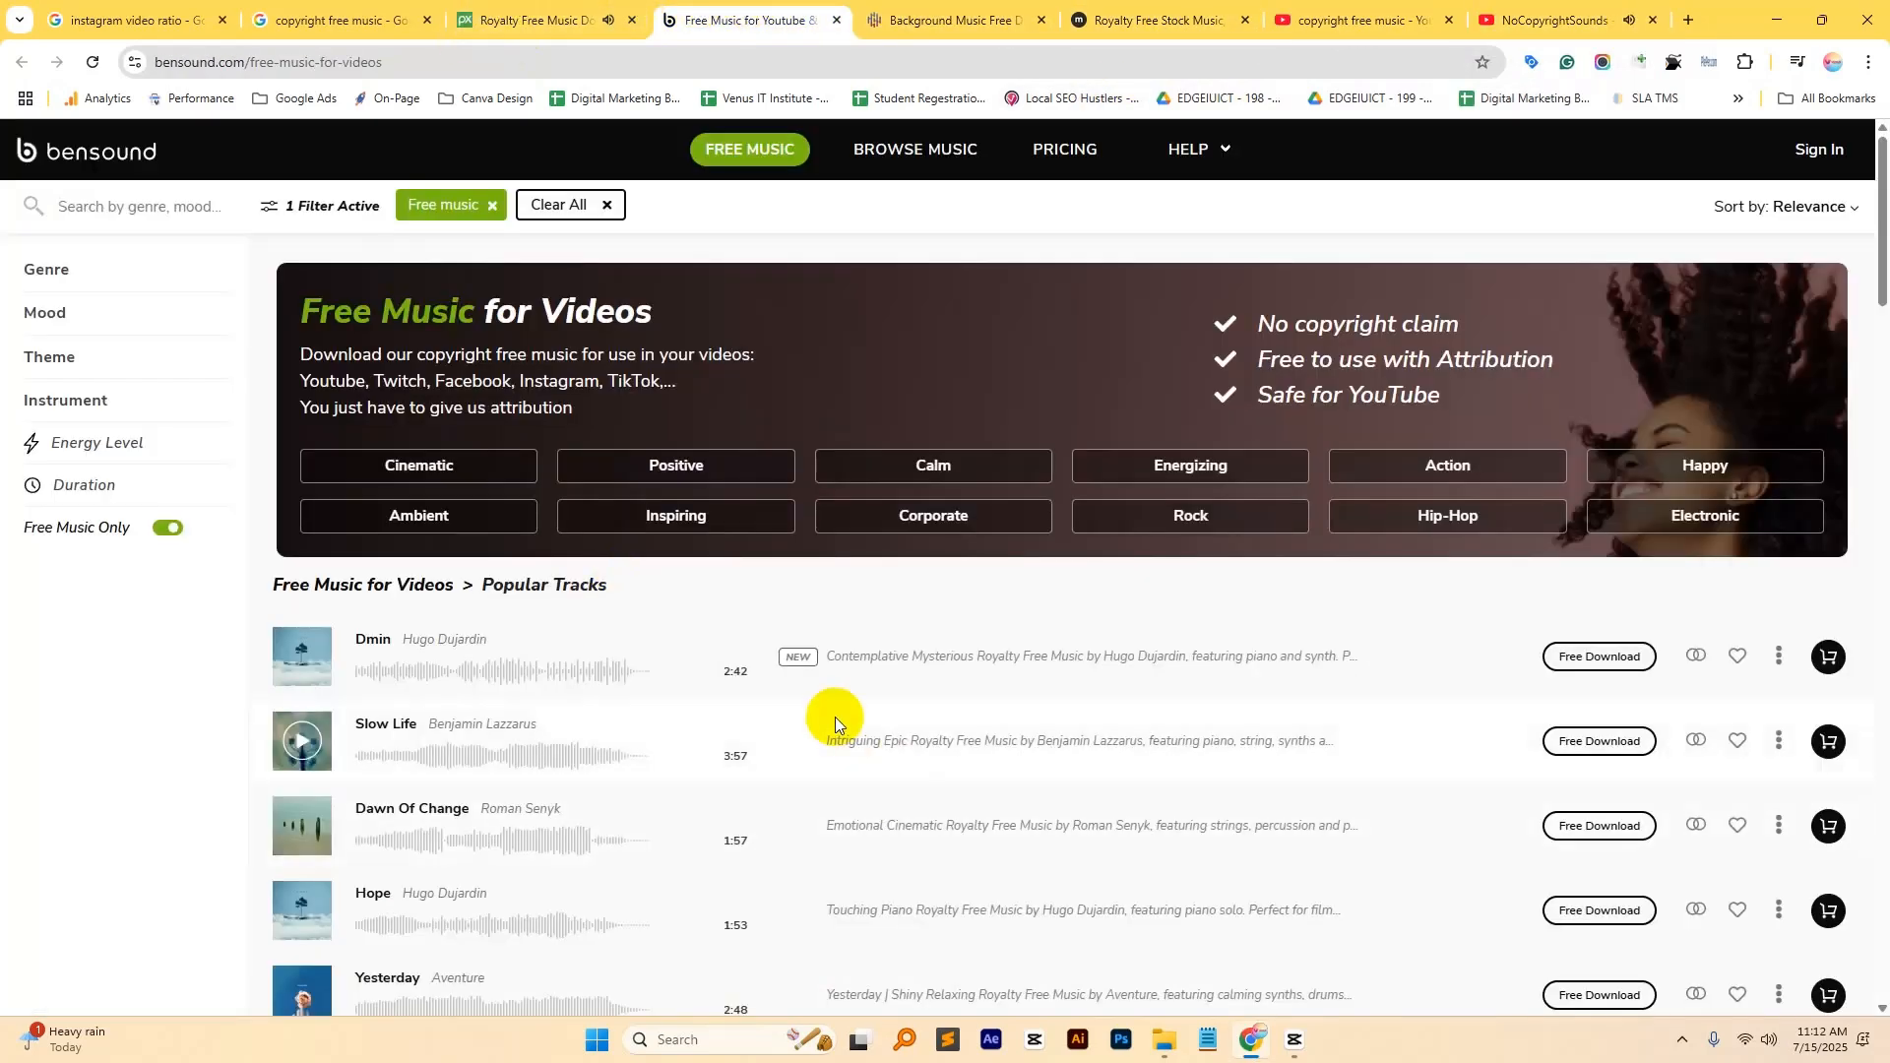
pyautogui.click(550, 19)
pyautogui.scroll(-2, 778, 670)
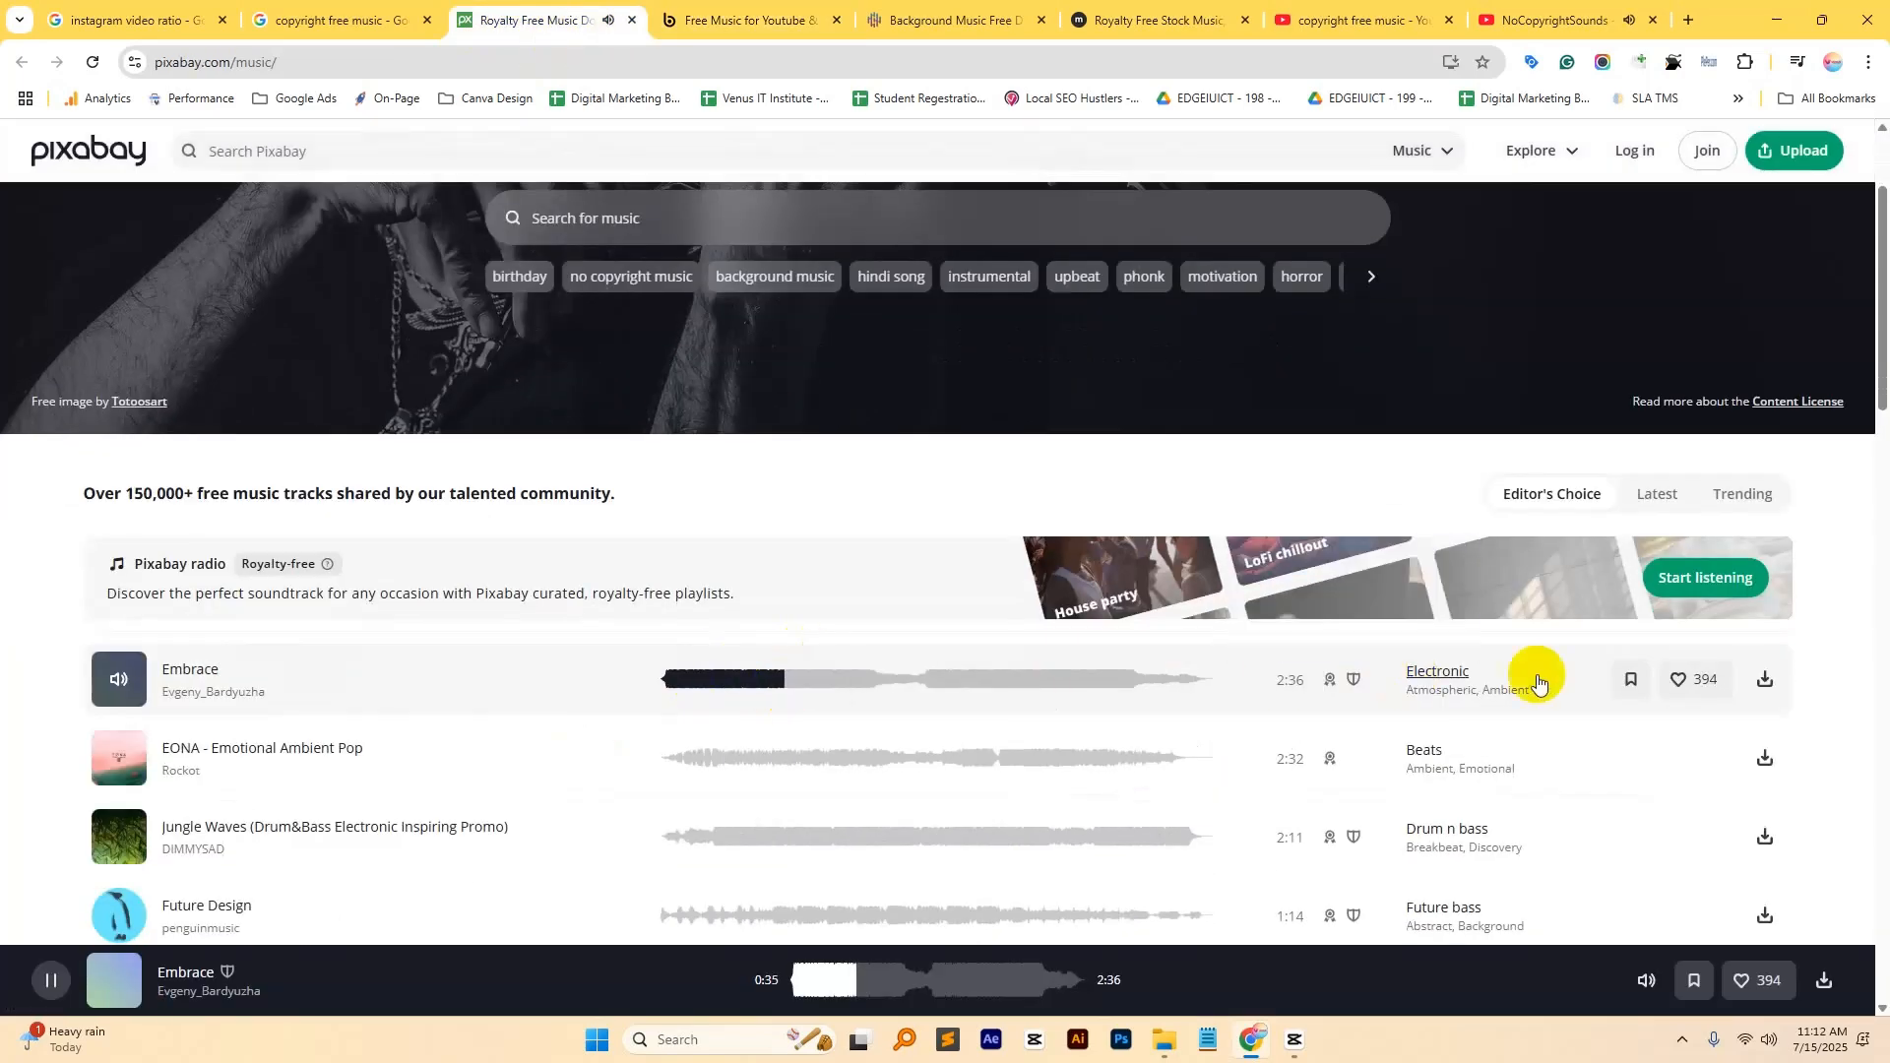
pyautogui.click(116, 688)
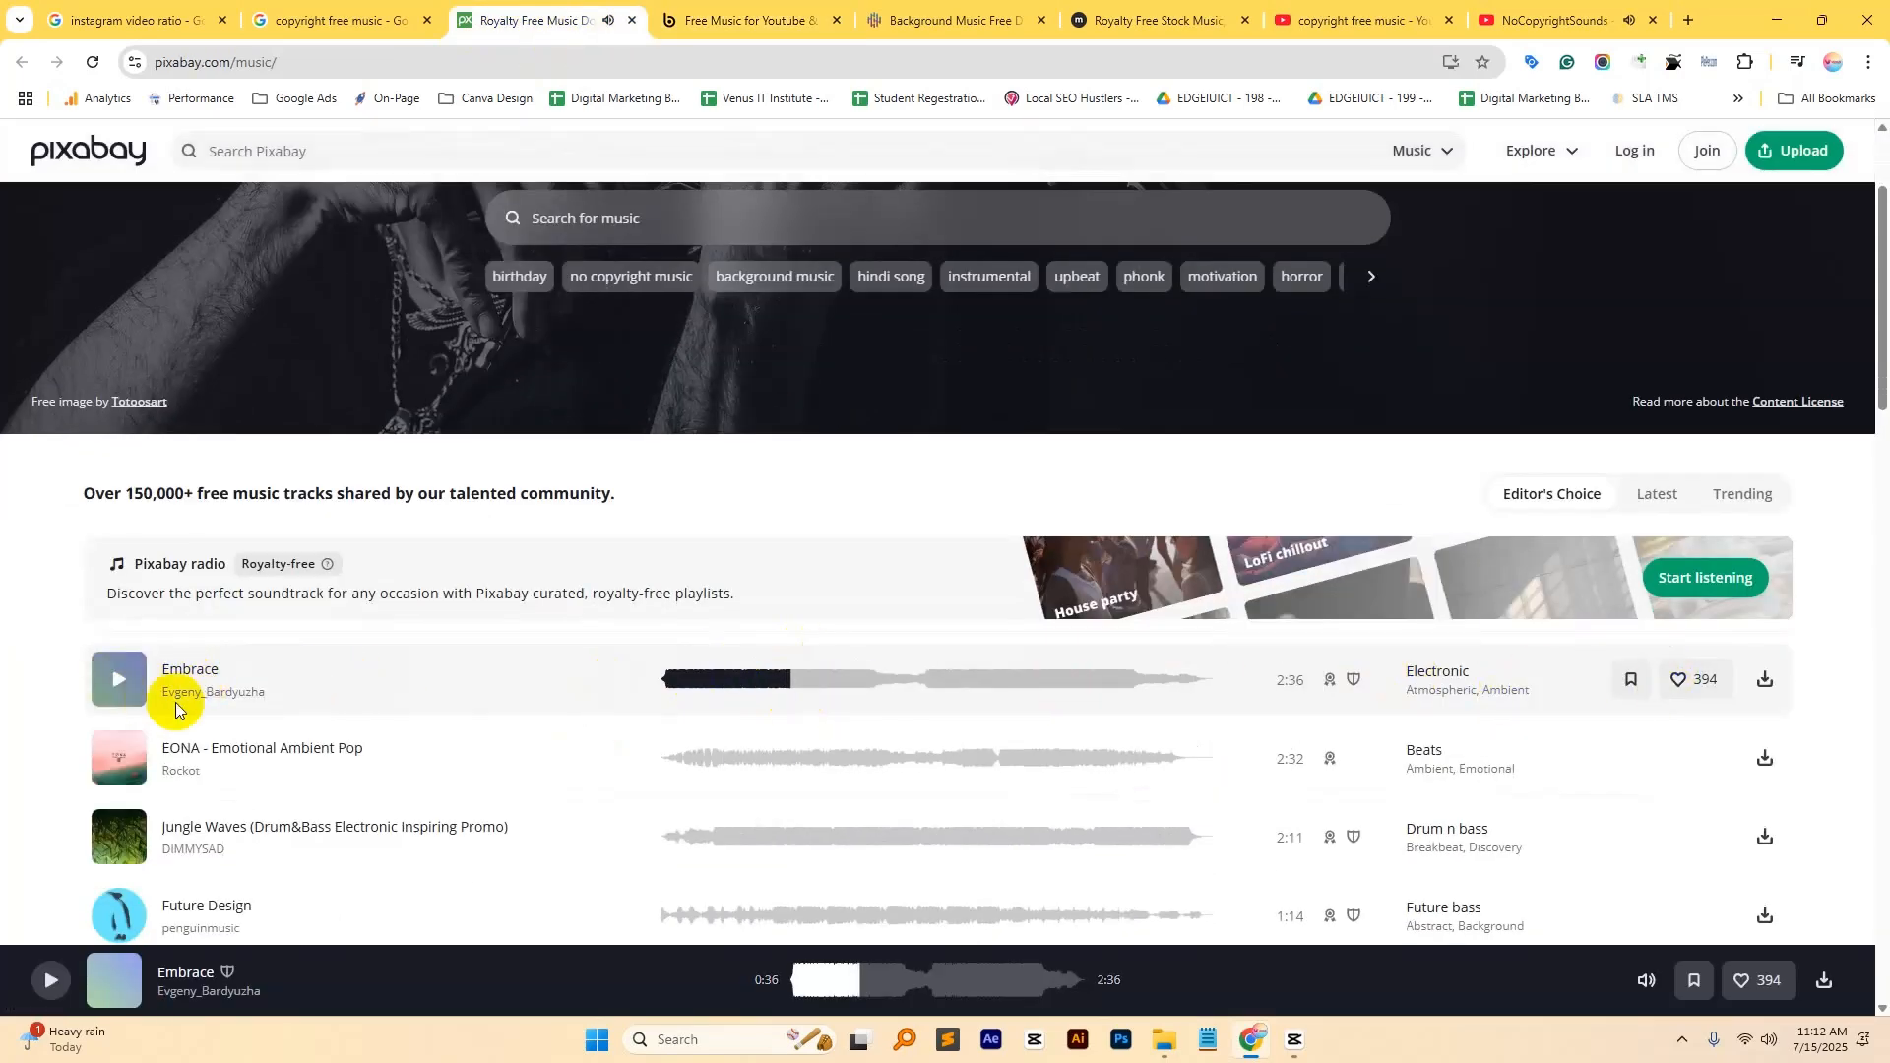
# - Play the "youth® - snake eyes" video from the NoCopyrightSounds channel and skip its advert
pyautogui.click(1579, 12)
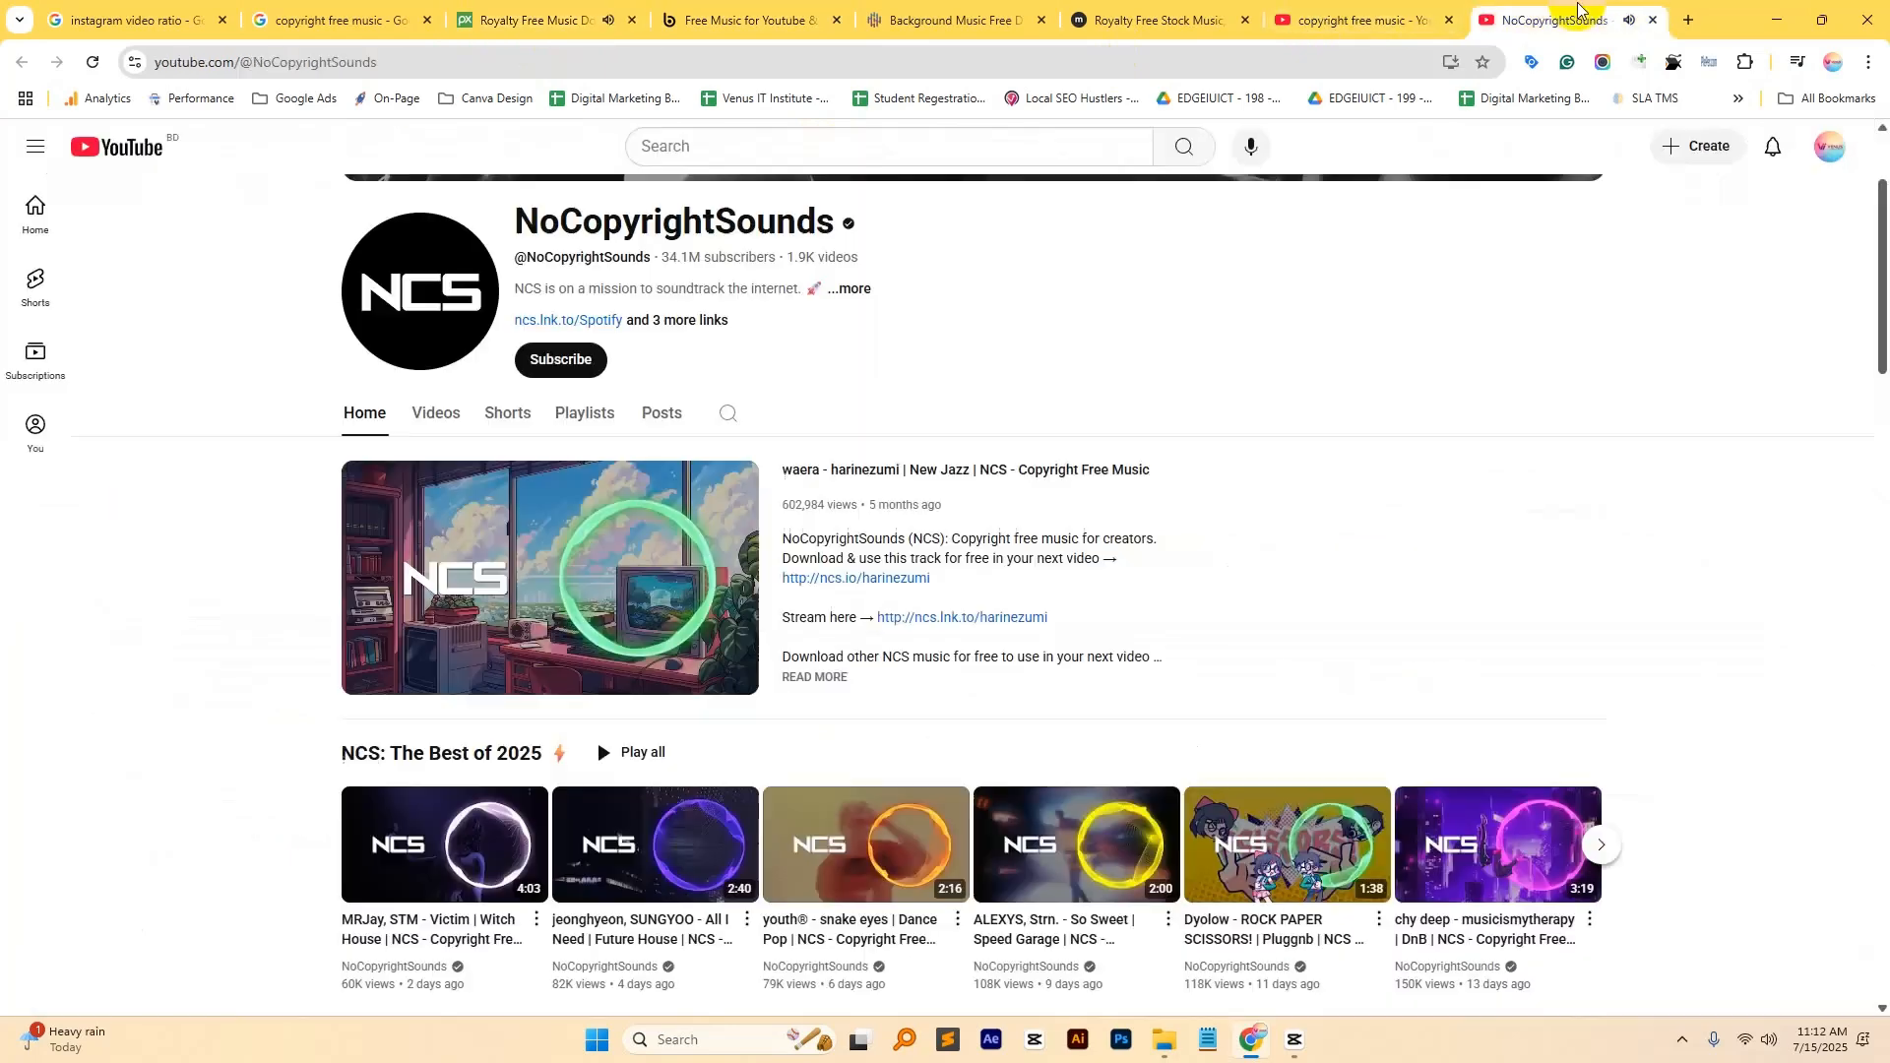
pyautogui.scroll(-3, 1080, 743)
pyautogui.click(878, 564)
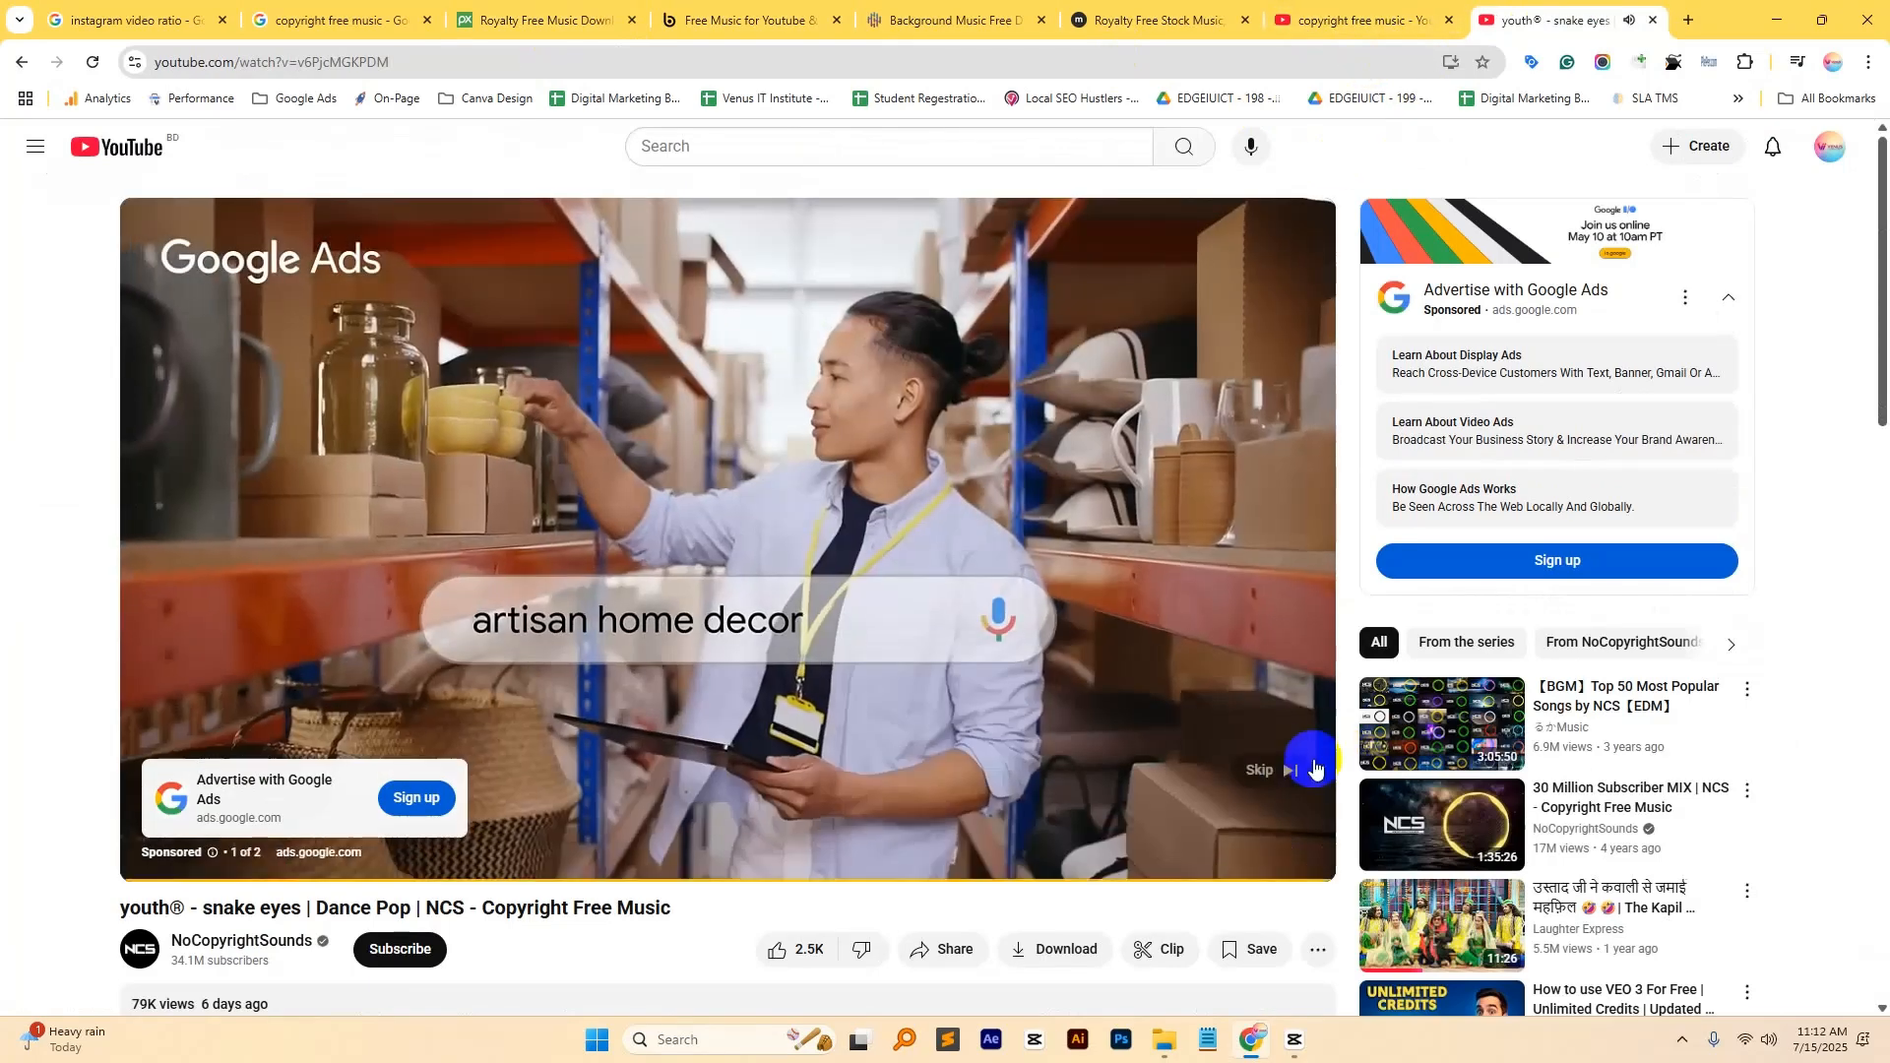
pyautogui.click(1277, 765)
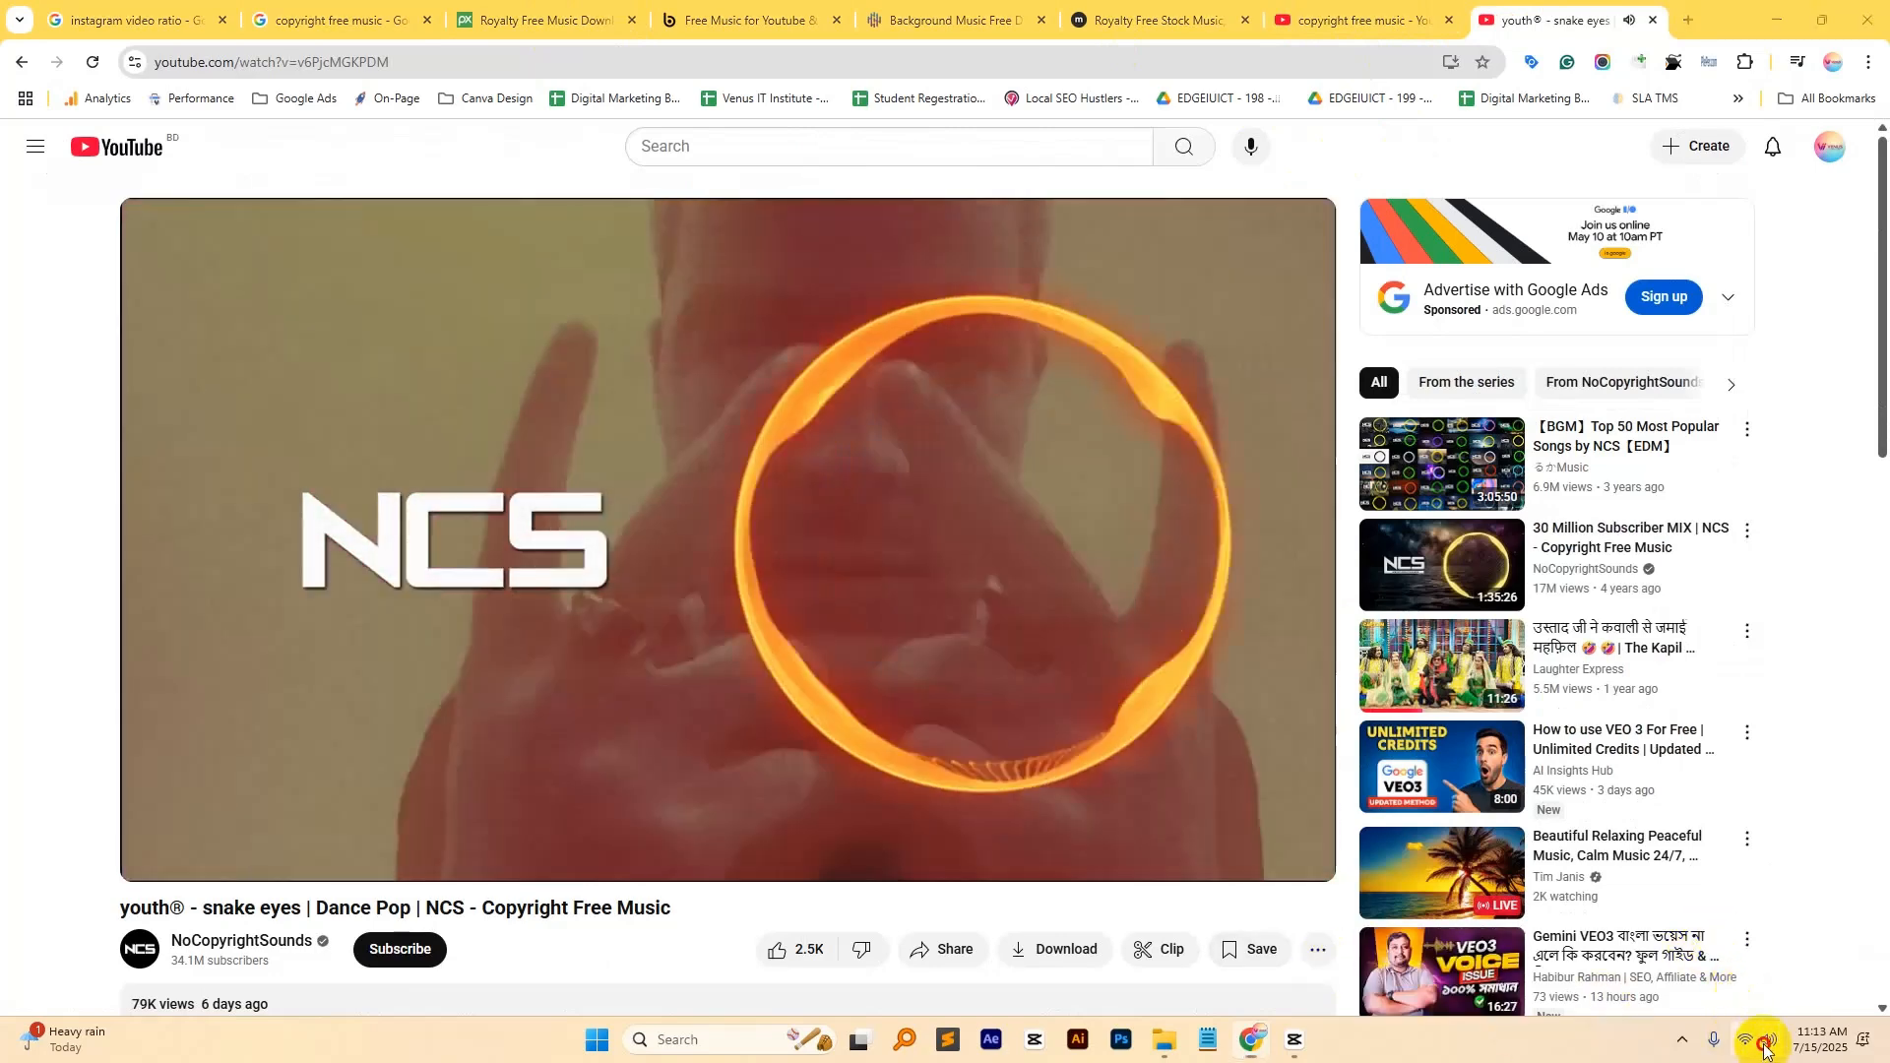
# - Raise the system volume to maximum and audition the song by jumping ahead to about 0:24, 0:35 and 0:49
pyautogui.click(1757, 1039)
pyautogui.moveTo(1799, 910); pyautogui.dragTo(1810, 919)
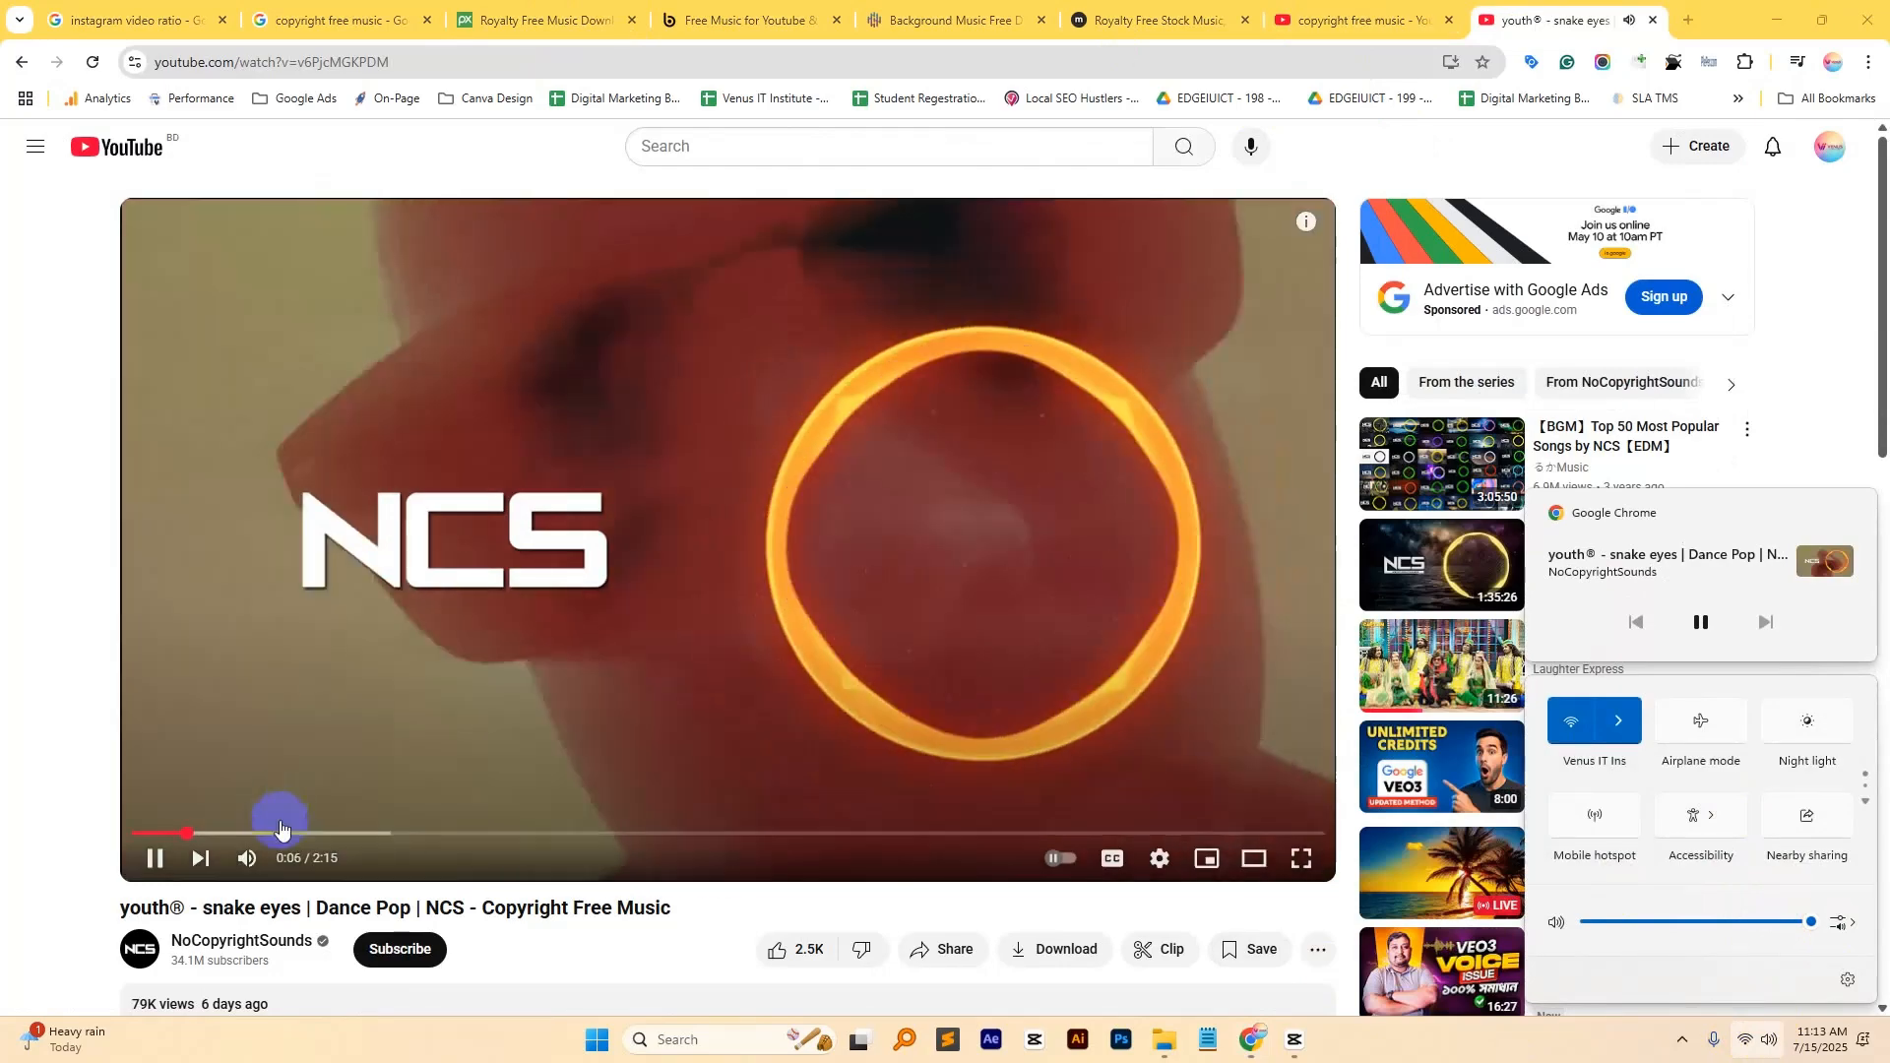
pyautogui.moveTo(274, 833); pyautogui.dragTo(339, 835)
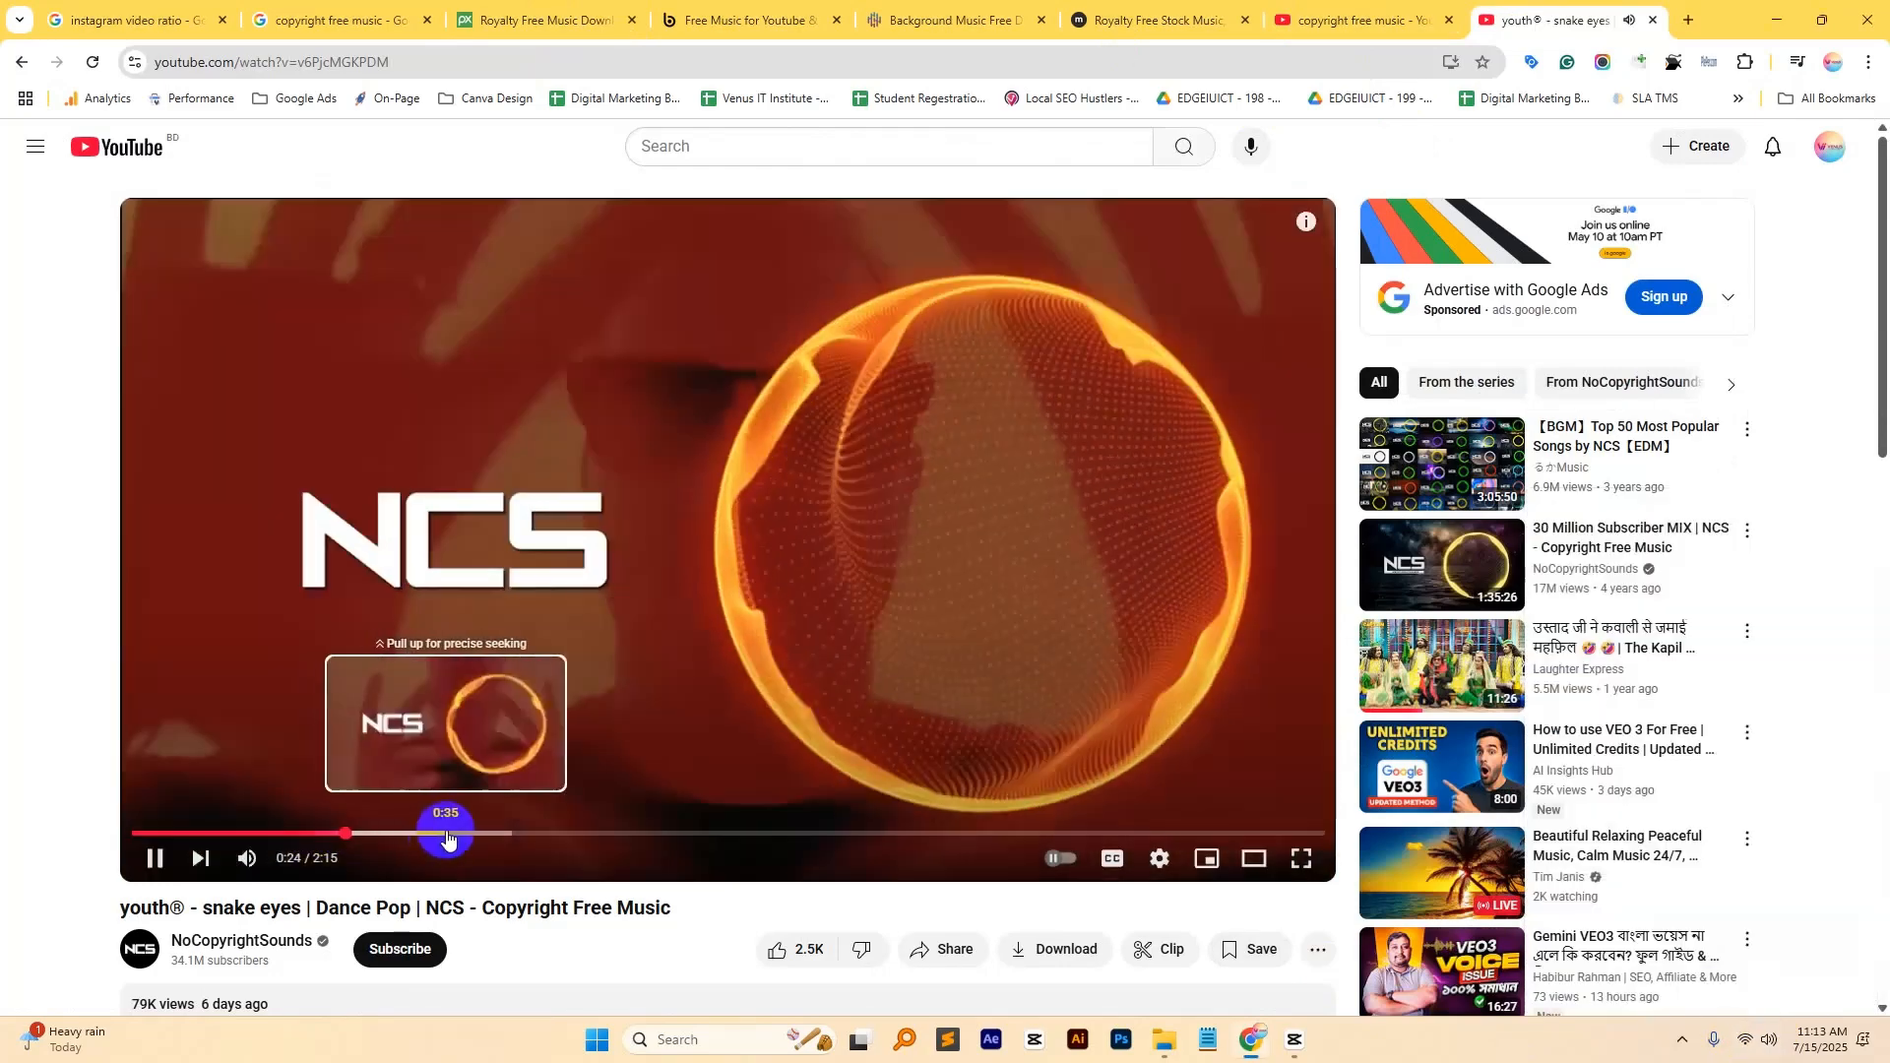
pyautogui.click(446, 835)
pyautogui.moveTo(532, 837); pyautogui.dragTo(564, 833)
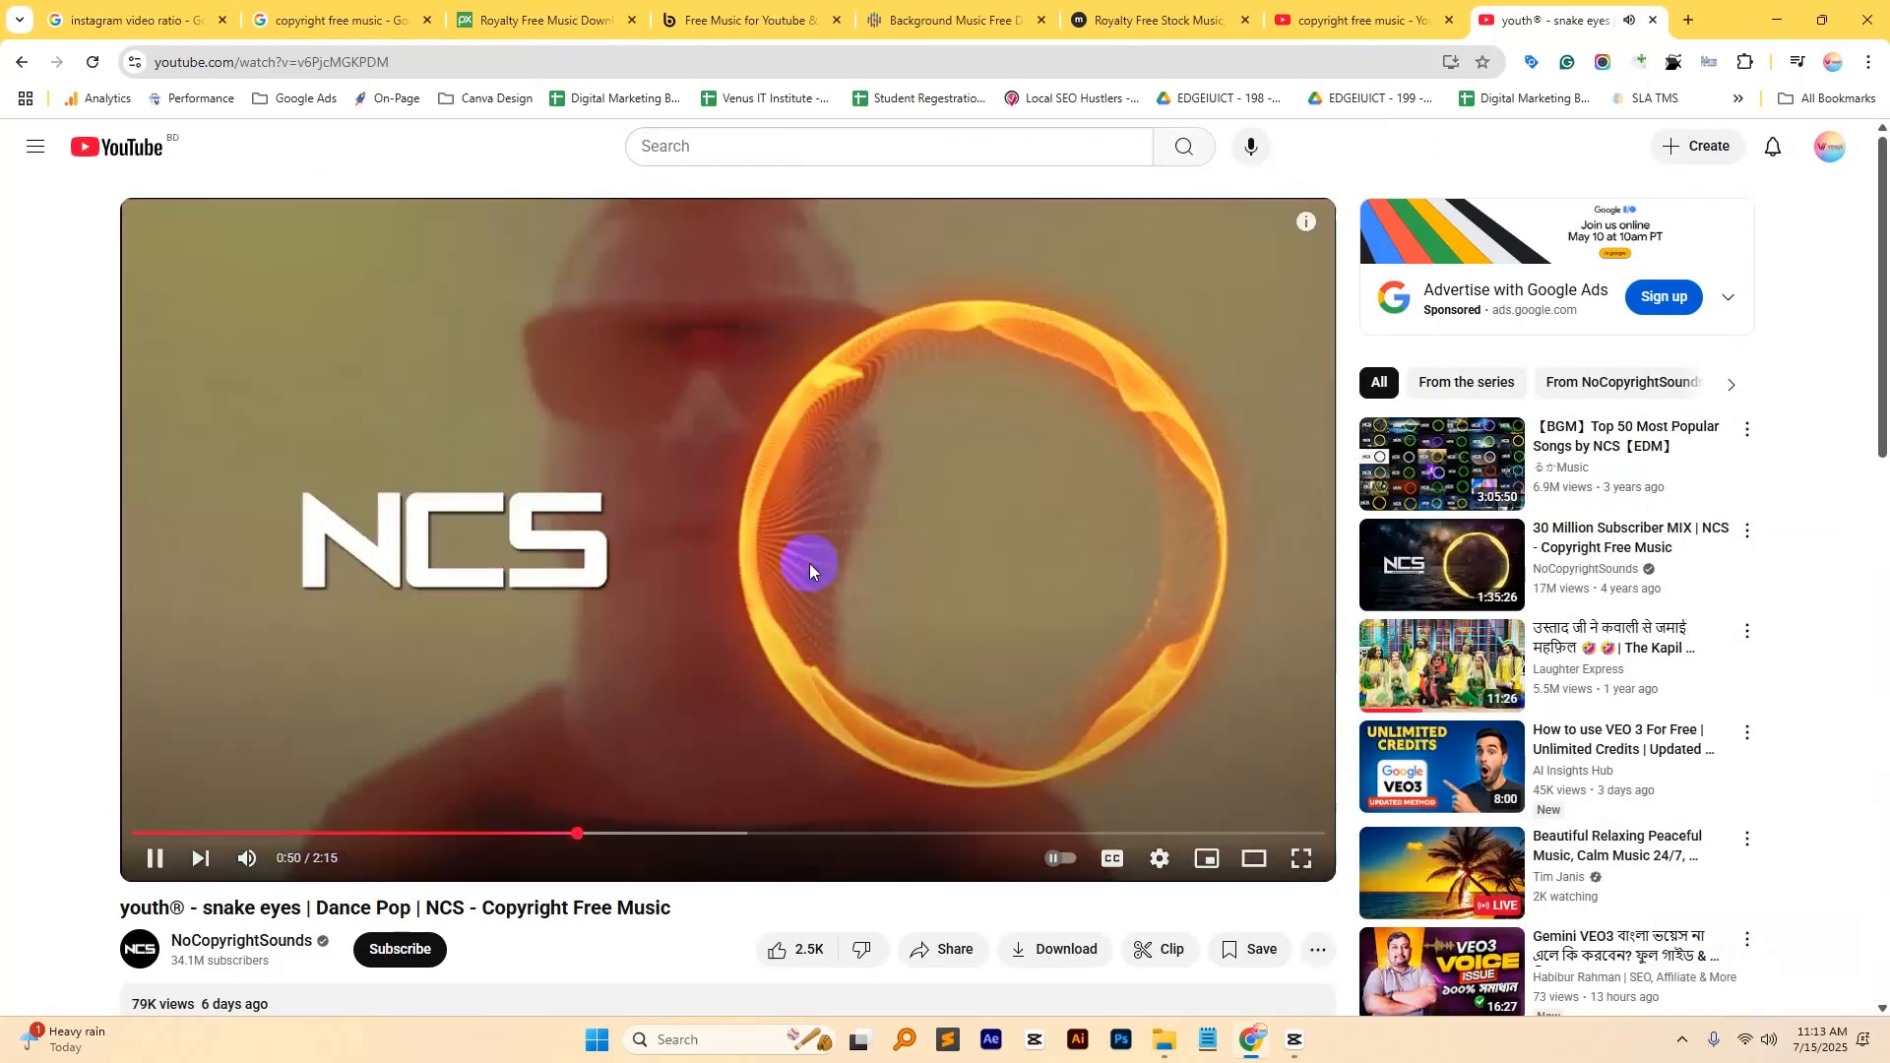
# - Pause the song, check YouTube's own download option for the video and dismiss the Premium offer
pyautogui.click(612, 495)
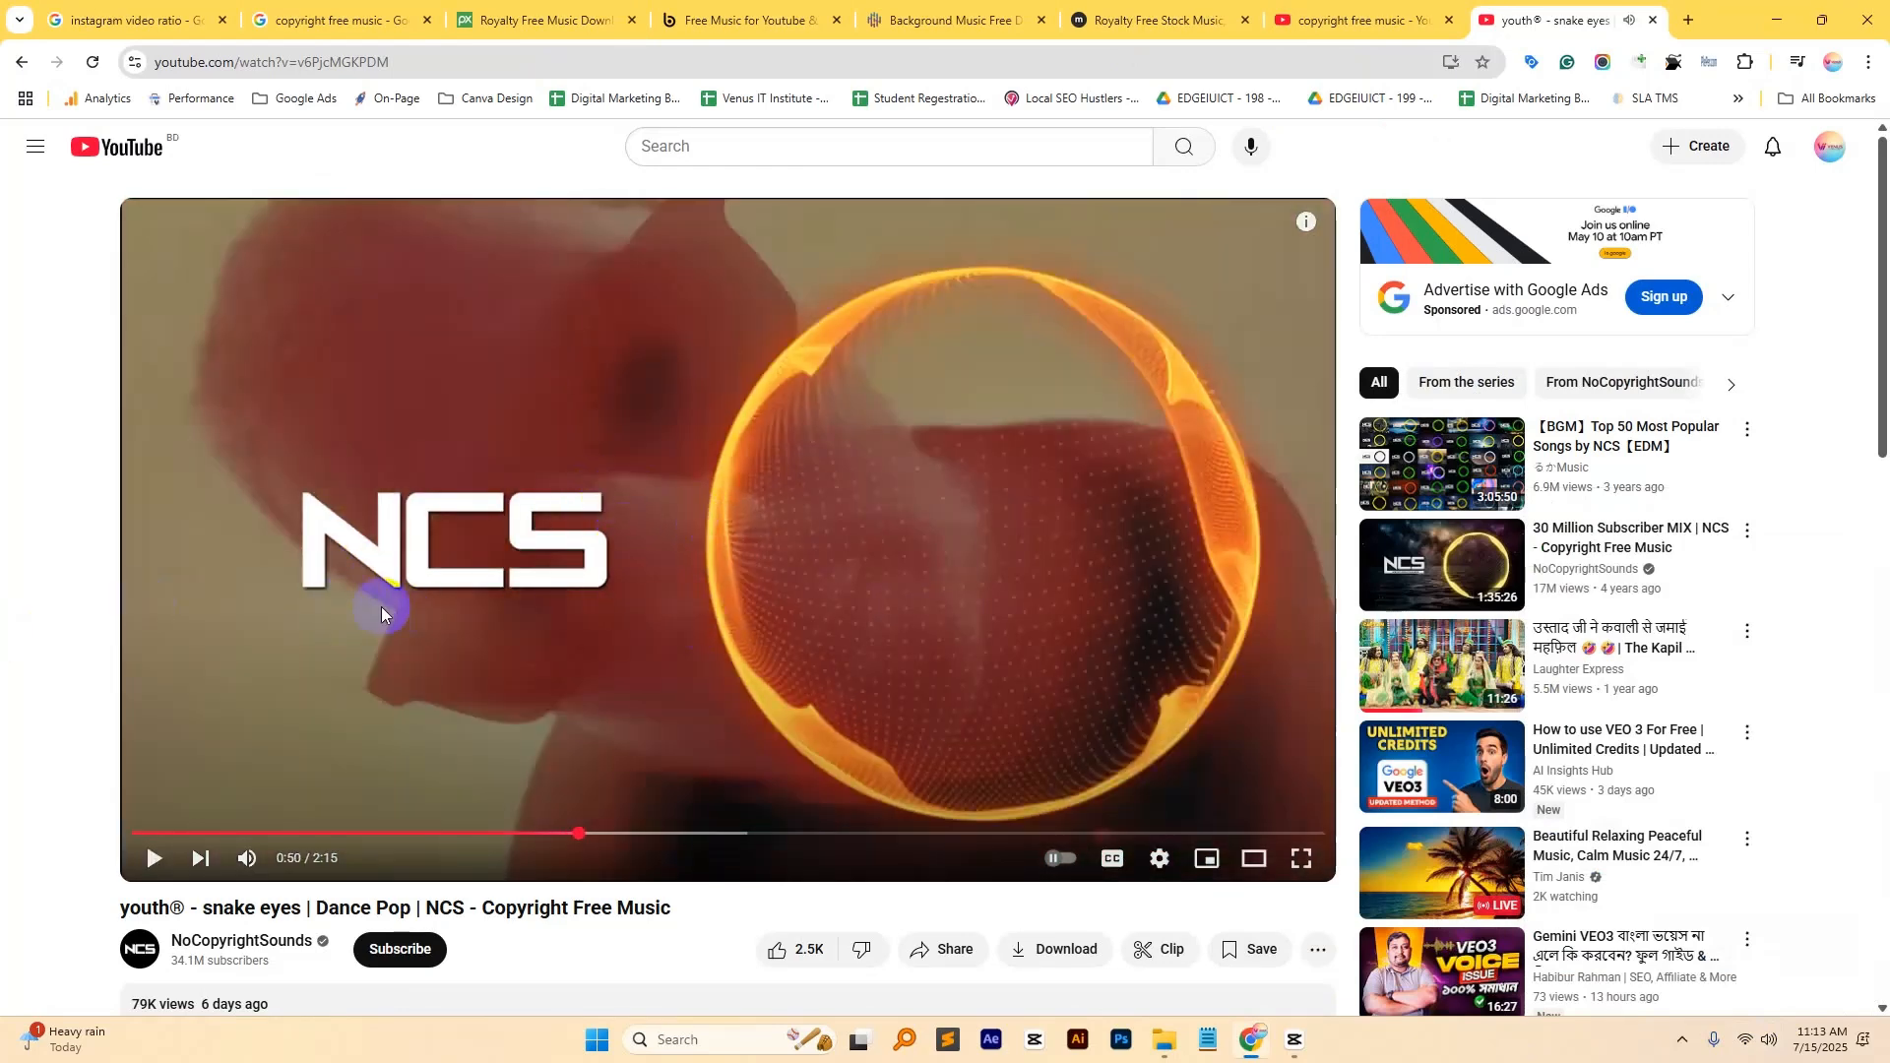
pyautogui.scroll(-2, 381, 606)
pyautogui.moveTo(886, 638); pyautogui.dragTo(889, 641)
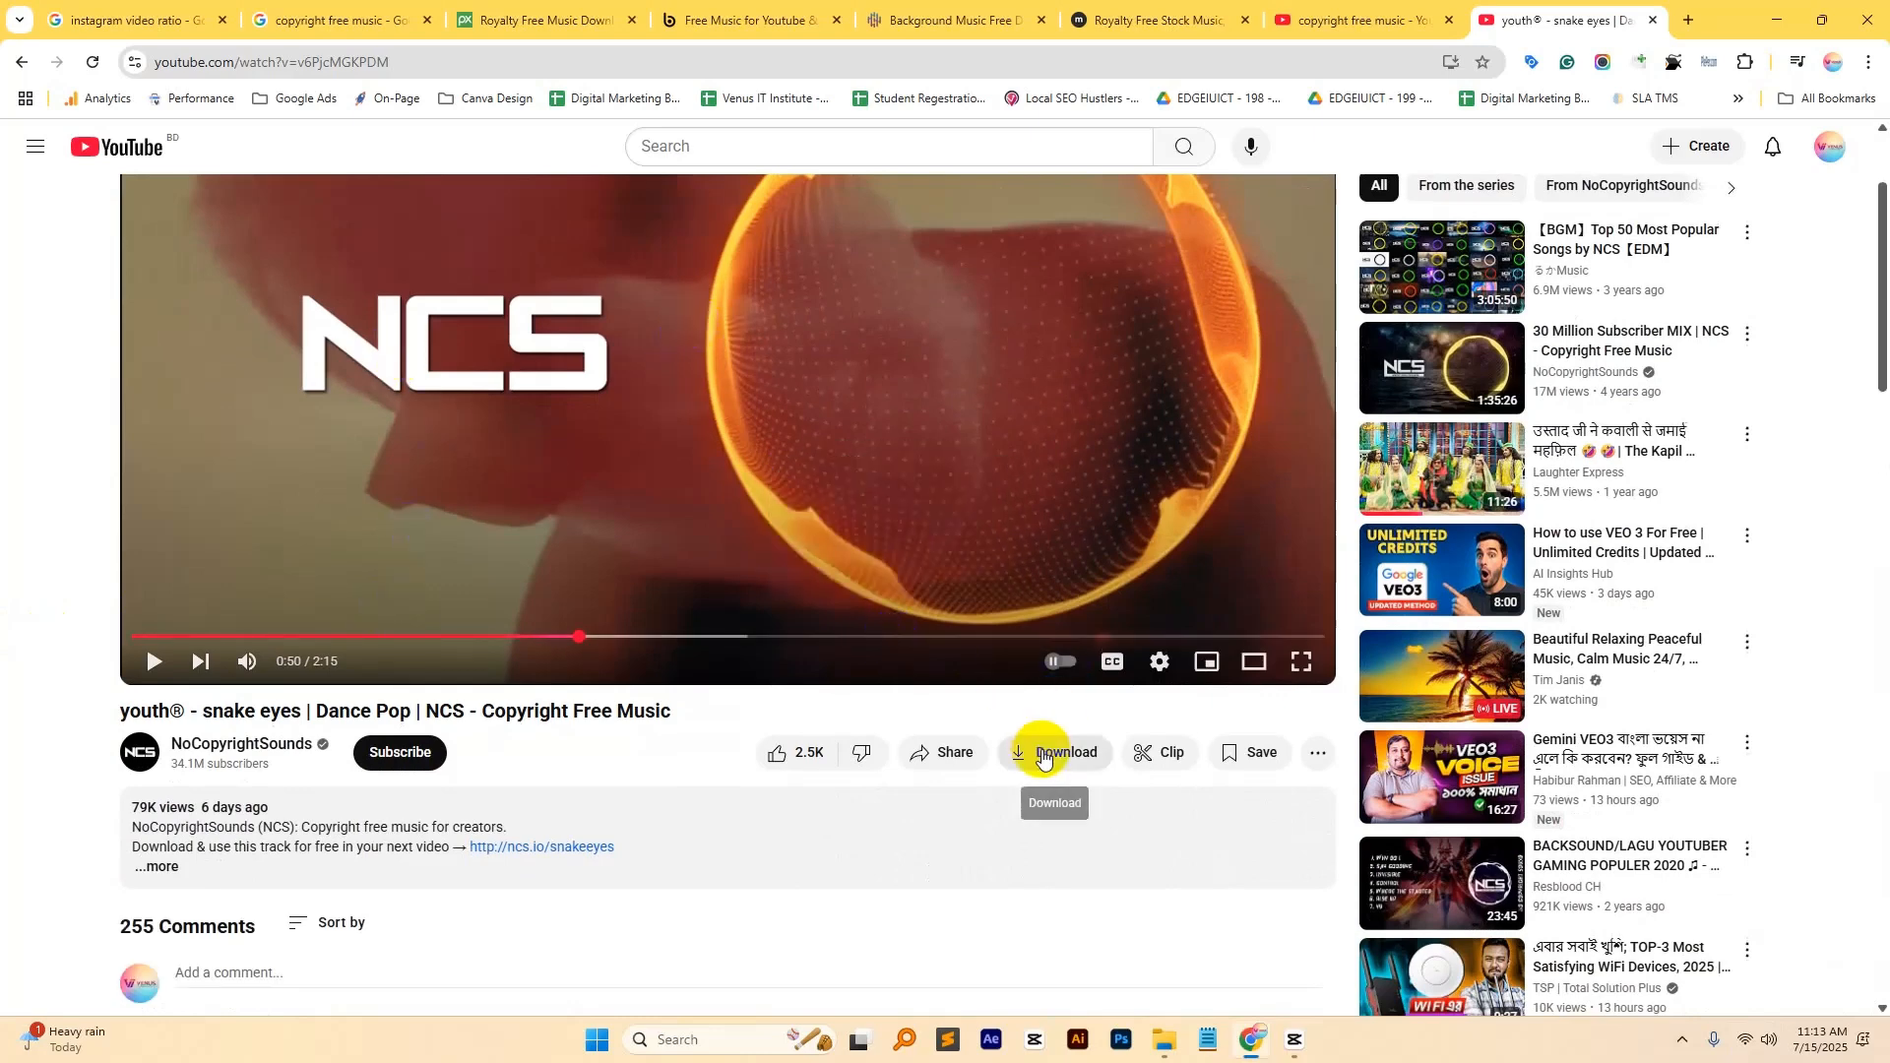
pyautogui.click(1045, 754)
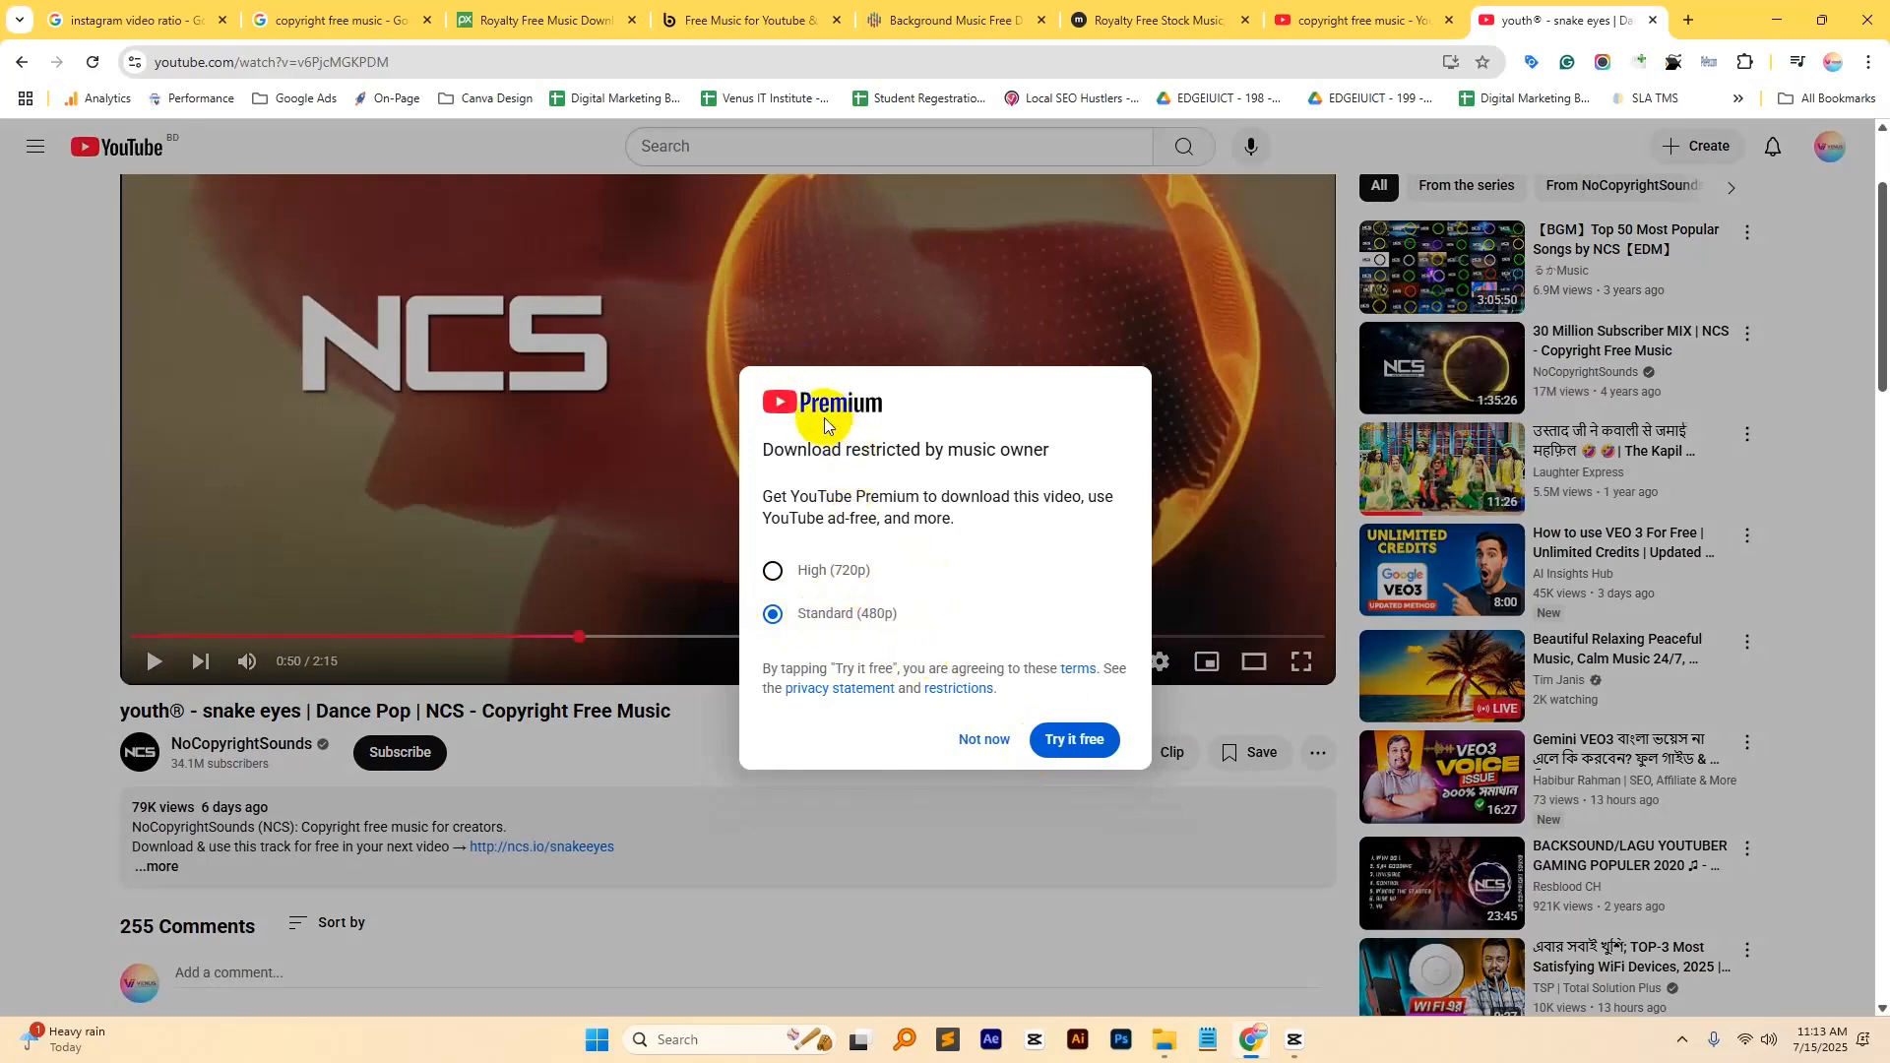
pyautogui.click(986, 741)
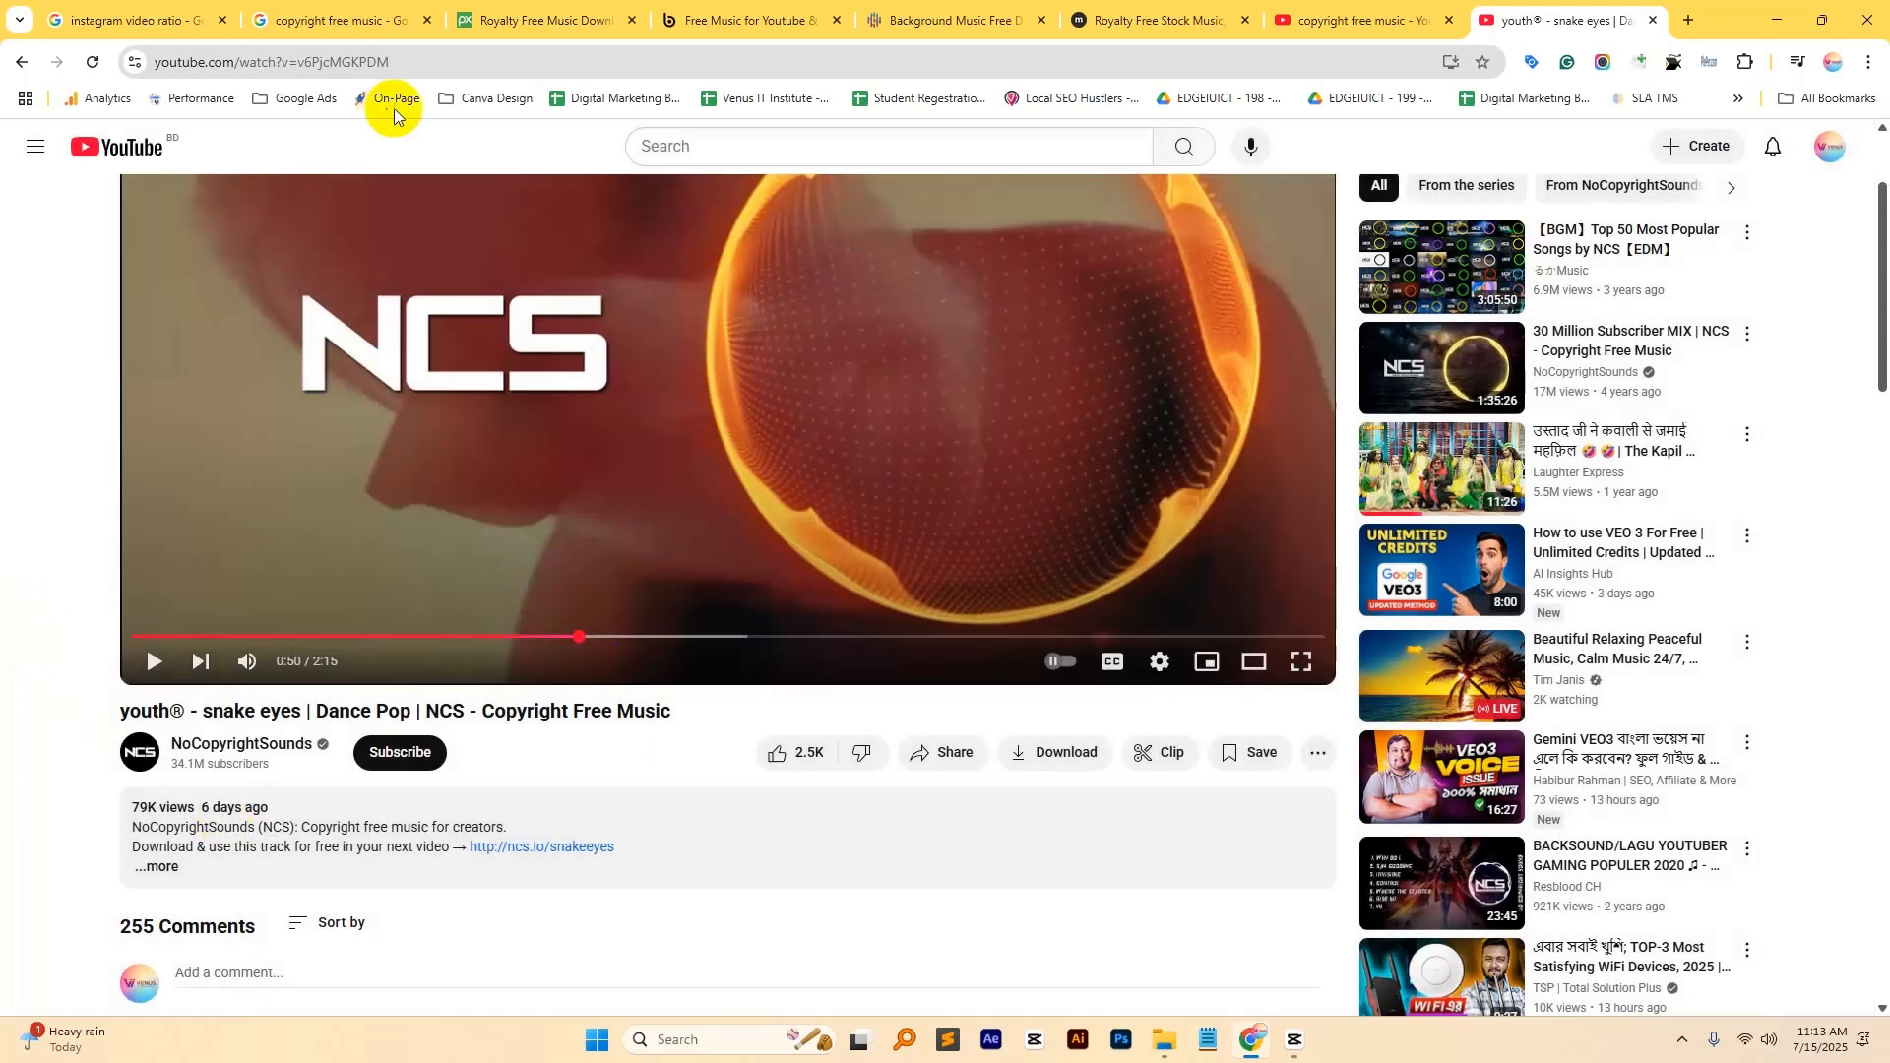
# - Change the video address's domain to ssyoutube.com and load it in the SaveFrom downloader
pyautogui.click(423, 63)
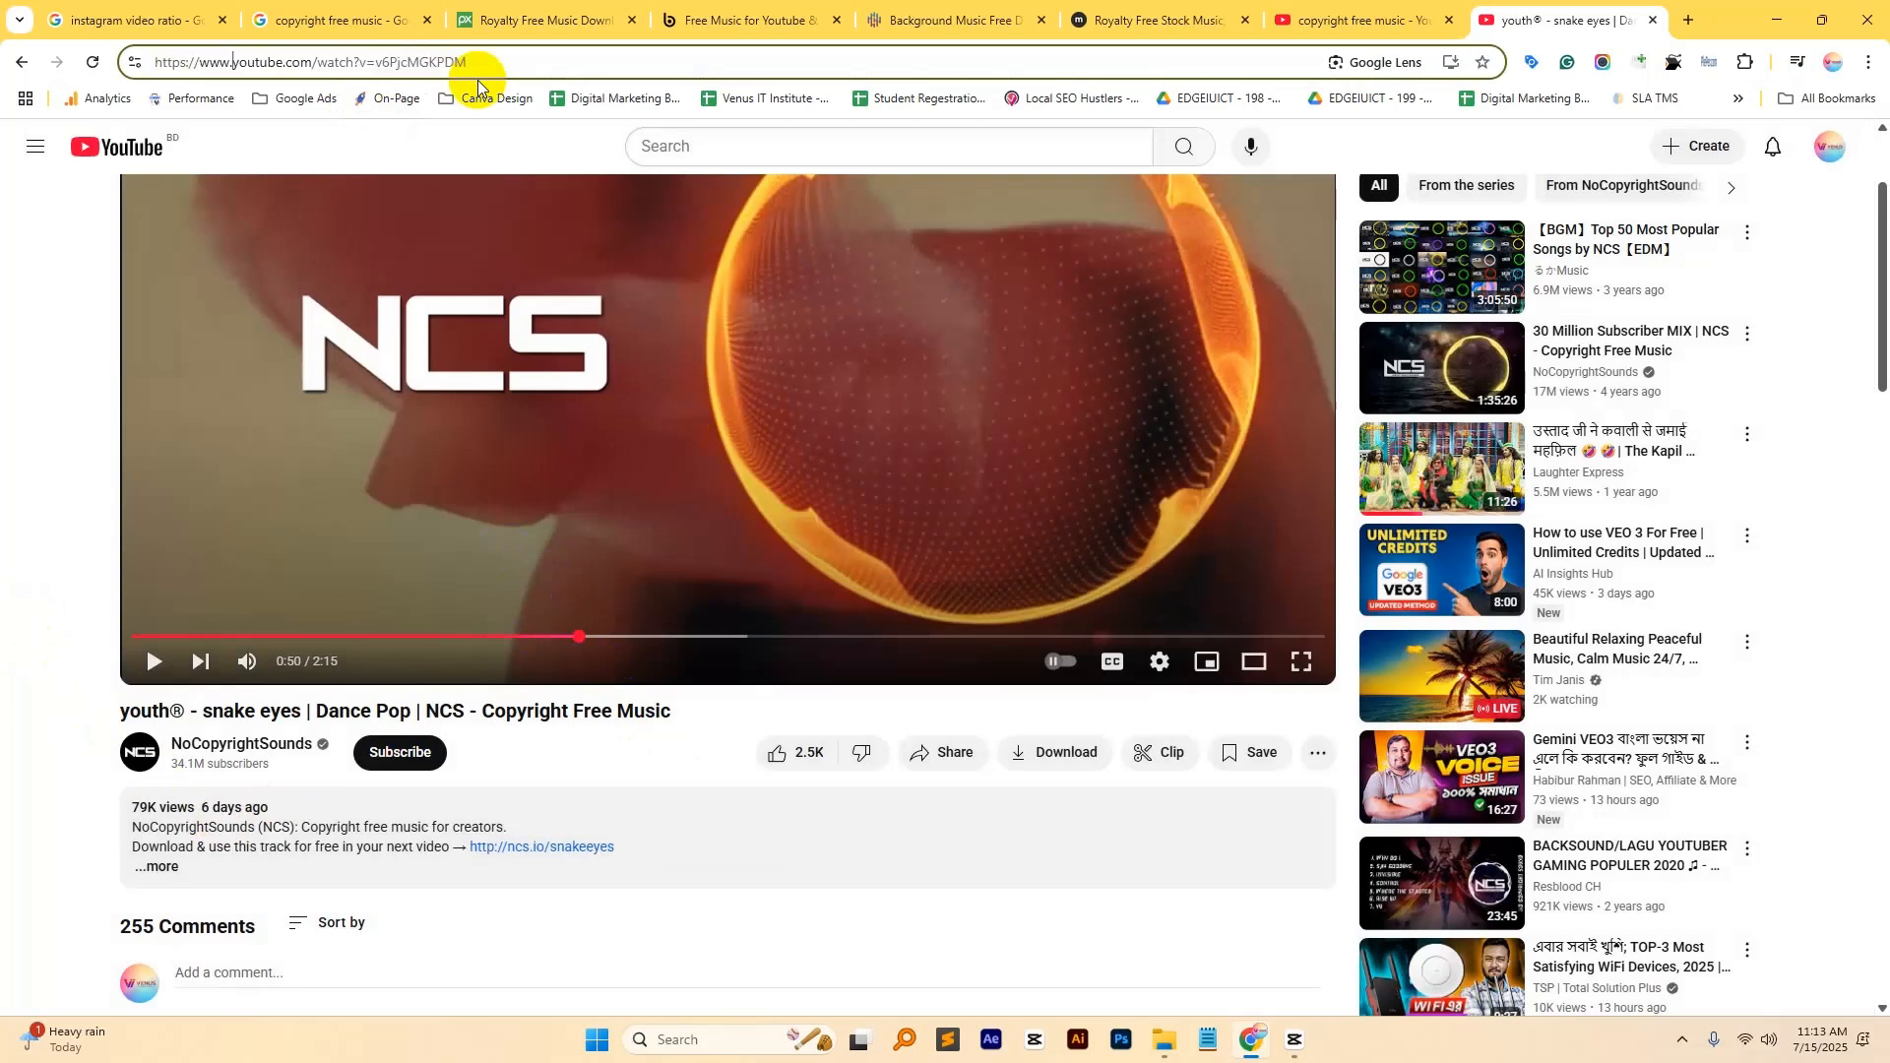
pyautogui.press('BackSpace')
pyautogui.press('BackSpace')
pyautogui.press('BackSpace')
pyautogui.press('BackSpace')
pyautogui.press('BackSpace')
pyautogui.press('BackSpace')
pyautogui.press('BackSpace')
pyautogui.press('BackSpace')
pyautogui.press('BackSpace')
pyautogui.press('BackSpace')
pyautogui.press('BackSpace')
pyautogui.press('BackSpace')
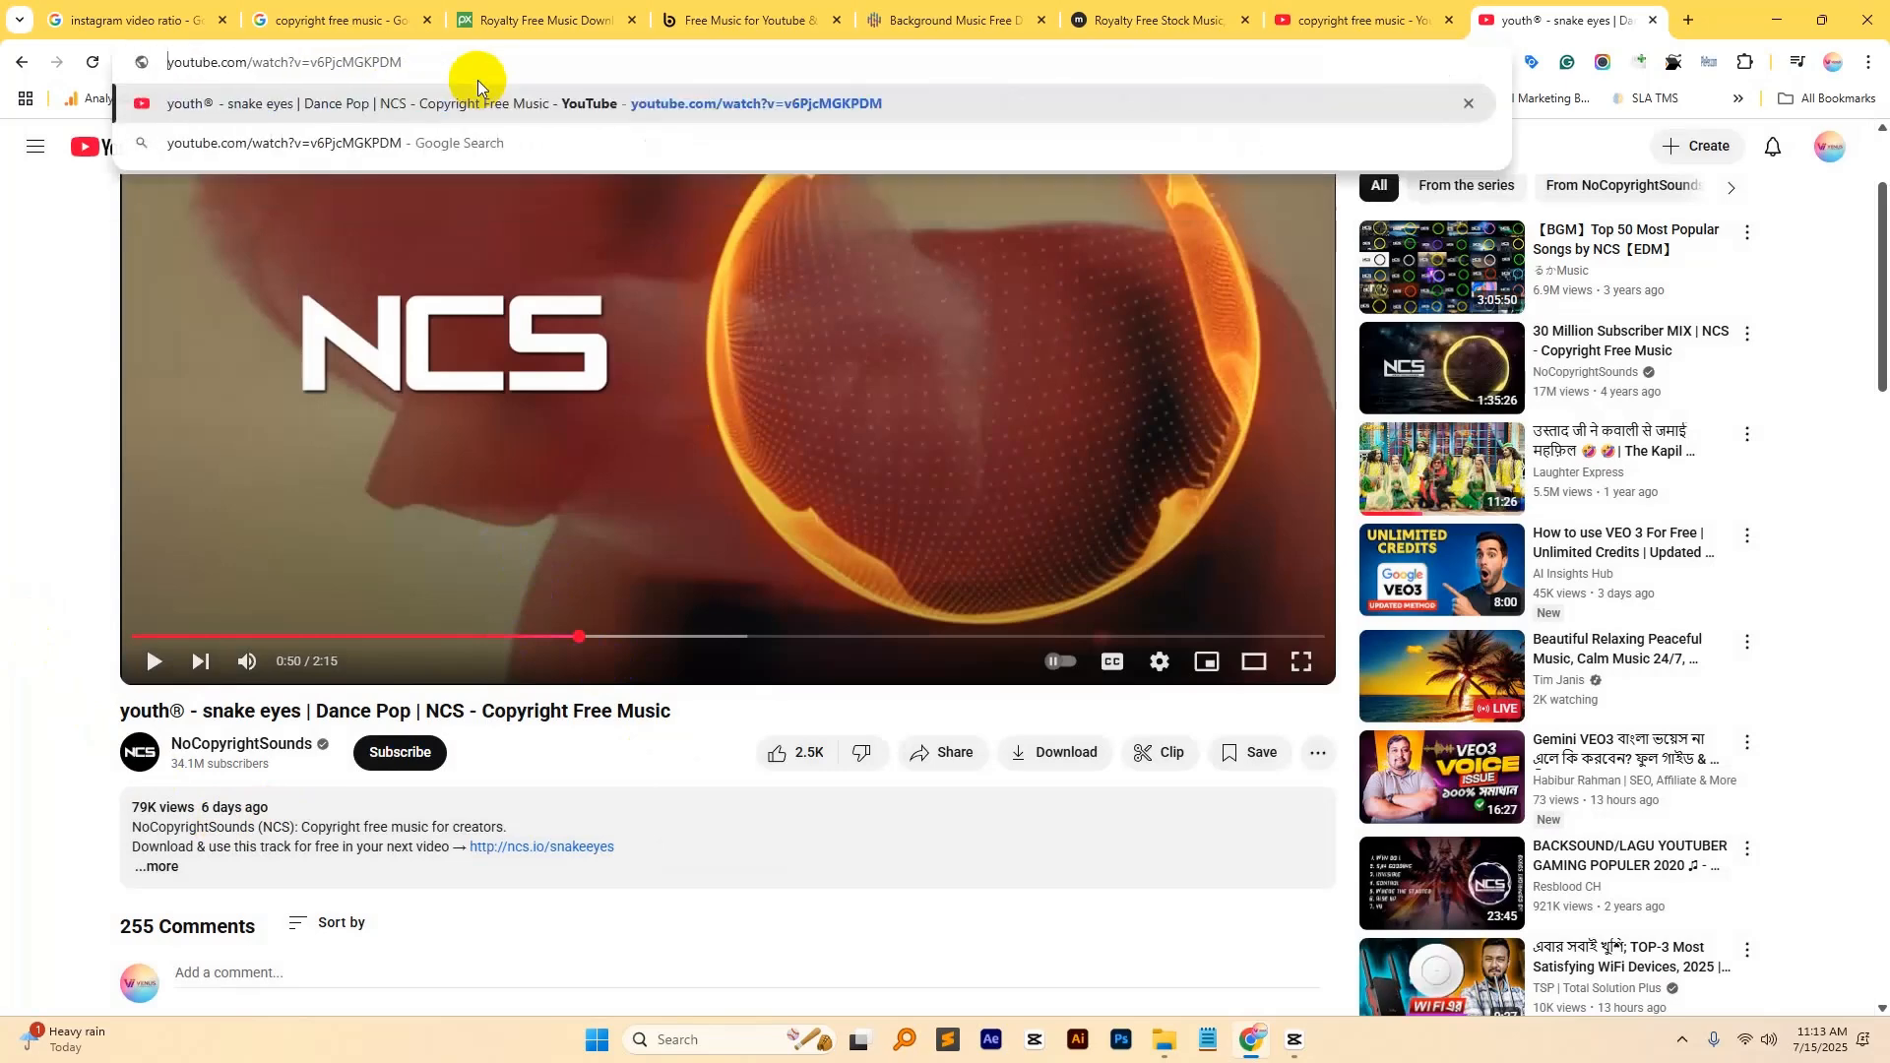
pyautogui.write('ss')
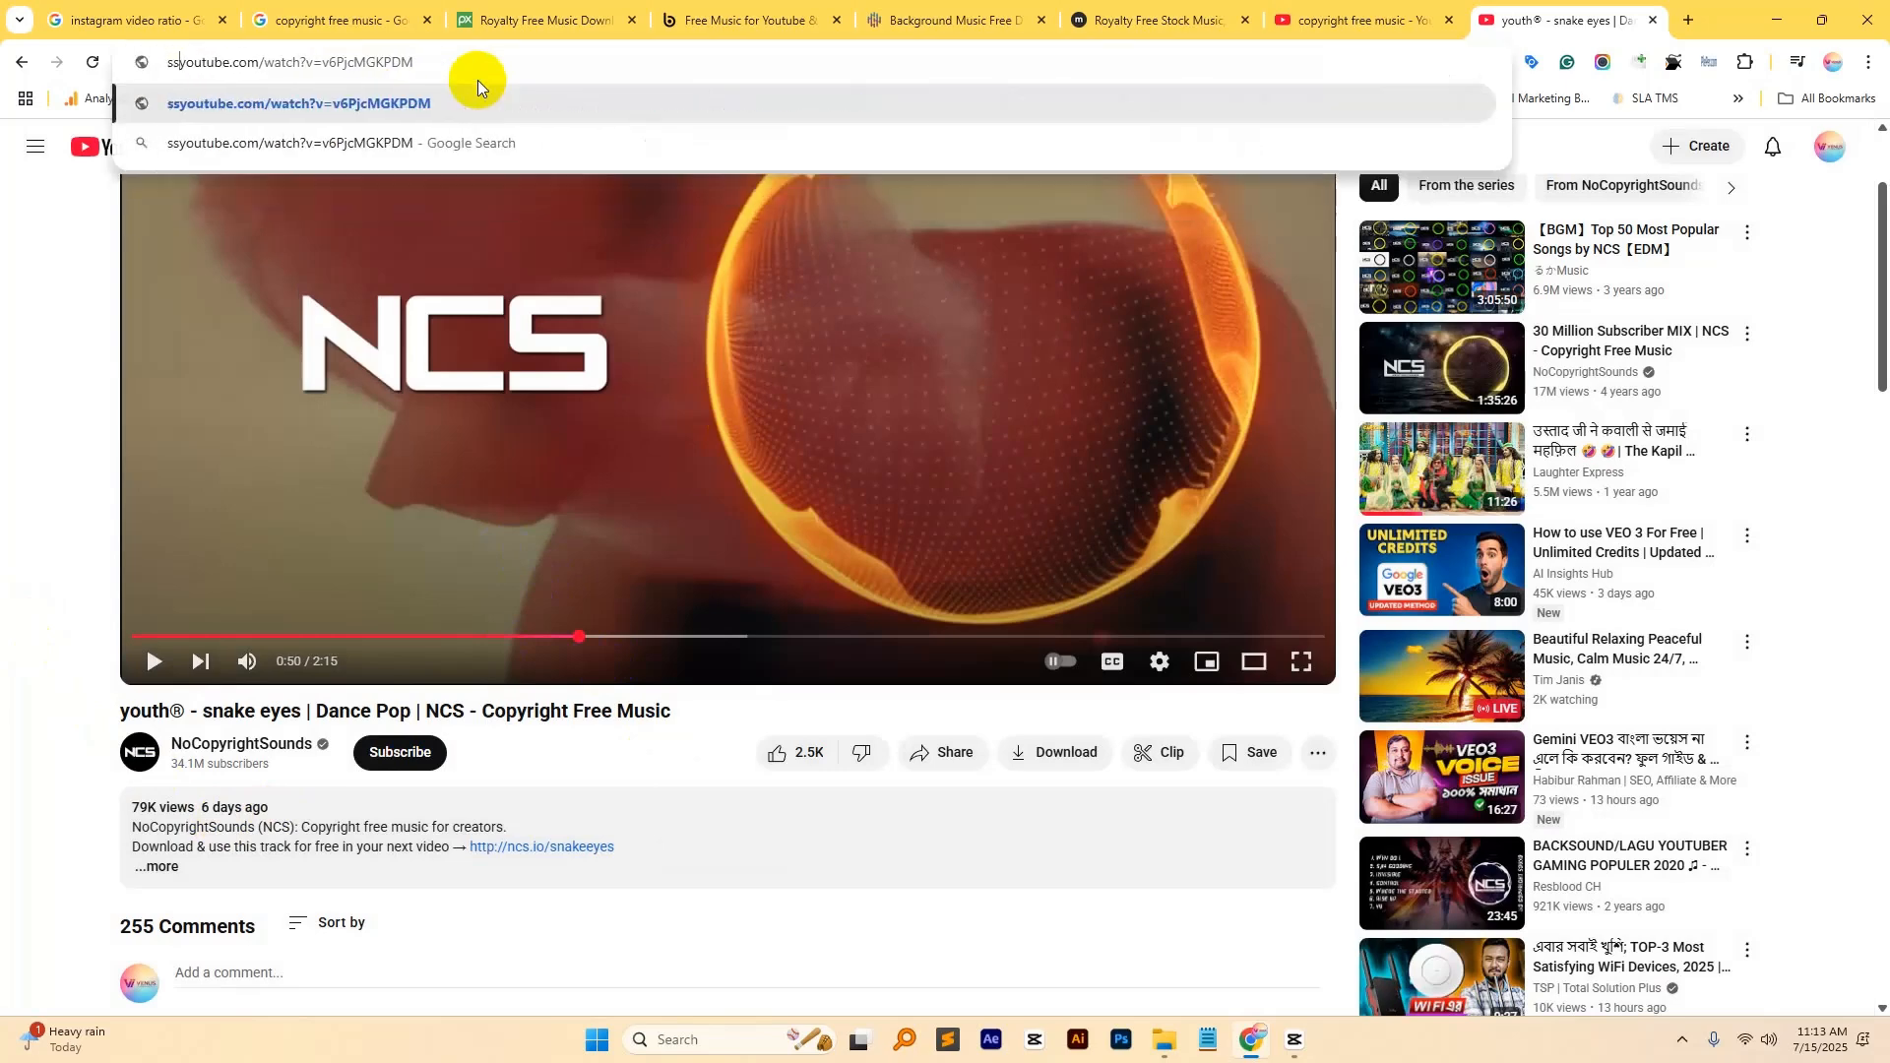
pyautogui.press('Return')
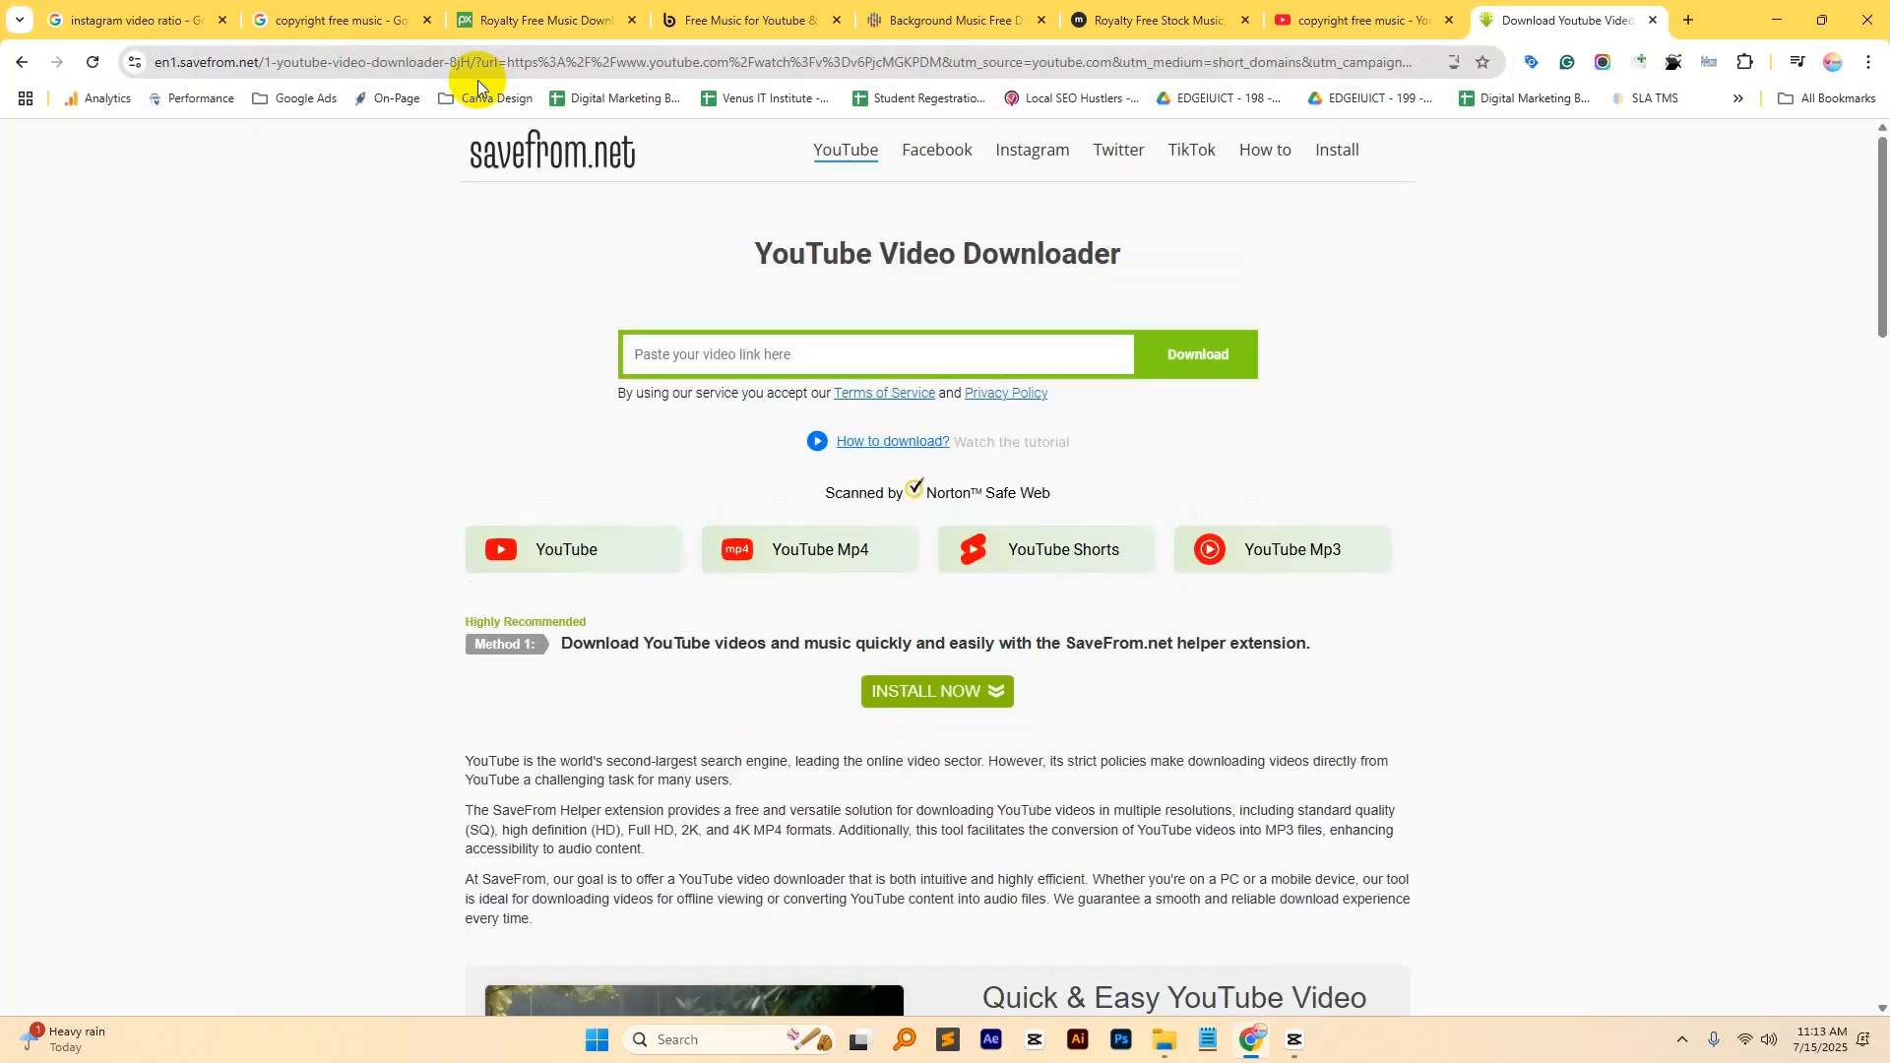
# - Fetch the video's download options on SaveFrom and choose the Audio M4A 131 format
pyautogui.click(1202, 355)
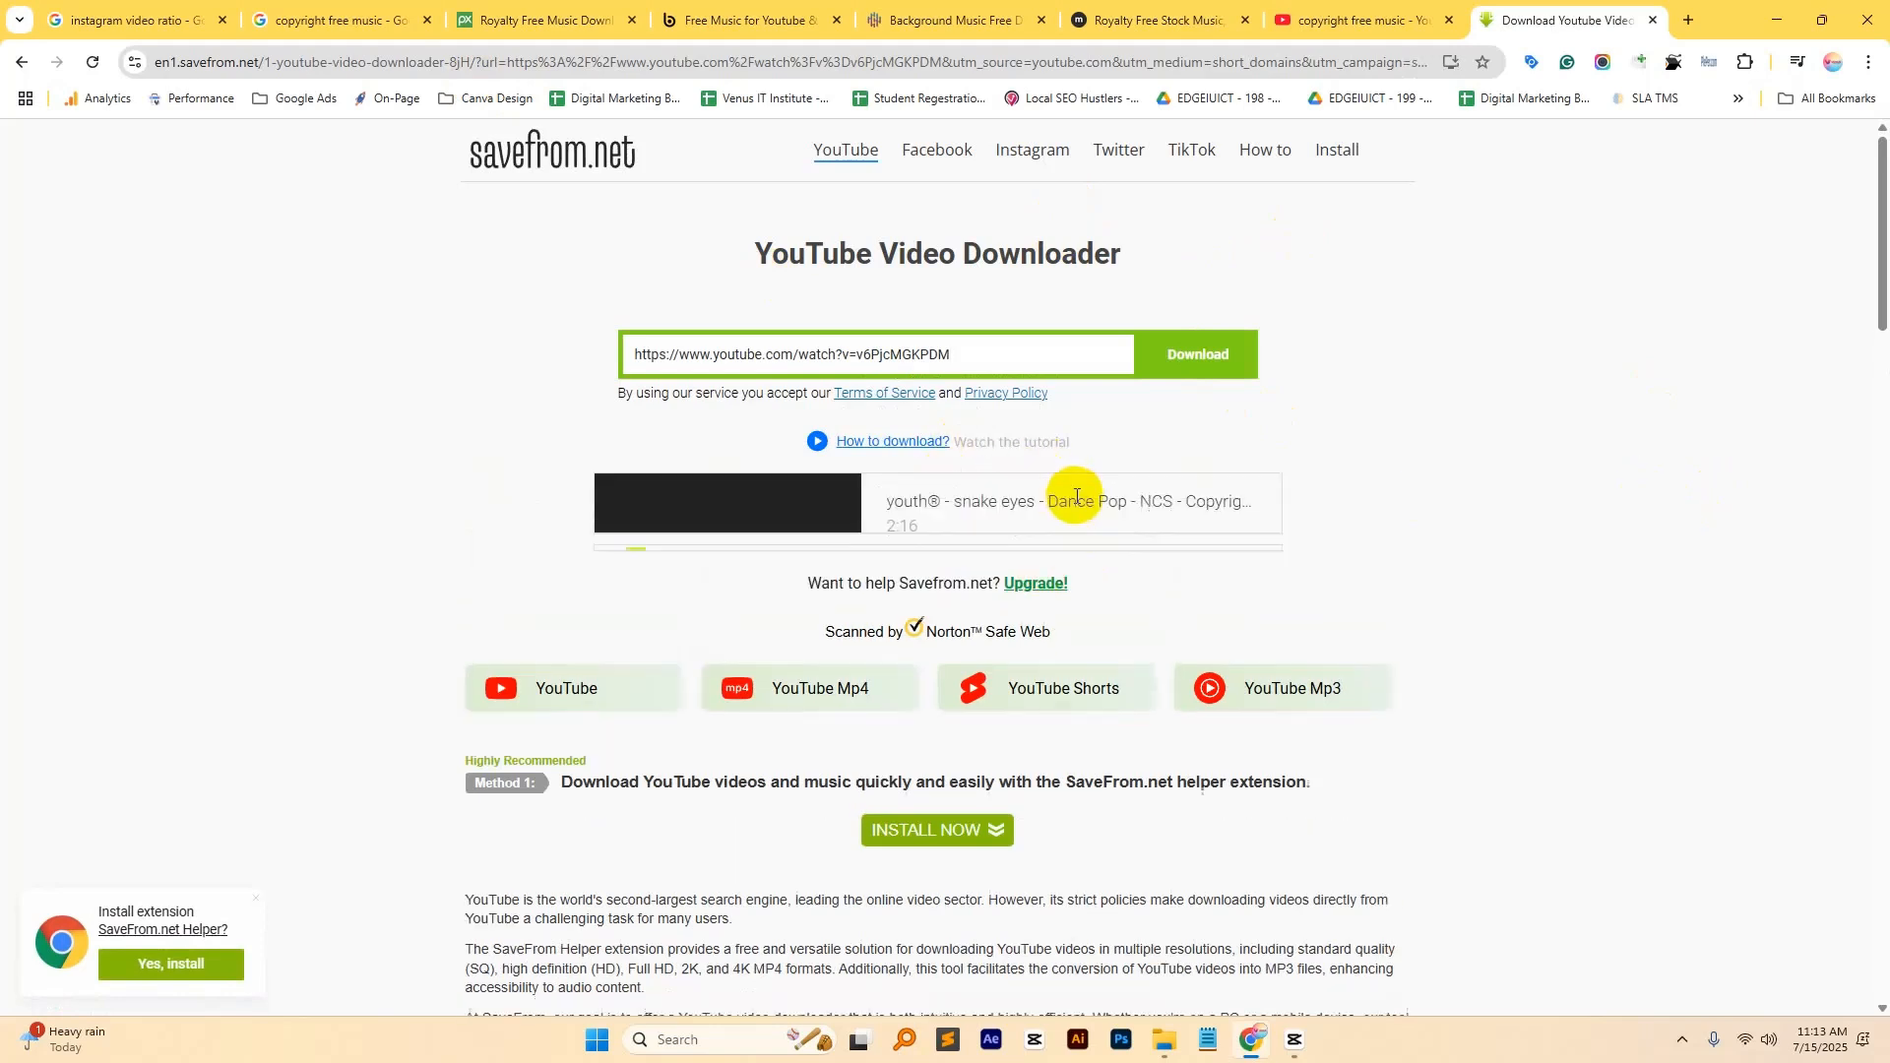
pyautogui.click(1059, 598)
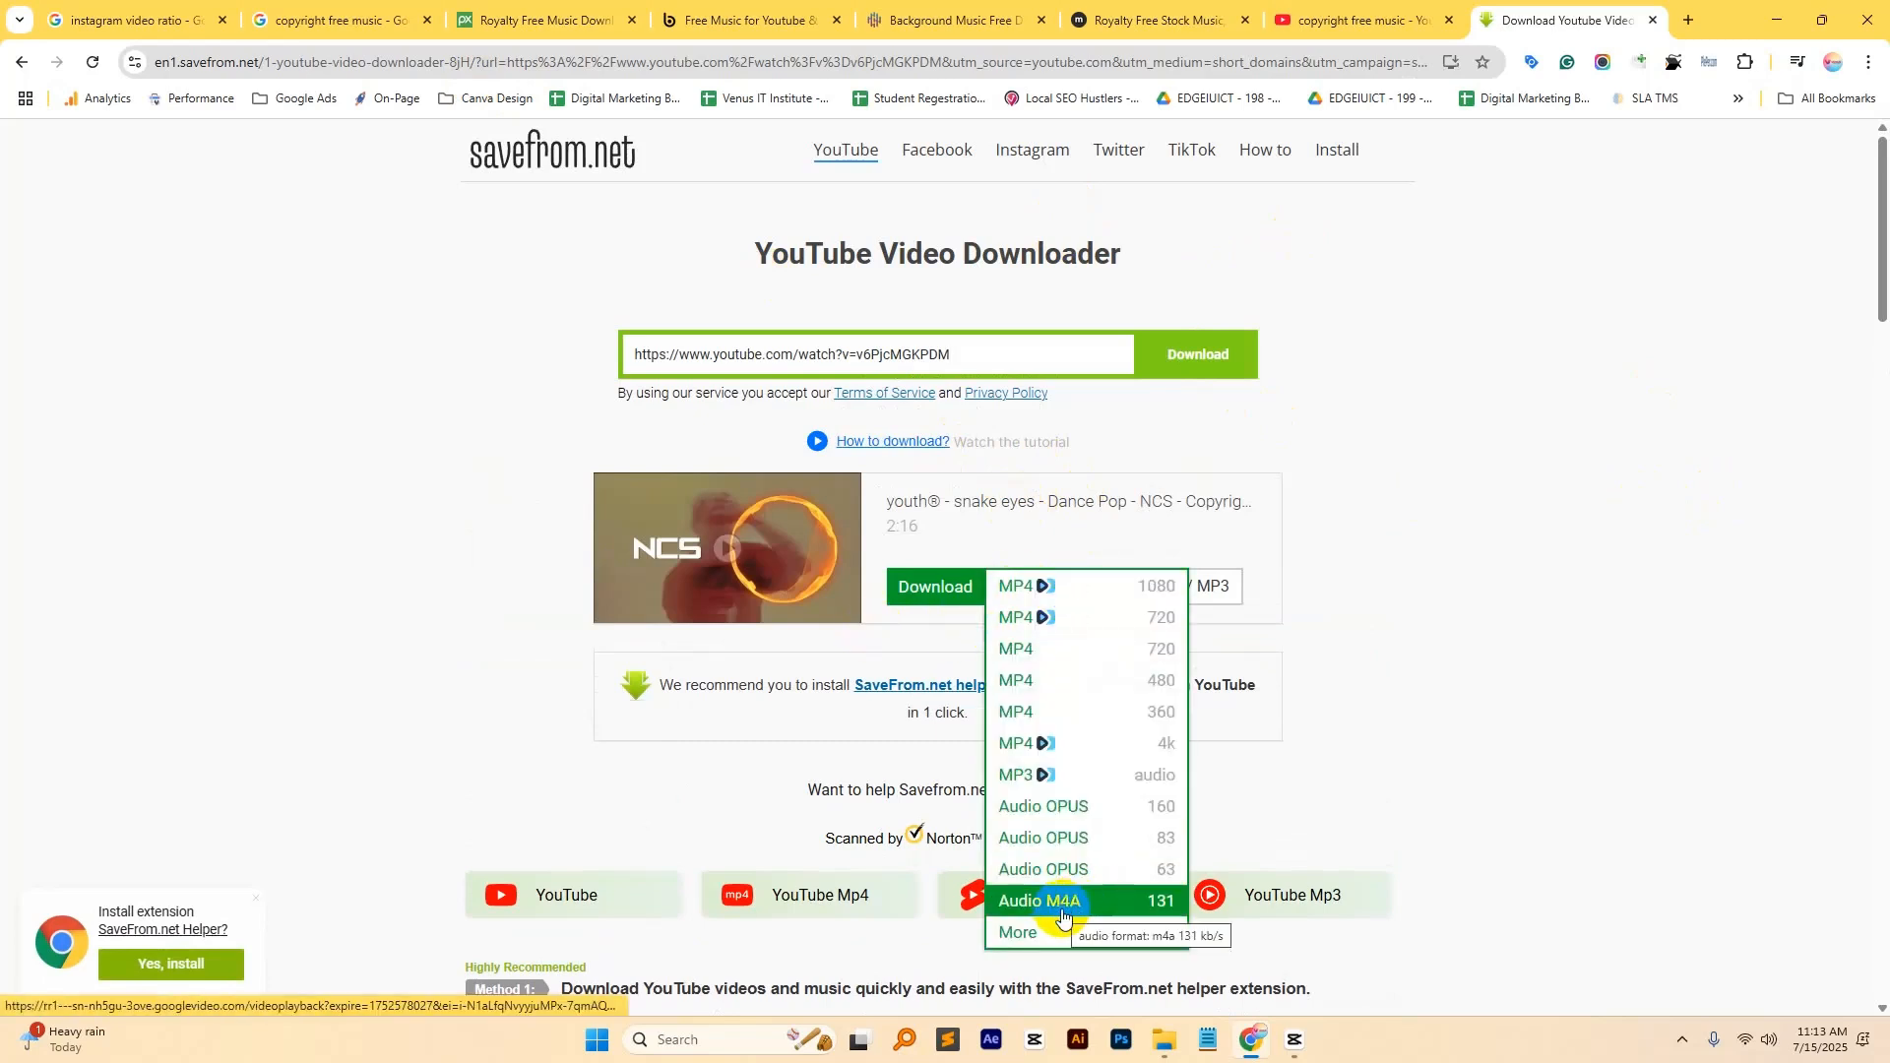
pyautogui.click(1095, 898)
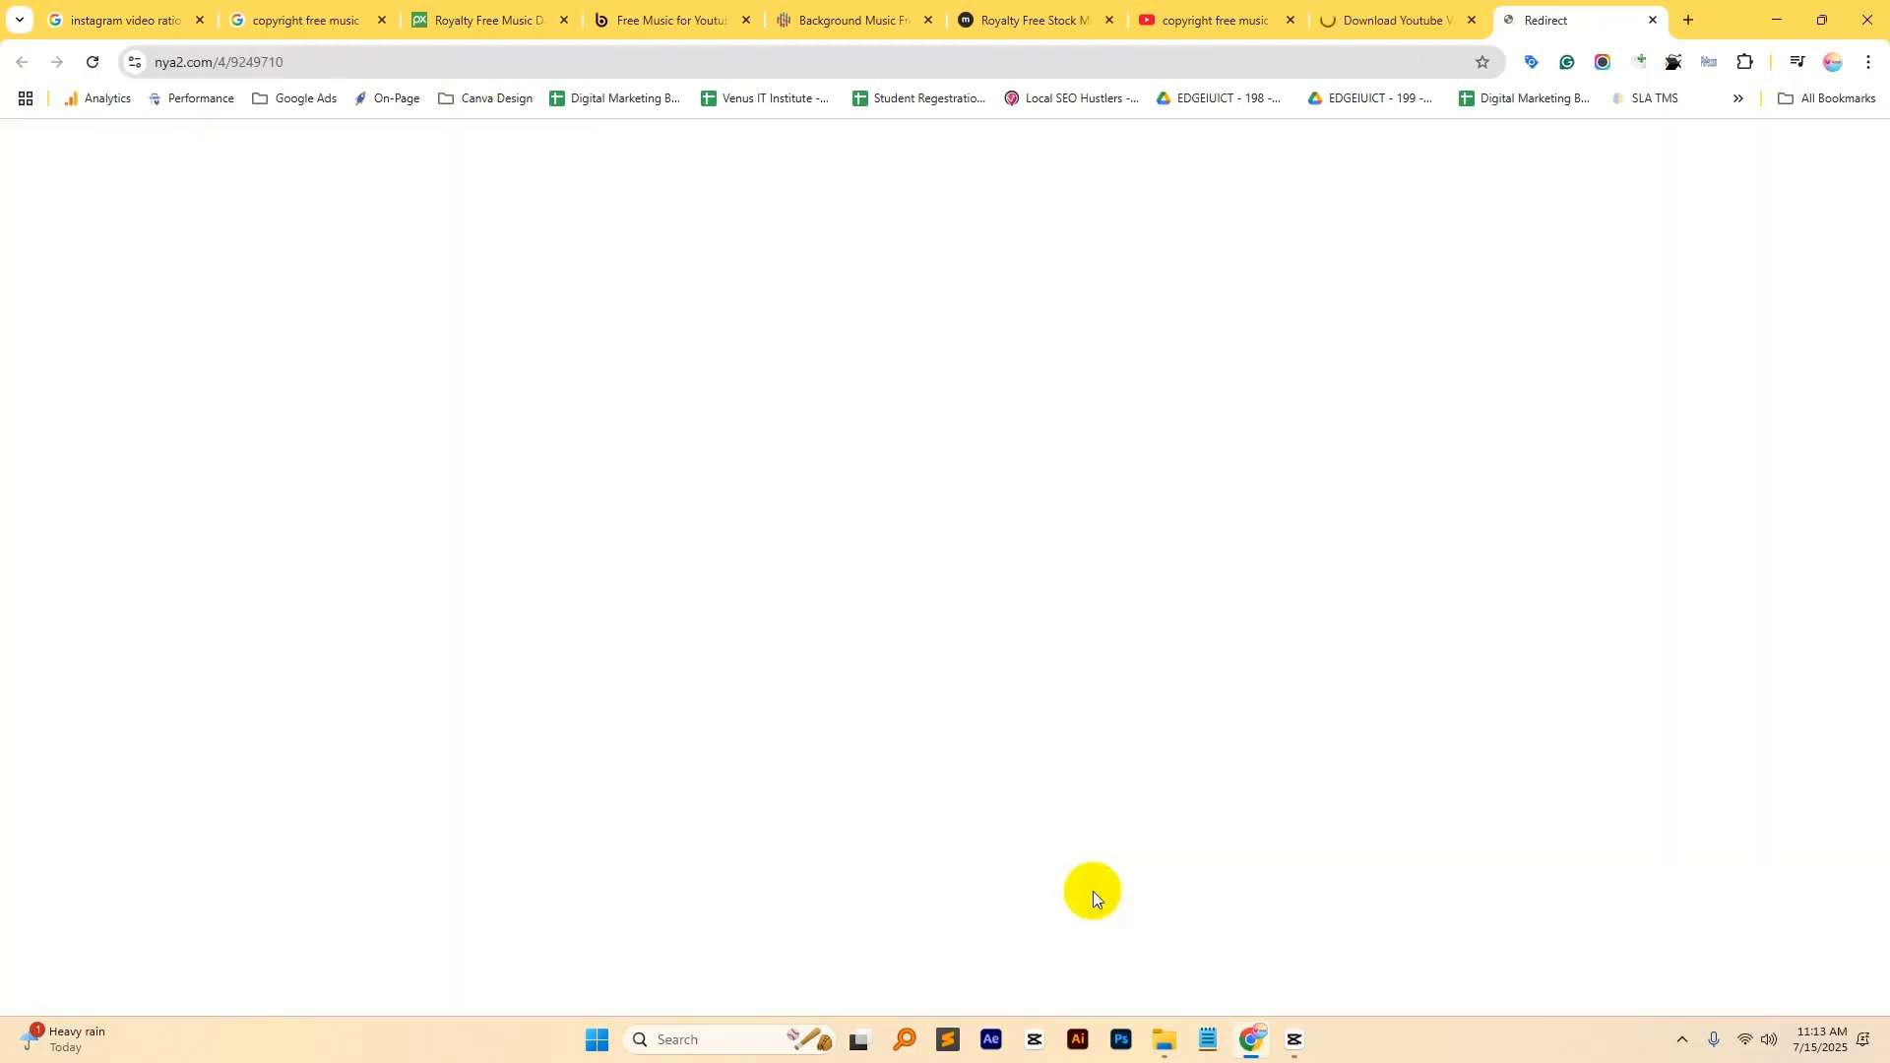
# - Return to the playing audio page and save the track as videoplayback.m4a in the Downloads folder
pyautogui.click(1408, 22)
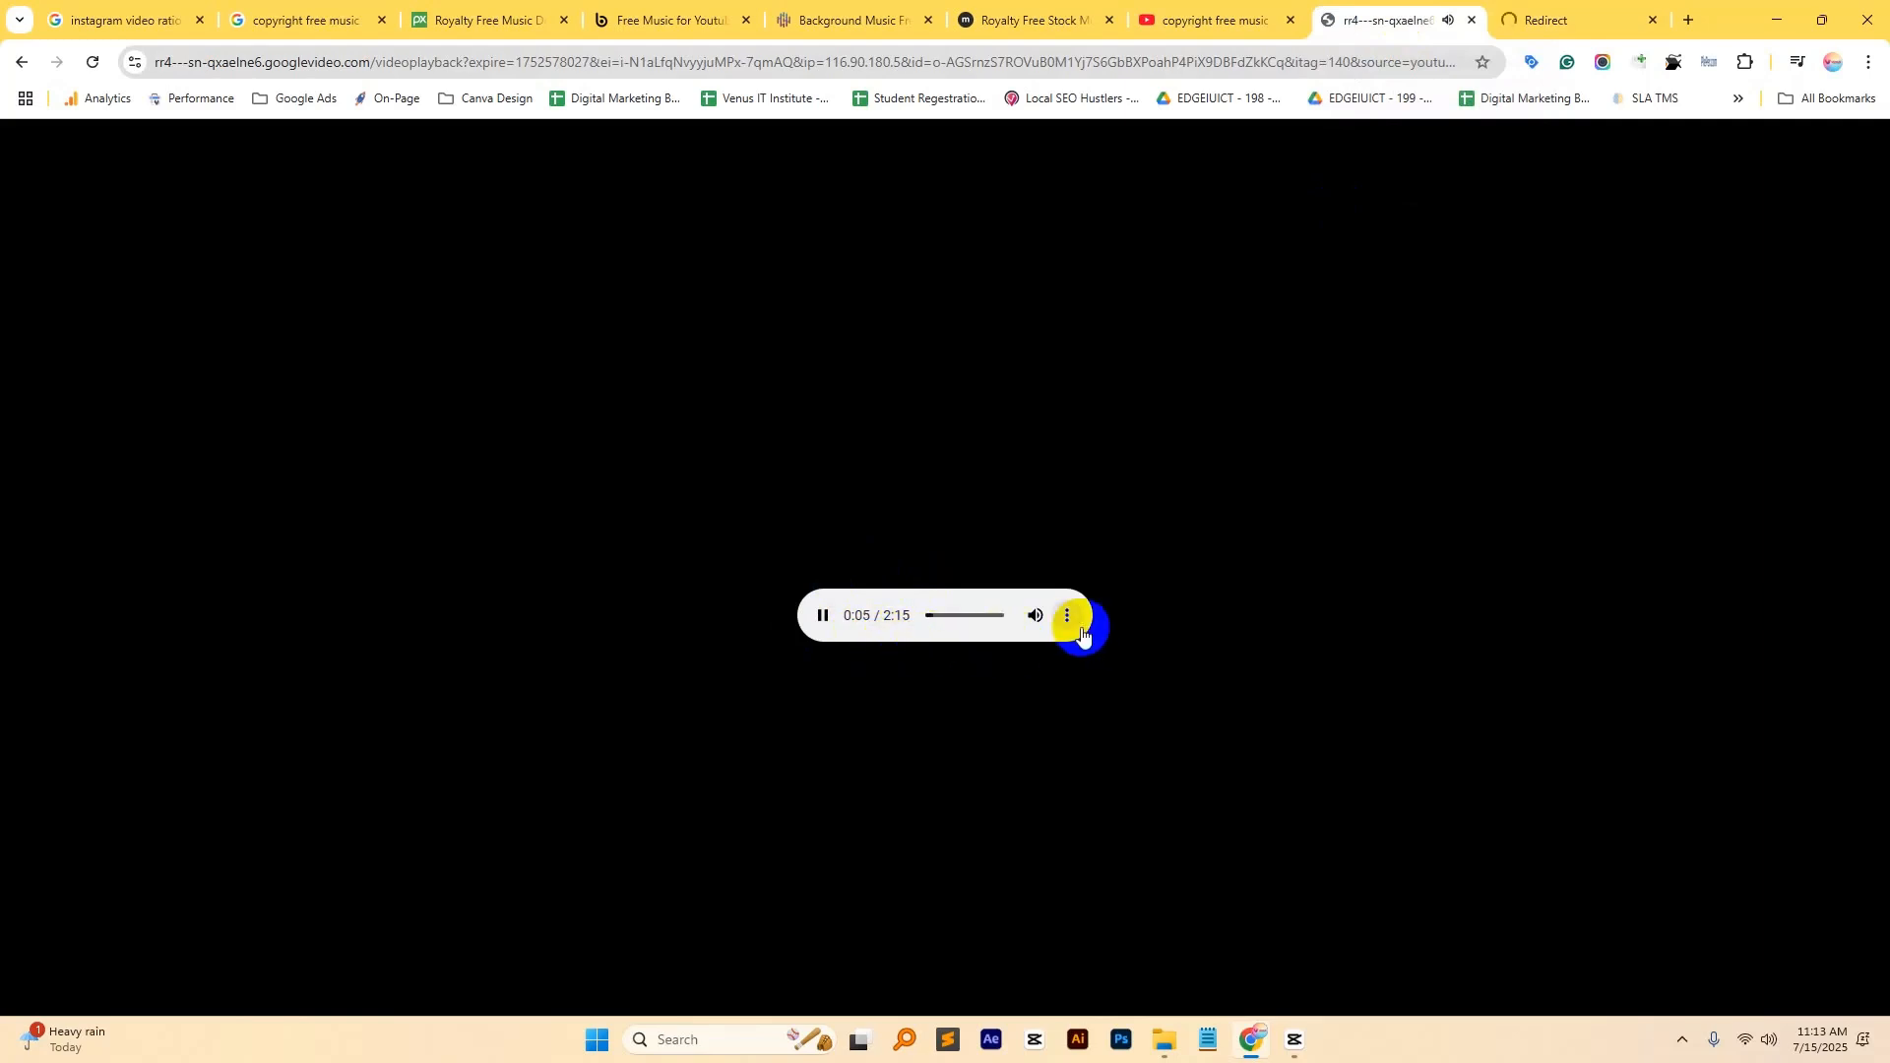
pyautogui.rightClick(892, 343)
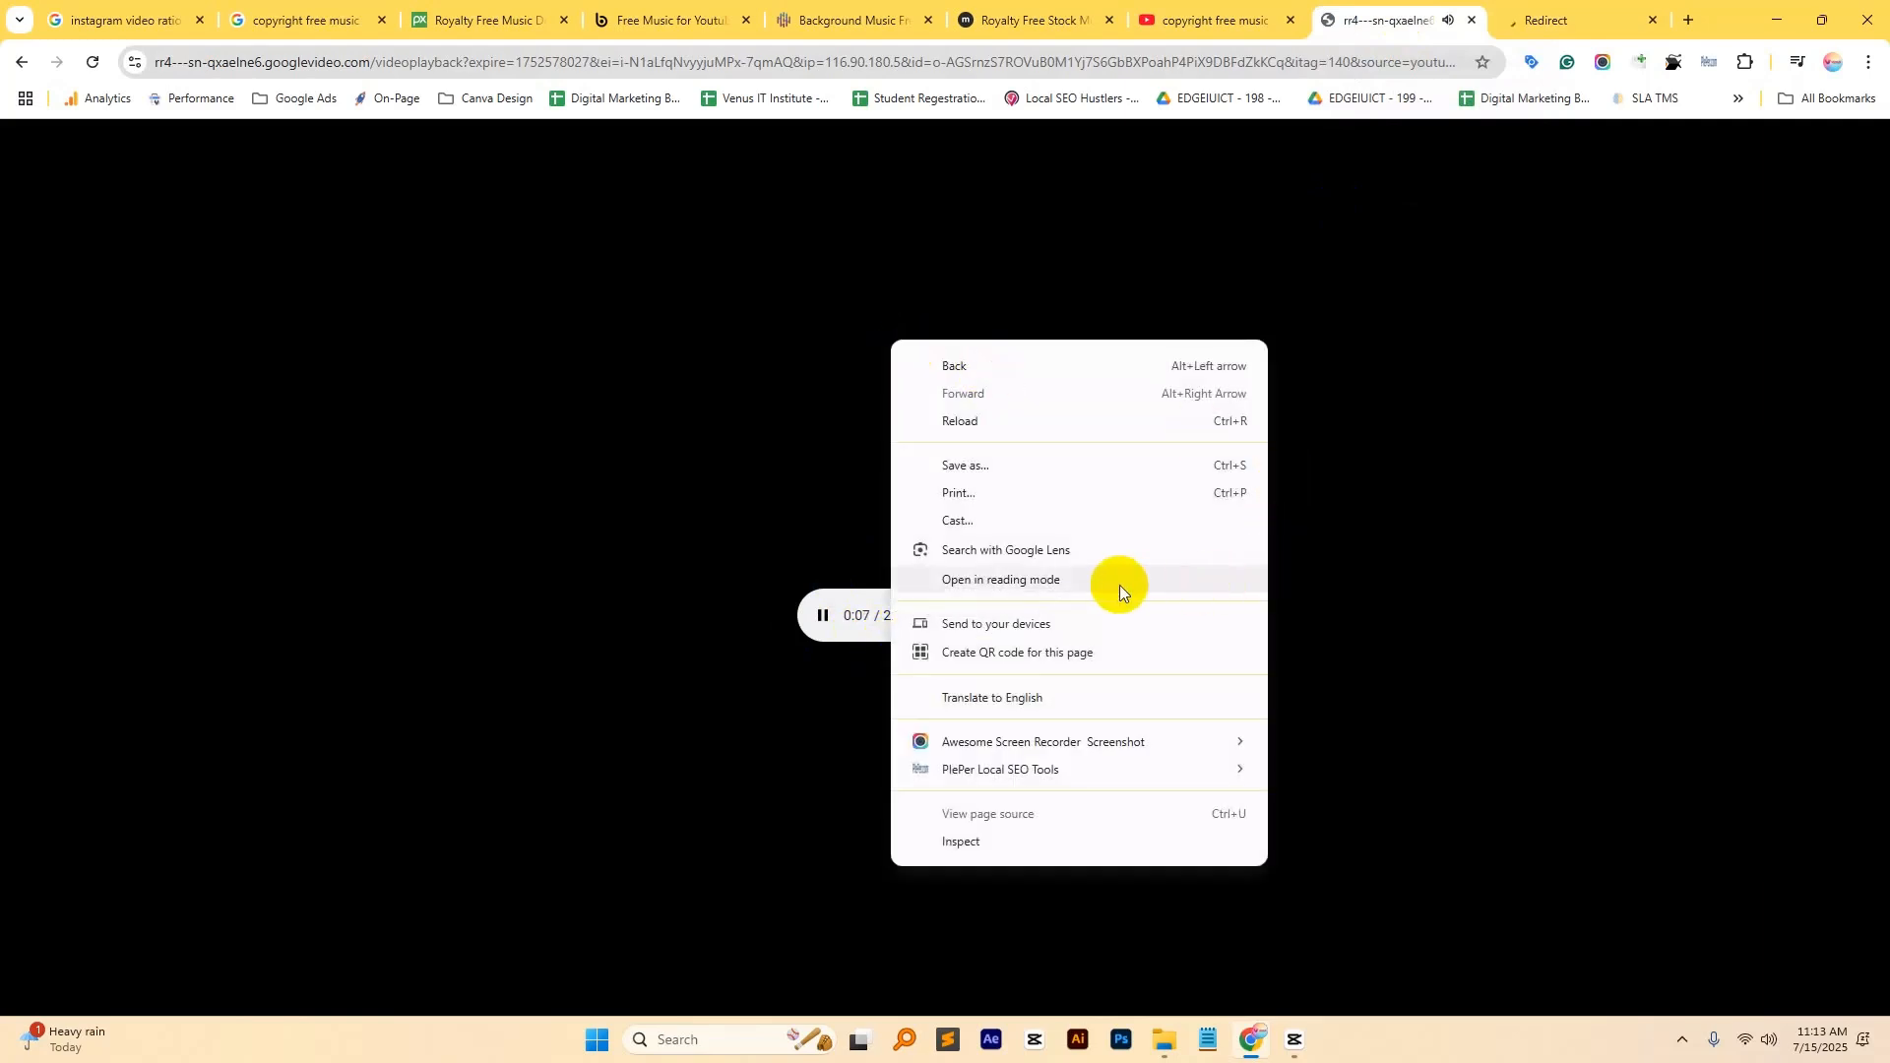
pyautogui.click(982, 465)
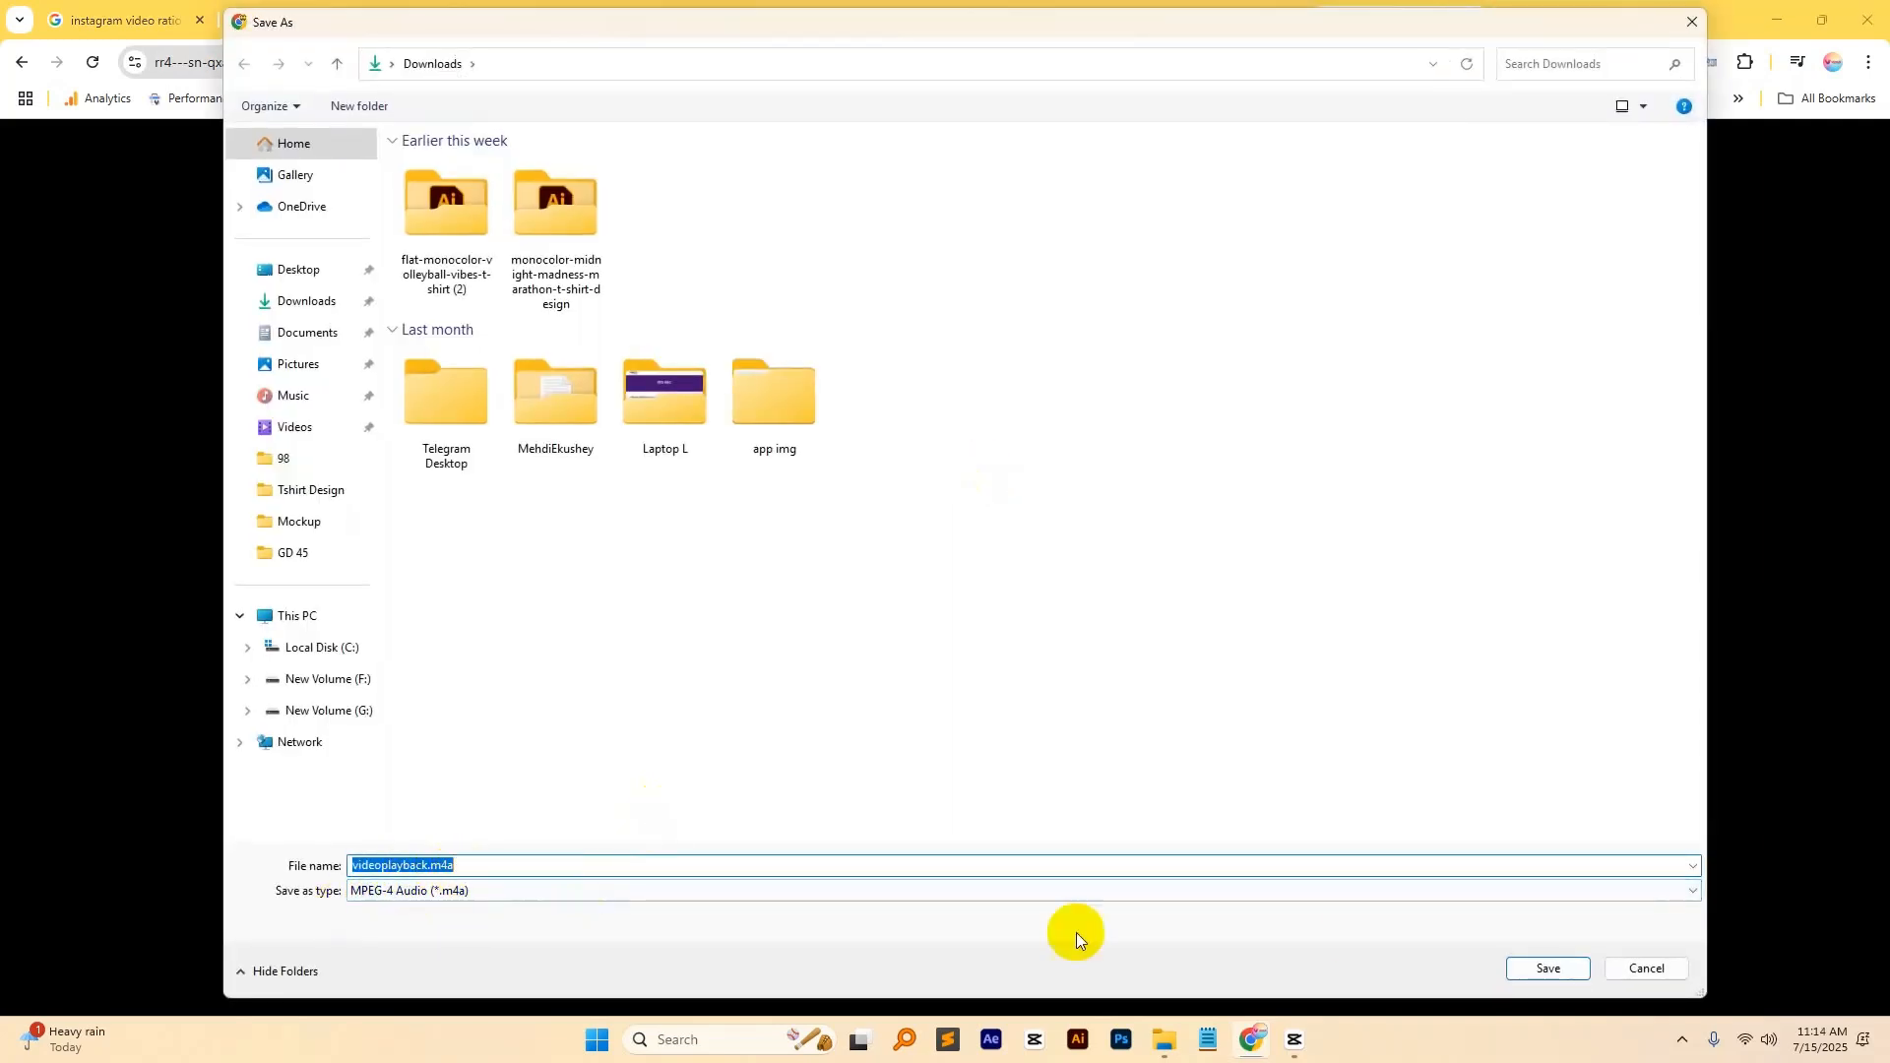
pyautogui.click(1530, 963)
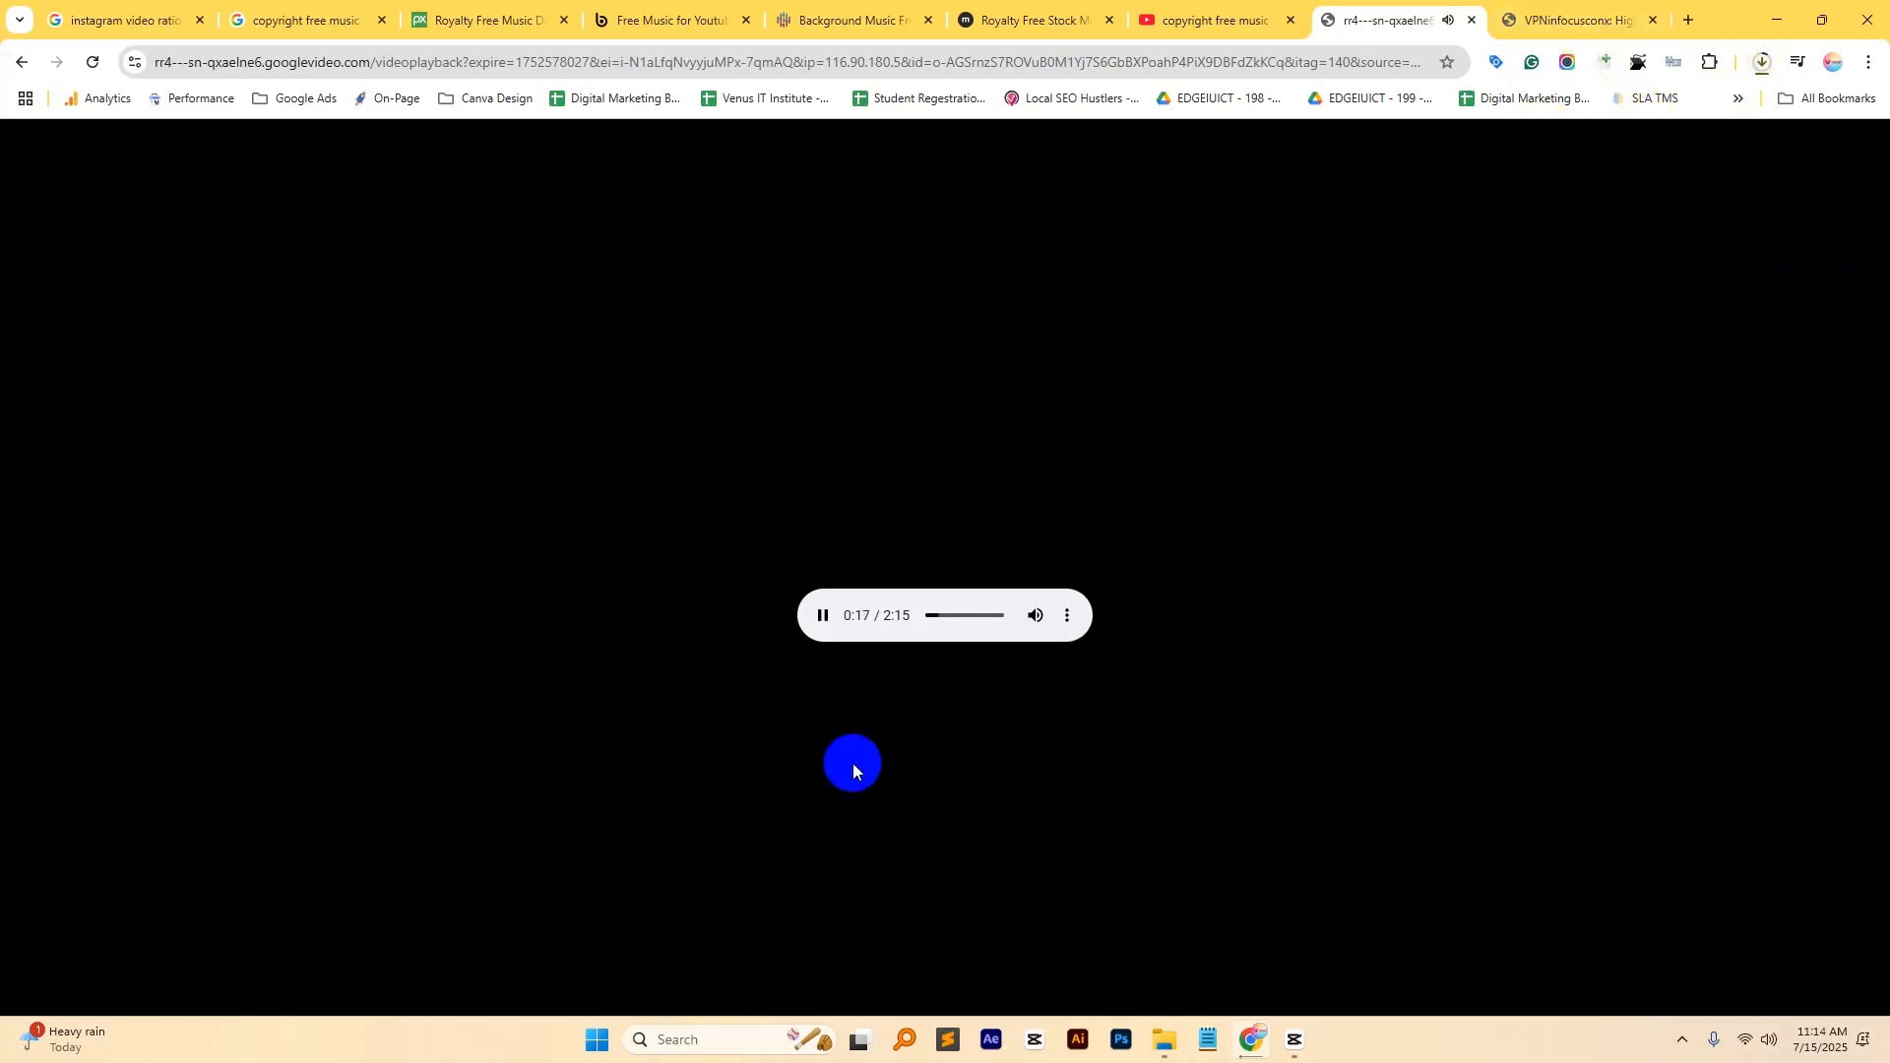
# - Download the track once more from the audio player's own options and view the recent downloads
pyautogui.click(1061, 614)
pyautogui.click(958, 575)
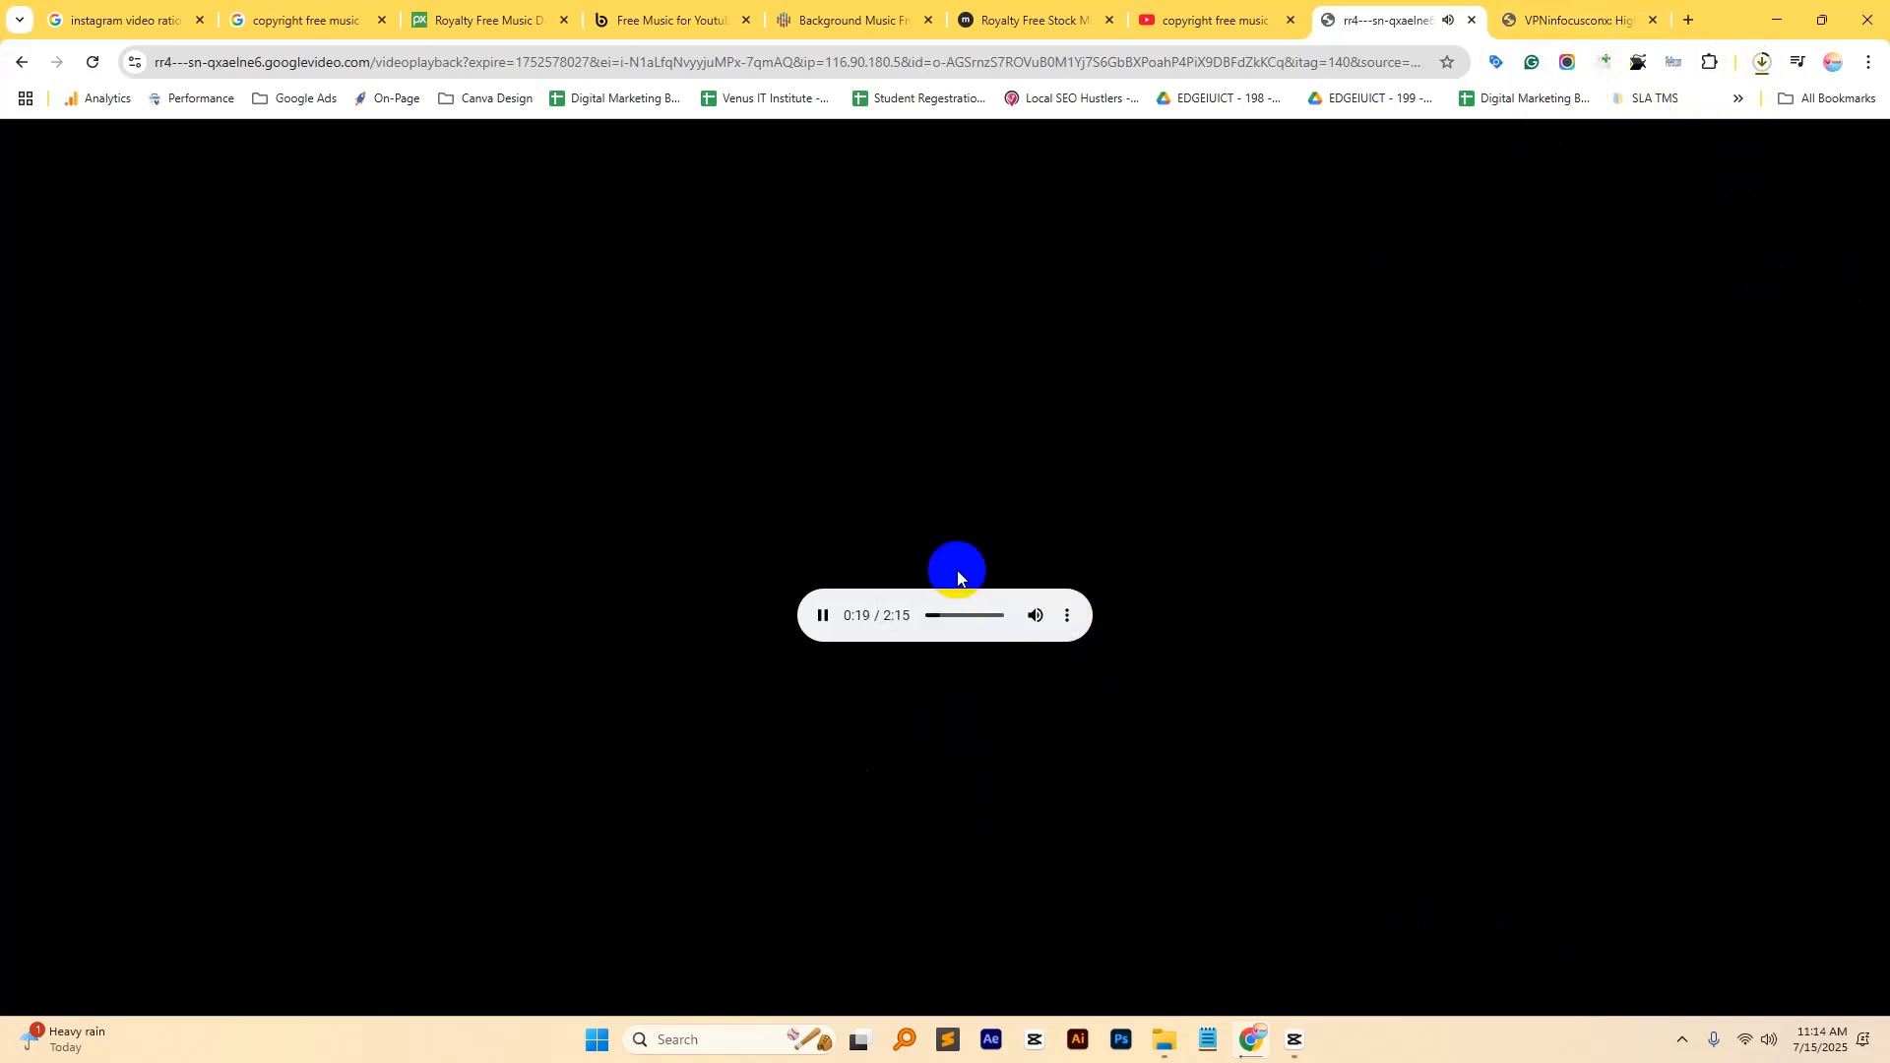
pyautogui.click(1762, 62)
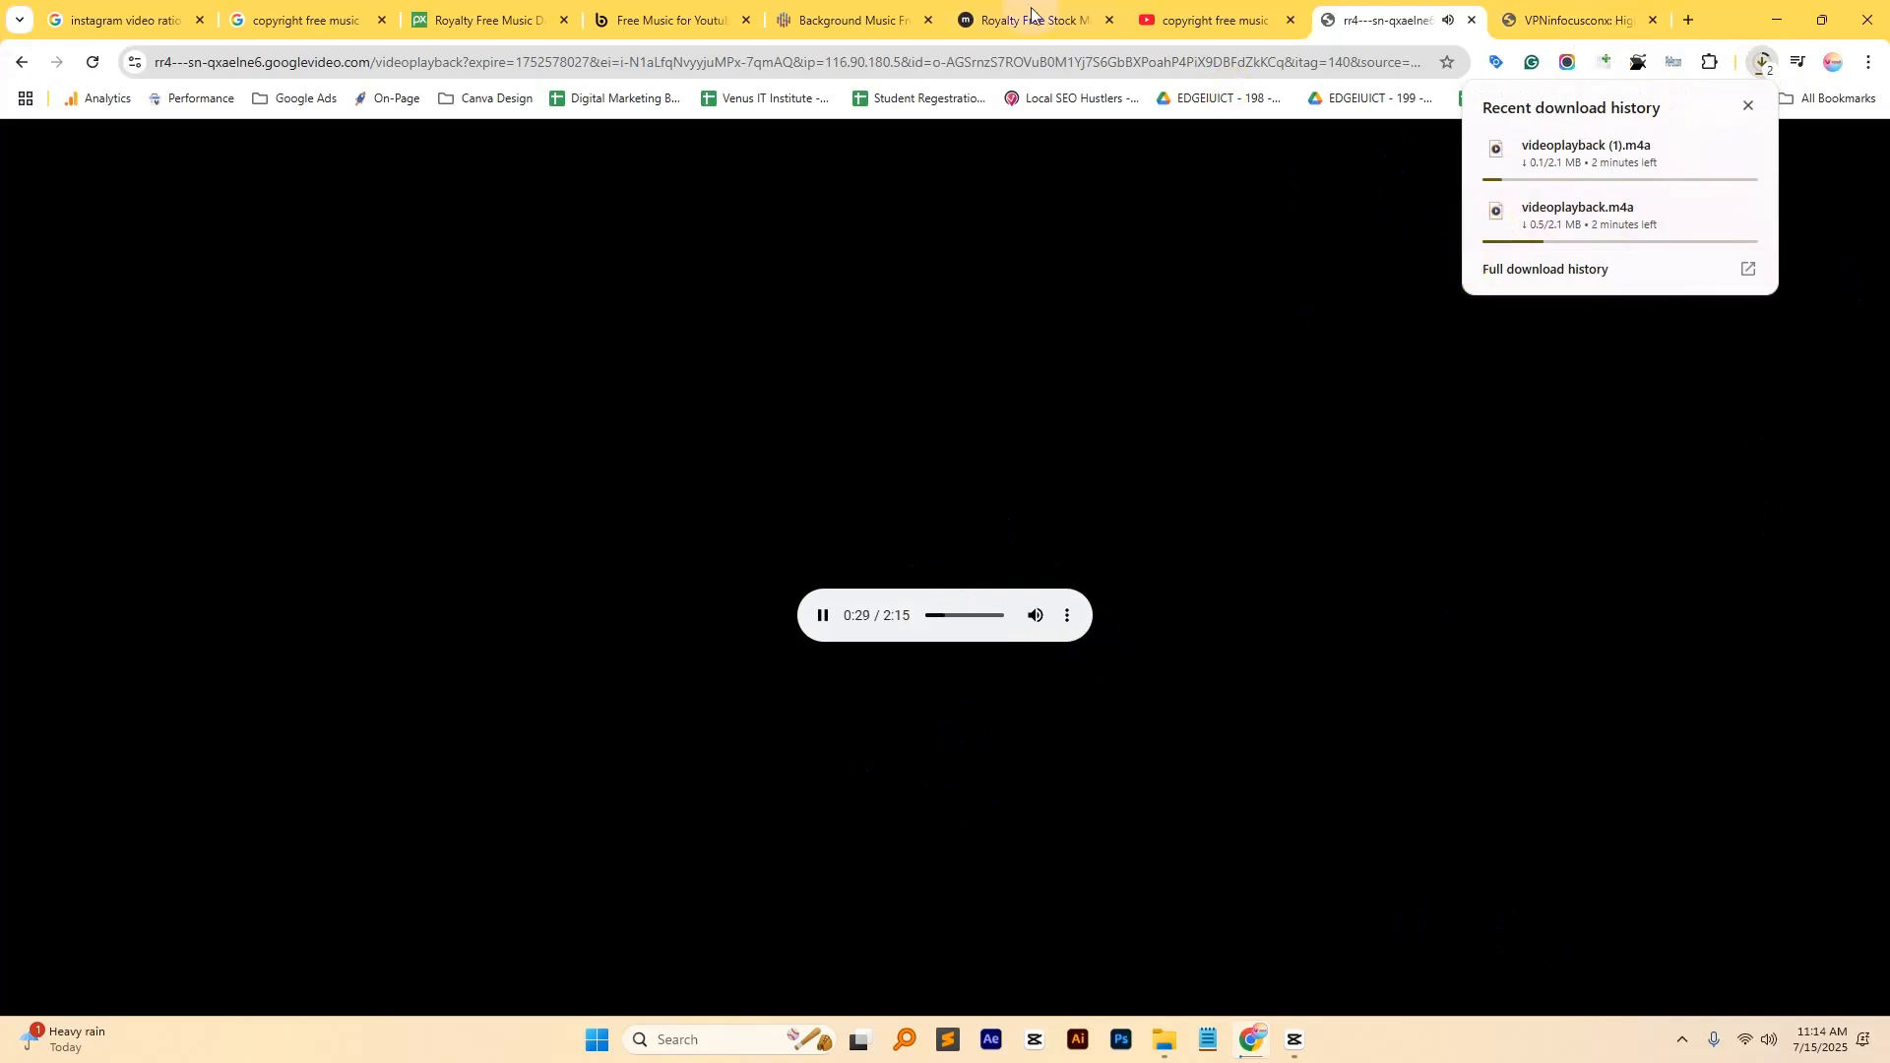
# - Close the YouTube, Mixkit, Chosic, Bensound, audio playback and VPN advert pages, keeping the Pixabay music page open
pyautogui.click(1216, 19)
pyautogui.scroll(10, 1120, 600)
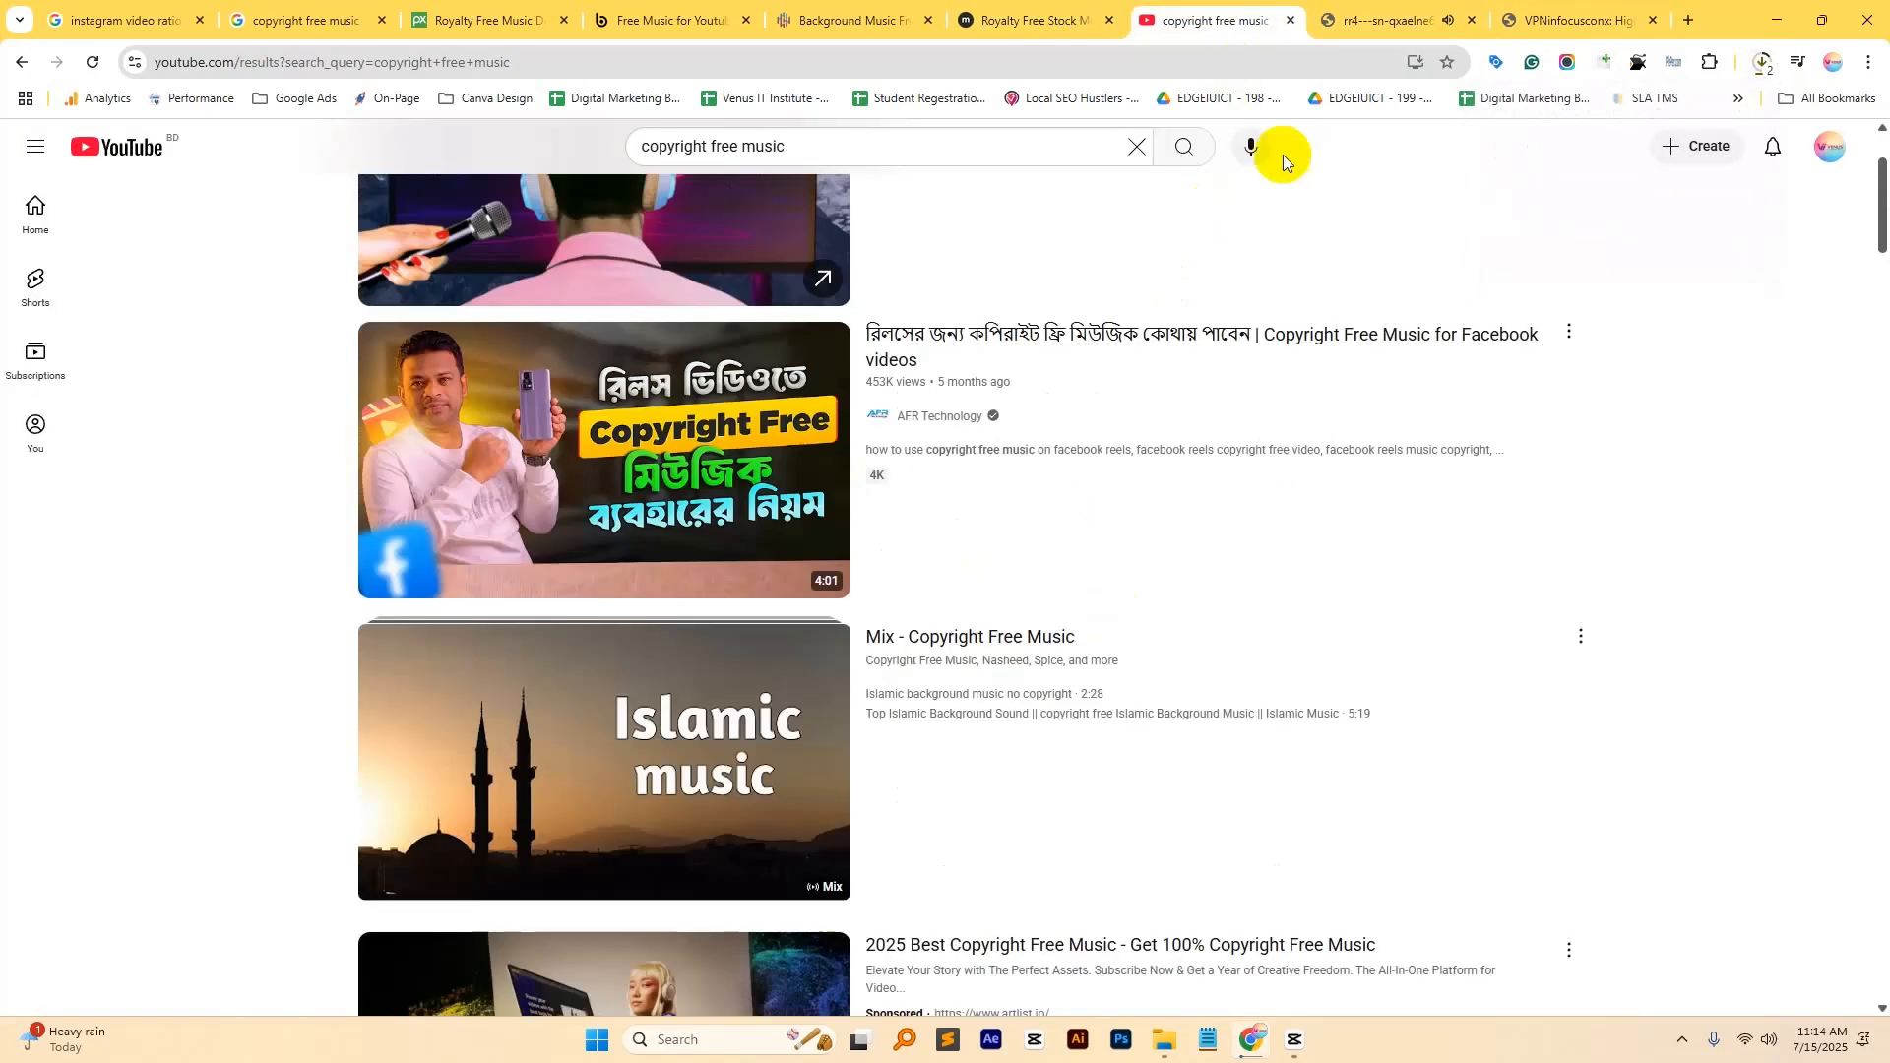
pyautogui.click(1290, 20)
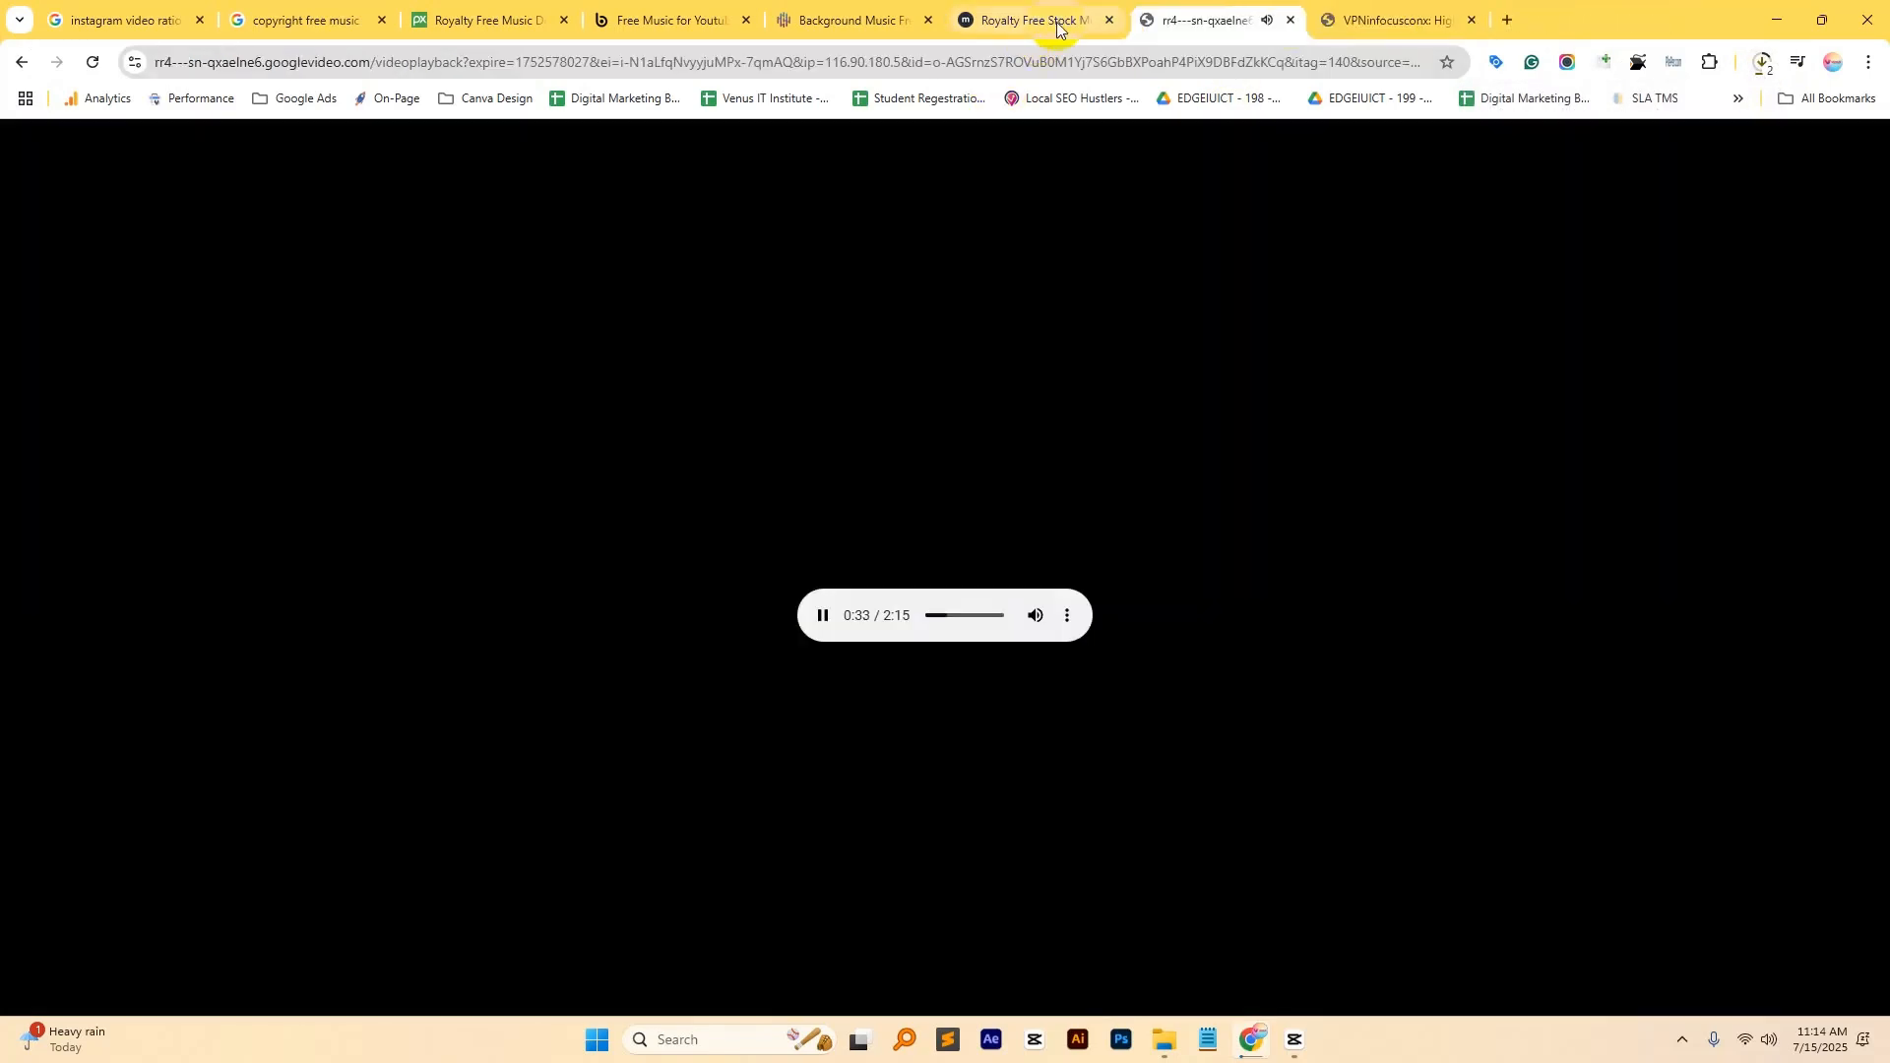
pyautogui.click(692, 17)
pyautogui.click(747, 20)
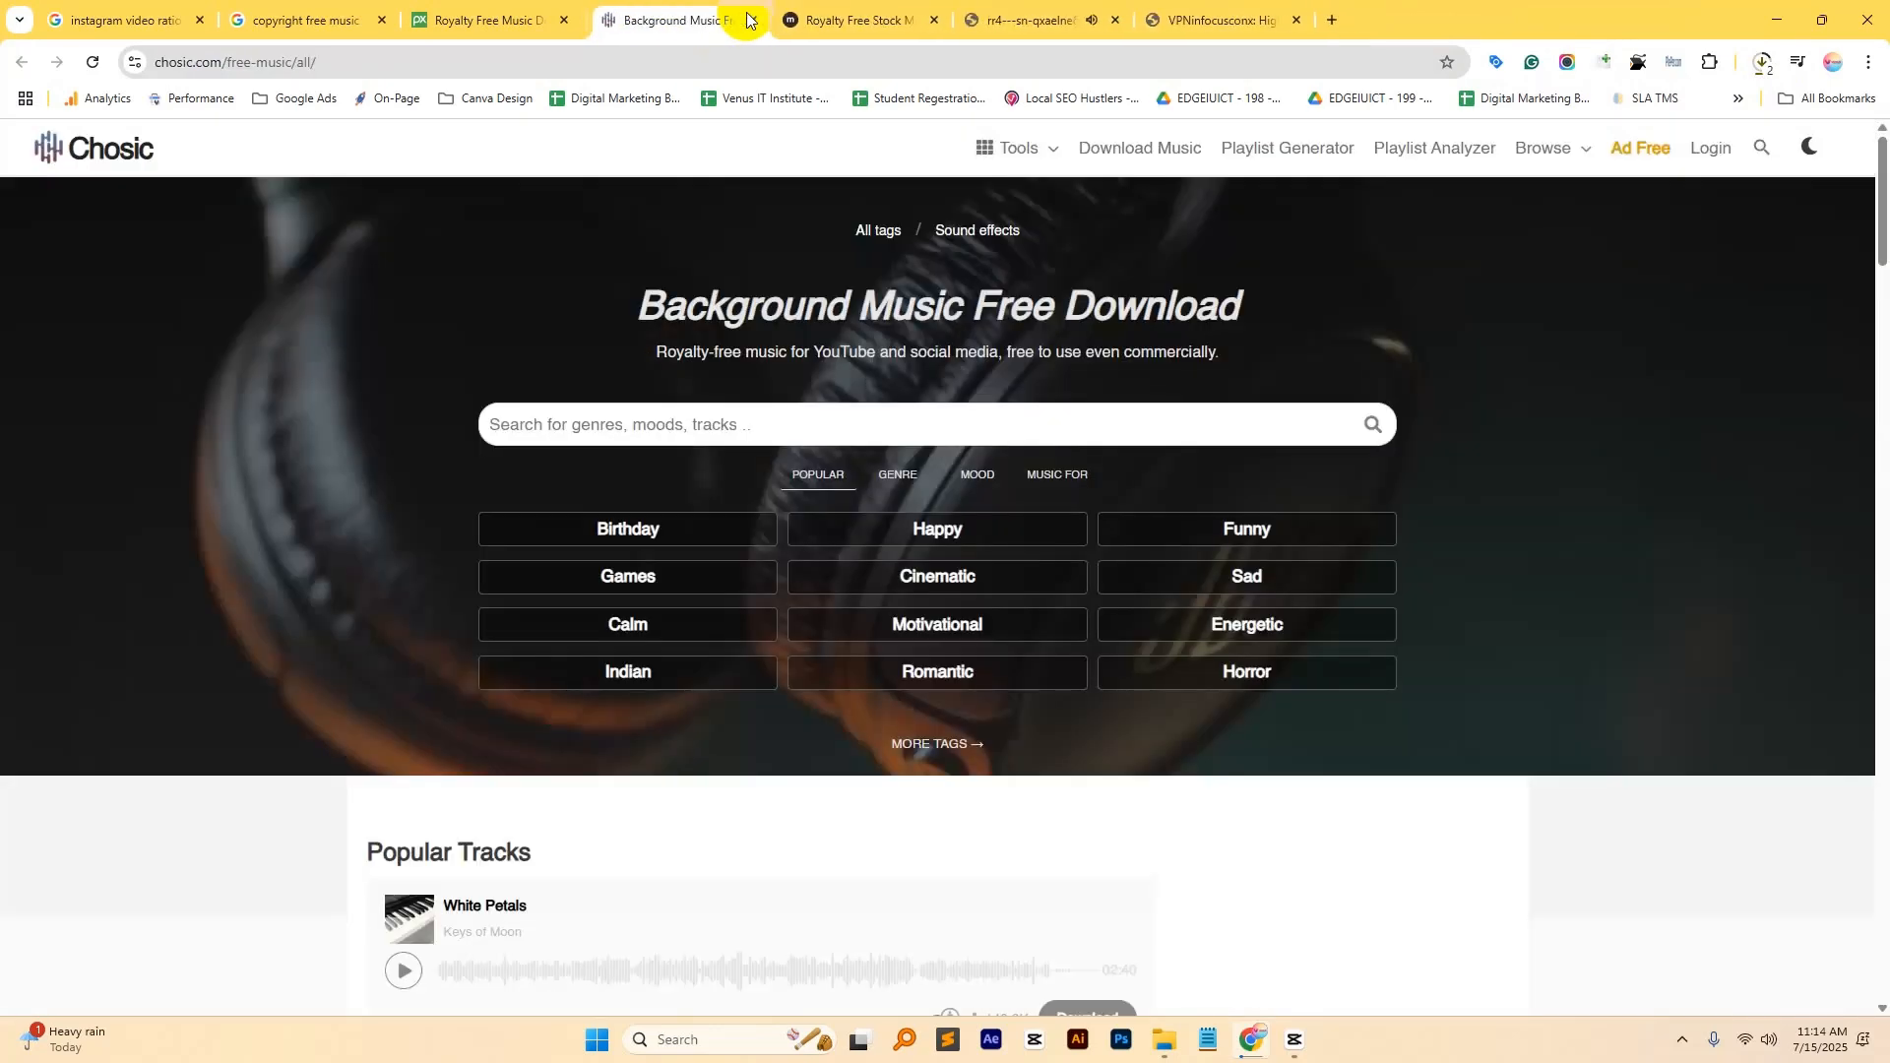
pyautogui.click(746, 19)
pyautogui.click(747, 20)
pyautogui.click(745, 20)
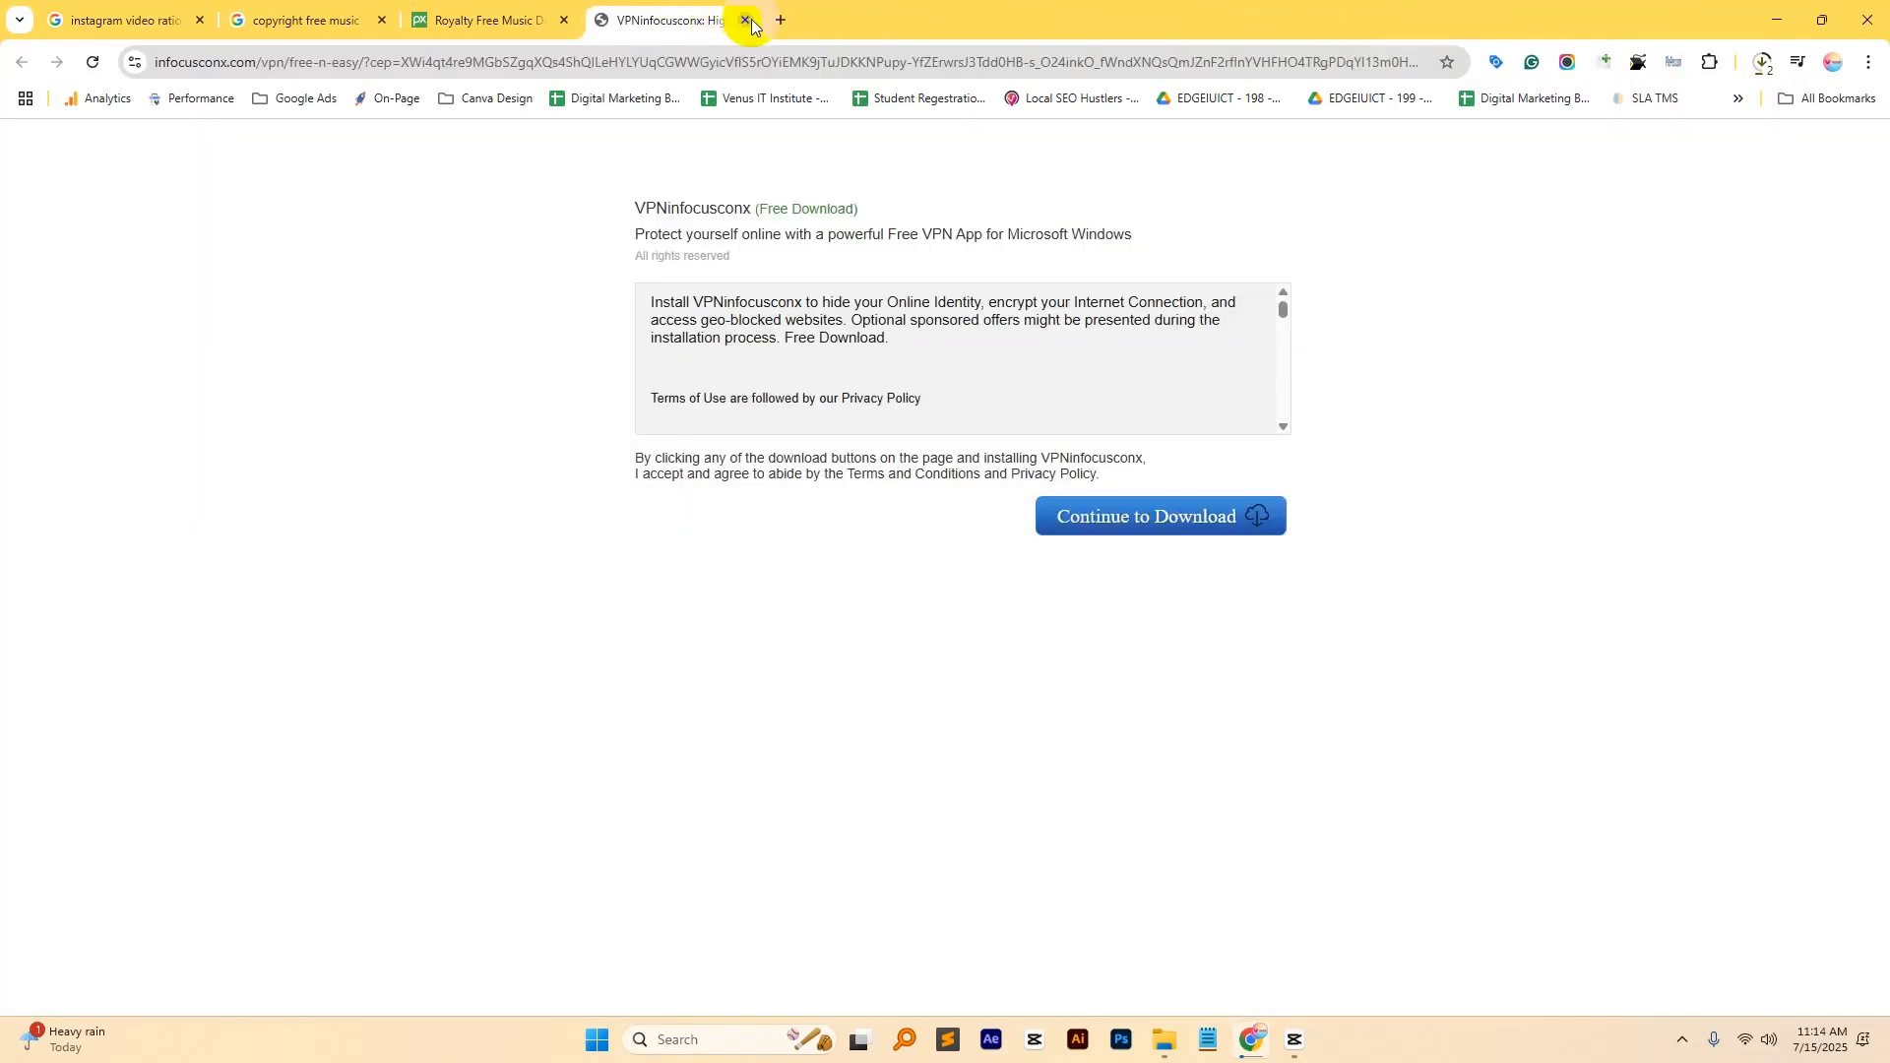
pyautogui.click(748, 20)
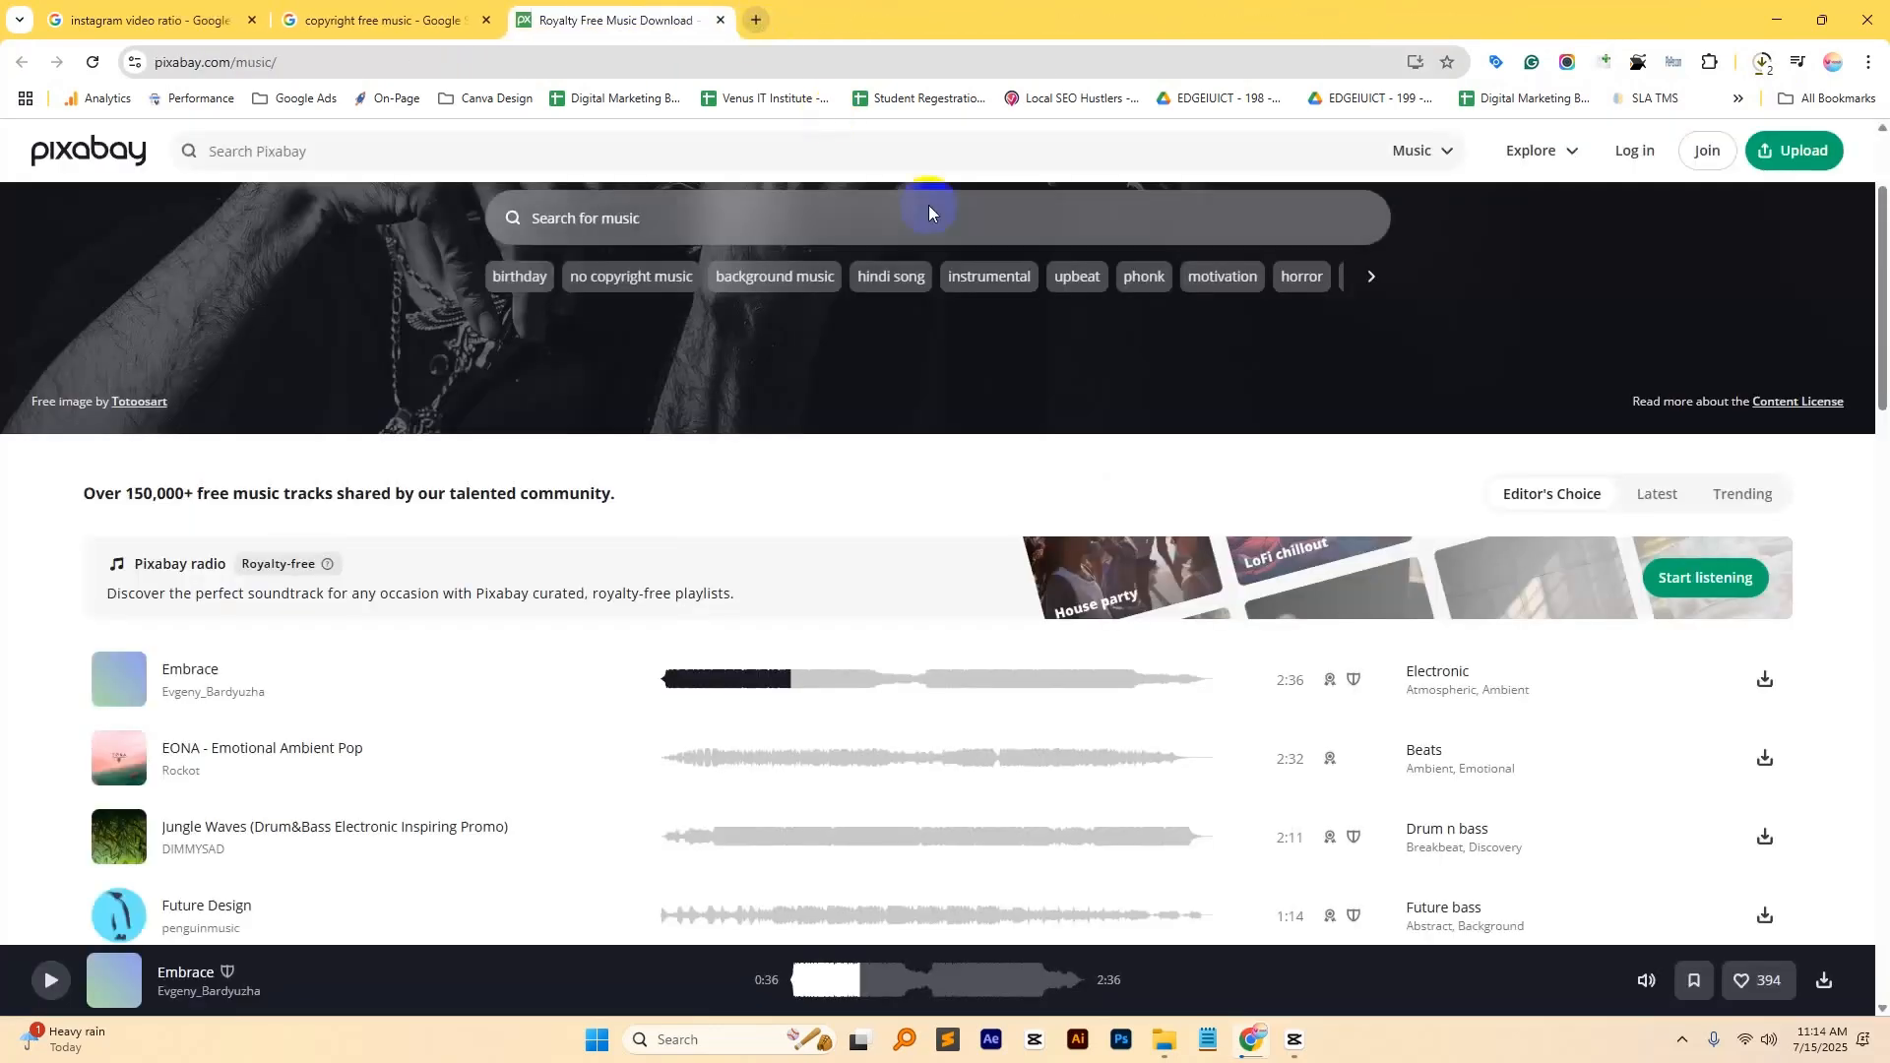
# - Switch to CapCut and look at the Text section's options
pyautogui.click(1296, 1044)
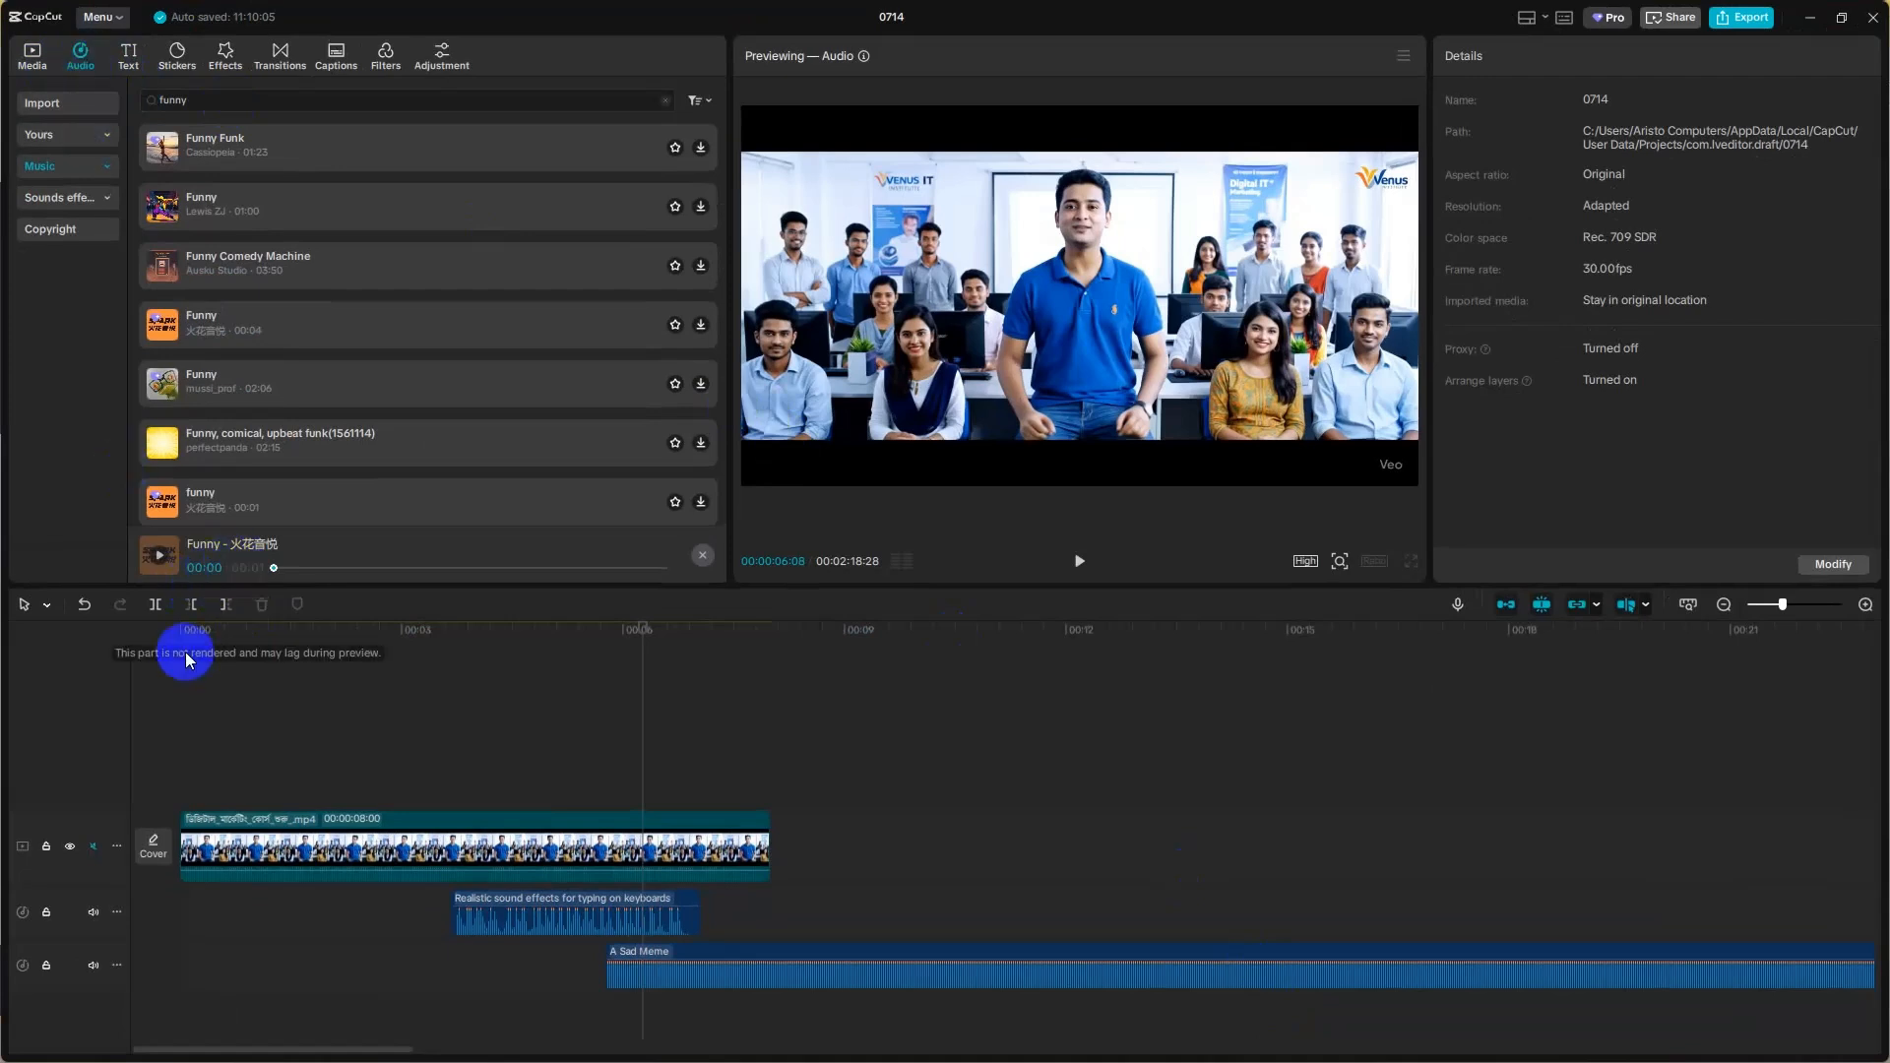
pyautogui.click(129, 57)
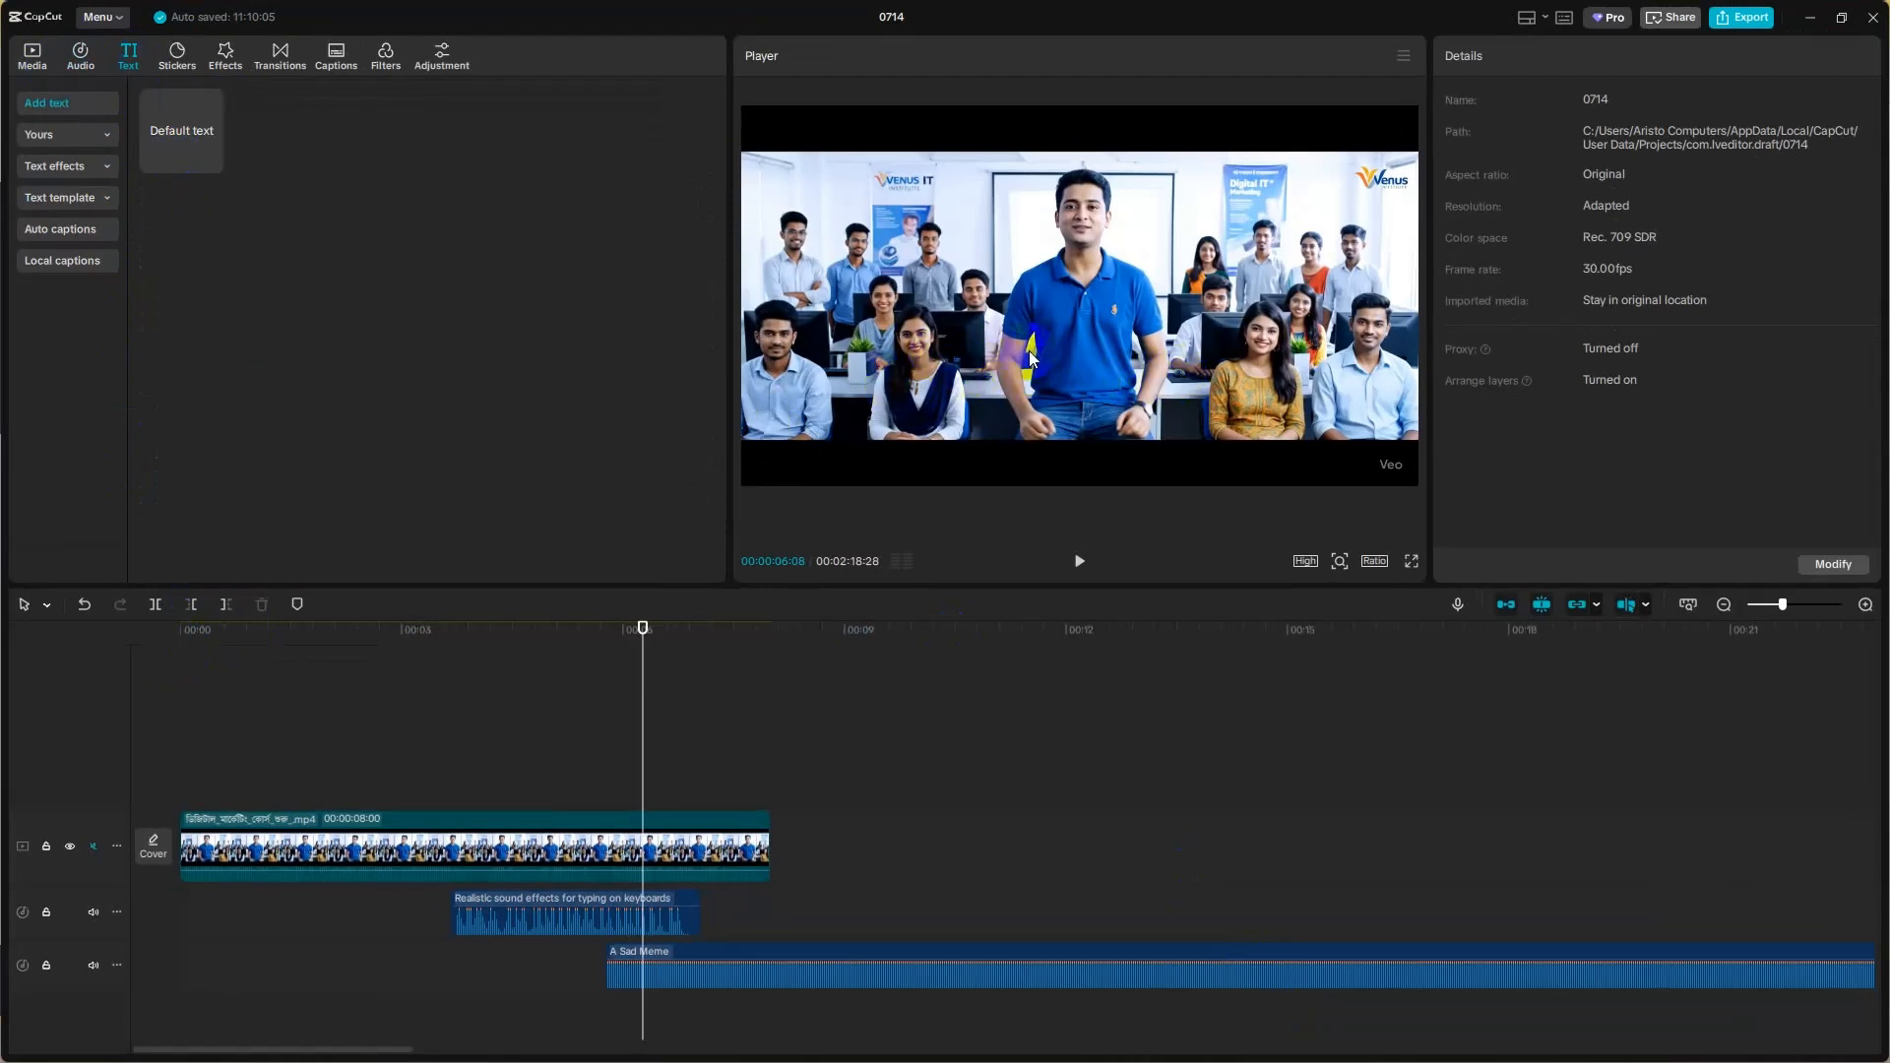
pyautogui.click(51, 264)
# - Open the media import dialog, look through the Downloads folder and close it without importing
pyautogui.moveTo(173, 97)
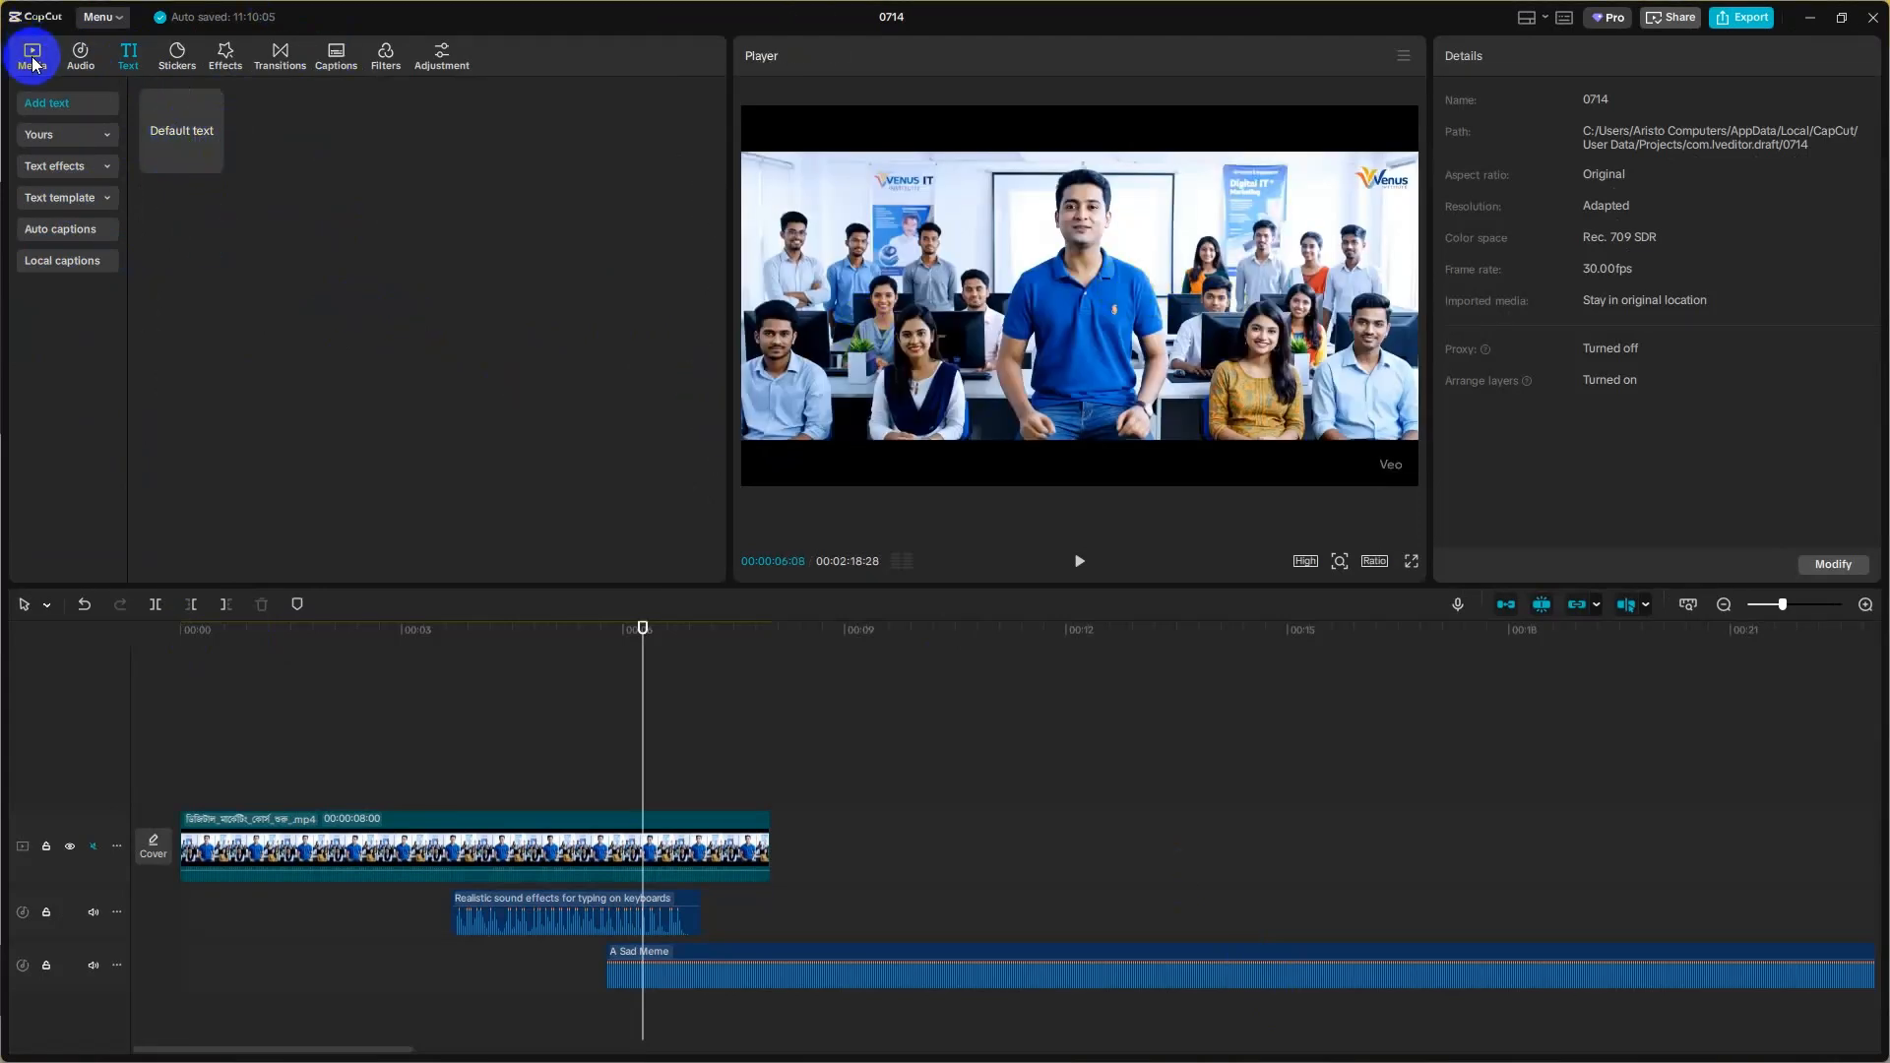
pyautogui.click(33, 59)
pyautogui.click(178, 102)
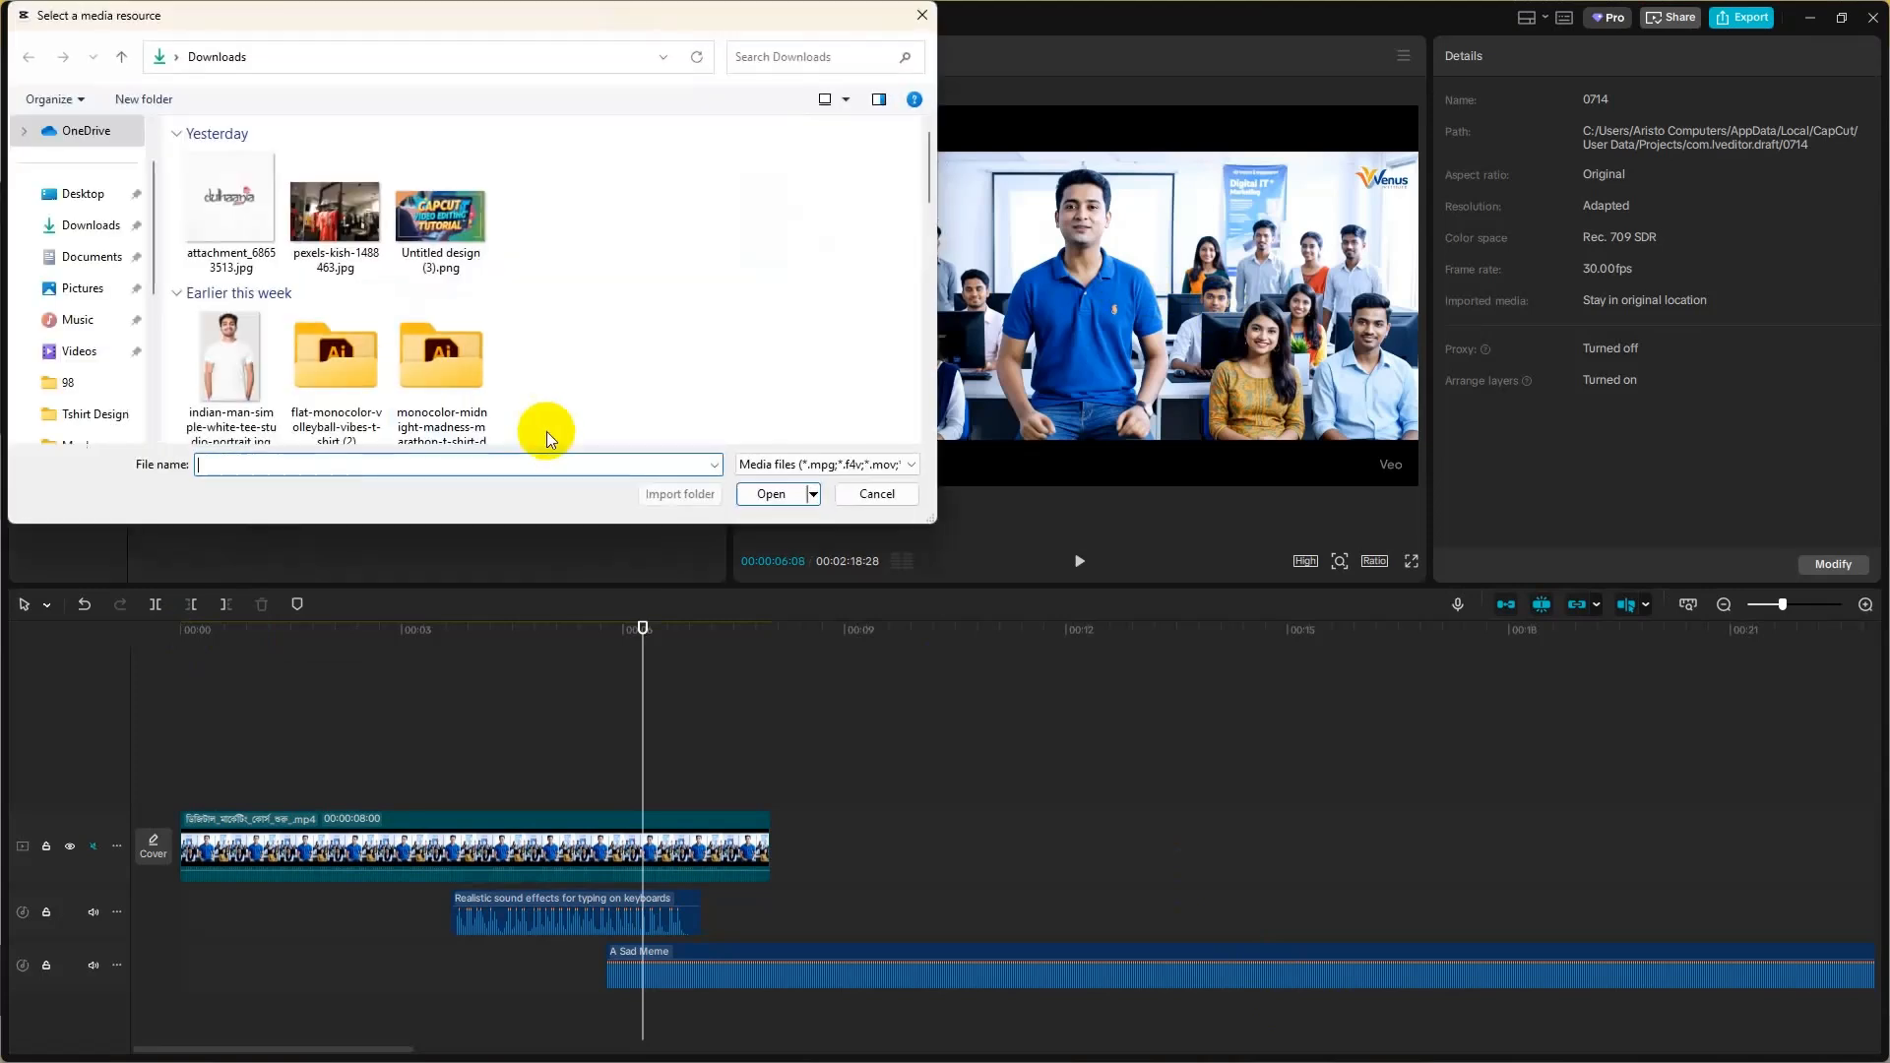
pyautogui.scroll(-5, 584, 334)
pyautogui.click(877, 494)
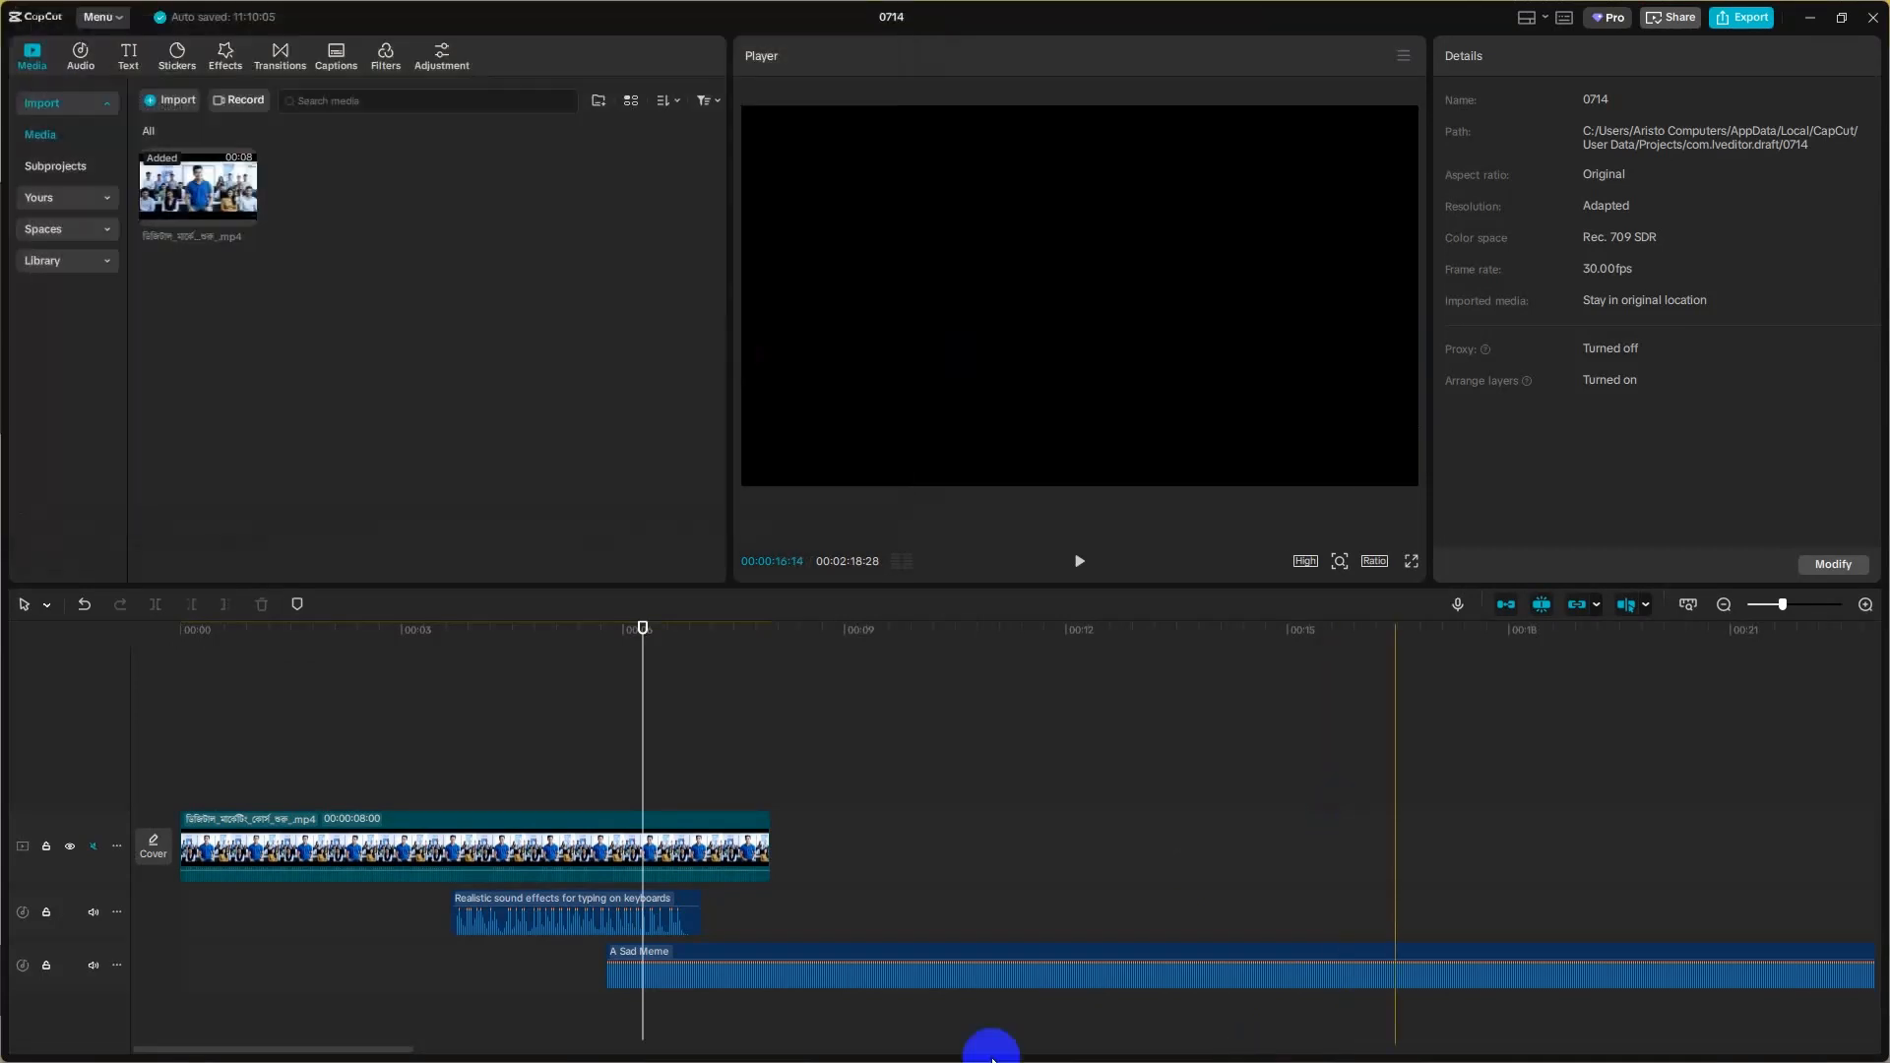
# - Switch back to Chrome and open pexels.com in a new tab
pyautogui.click(1810, 20)
pyautogui.click(756, 20)
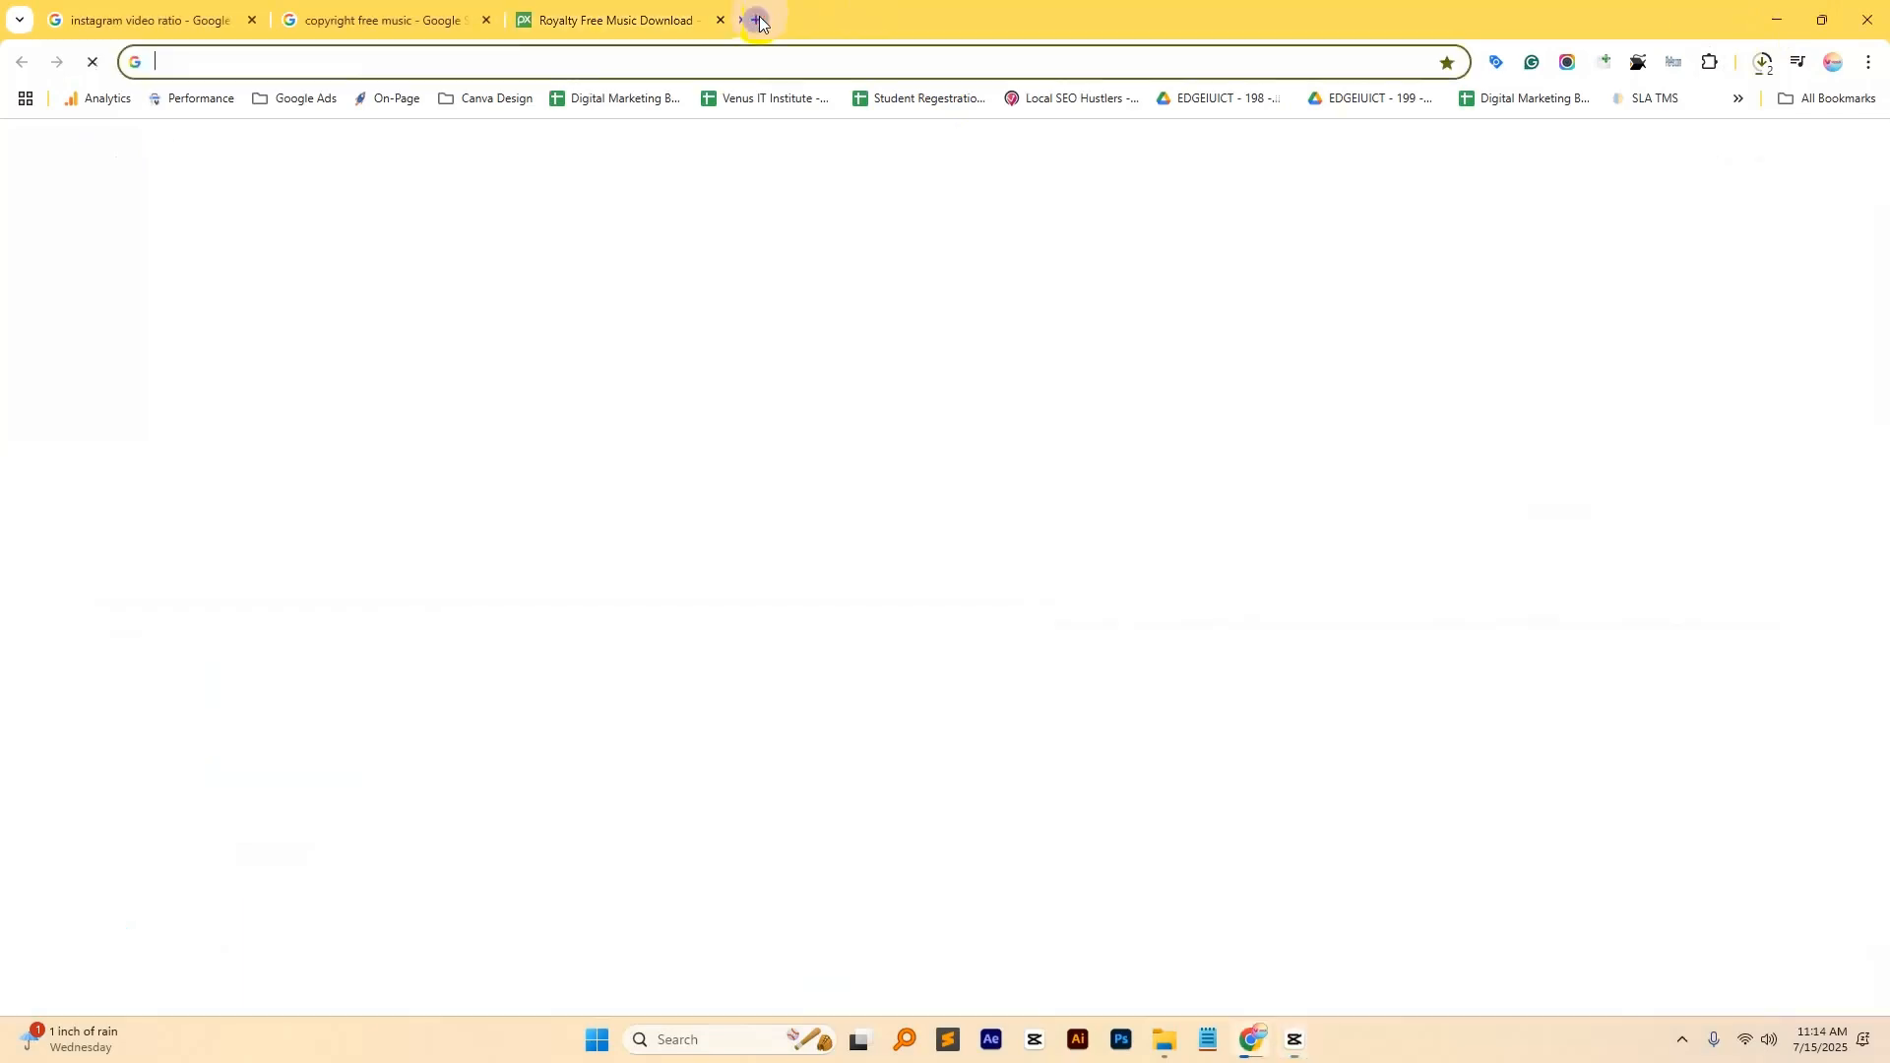
pyautogui.write('pe')
pyautogui.press('Return')
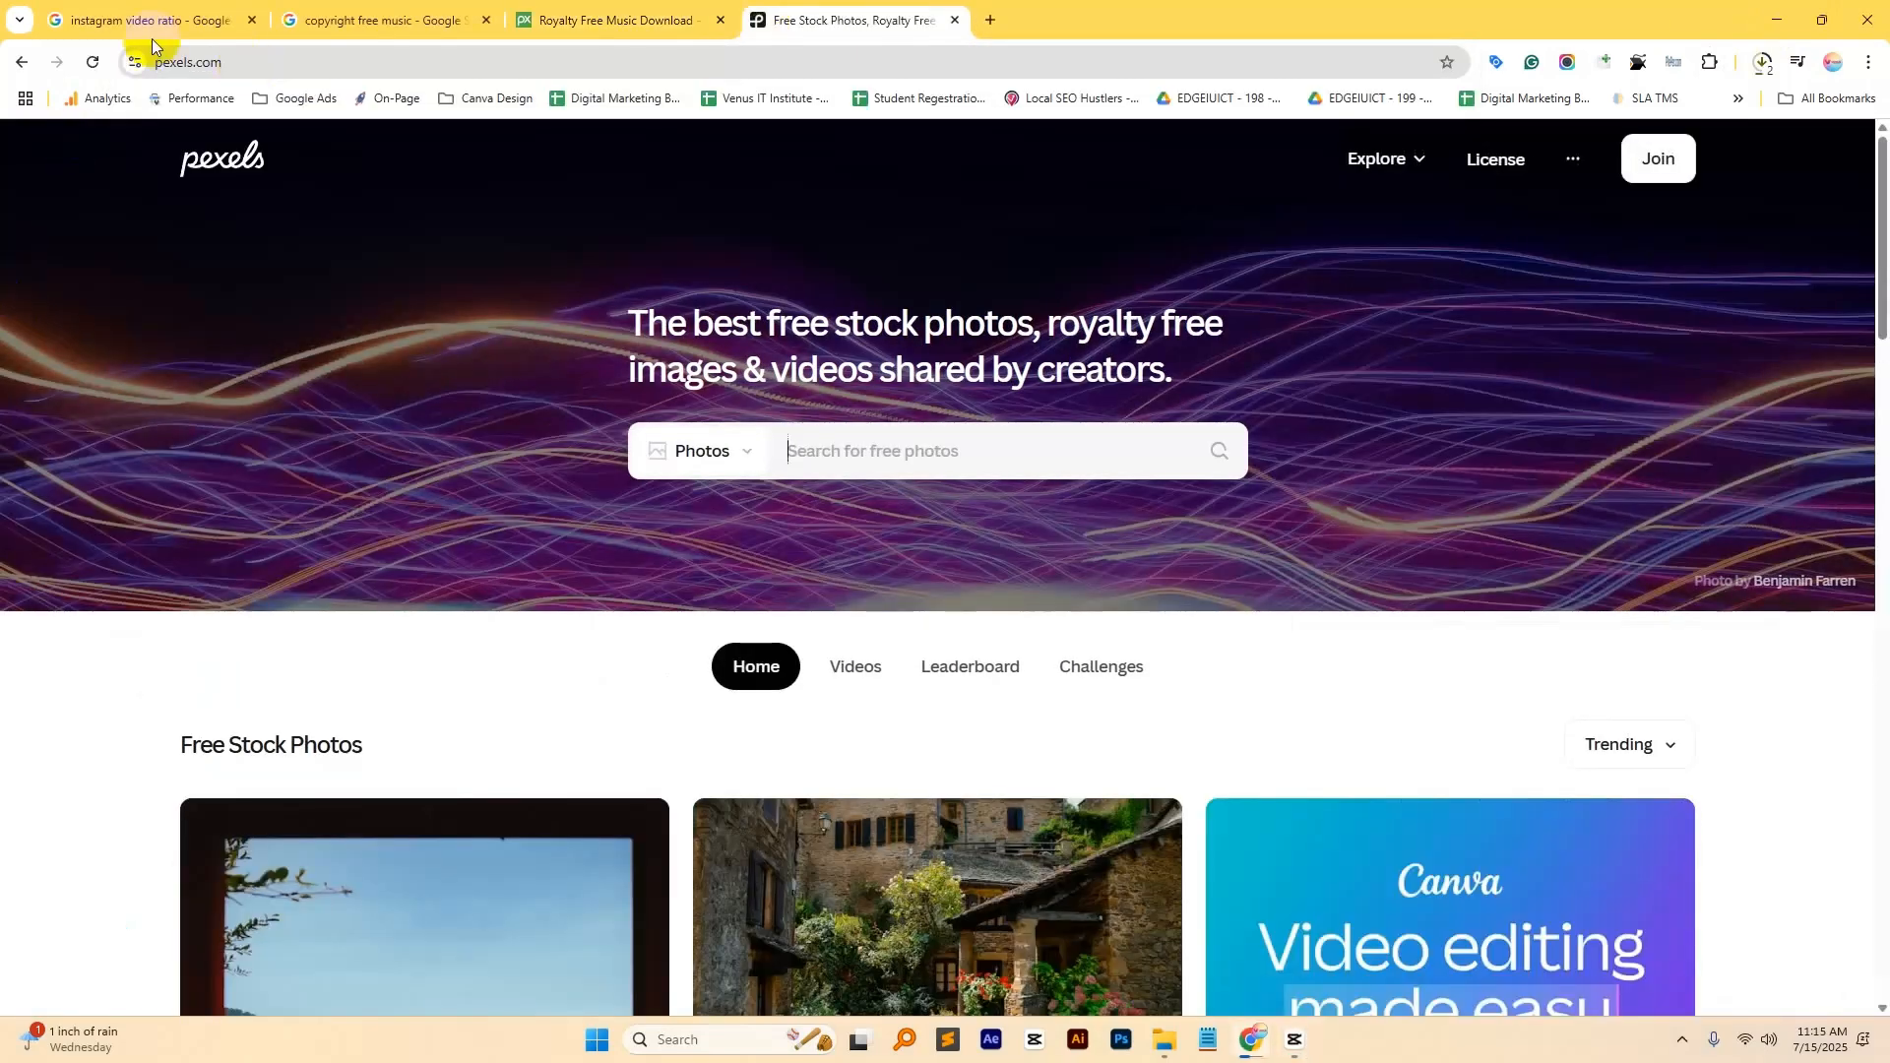
pyautogui.click(175, 62)
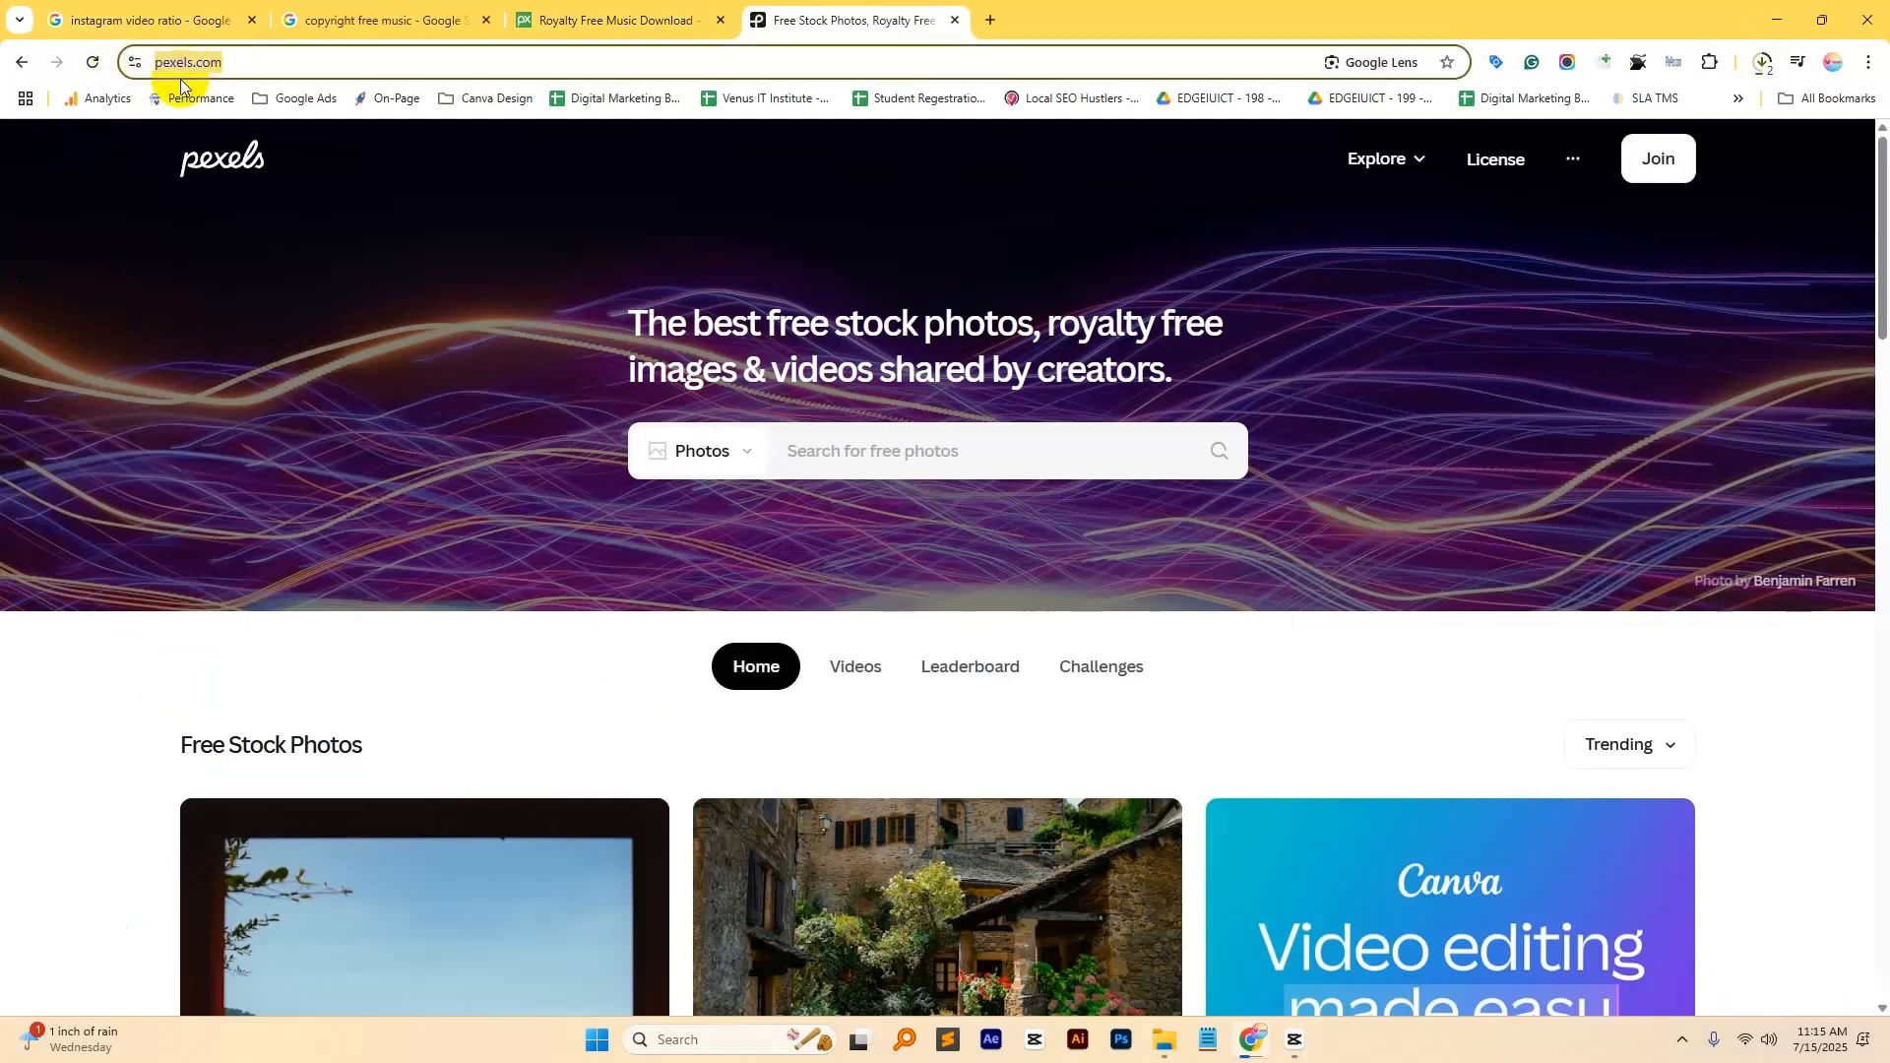
# - Set the Pexels search type to Videos and search for "raining"
pyautogui.click(701, 450)
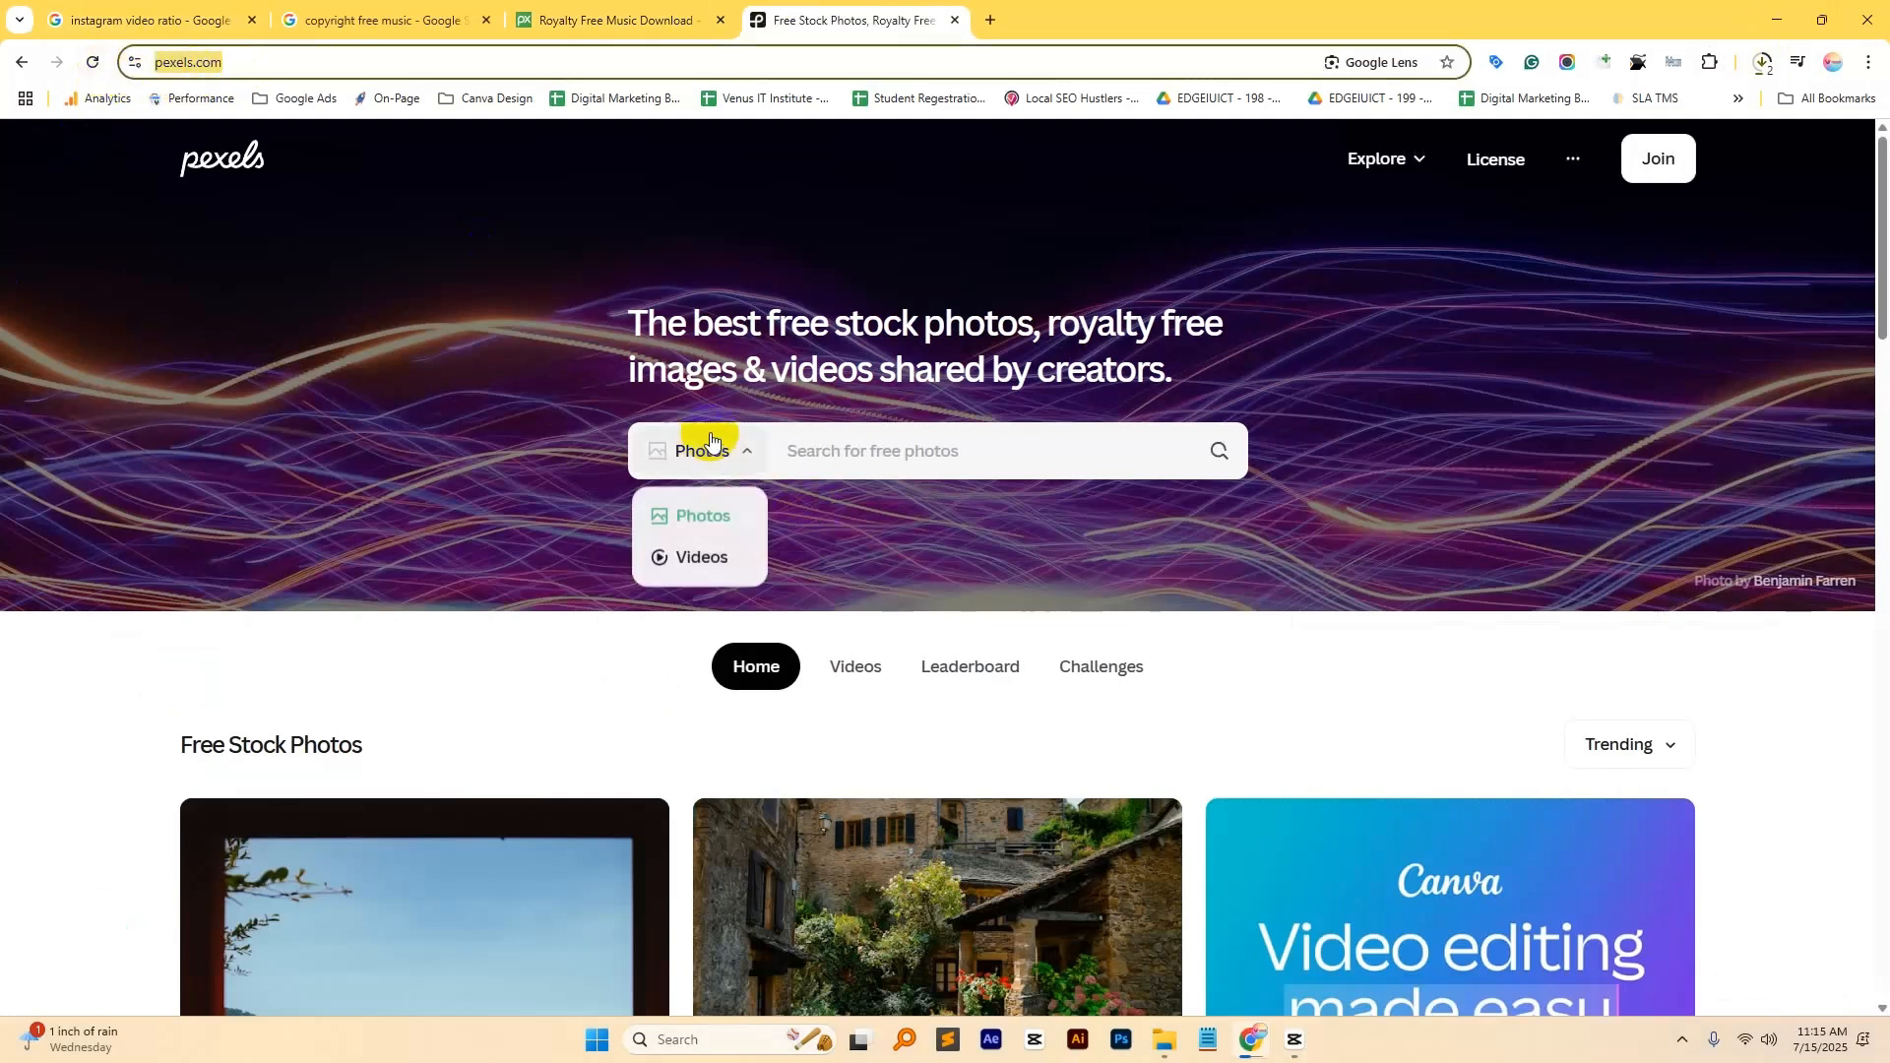
pyautogui.click(708, 559)
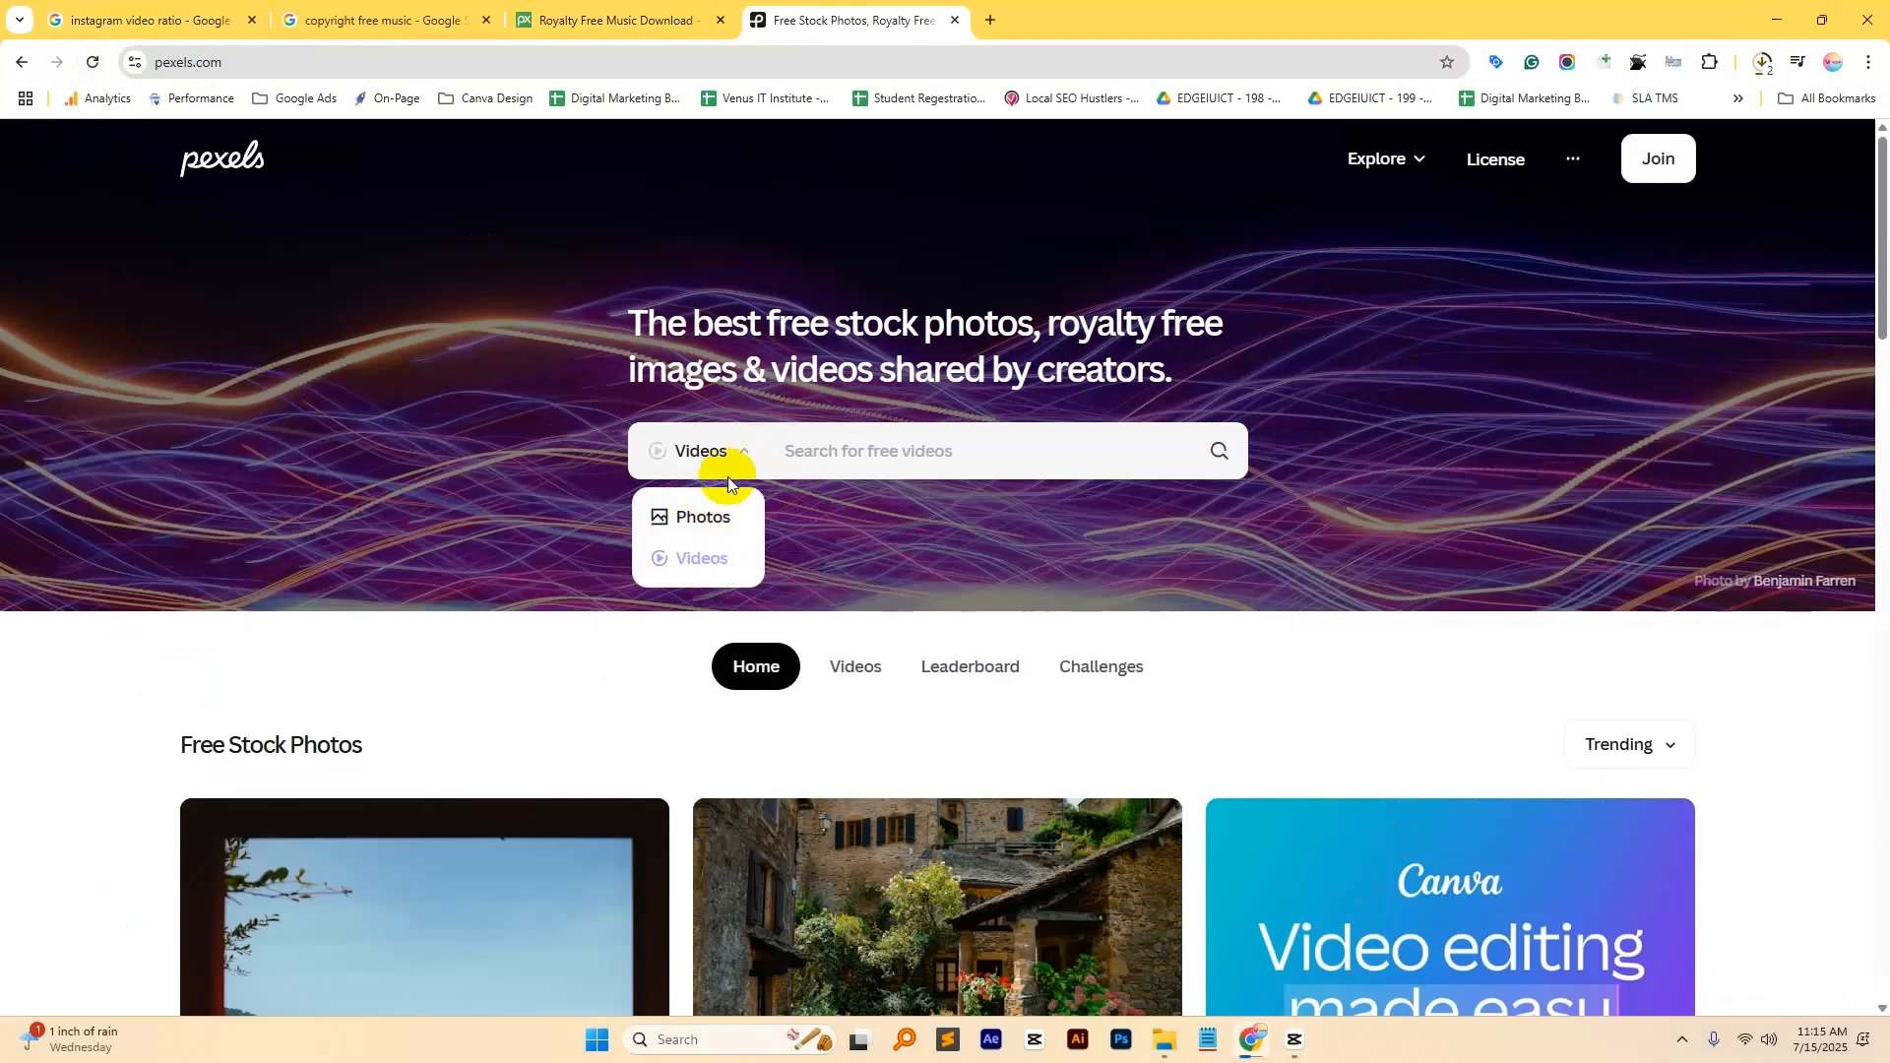
pyautogui.click(817, 451)
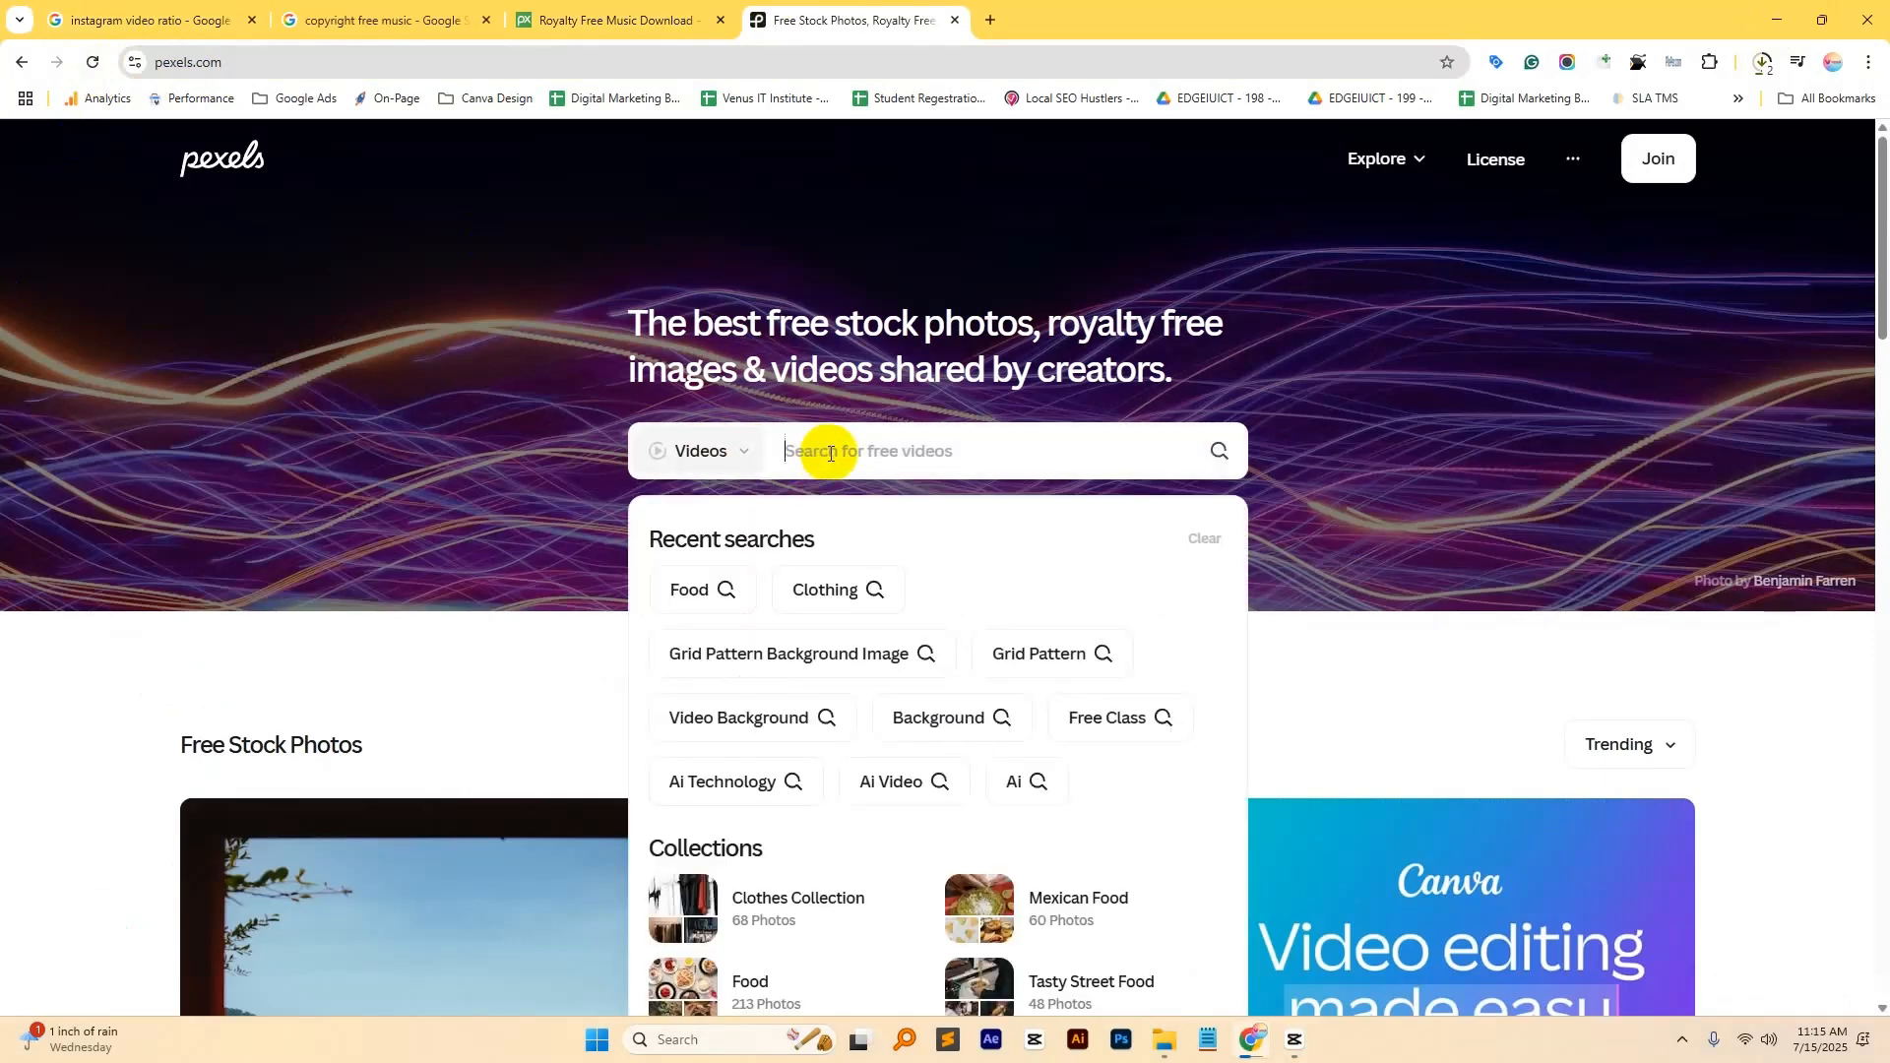
pyautogui.write('rainin')
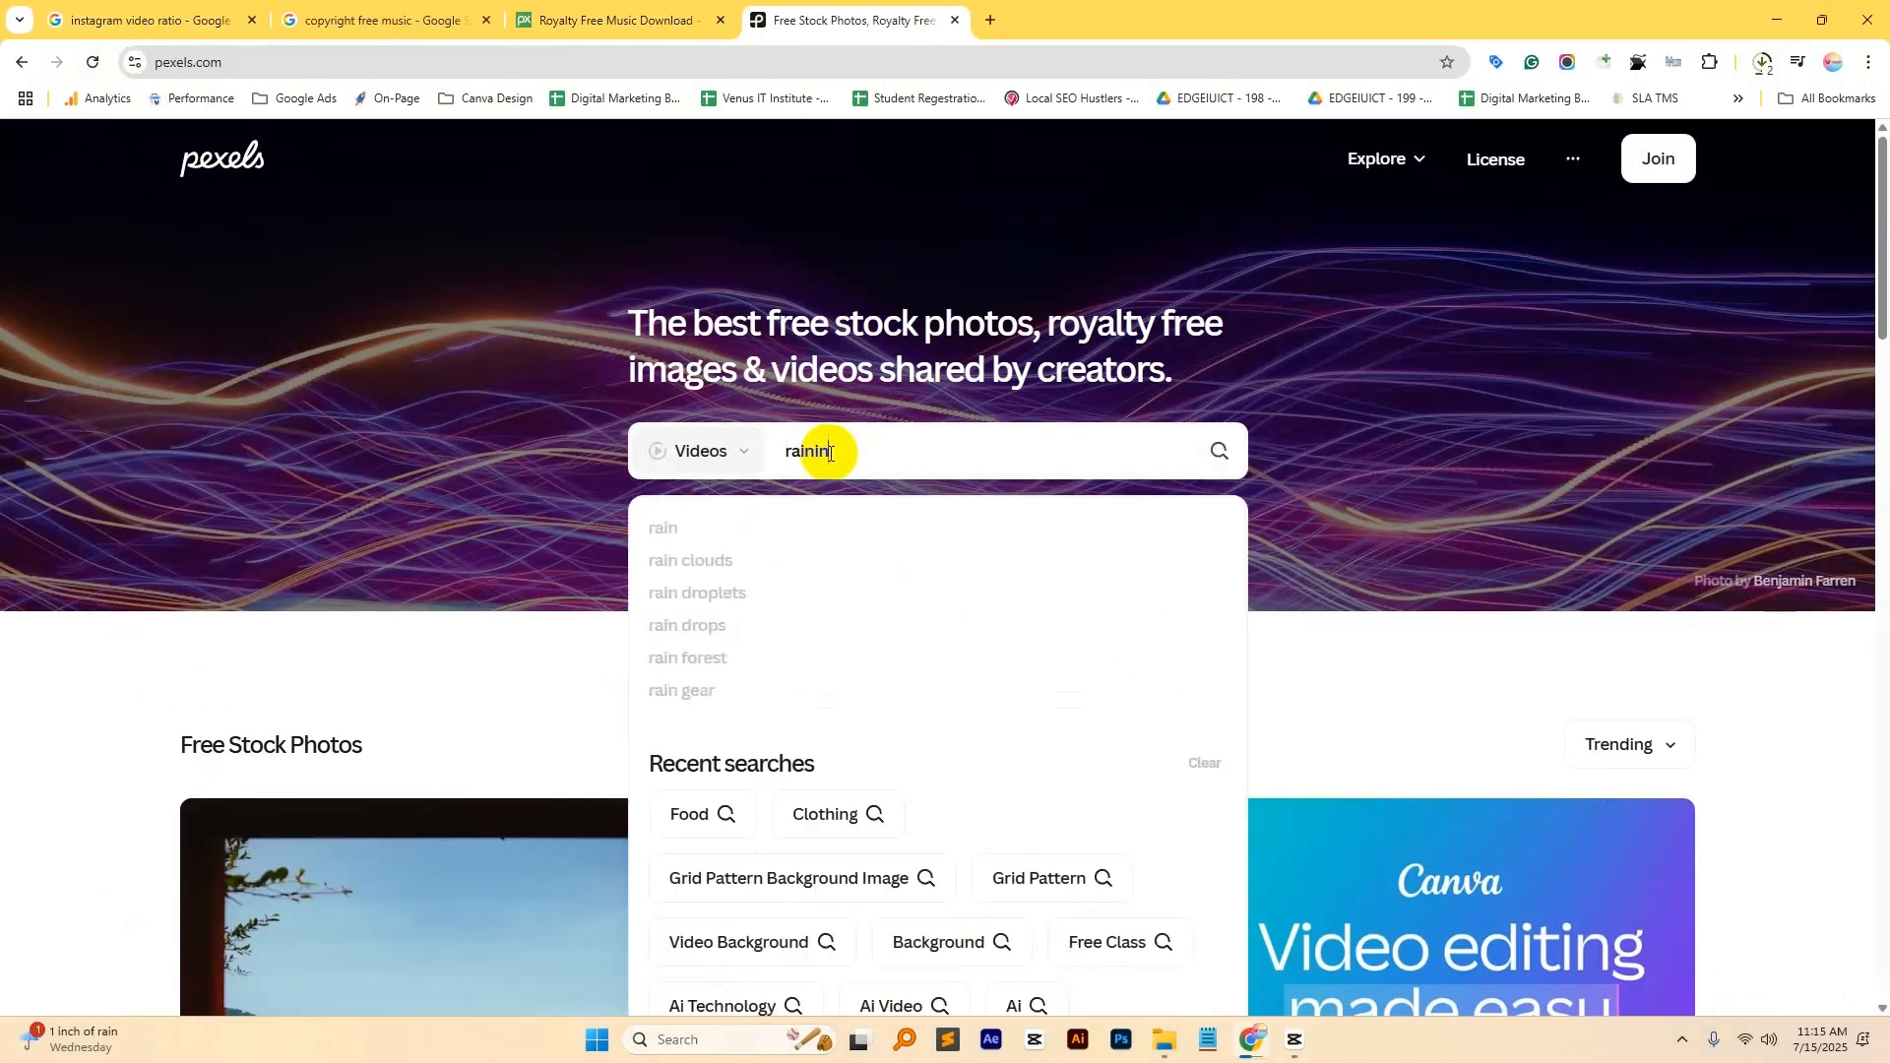
pyautogui.write('g')
pyautogui.press('Return')
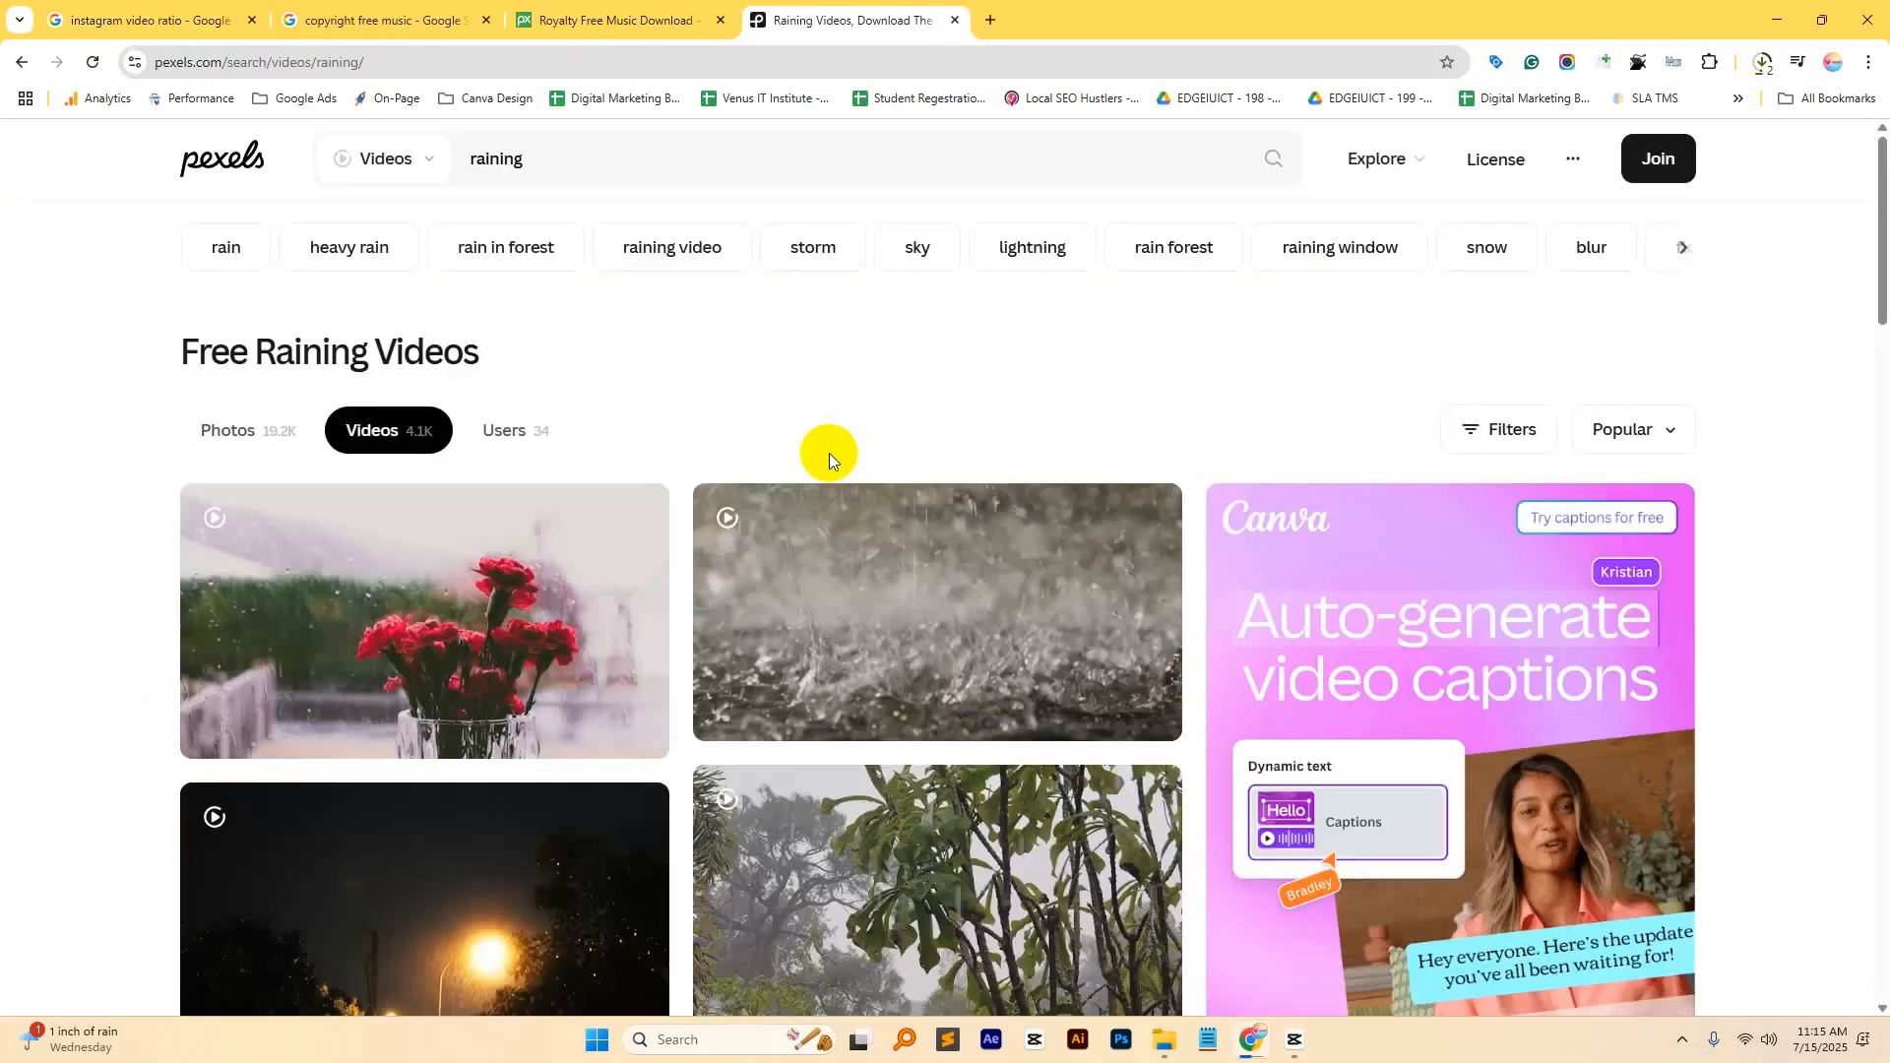
# - Download the night video of rain falling past street lamps from the raining results and dismiss the thank-you popup
pyautogui.scroll(-1, 689, 558)
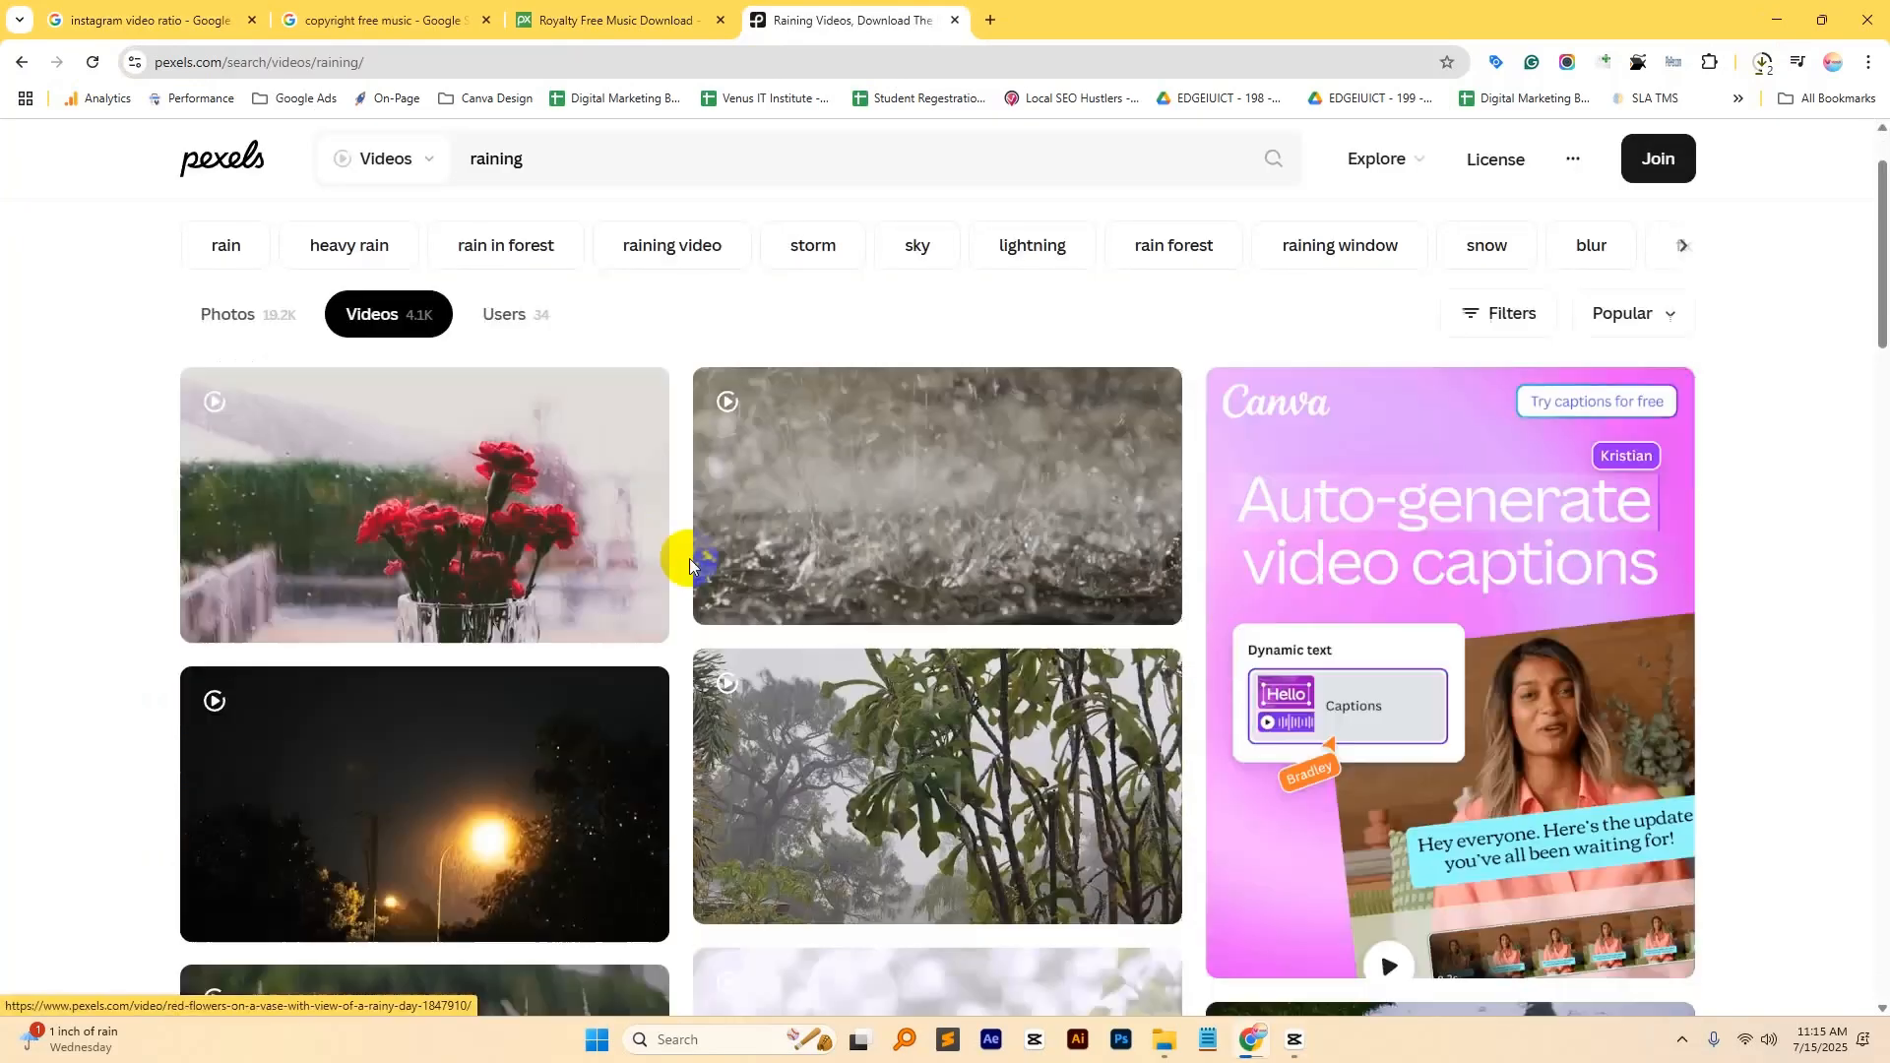
pyautogui.scroll(-2, 689, 558)
pyautogui.scroll(-4, 552, 630)
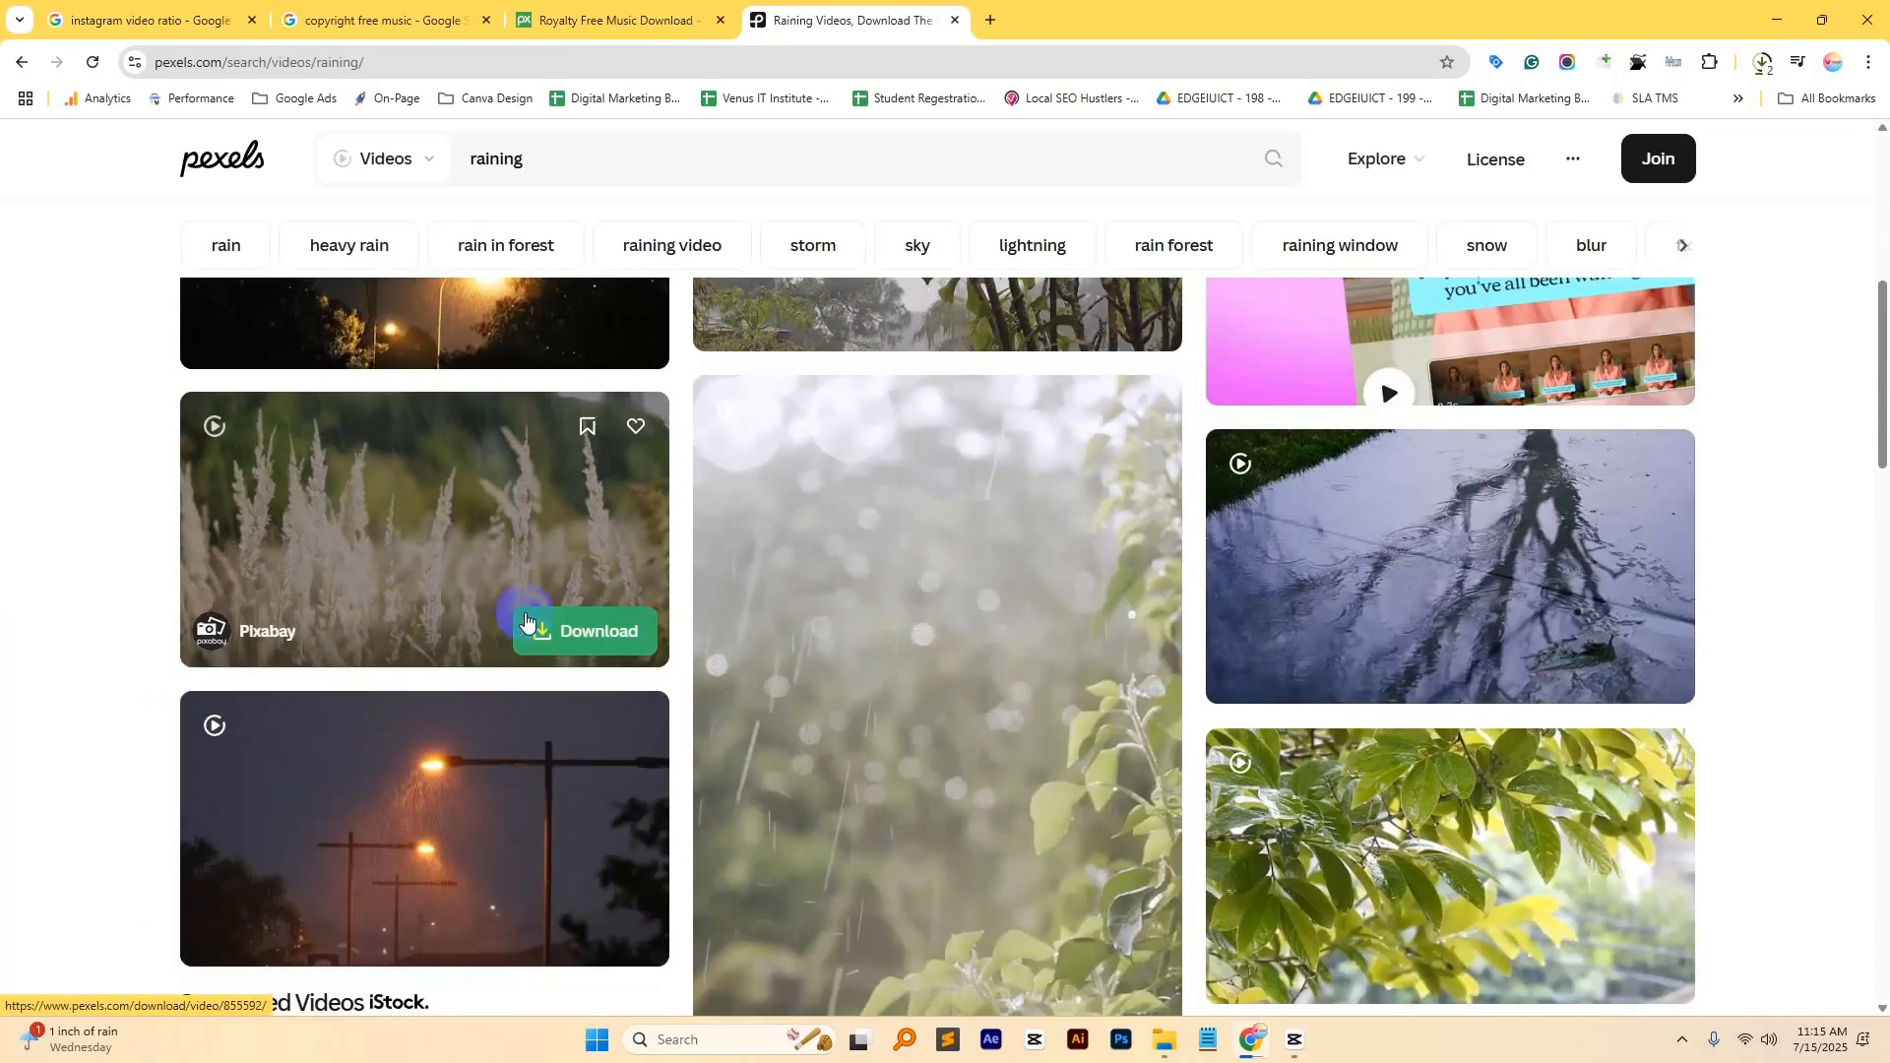
pyautogui.scroll(-2, 525, 621)
pyautogui.scroll(-1, 470, 525)
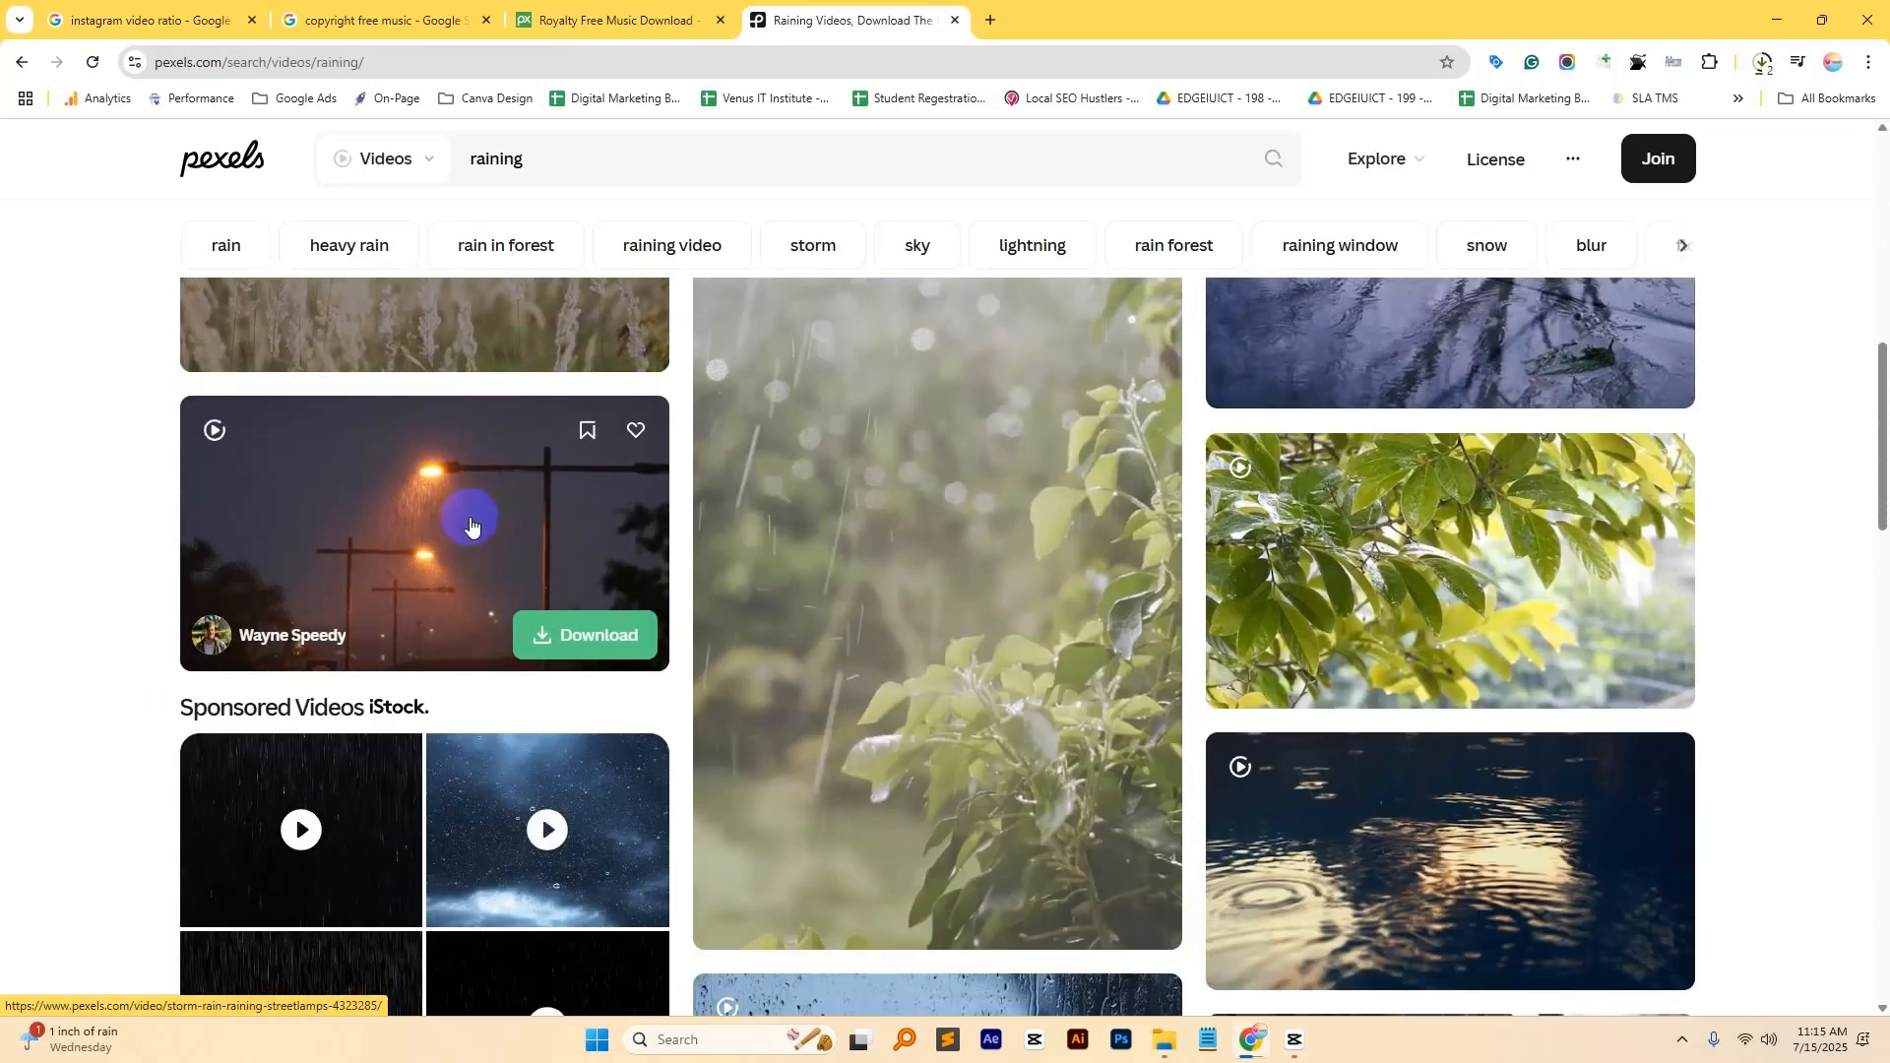
pyautogui.click(470, 526)
pyautogui.click(1573, 215)
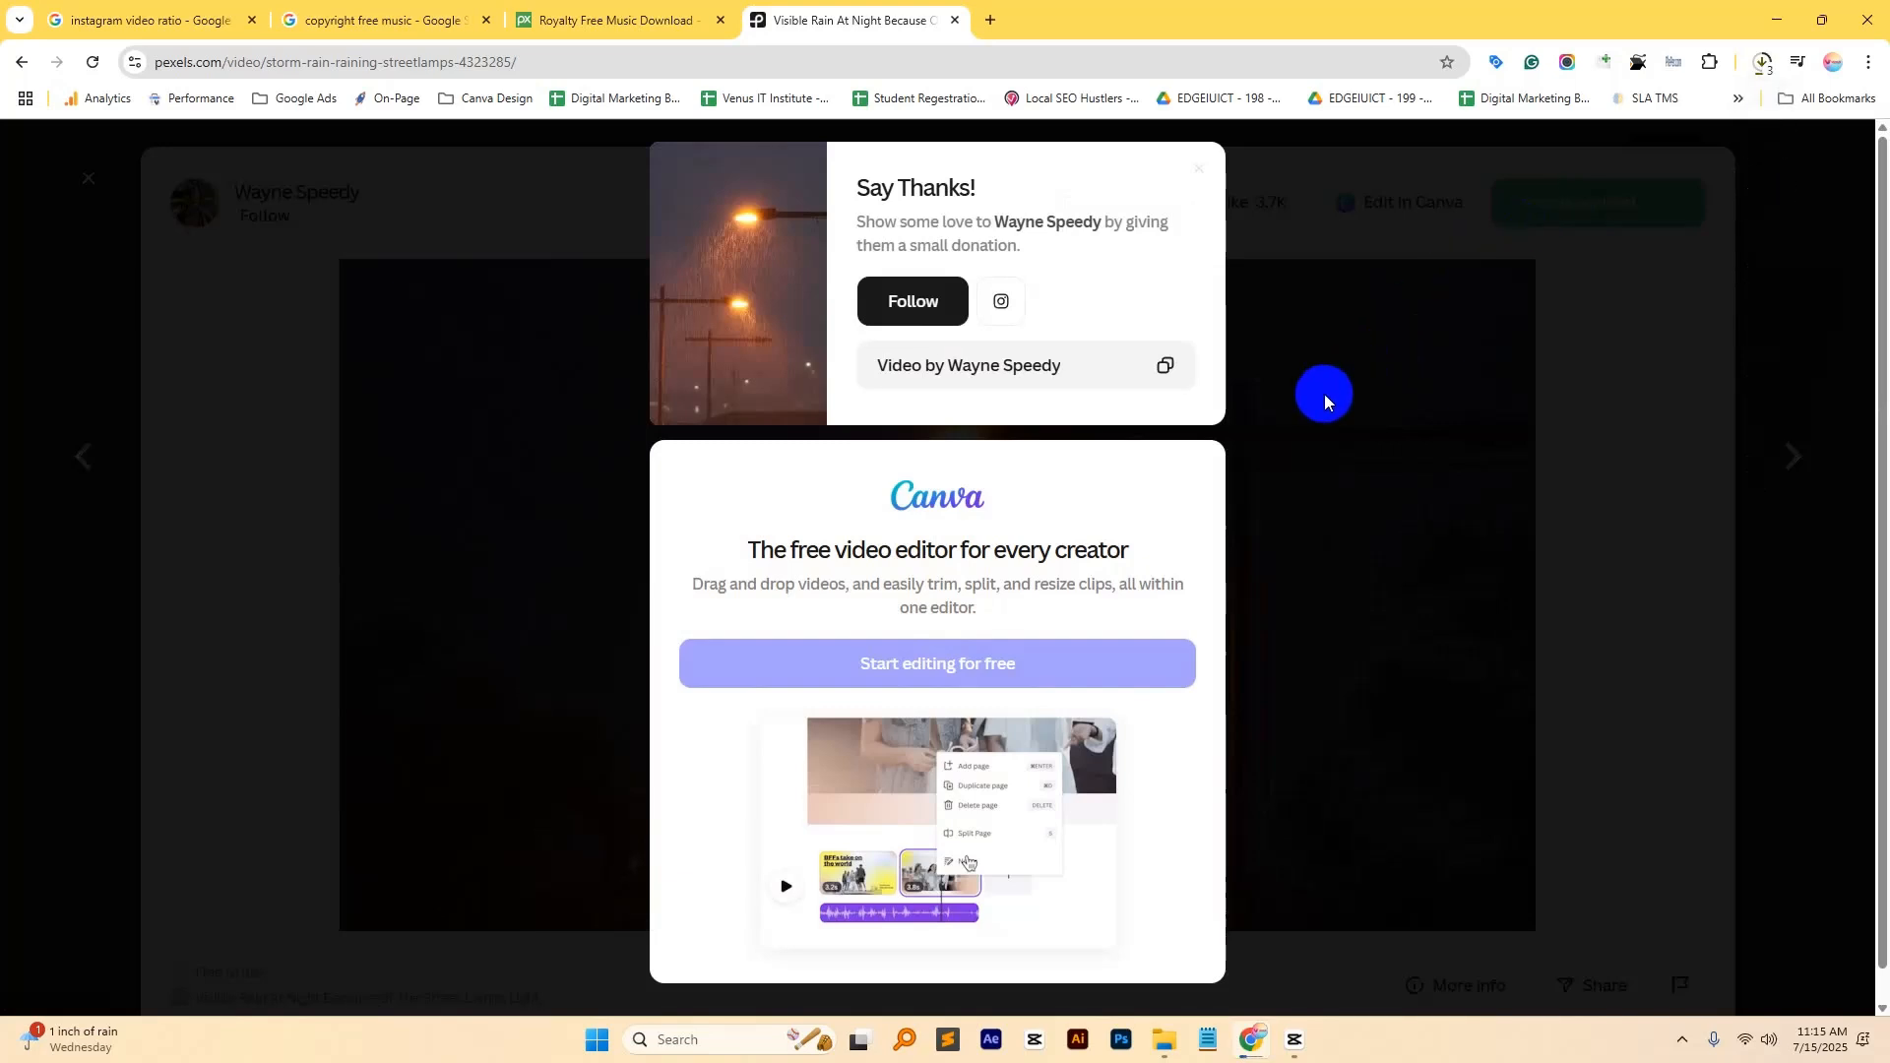
pyautogui.click(1816, 293)
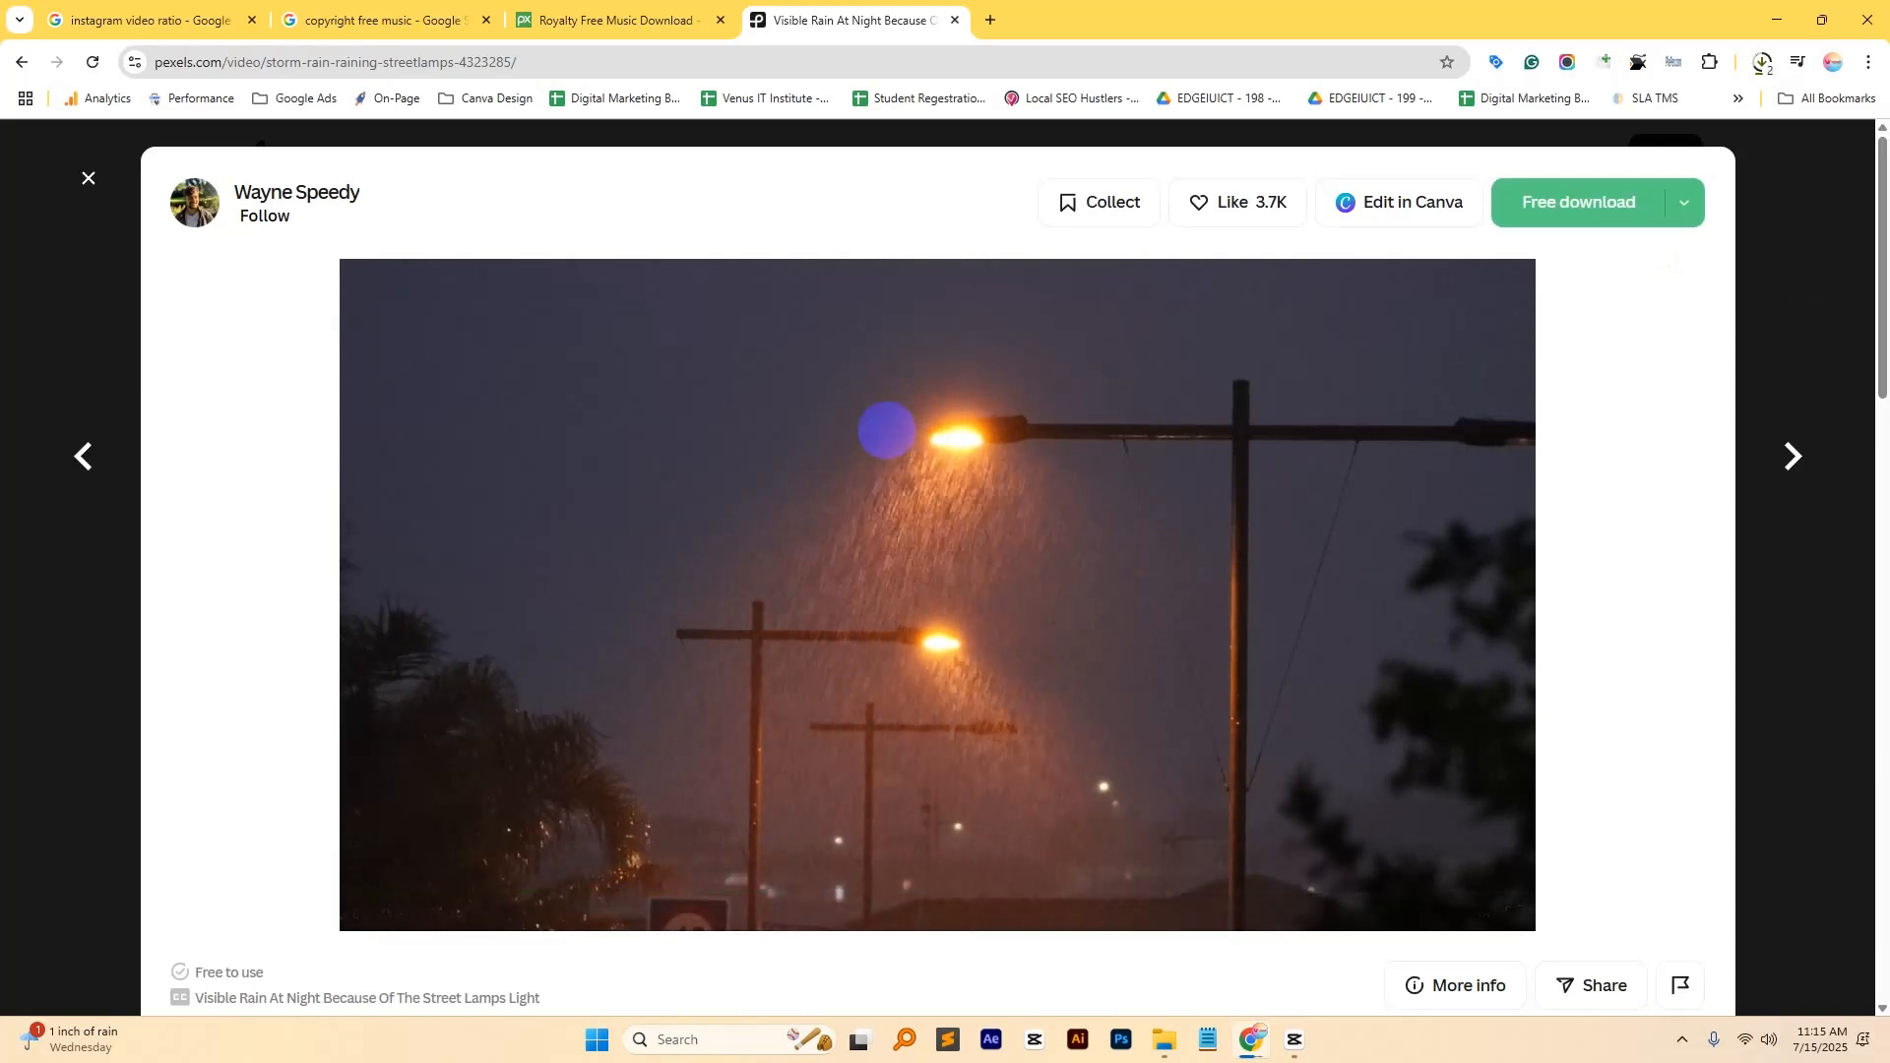
# - Check the browser's recent downloads, close the video's page and look through more raining videos
pyautogui.click(1763, 62)
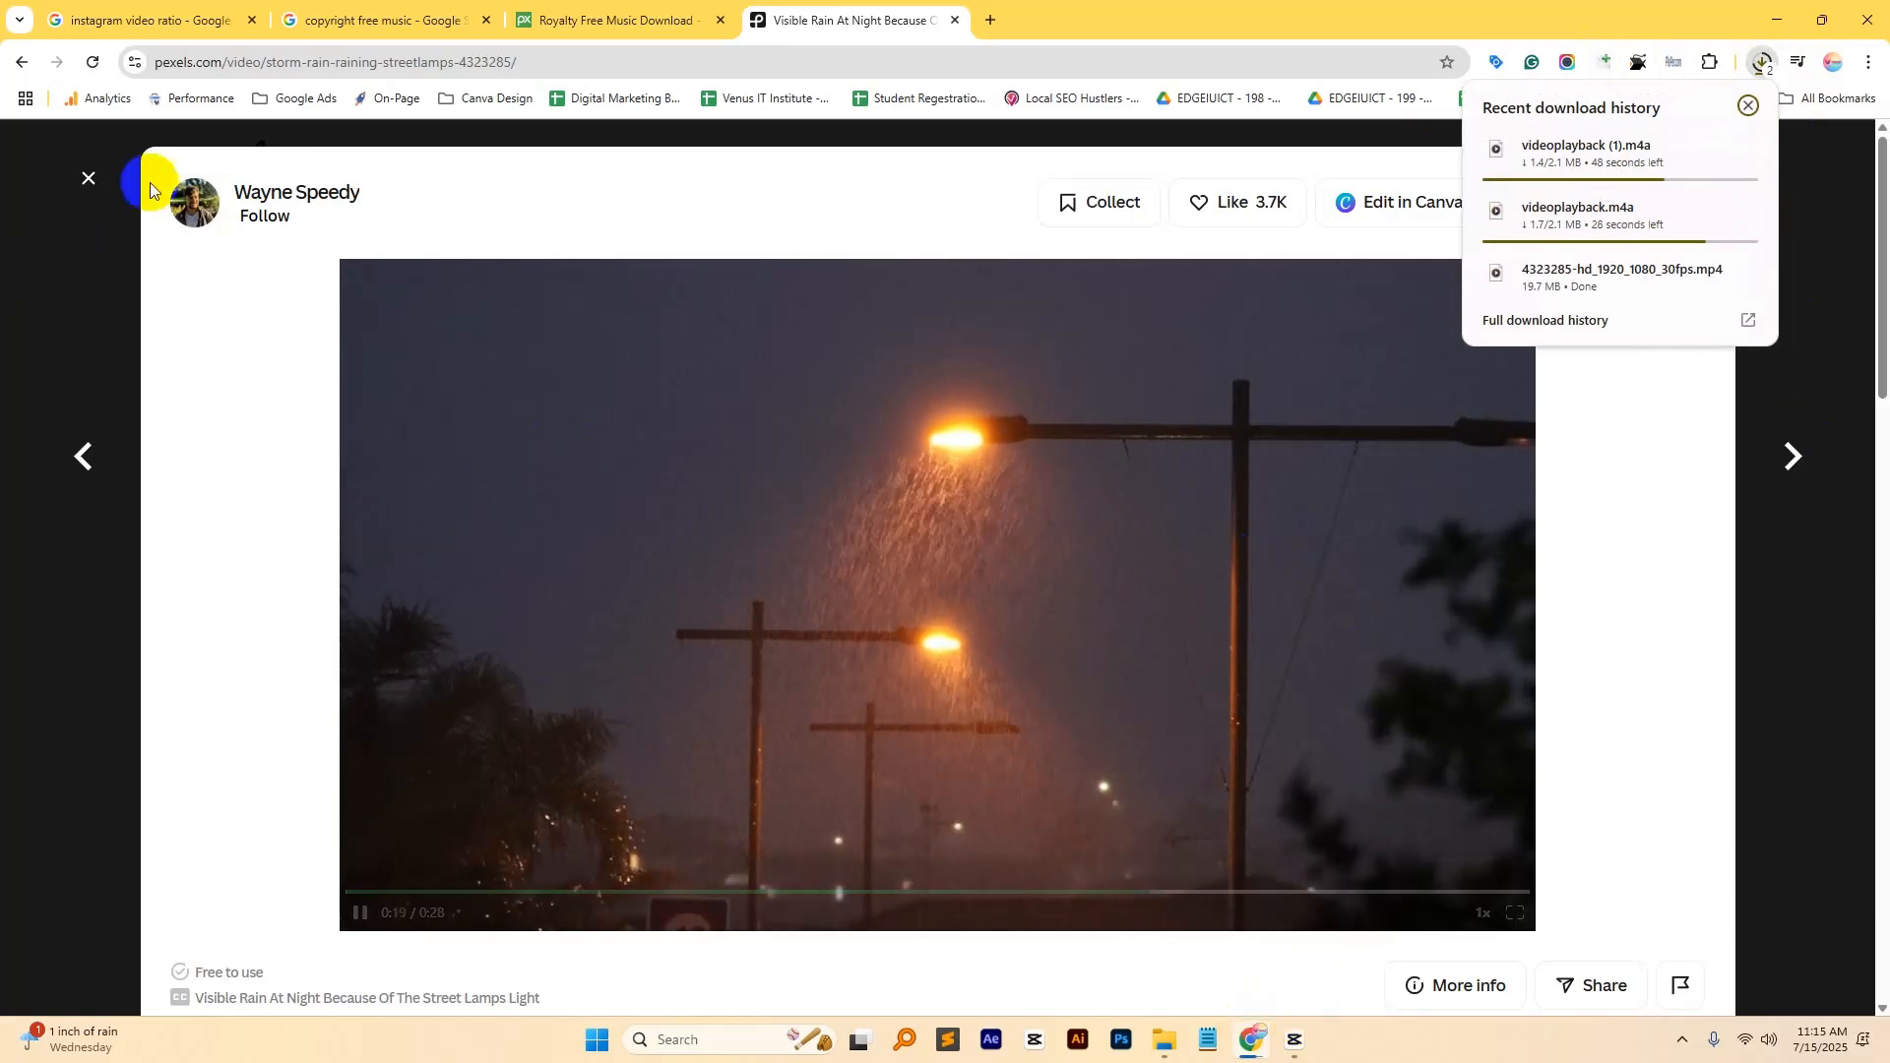
pyautogui.click(88, 178)
pyautogui.scroll(-10, 515, 493)
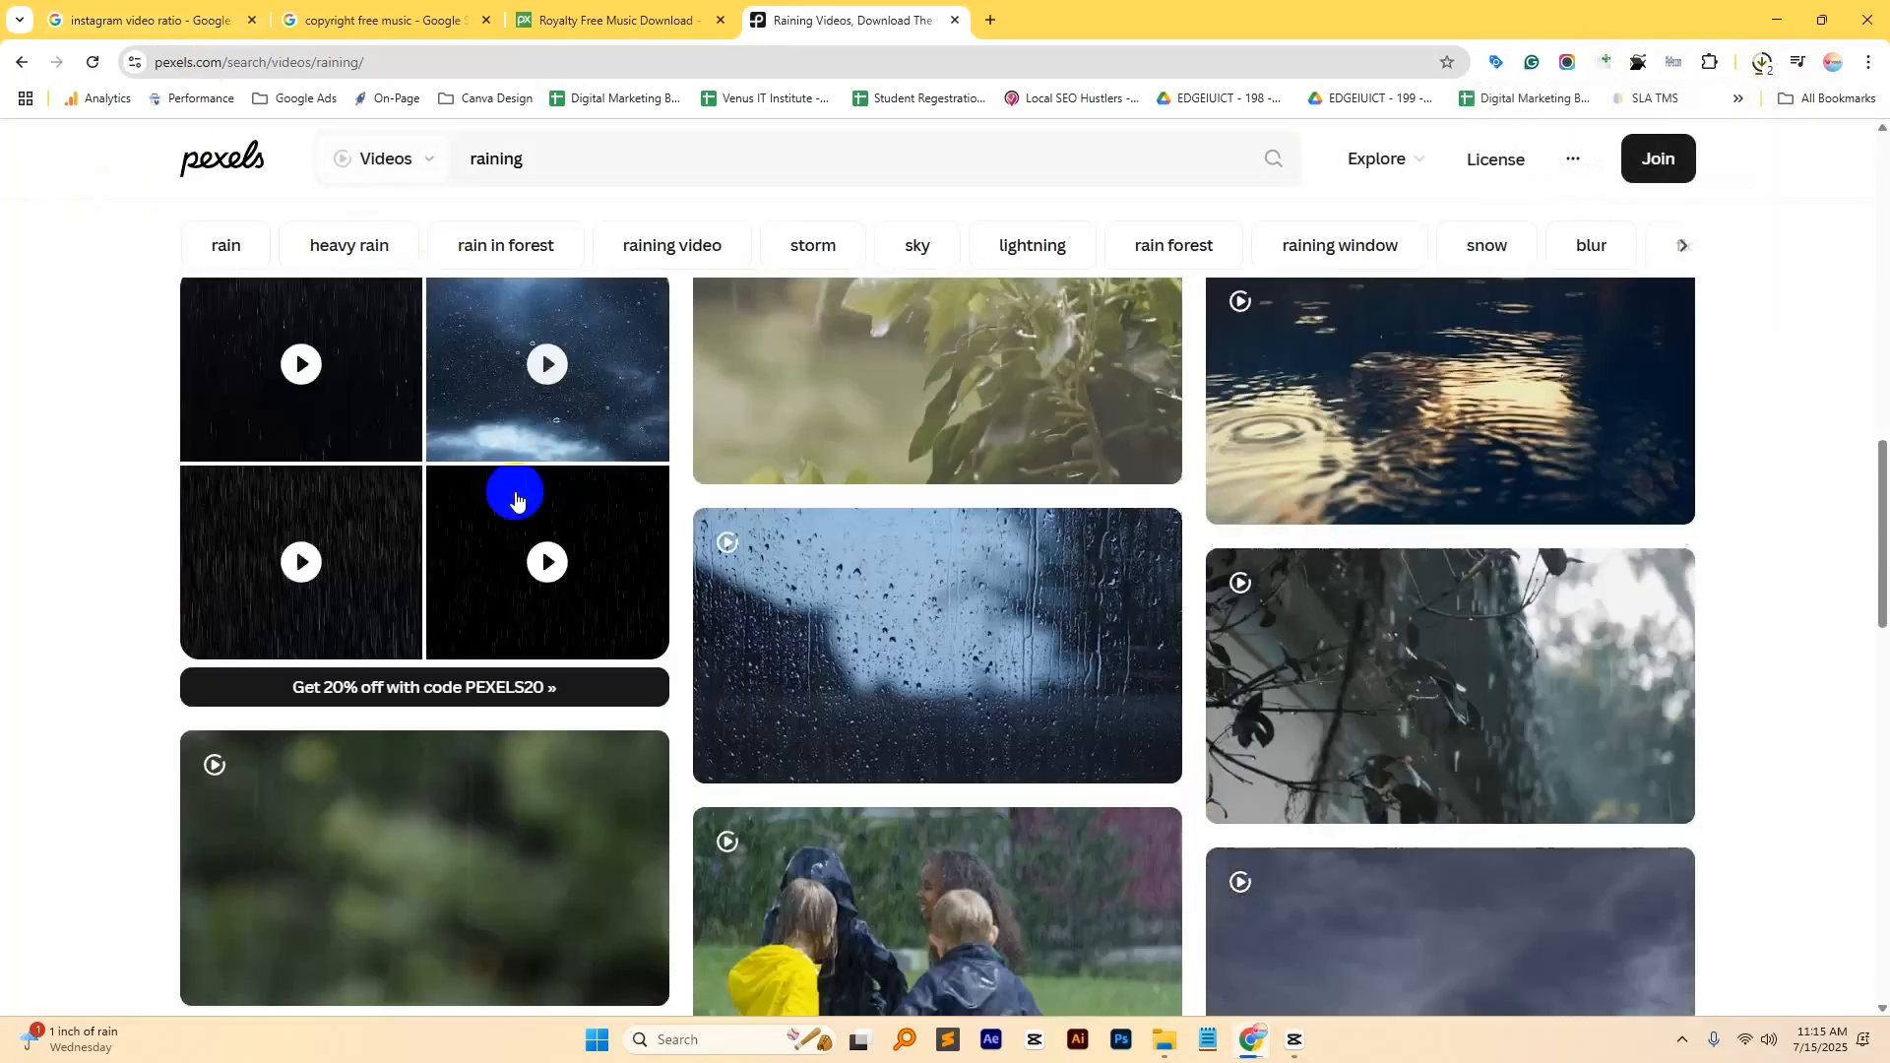
pyautogui.scroll(3, 348, 492)
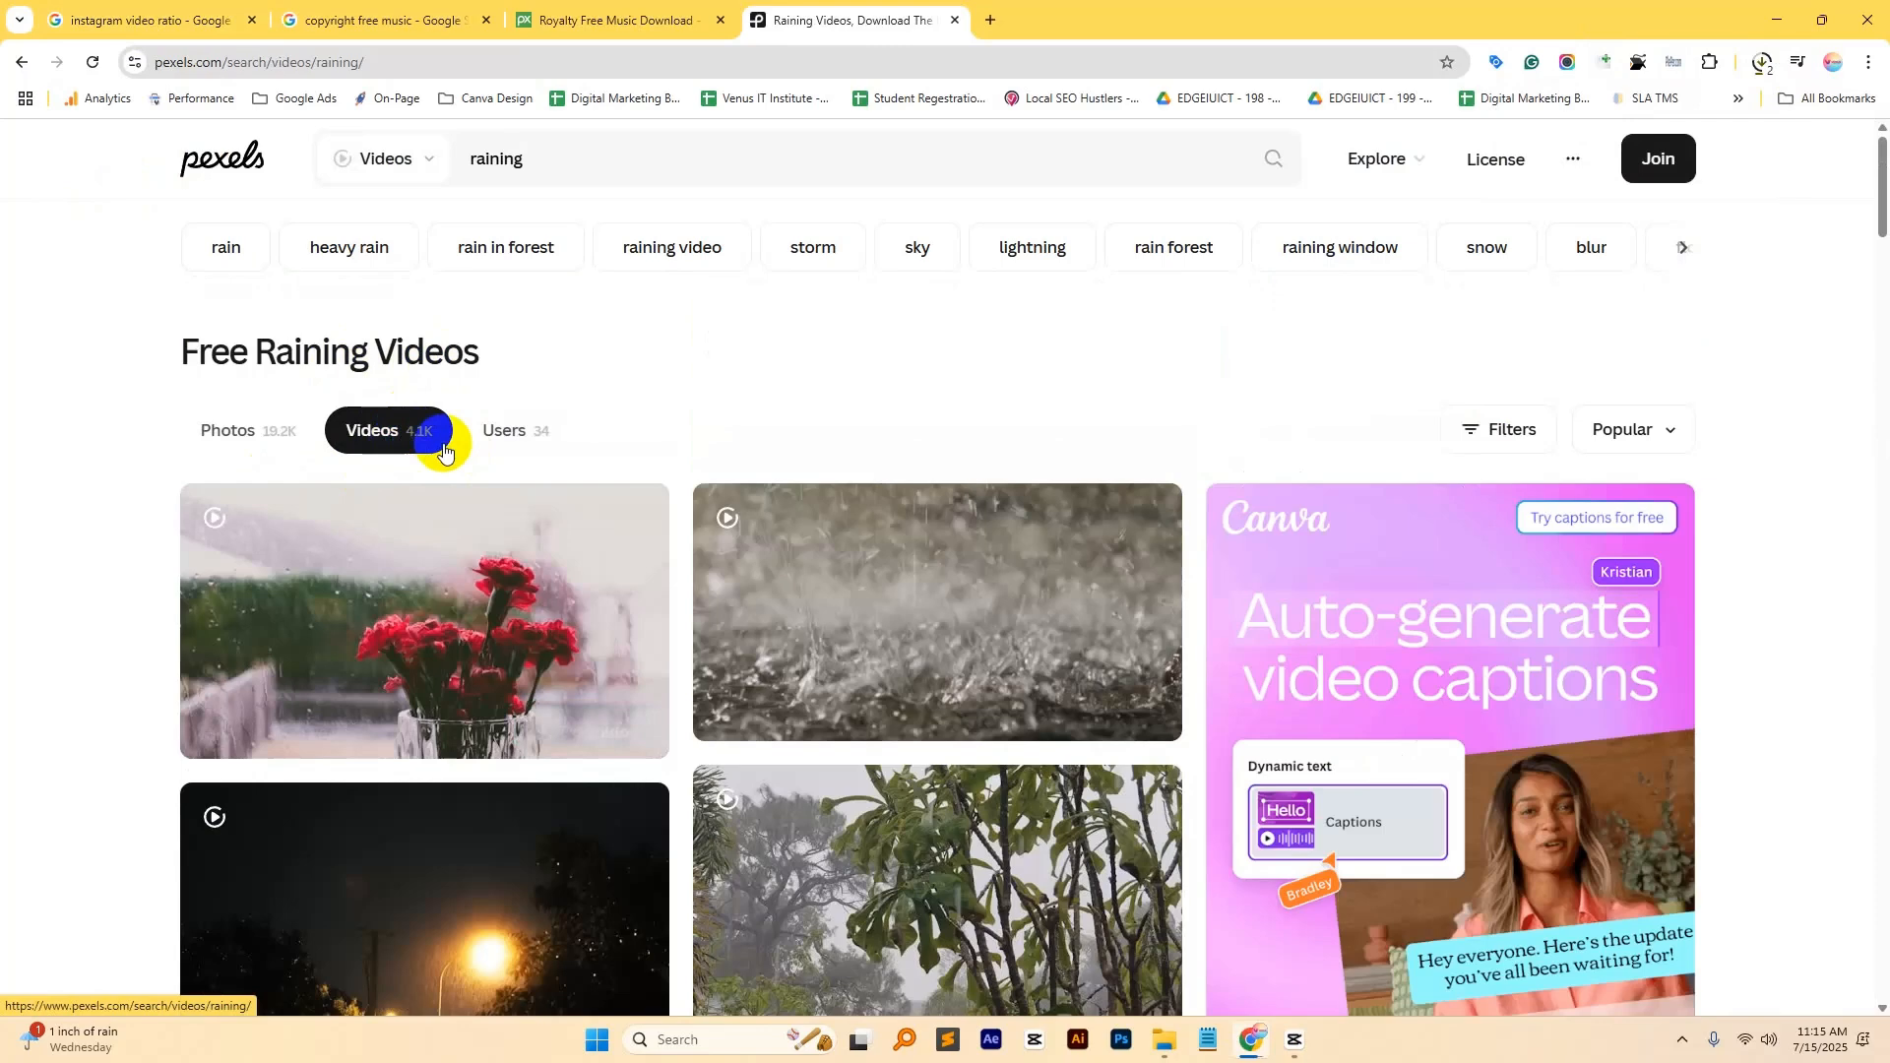
# - Search the Pexels videos for "city"
pyautogui.moveTo(569, 160); pyautogui.dragTo(463, 173)
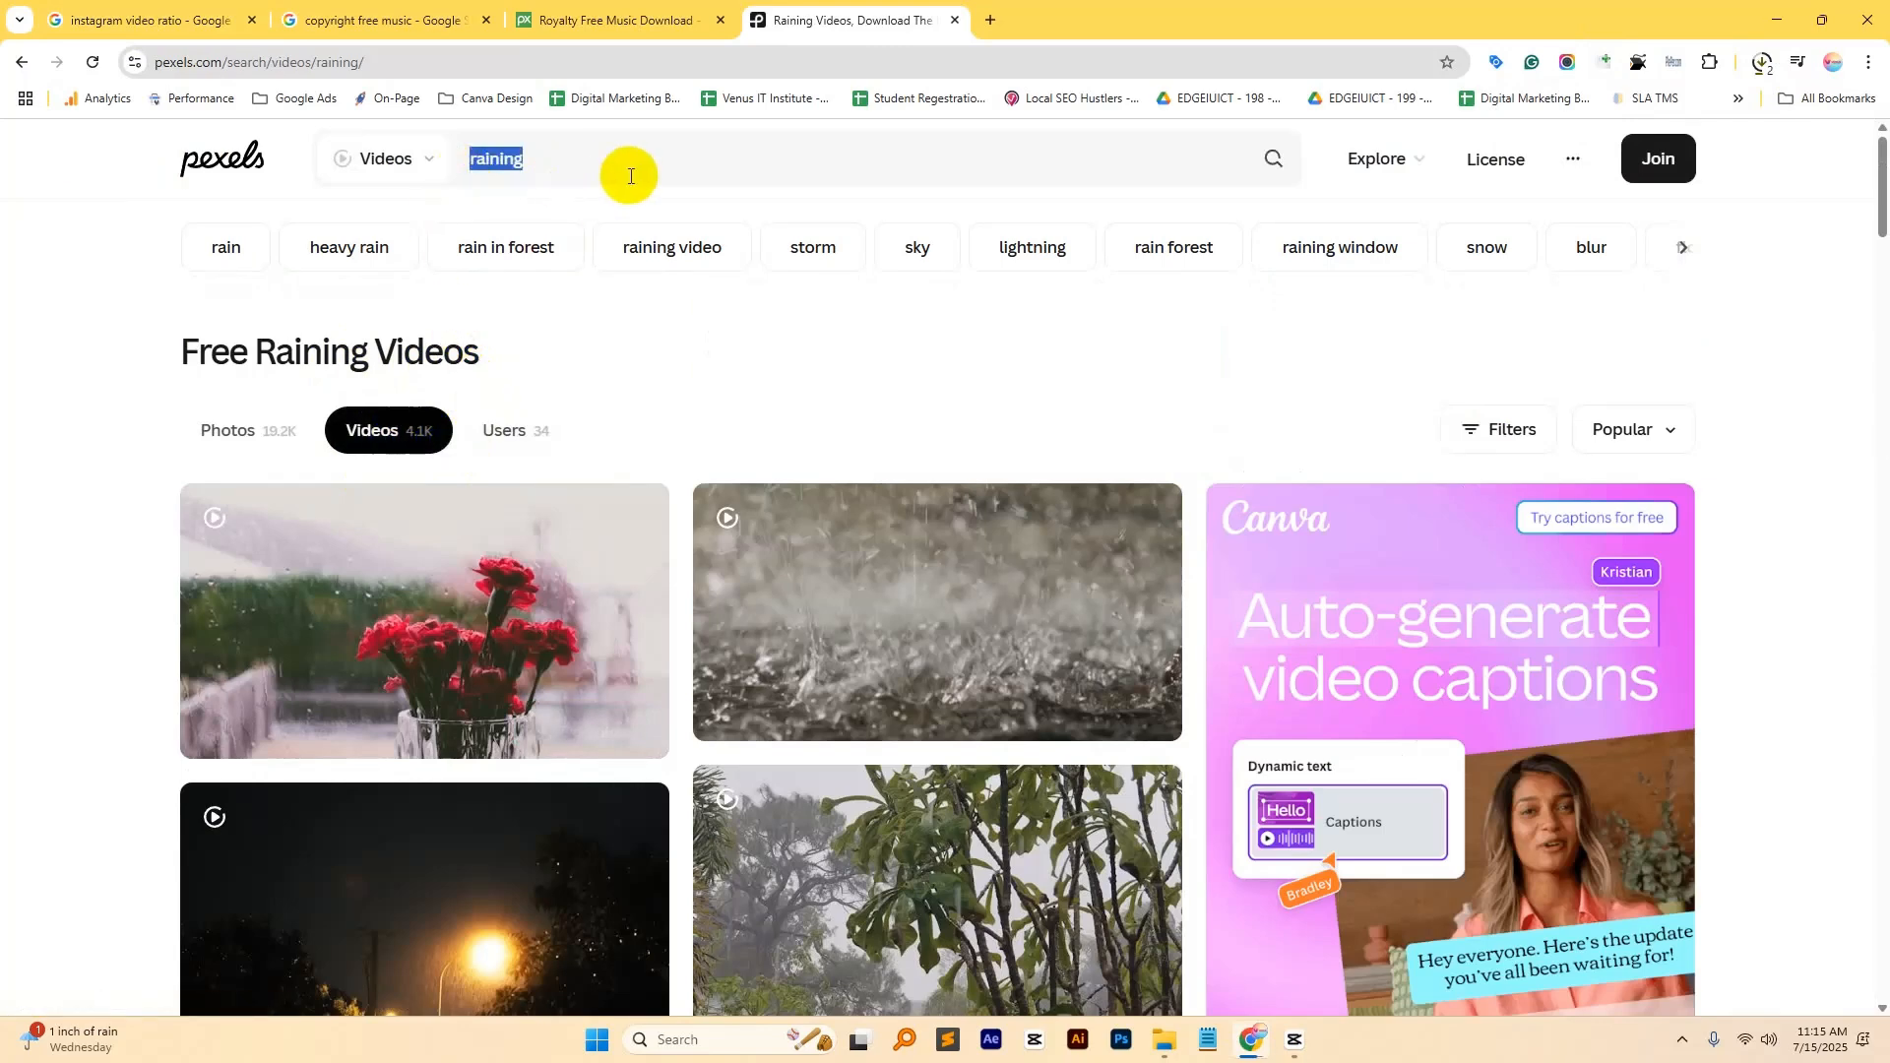
pyautogui.write('ci')
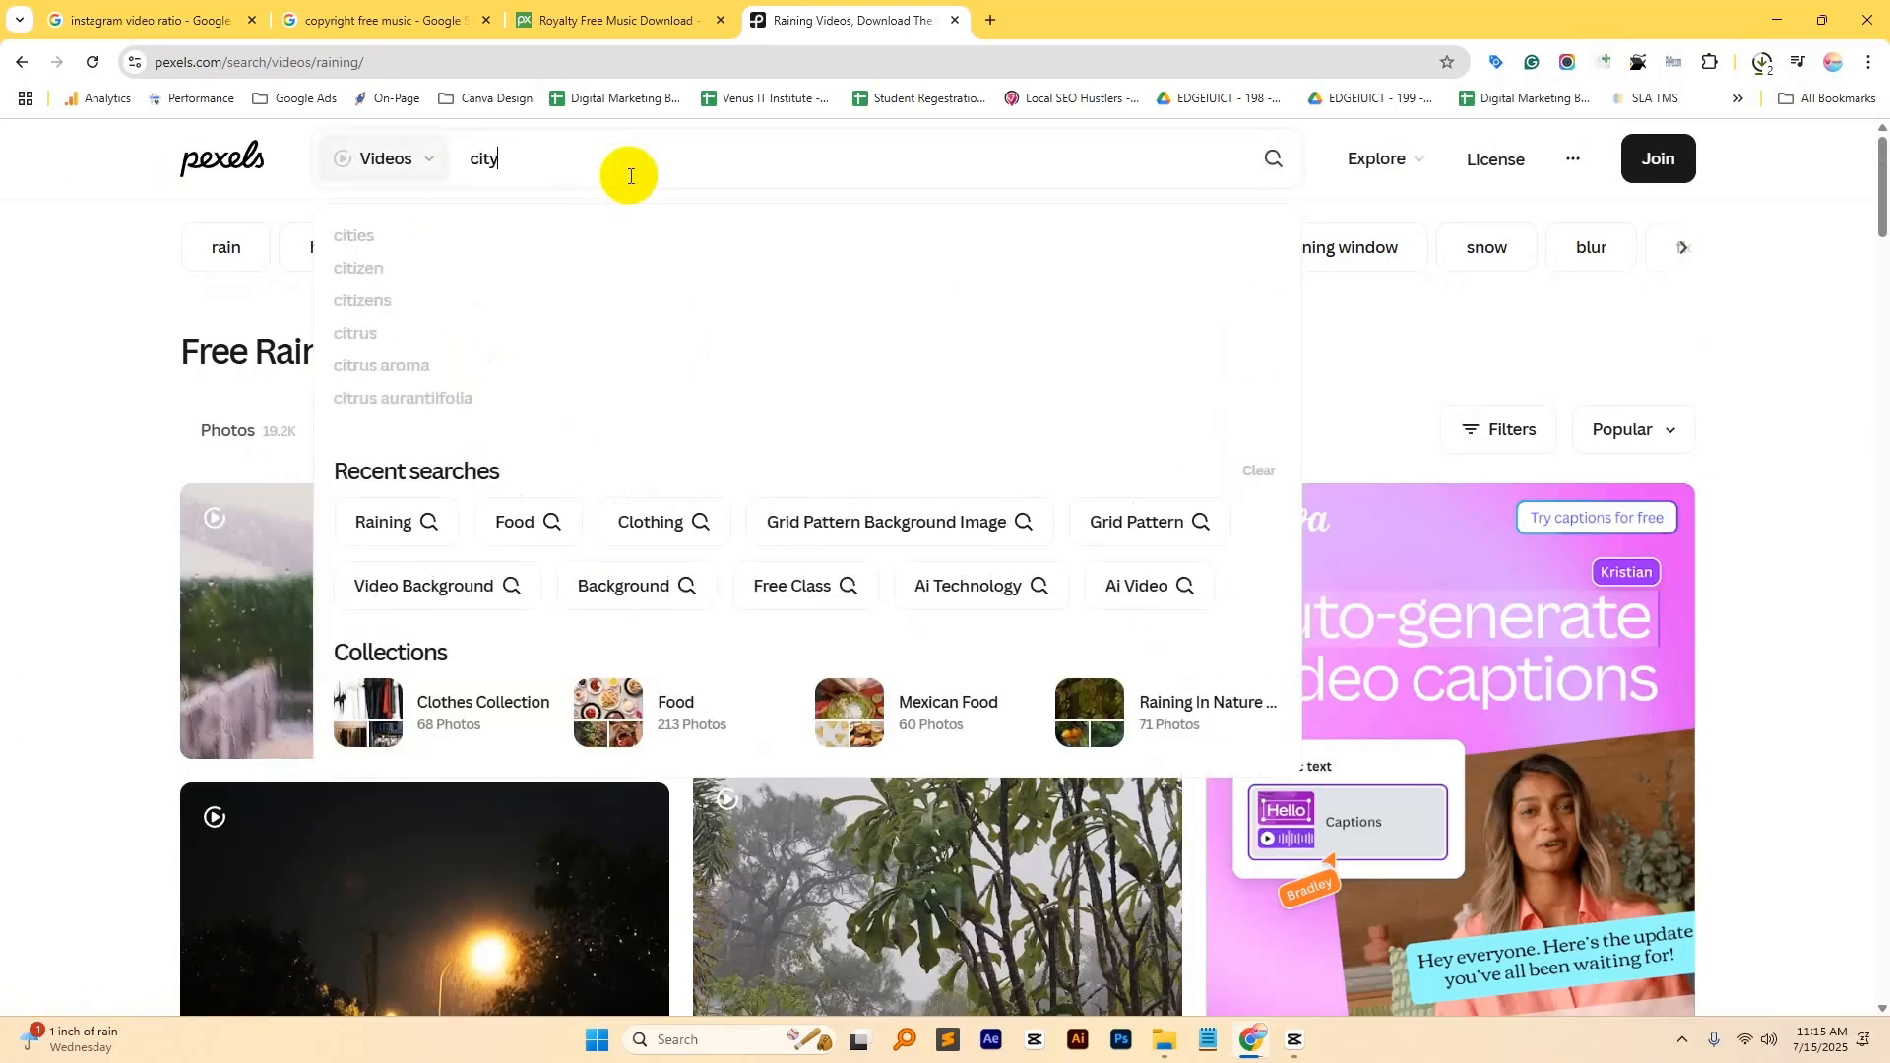
pyautogui.write('ty')
pyautogui.press('Return')
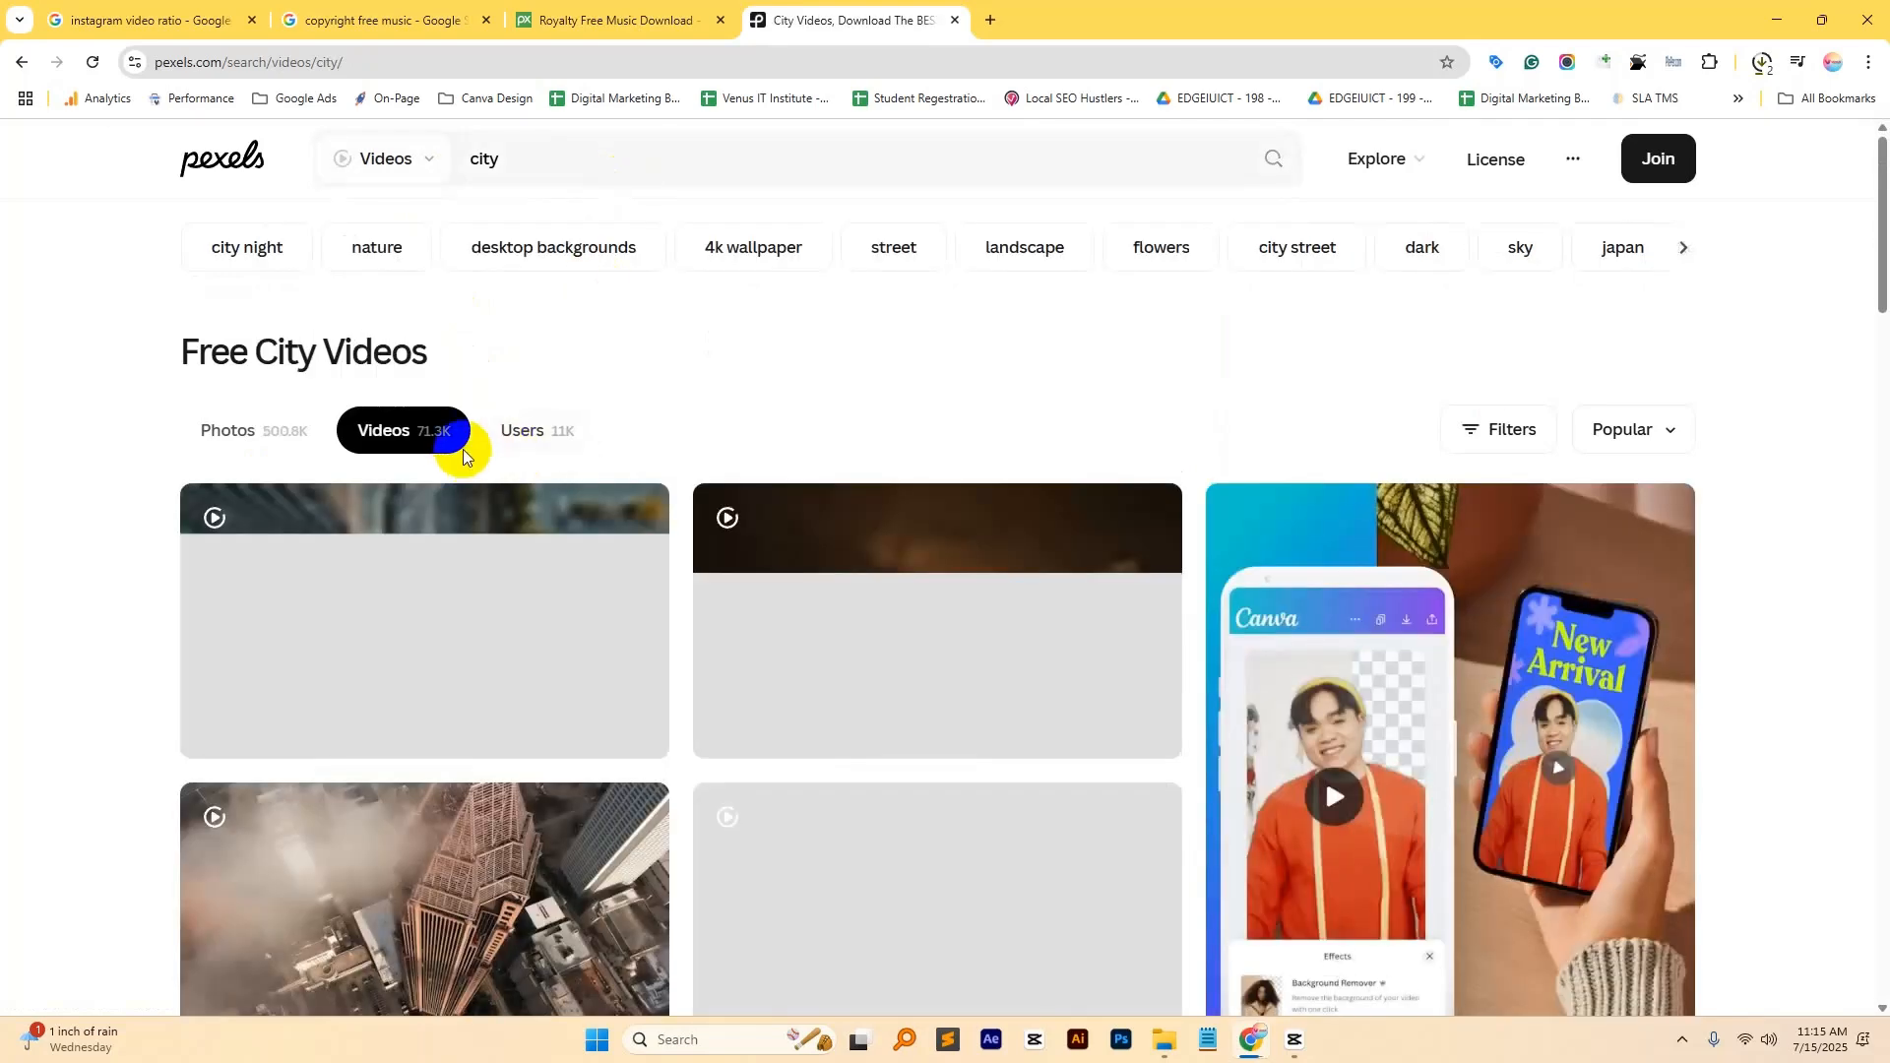
# - Open the night-time city timelapse video from the results and download it in Full HD 1920x1080
pyautogui.scroll(-8, 1333, 675)
pyautogui.moveTo(1150, 705)
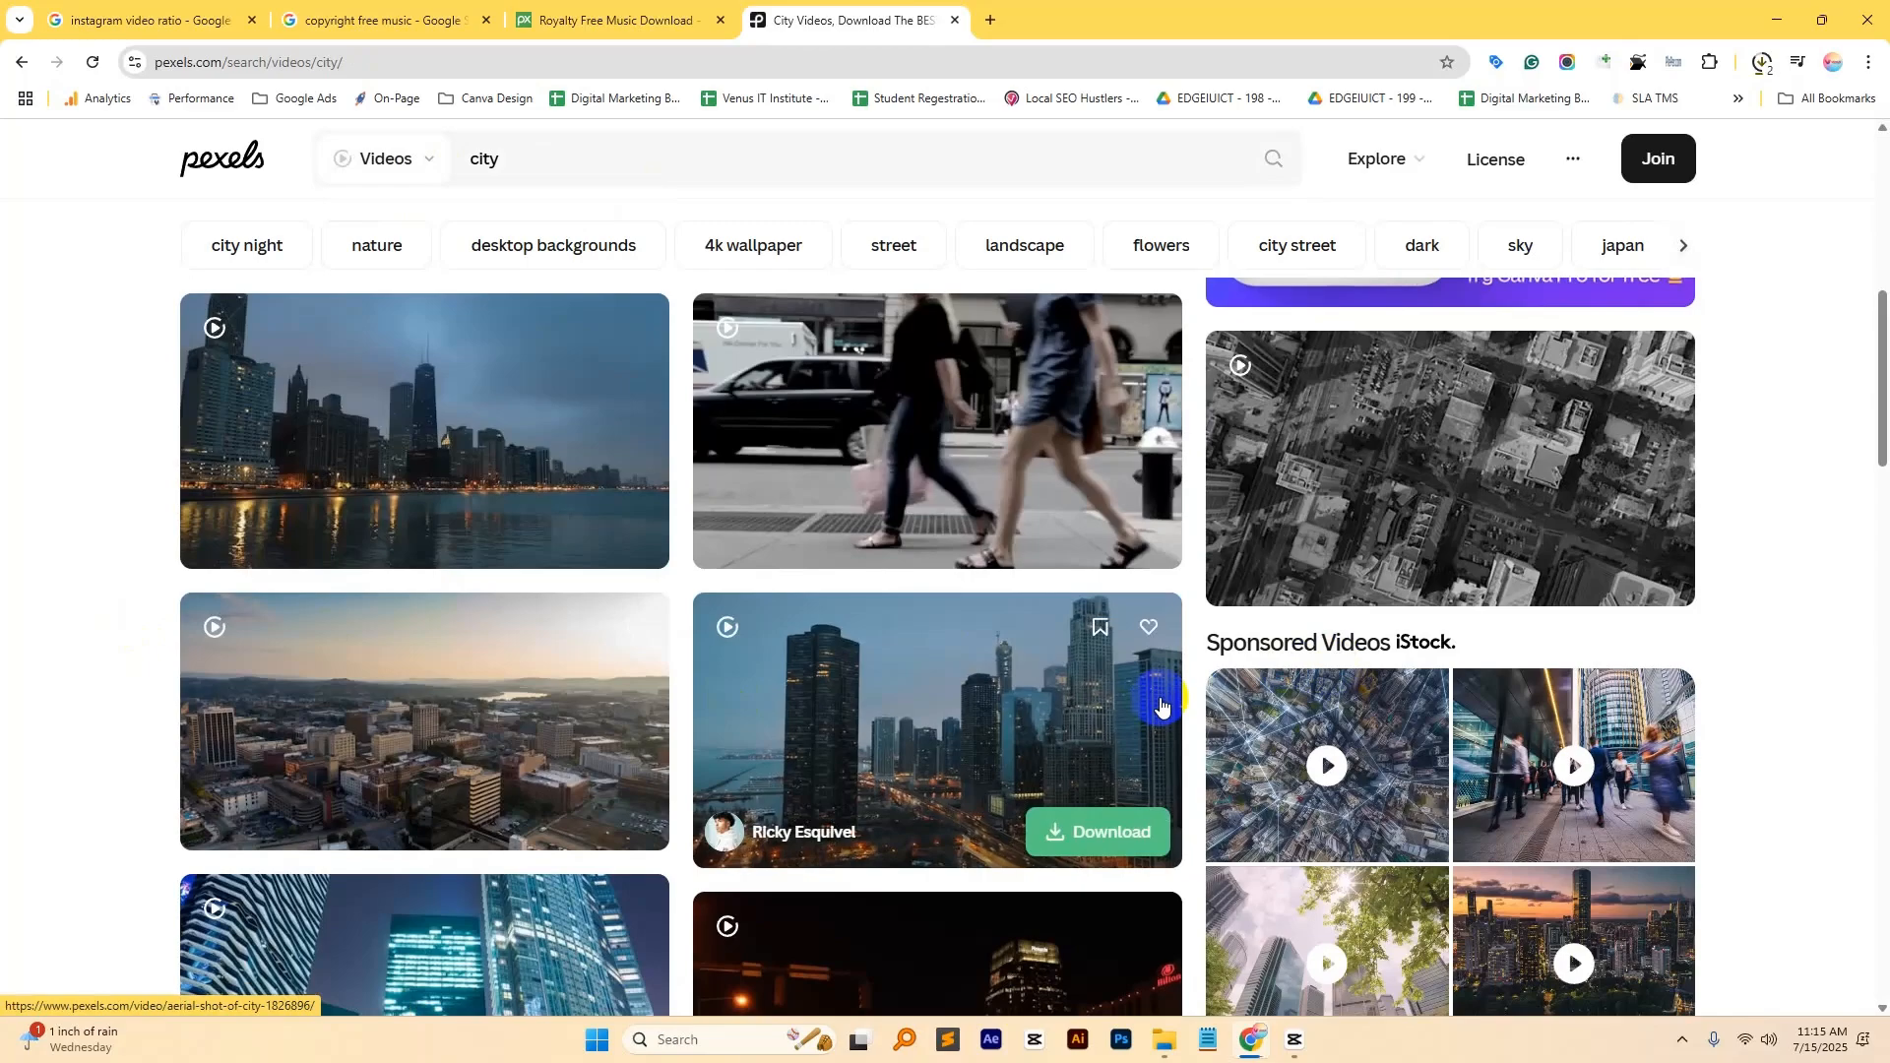
pyautogui.scroll(10, 1161, 705)
pyautogui.click(908, 611)
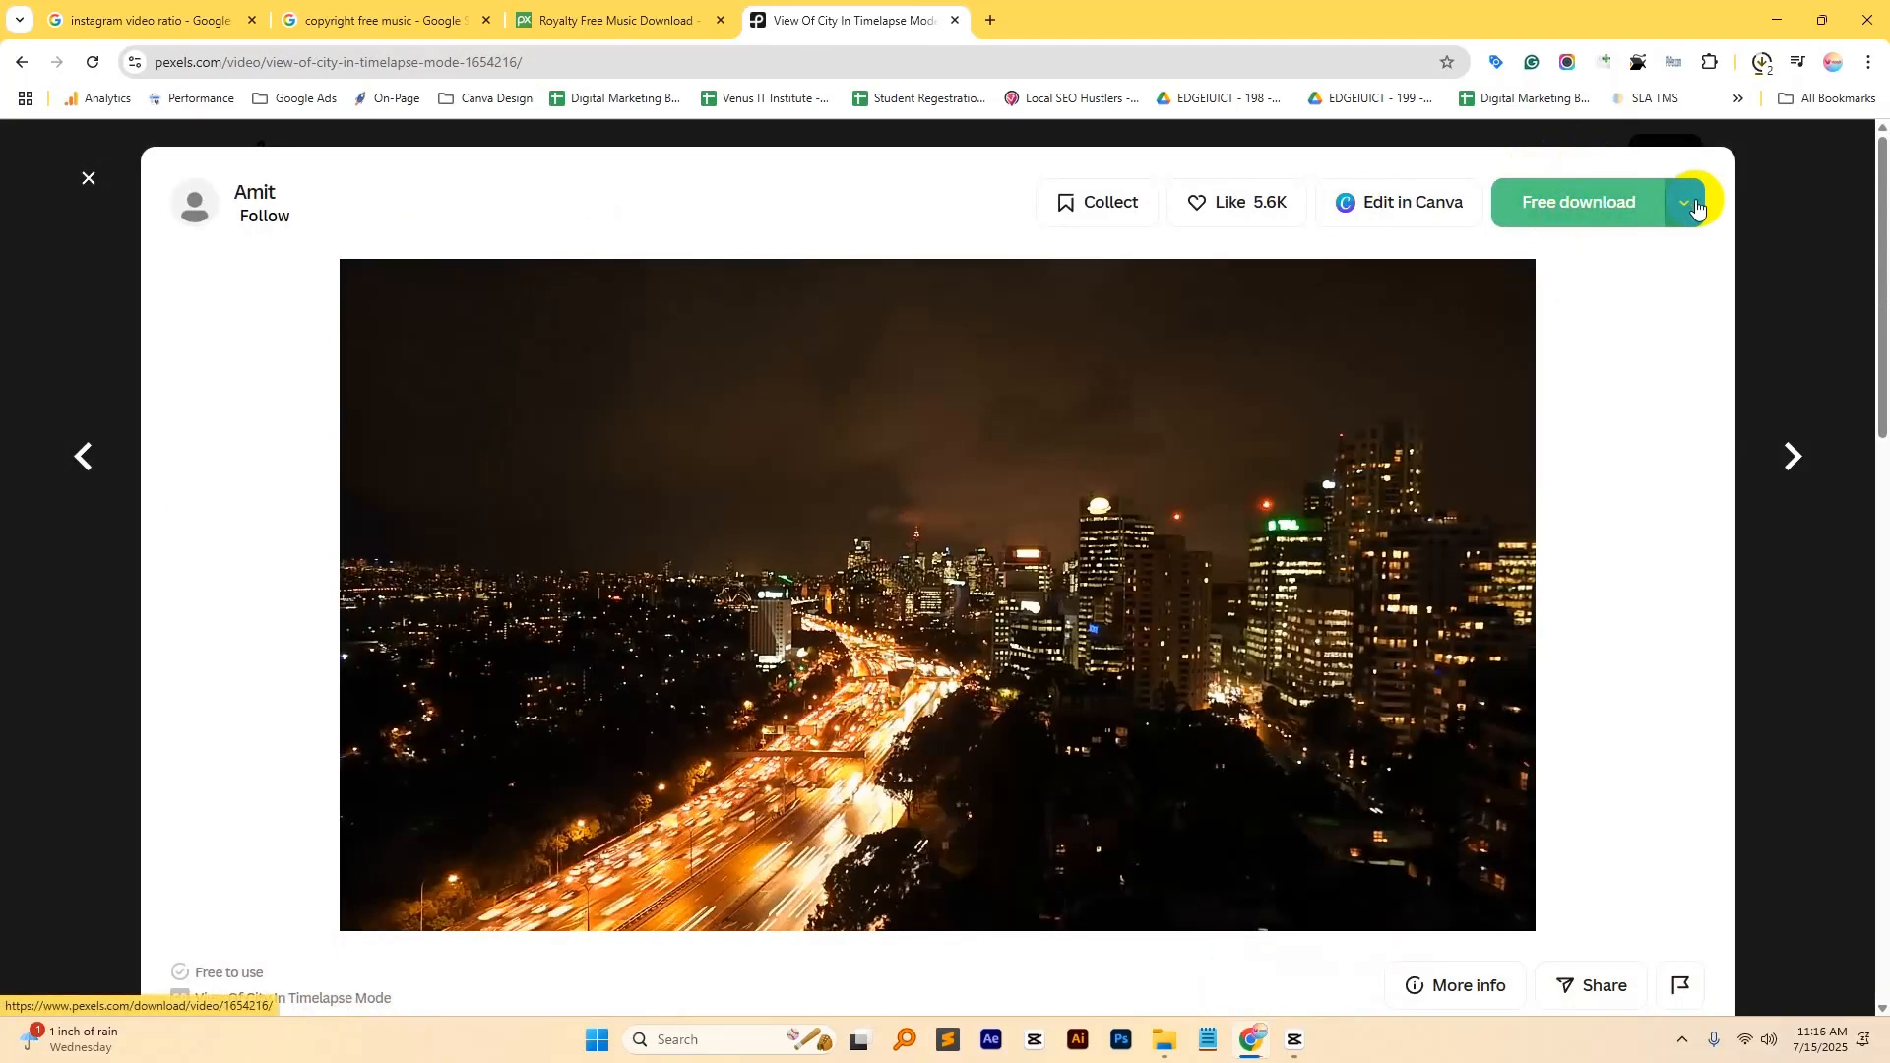
pyautogui.click(1685, 202)
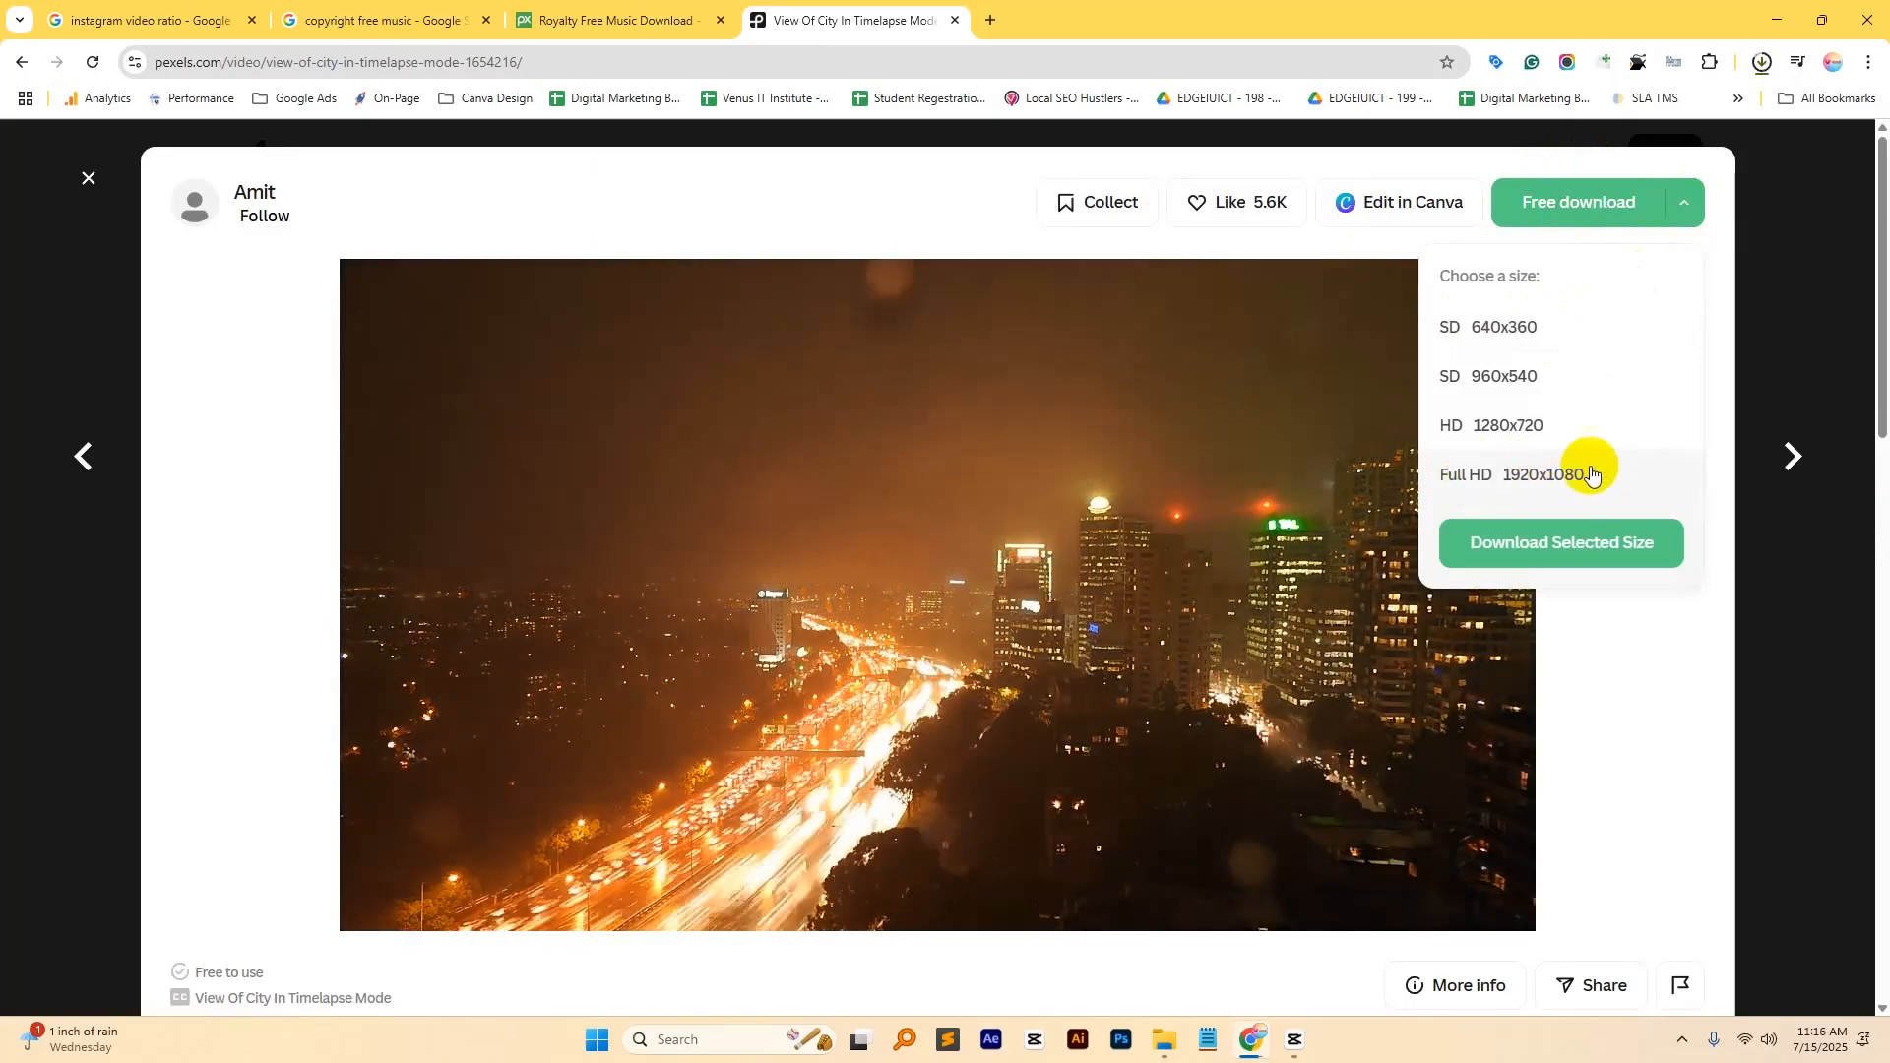
pyautogui.click(1592, 474)
pyautogui.click(1552, 543)
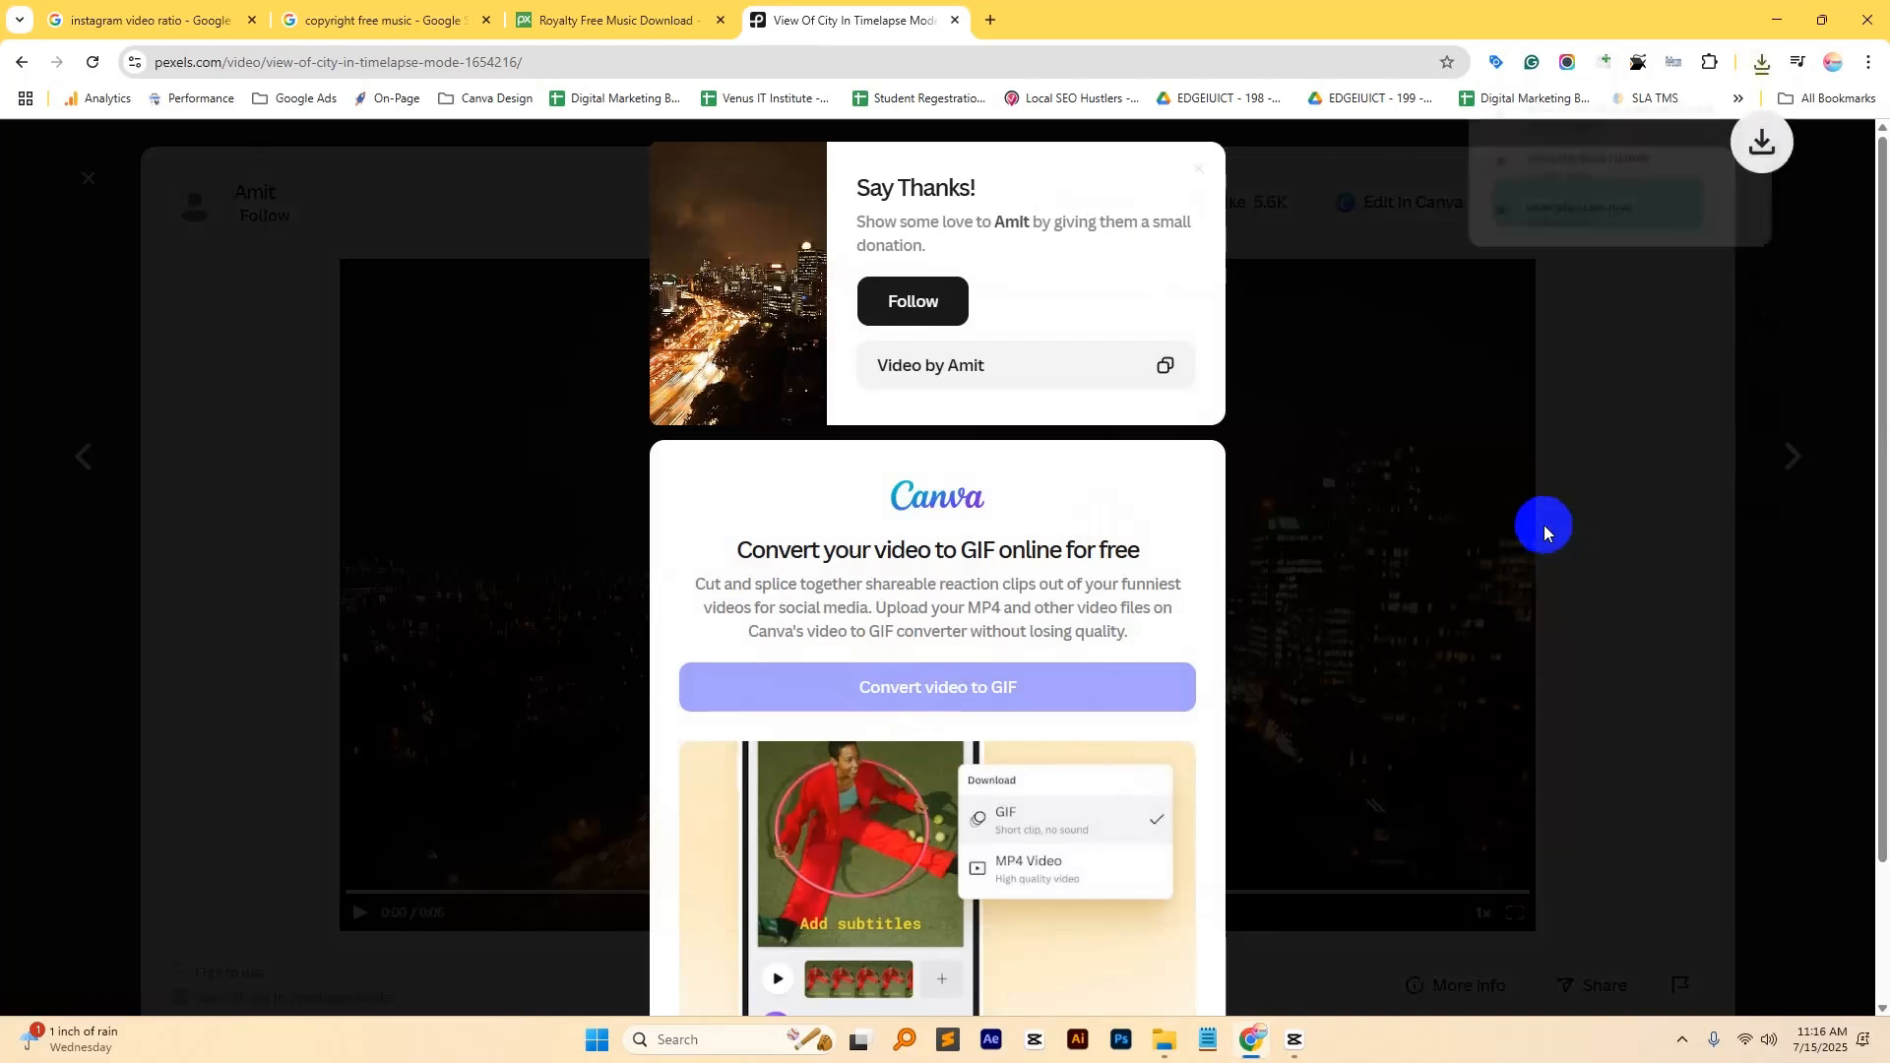
# - Switch to CapCut, import 4323285-hd_1920_1080_30fps.mp4 and place it on a track above the main clip at the timeline's start
pyautogui.click(1299, 1039)
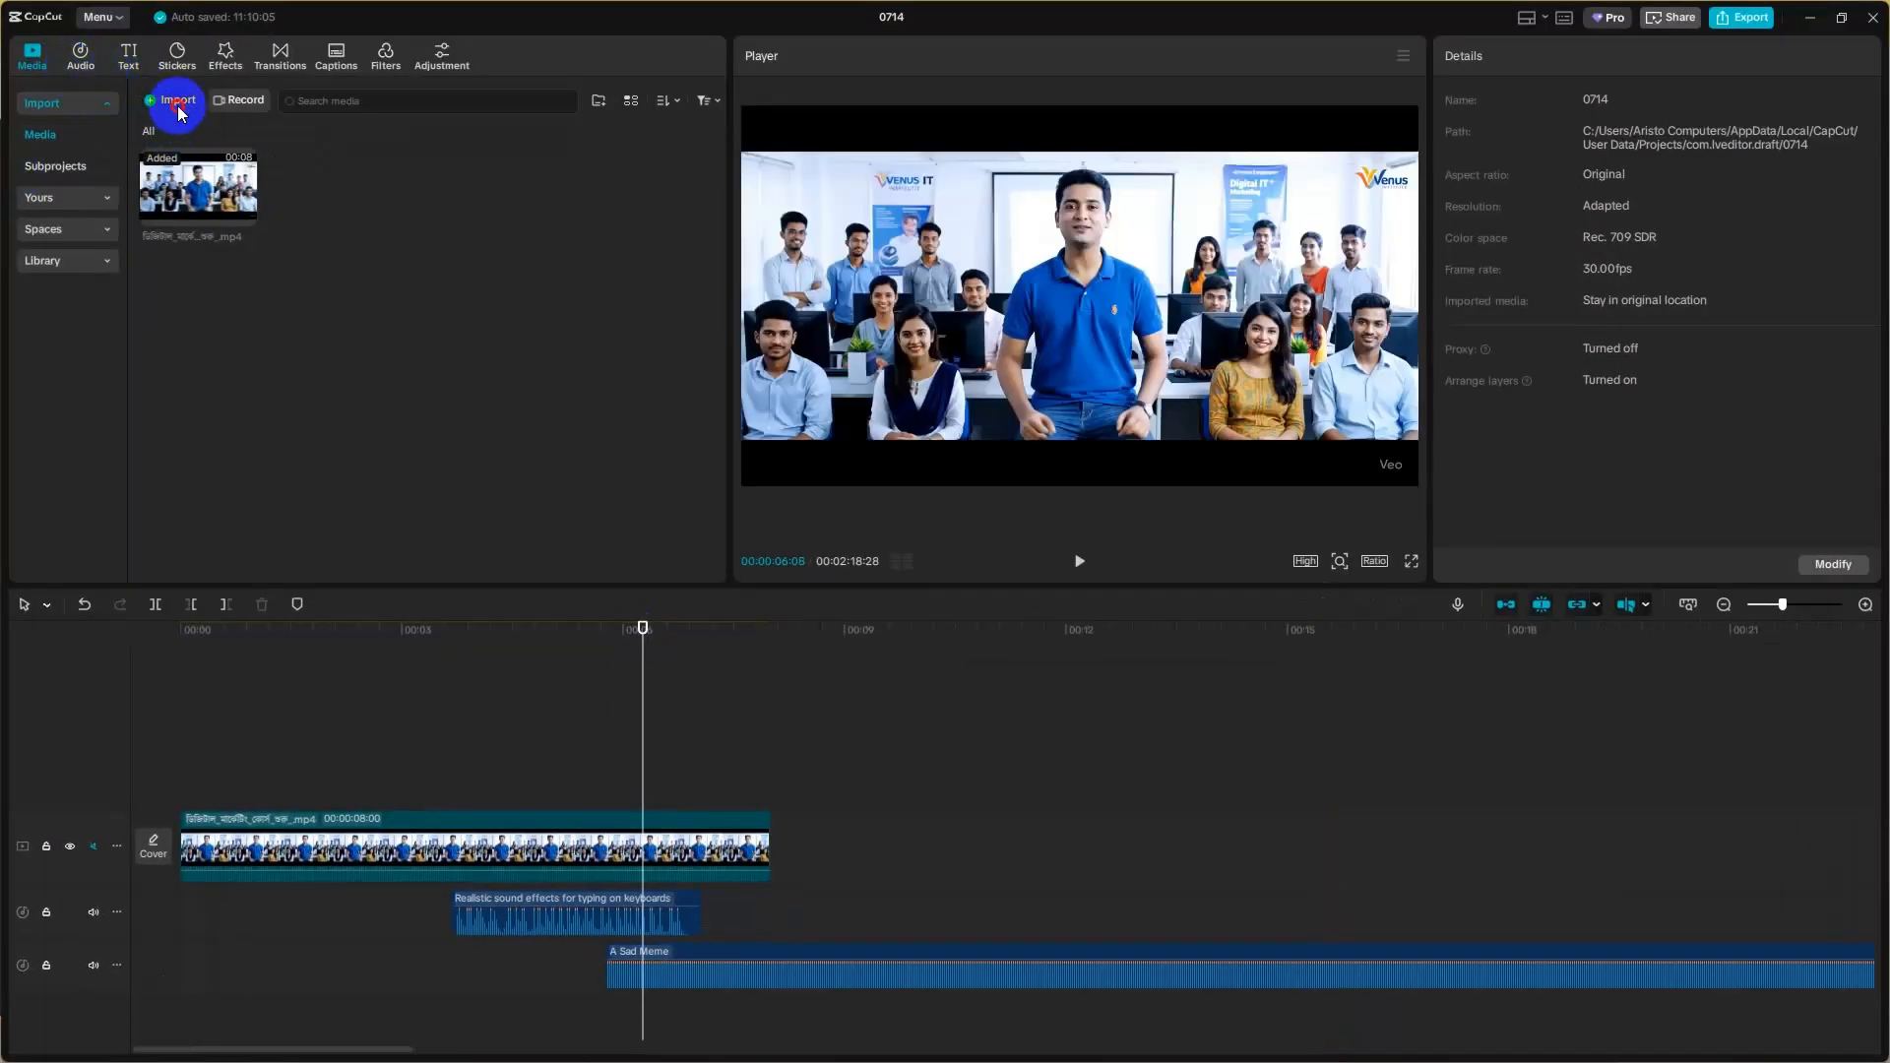
pyautogui.click(178, 103)
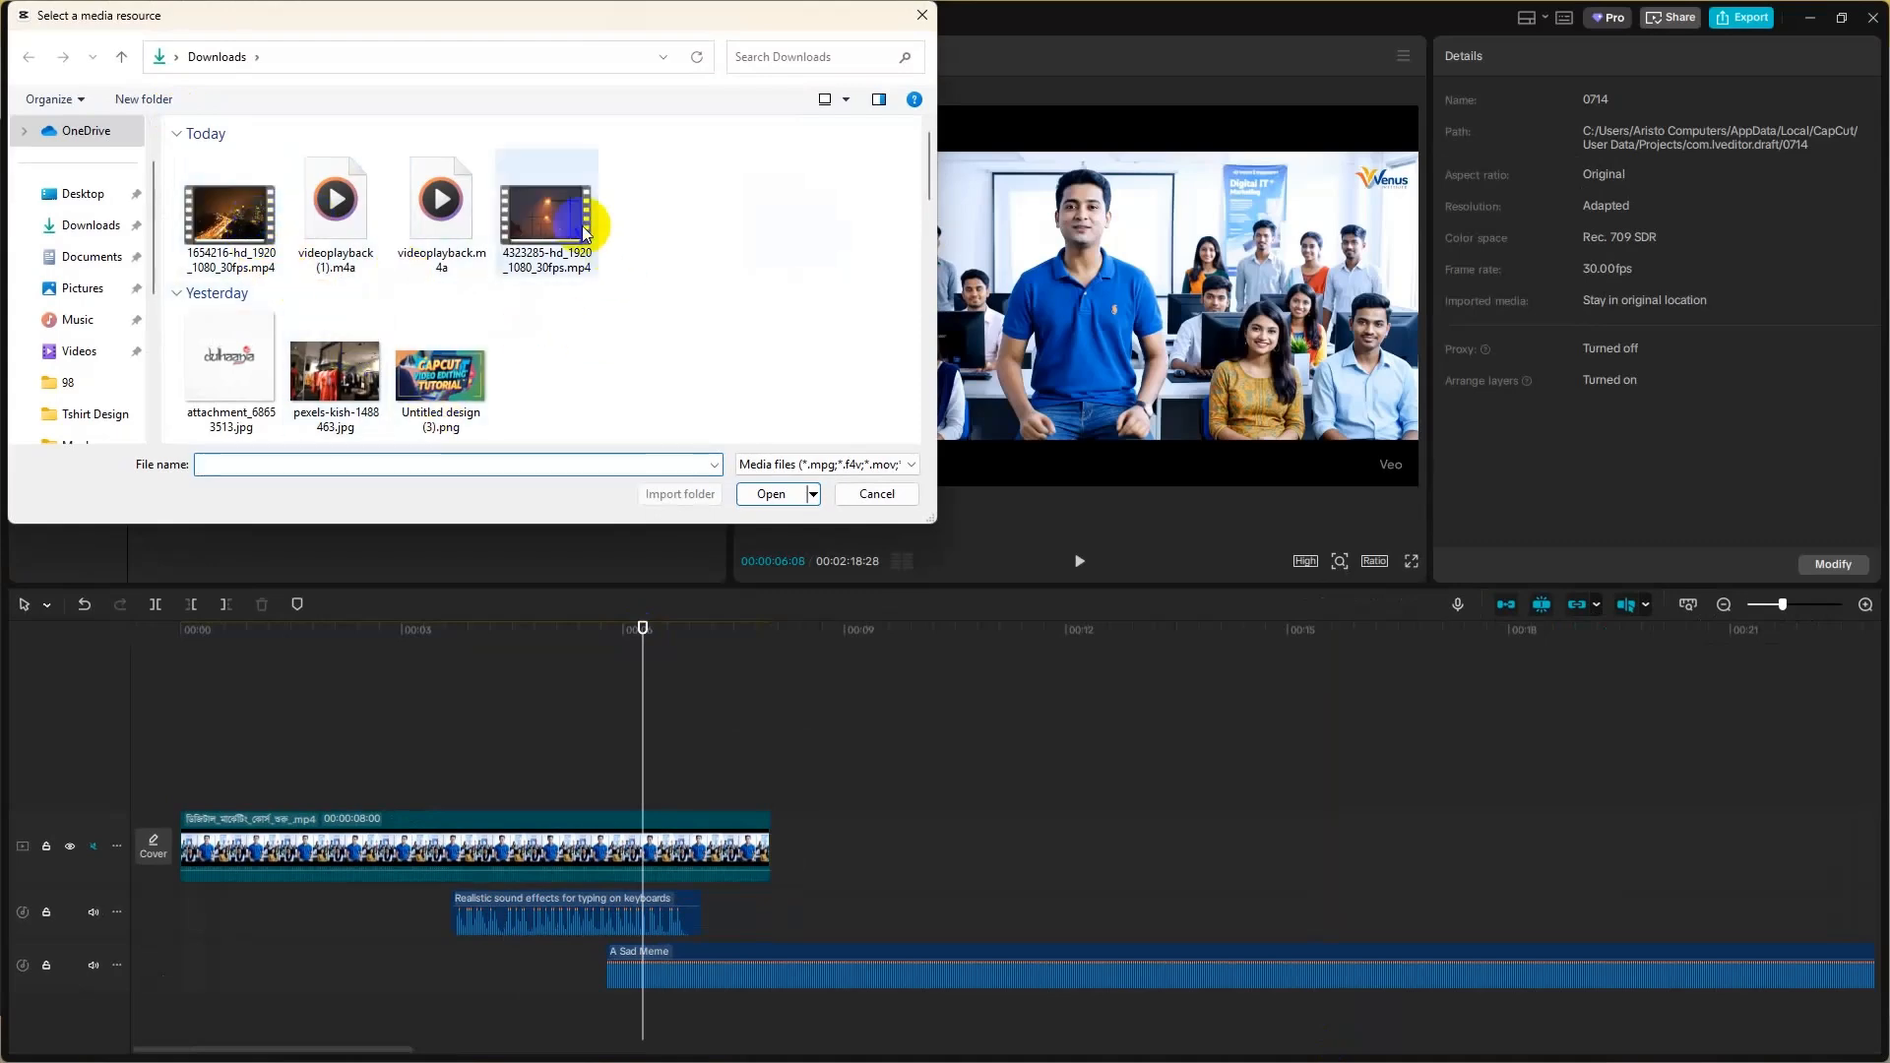
pyautogui.click(546, 212)
pyautogui.click(769, 493)
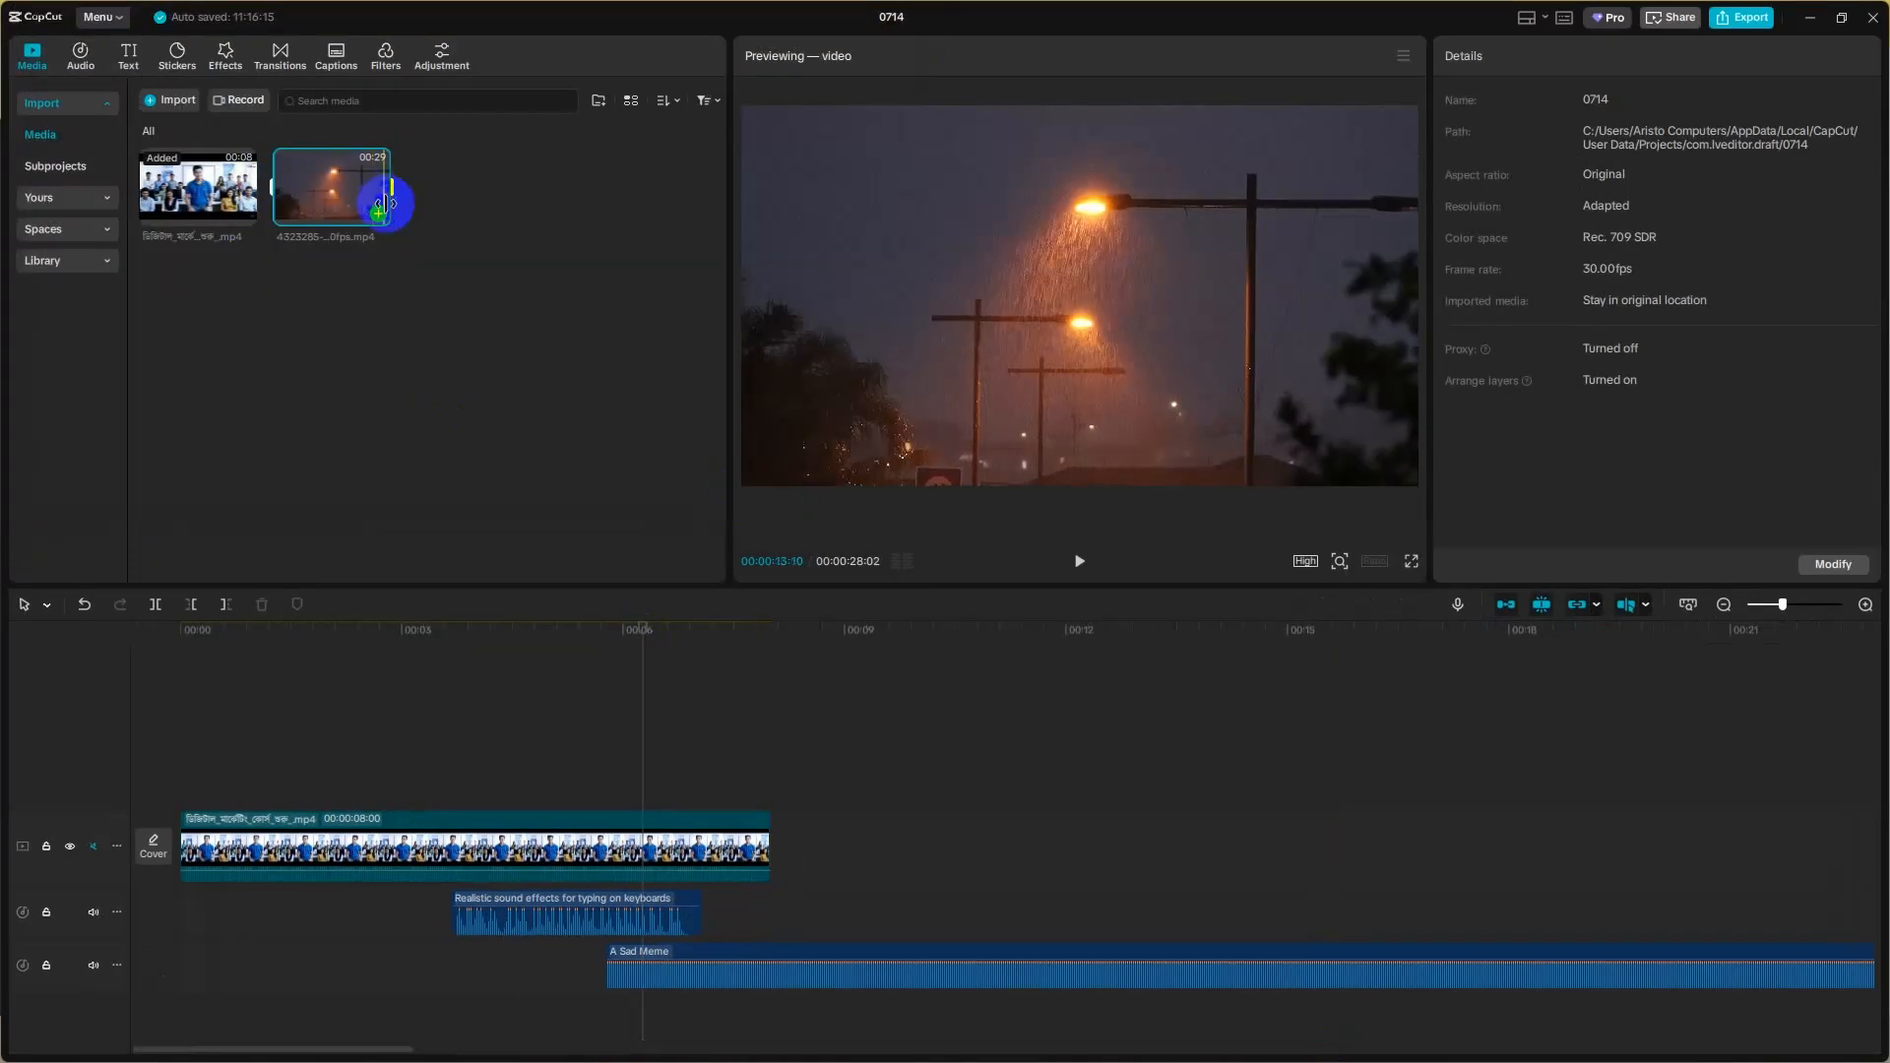
pyautogui.moveTo(384, 204); pyautogui.dragTo(591, 725)
# - Add a default text clip to the timeline at 00:00:01:15, above the rain video
pyautogui.click(290, 709)
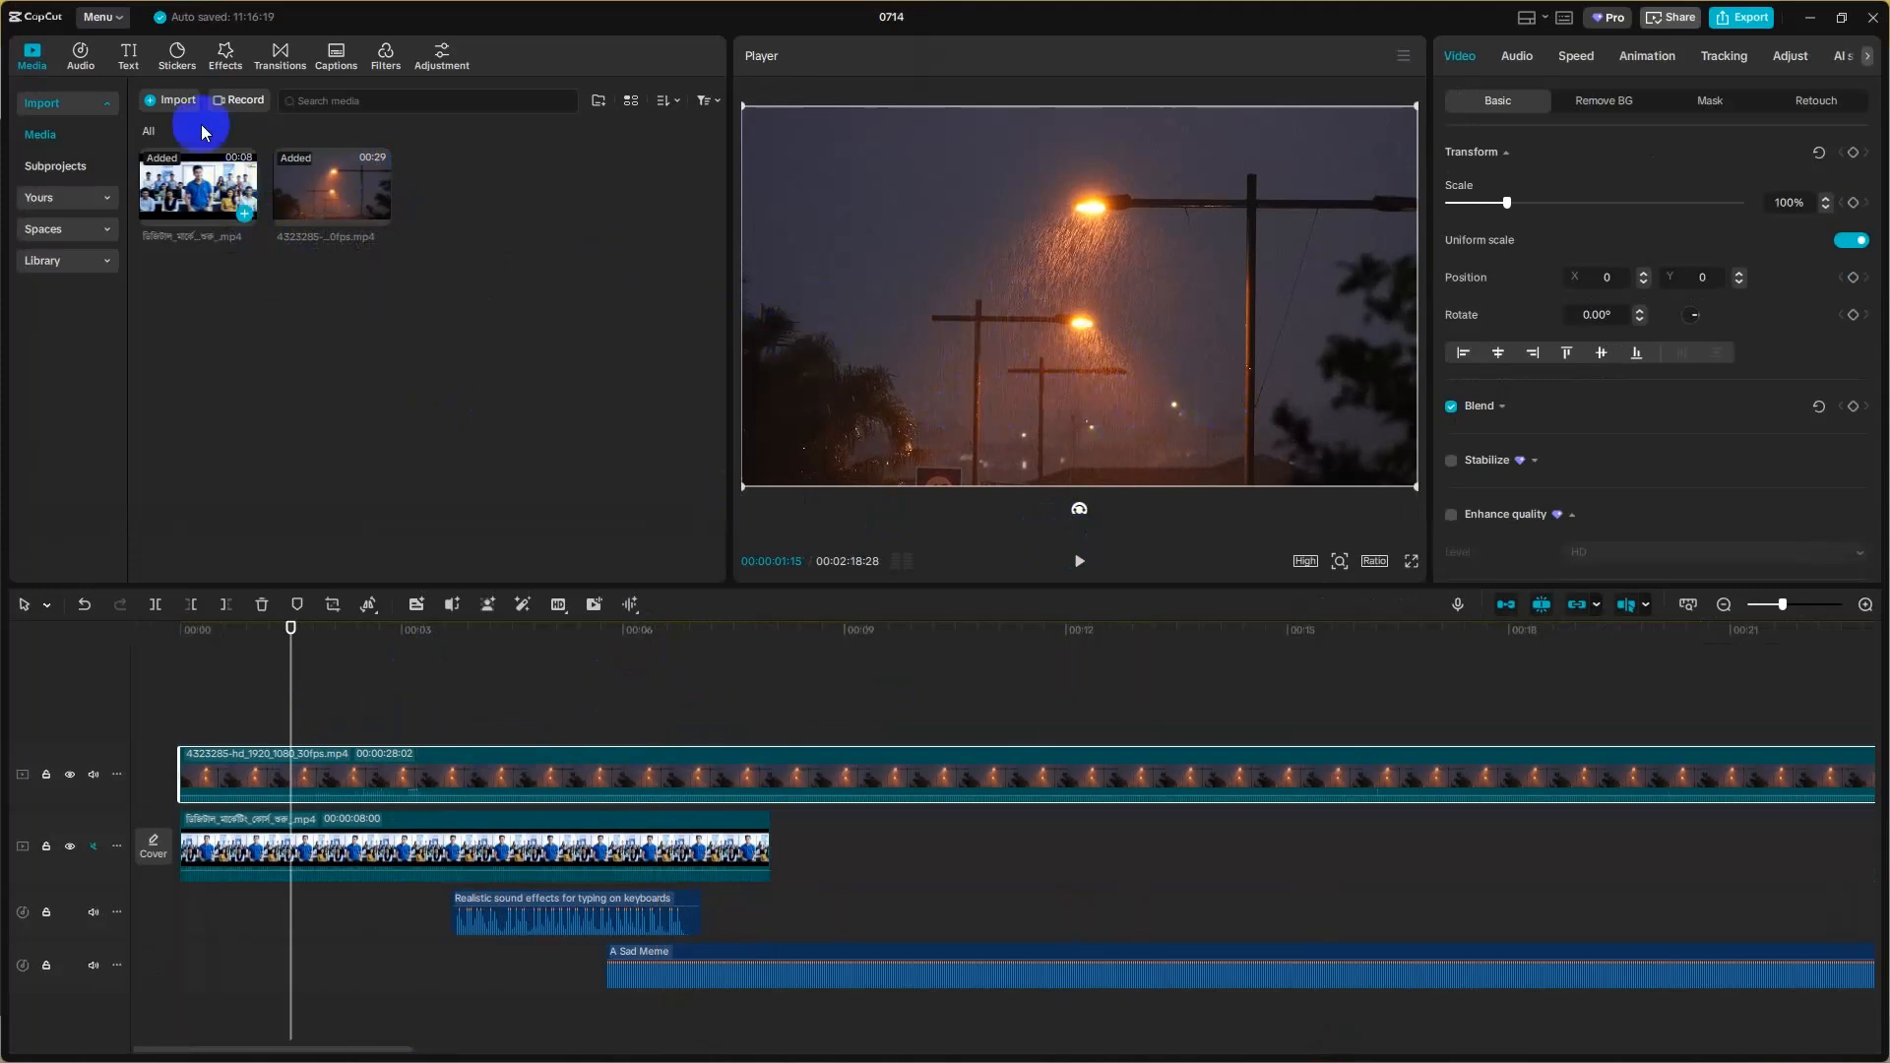
pyautogui.click(131, 54)
pyautogui.click(200, 153)
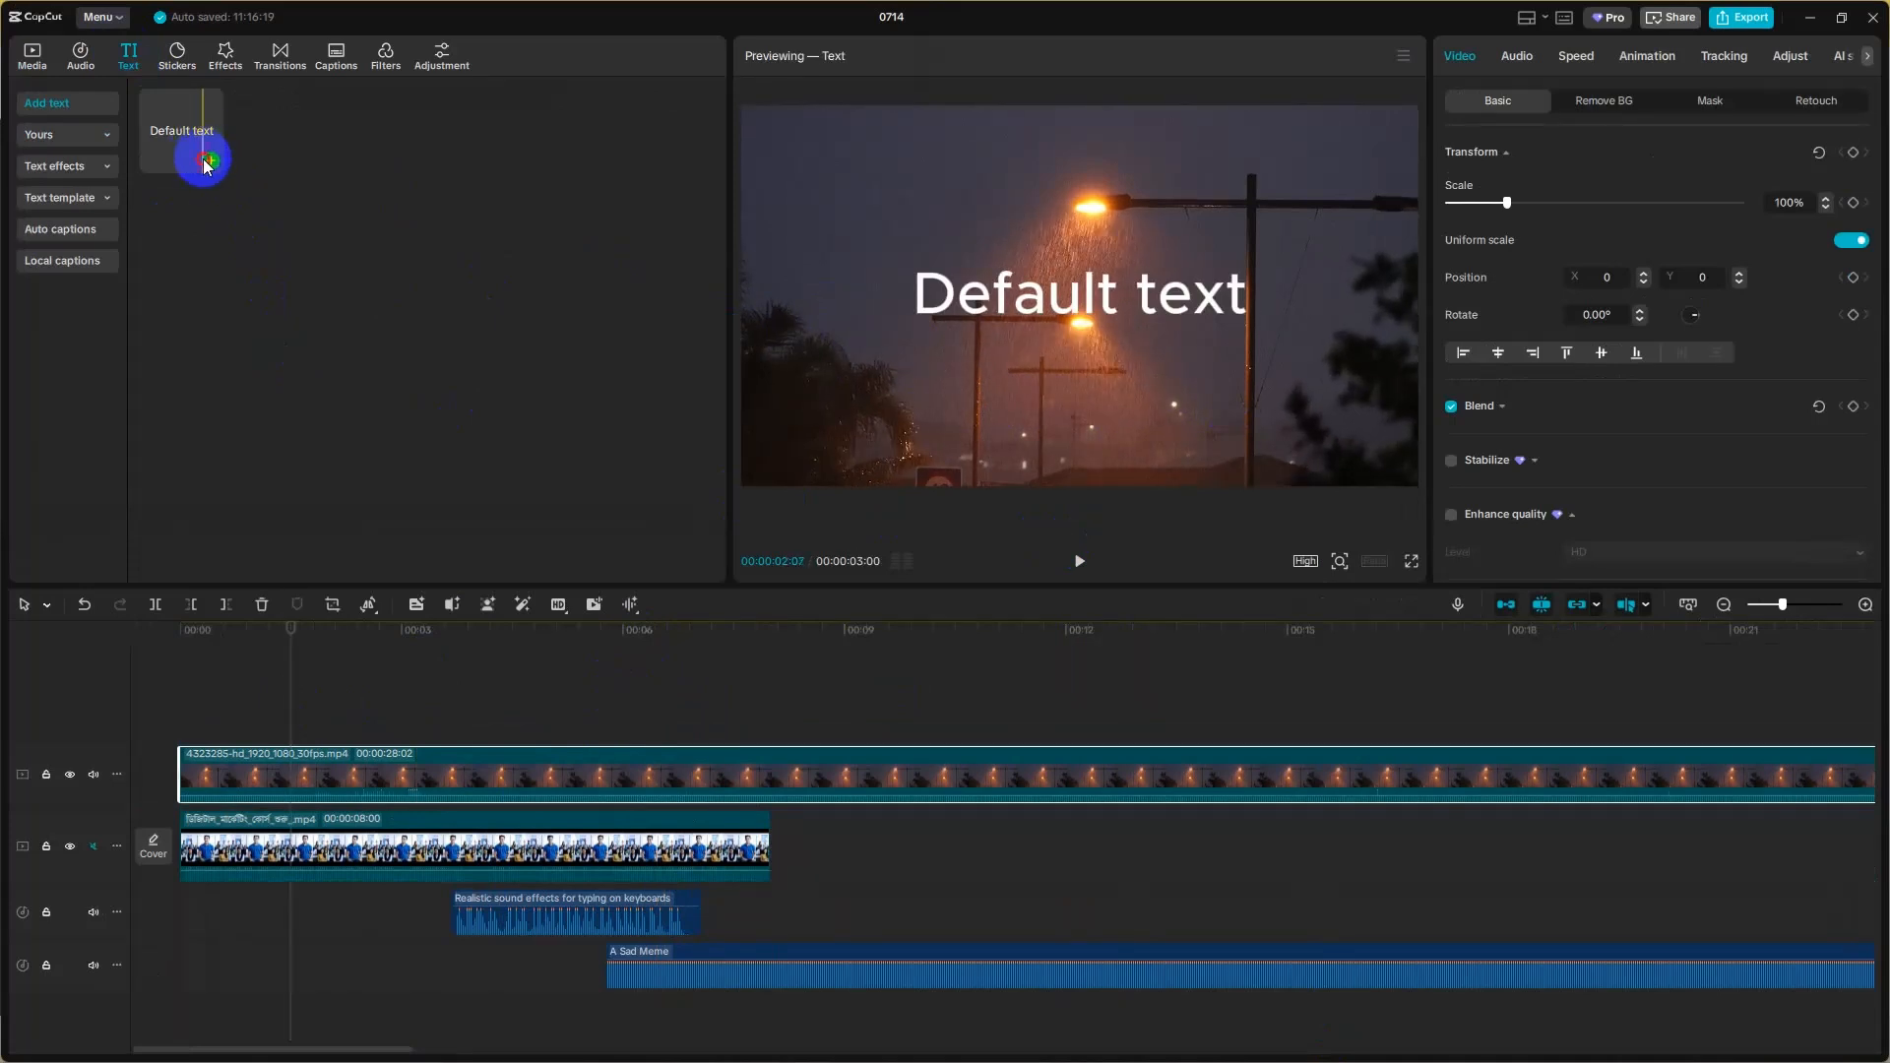
pyautogui.click(208, 161)
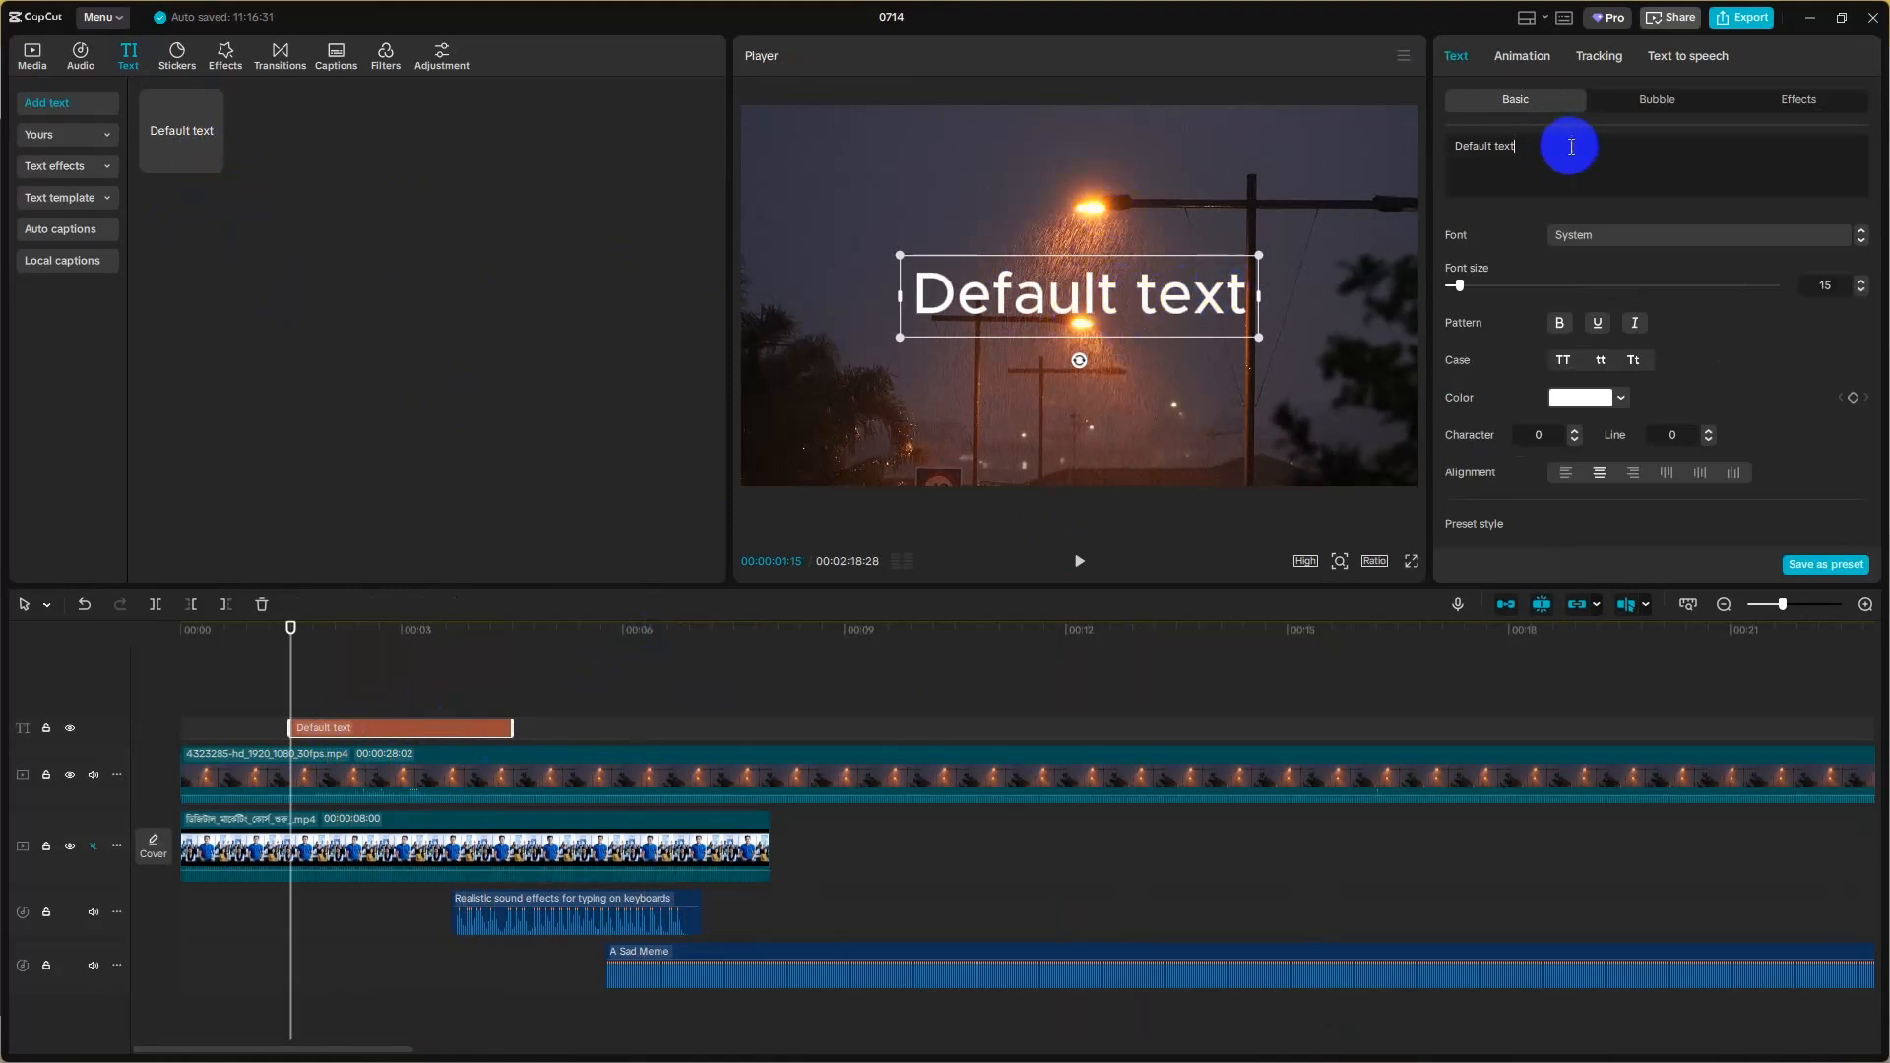
# - Replace the default wording of the text clip with "Venus IT Ins"
pyautogui.hotkey('ctrl', 'a')
pyautogui.press('BackSpace')
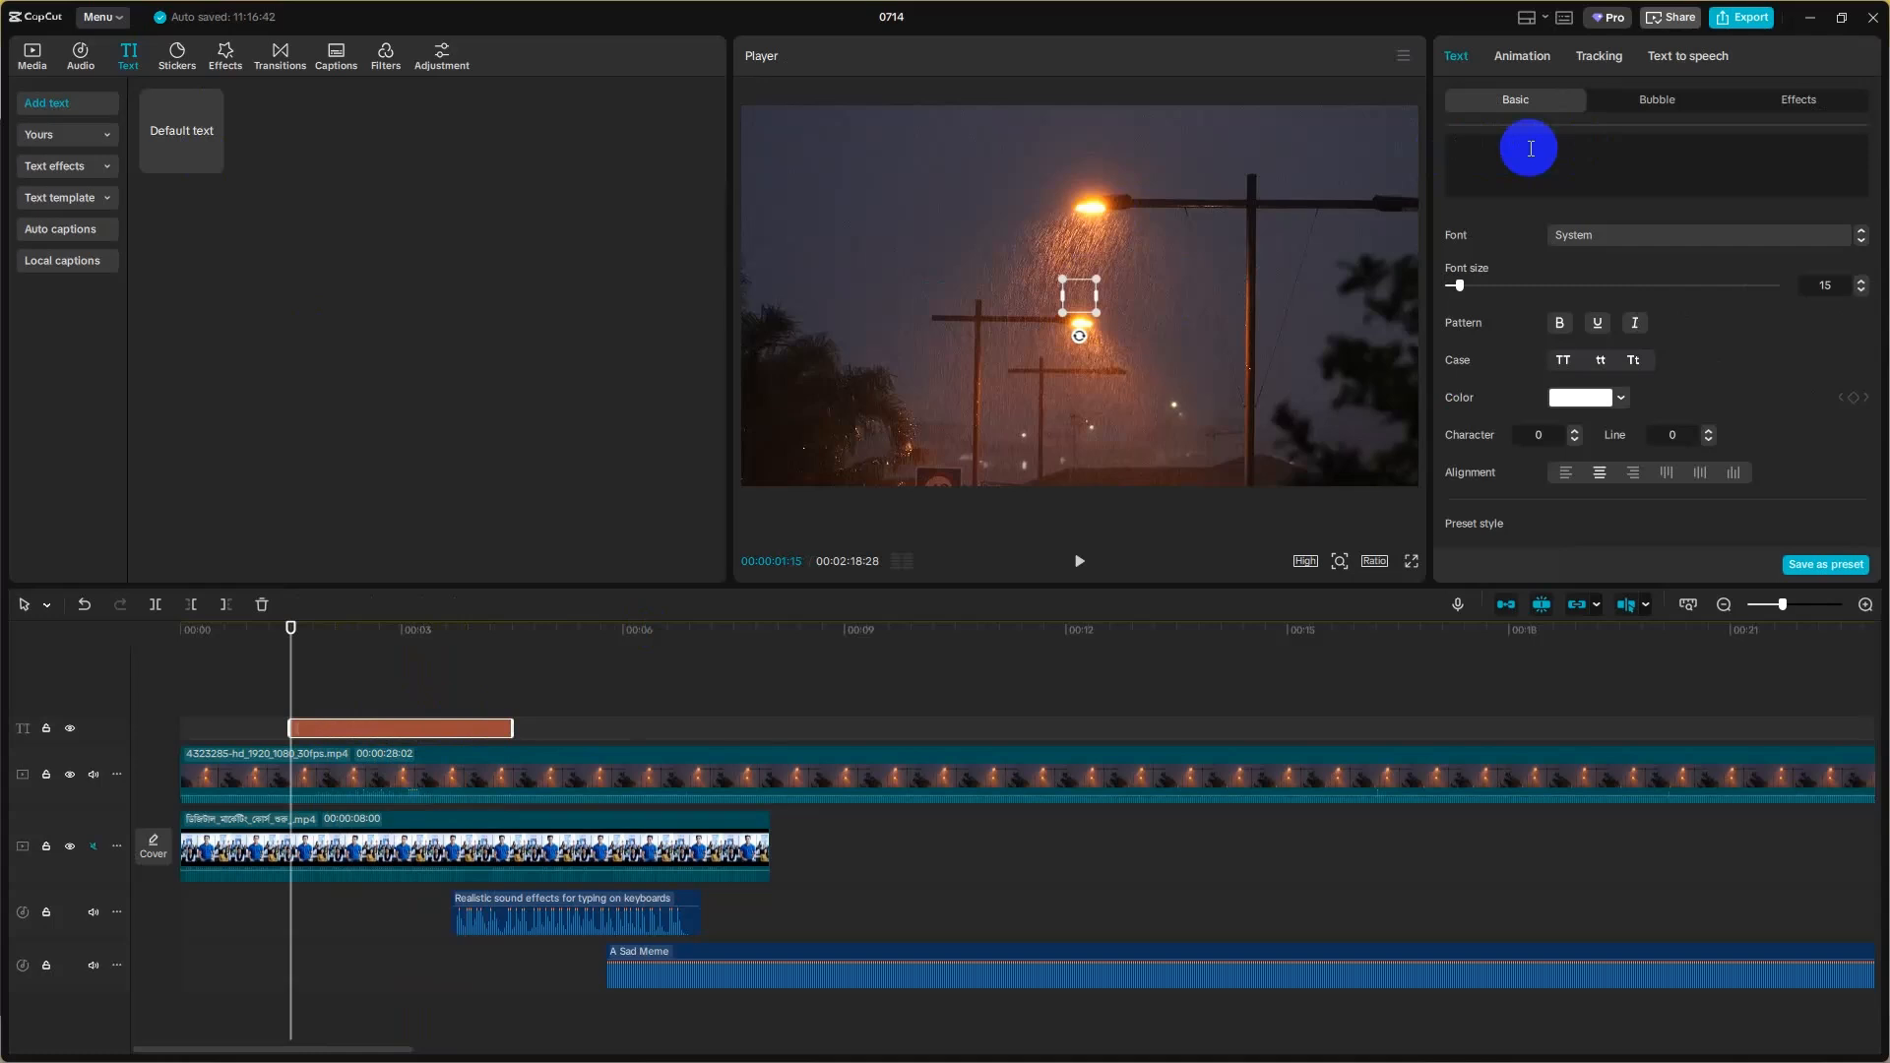
pyautogui.write('Ven')
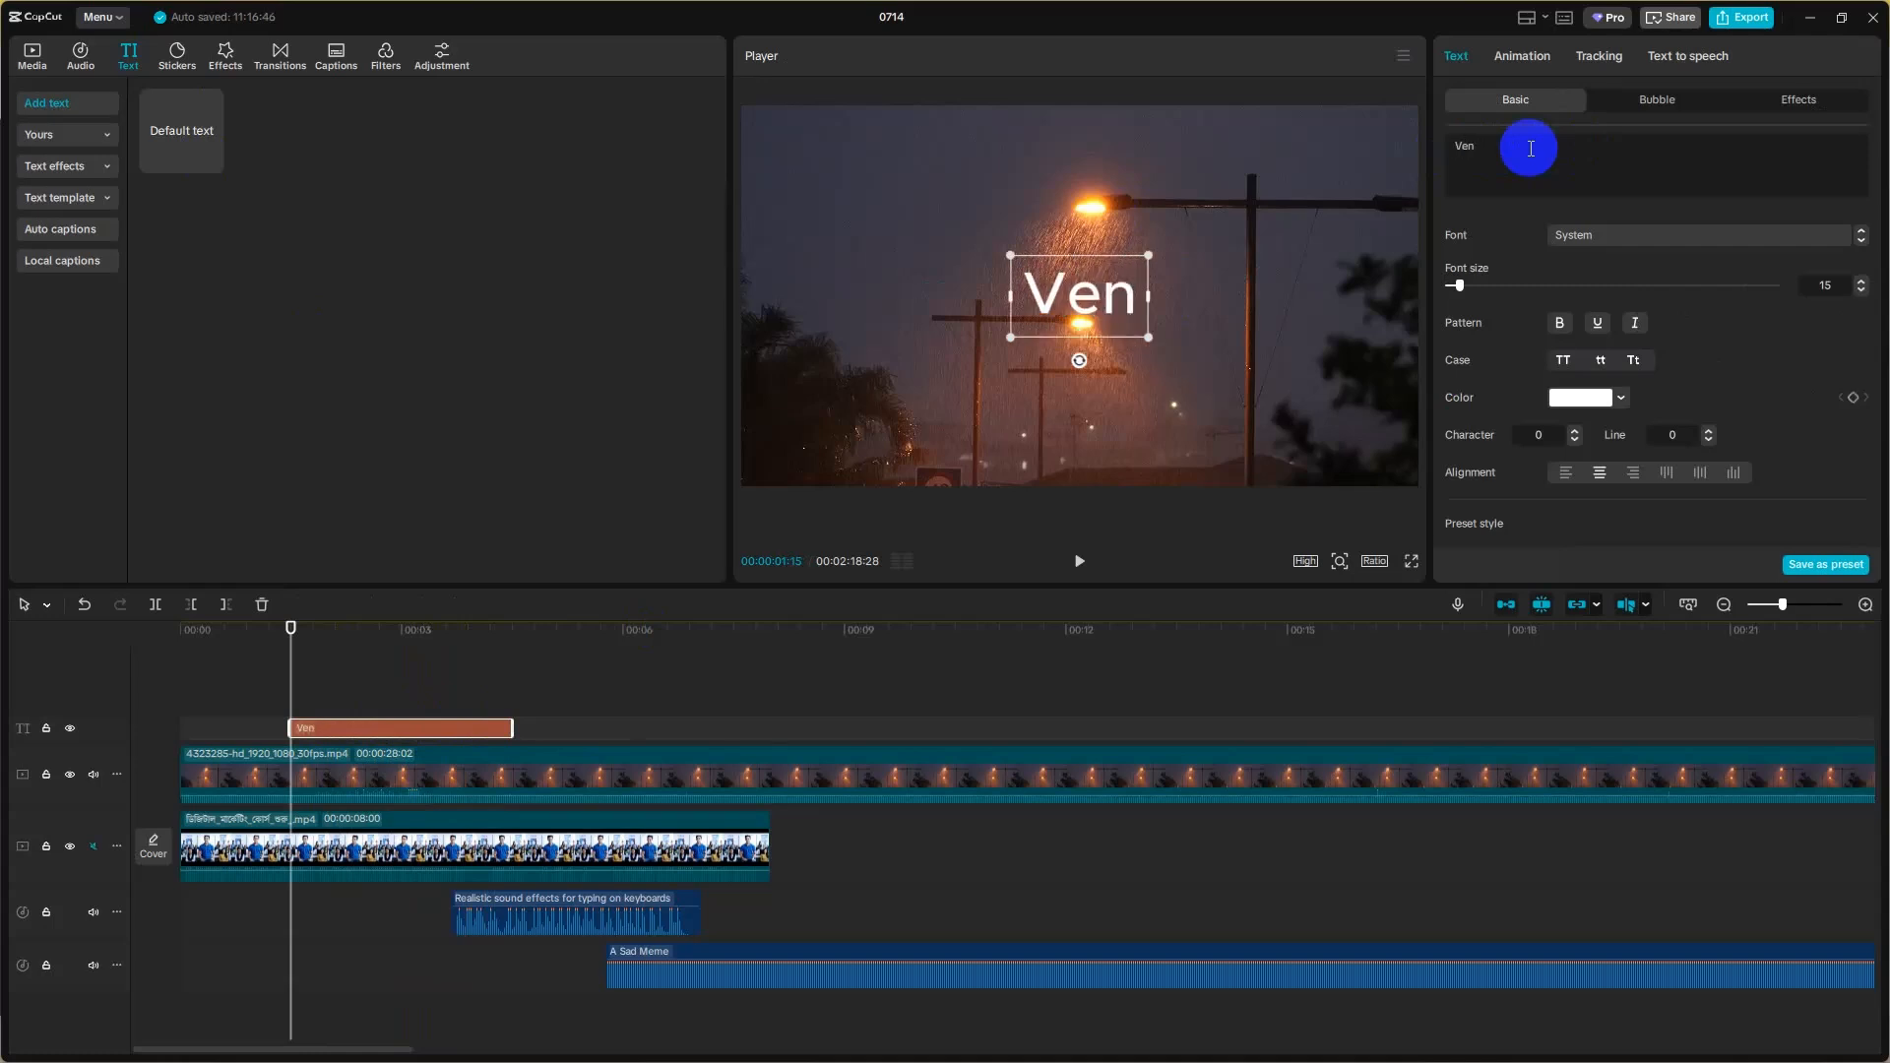
pyautogui.write('us IT Ins')
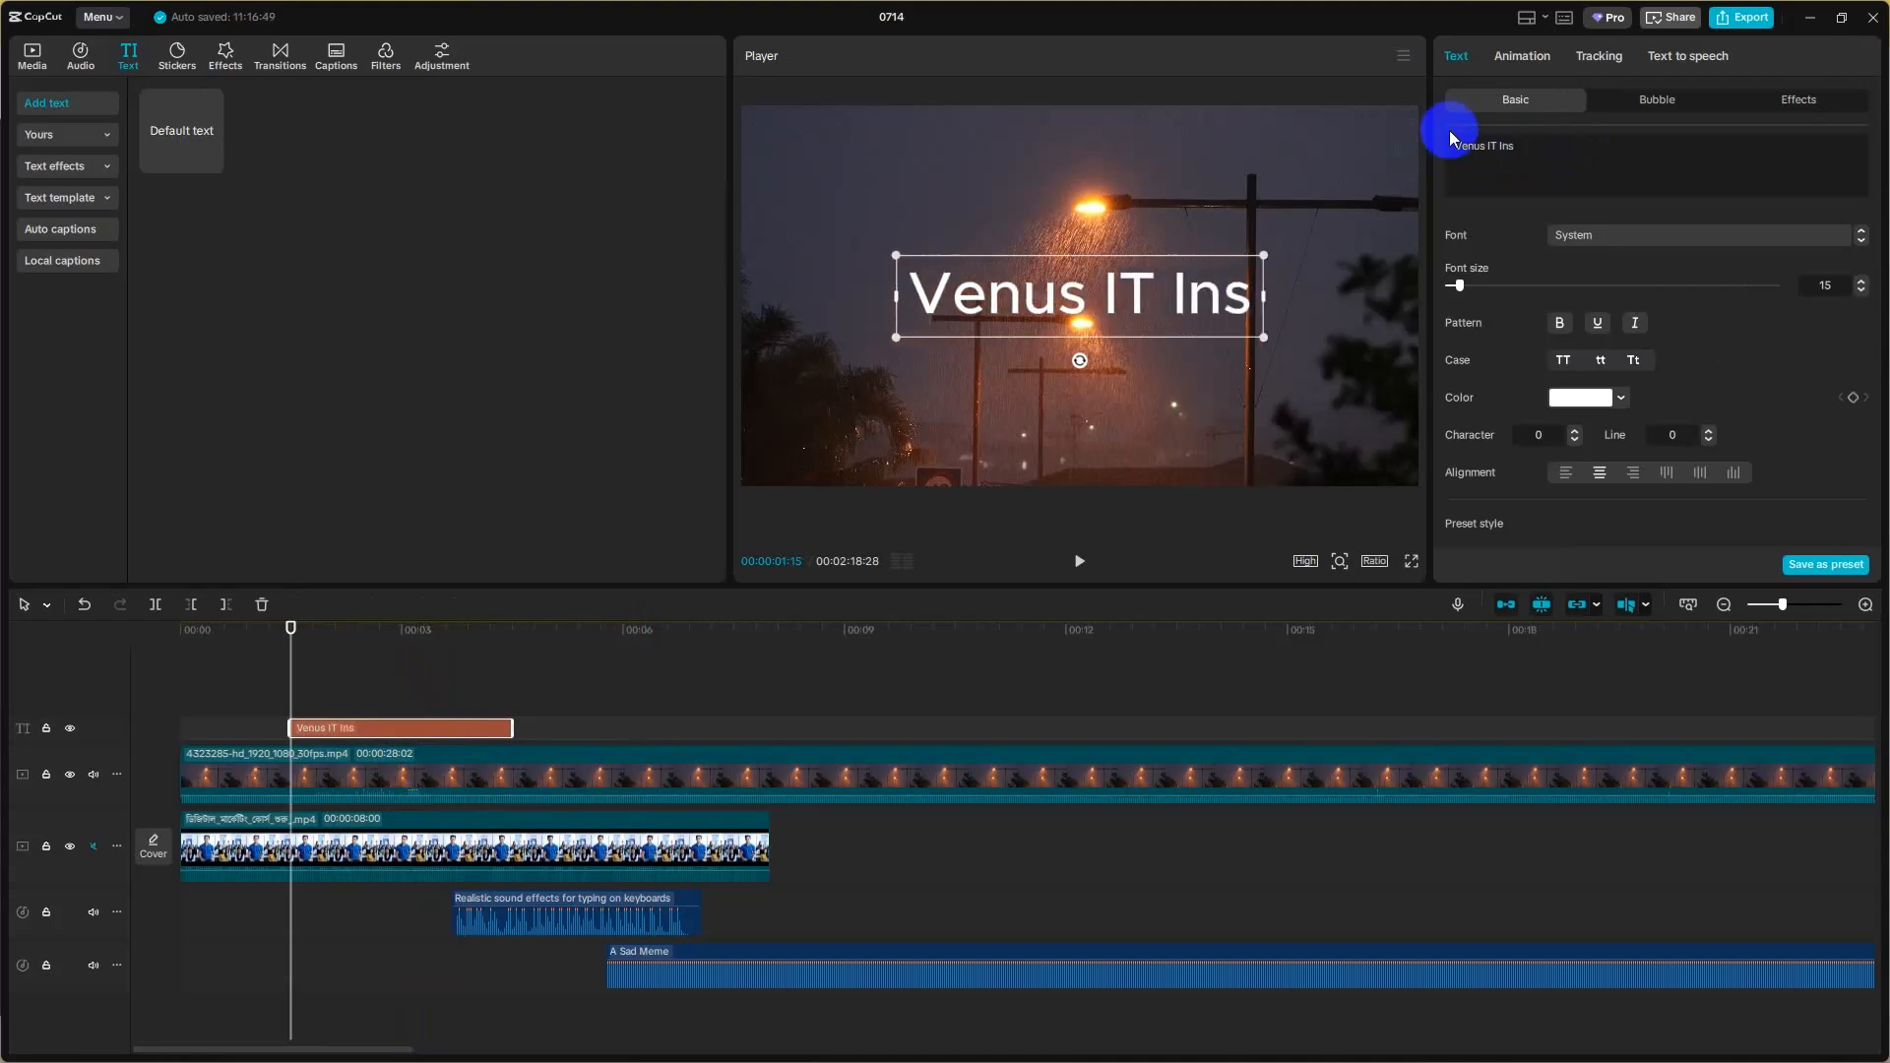
# - Set the text's font to Diễn viên and its font size to 30
pyautogui.click(1591, 238)
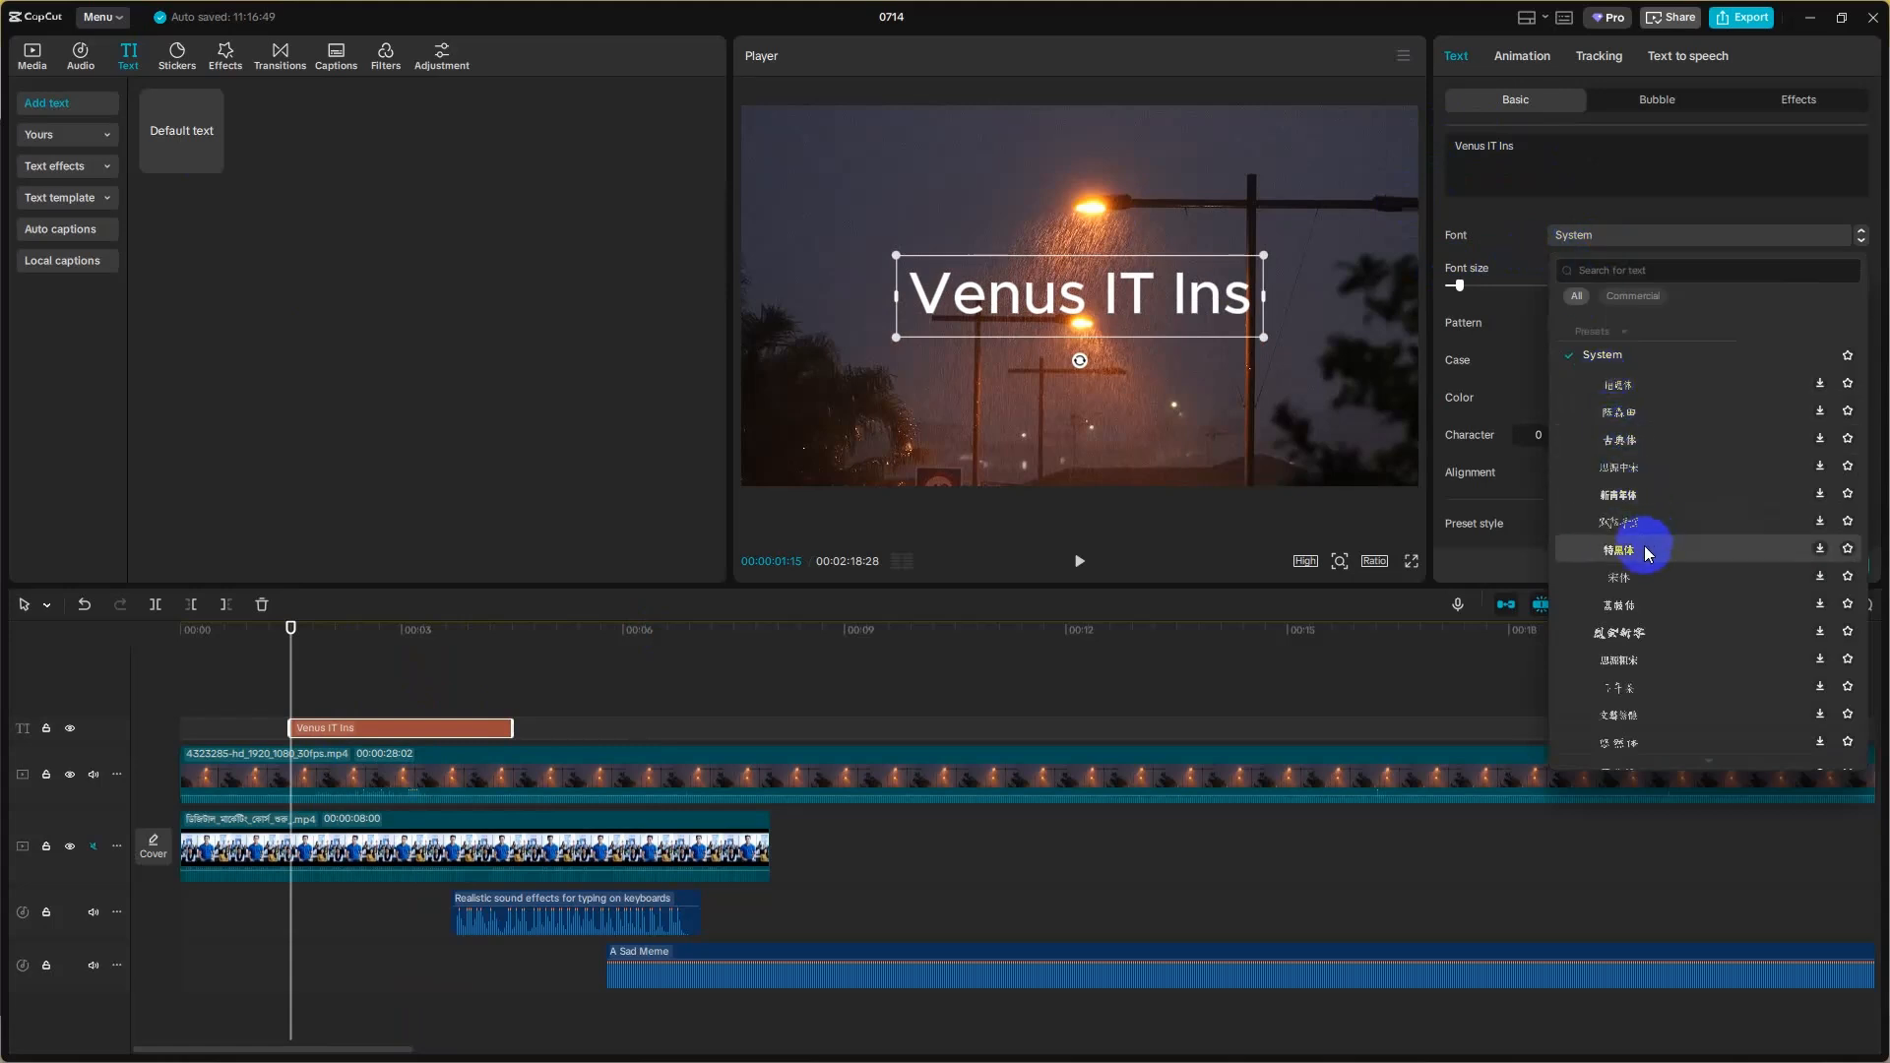
pyautogui.scroll(-5, 1644, 522)
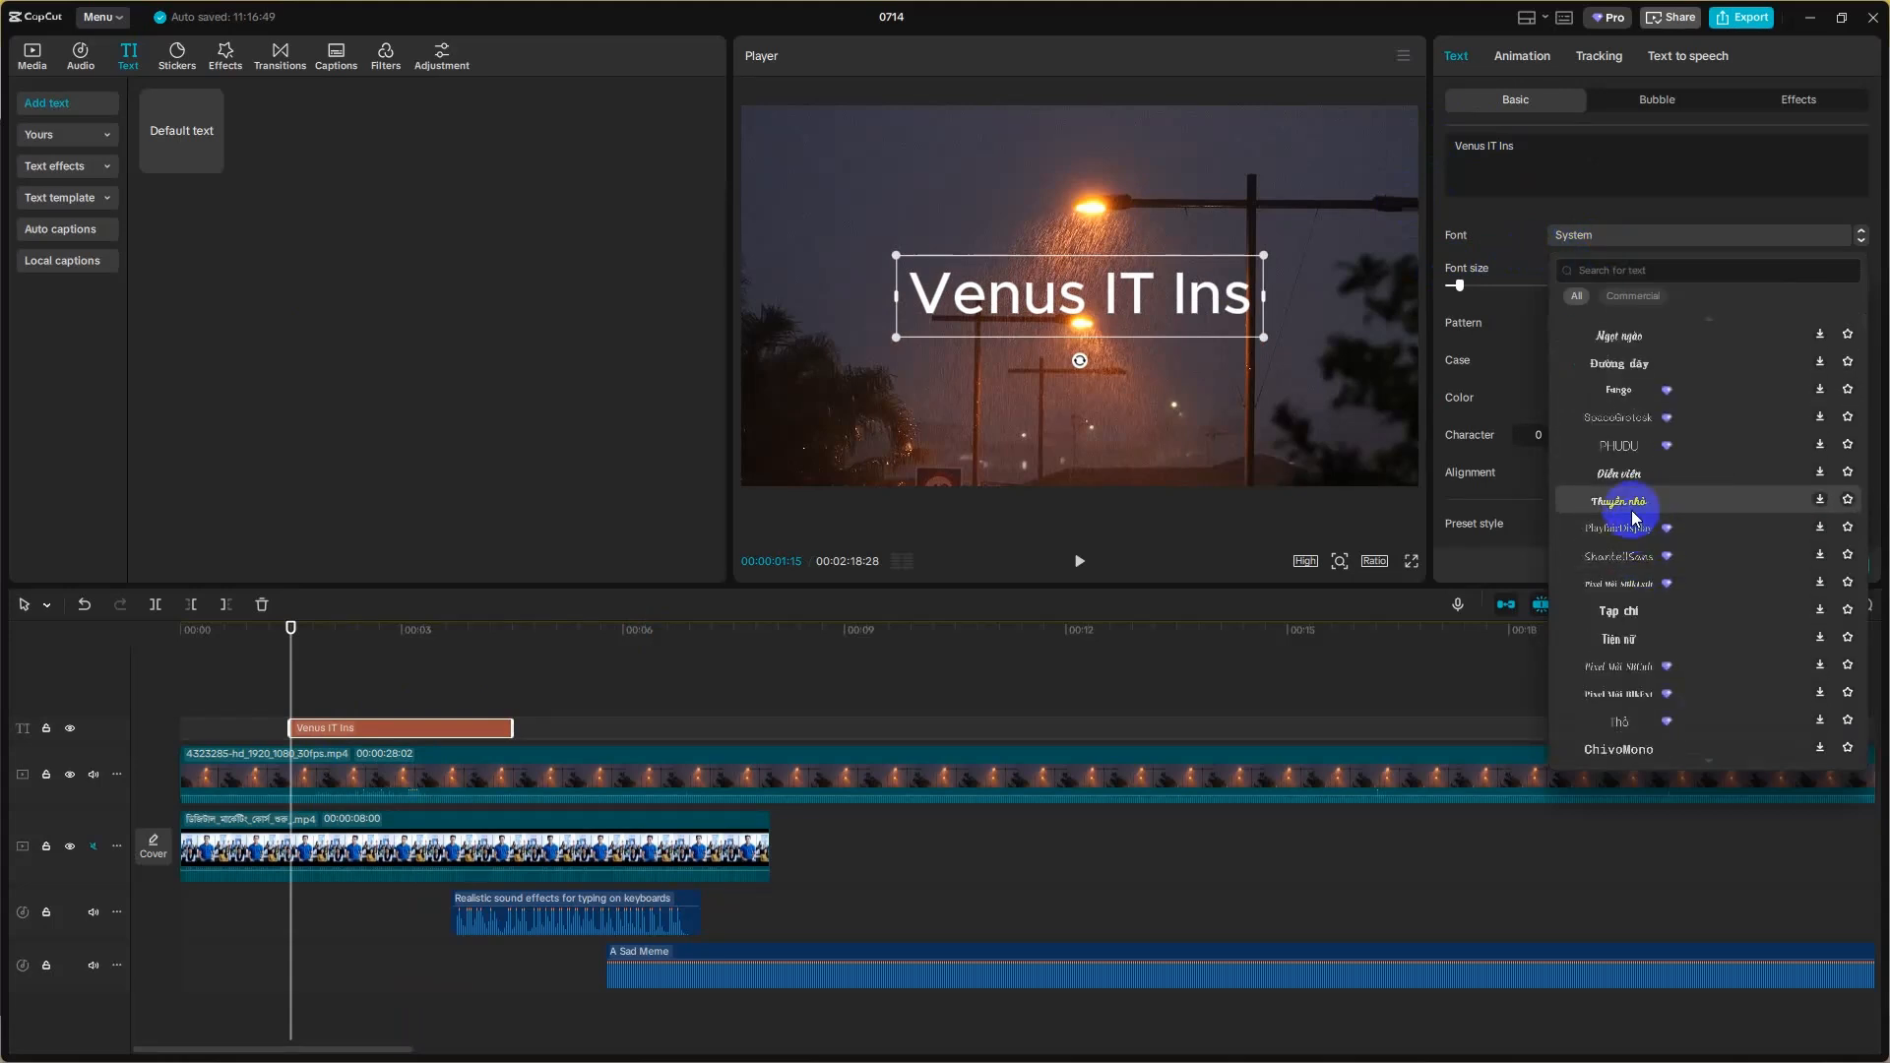
pyautogui.click(1619, 474)
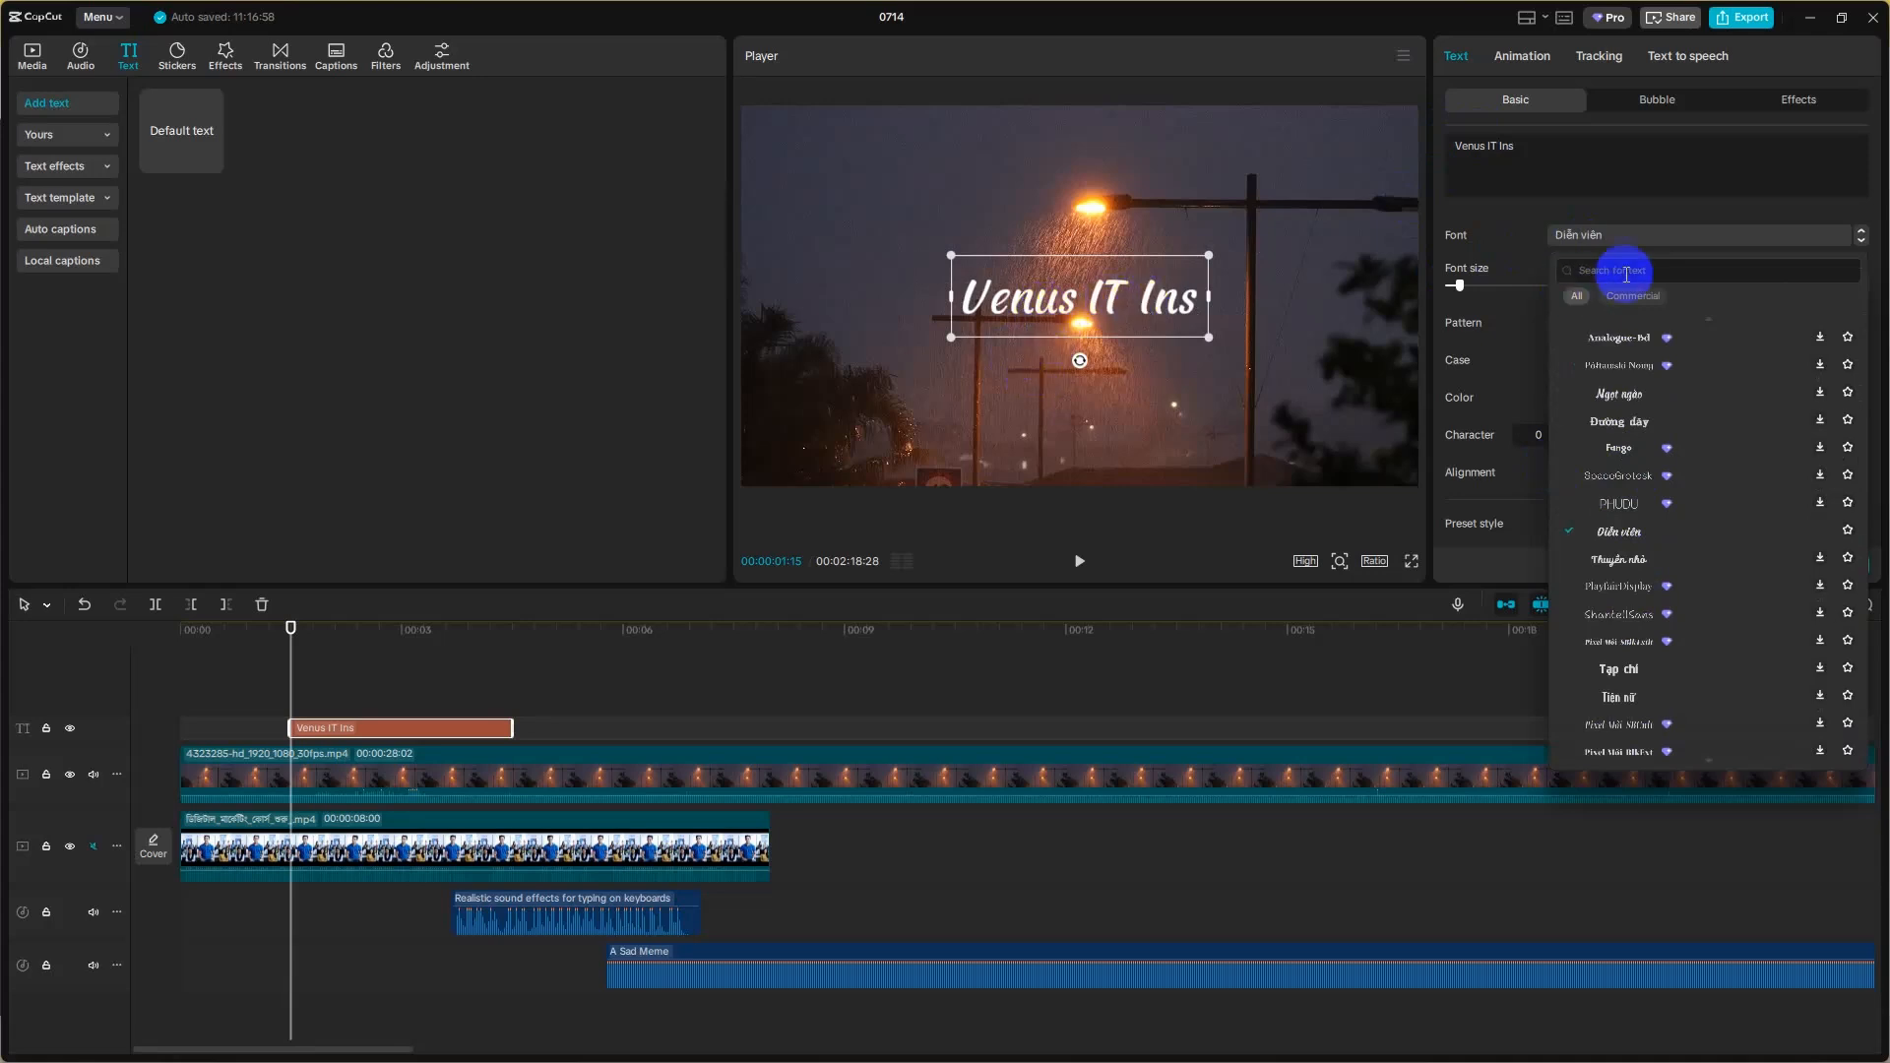
pyautogui.click(1474, 286)
pyautogui.moveTo(1463, 289)
pyautogui.mouseDown()
pyautogui.moveTo(1510, 287)
pyautogui.moveTo(1477, 287)
pyautogui.mouseUp()
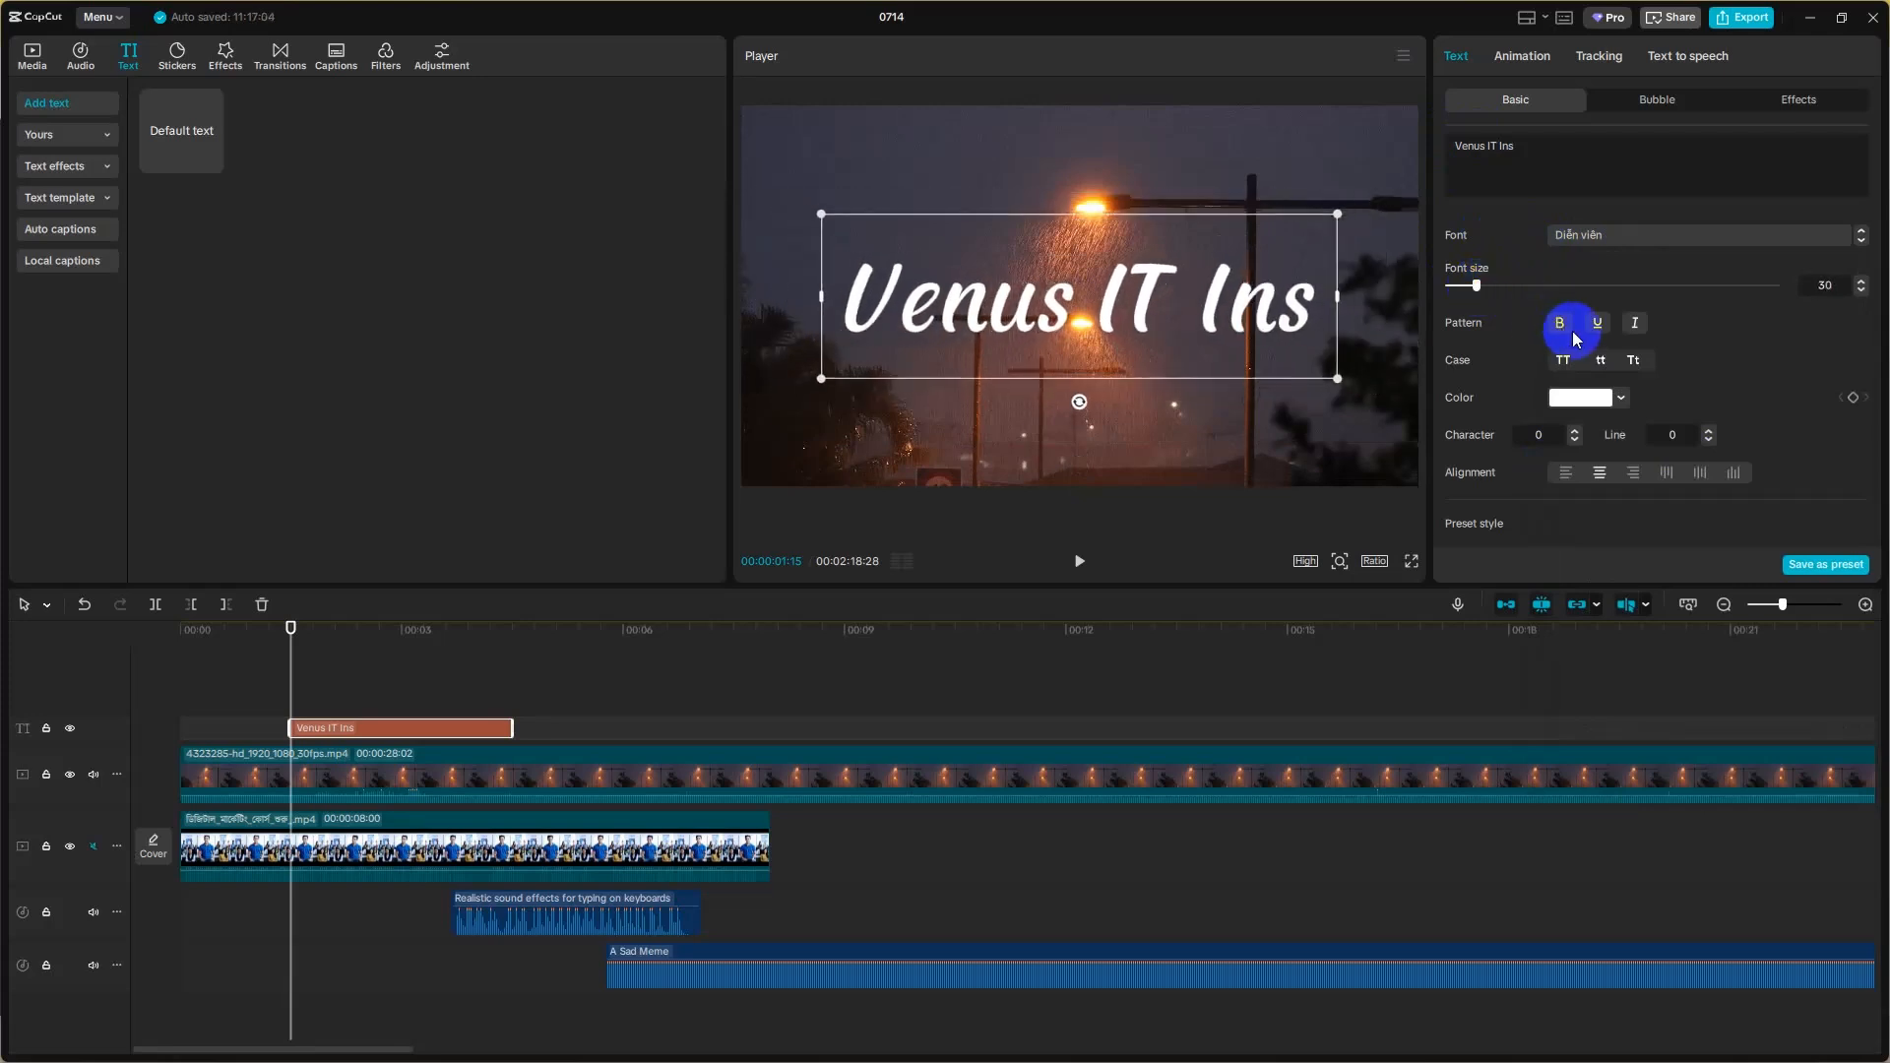
# - Change the text's color to a saturated blue using the color picker
pyautogui.click(1622, 399)
pyautogui.moveTo(1689, 470); pyautogui.dragTo(1722, 446)
pyautogui.click(1559, 568)
pyautogui.click(1657, 565)
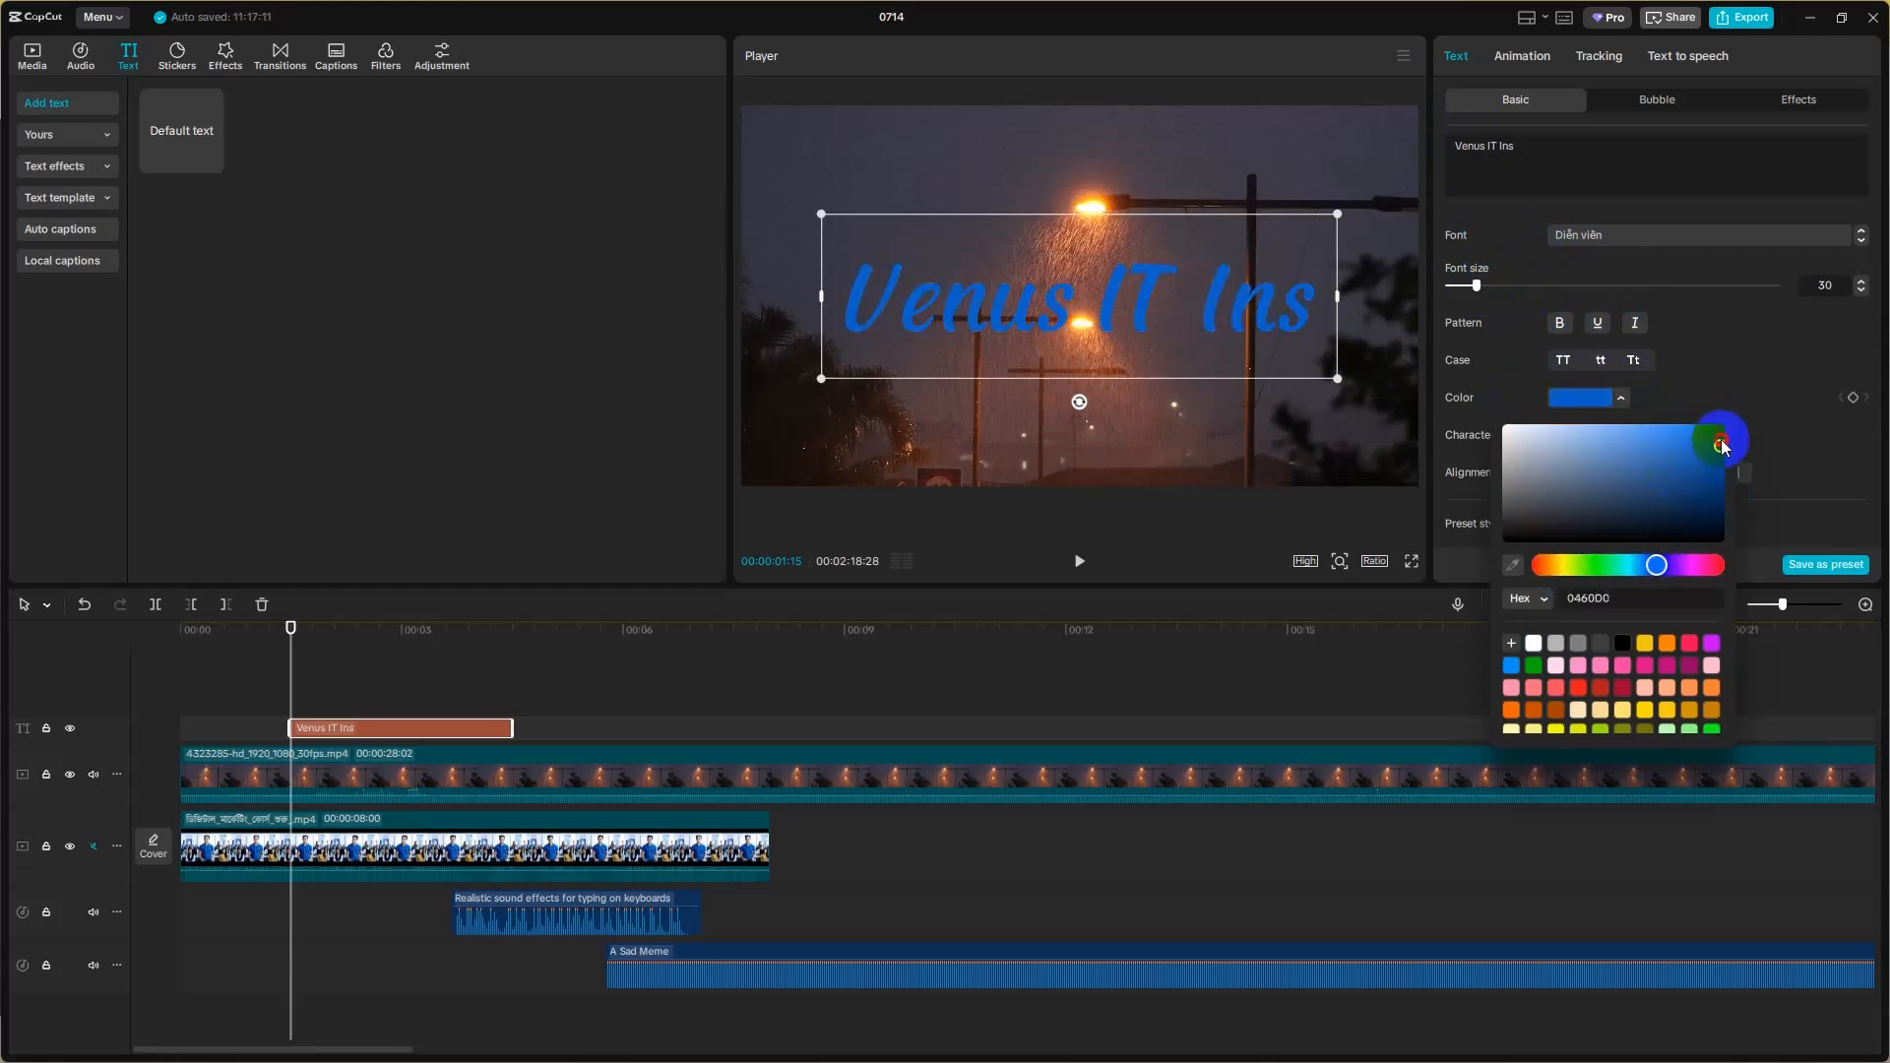
pyautogui.click(1747, 359)
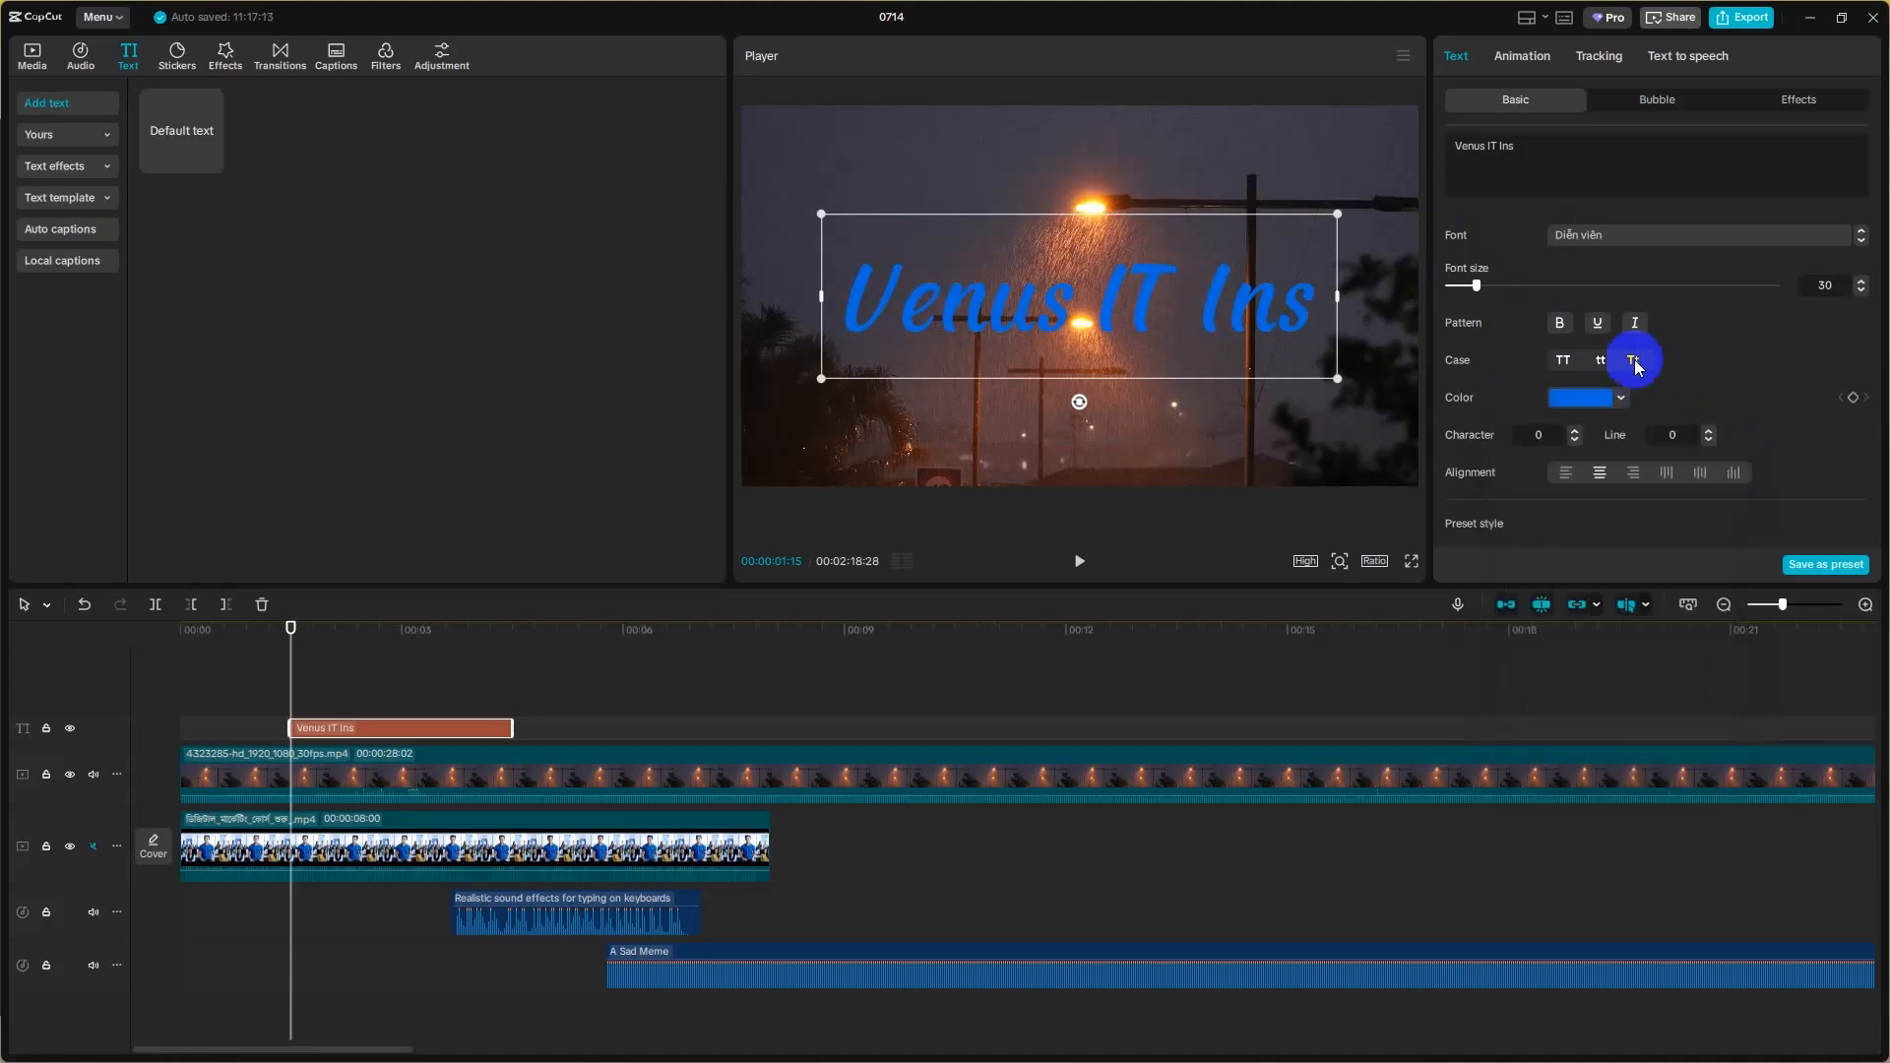
# - Look through the remaining text settings and delete the "Venus IT Ins" text clip from the timeline
pyautogui.scroll(-10, 1625, 473)
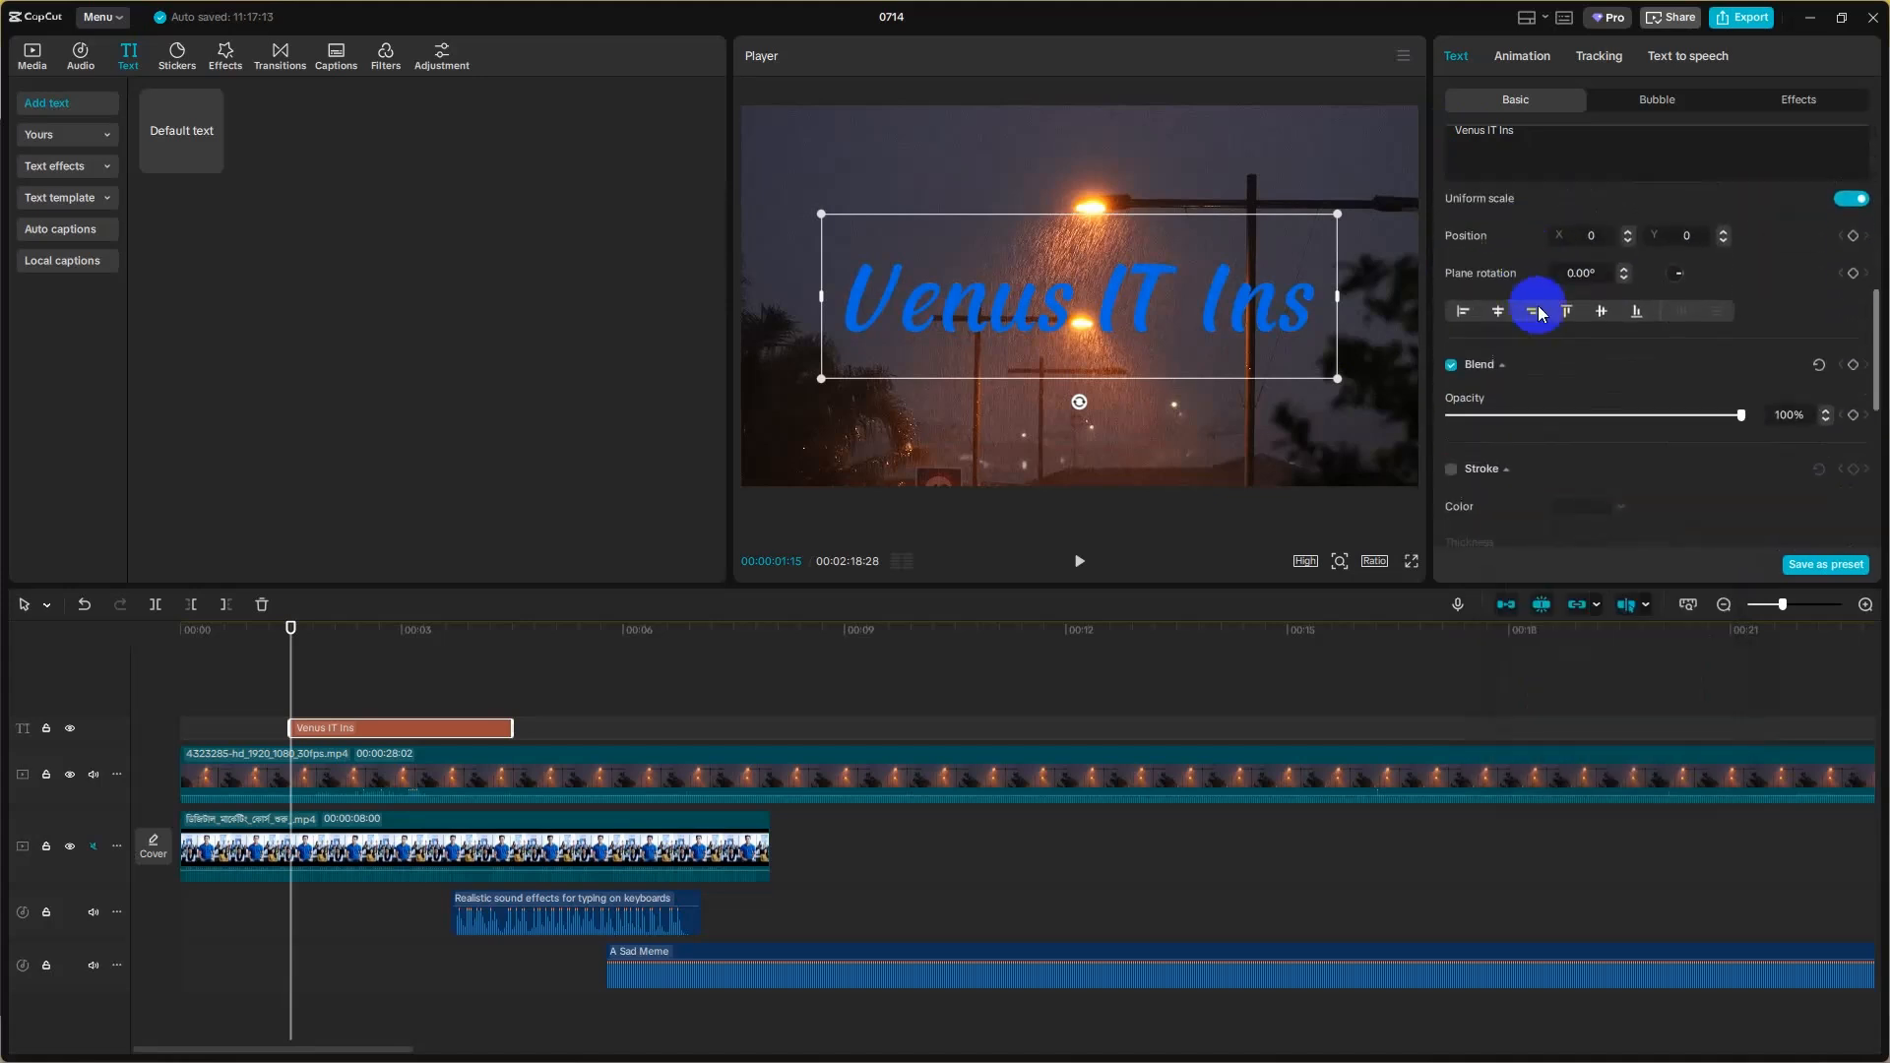
pyautogui.scroll(8, 1645, 376)
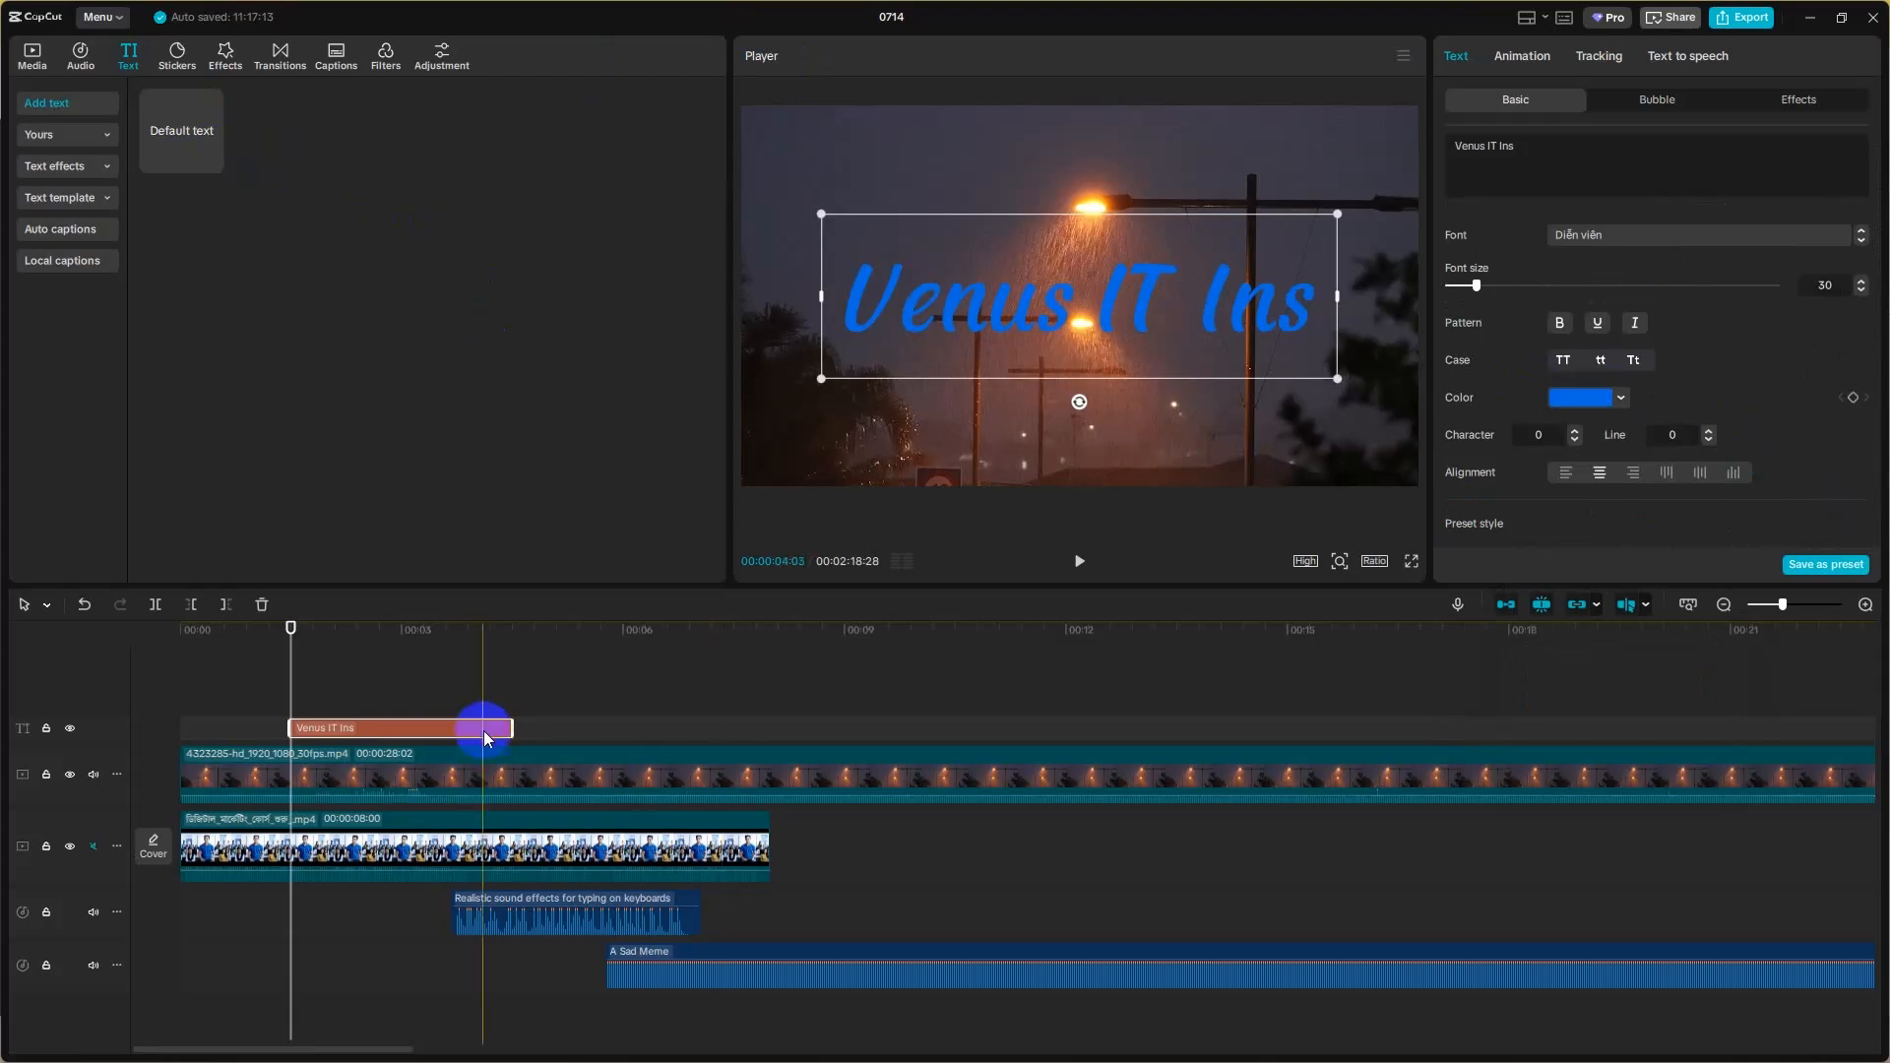
pyautogui.press('Delete')
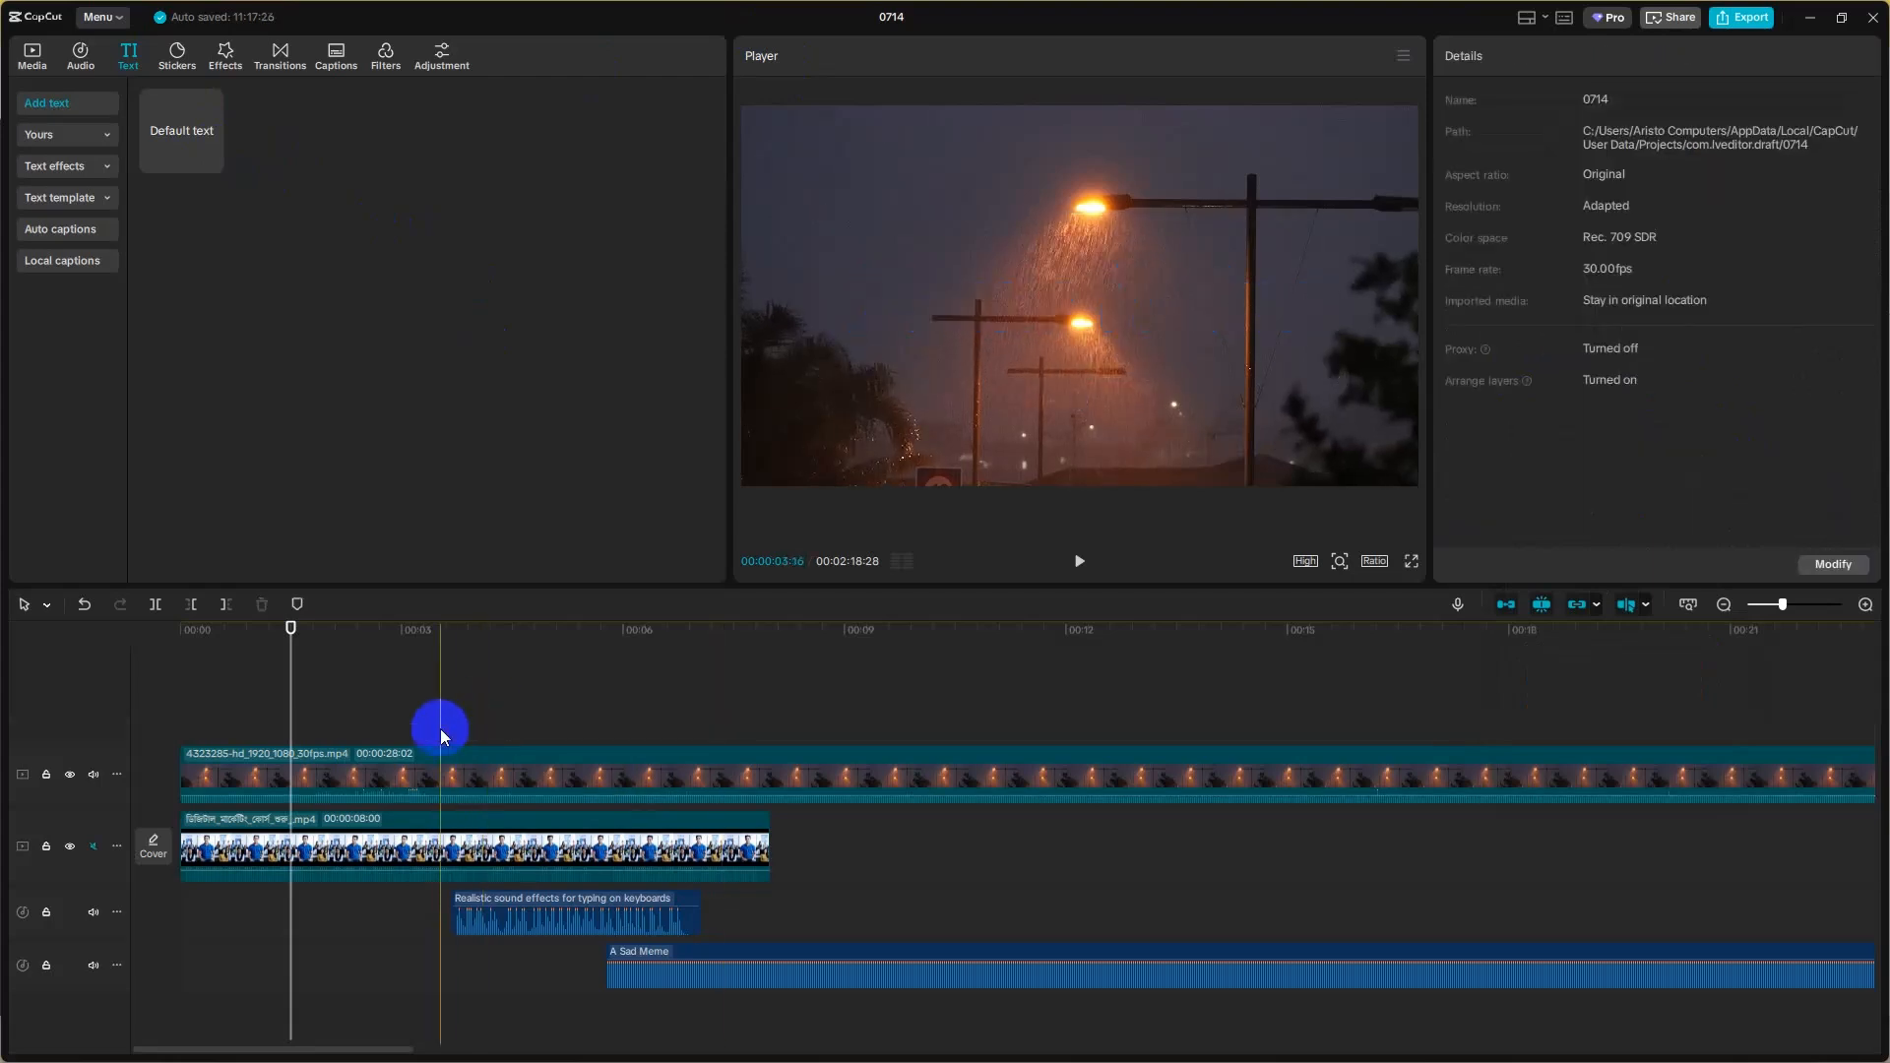
# - Turn off the timeline's preview axis and add the trending blue text effect with the purple glow outline at the playhead
pyautogui.click(1627, 606)
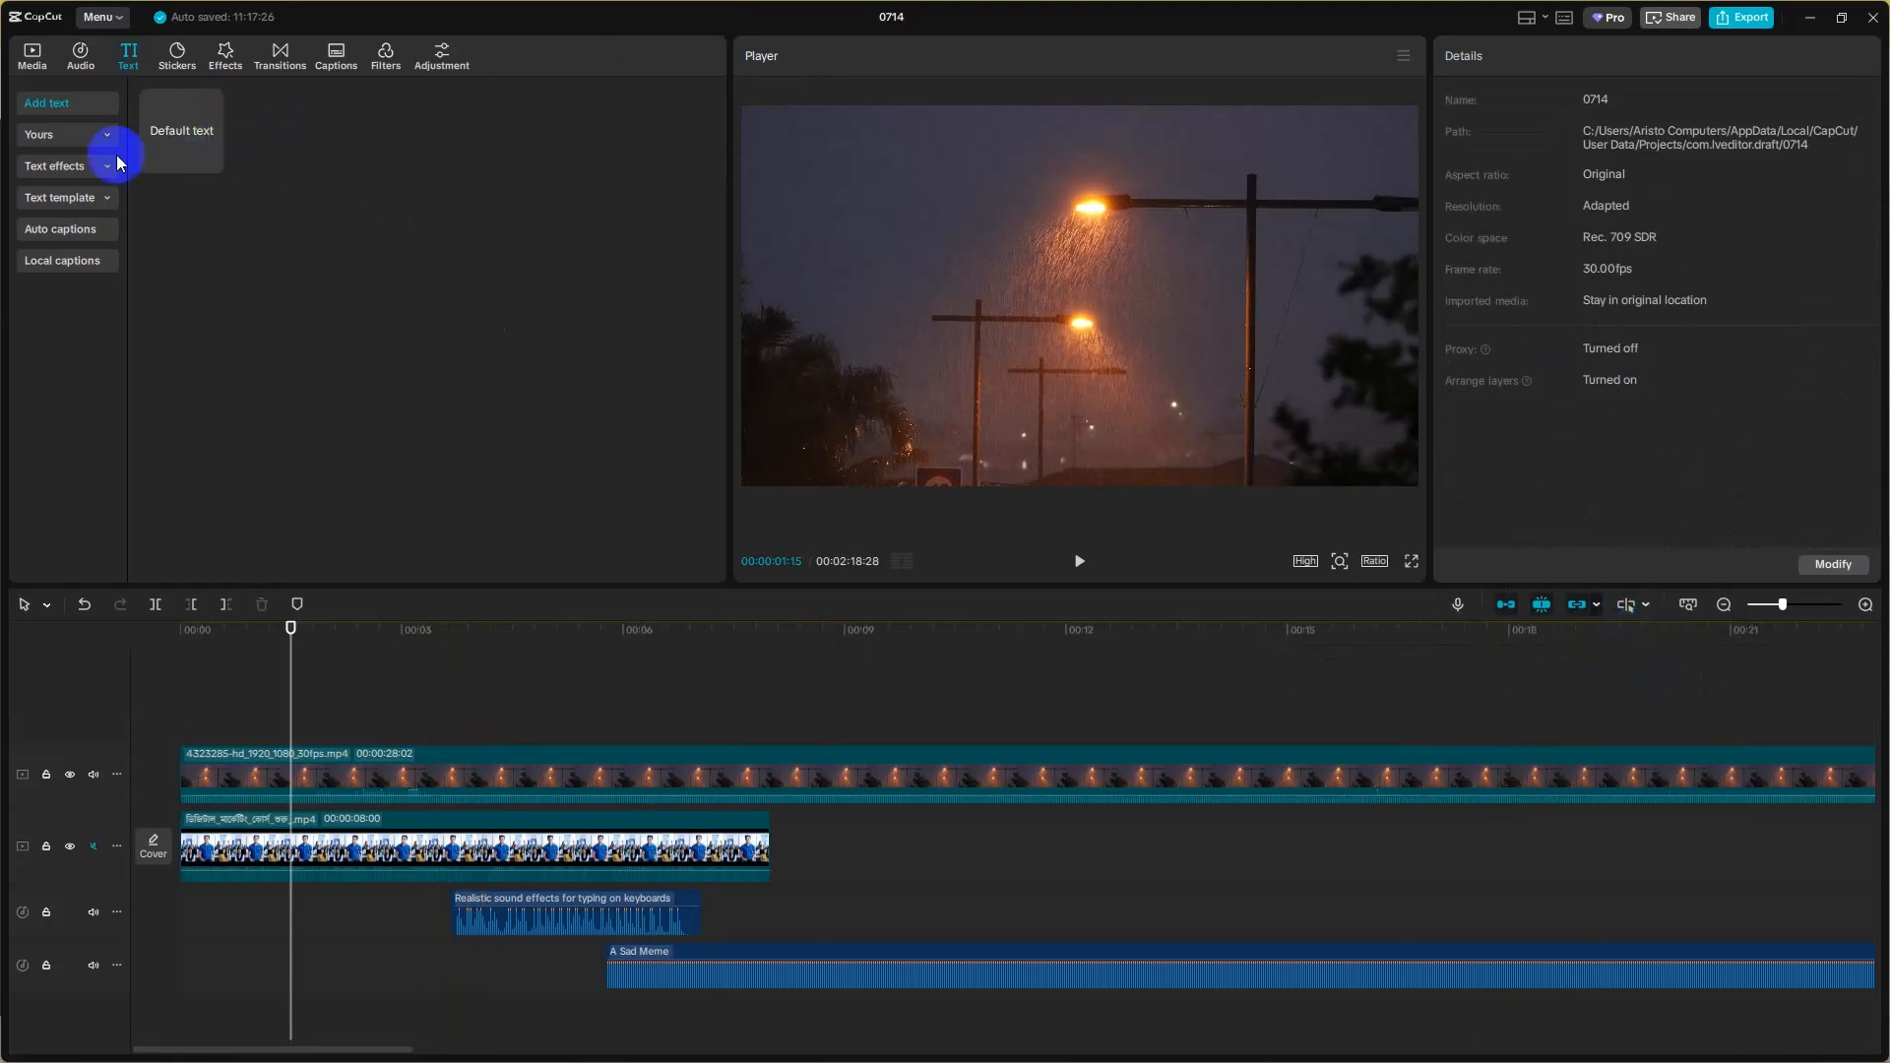
pyautogui.click(59, 173)
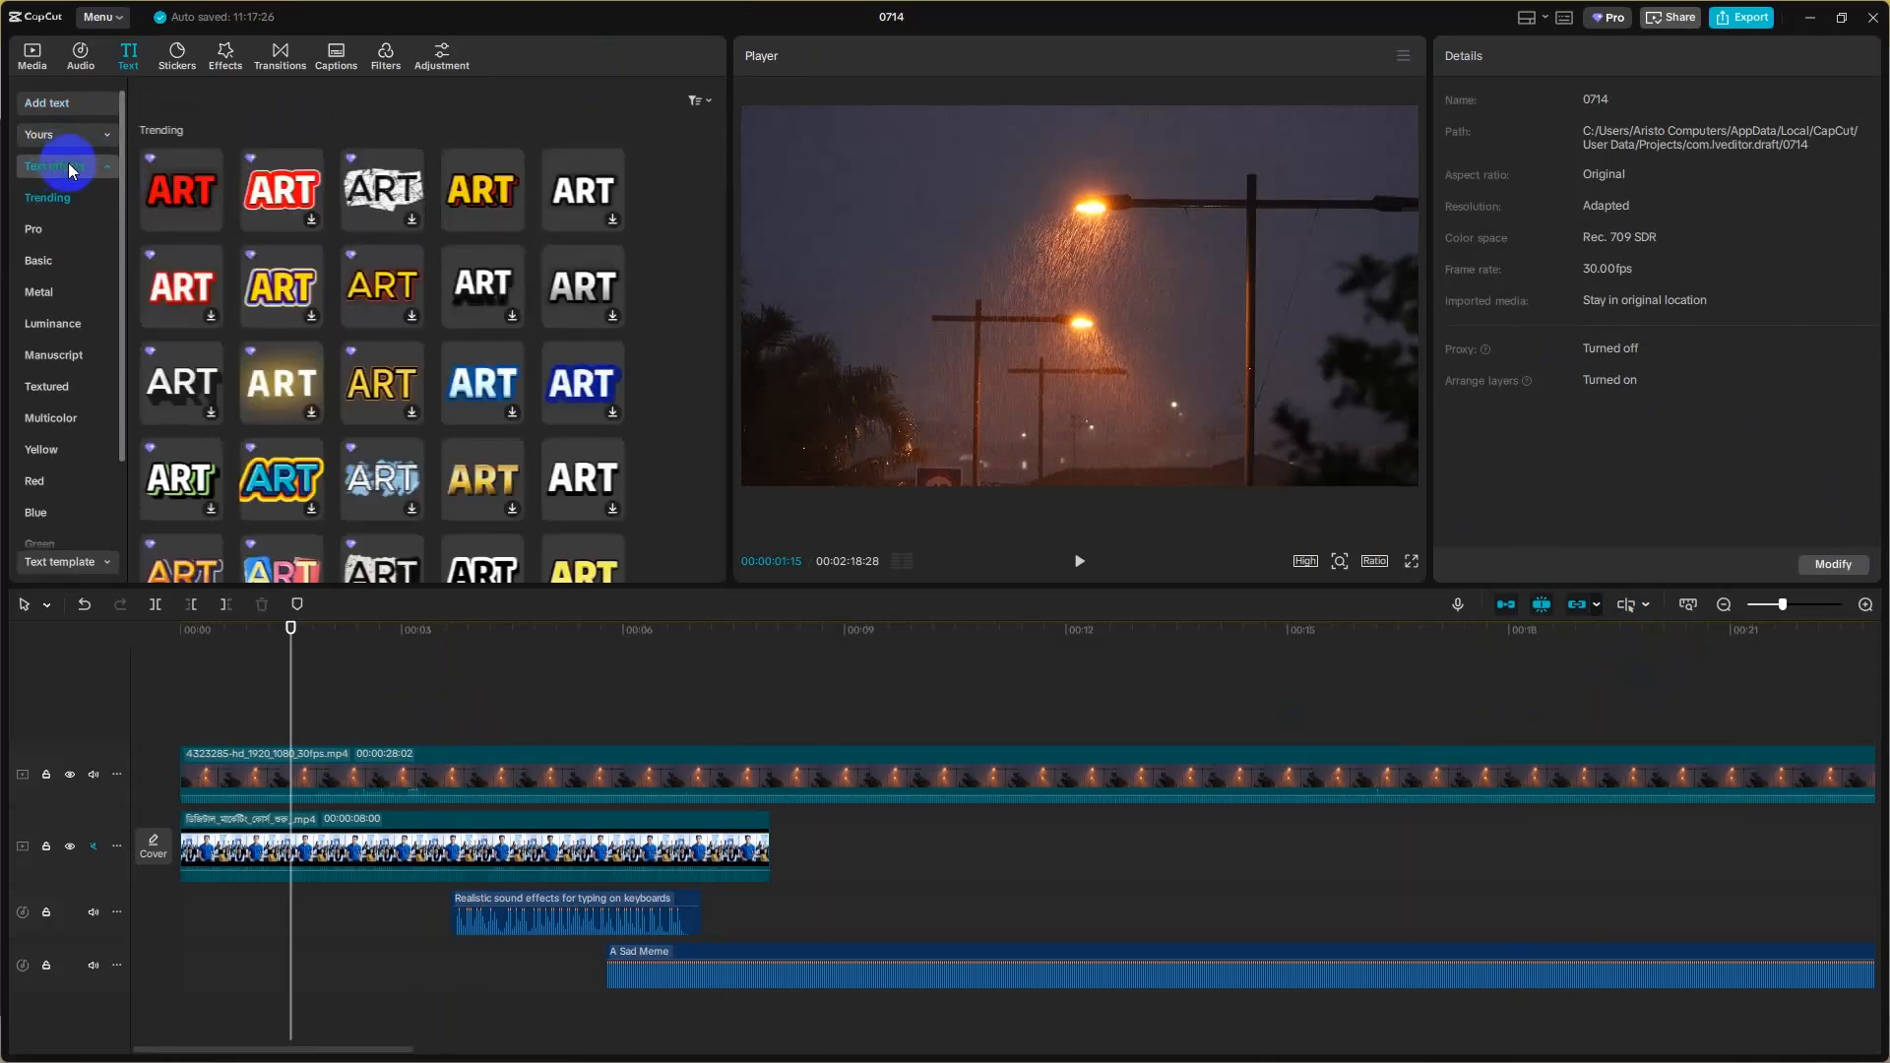
pyautogui.scroll(-3, 422, 328)
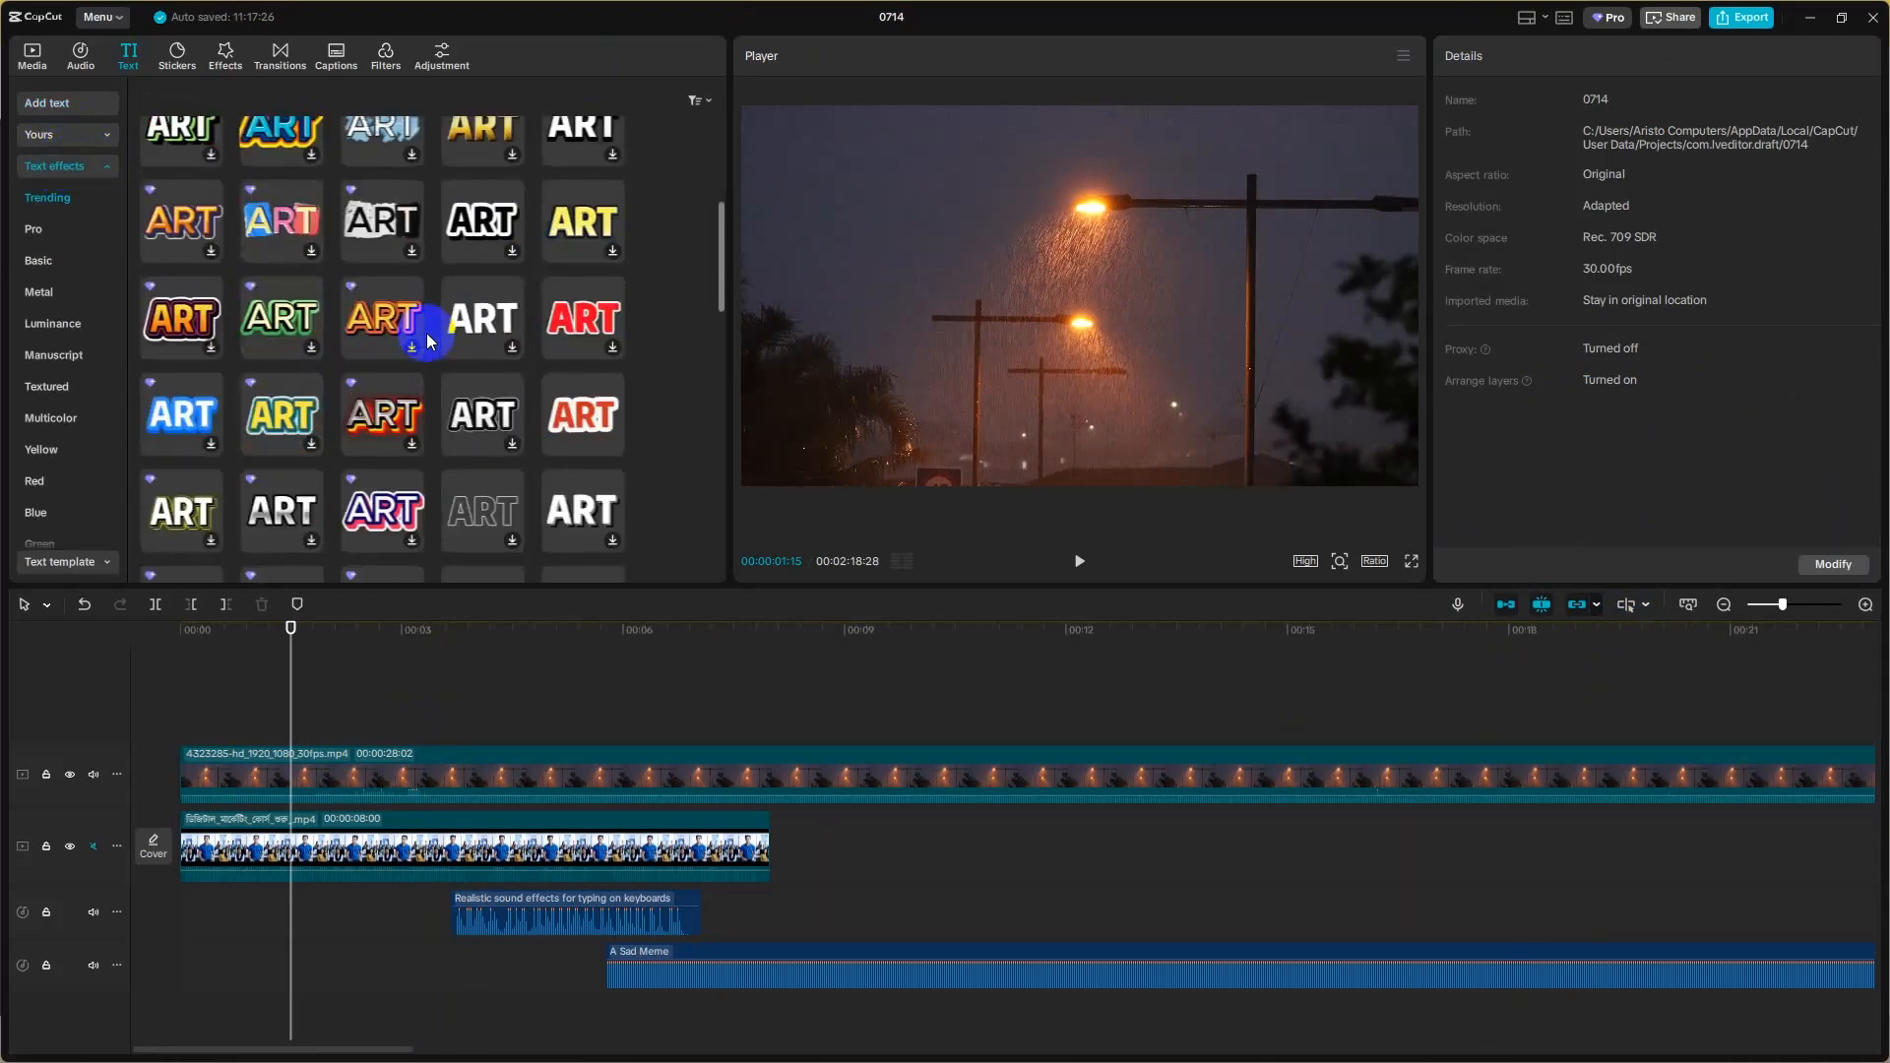
pyautogui.scroll(-2, 426, 340)
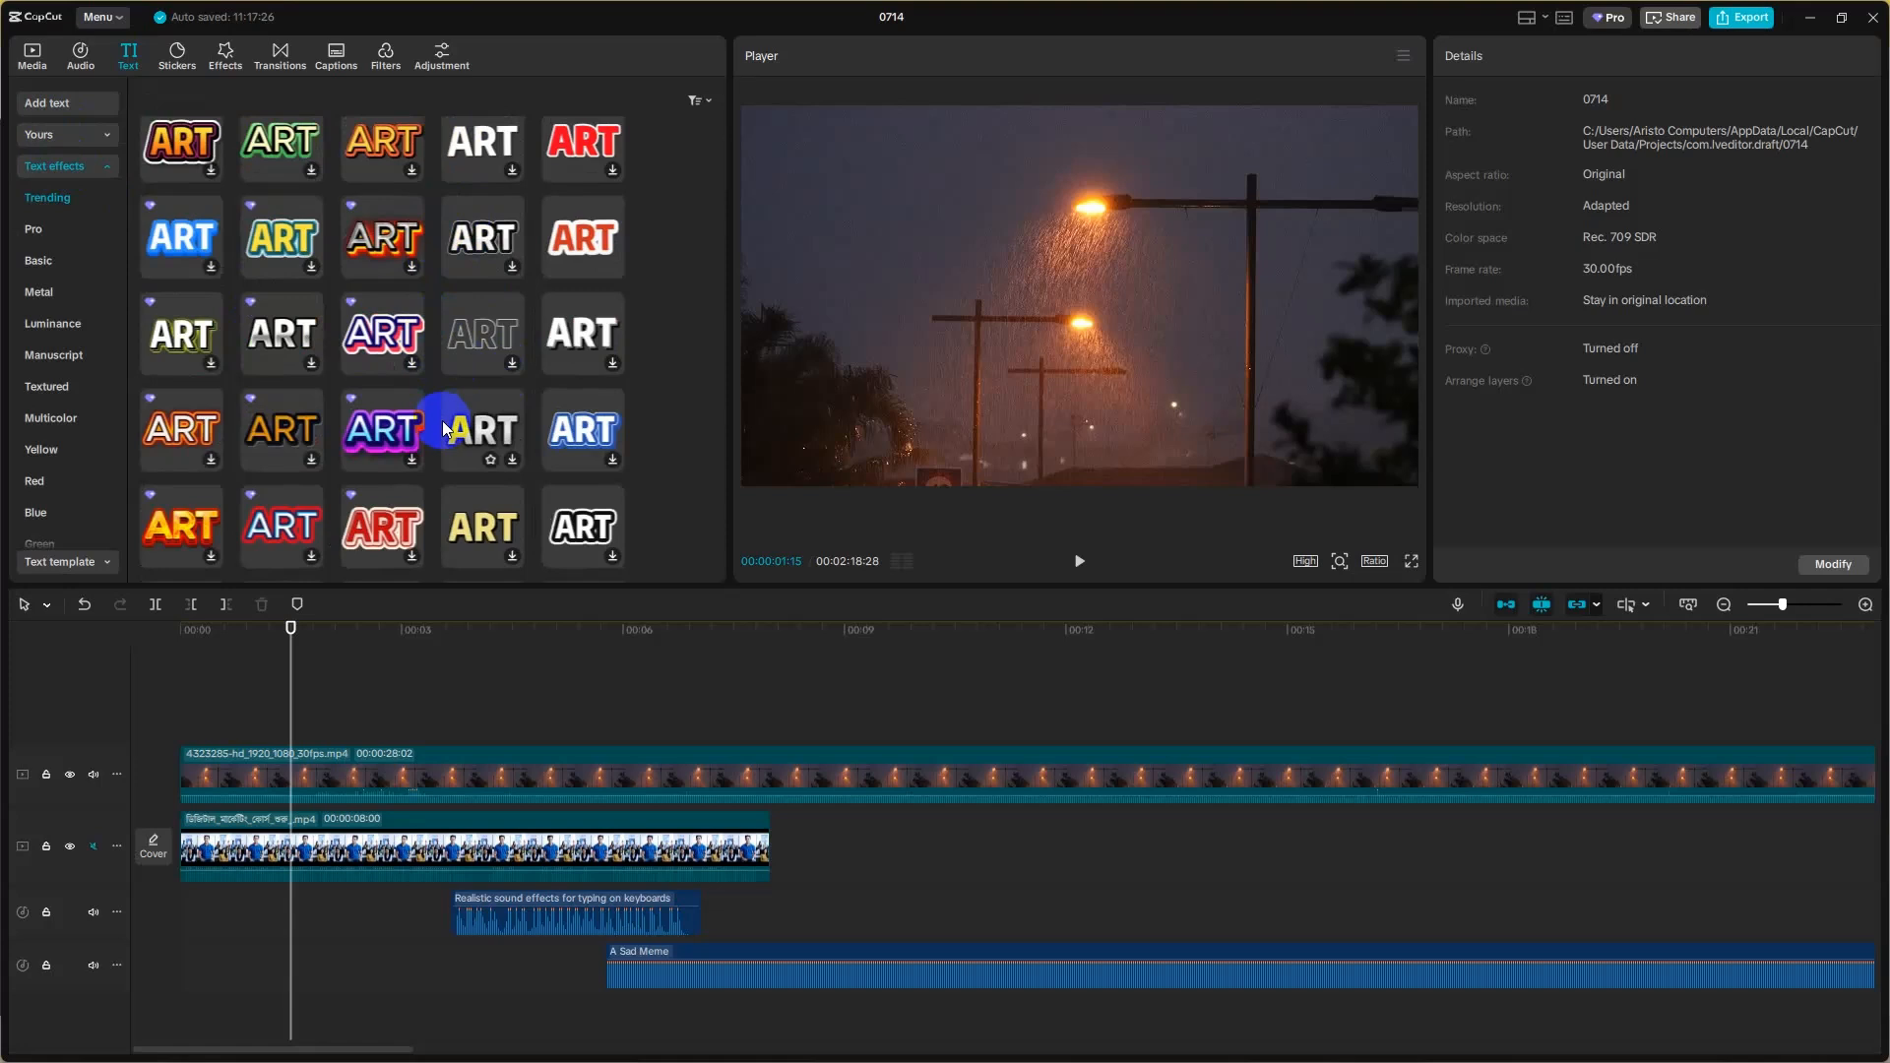
pyautogui.click(382, 429)
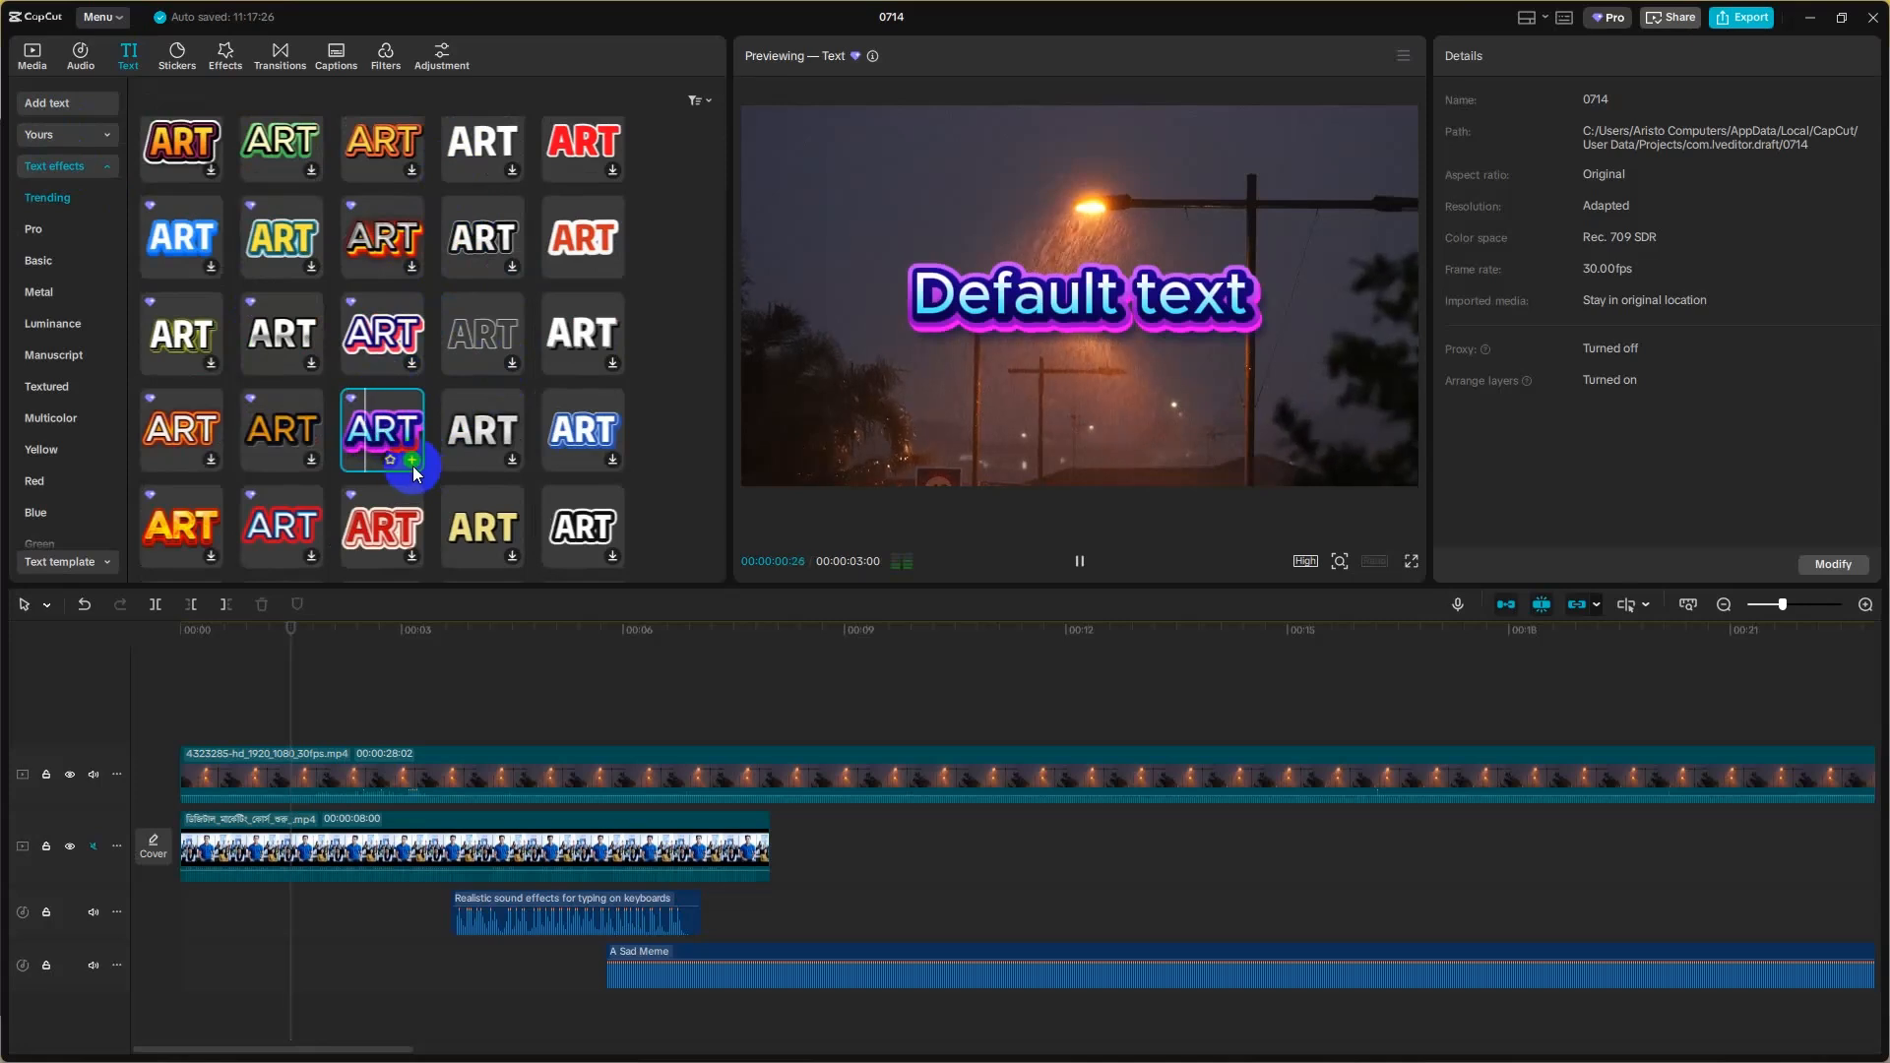
pyautogui.click(411, 461)
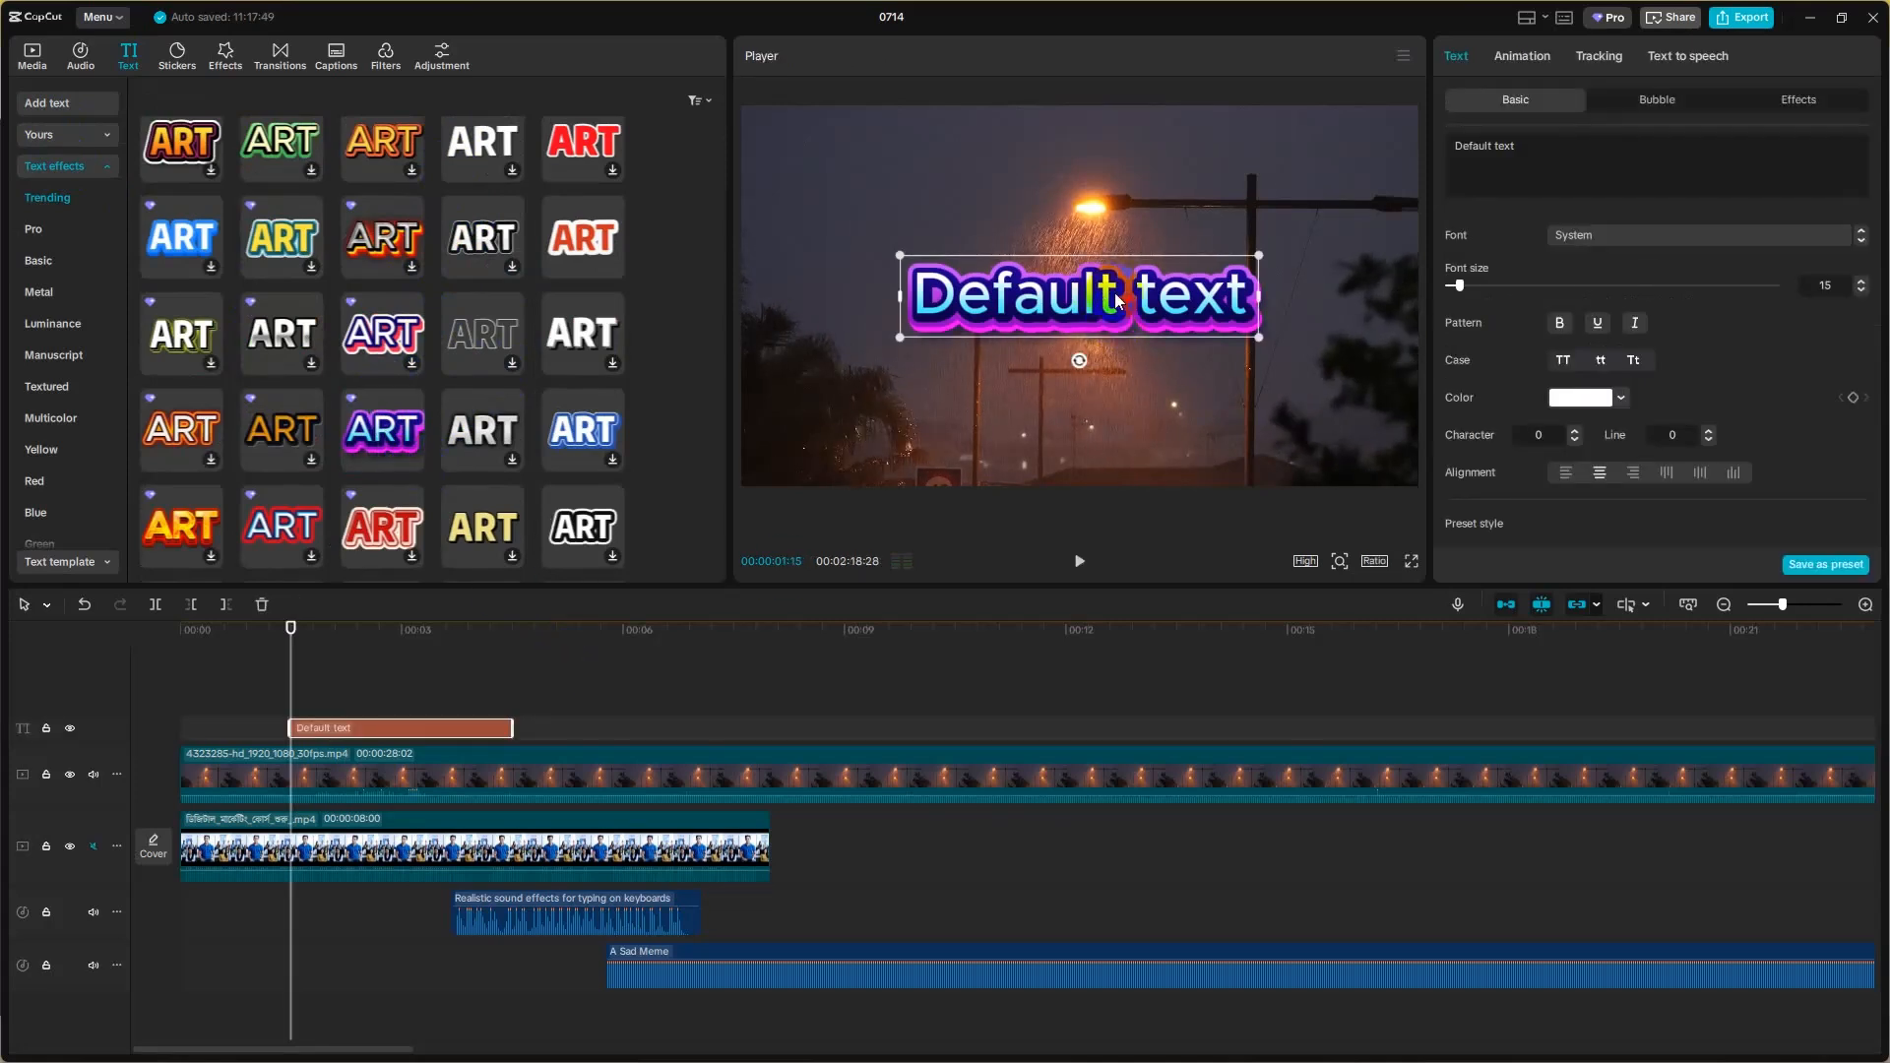
# - Replace the default wording of the text clip with "Venus IT Institute"
pyautogui.moveTo(1536, 149); pyautogui.dragTo(1419, 151)
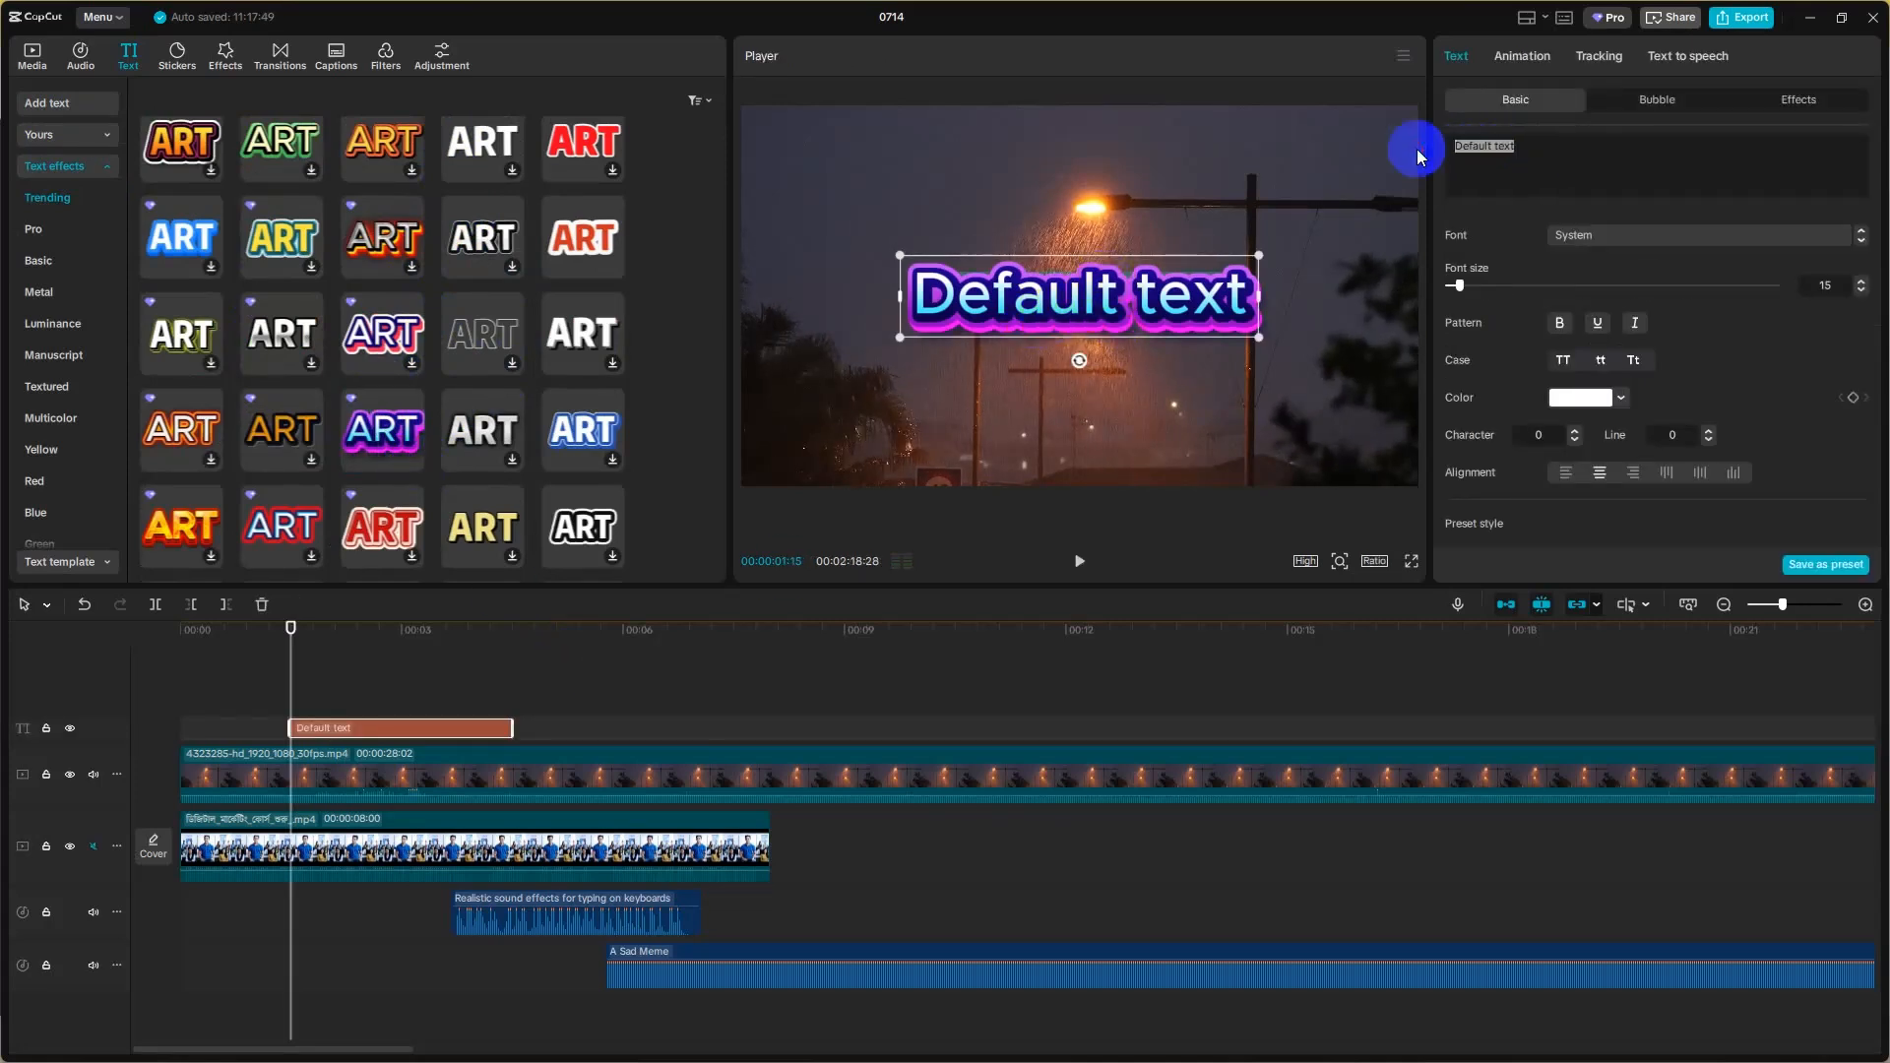
pyautogui.write('Venus IT')
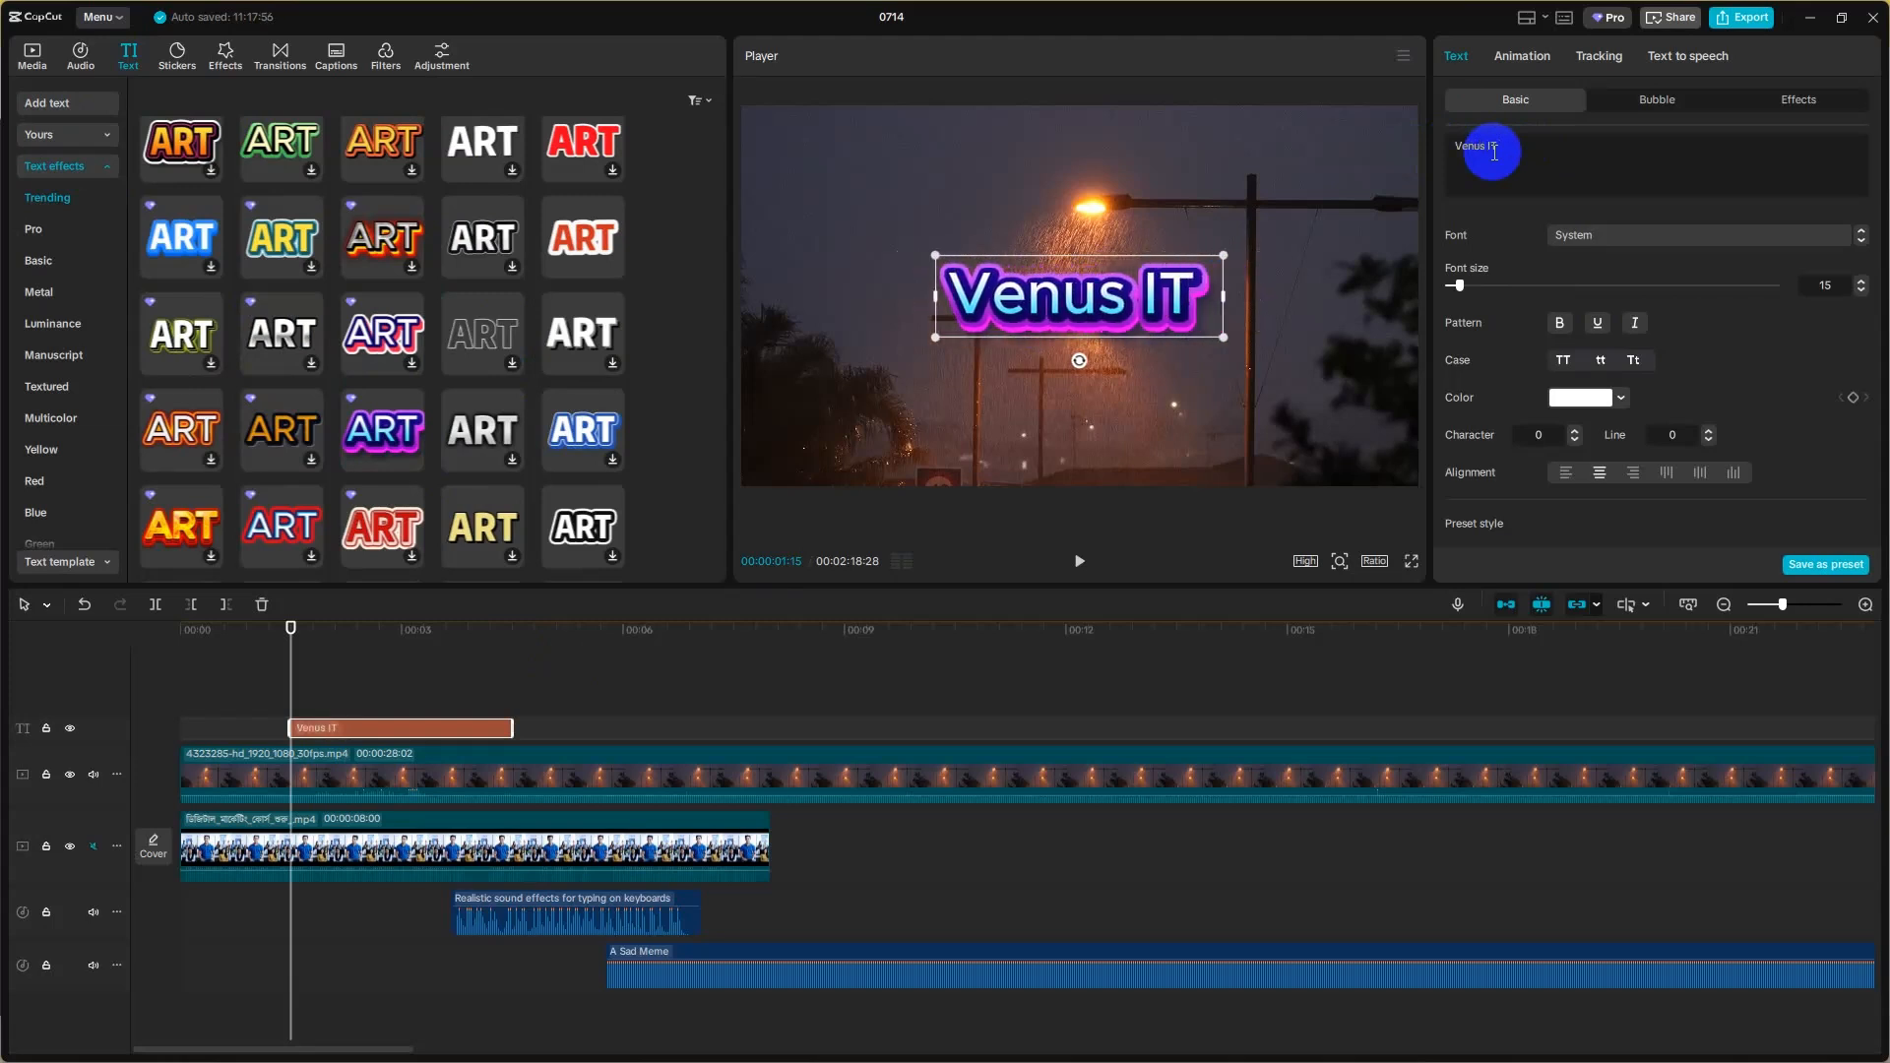
pyautogui.write(' Instit')
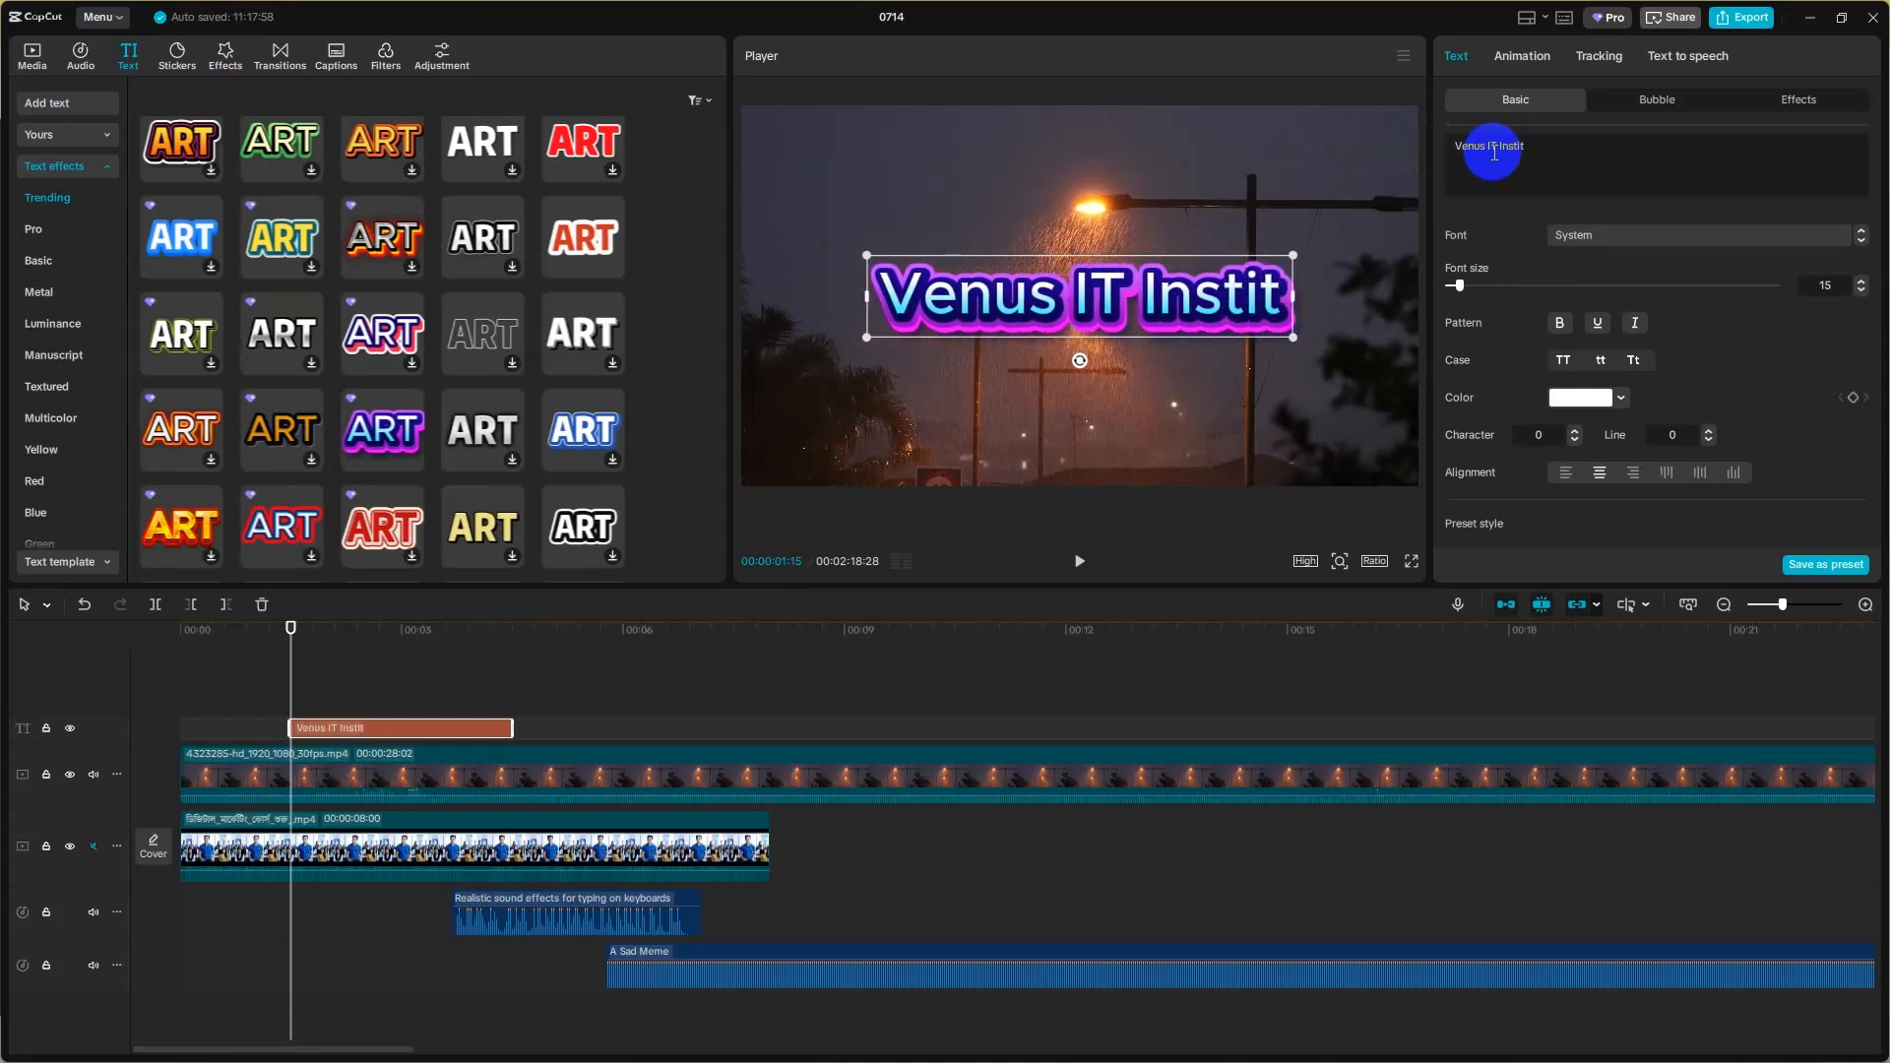
pyautogui.write('y')
pyautogui.press('BackSpace')
pyautogui.write('ute')
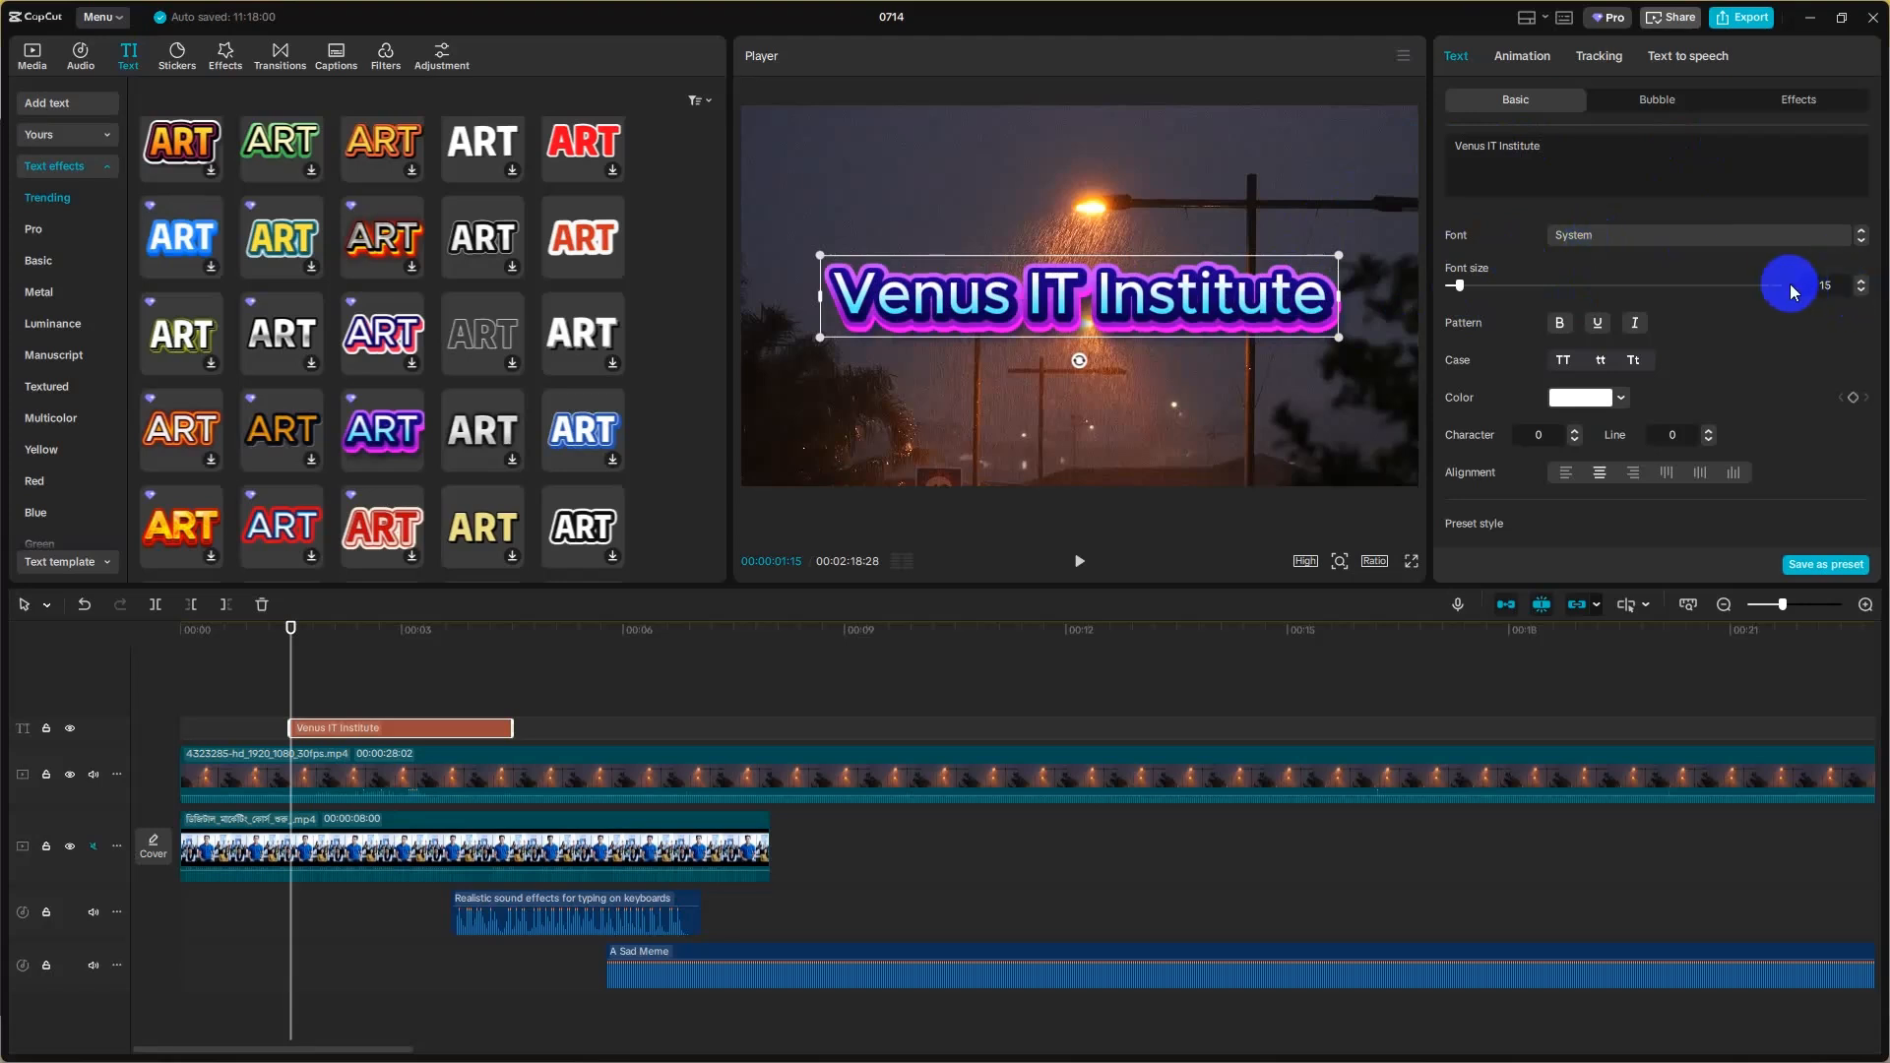
# - Set the text's font size to 10 and move it to the lower center of the video frame
pyautogui.click(1837, 282)
pyautogui.press('BackSpace')
pyautogui.write('0')
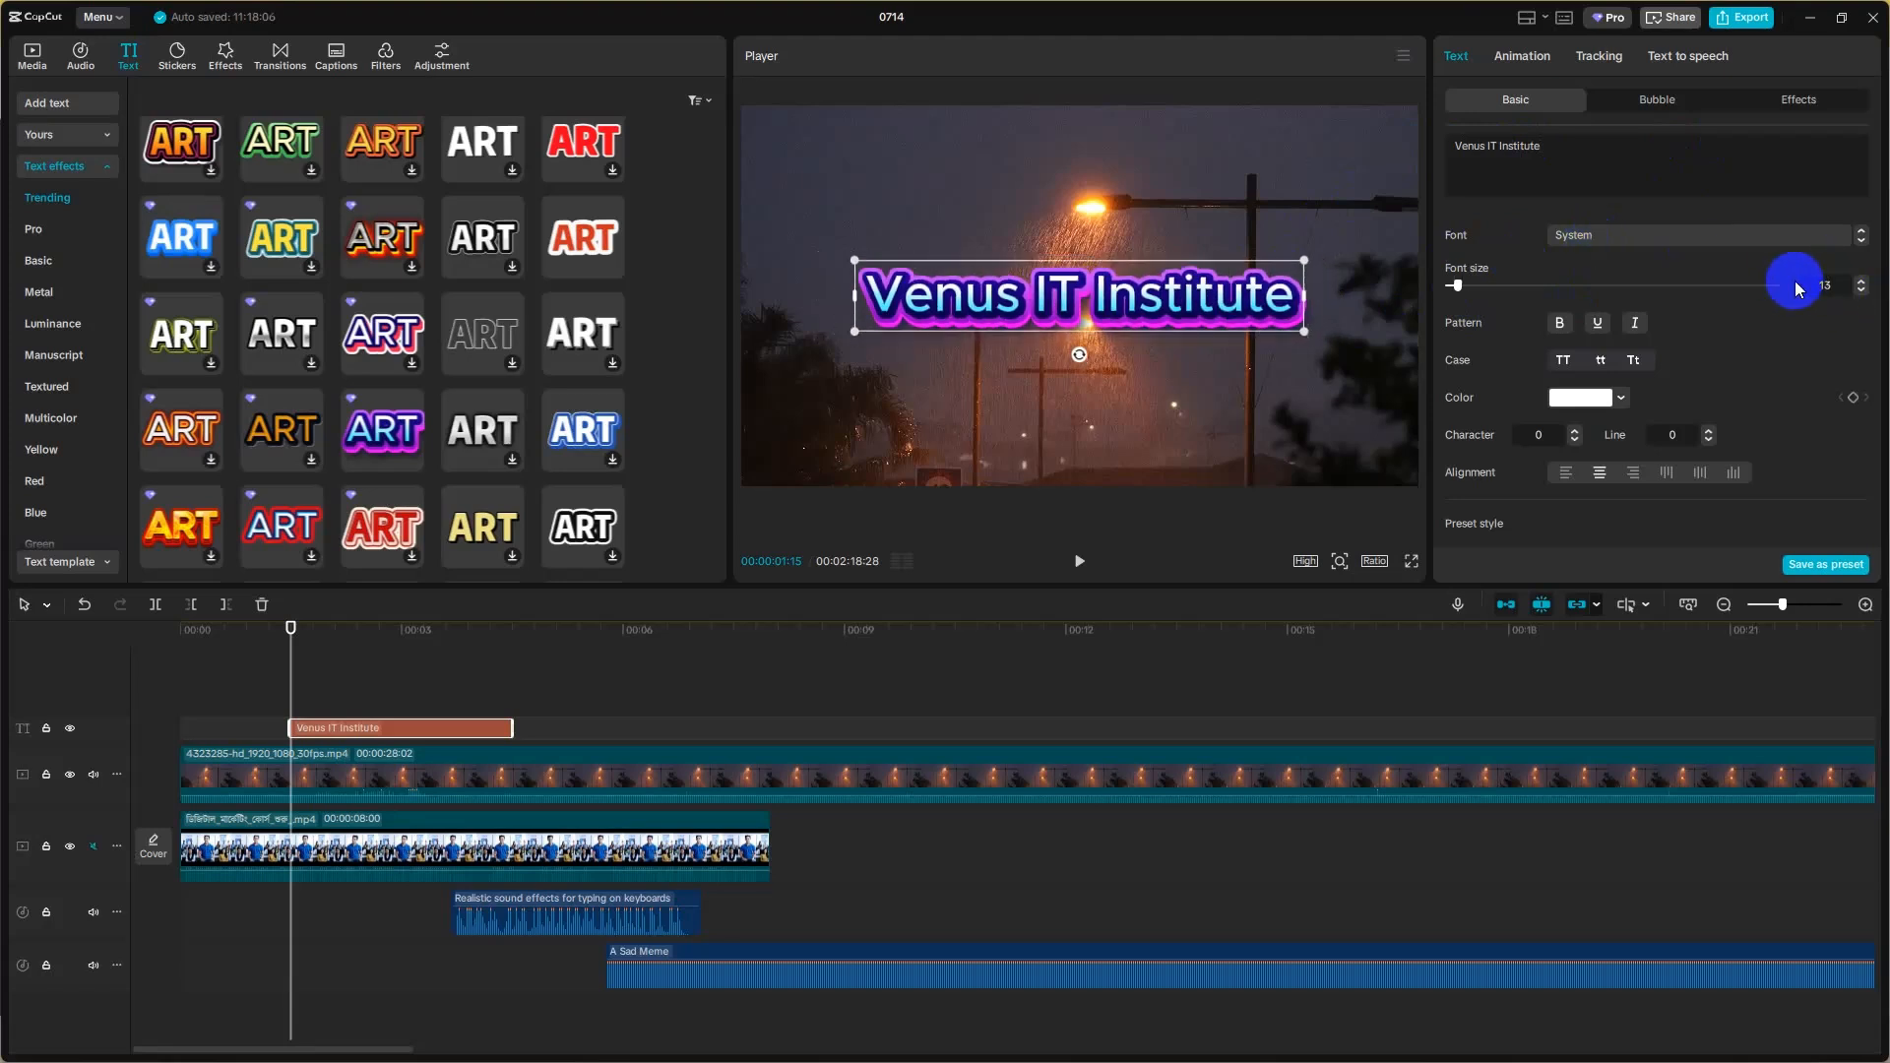
pyautogui.moveTo(1115, 309); pyautogui.dragTo(1120, 449)
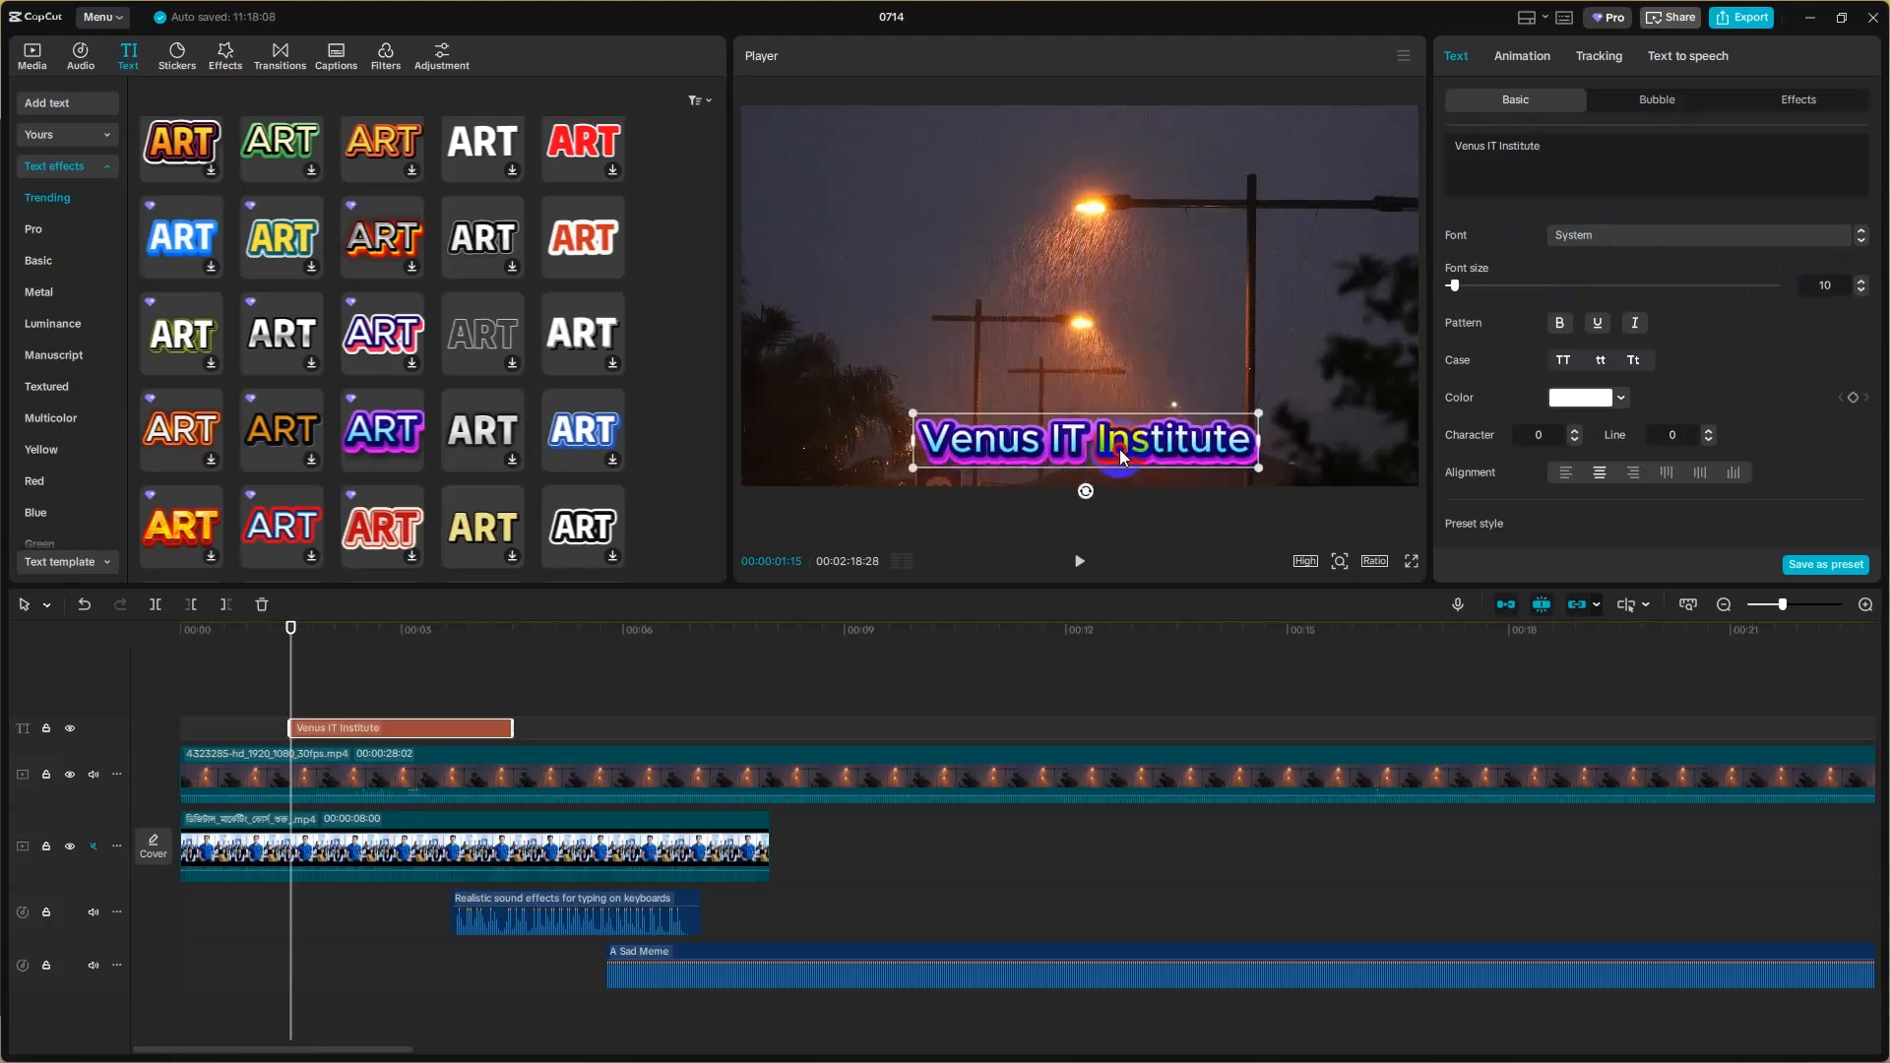
# - Look through the Yellow and Green text effects and the trending text templates
pyautogui.scroll(-3, 24, 256)
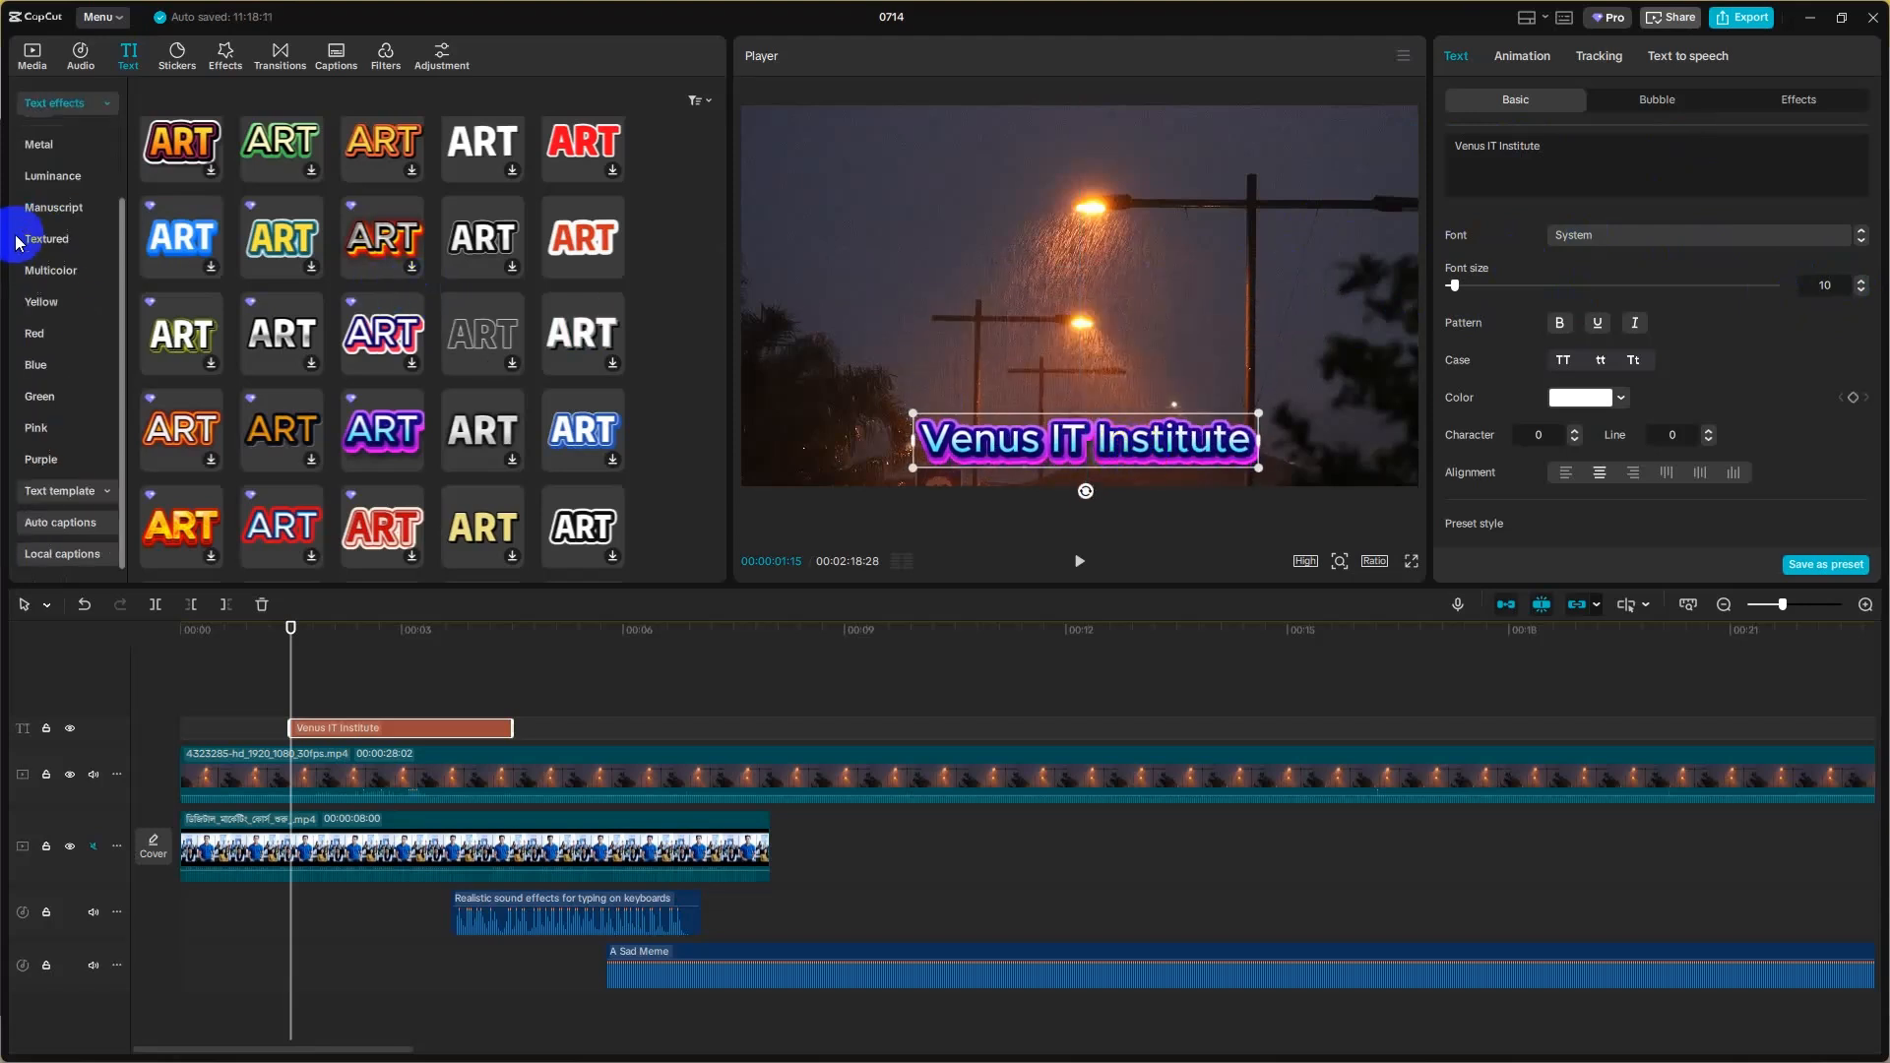
pyautogui.click(45, 303)
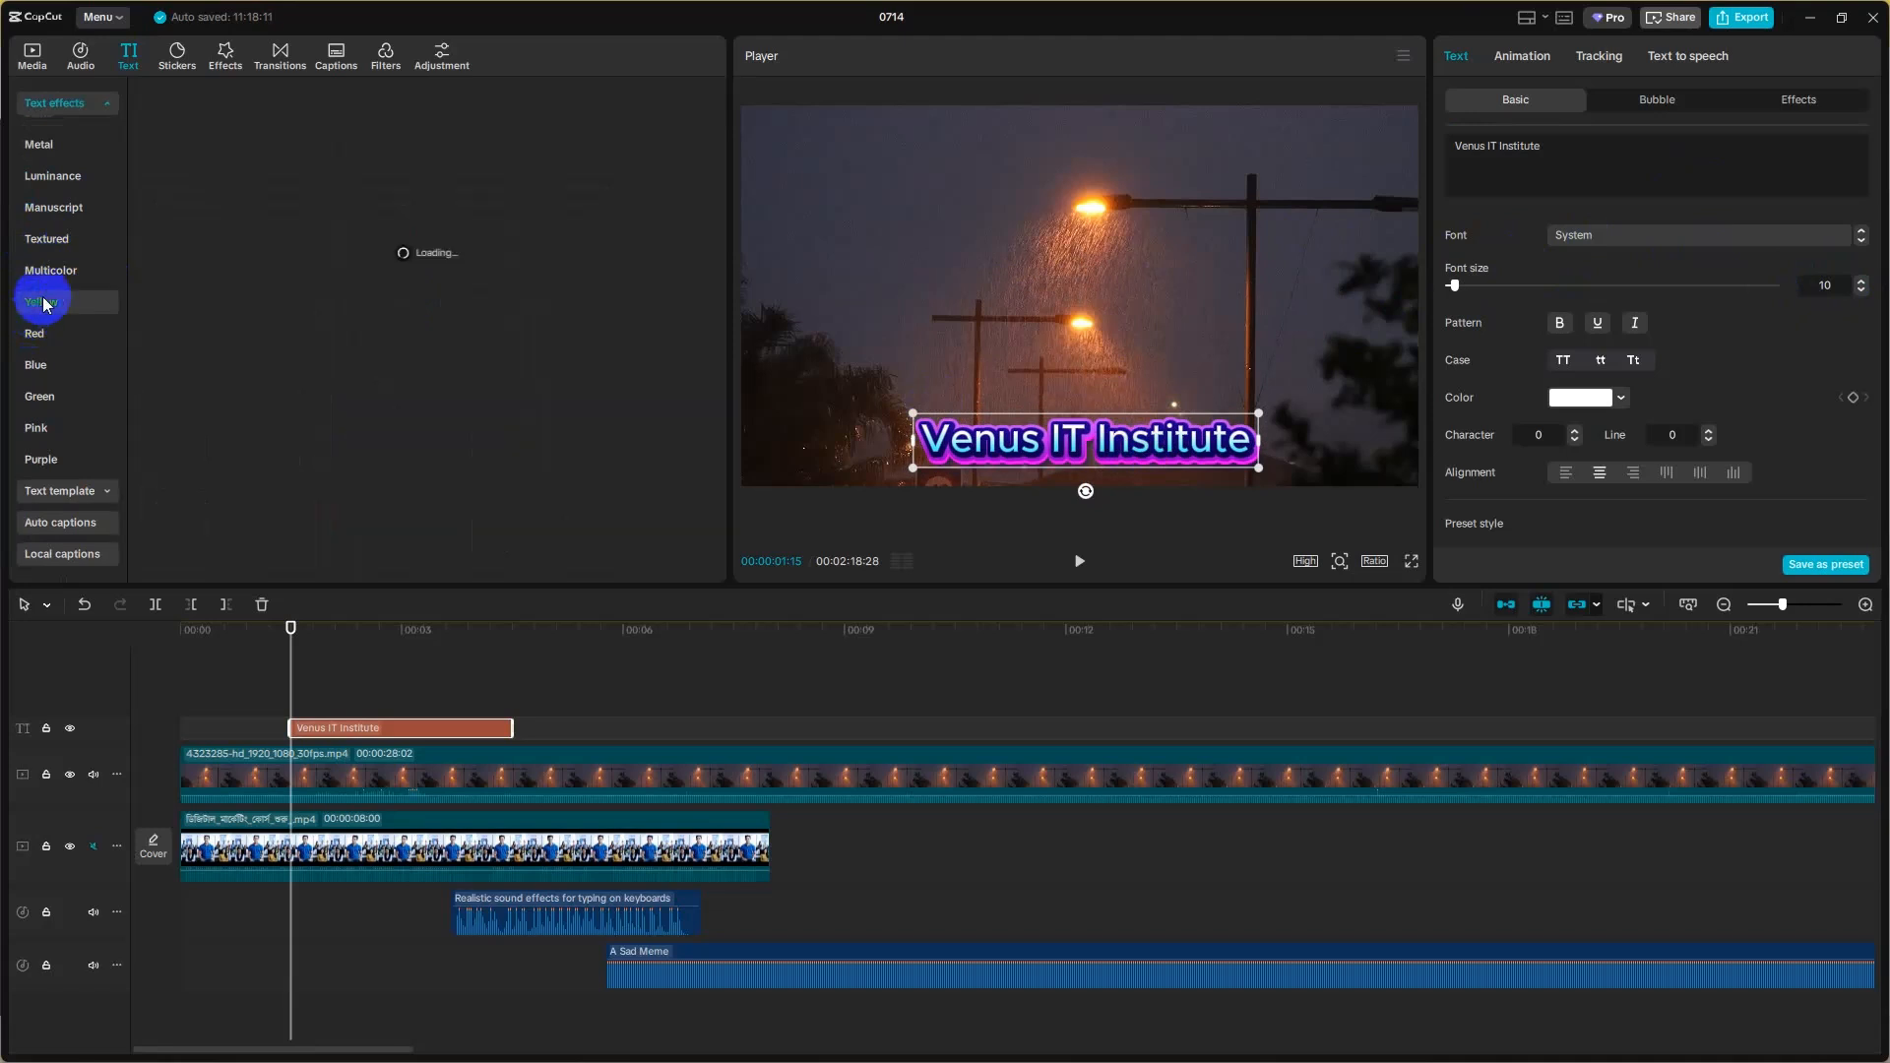
pyautogui.click(43, 404)
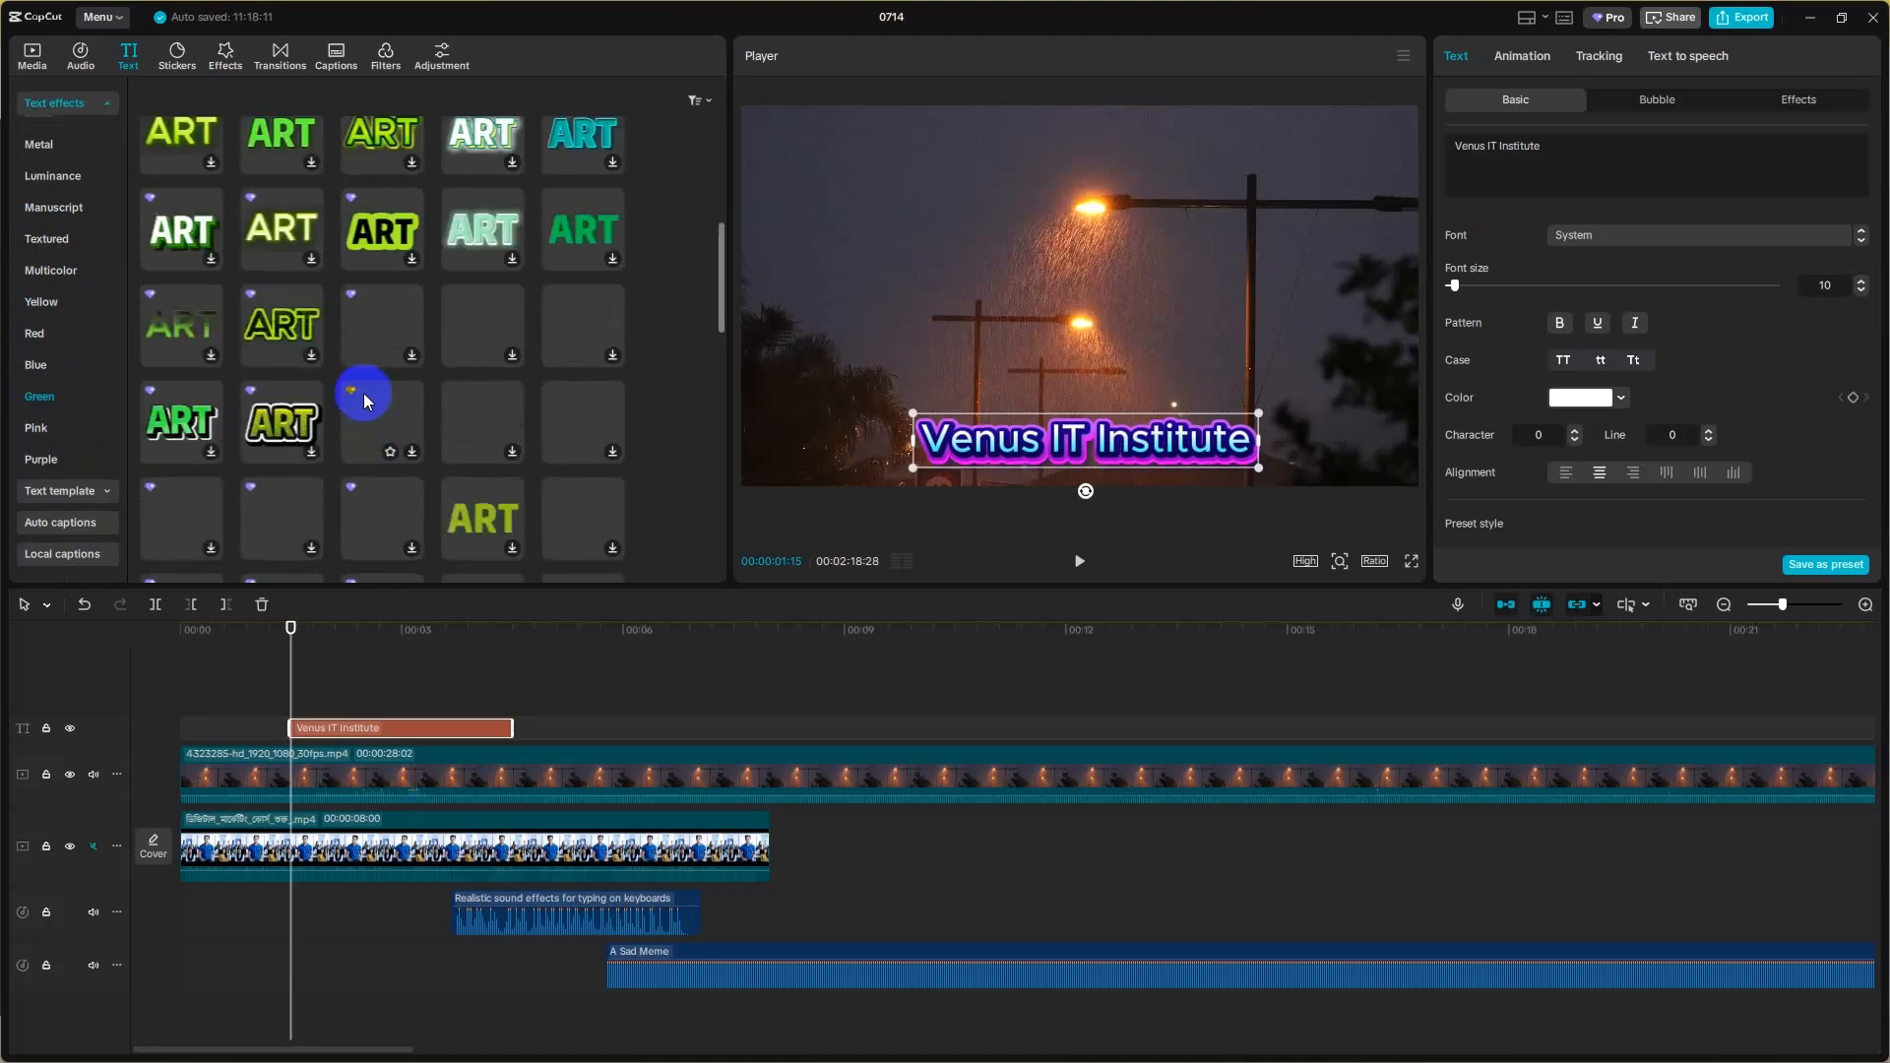
pyautogui.click(67, 492)
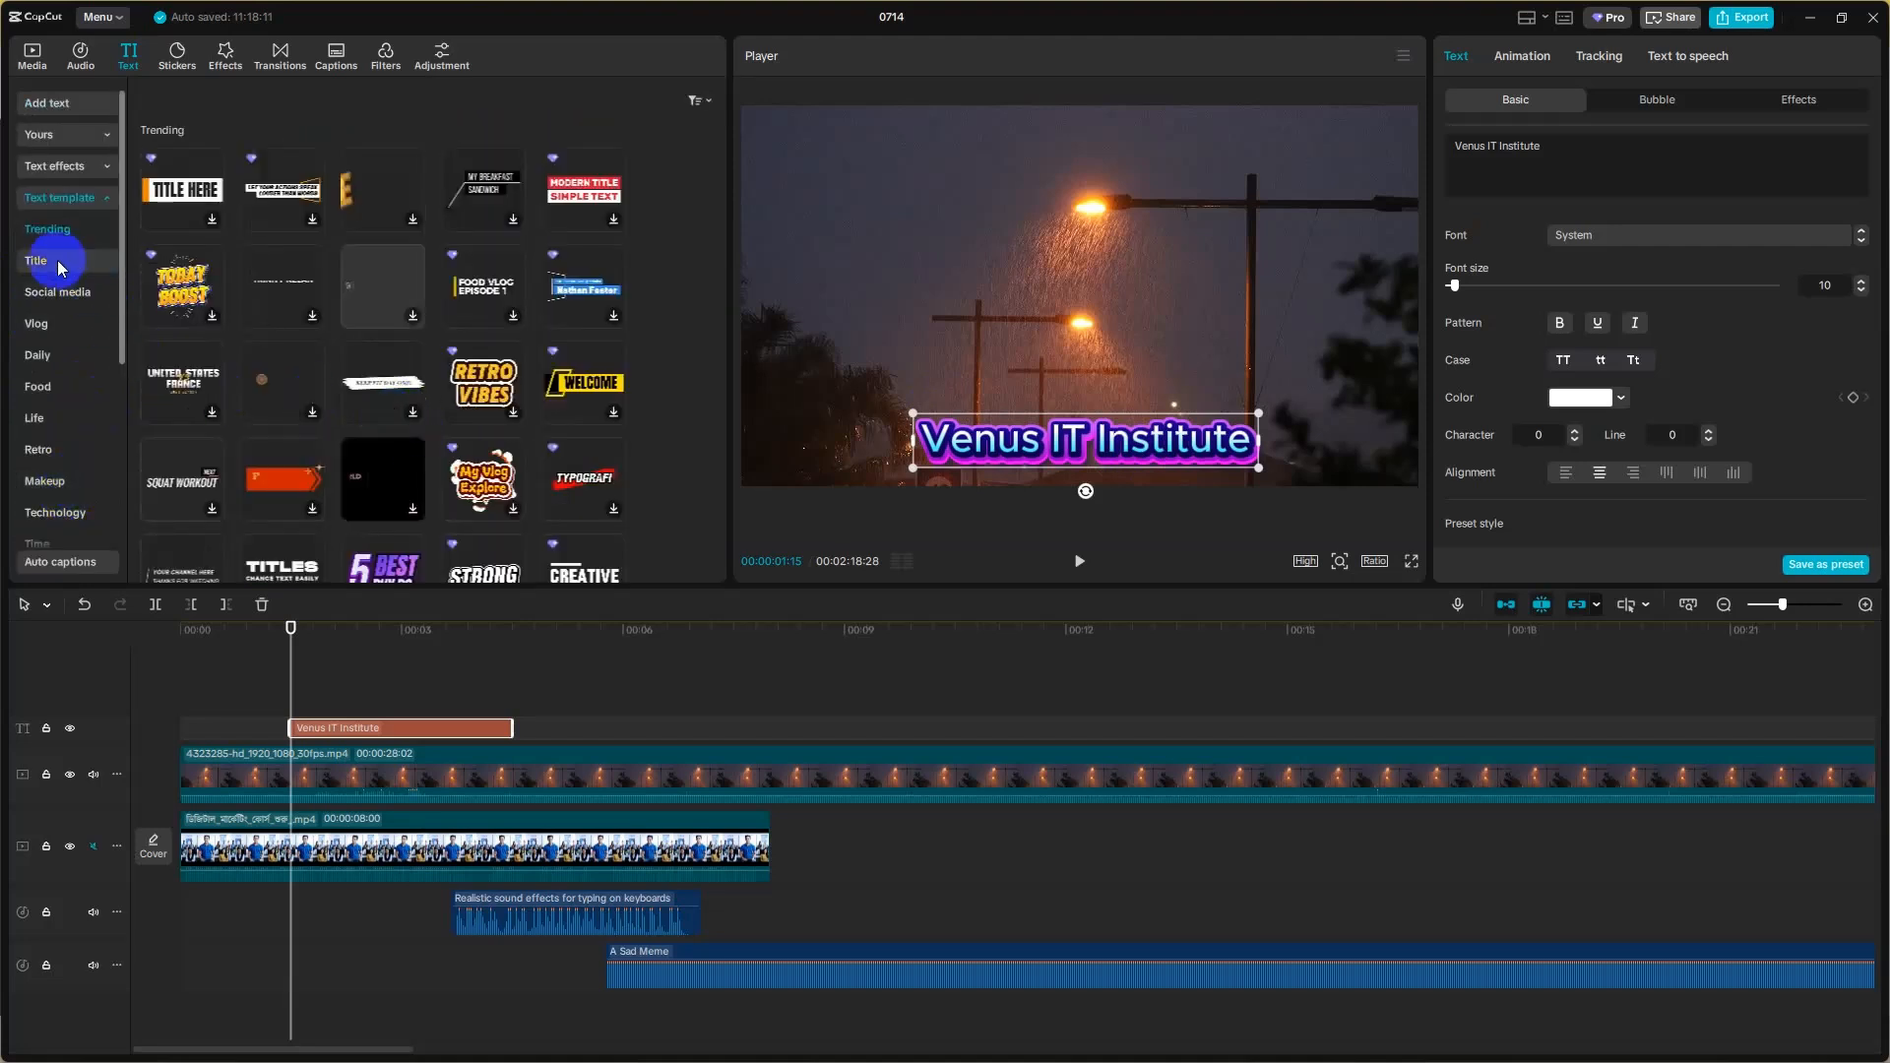
pyautogui.scroll(-2, 92, 421)
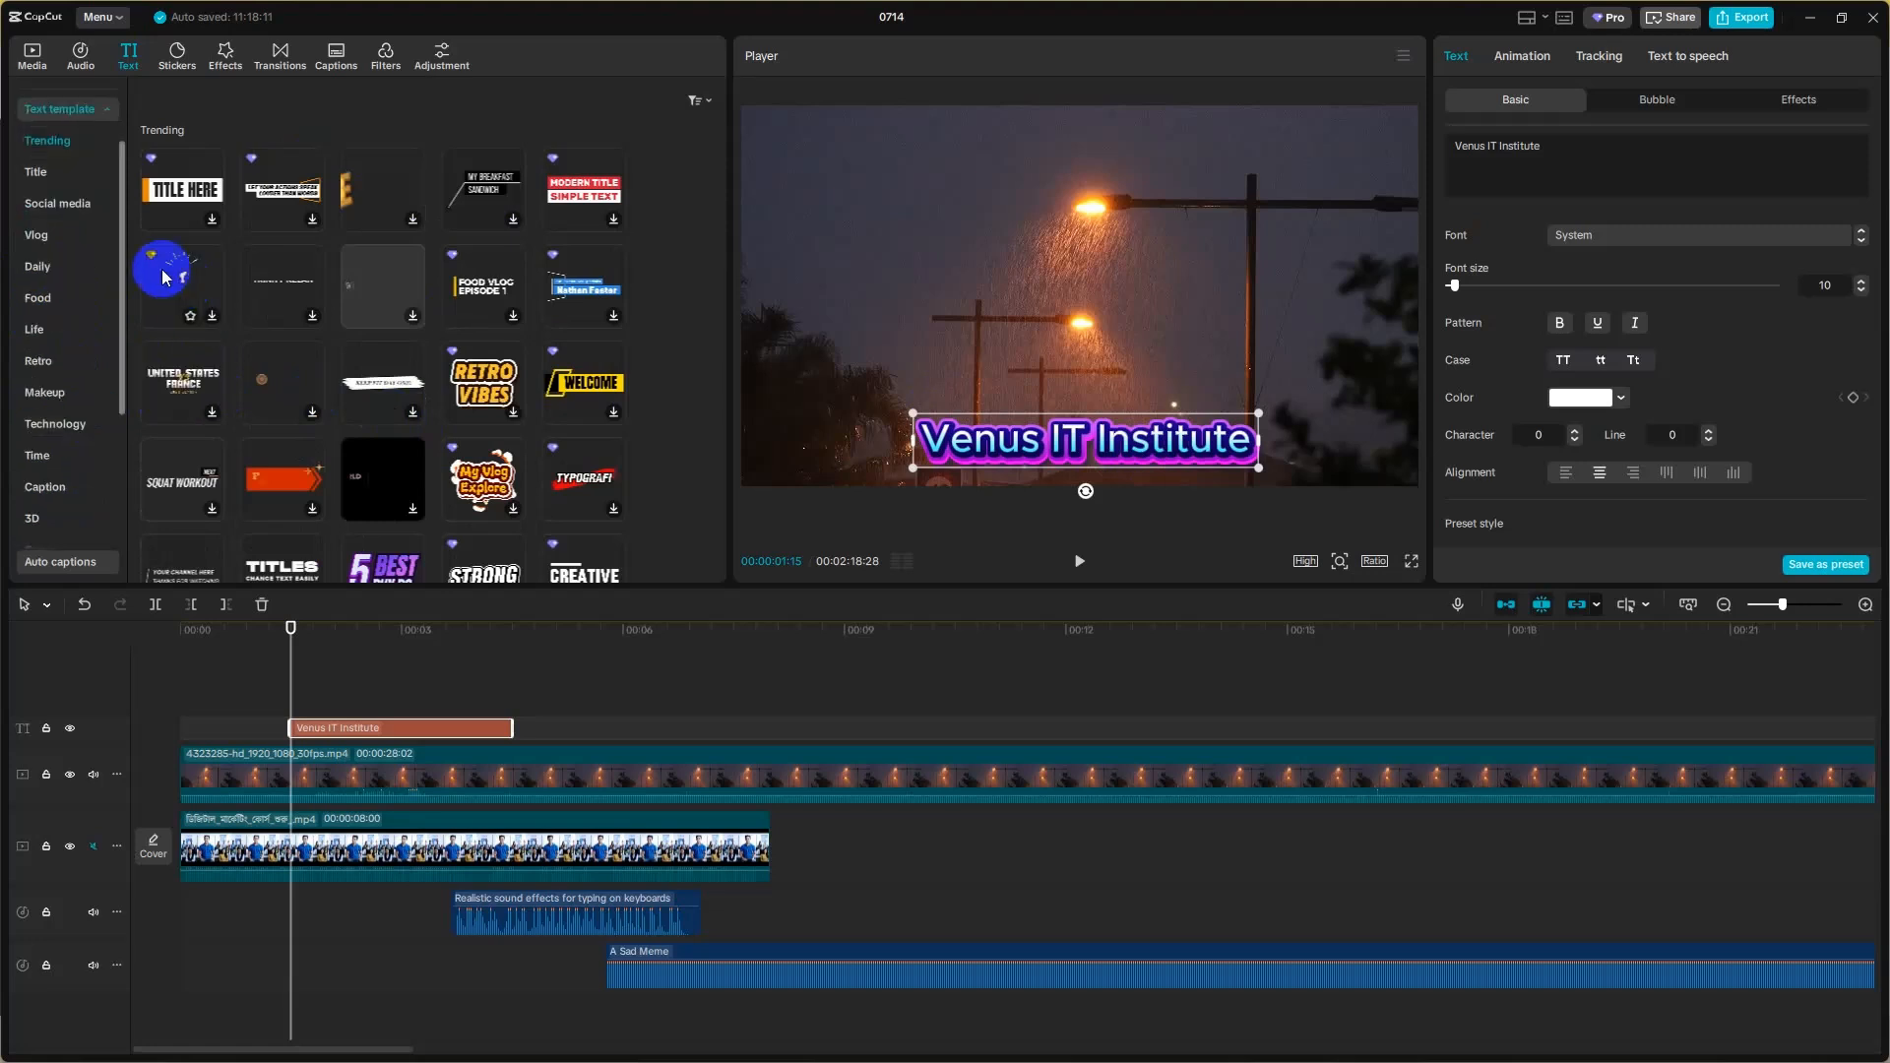
pyautogui.scroll(-3, 161, 270)
pyautogui.scroll(-2, 50, 346)
pyautogui.scroll(1, 350, 345)
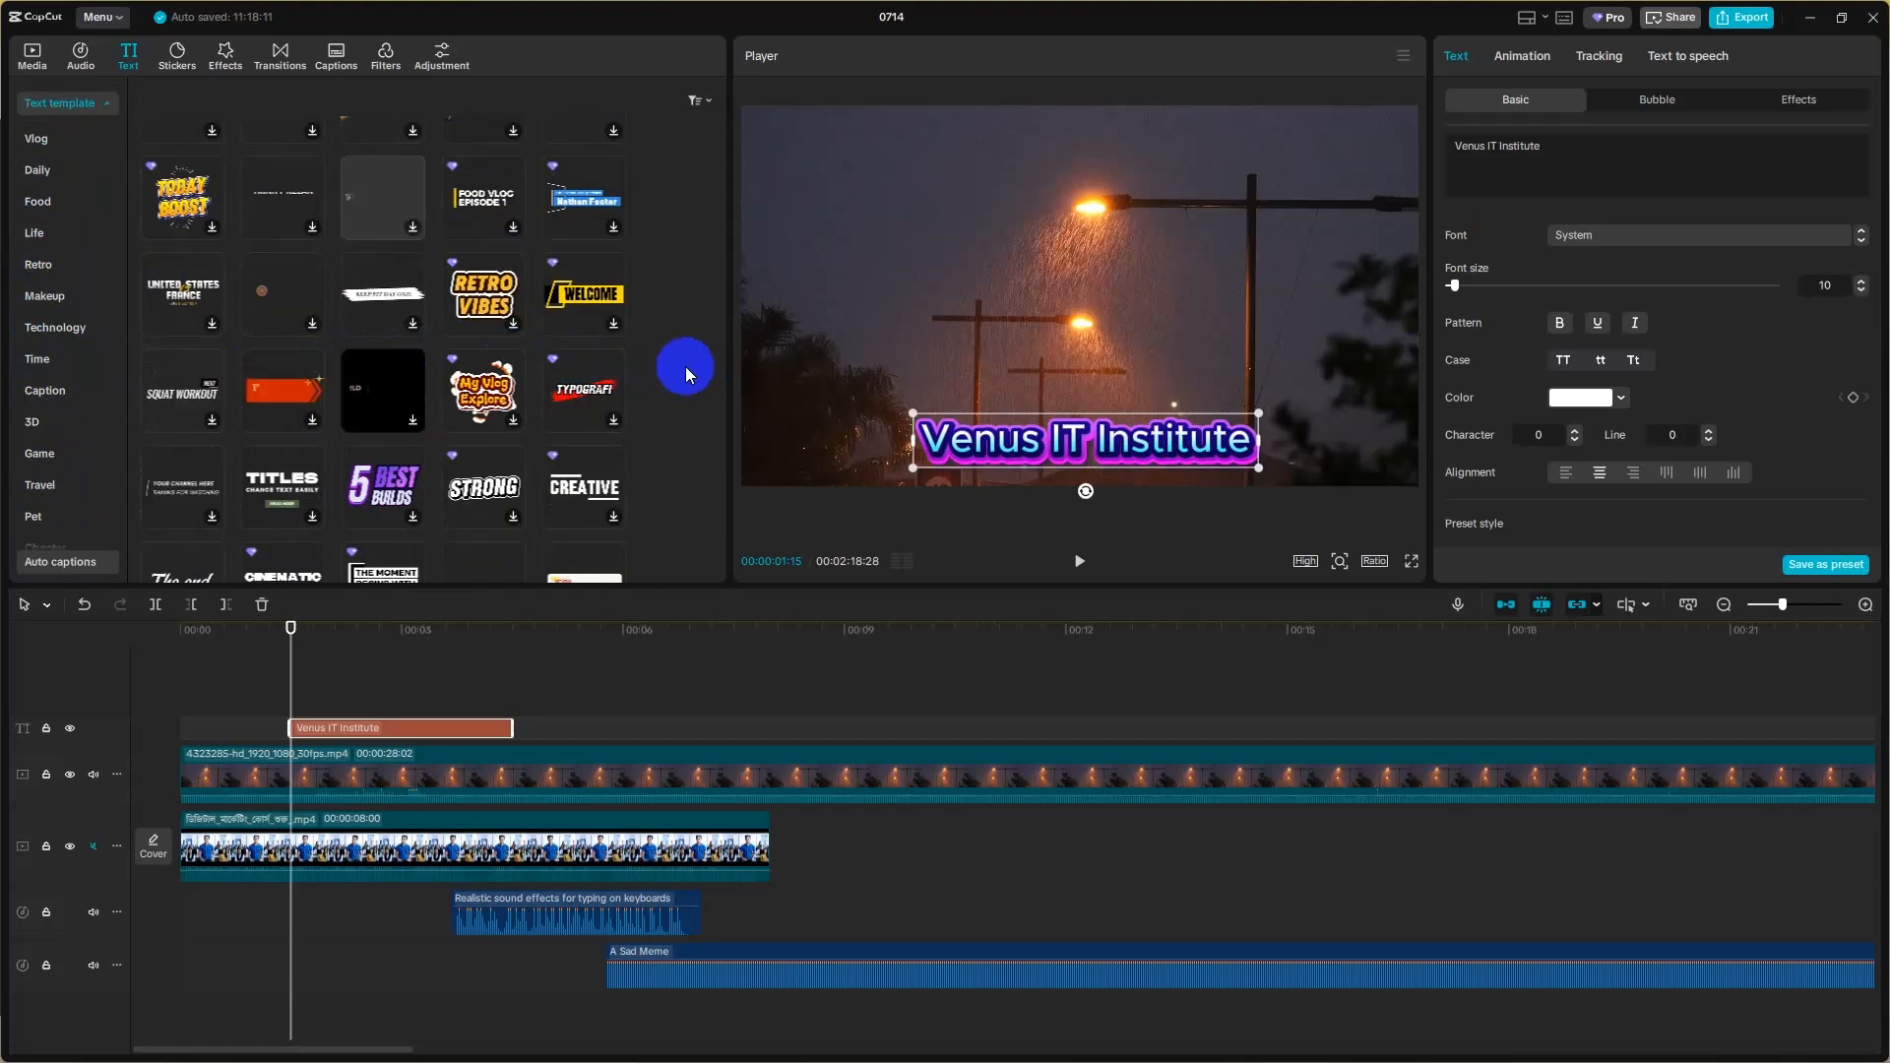
pyautogui.scroll(1, 372, 352)
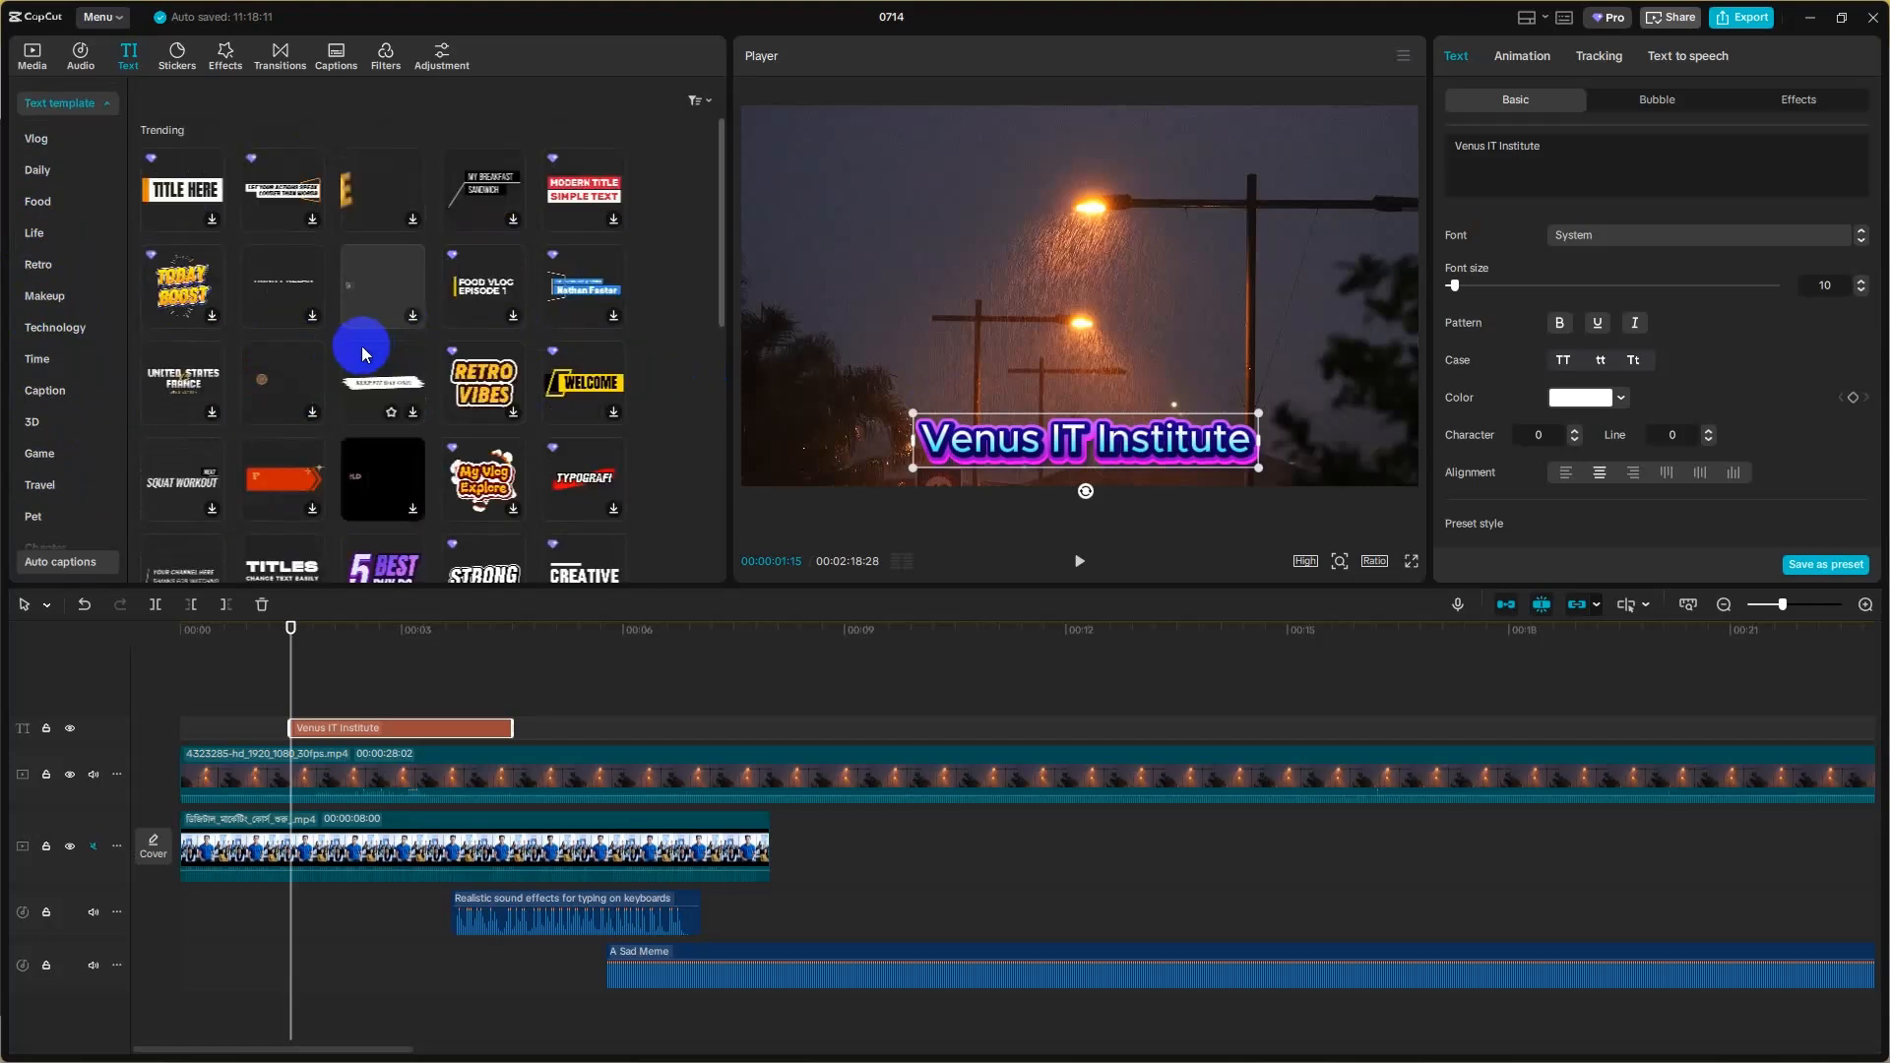
pyautogui.scroll(2, 59, 295)
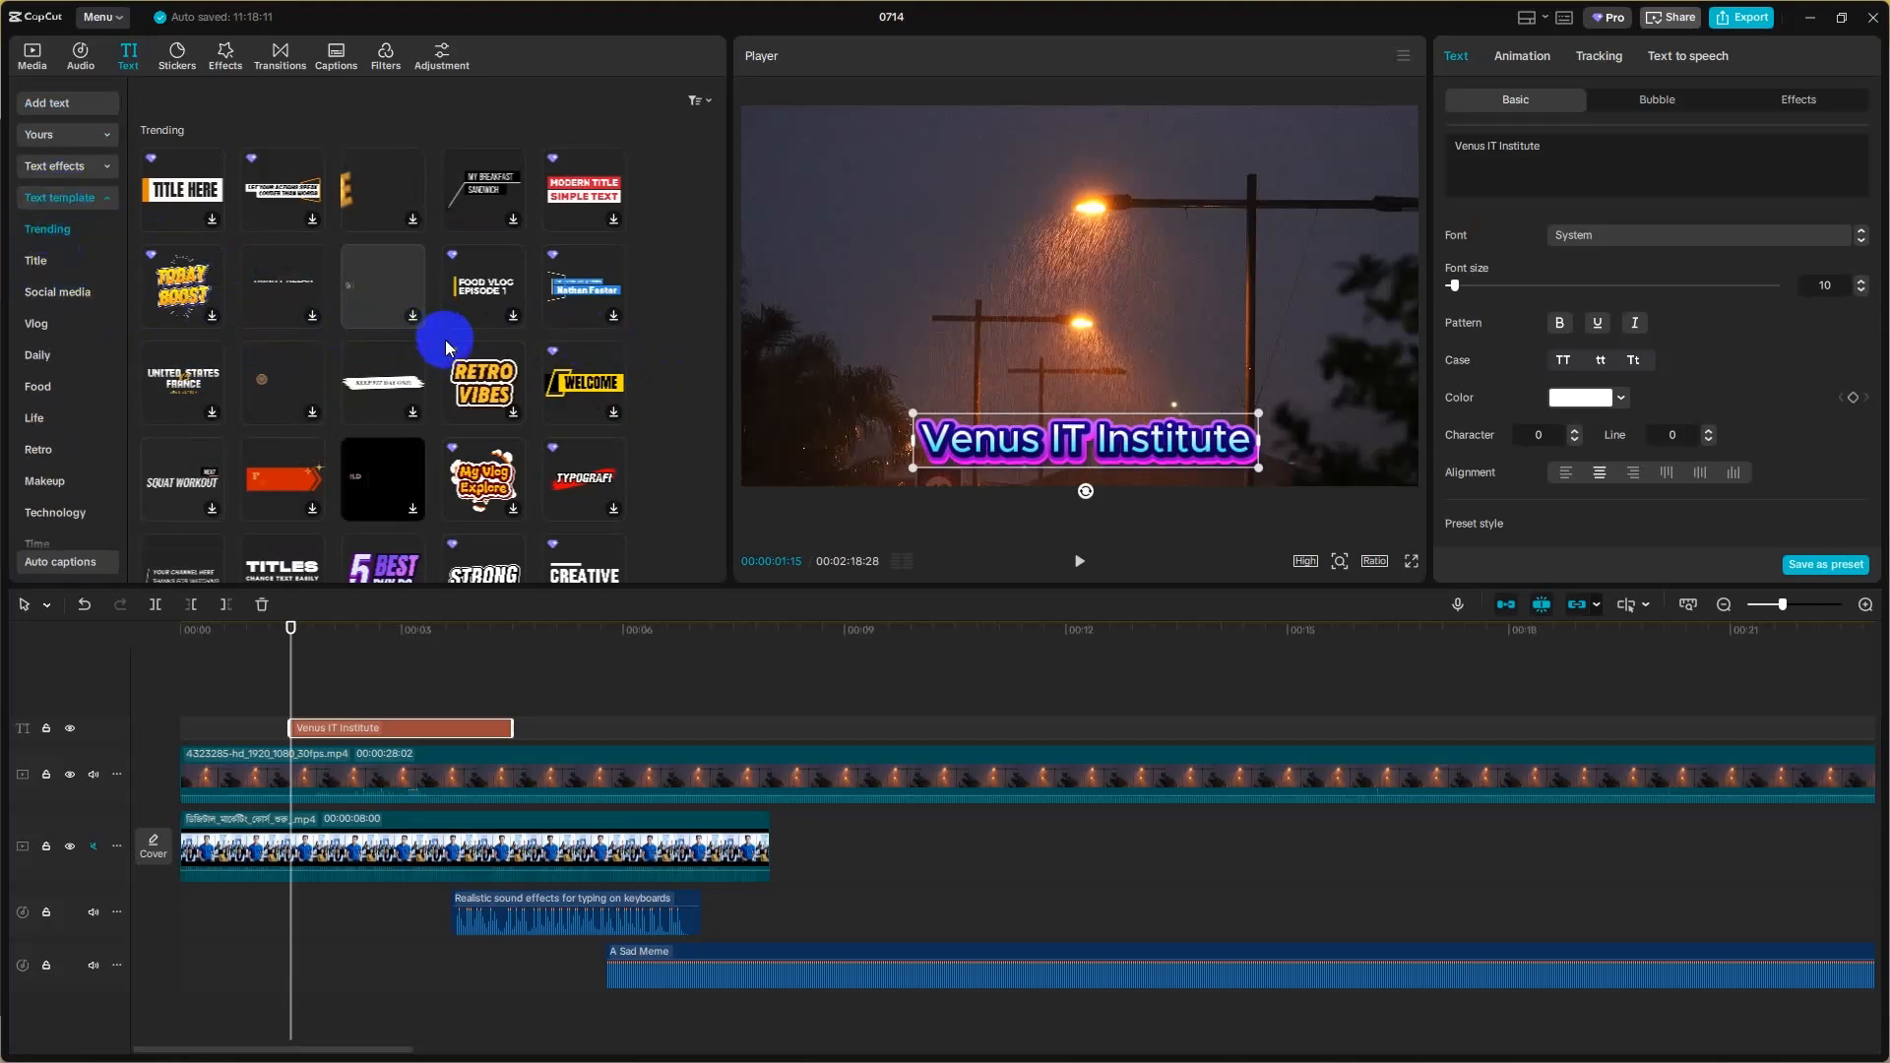
# - Try to mark the SKILLS text template from the Daily category as a favorite
pyautogui.click(67, 354)
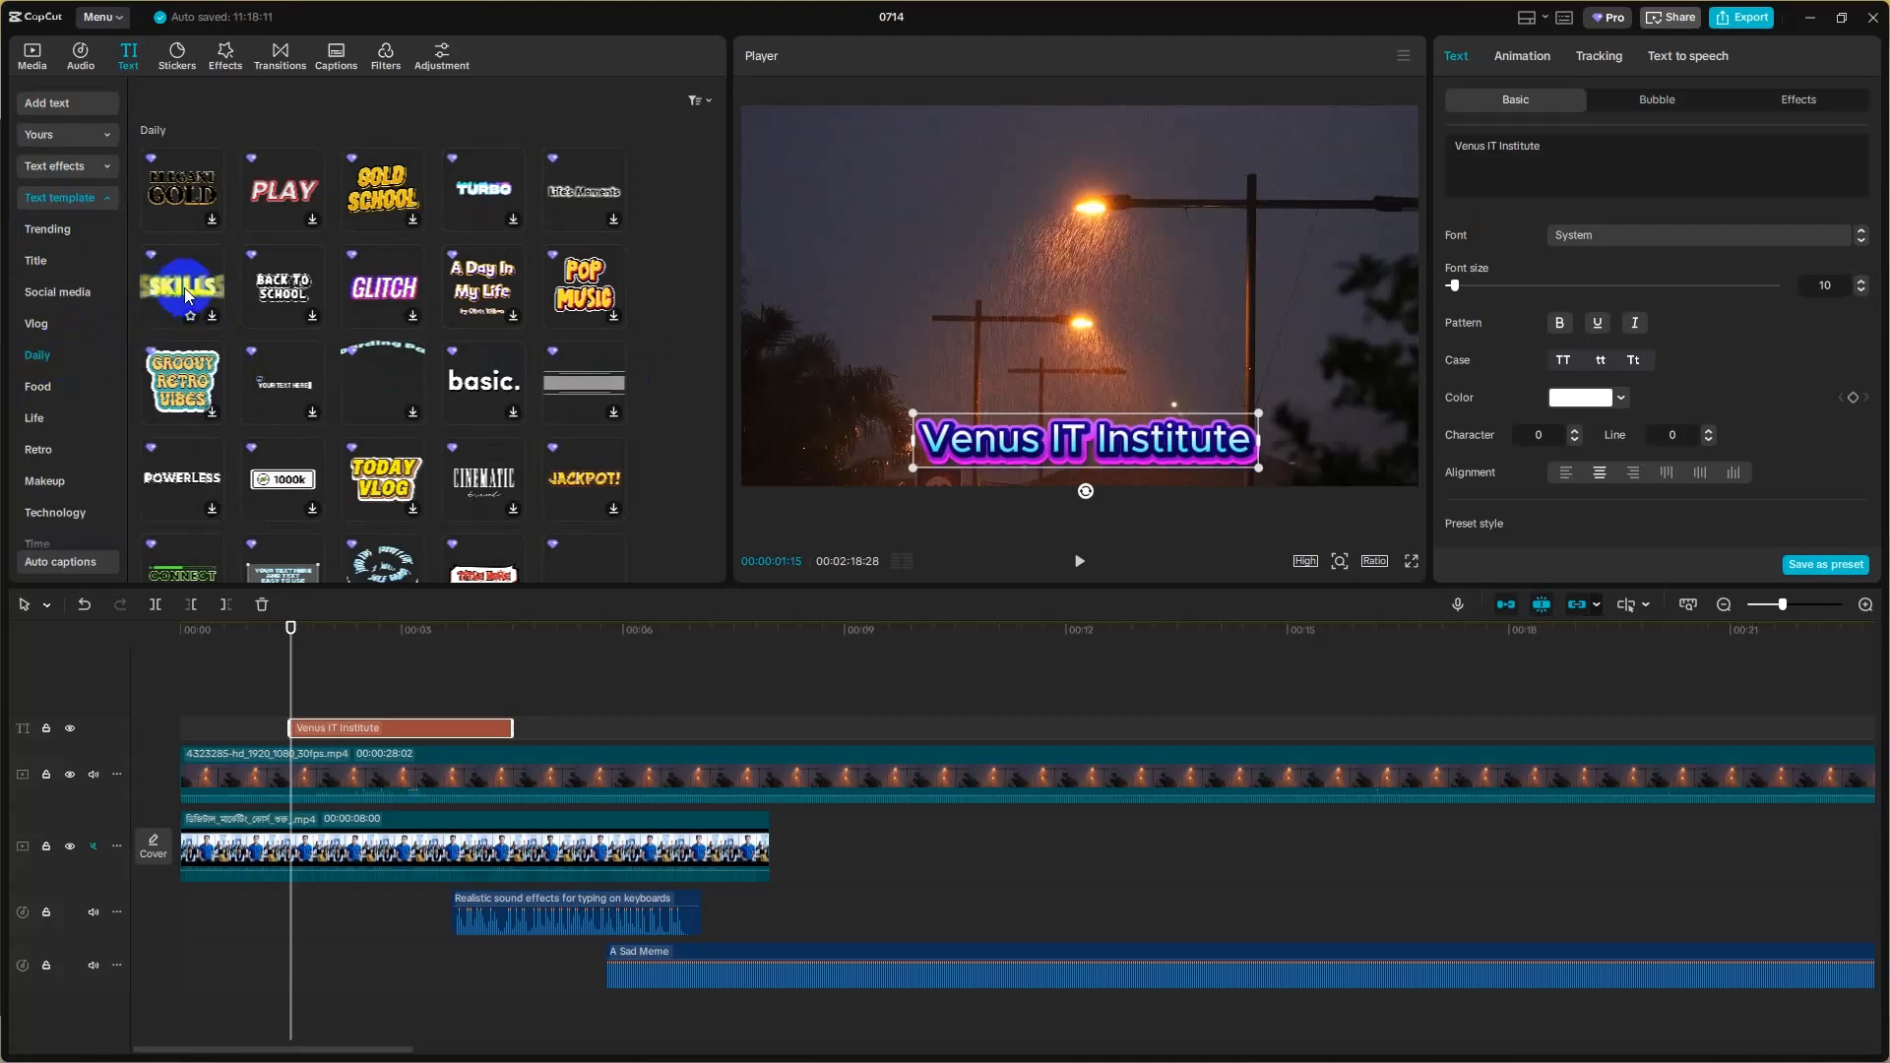
pyautogui.click(191, 317)
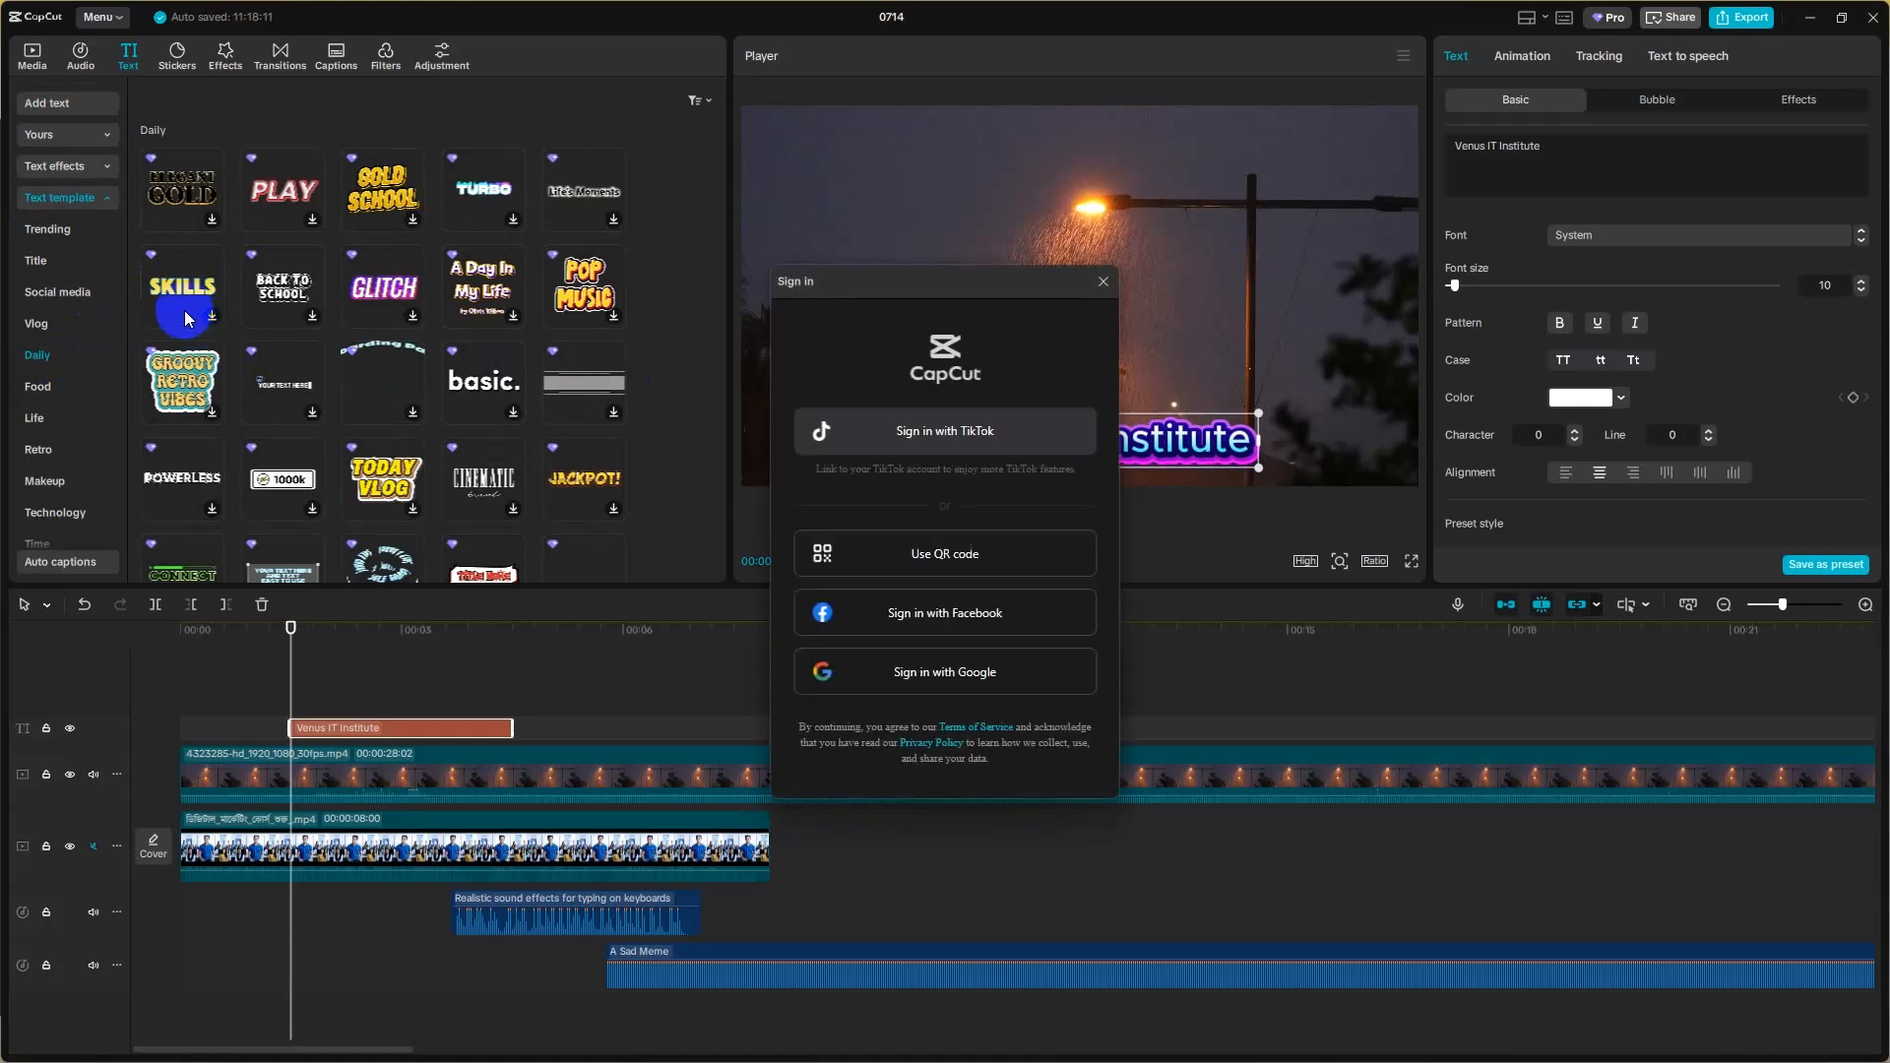
pyautogui.click(1102, 282)
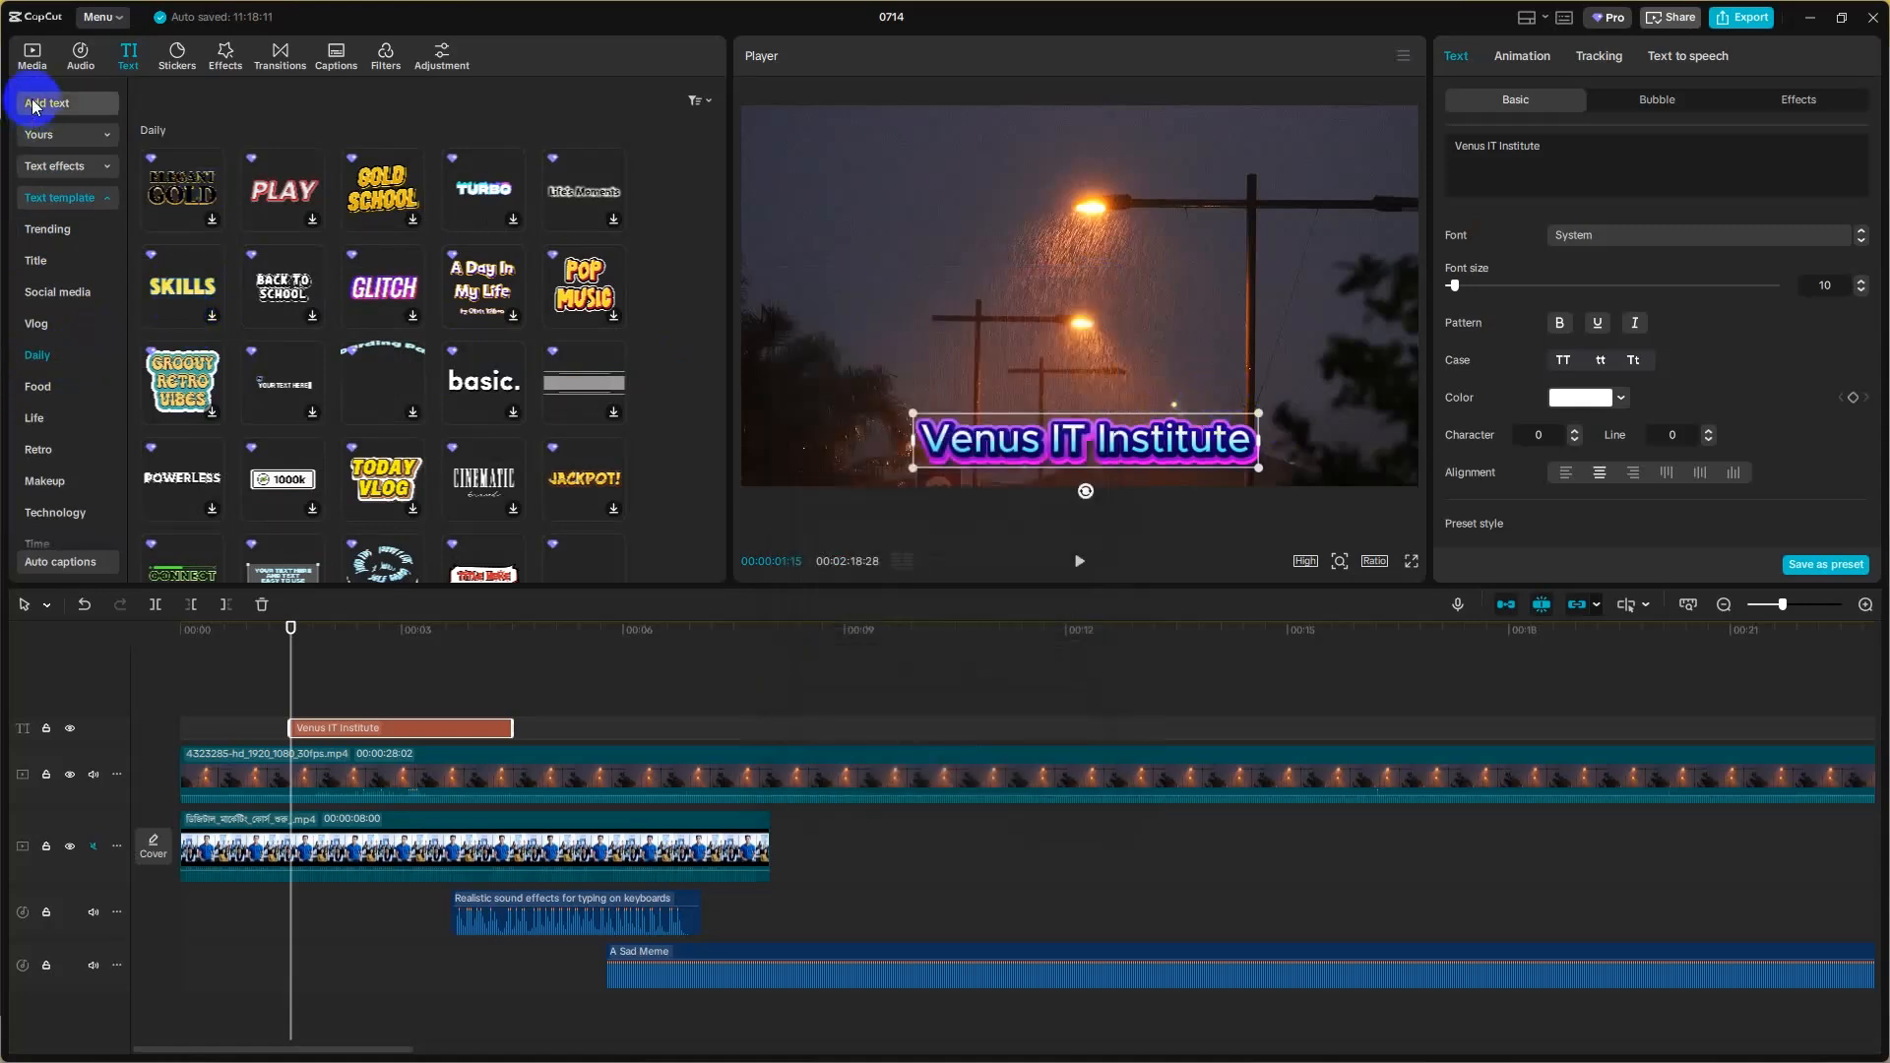
# - Try to mark a green text effect as a favorite and view the favorite text effects, dismissing the sign-in requests
pyautogui.click(71, 169)
pyautogui.scroll(3, 458, 484)
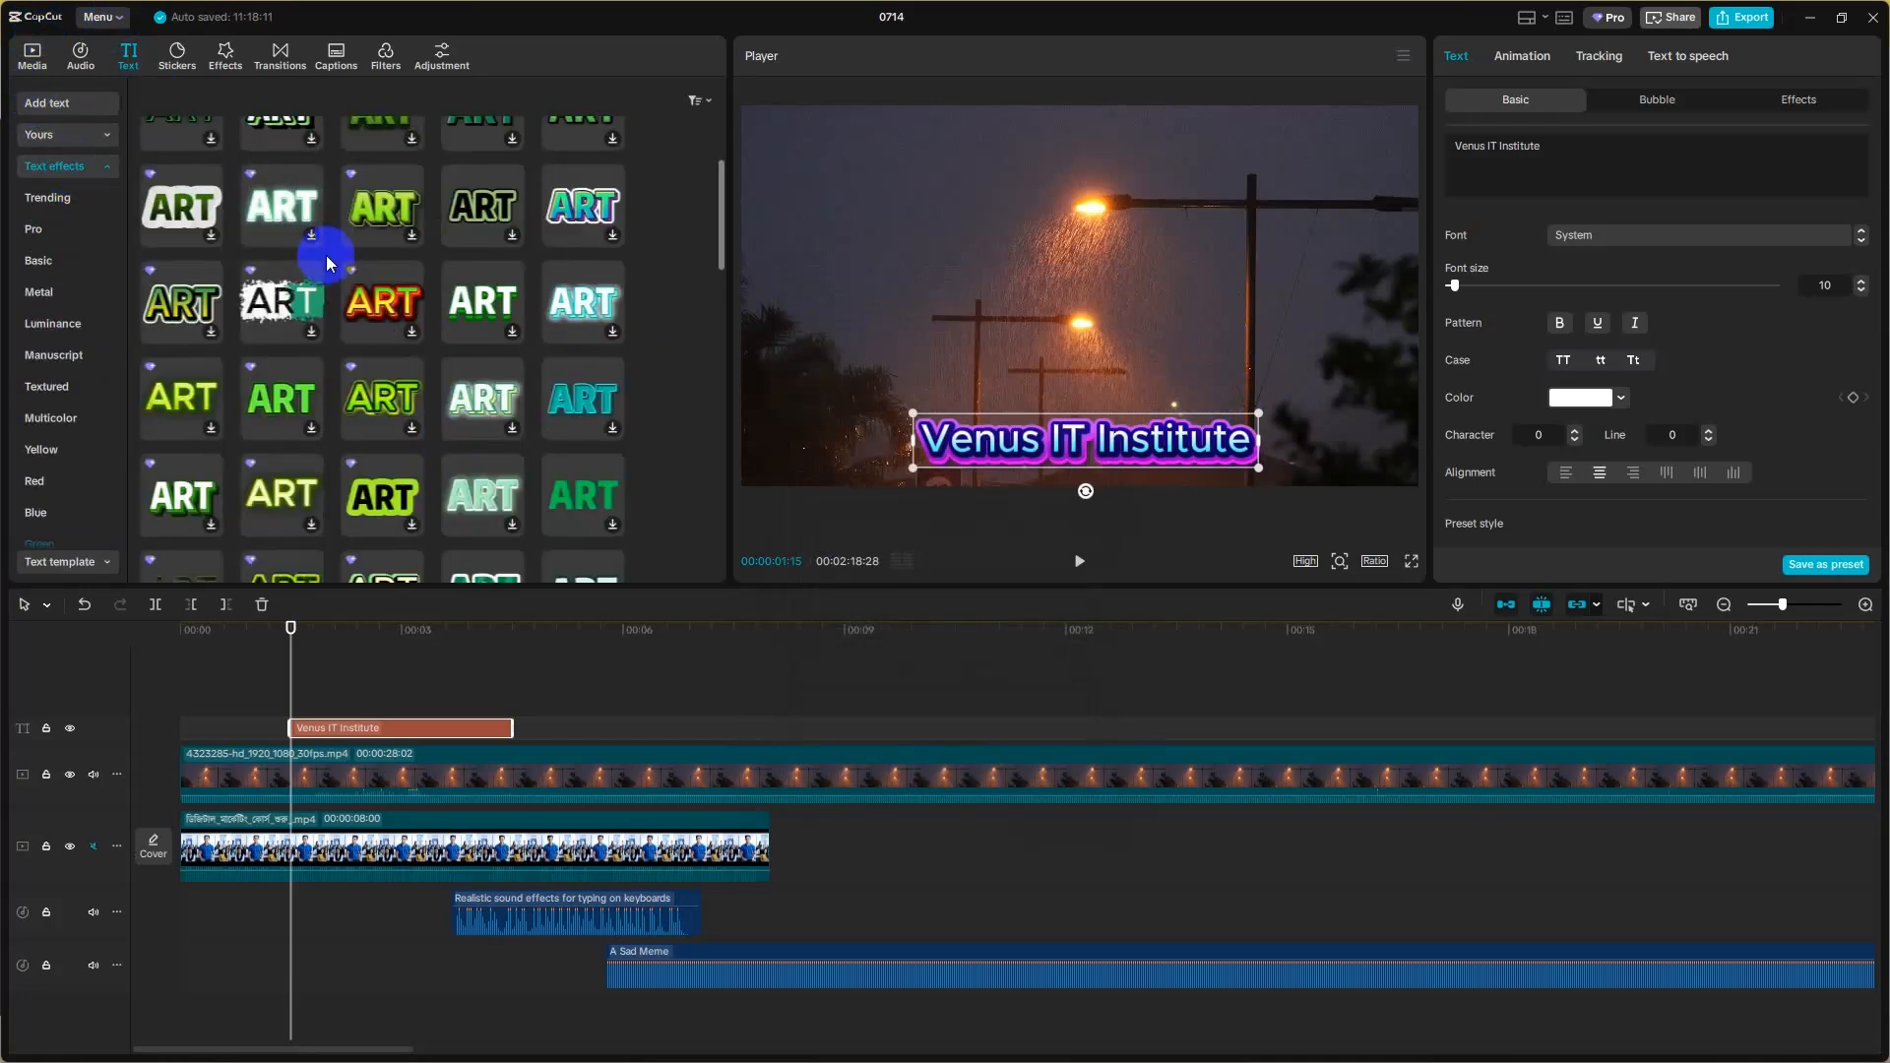
pyautogui.click(198, 245)
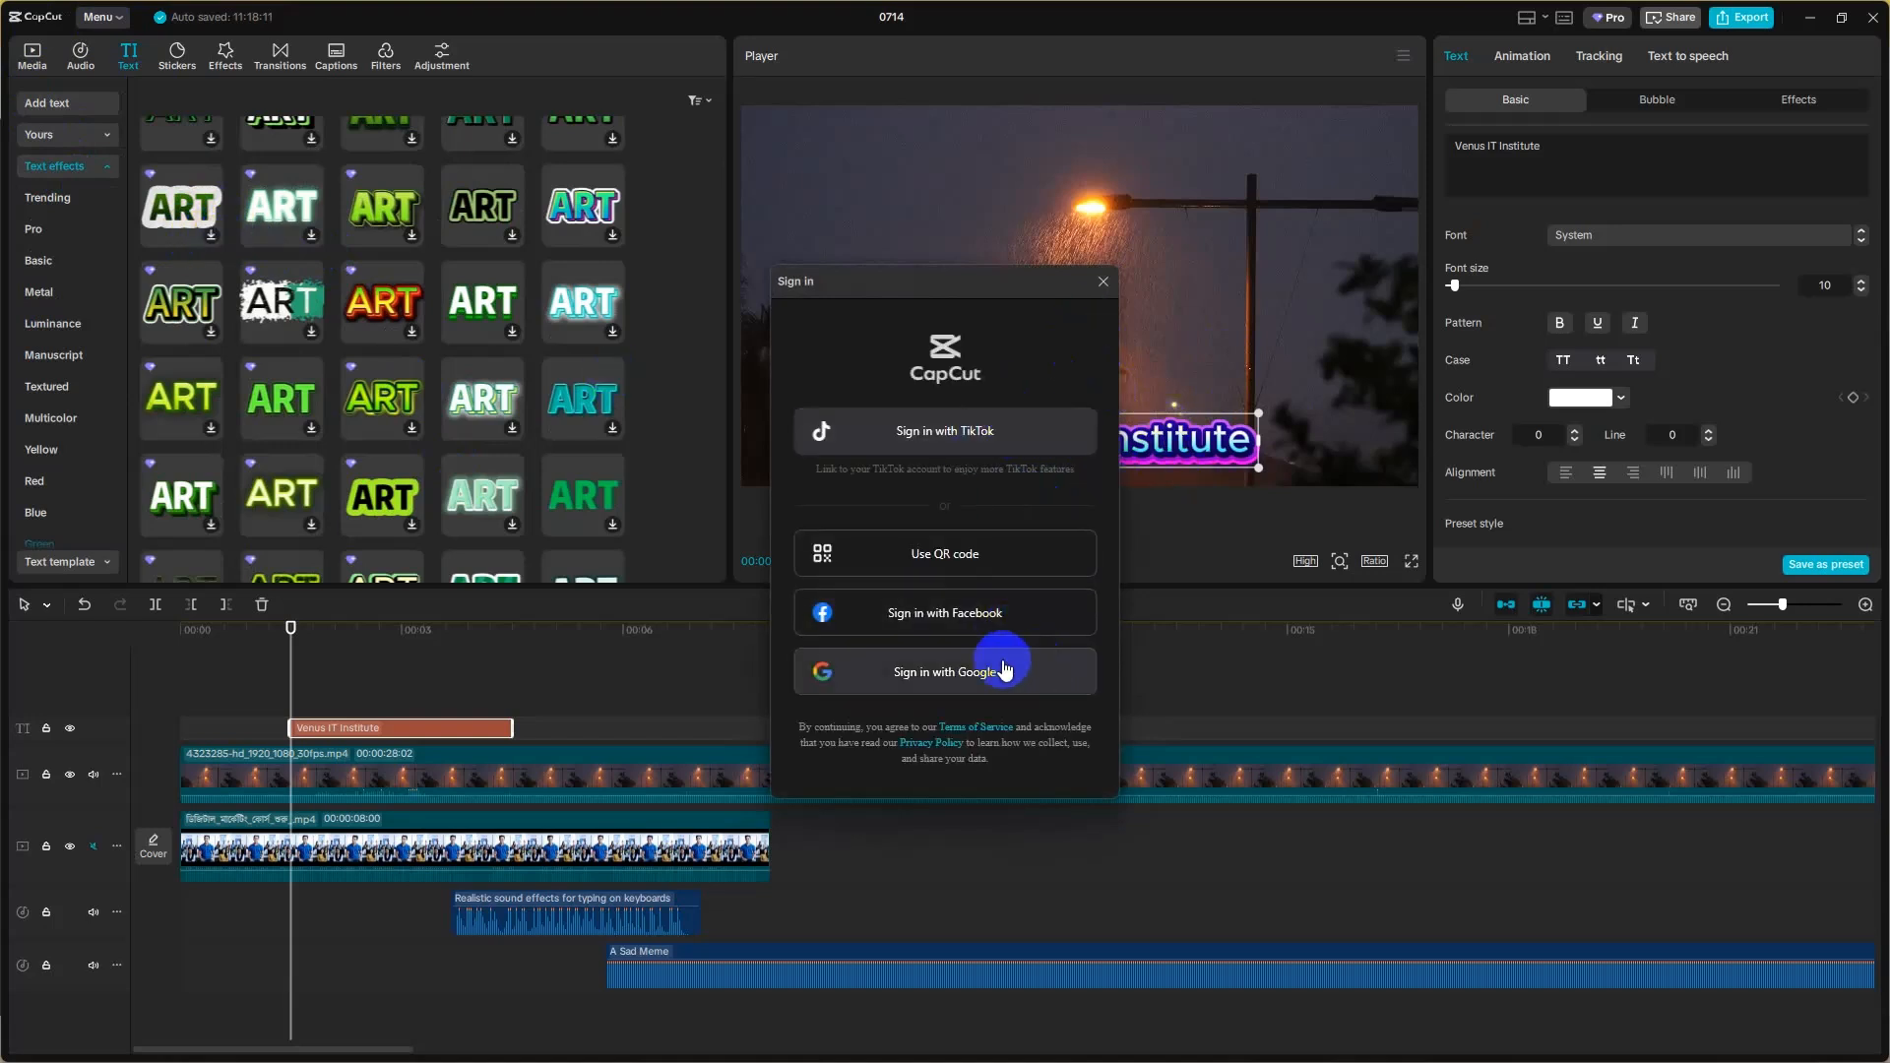
pyautogui.click(1103, 283)
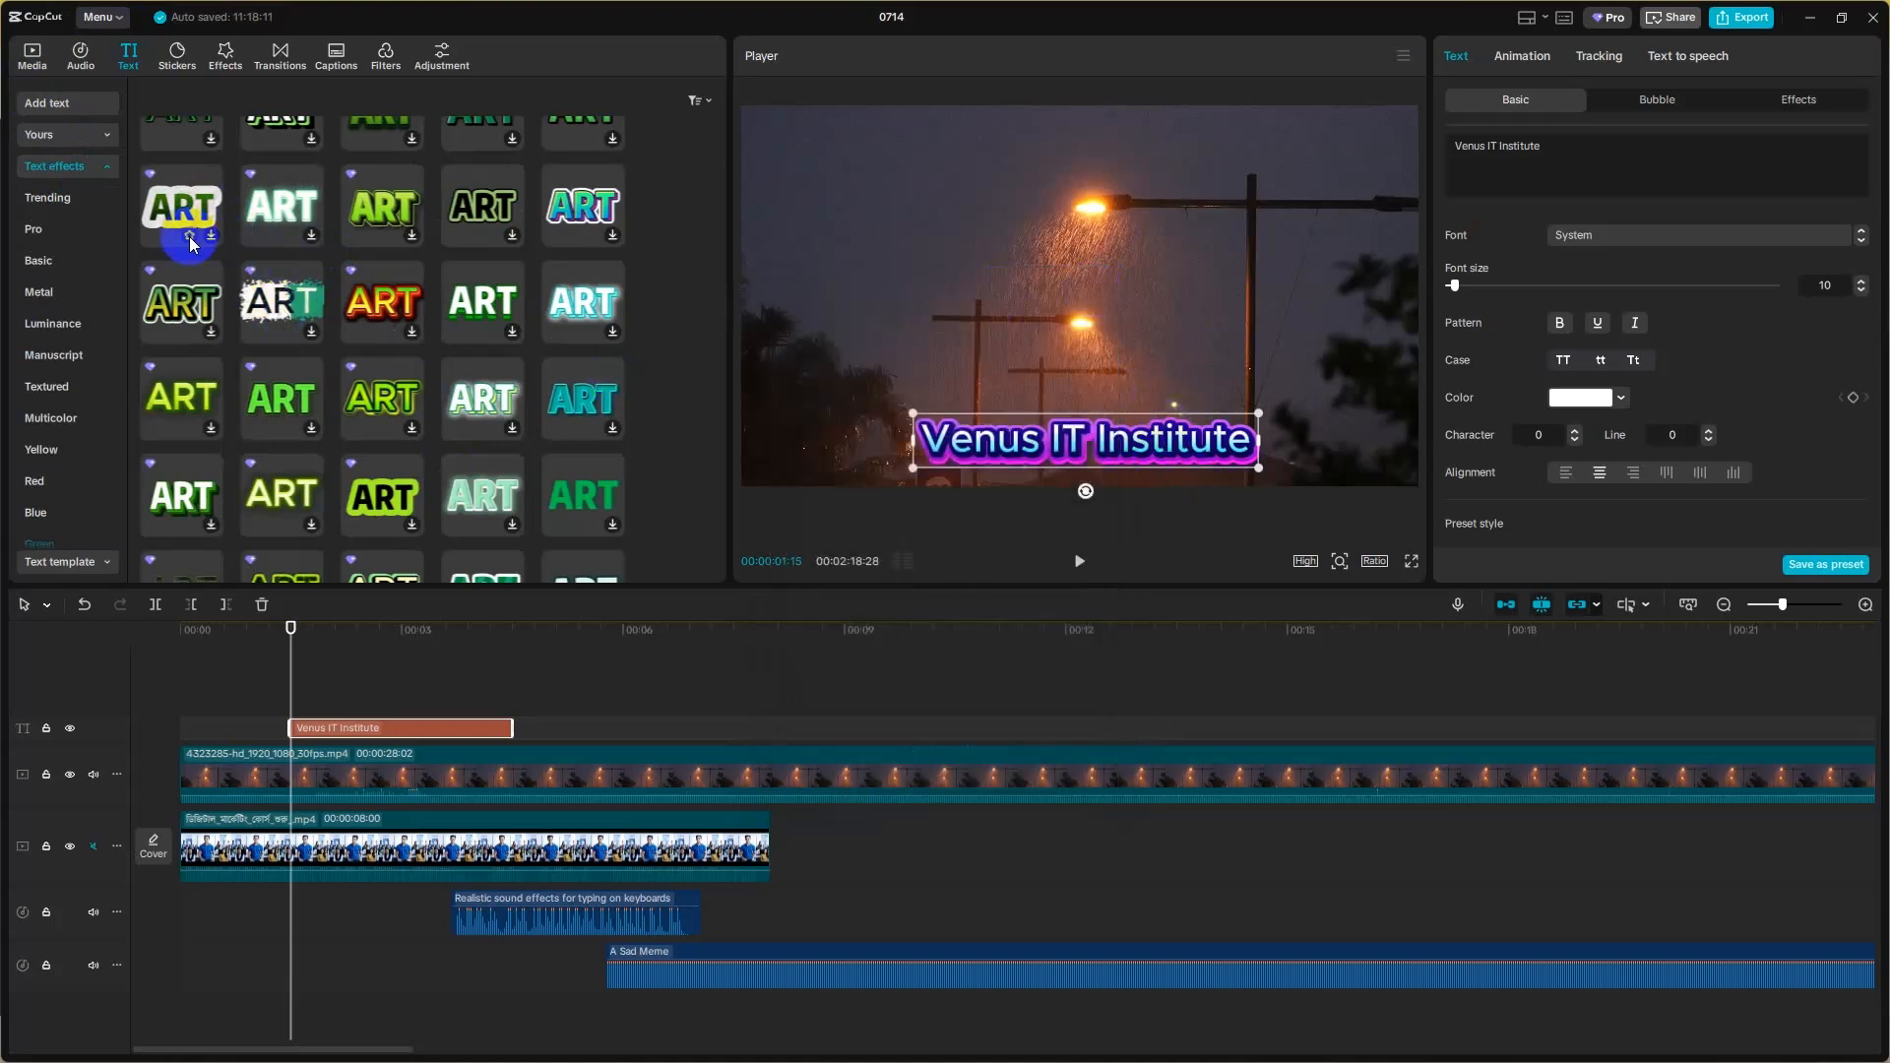
pyautogui.click(62, 134)
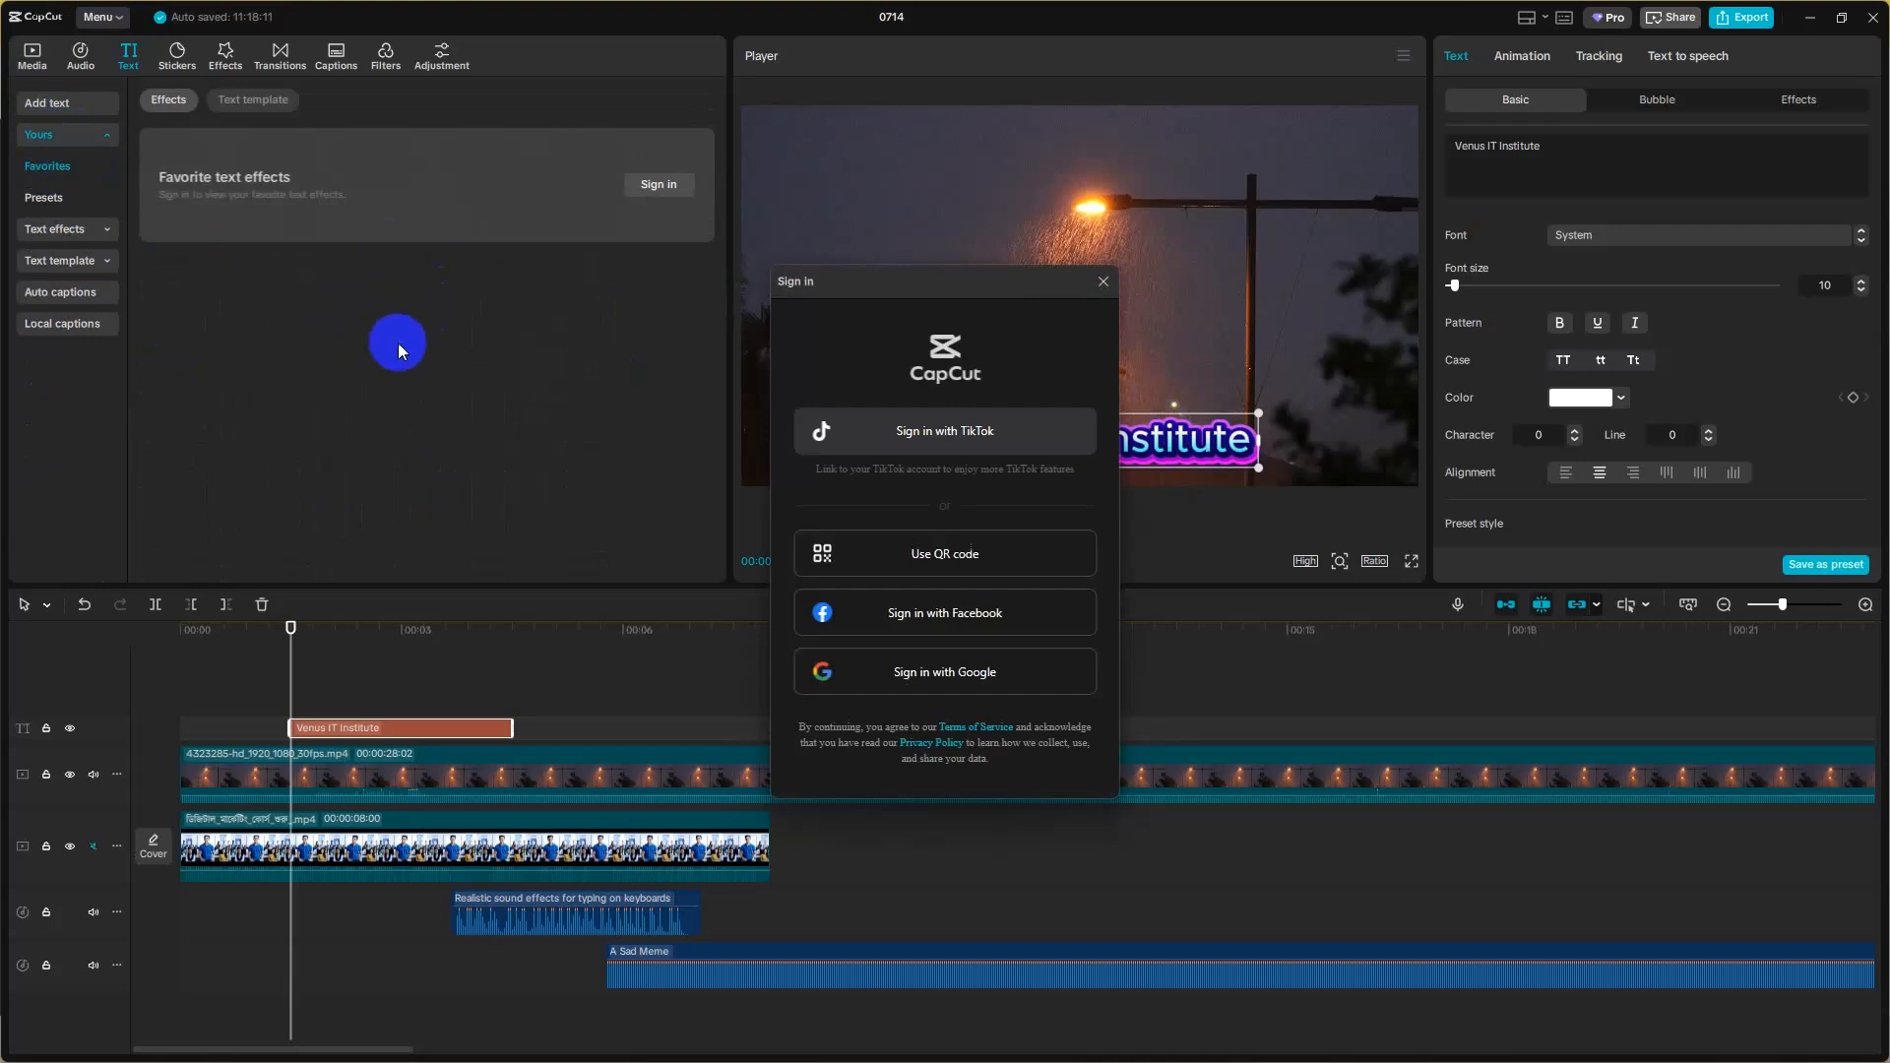
pyautogui.click(1098, 283)
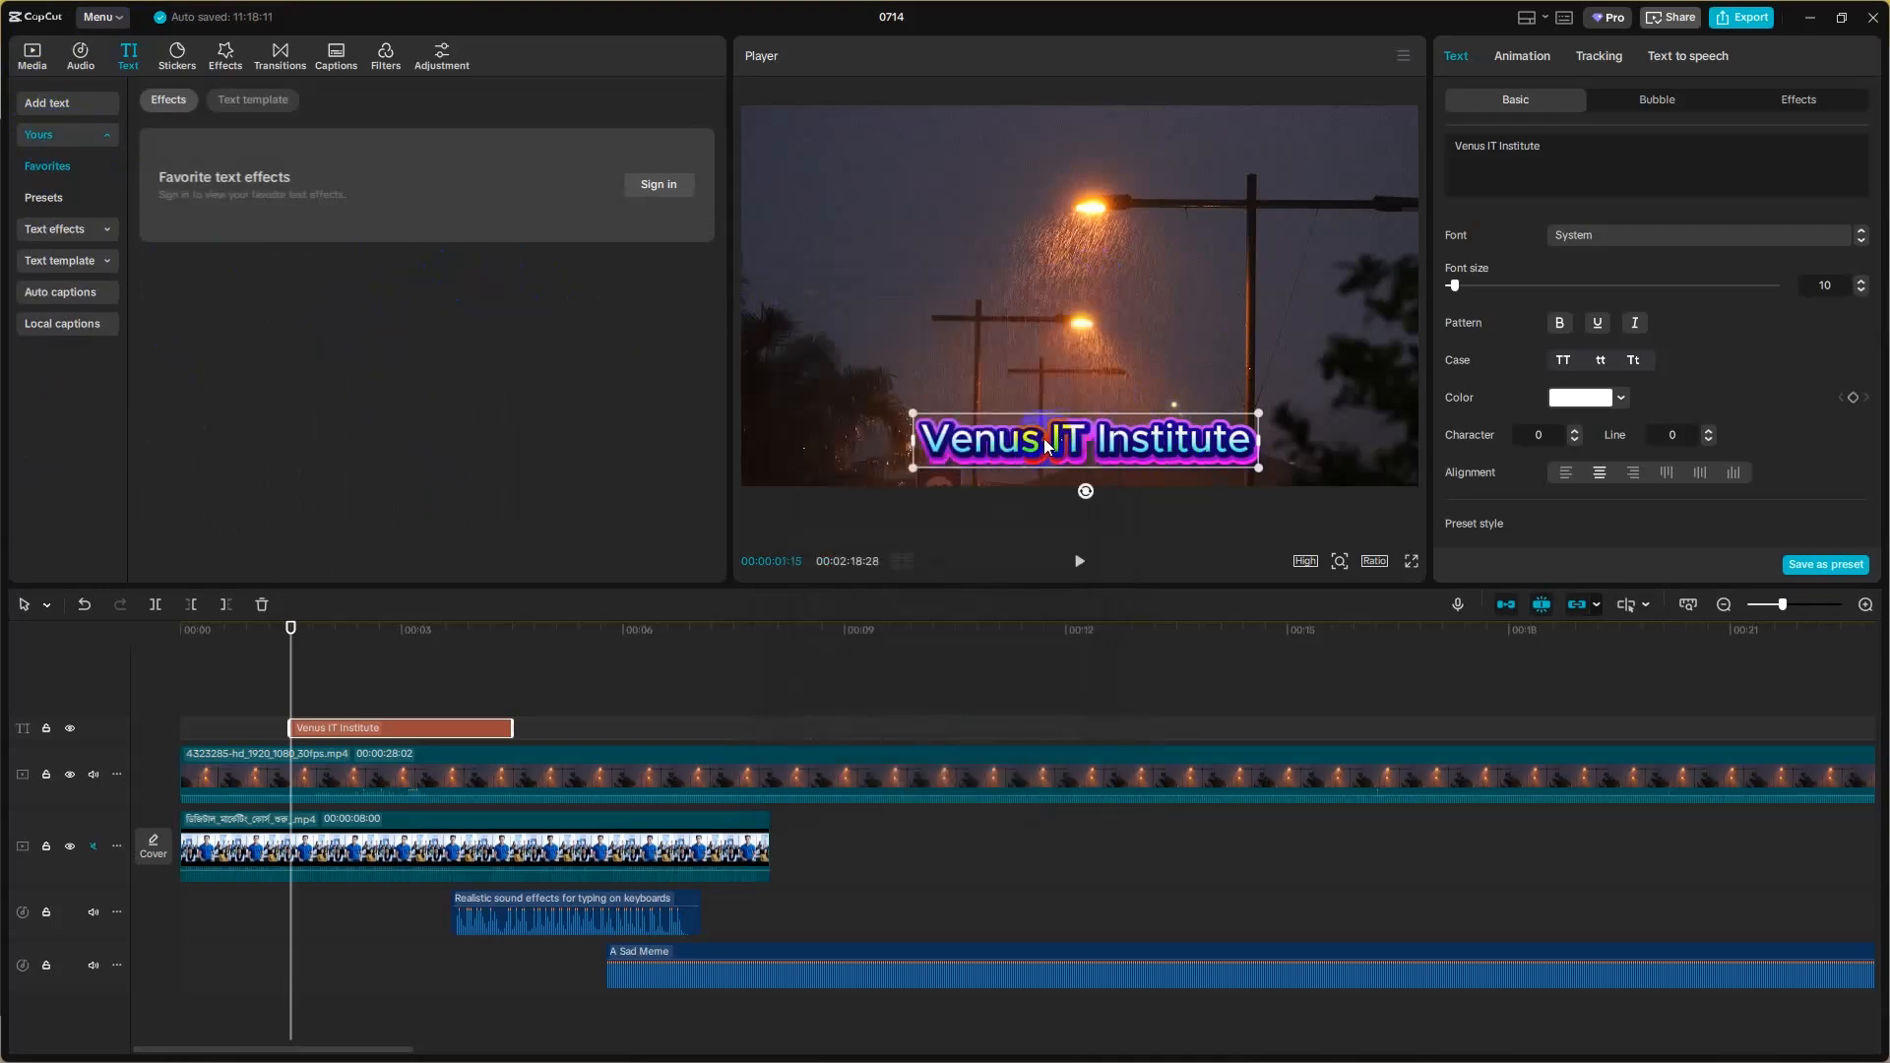
# - Play the timeline from the start and extend the end of the "Venus IT Institute" text clip to about 17 seconds
pyautogui.moveTo(296, 695); pyautogui.dragTo(161, 688)
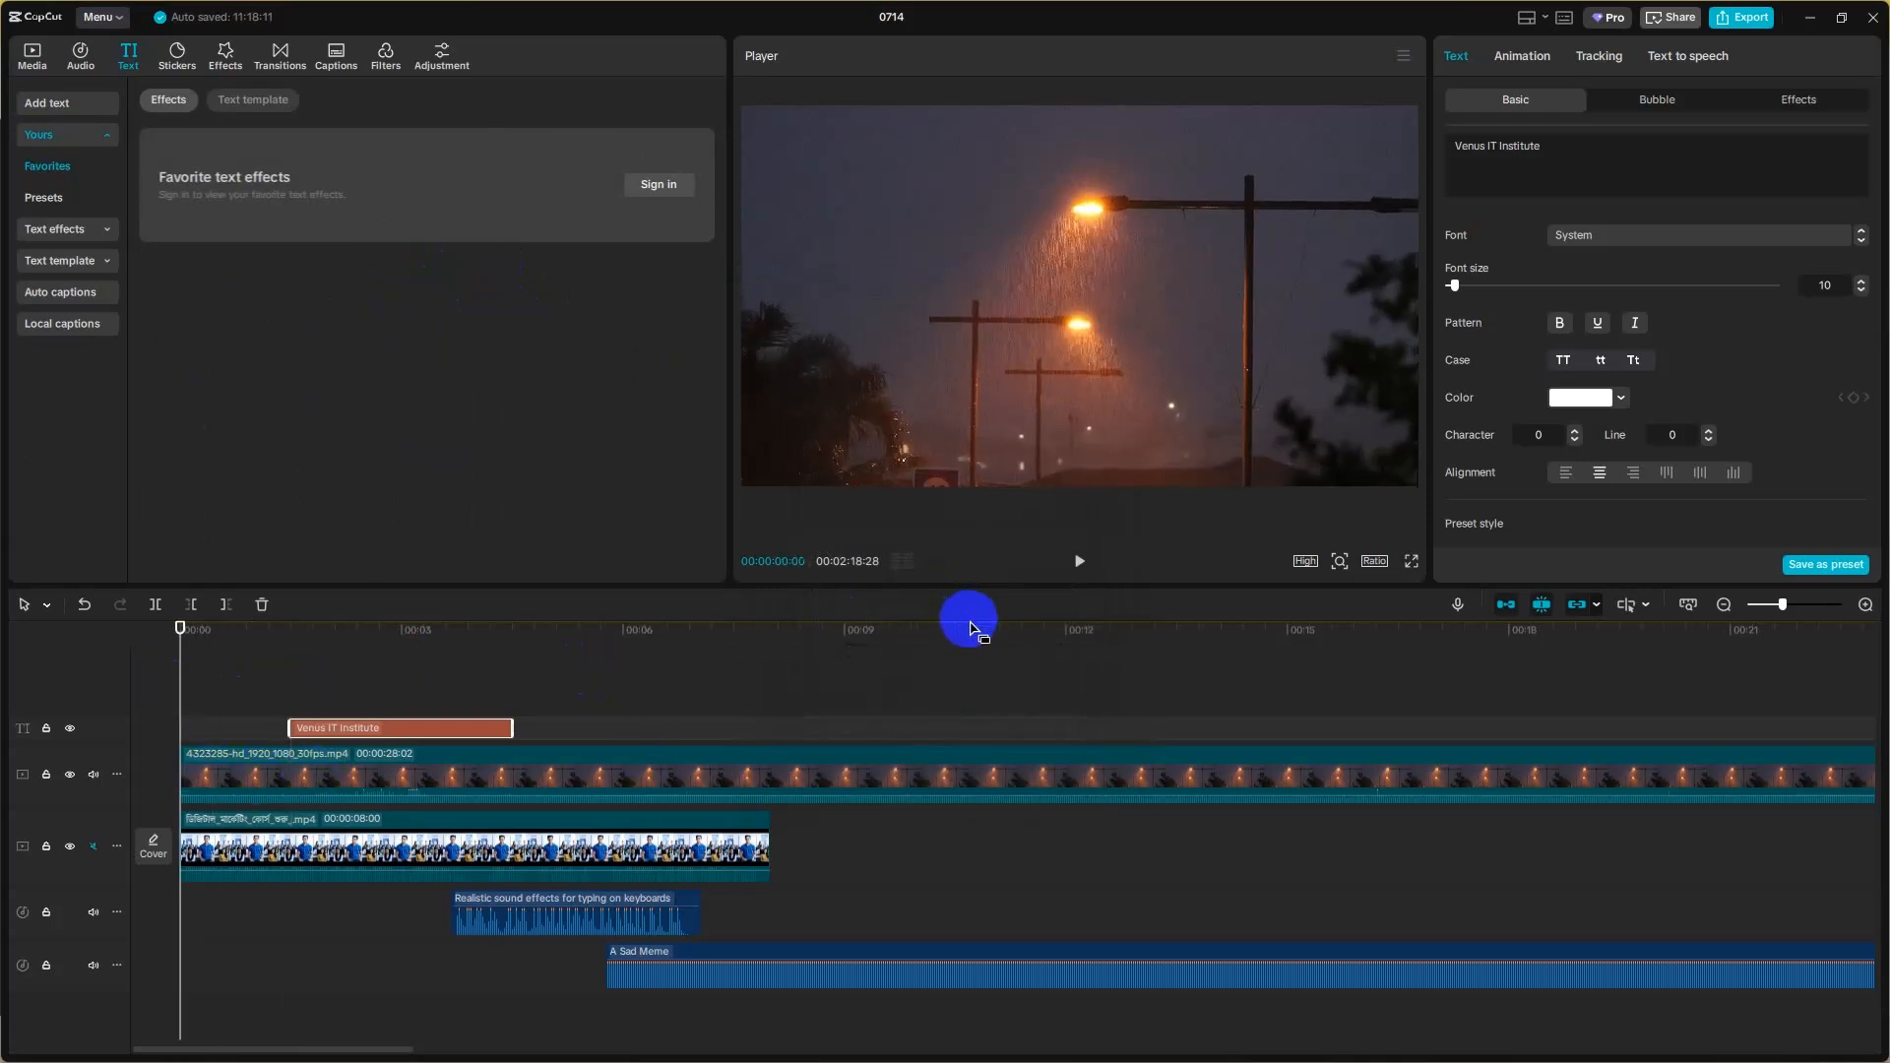
pyautogui.click(1079, 561)
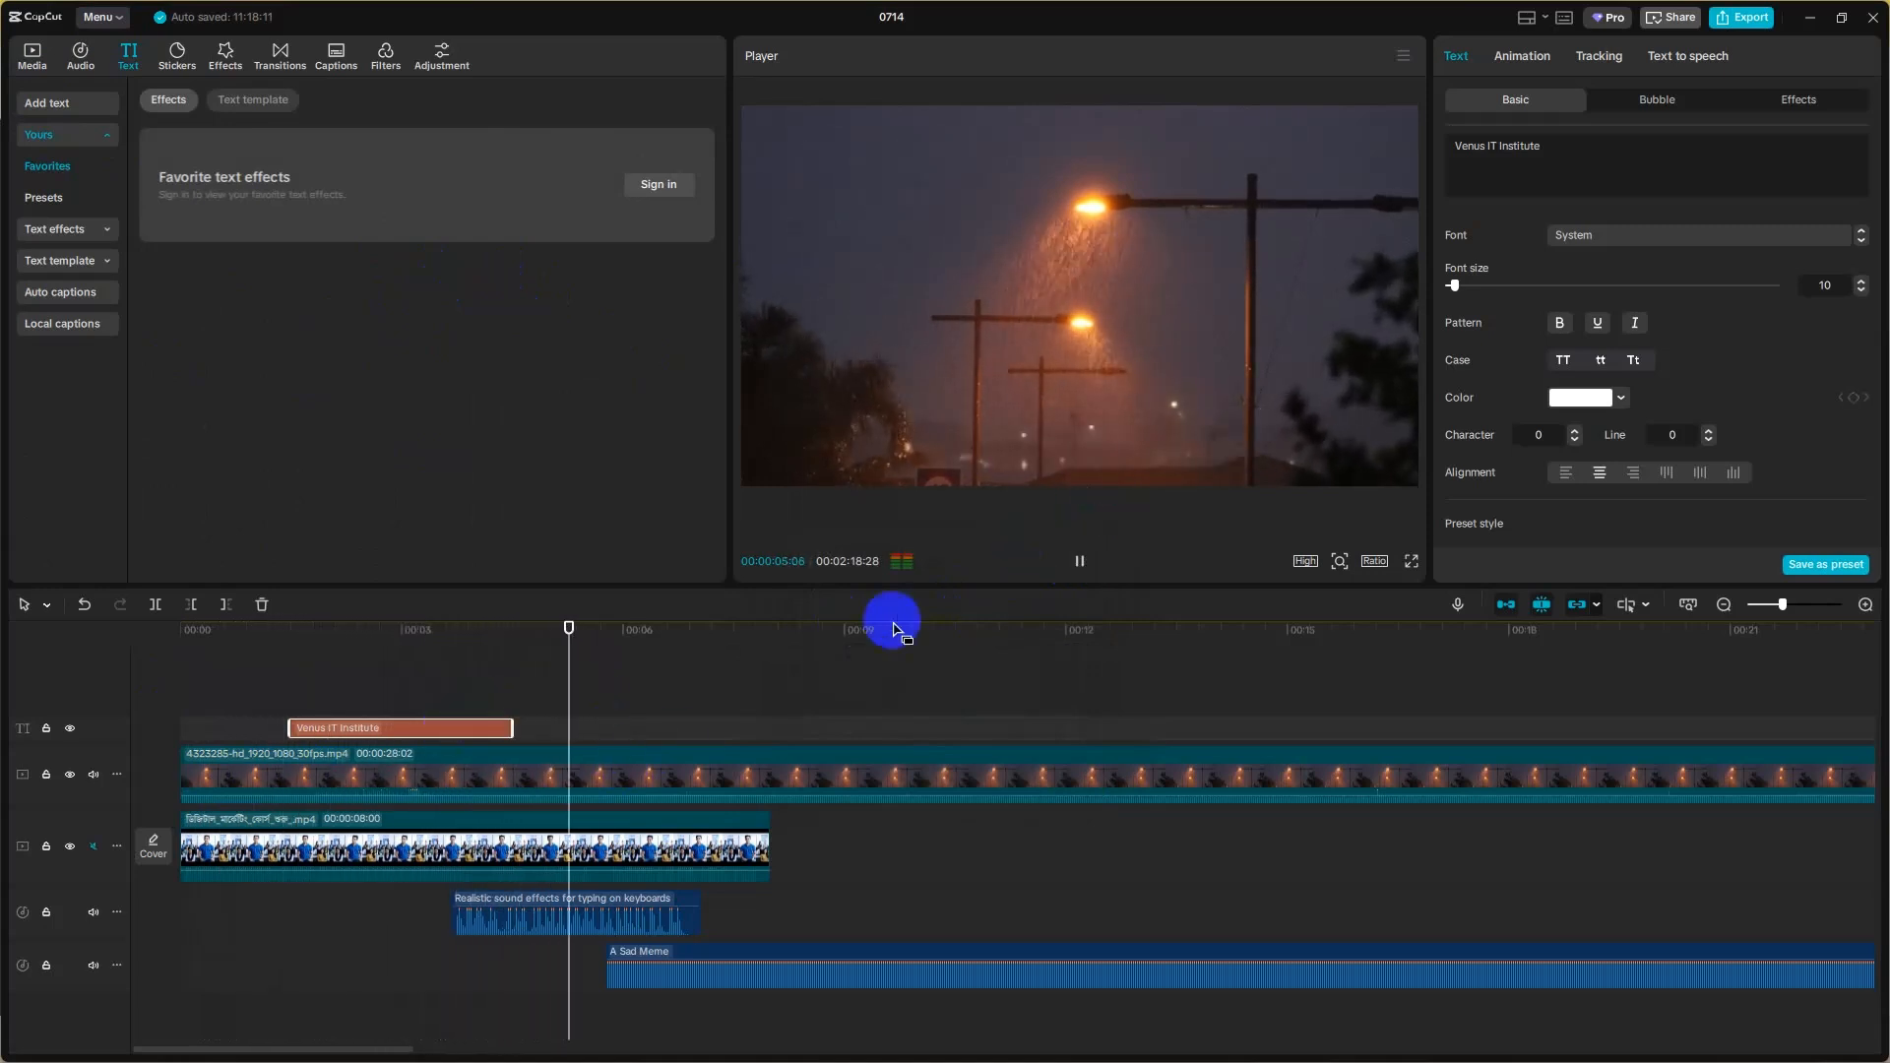
pyautogui.click(1077, 559)
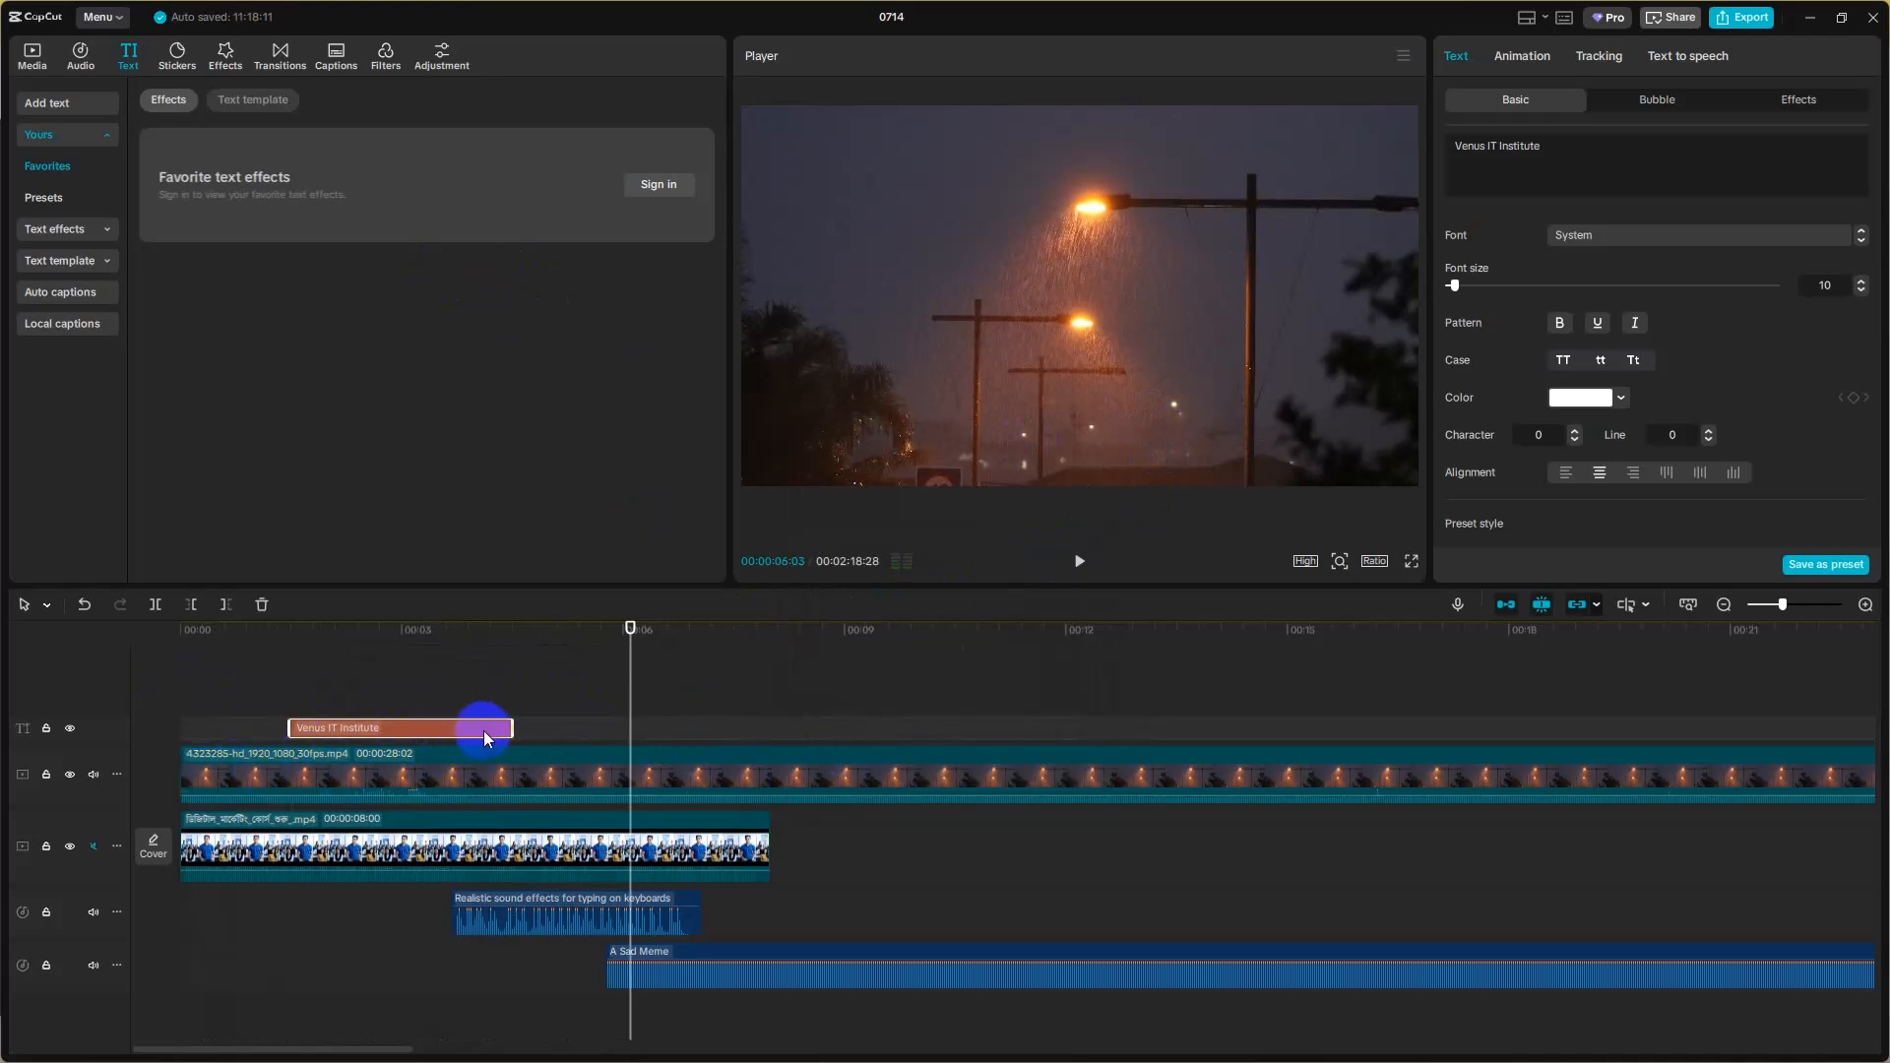
pyautogui.moveTo(512, 726); pyautogui.dragTo(1422, 714)
pyautogui.click(603, 654)
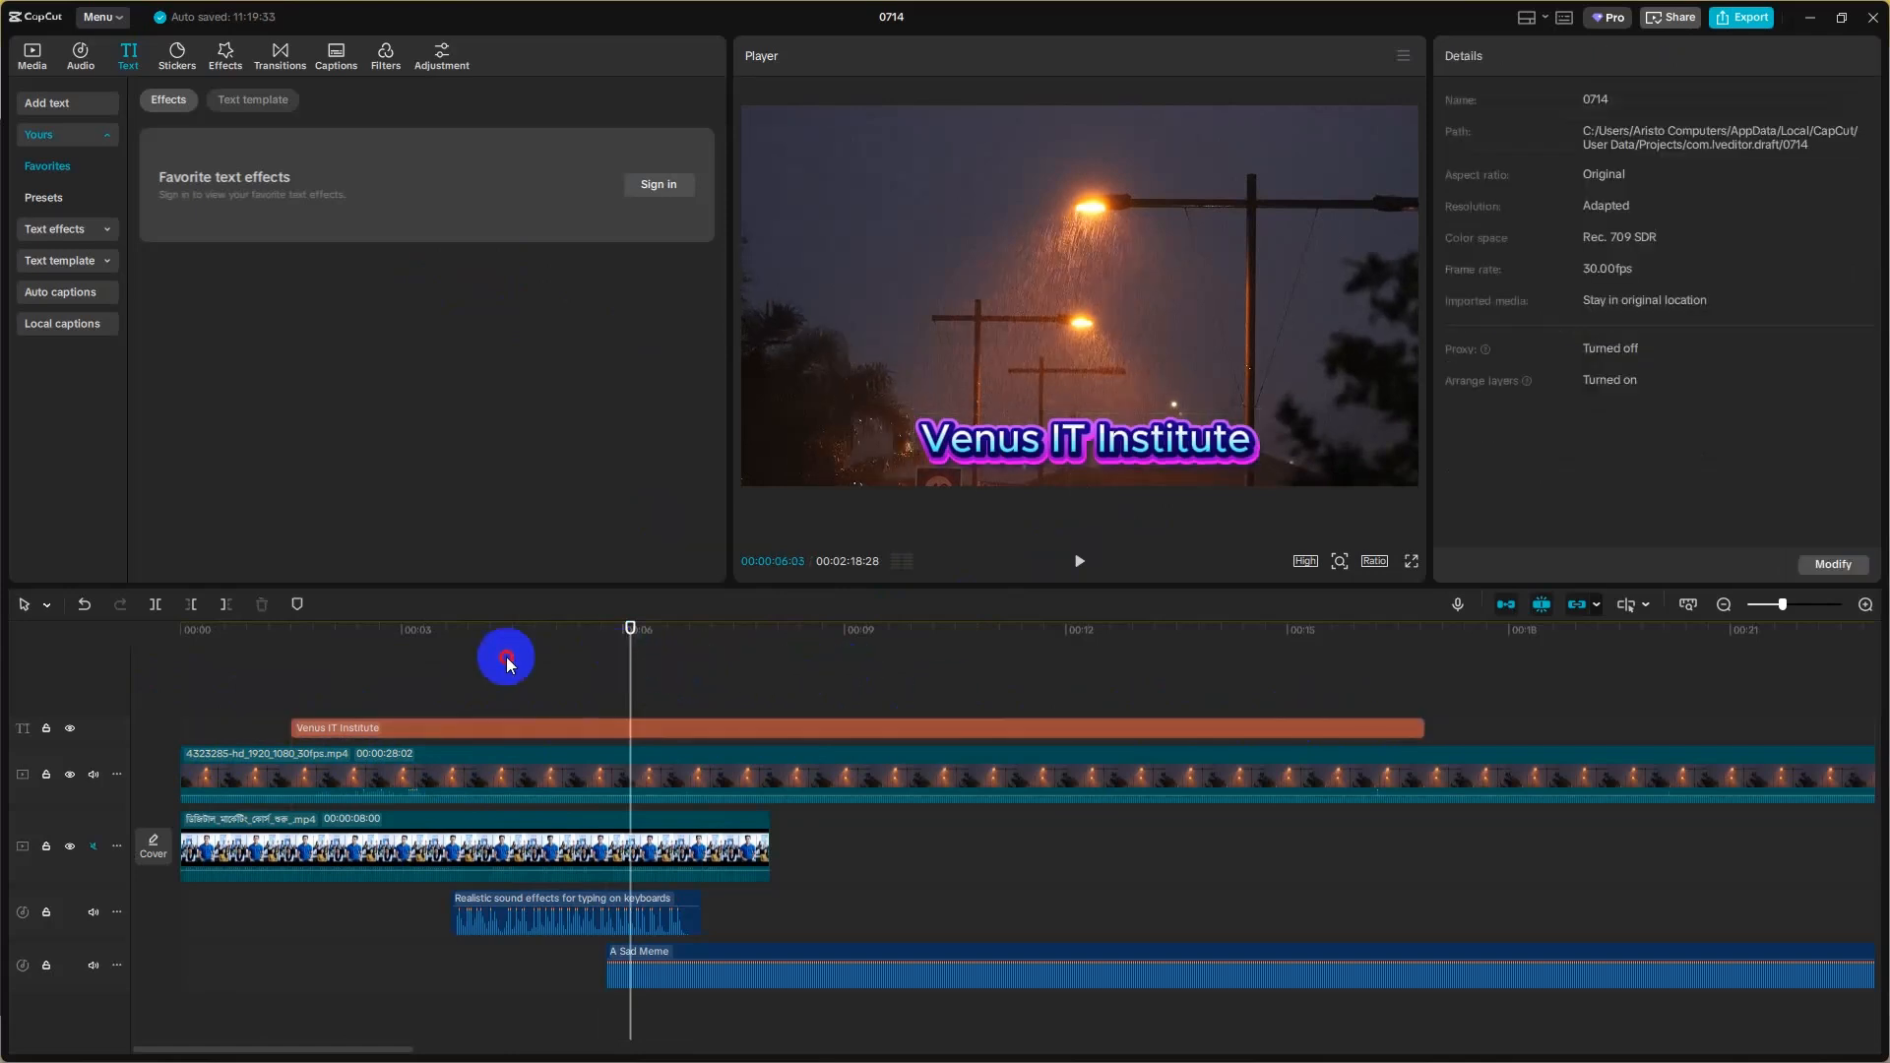
# - Play back the extended text clip from just before its start and return the playhead there
pyautogui.moveTo(641, 680); pyautogui.dragTo(263, 654)
pyautogui.click(1103, 564)
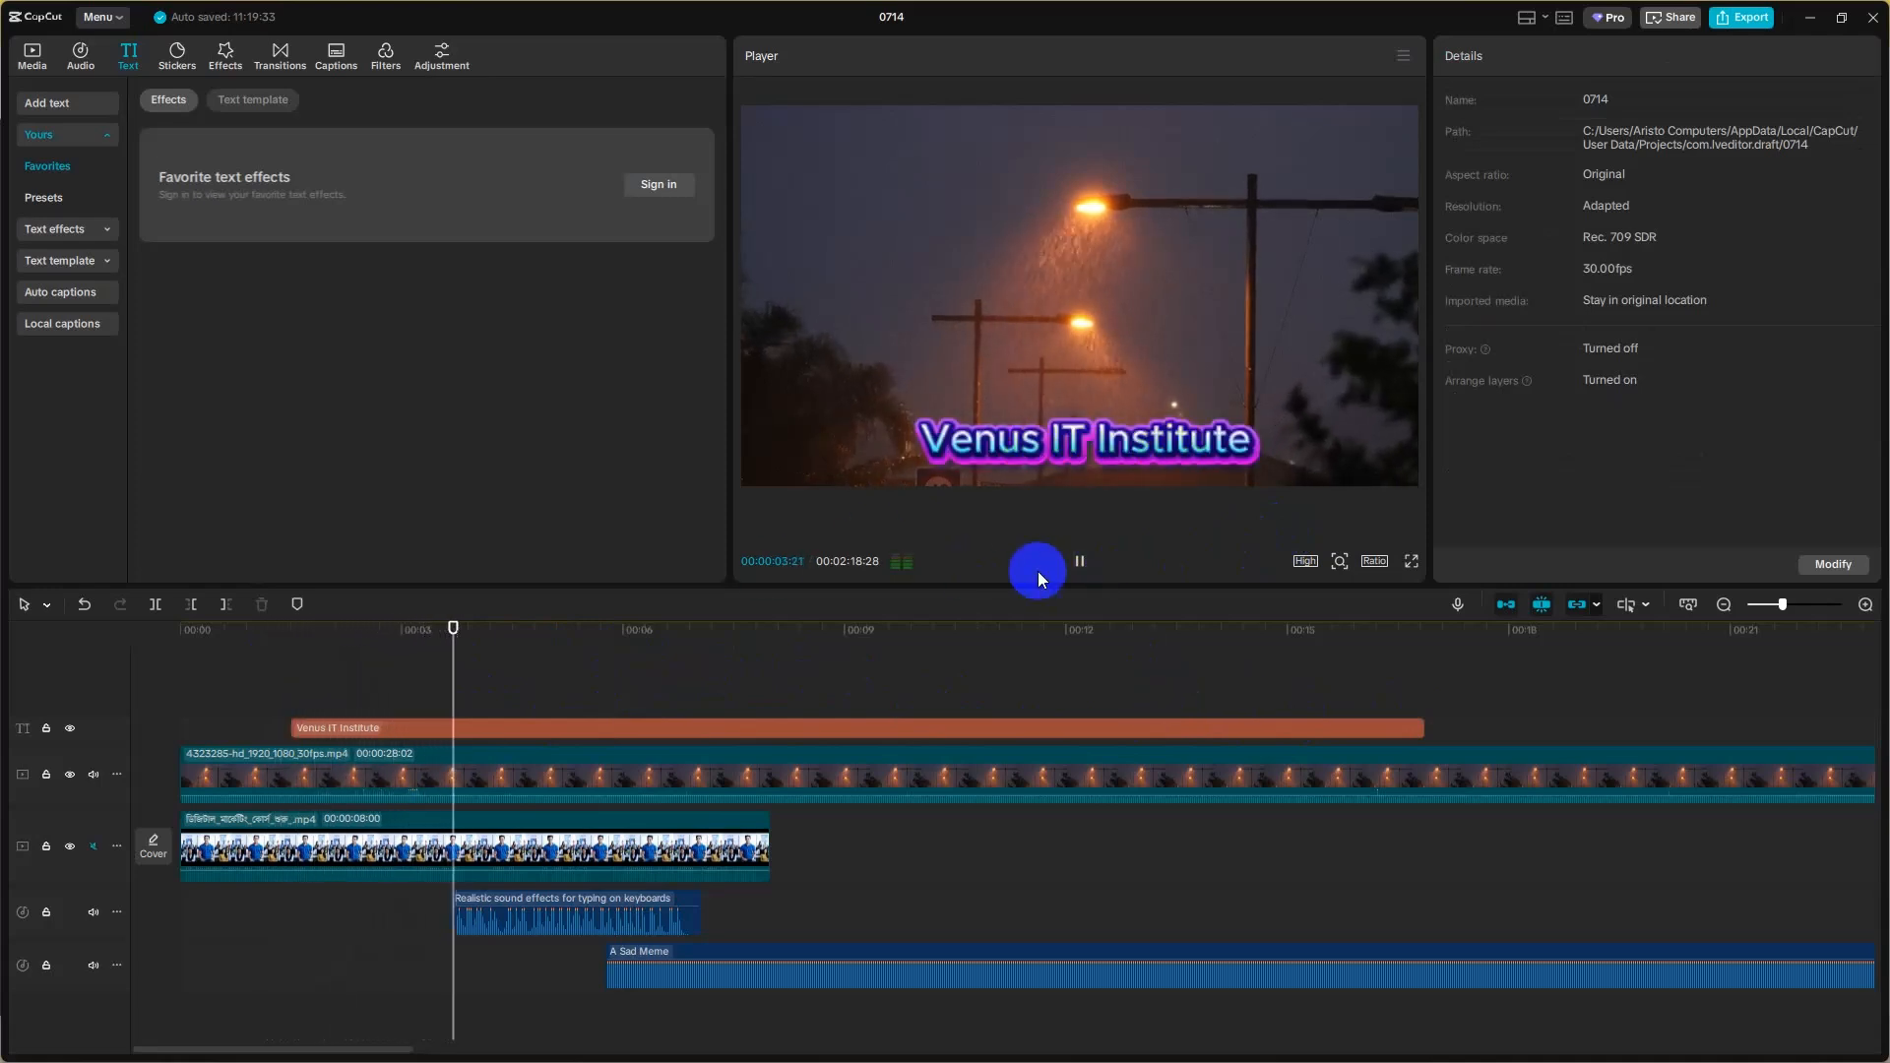
pyautogui.click(1080, 561)
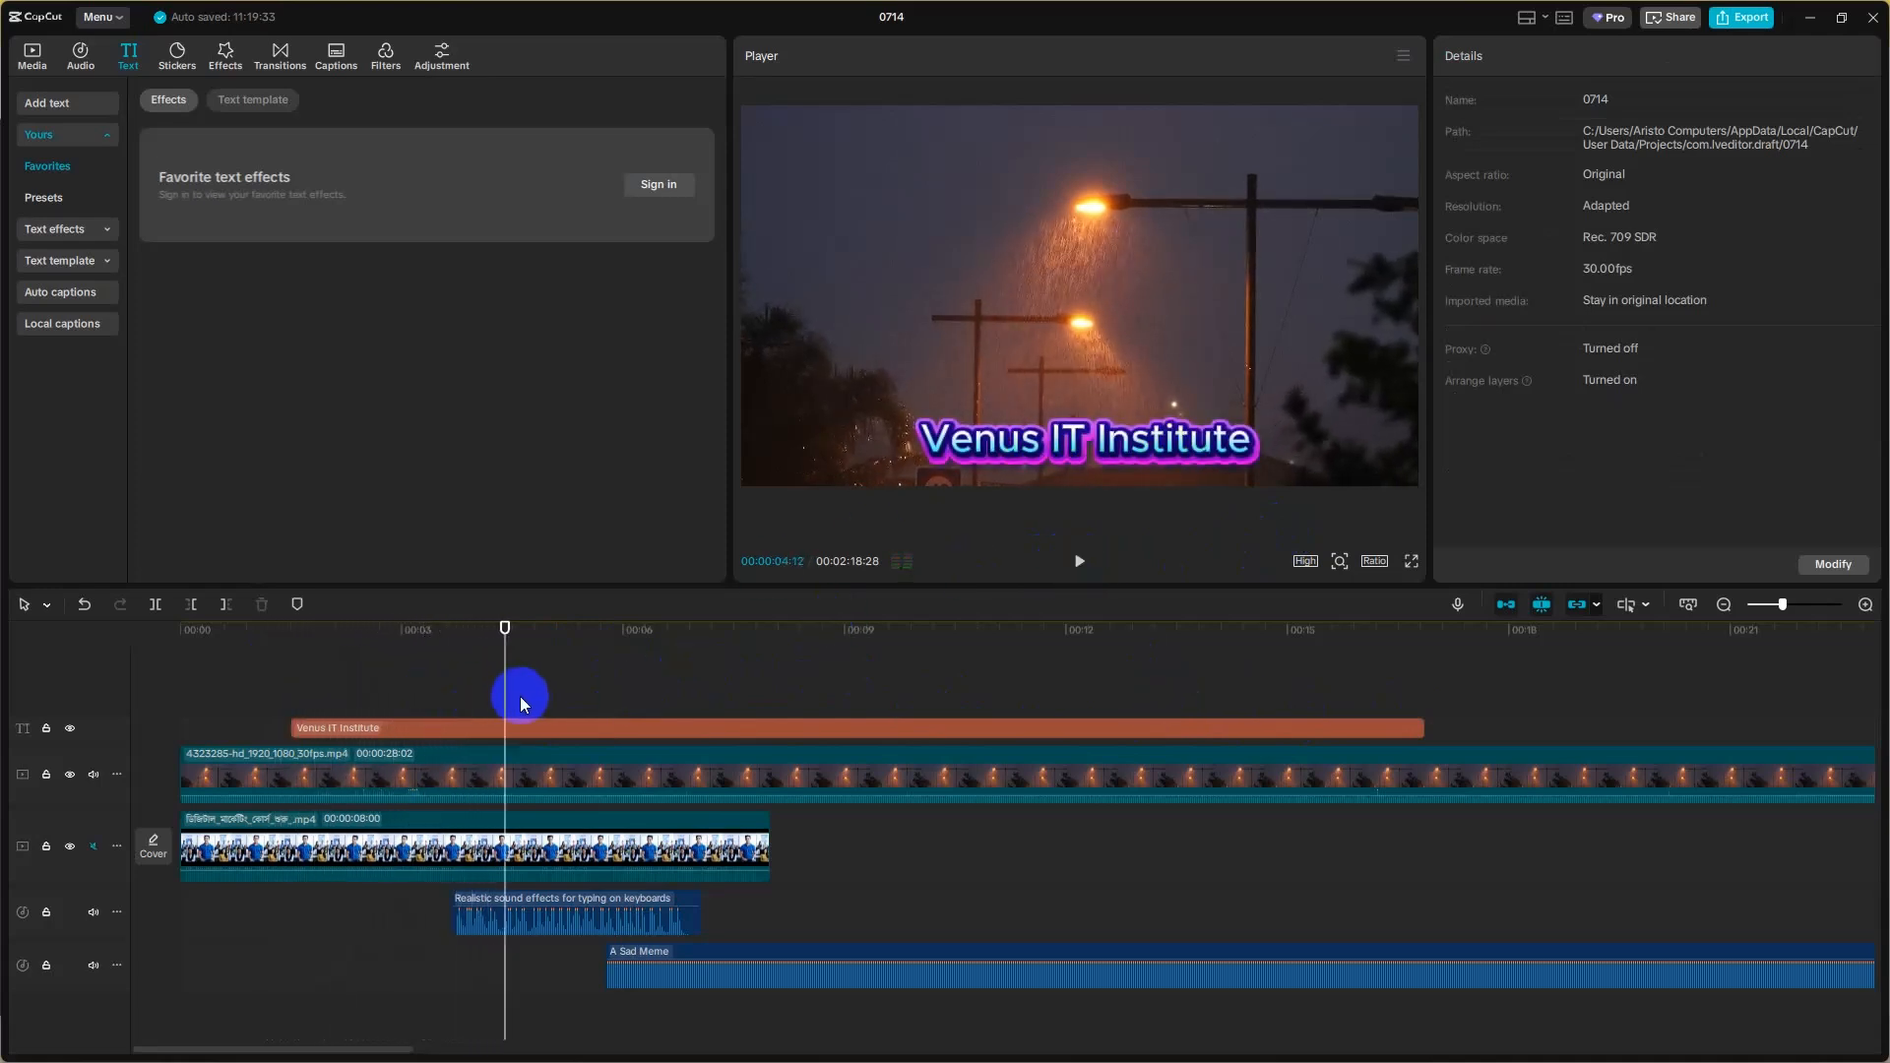
pyautogui.moveTo(519, 695); pyautogui.dragTo(272, 693)
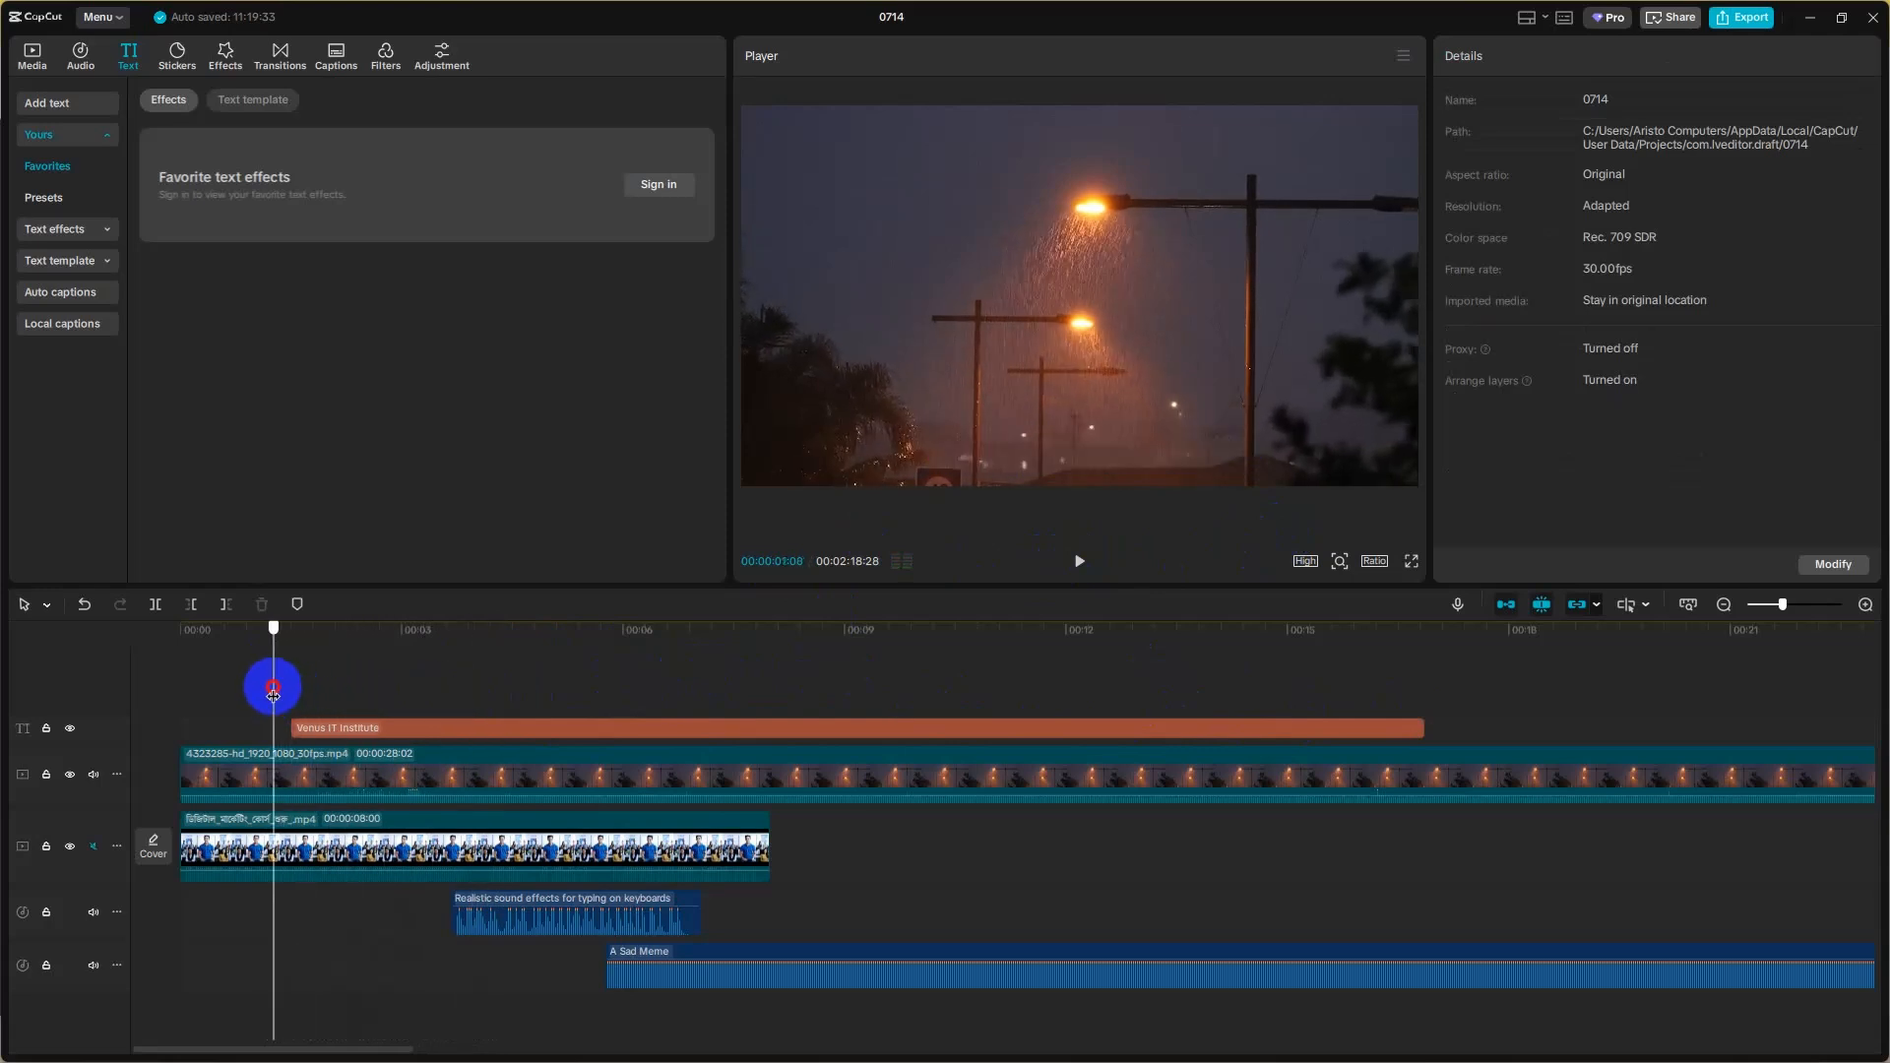
# - Play back the point where the "Venus IT Institute" text appears and move the playhead to the text clip's start
pyautogui.click(1079, 564)
pyautogui.click(1079, 564)
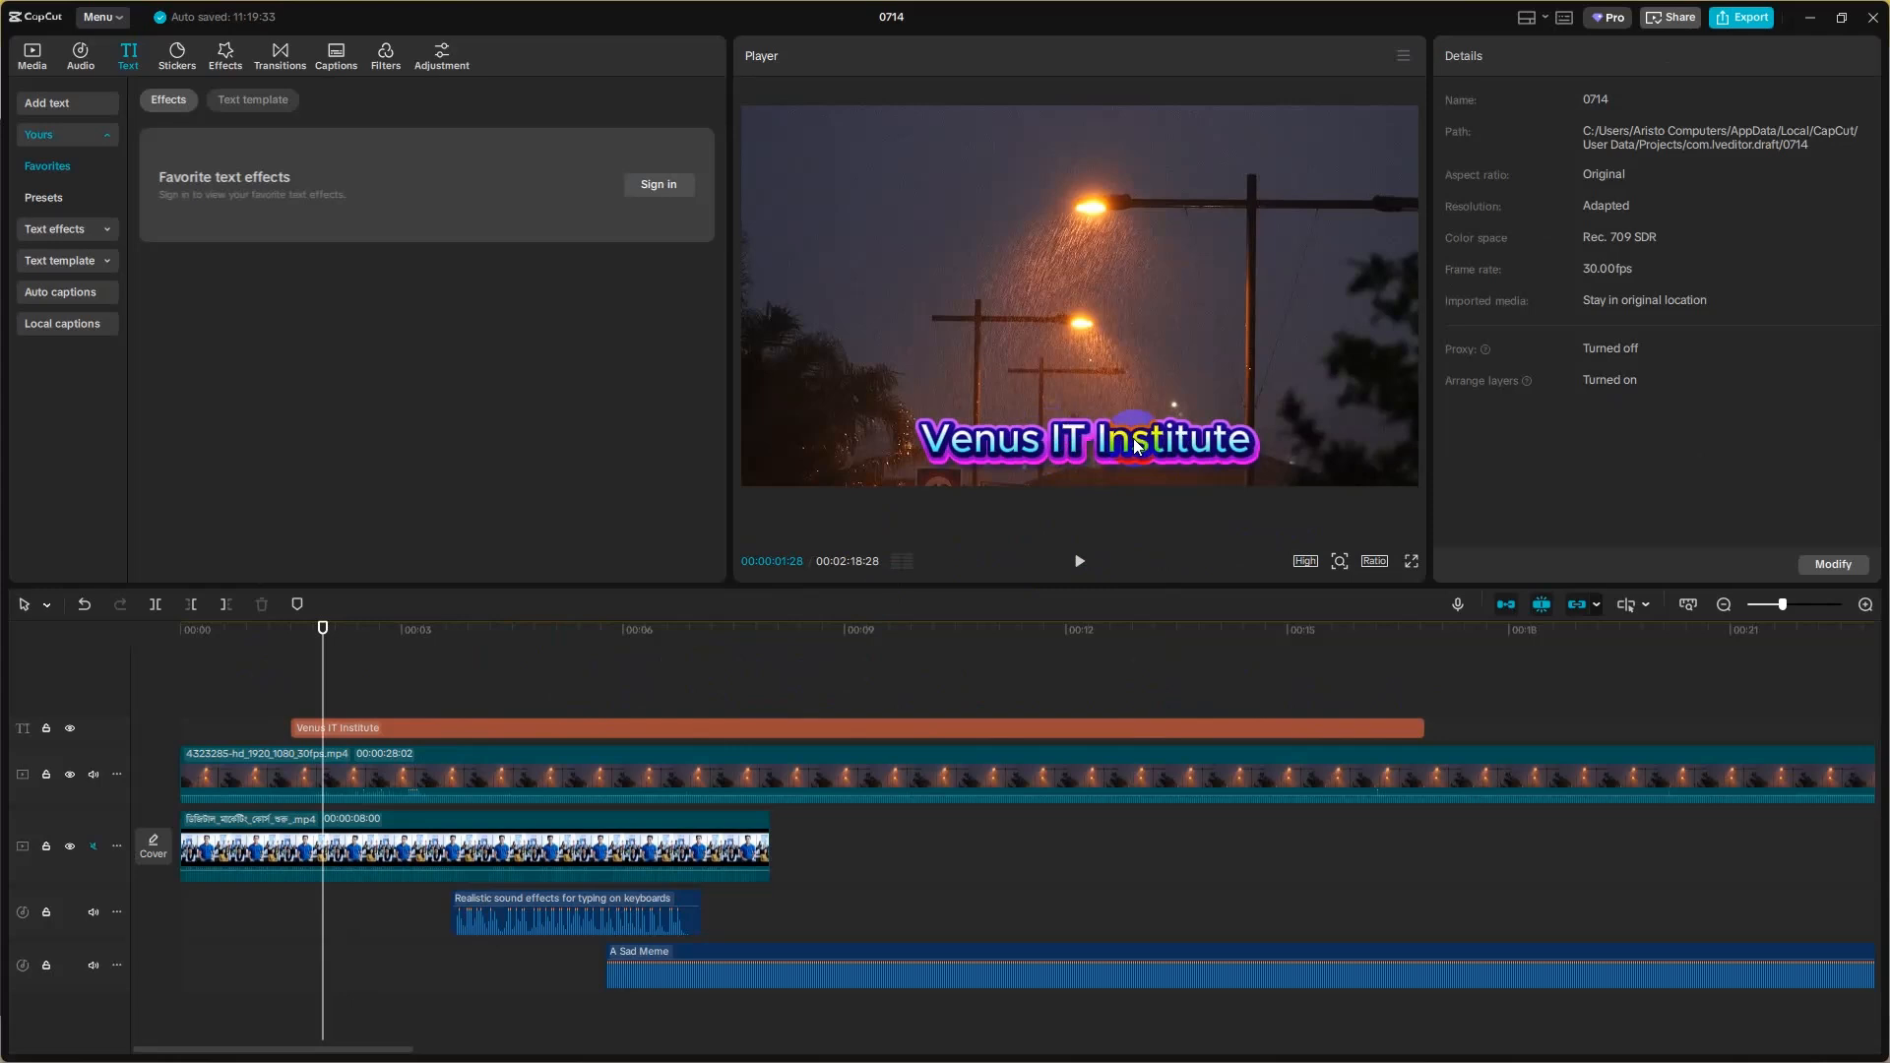
pyautogui.moveTo(319, 697); pyautogui.dragTo(291, 689)
# - Apply the Laser Cut entrance animation to the "Venus IT Institute" text clip and preview it from just before the clip's start
pyautogui.click(381, 730)
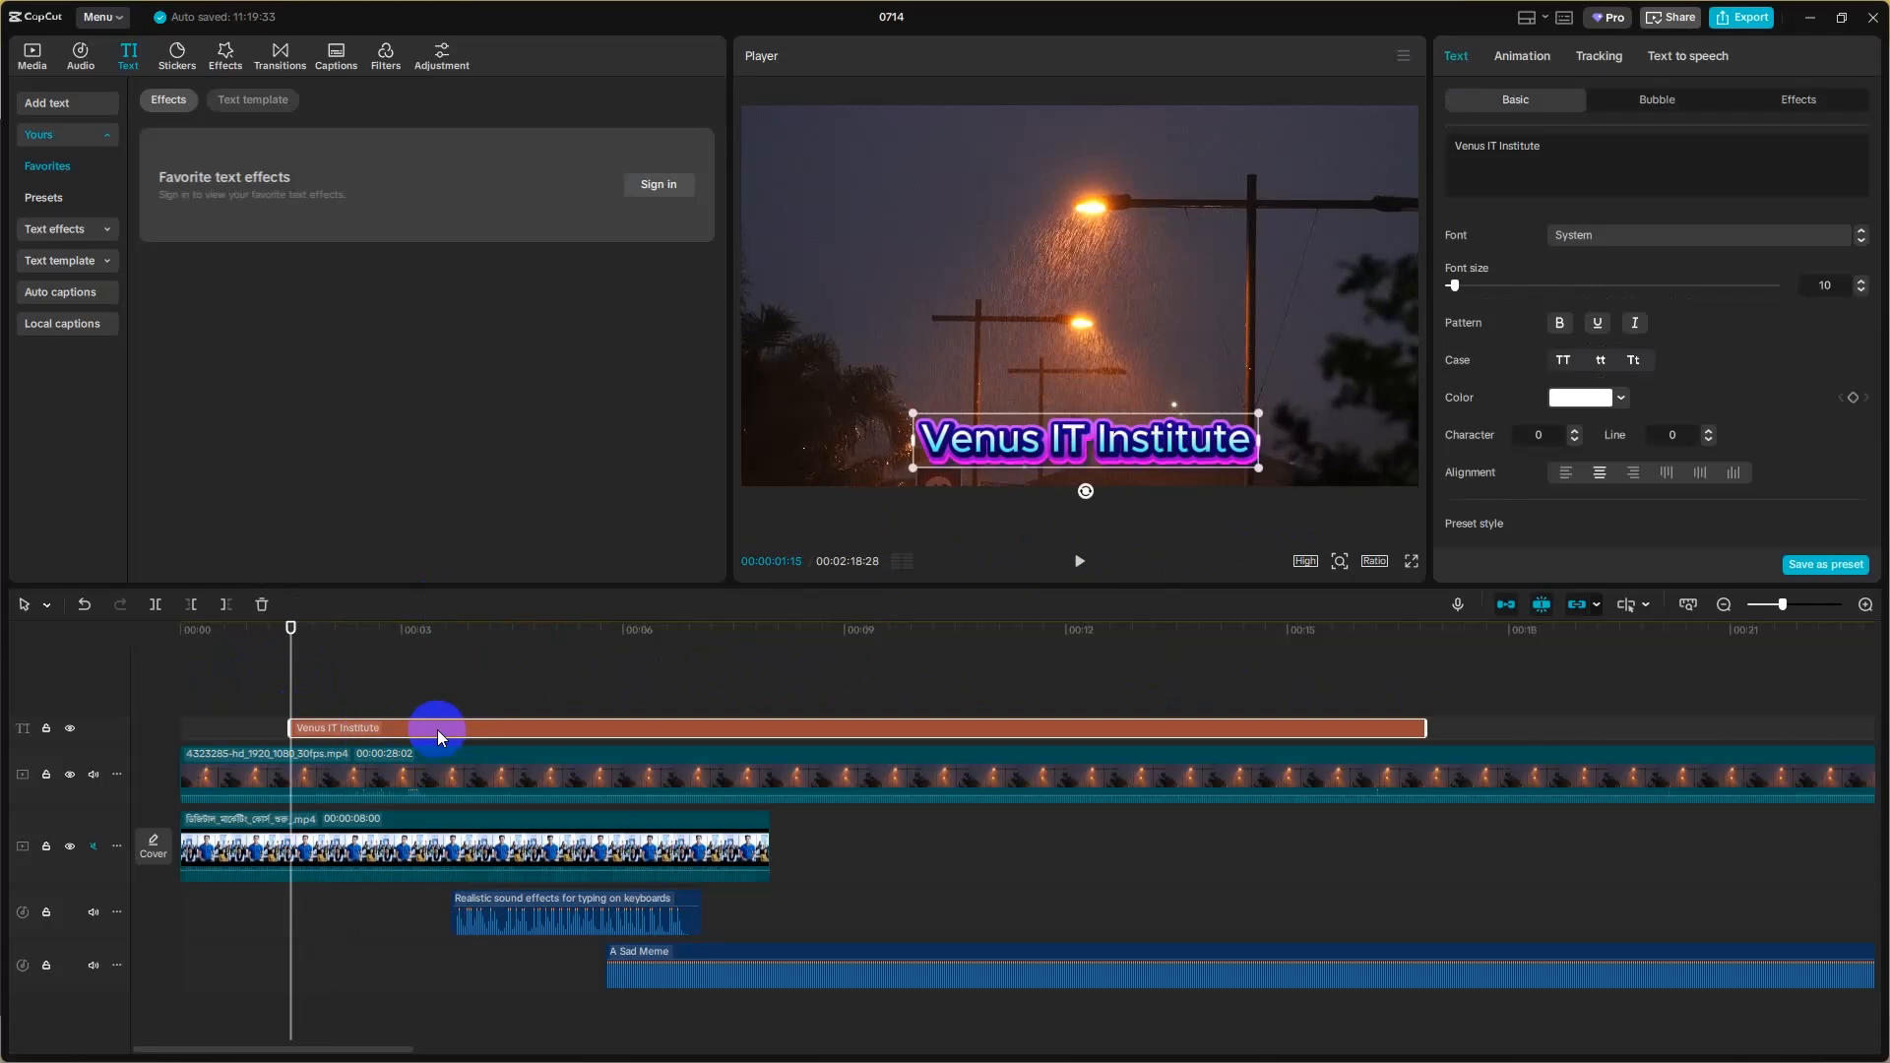
pyautogui.click(1521, 60)
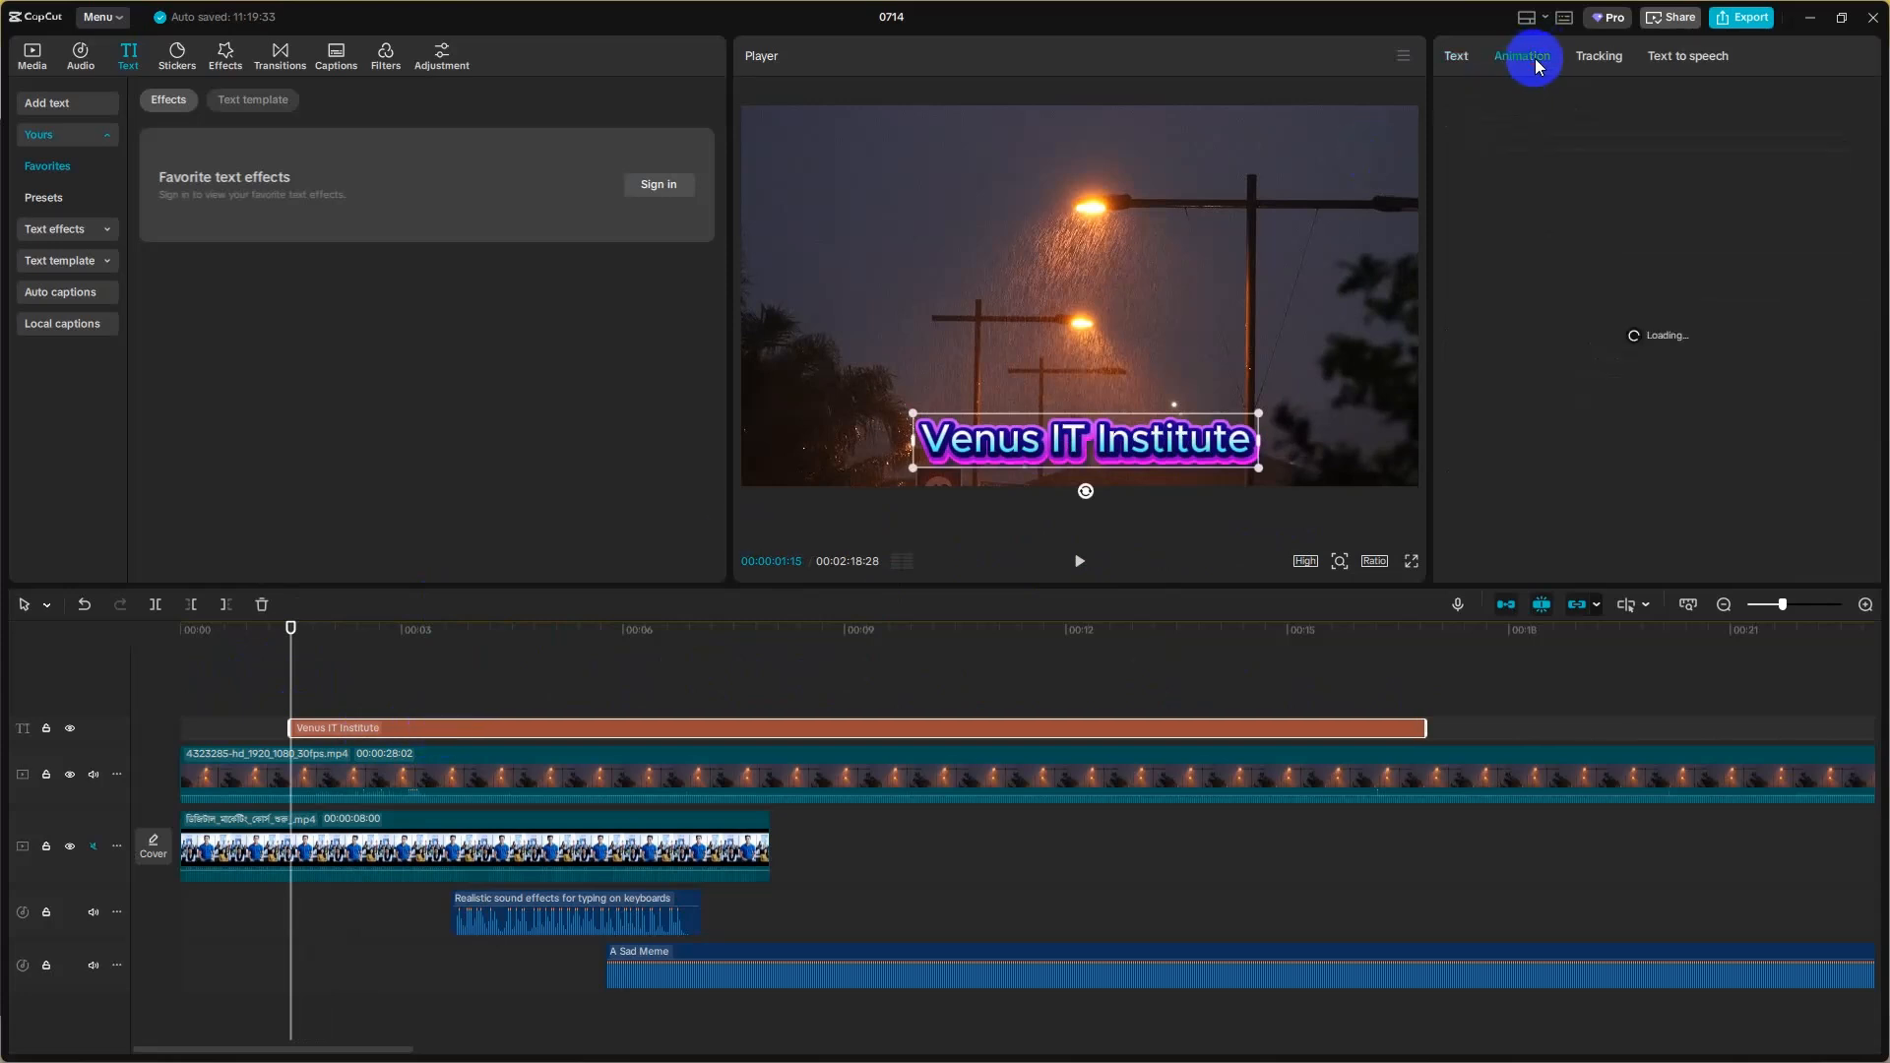
pyautogui.click(1516, 109)
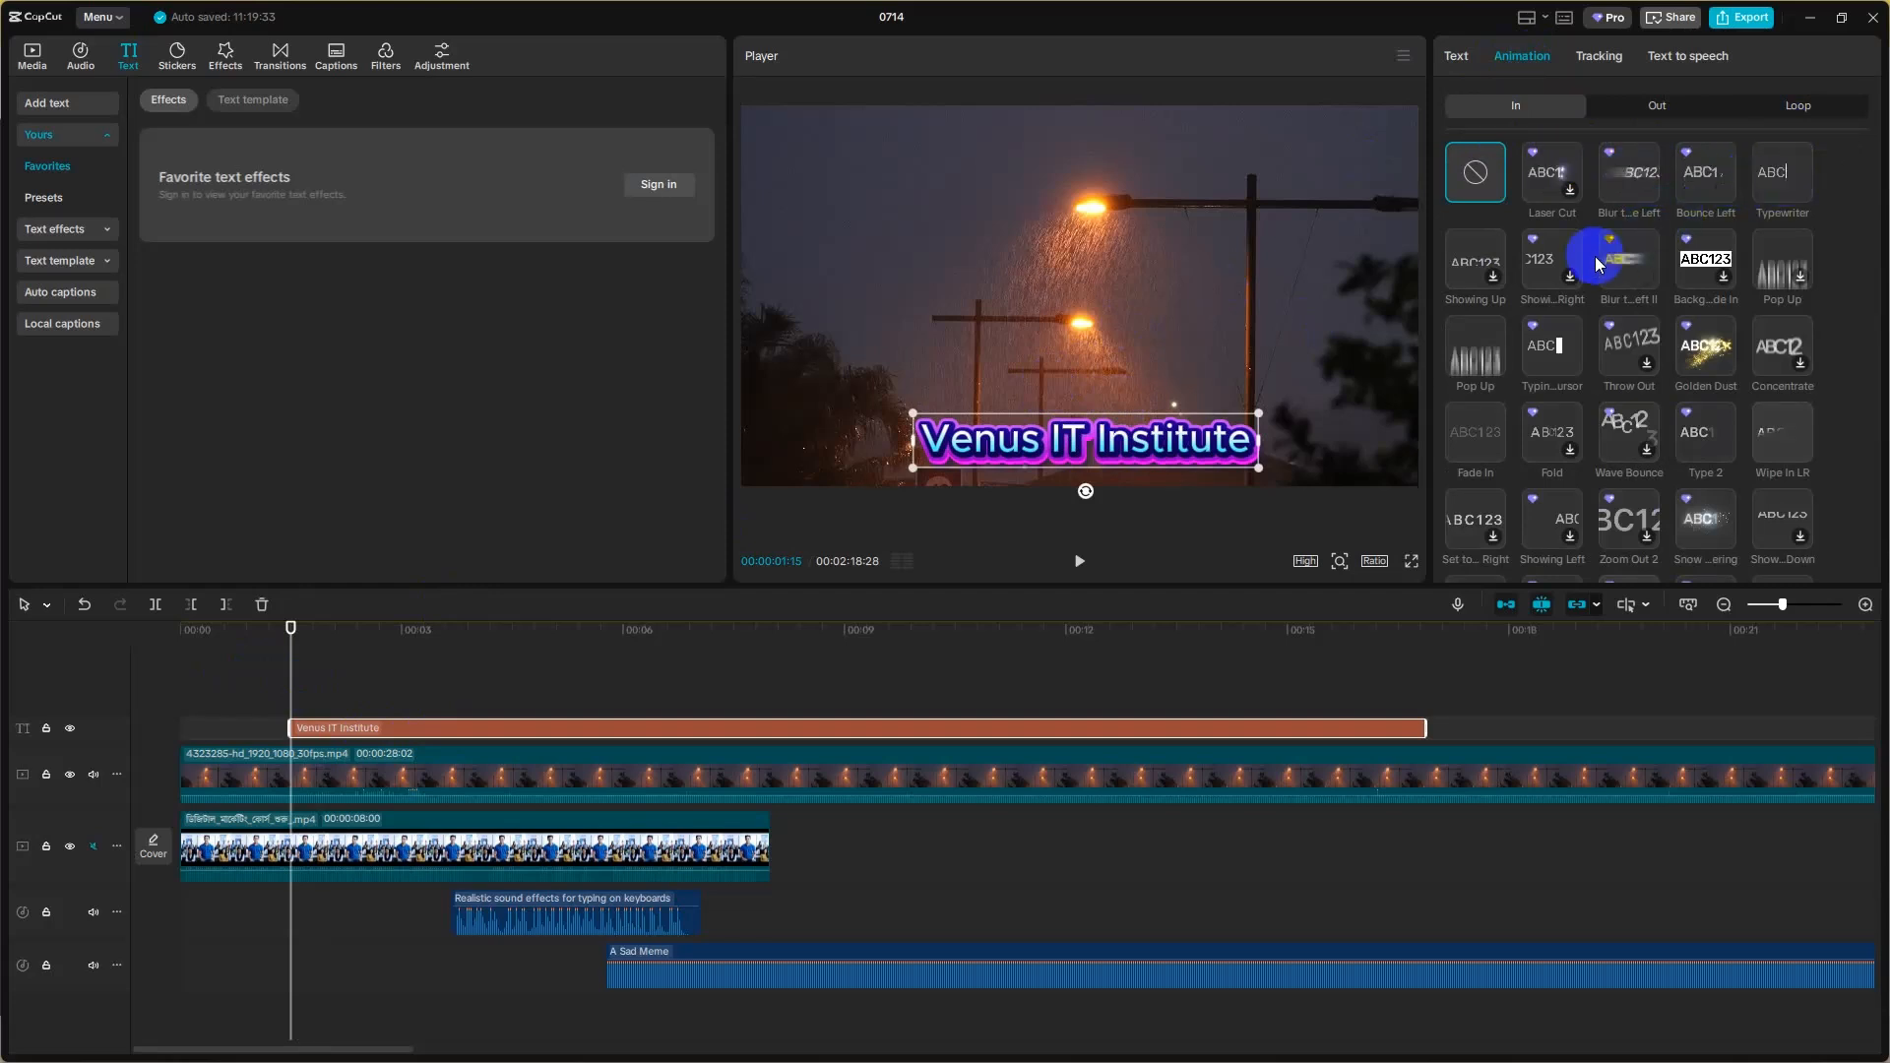
pyautogui.click(1574, 189)
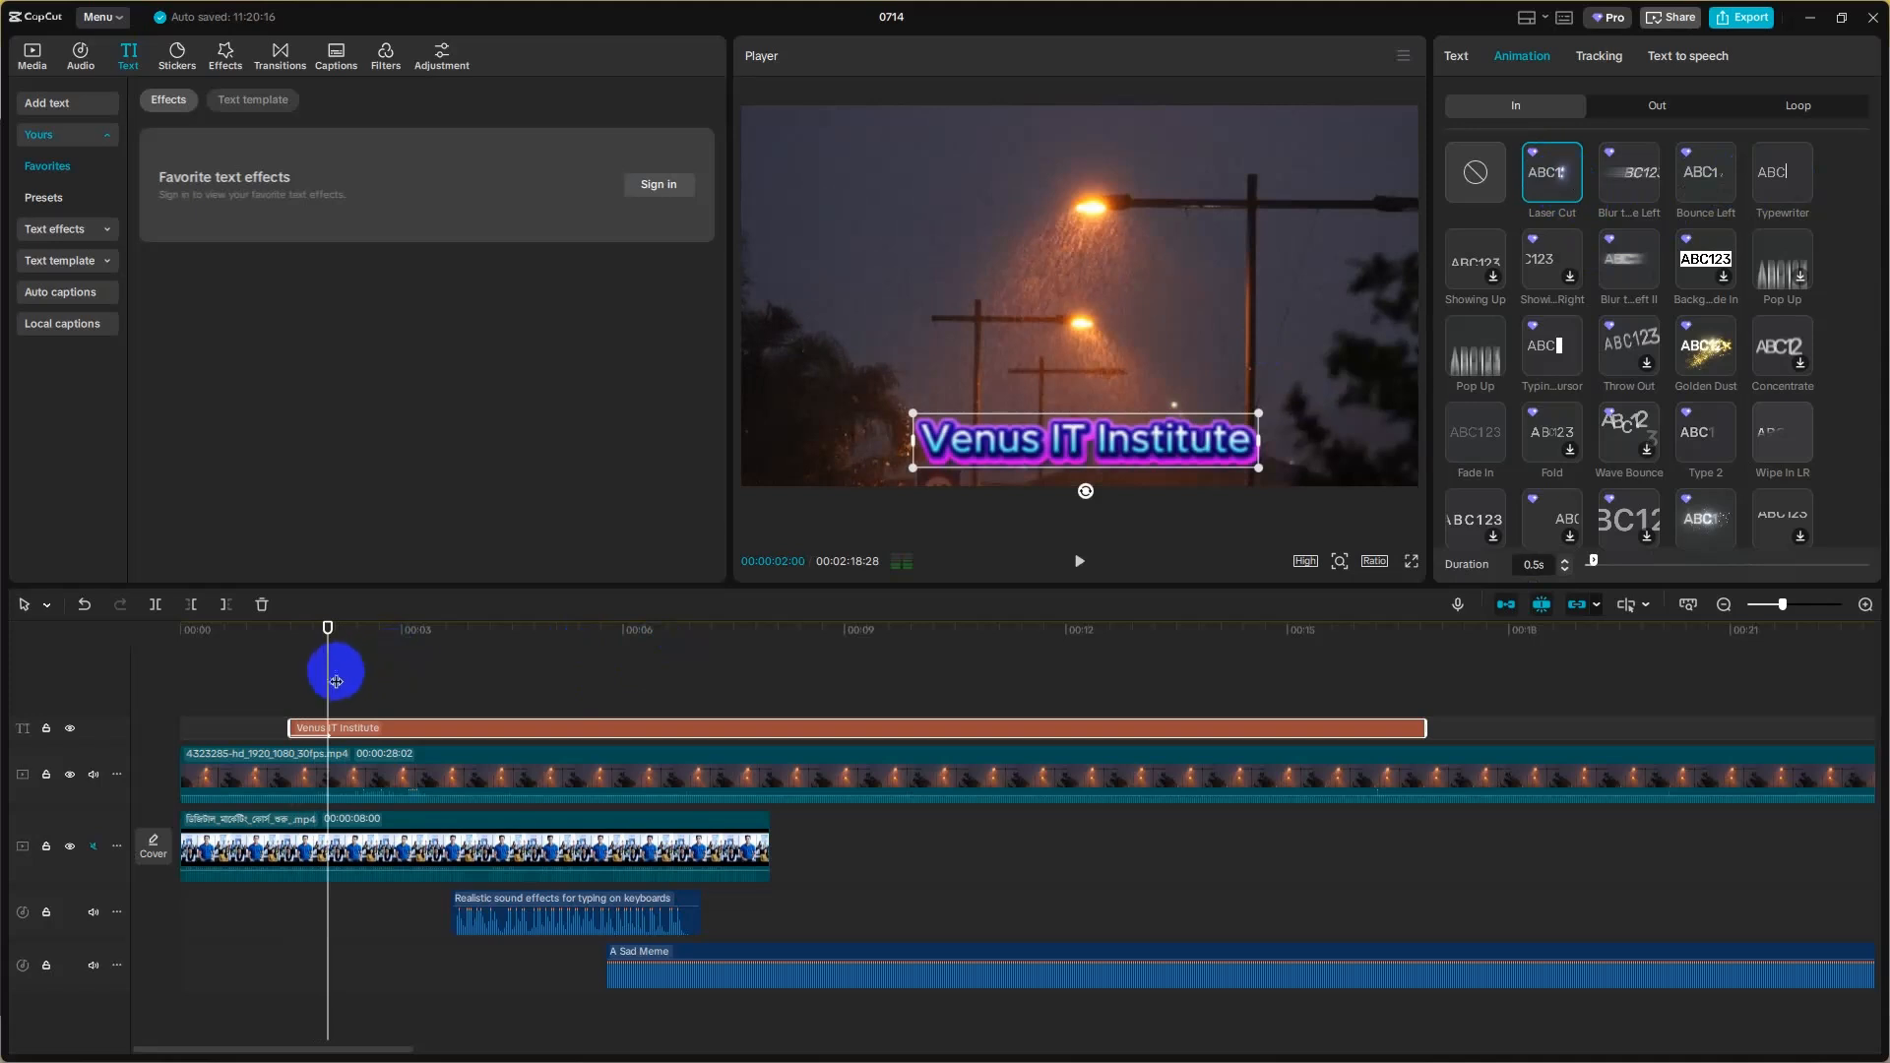
pyautogui.moveTo(336, 681); pyautogui.dragTo(276, 669)
pyautogui.click(1077, 561)
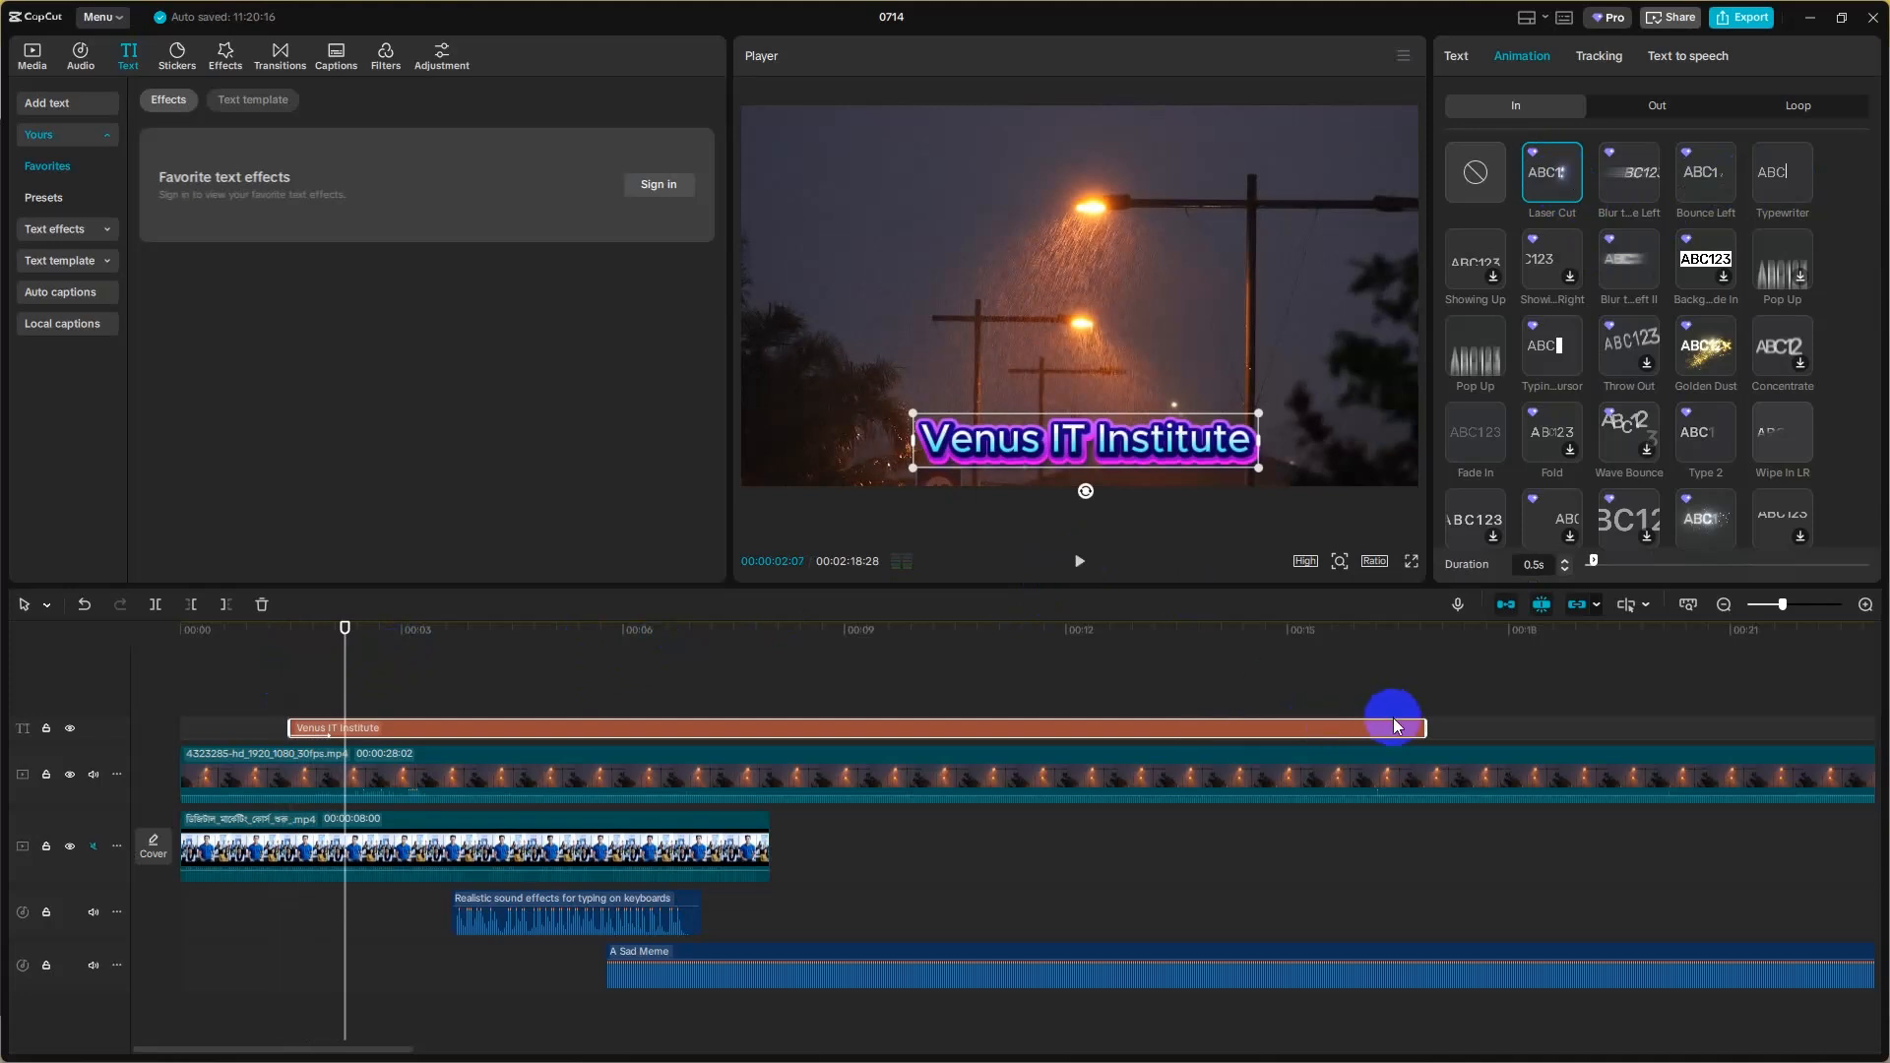
# - Apply the Pop Down exit animation to the text clip and play back the end of the clip
pyautogui.moveTo(357, 697); pyautogui.dragTo(1327, 672)
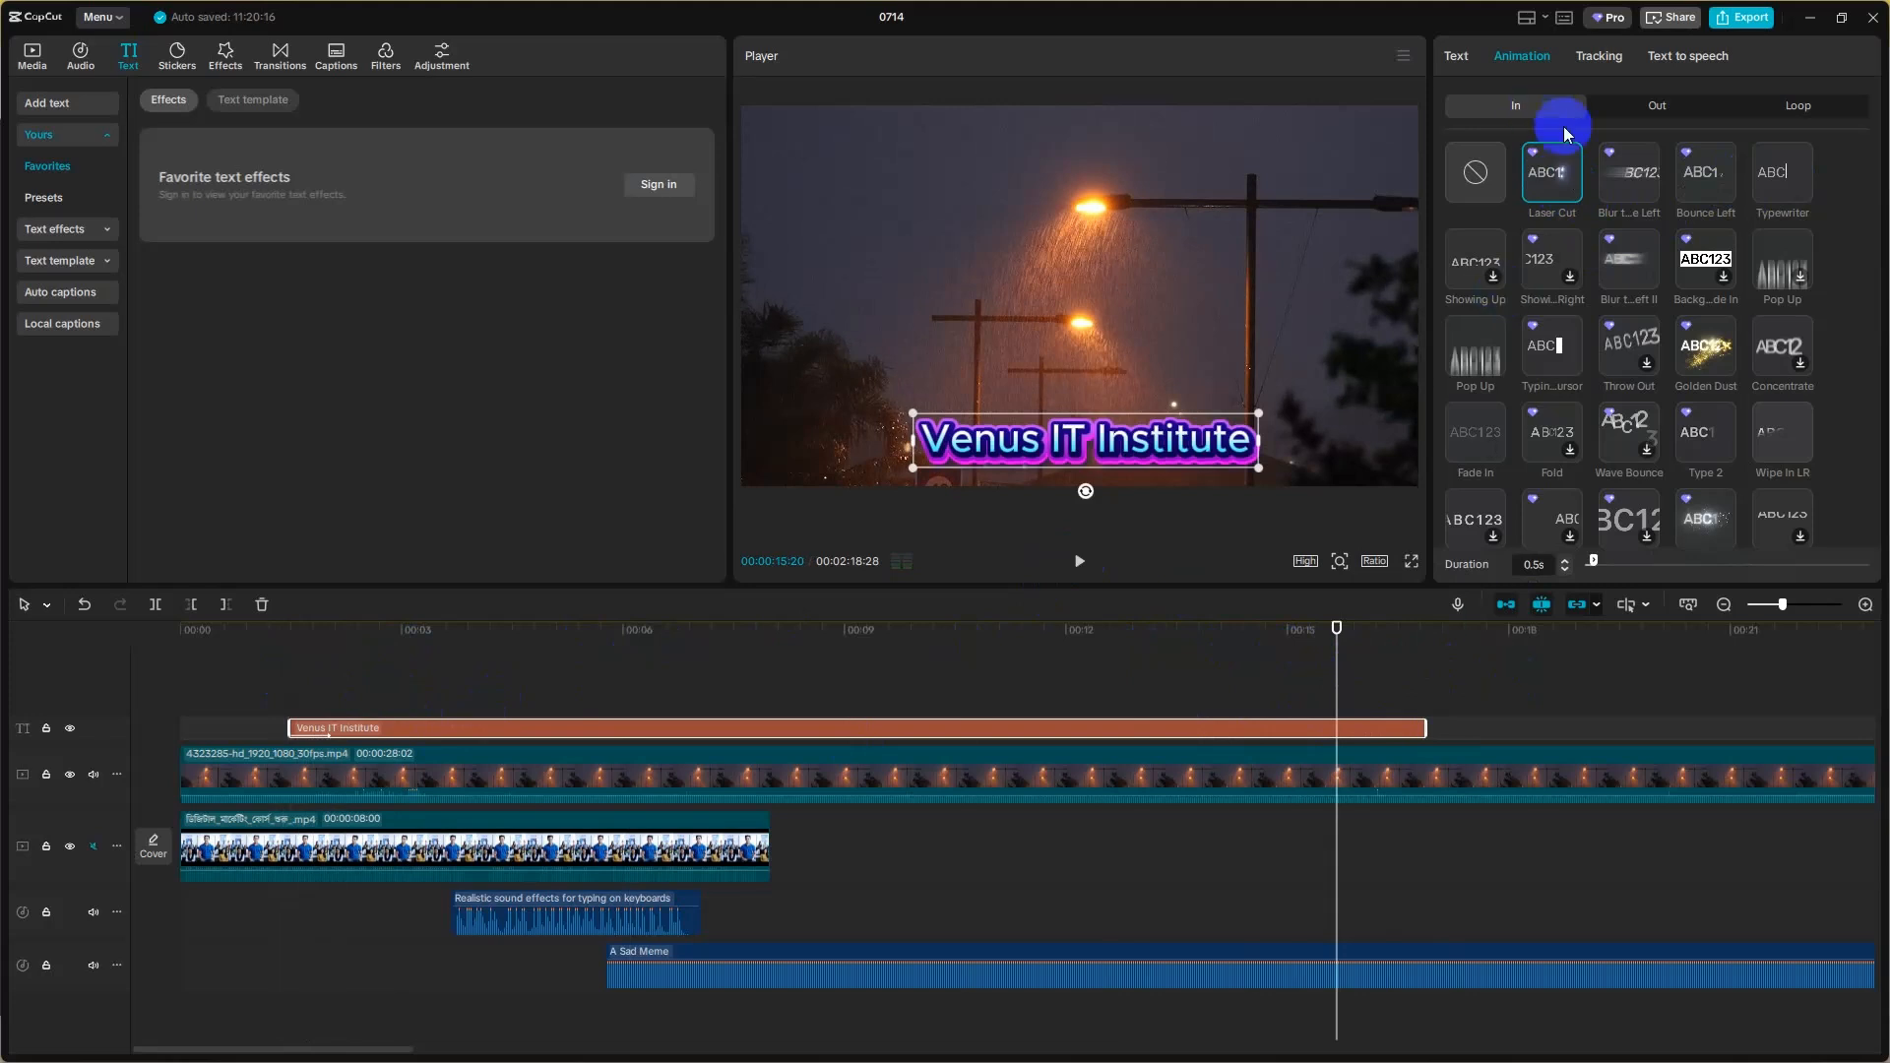
pyautogui.click(1660, 108)
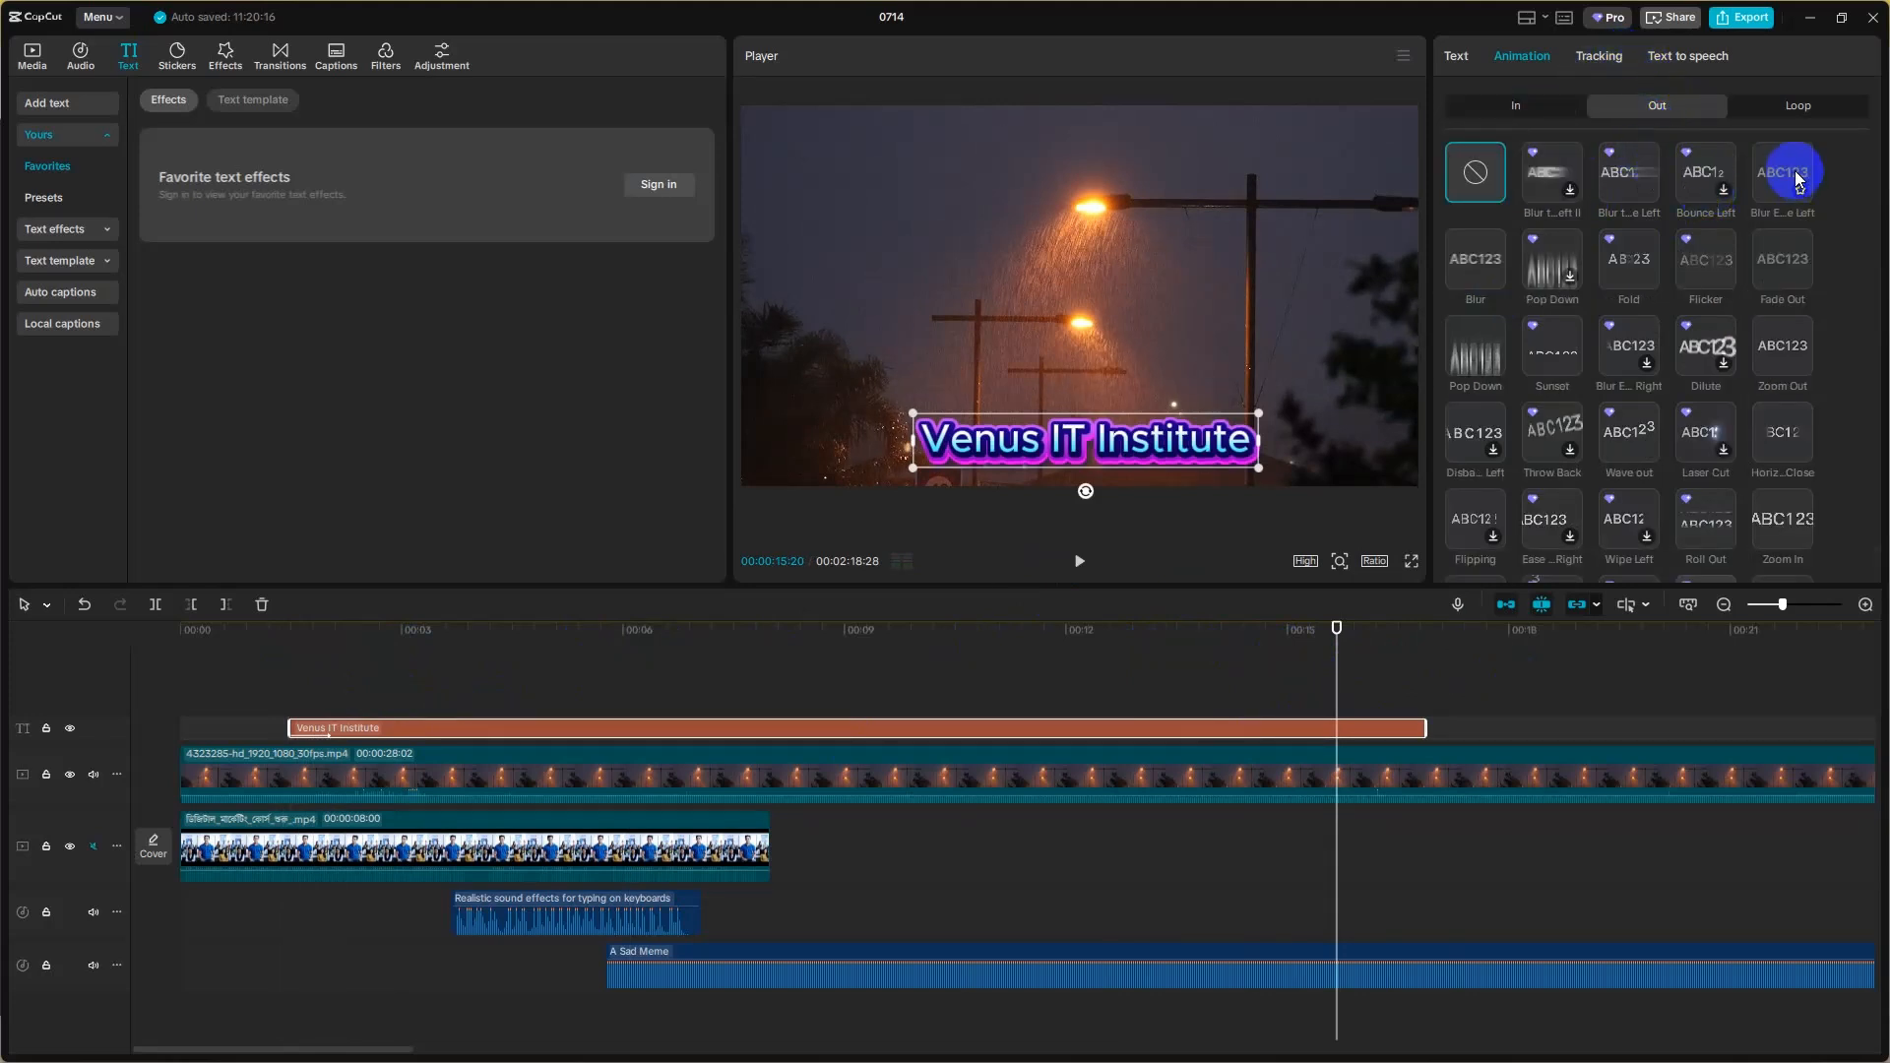
pyautogui.click(1554, 281)
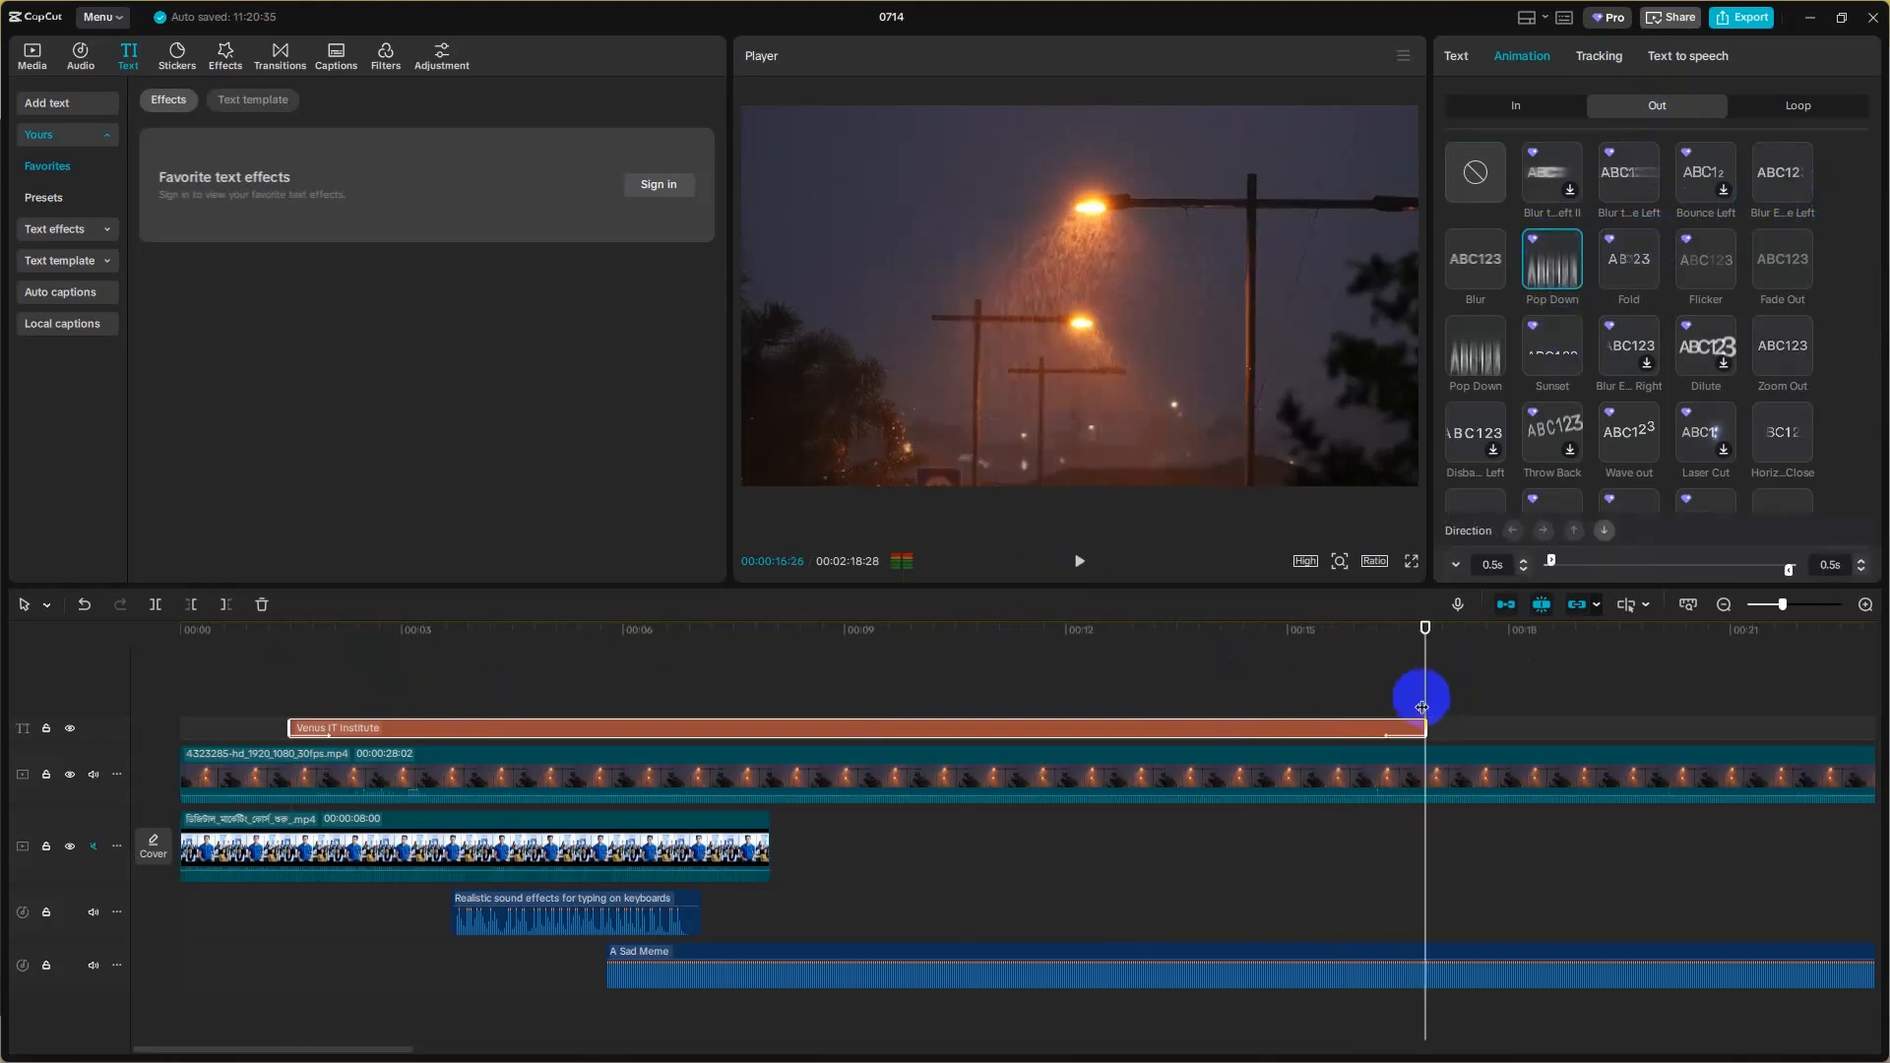
pyautogui.moveTo(1422, 707); pyautogui.dragTo(1036, 630)
pyautogui.click(1080, 561)
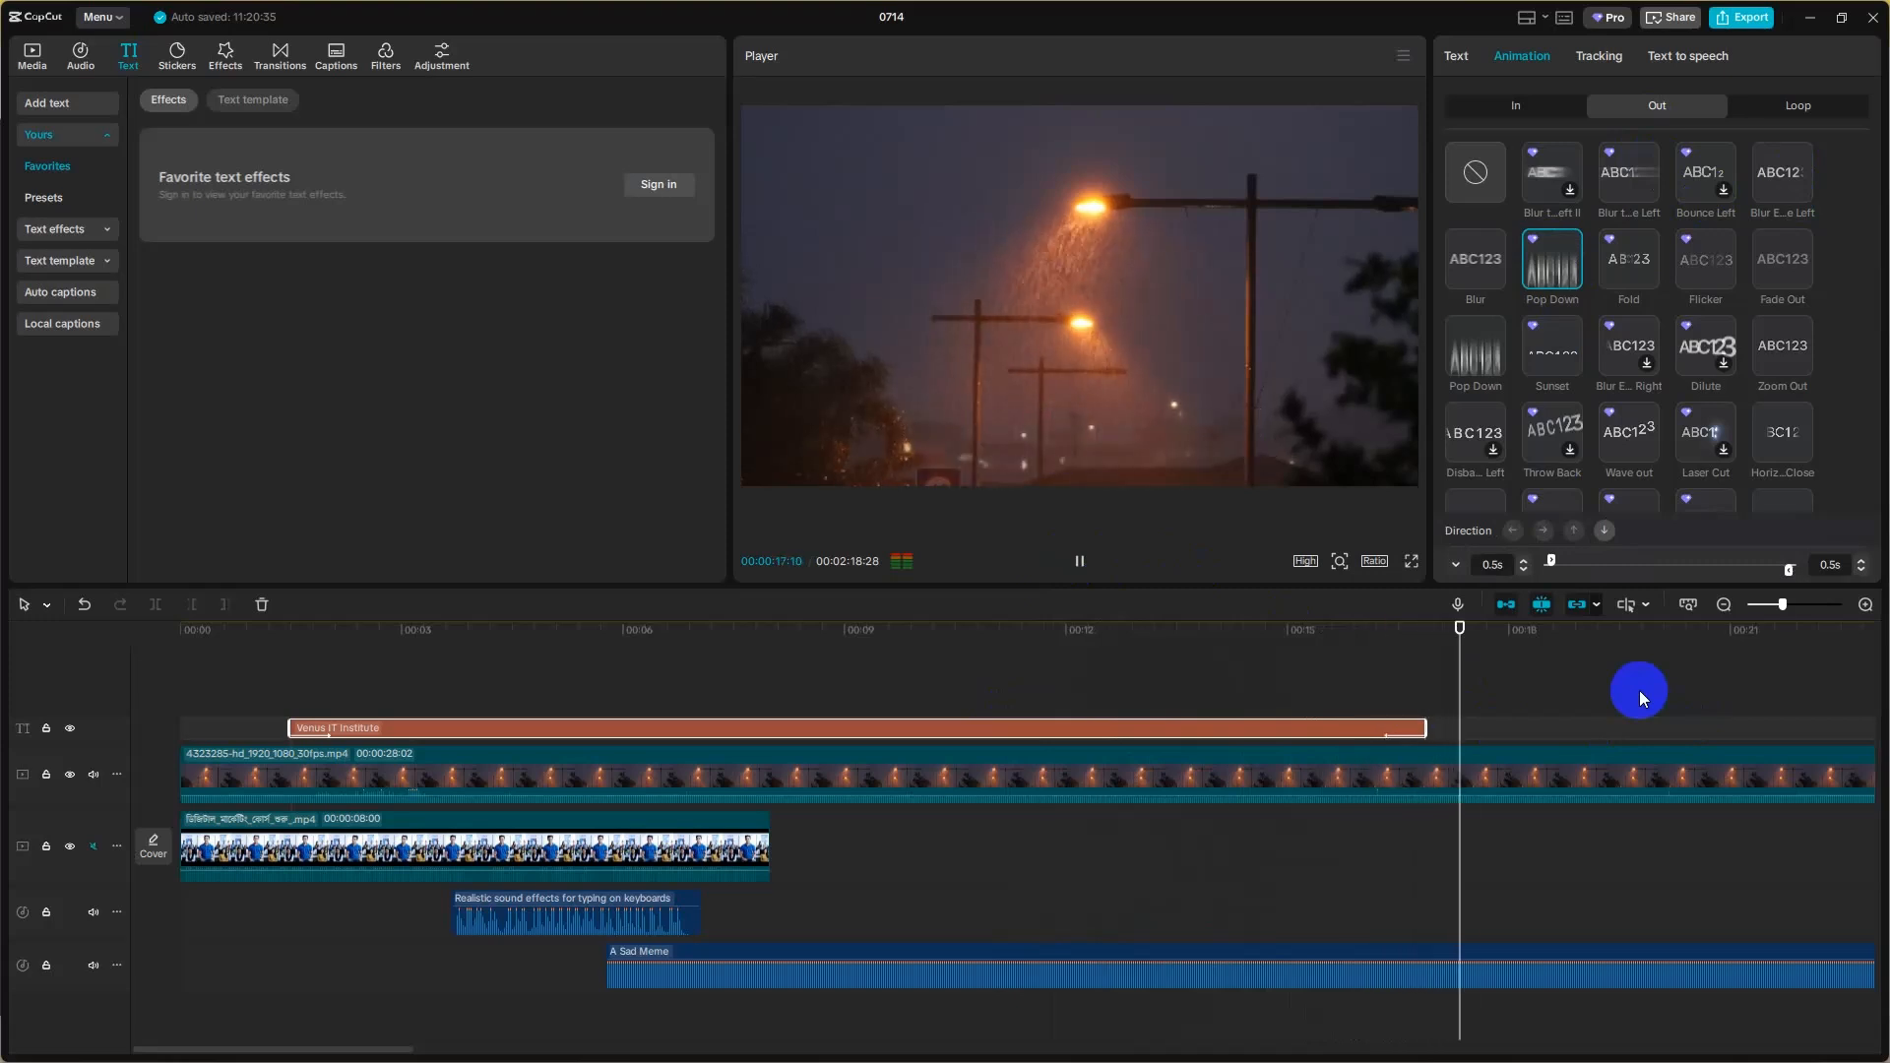
pyautogui.click(1071, 579)
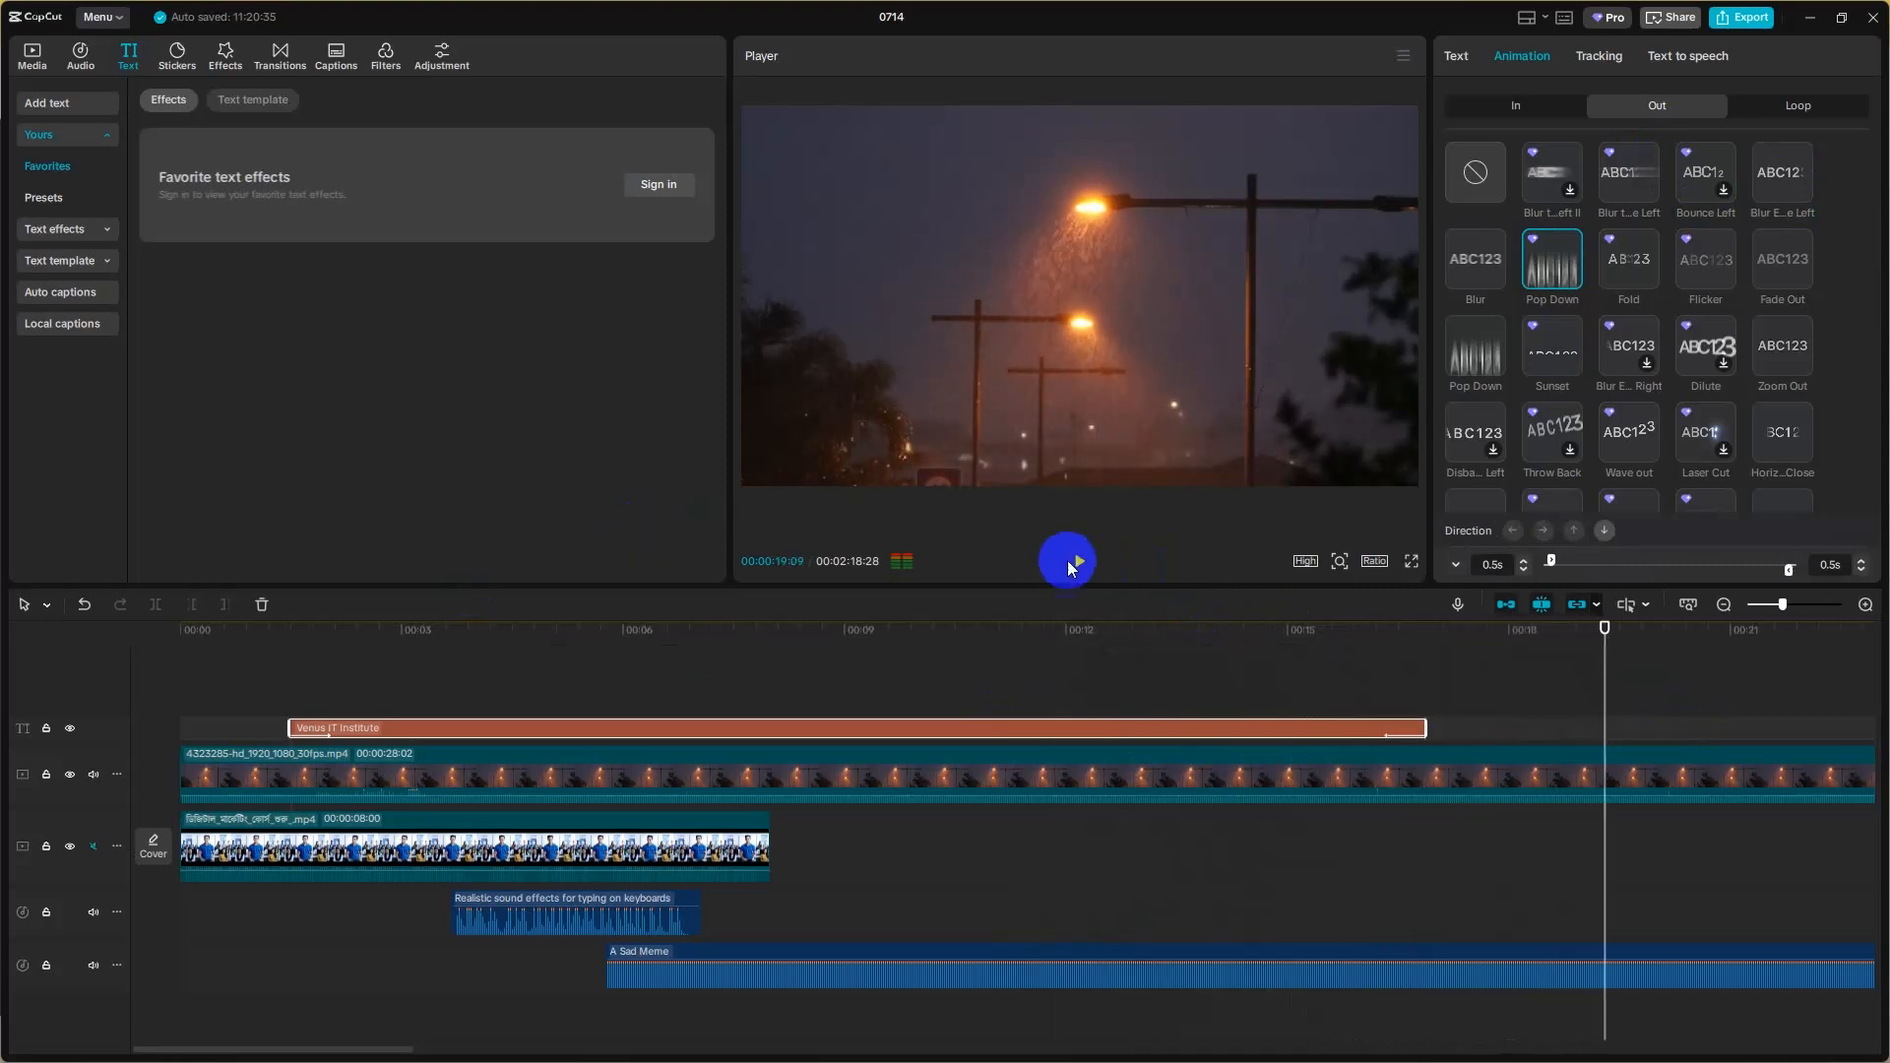
# - Apply the Floodlight loop animation to the text clip and preview it in the middle of the clip
pyautogui.click(1803, 120)
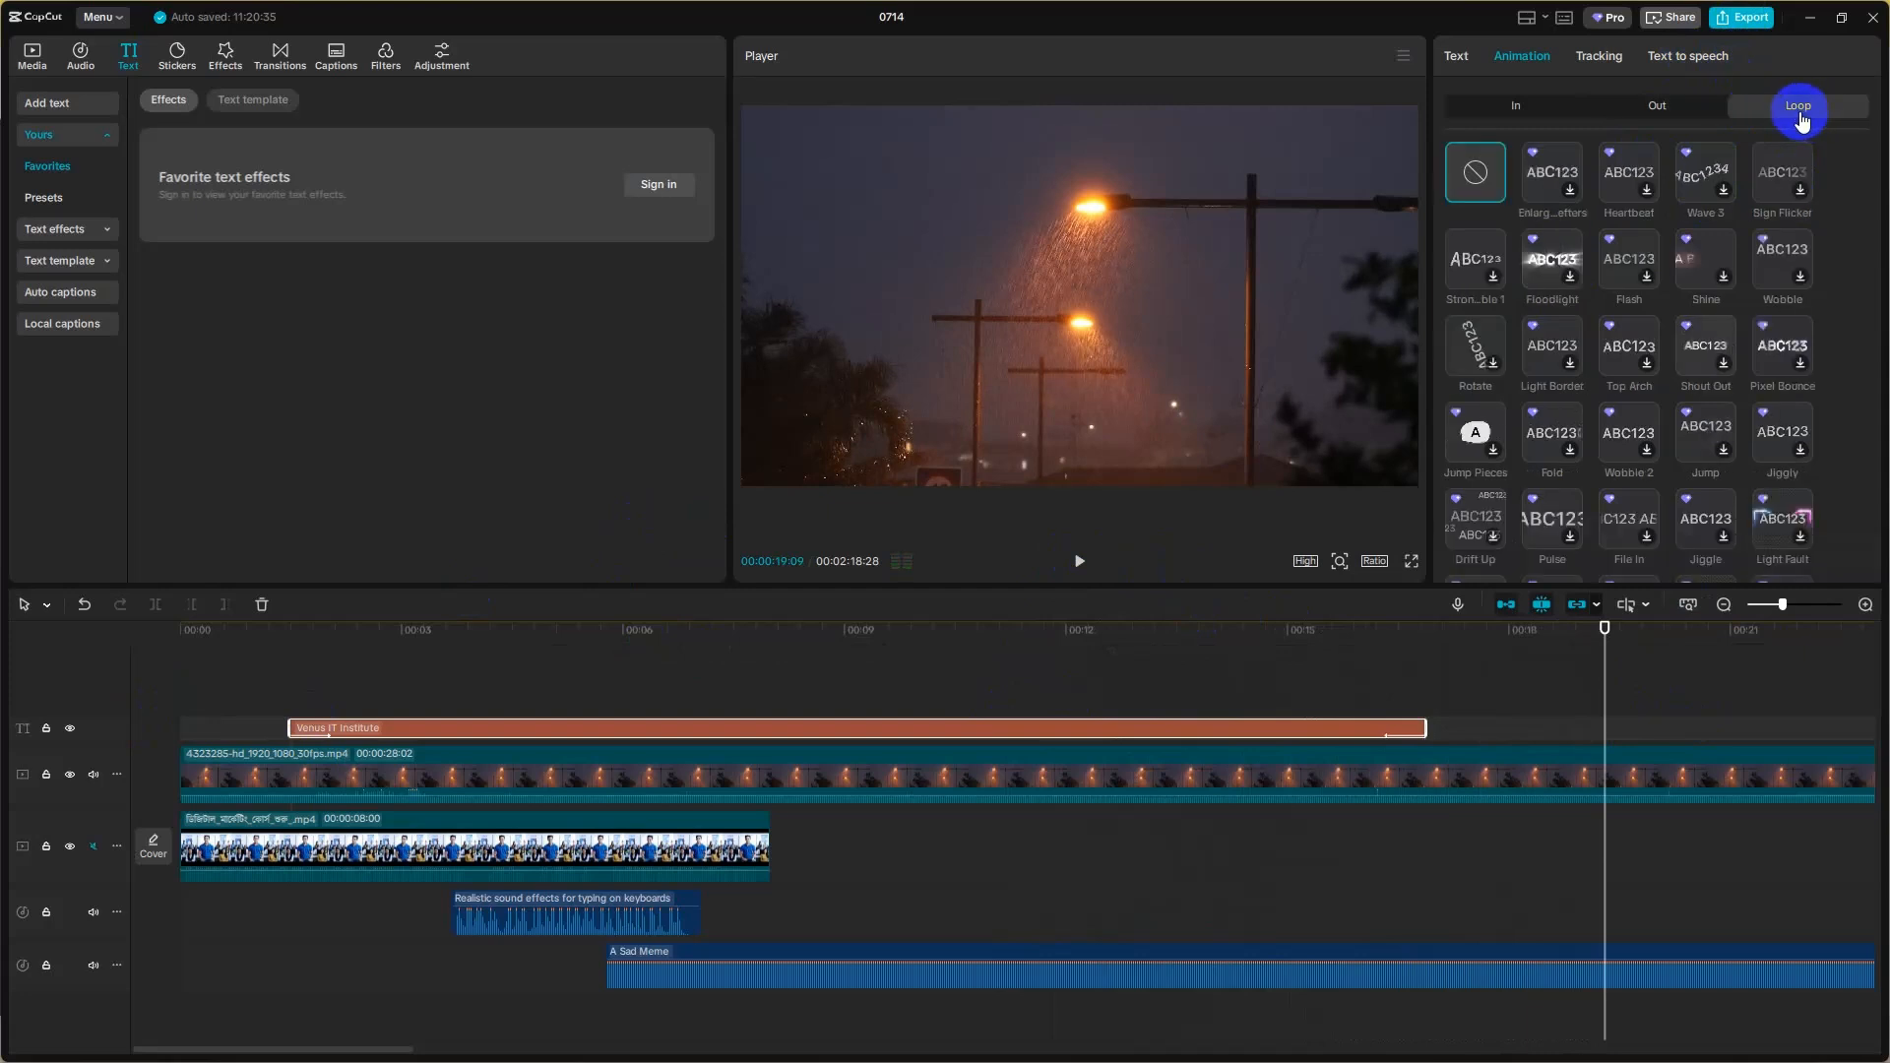
pyautogui.moveTo(1621, 681); pyautogui.dragTo(885, 705)
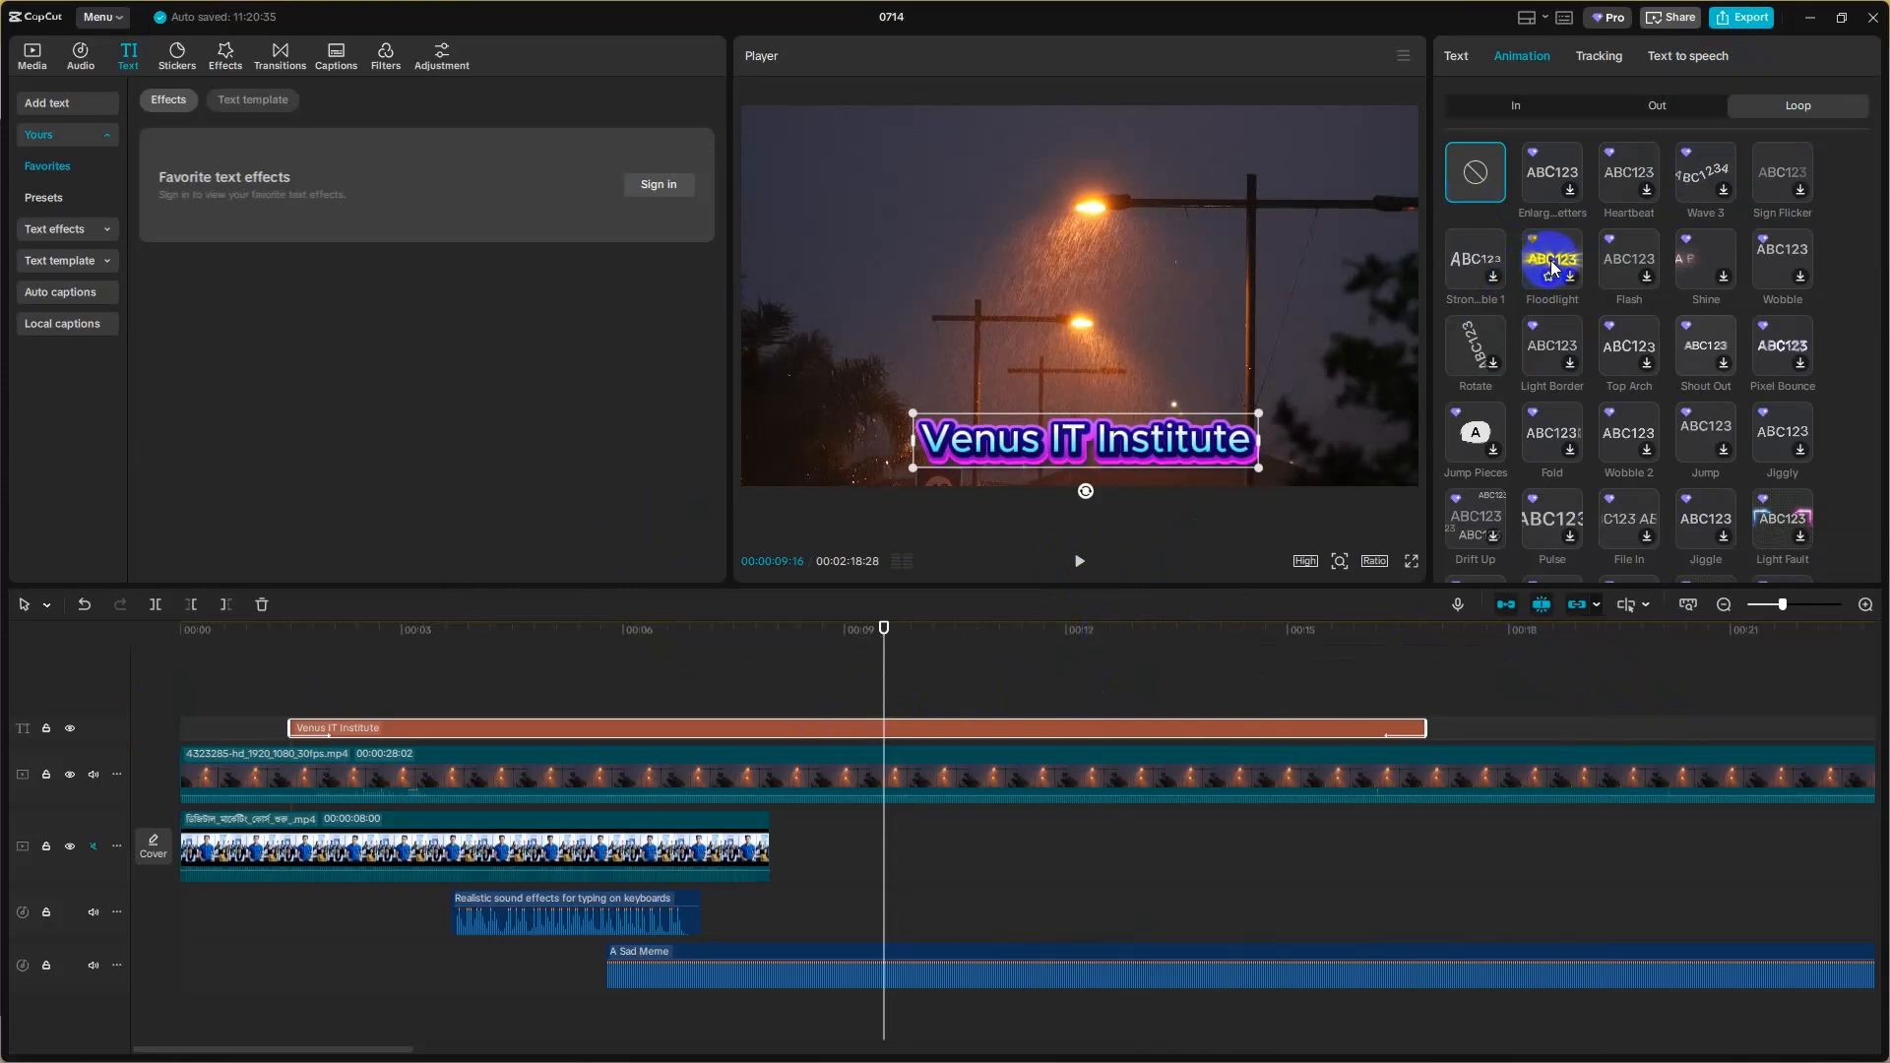
pyautogui.click(1576, 282)
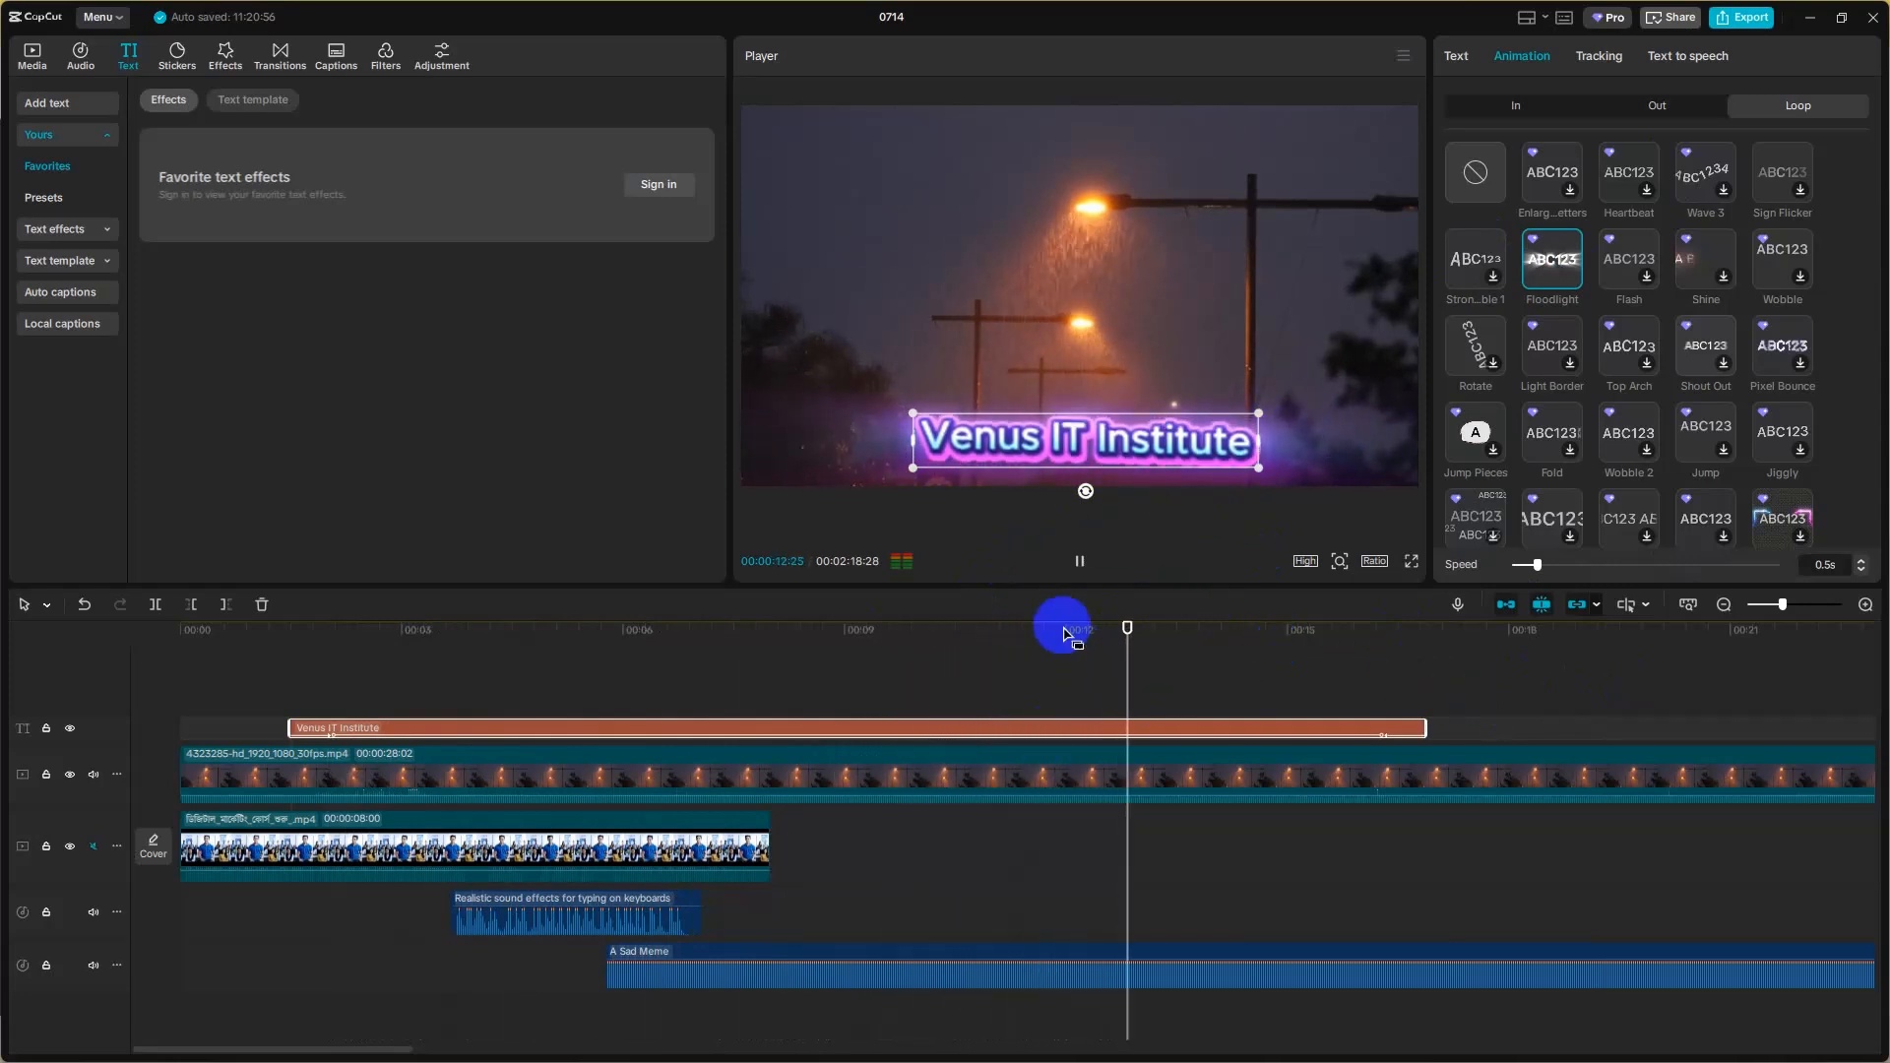
pyautogui.click(1080, 561)
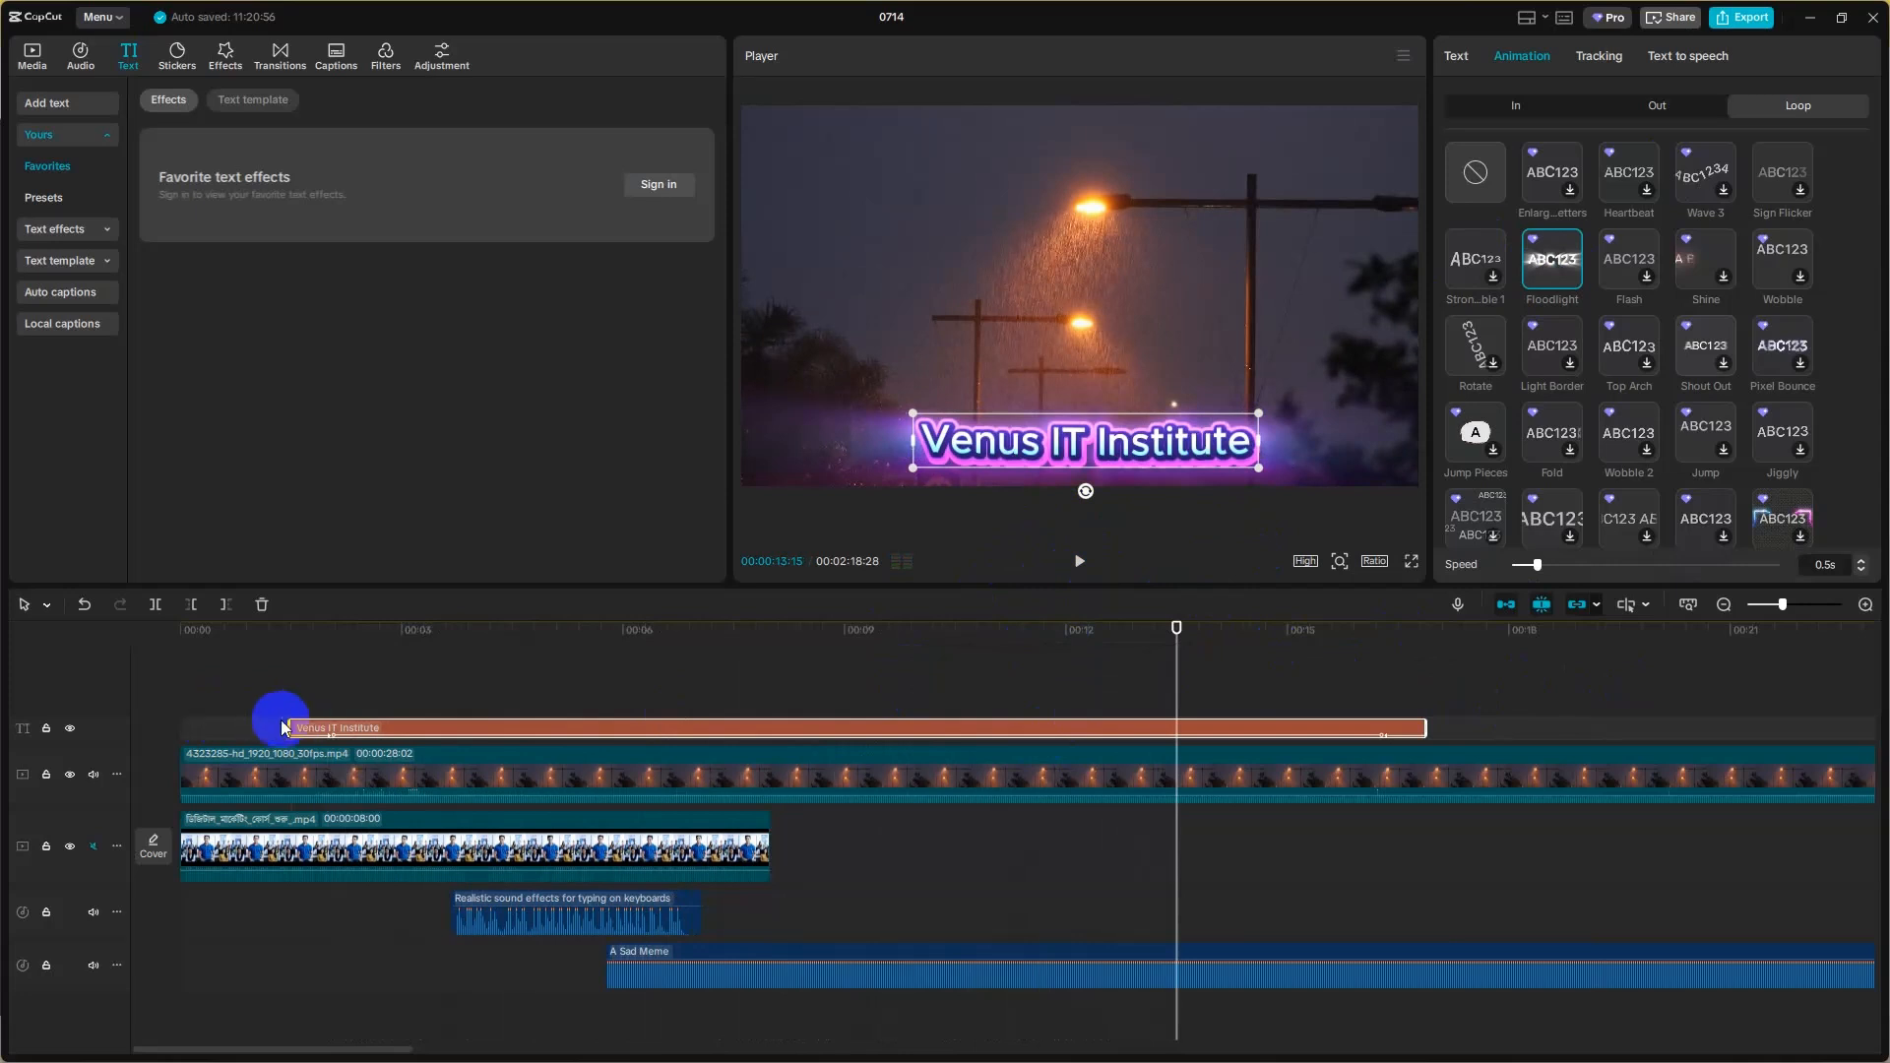
# - Review the text clip's entrance and exit animation choices and play it back from just before its start
pyautogui.click(1520, 108)
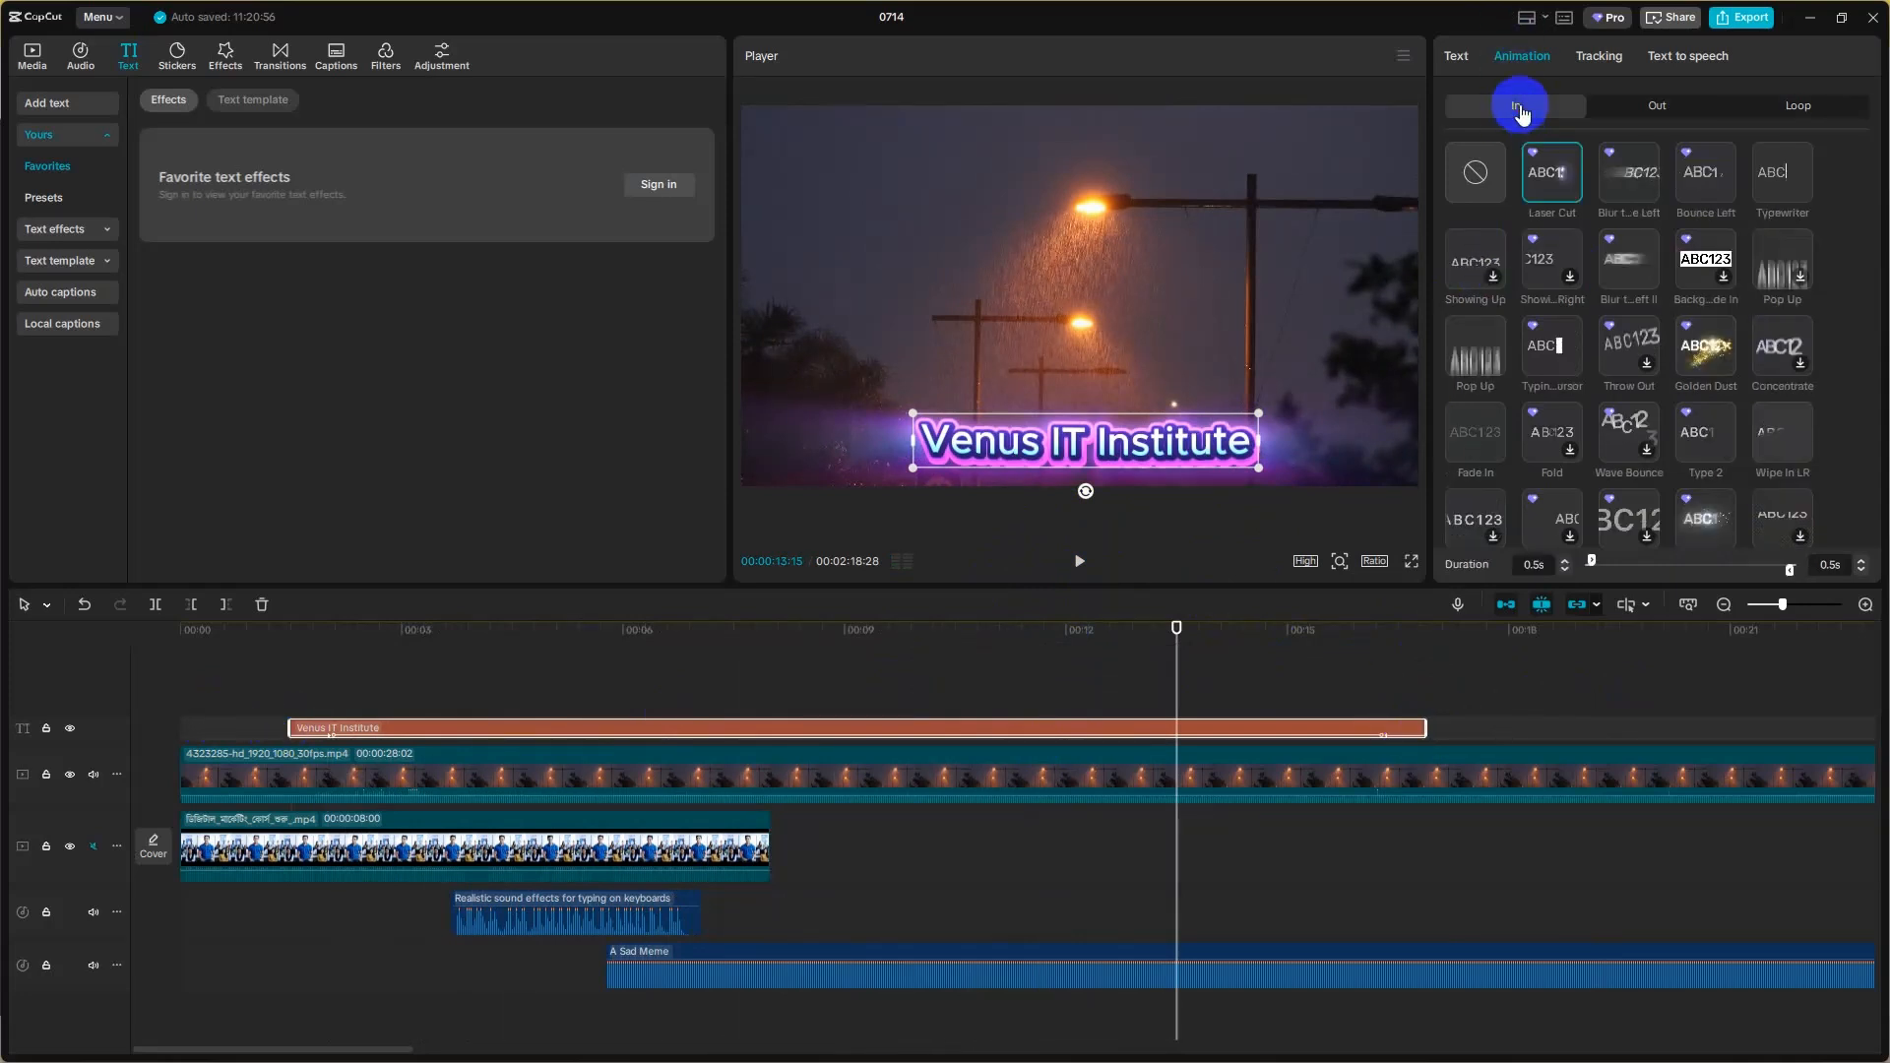
pyautogui.click(1685, 107)
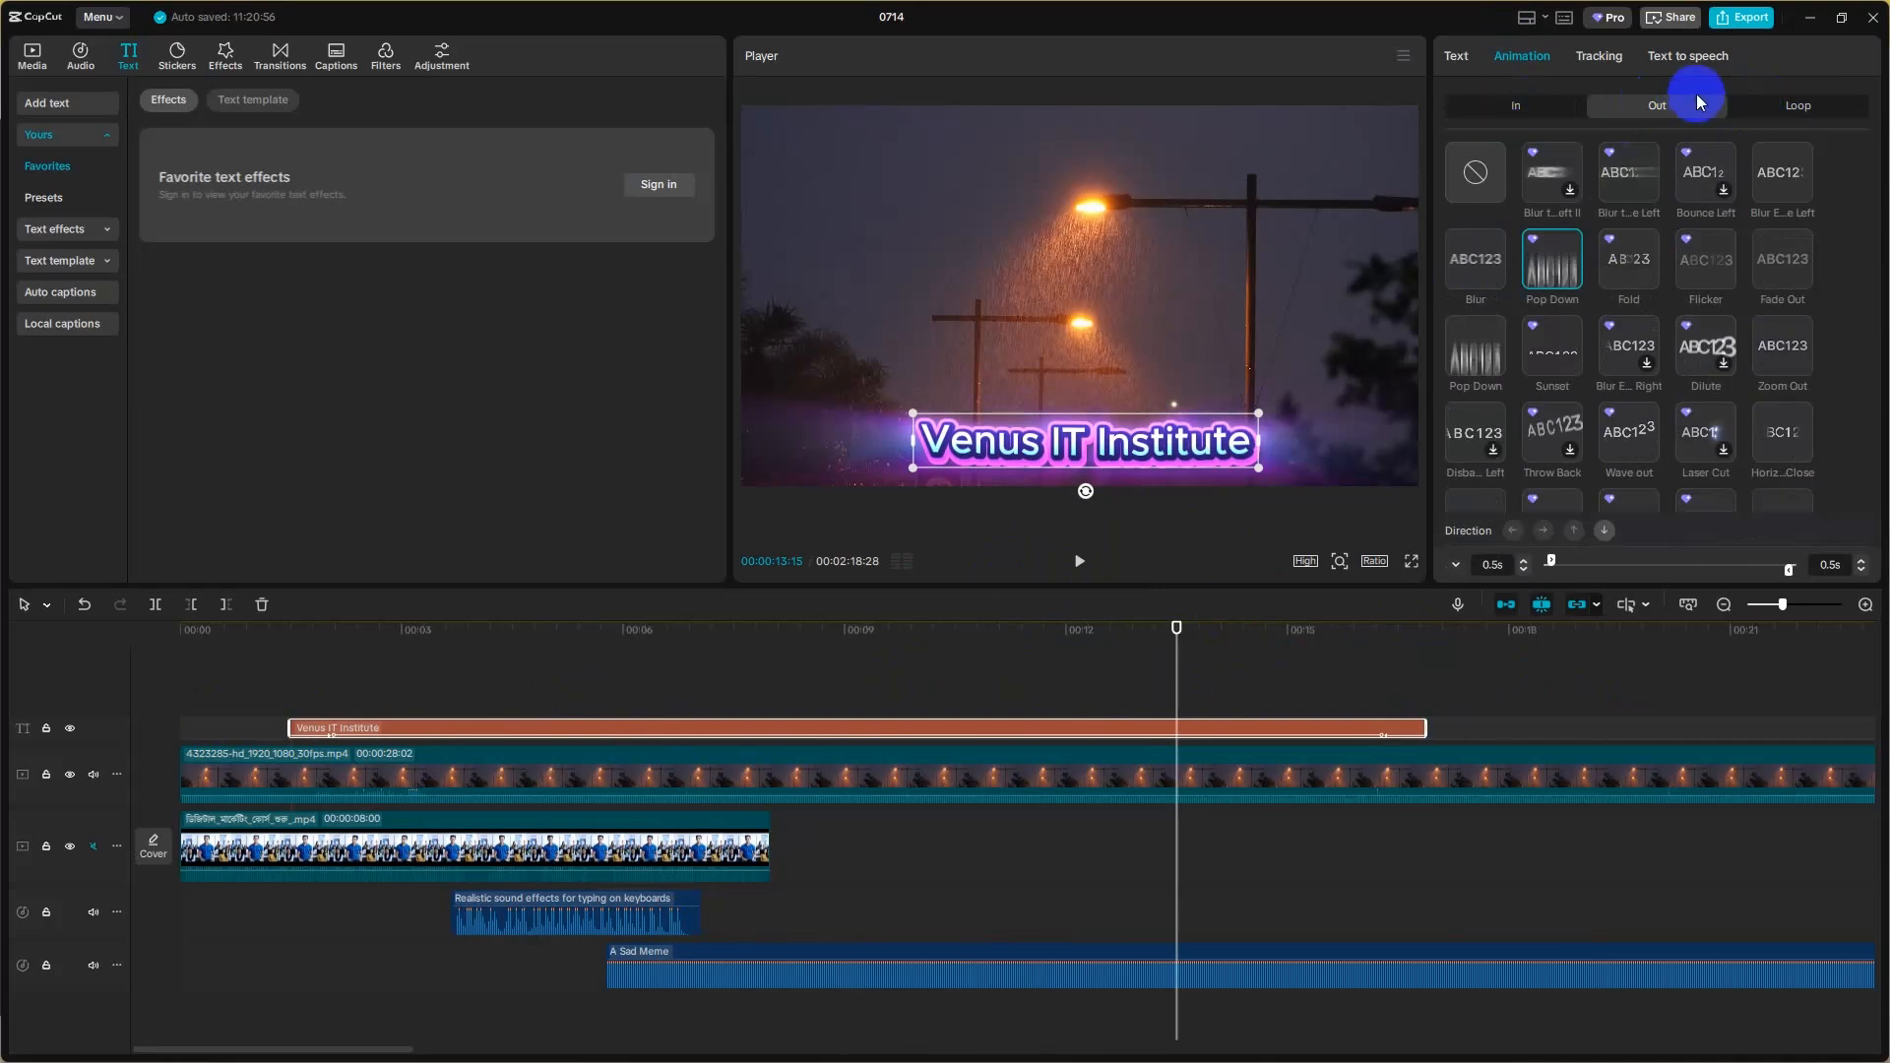
pyautogui.moveTo(1174, 700); pyautogui.dragTo(270, 746)
pyautogui.click(1080, 563)
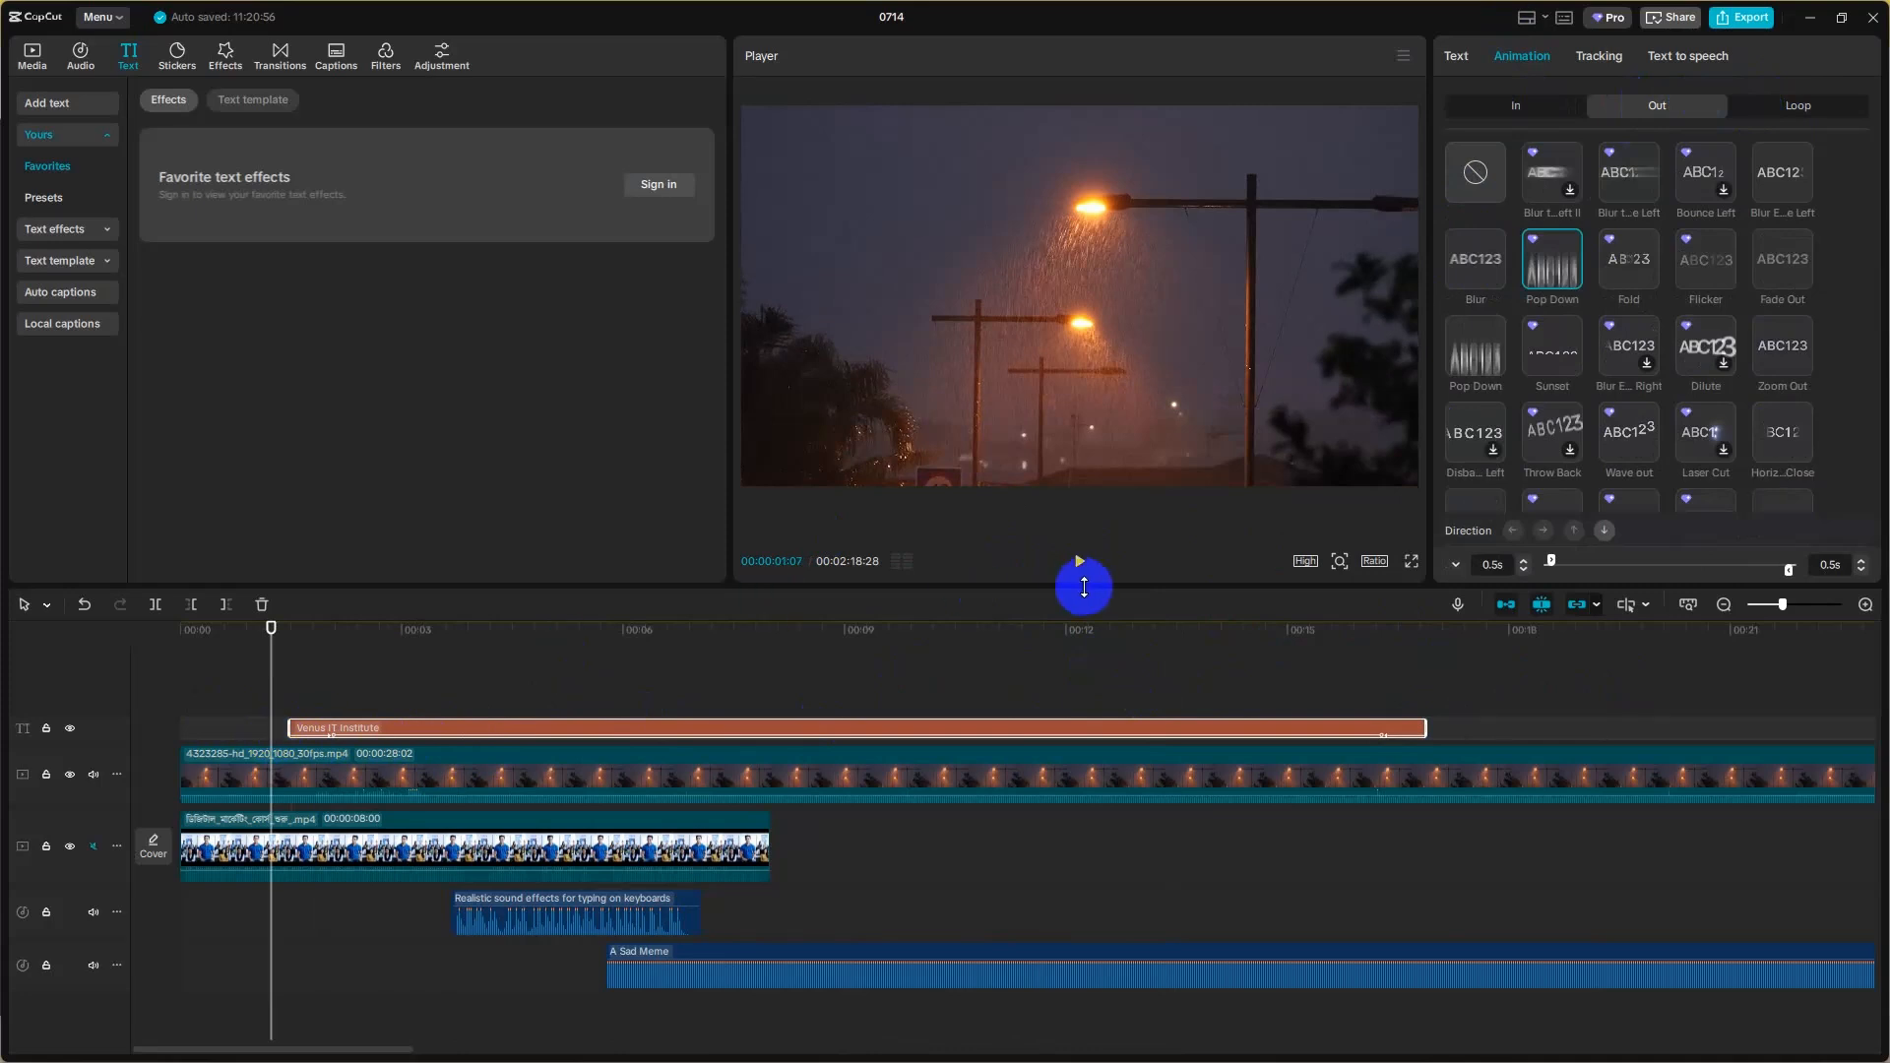
pyautogui.click(1080, 565)
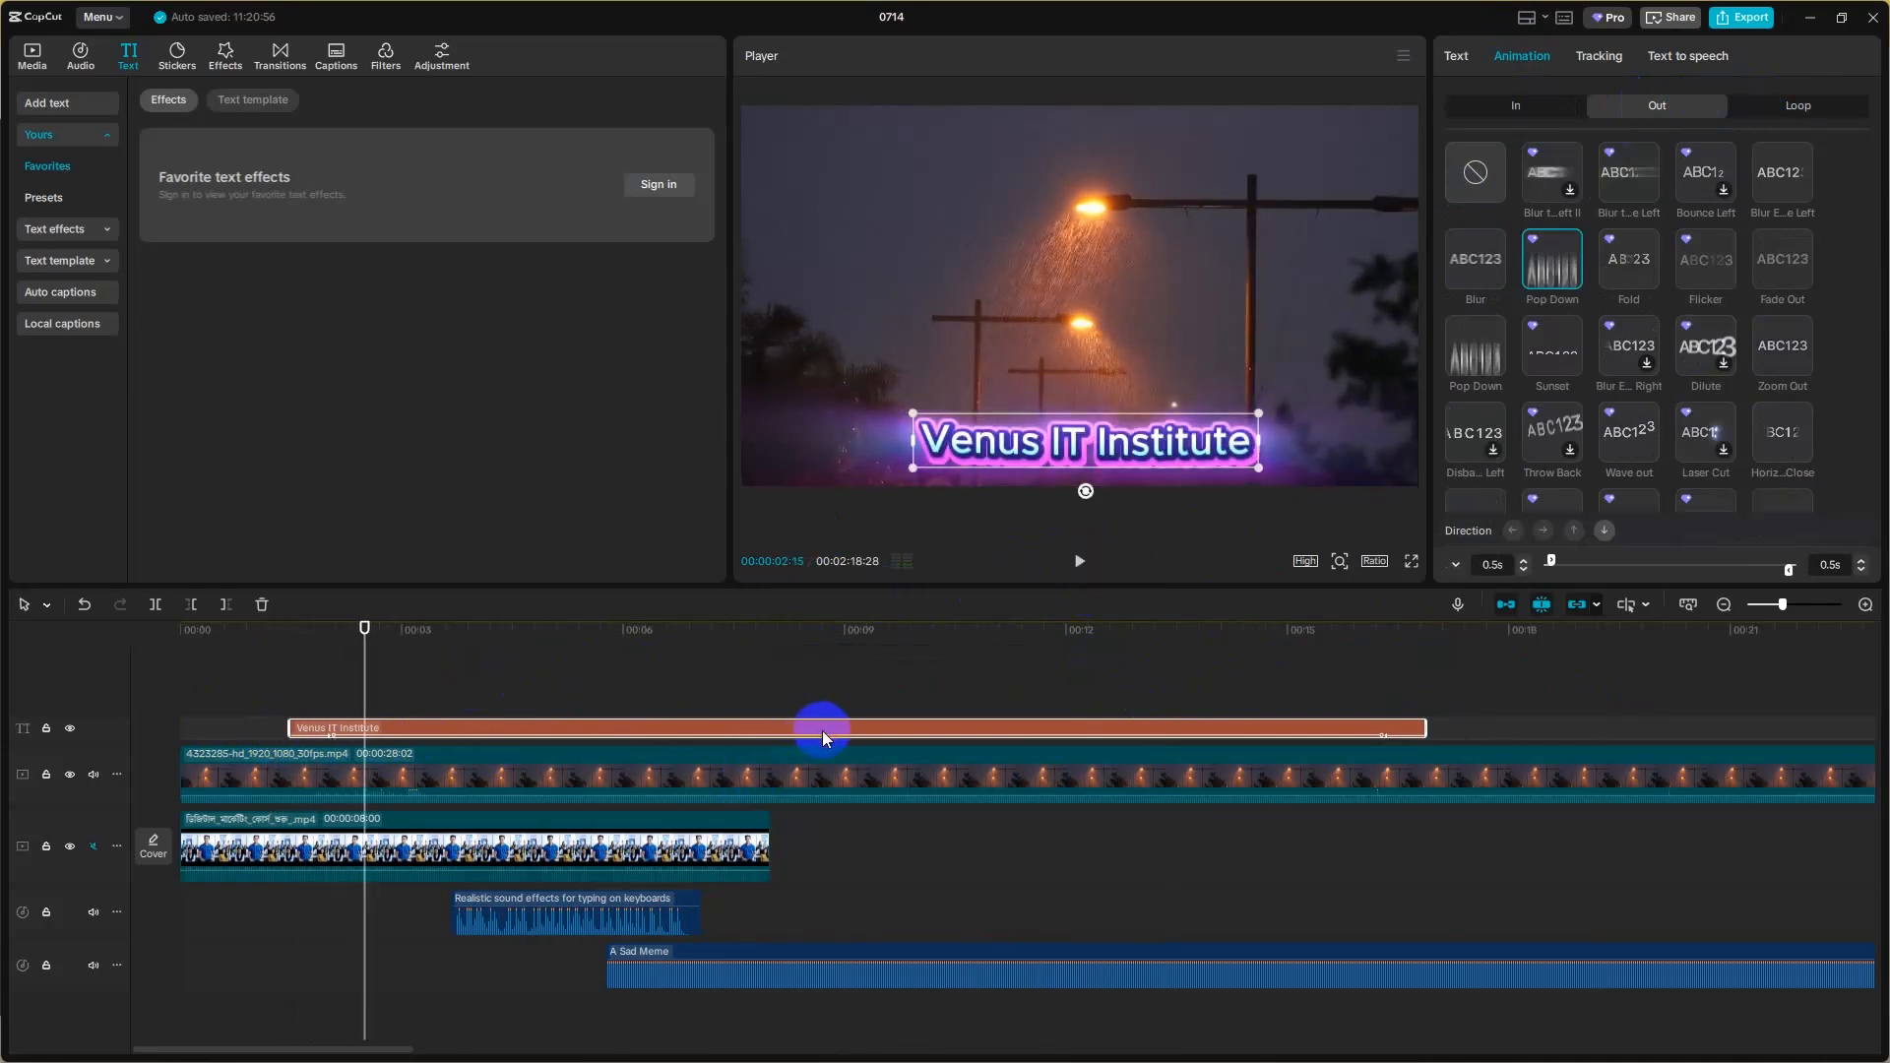
# - Remove the Floodlight loop animation from the text clip, keeping the Pop Down exit, and play back the clip's beginning
pyautogui.click(1488, 173)
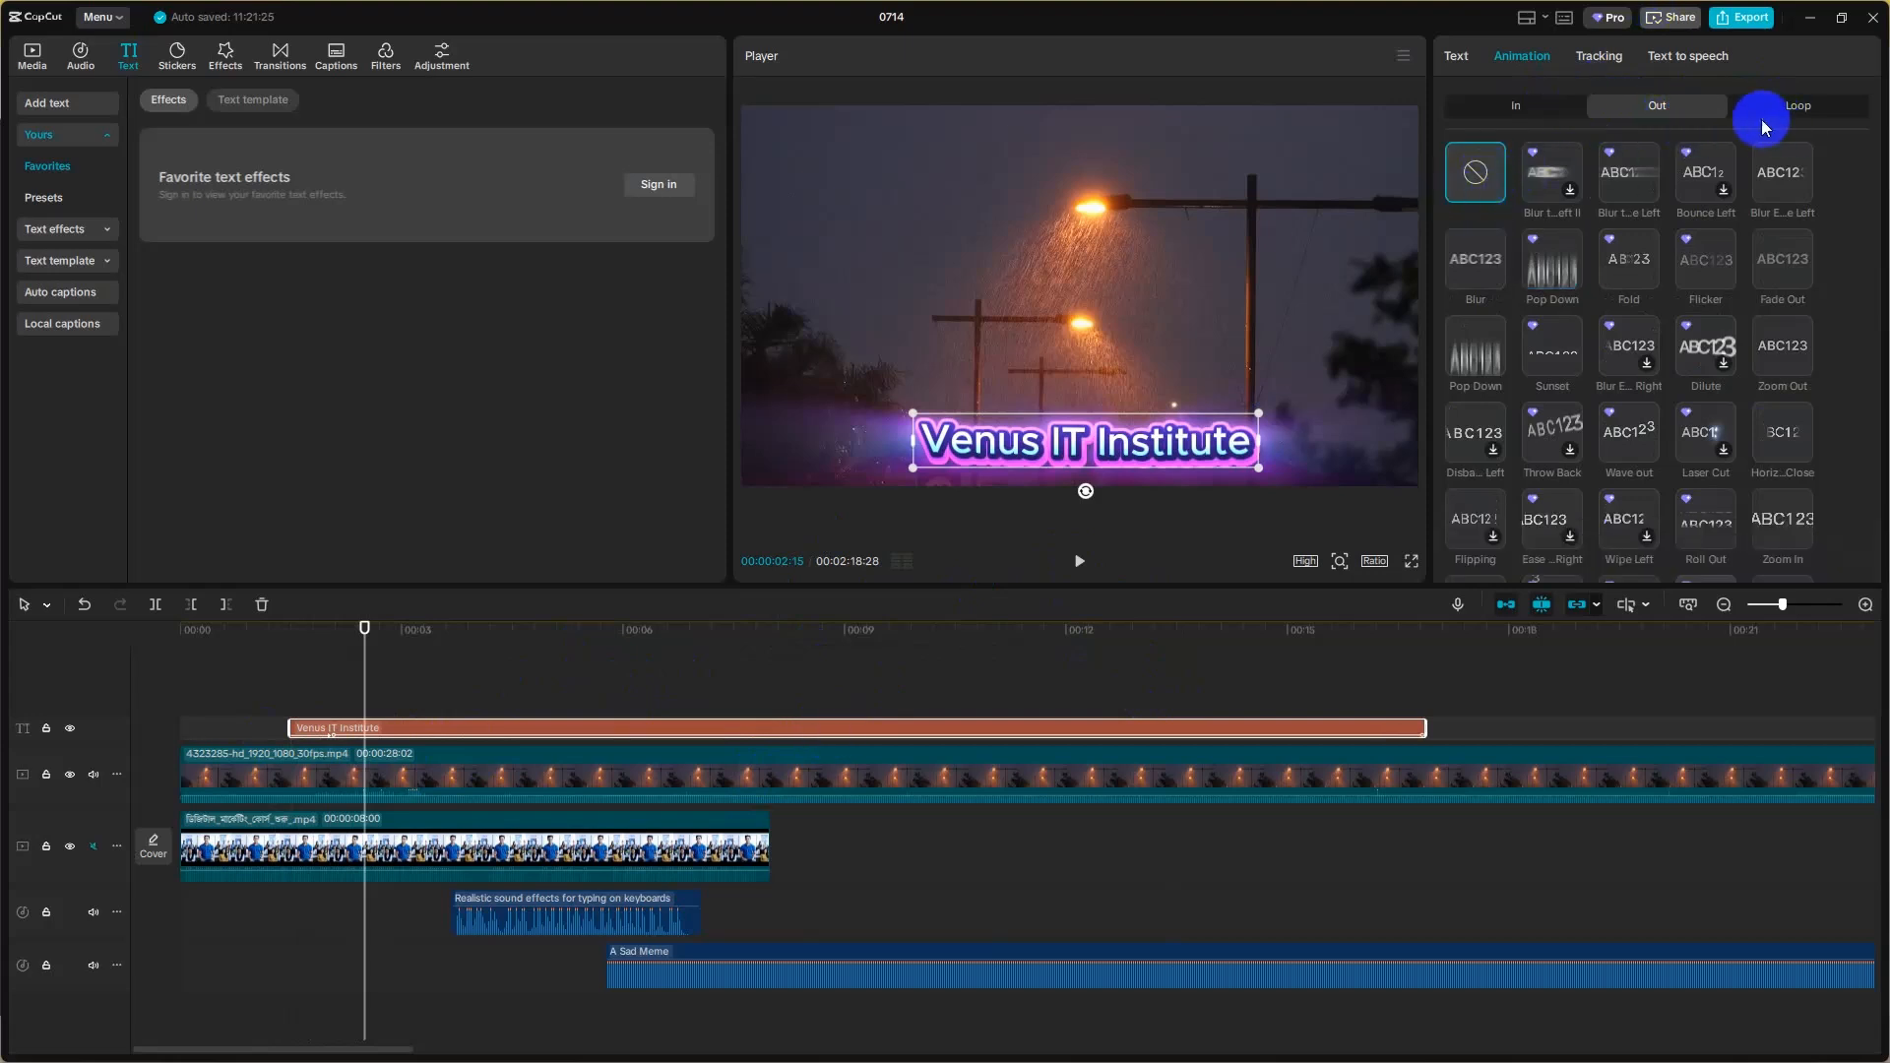
pyautogui.click(1799, 106)
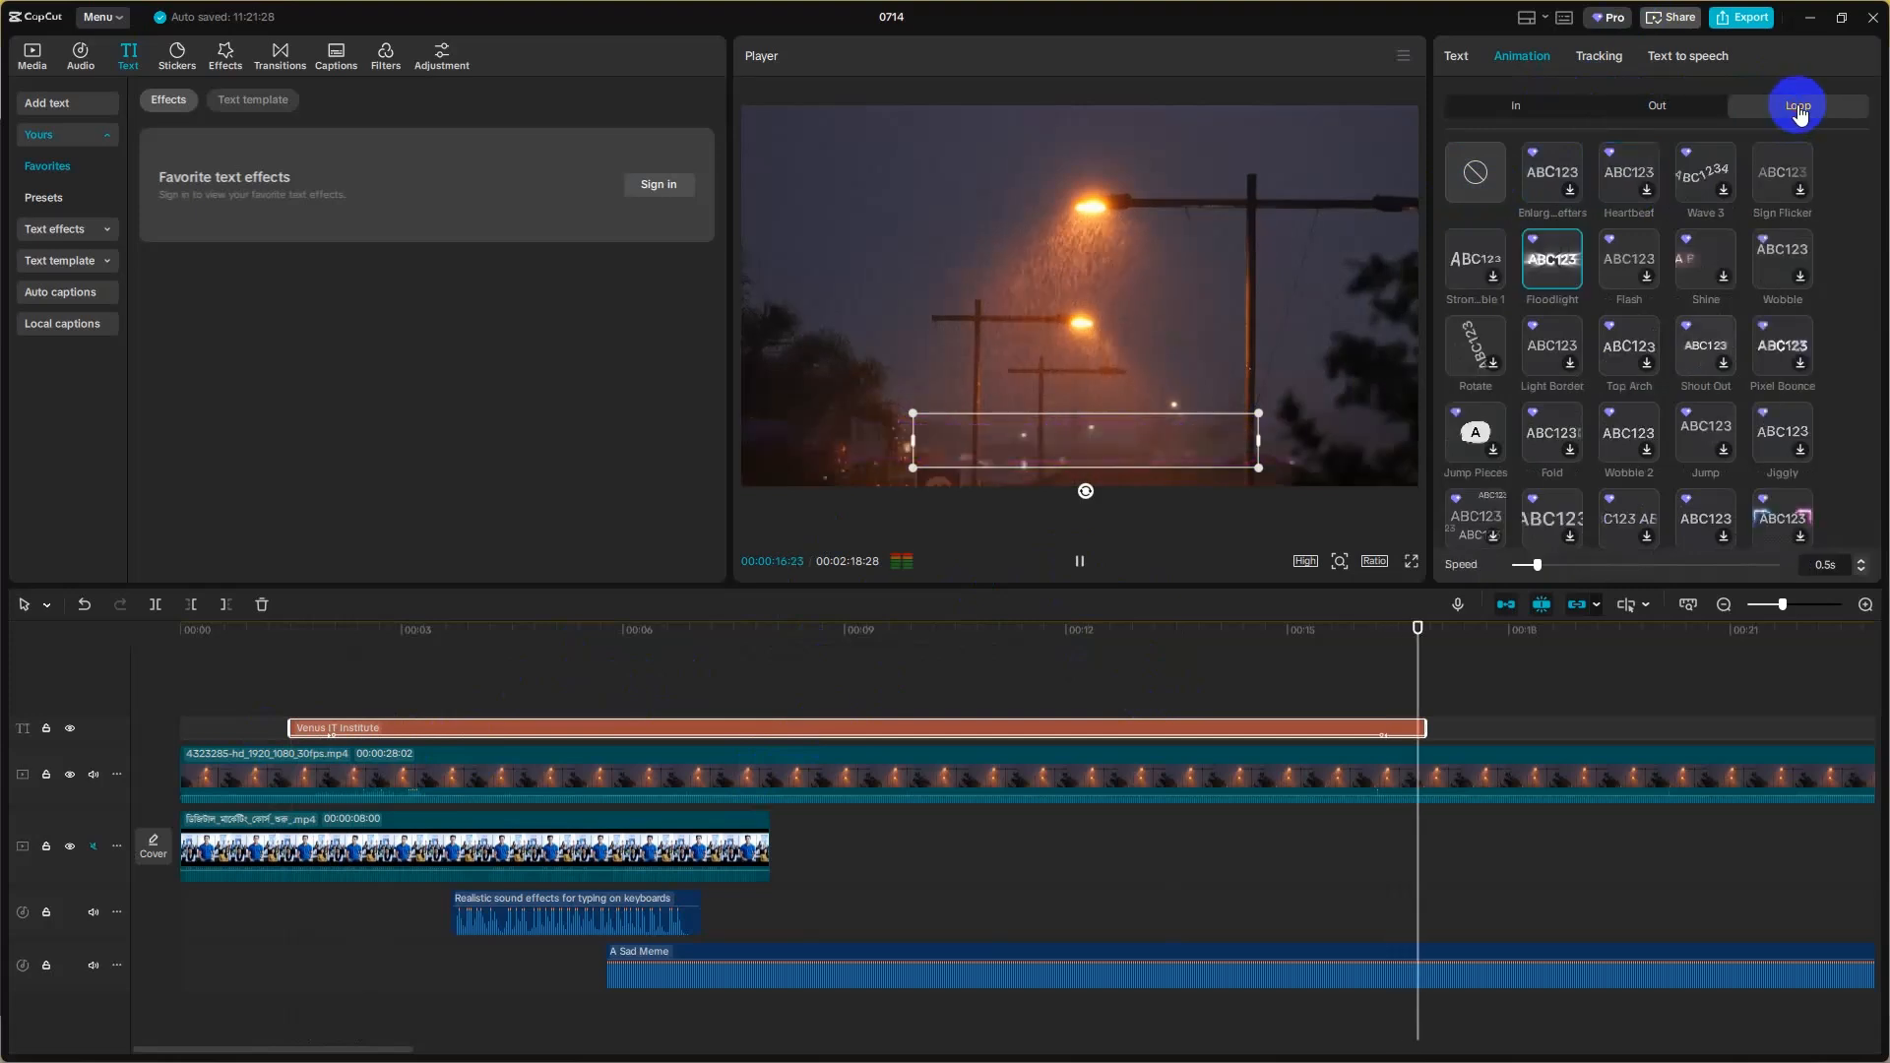
pyautogui.click(1479, 454)
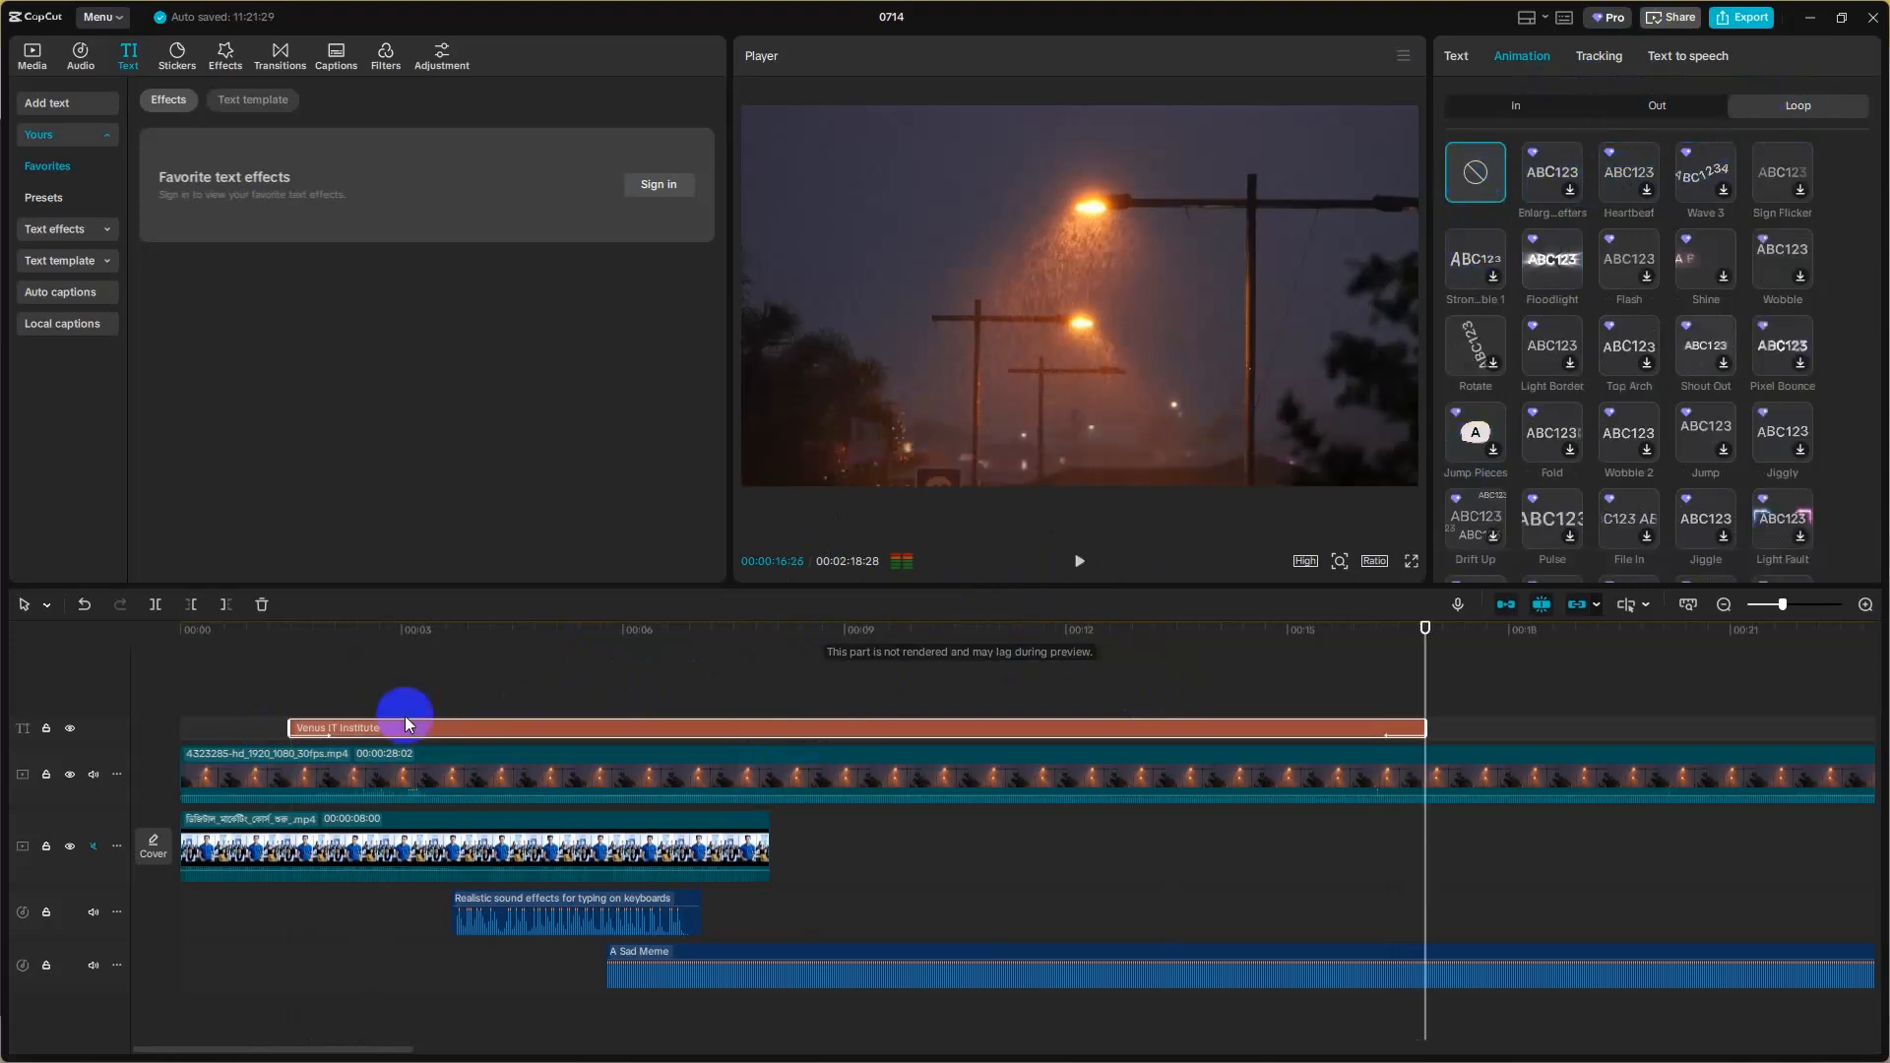
pyautogui.moveTo(1447, 663); pyautogui.dragTo(266, 667)
pyautogui.click(1079, 561)
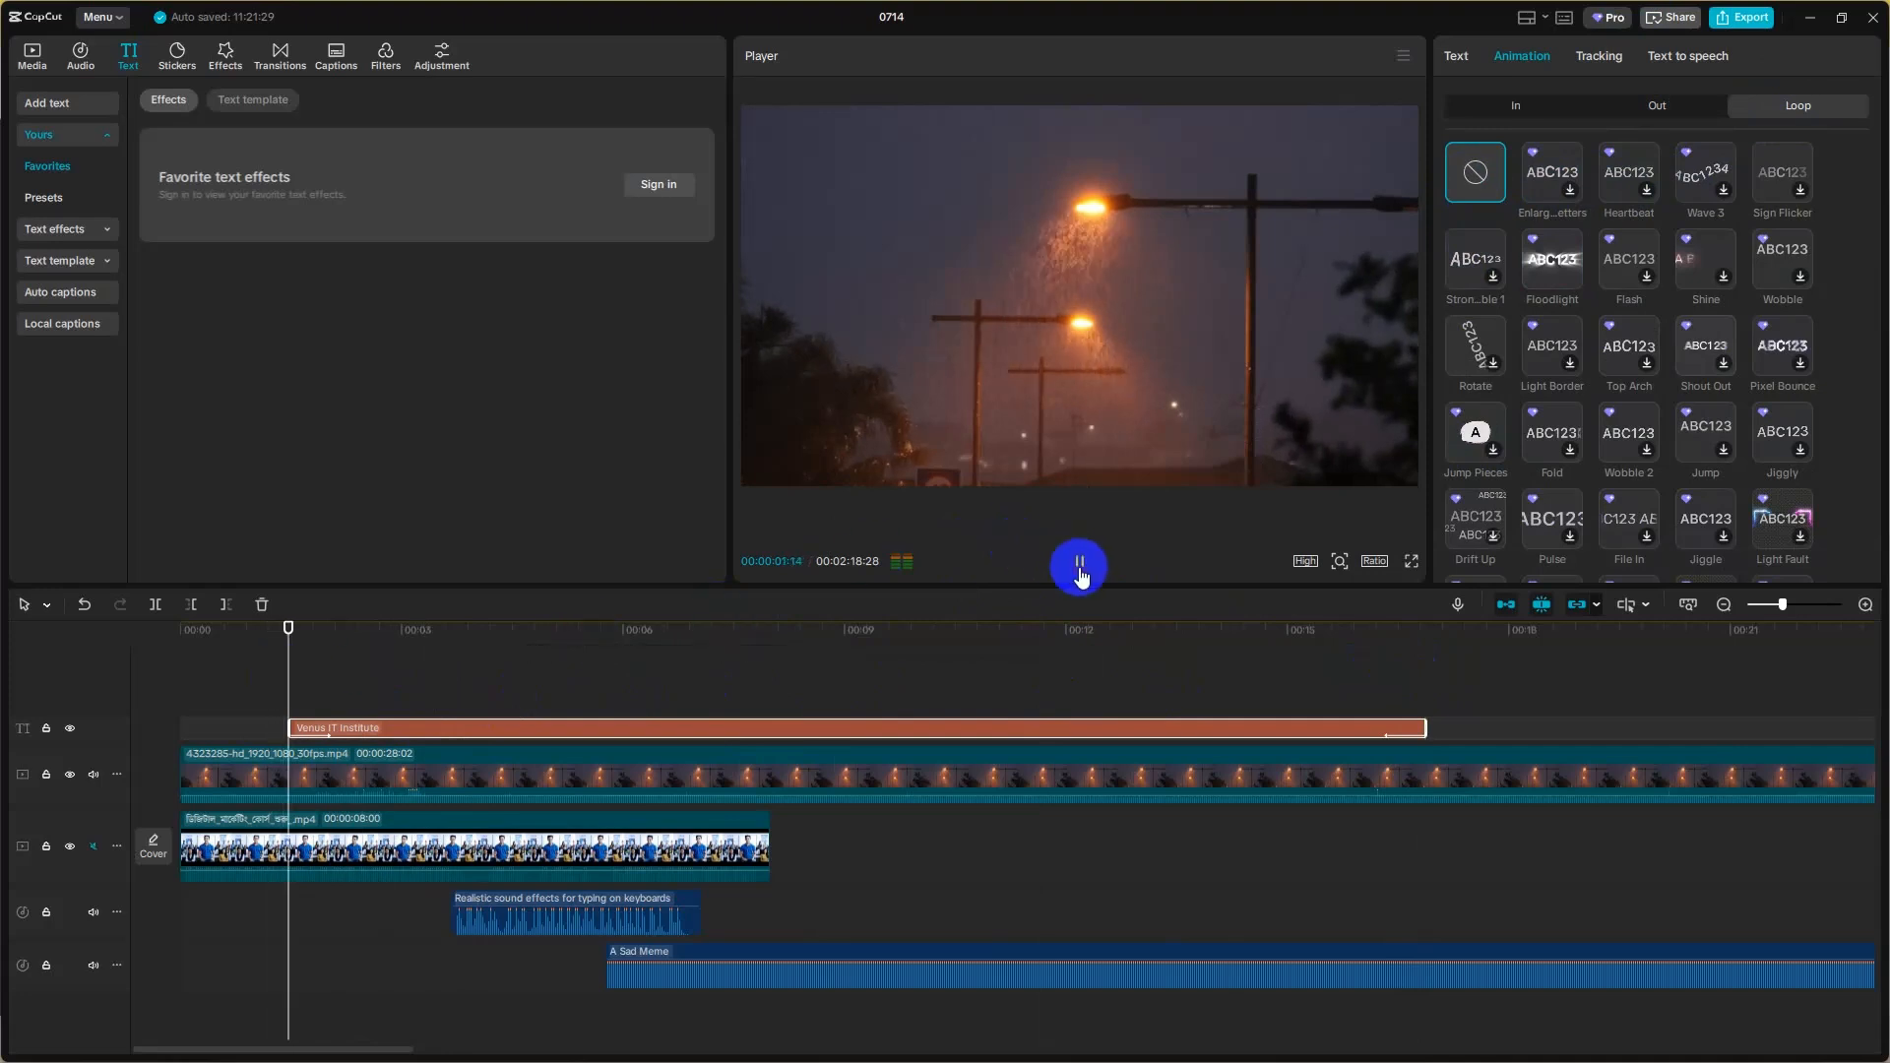
pyautogui.click(1079, 564)
# - Set the duration of the text clip's Laser Cut entrance animation to 4.7 s
pyautogui.click(1007, 433)
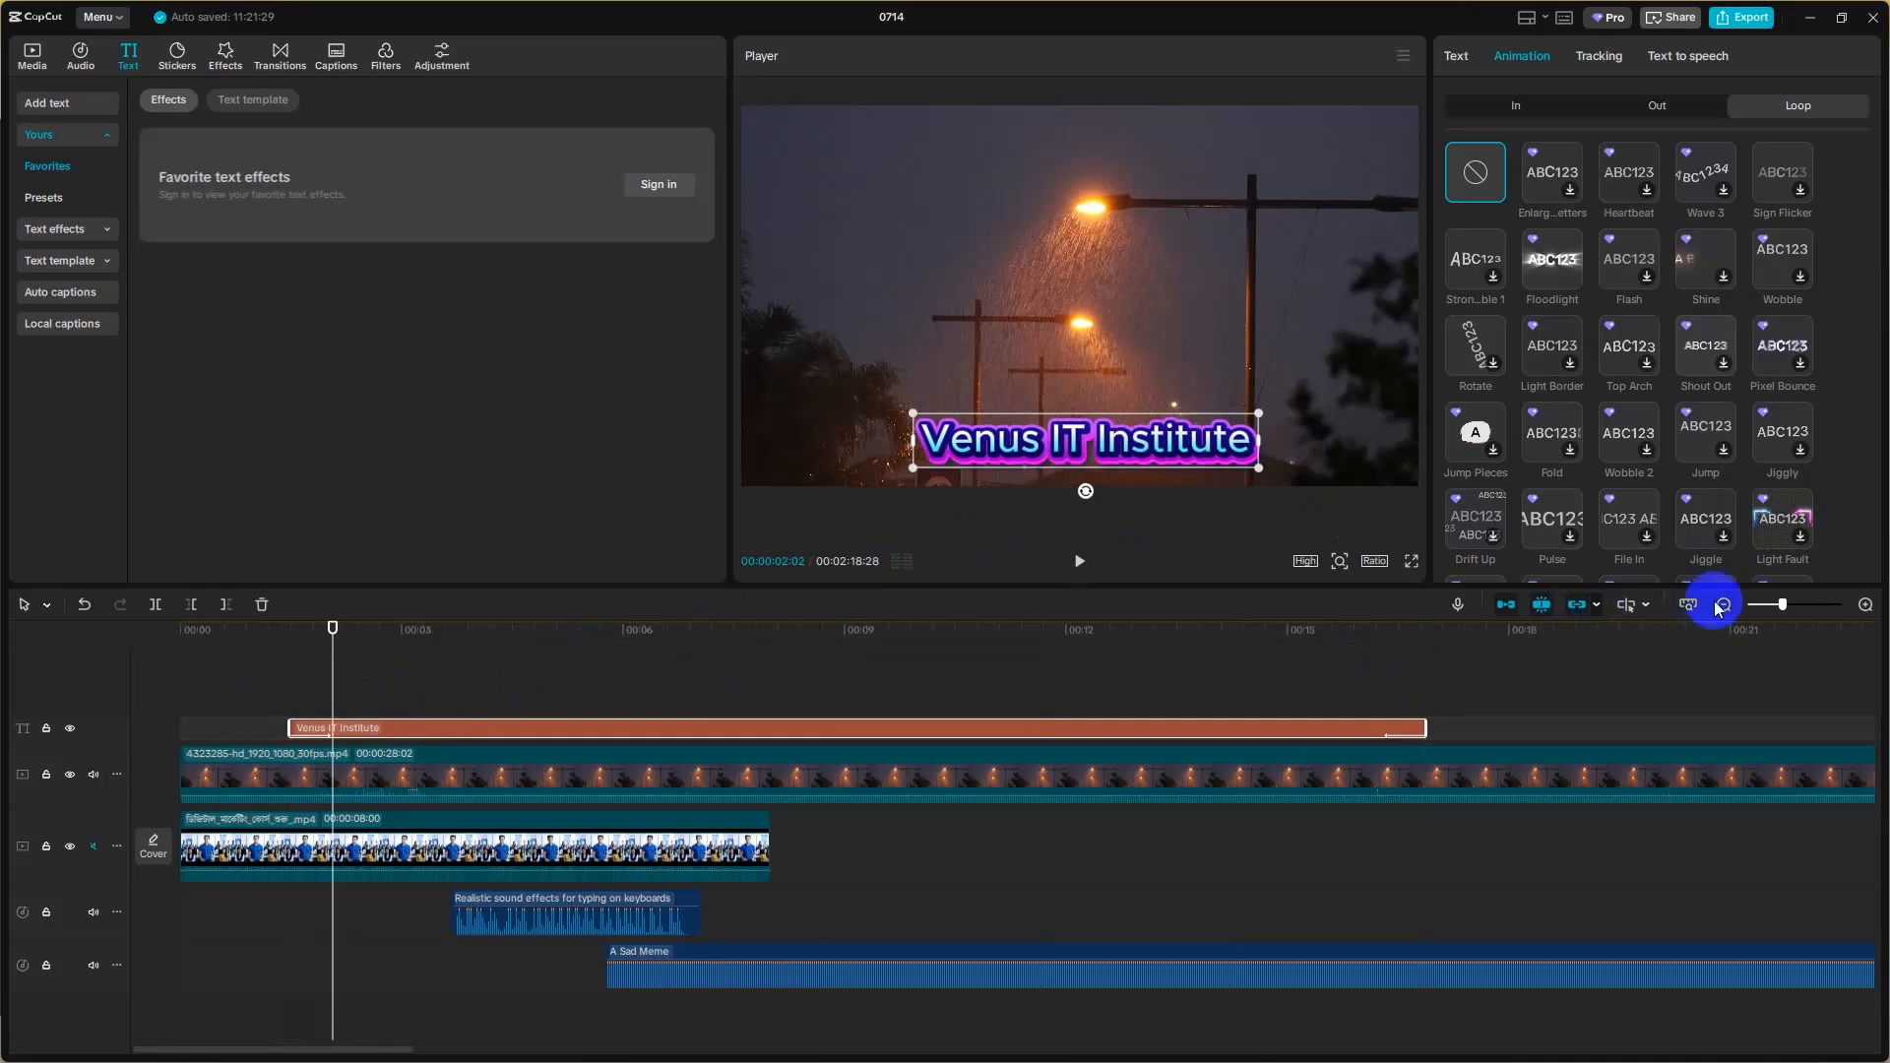
pyautogui.click(1536, 115)
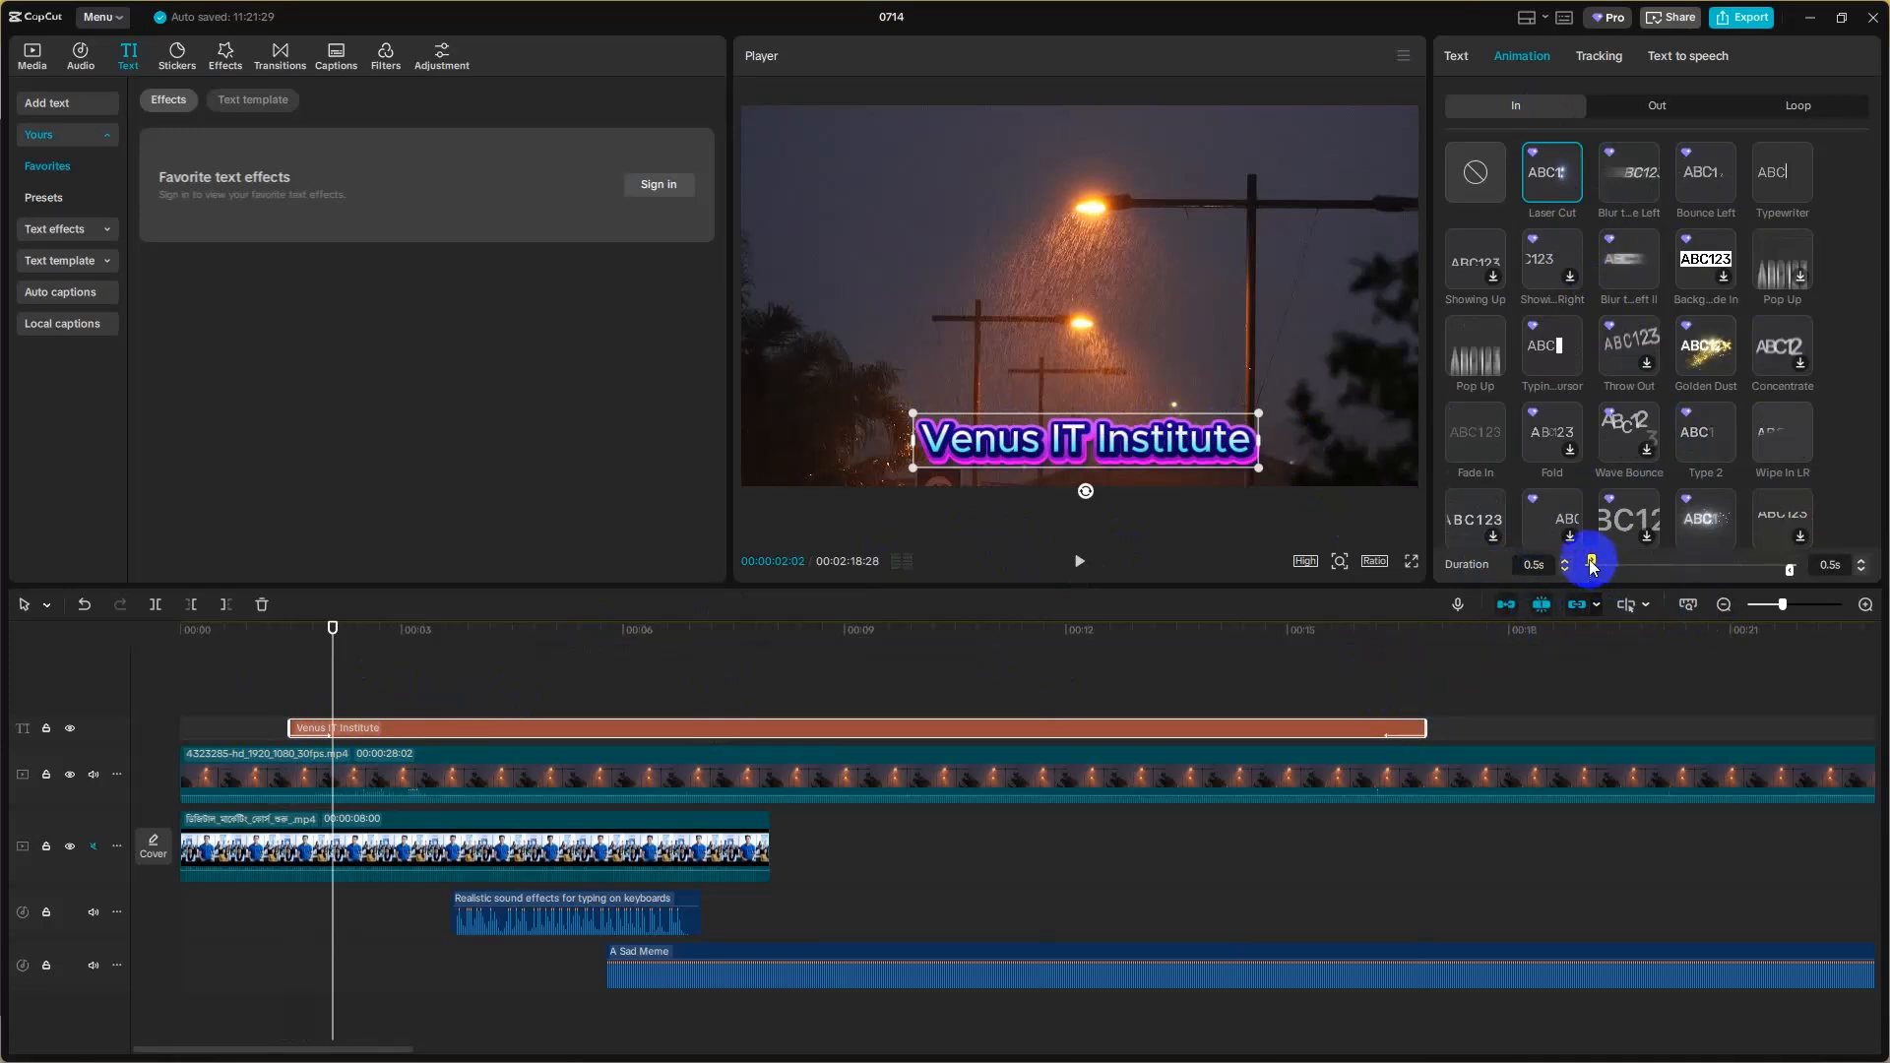
pyautogui.moveTo(1591, 566); pyautogui.dragTo(1625, 569)
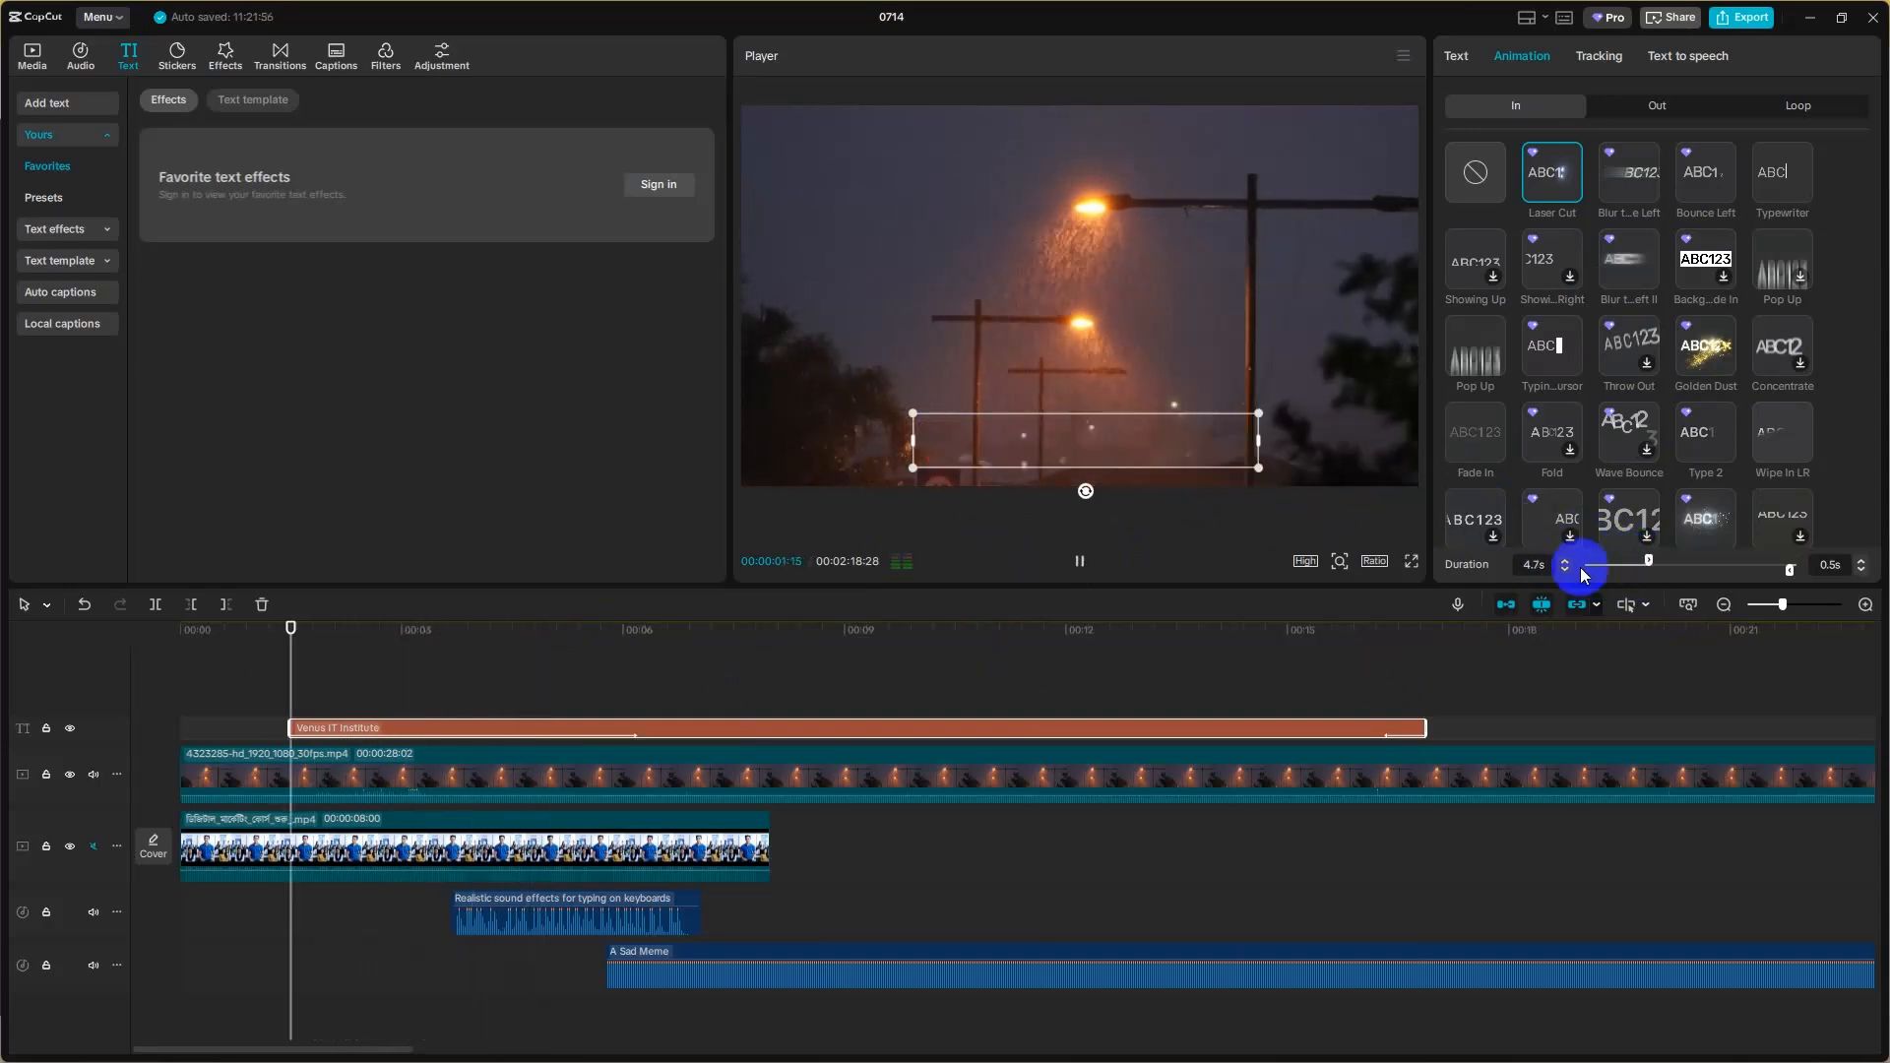
# - Play back the lengthened Laser Cut entrance animation twice from the beginning of the text clip
pyautogui.click(287, 694)
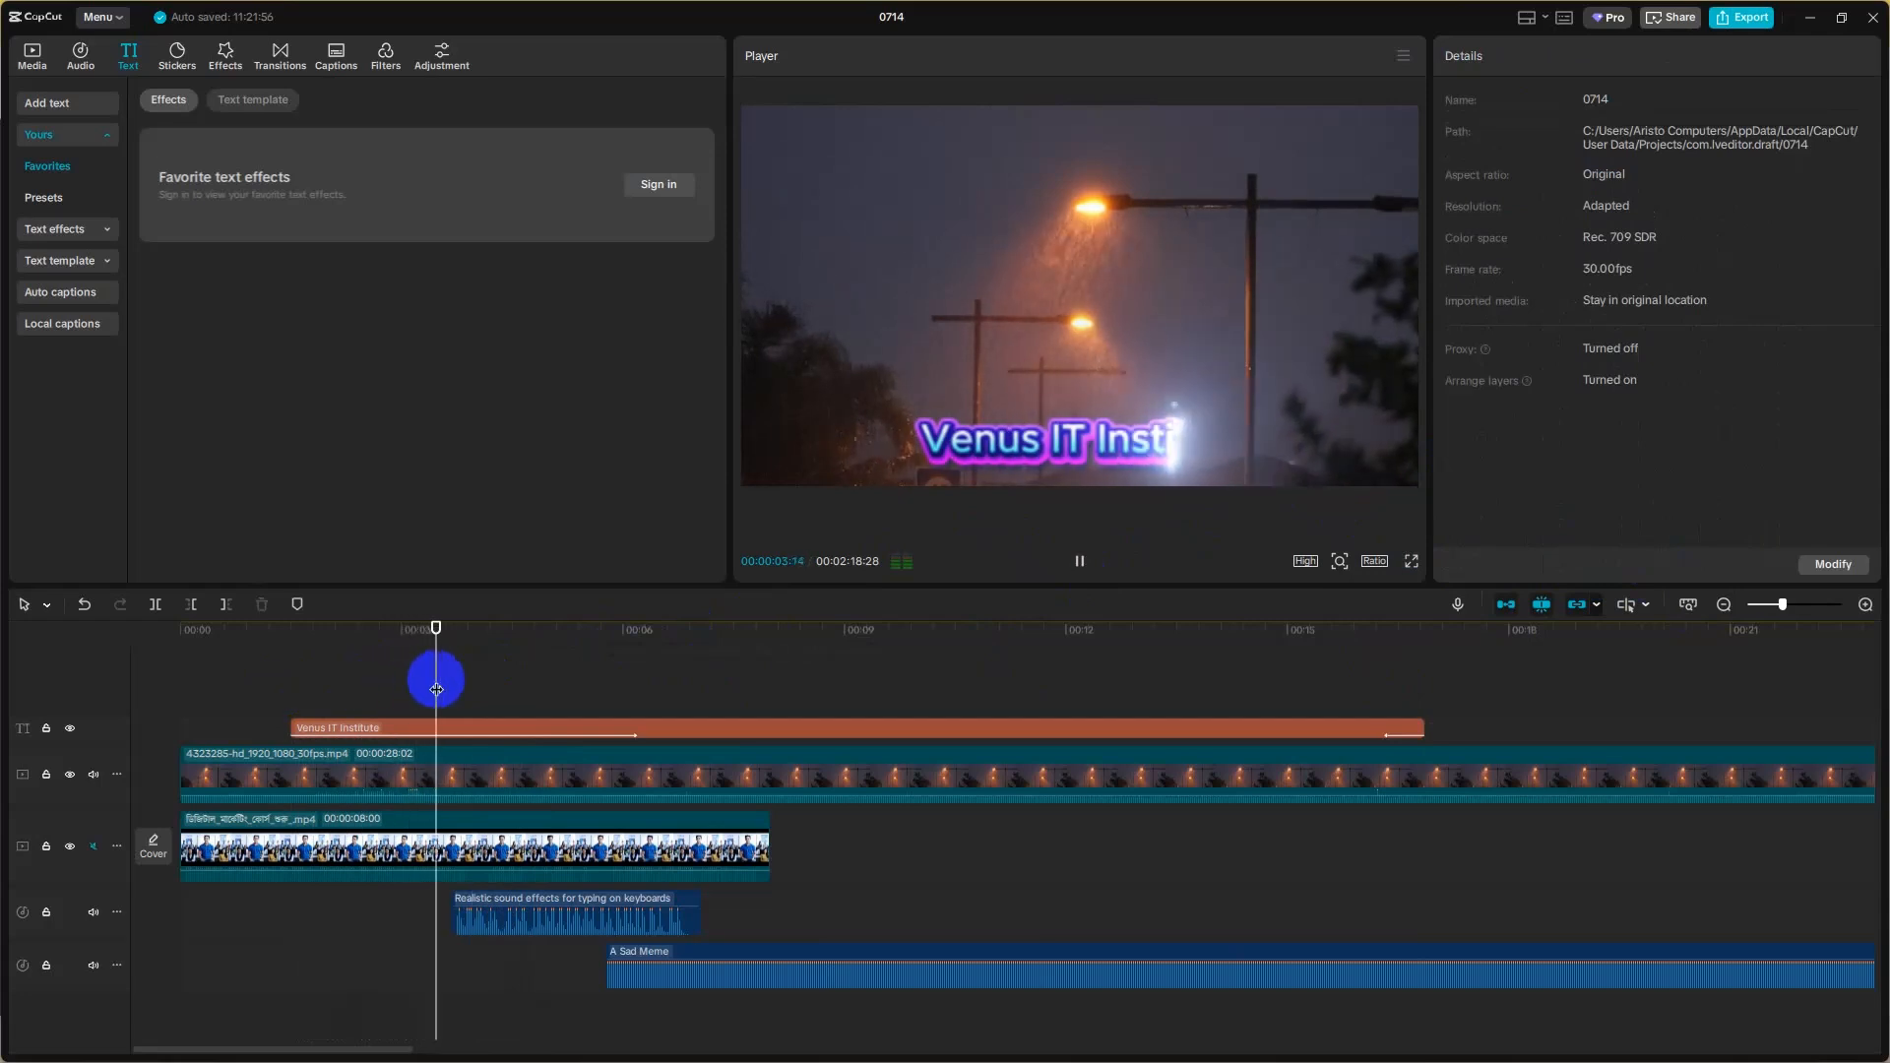
pyautogui.click(1079, 561)
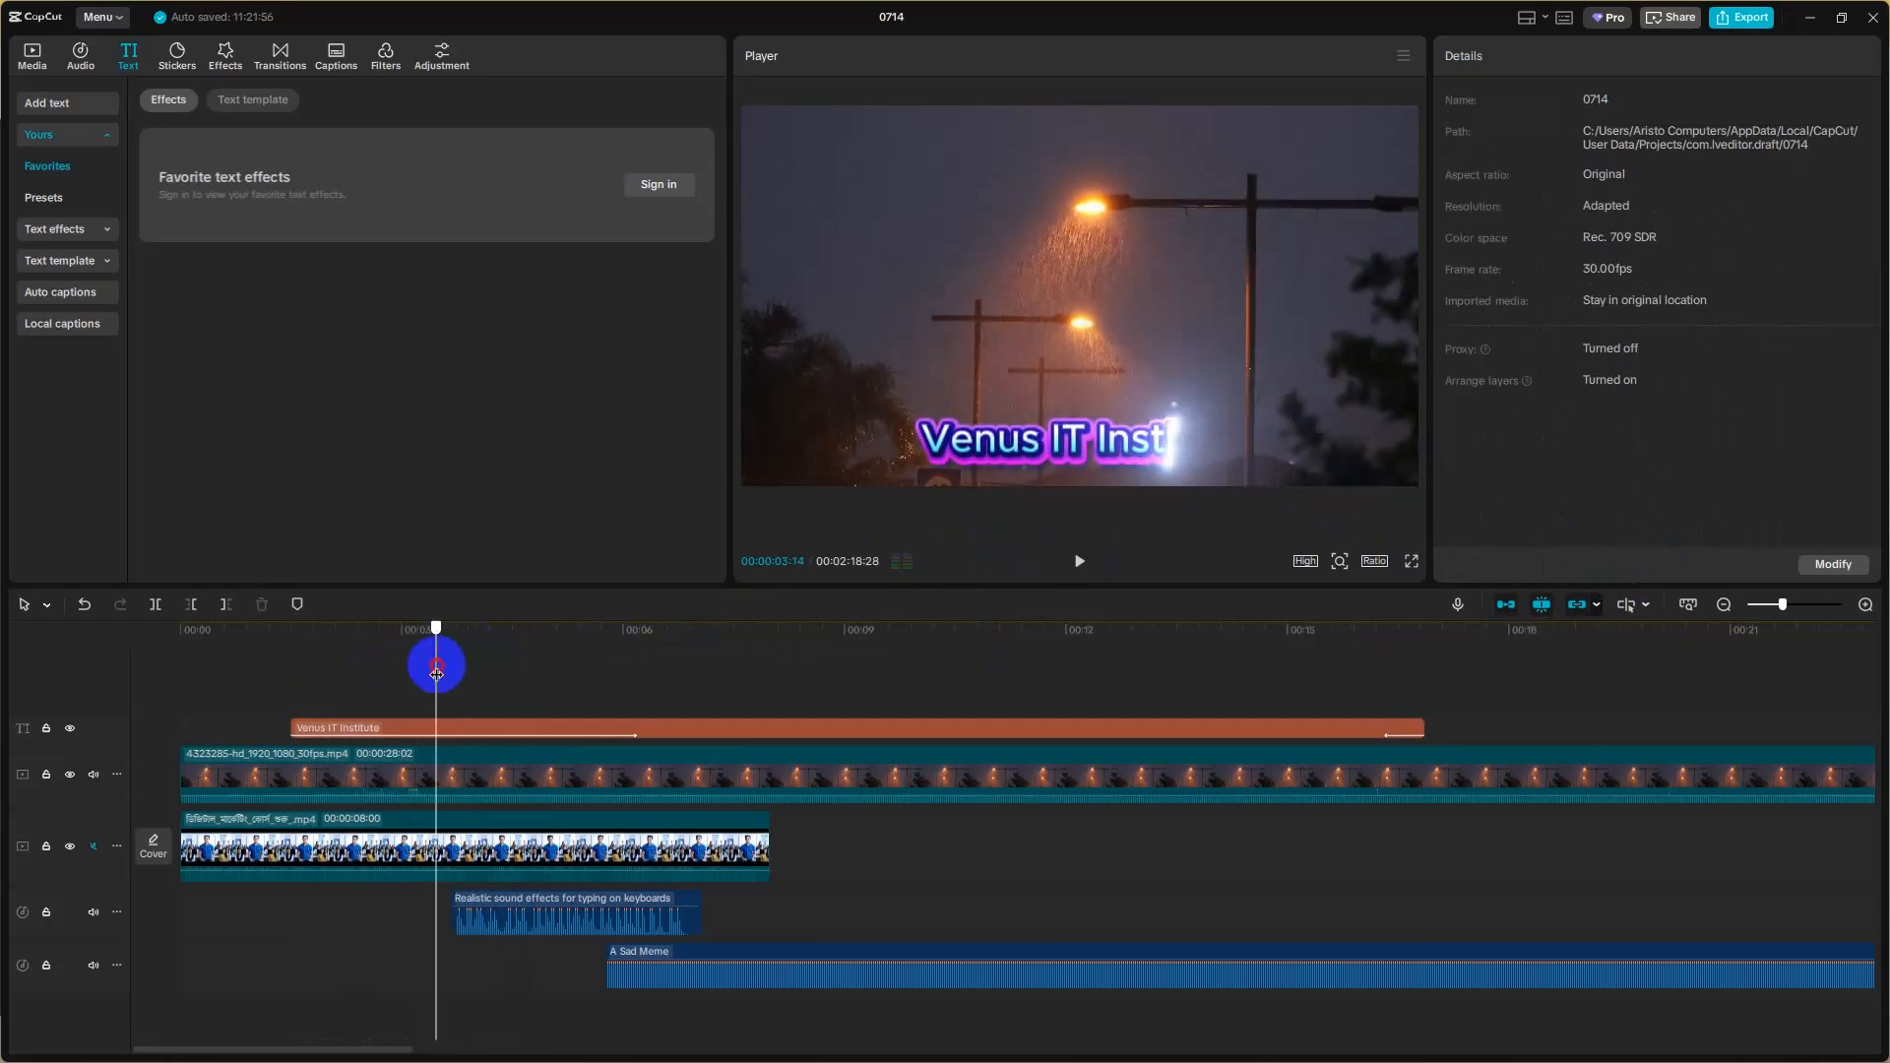
pyautogui.moveTo(436, 673); pyautogui.dragTo(276, 676)
pyautogui.click(1079, 560)
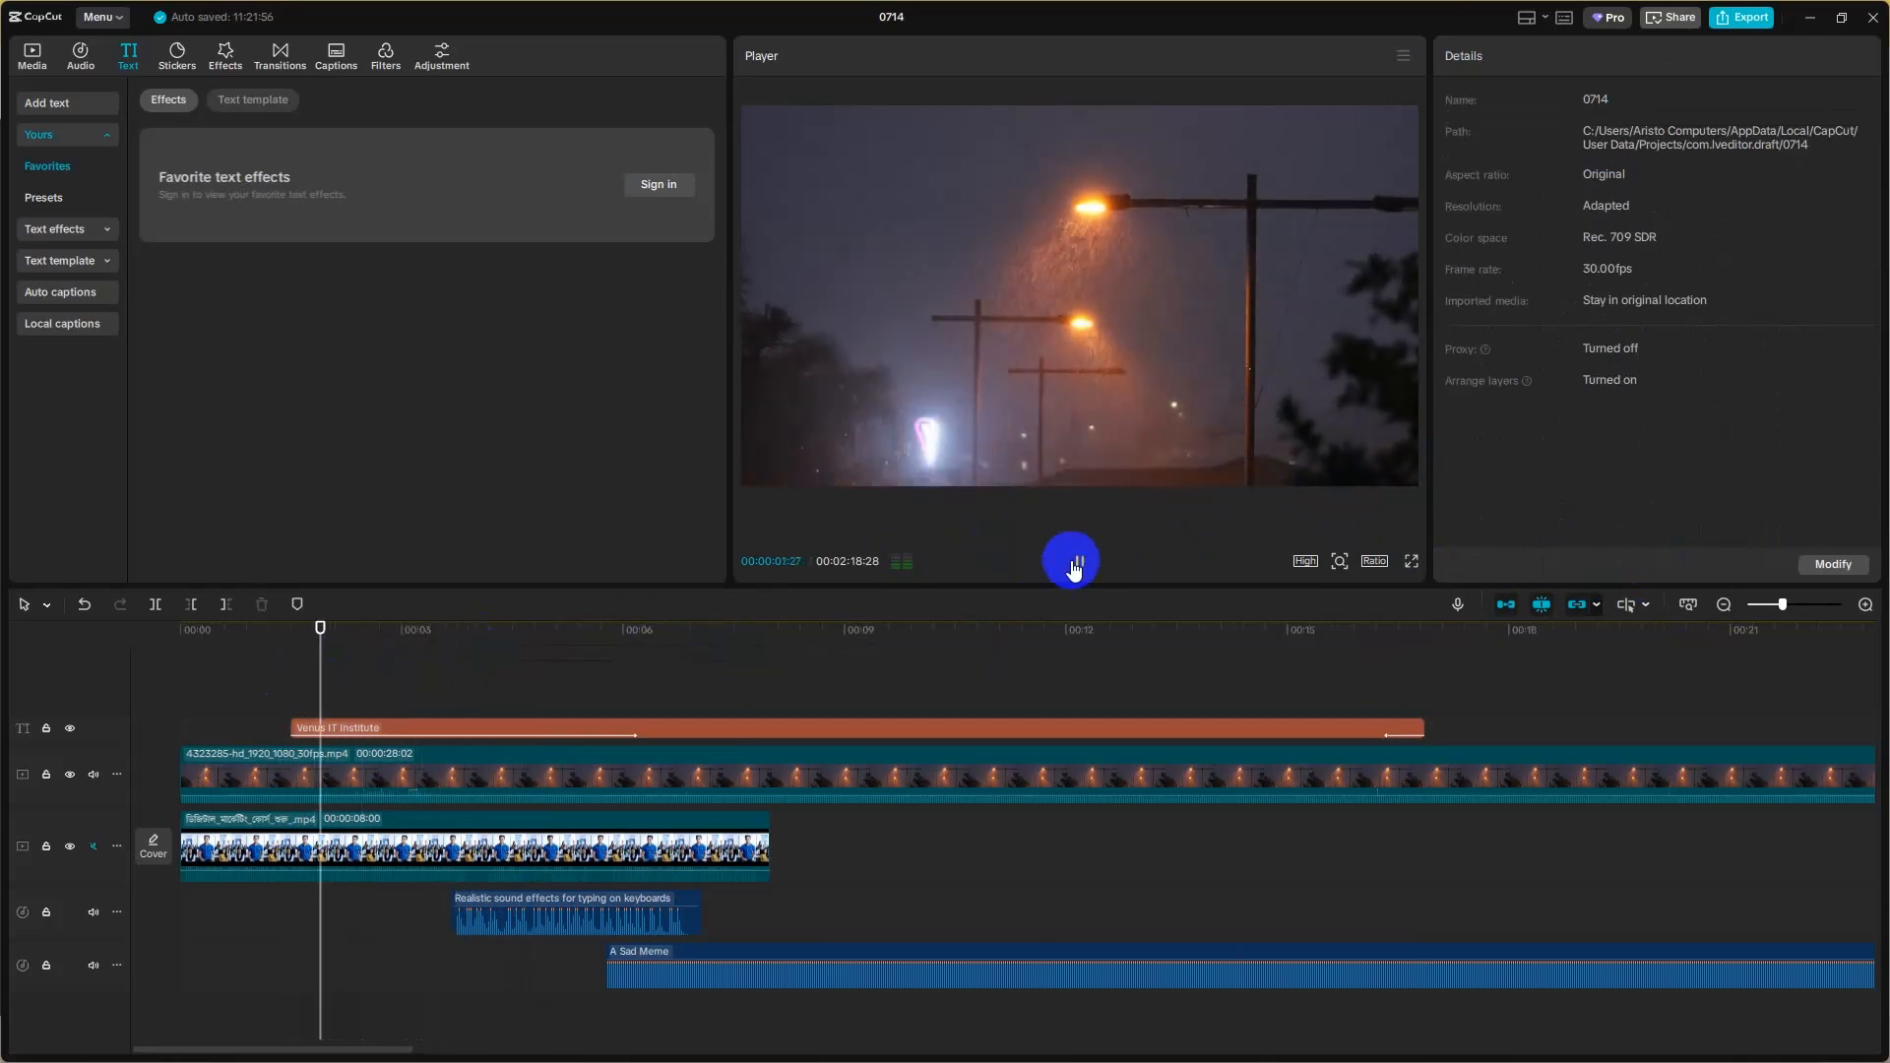
pyautogui.click(1075, 567)
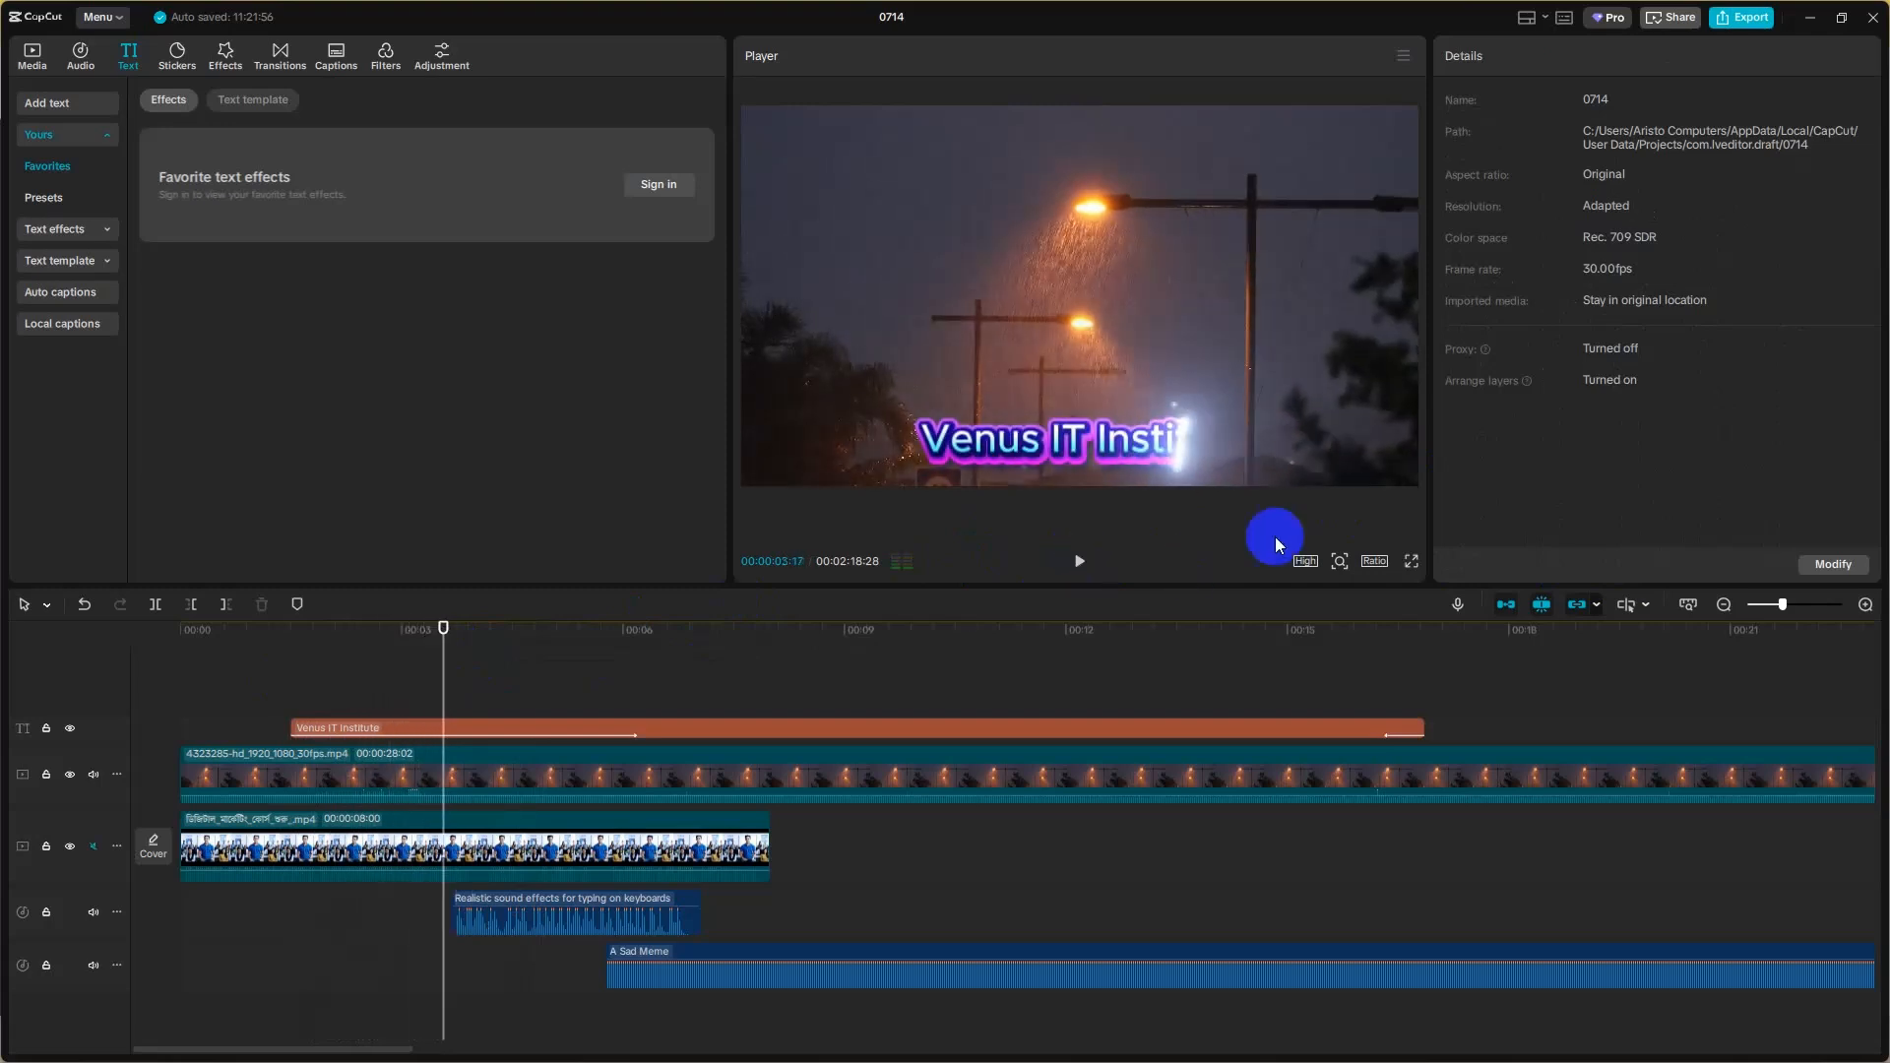
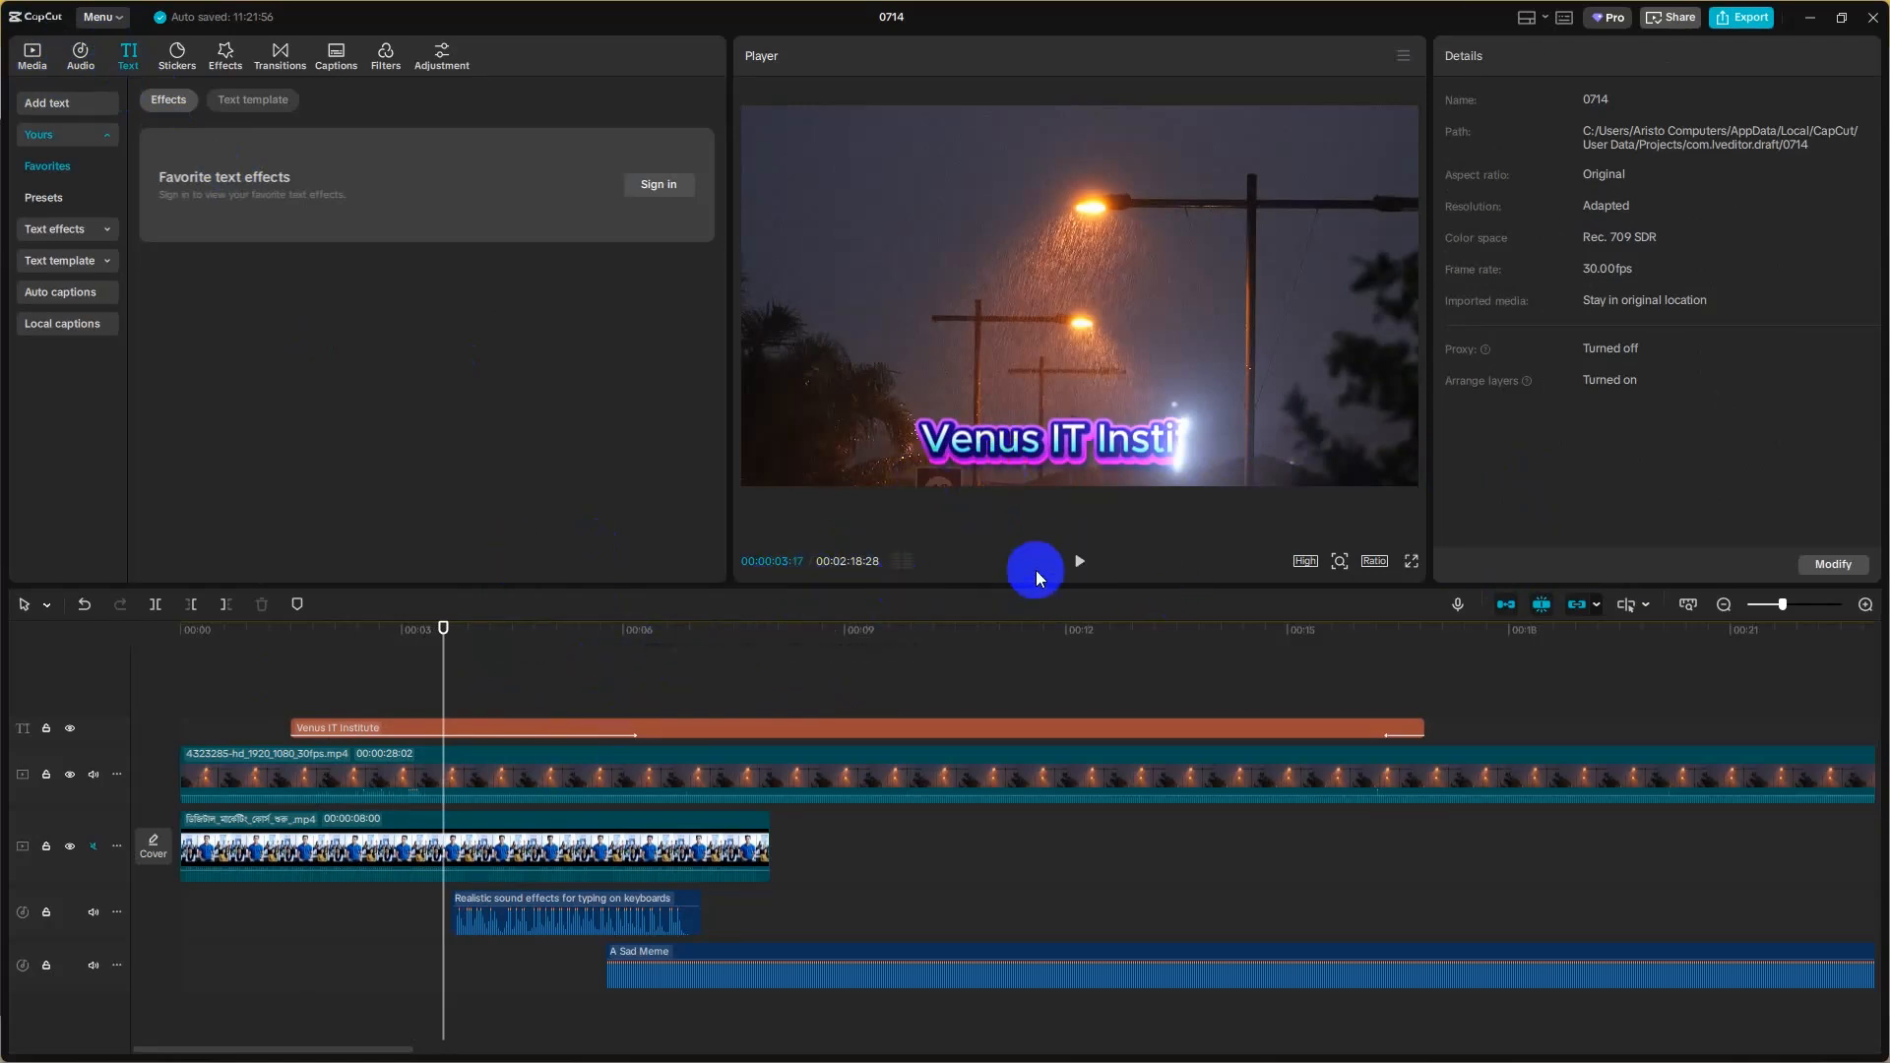
# - Play back the title animation, then examine the "Venus IT Institute" text's font, preset style, transform, blend, stroke and shadow settings
pyautogui.click(1083, 562)
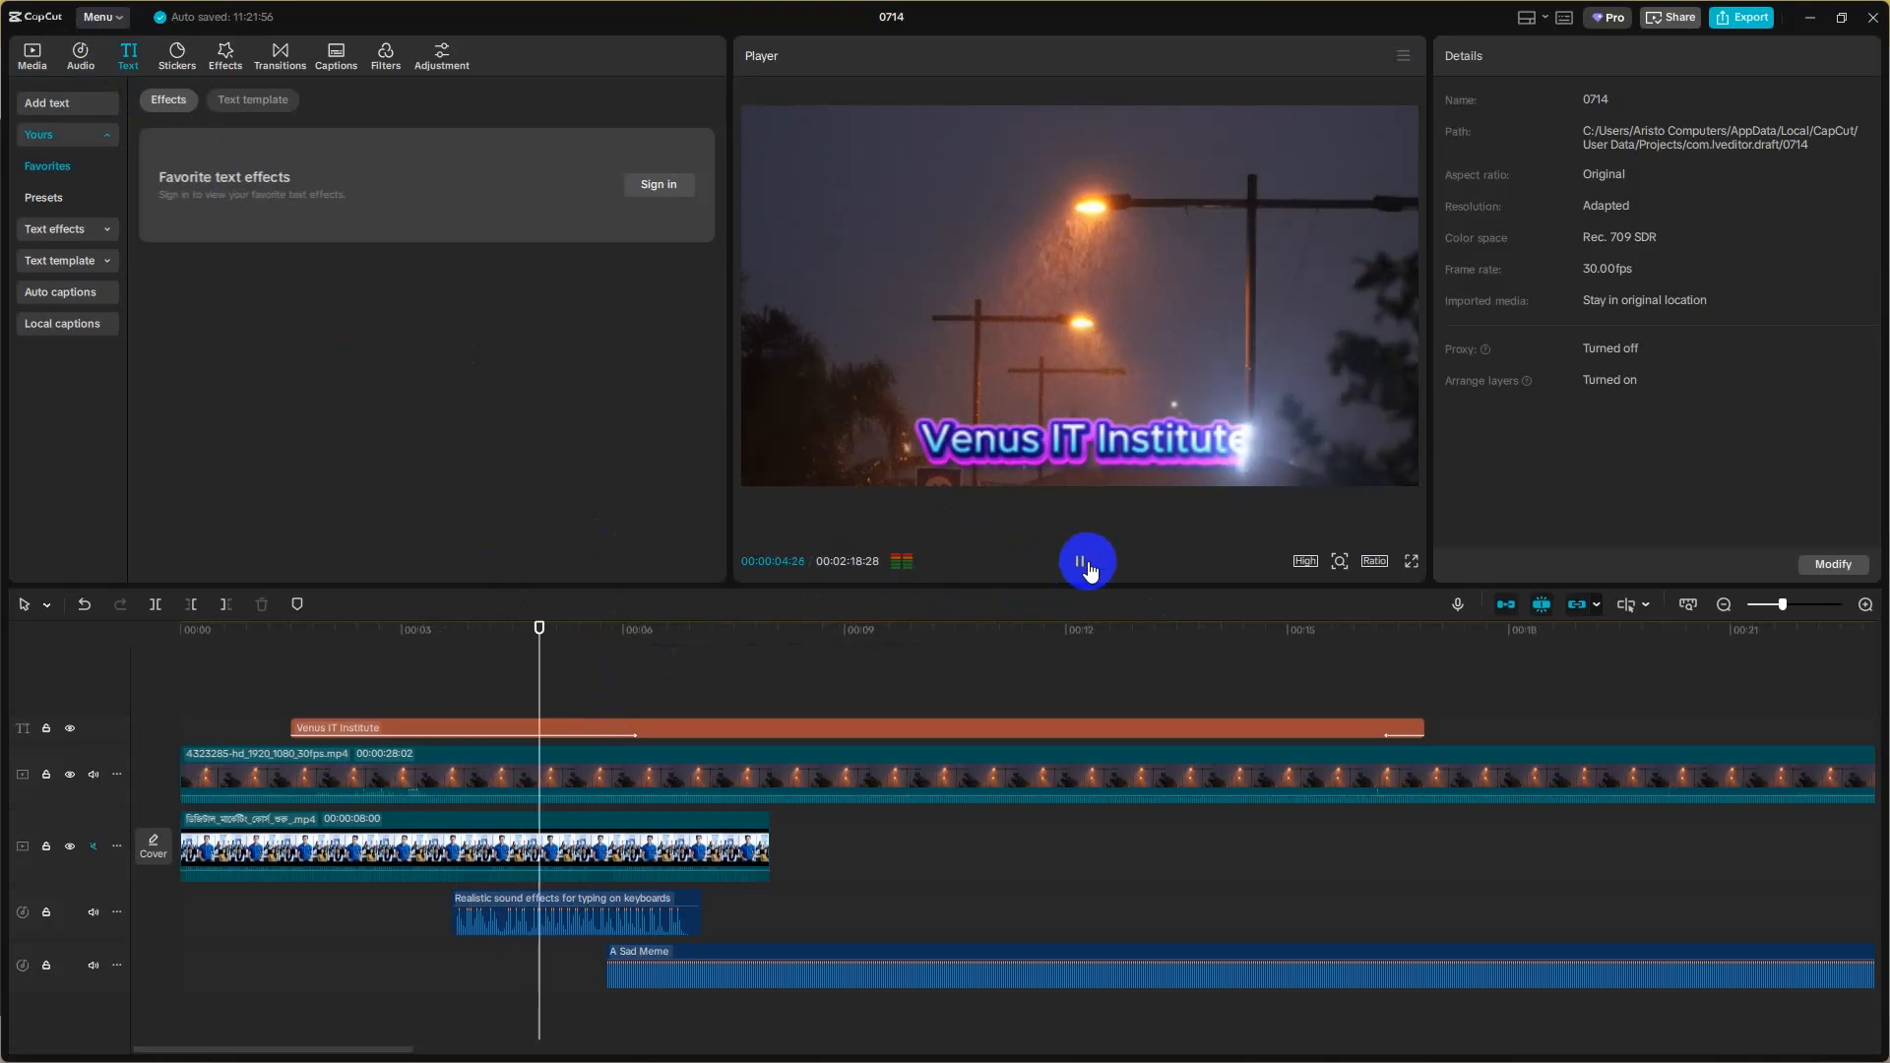
pyautogui.click(1087, 565)
pyautogui.click(1040, 455)
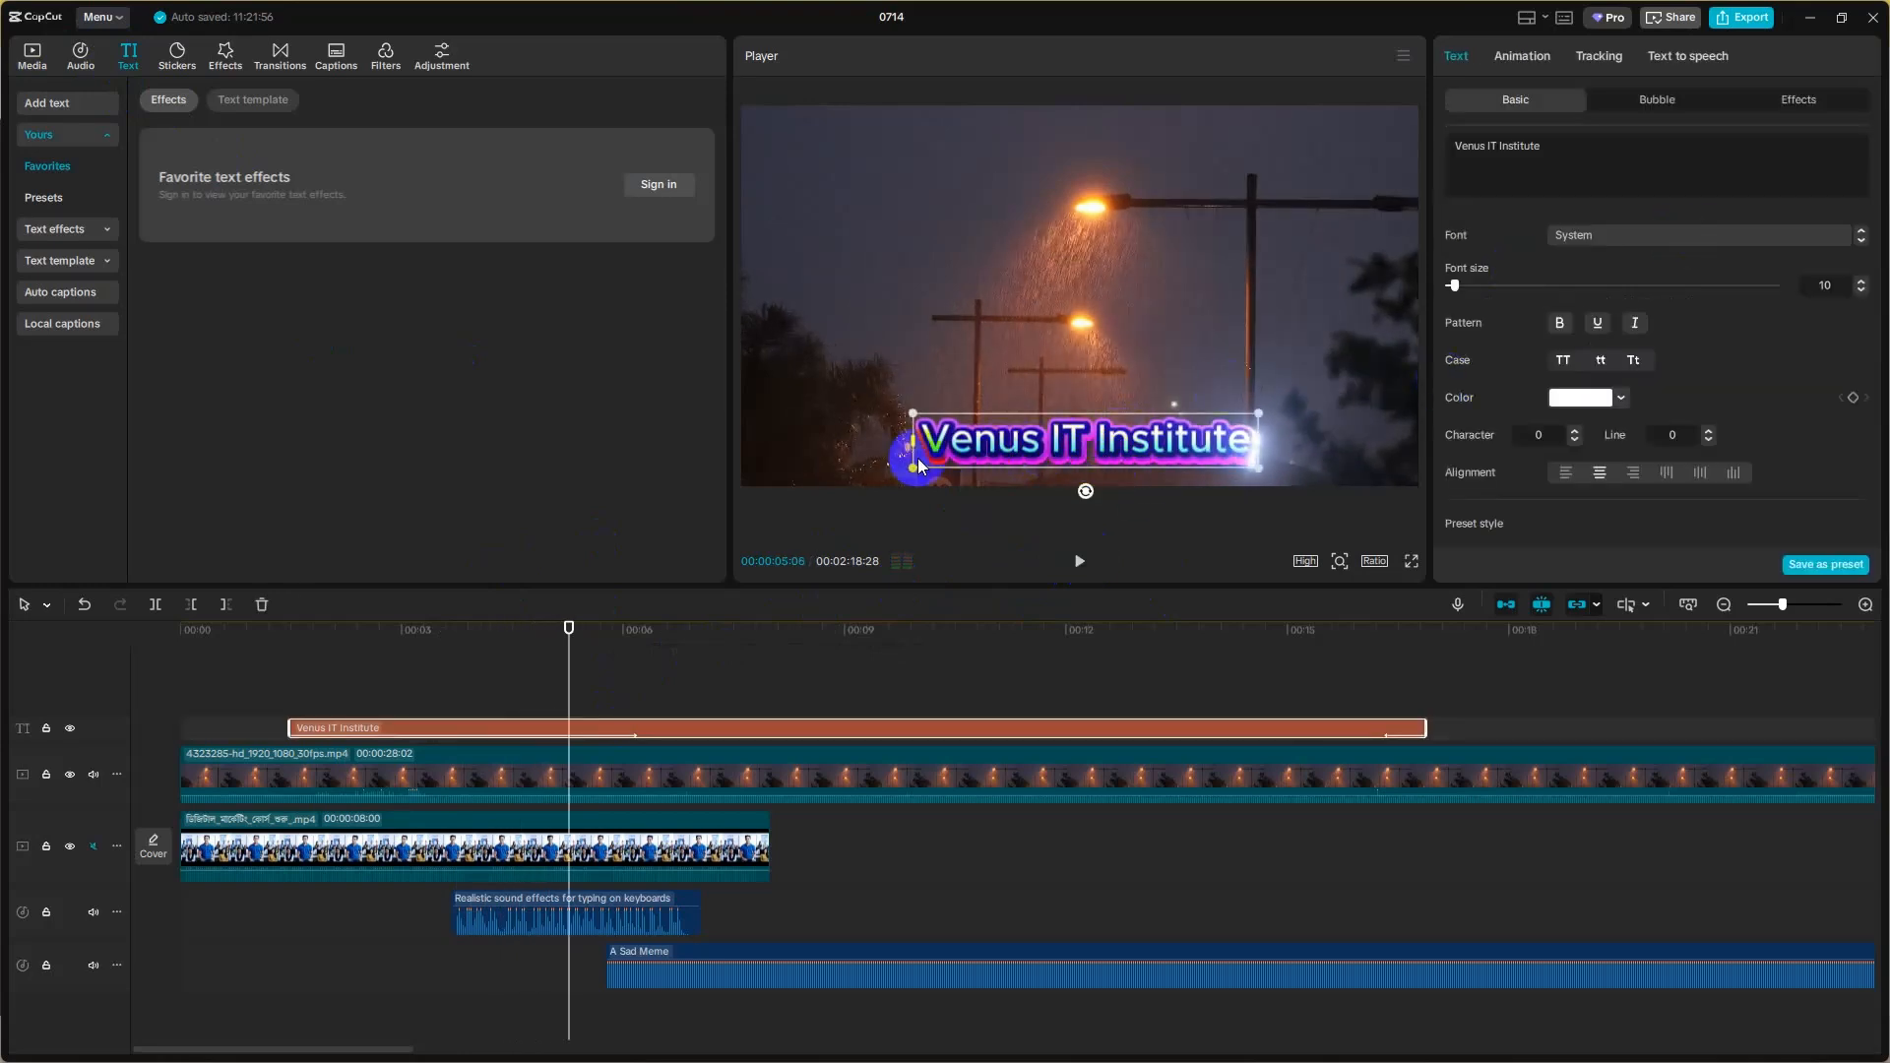
pyautogui.click(1527, 182)
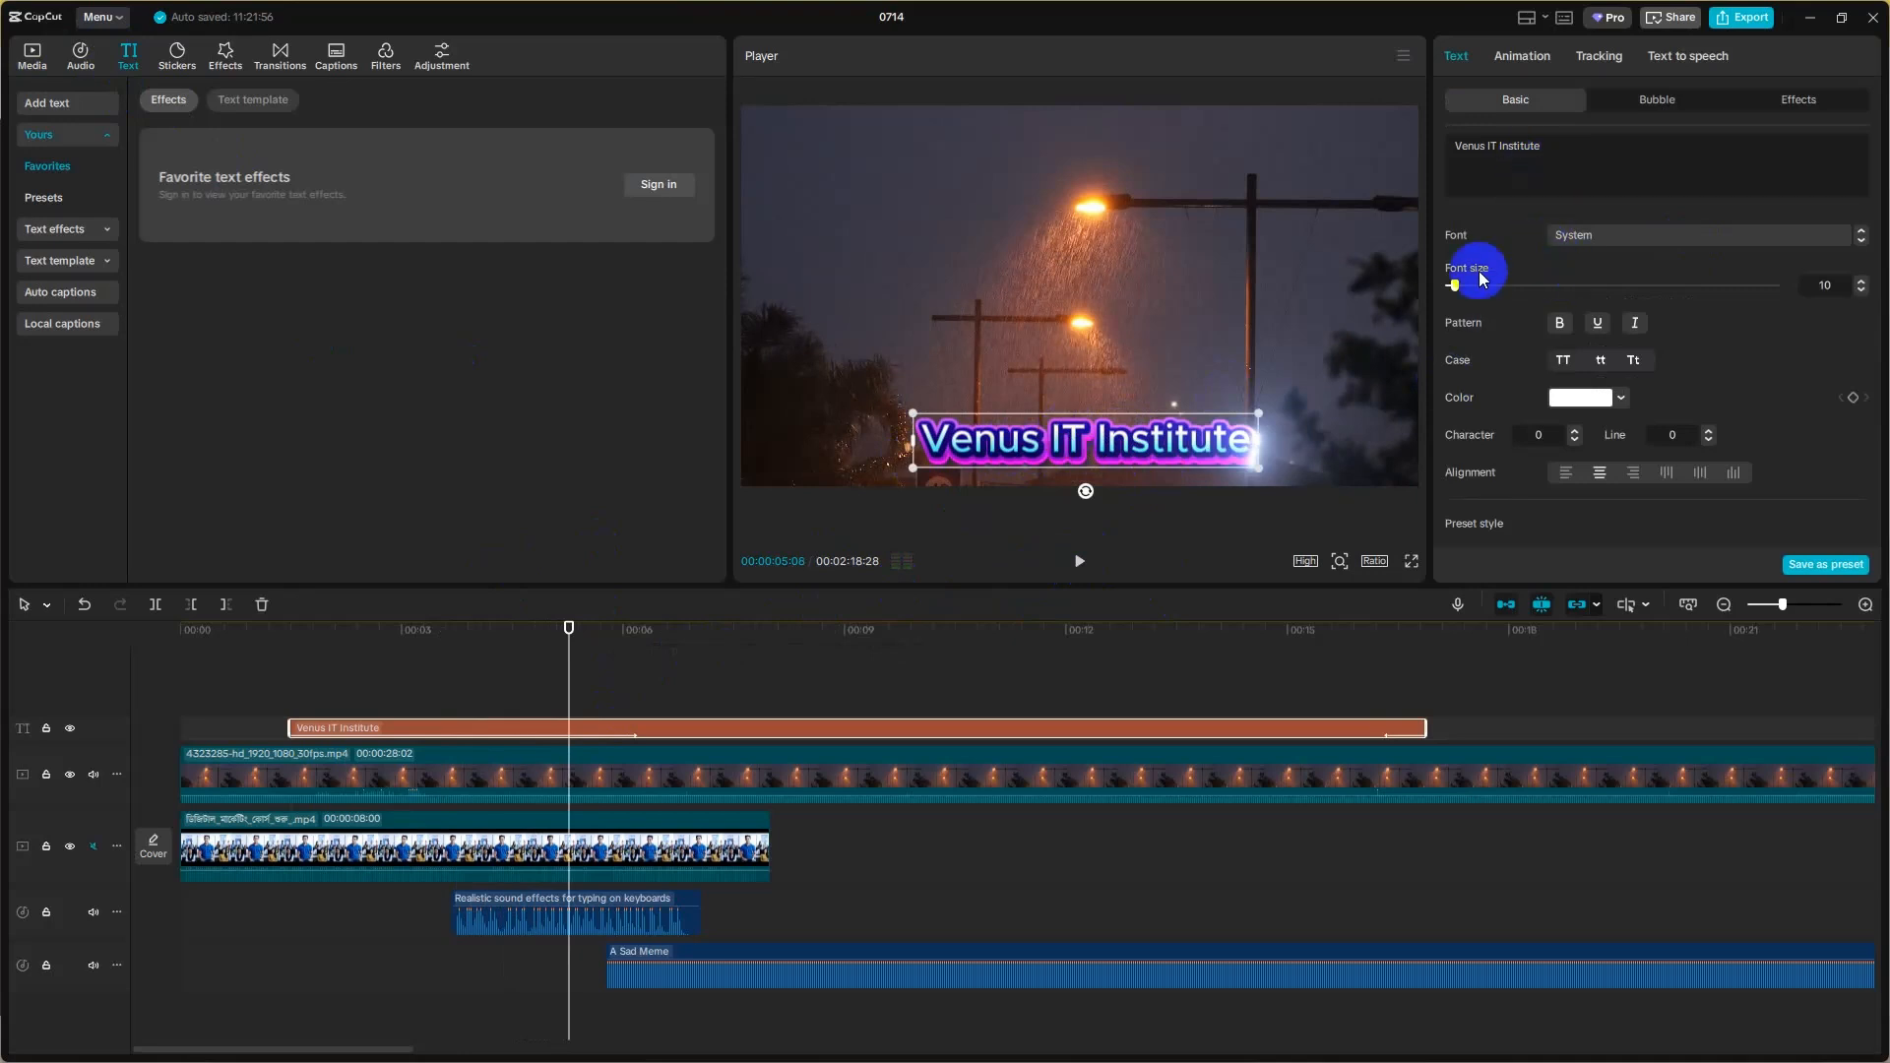
pyautogui.scroll(-5, 1625, 365)
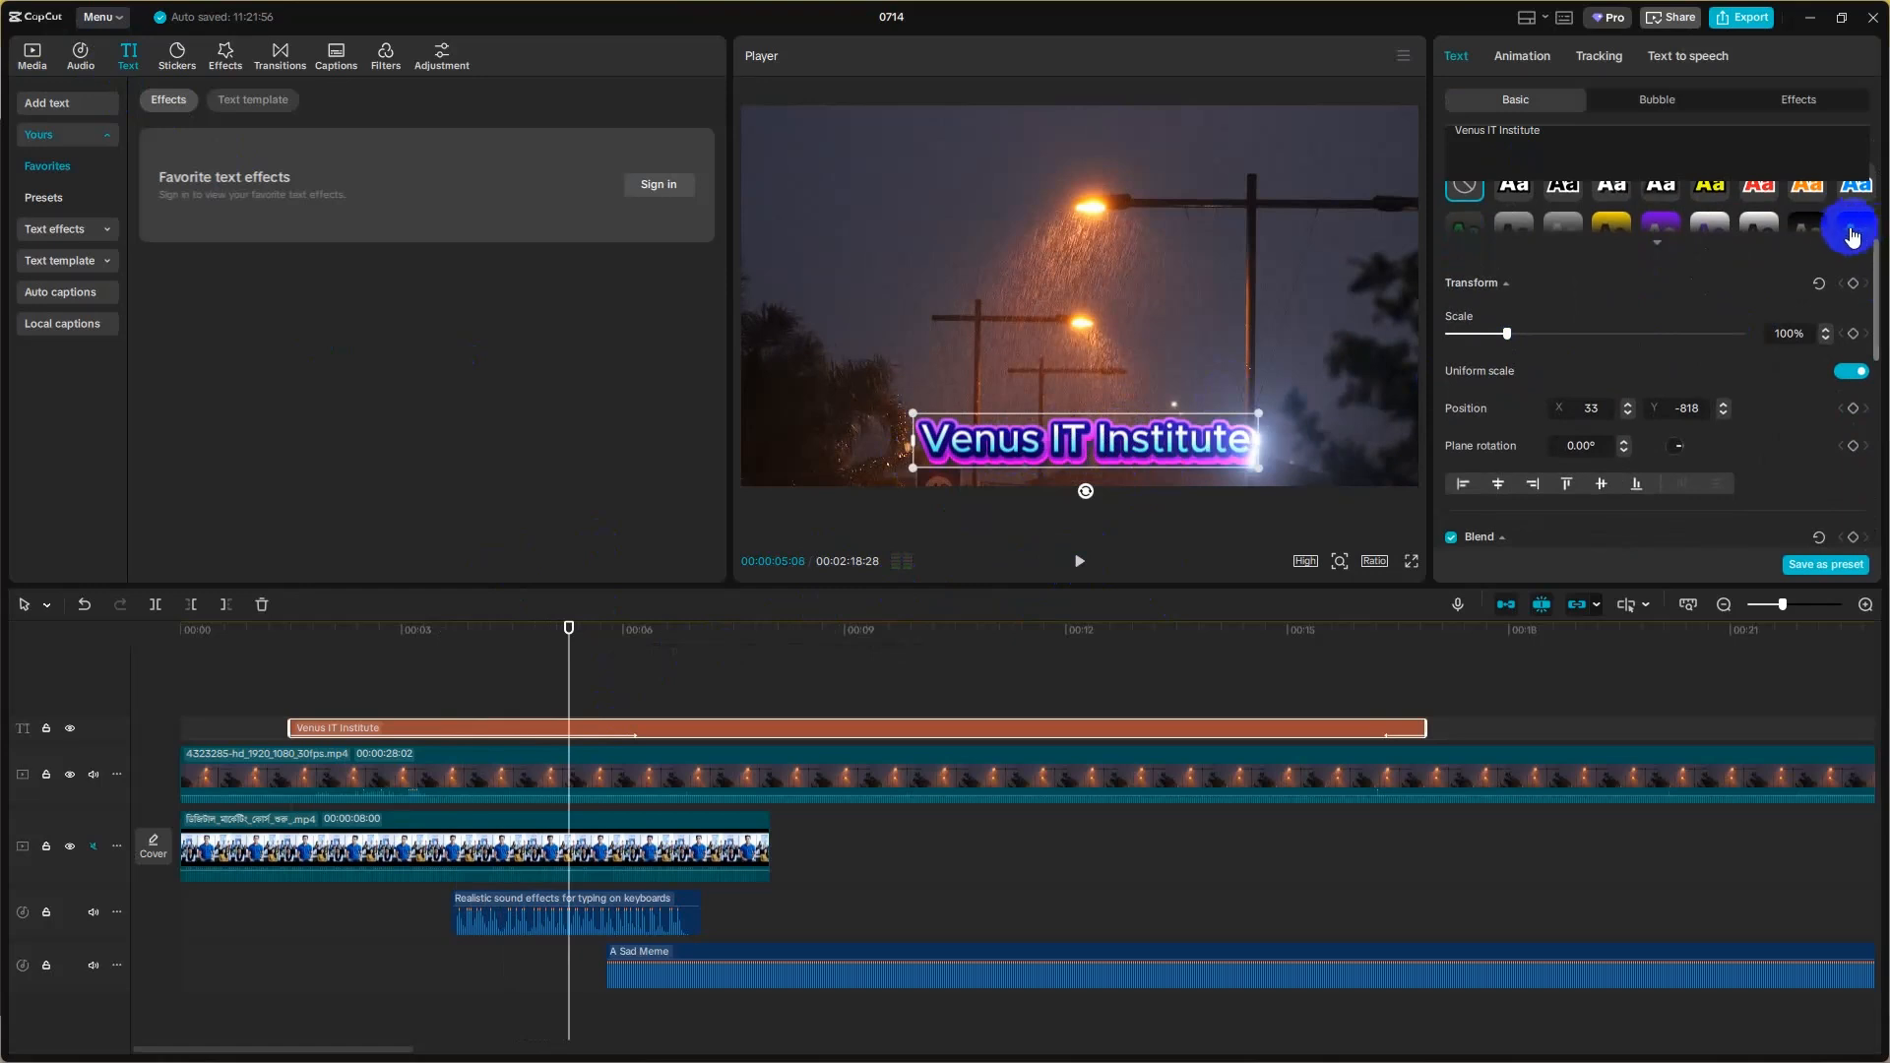
pyautogui.scroll(3, 1805, 278)
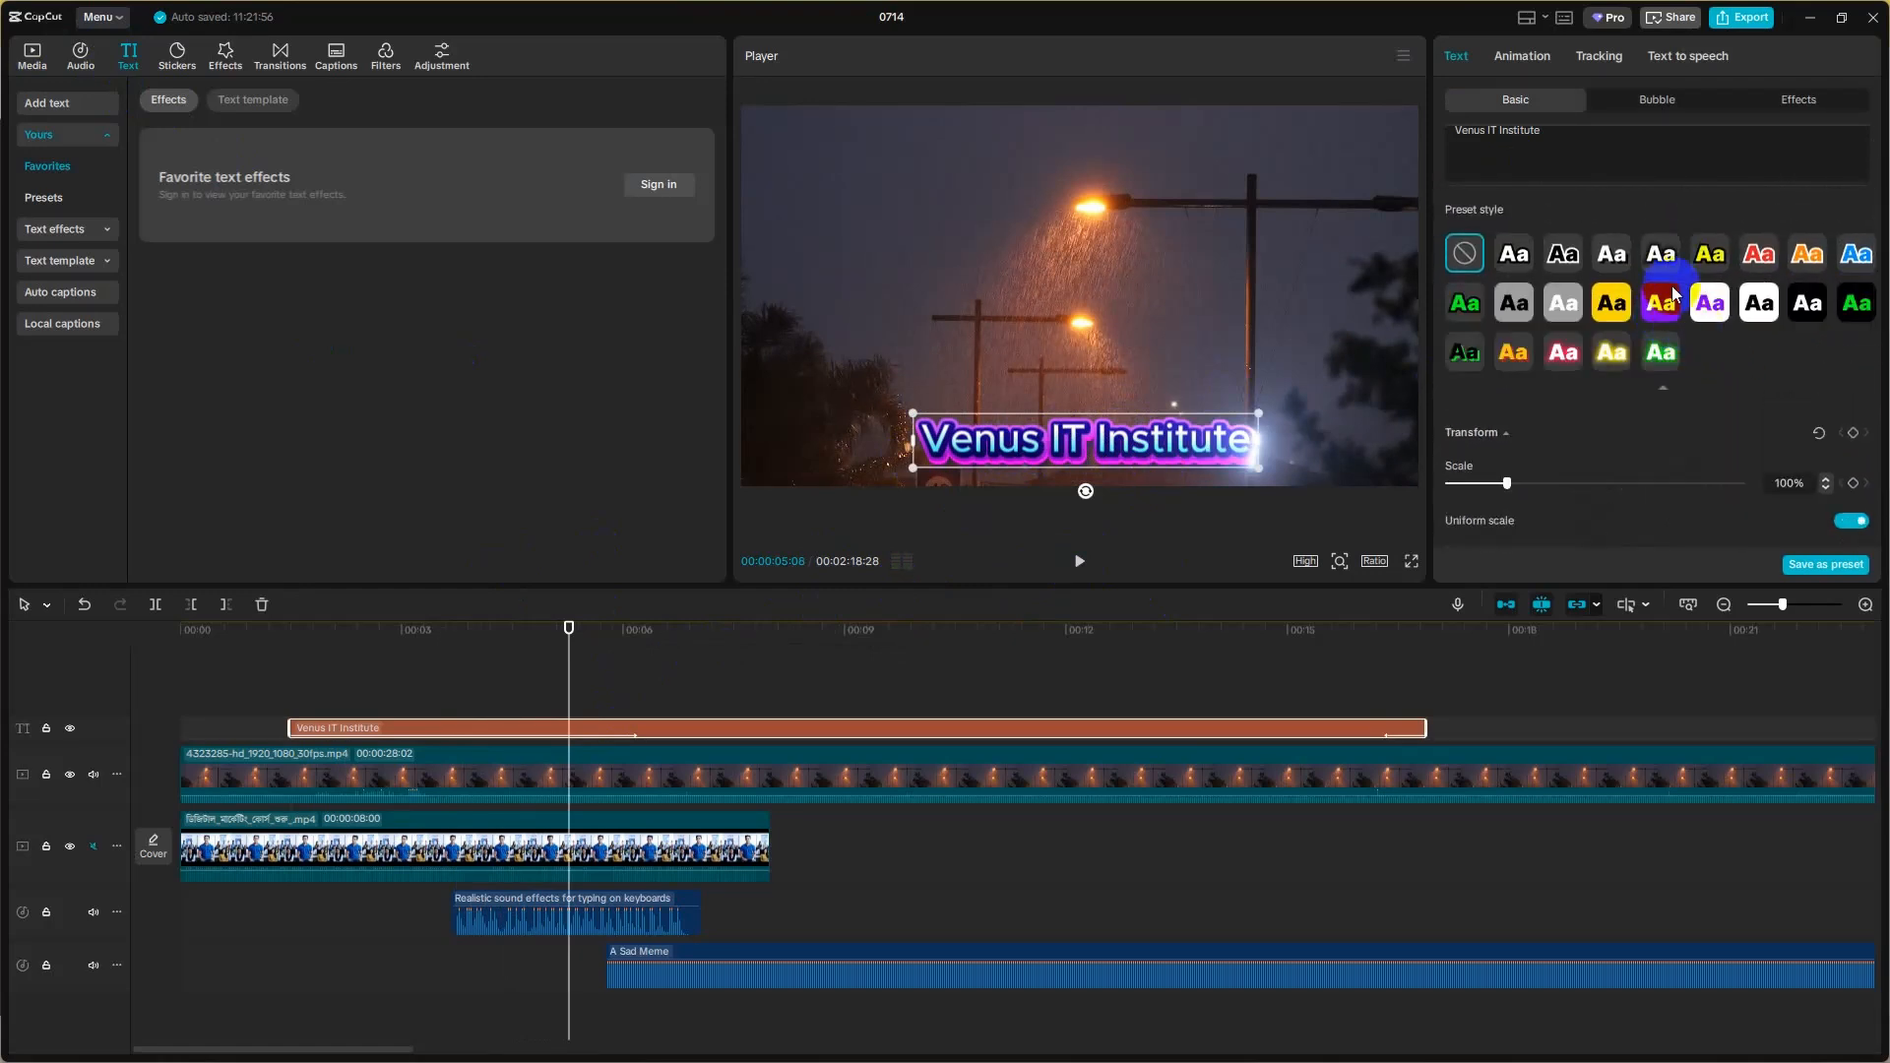
pyautogui.scroll(-3, 1674, 291)
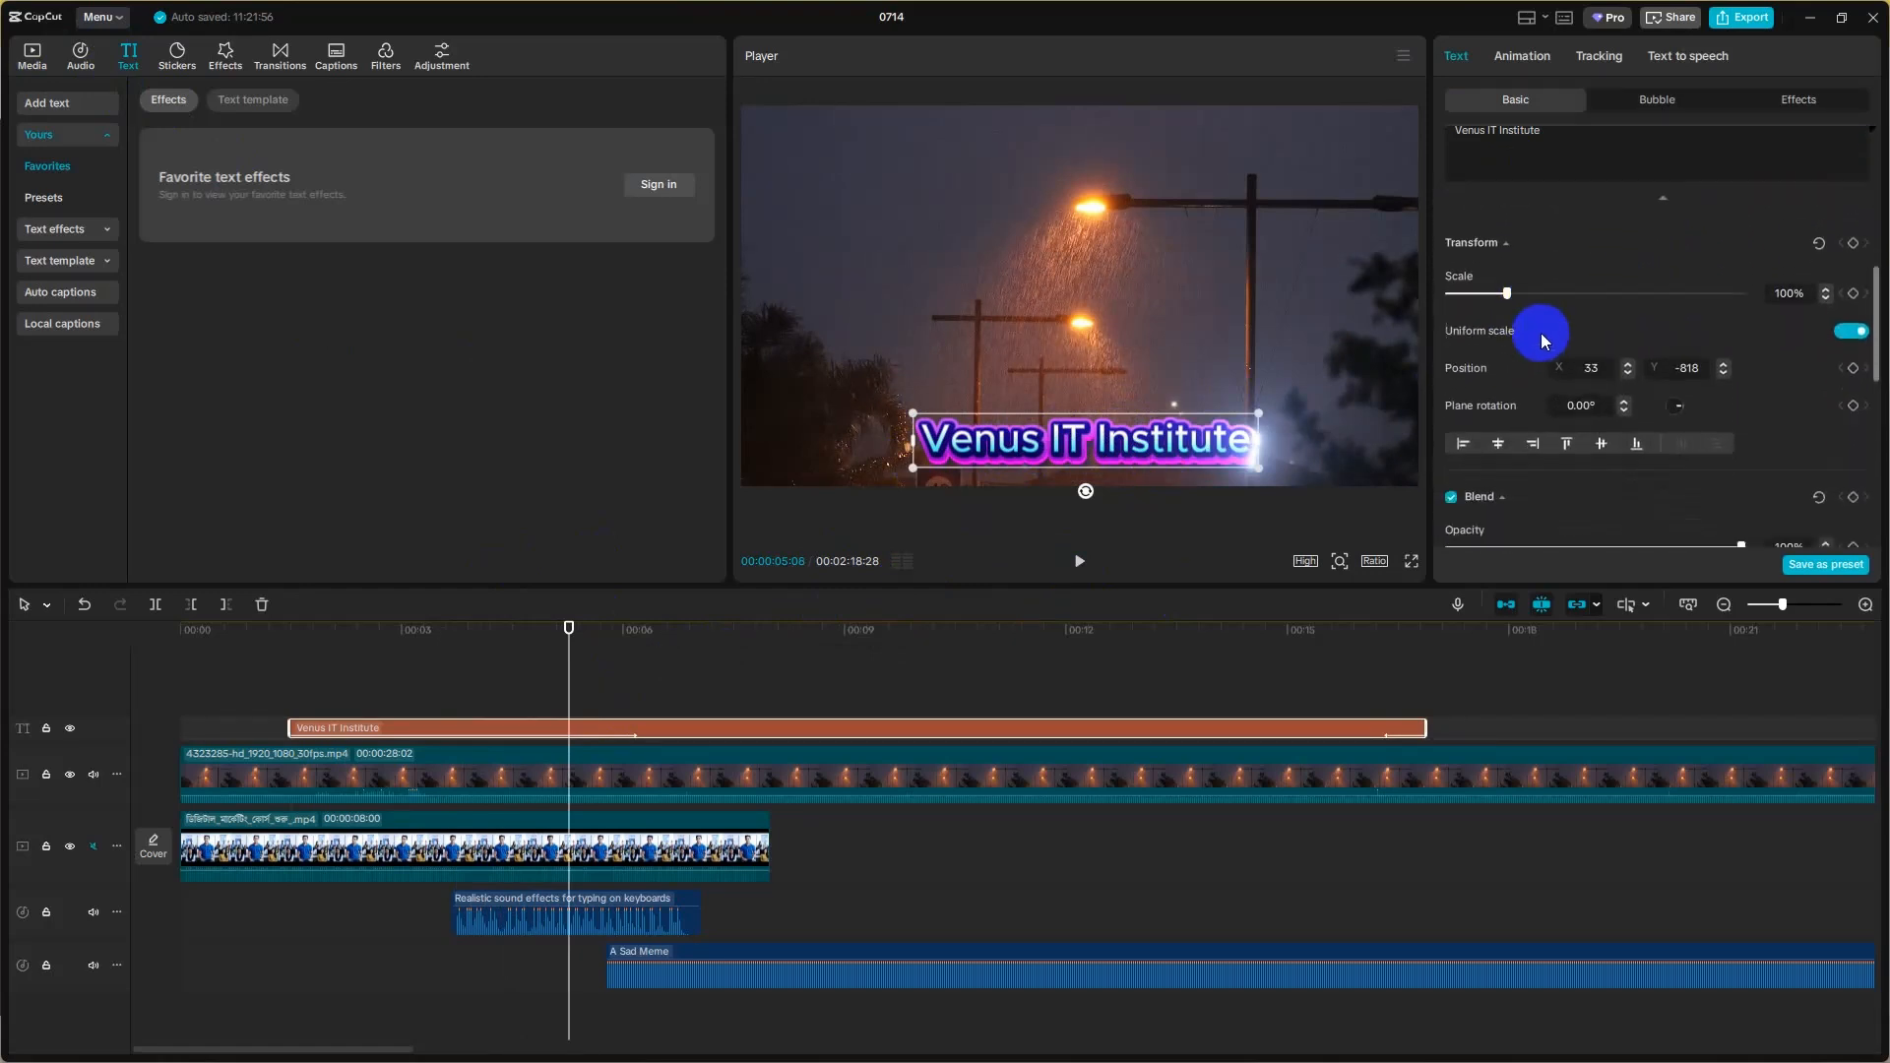
pyautogui.scroll(-3, 1541, 340)
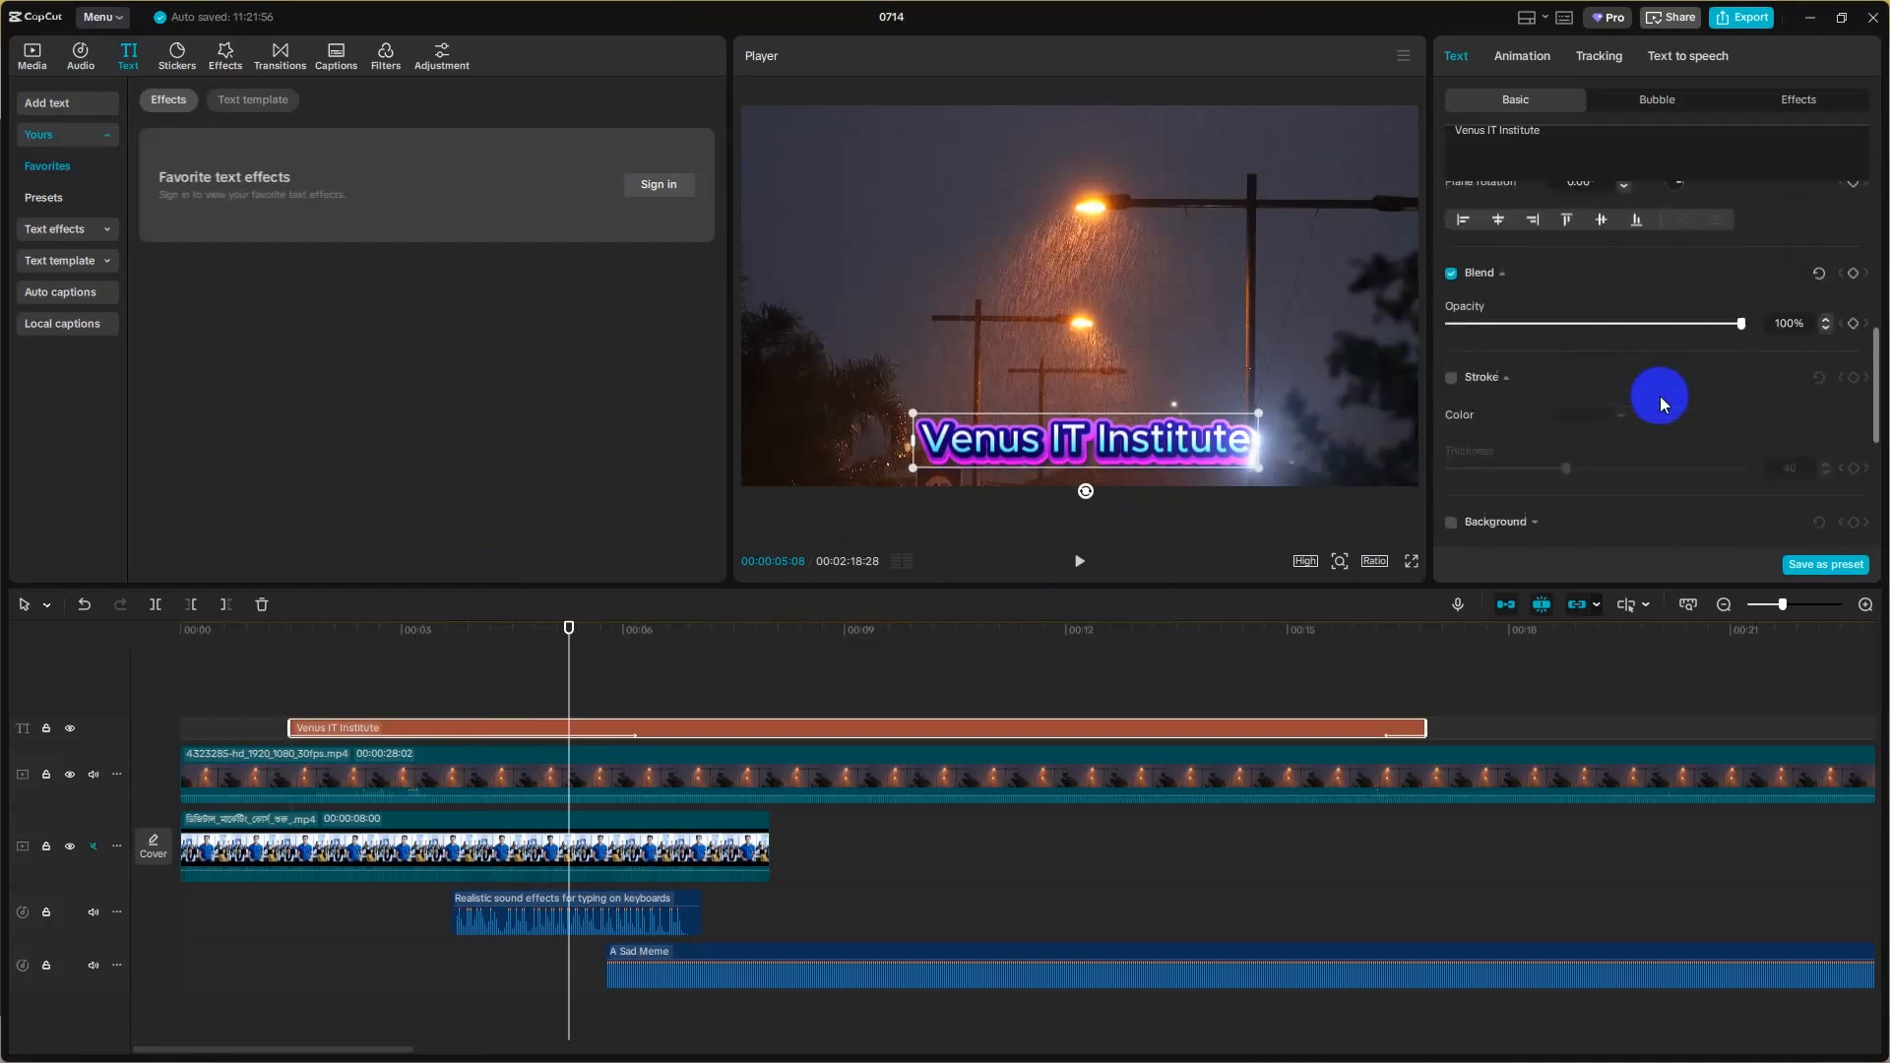
pyautogui.scroll(5, 1657, 394)
pyautogui.scroll(-4, 1614, 386)
pyautogui.scroll(2, 1556, 379)
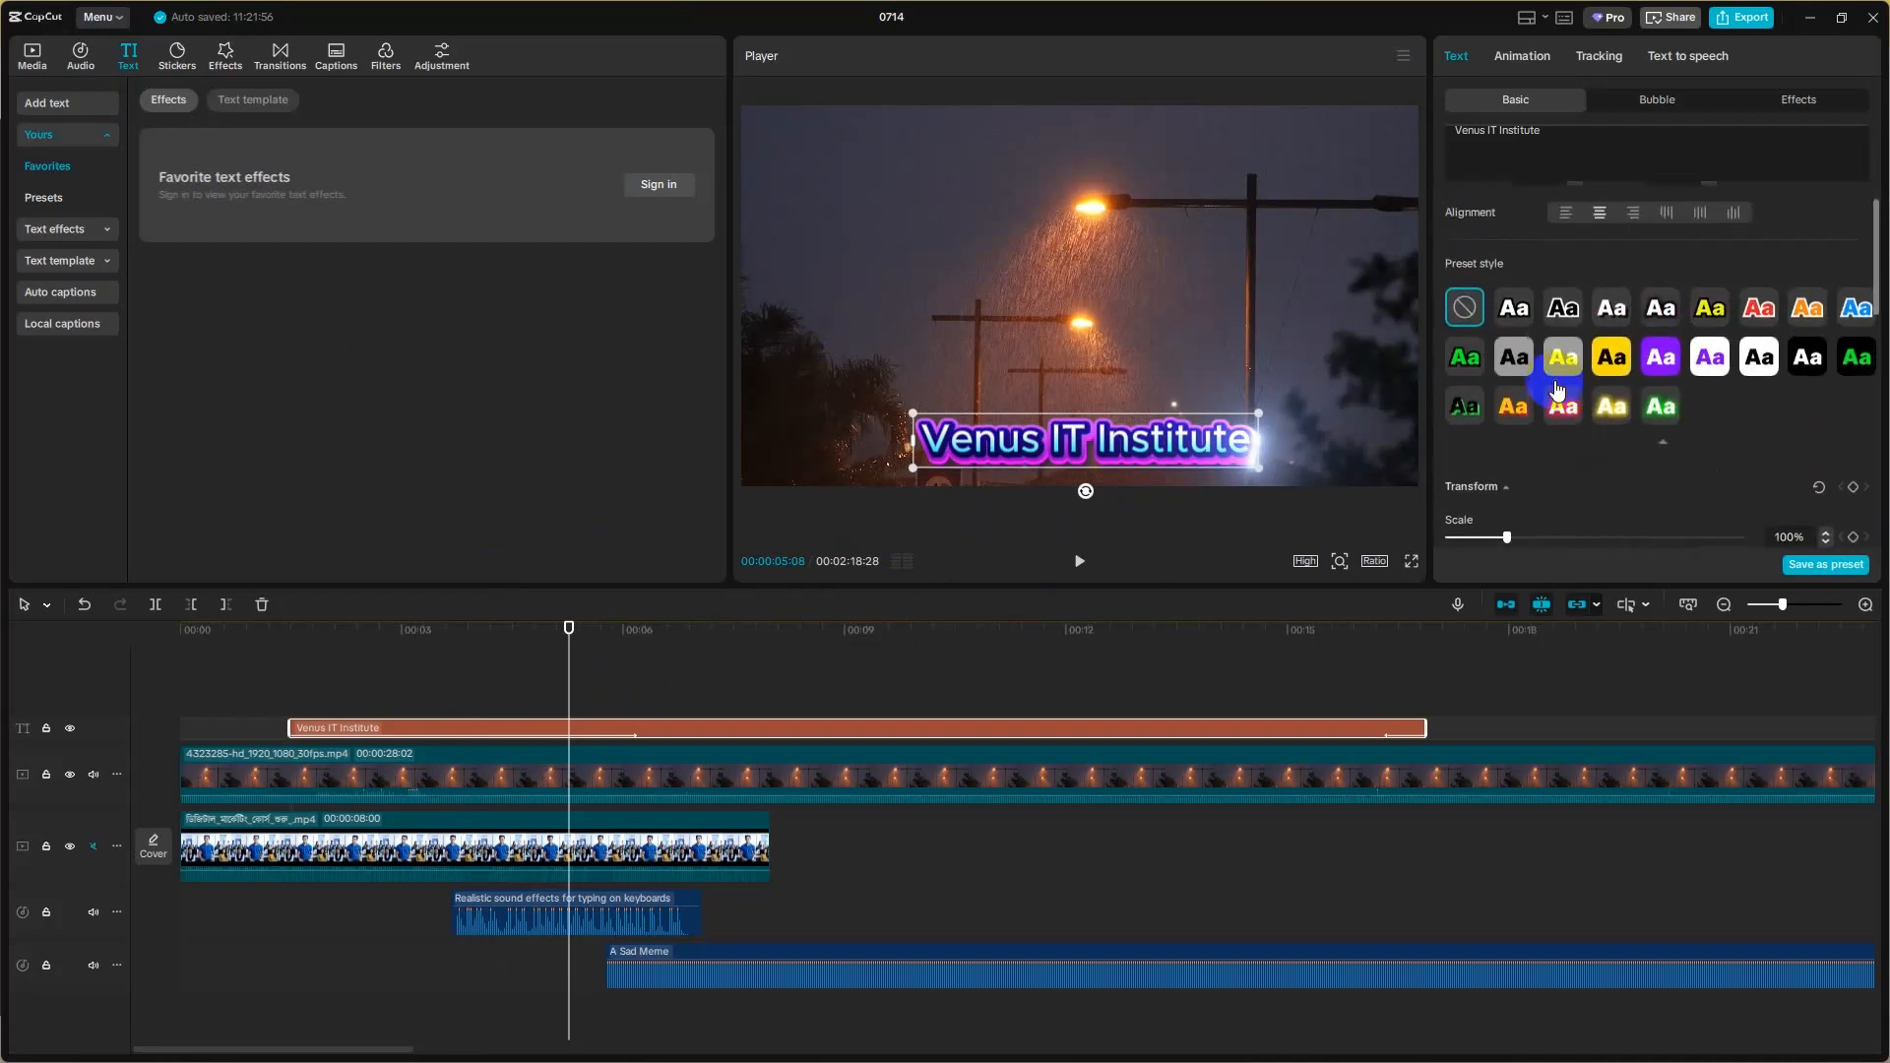
pyautogui.scroll(-2, 1557, 387)
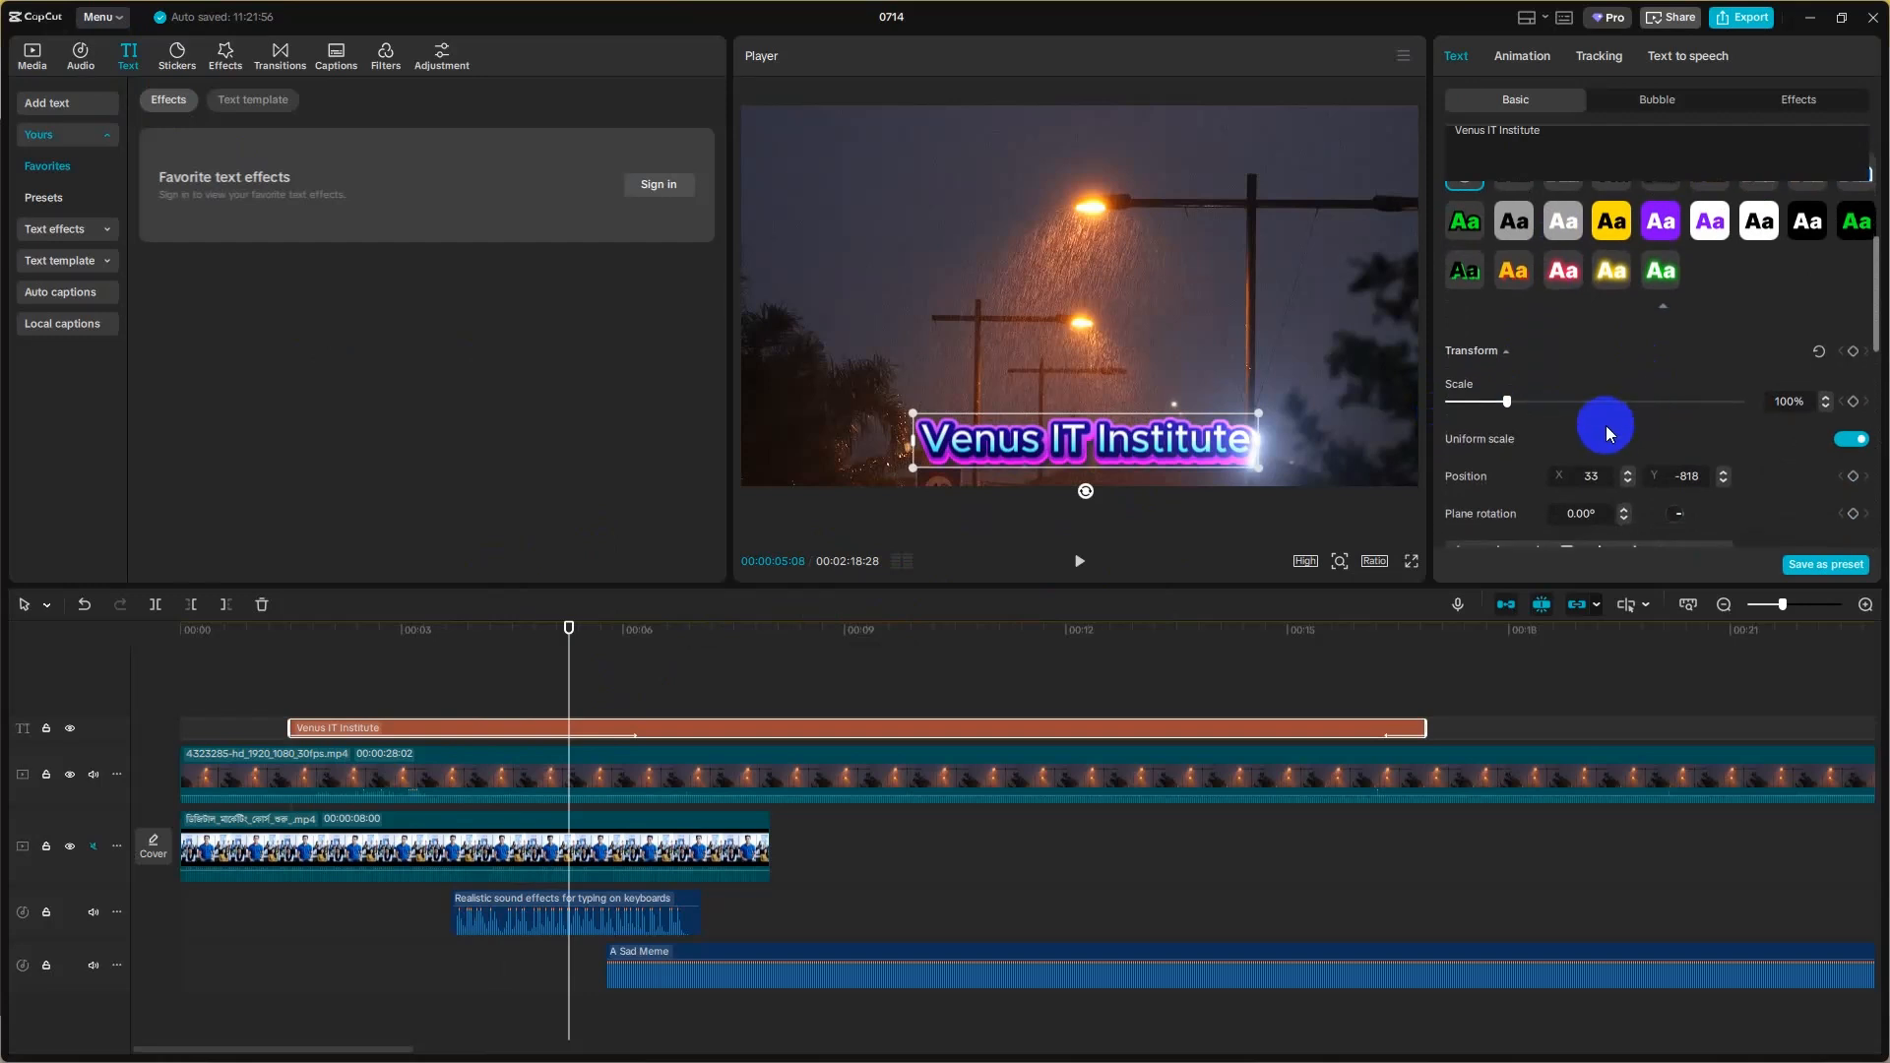
pyautogui.scroll(-3, 1595, 406)
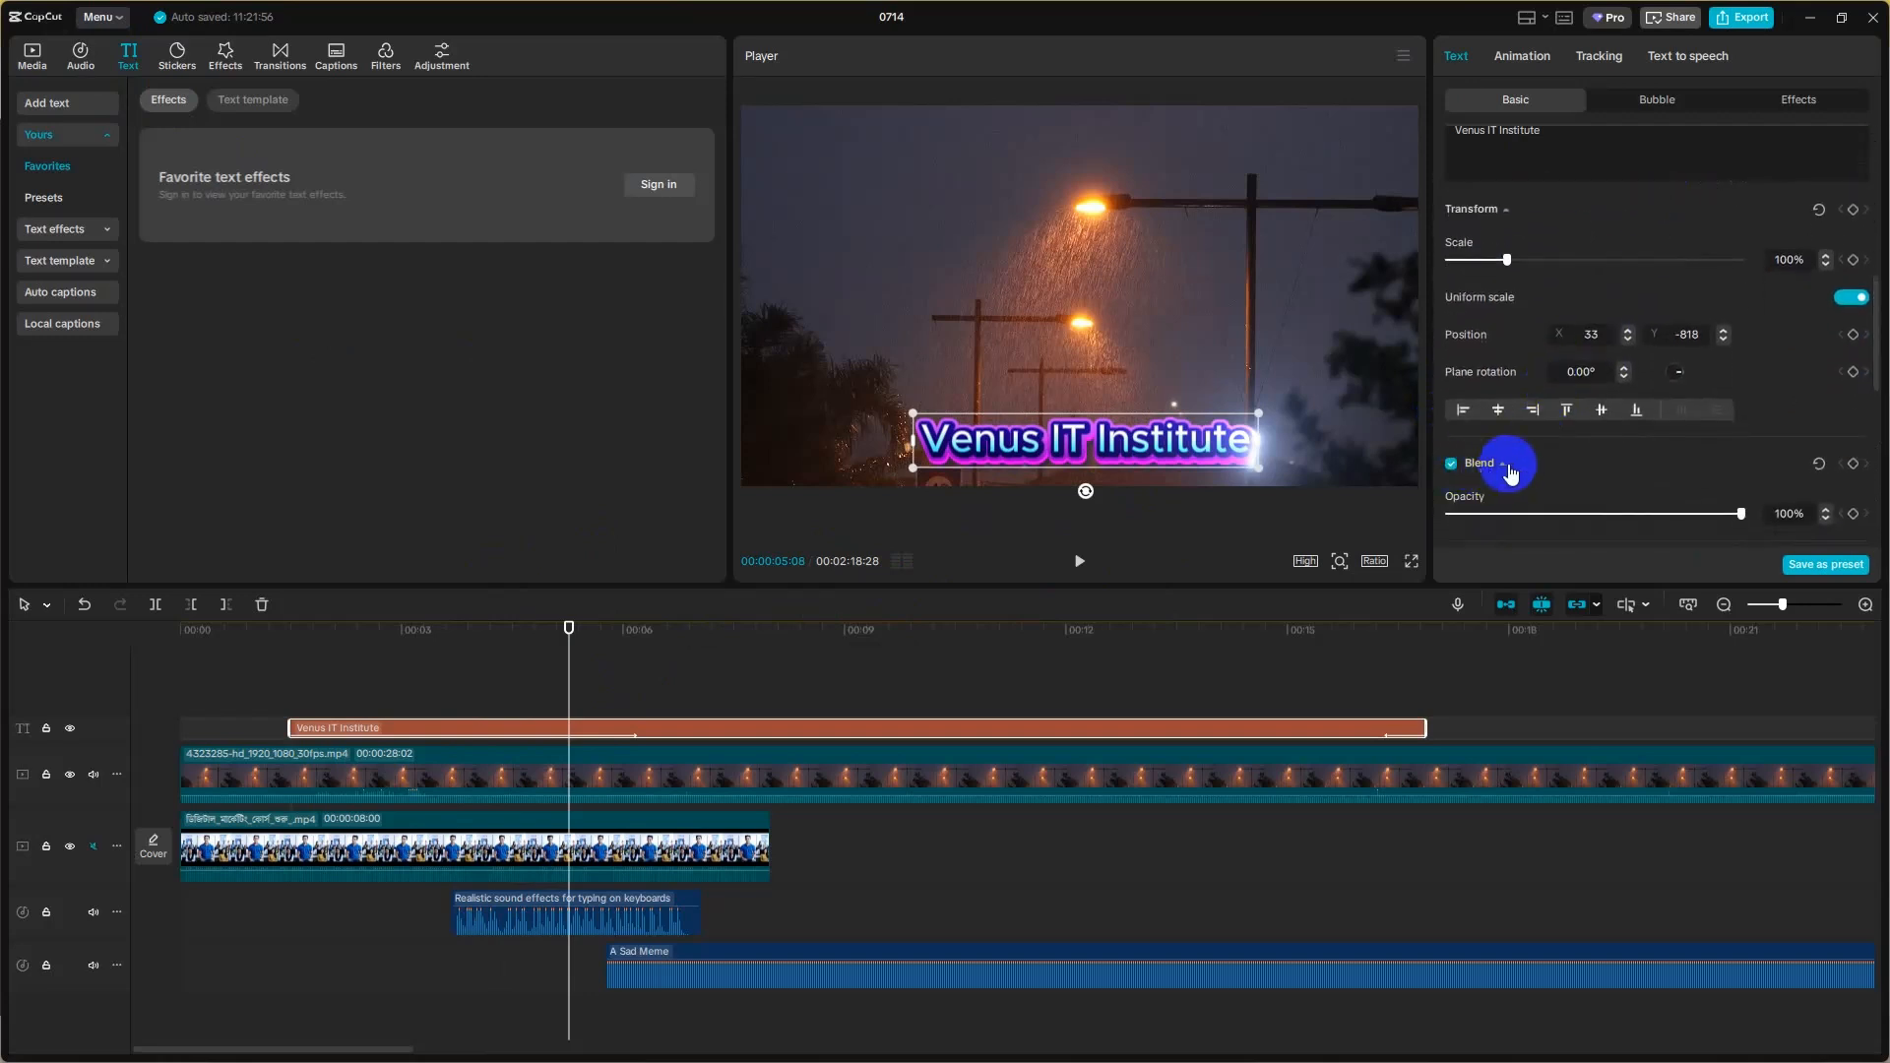
pyautogui.scroll(-5, 1512, 474)
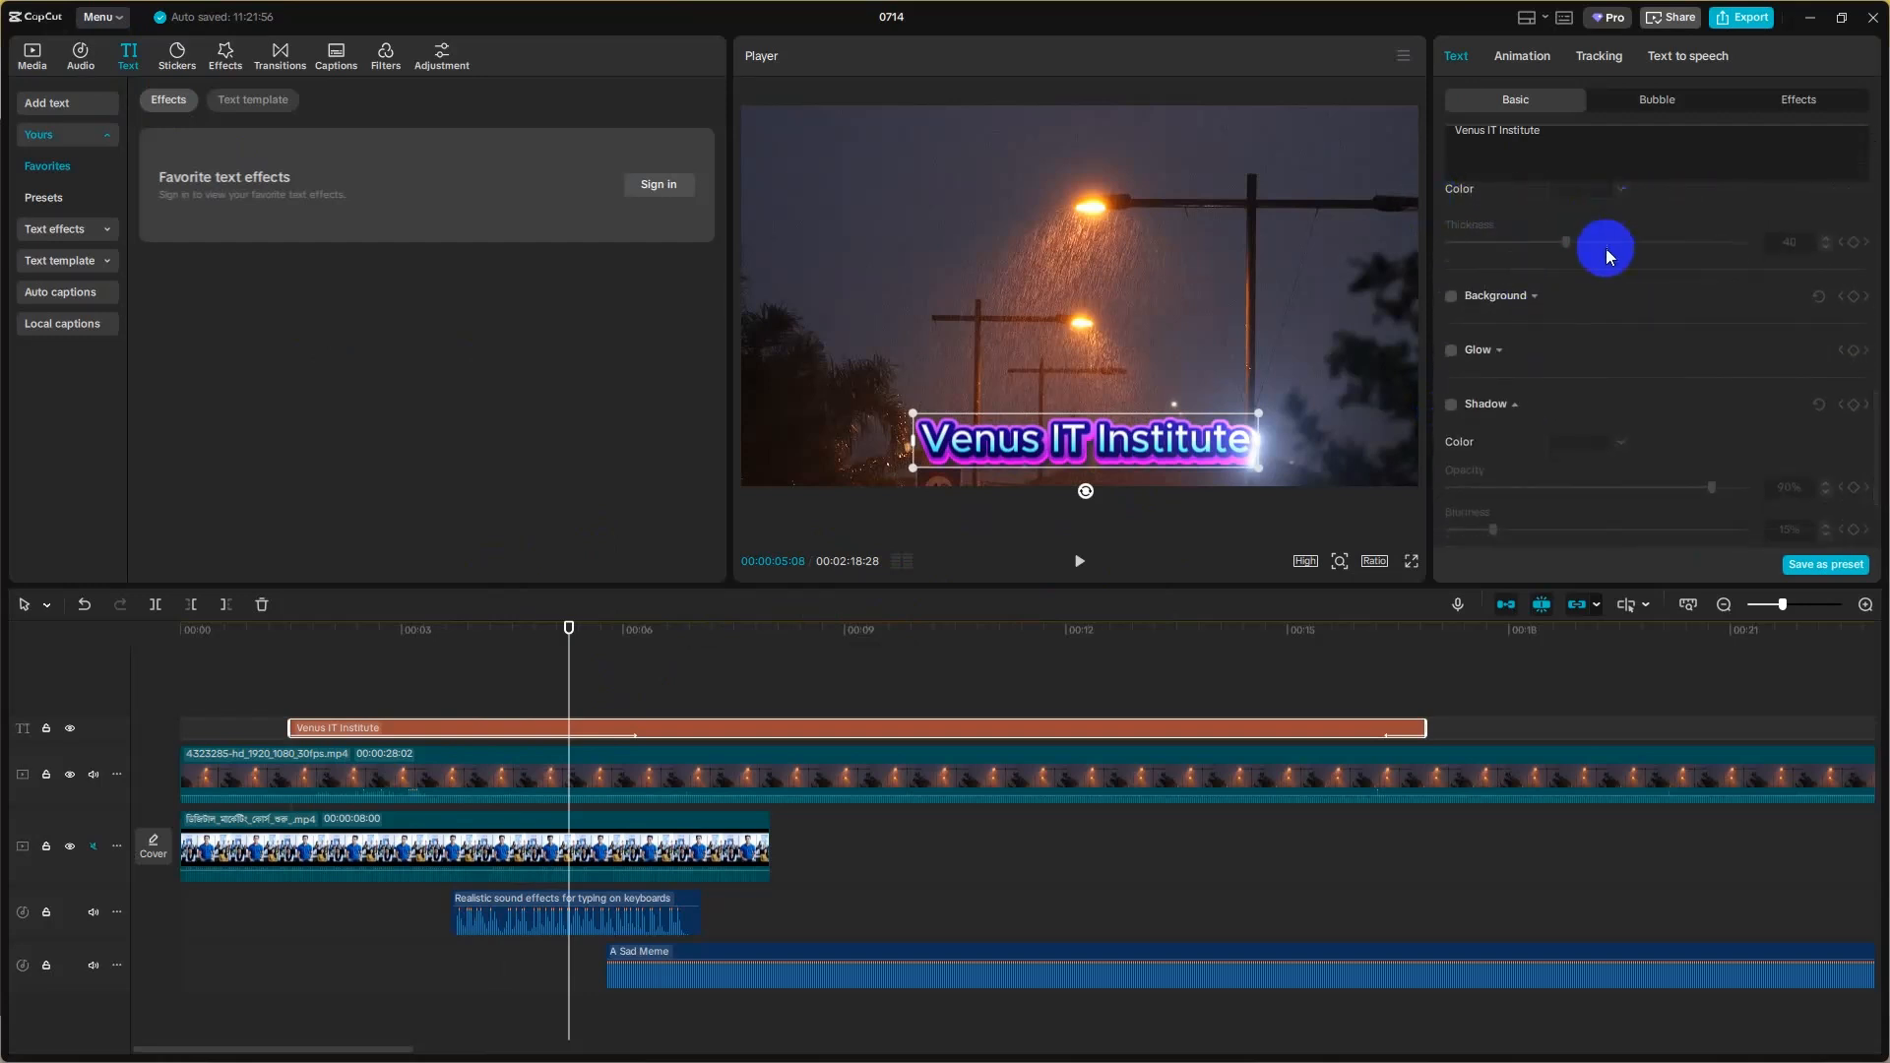
pyautogui.scroll(-3, 1621, 310)
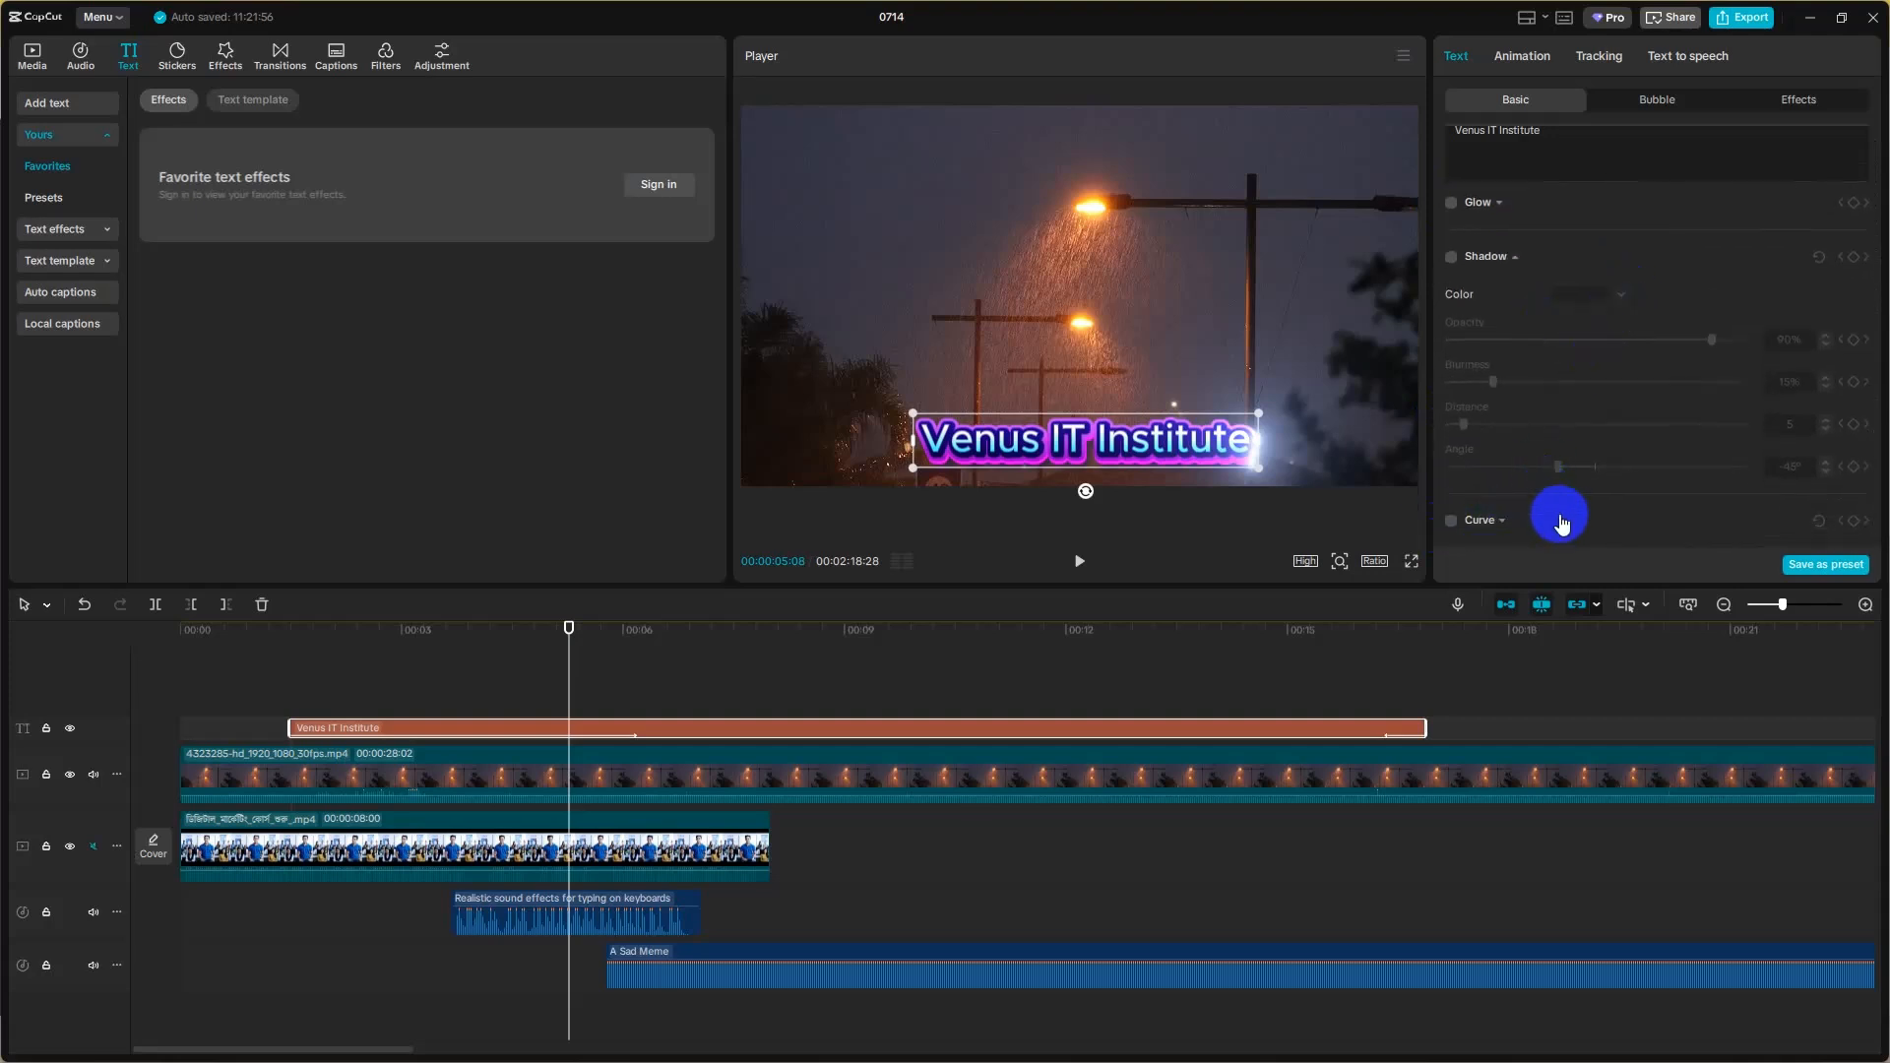
pyautogui.scroll(8, 1616, 445)
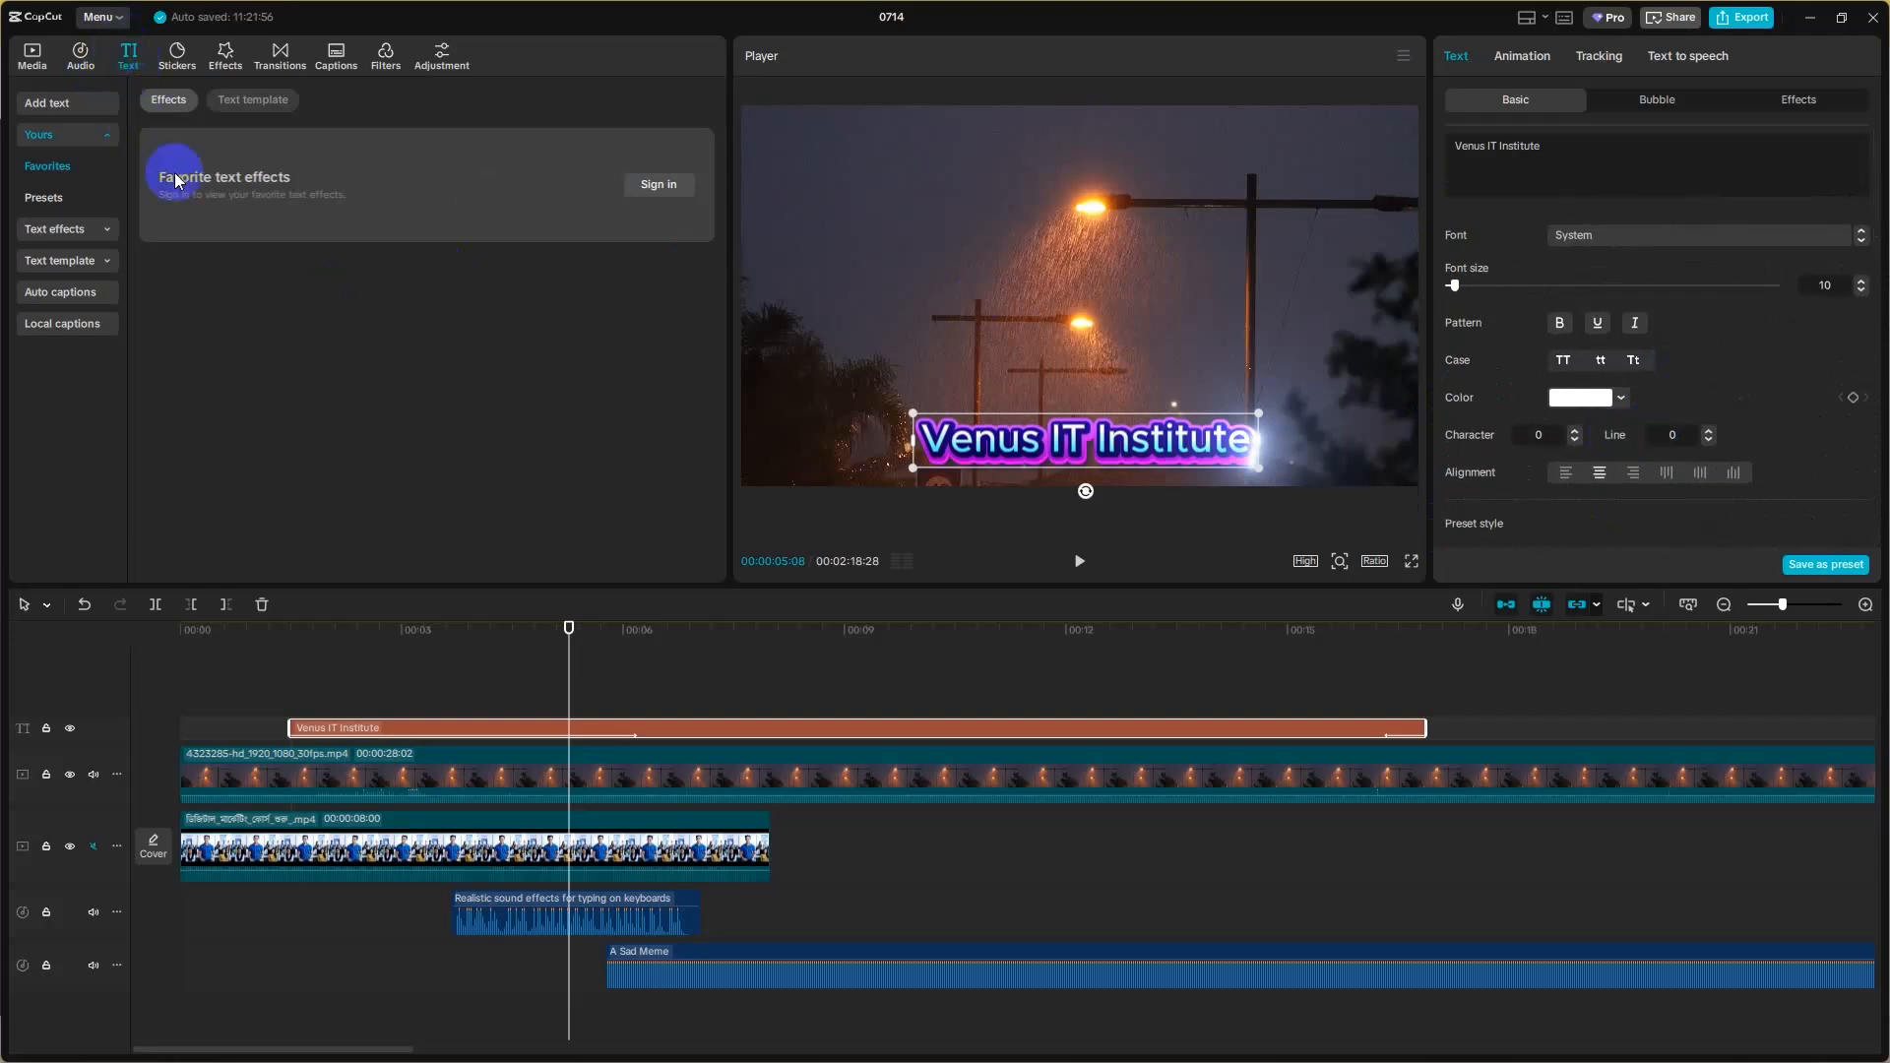
# - Search the sticker library for "subscribe"
pyautogui.click(187, 73)
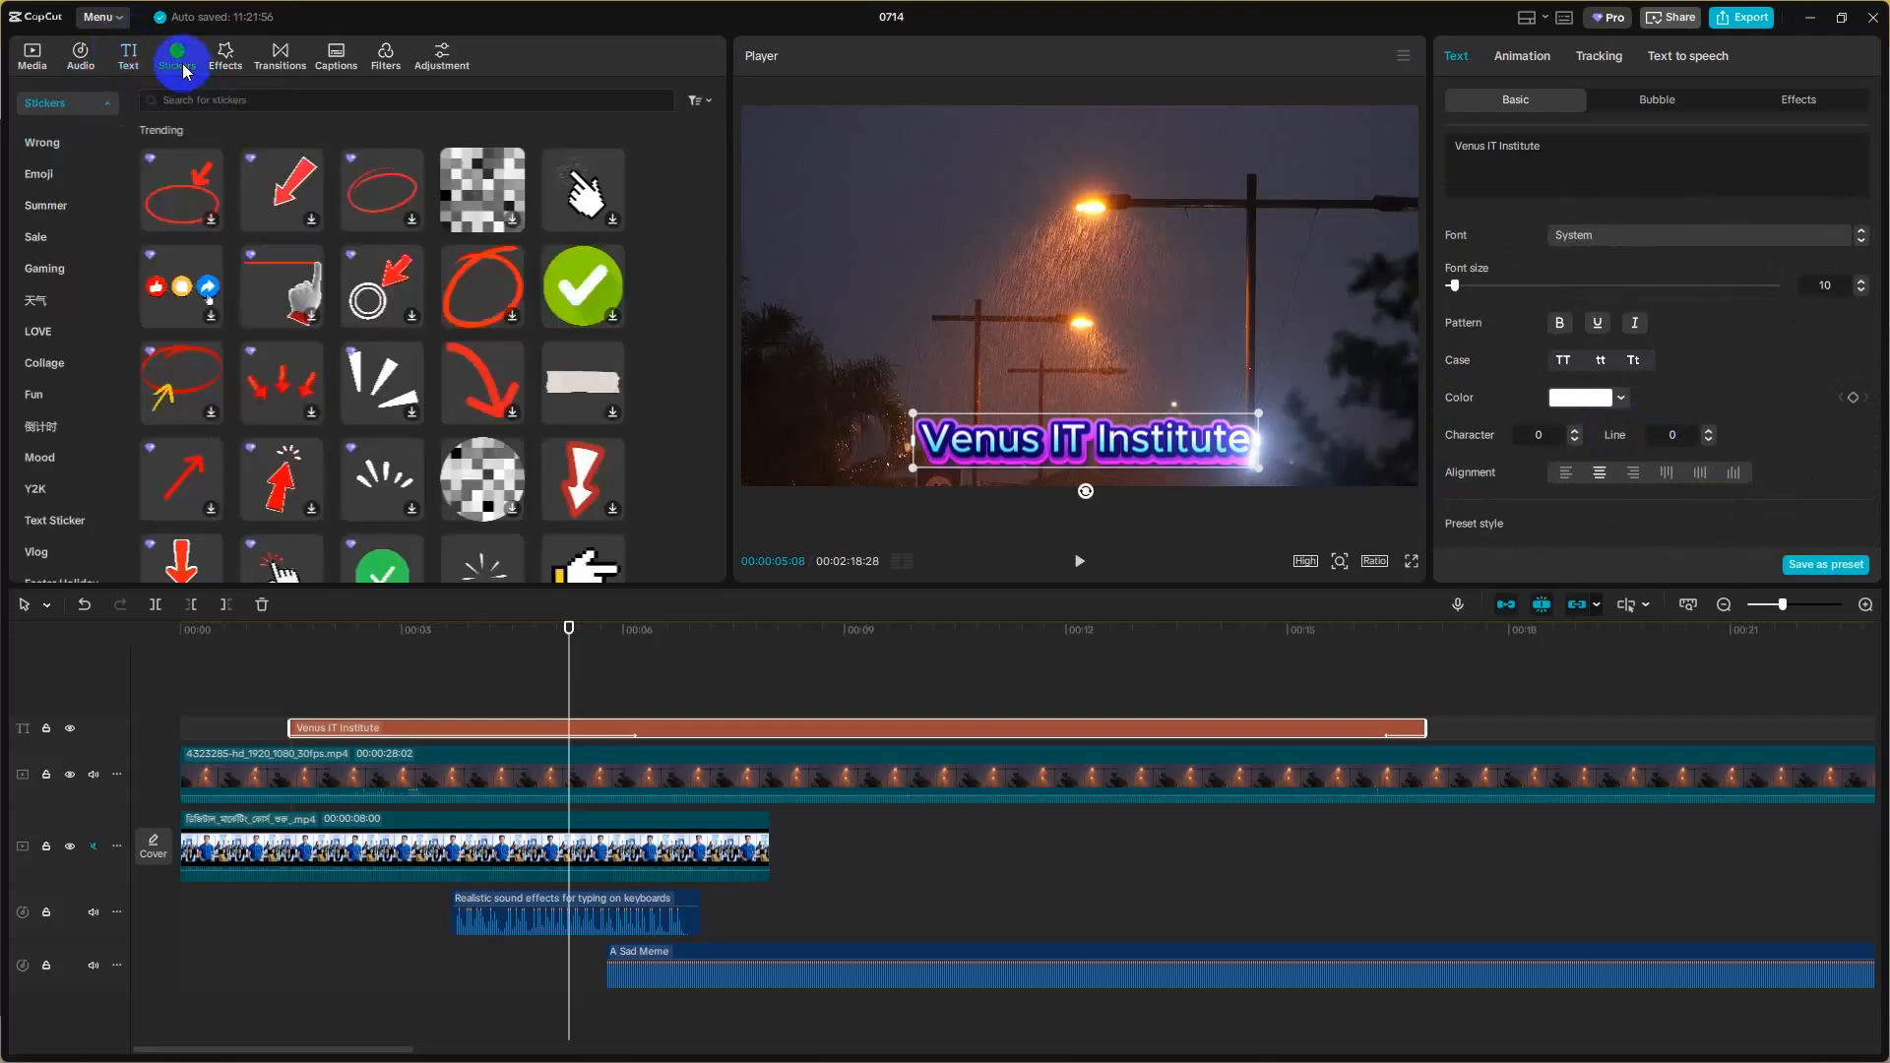
pyautogui.click(85, 164)
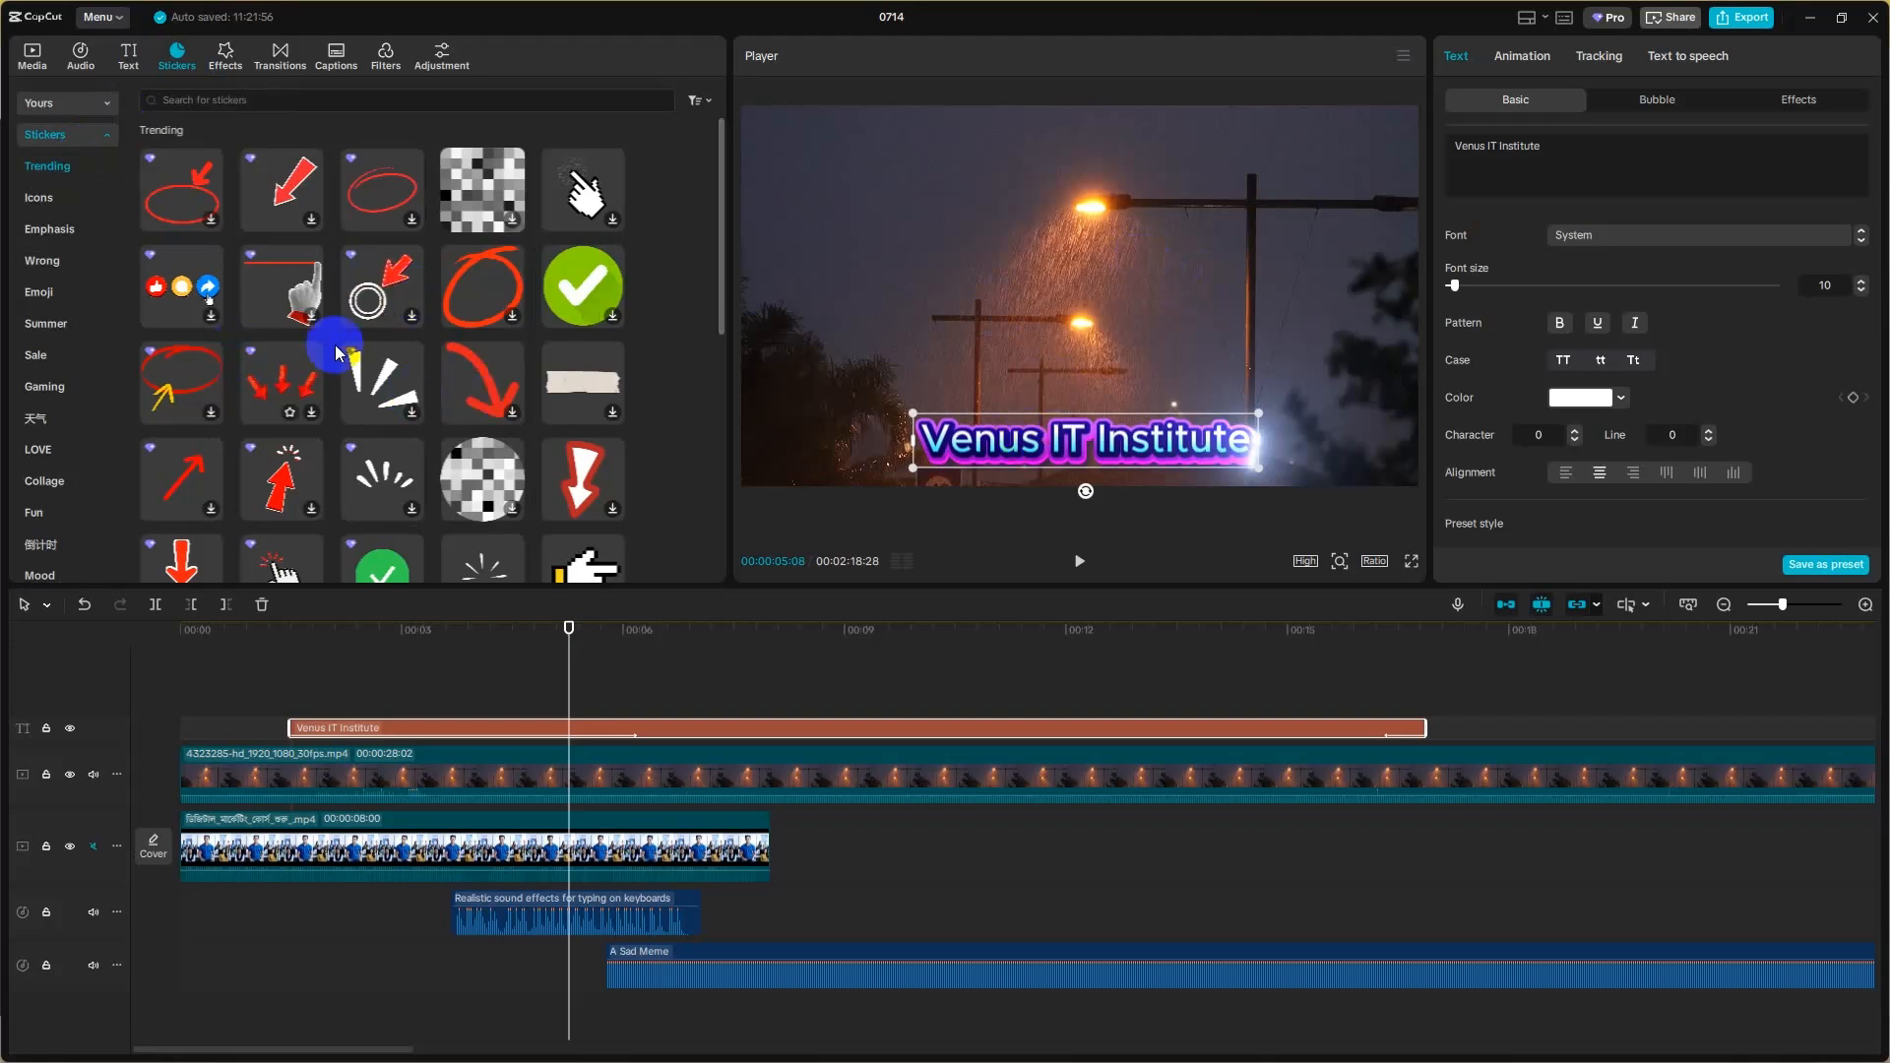
pyautogui.click(293, 103)
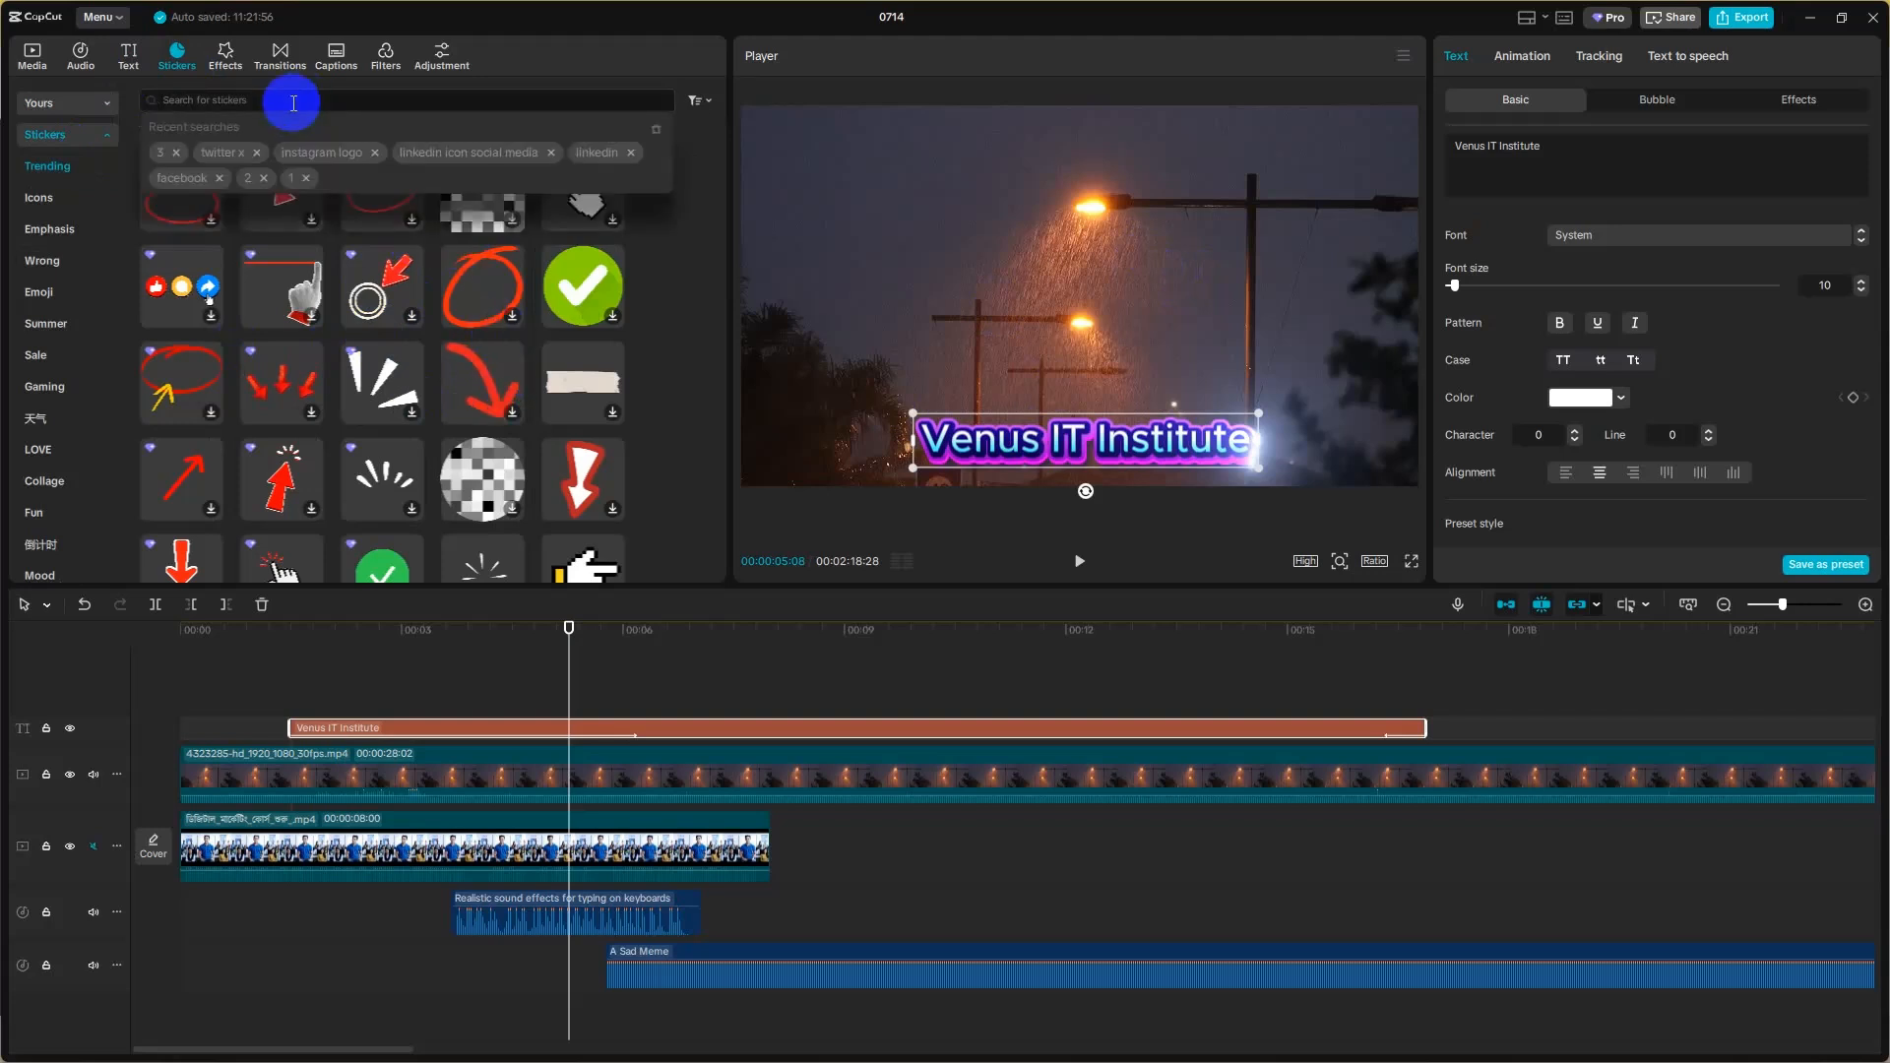
pyautogui.write('subs')
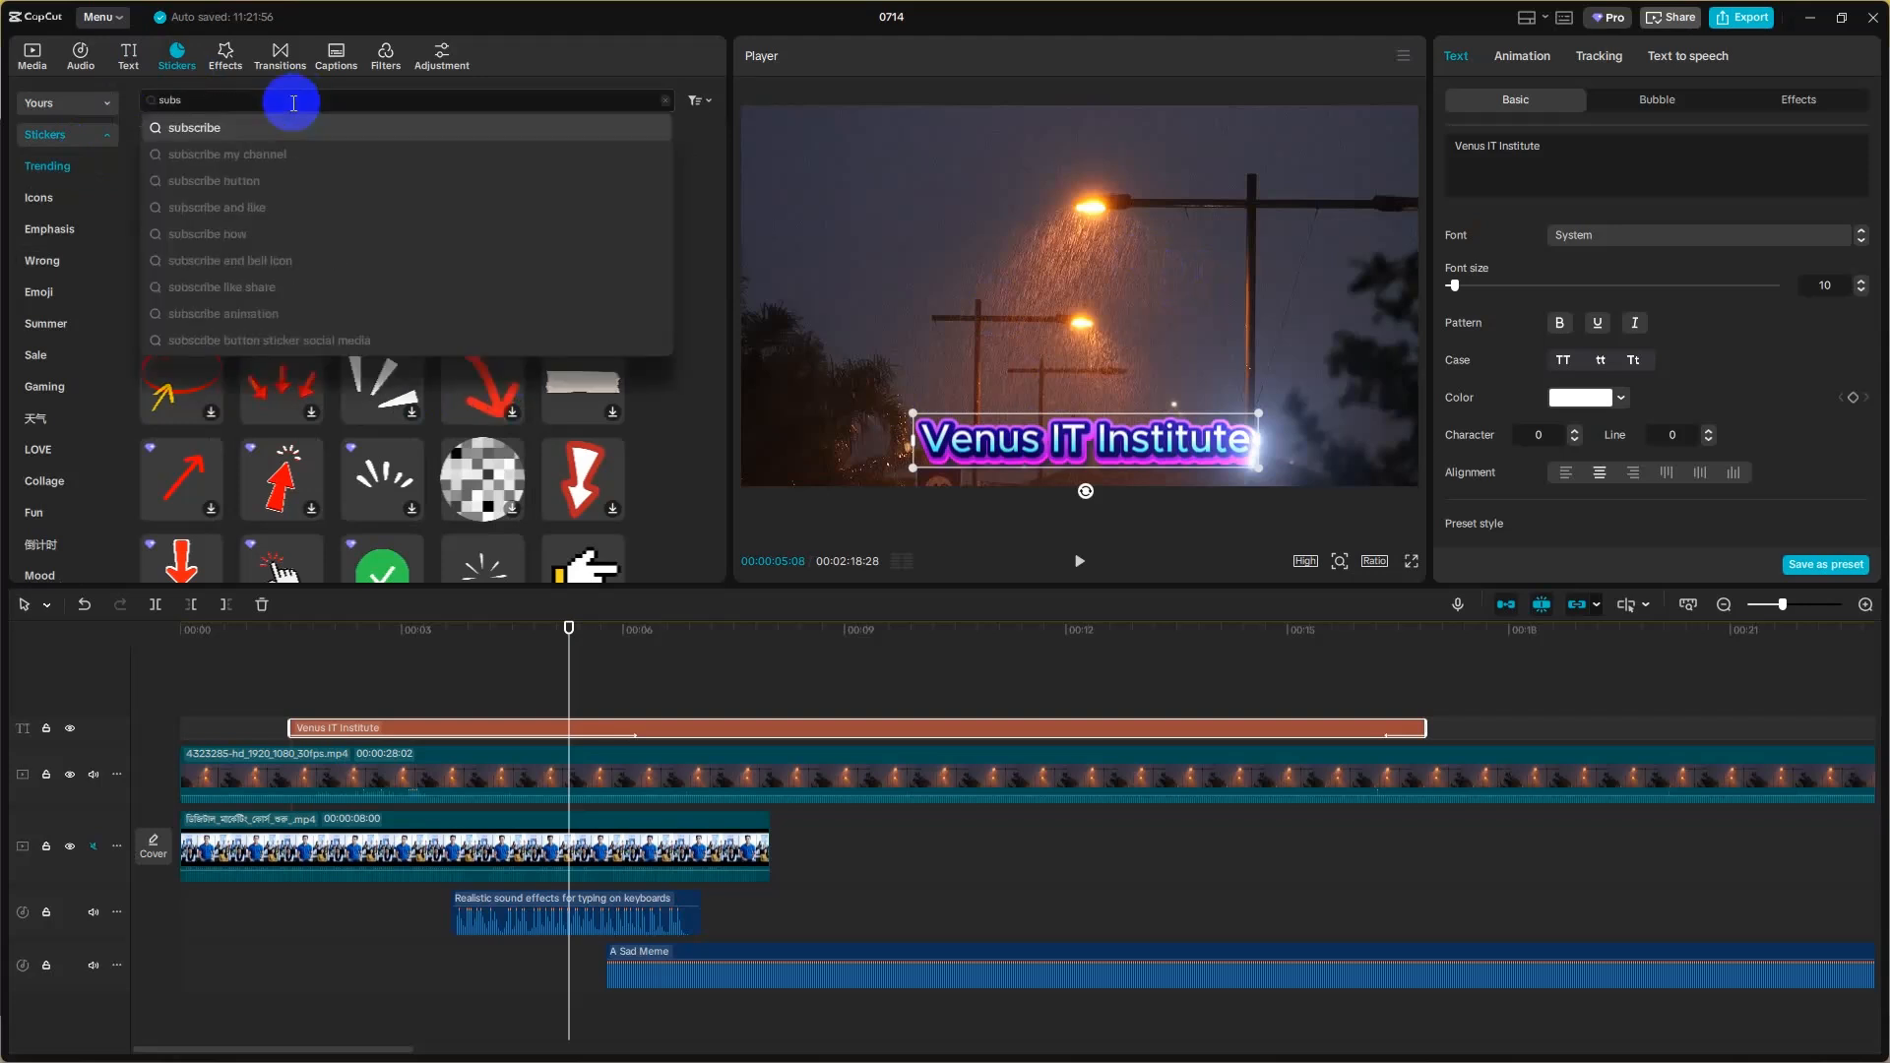
pyautogui.click(235, 127)
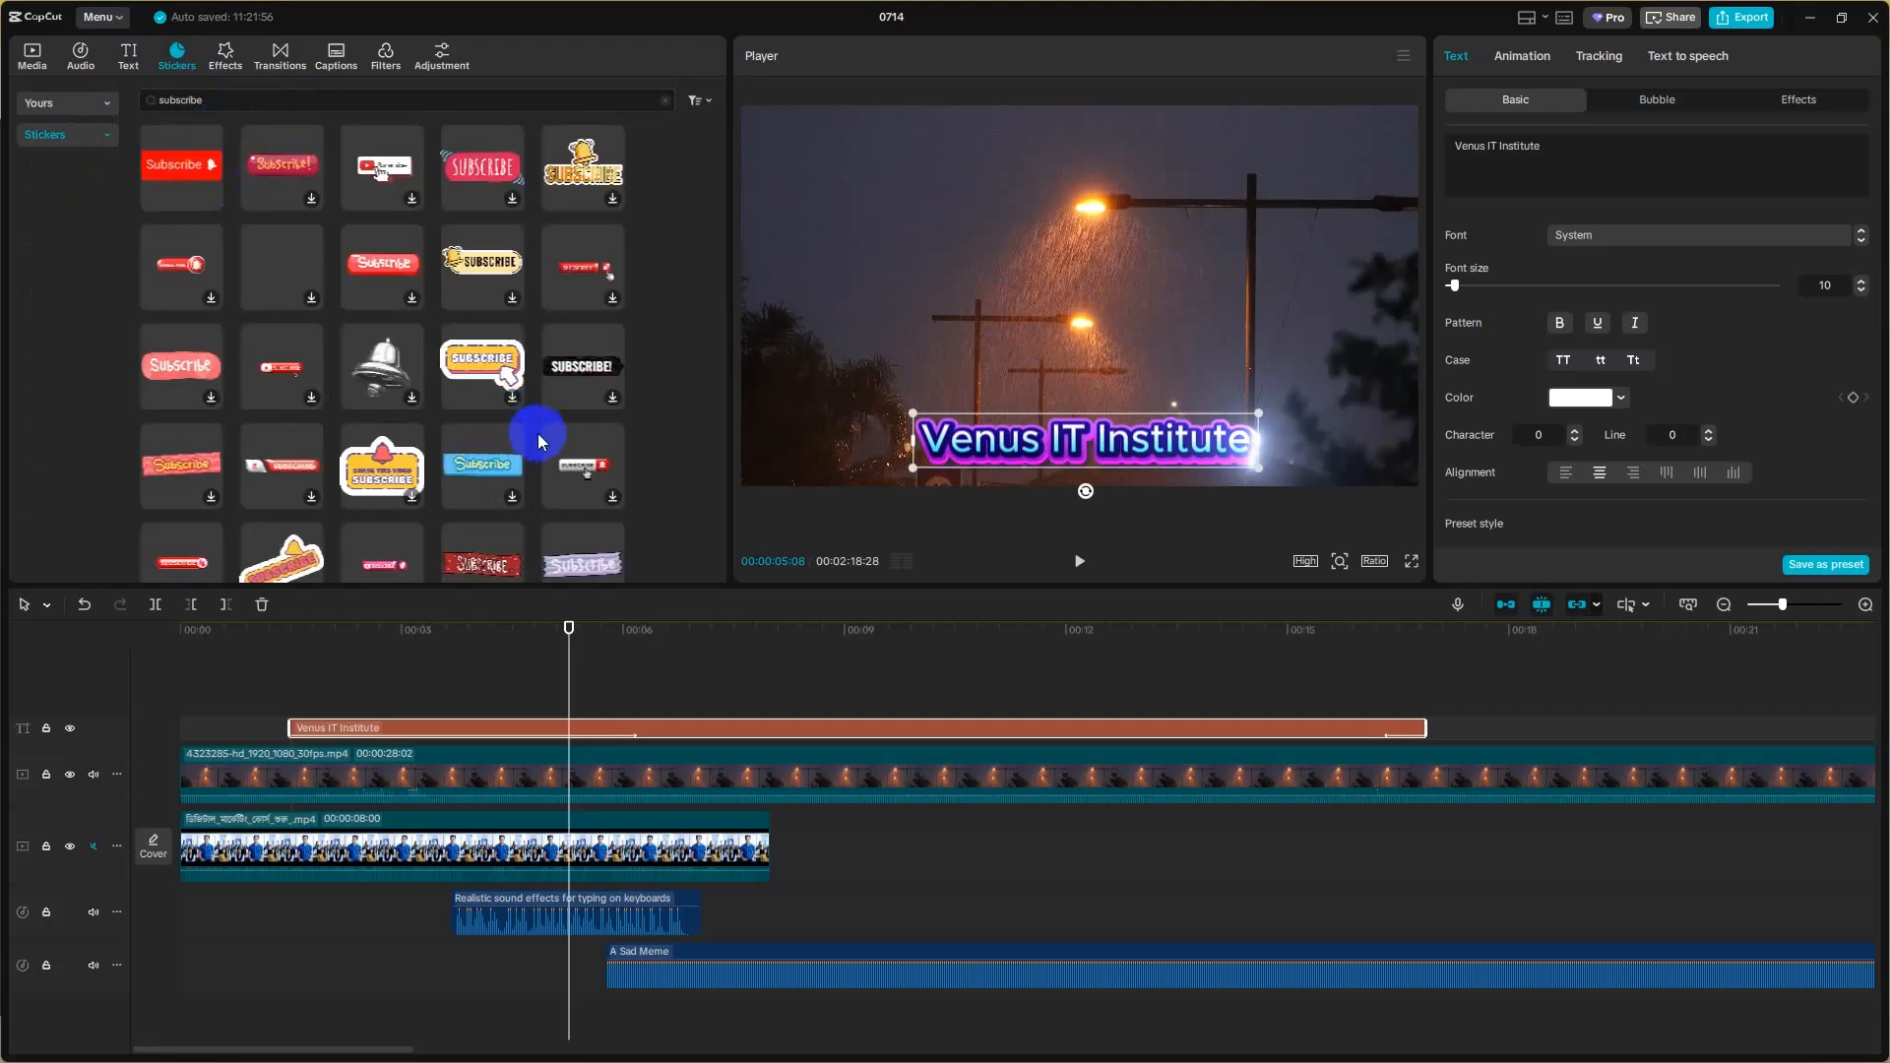
# - Add the red Subscribe bell sticker at 00:00:05:08, scale it to 45%, place it at about X 1471, Y -447, and open its animation options
pyautogui.click(206, 174)
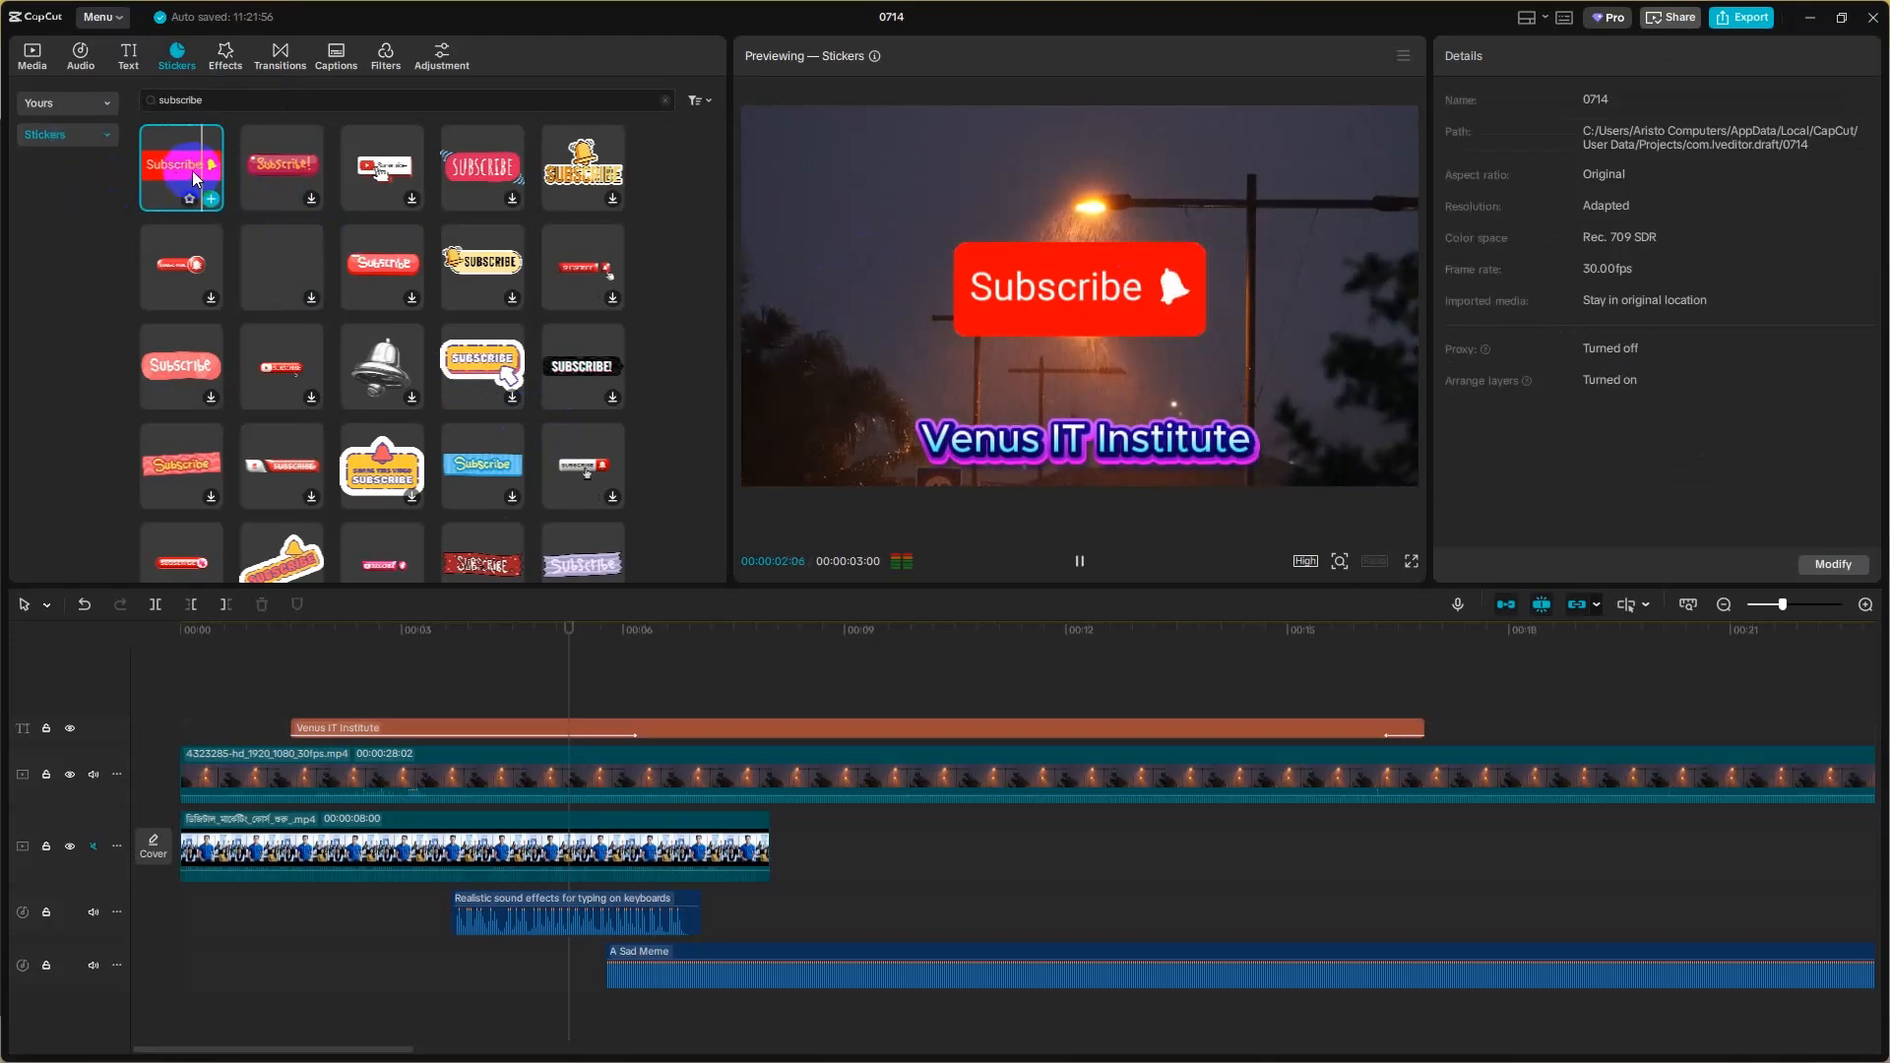
pyautogui.click(211, 200)
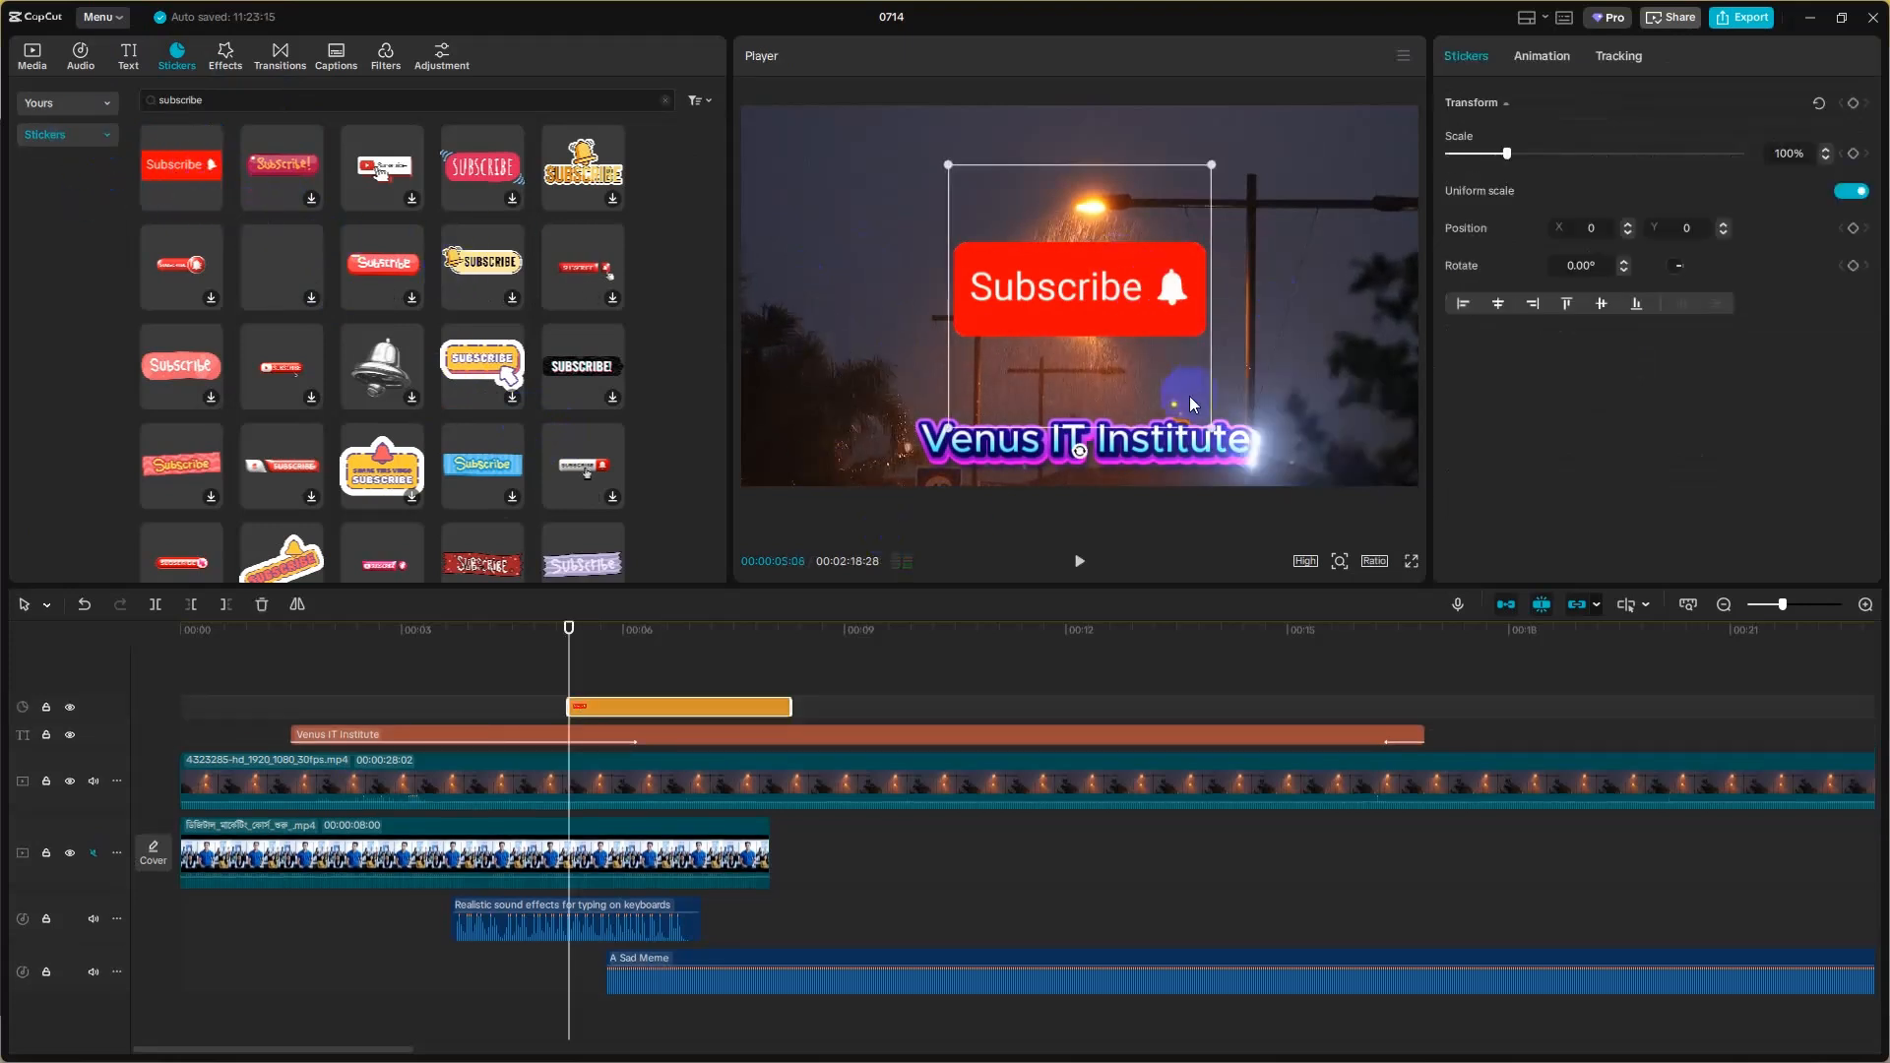
pyautogui.moveTo(1215, 162); pyautogui.dragTo(1335, 386)
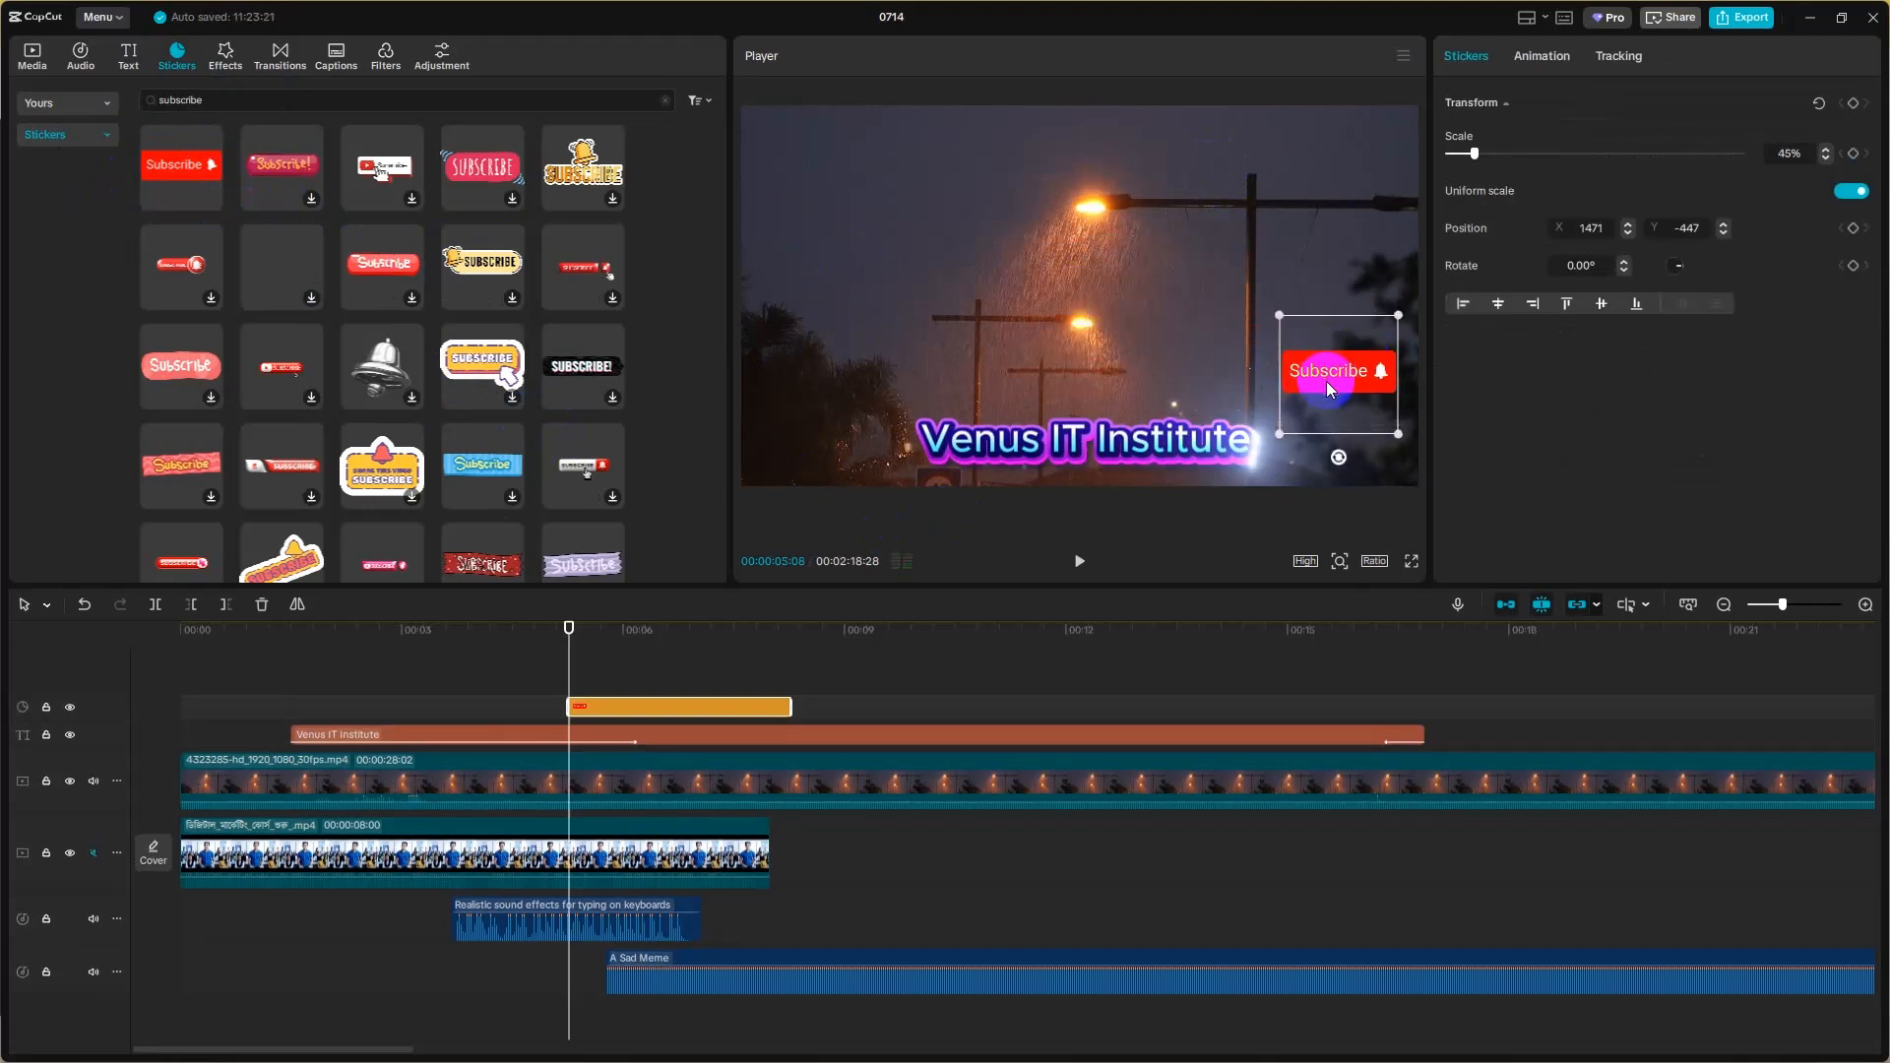
pyautogui.click(1541, 59)
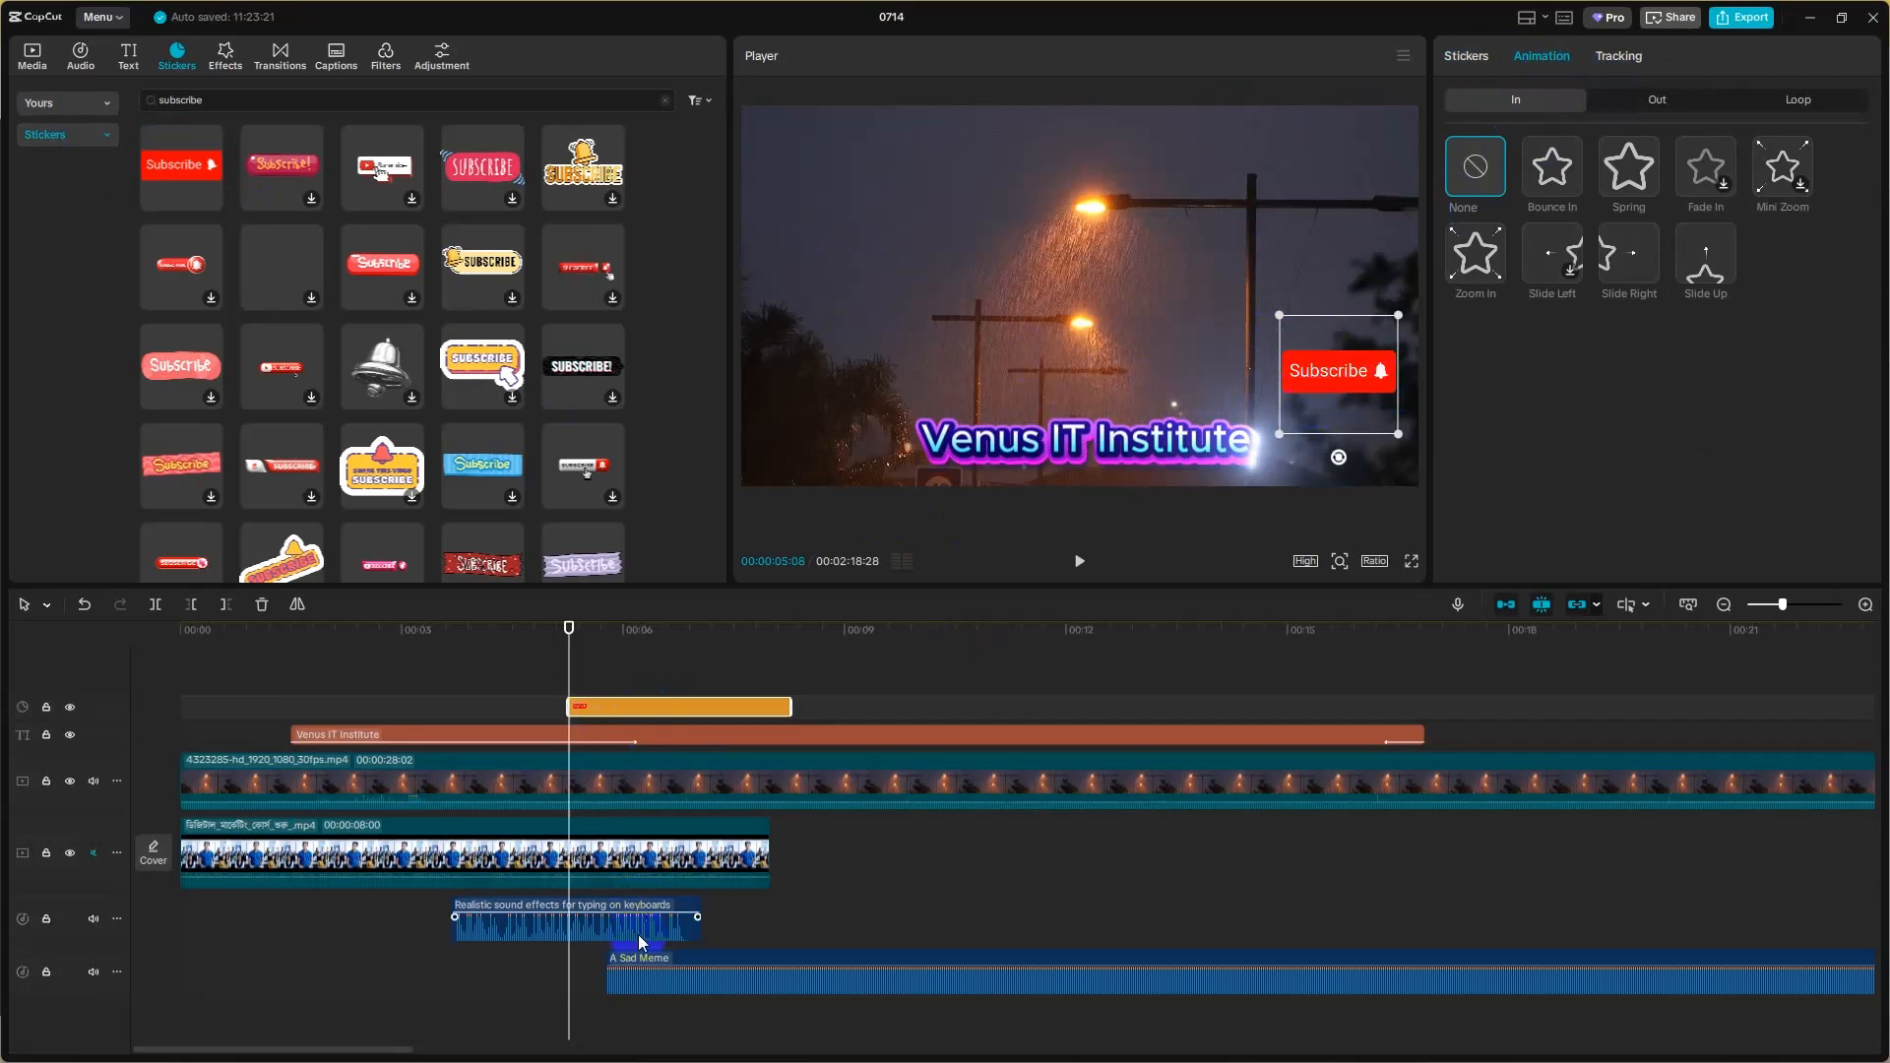
# - Delete the "Realistic sound effects for typing on keyboards" audio clip from the timeline
pyautogui.moveTo(635, 921); pyautogui.dragTo(925, 927)
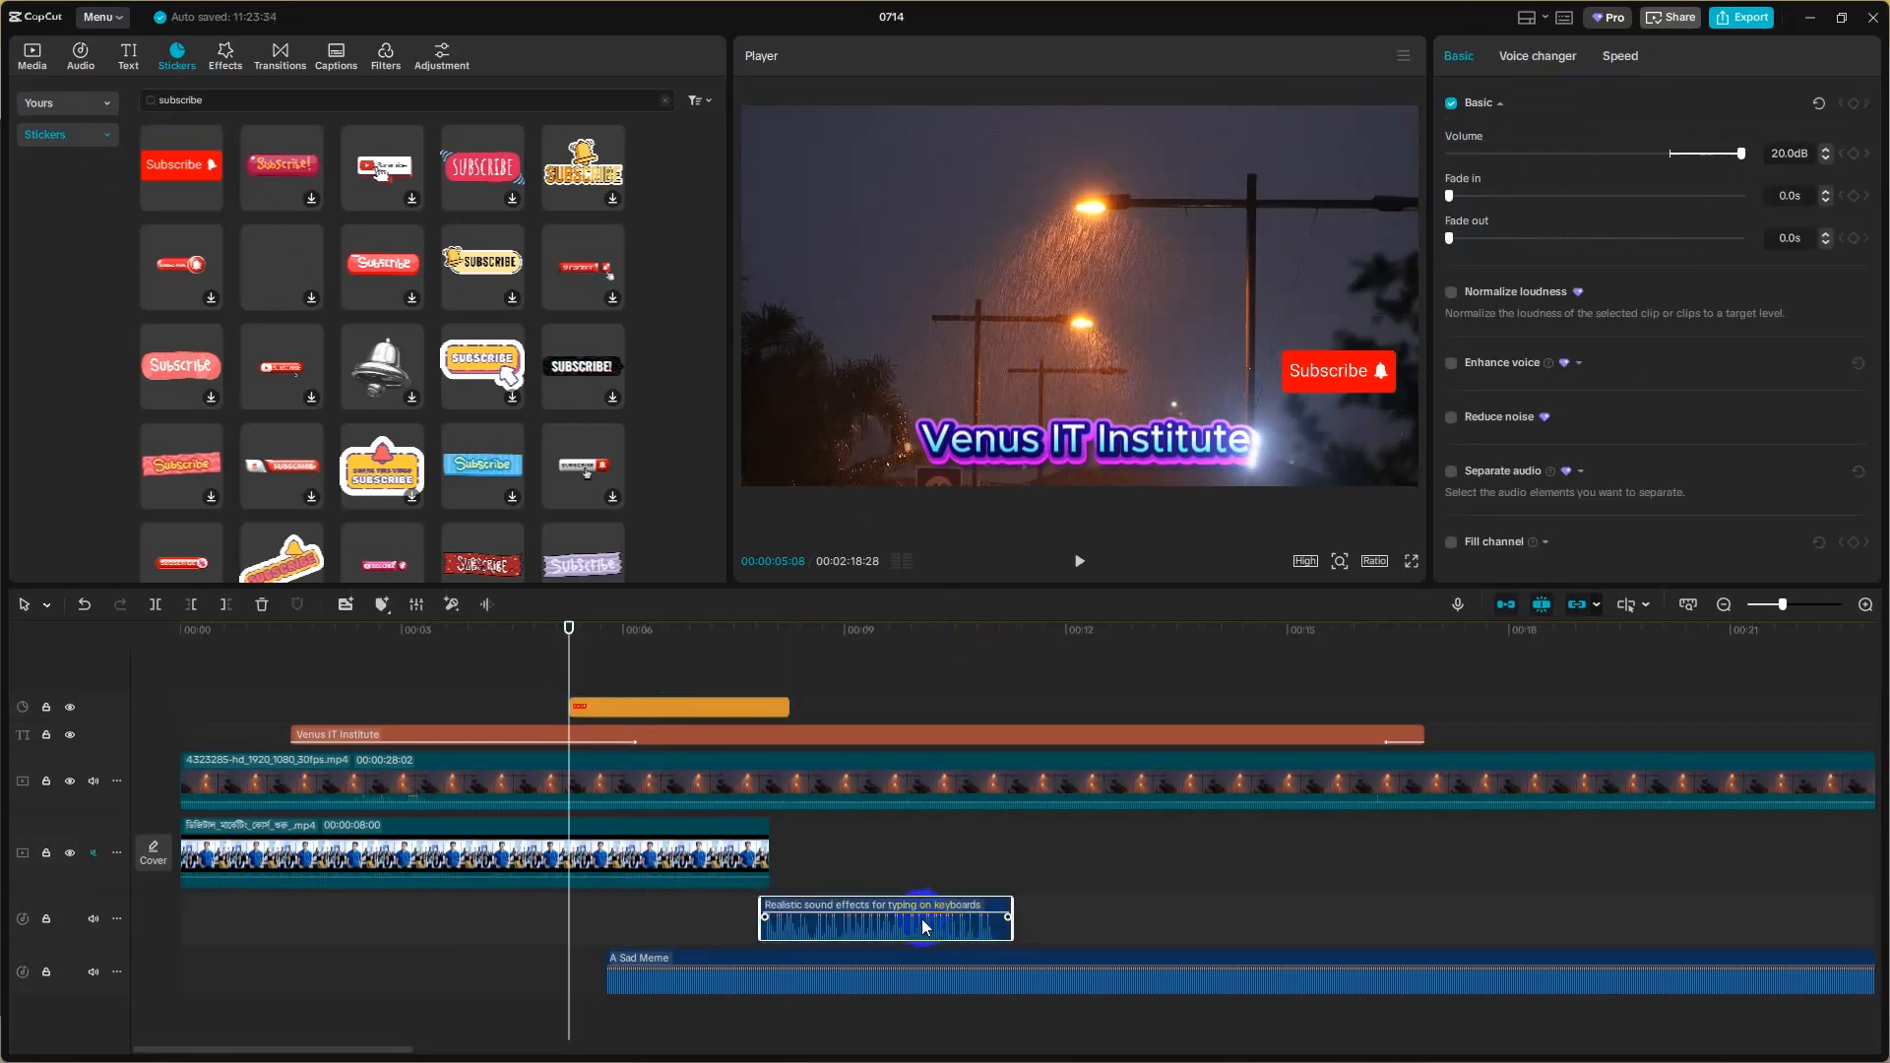
pyautogui.press('Delete')
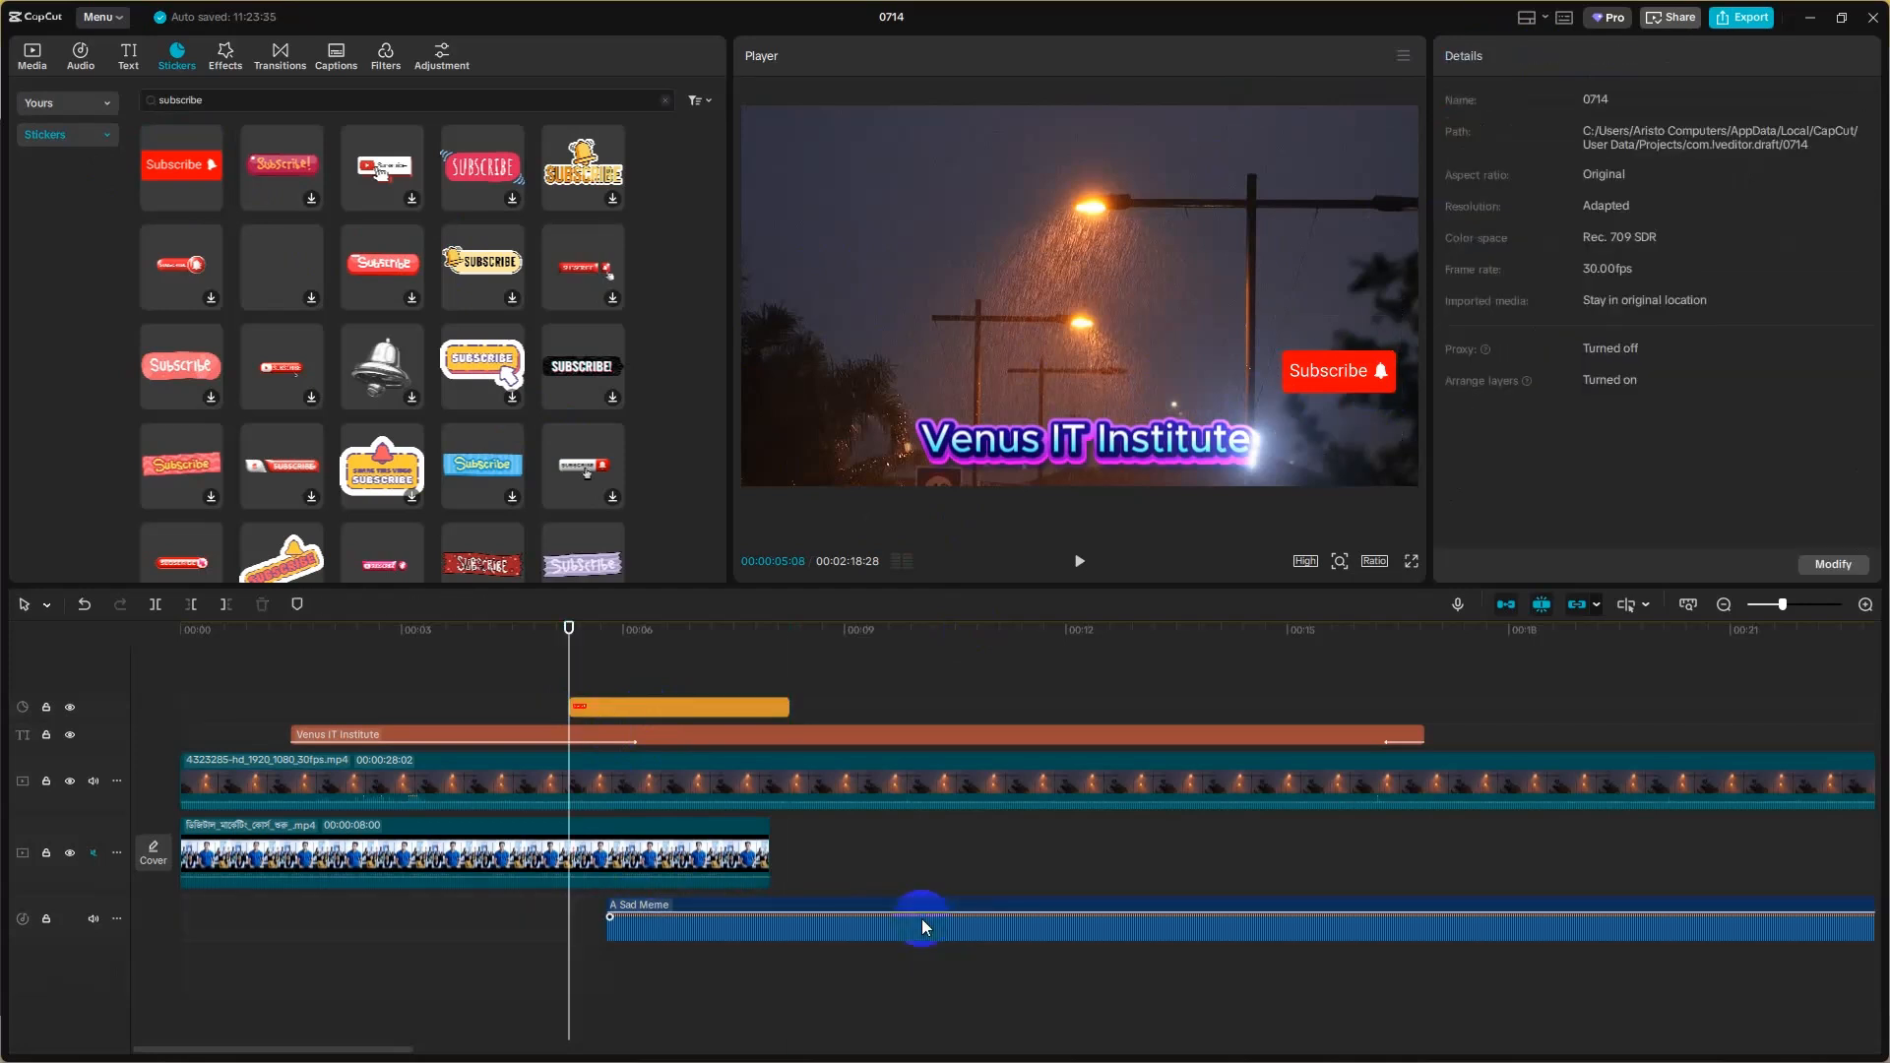
# - Search the audio library for "subscribe"
pyautogui.click(78, 57)
pyautogui.click(224, 109)
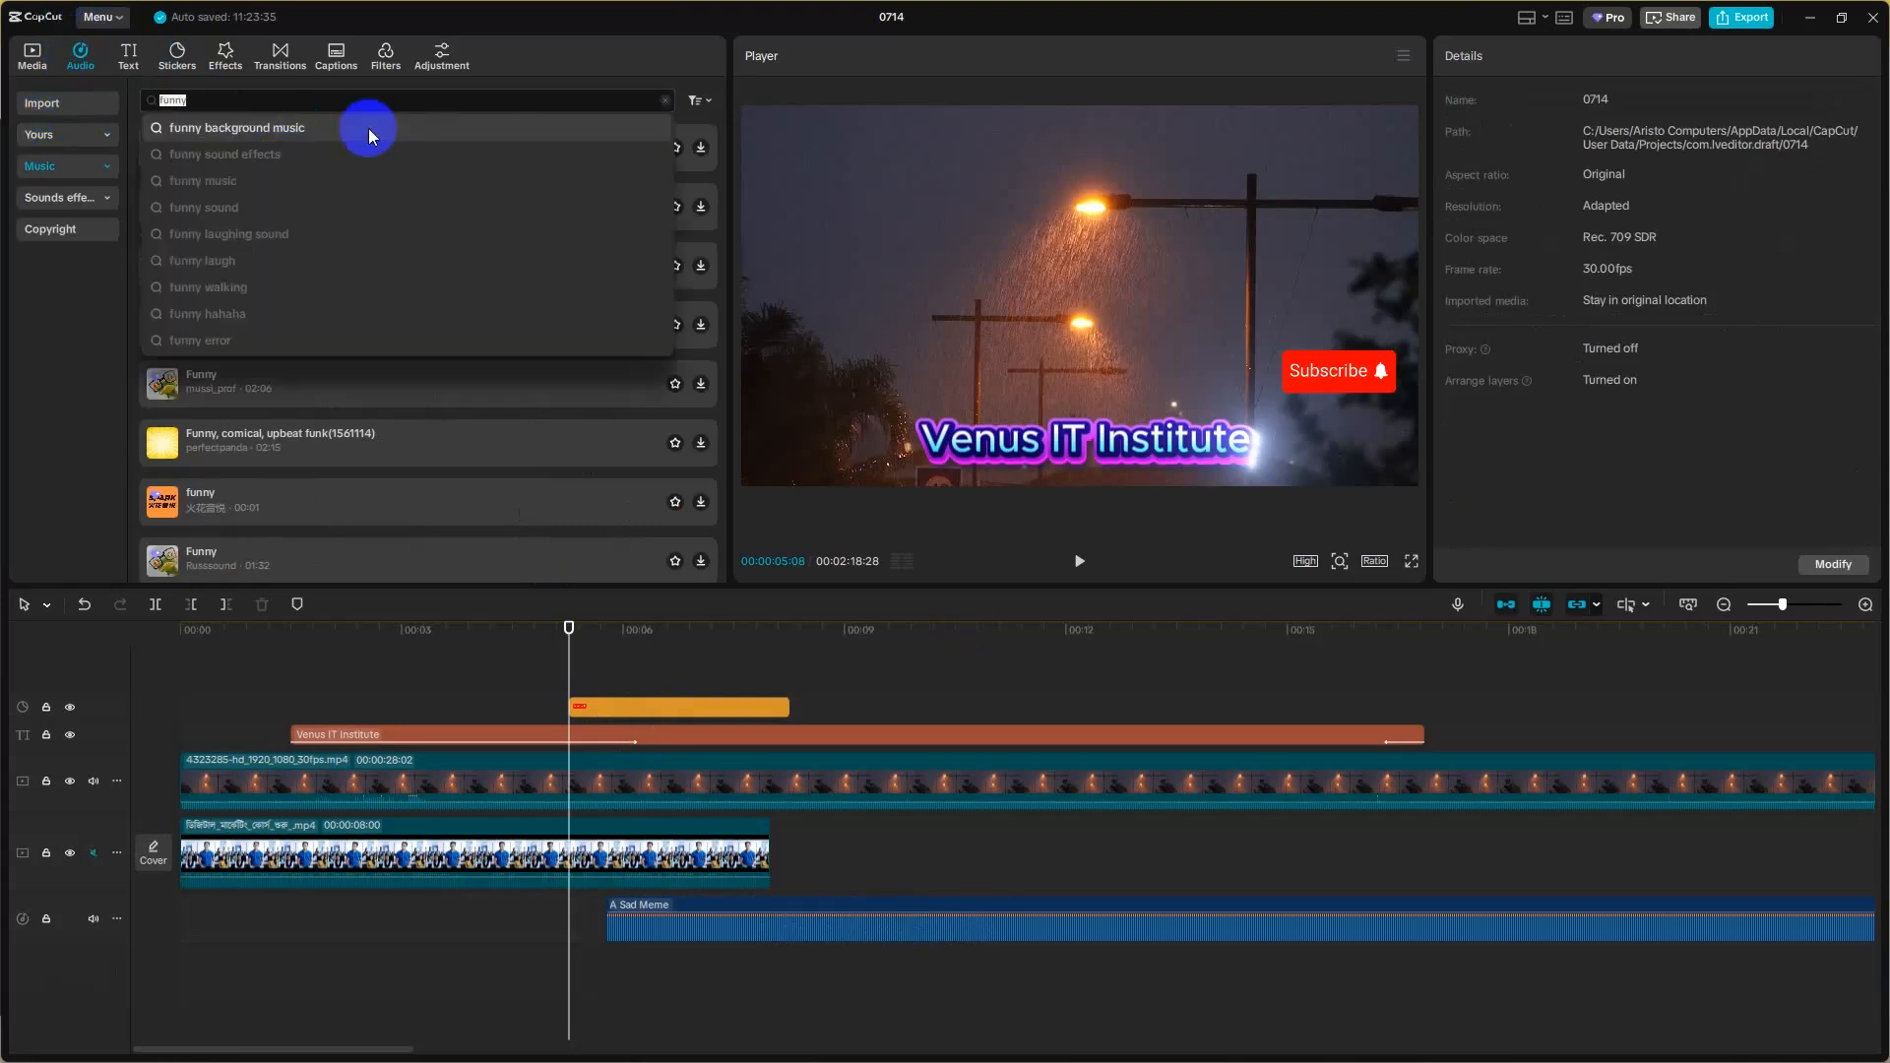
pyautogui.write('subs')
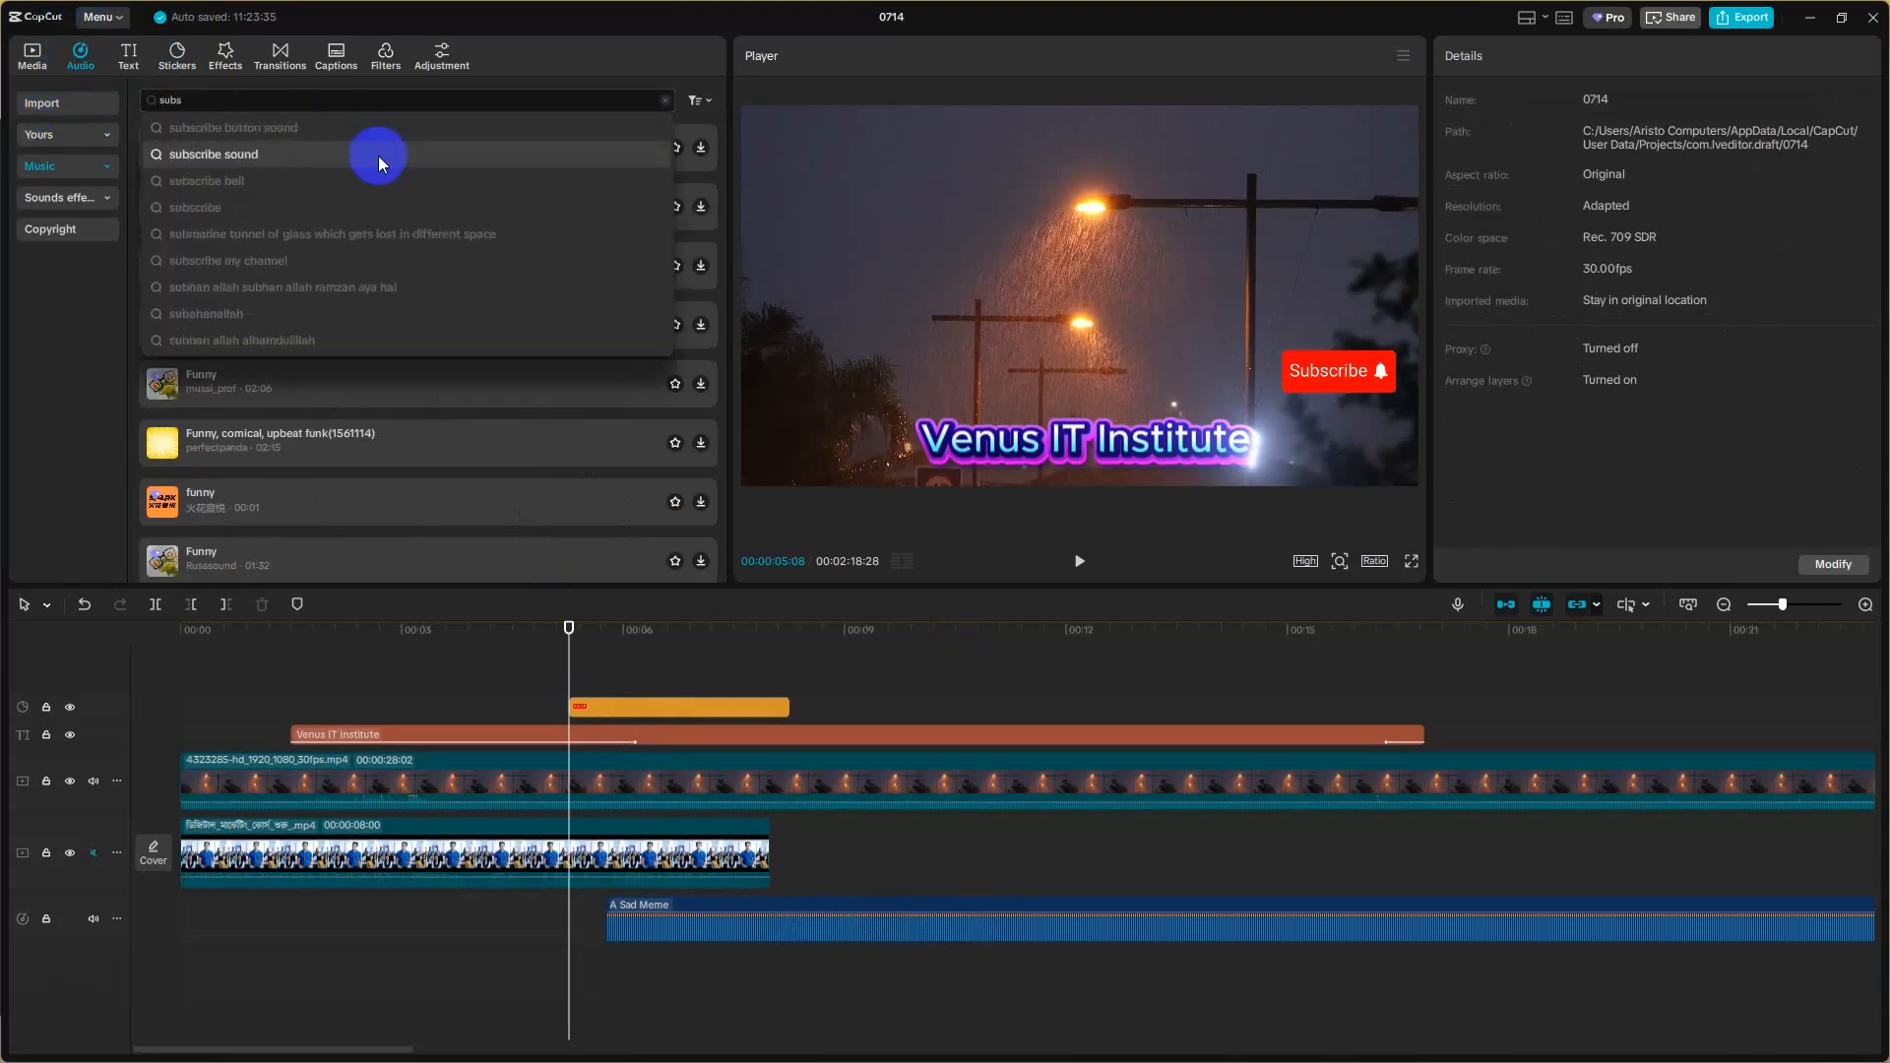
pyautogui.write('cribe')
pyautogui.press('Return')
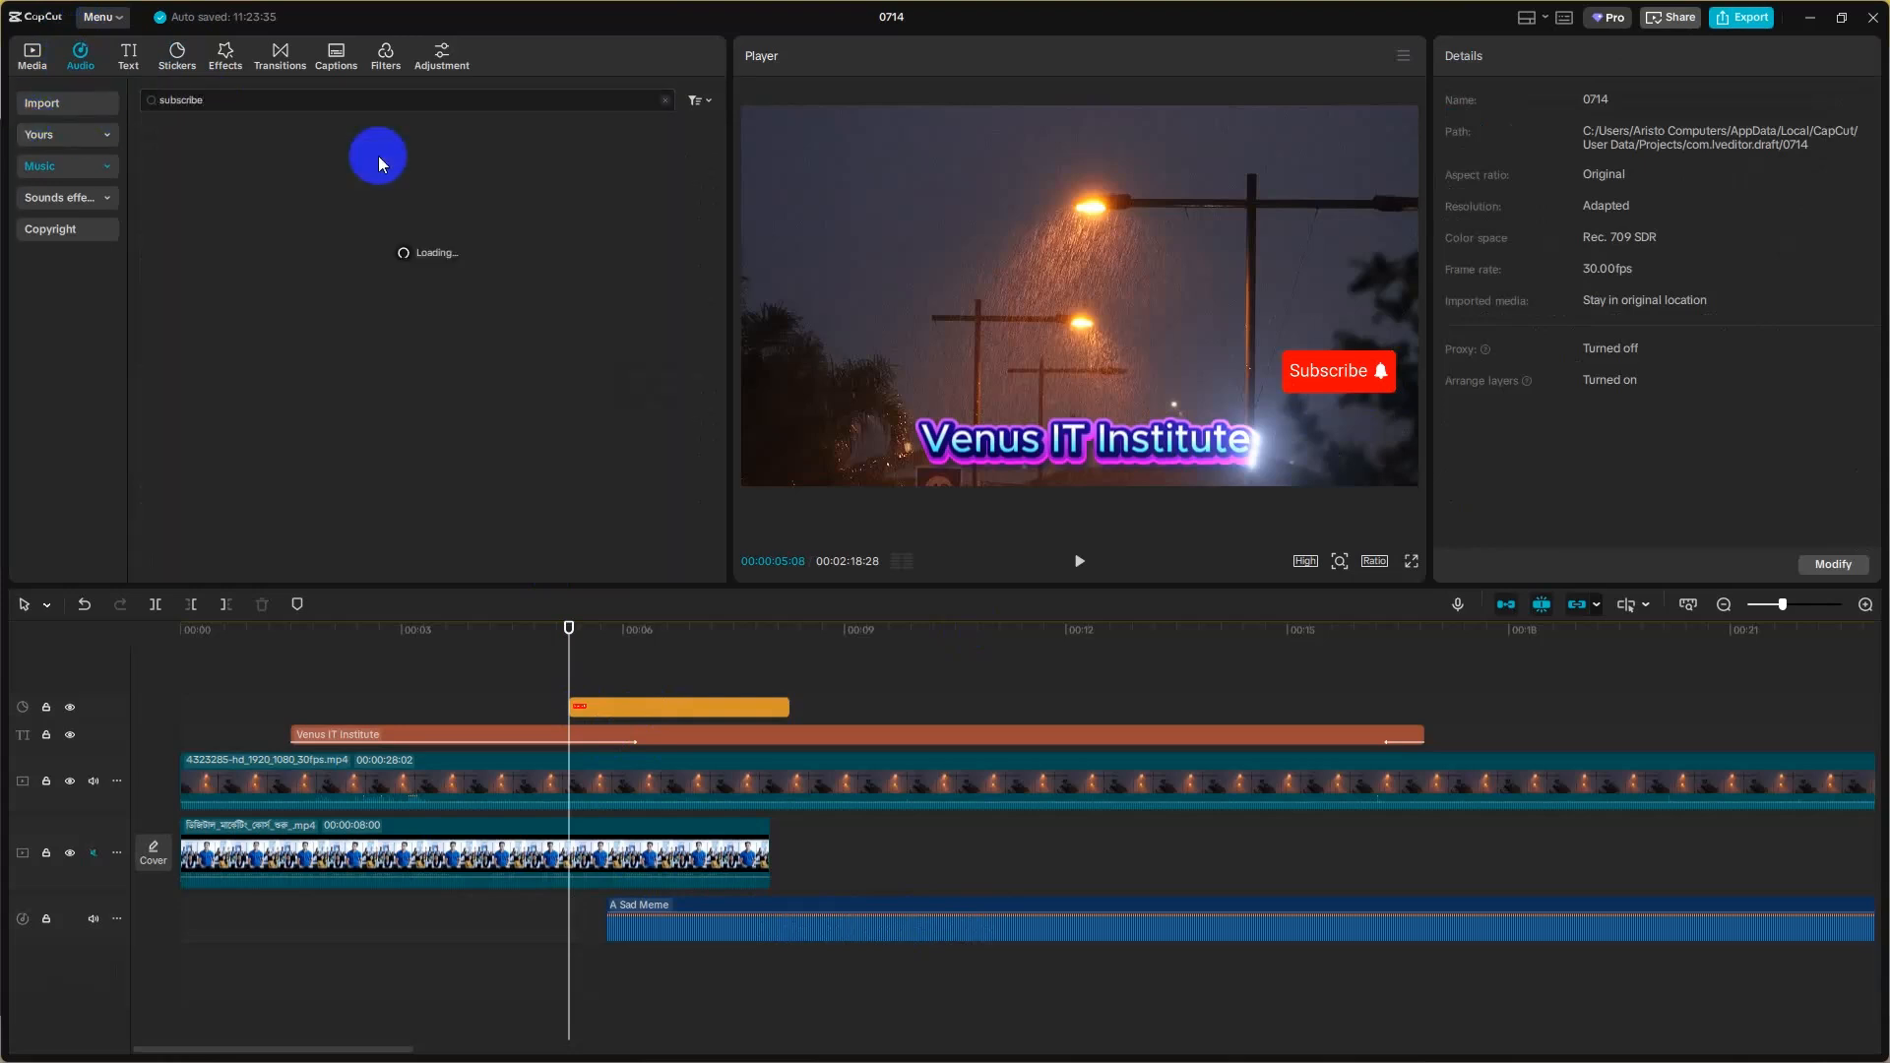
pyautogui.scroll(1, 407, 233)
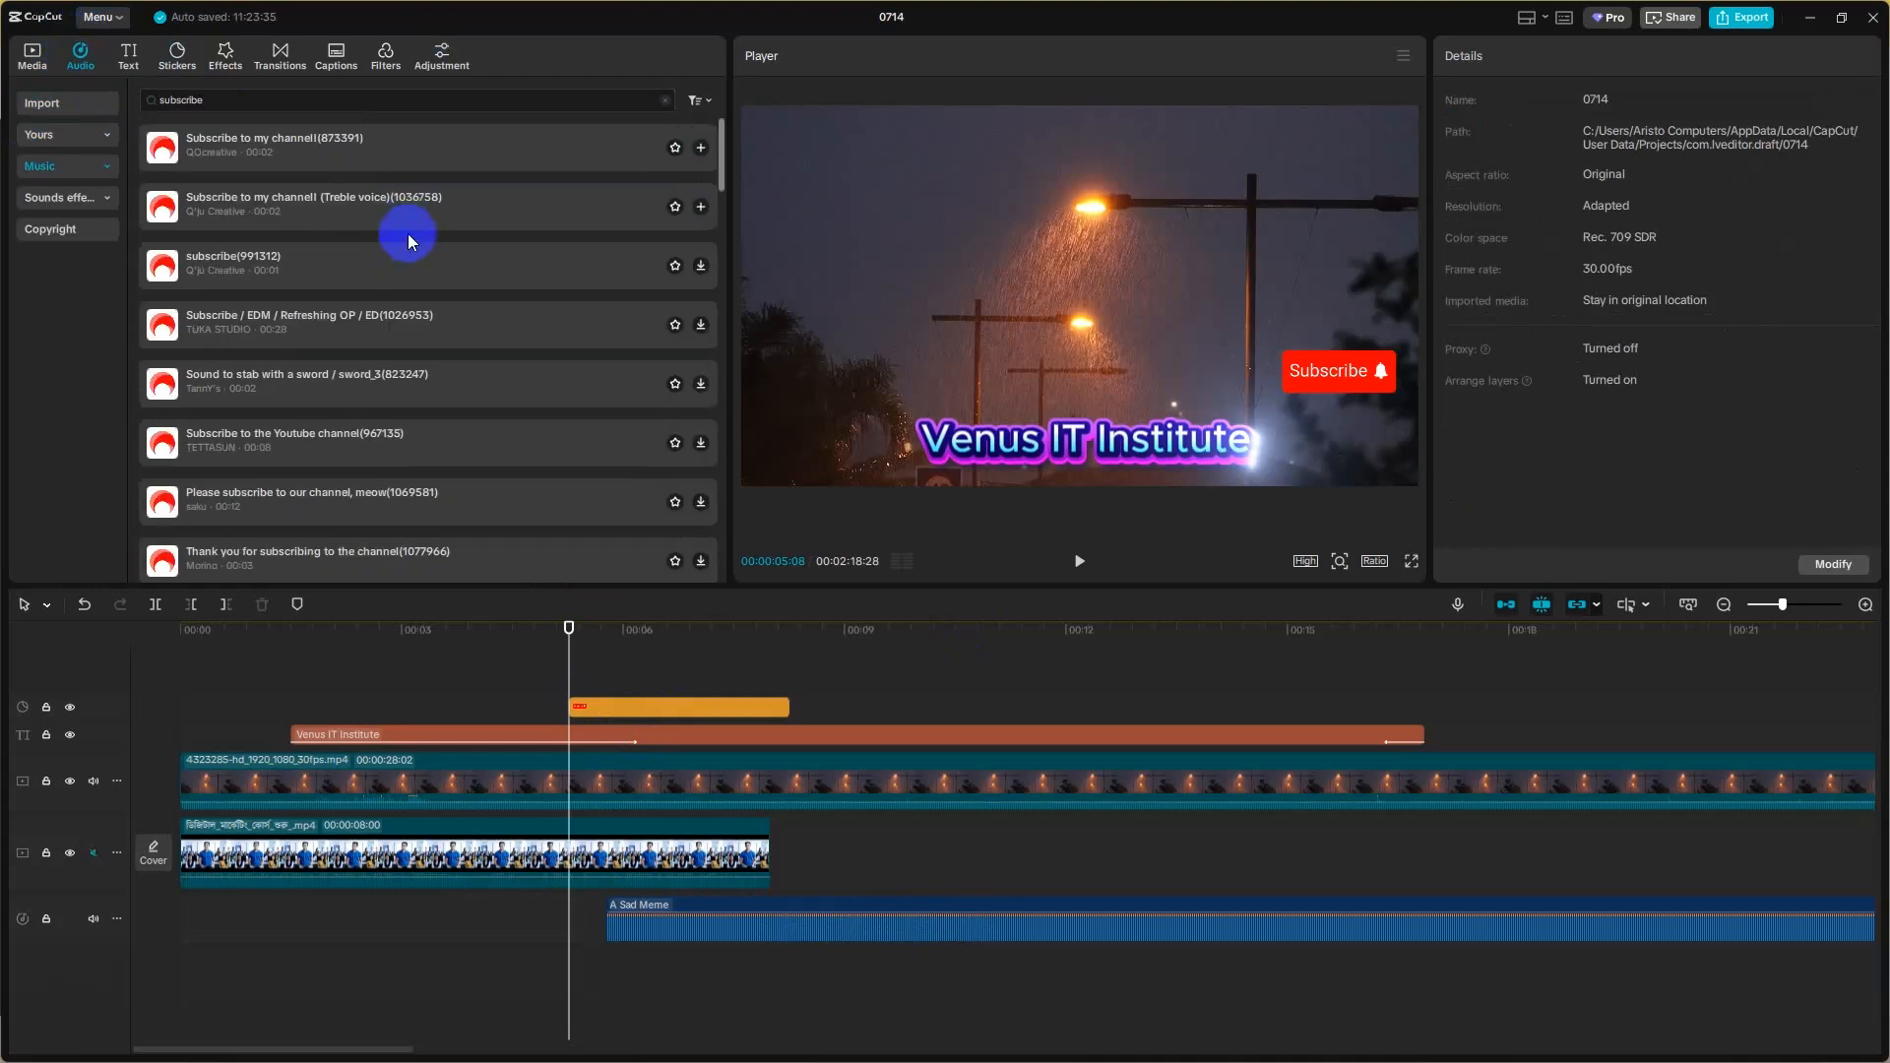
# - Listen to the first four audio results, from "Subscribe to my channel!" through "Subscribe / EDM / Refreshing OP / ED"
pyautogui.click(316, 155)
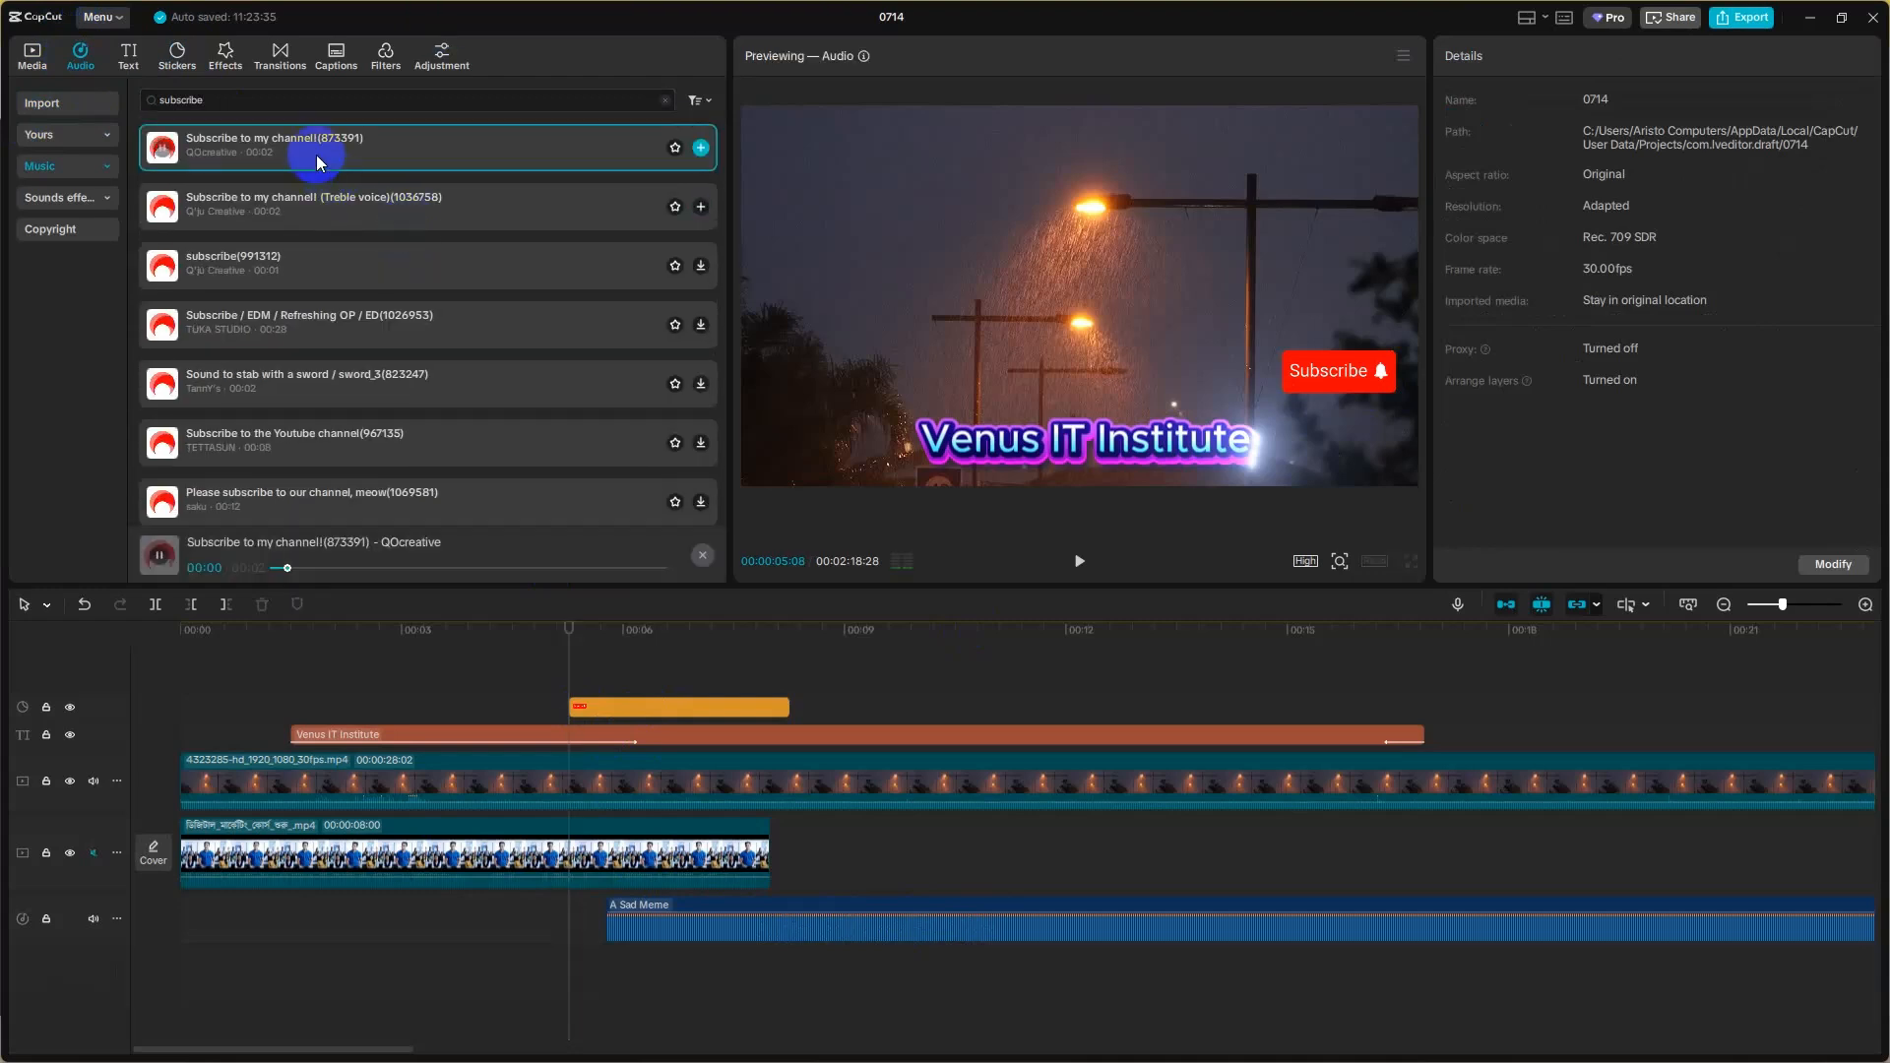
pyautogui.click(345, 211)
pyautogui.click(325, 280)
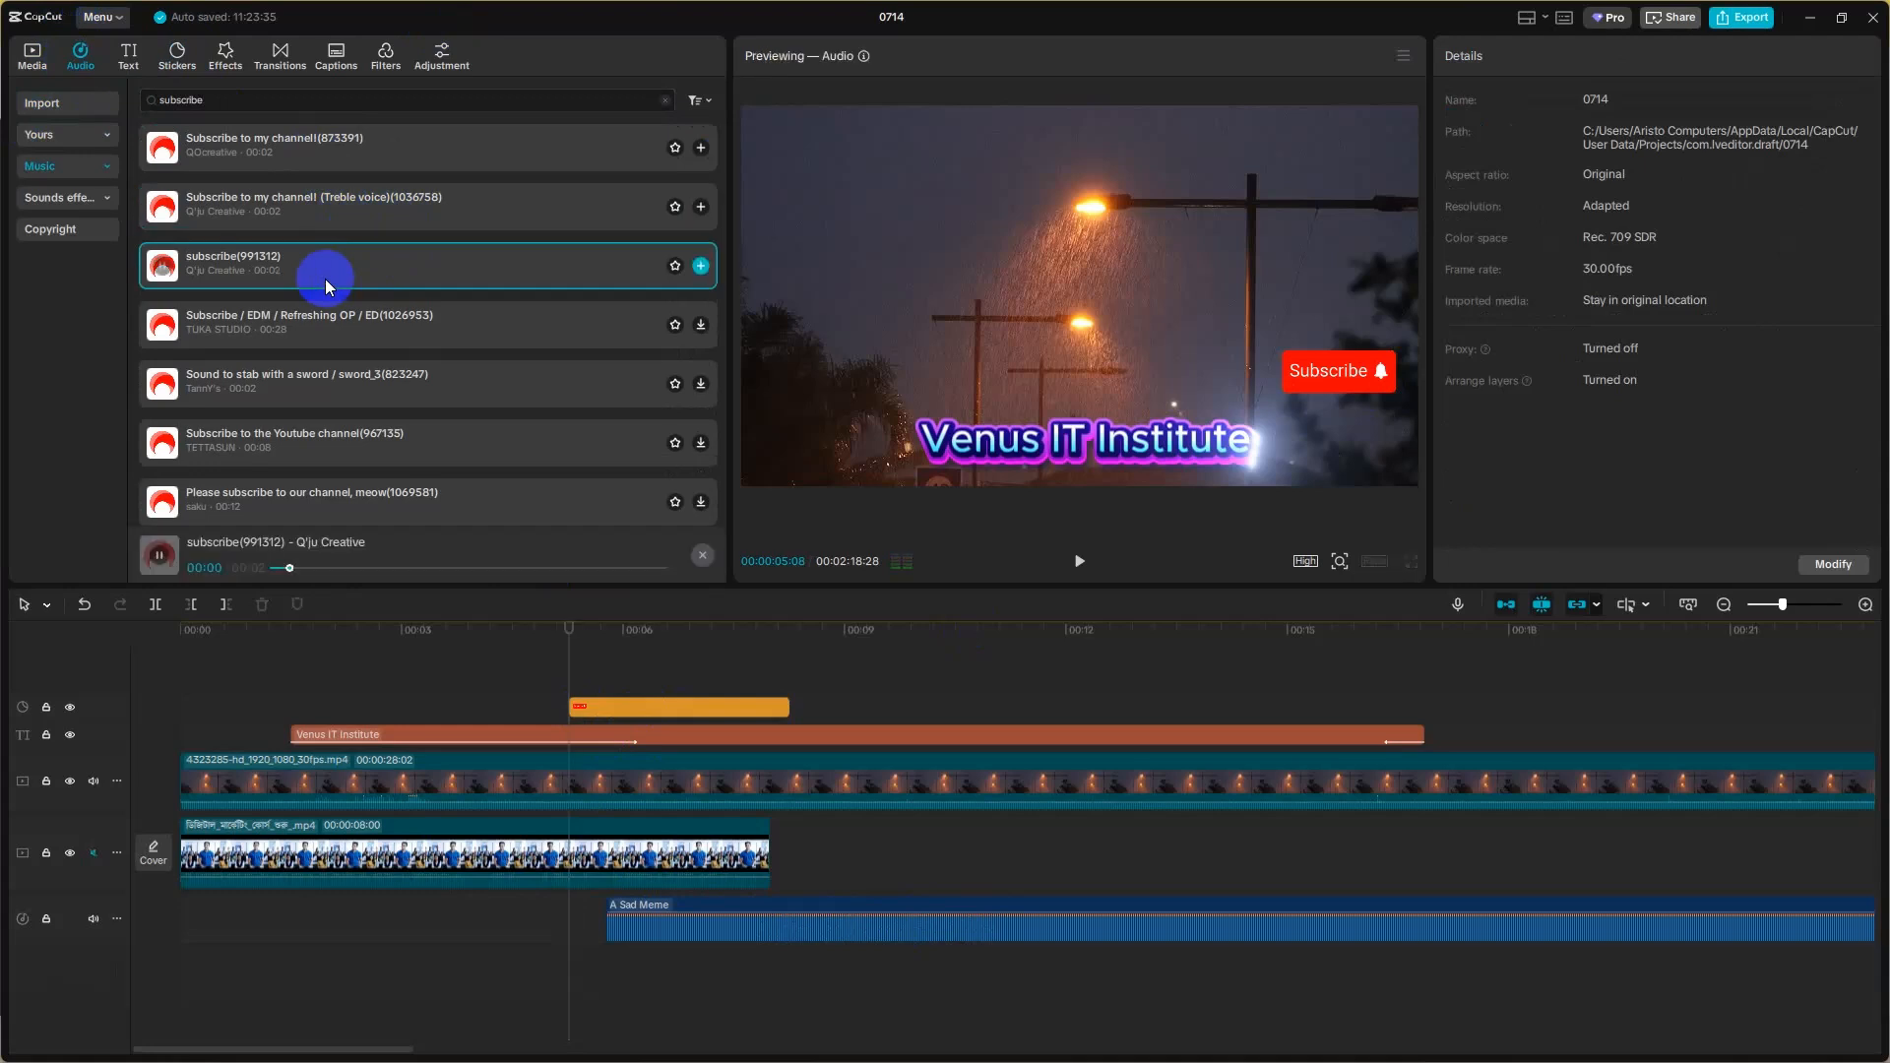
pyautogui.click(439, 316)
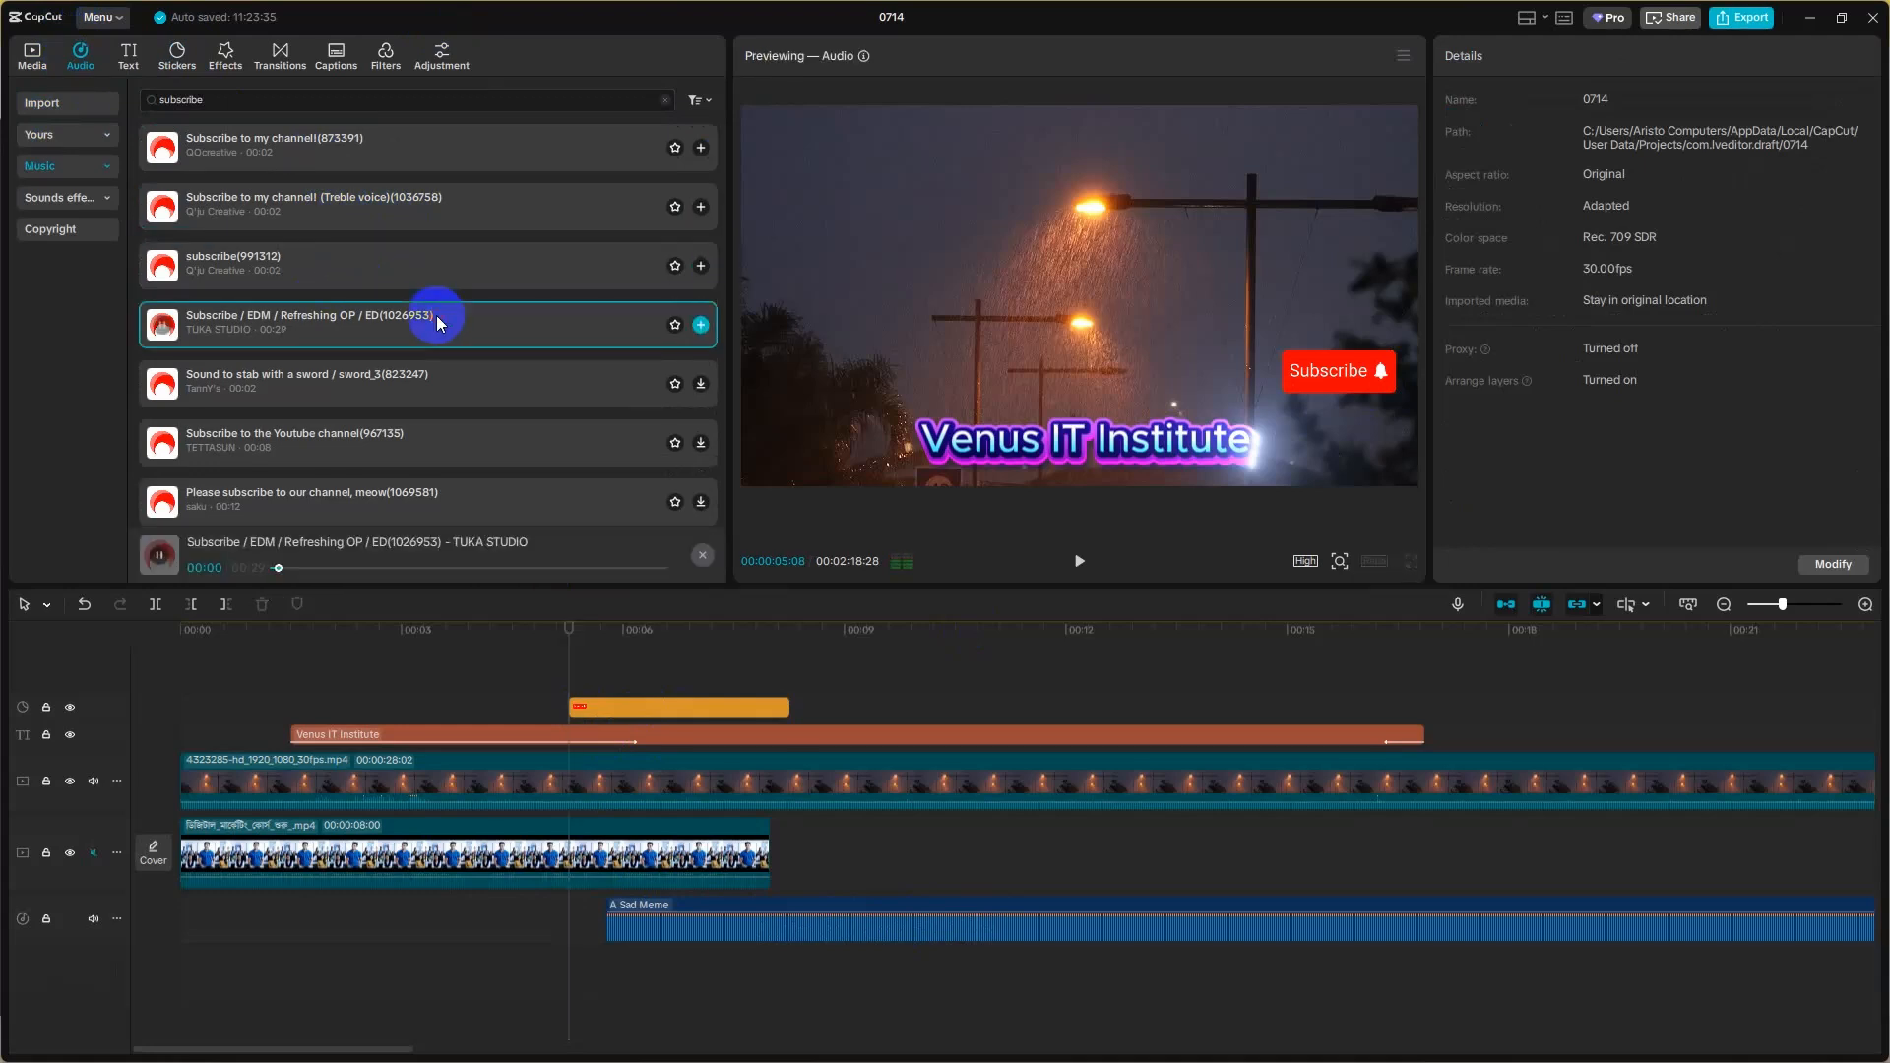
# - Search the audio library for "subscribe sound" and audition "Subscribe to my channel!" and "Subscribe to the Youtube channel"
pyautogui.click(241, 103)
pyautogui.write('v')
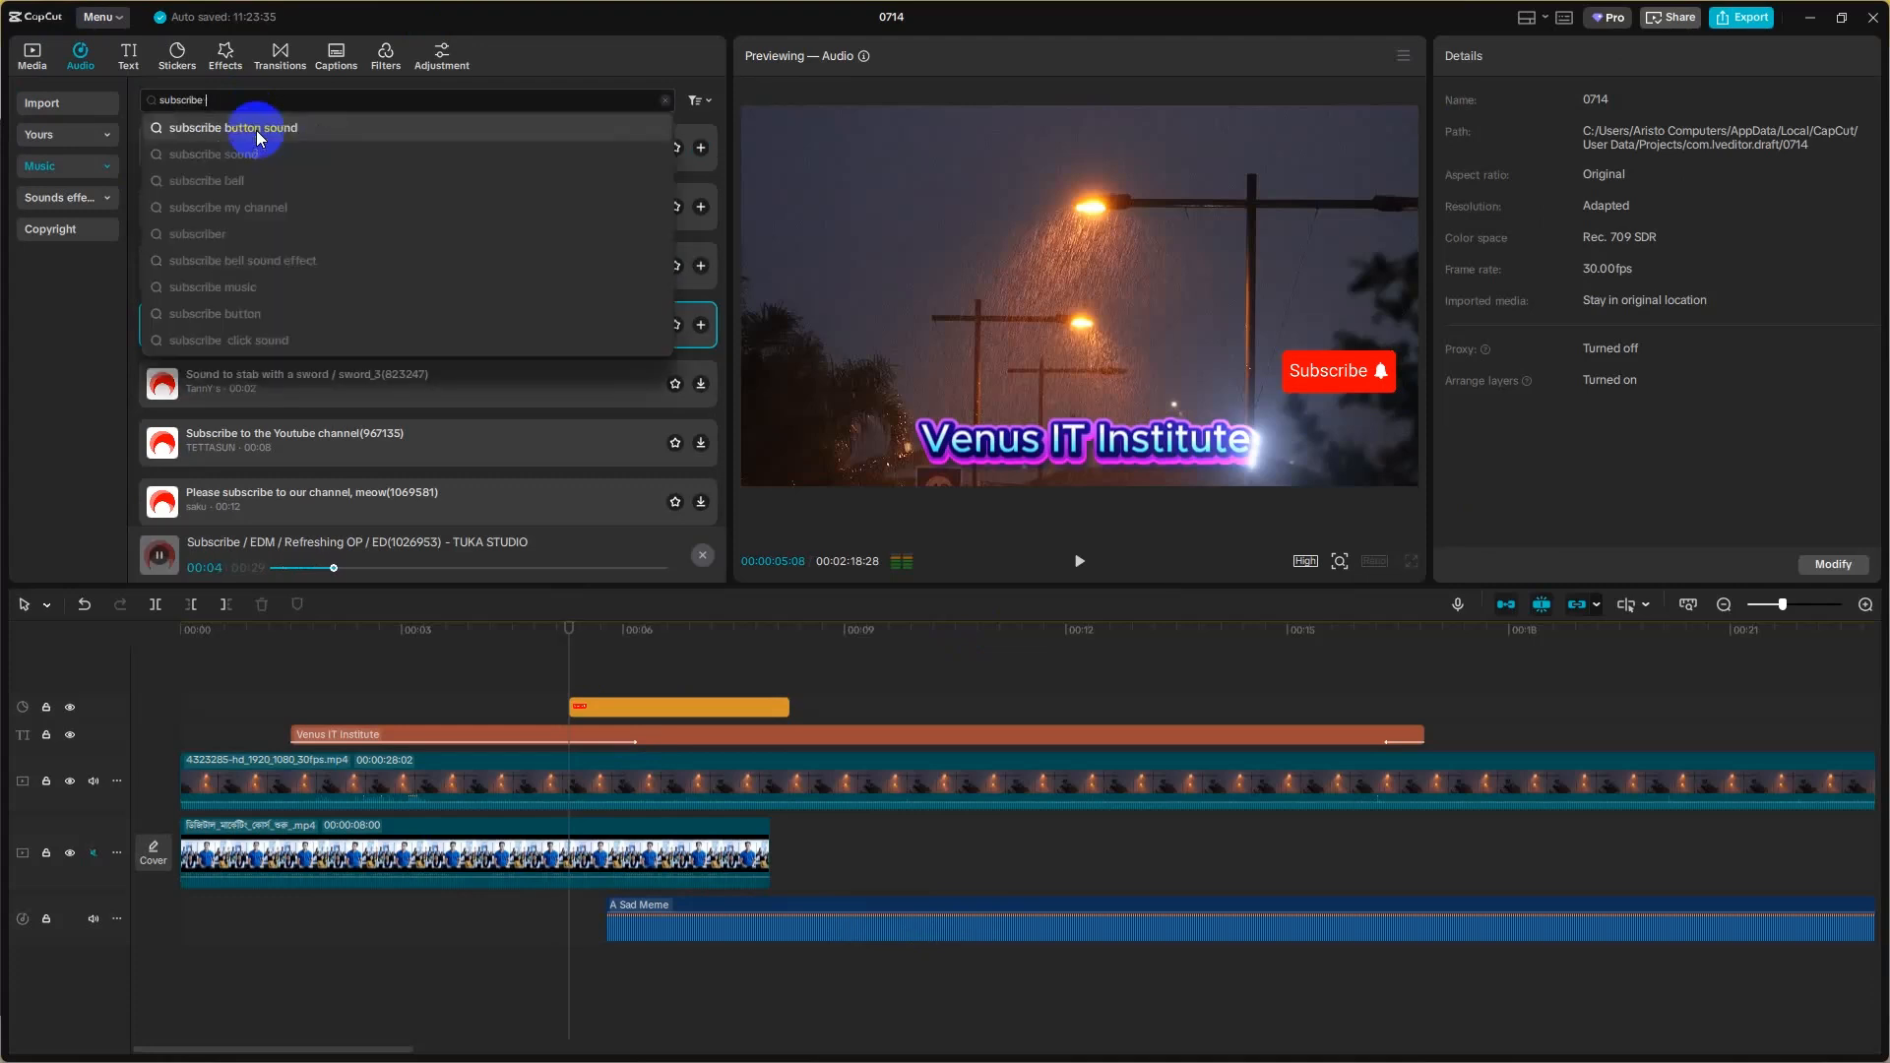
pyautogui.click(244, 154)
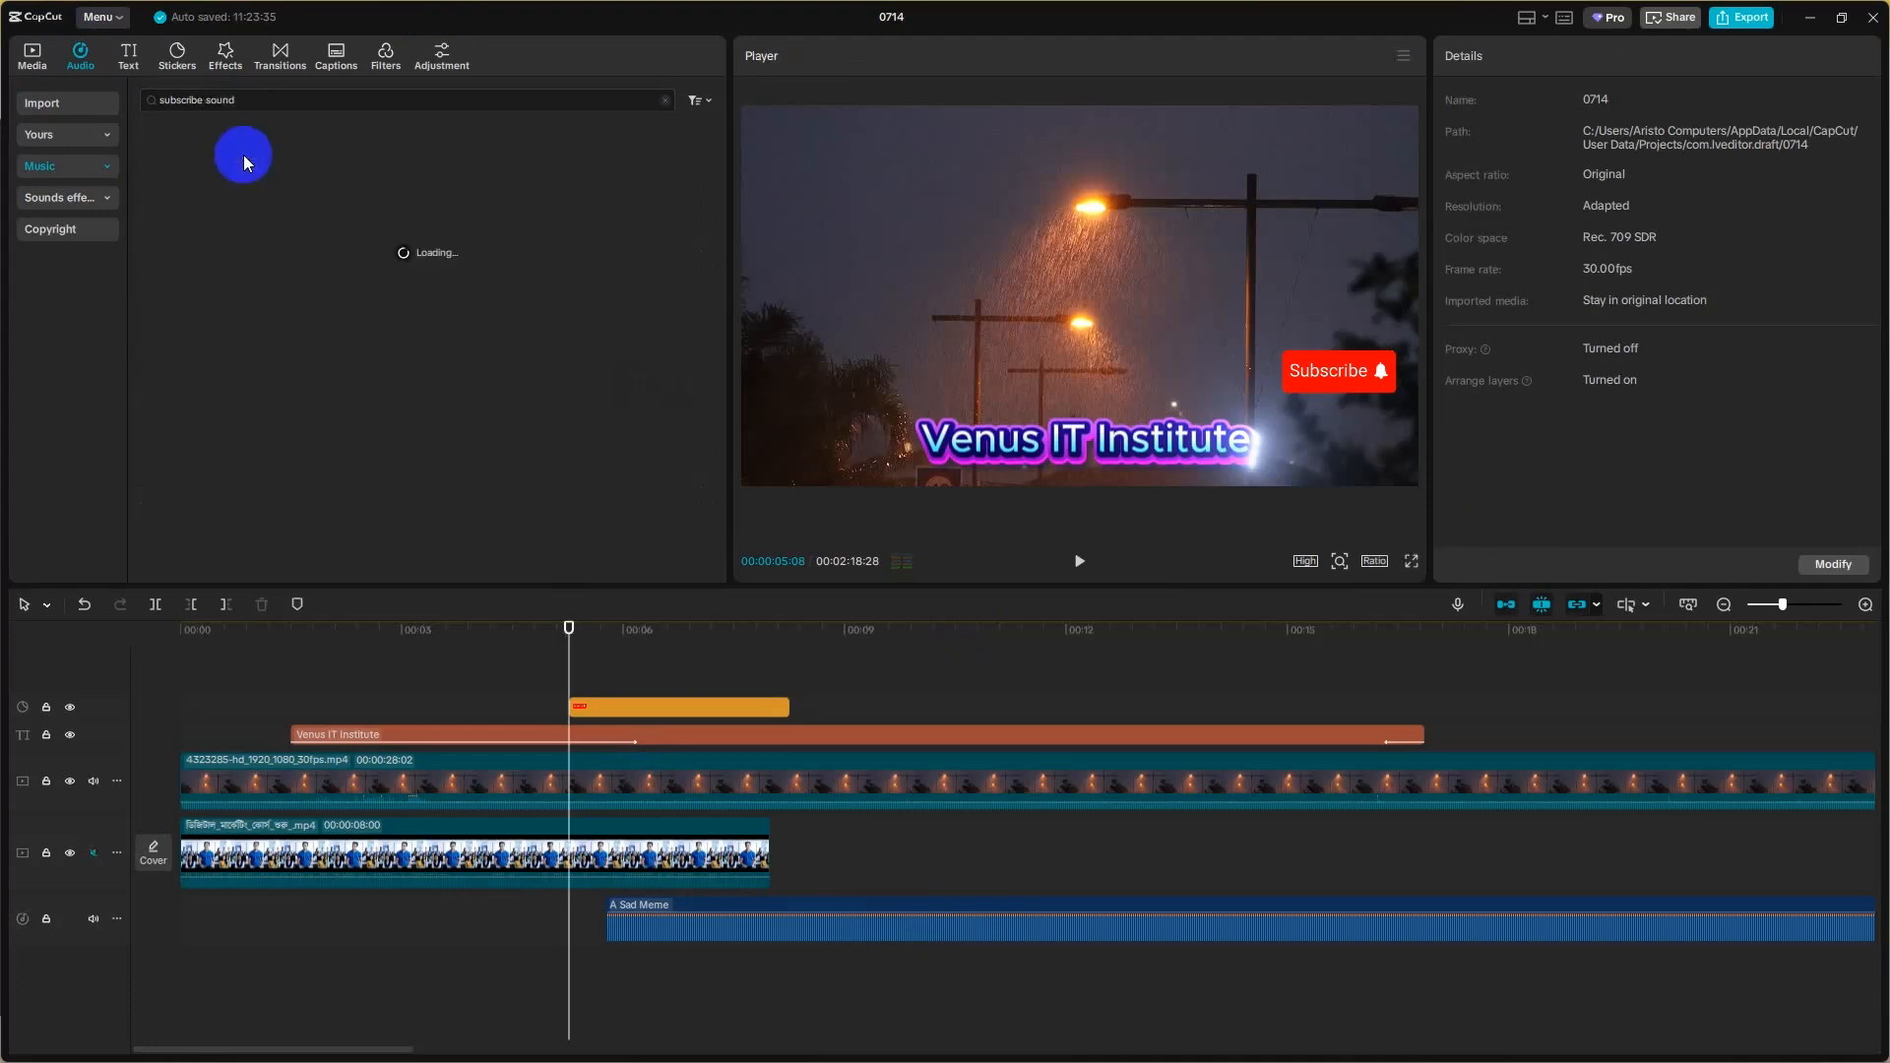
pyautogui.click(457, 149)
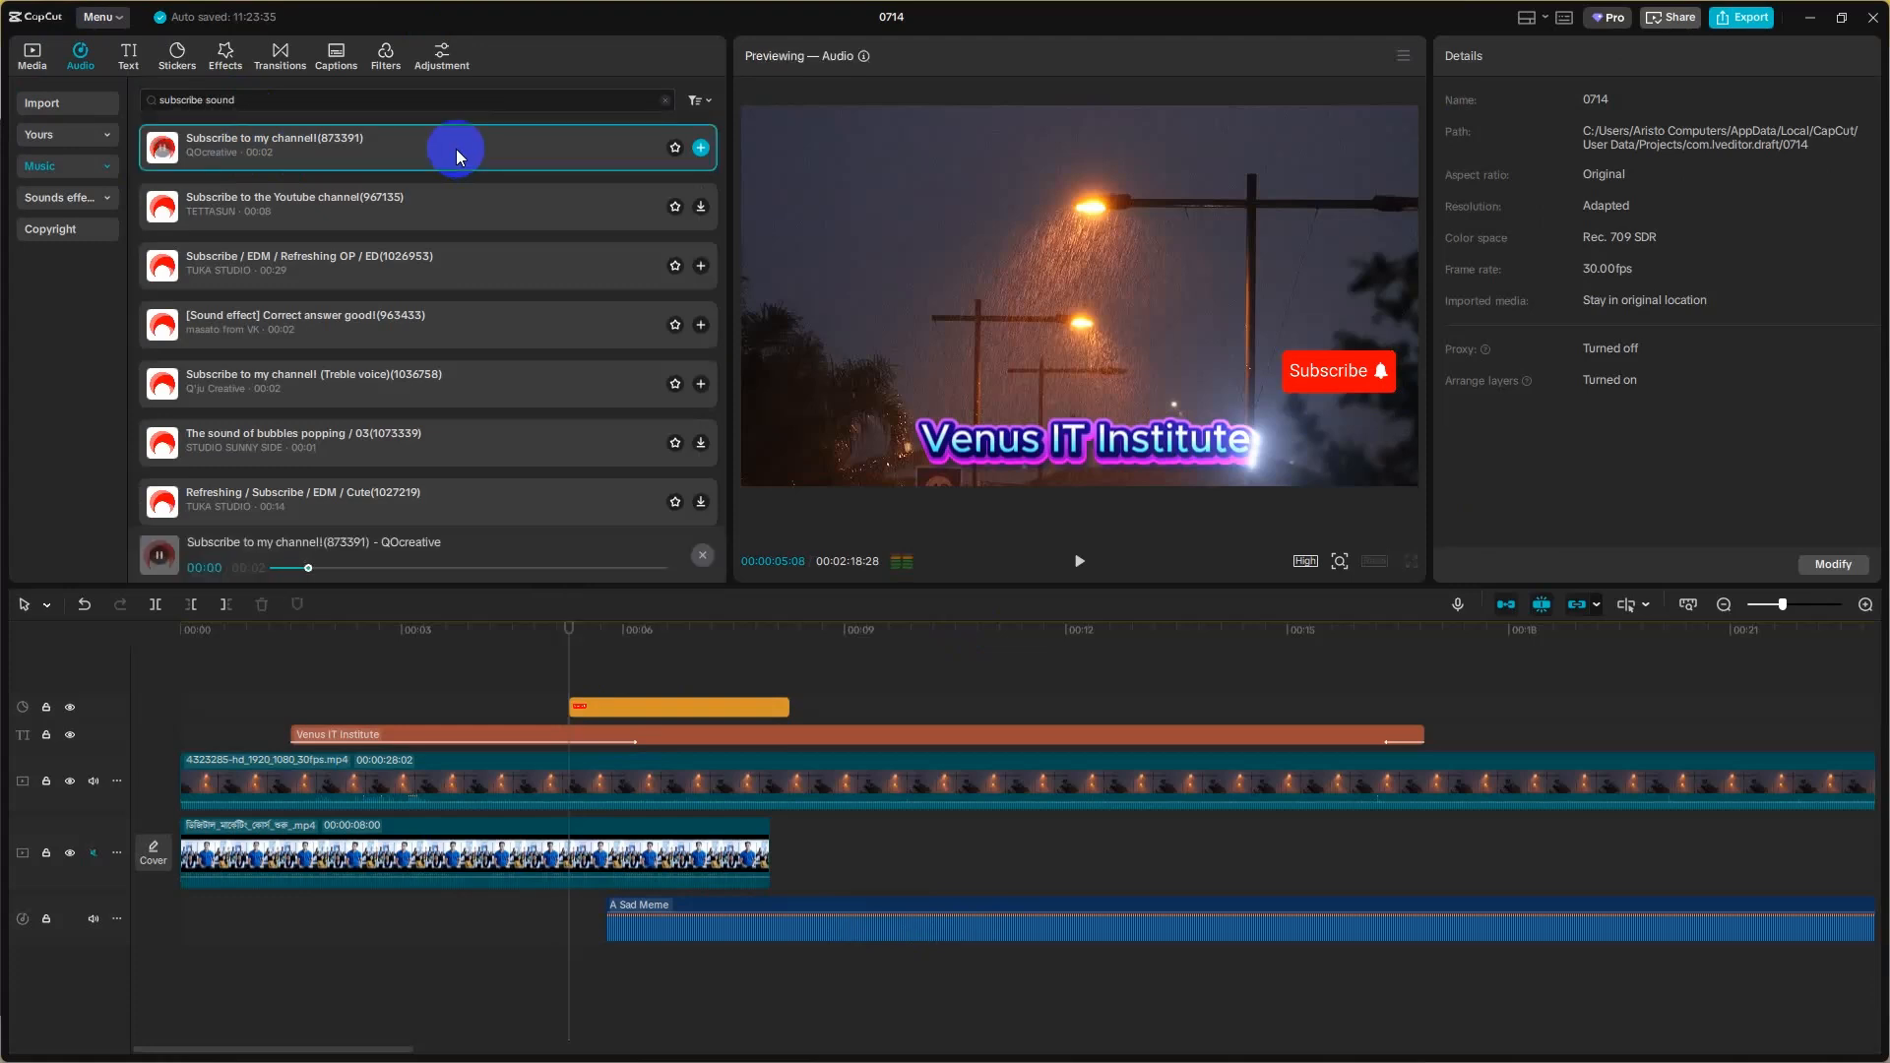
pyautogui.click(518, 202)
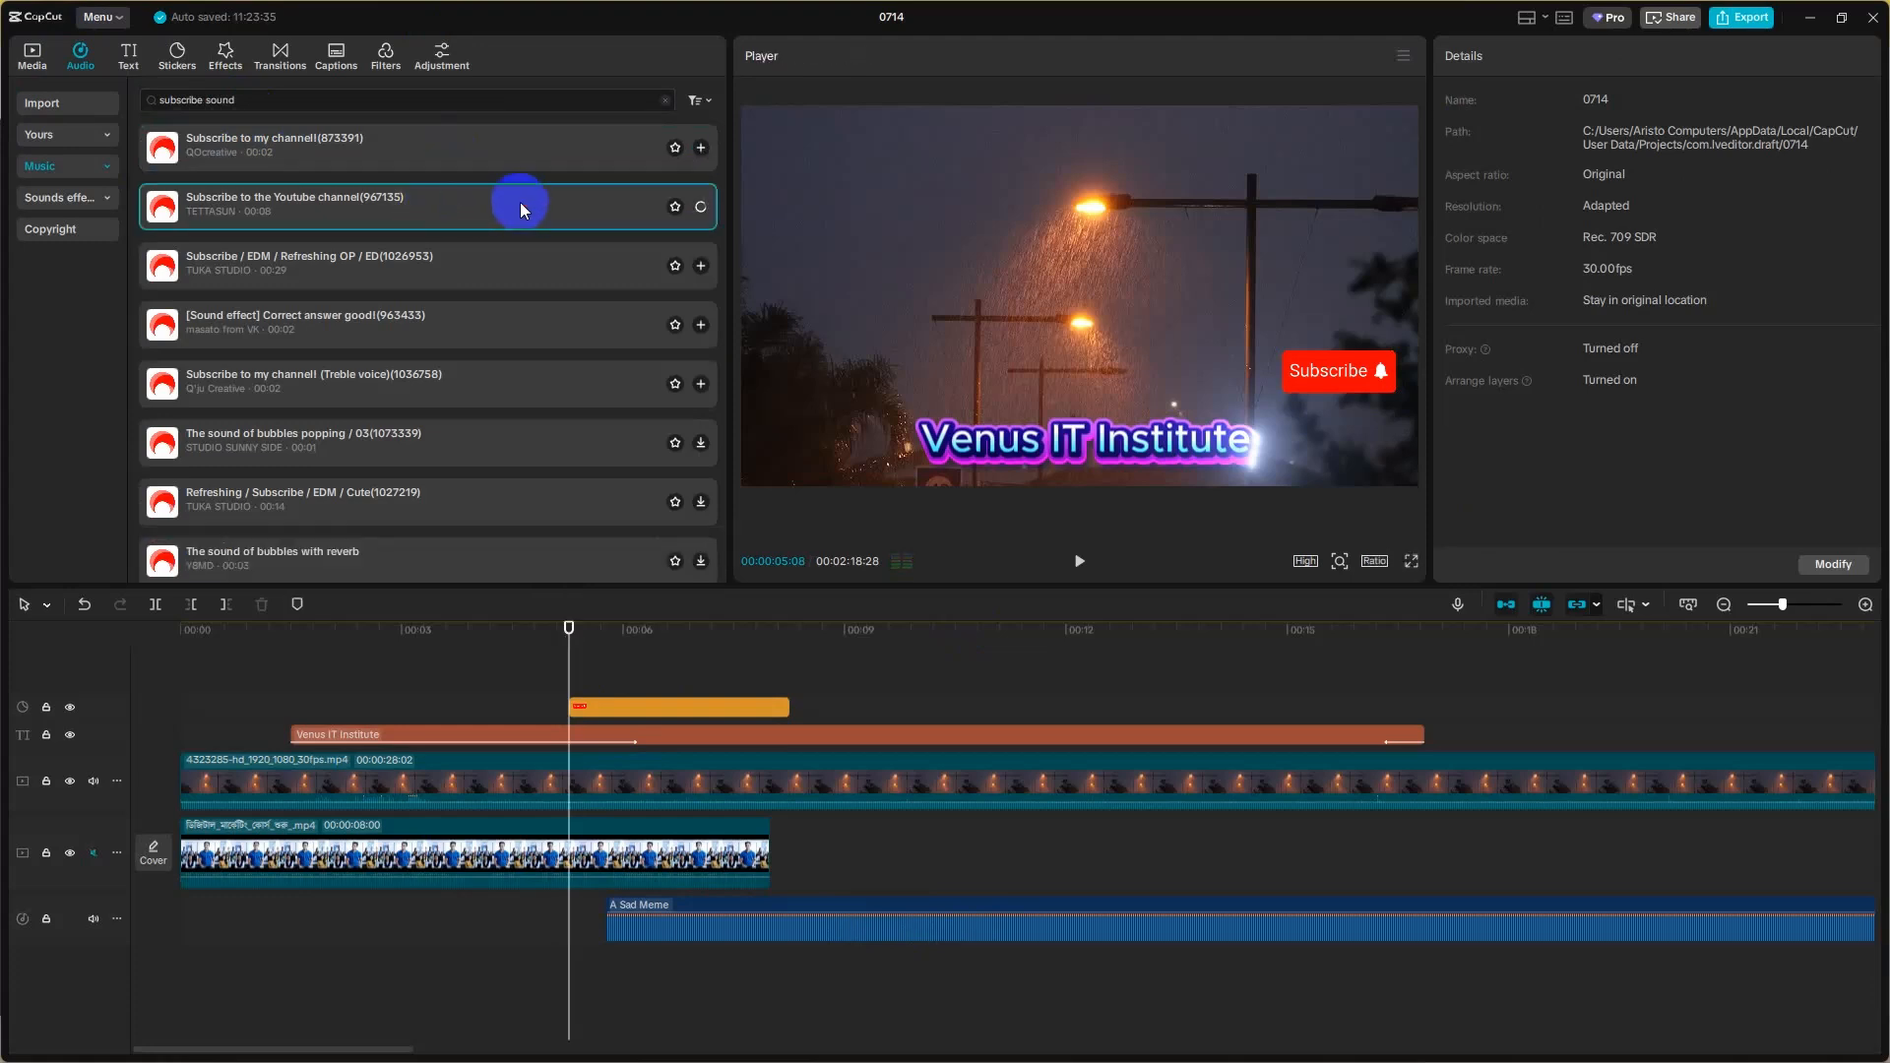
# - Audition the "subscribe sound" results from "Subscribe / EDM / Refreshing OP / ED" through "Refreshing / Subscribe / EDM / Cute", including "Subscribe to my channel! (Treble voice)"
pyautogui.click(526, 270)
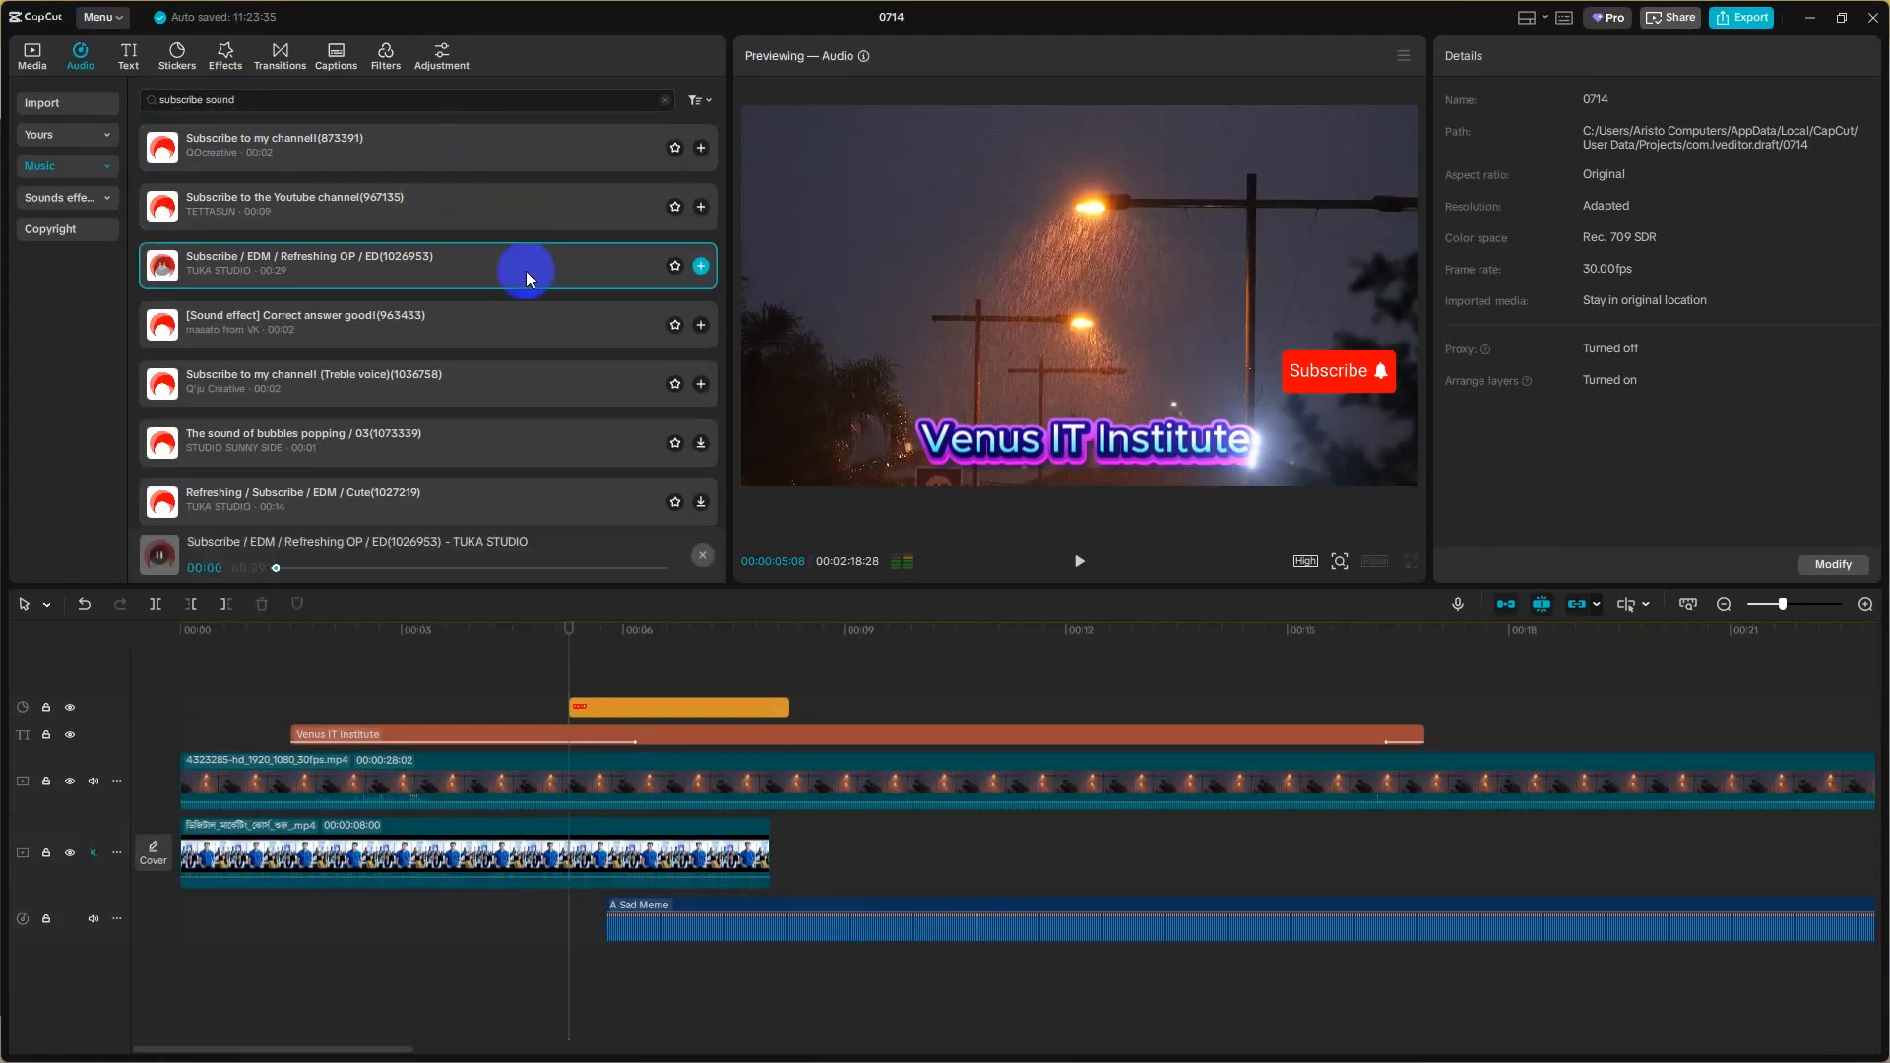
pyautogui.click(496, 321)
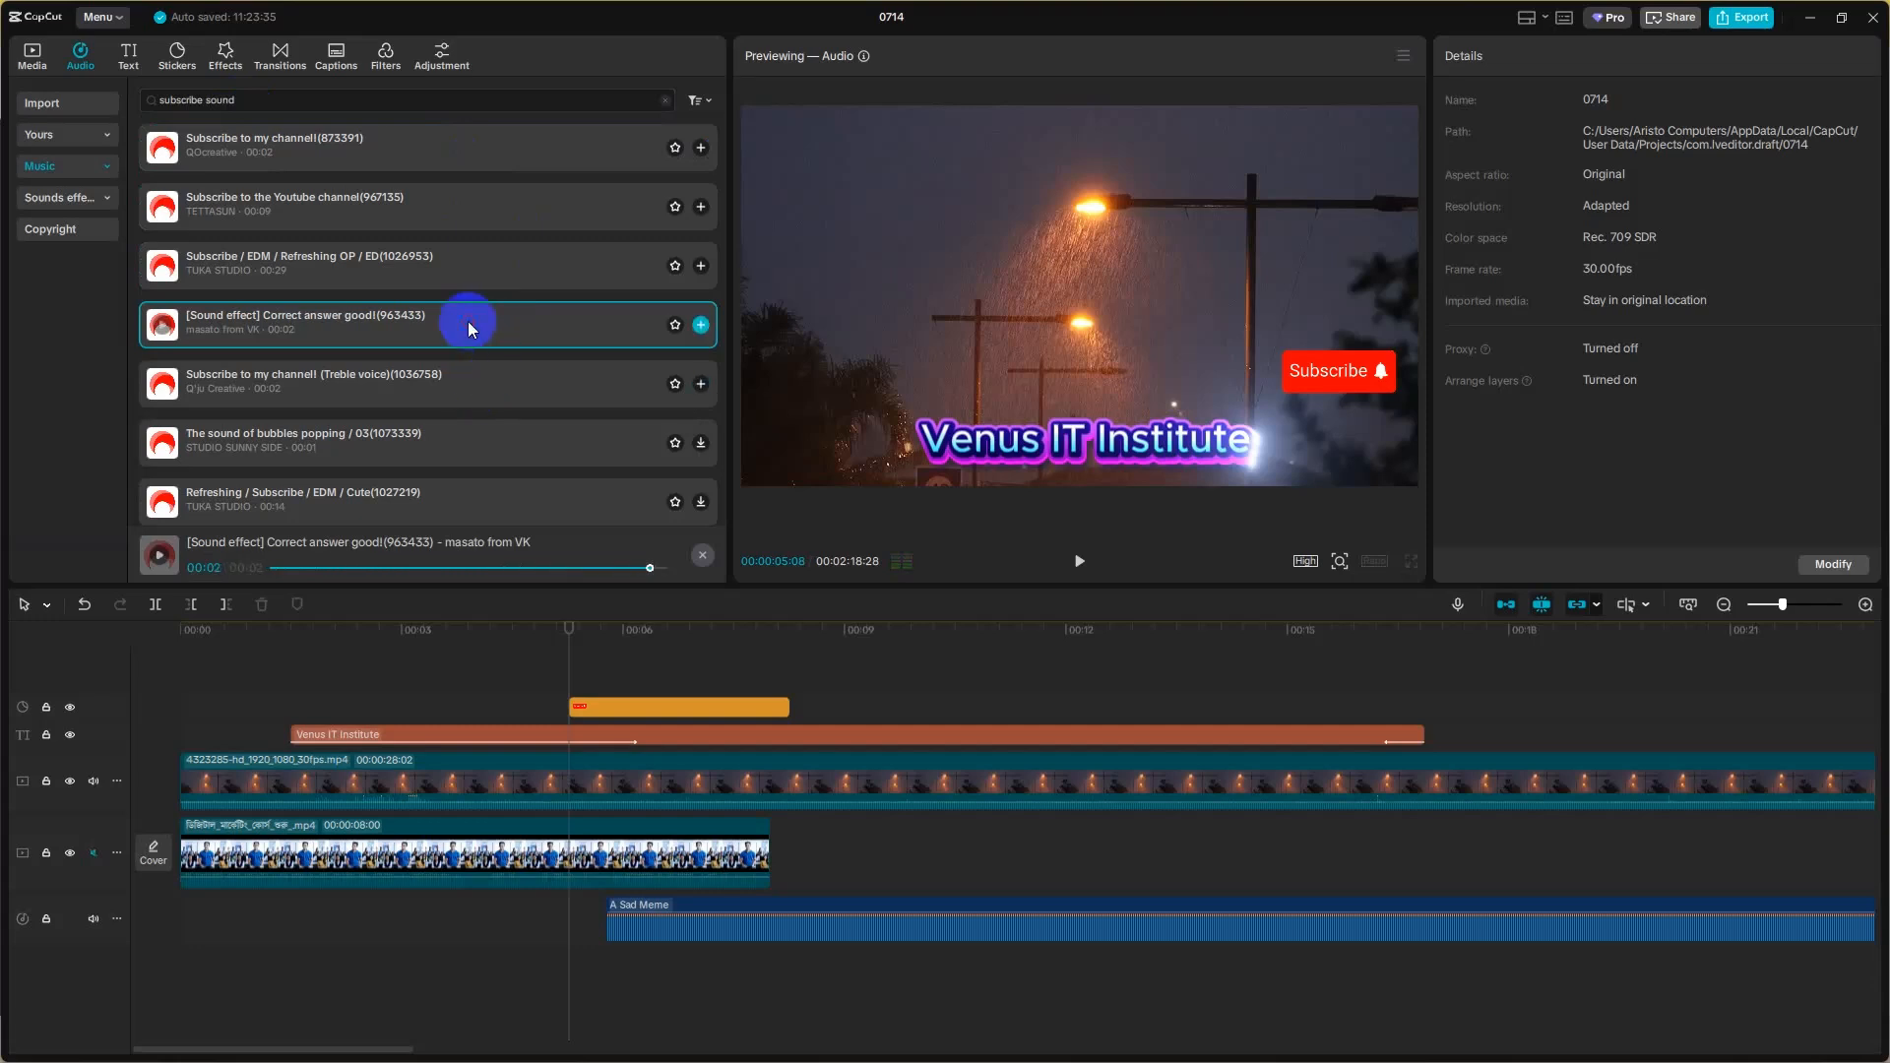
pyautogui.click(463, 390)
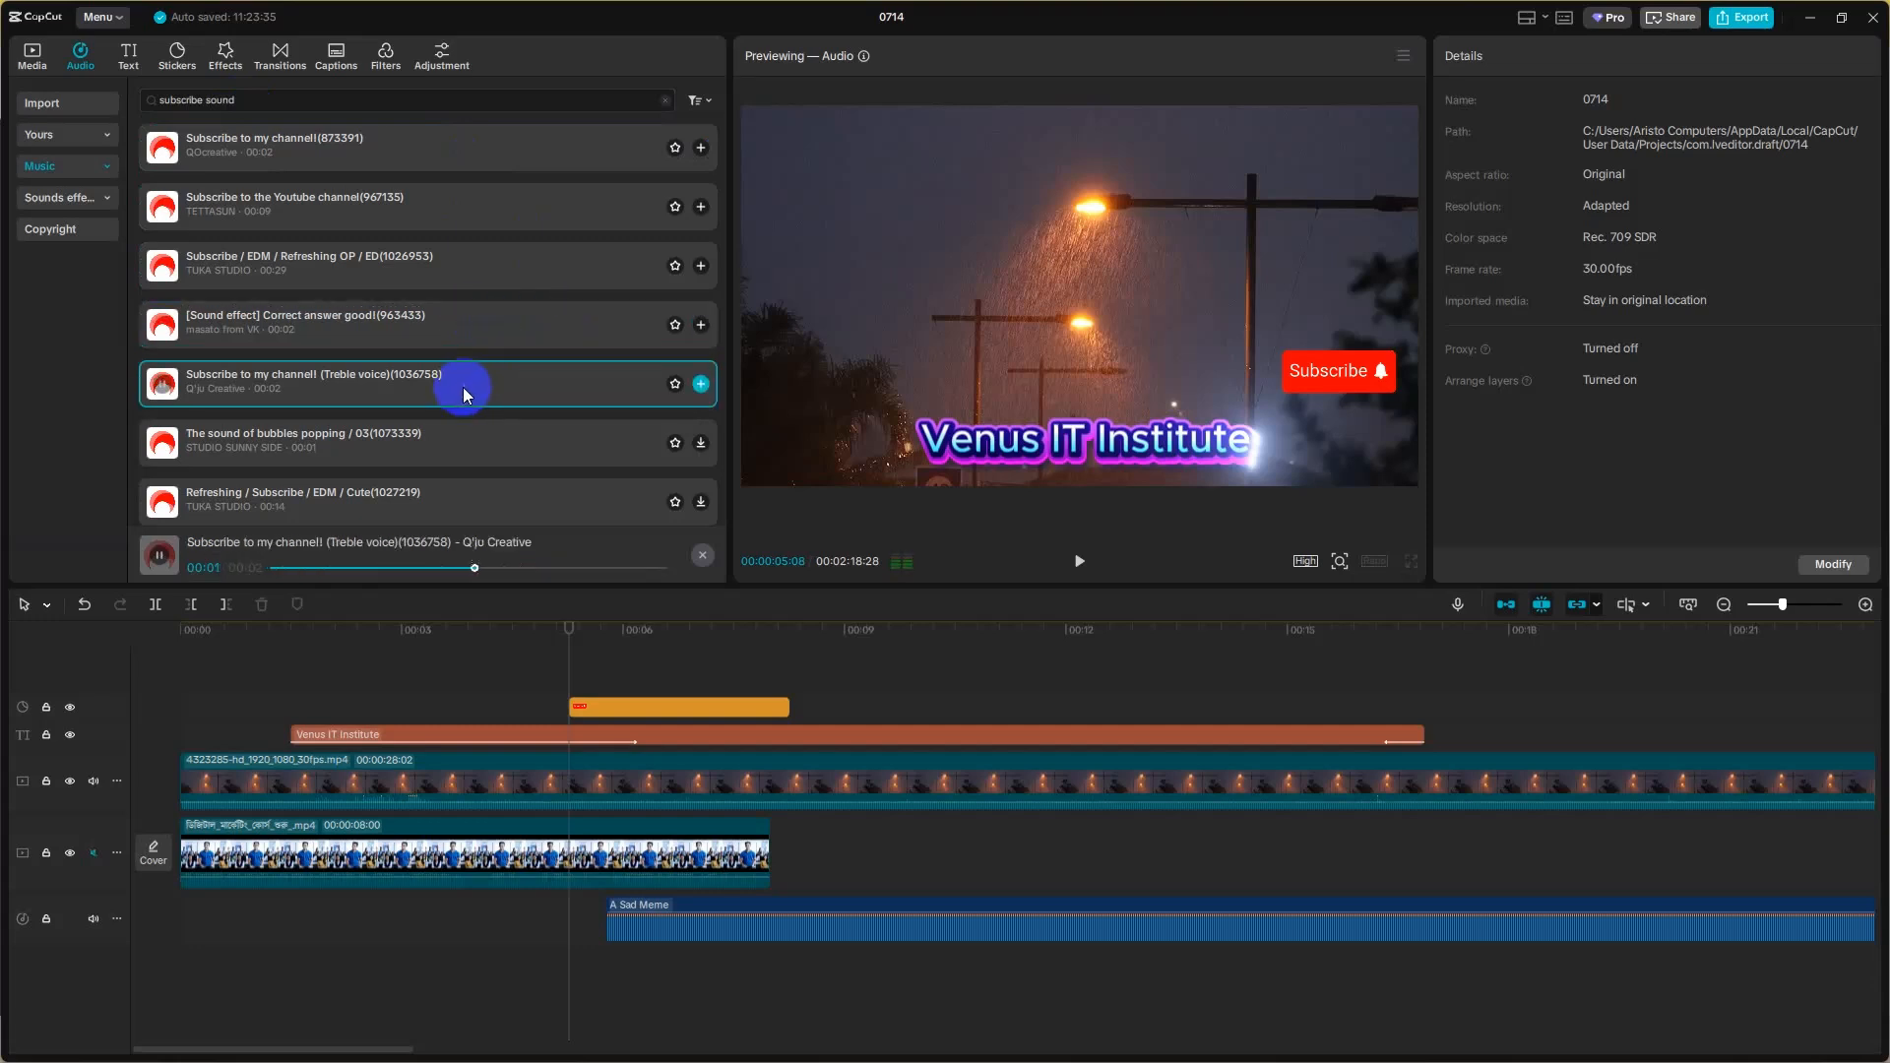
pyautogui.click(493, 307)
pyautogui.click(445, 433)
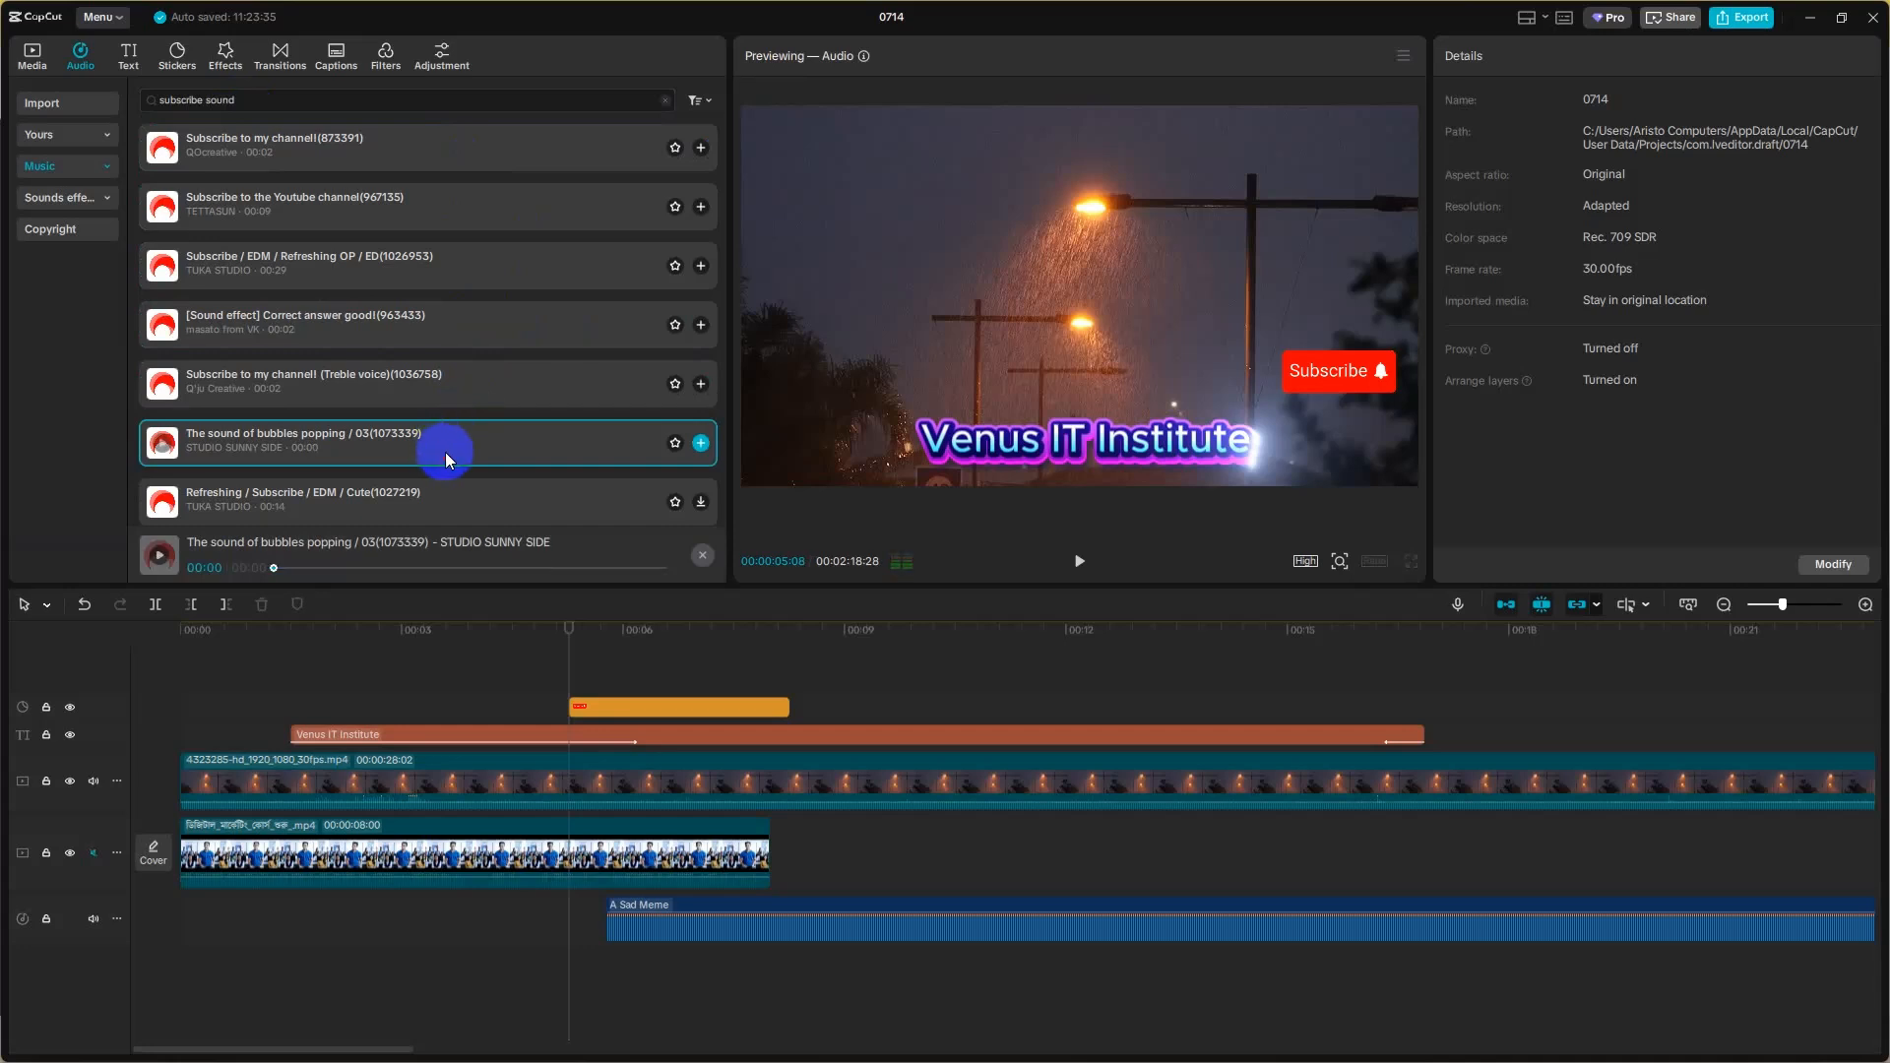
pyautogui.scroll(-1, 486, 440)
pyautogui.click(401, 421)
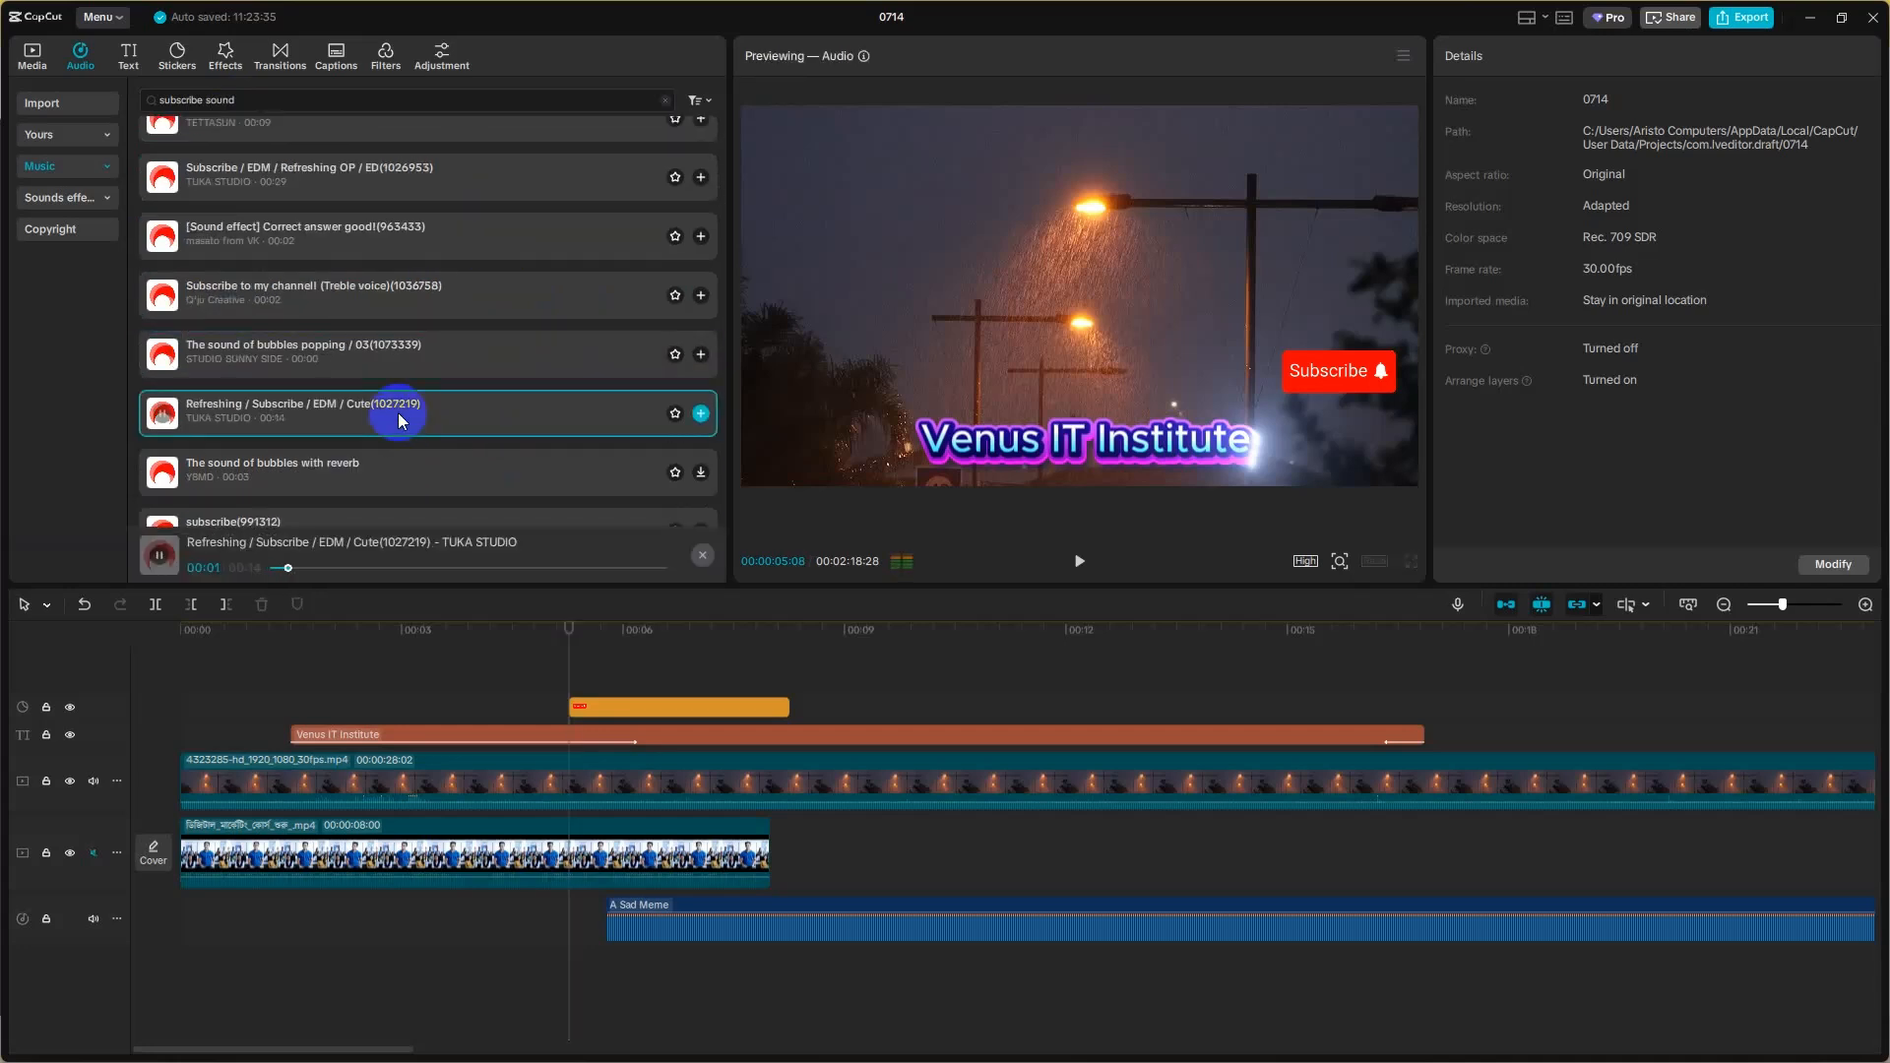
pyautogui.click(477, 291)
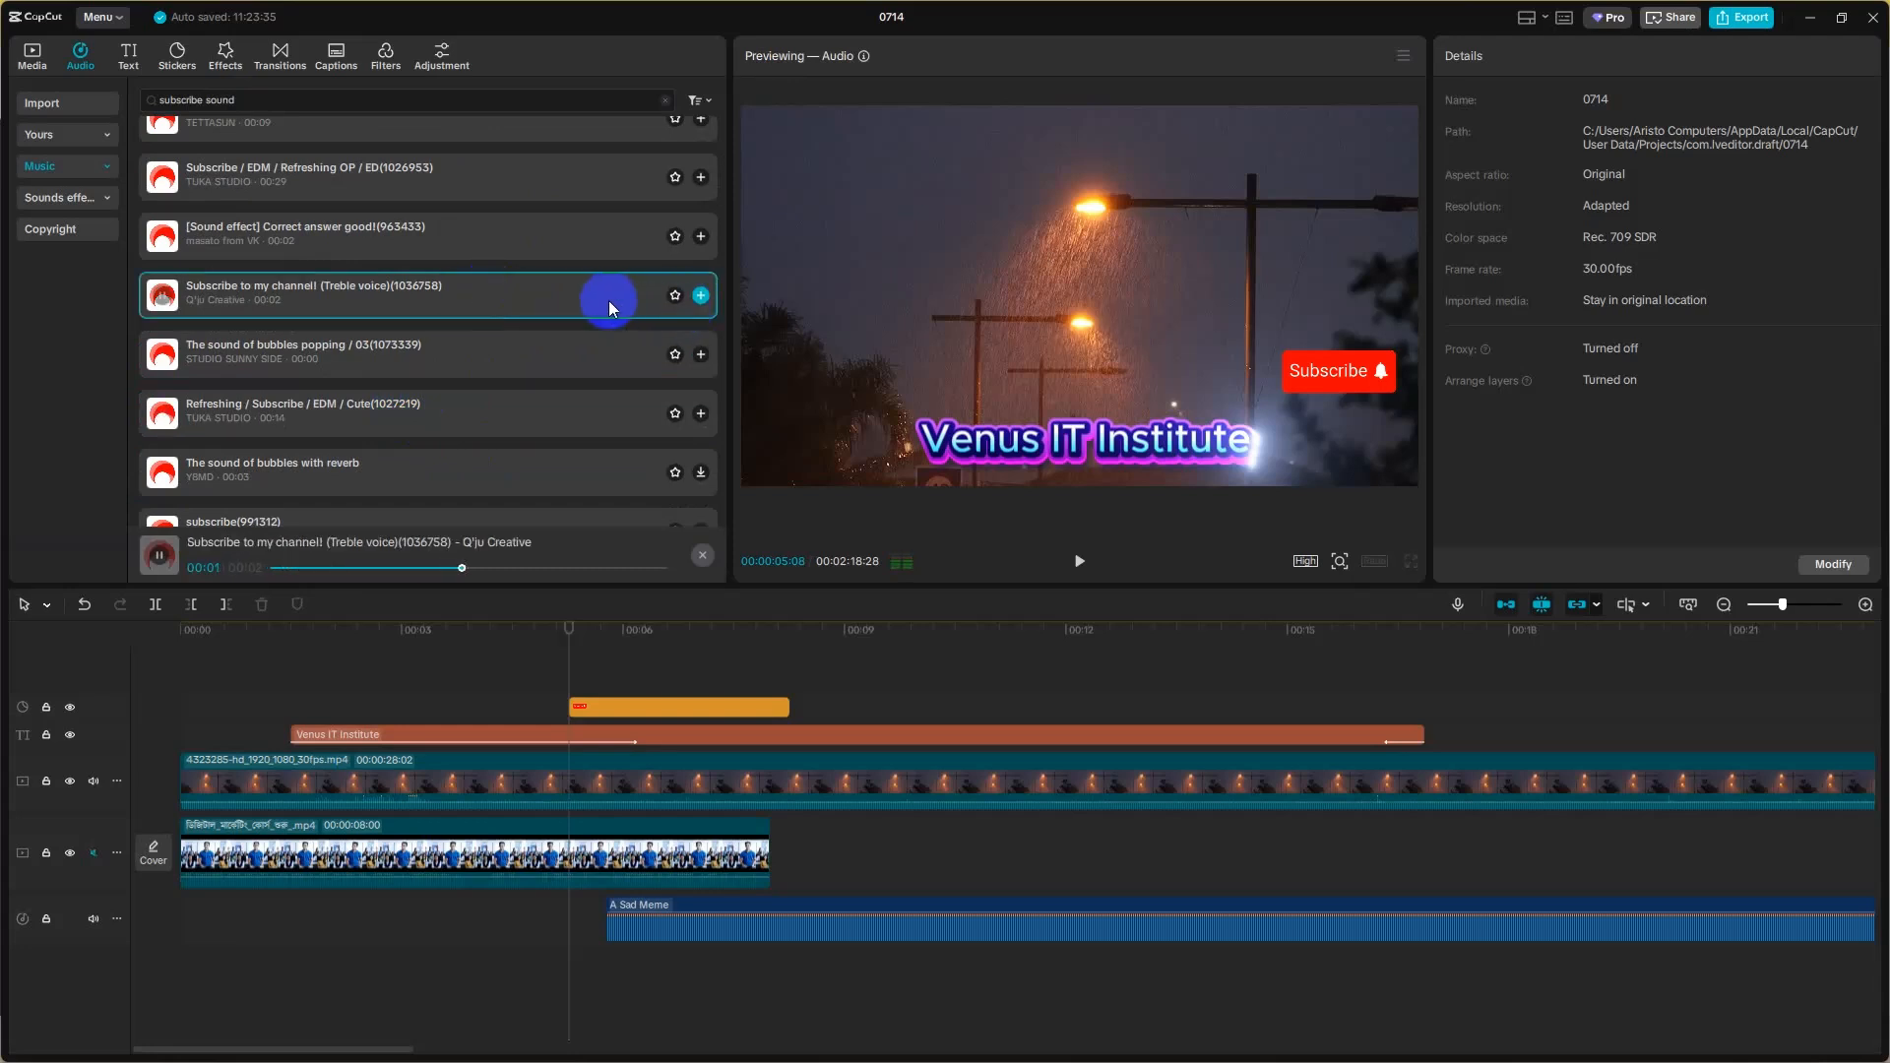
# - Add "[Sound effect] Correct answer good!" to the timeline at the Subscribe sticker's start and set its volume to 20 dB
pyautogui.click(496, 240)
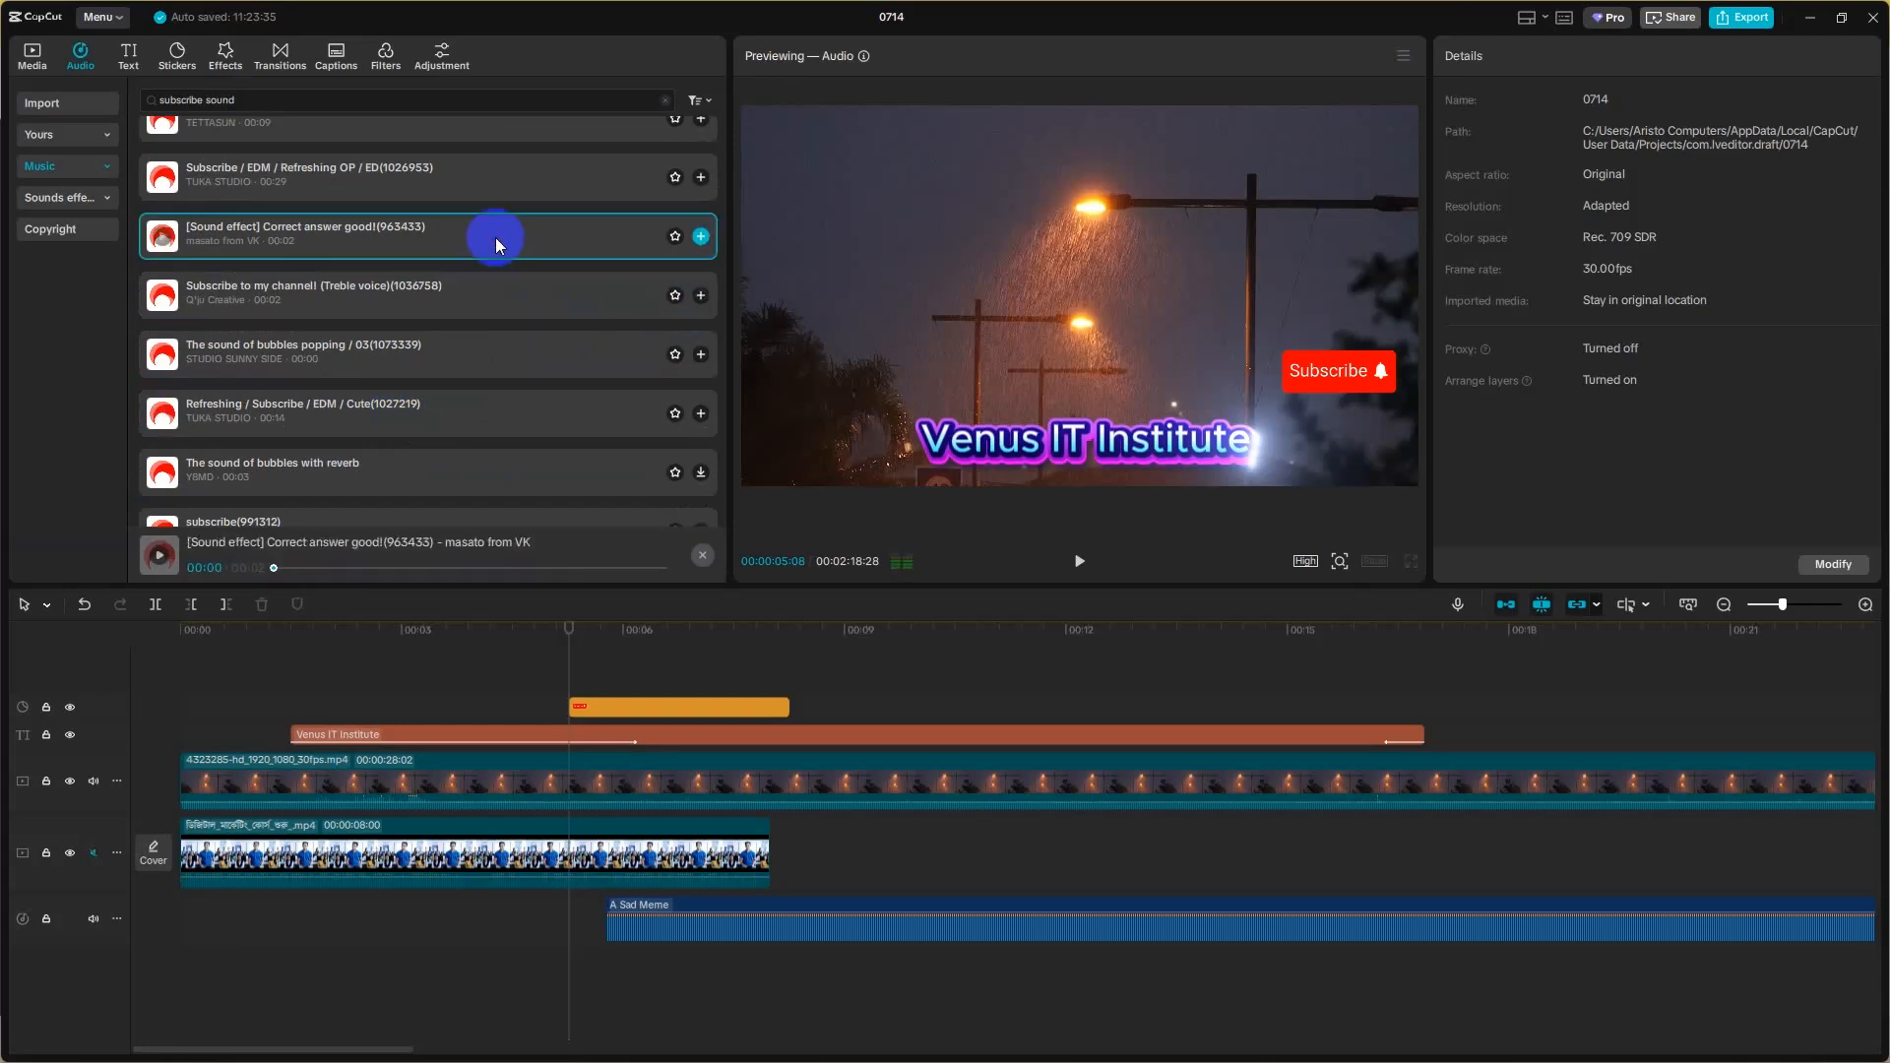
pyautogui.click(700, 236)
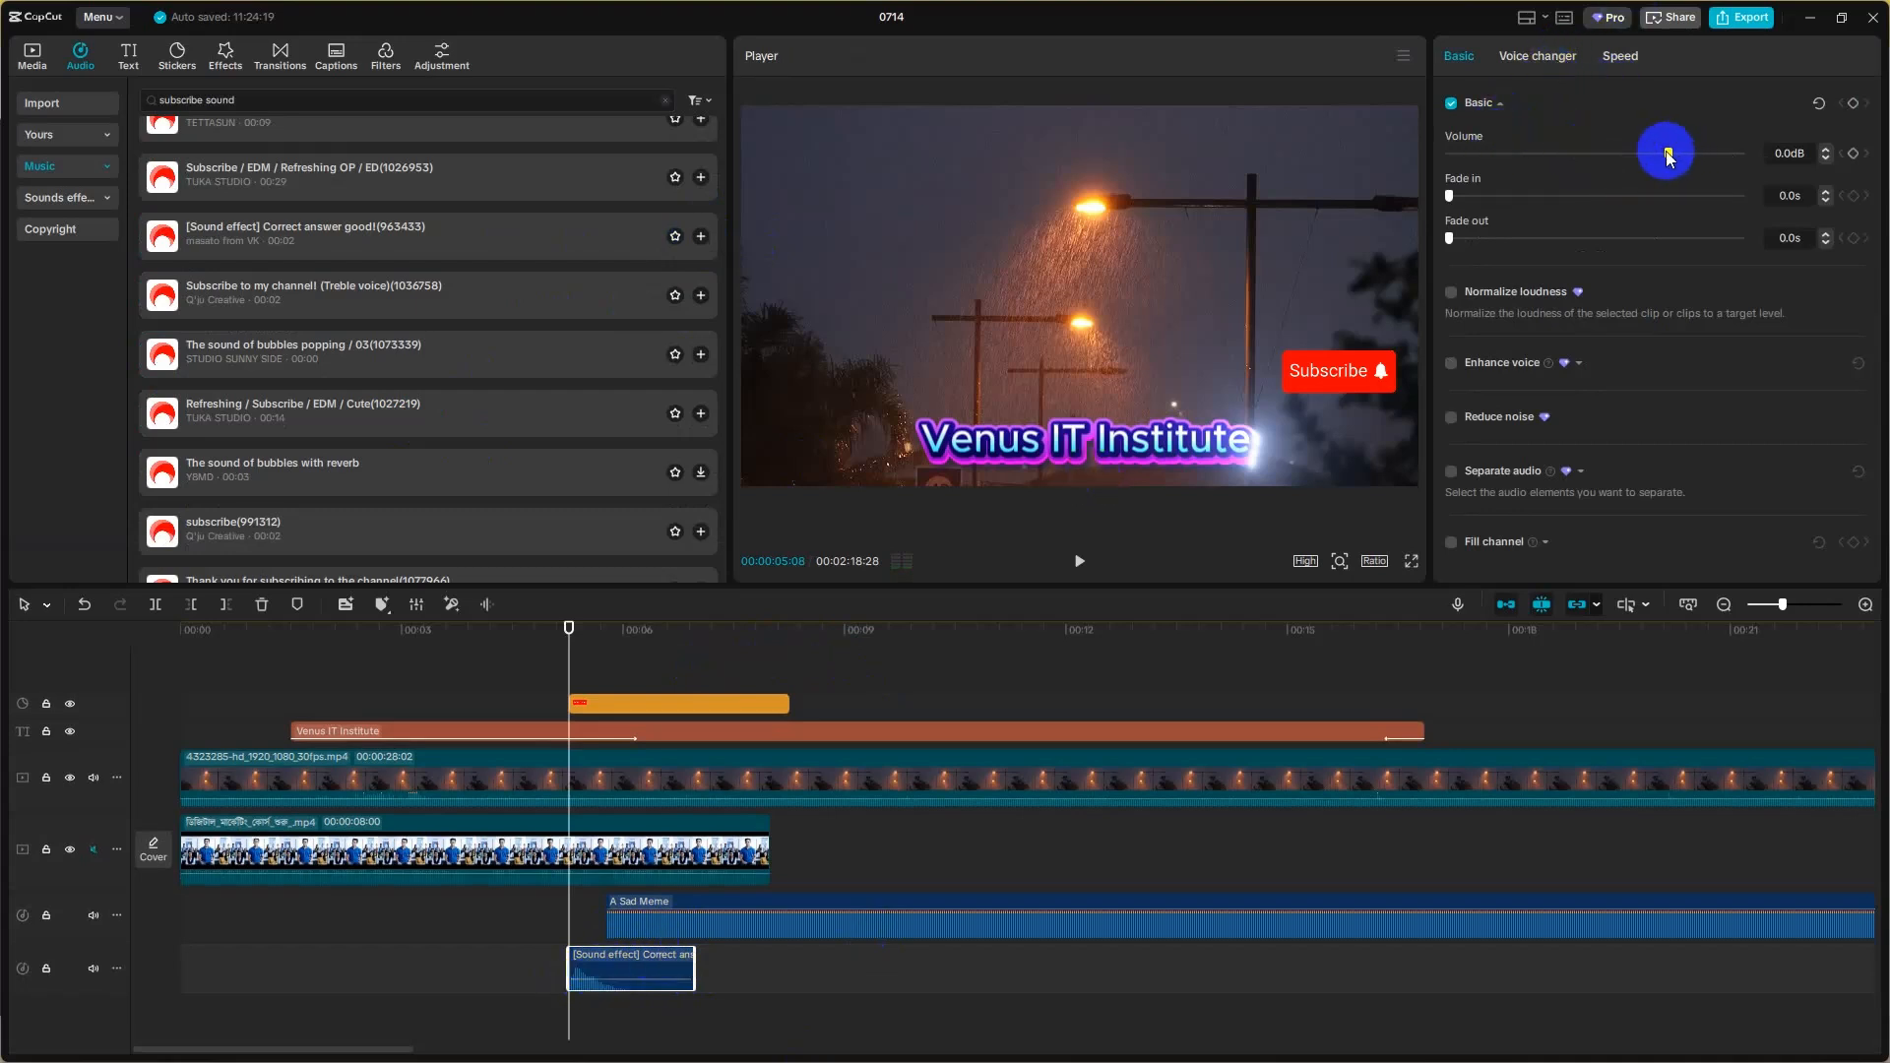
pyautogui.moveTo(1668, 153); pyautogui.dragTo(1743, 154)
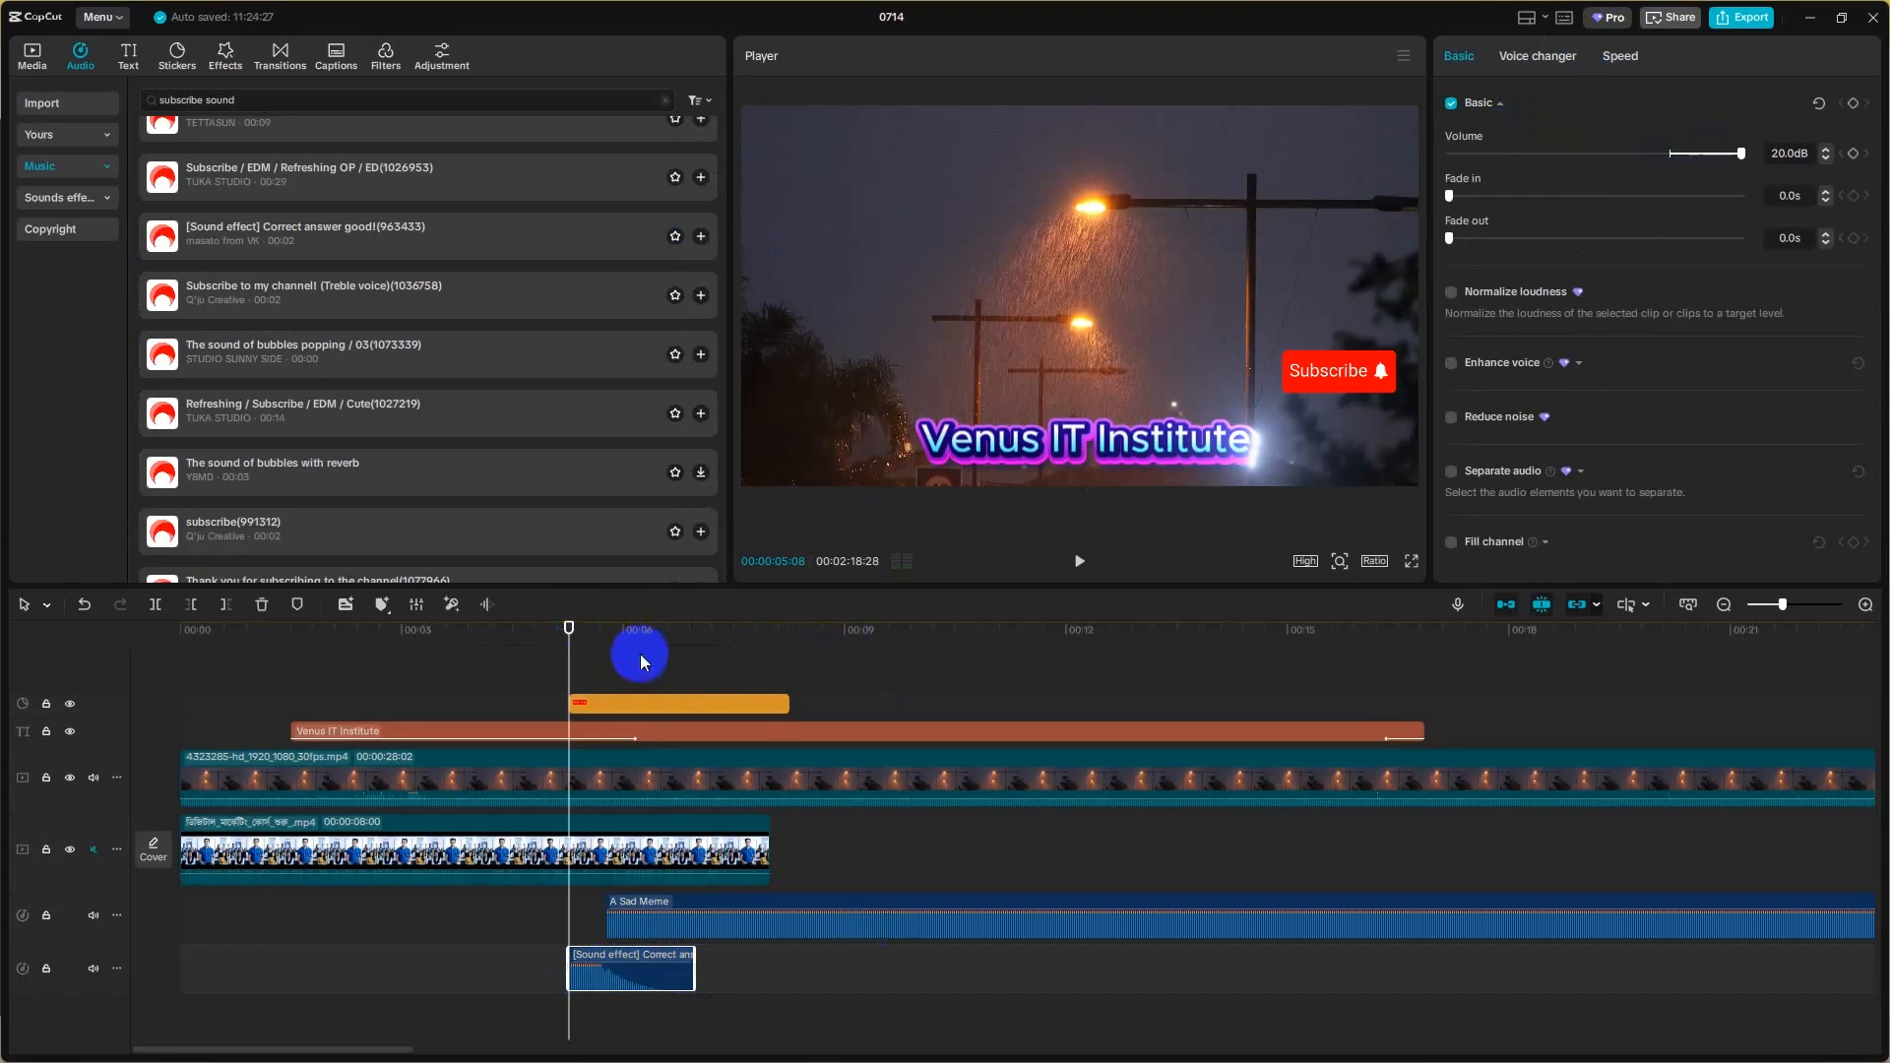
# - Apply the Bounce In entrance animation to the Subscribe sticker
pyautogui.click(729, 705)
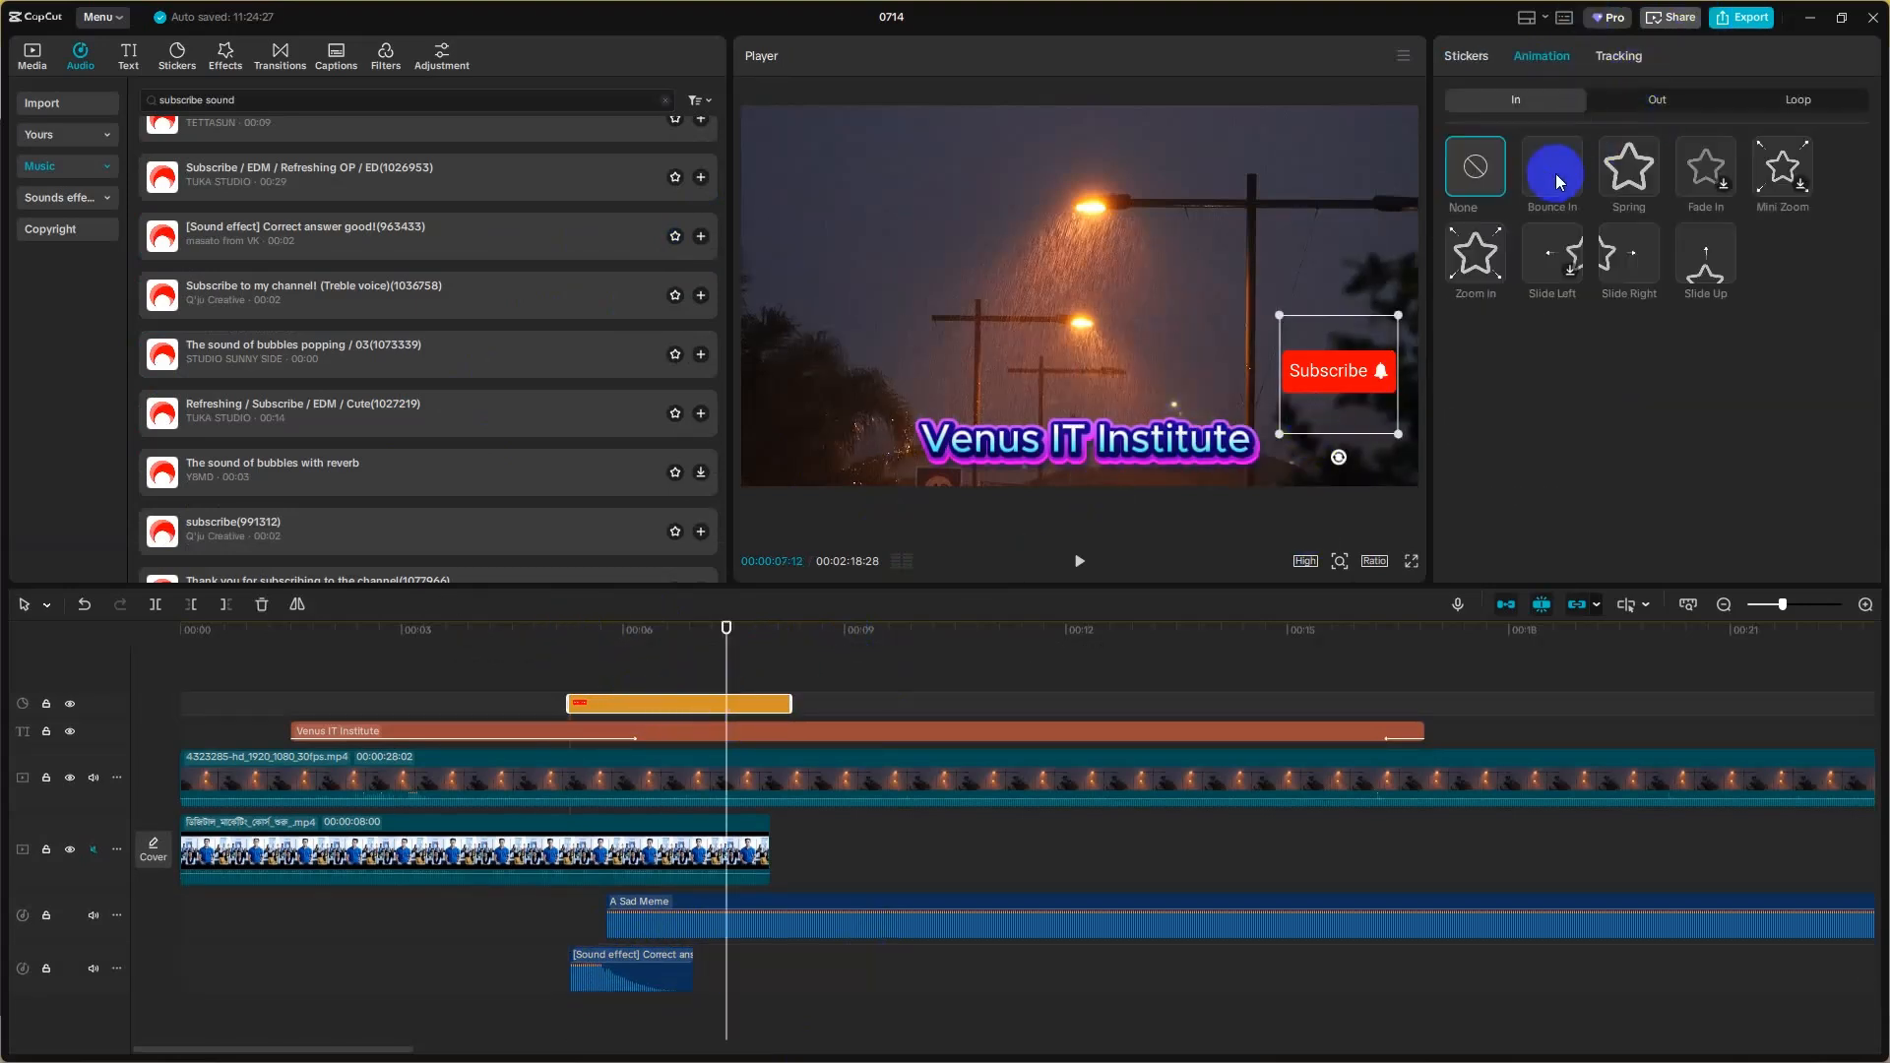
pyautogui.click(1554, 178)
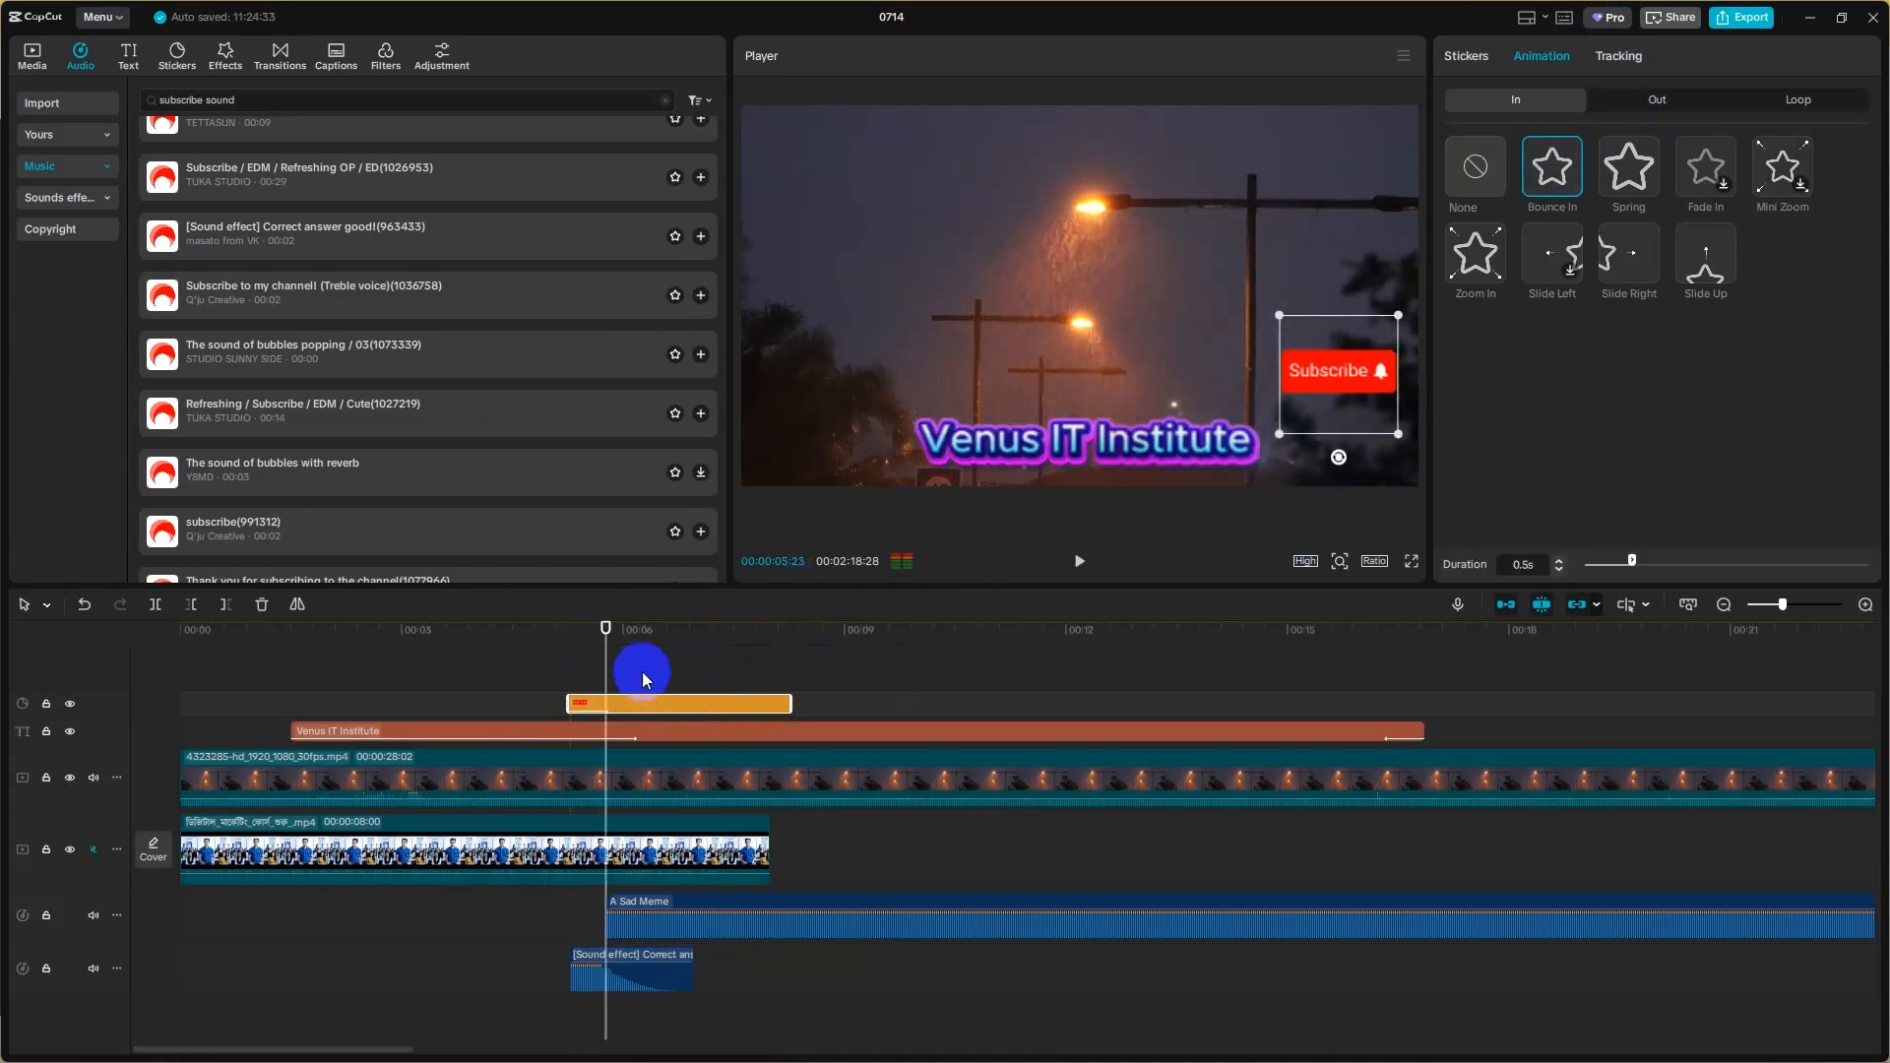
pyautogui.moveTo(609, 676); pyautogui.dragTo(475, 660)
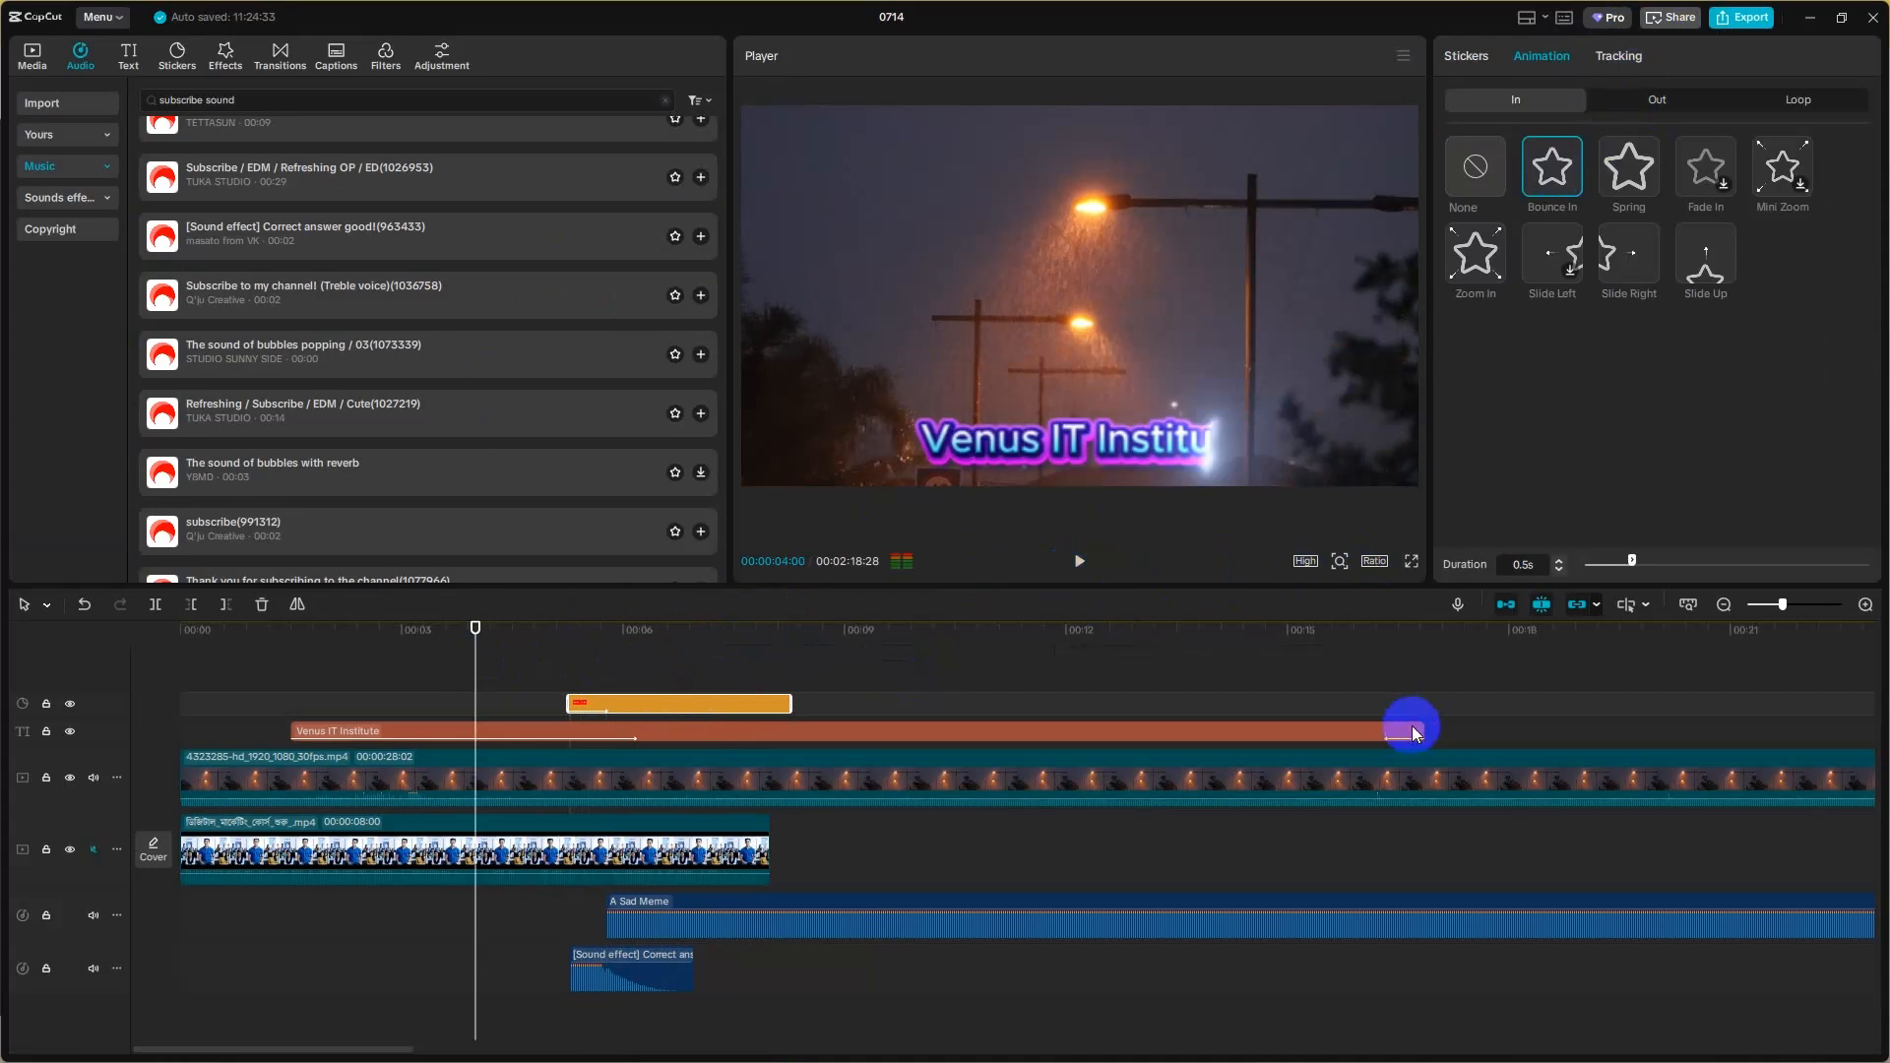
# - Shift the "Venus IT Institute" title to the timeline's start, shorten it to about 2 s, and play the video back
pyautogui.moveTo(1413, 730); pyautogui.dragTo(471, 744)
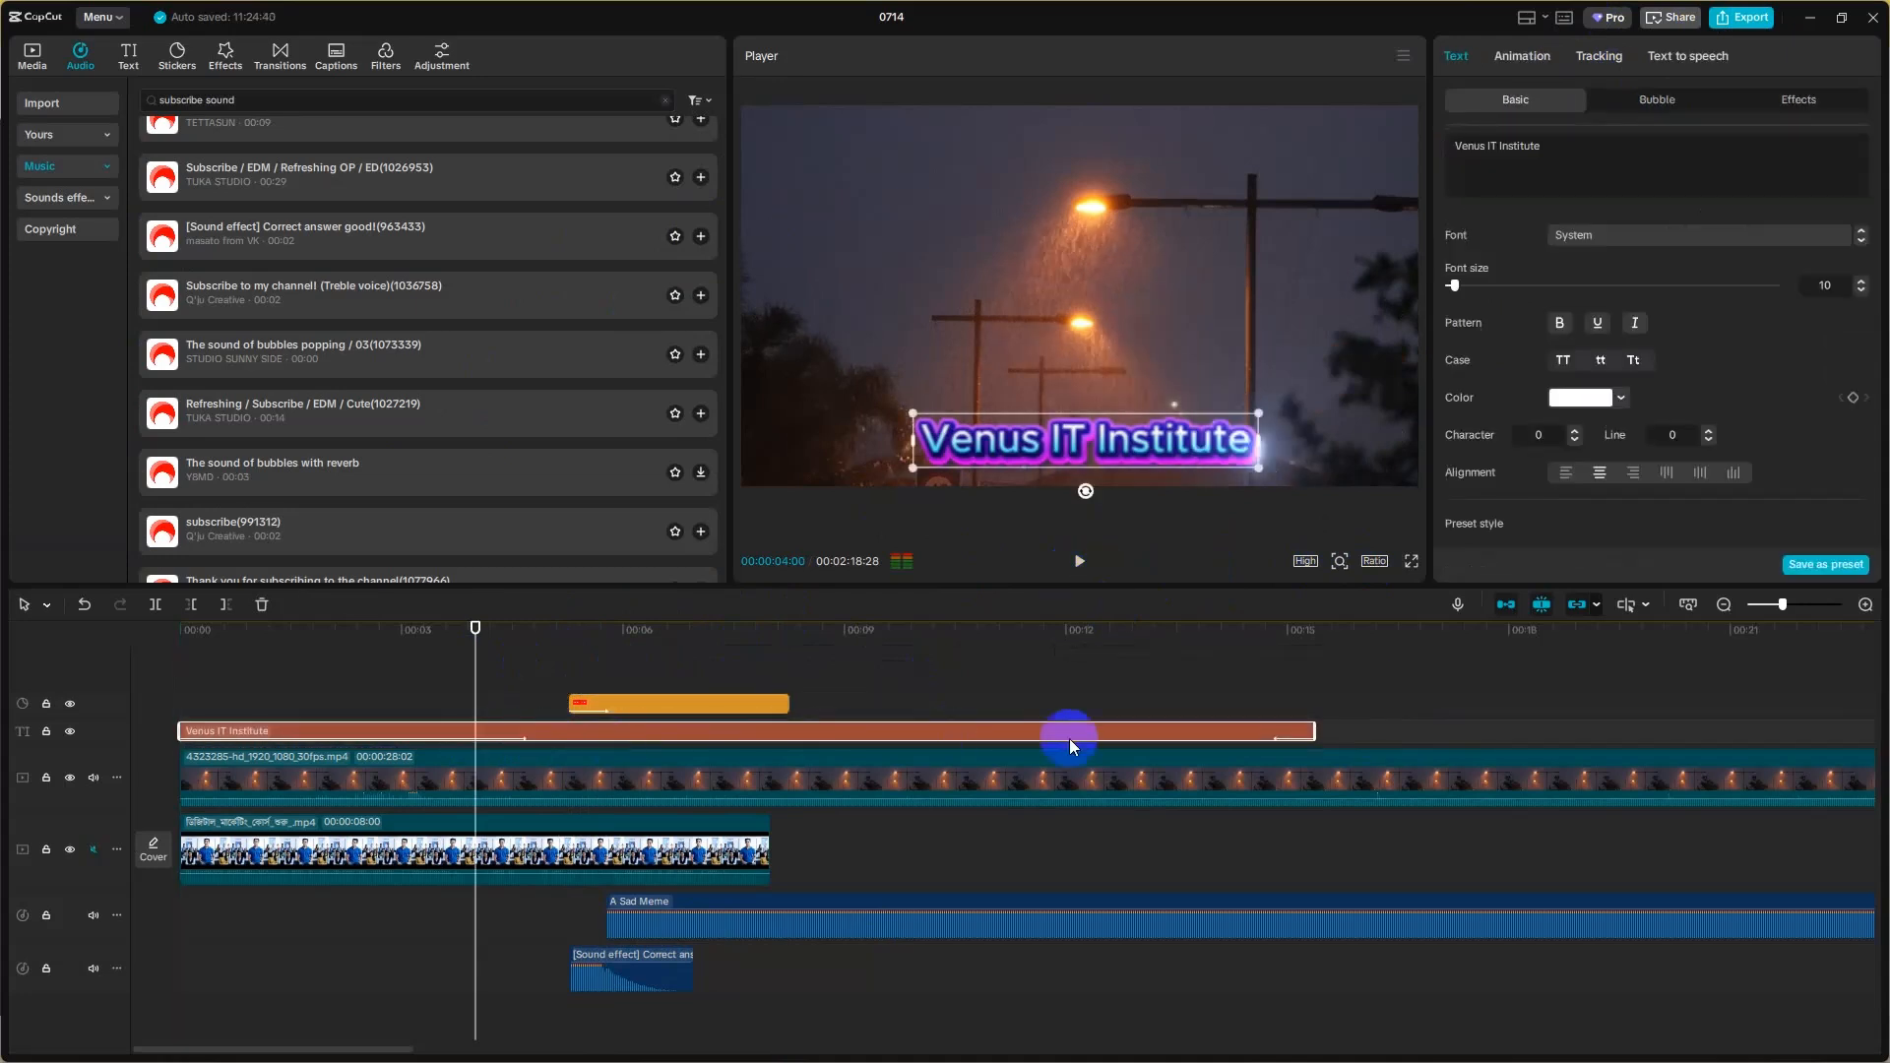
pyautogui.moveTo(1314, 733); pyautogui.dragTo(333, 718)
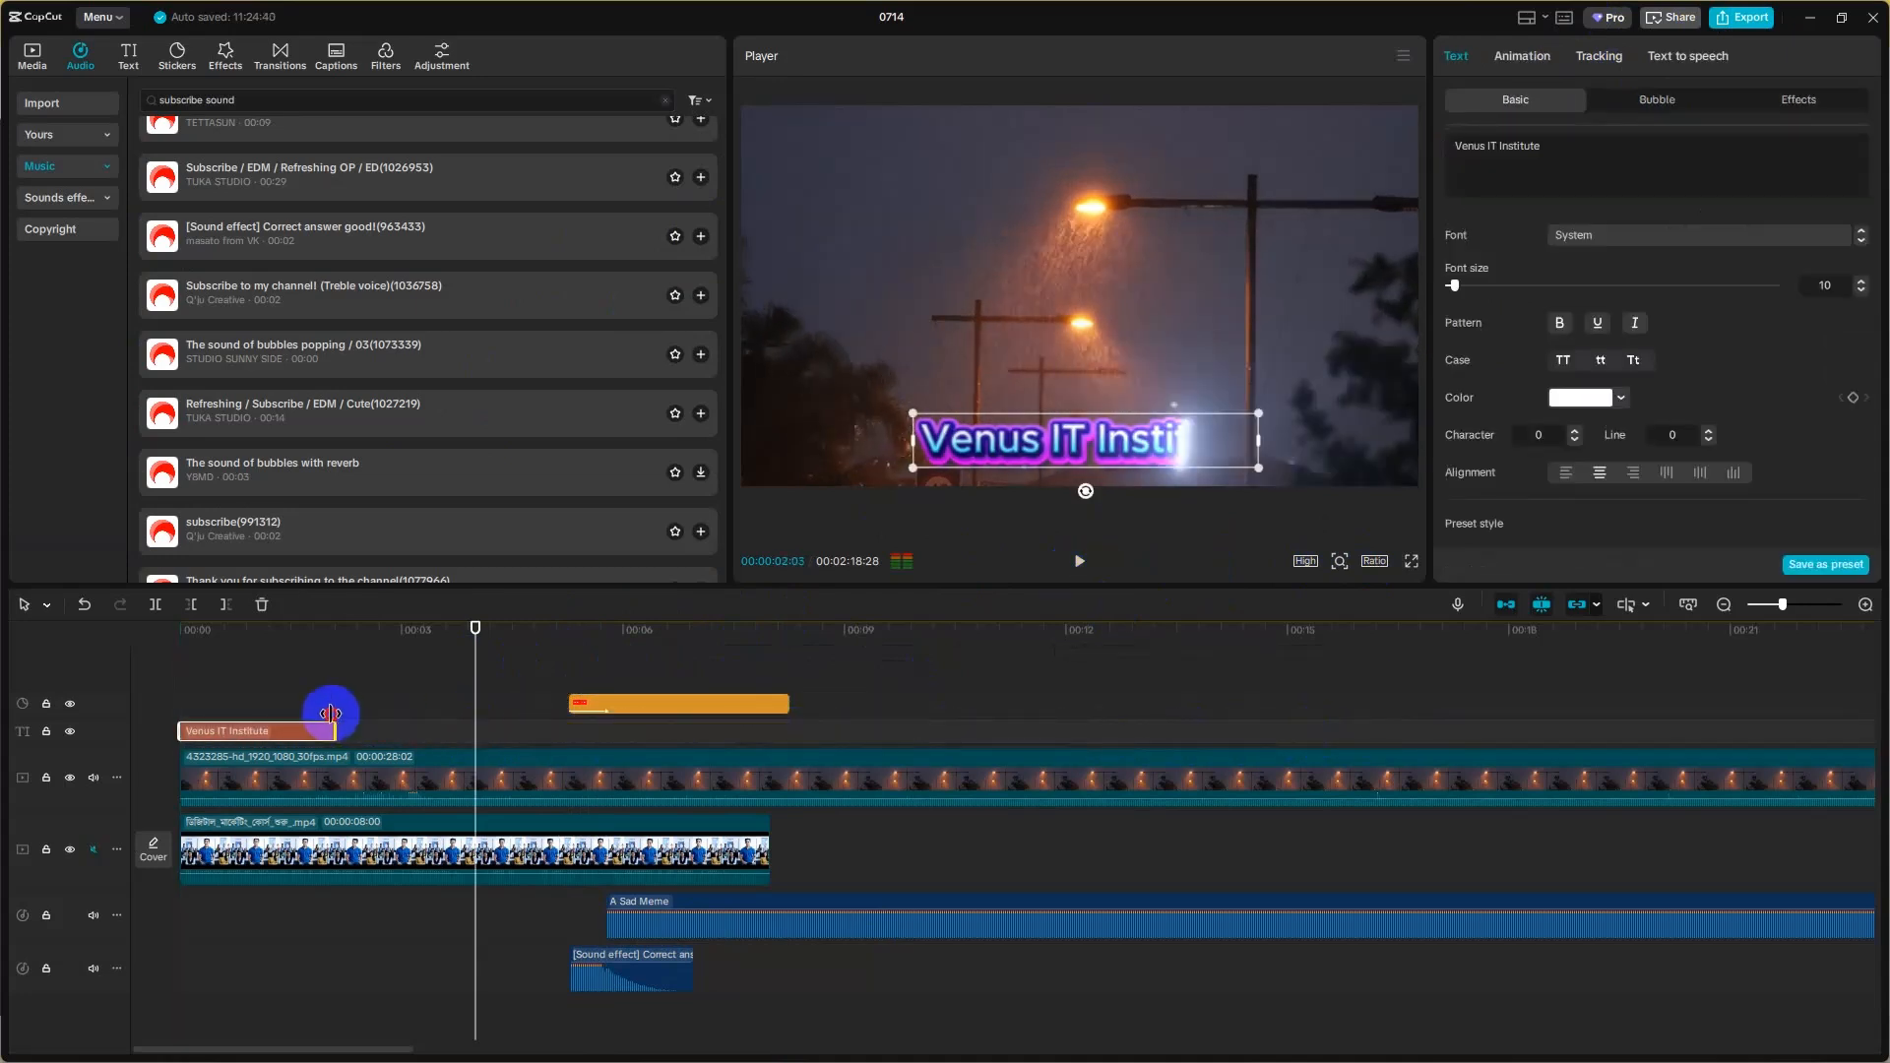
pyautogui.click(1085, 562)
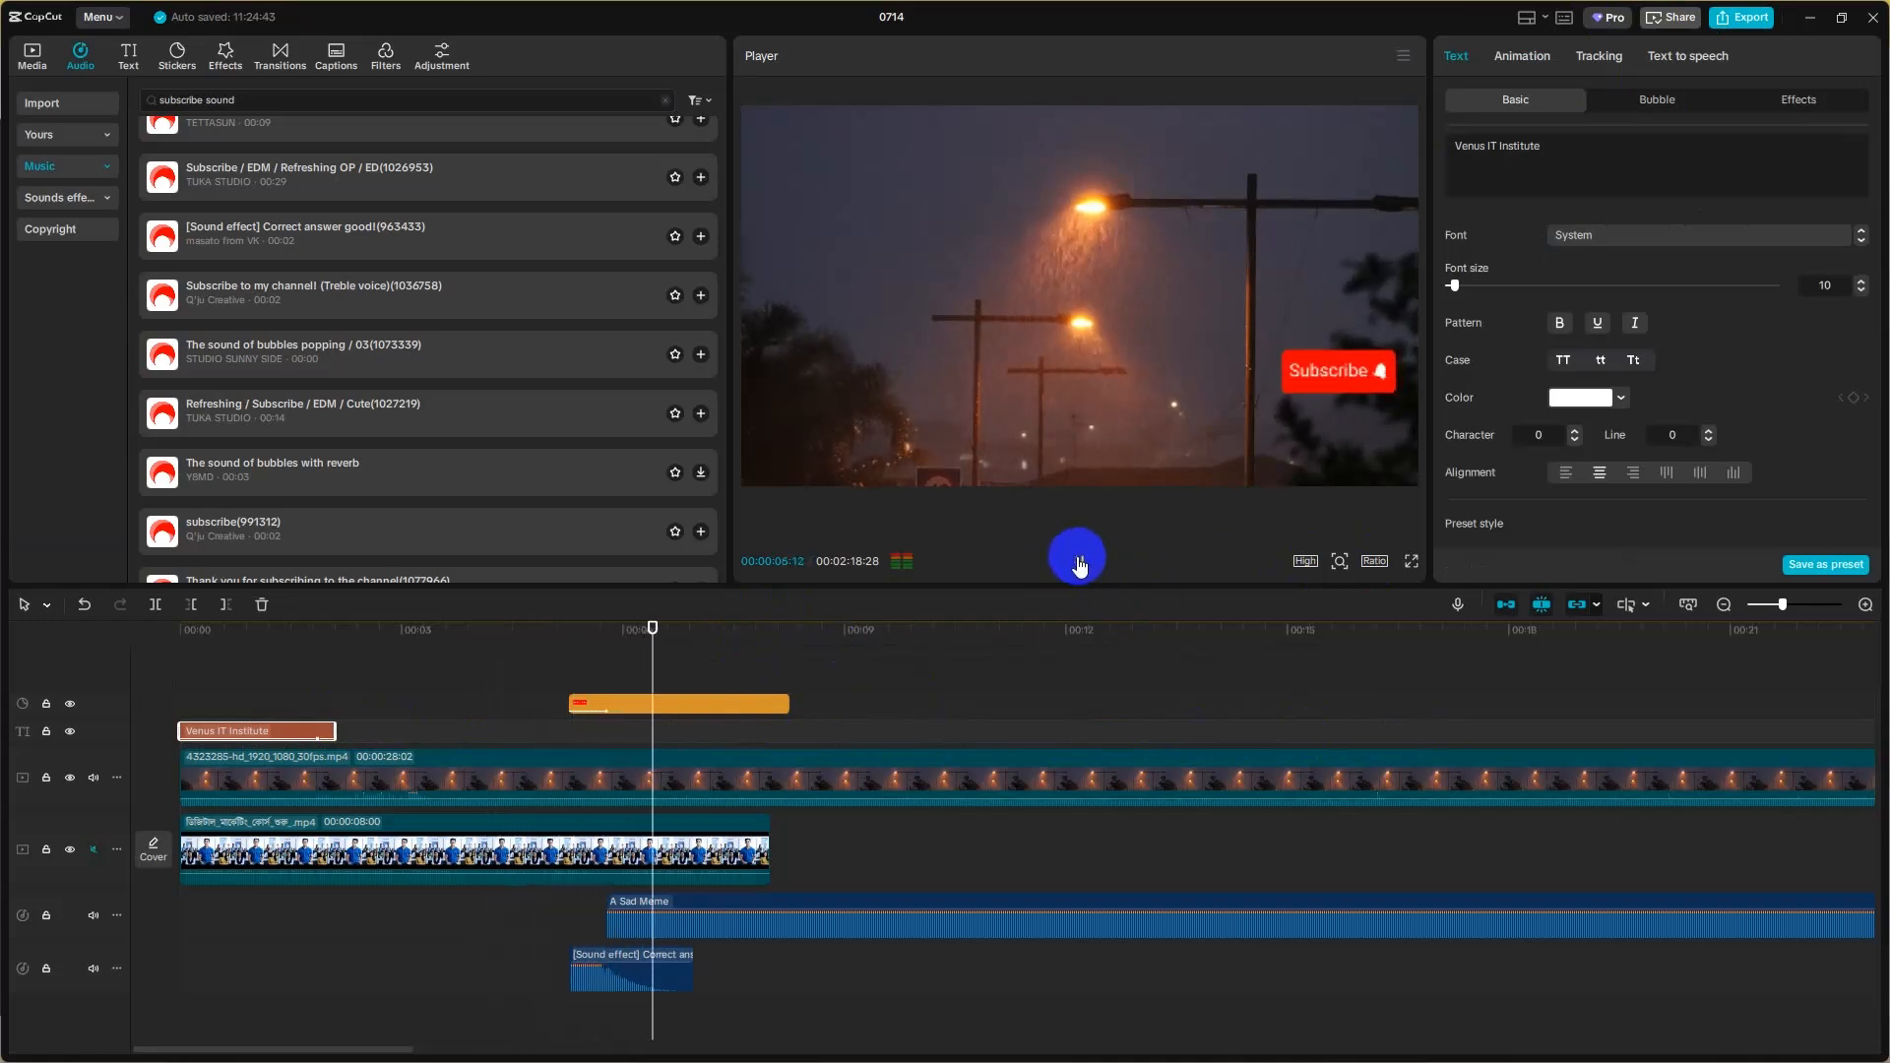
pyautogui.click(1080, 561)
# - Move the "A Sad Meme" music clip to start at about 11.5 s and play back the sticker section
pyautogui.moveTo(1046, 906); pyautogui.dragTo(1456, 874)
pyautogui.click(552, 666)
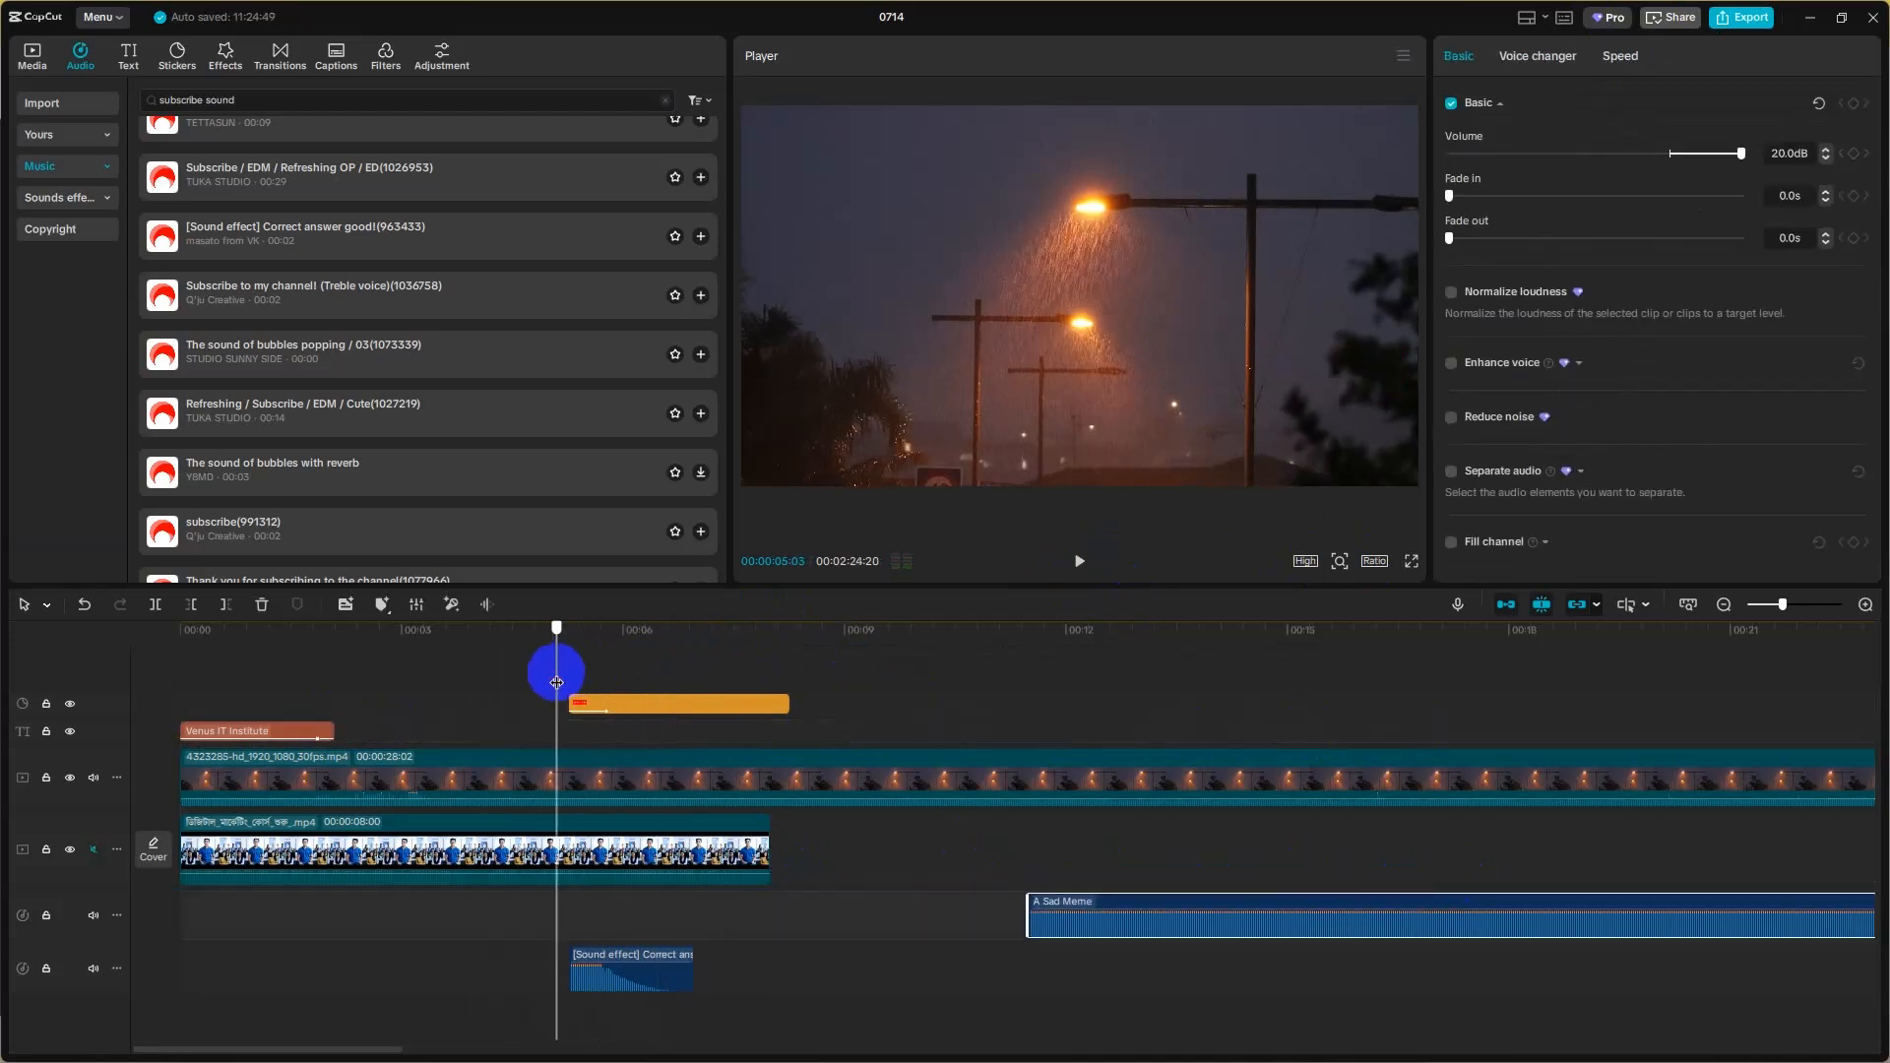
pyautogui.click(1078, 562)
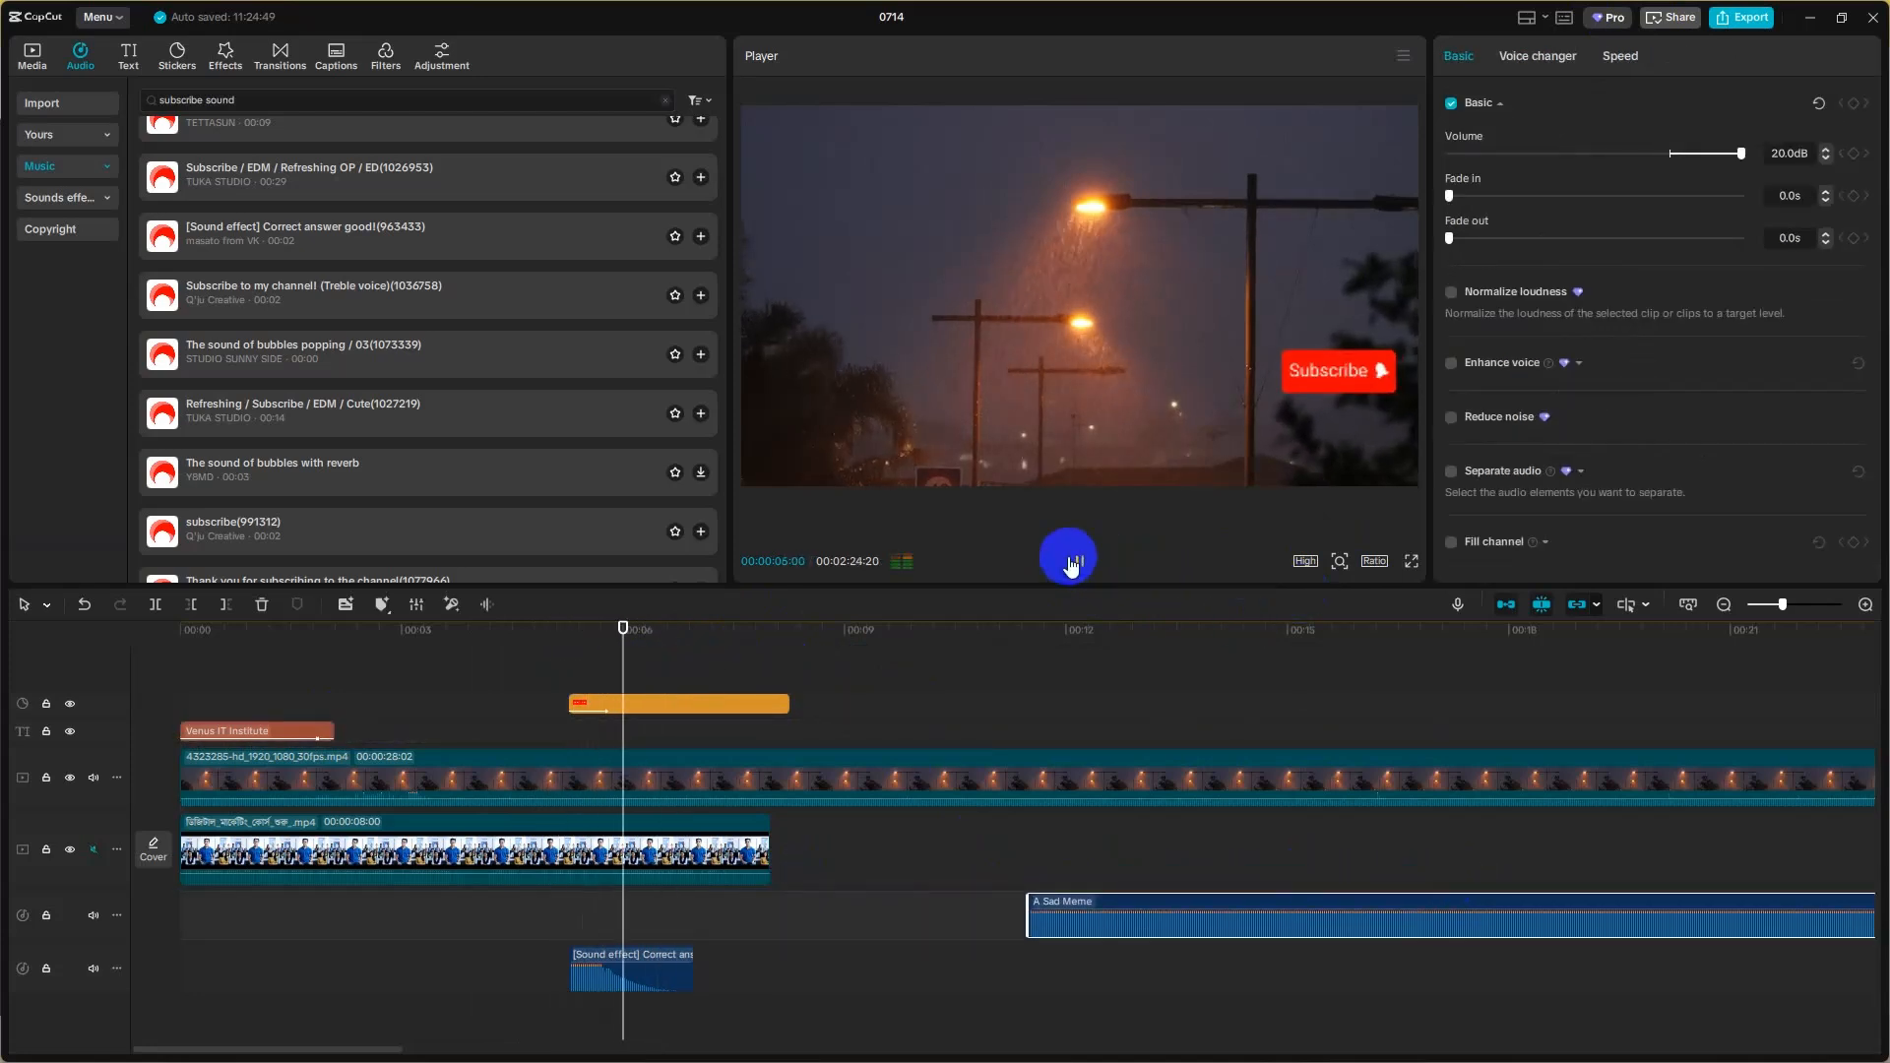
pyautogui.click(1073, 561)
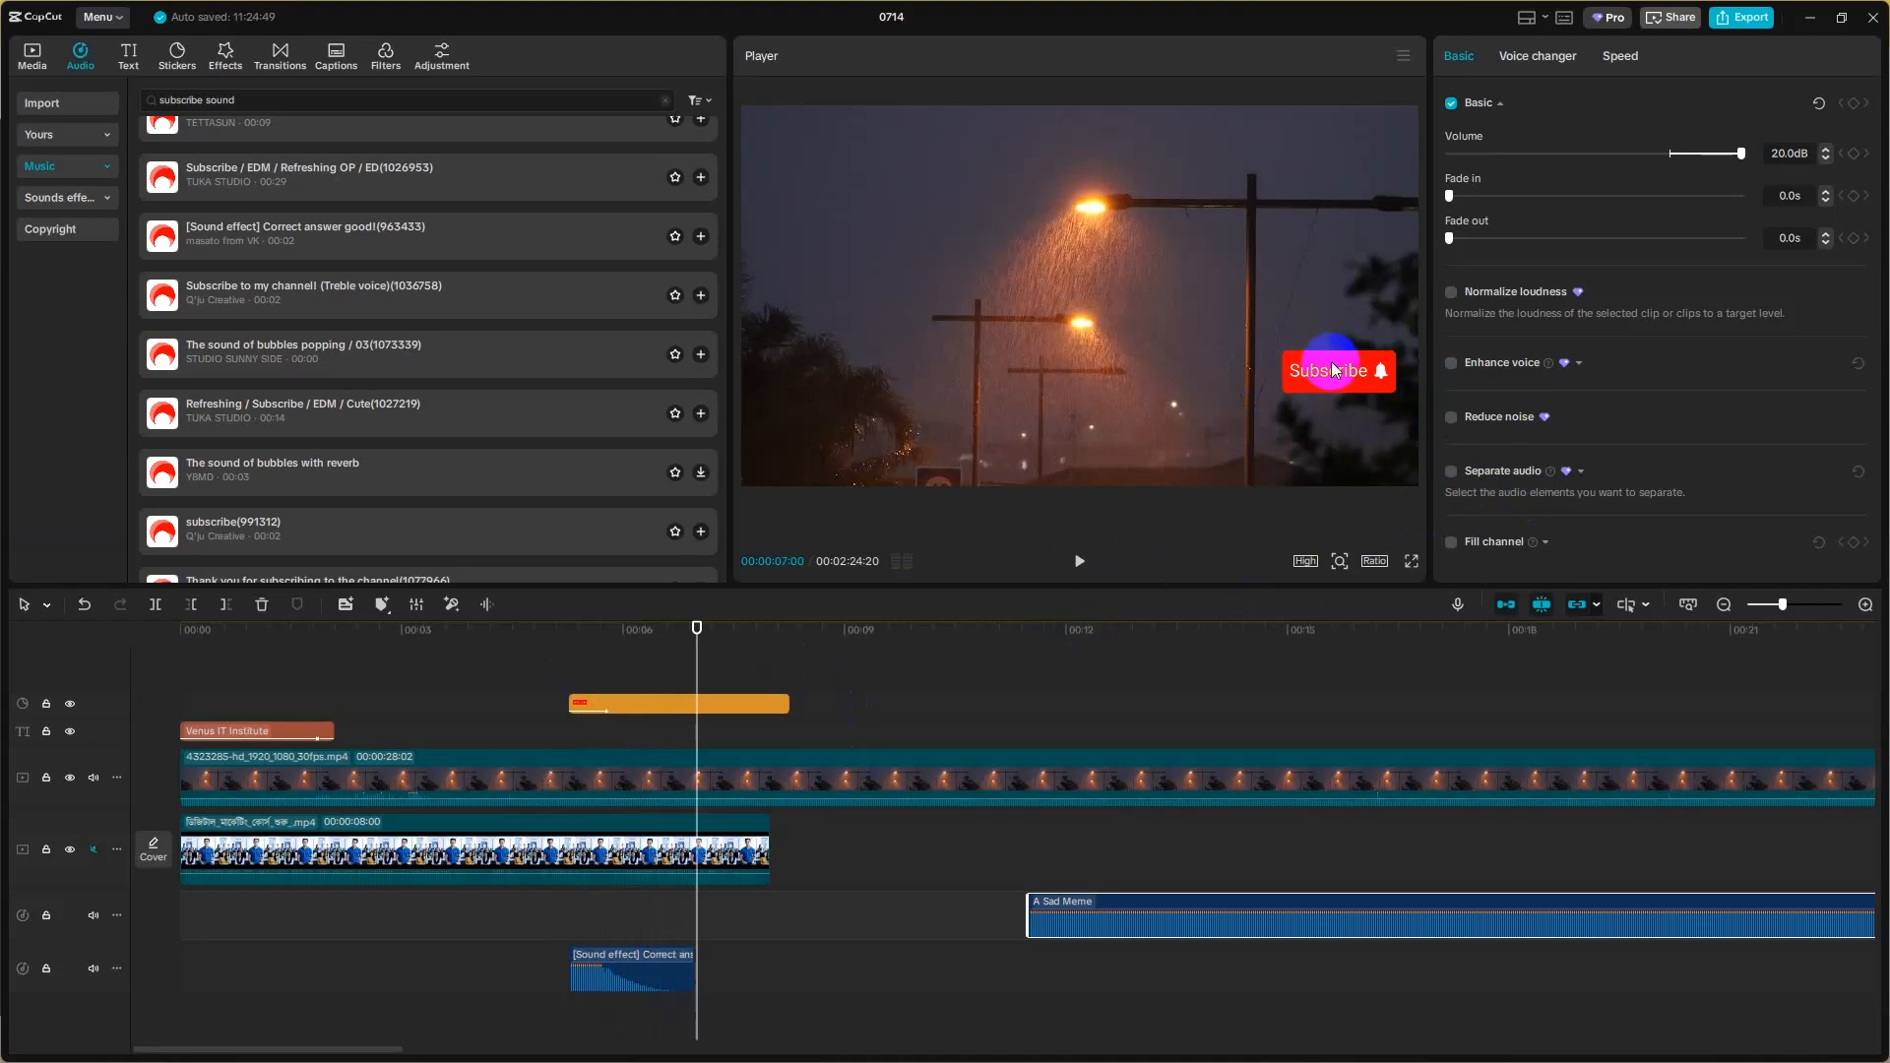
# - Apply the Mini Zoom exit animation to the Subscribe sticker and play back its section from about 5 s
pyautogui.click(719, 713)
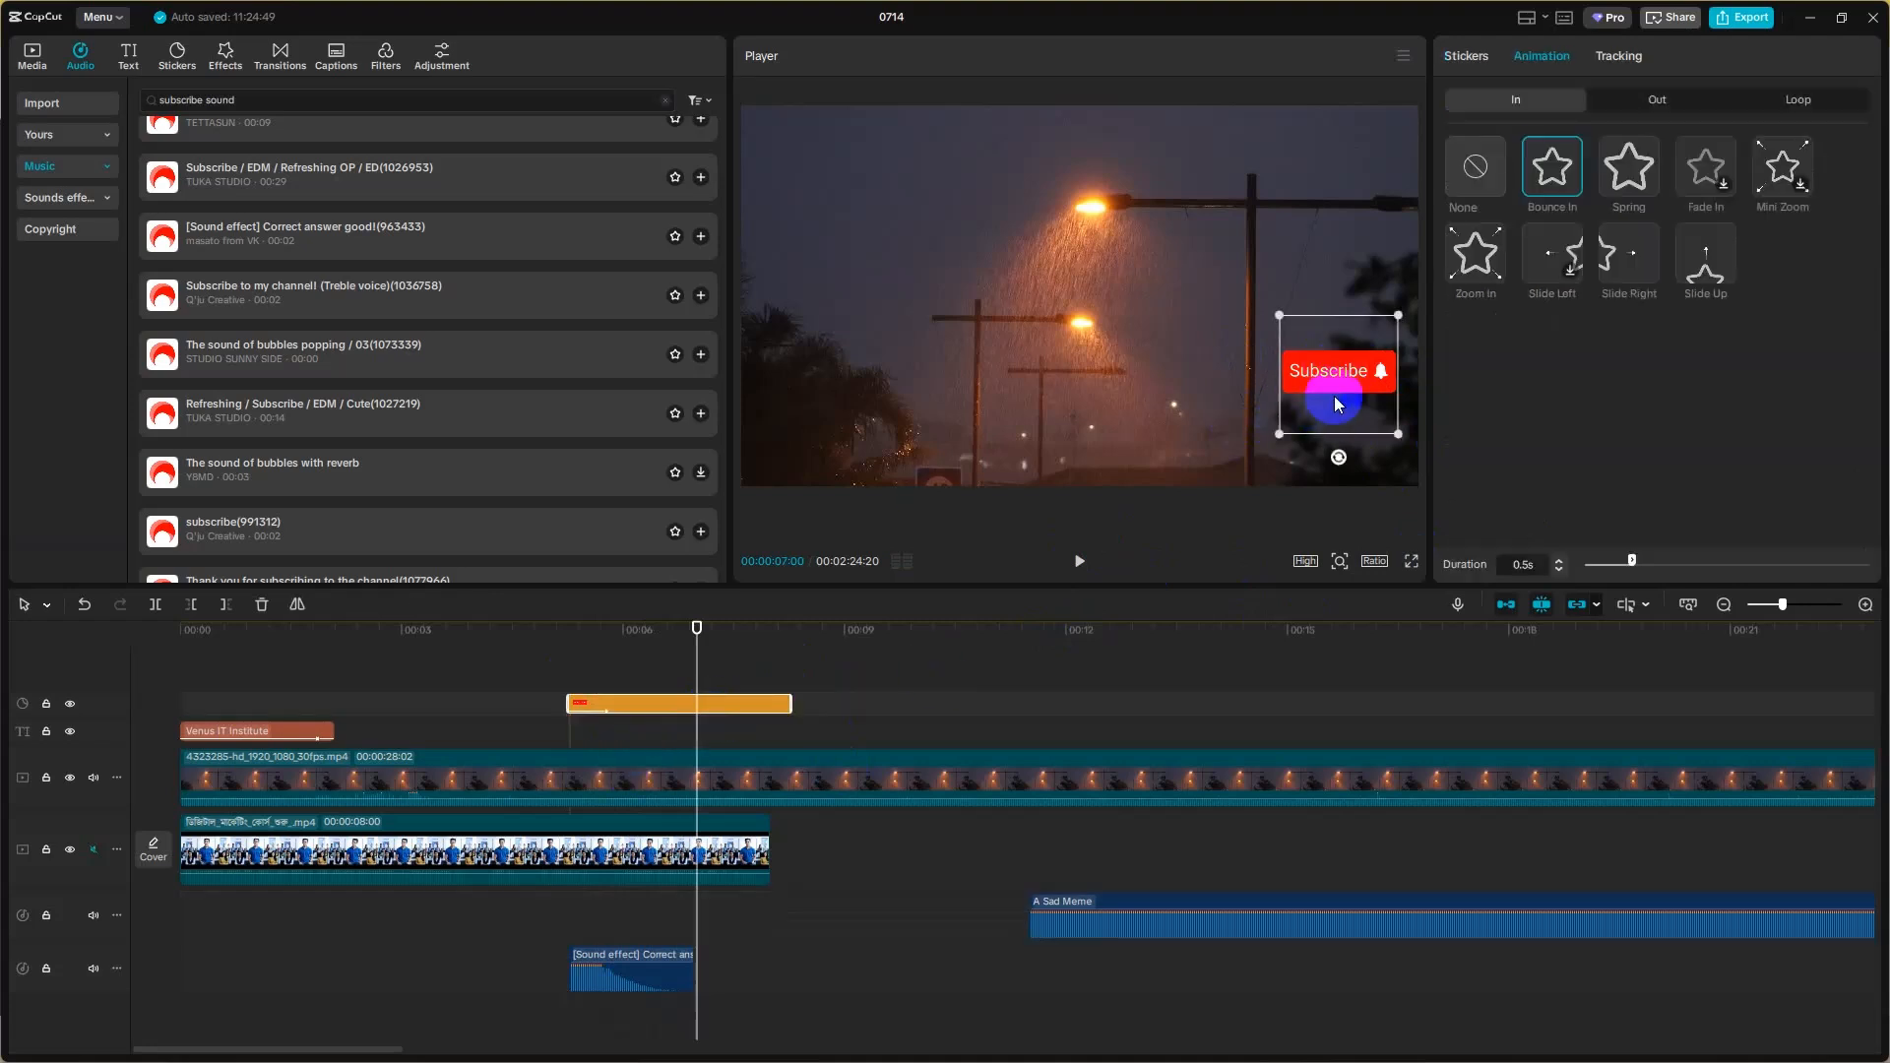
pyautogui.click(1663, 103)
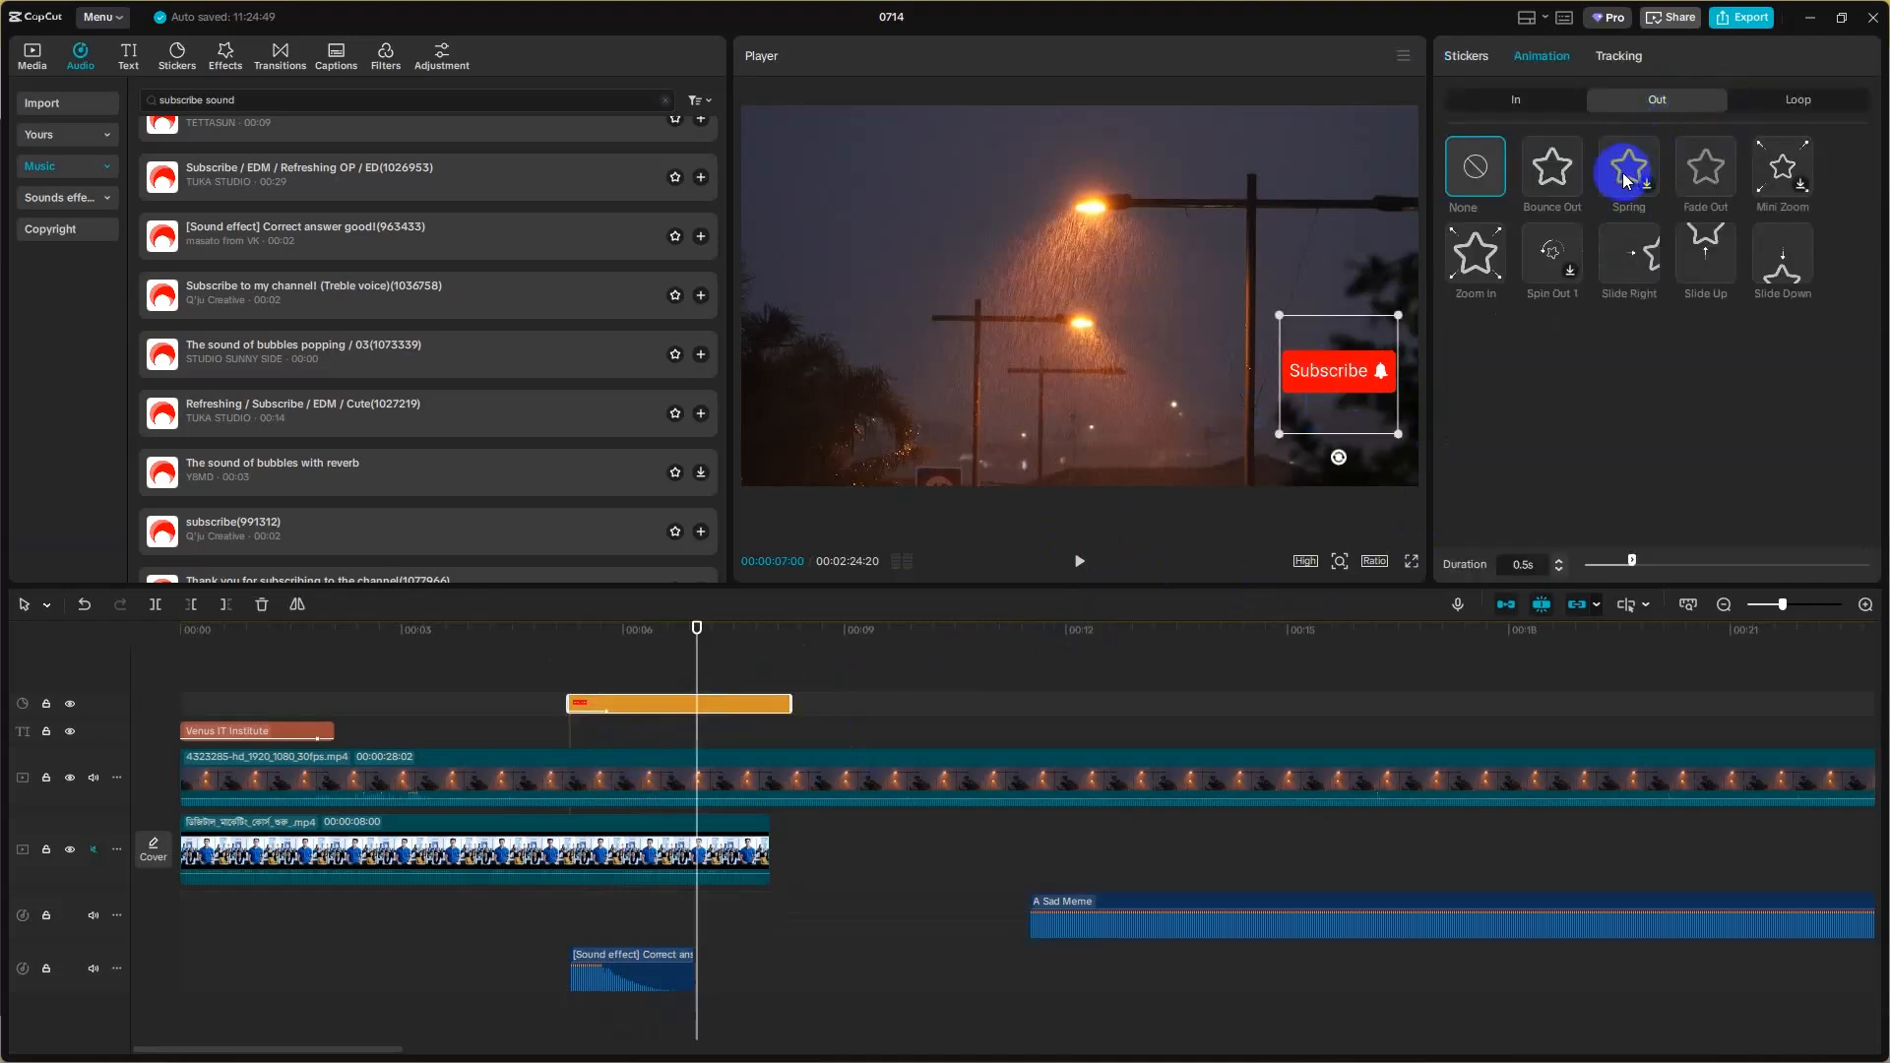
pyautogui.click(1769, 176)
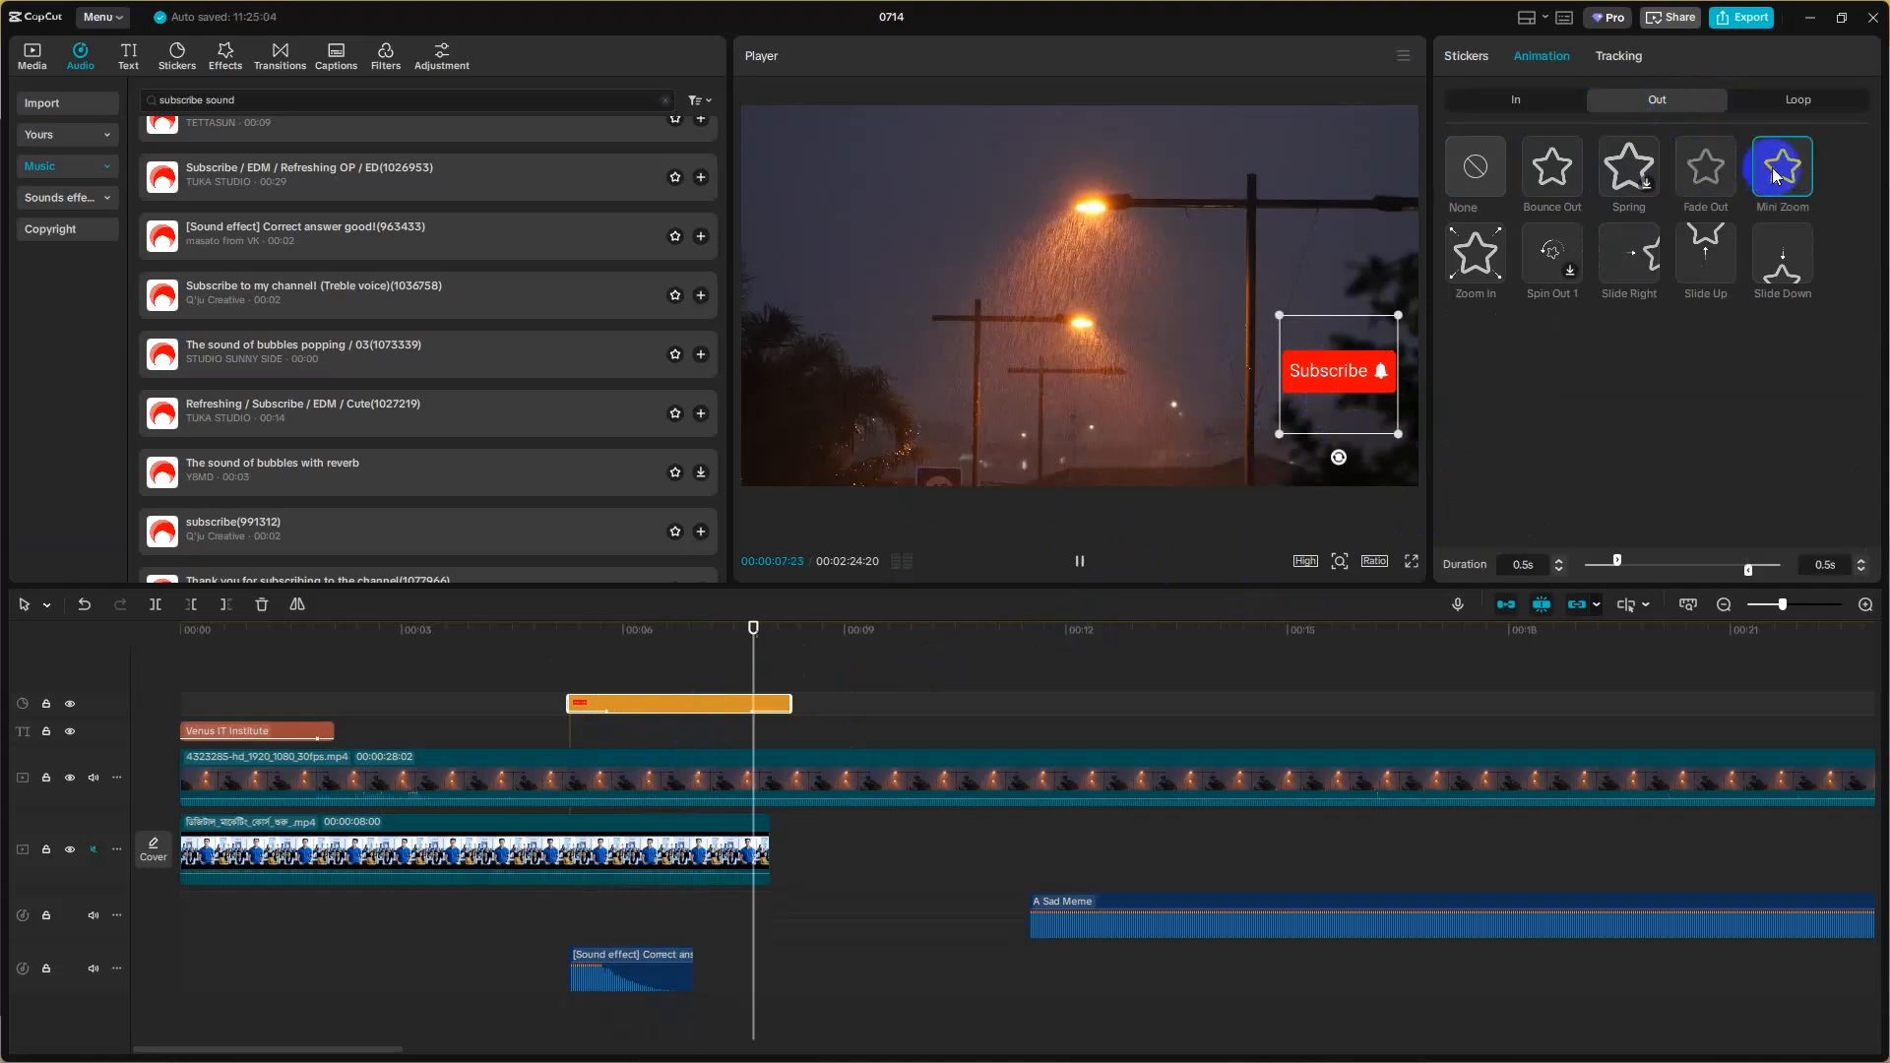
pyautogui.click(664, 664)
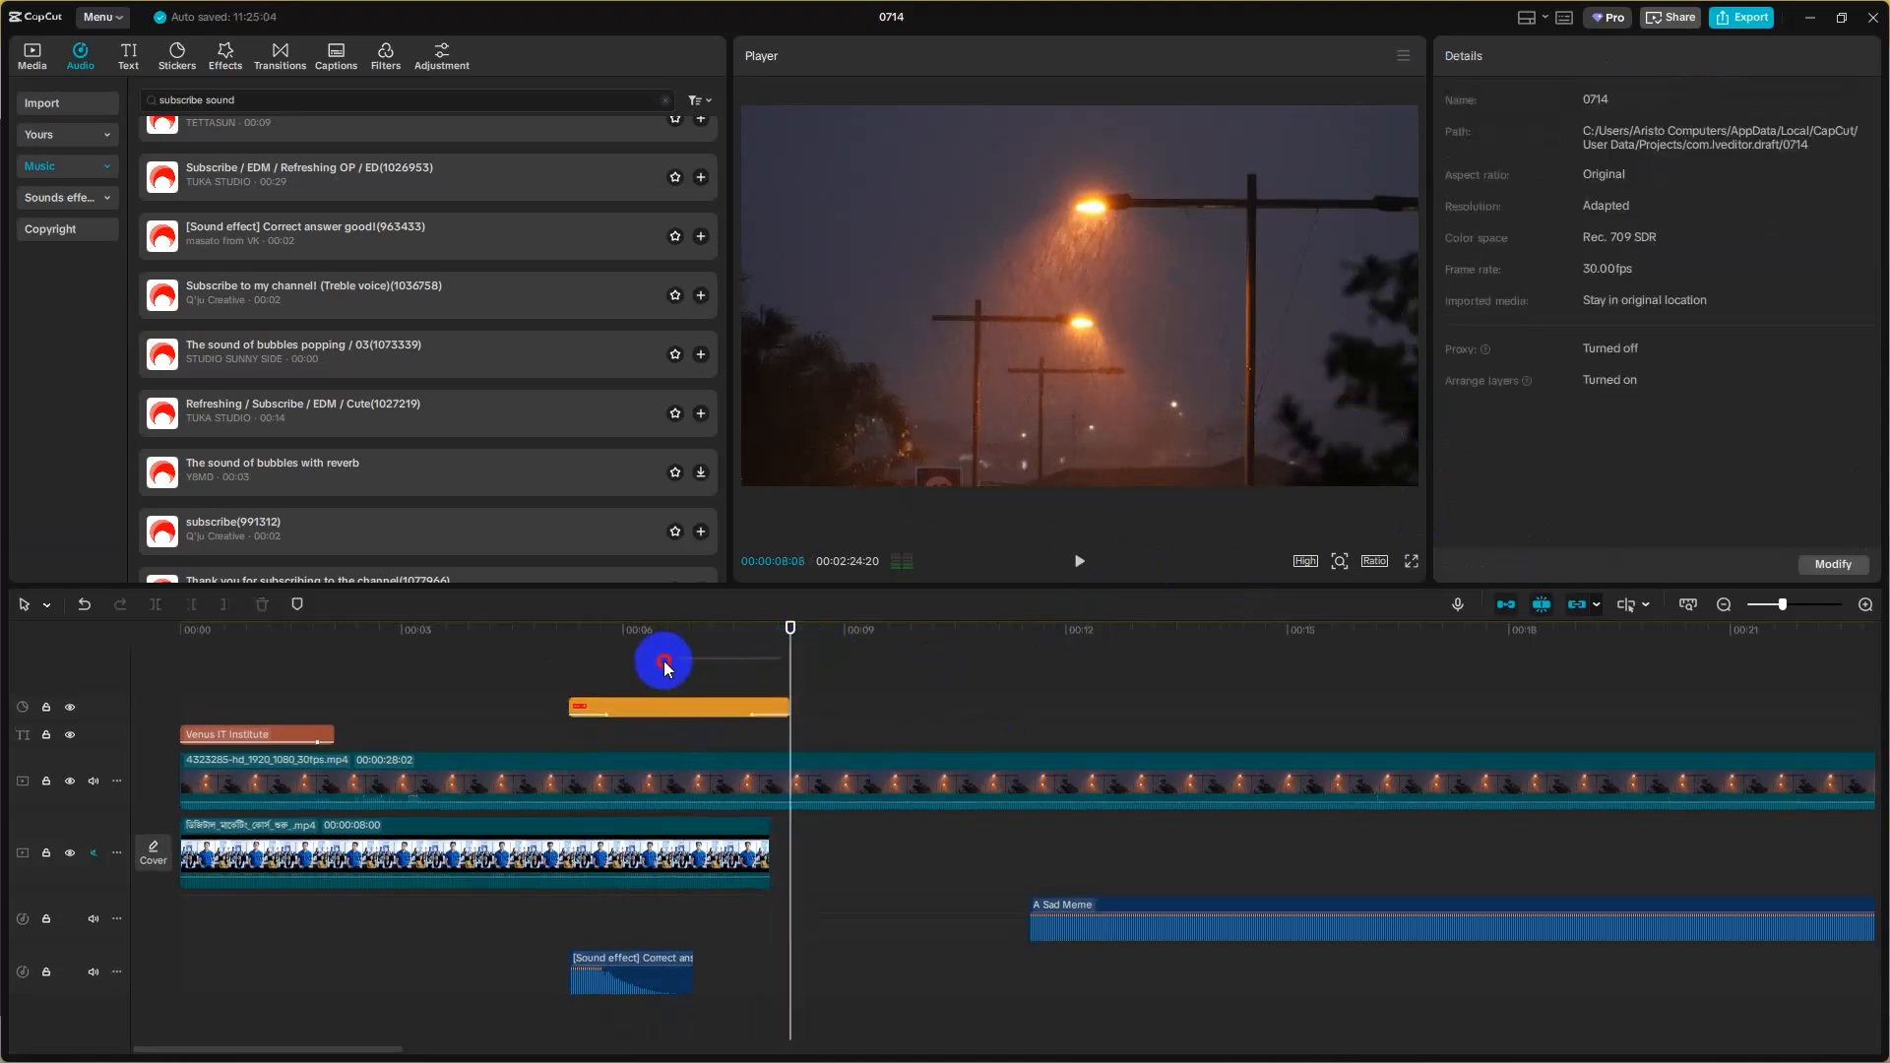
pyautogui.click(542, 667)
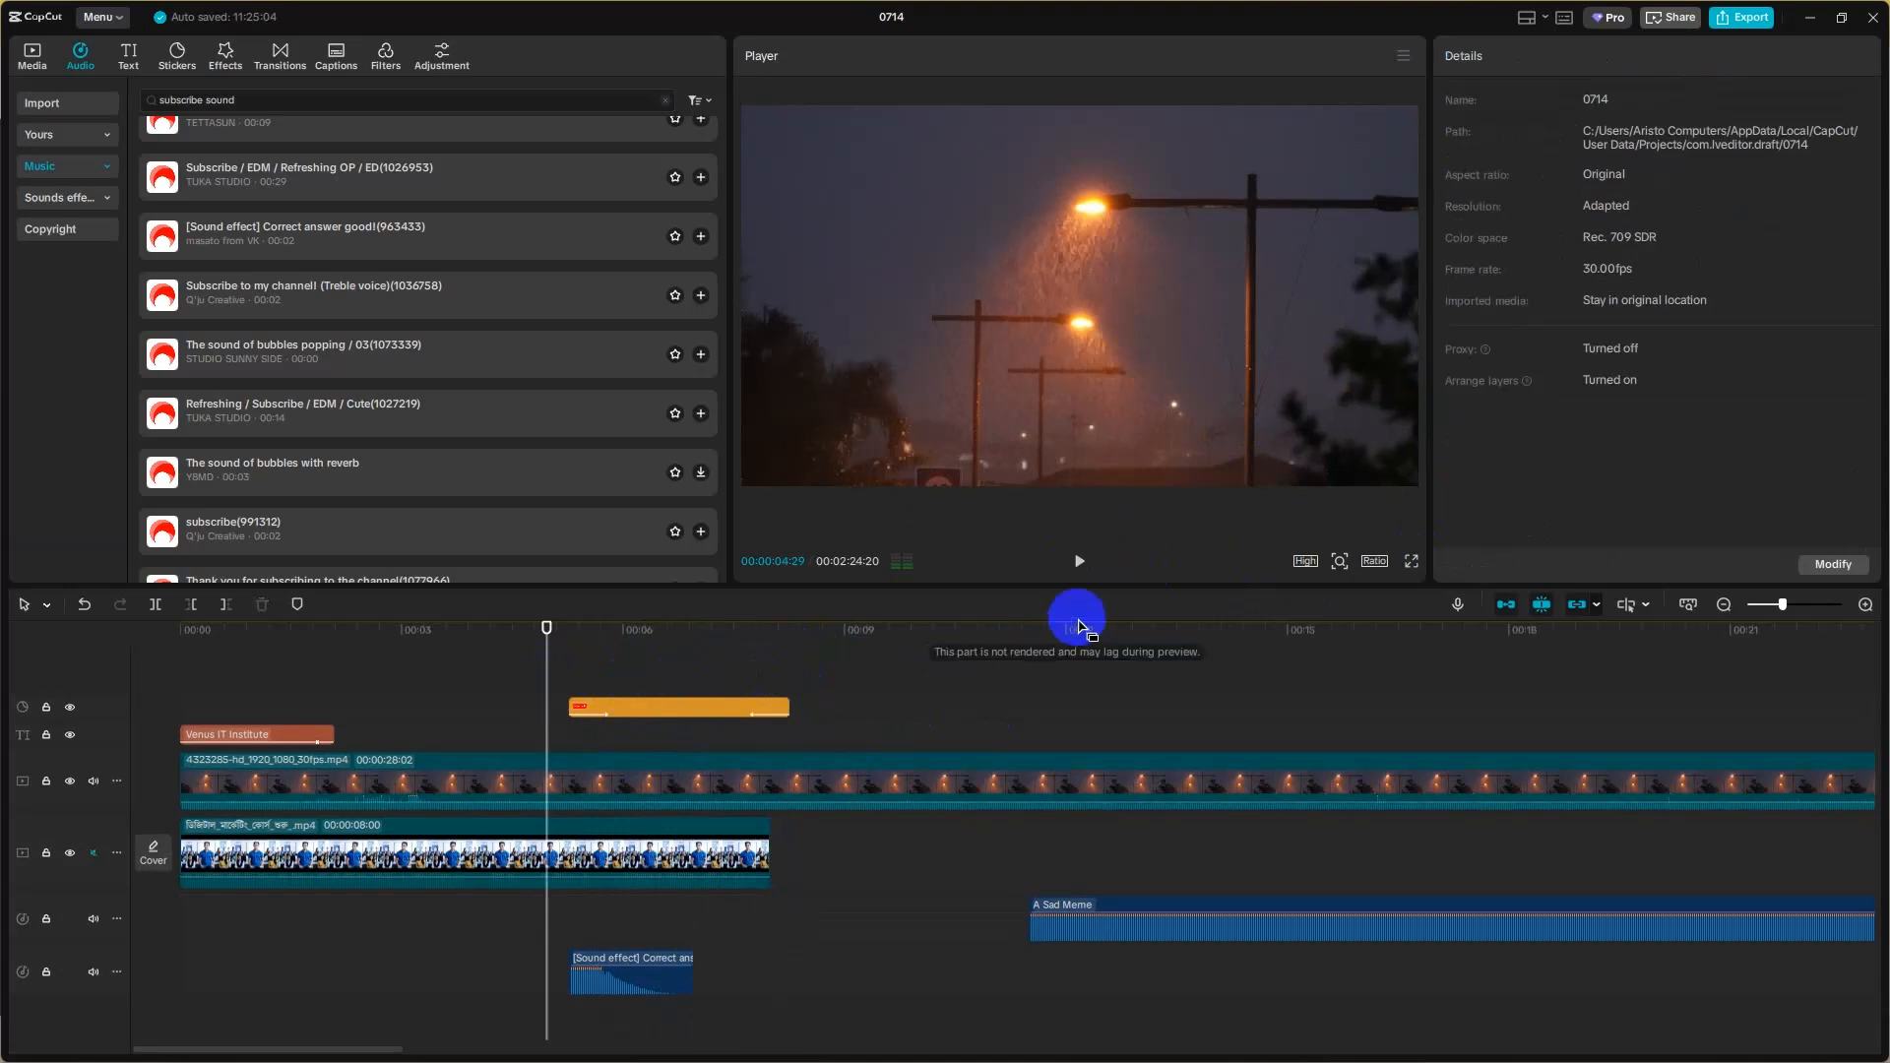
pyautogui.click(1077, 559)
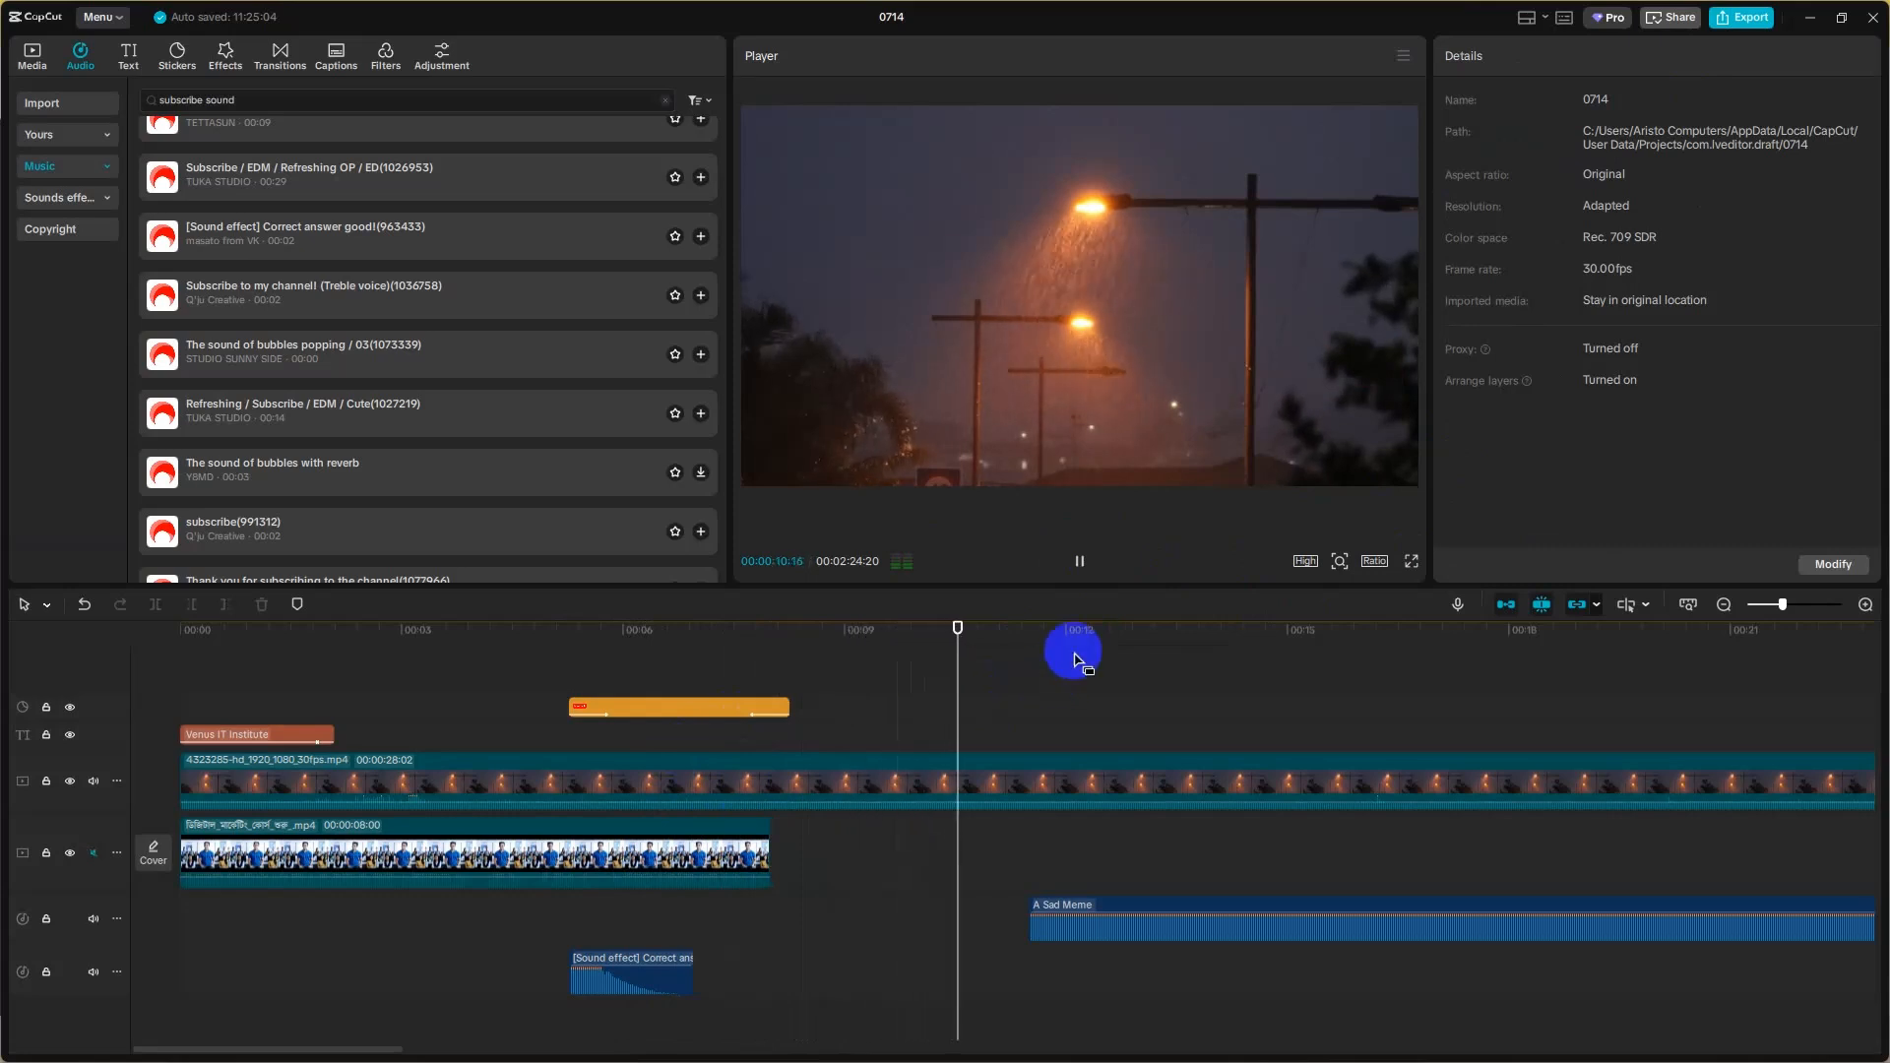
# - Stop the playback and browse the sticker library's "subscribe" results for other designs
pyautogui.click(177, 57)
pyautogui.click(1079, 561)
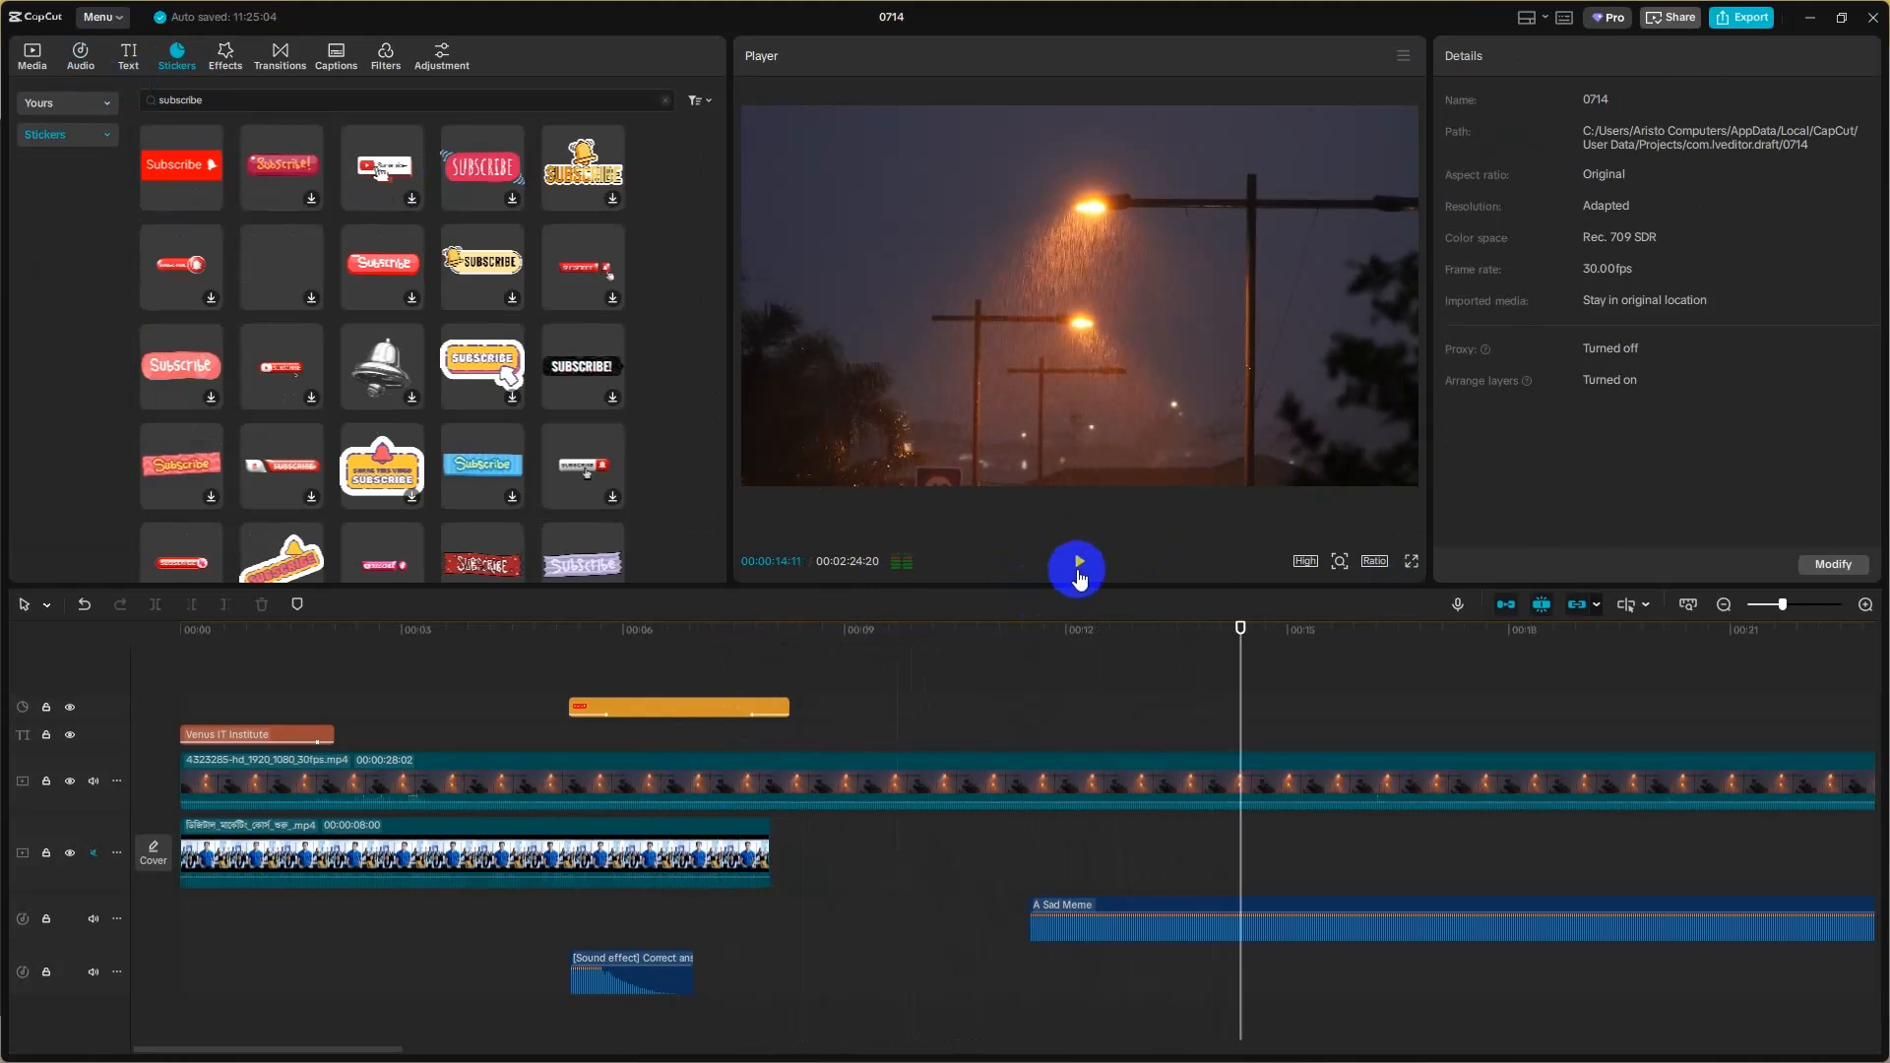
pyautogui.scroll(-2, 418, 397)
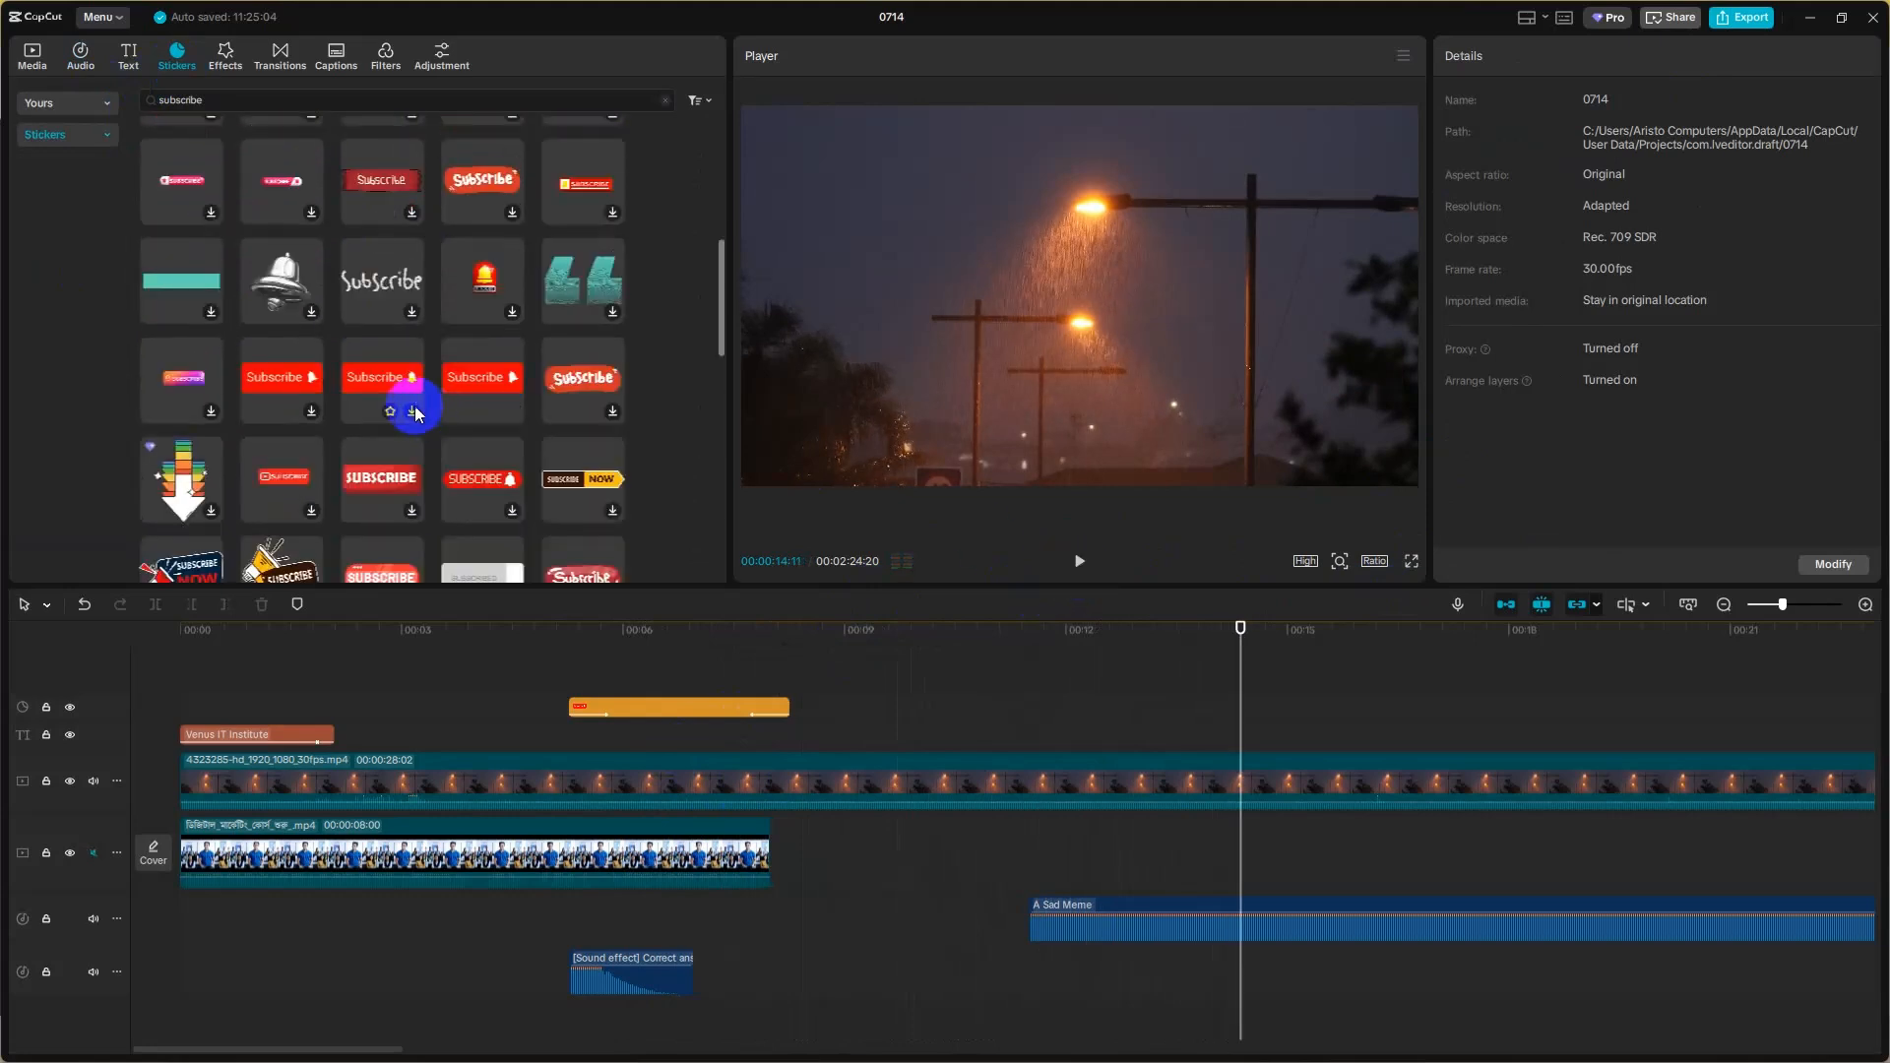
pyautogui.scroll(-5, 500, 380)
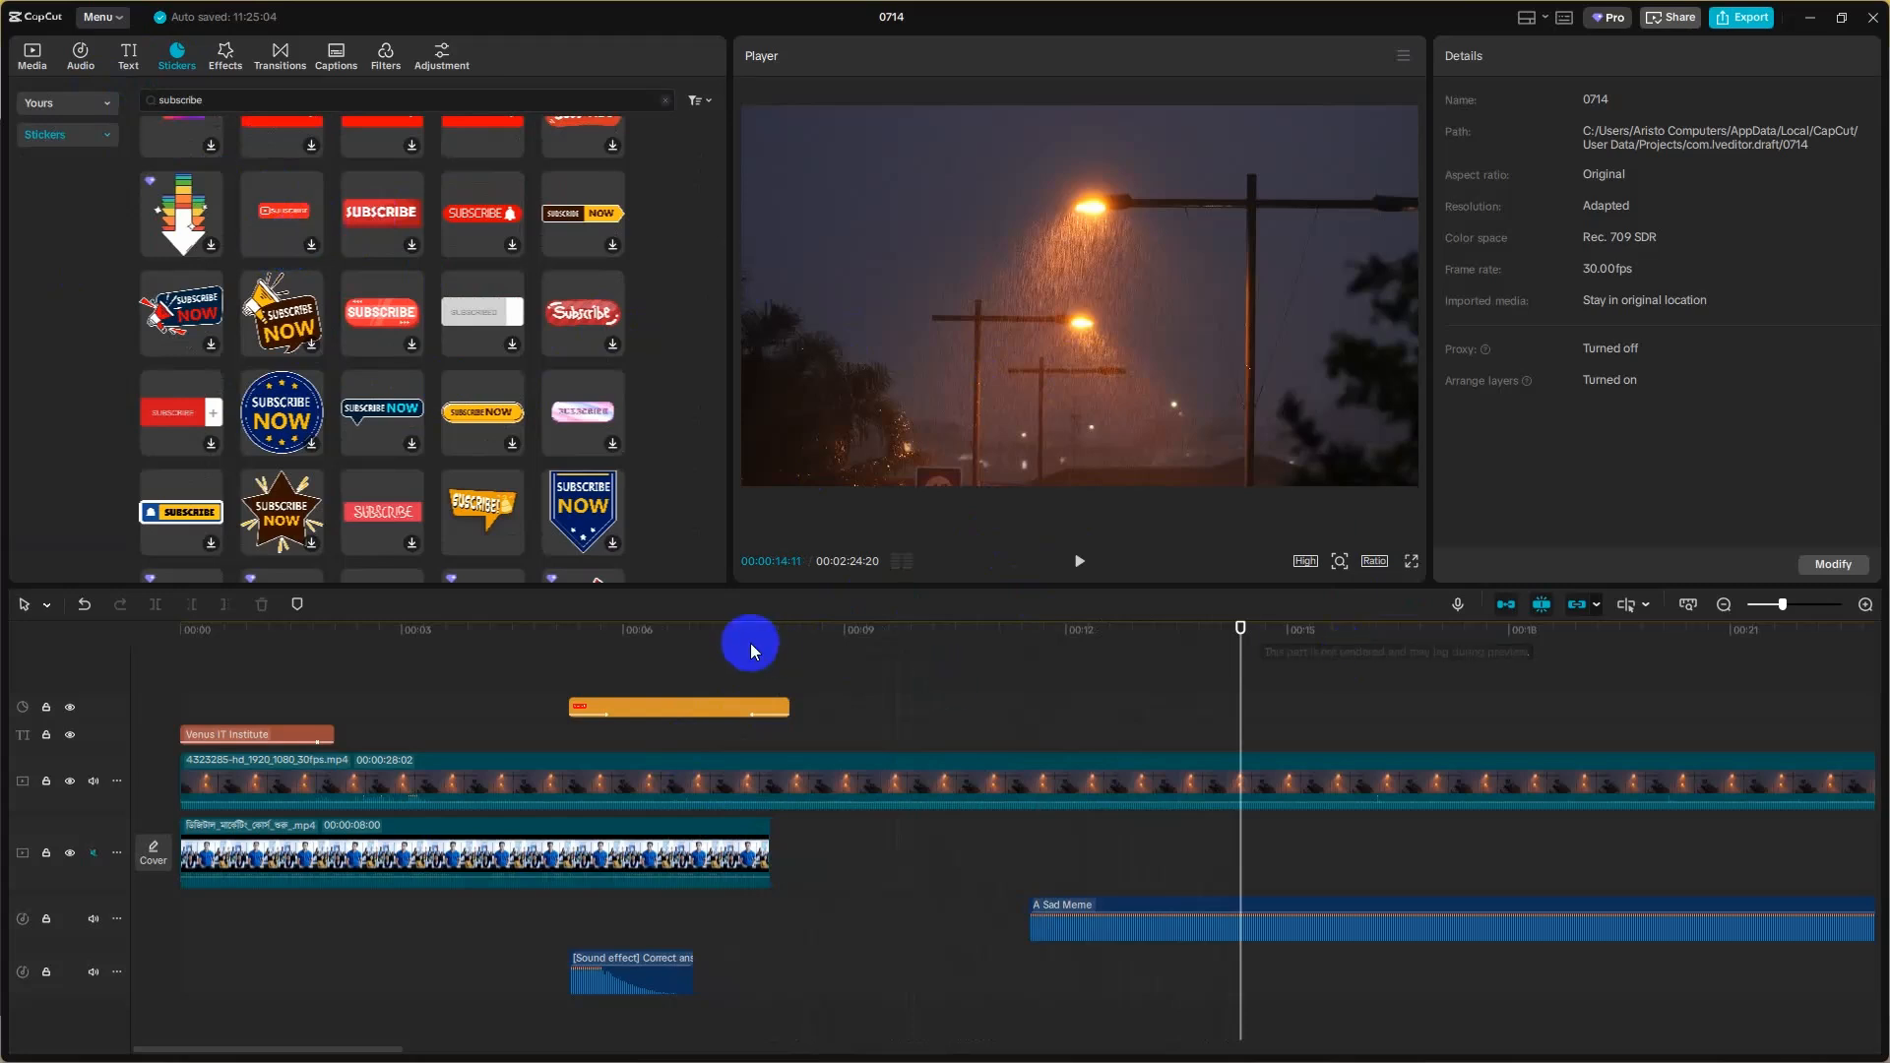
# - Open the video effects library and delete the "A Sad Meme" music clip from the timeline
pyautogui.click(223, 59)
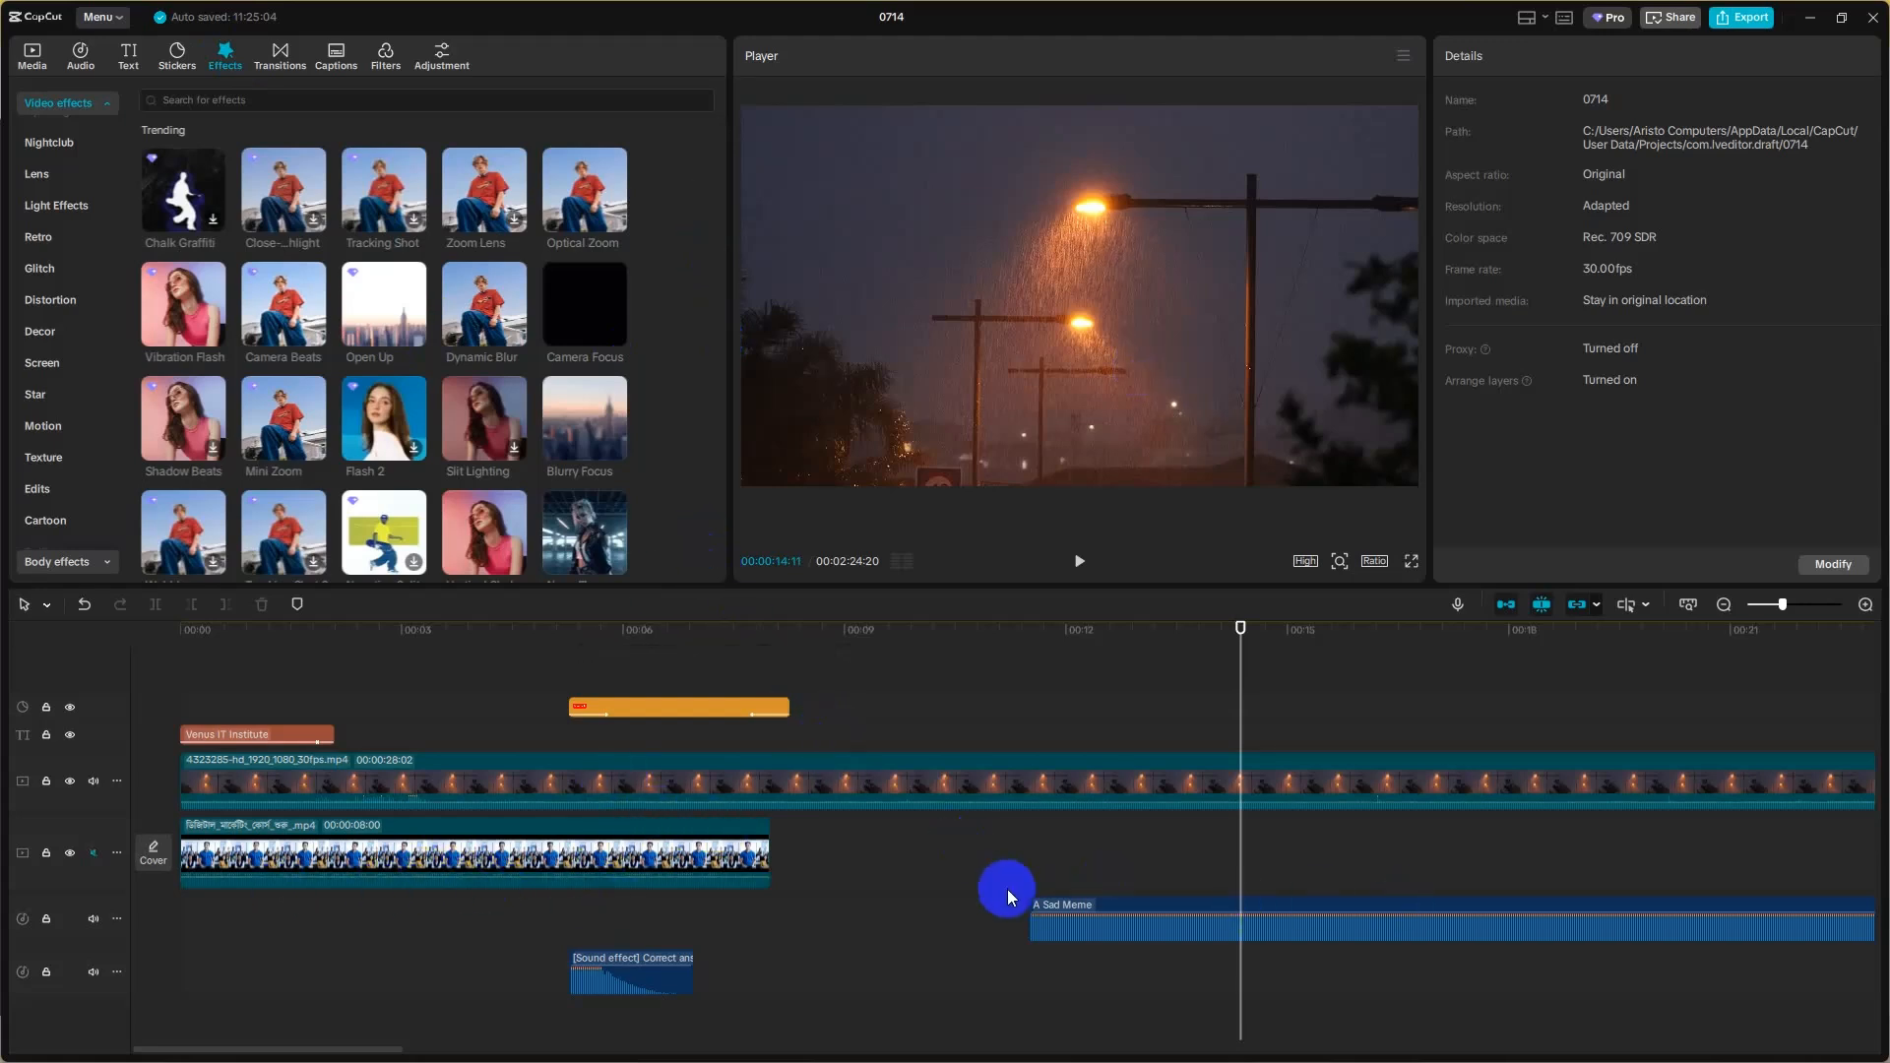
pyautogui.click(1166, 913)
pyautogui.press('Delete')
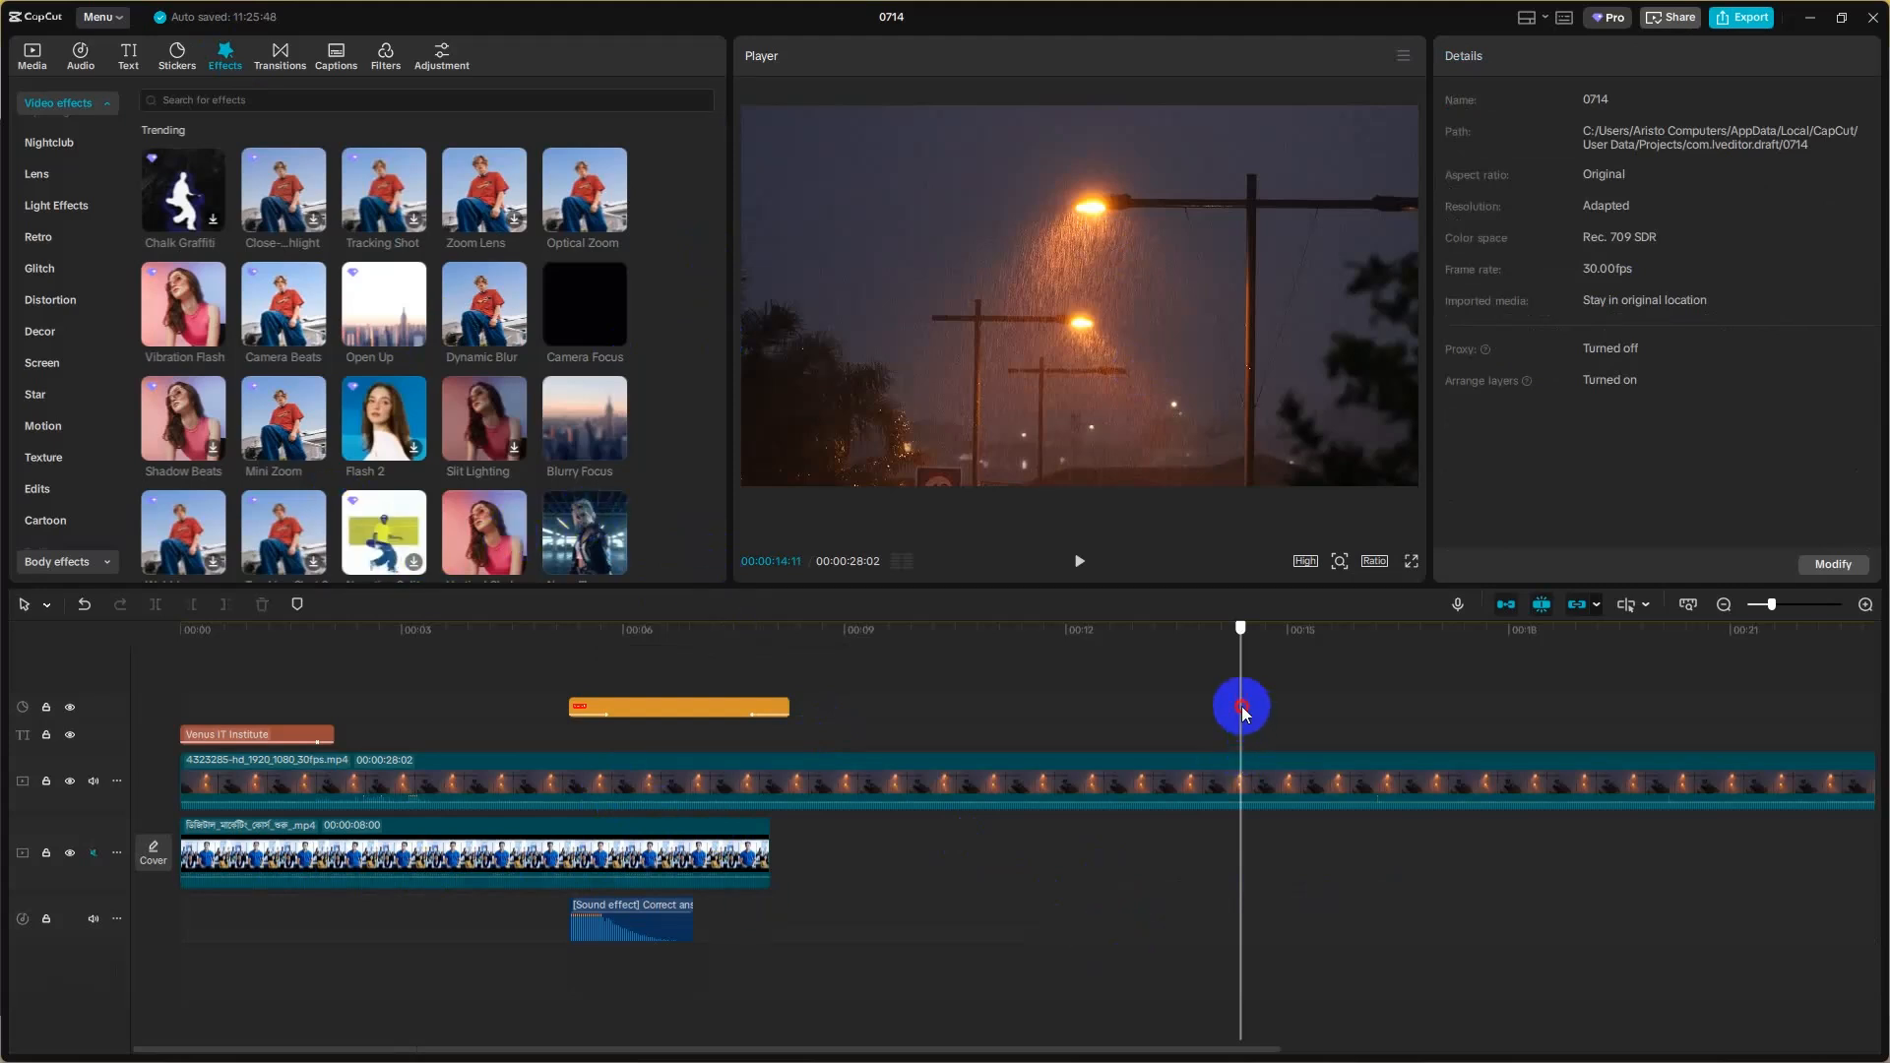
# - Preview the trending Open Up video effect from the start of the video and return the playhead to the beginning
pyautogui.click(184, 724)
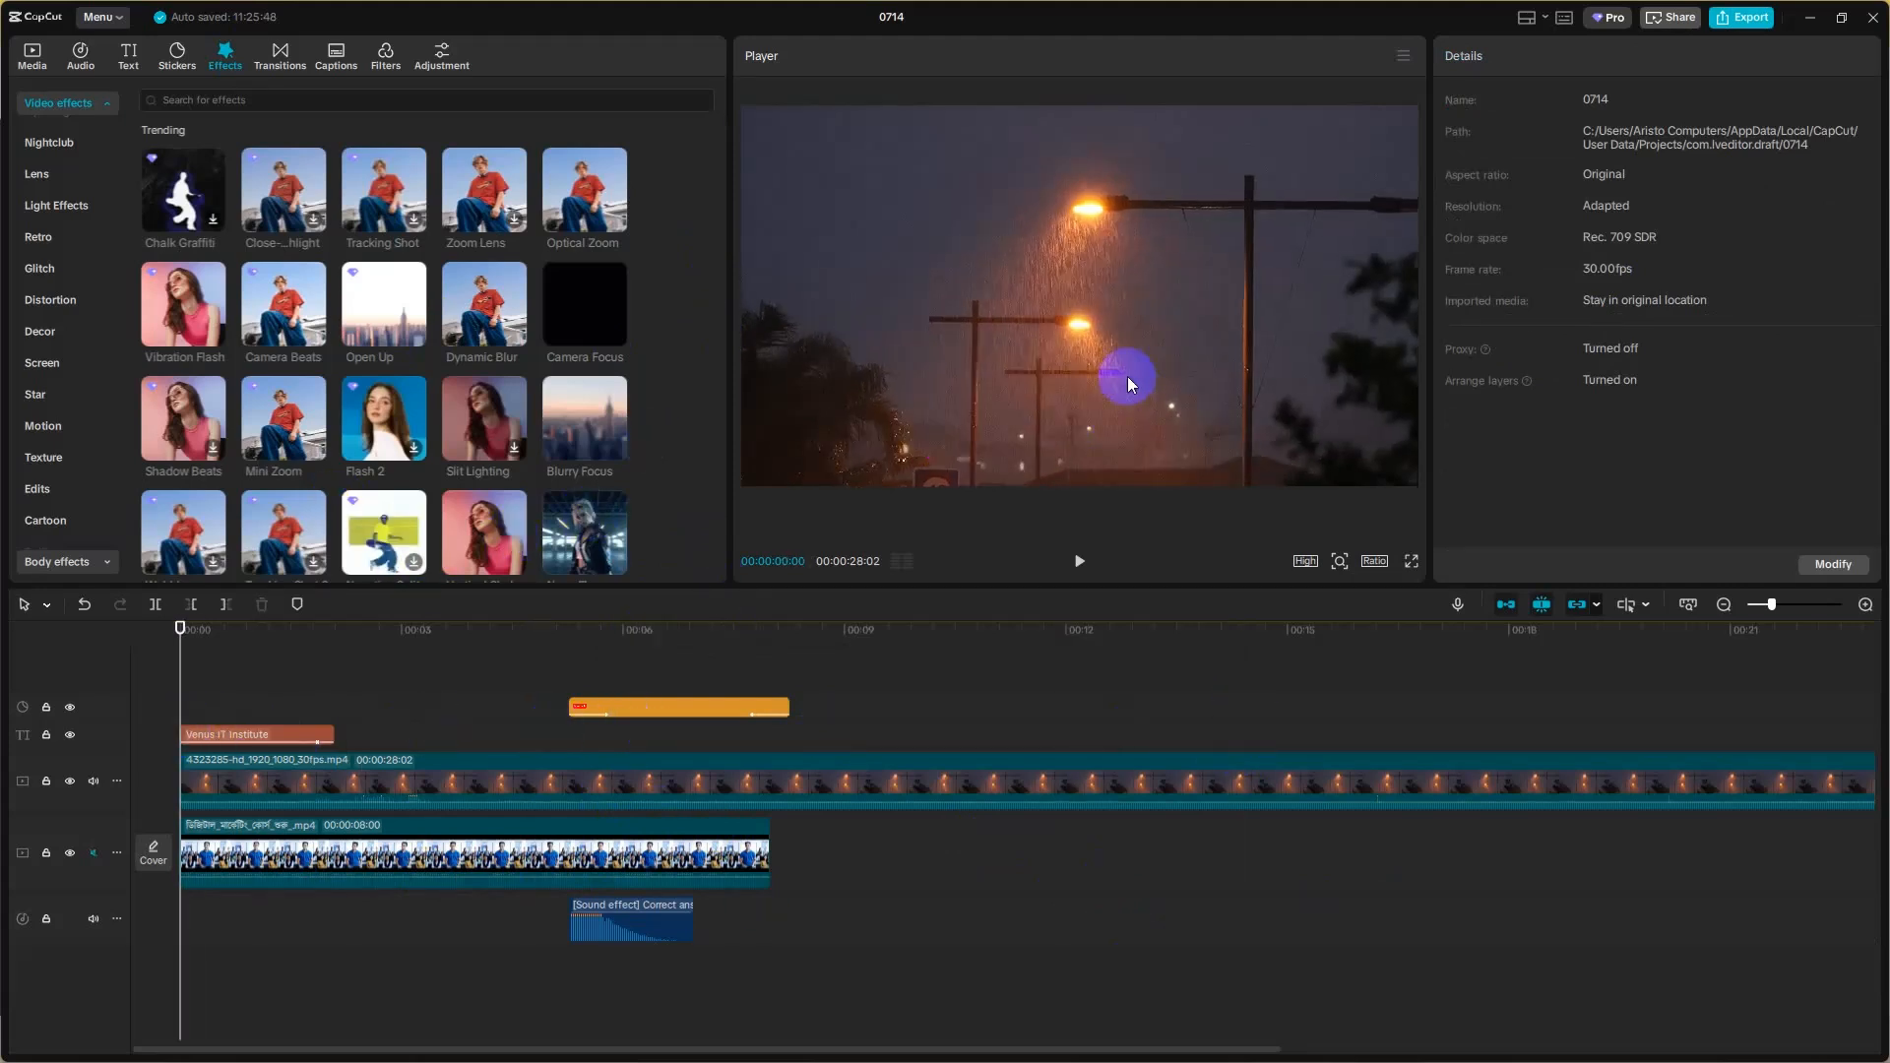
pyautogui.moveTo(364, 300)
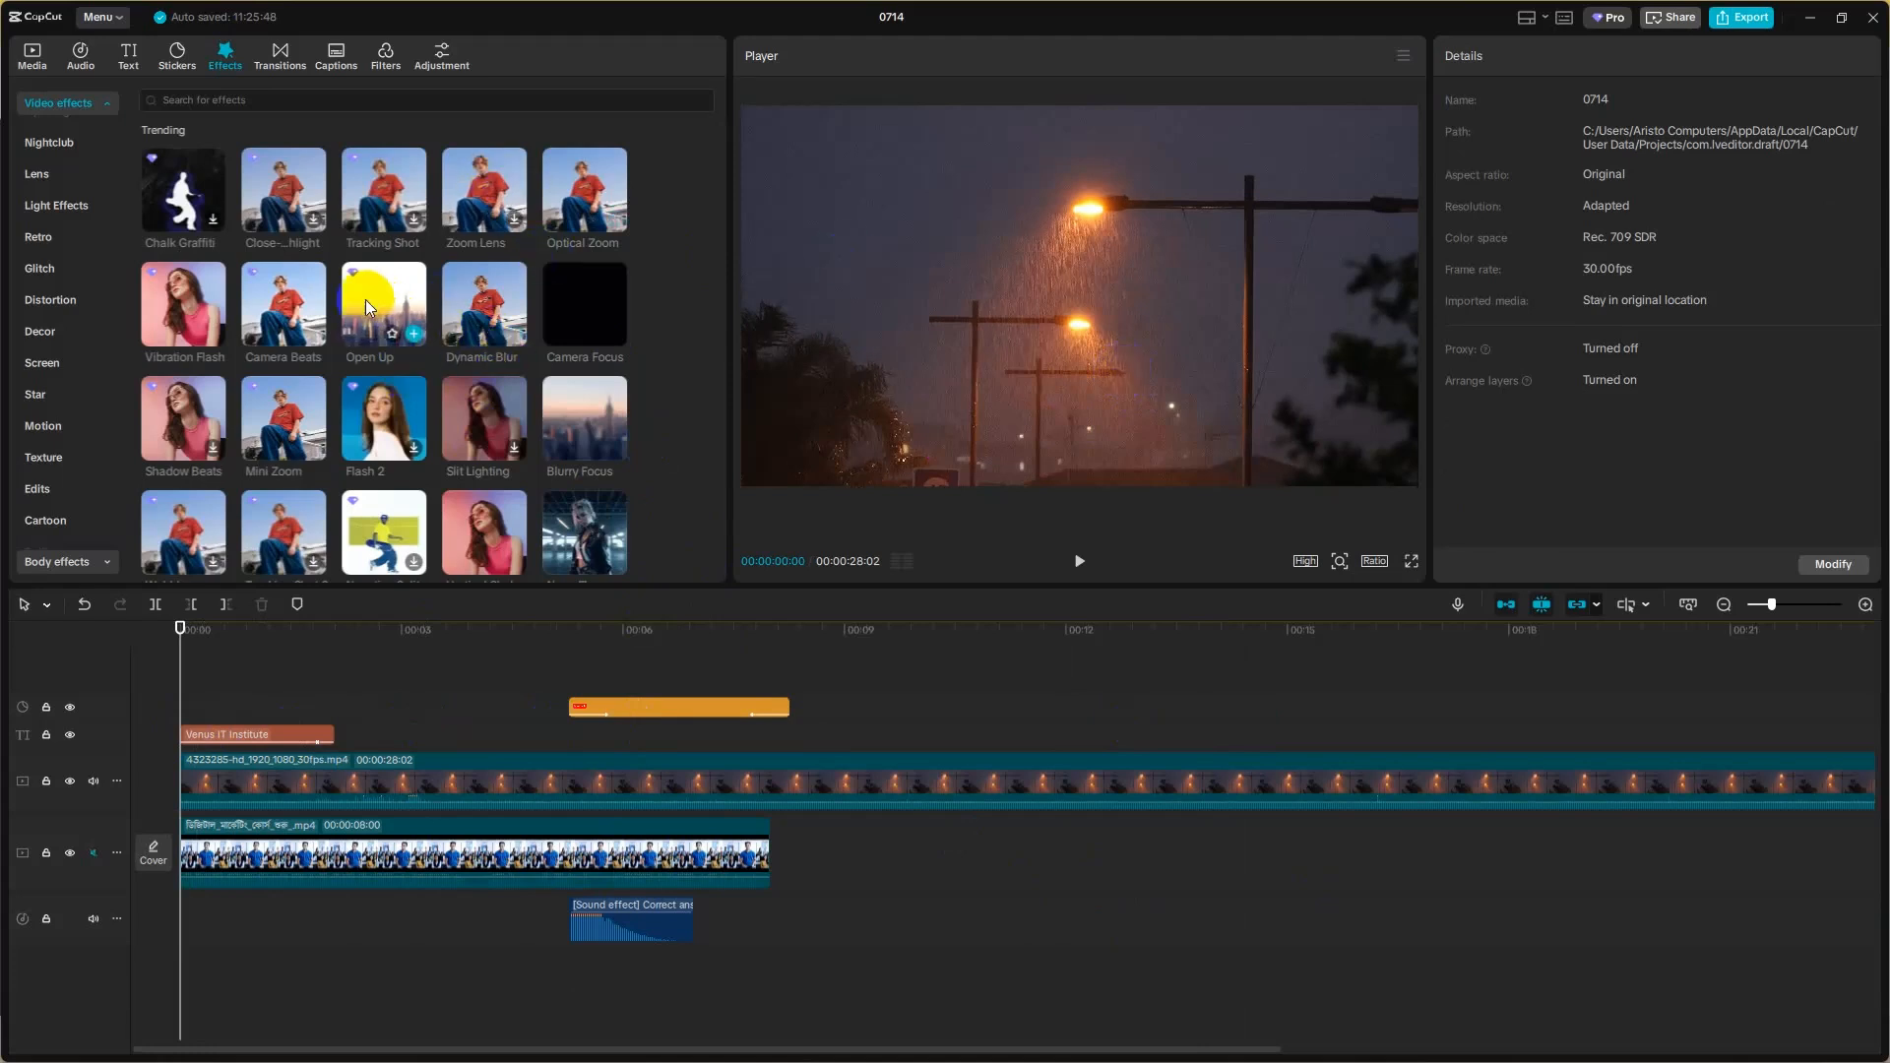
pyautogui.moveTo(590, 458)
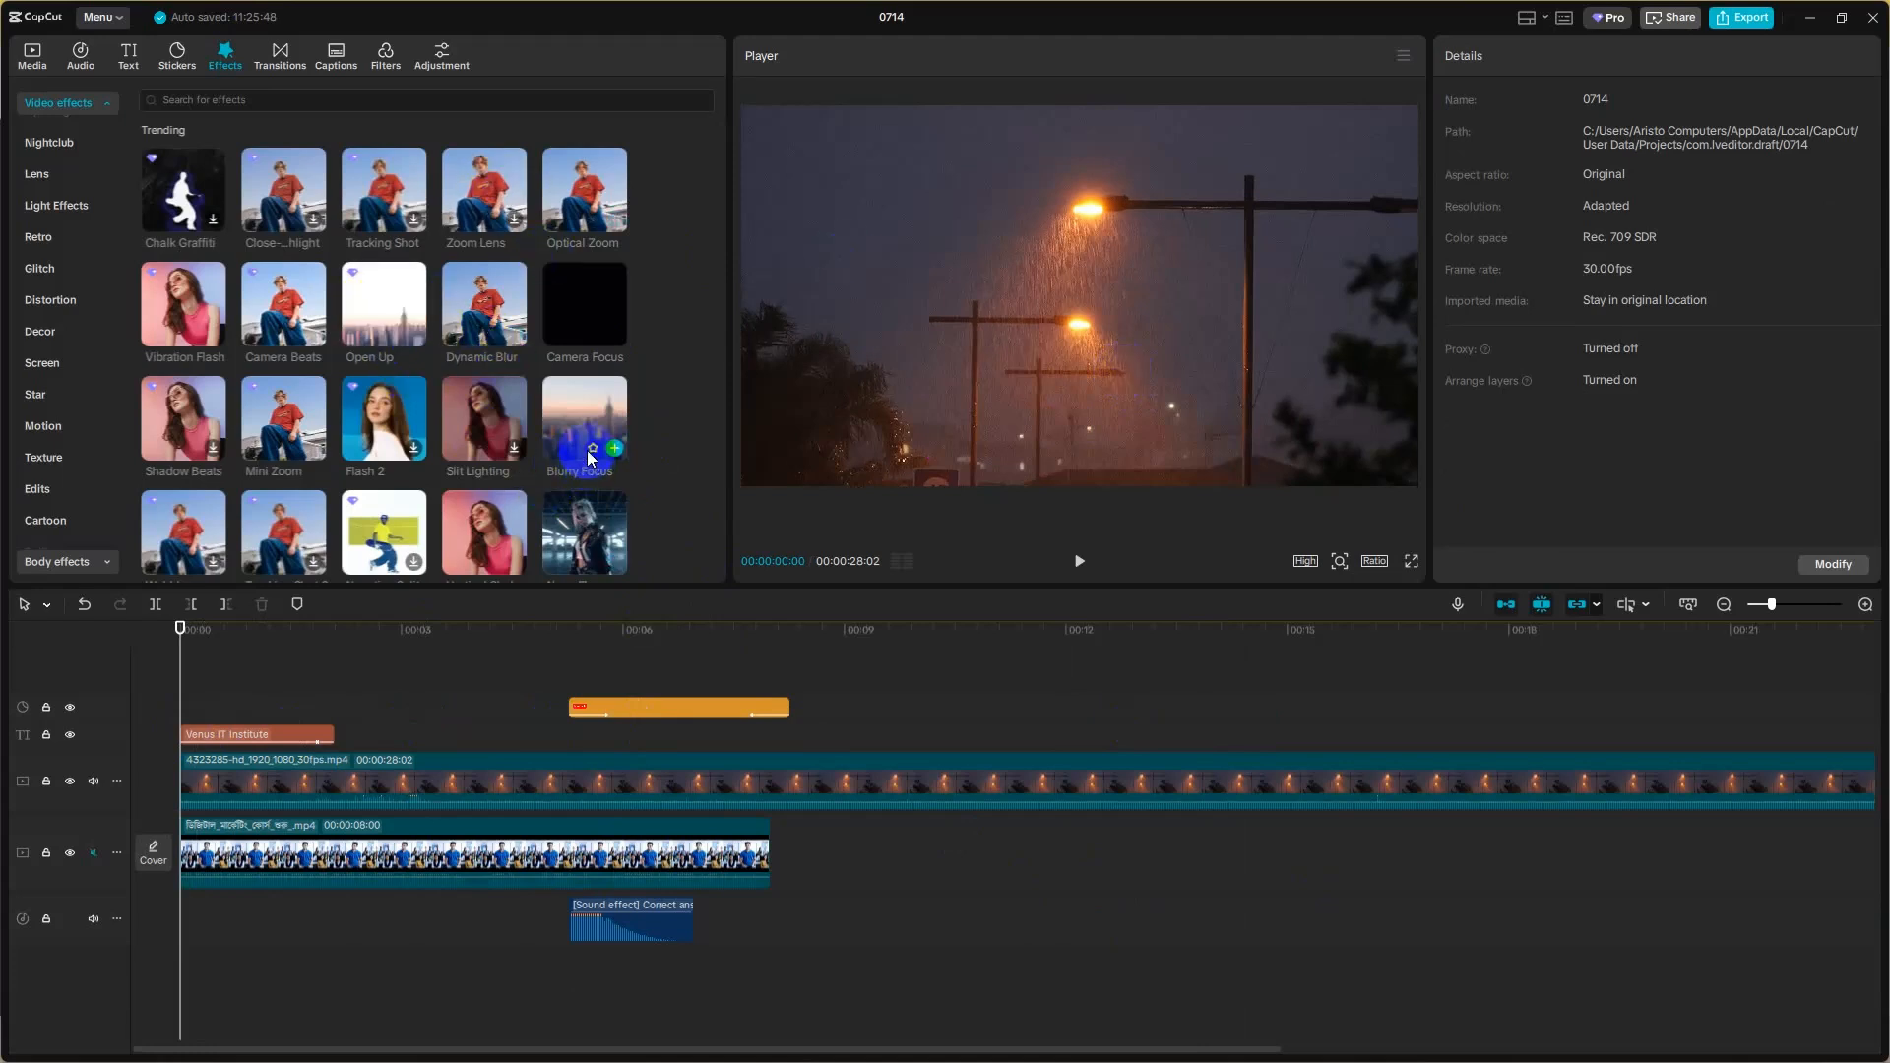
pyautogui.click(398, 306)
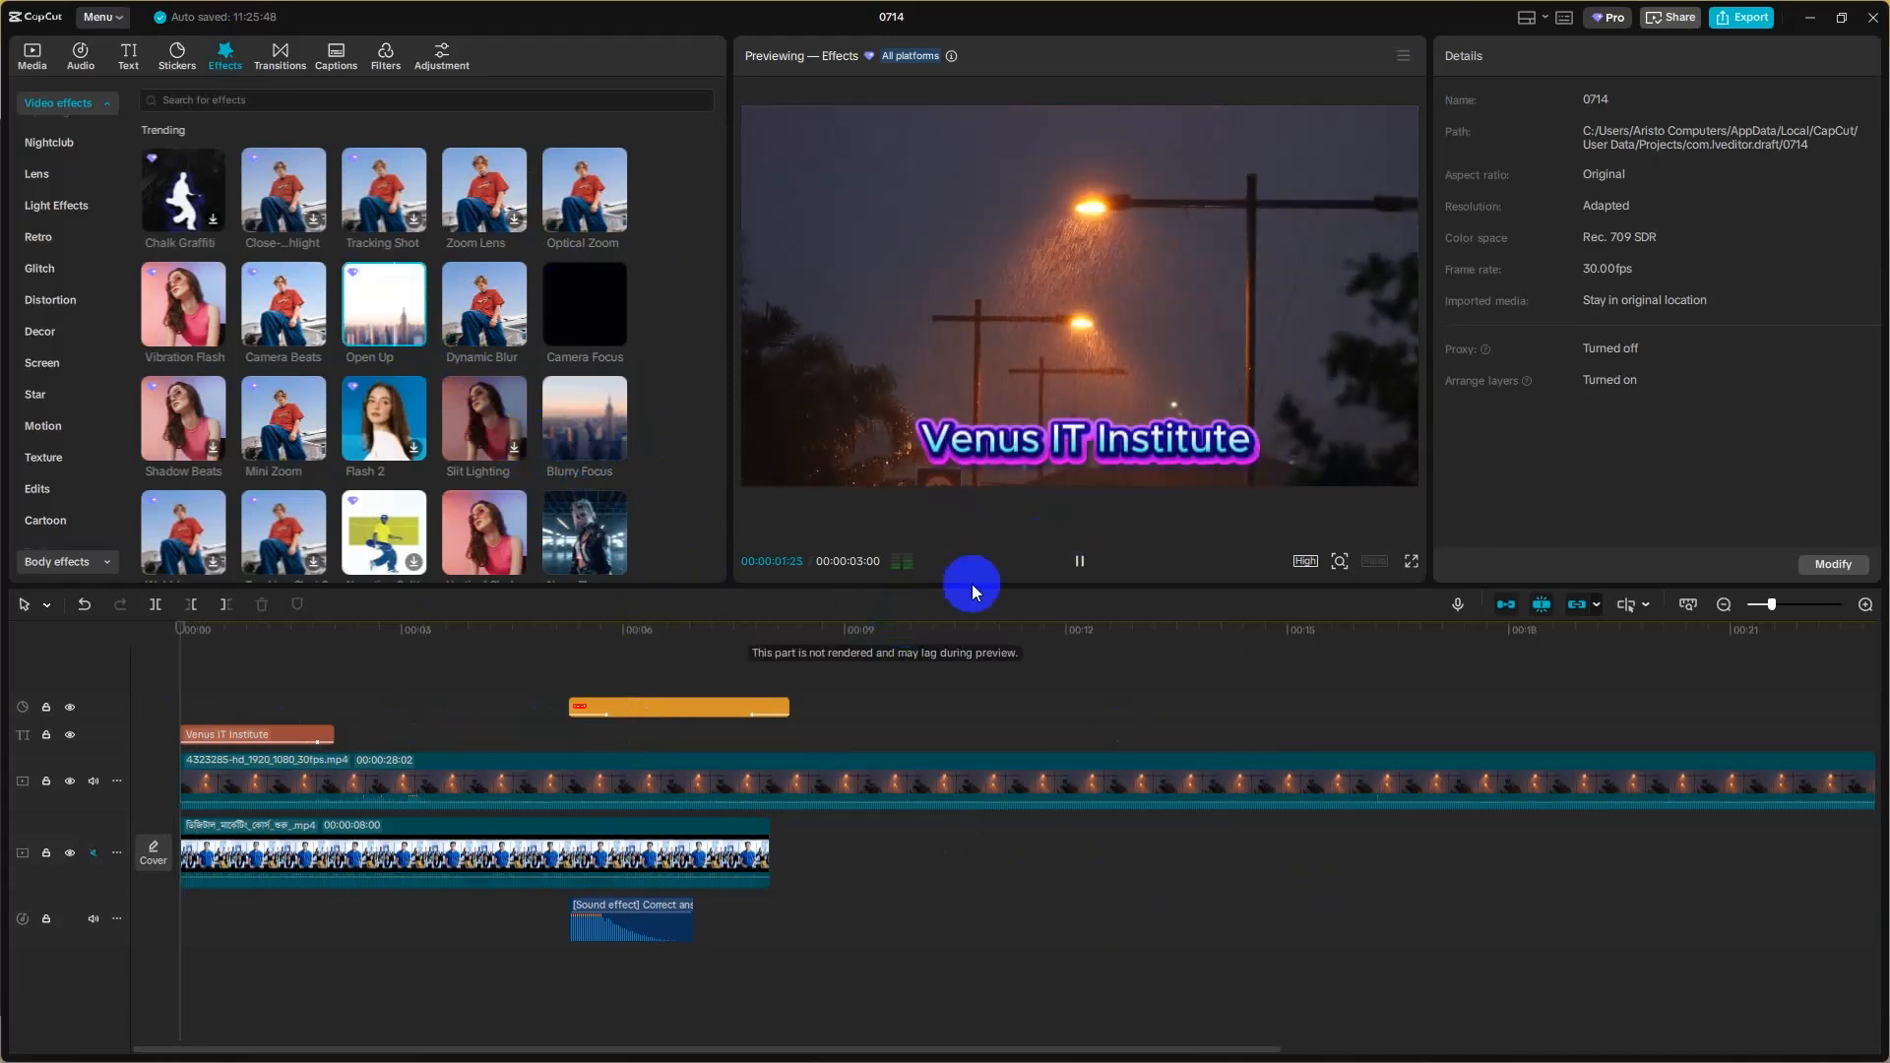
pyautogui.click(178, 683)
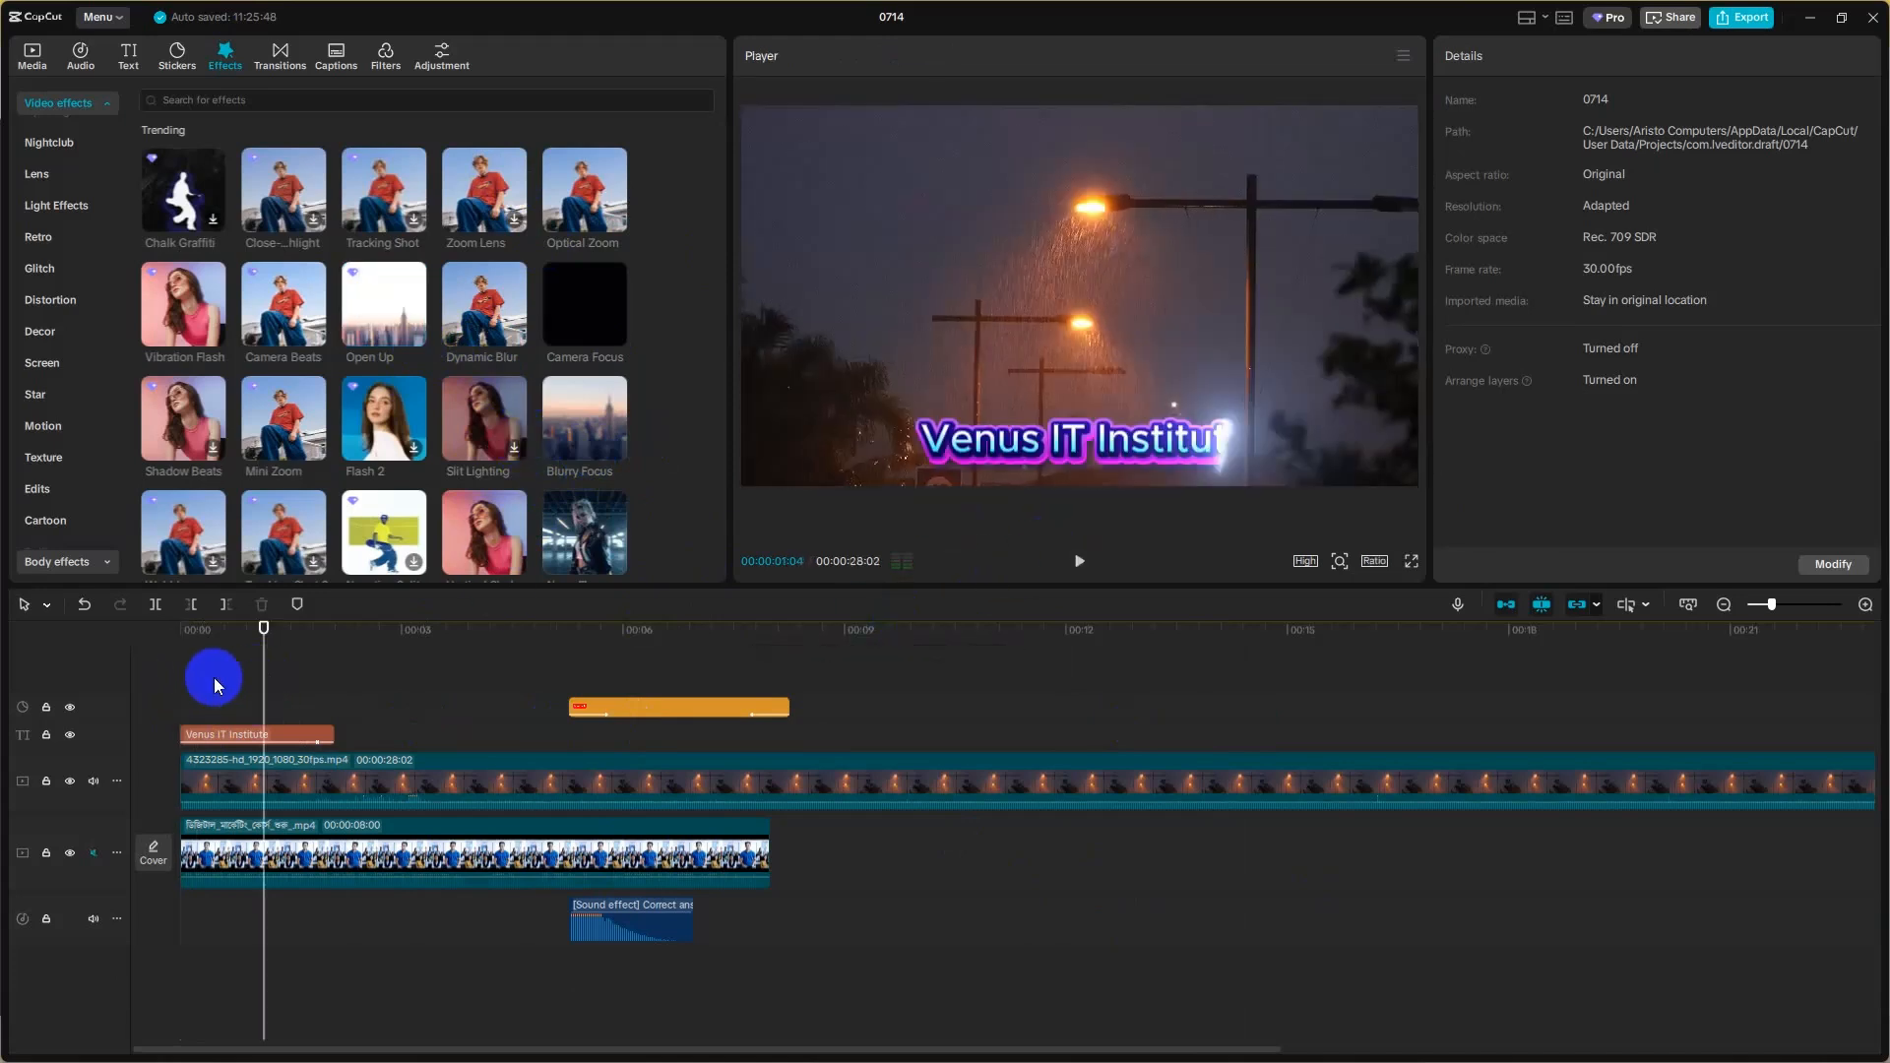
pyautogui.click(150, 678)
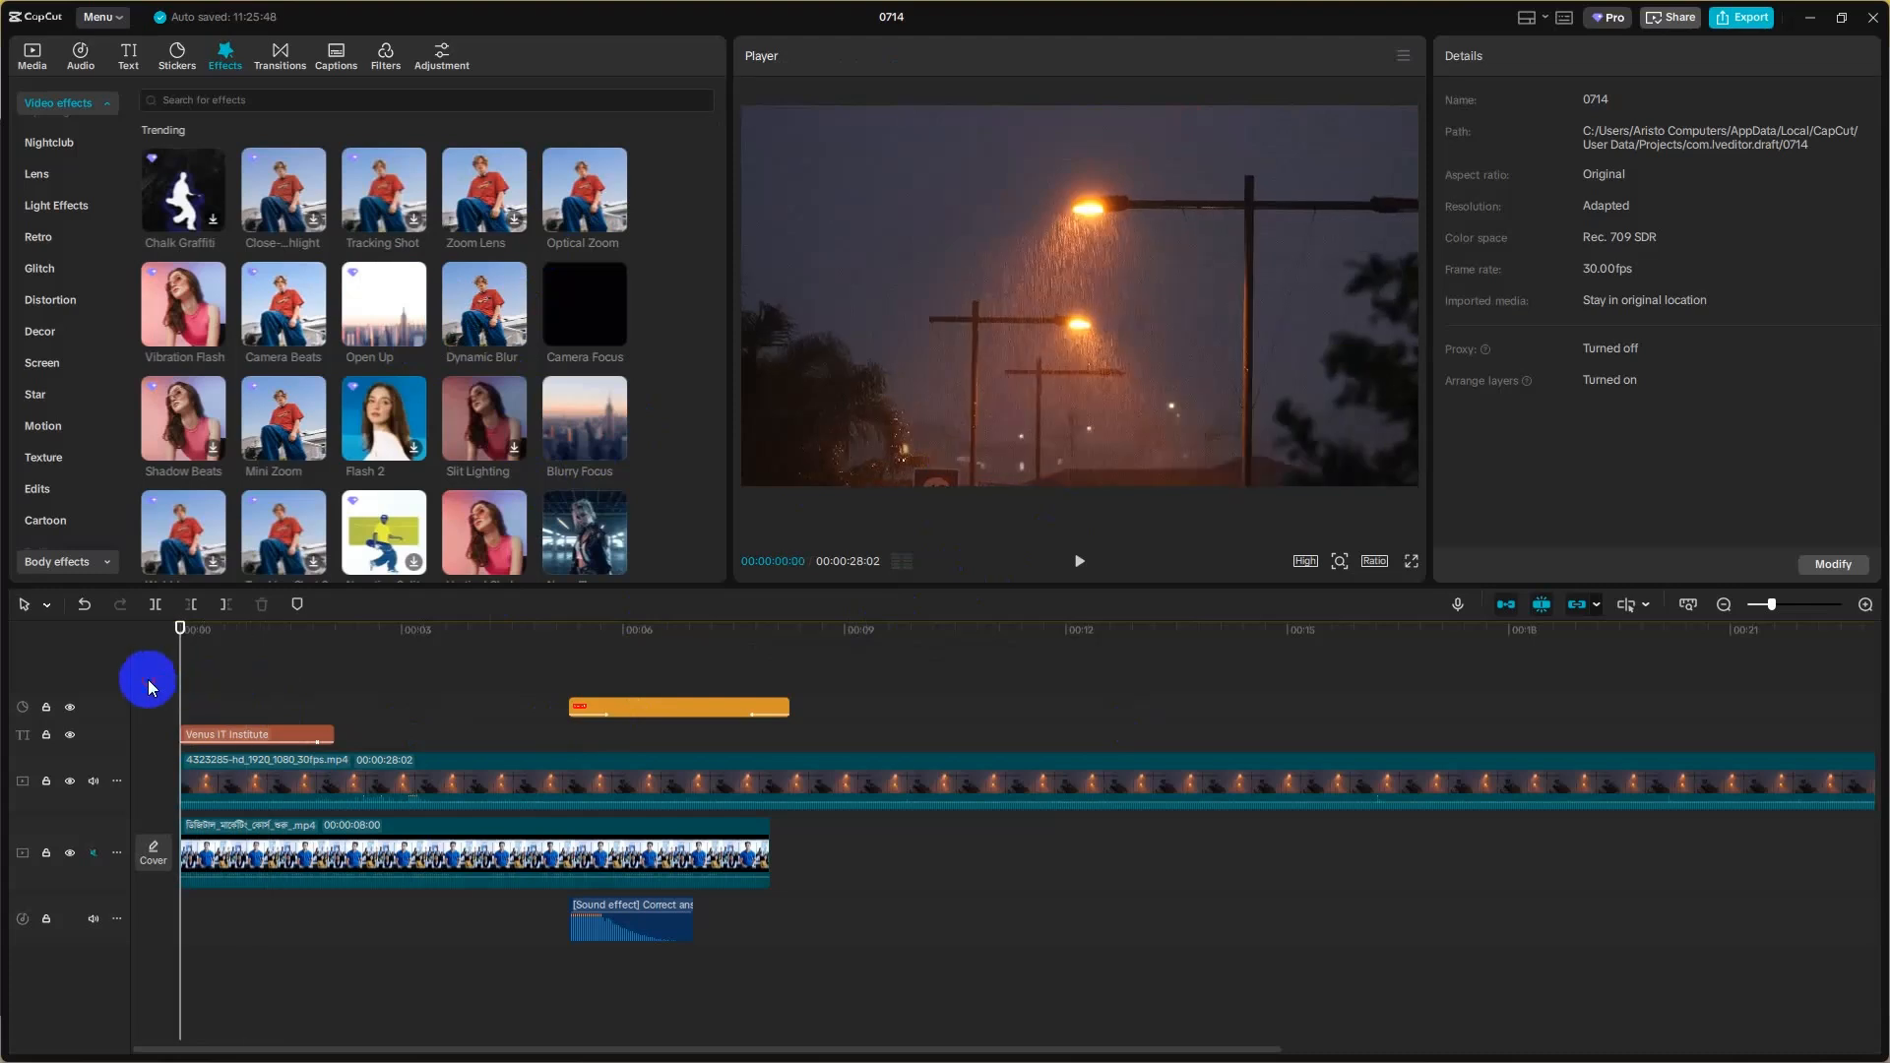
# - Add the Open Up effect at the start of the video and play back the opening section
pyautogui.click(1093, 561)
pyautogui.click(277, 664)
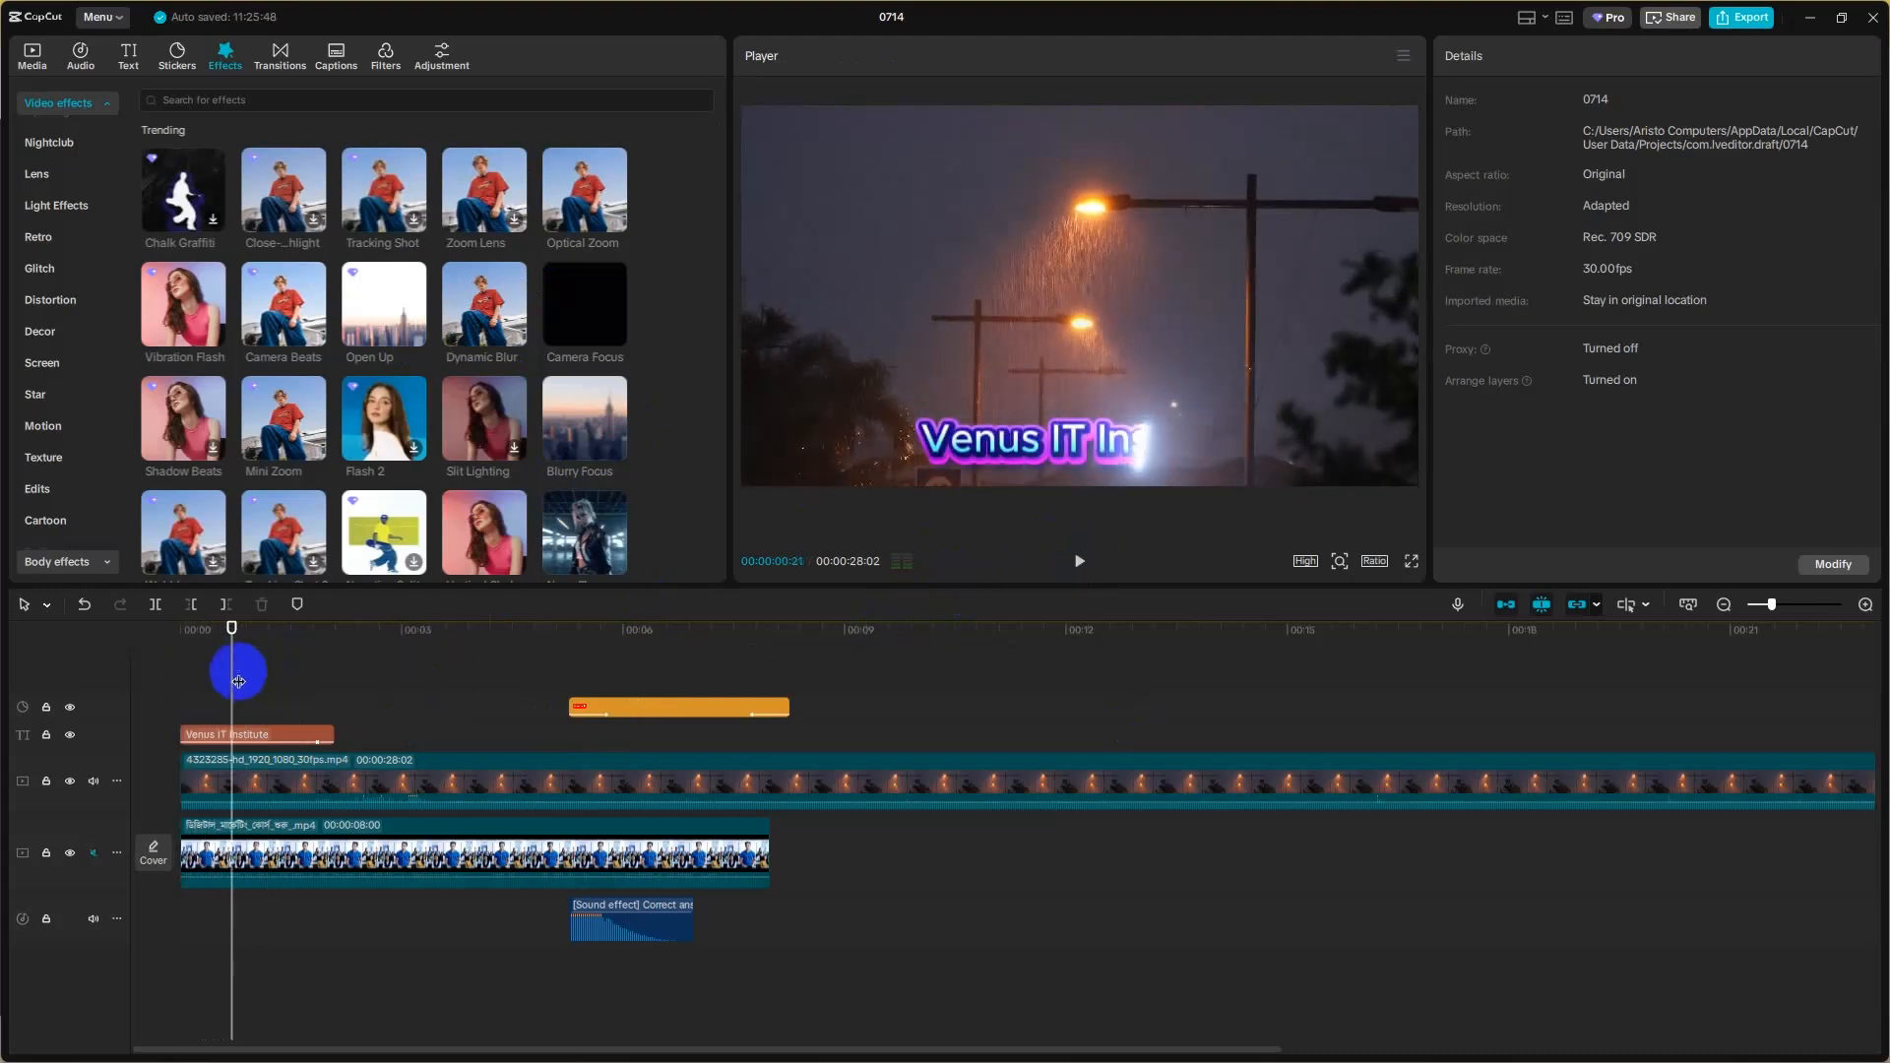
pyautogui.click(156, 670)
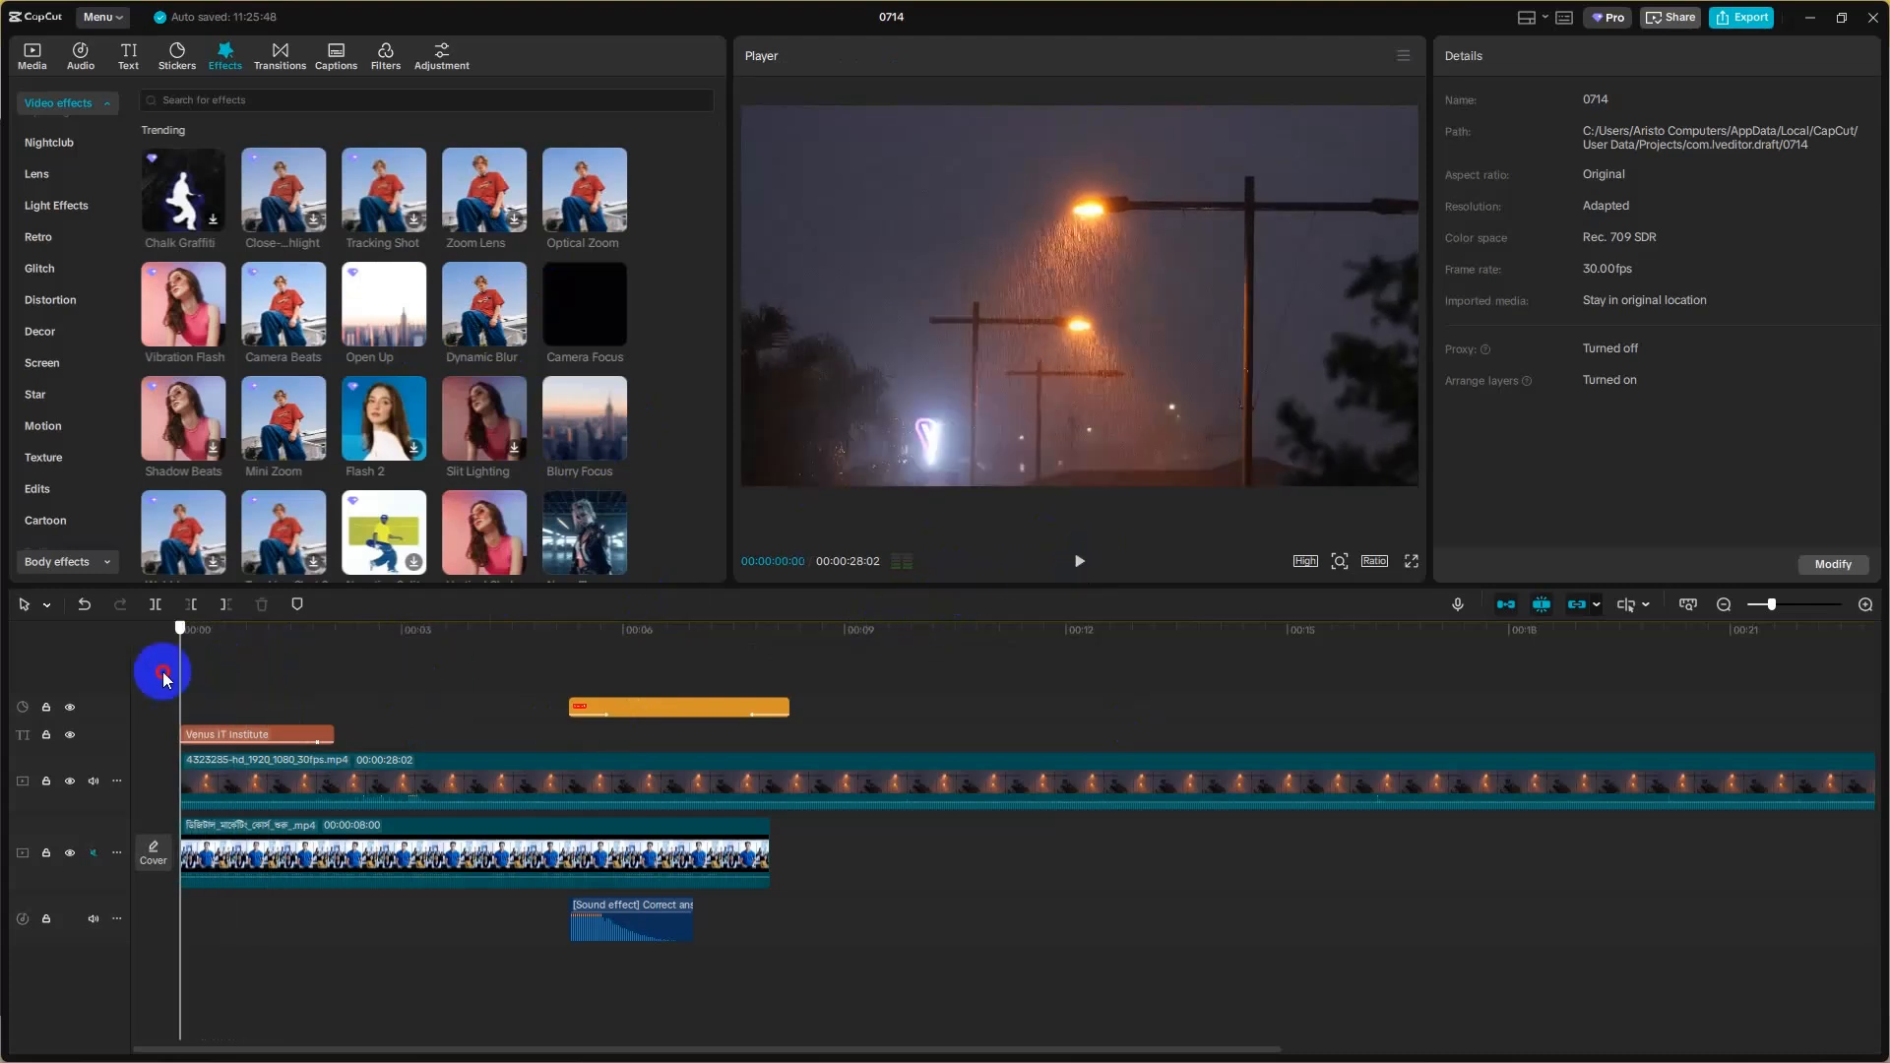
pyautogui.click(413, 333)
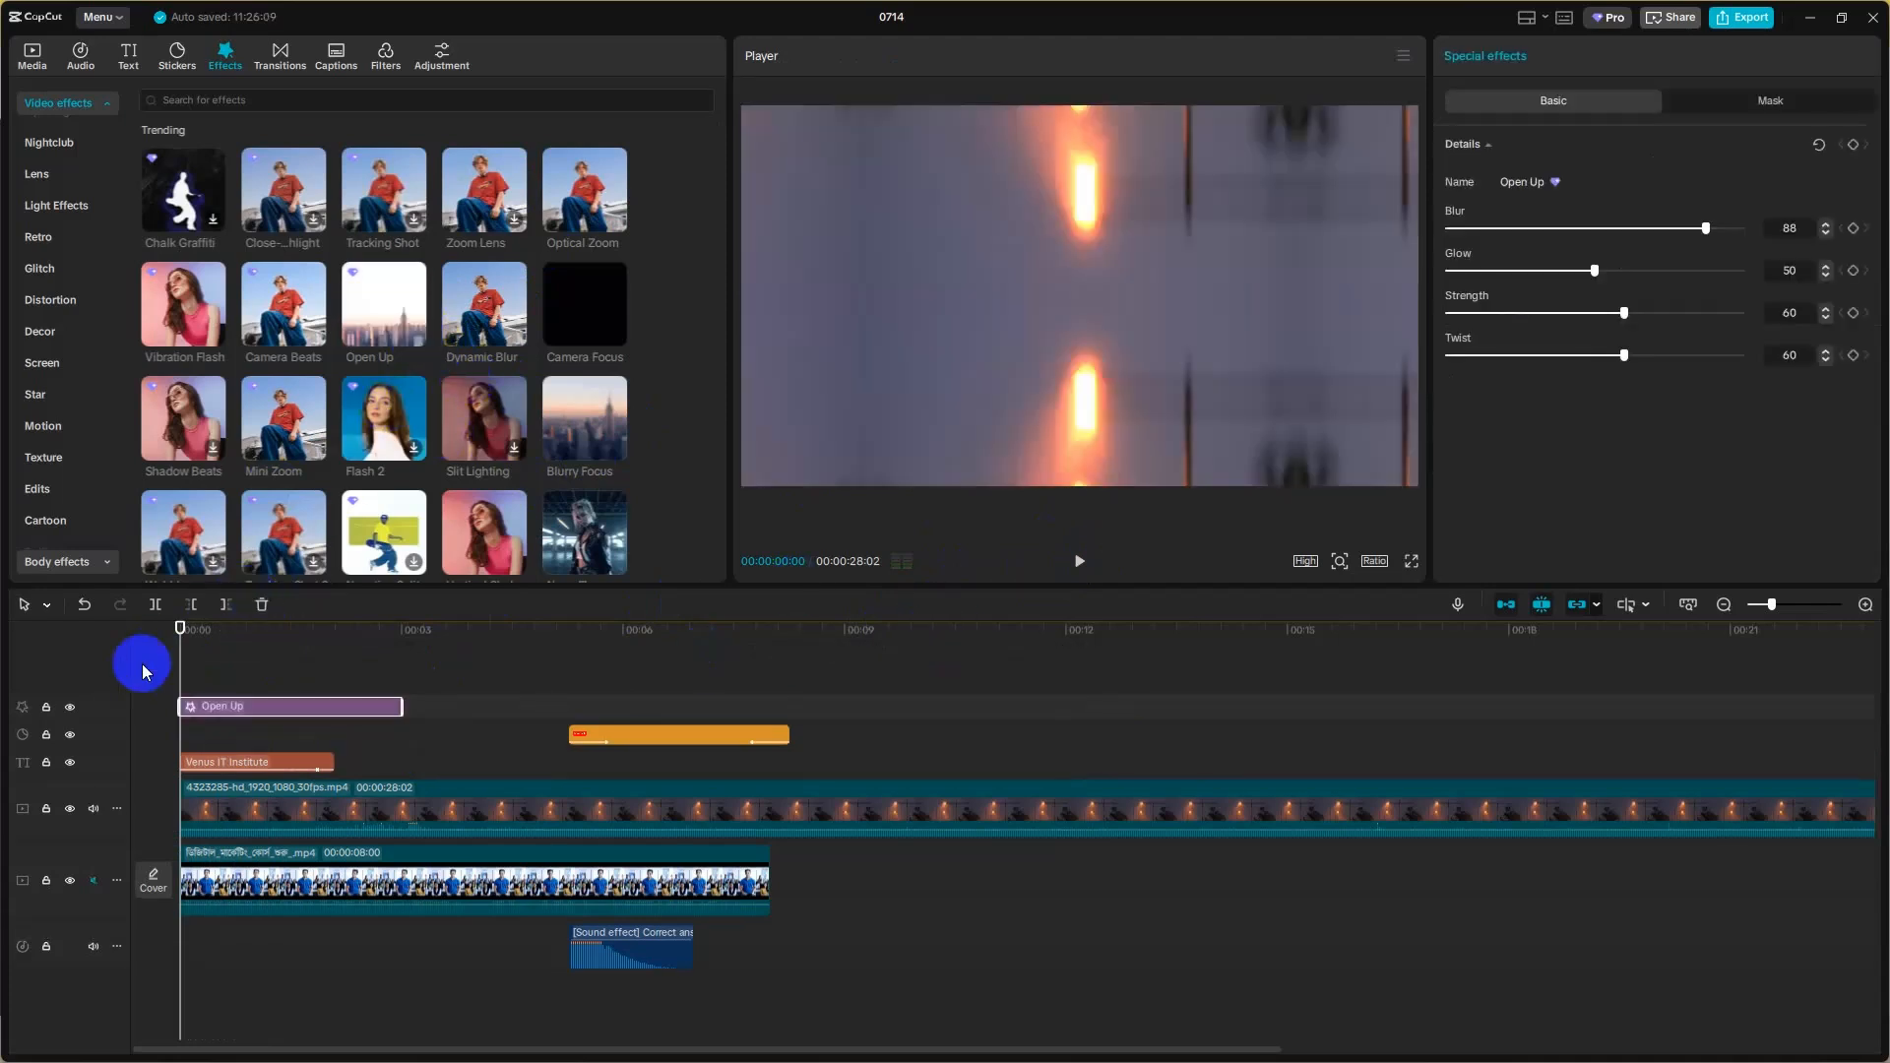
pyautogui.click(1078, 563)
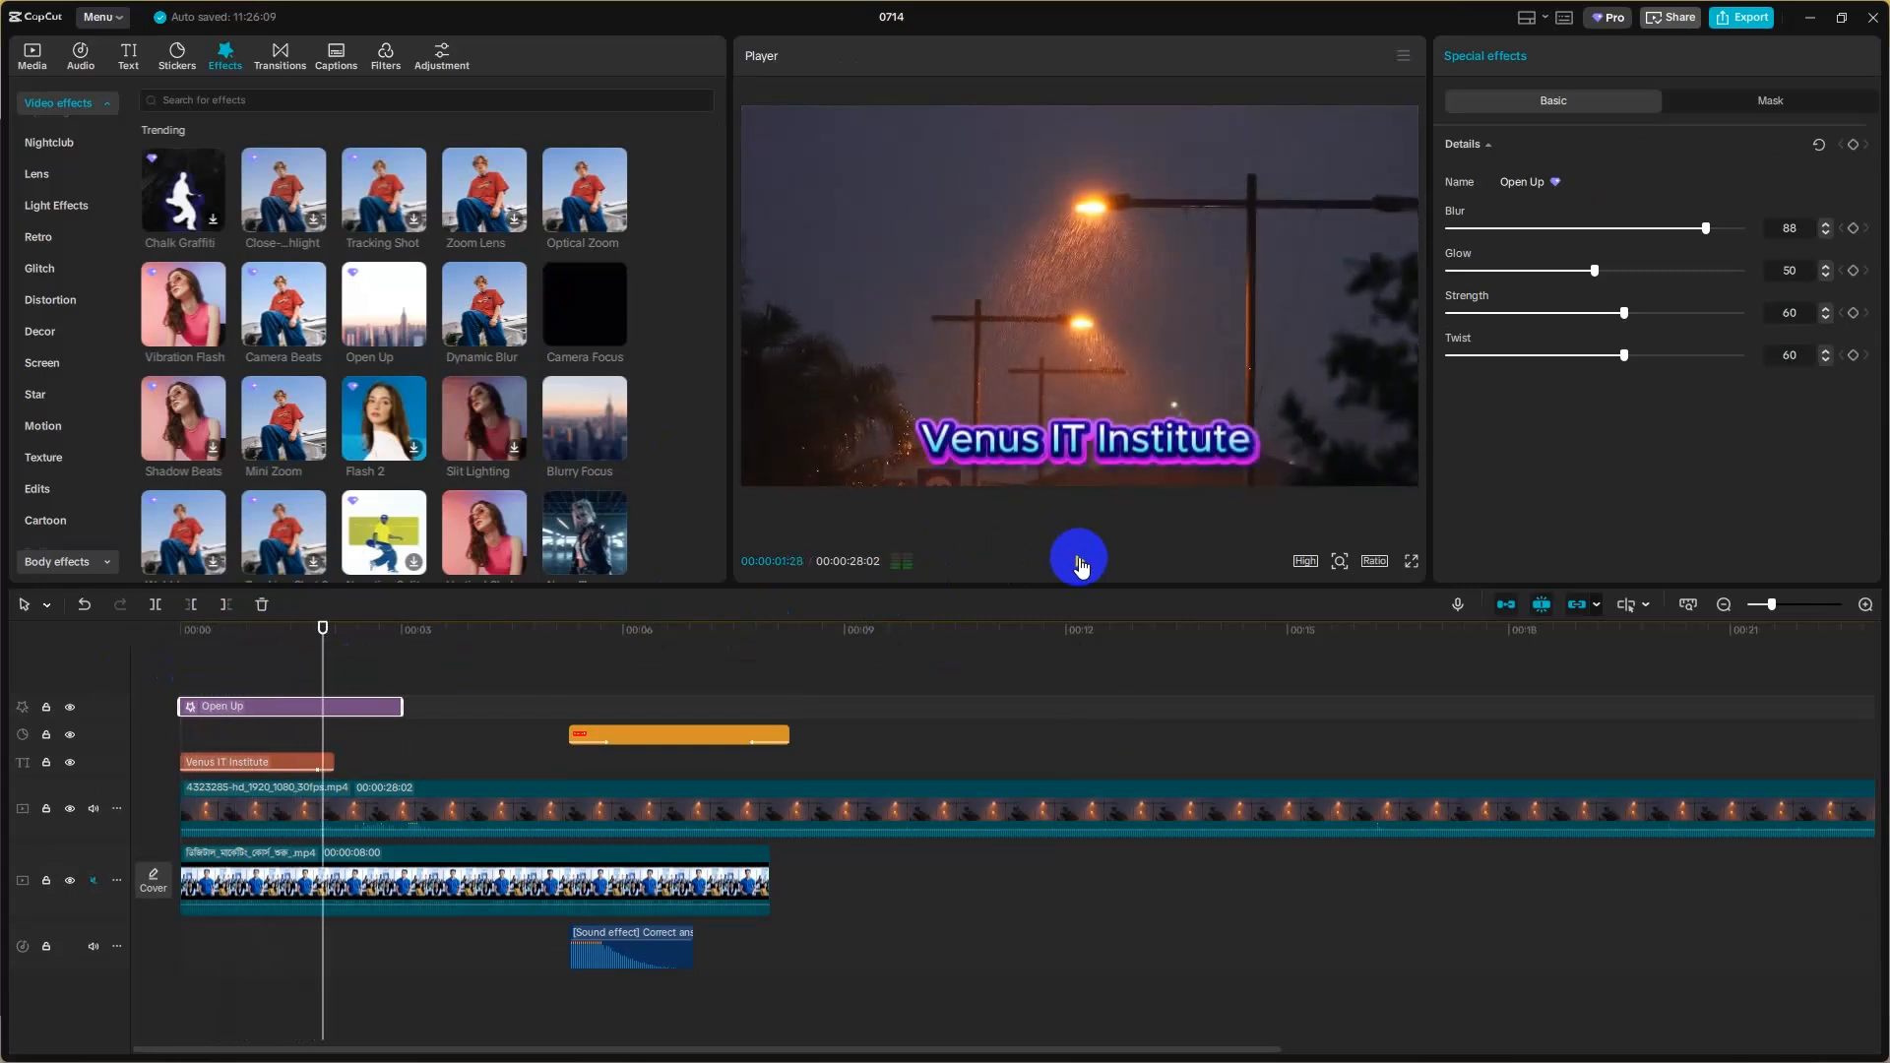
# - Add the Hazy Rotation effect at about 2 s and delete the Open Up effect from the timeline
pyautogui.scroll(-6, 512, 394)
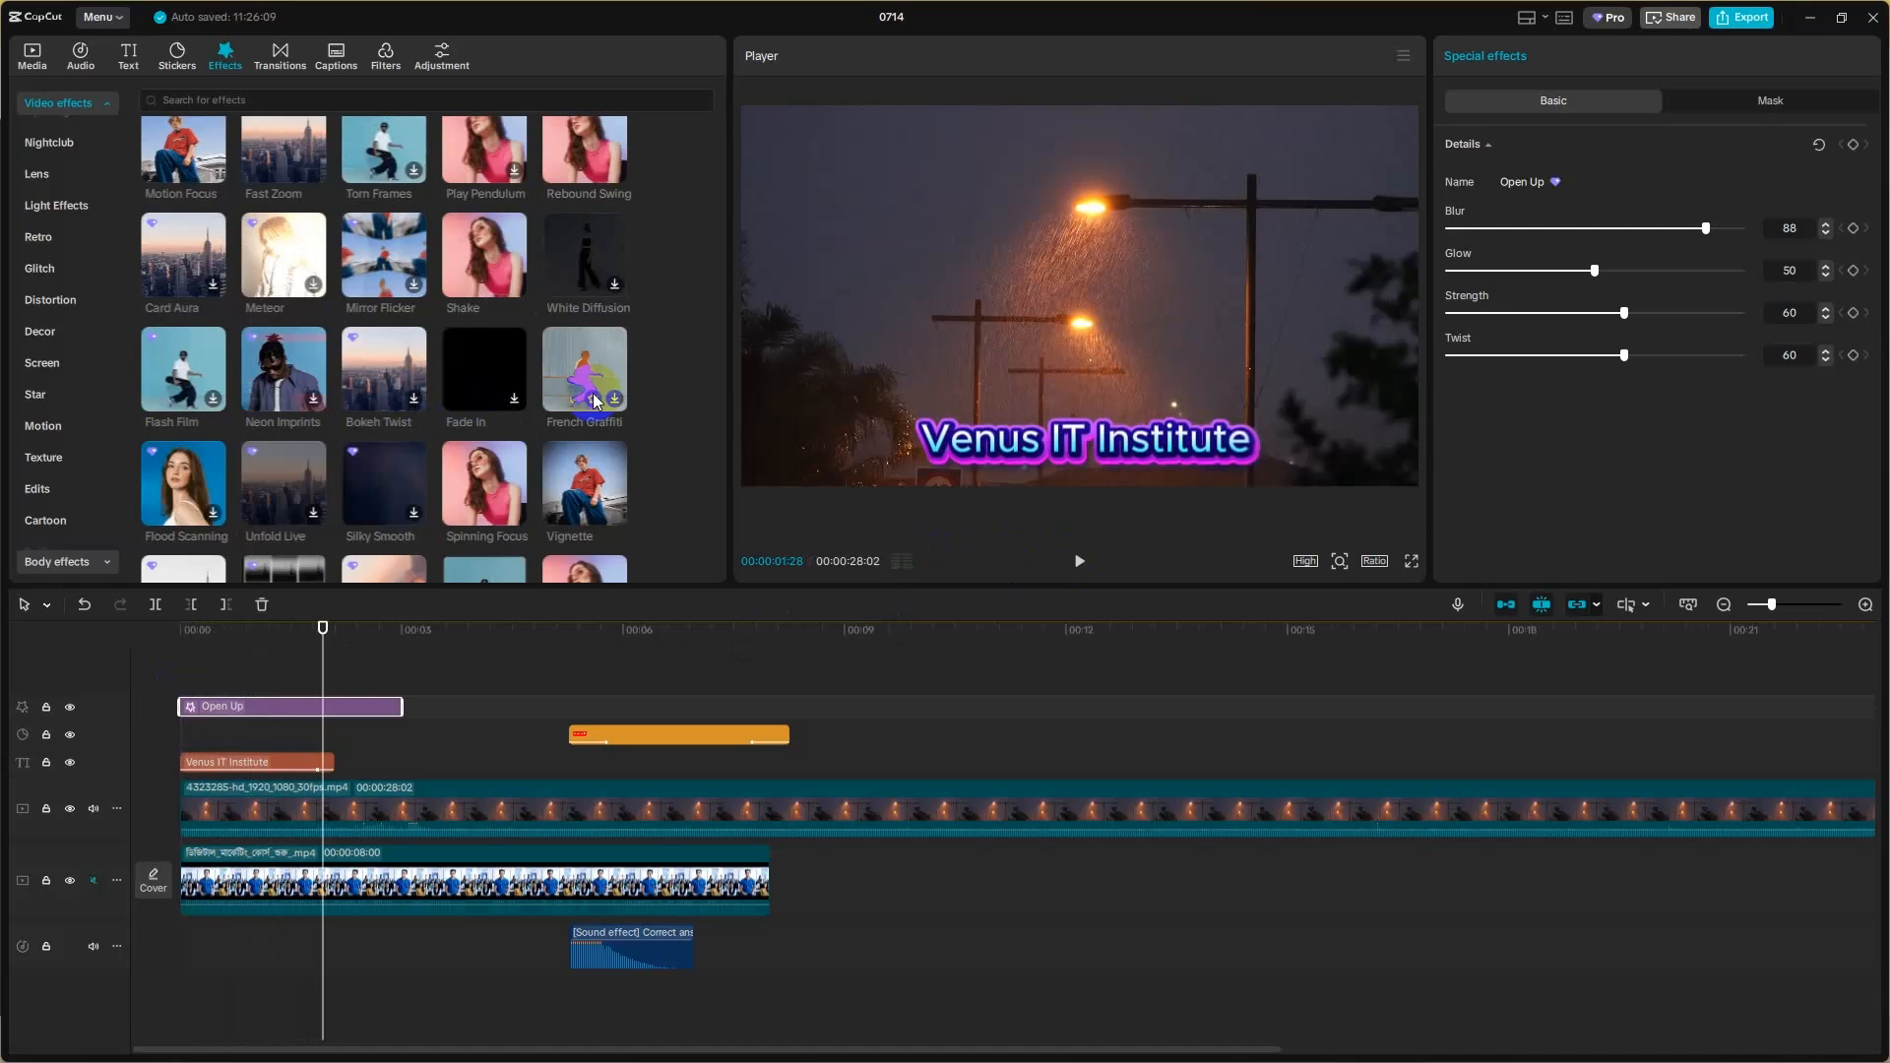
pyautogui.scroll(-3, 453, 443)
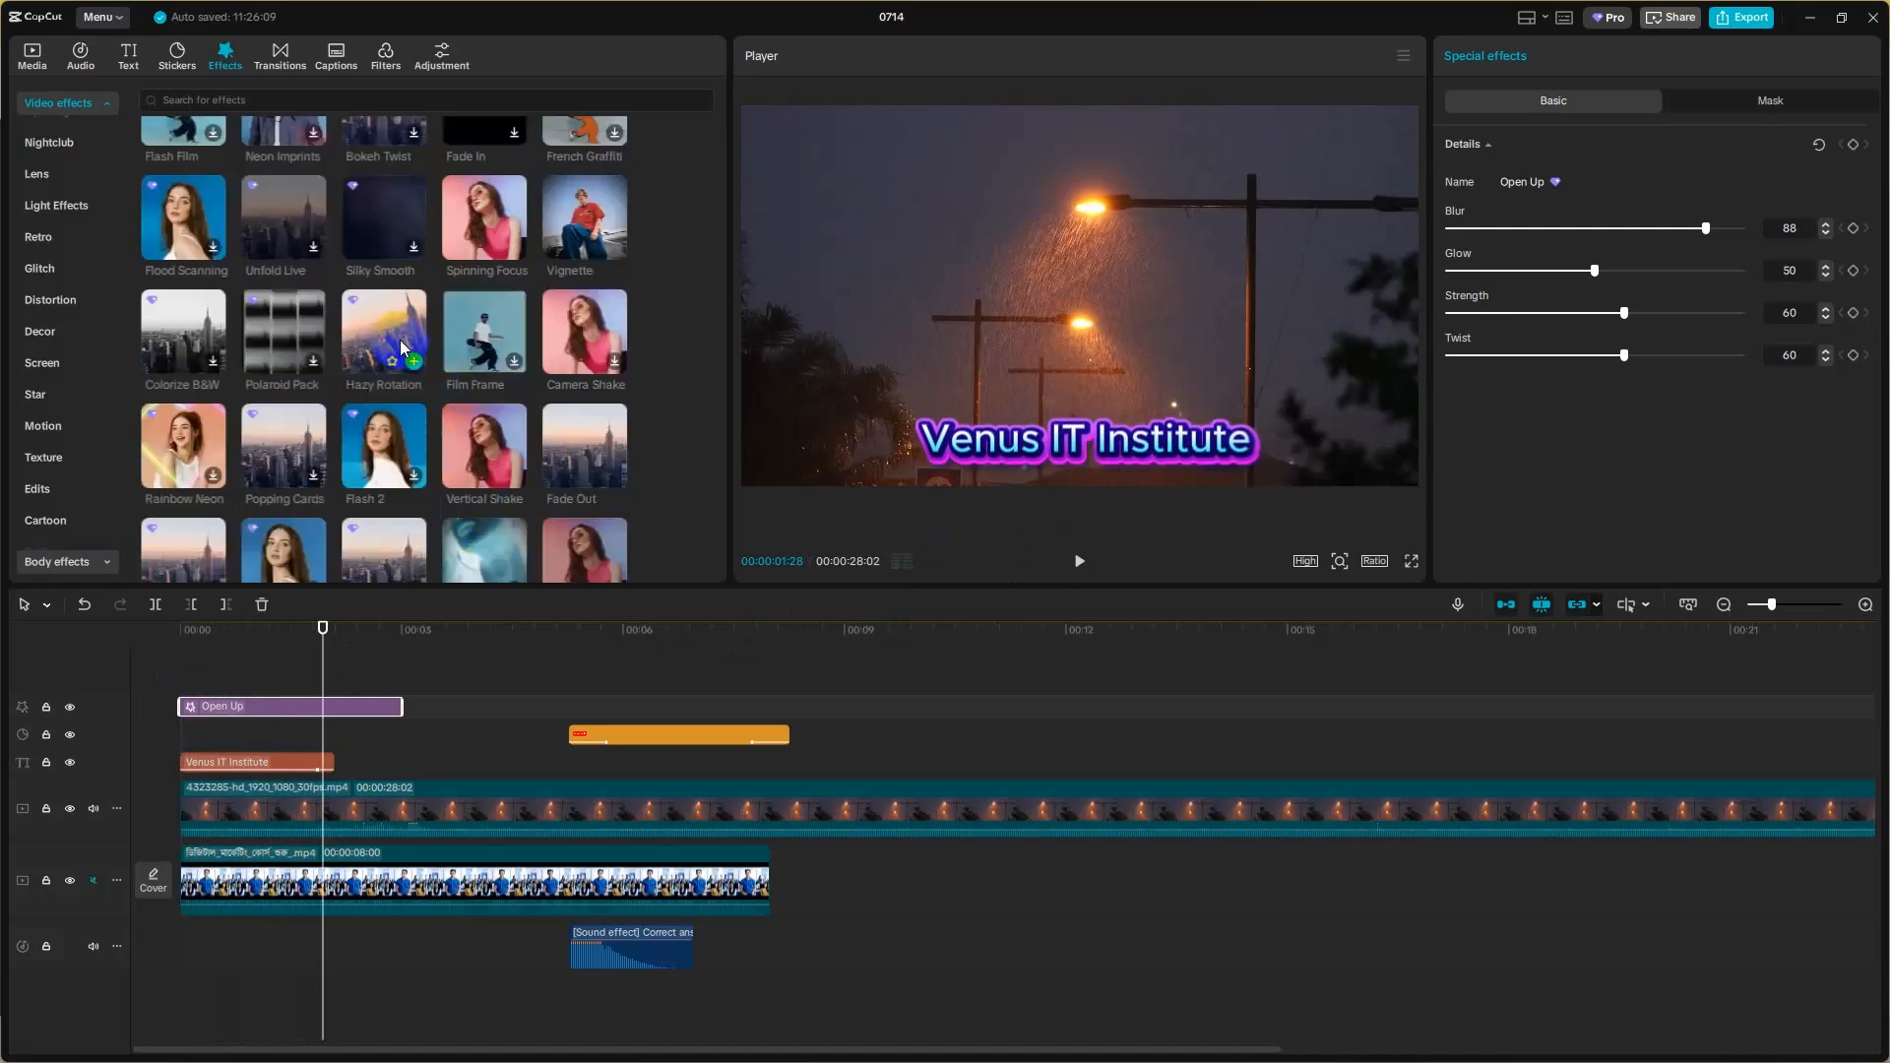
pyautogui.moveTo(406, 345); pyautogui.dragTo(384, 632)
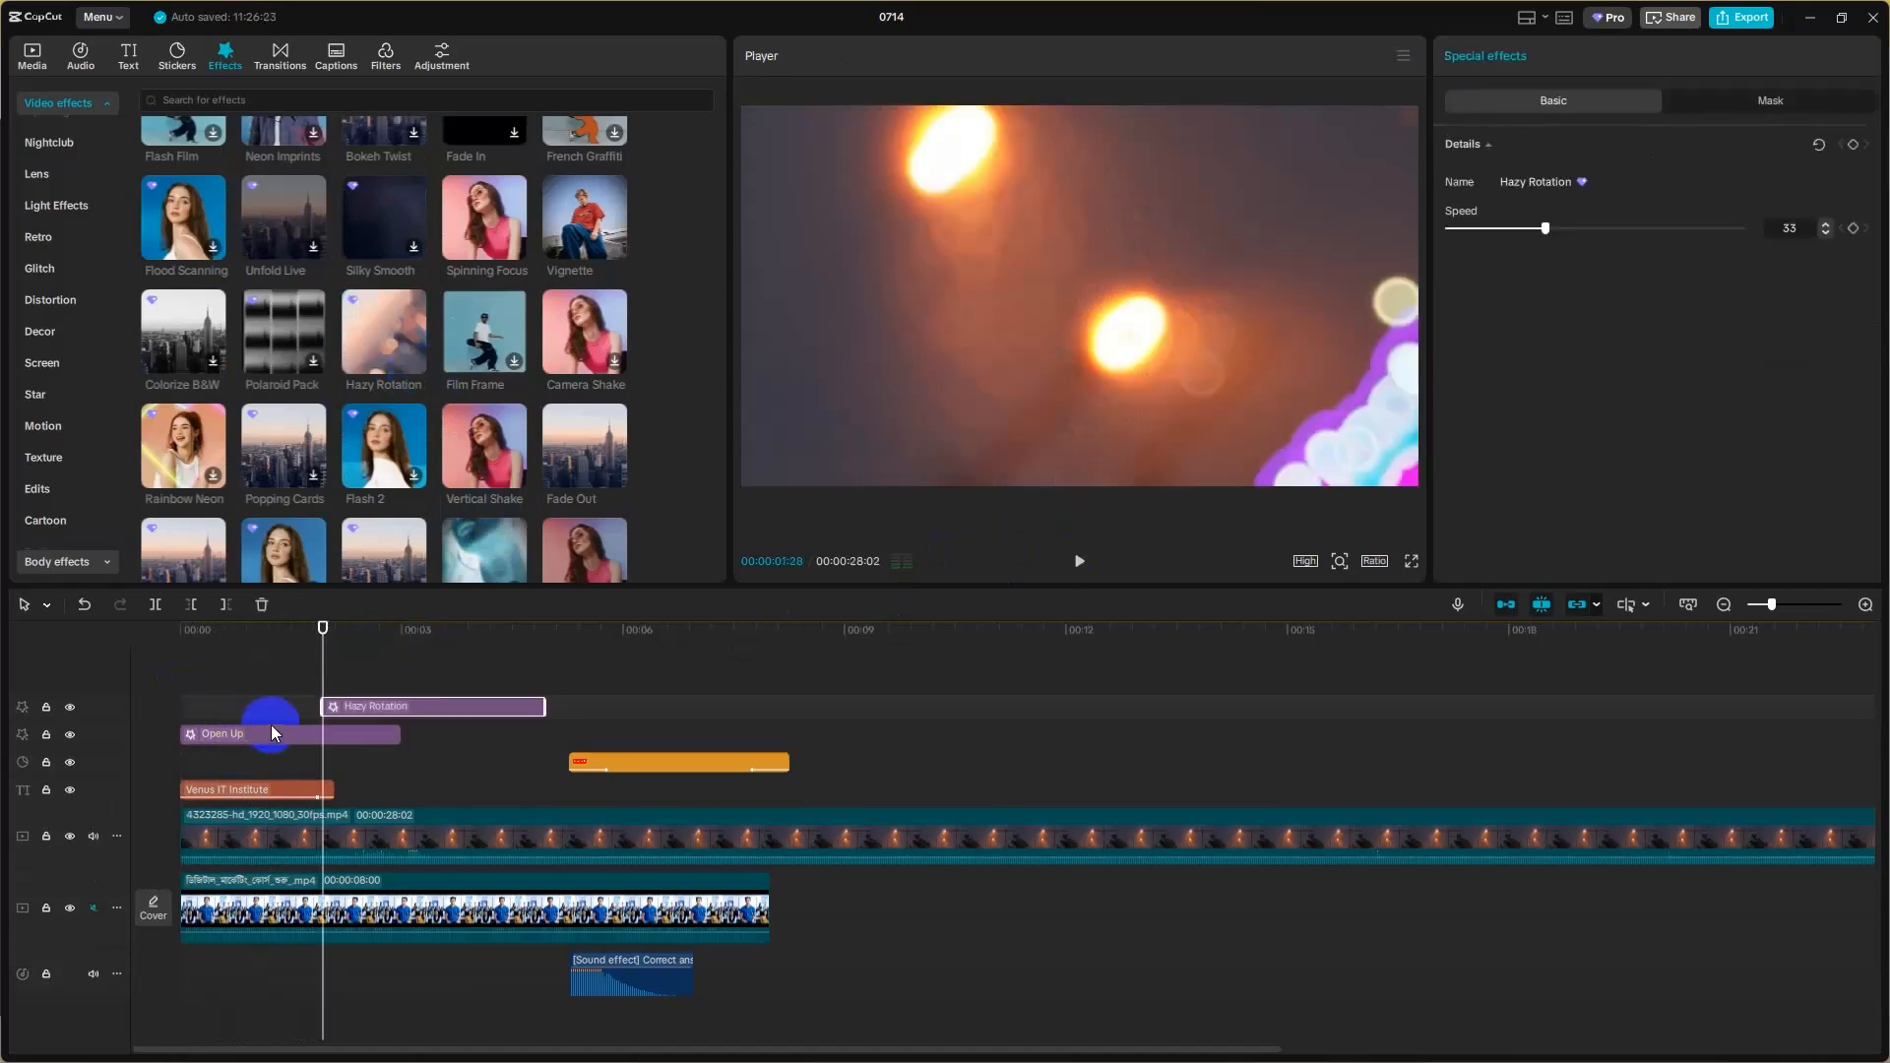
pyautogui.click(272, 729)
pyautogui.click(334, 729)
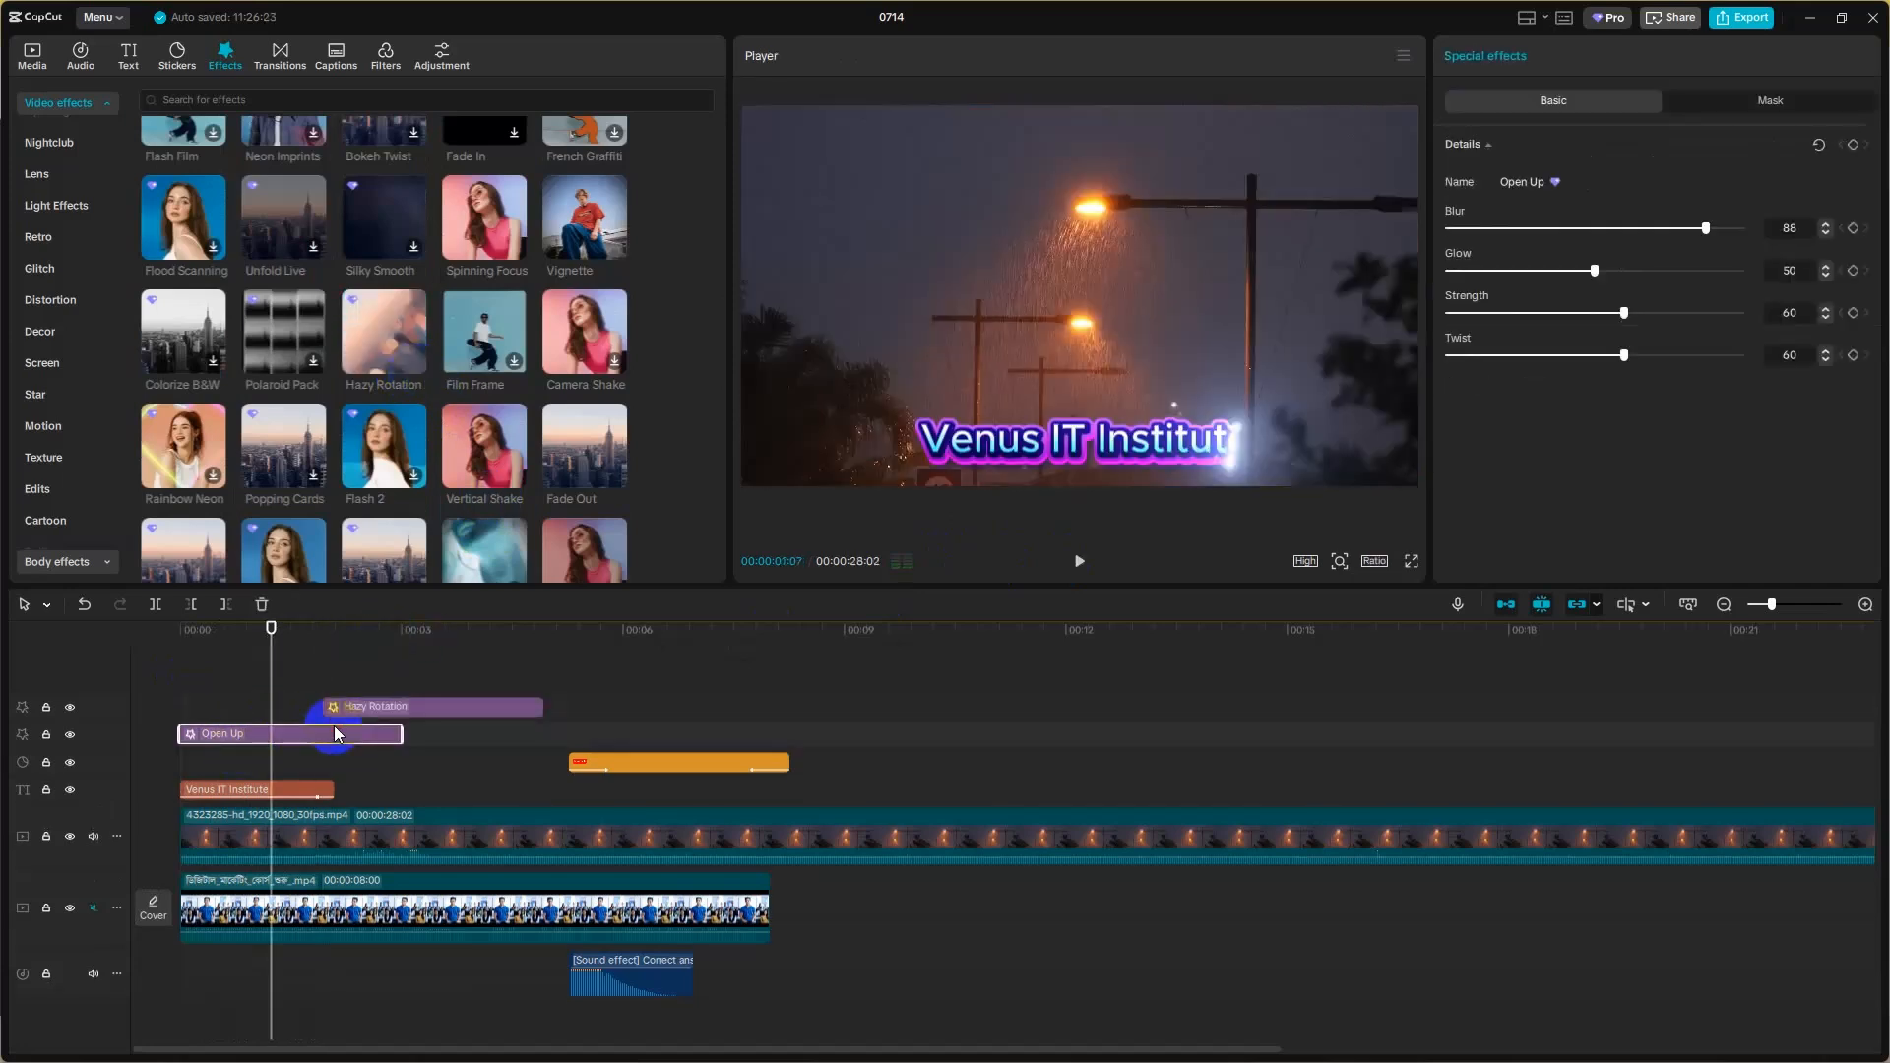
pyautogui.press('Delete')
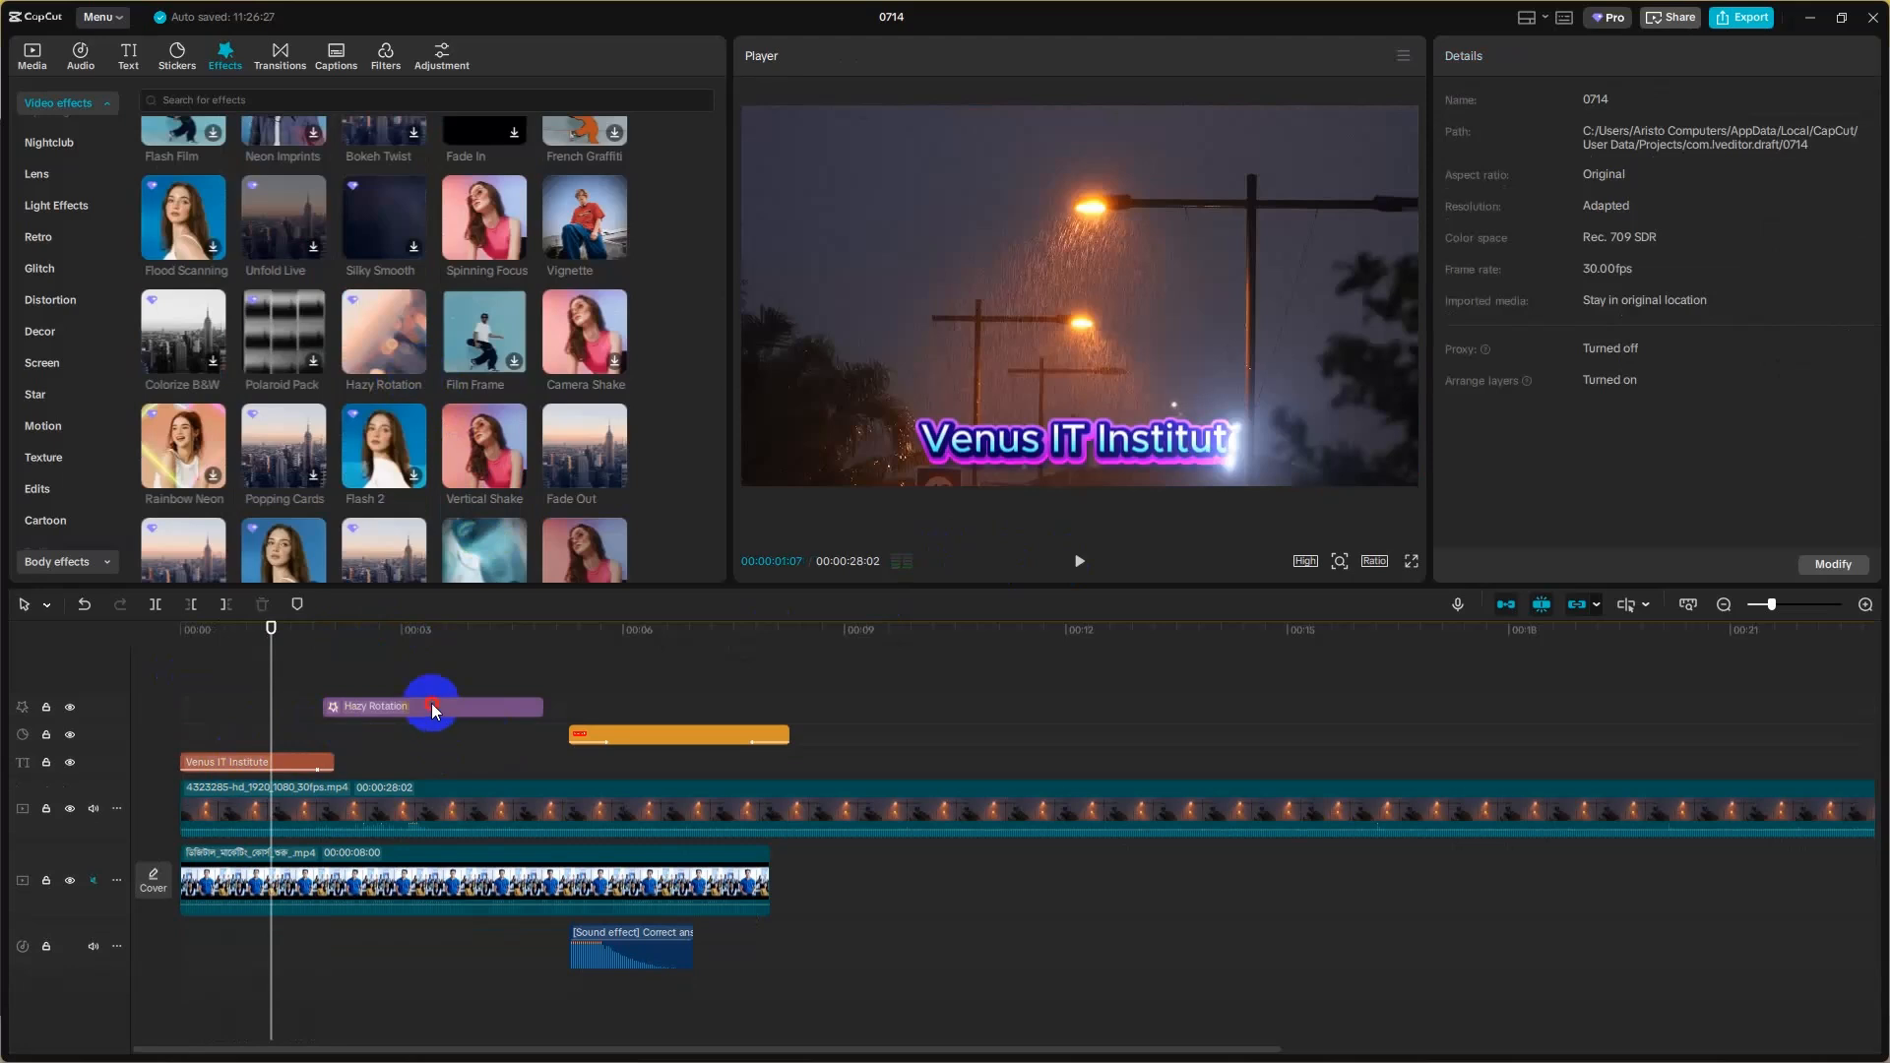
# - Move the Hazy Rotation effect earlier to start at about 1.5 s and play back its section
pyautogui.moveTo(431, 703); pyautogui.dragTo(403, 703)
pyautogui.click(1086, 562)
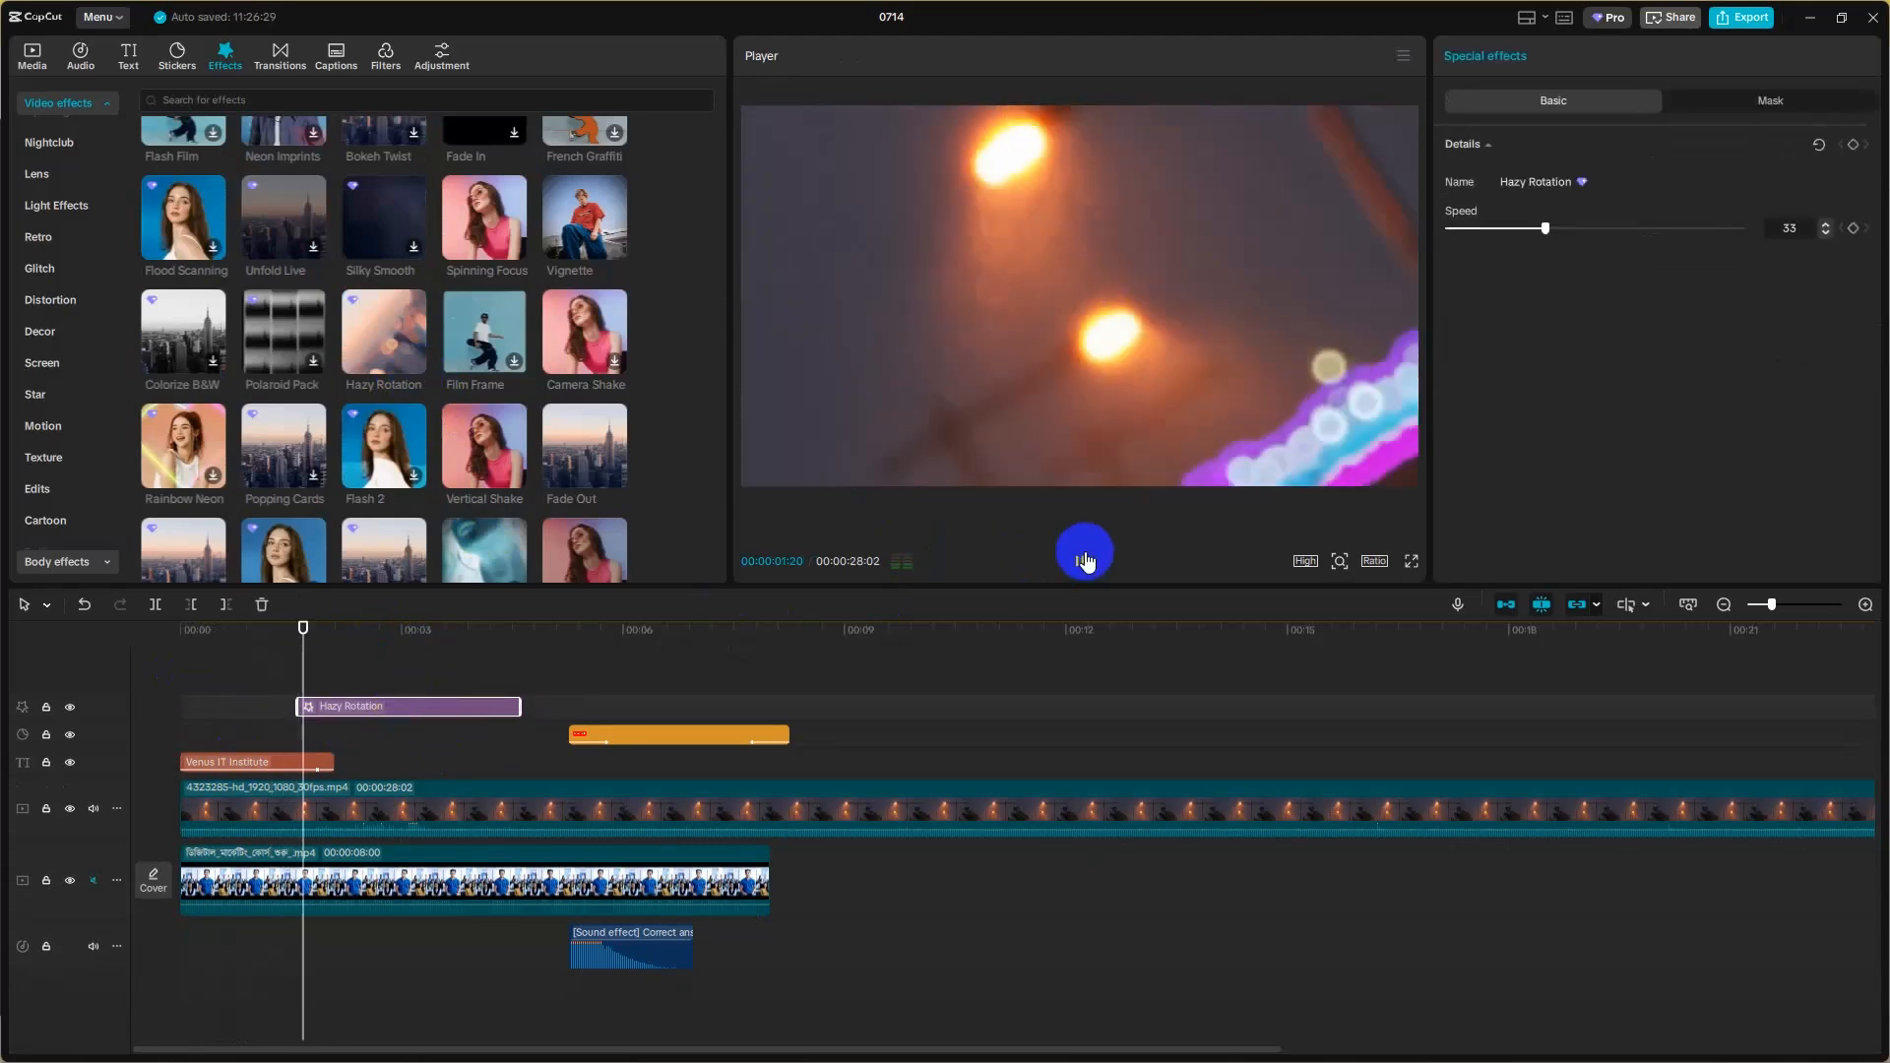
pyautogui.click(1086, 562)
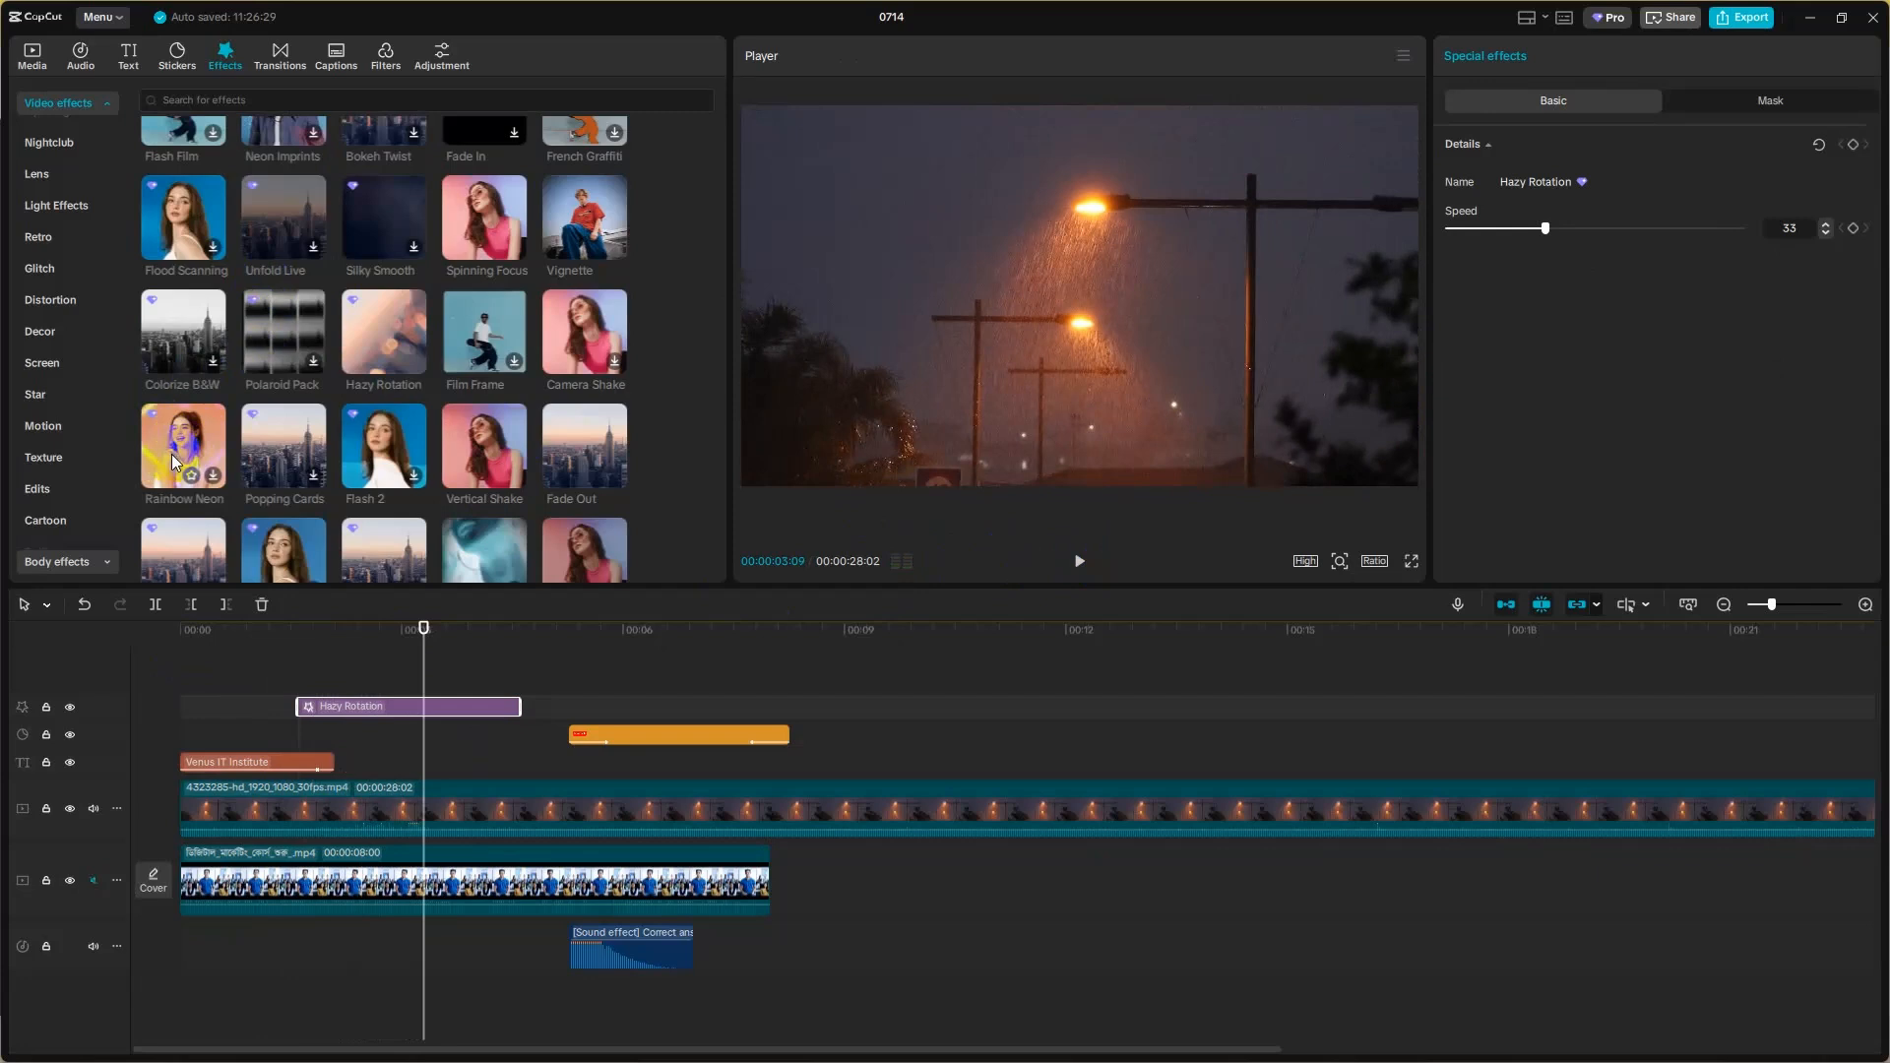
# - Replace the Hazy Rotation effect with Rainbow Neon at about 2 s and play back that section
pyautogui.click(349, 692)
pyautogui.click(402, 707)
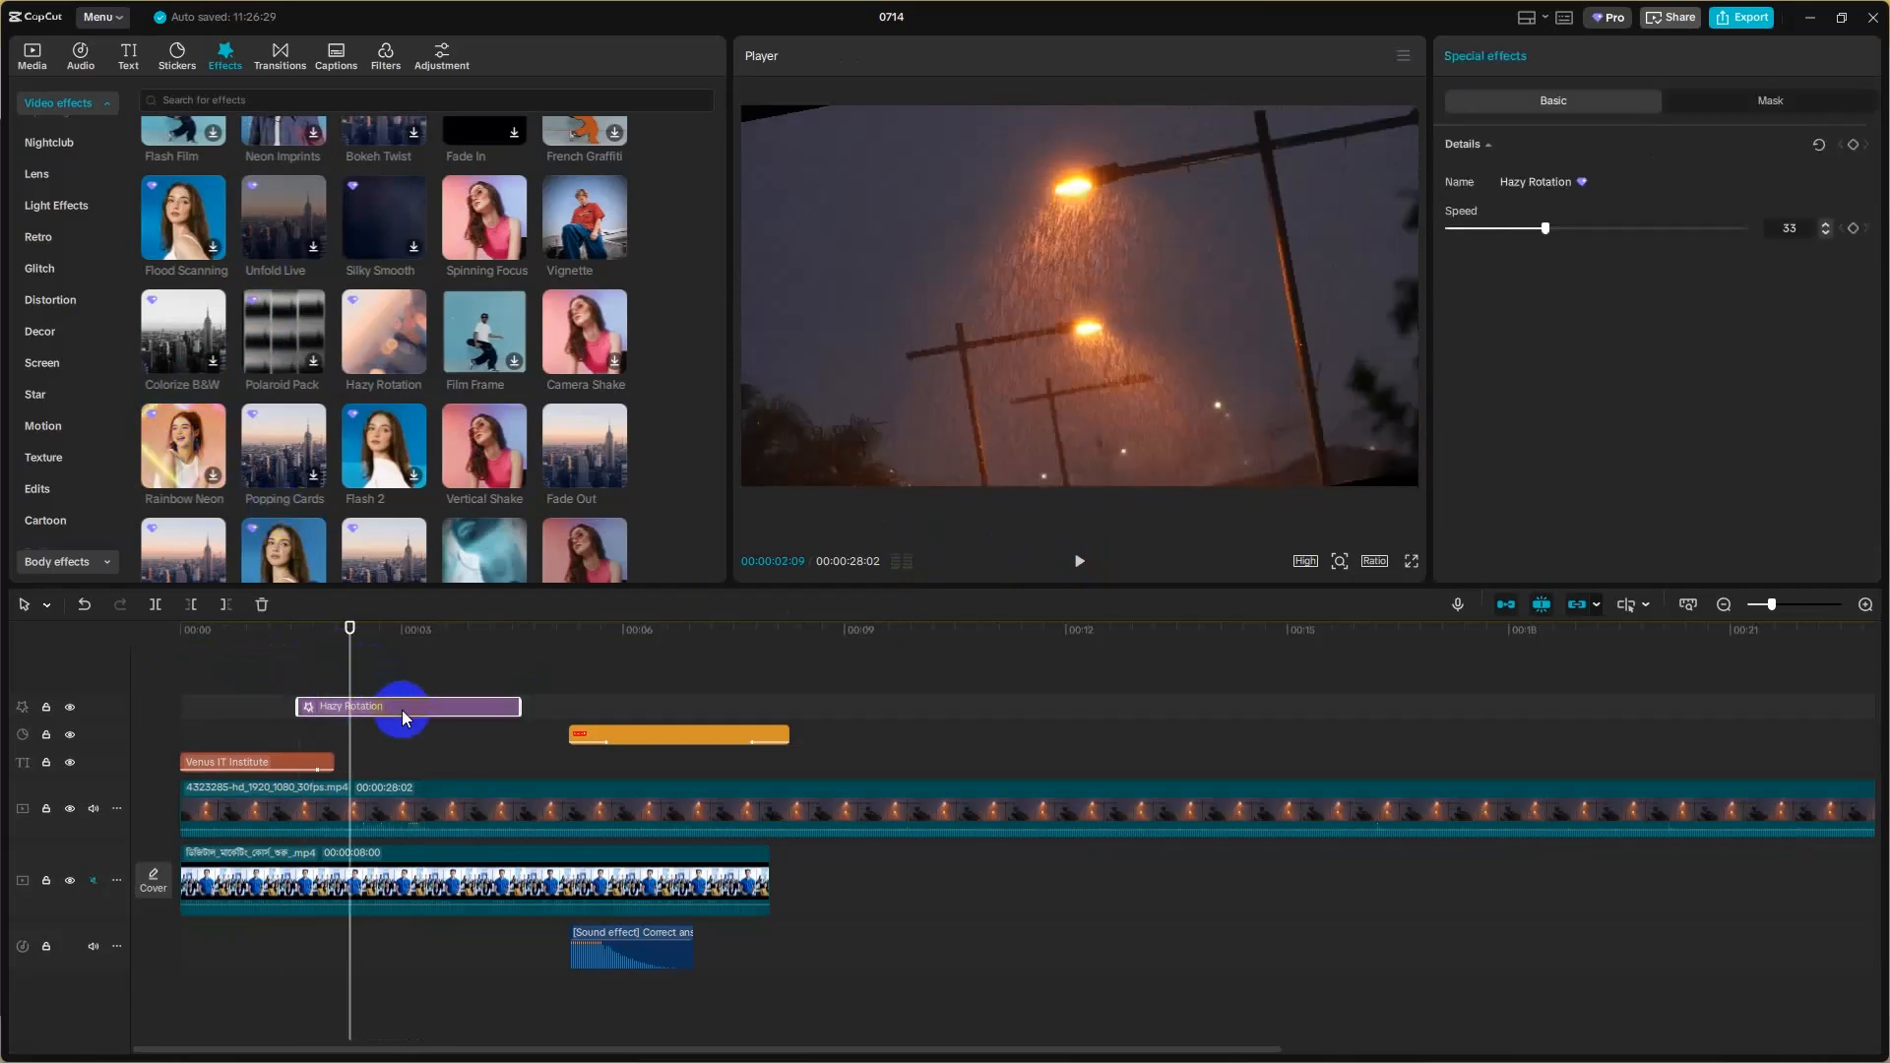
pyautogui.press('Delete')
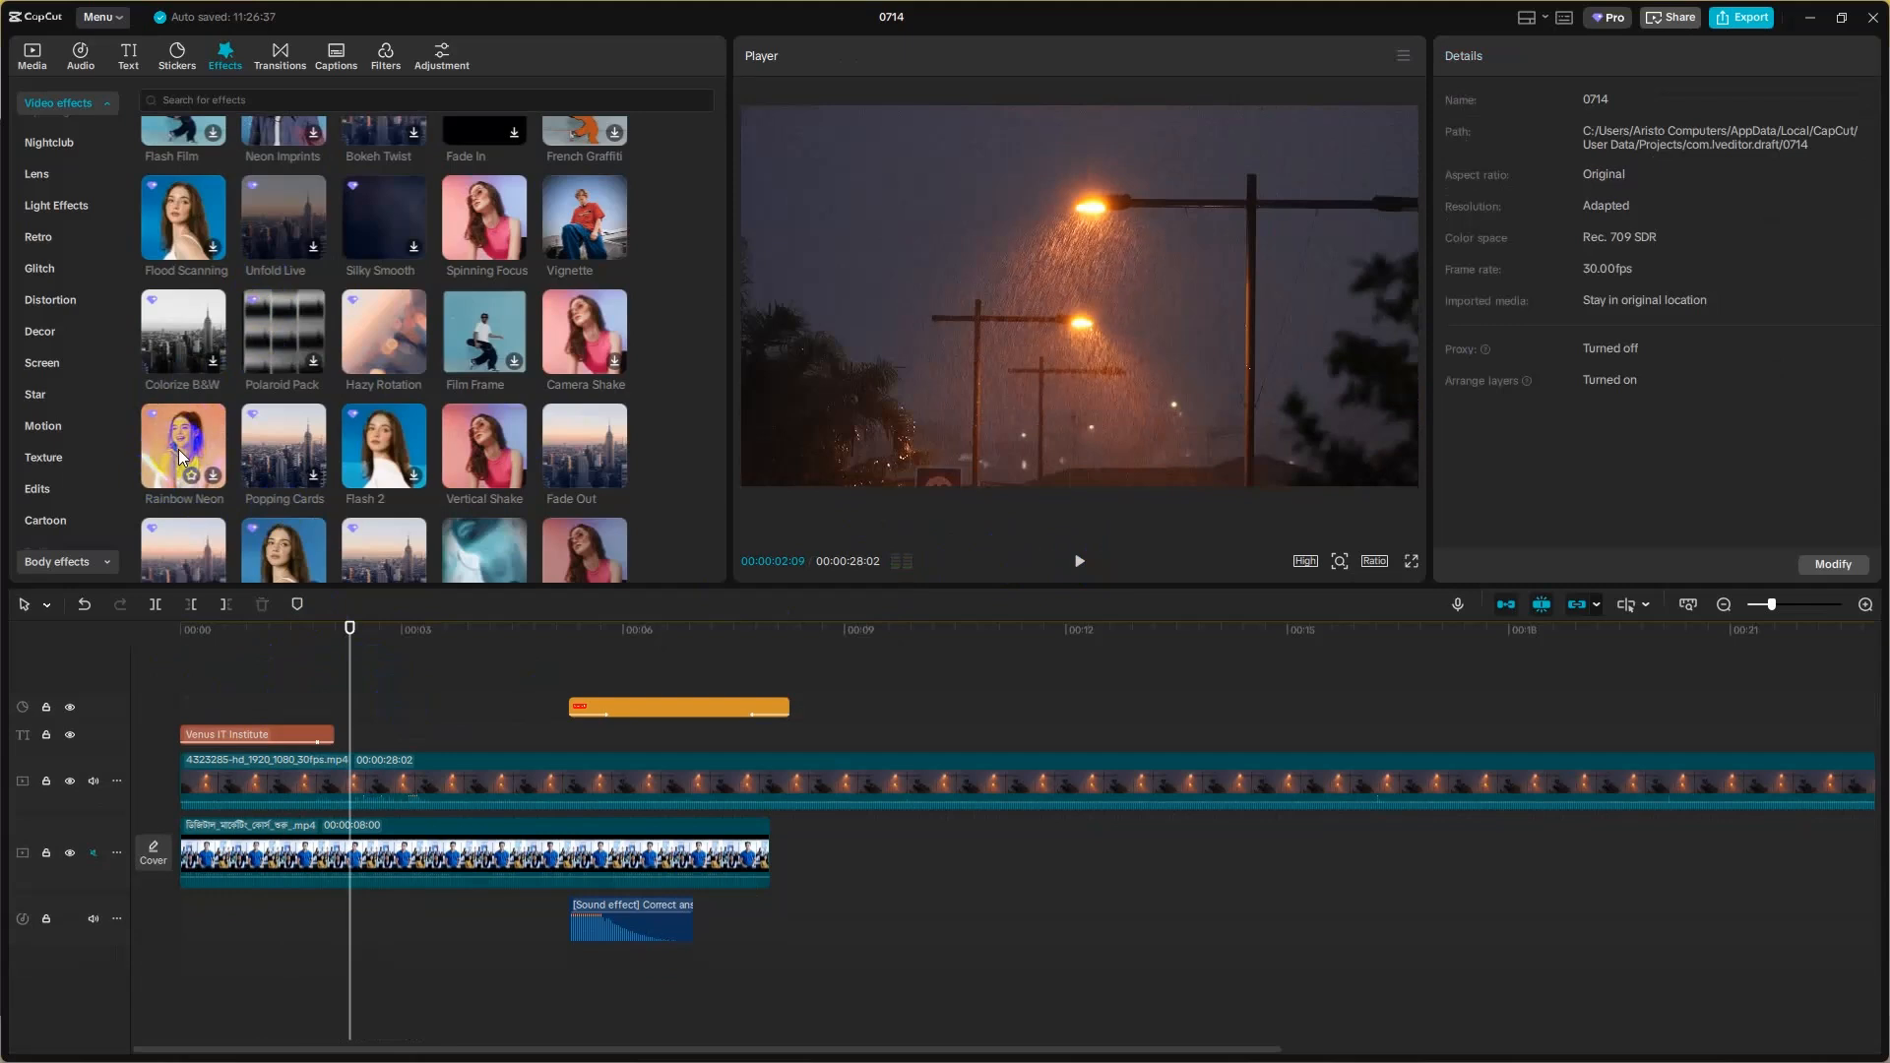
pyautogui.moveTo(210, 468); pyautogui.dragTo(477, 743)
pyautogui.click(340, 653)
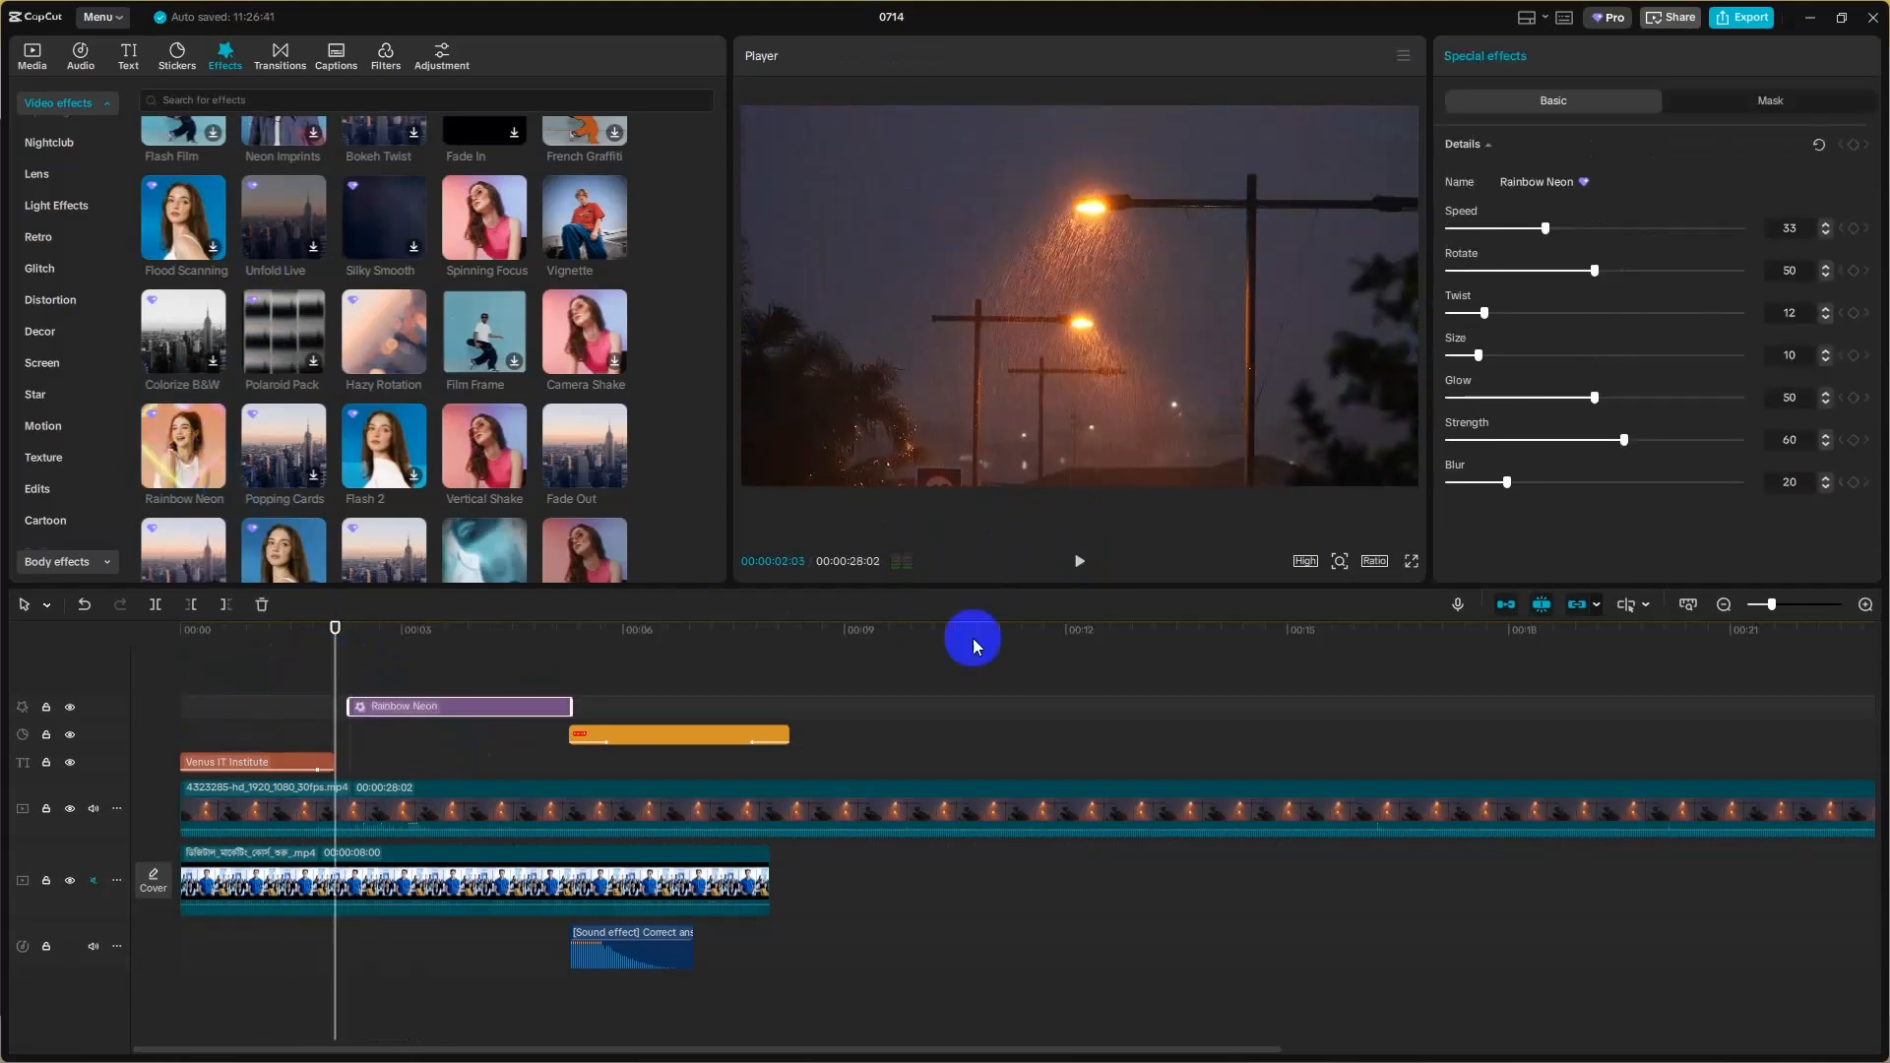
pyautogui.click(1080, 562)
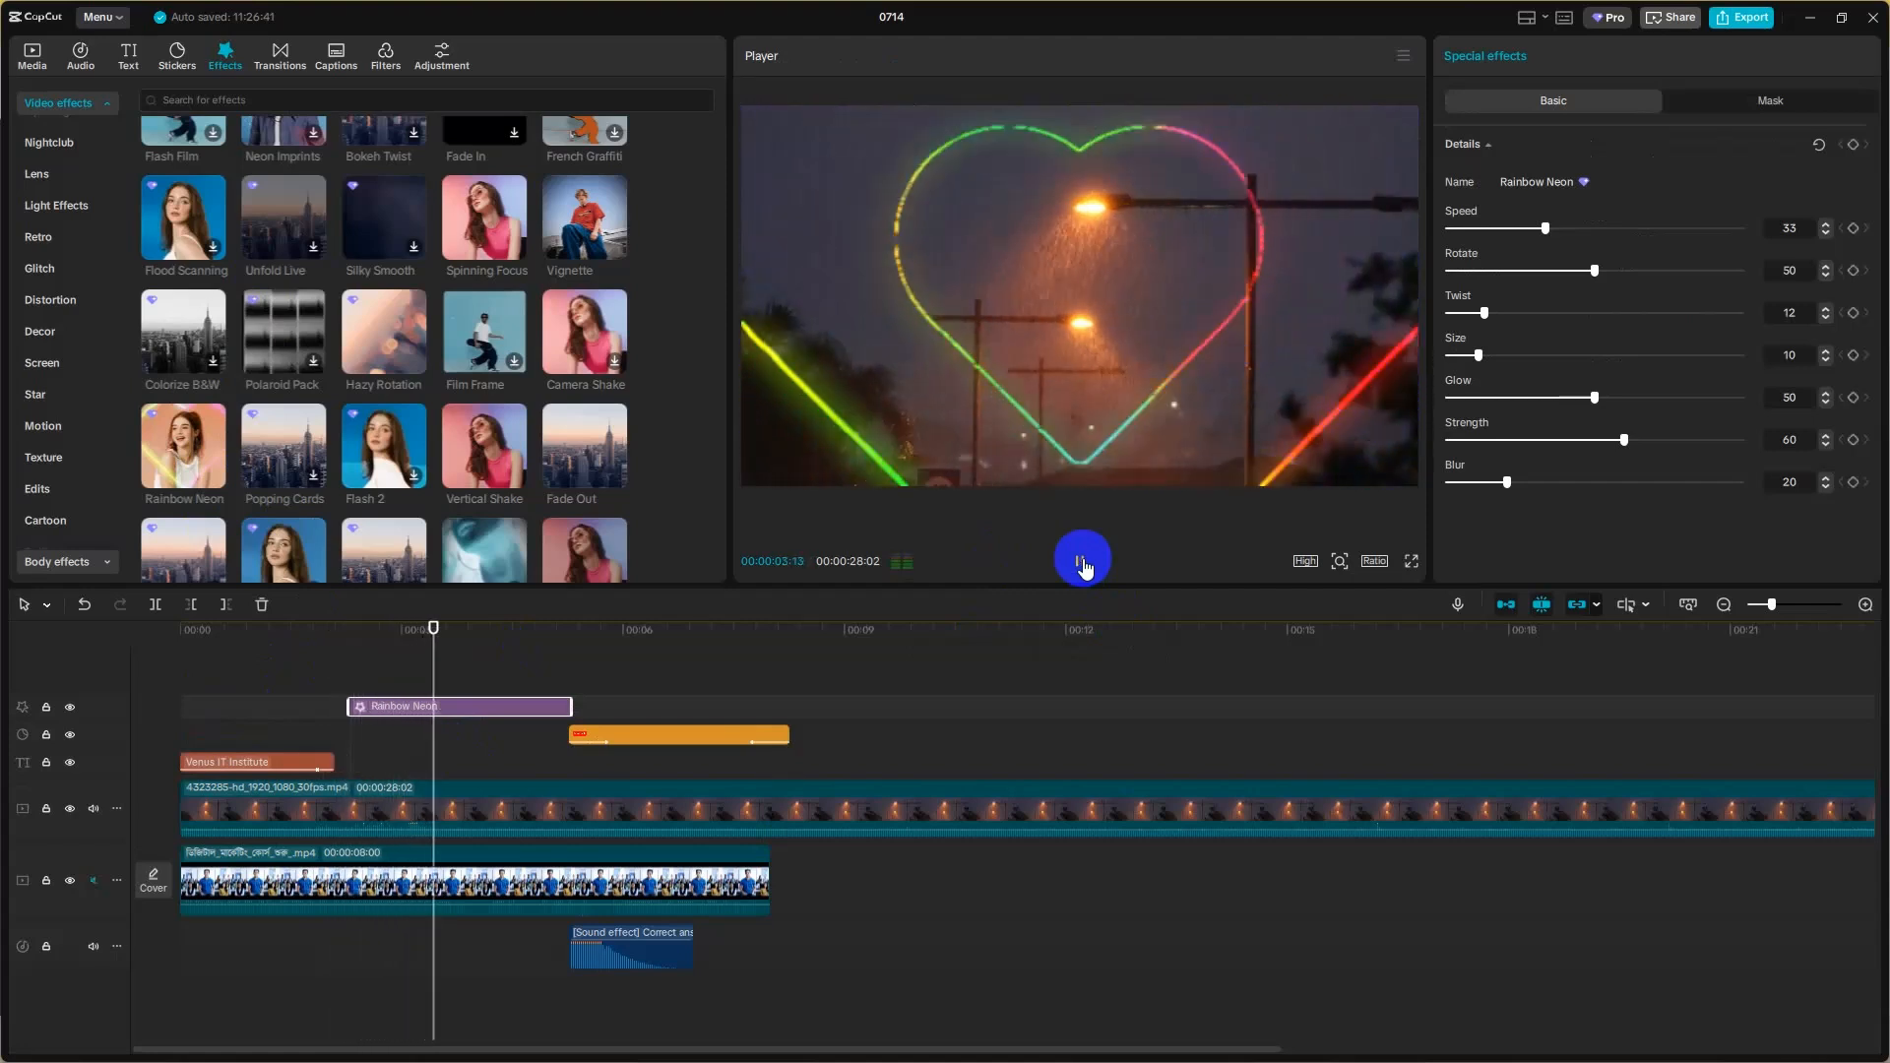
pyautogui.click(1083, 563)
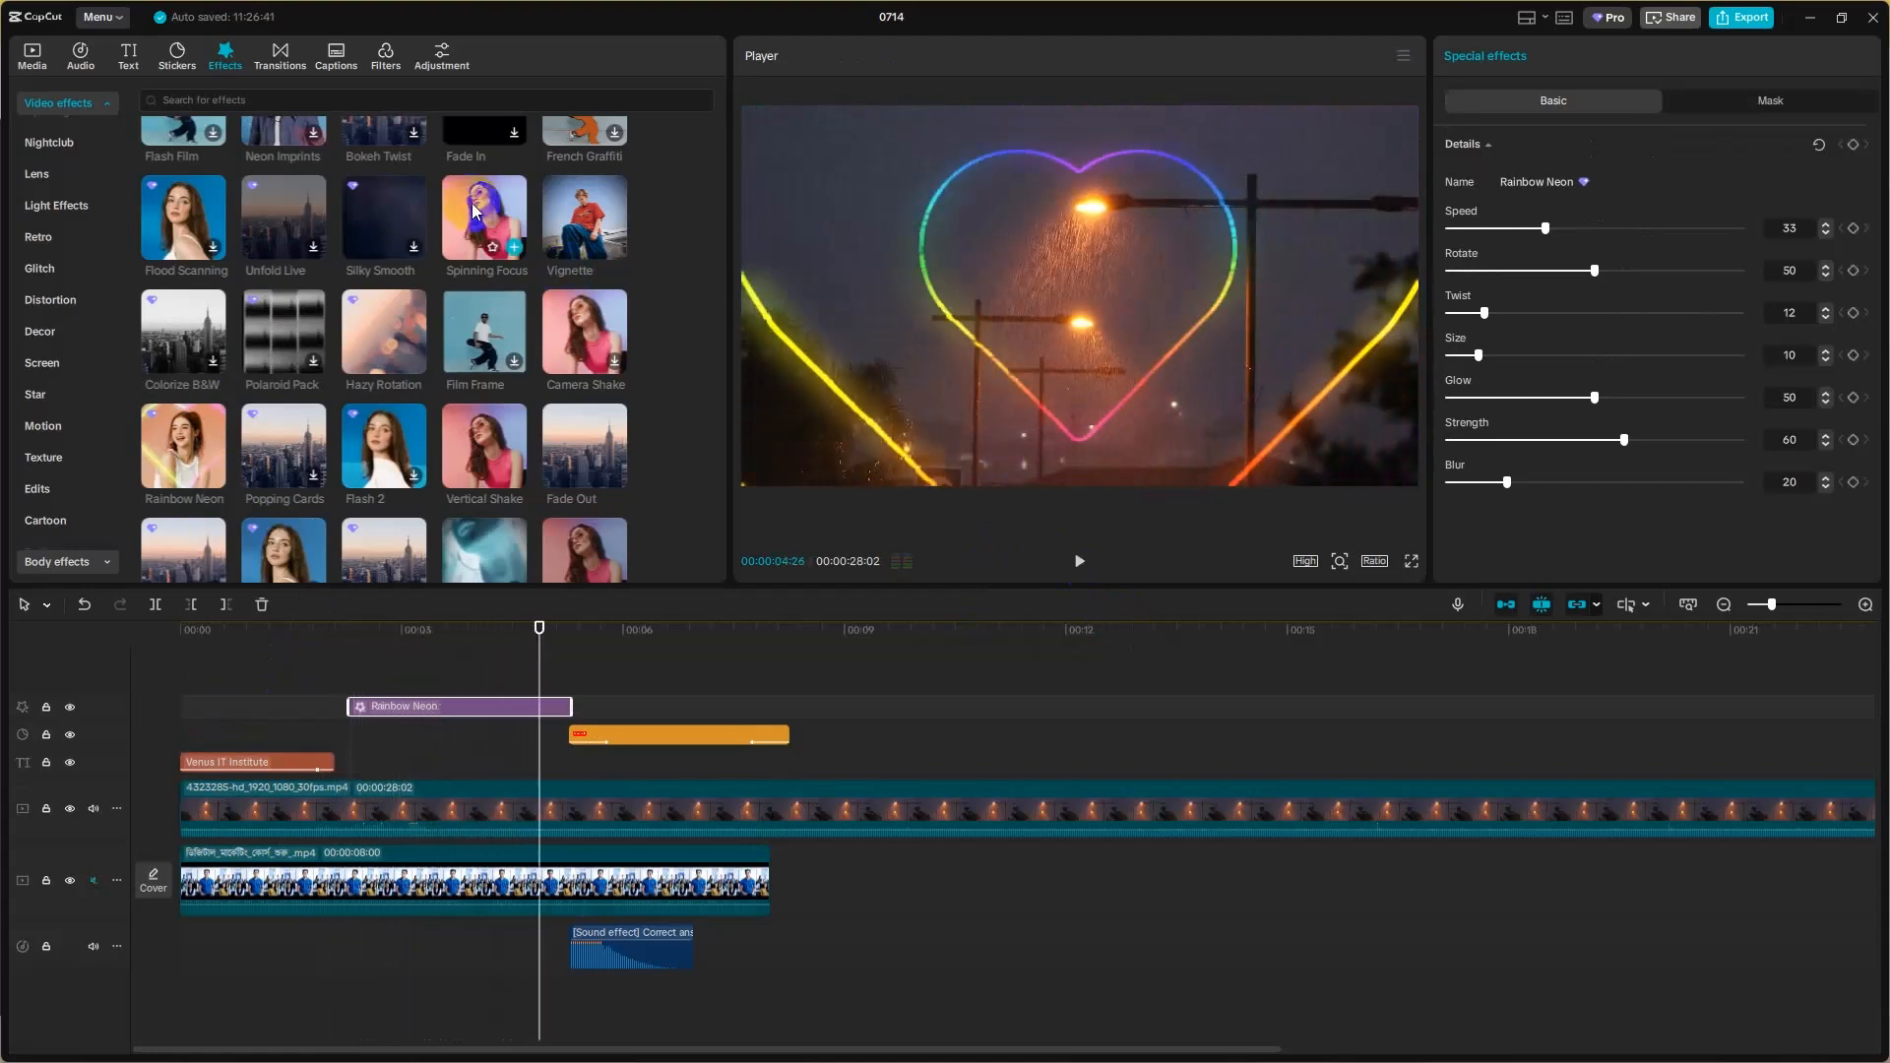
# - Browse further through the video effects library and preview the Film Misaligned effect
pyautogui.scroll(-3, 457, 425)
pyautogui.scroll(-10, 458, 425)
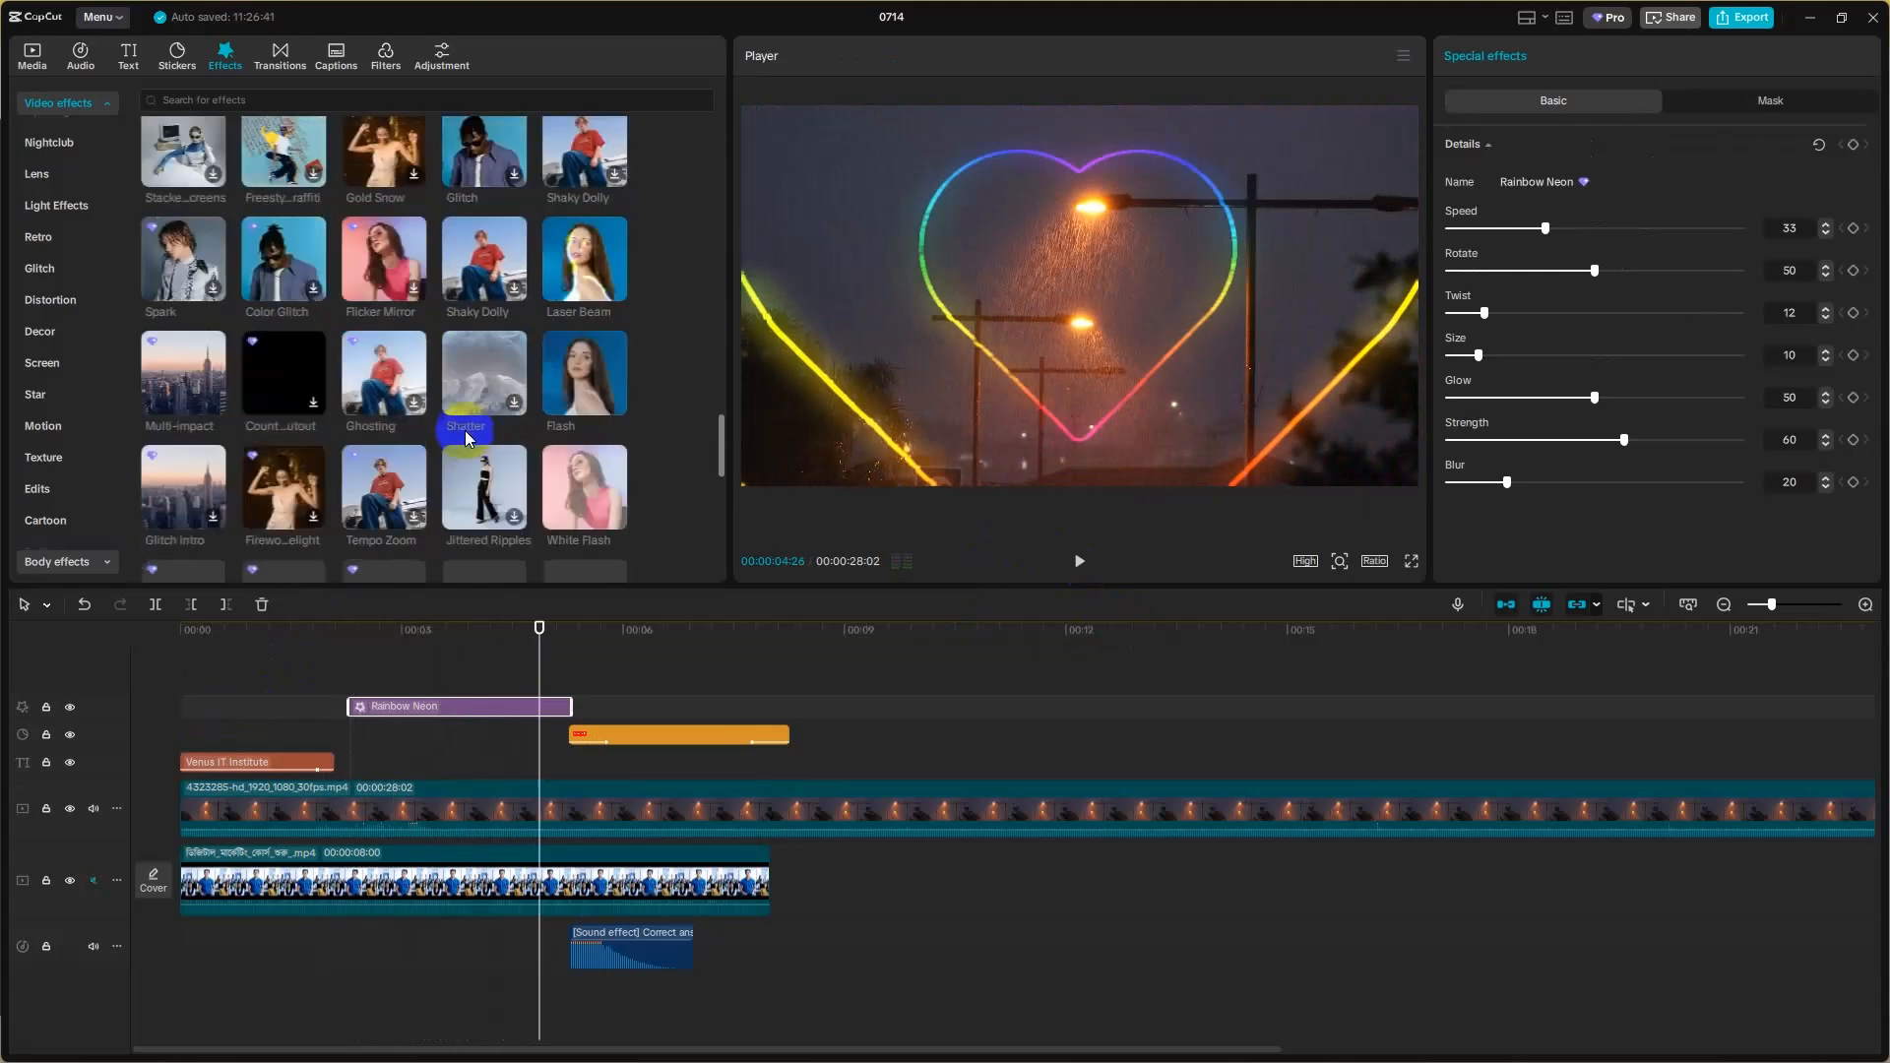
pyautogui.moveTo(510, 450)
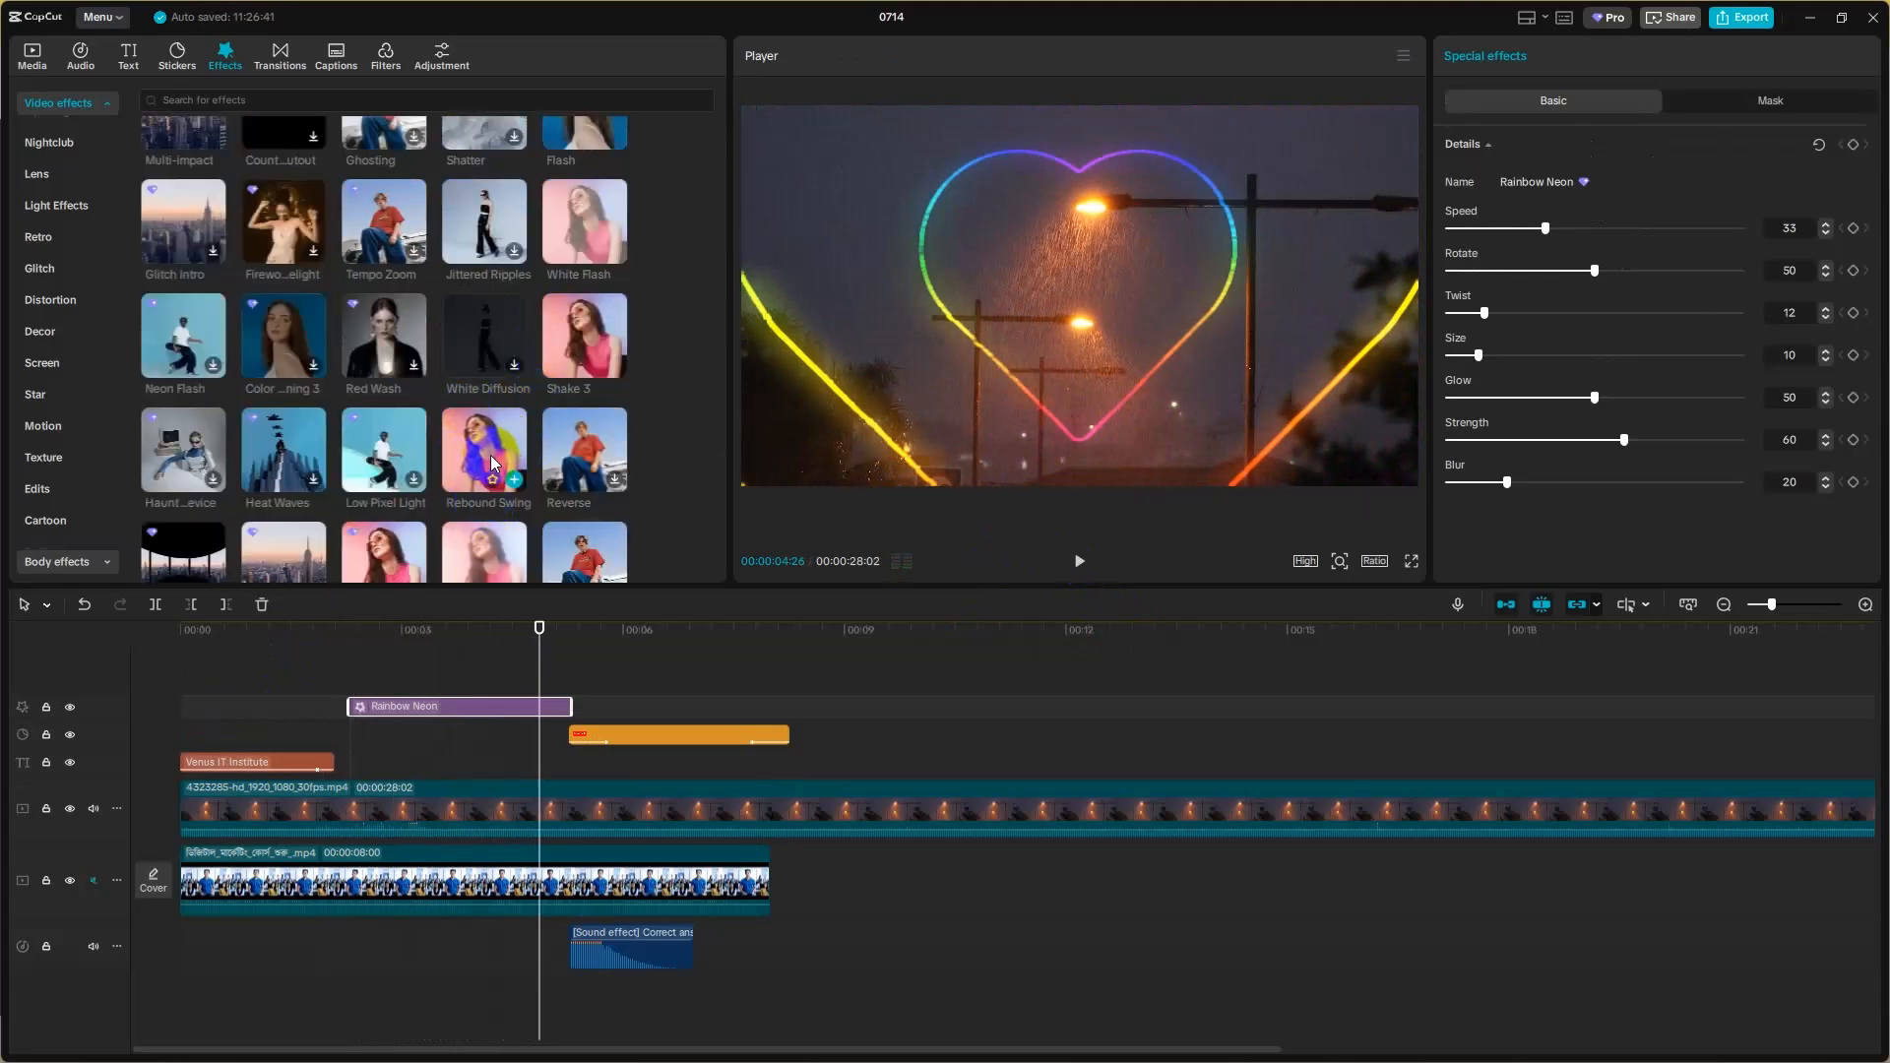
pyautogui.moveTo(386, 488)
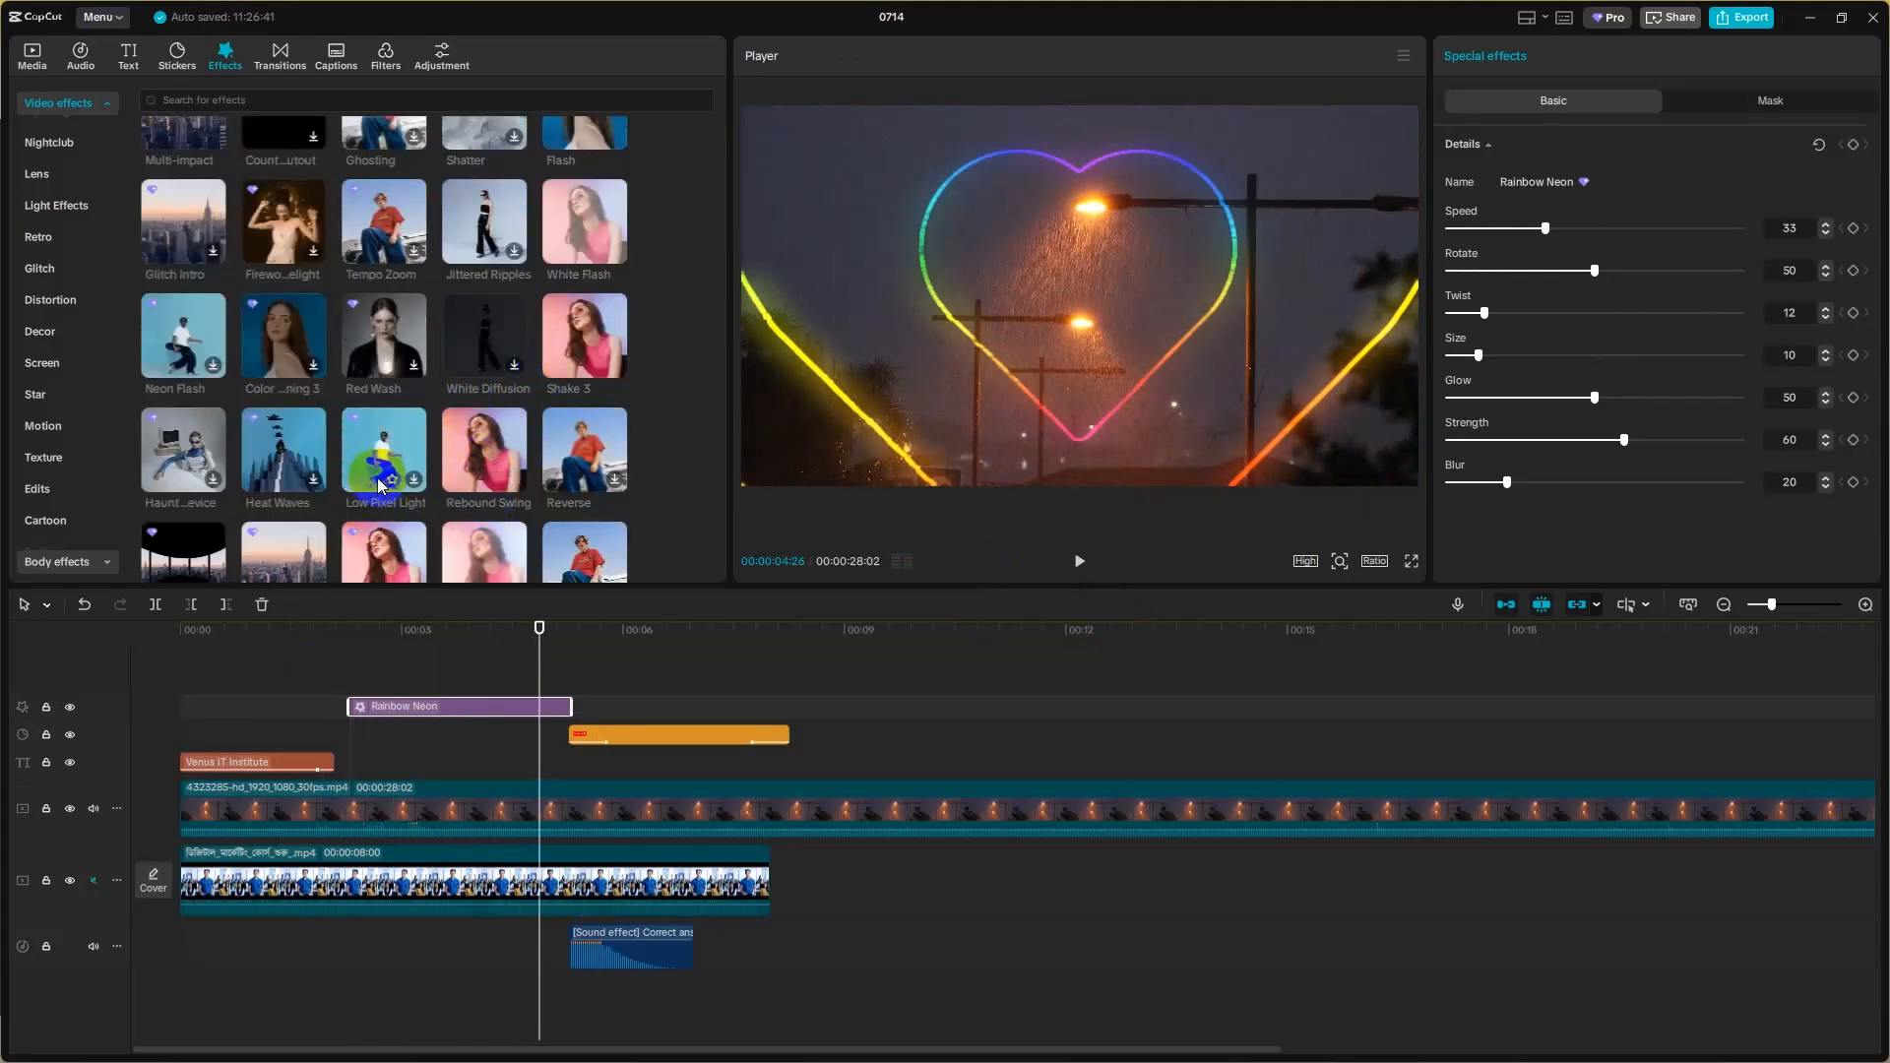
pyautogui.scroll(-5, 380, 485)
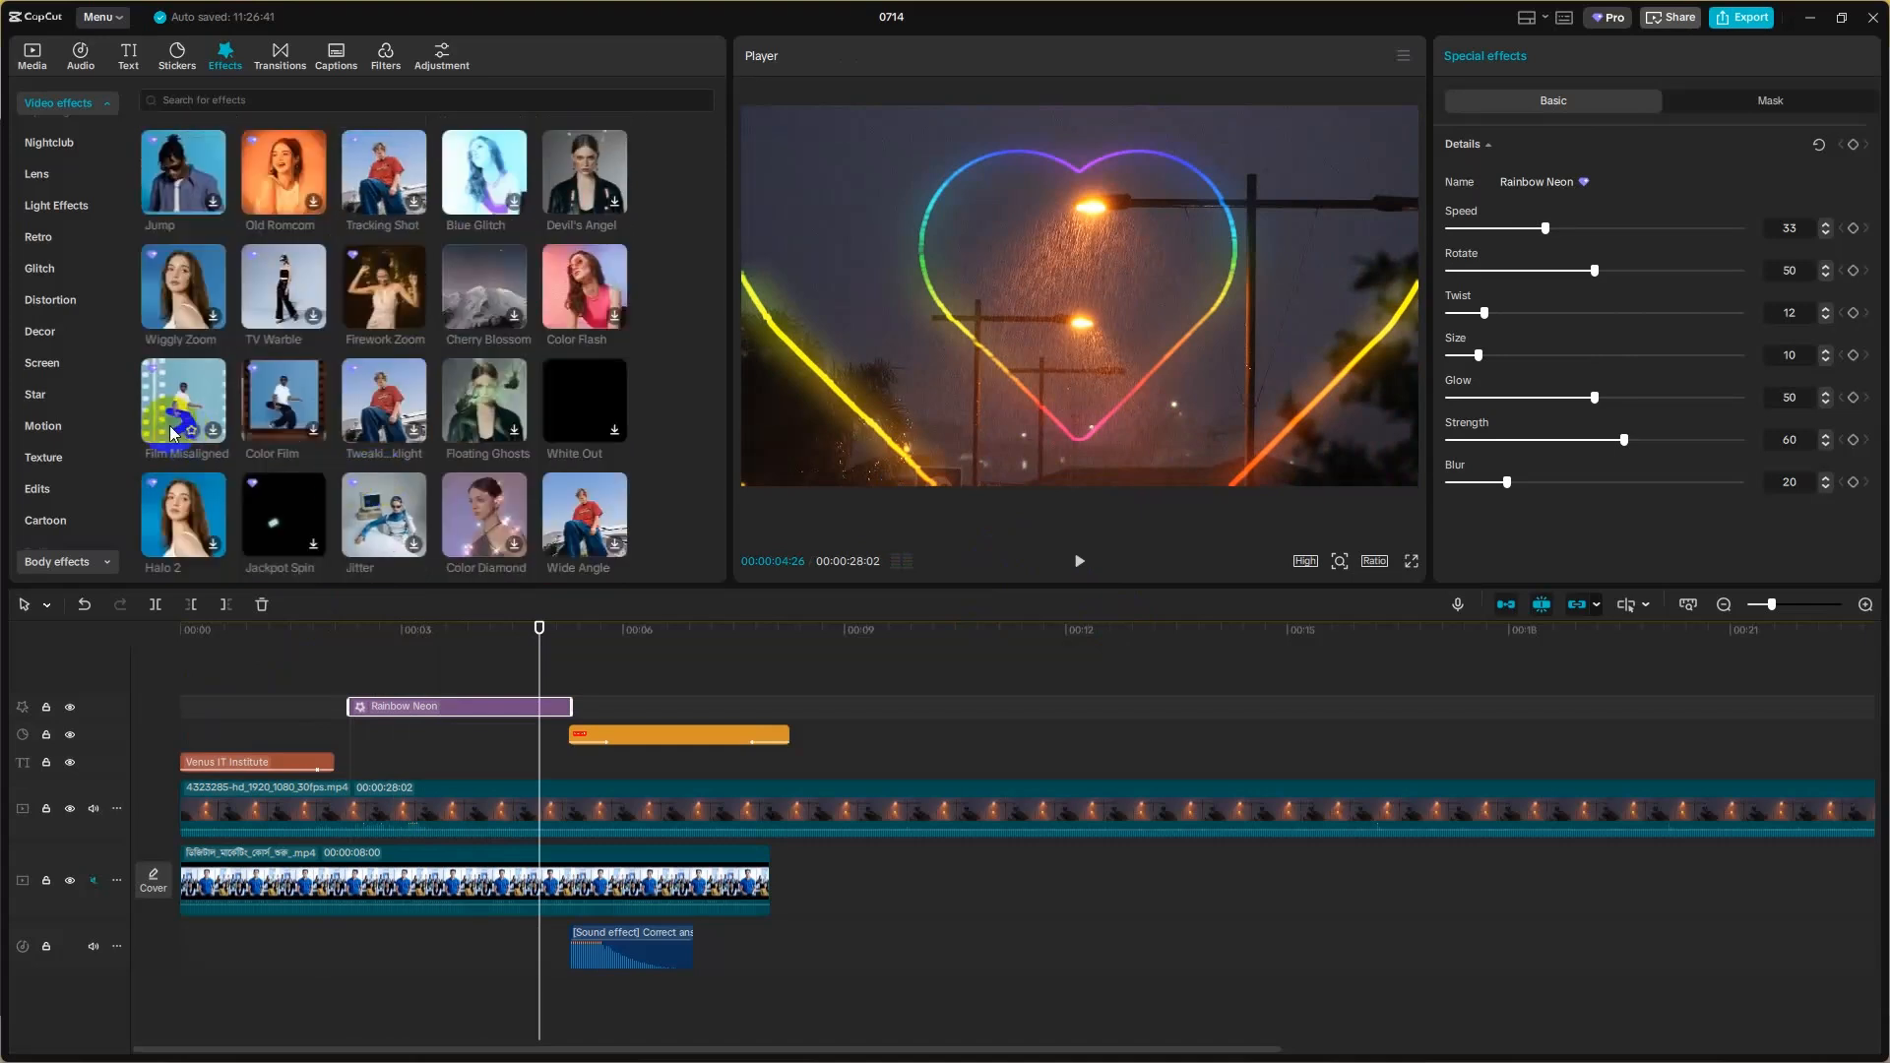
pyautogui.moveTo(176, 423)
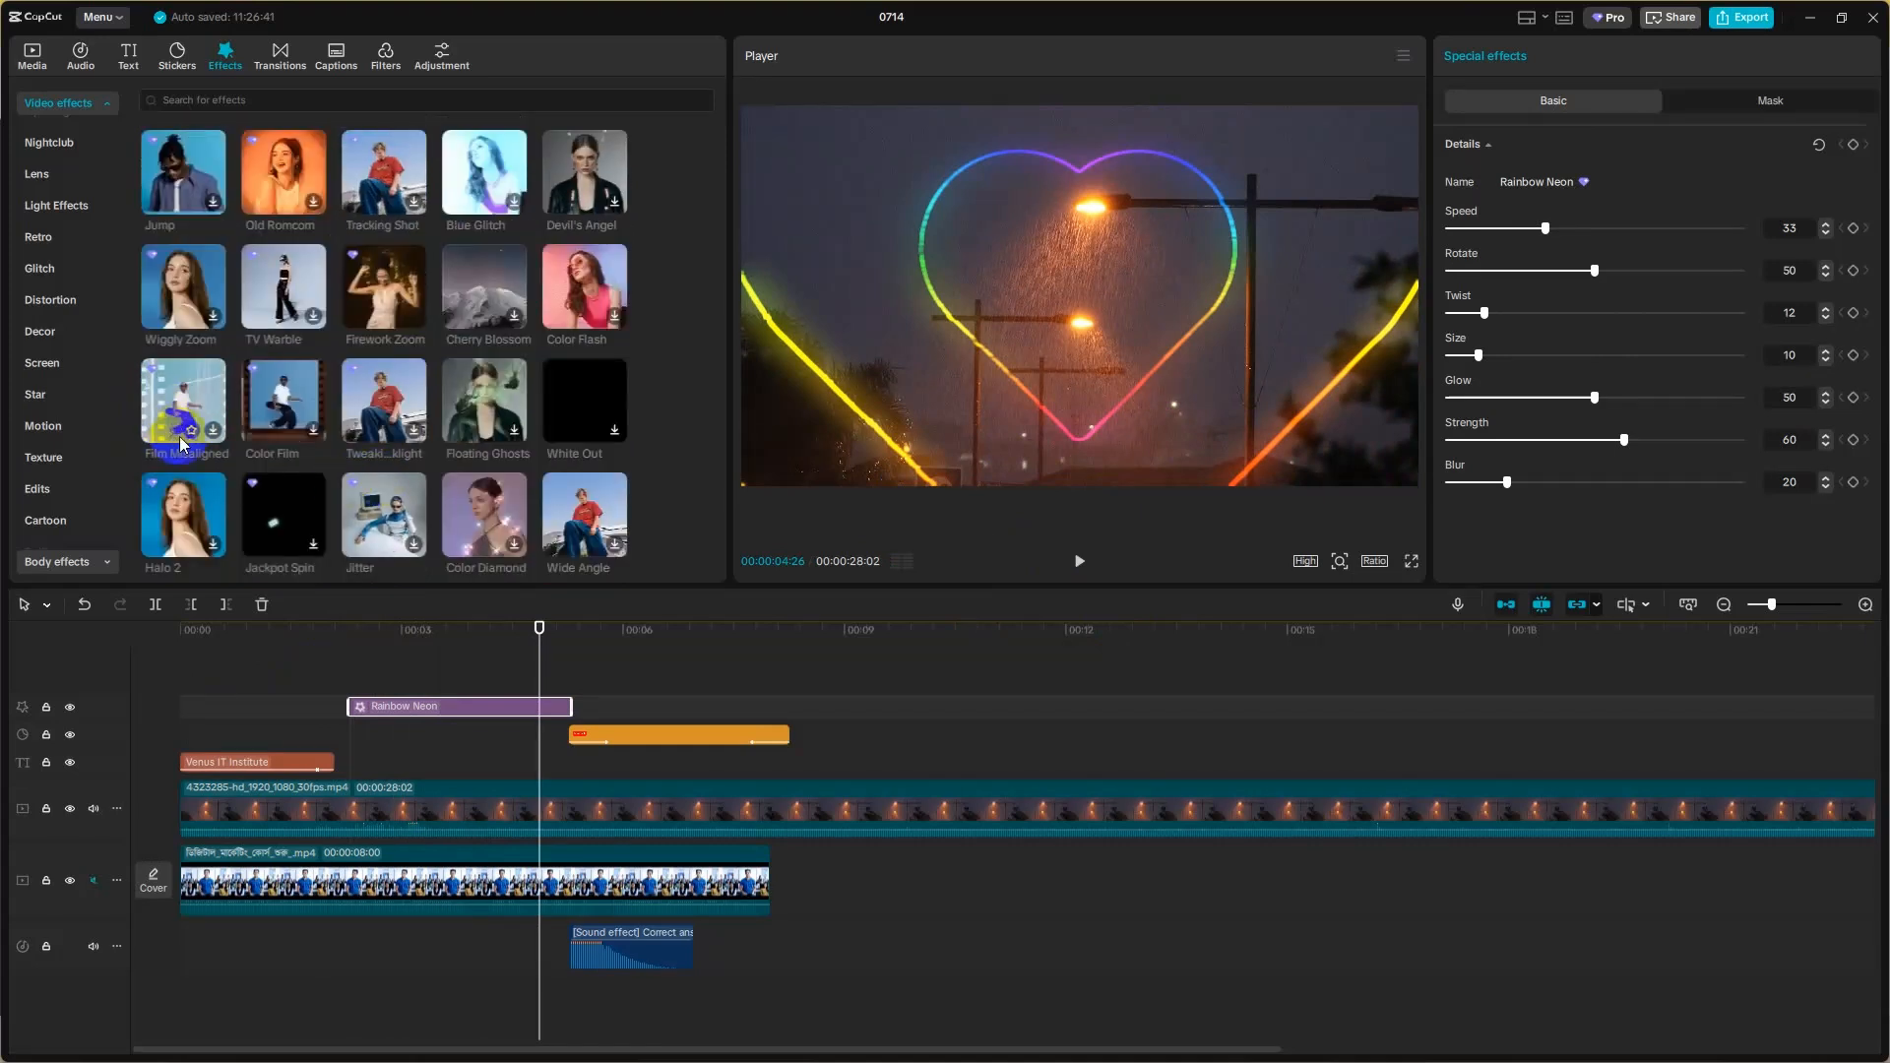
pyautogui.click(201, 381)
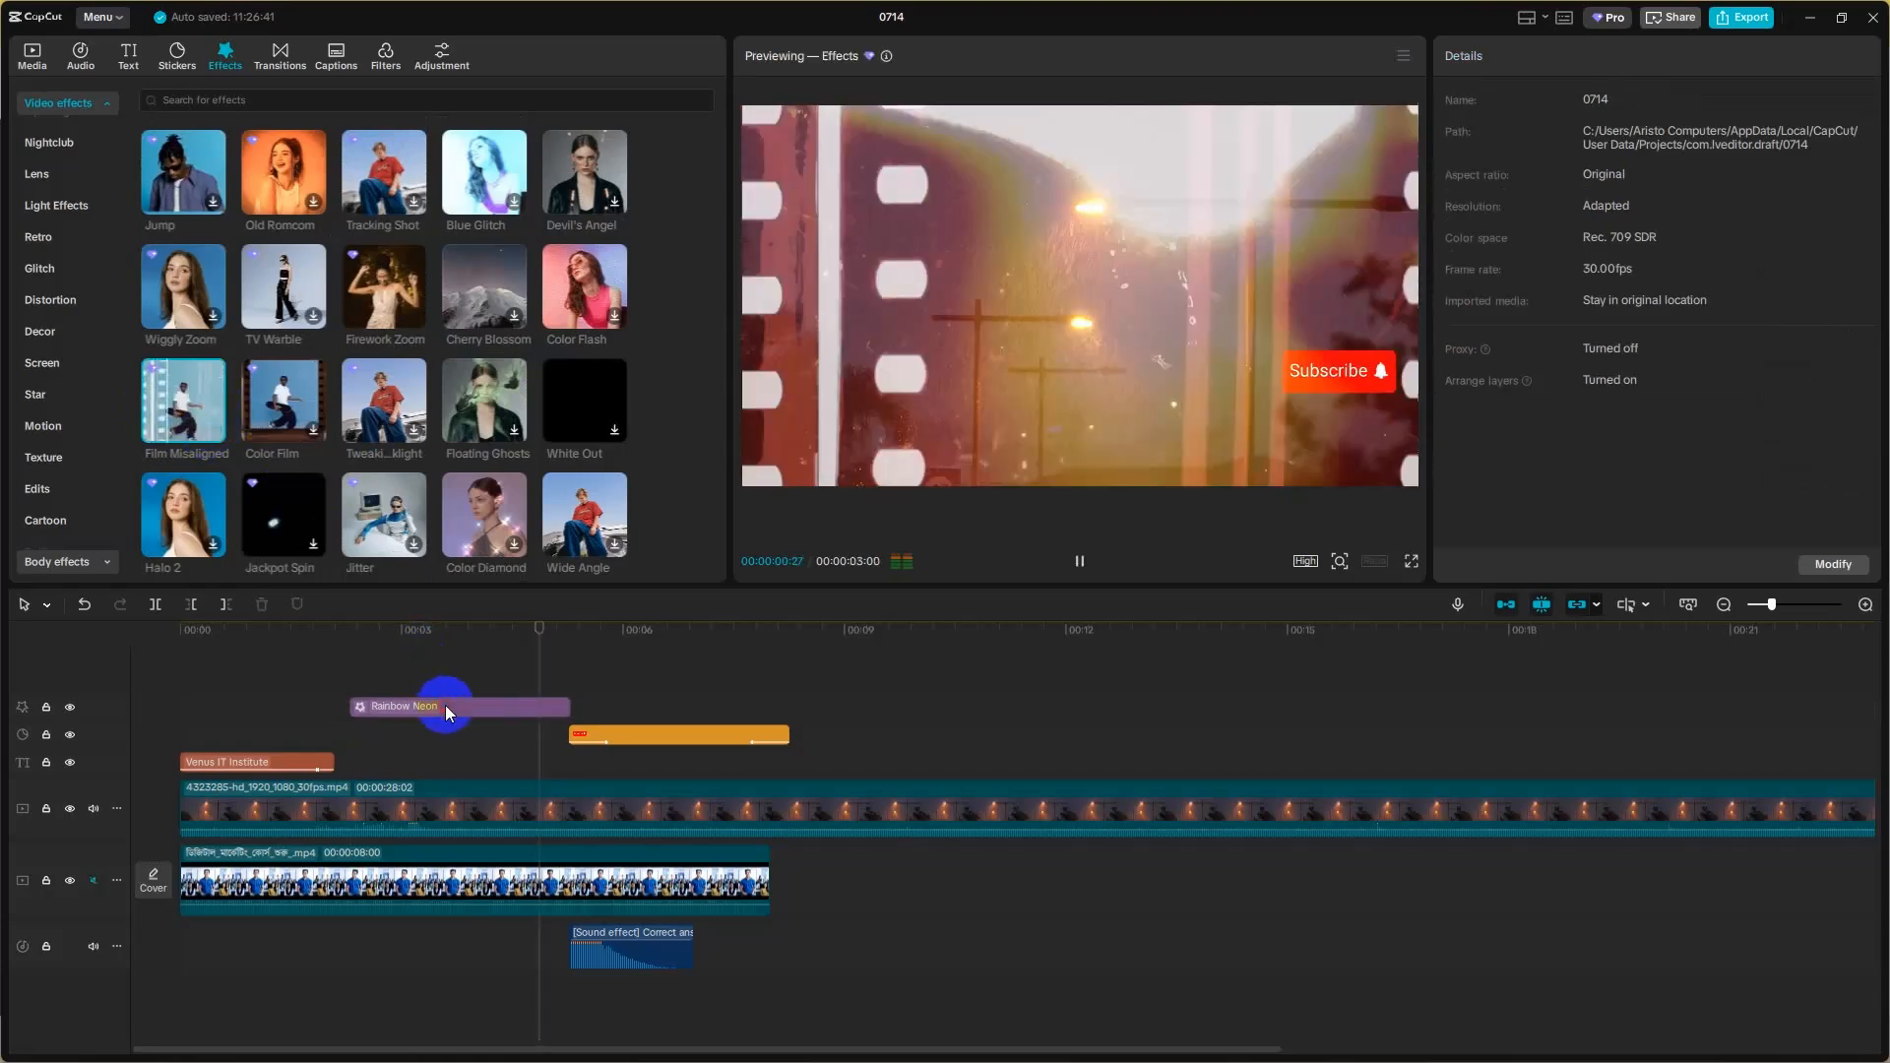
# - Delete the Rainbow Neon effect from the timeline and add Film Misaligned at the playhead, at about 5 s
pyautogui.click(445, 705)
pyautogui.press('Delete')
pyautogui.moveTo(191, 409)
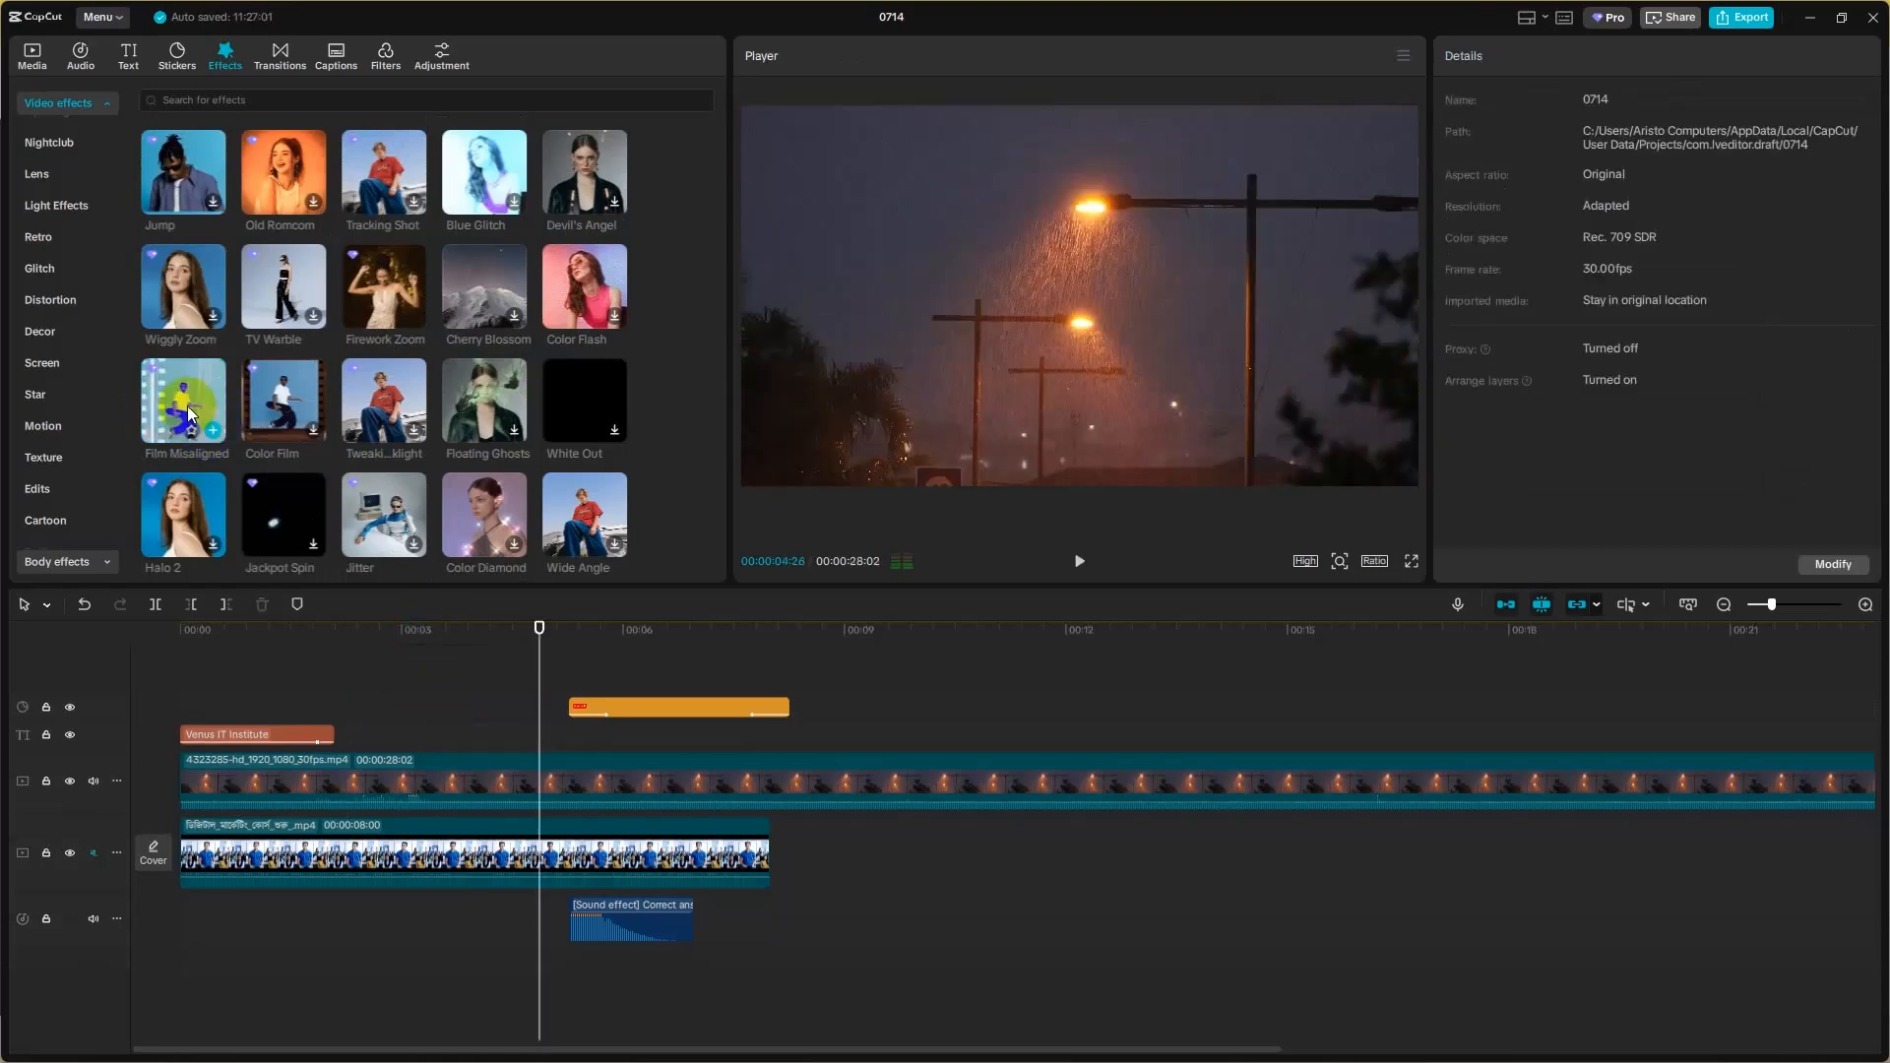
pyautogui.click(212, 431)
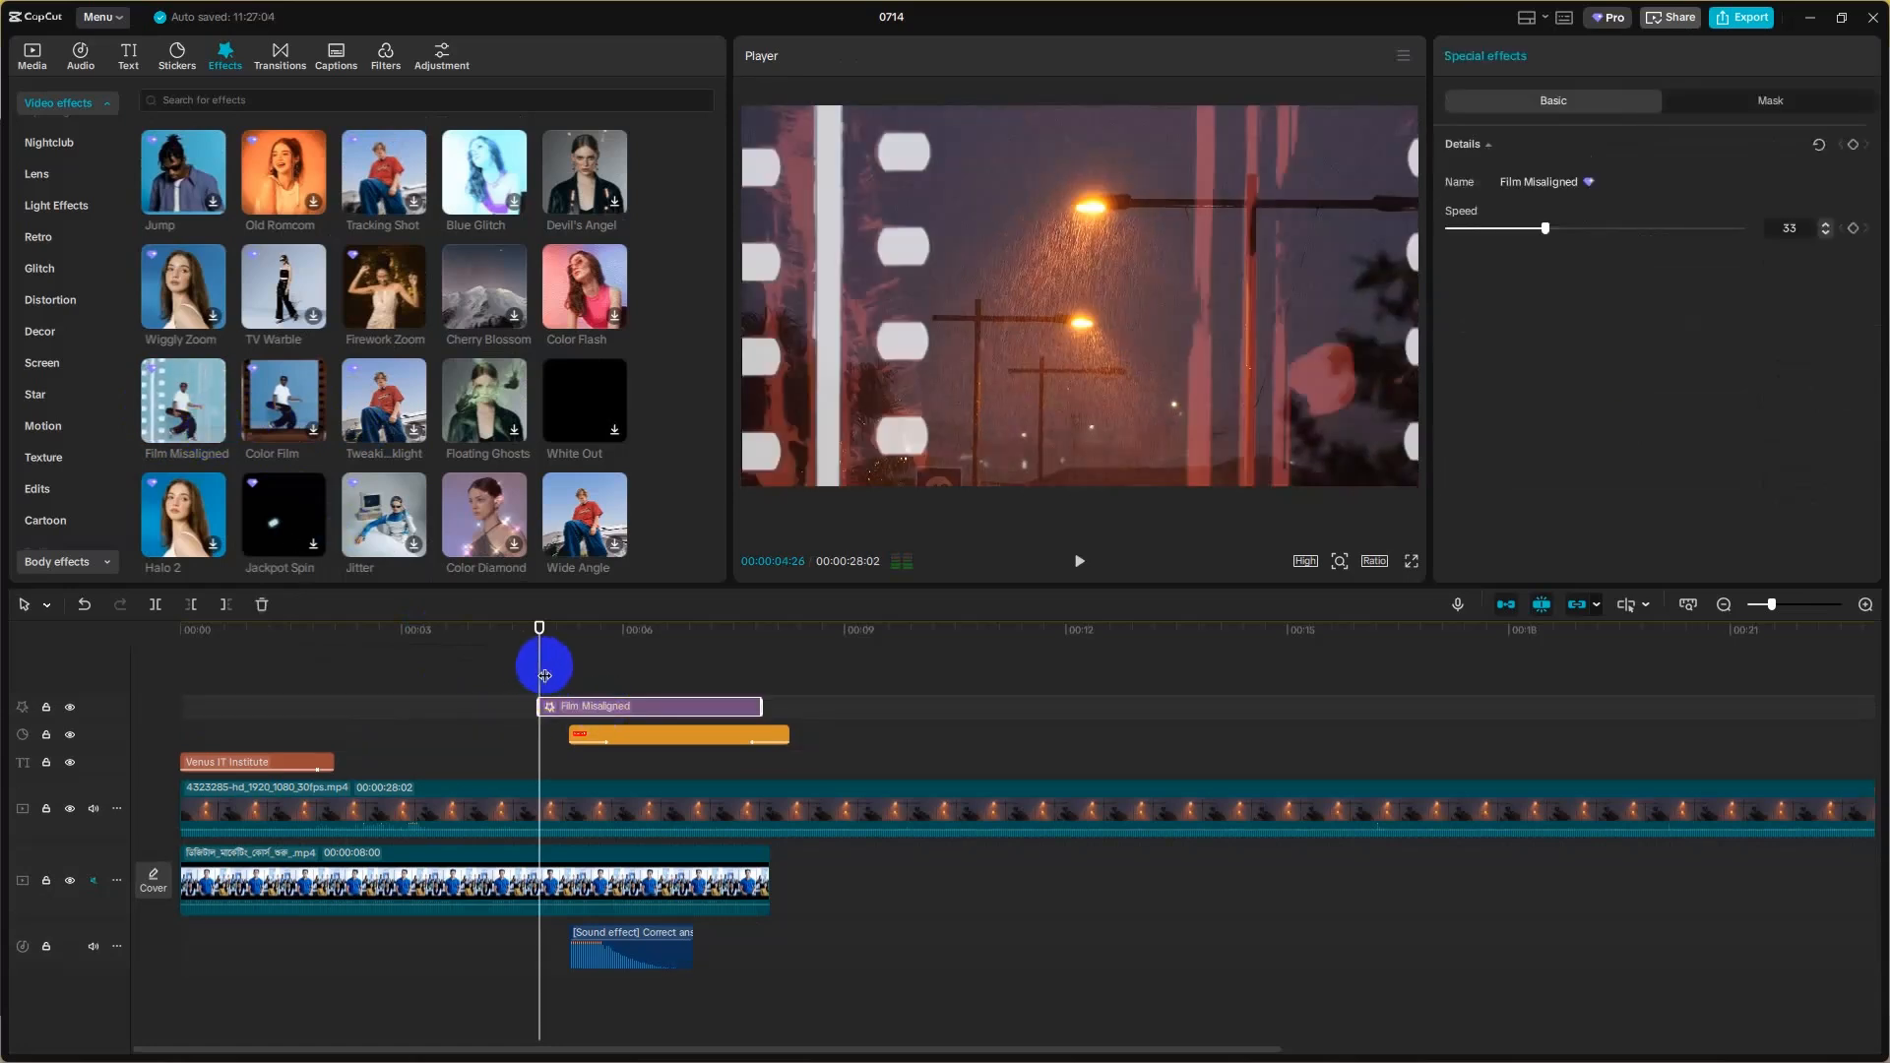
# - Move the Film Misaligned effect to just after the title, at about 2 s, and play back its section twice
pyautogui.moveTo(545, 675); pyautogui.dragTo(523, 663)
pyautogui.moveTo(646, 706); pyautogui.dragTo(316, 675)
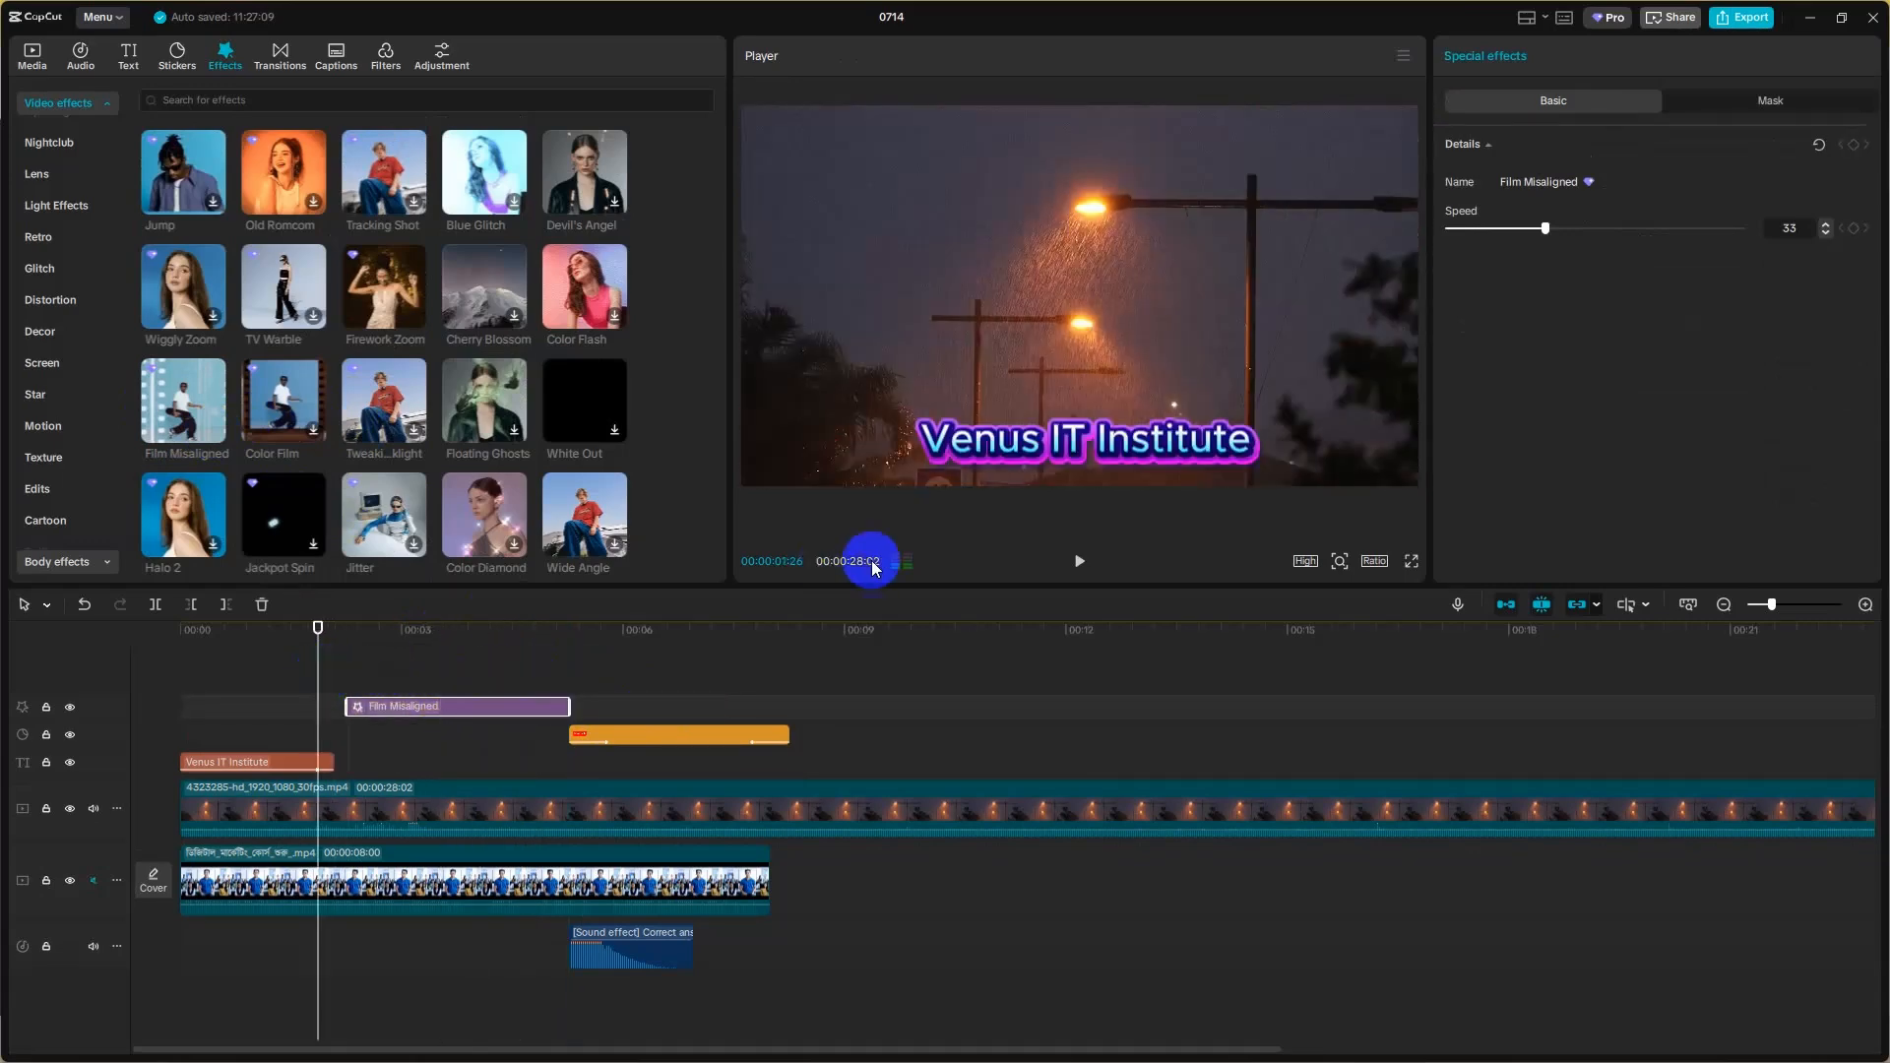
pyautogui.click(1072, 569)
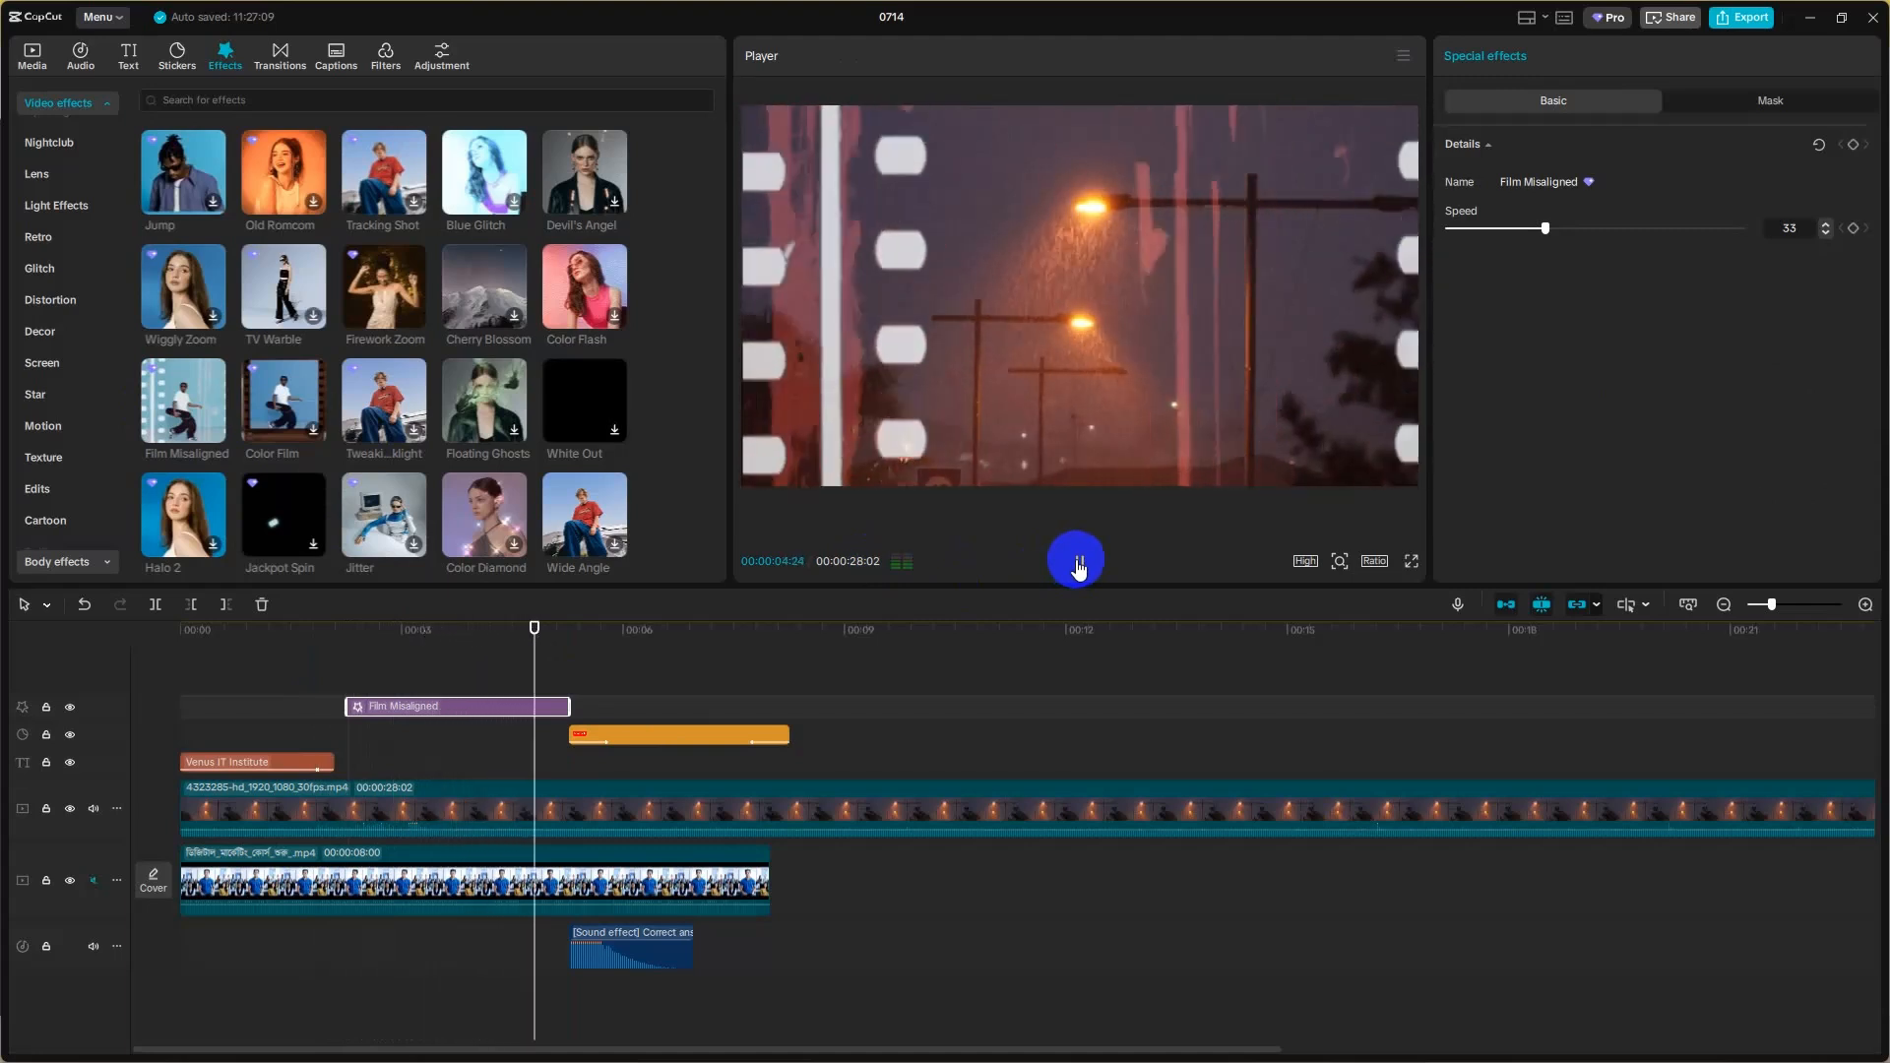
pyautogui.click(1078, 563)
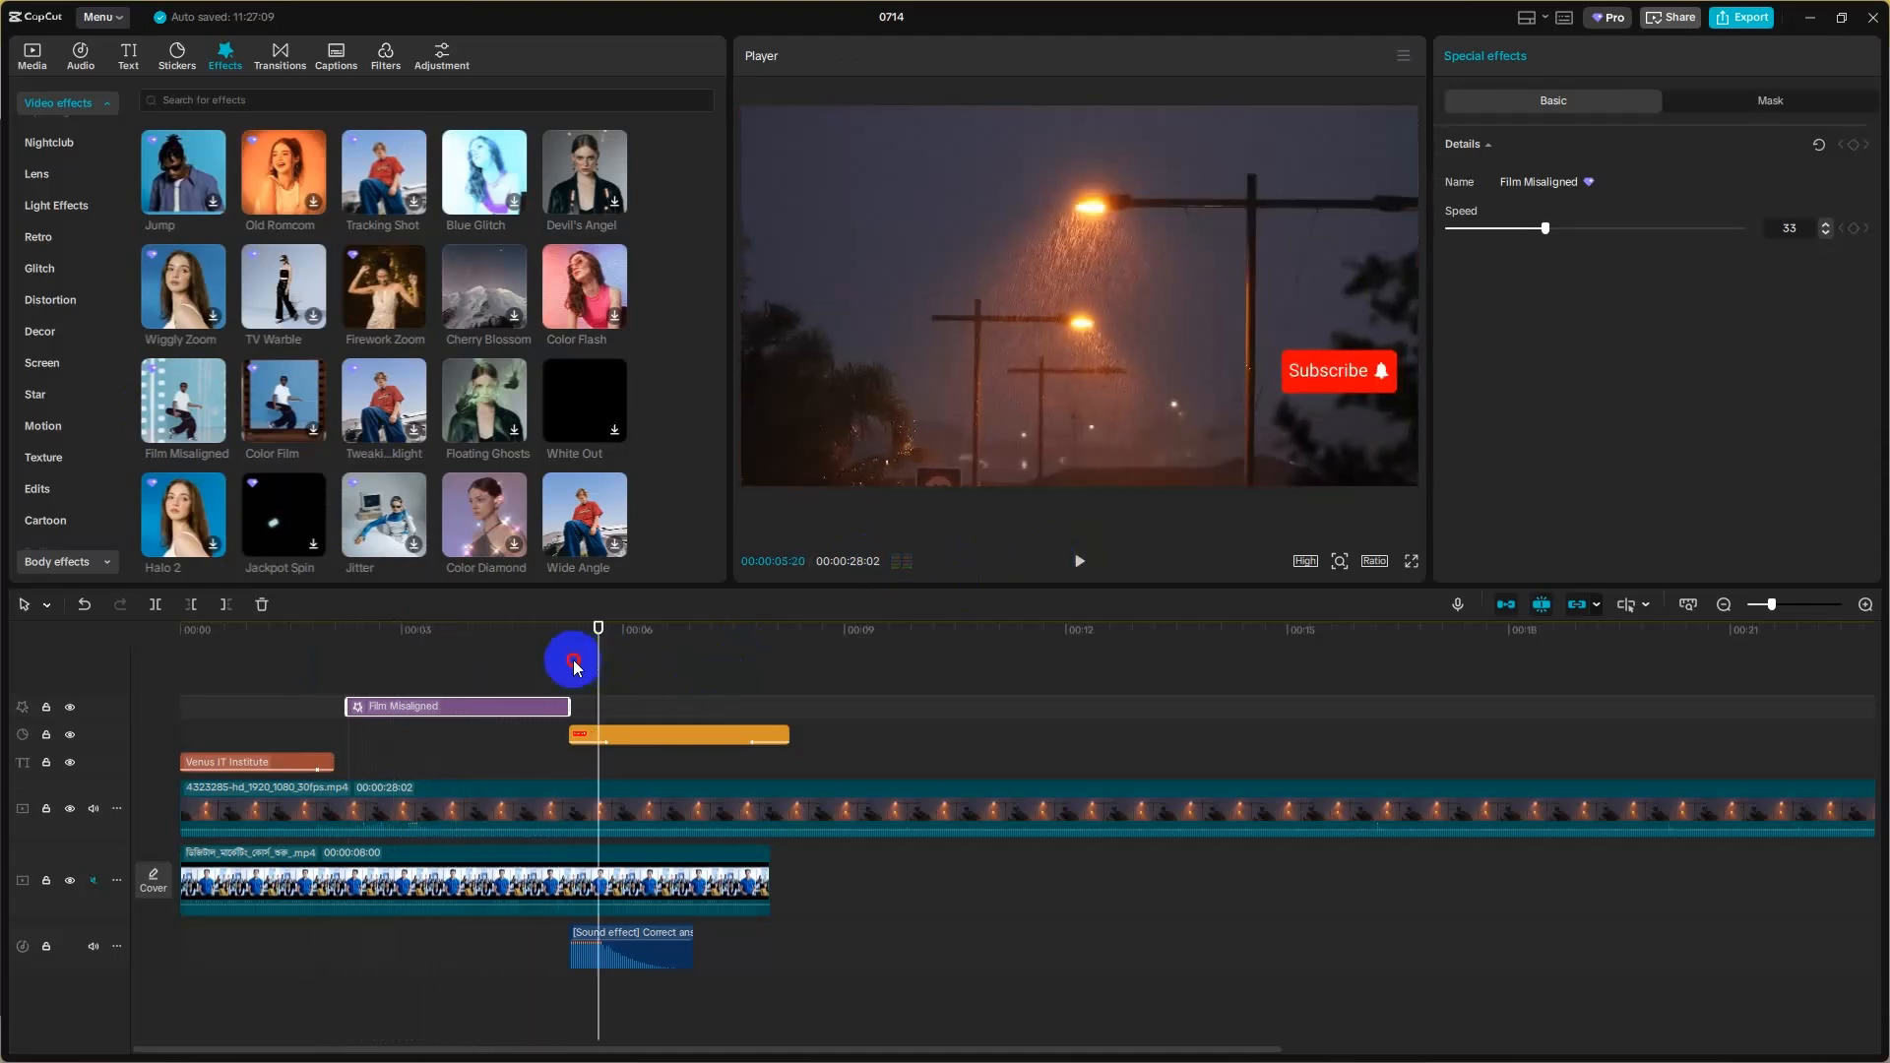
pyautogui.click(576, 667)
pyautogui.moveTo(595, 645); pyautogui.dragTo(334, 654)
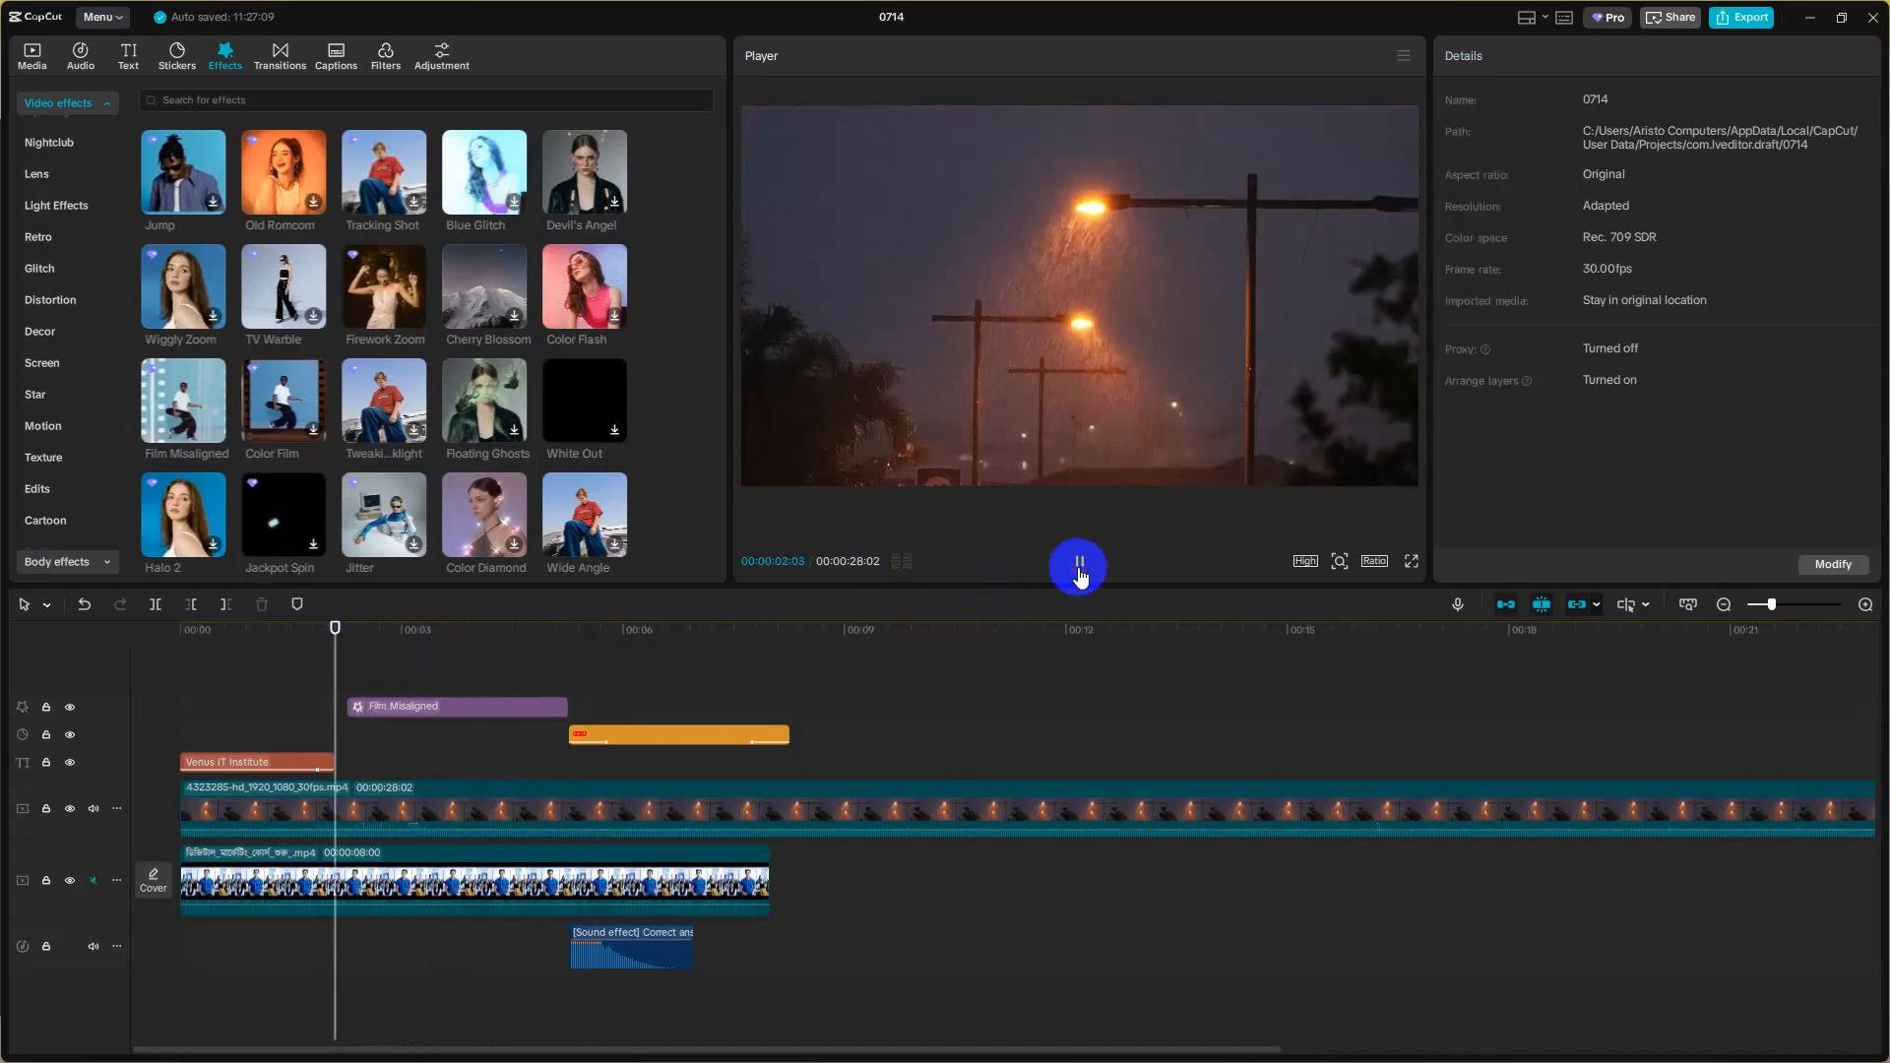
pyautogui.click(1079, 568)
# - Look through more designs in the video effects library and preview the Electro effect
pyautogui.scroll(-3, 322, 397)
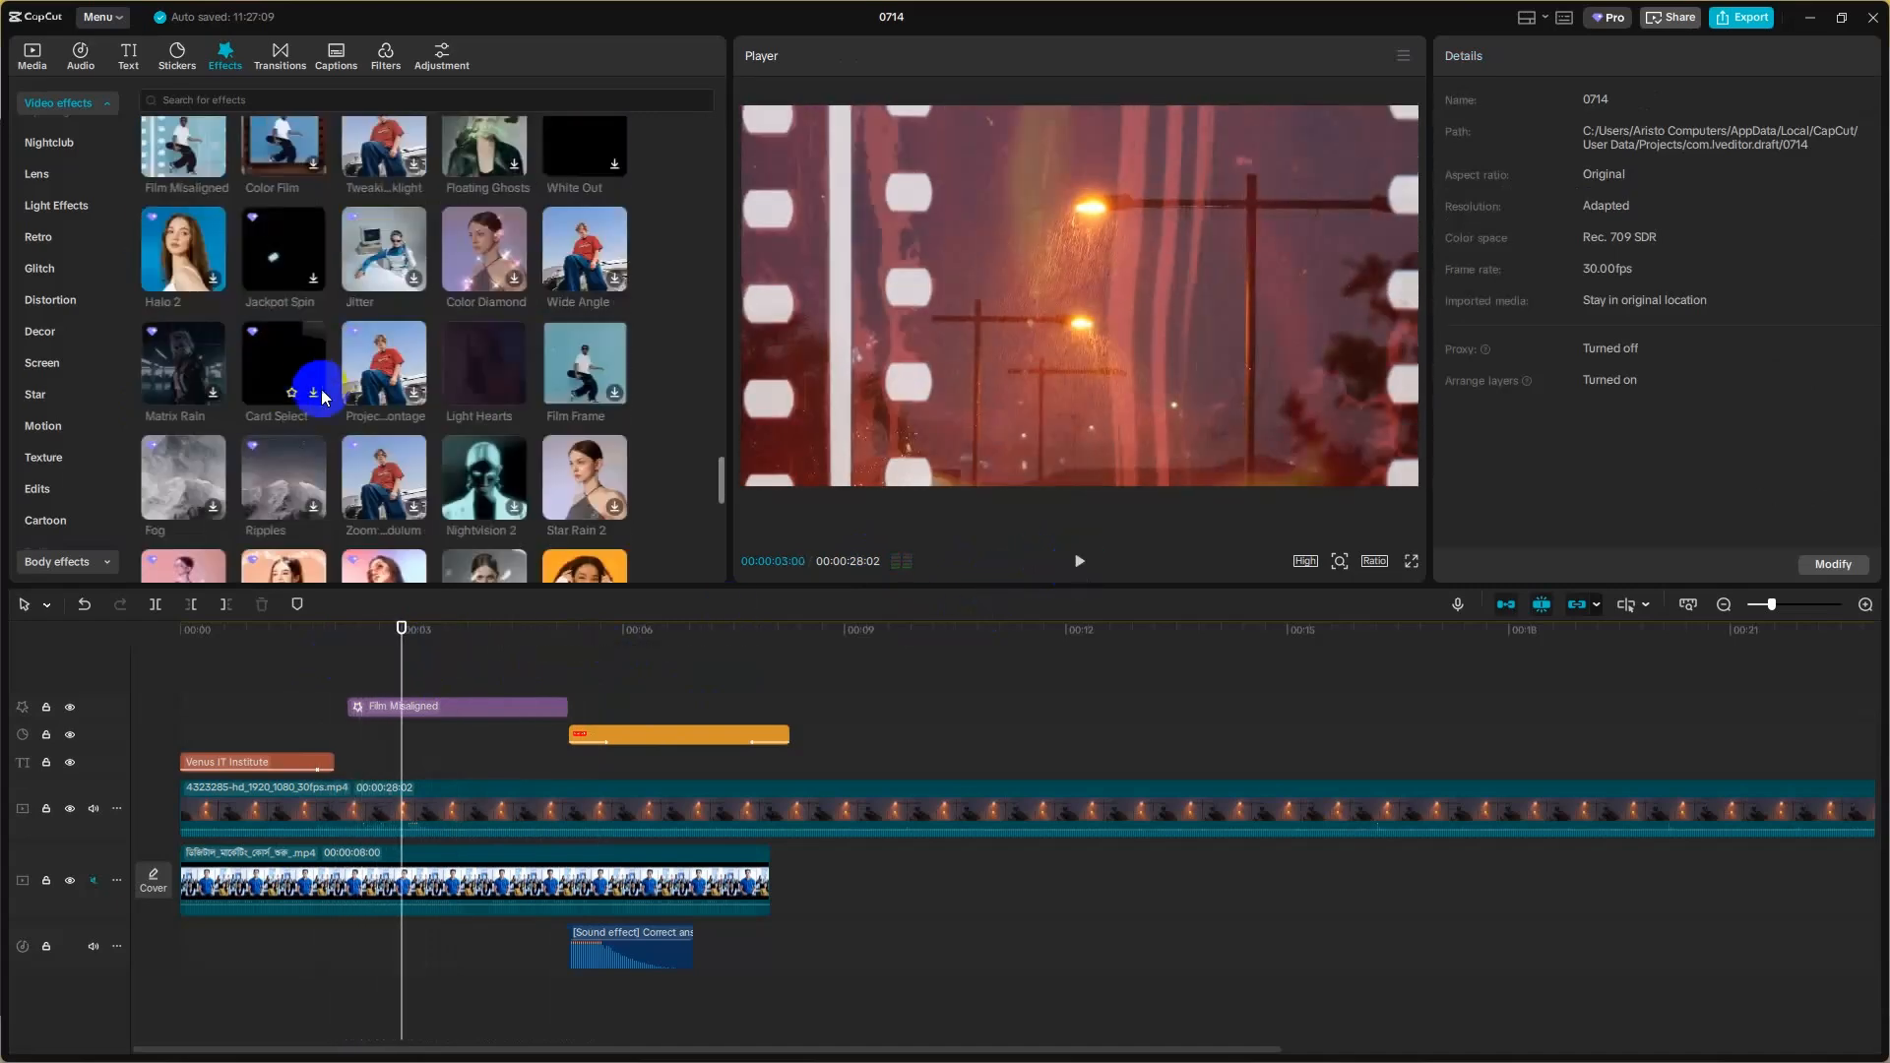
pyautogui.scroll(-5, 335, 408)
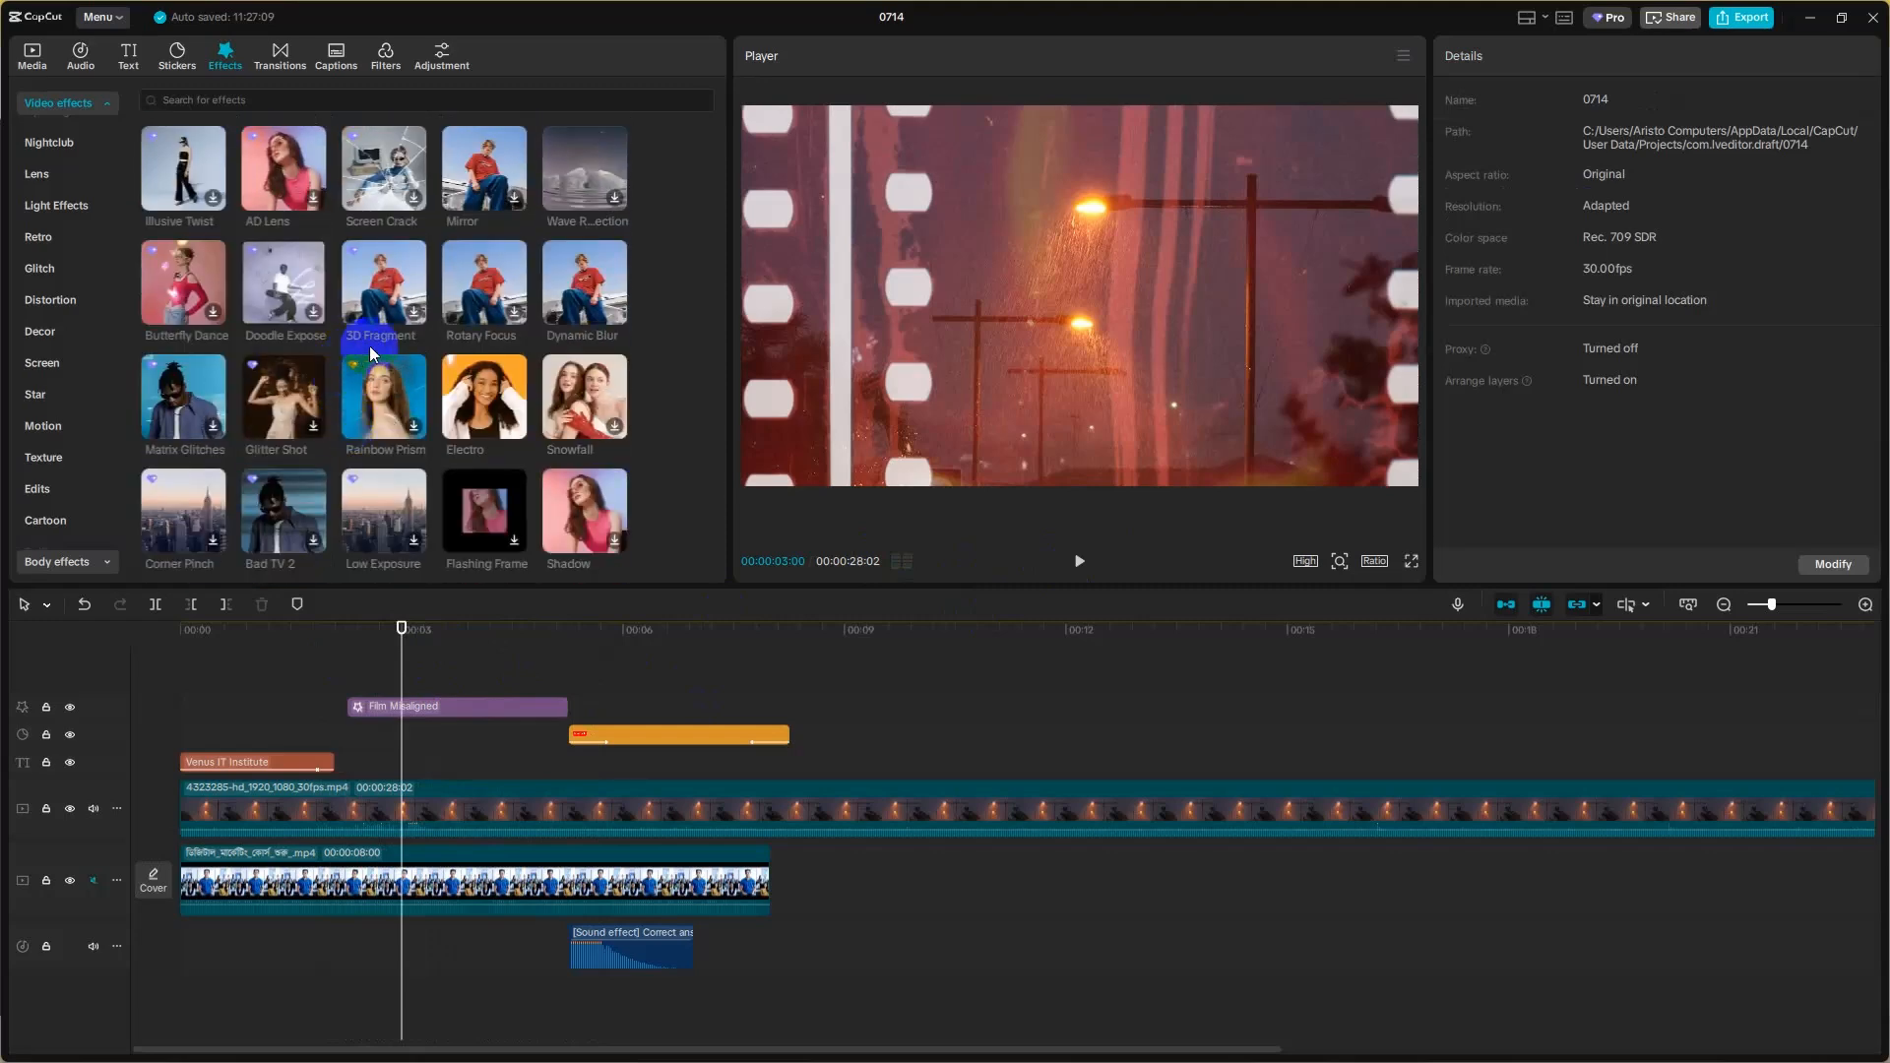
pyautogui.click(494, 431)
pyautogui.click(489, 415)
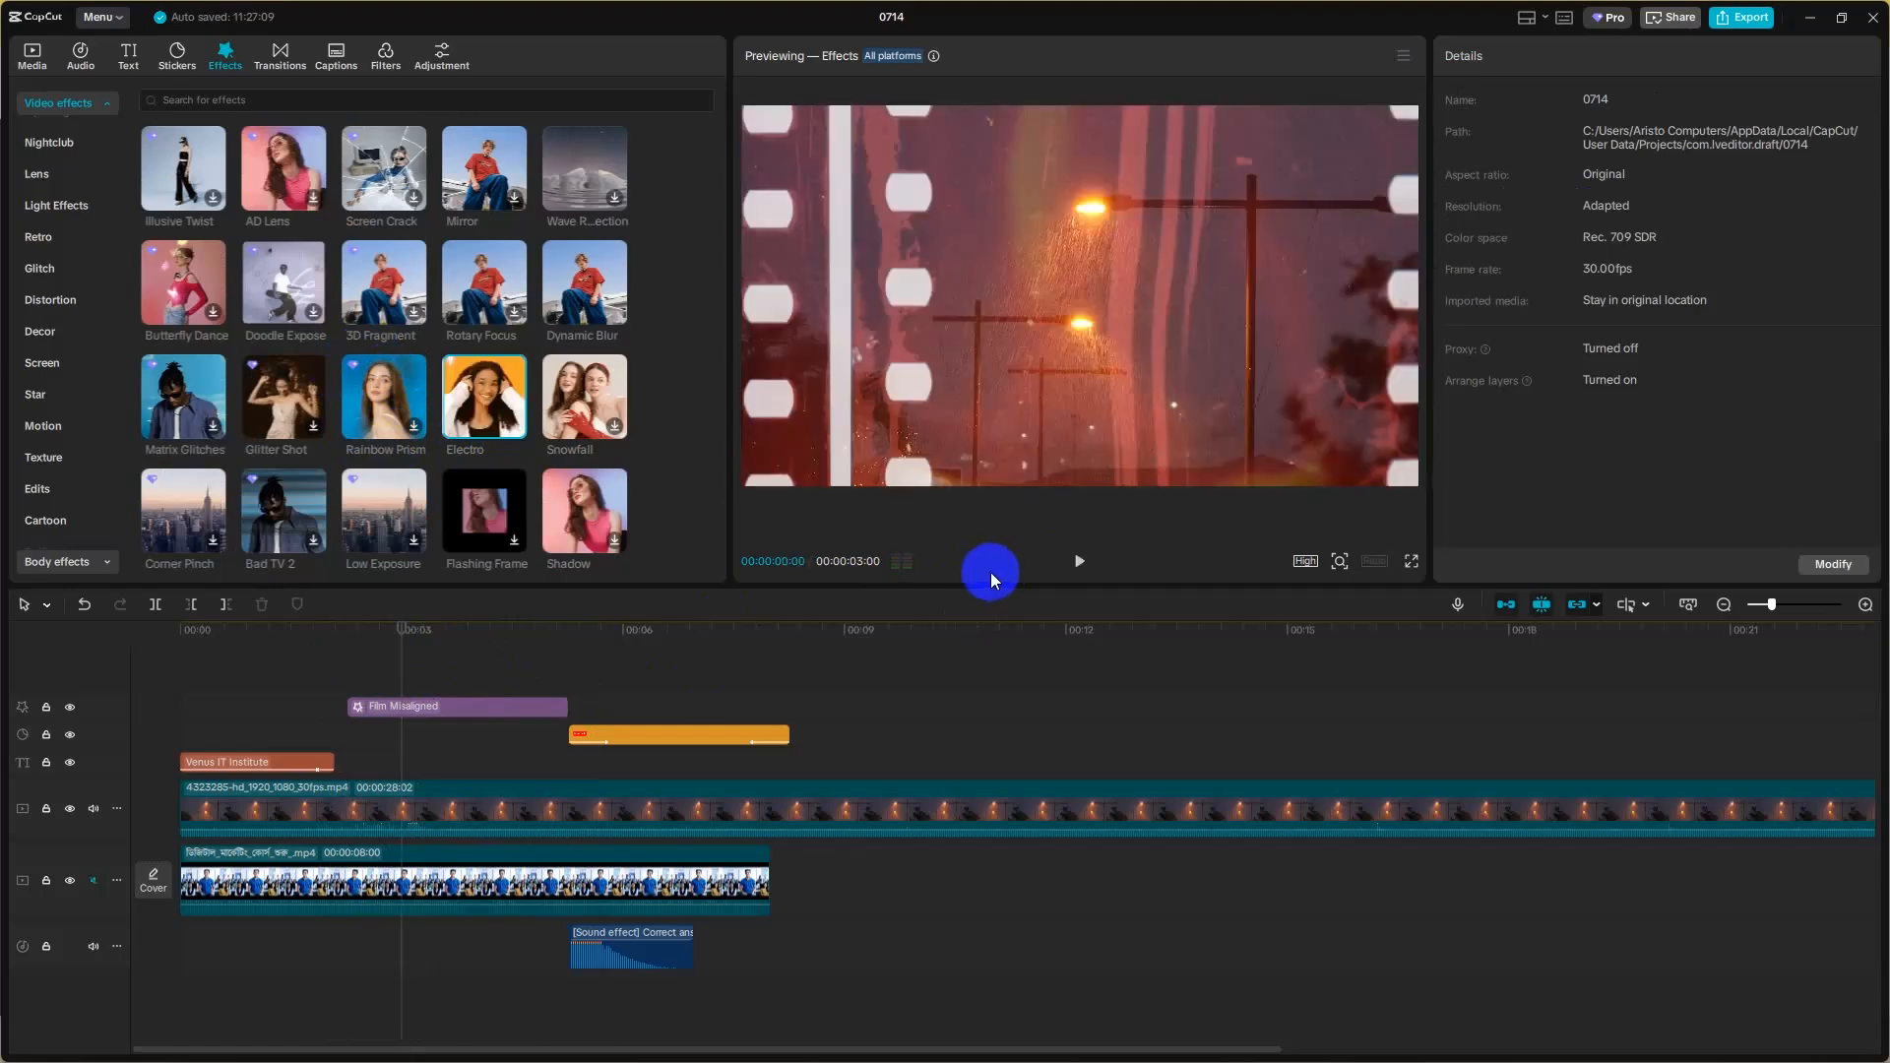
# - Delete the Film Misaligned effect from the timeline
pyautogui.click(528, 711)
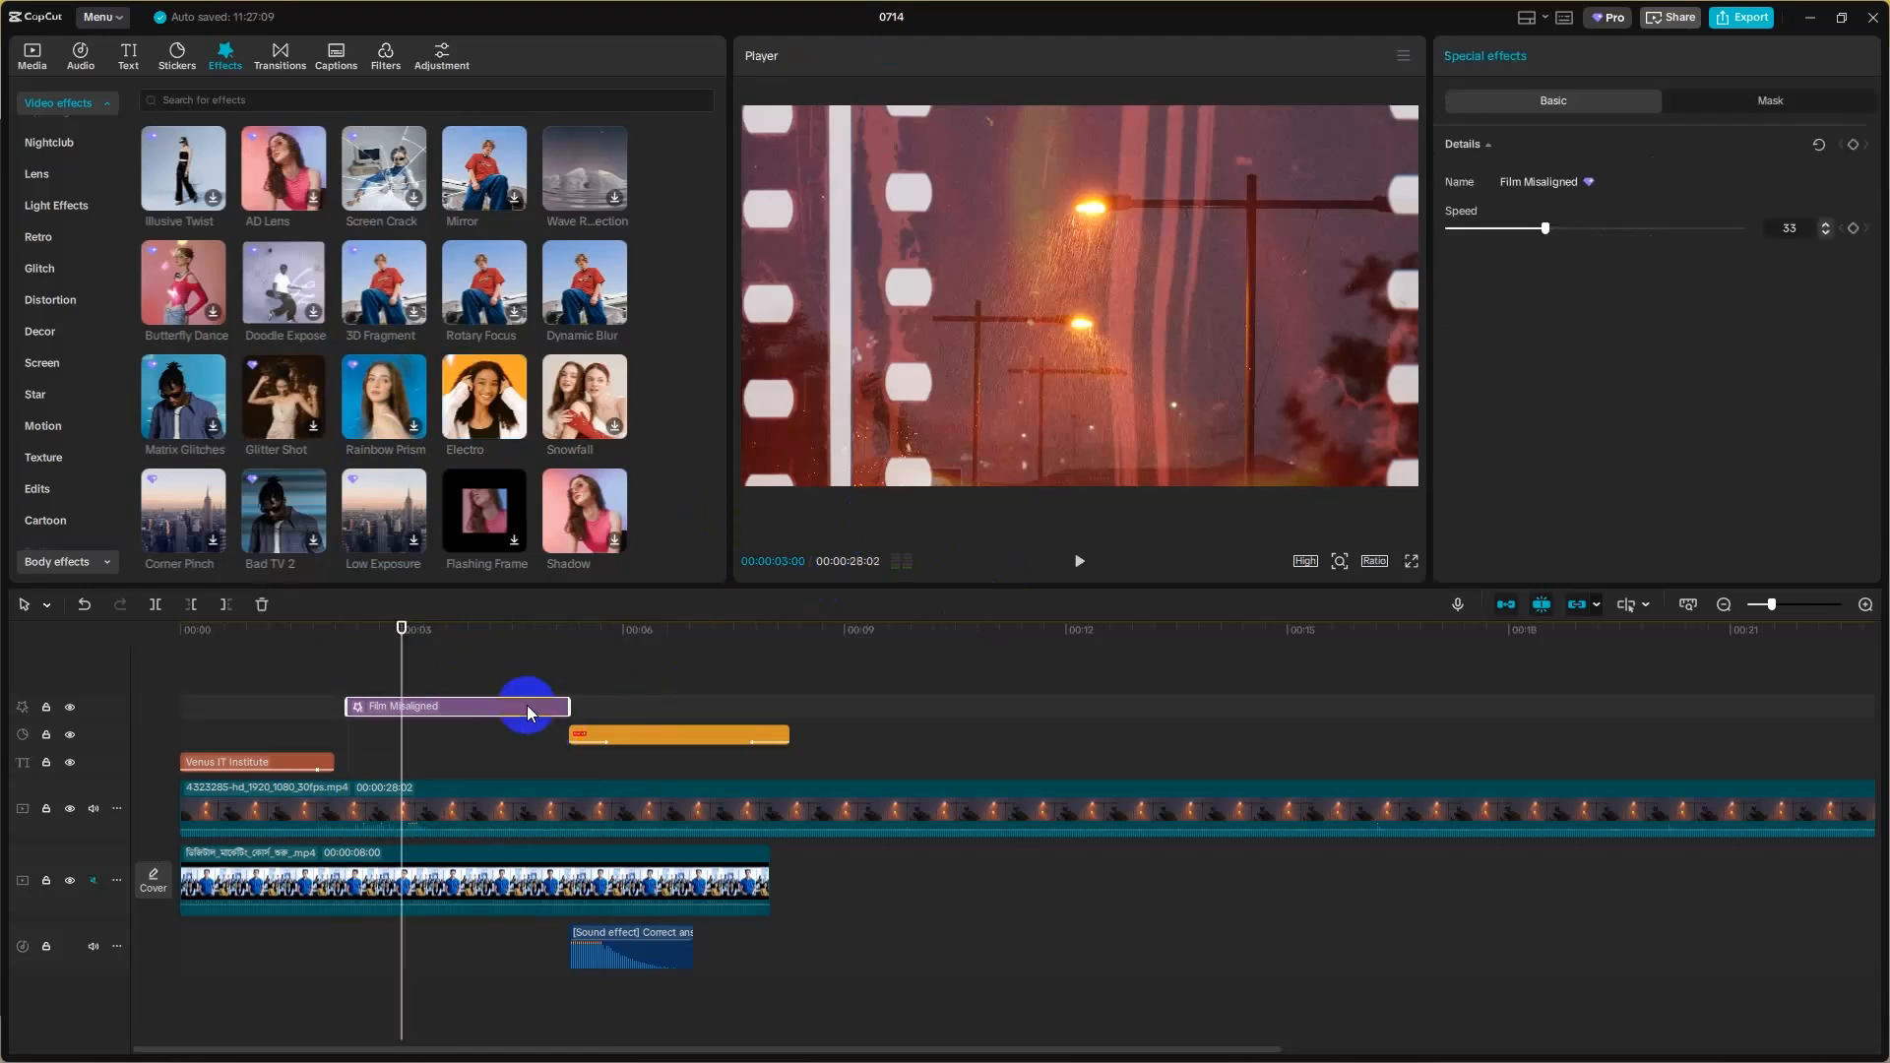
pyautogui.press('Delete')
pyautogui.click(377, 833)
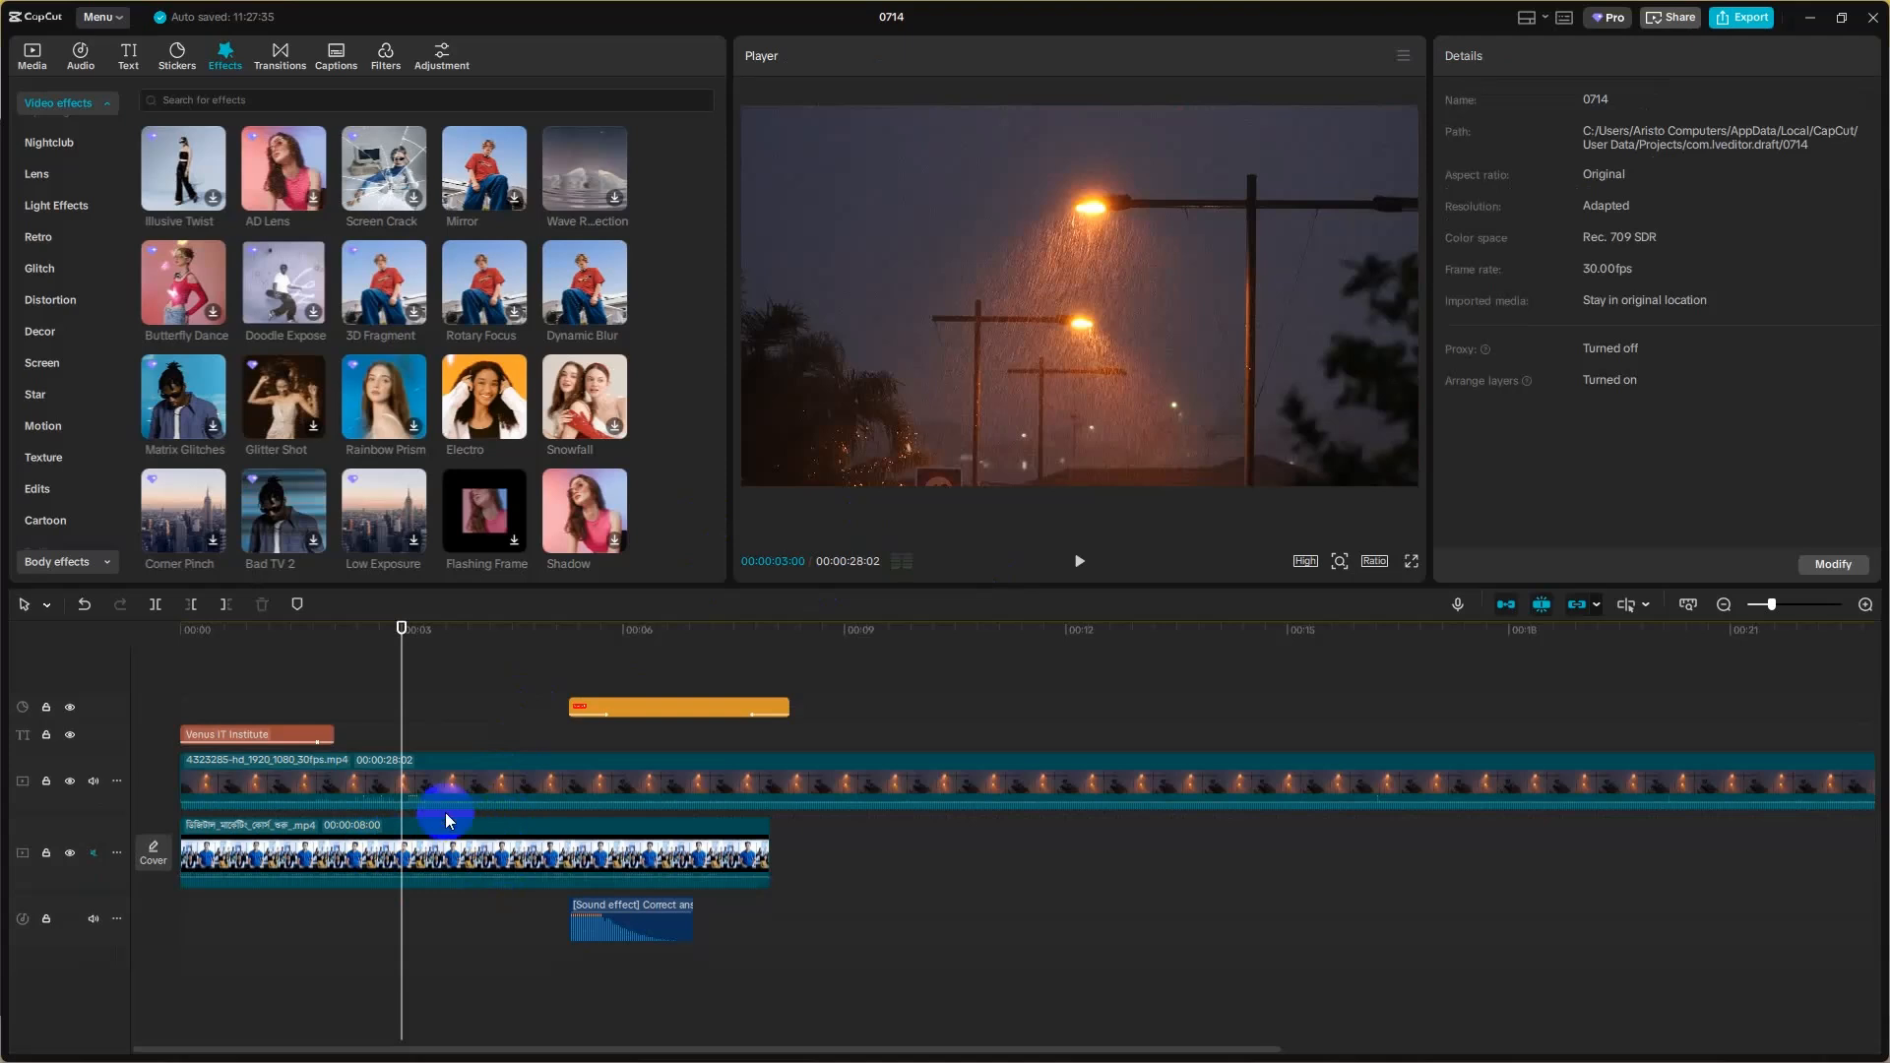
# - Shift the upper street-light clip to start at about 1.5 s and place the playhead just past 3 s
pyautogui.moveTo(458, 776); pyautogui.dragTo(564, 779)
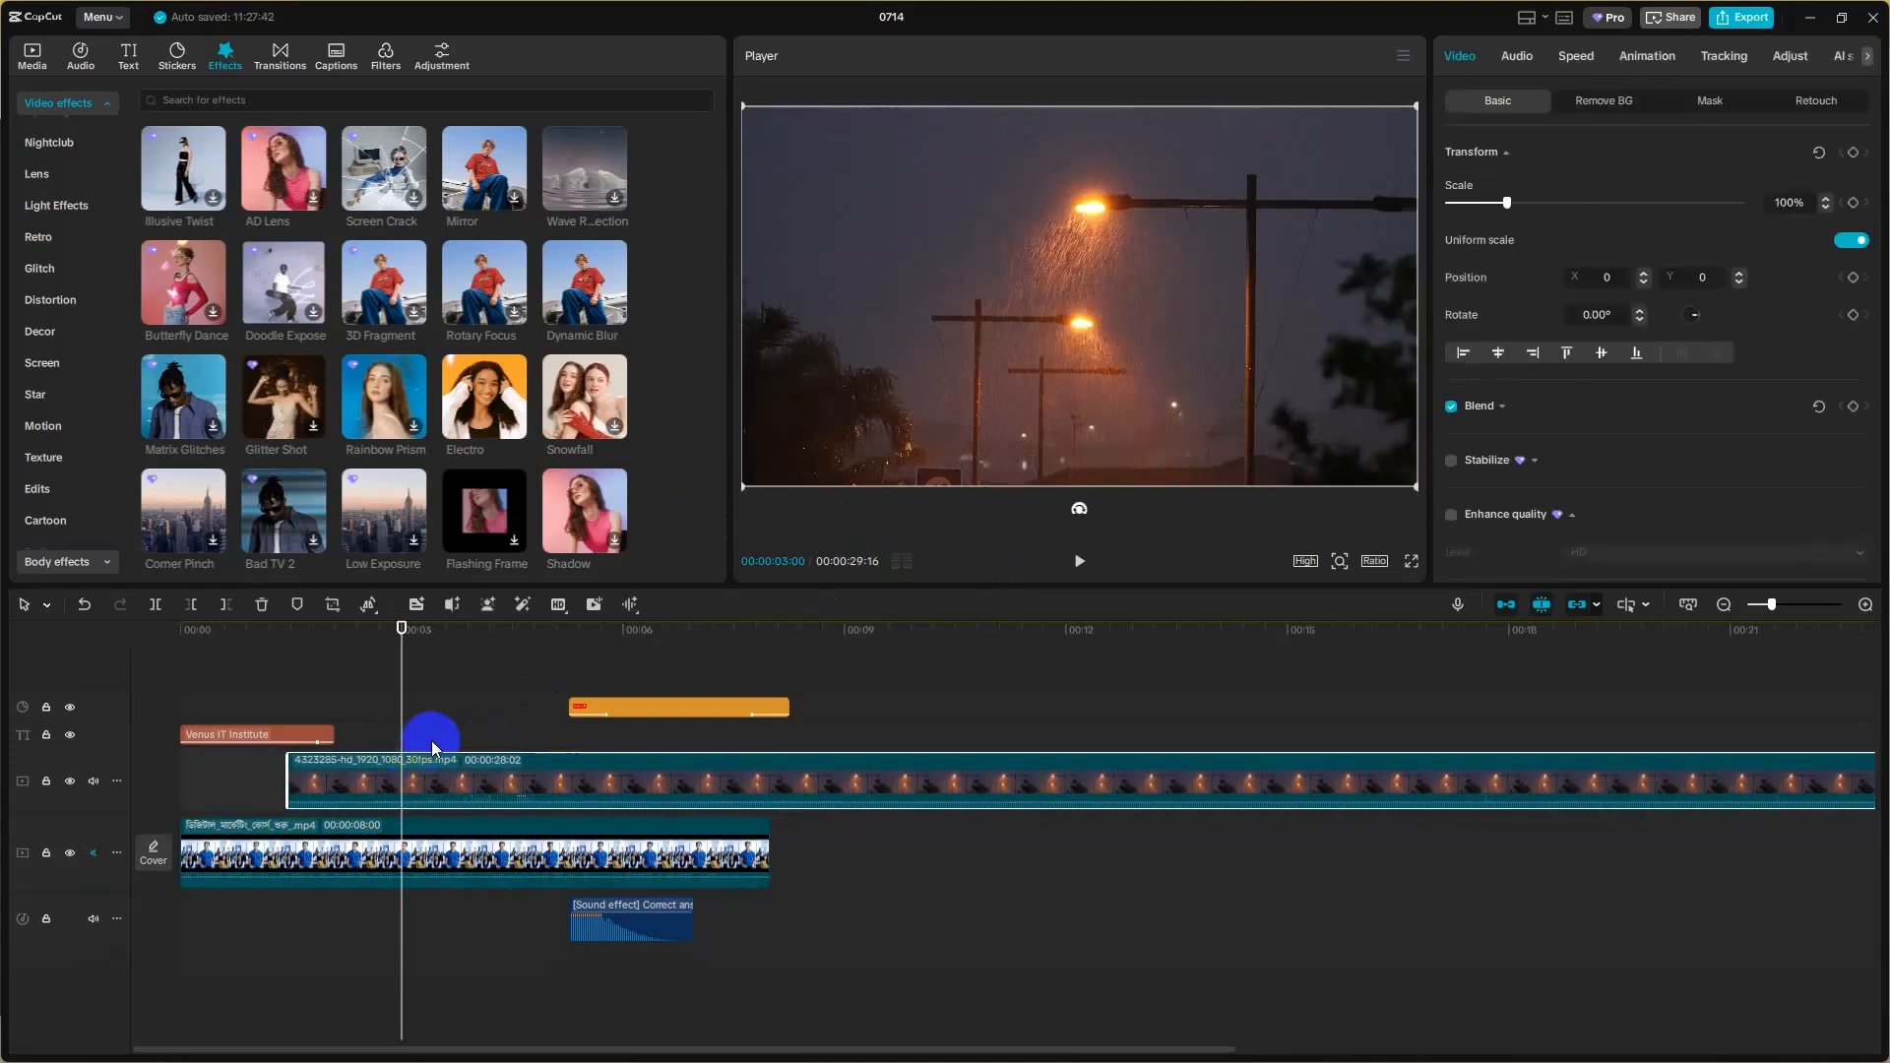
pyautogui.moveTo(404, 717); pyautogui.dragTo(421, 670)
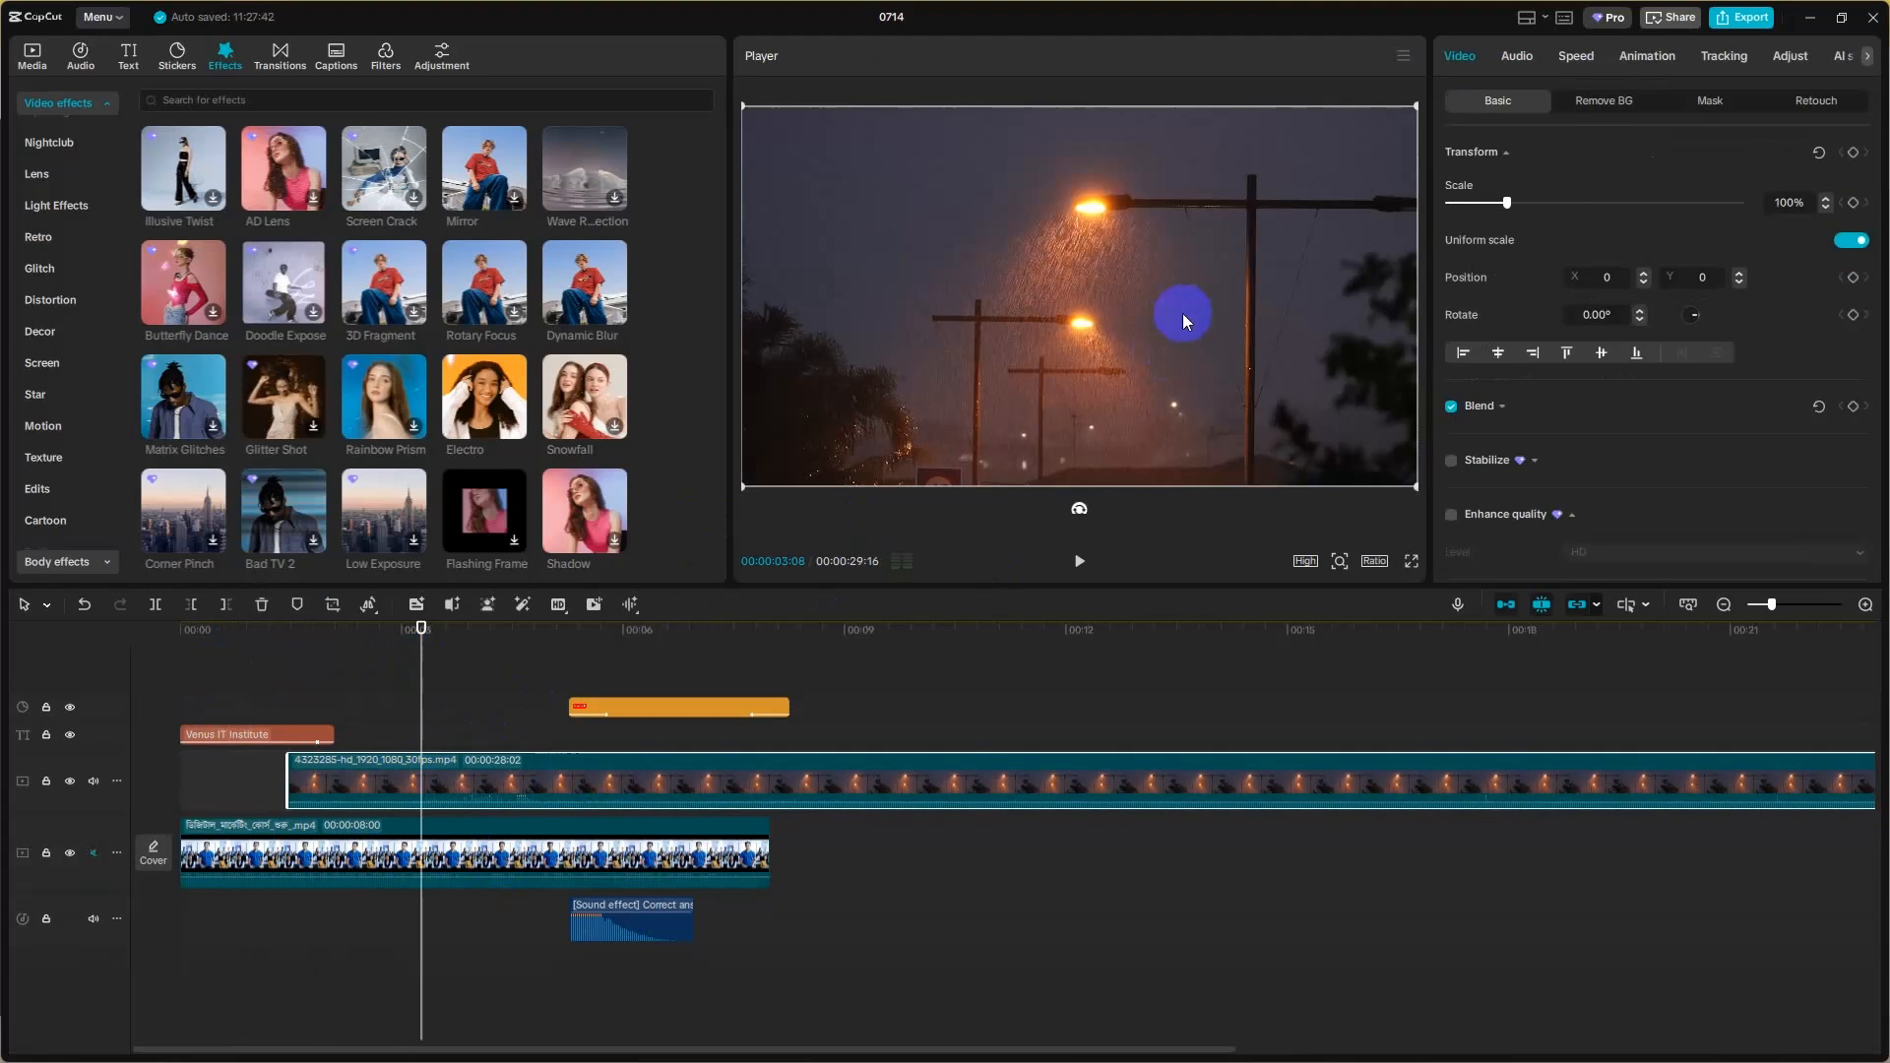
# - Scale the street-light clip to 52% and the office clip to 66%, placing them side by side with the office clip at X -692
pyautogui.moveTo(1414, 485); pyautogui.dragTo(1149, 394)
pyautogui.click(472, 856)
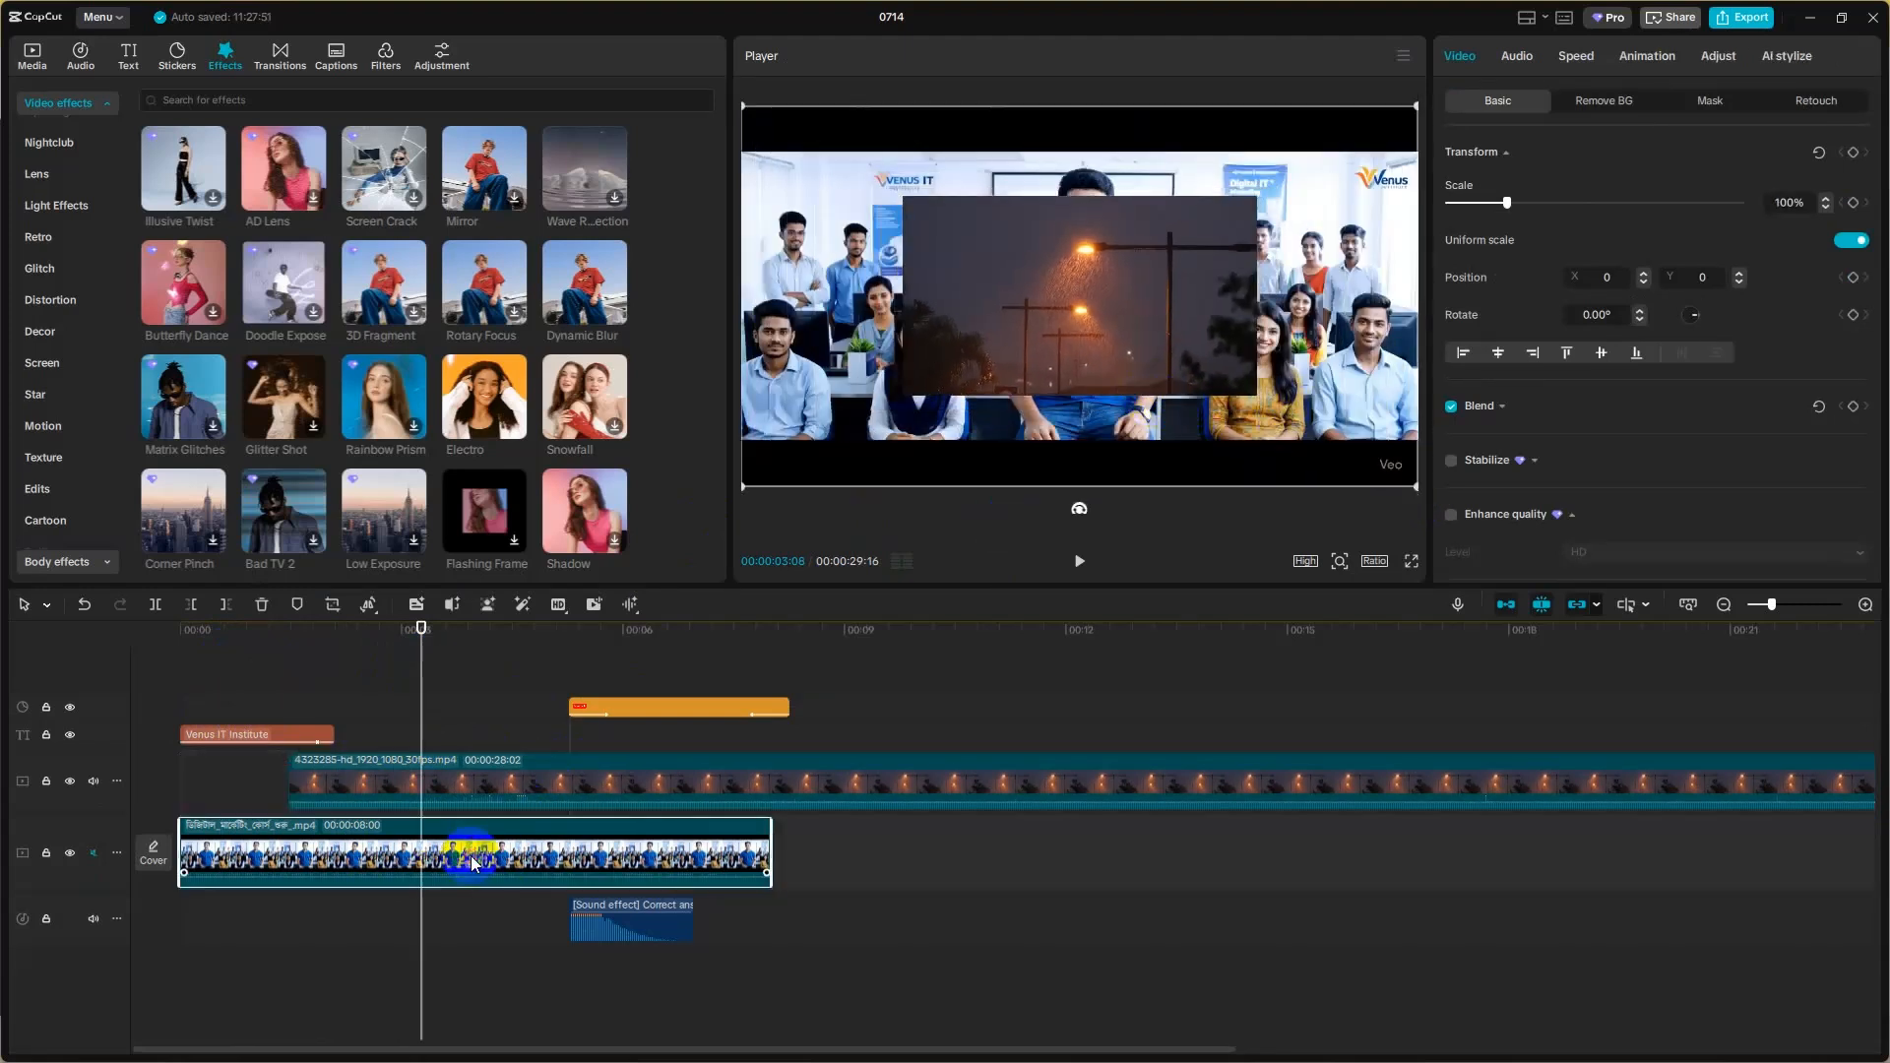
pyautogui.moveTo(1413, 480); pyautogui.dragTo(1224, 414)
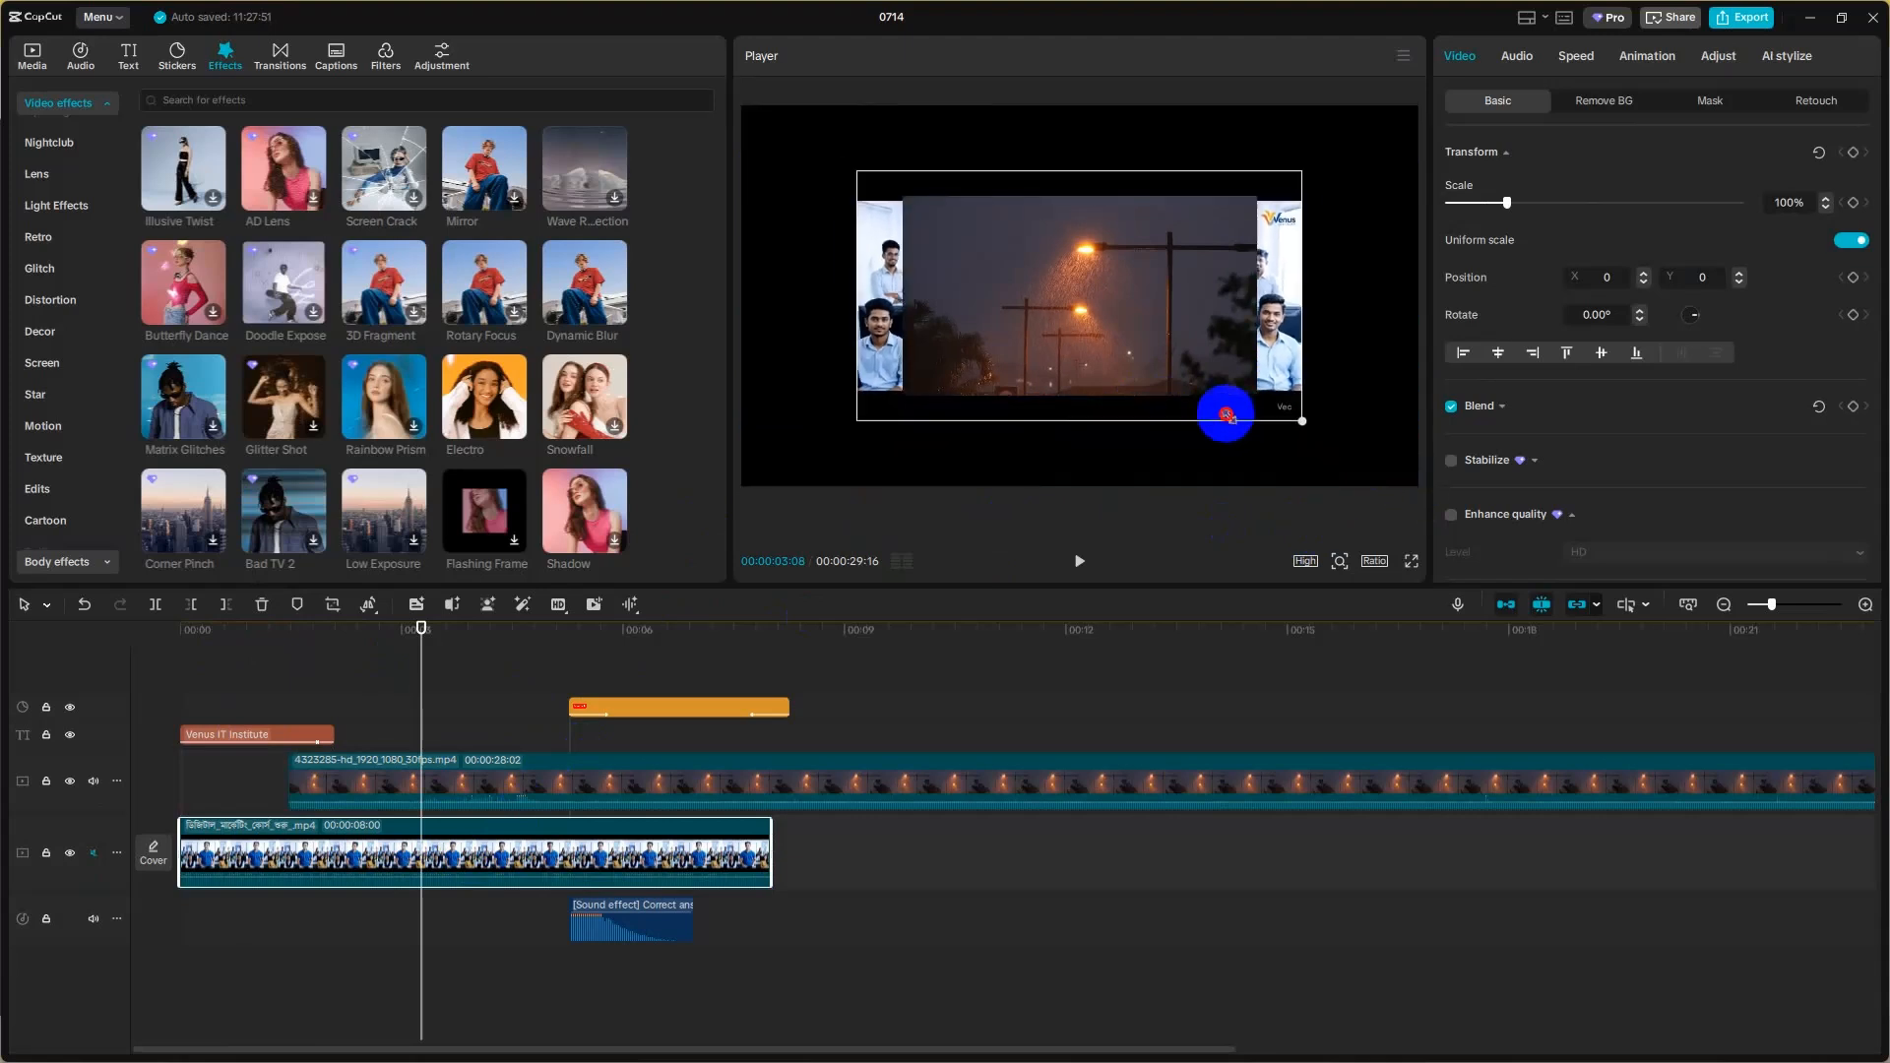
pyautogui.moveTo(979, 335); pyautogui.dragTo(945, 335)
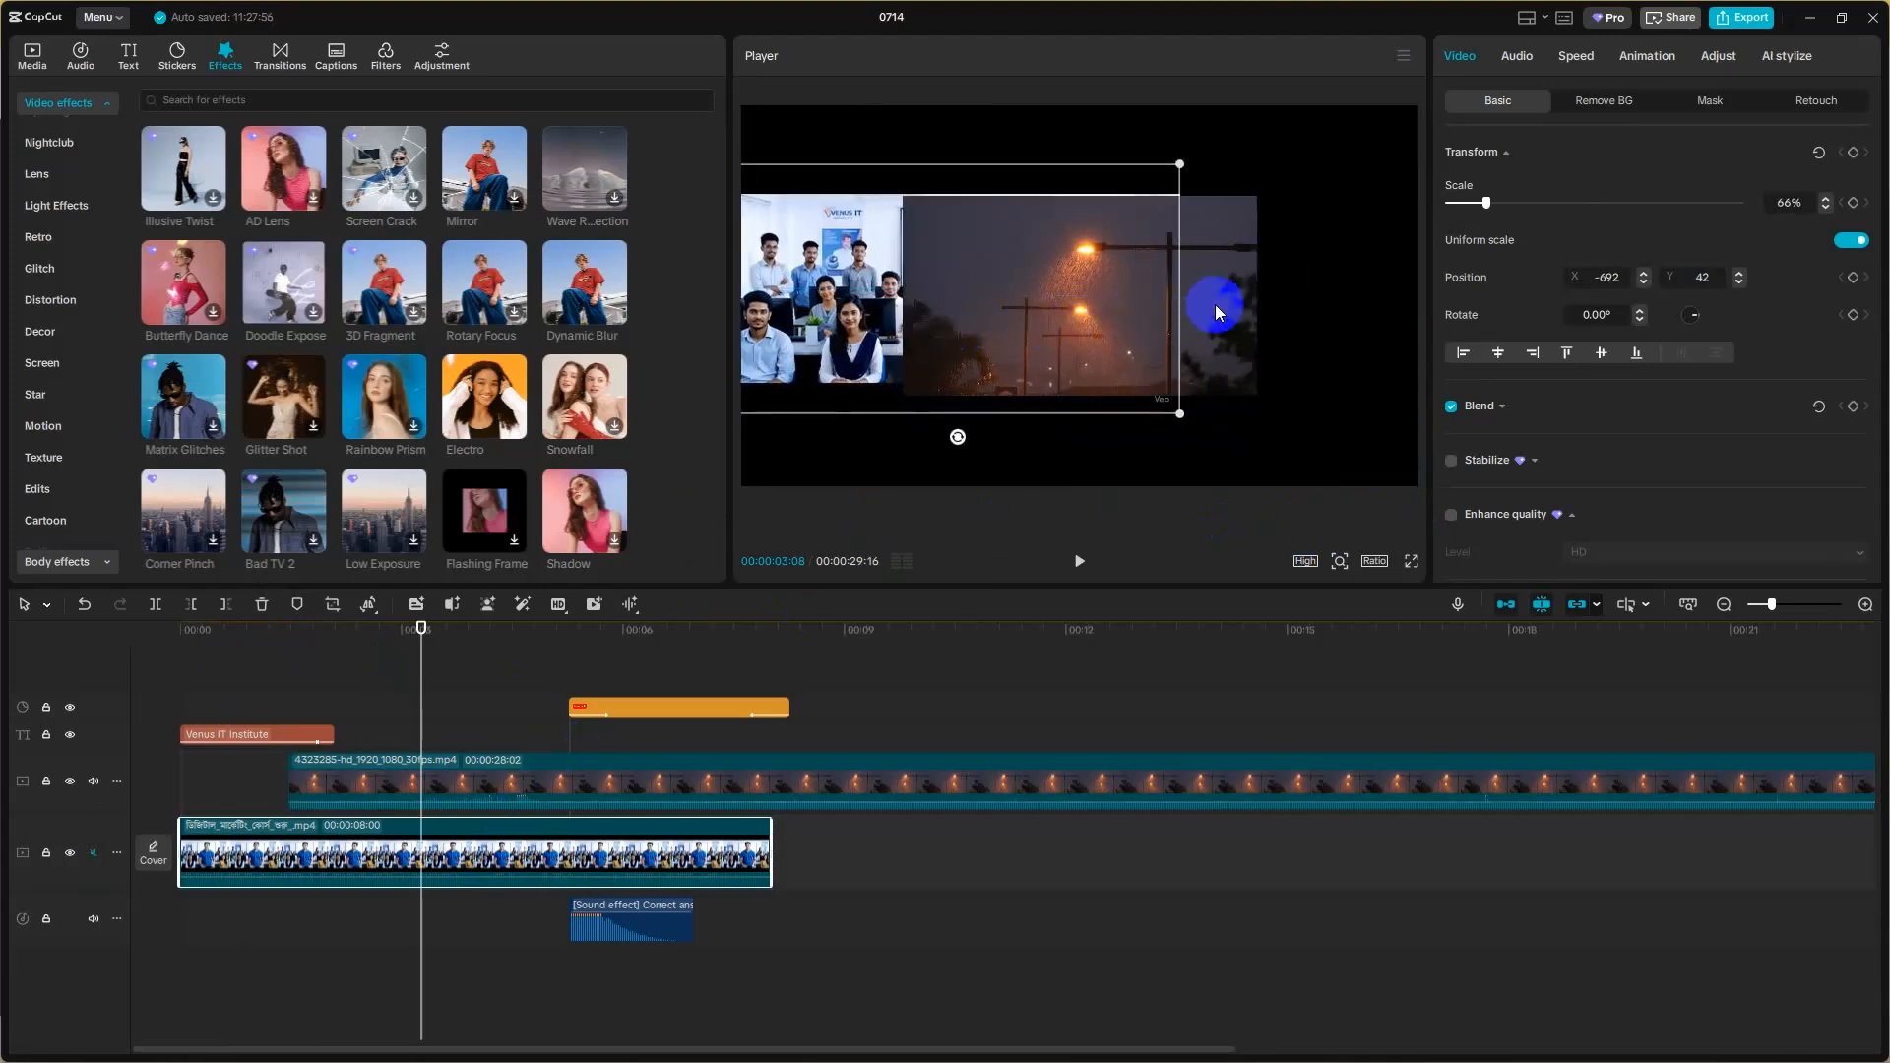
pyautogui.moveTo(1219, 299); pyautogui.dragTo(1369, 308)
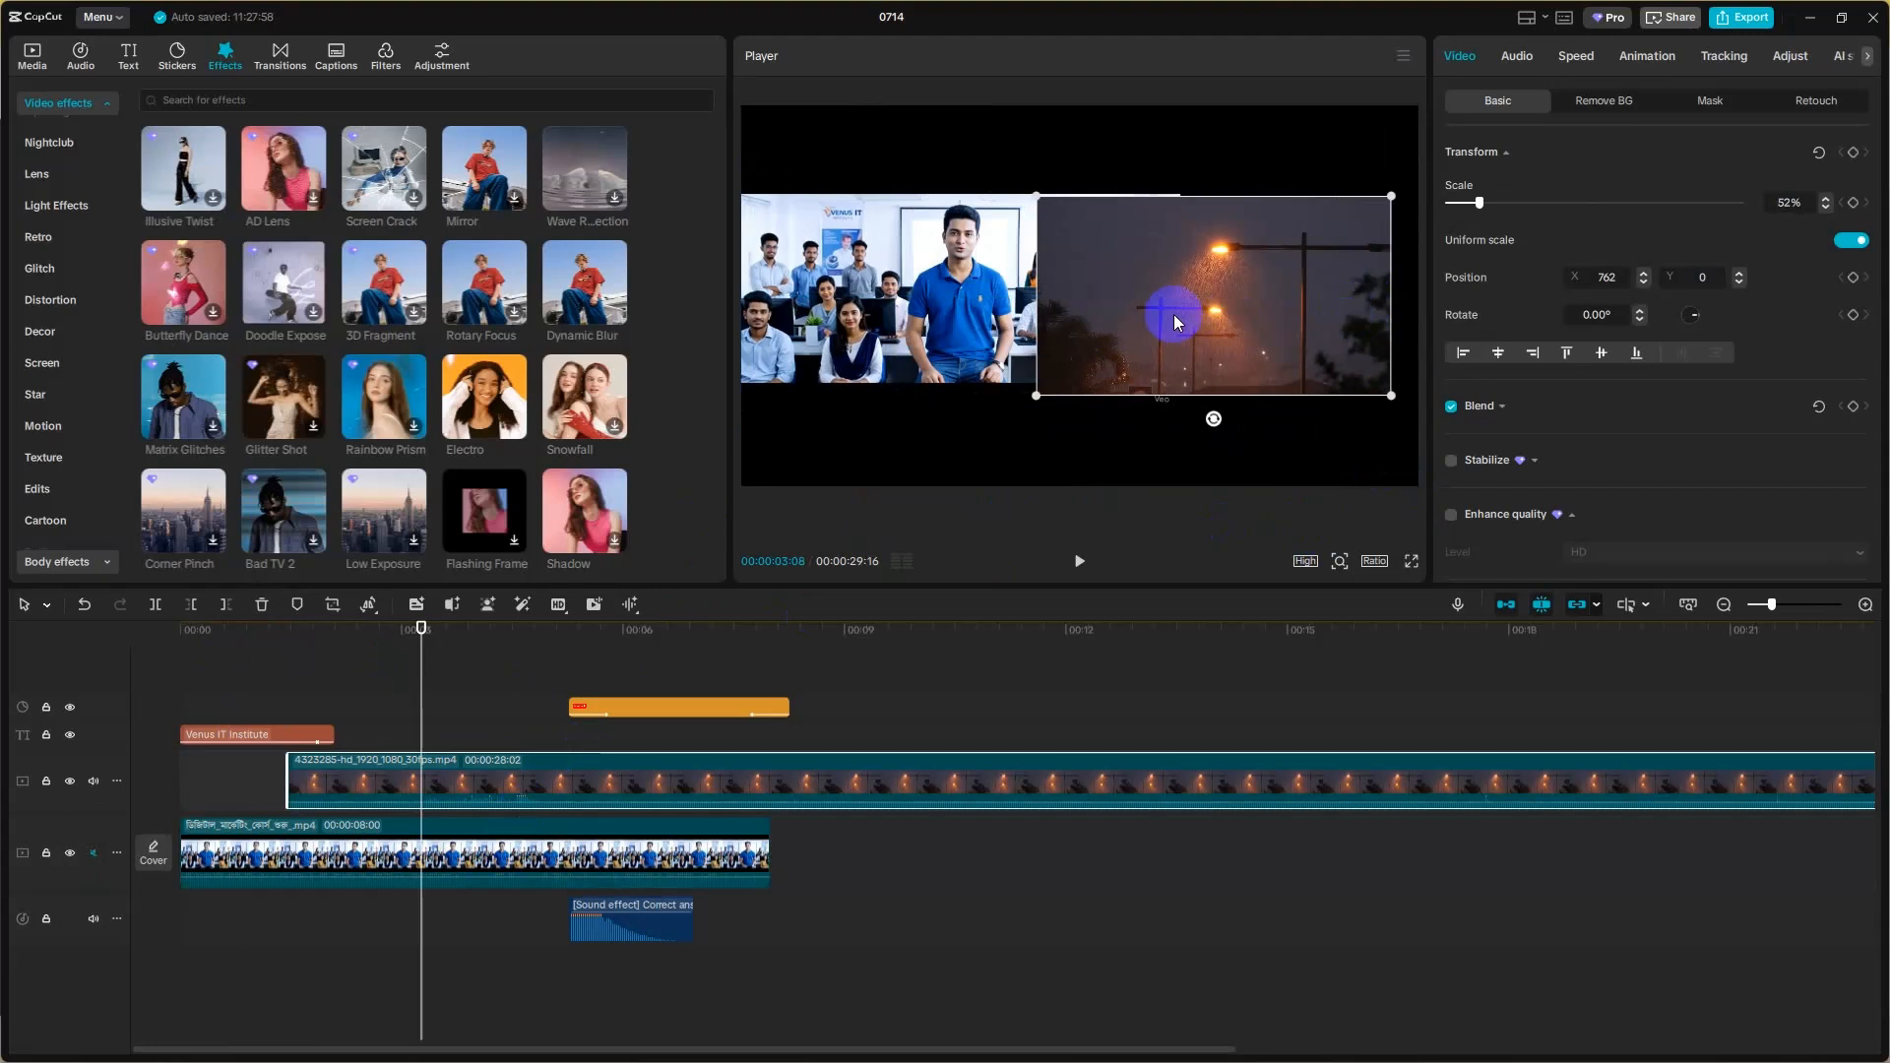
# - Shrink the street-light clip to 39% and shift it outward, and scale the office clip to 46% at X -960, Y 0
pyautogui.click(915, 300)
pyautogui.click(1294, 371)
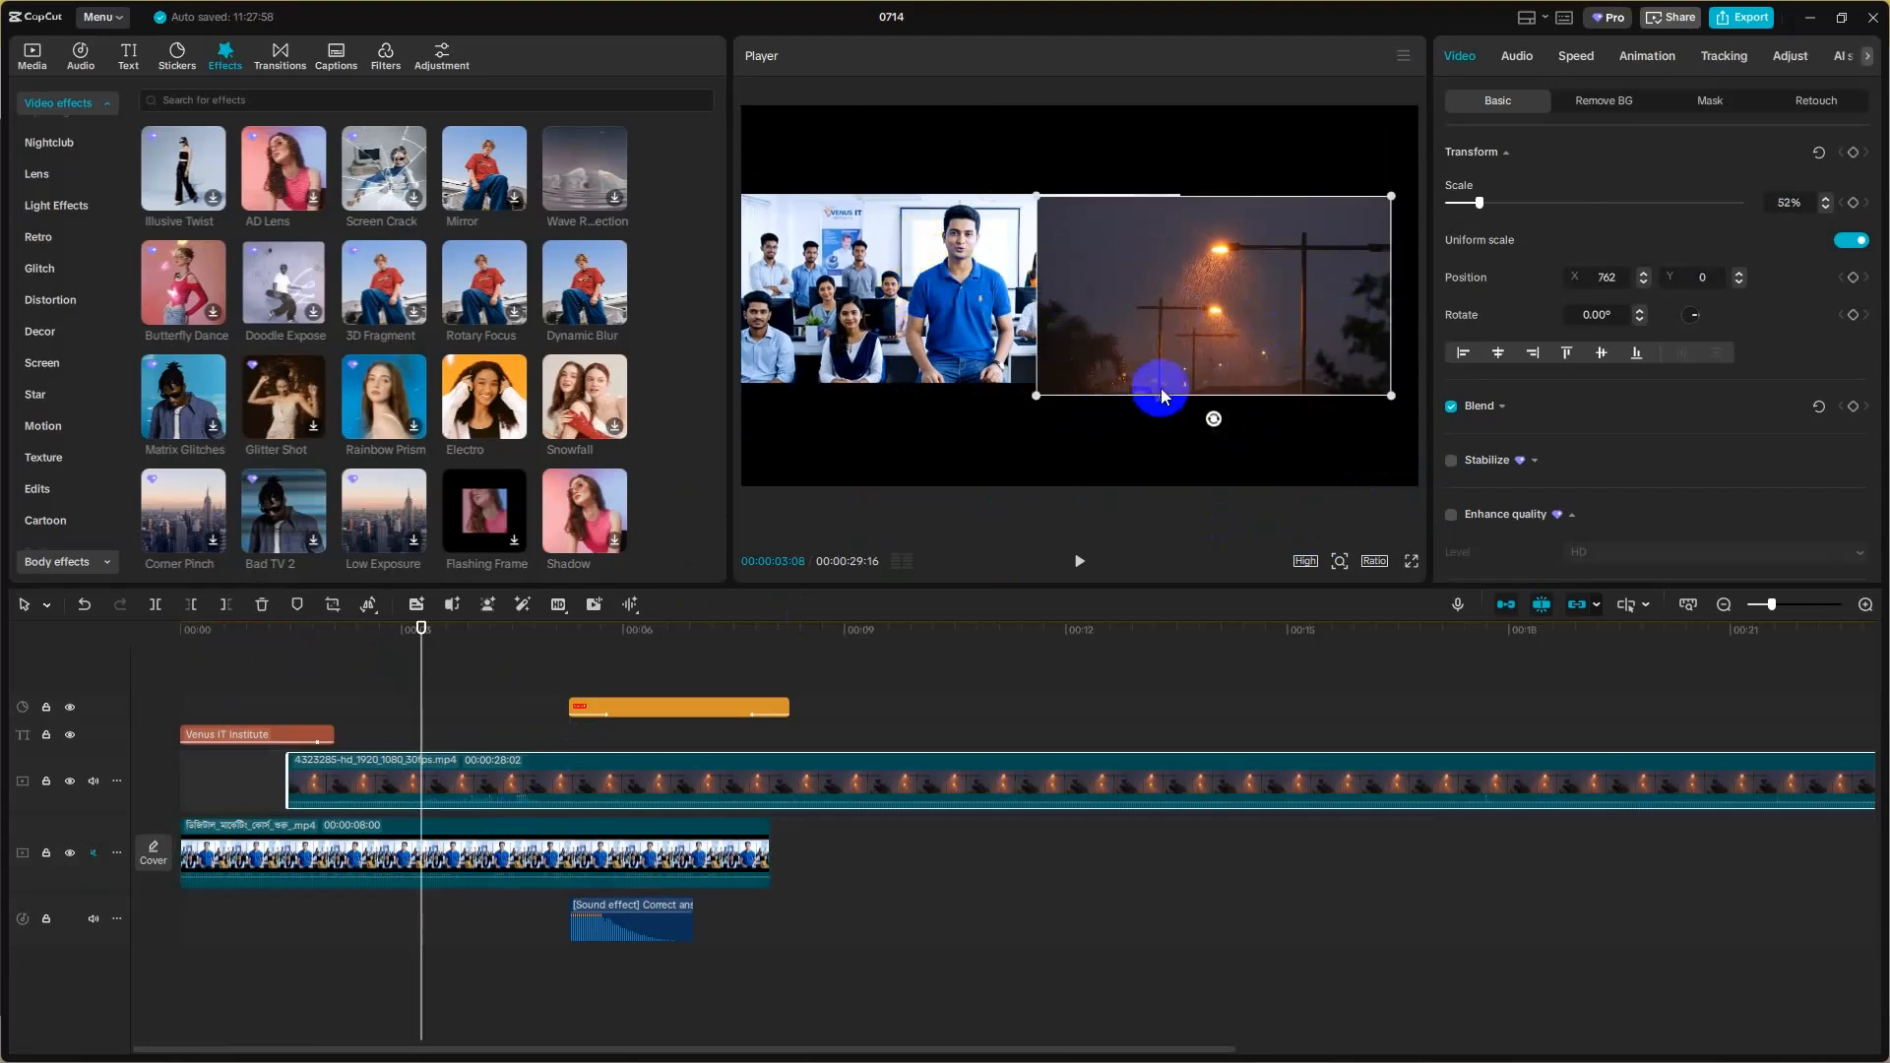
pyautogui.moveTo(1035, 395); pyautogui.dragTo(1114, 380)
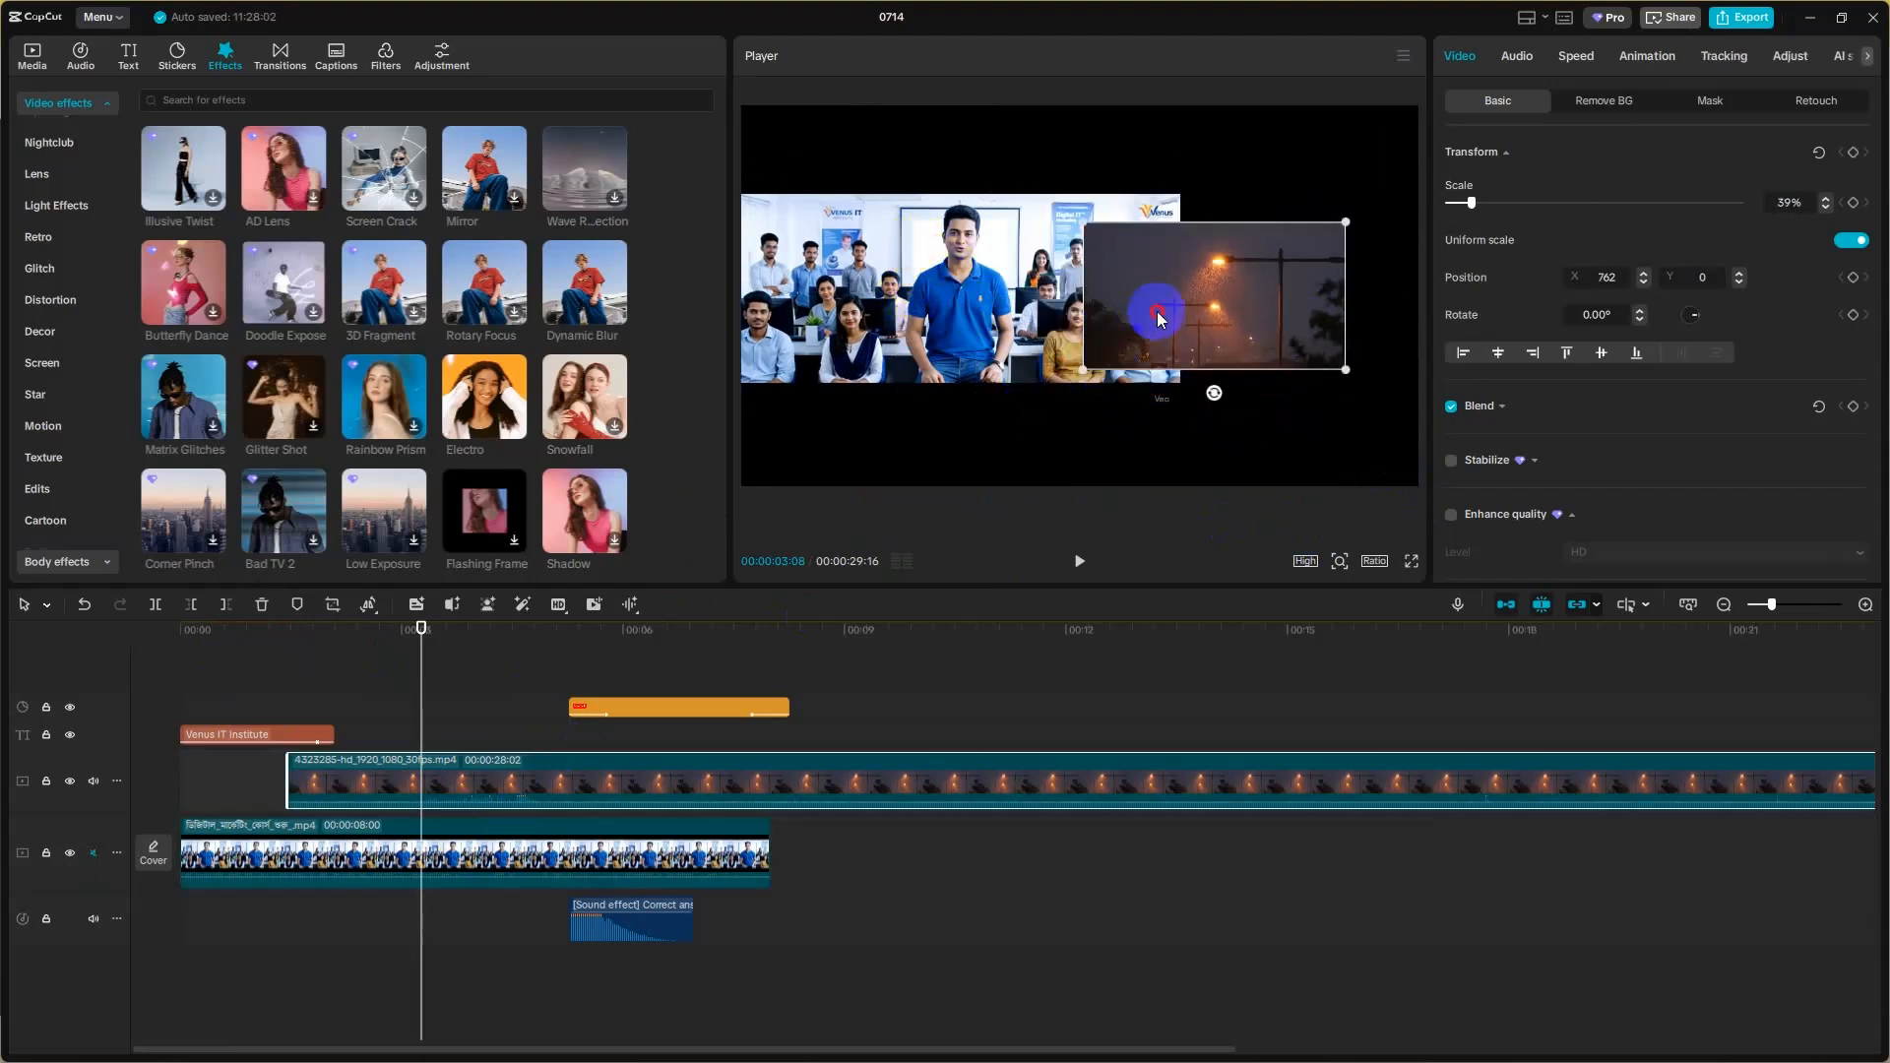
pyautogui.moveTo(1158, 313); pyautogui.dragTo(1245, 314)
pyautogui.click(1107, 376)
pyautogui.moveTo(1181, 414); pyautogui.dragTo(1107, 379)
pyautogui.moveTo(957, 298); pyautogui.dragTo(910, 304)
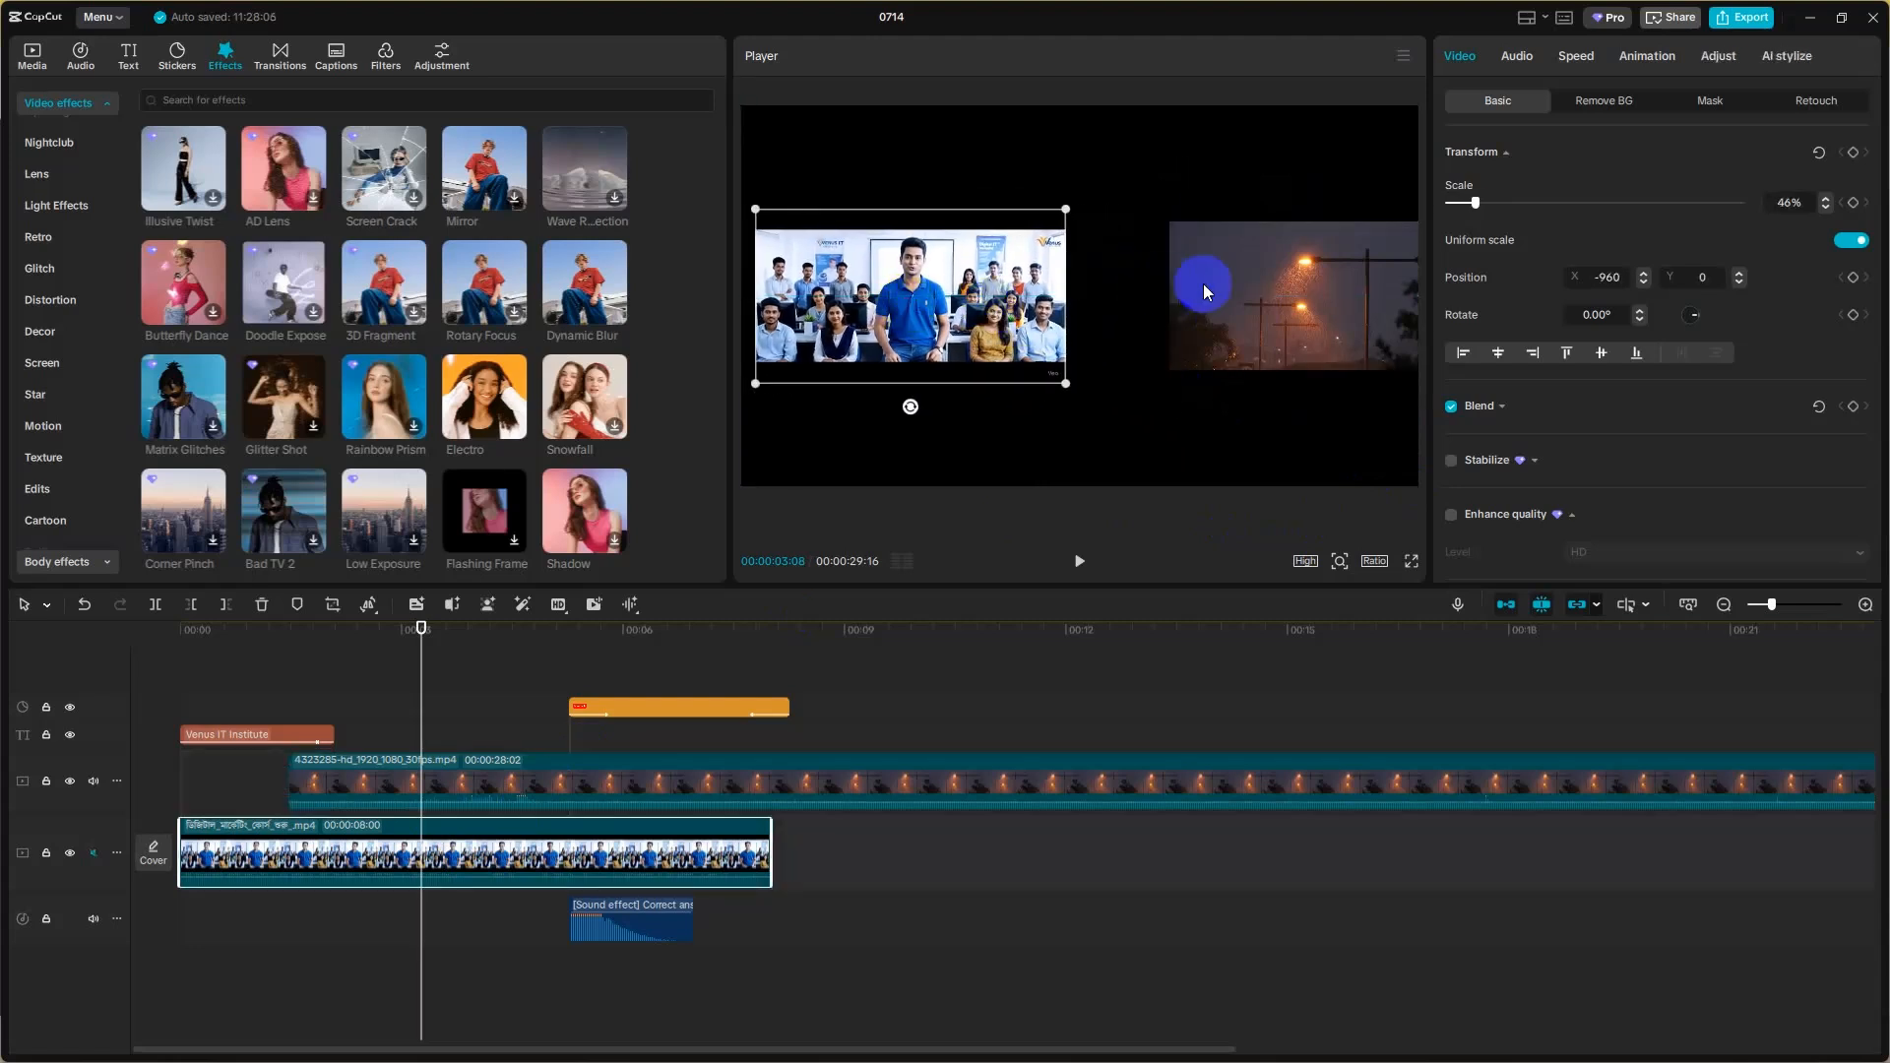
# - Scale the street-light clip to 47% at X 879, Y 0, and enlarge the office clip beside it to 50%
pyautogui.click(1203, 284)
pyautogui.moveTo(1263, 283); pyautogui.dragTo(1176, 289)
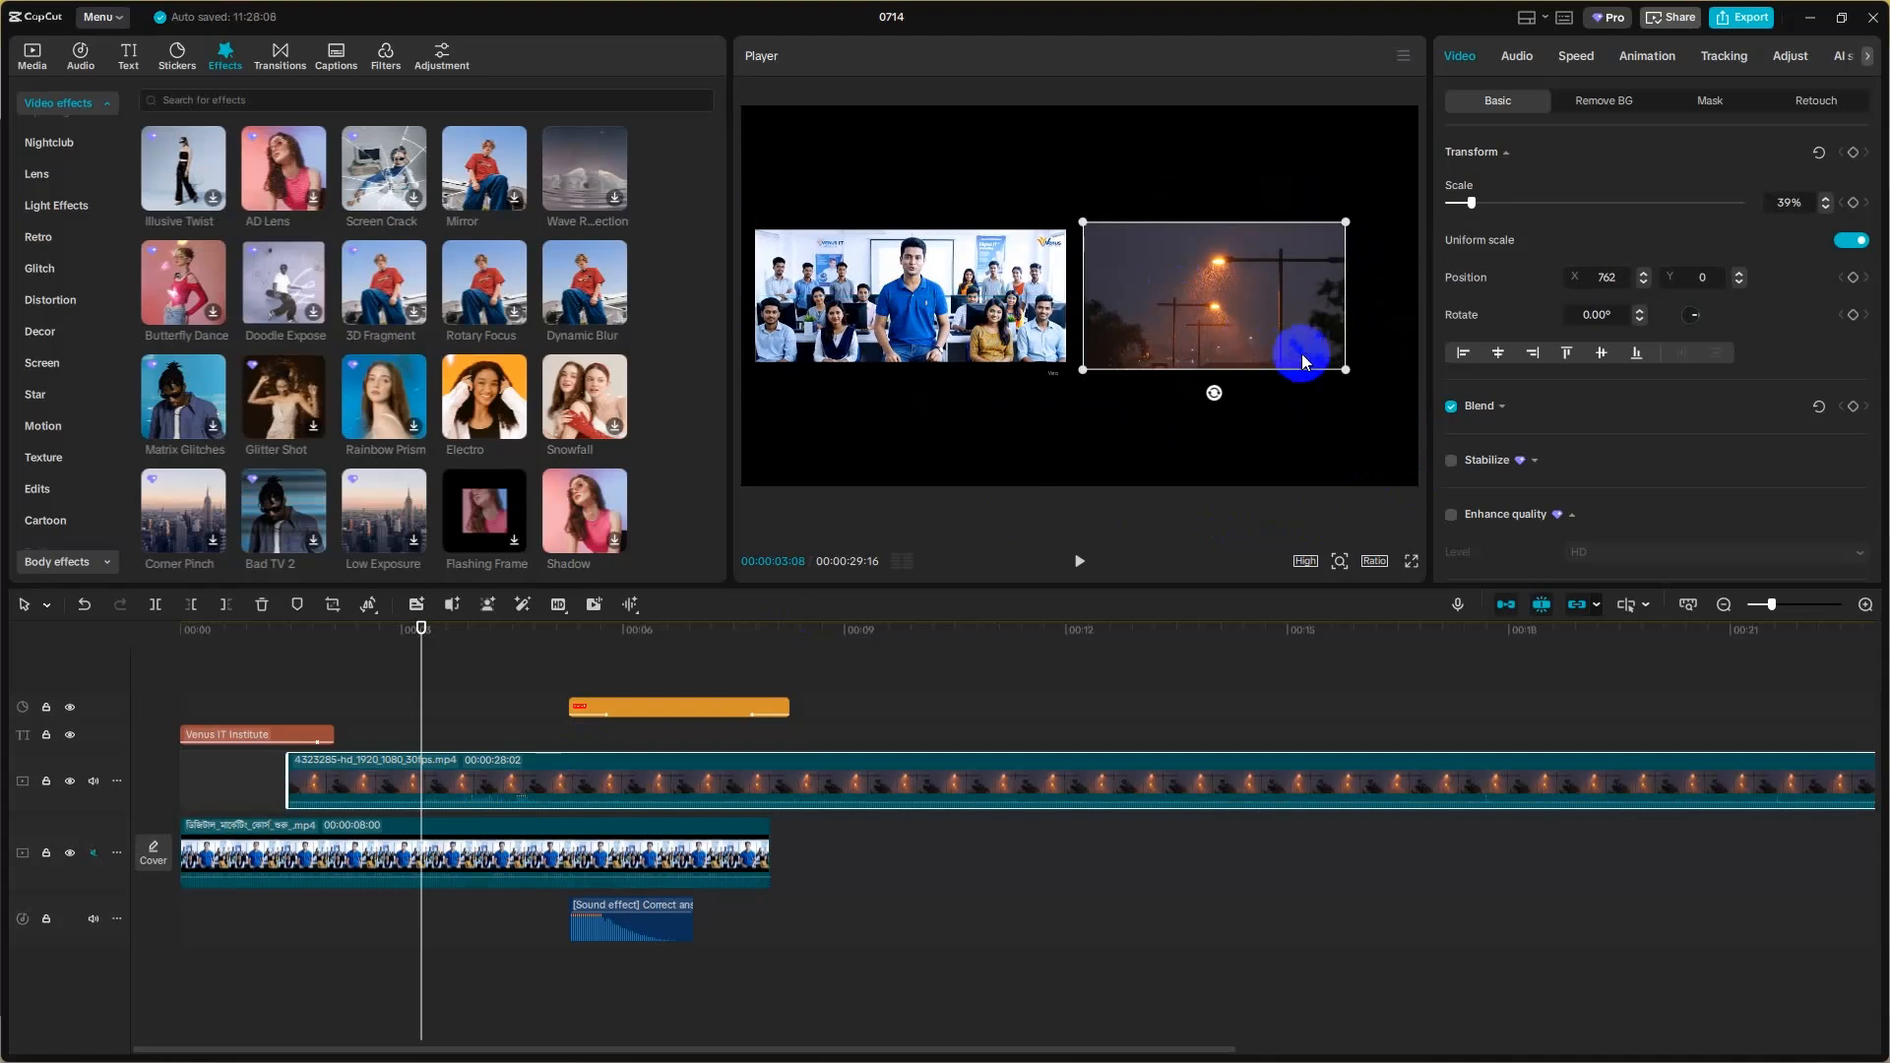
pyautogui.moveTo(1346, 368); pyautogui.dragTo(1396, 380)
pyautogui.moveTo(1257, 321); pyautogui.dragTo(1188, 339)
pyautogui.click(1049, 301)
pyautogui.click(1007, 351)
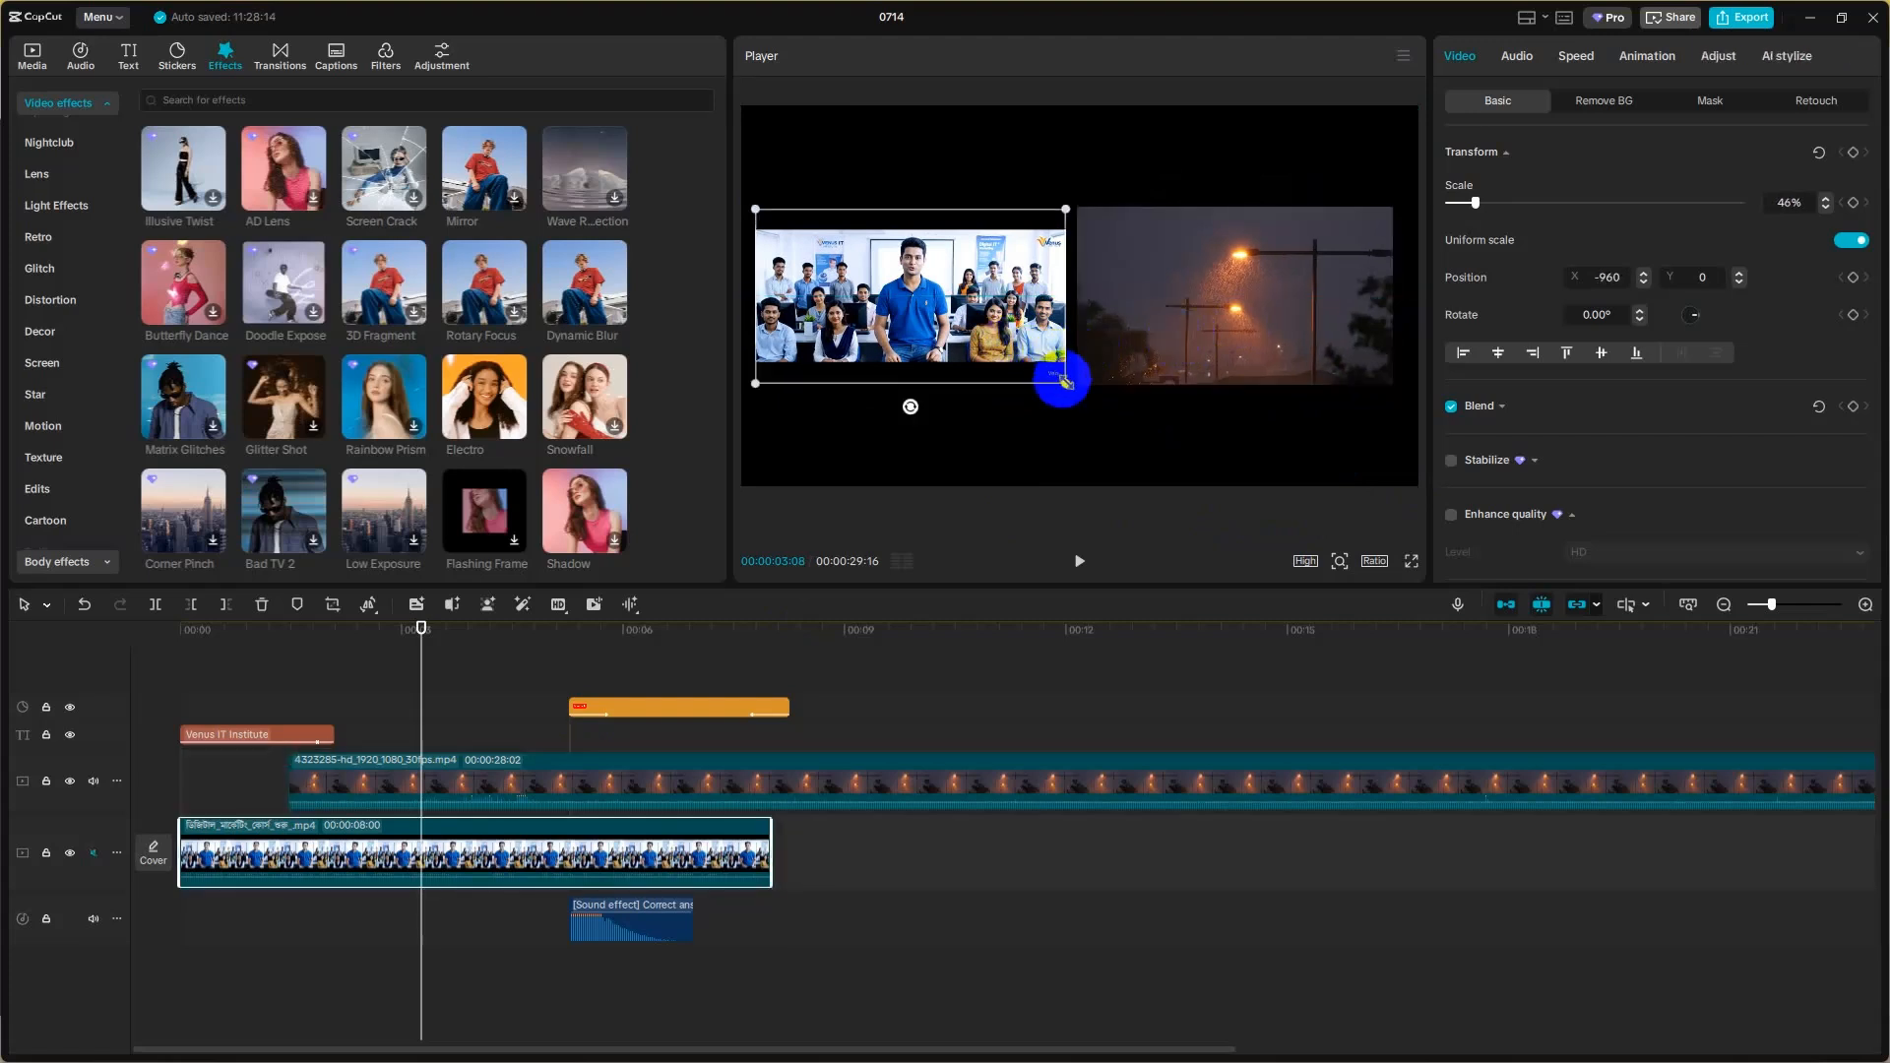
pyautogui.moveTo(1067, 384); pyautogui.dragTo(1079, 391)
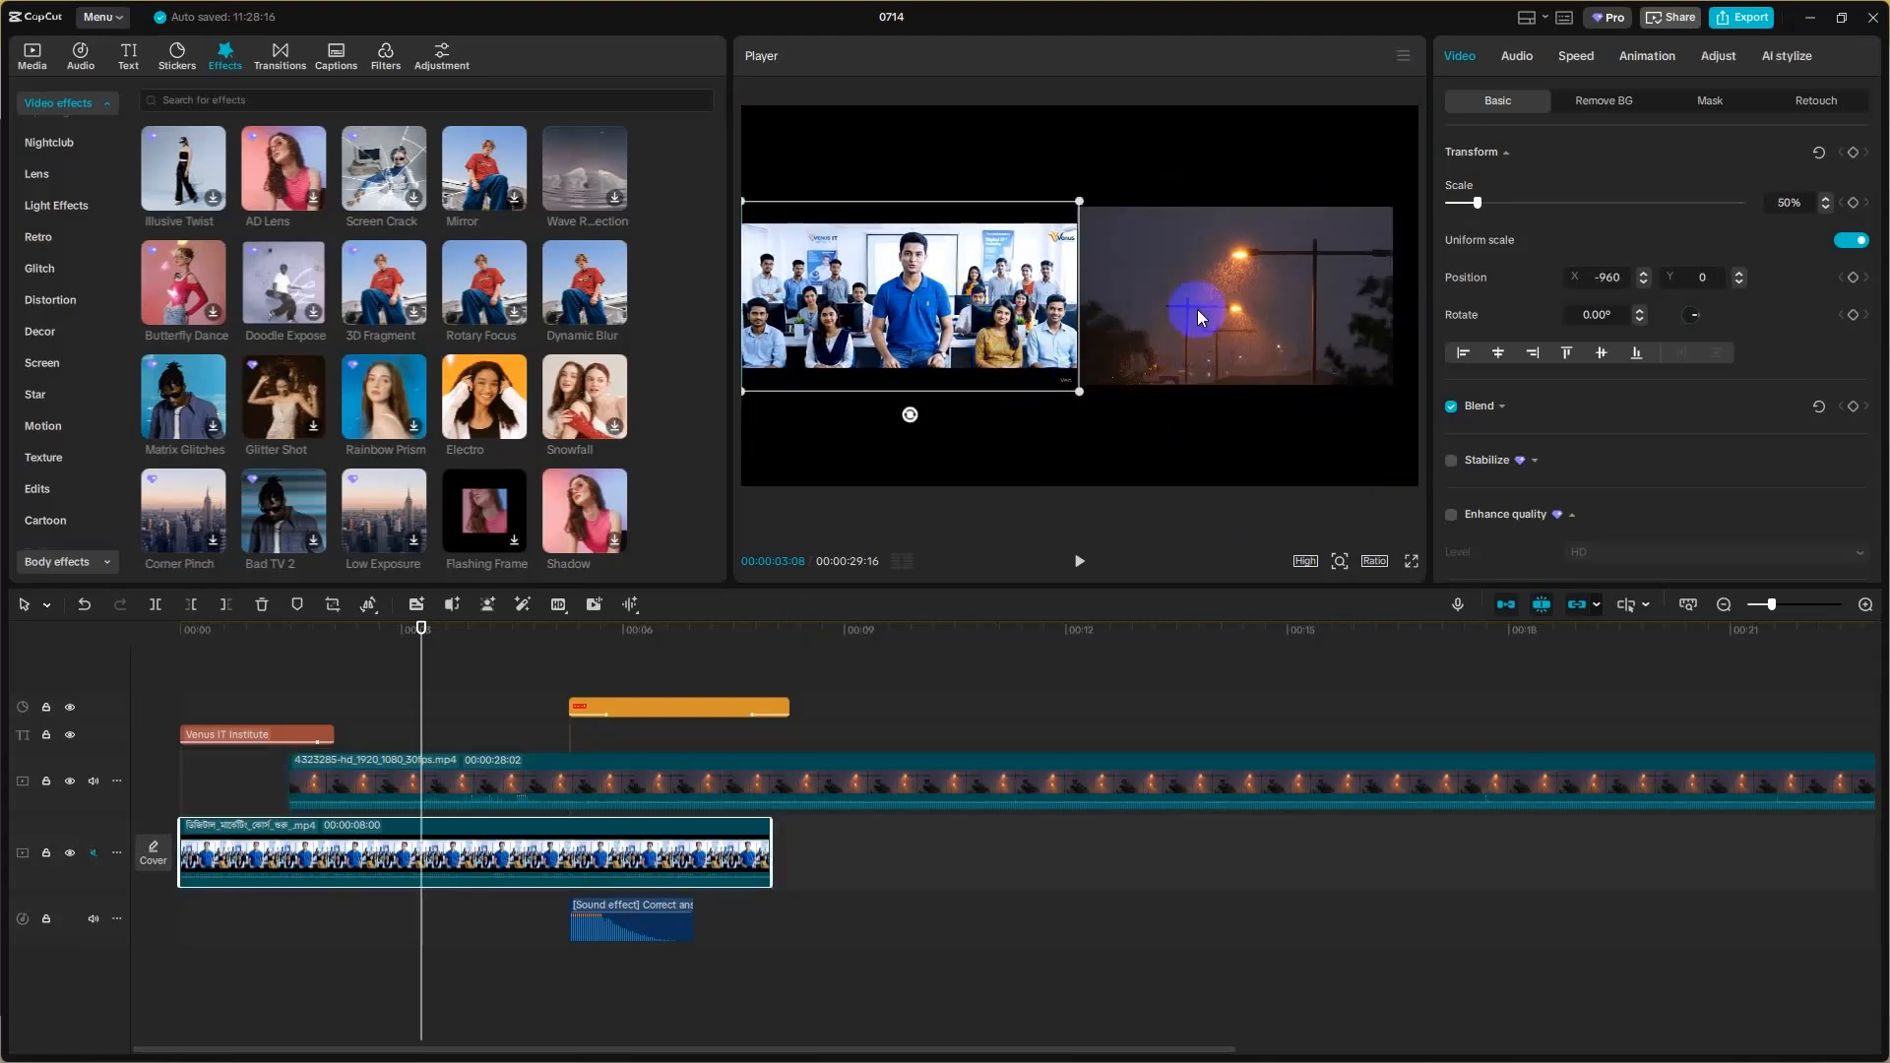
# - Move the street-light clip to the start of the timeline and play back the side-by-side clips from the beginning
pyautogui.click(492, 785)
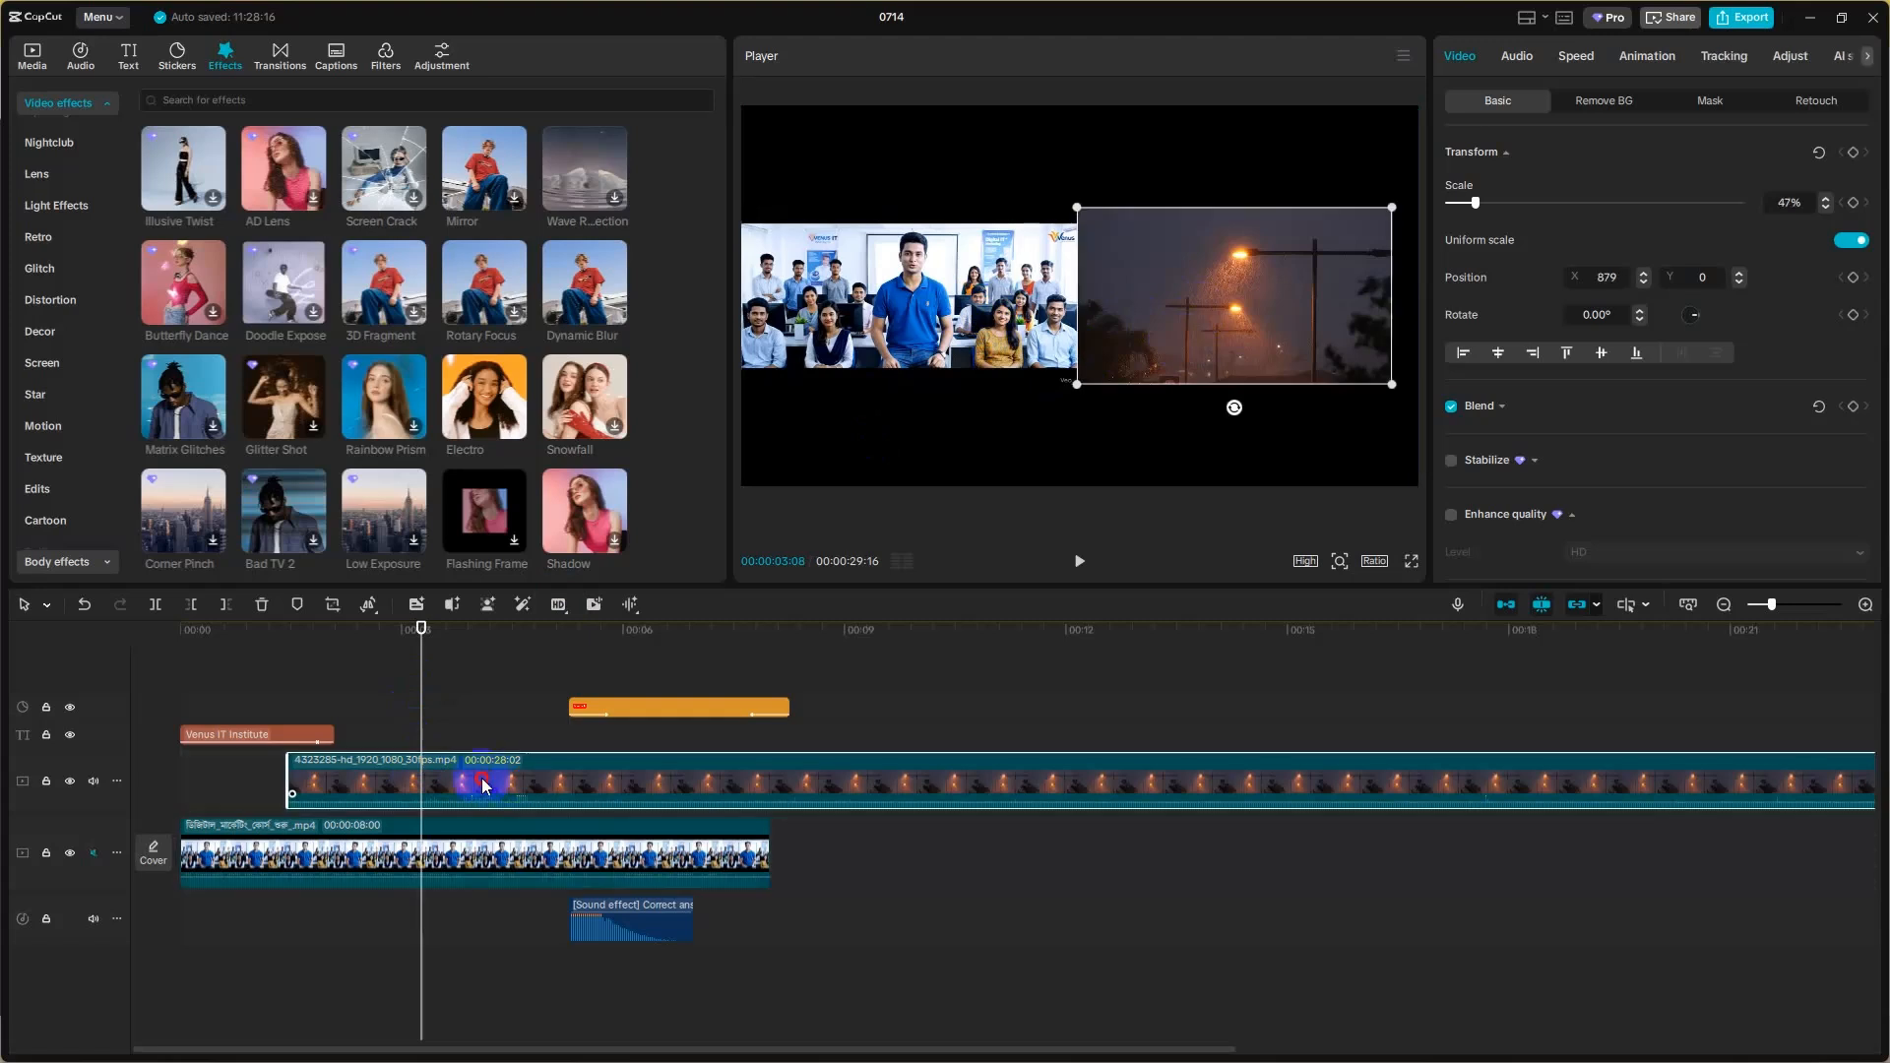
pyautogui.moveTo(485, 786); pyautogui.dragTo(377, 782)
pyautogui.moveTo(420, 698); pyautogui.dragTo(156, 689)
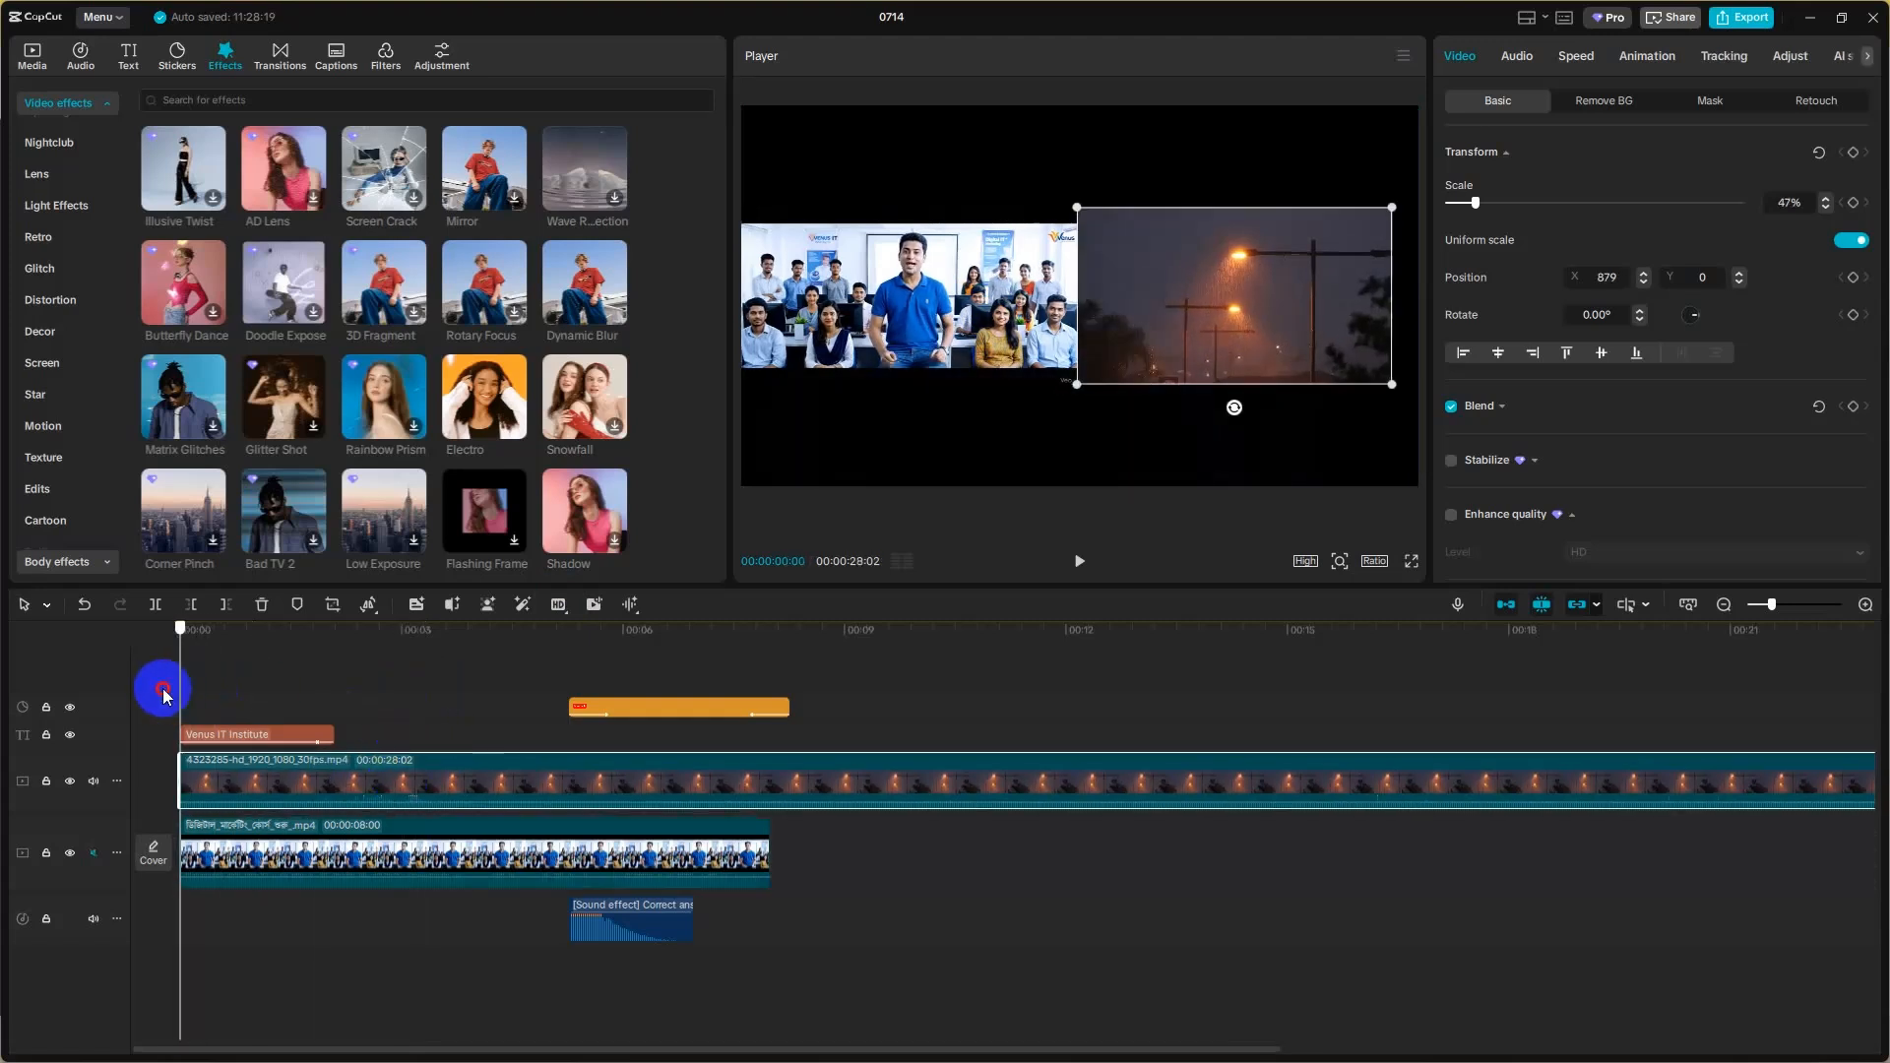
pyautogui.click(325, 866)
pyautogui.click(1080, 561)
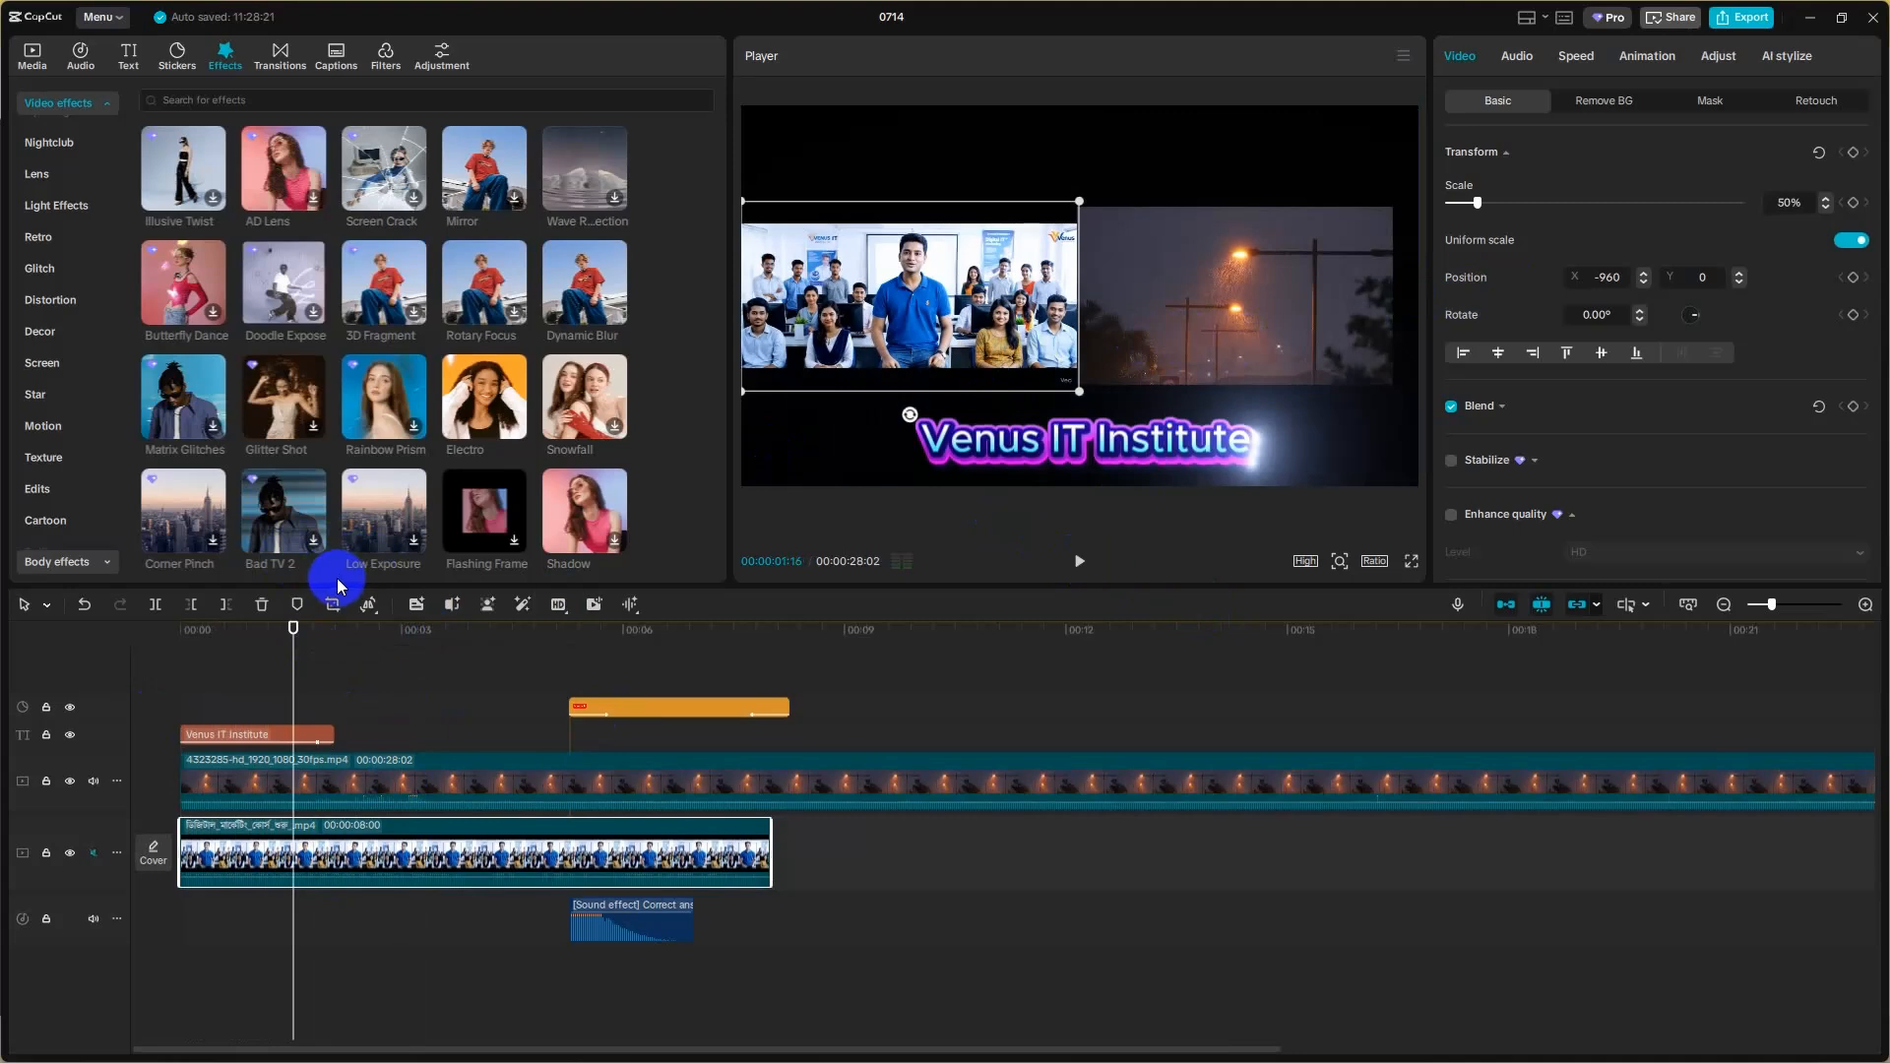
# - Add the Random Flash Cut effect at the start of the timeline without a duplicate and play it back
pyautogui.scroll(-10, 603, 366)
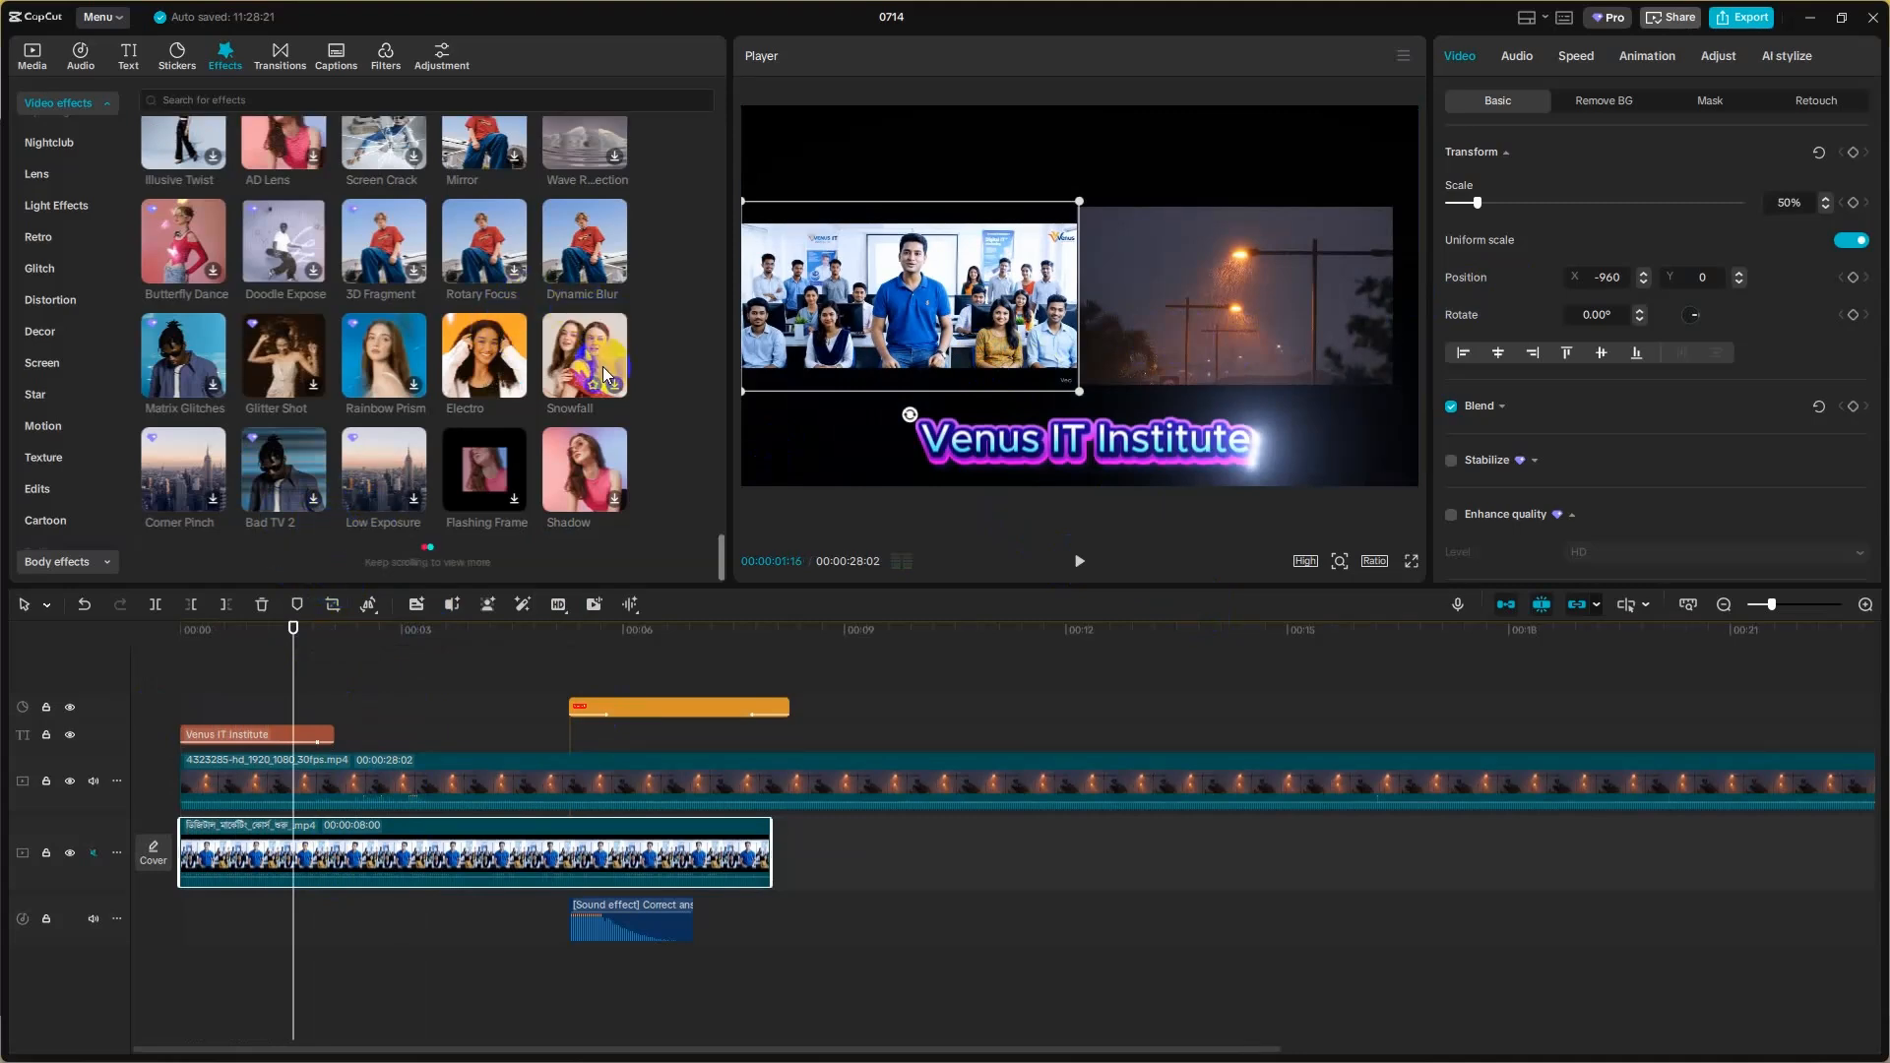
pyautogui.scroll(-2, 344, 378)
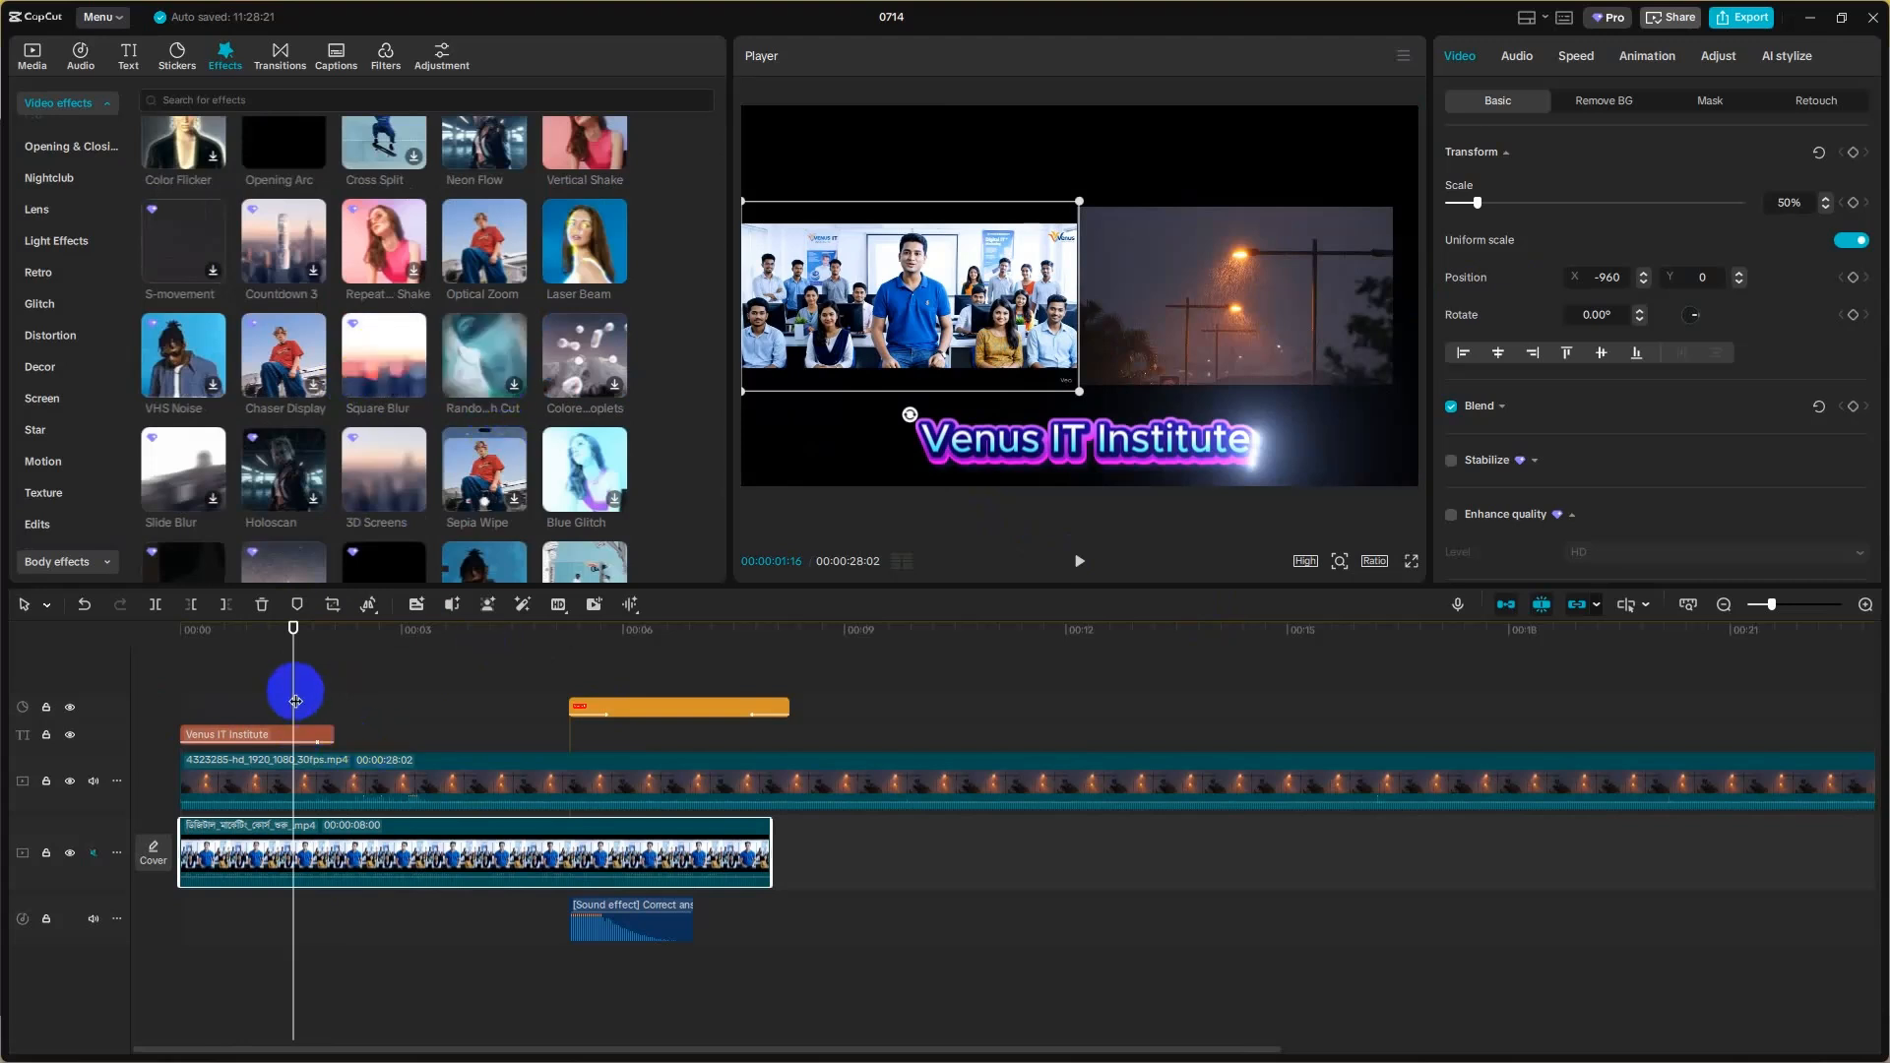
pyautogui.moveTo(293, 688); pyautogui.dragTo(153, 702)
pyautogui.click(514, 384)
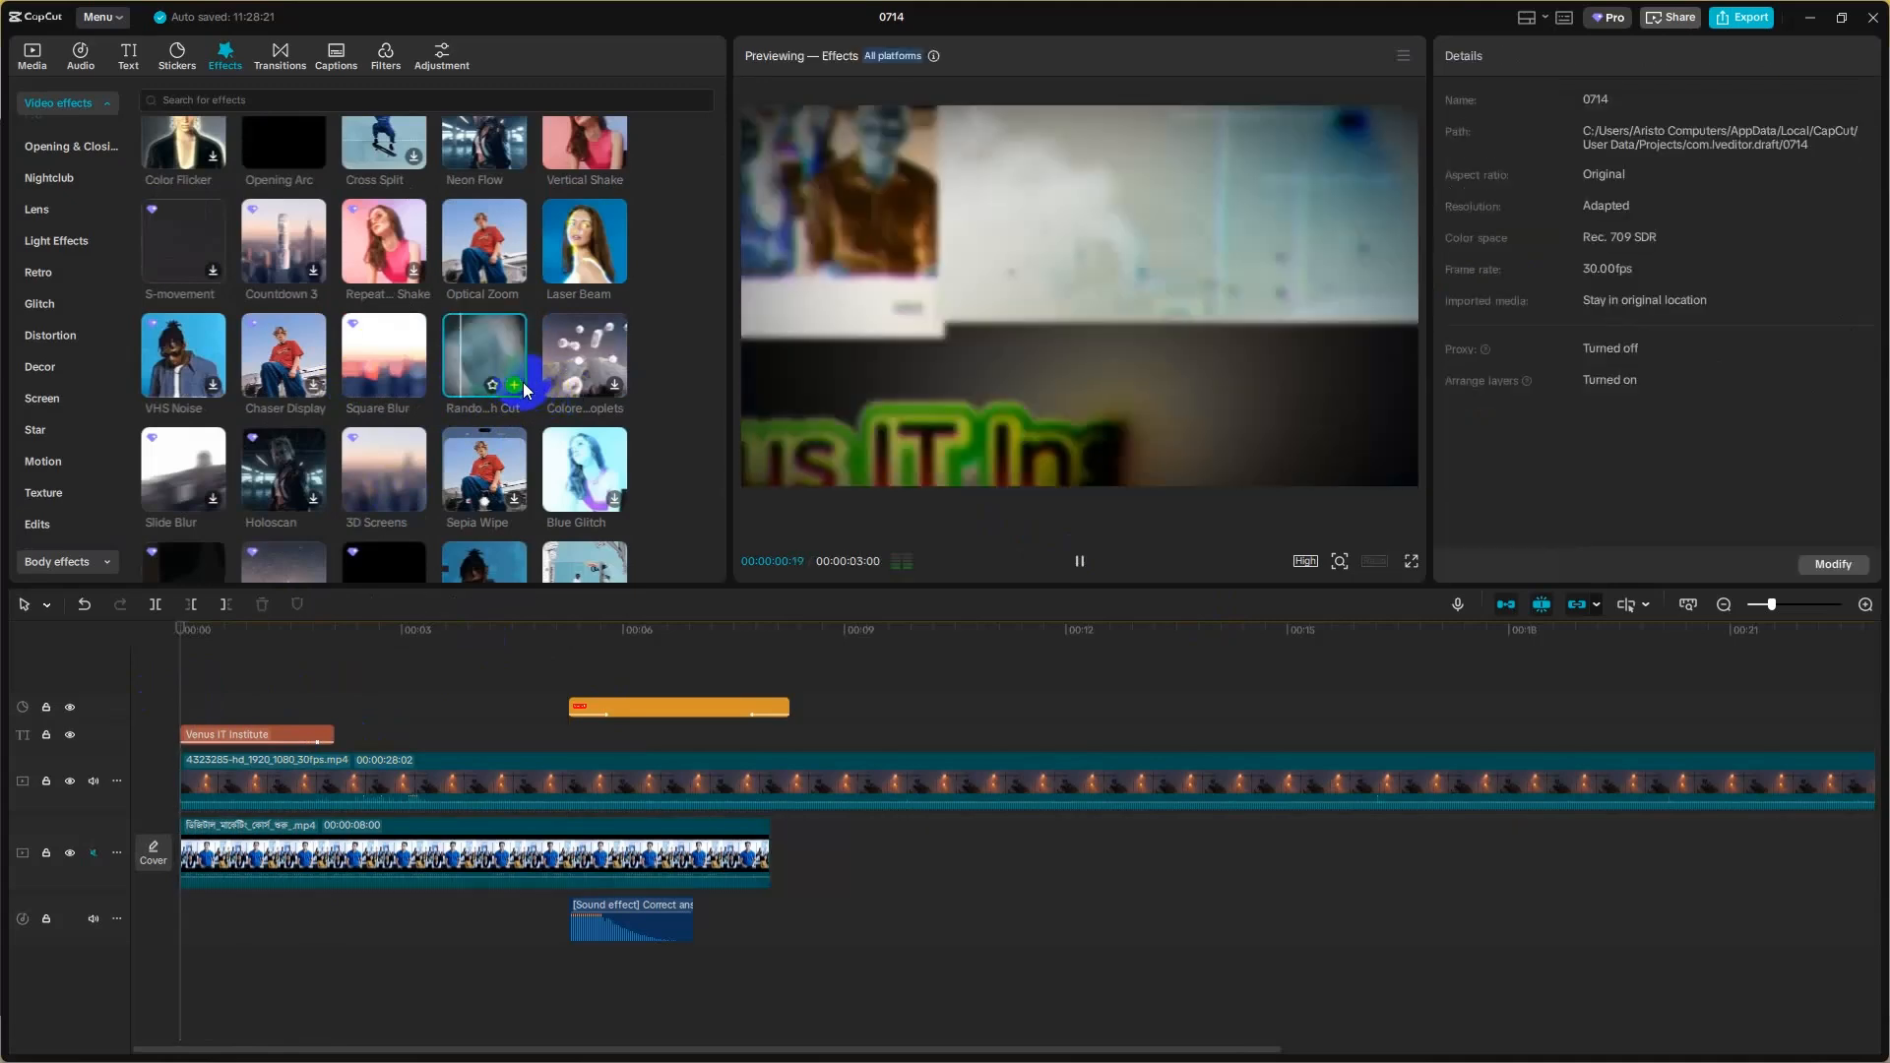
pyautogui.click(514, 384)
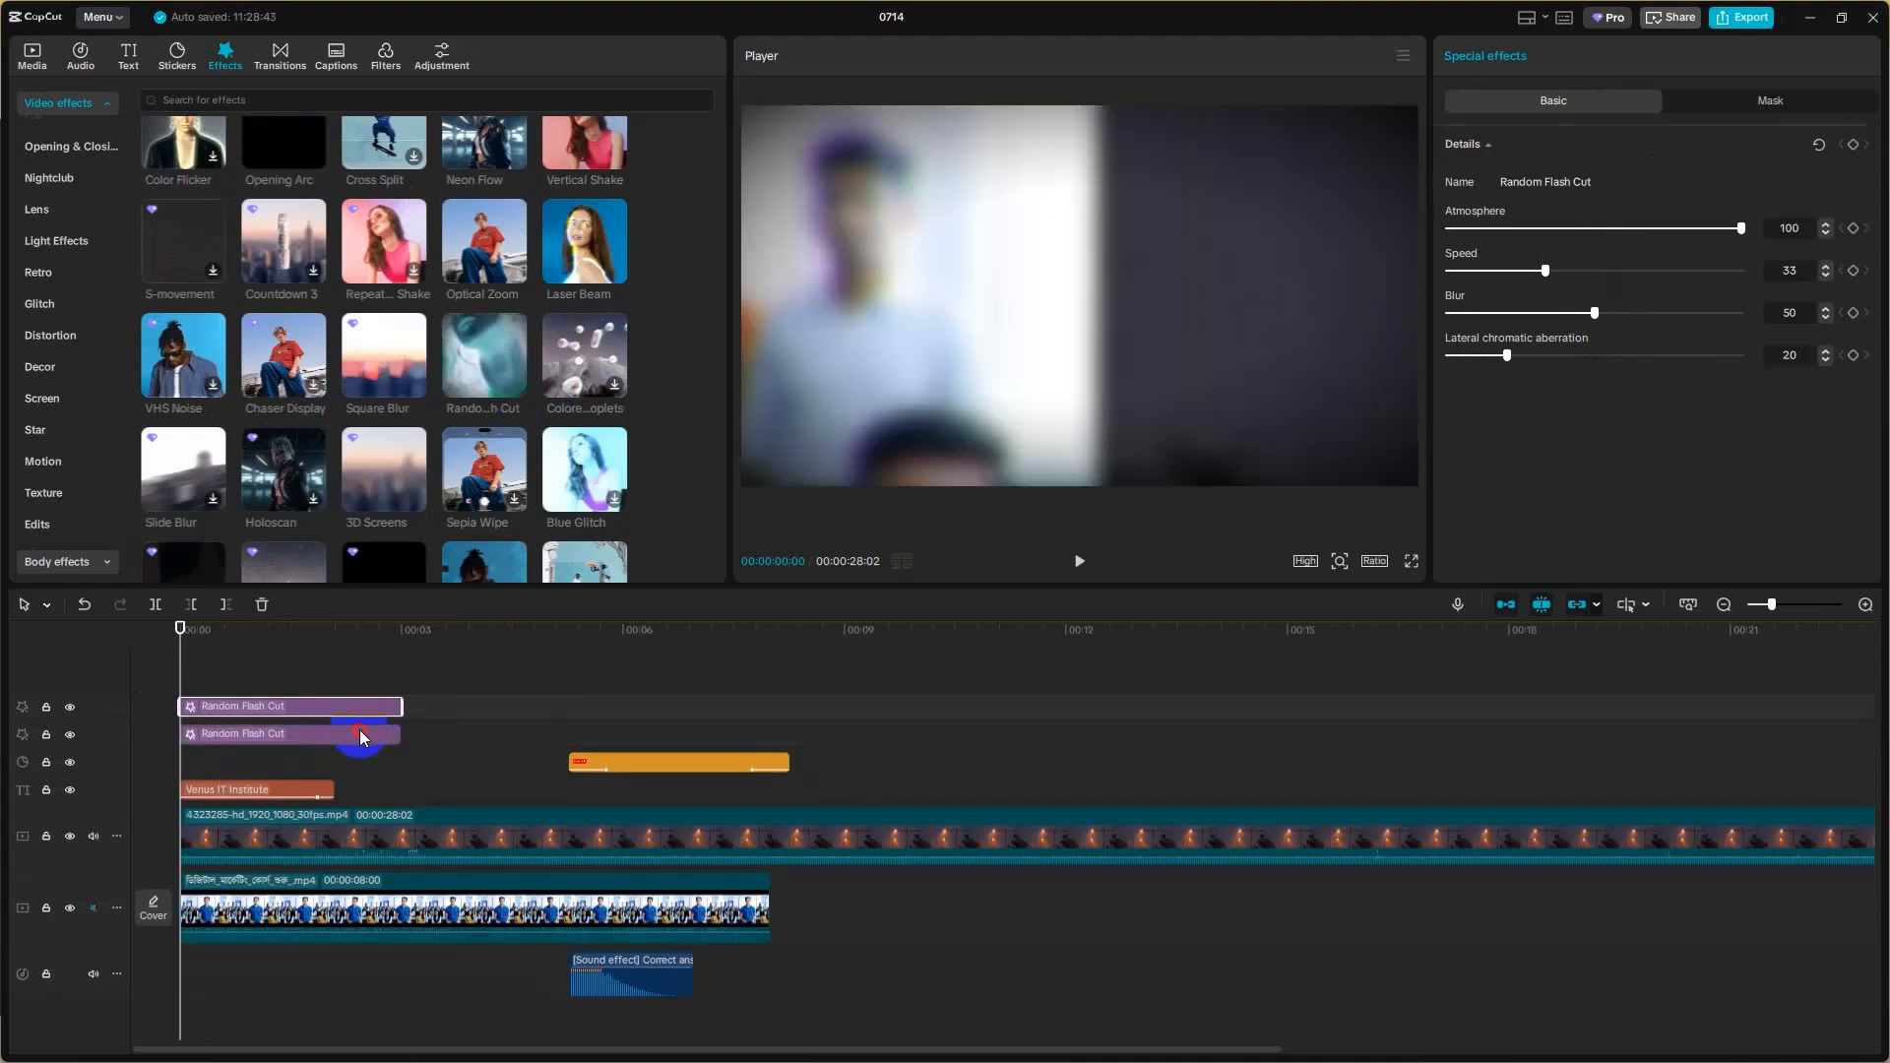
pyautogui.click(359, 731)
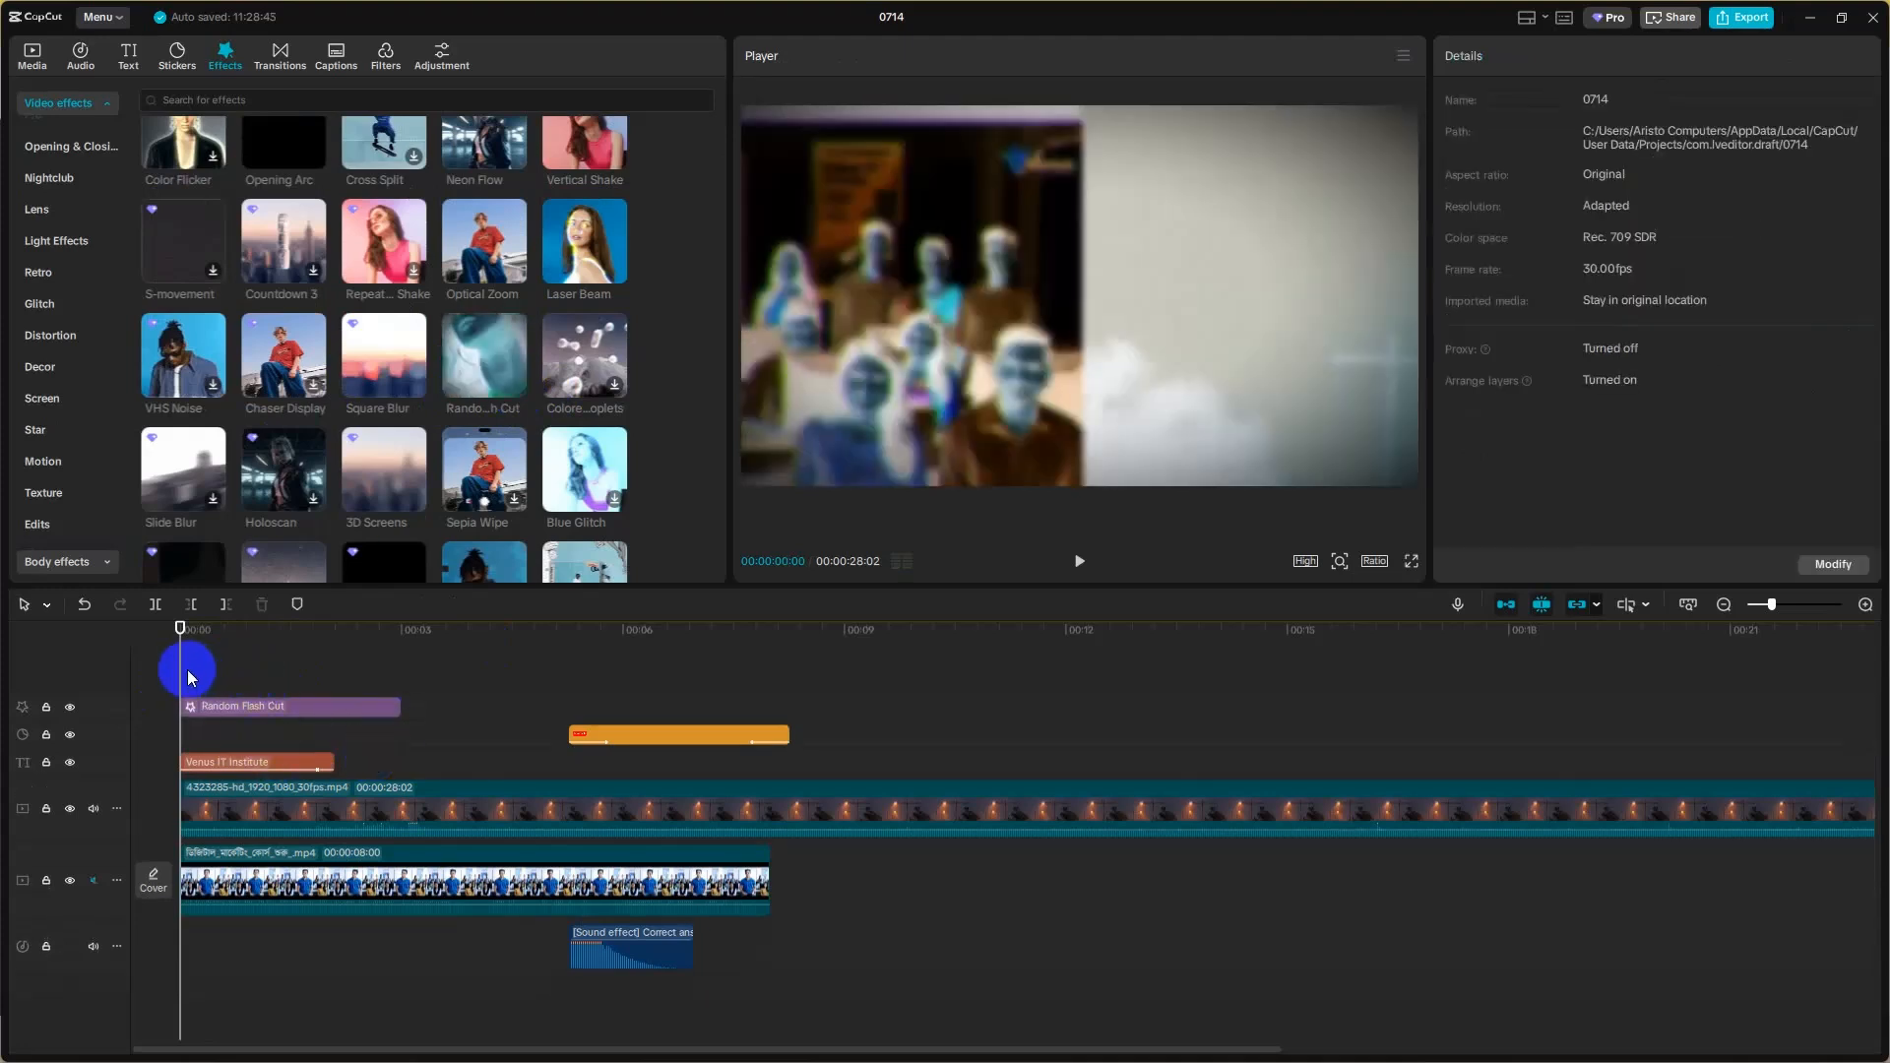
pyautogui.click(1079, 561)
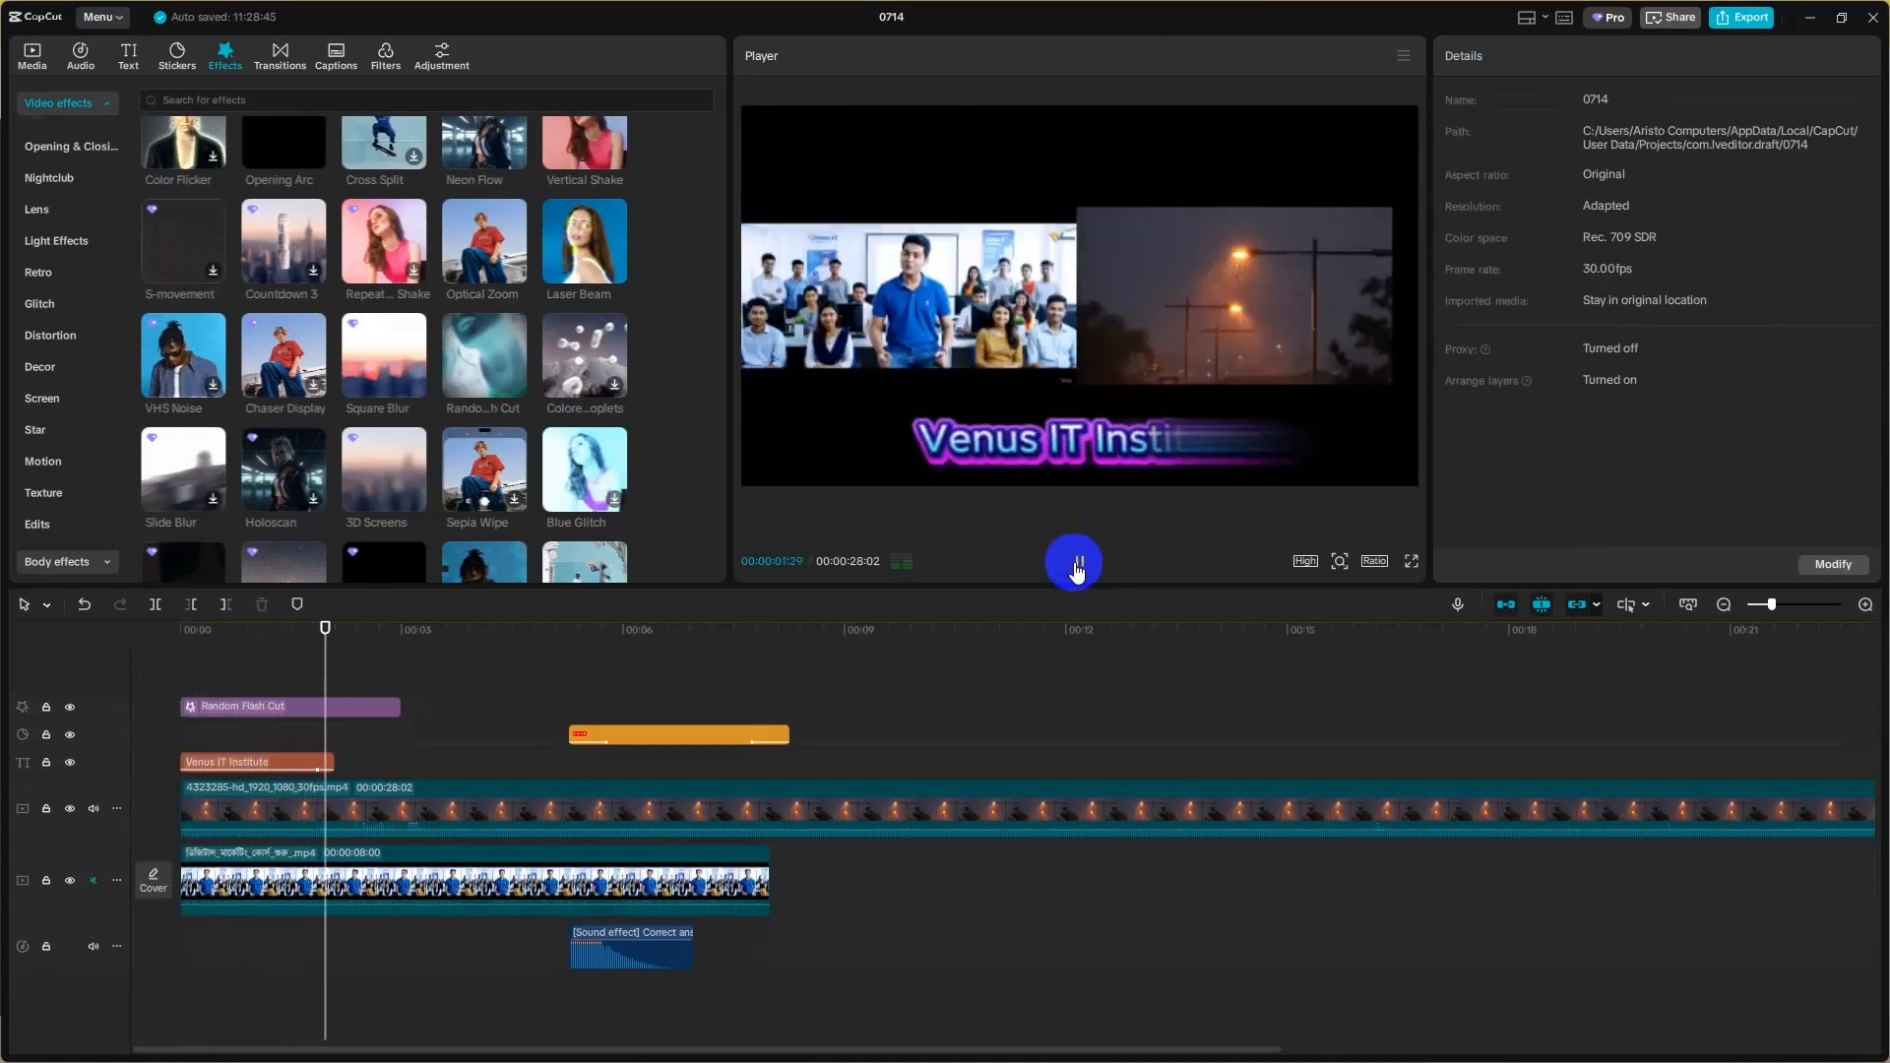
# - Delete the Random Flash Cut effect from the timeline
pyautogui.click(323, 709)
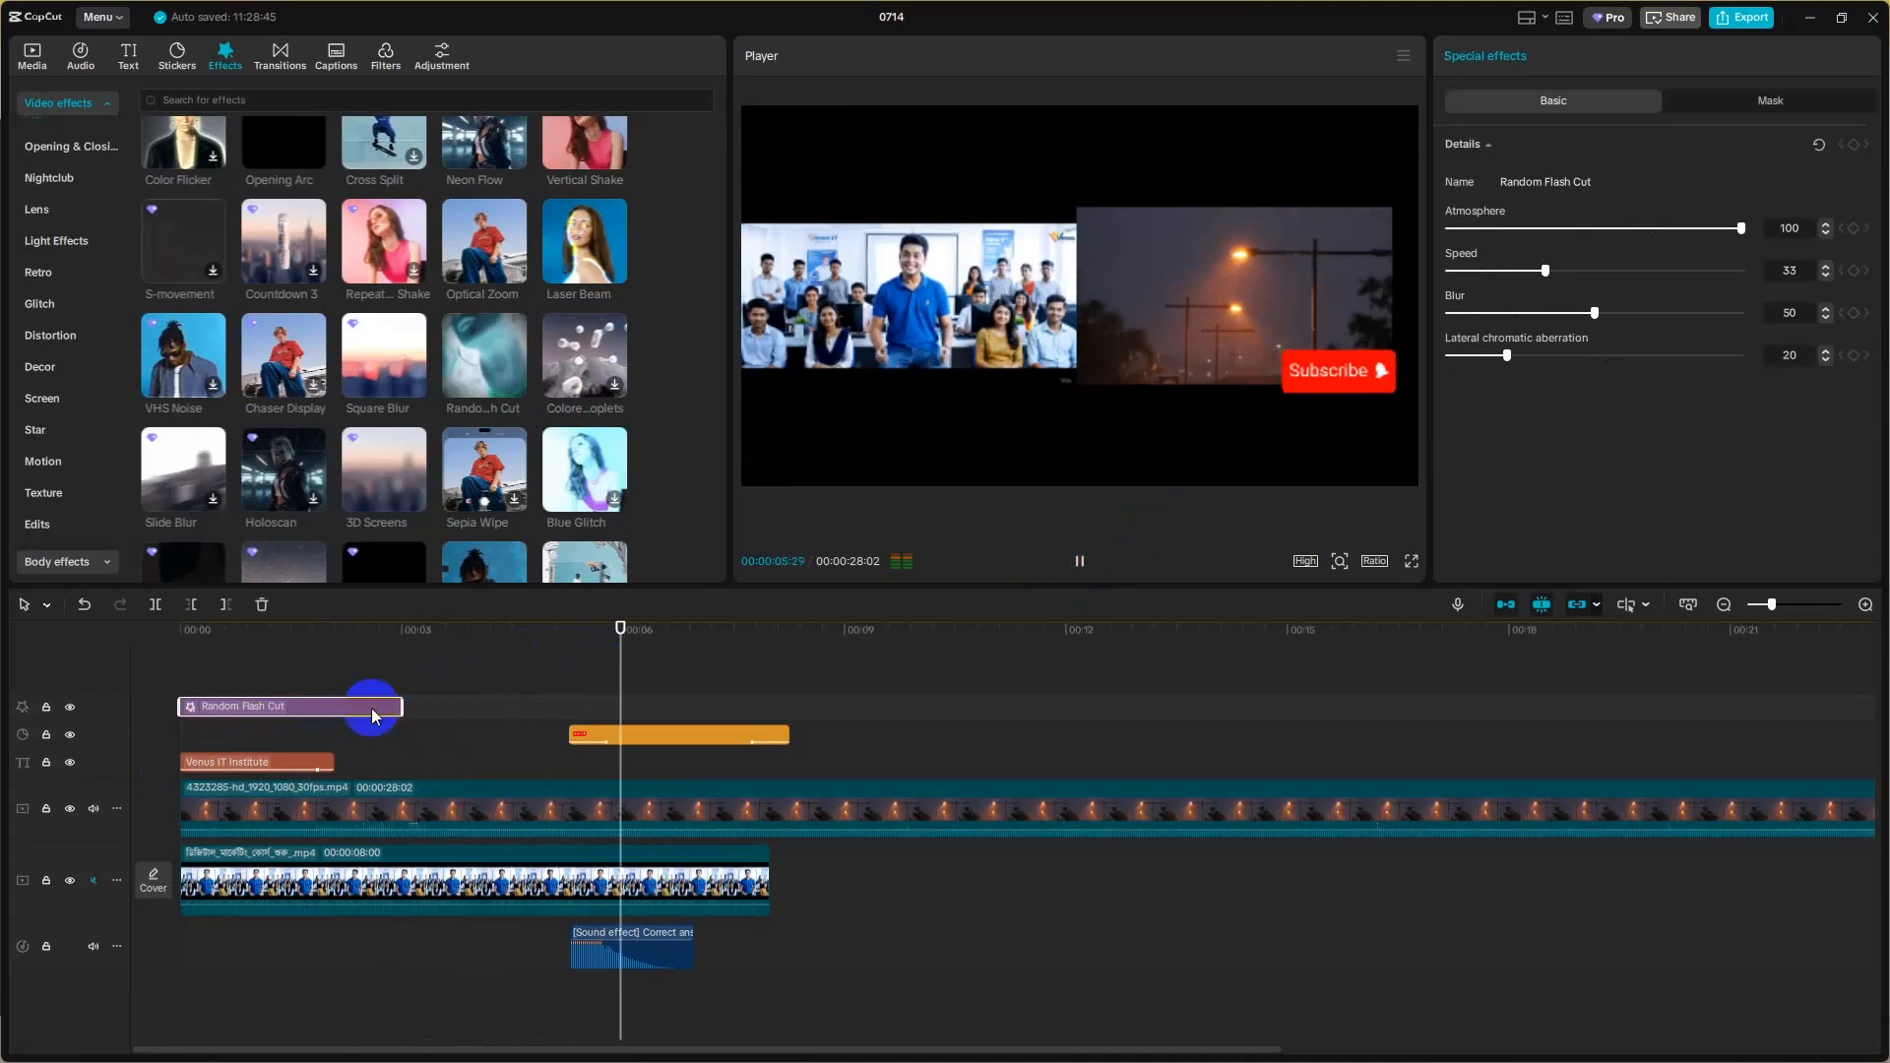
pyautogui.press('Delete')
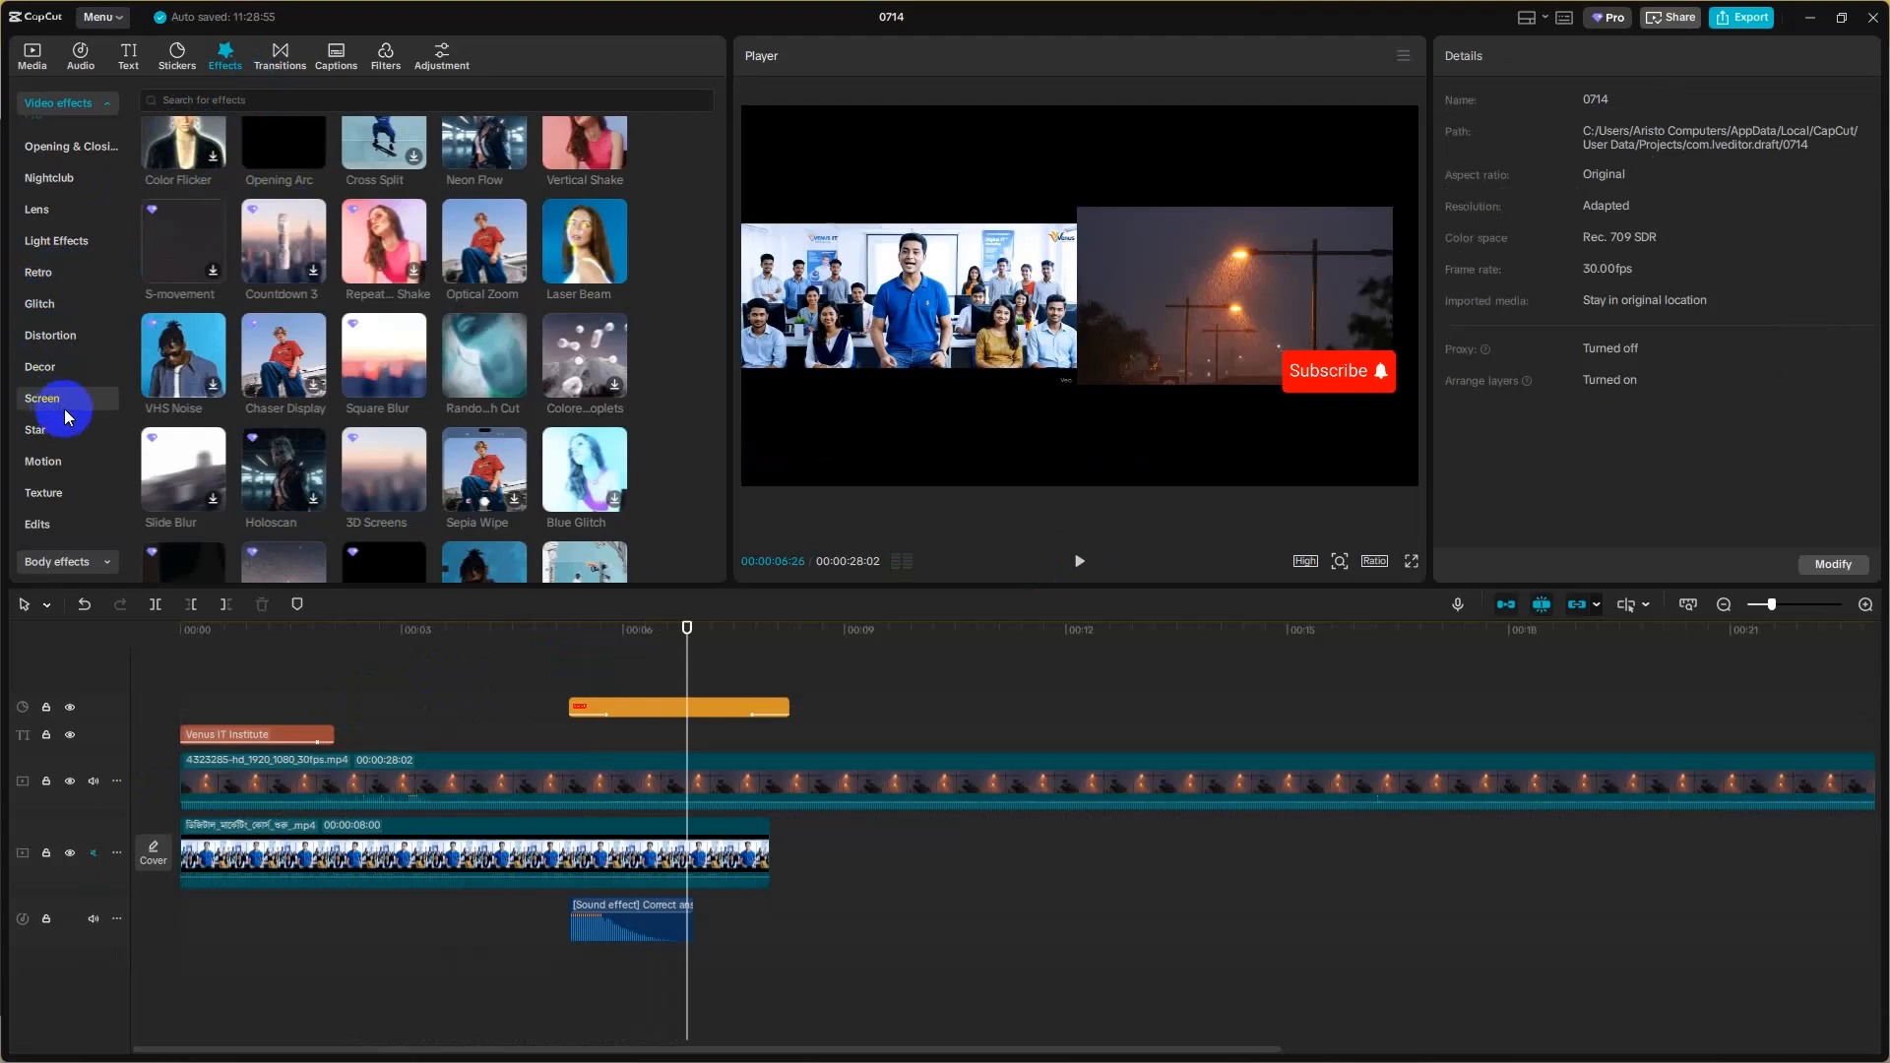
# - Look through the Cartoon and Split video effects, and search the effects library for "light"
pyautogui.scroll(-3, 63, 409)
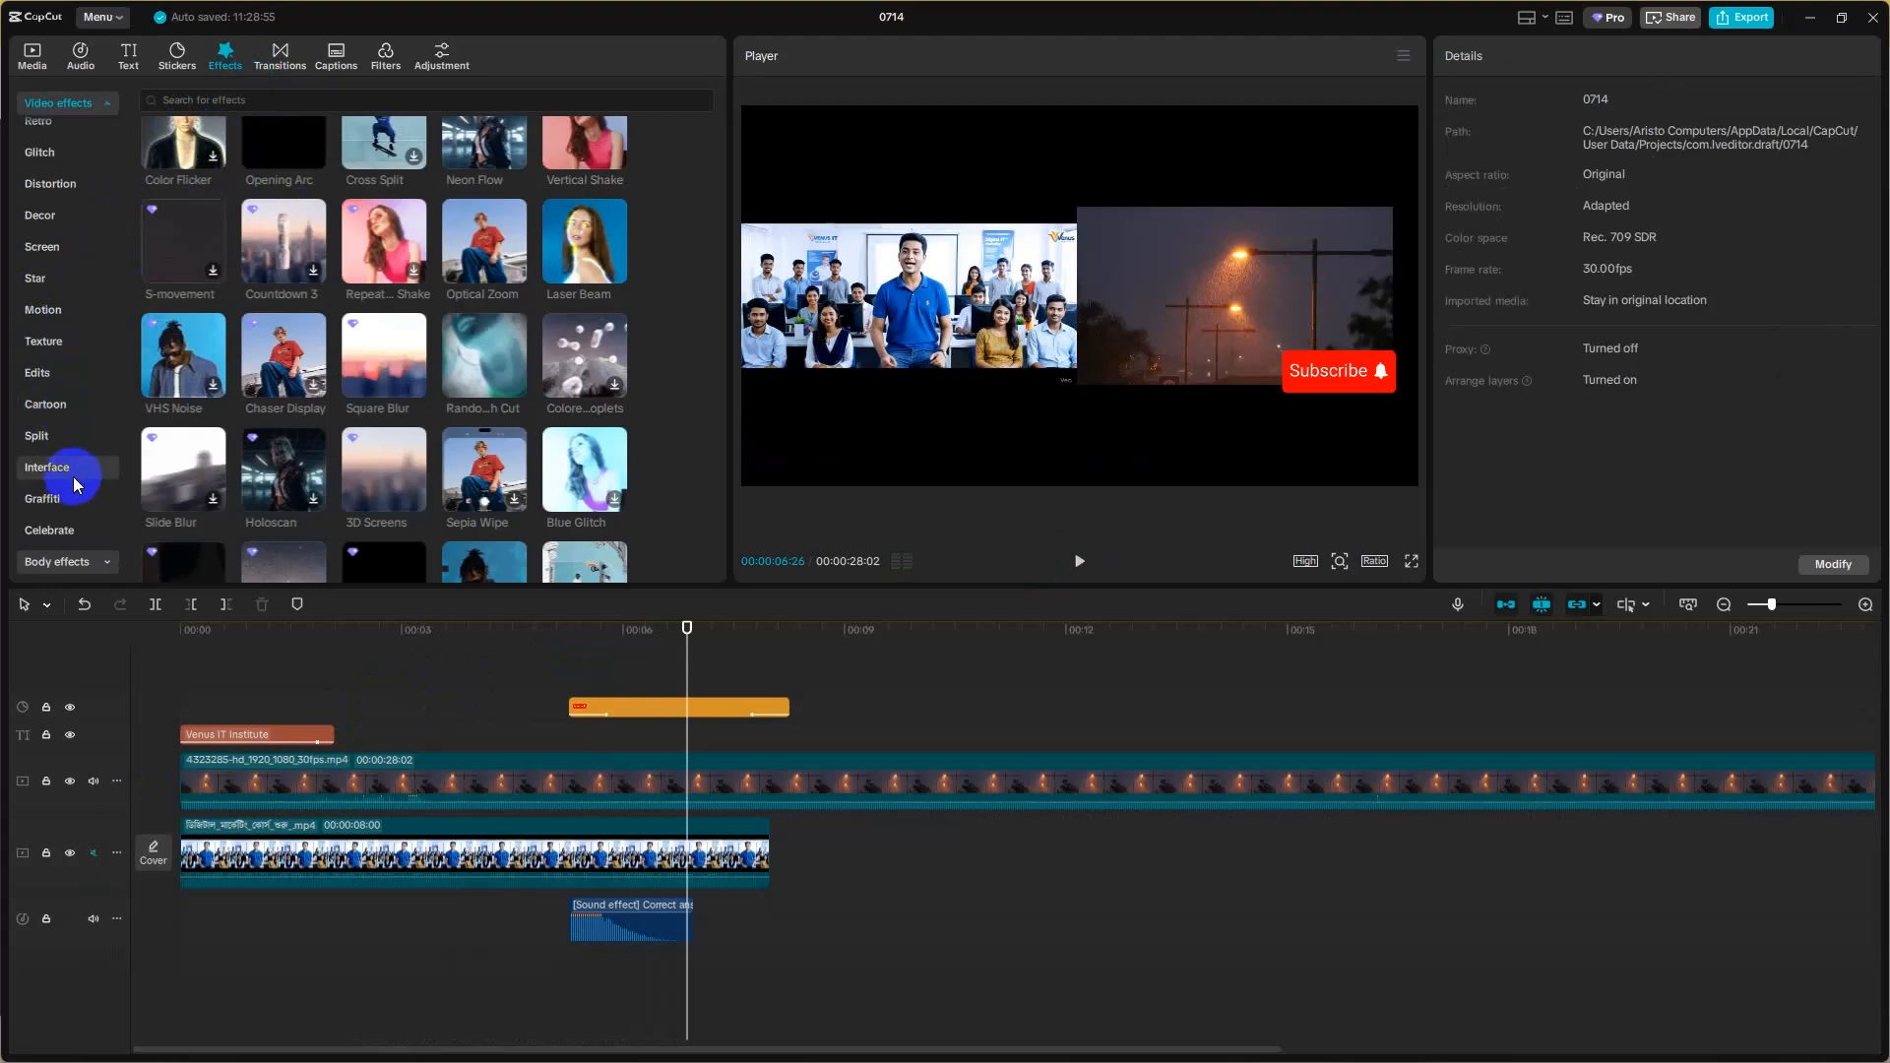
pyautogui.click(59, 407)
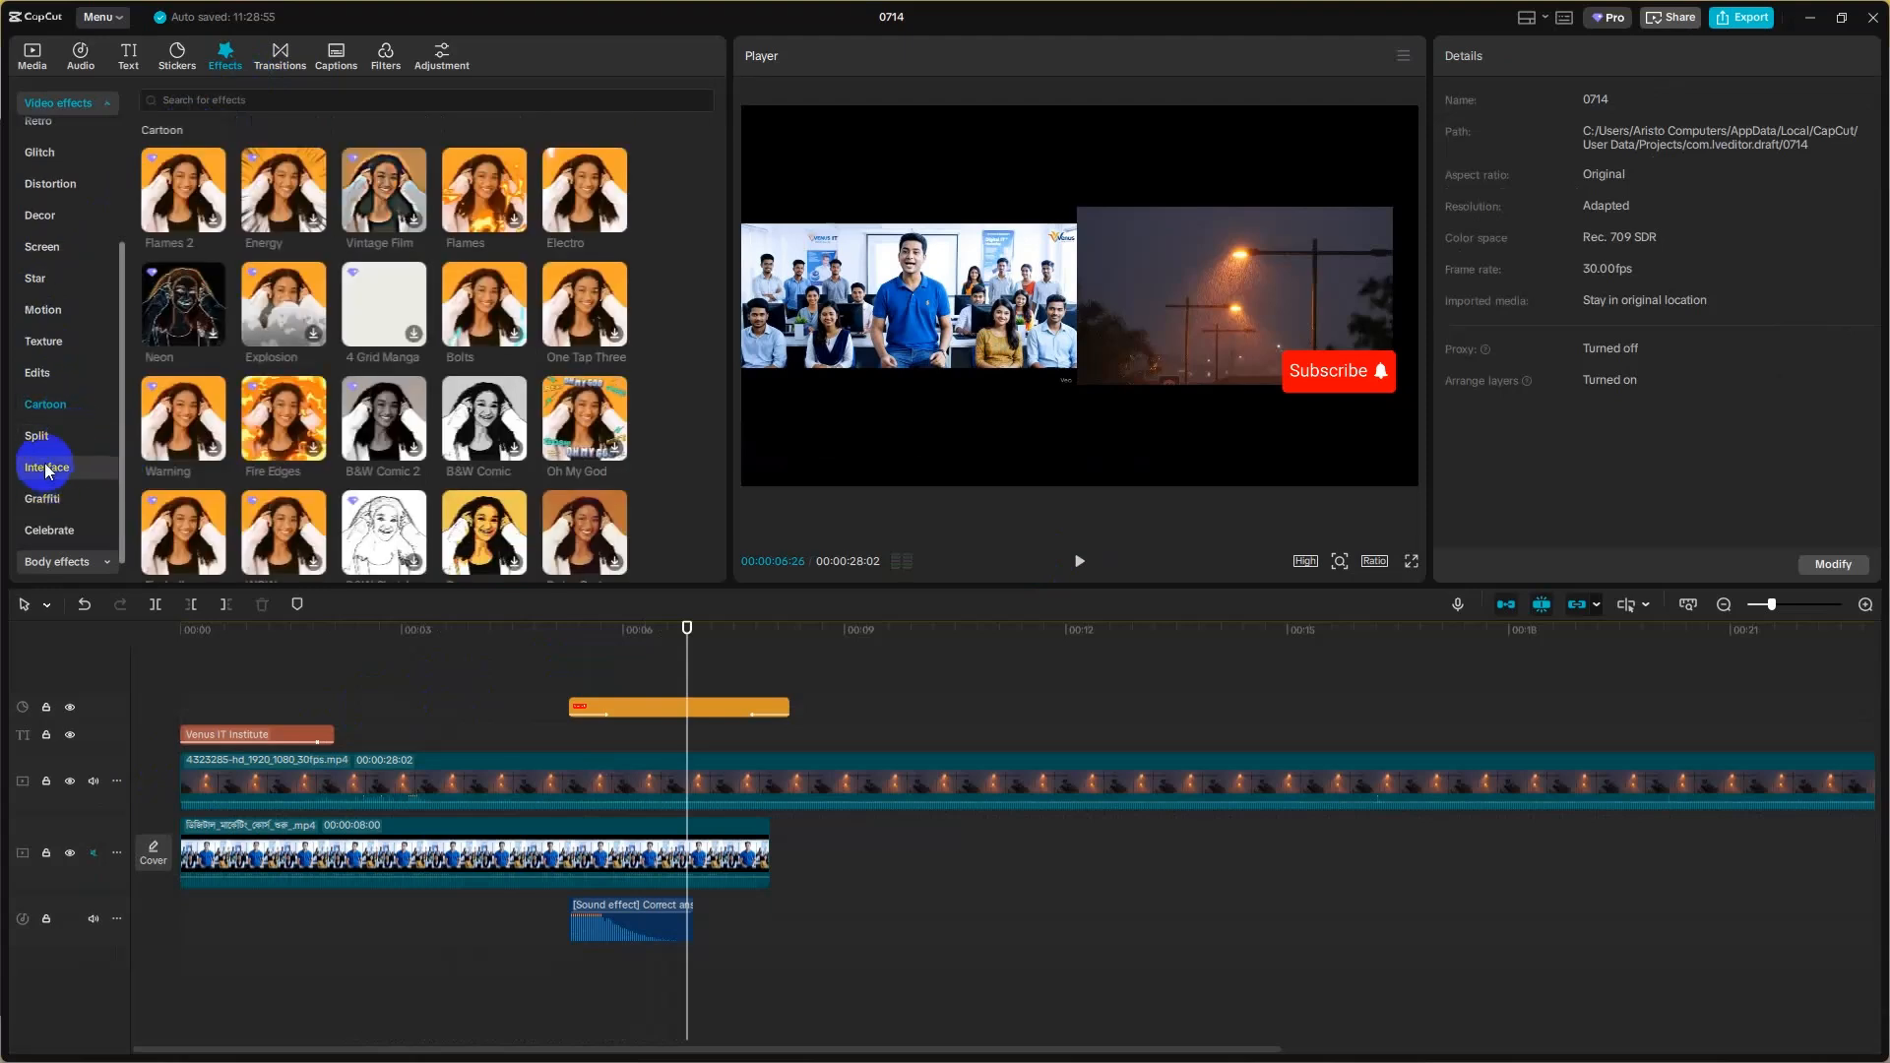
pyautogui.click(43, 437)
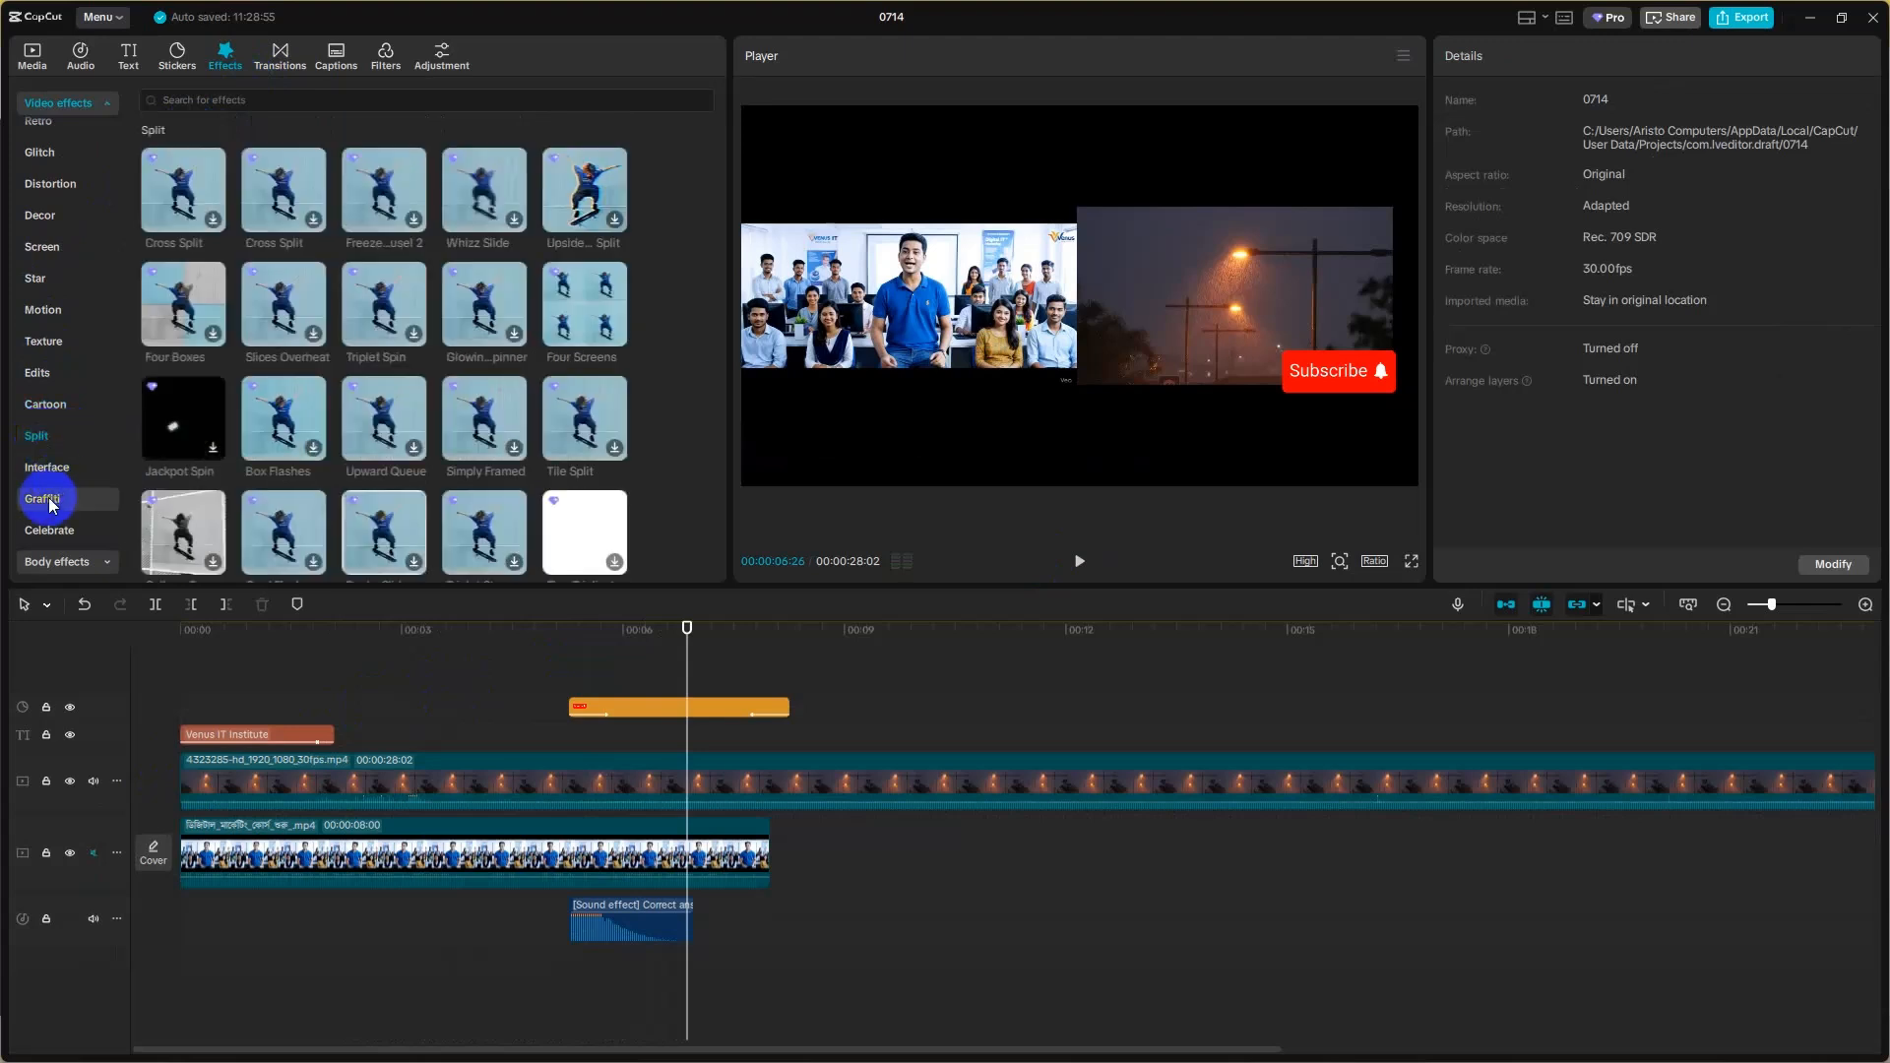
pyautogui.click(222, 94)
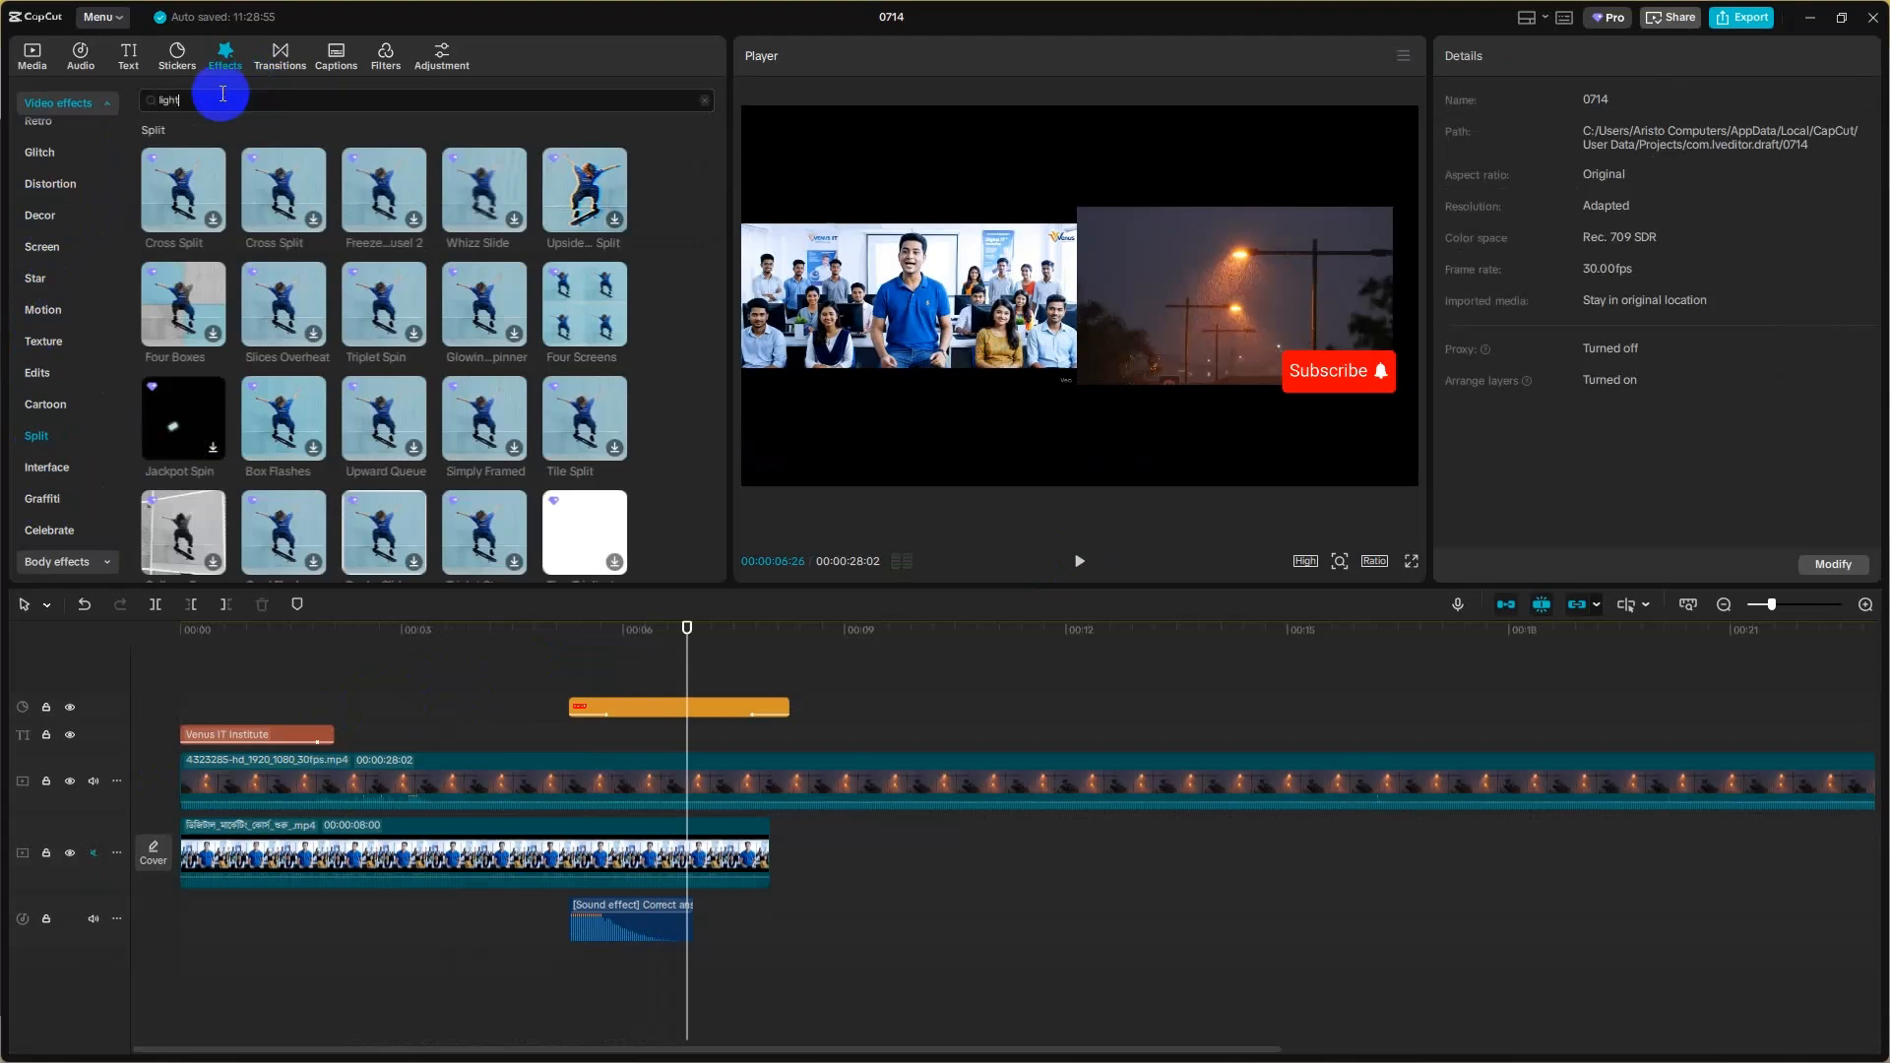
pyautogui.press('Return')
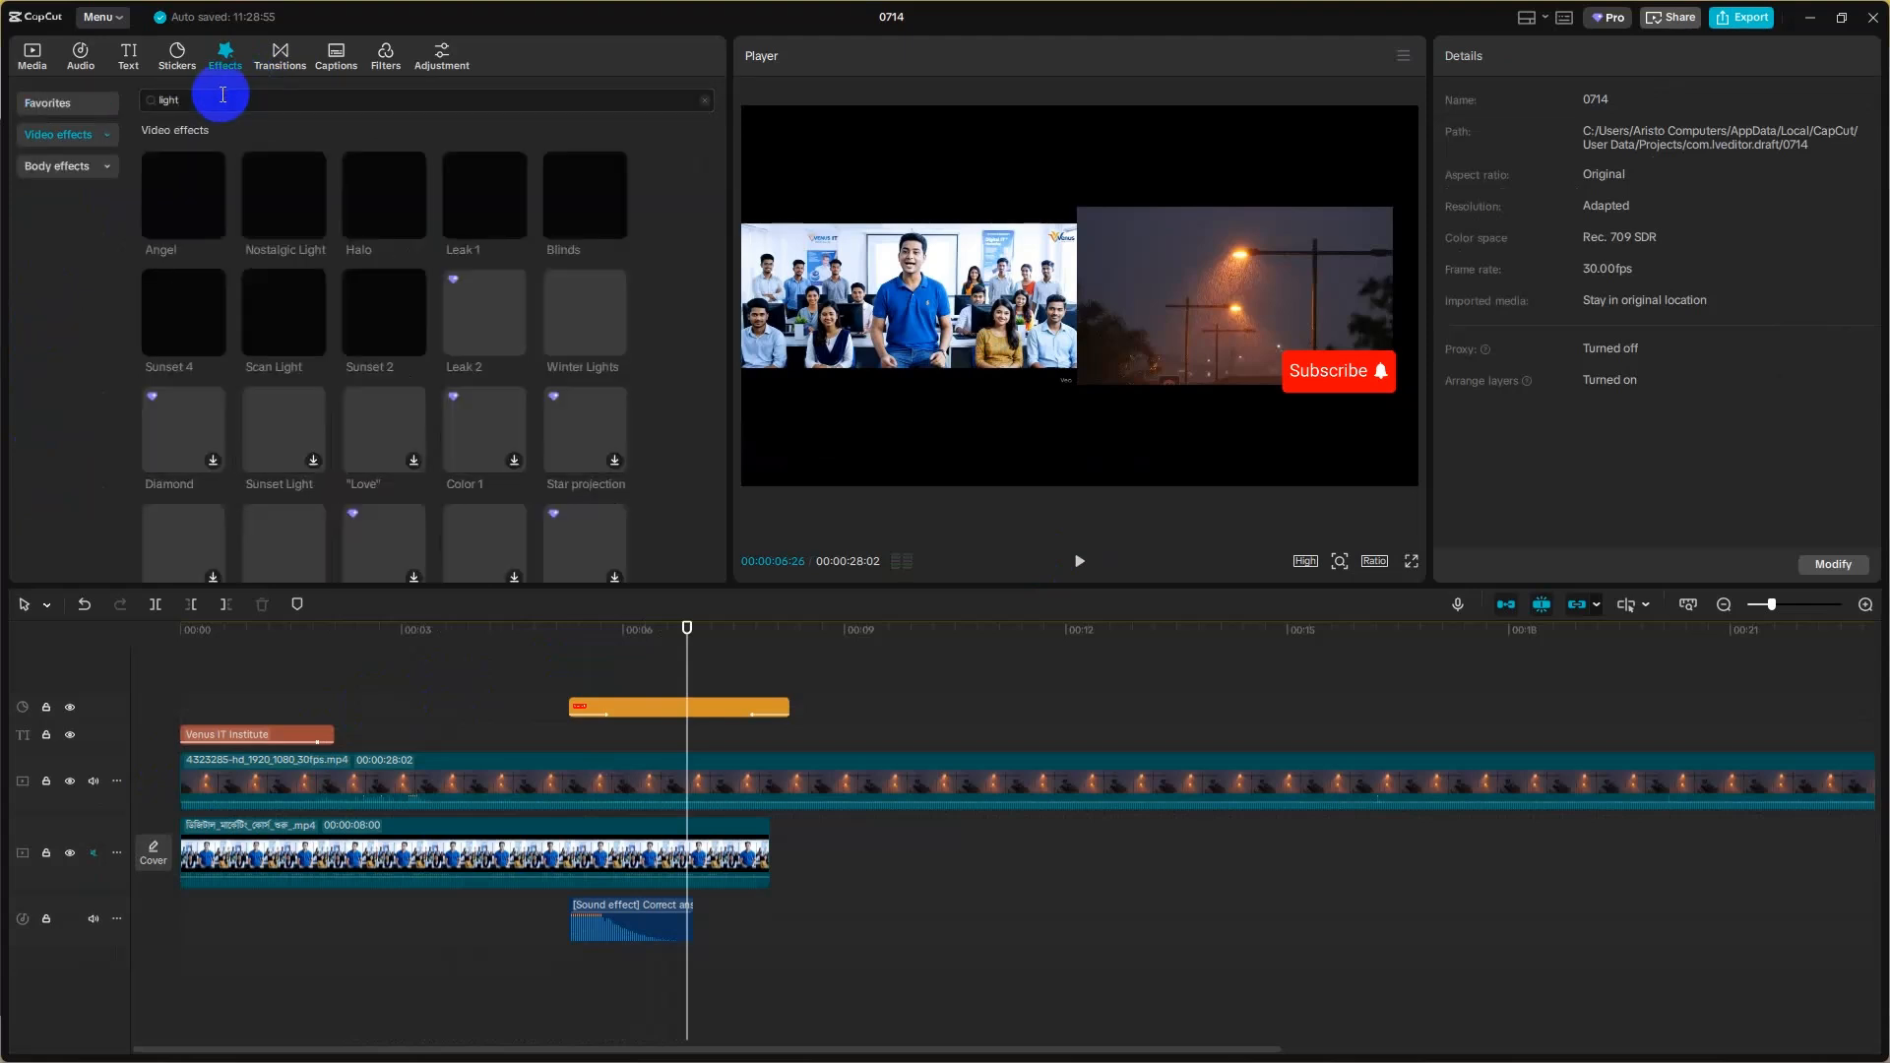
# - Add the Winter Lights effect, move it to the start of the timeline and play it back
pyautogui.click(614, 344)
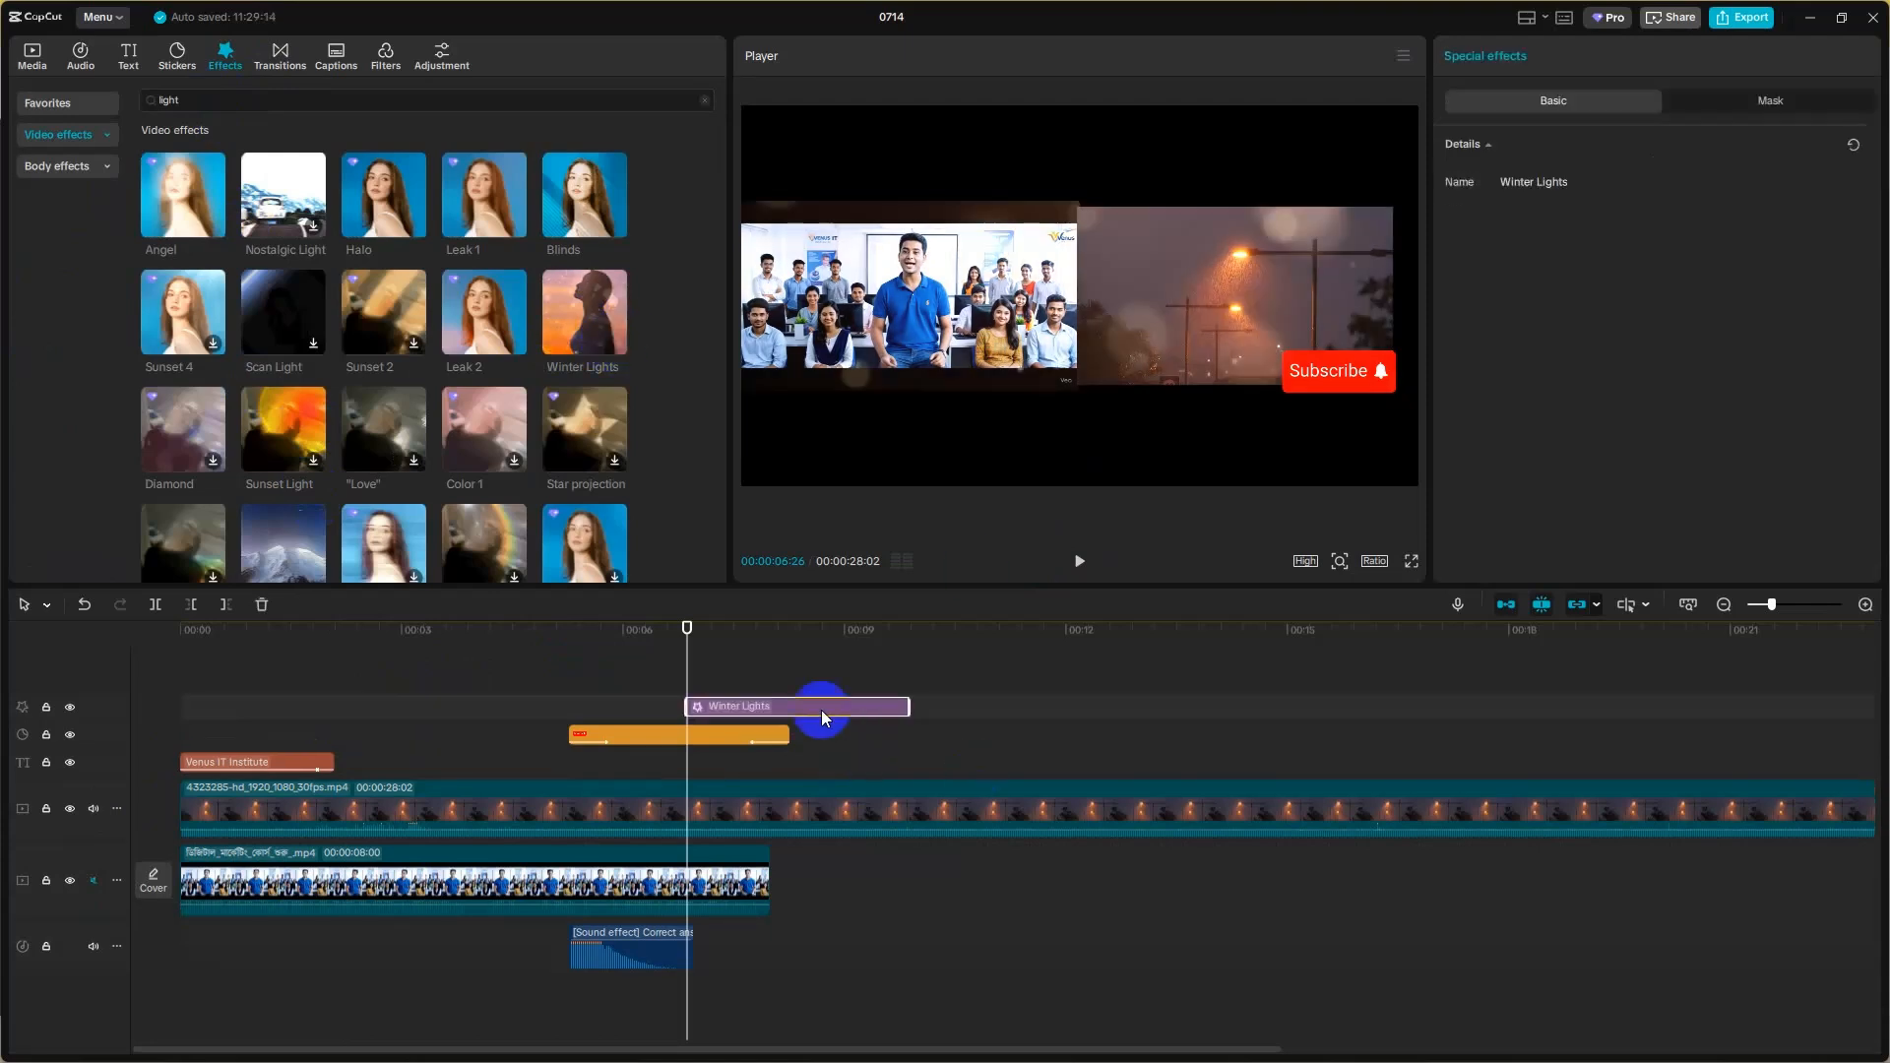
pyautogui.moveTo(821, 709); pyautogui.dragTo(239, 709)
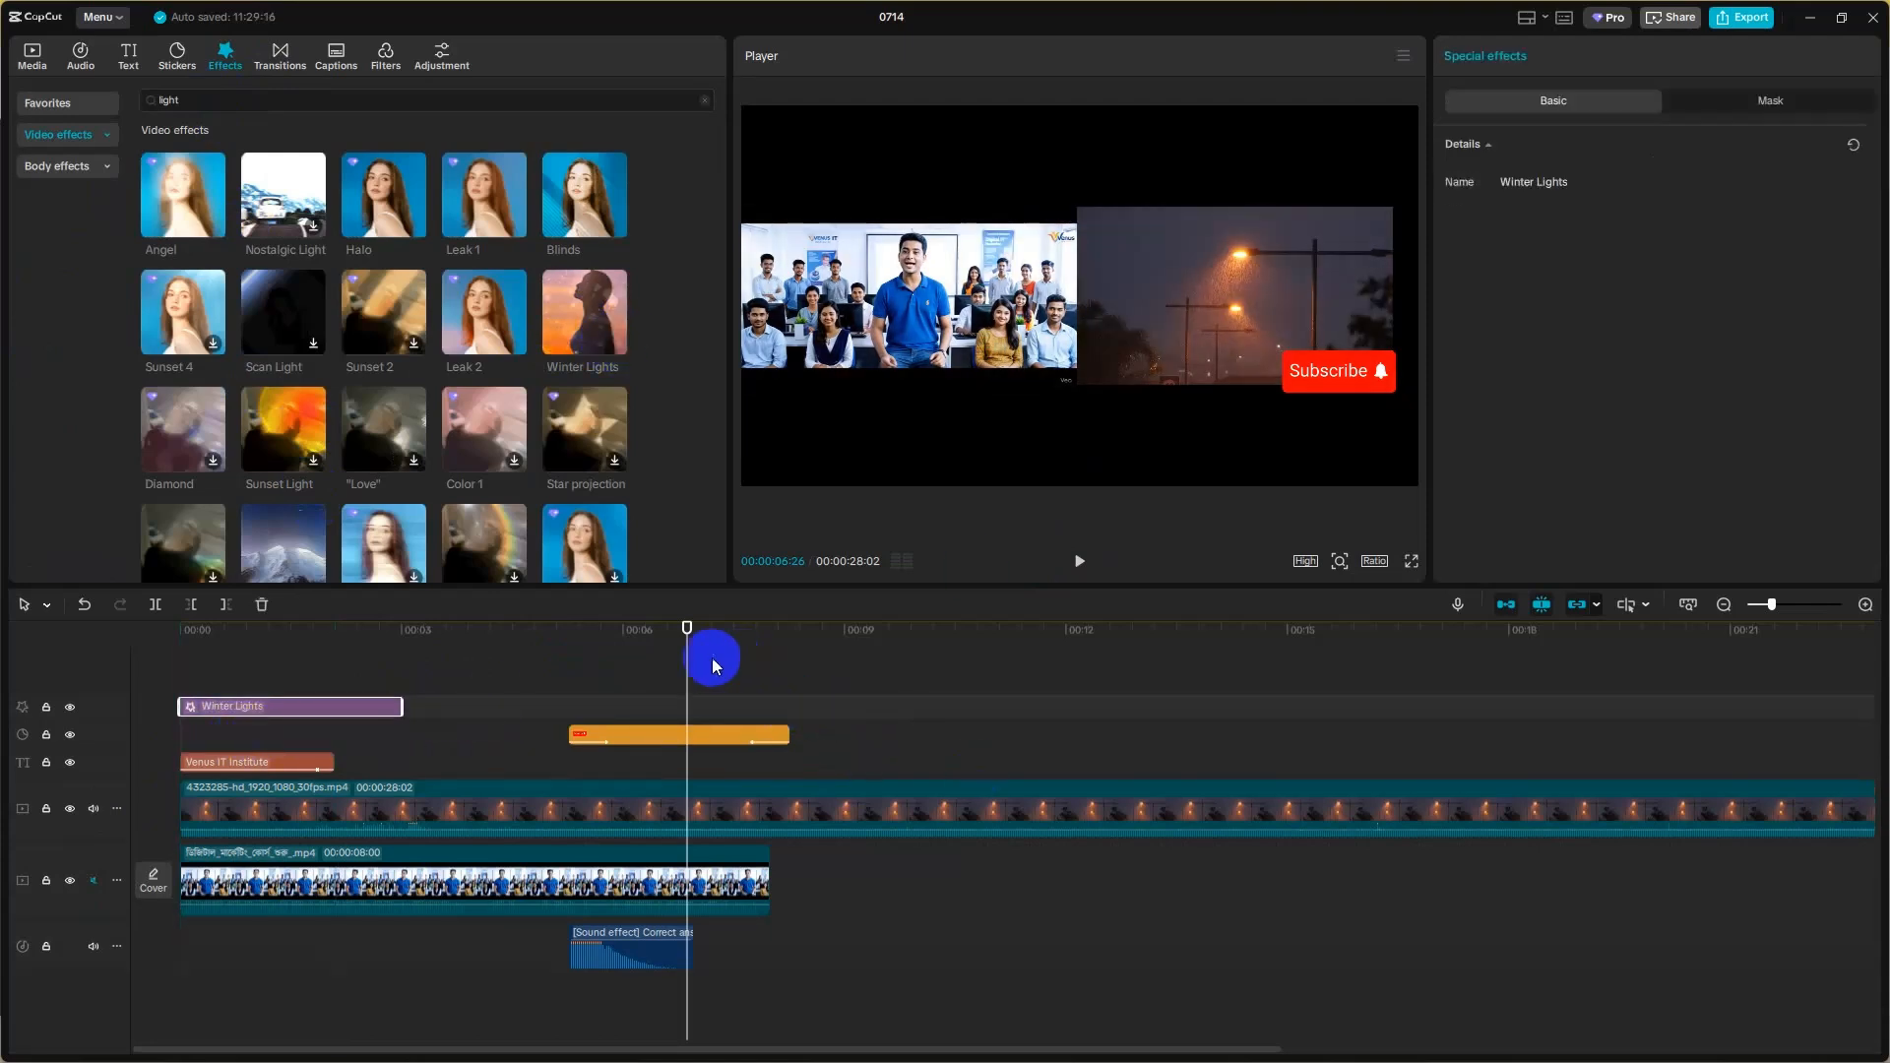
pyautogui.moveTo(676, 653); pyautogui.dragTo(181, 656)
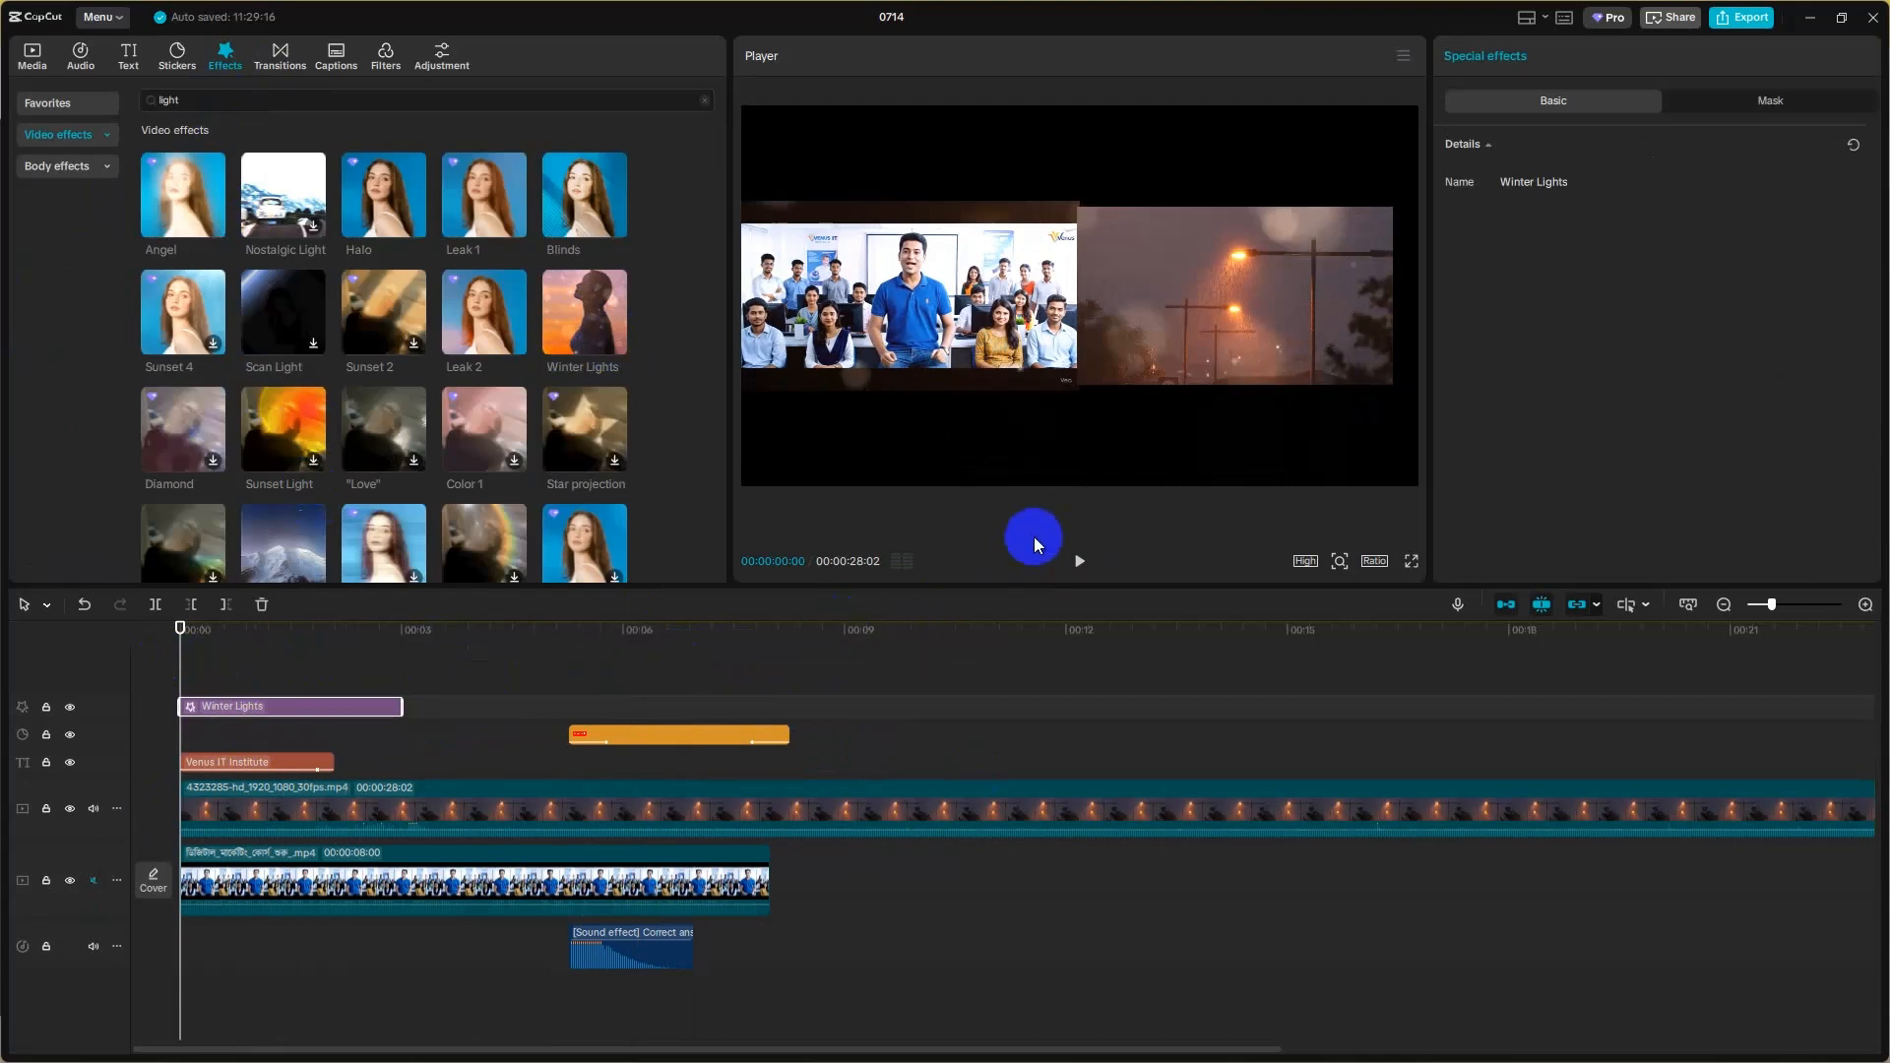
pyautogui.click(1080, 561)
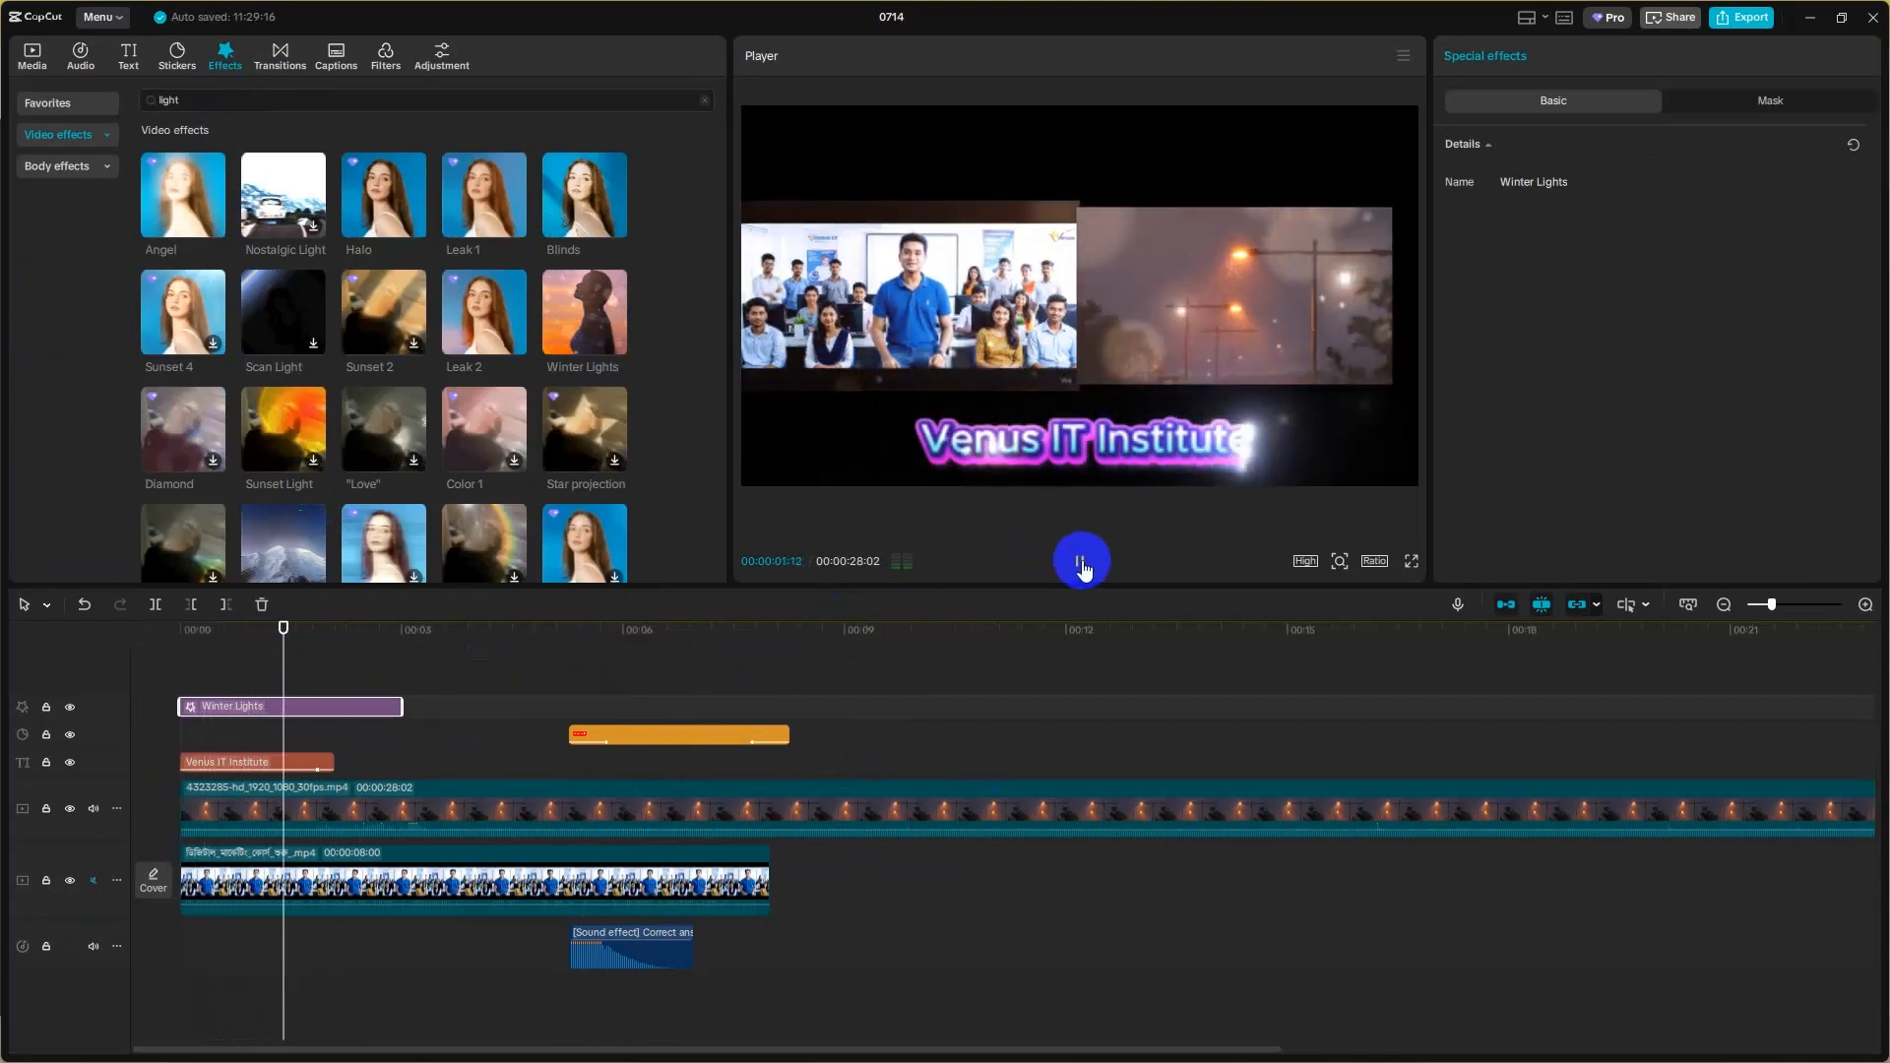
pyautogui.click(1080, 561)
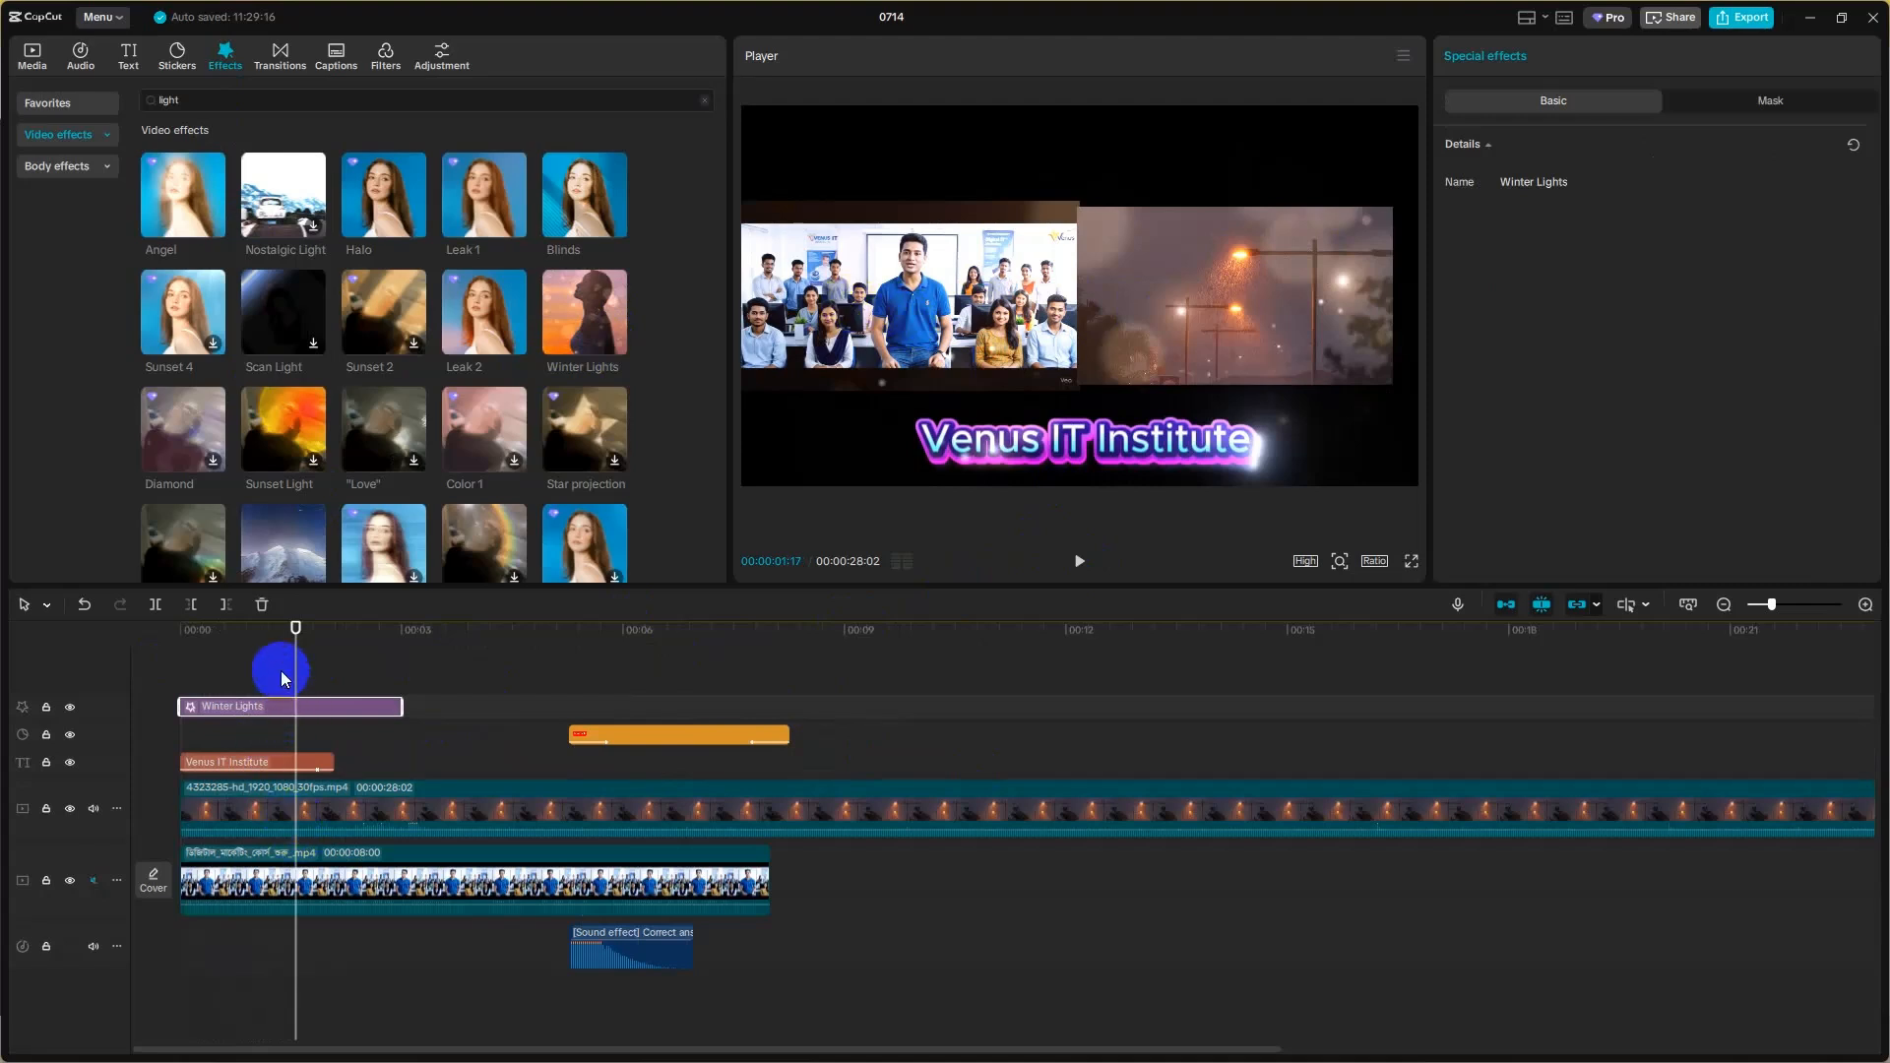
# - Replace the Winter Lights effect with Club lights, starting at the beginning of the timeline, and return the playhead to the start
pyautogui.scroll(-3, 277, 429)
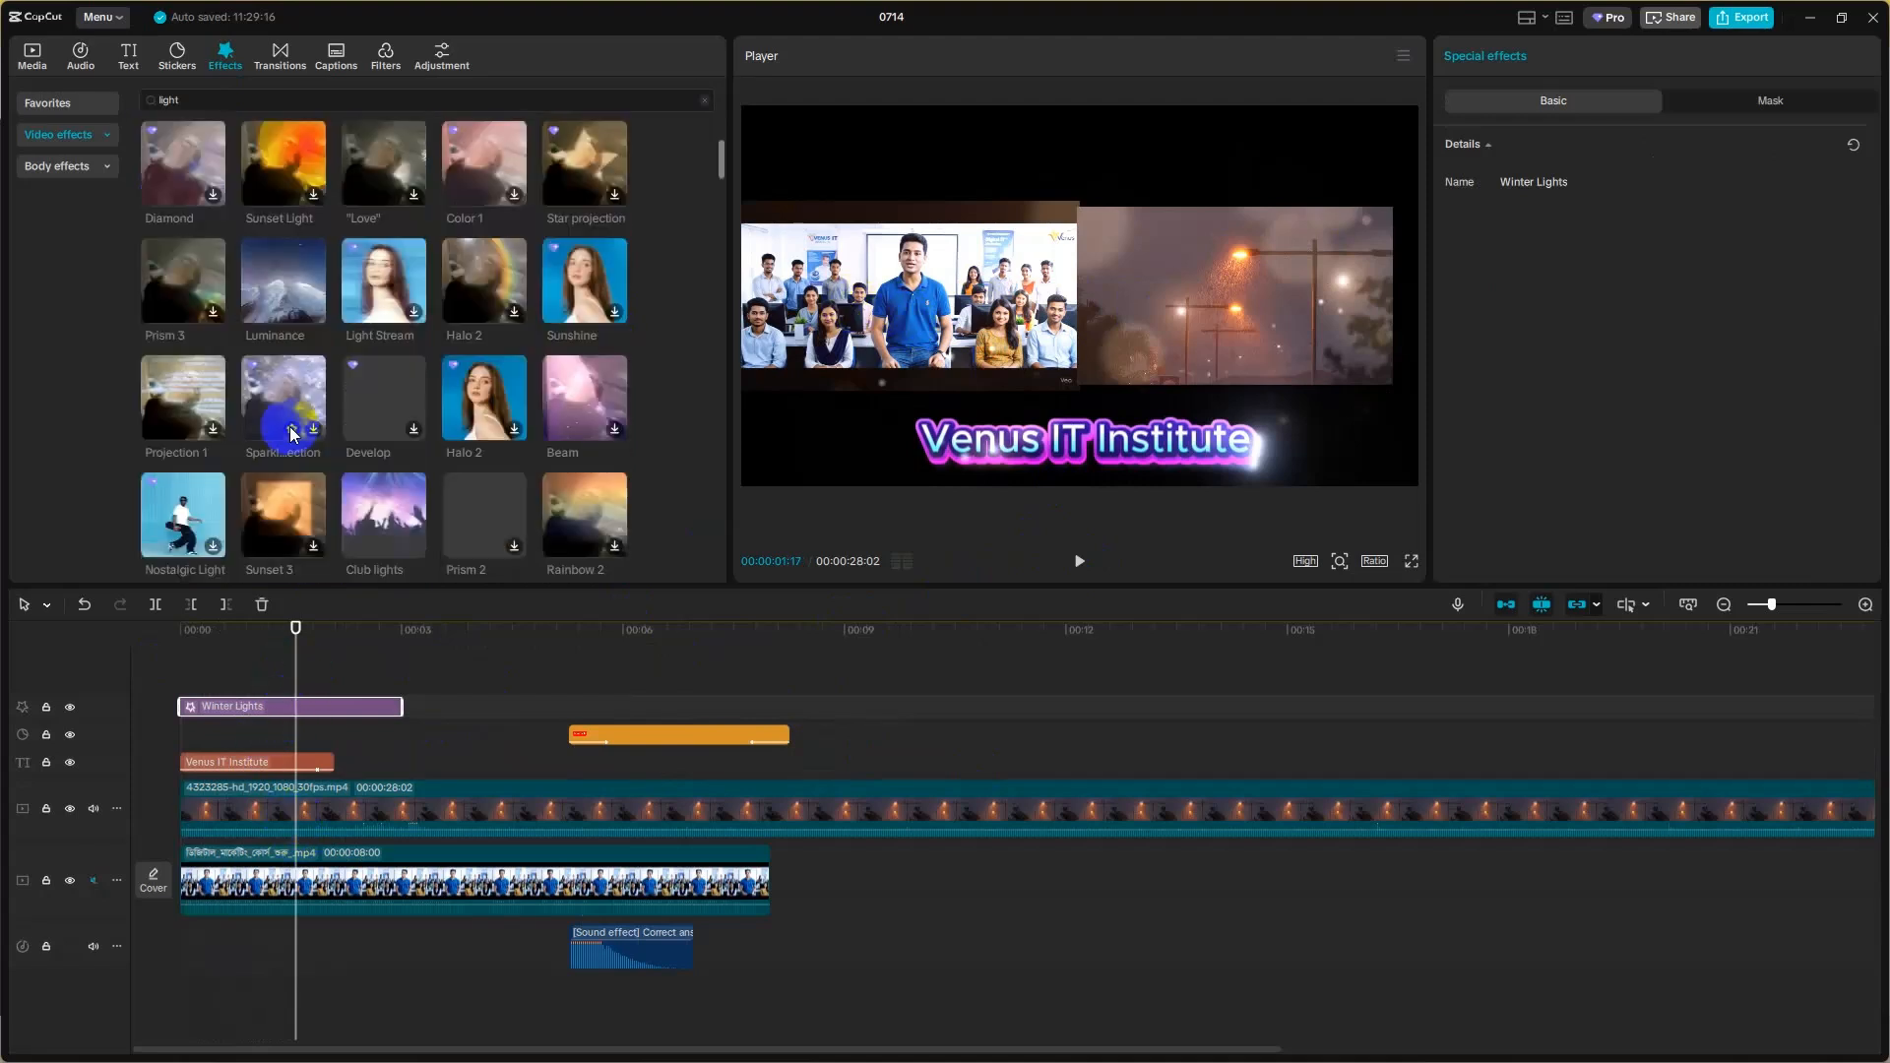
pyautogui.scroll(-2, 483, 282)
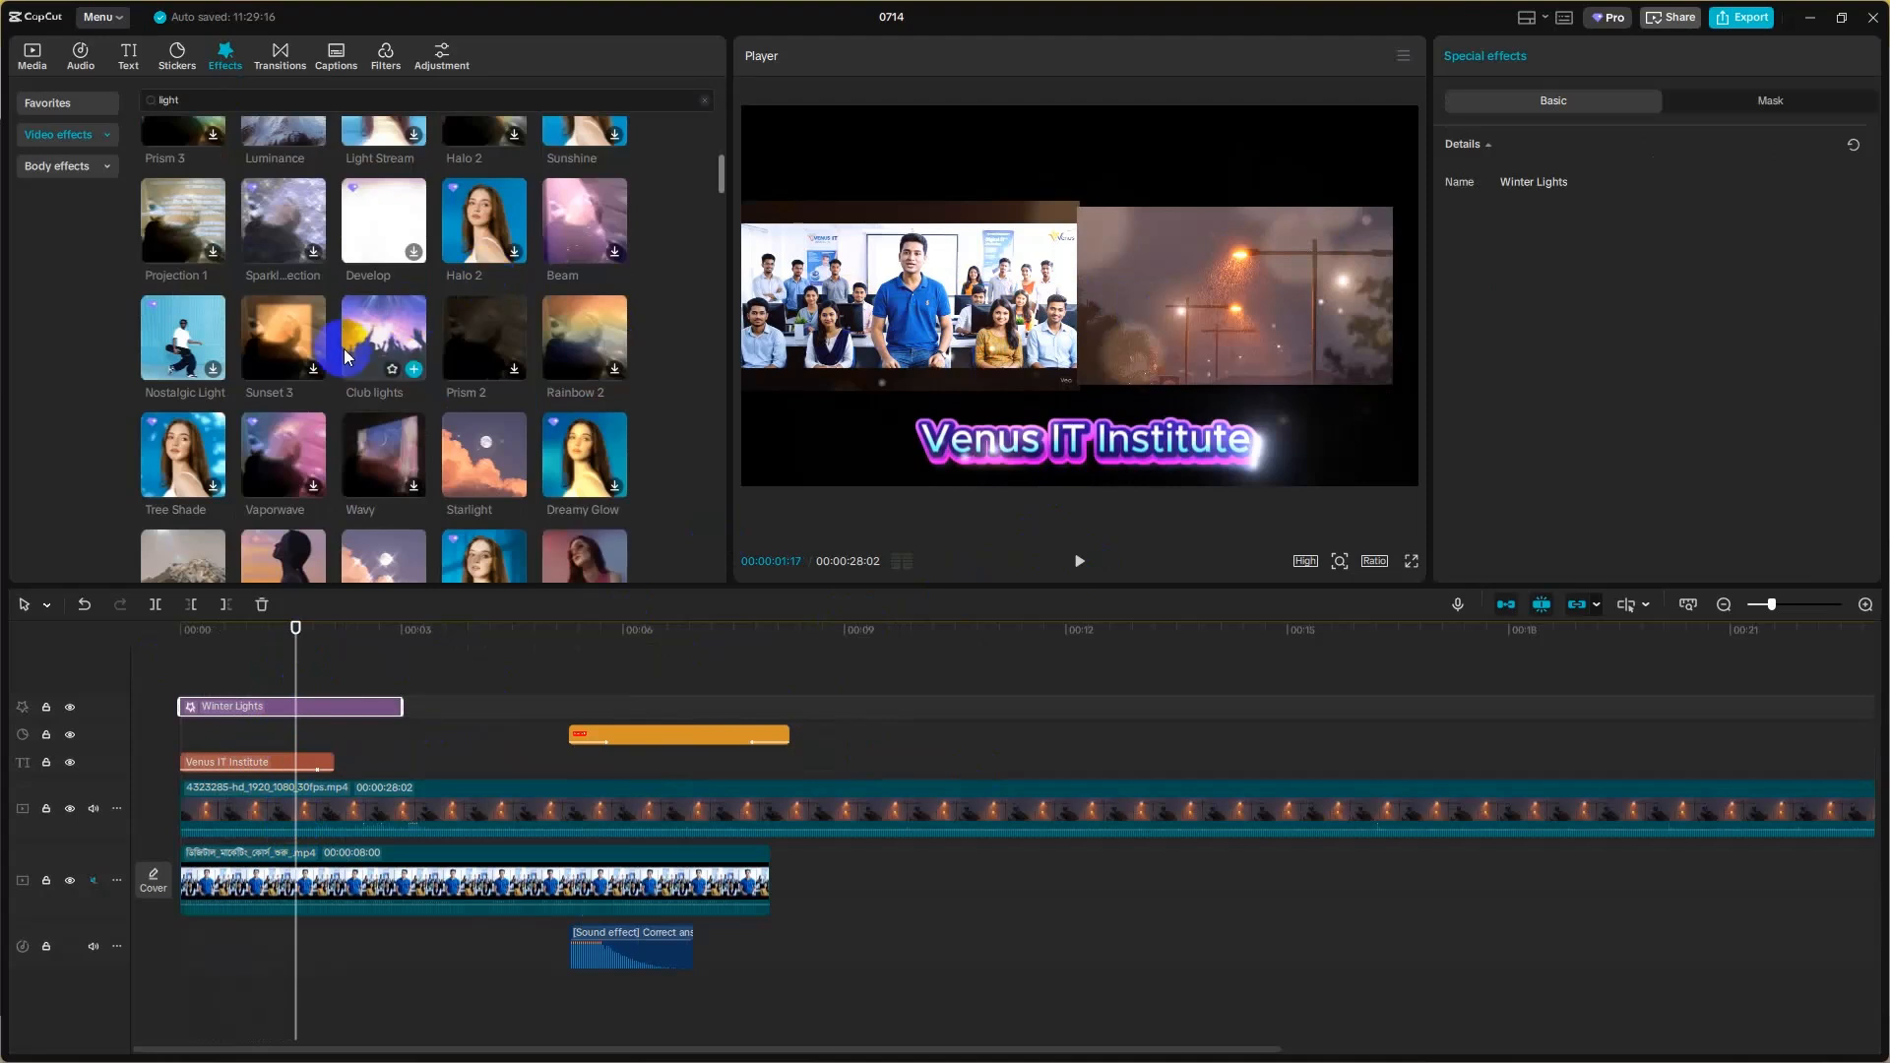
pyautogui.click(301, 712)
pyautogui.press('Delete')
pyautogui.click(414, 369)
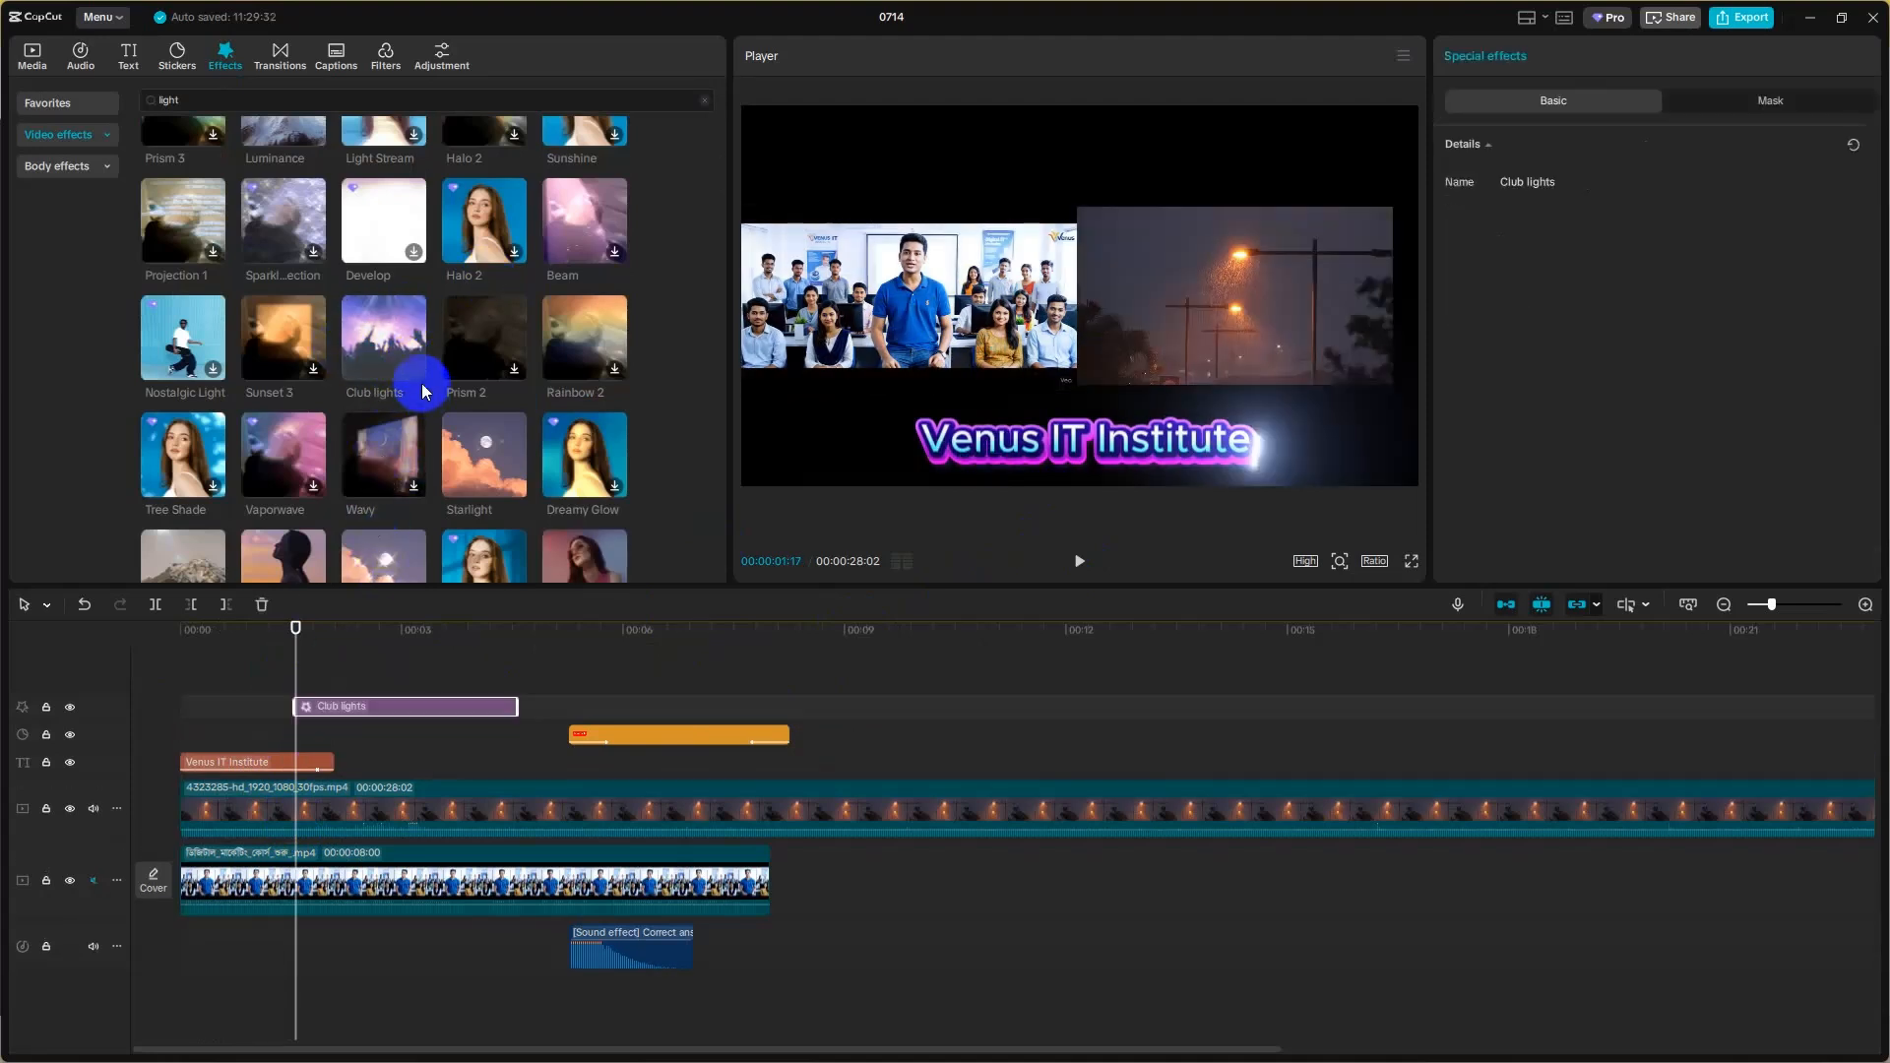
pyautogui.click(363, 705)
pyautogui.moveTo(363, 705); pyautogui.dragTo(125, 677)
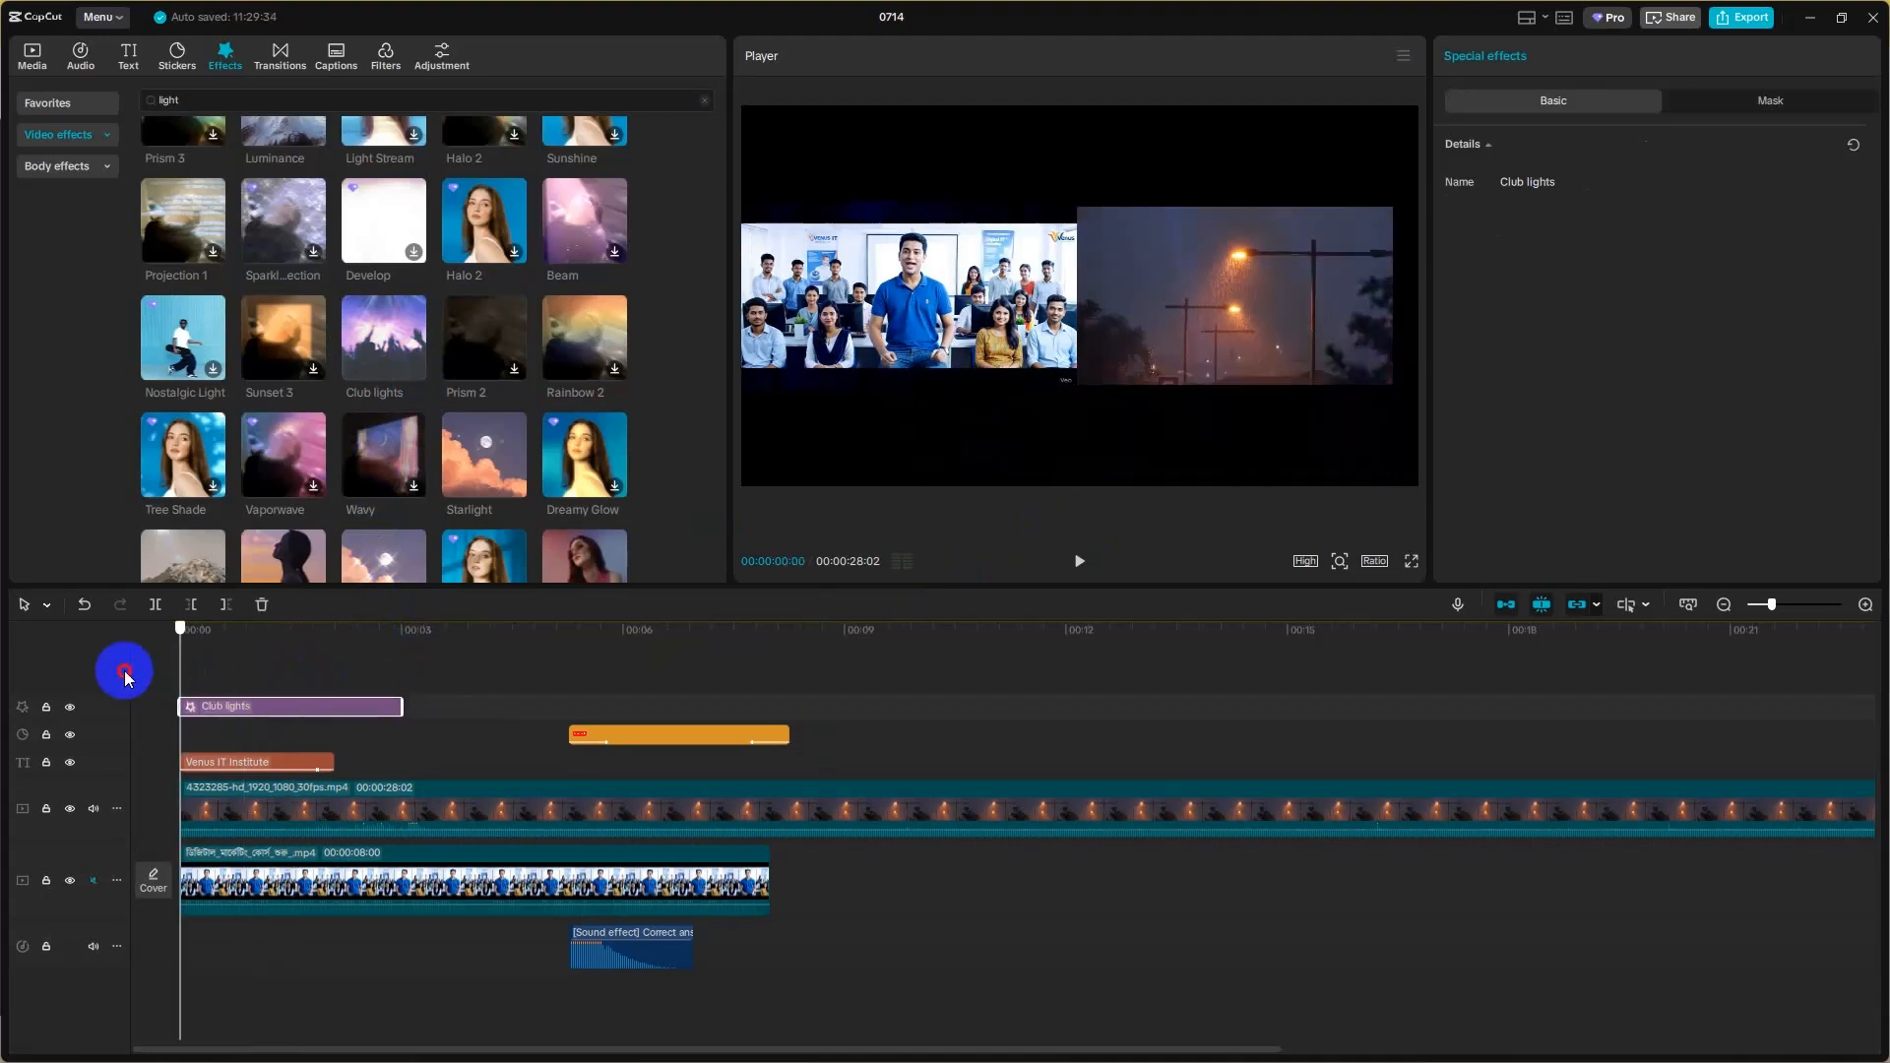
# - Play back the opening seconds of the timeline to check the Club lights effect over both clips
pyautogui.click(1079, 561)
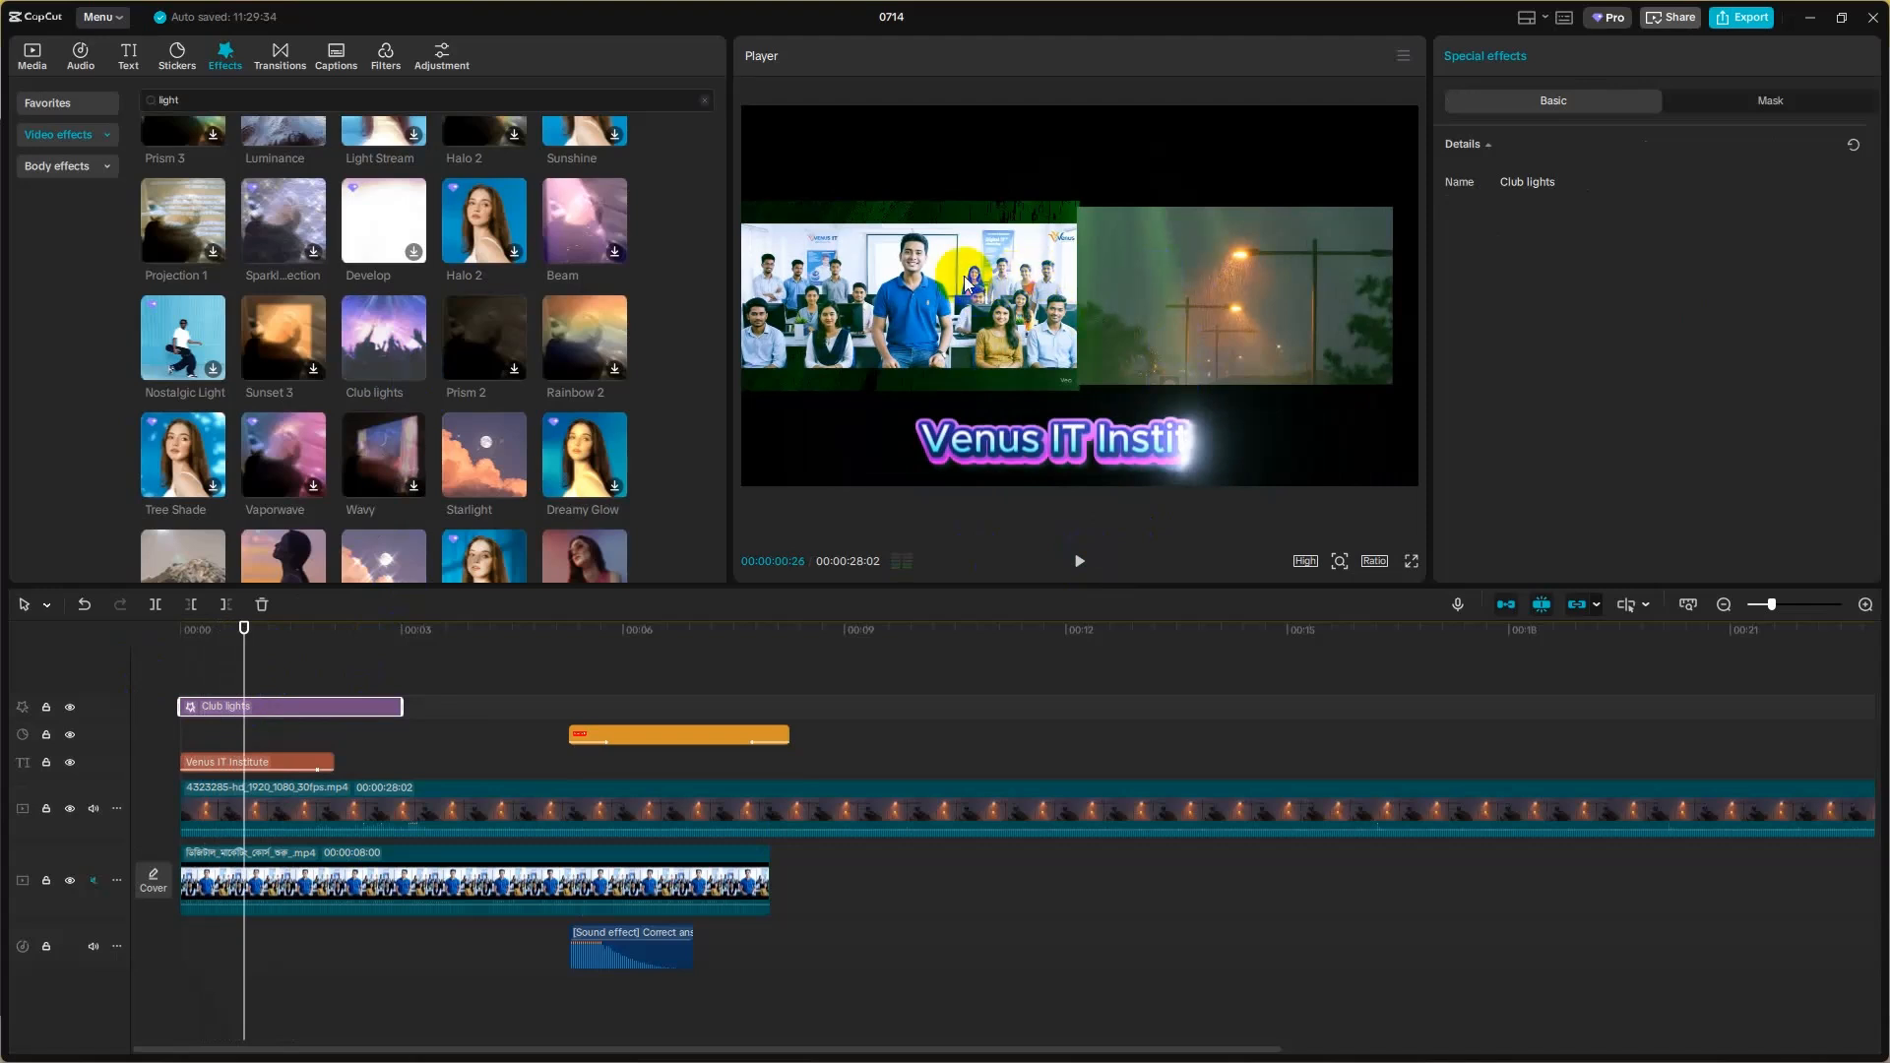
pyautogui.click(1079, 561)
pyautogui.click(1080, 563)
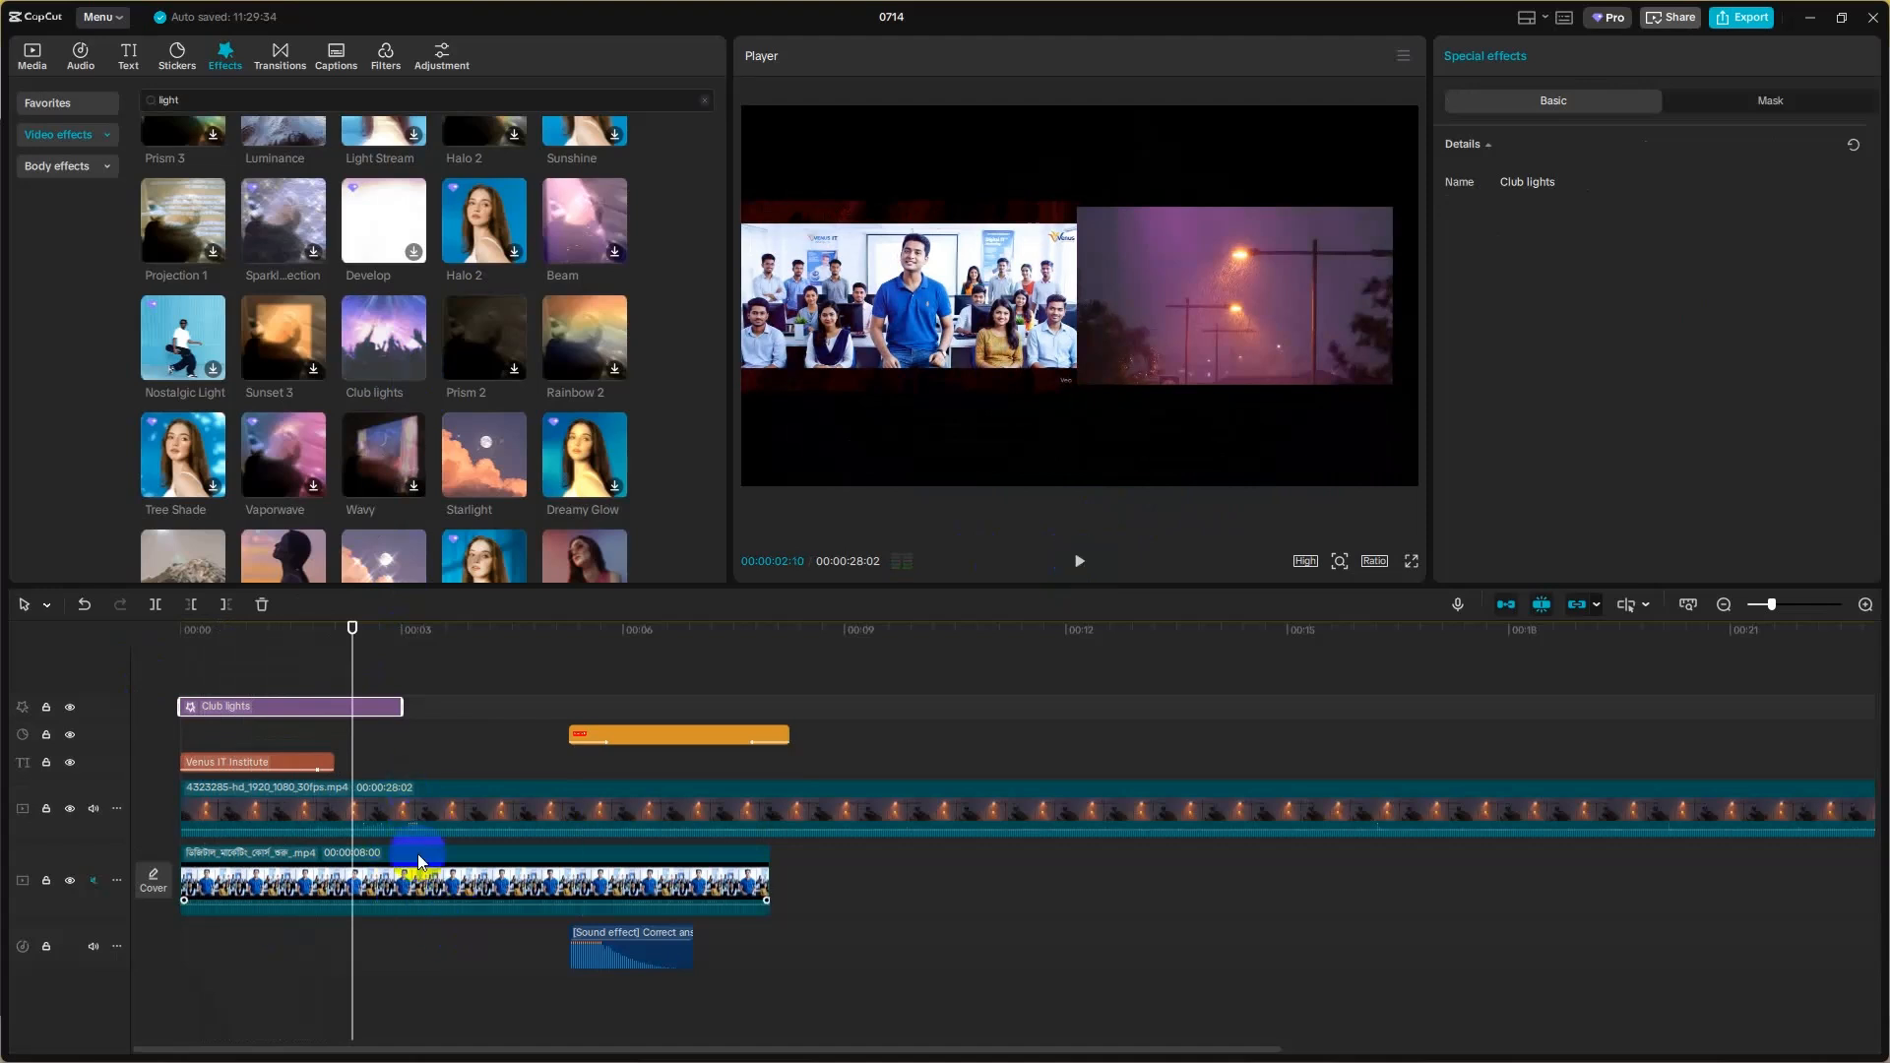
pyautogui.click(423, 891)
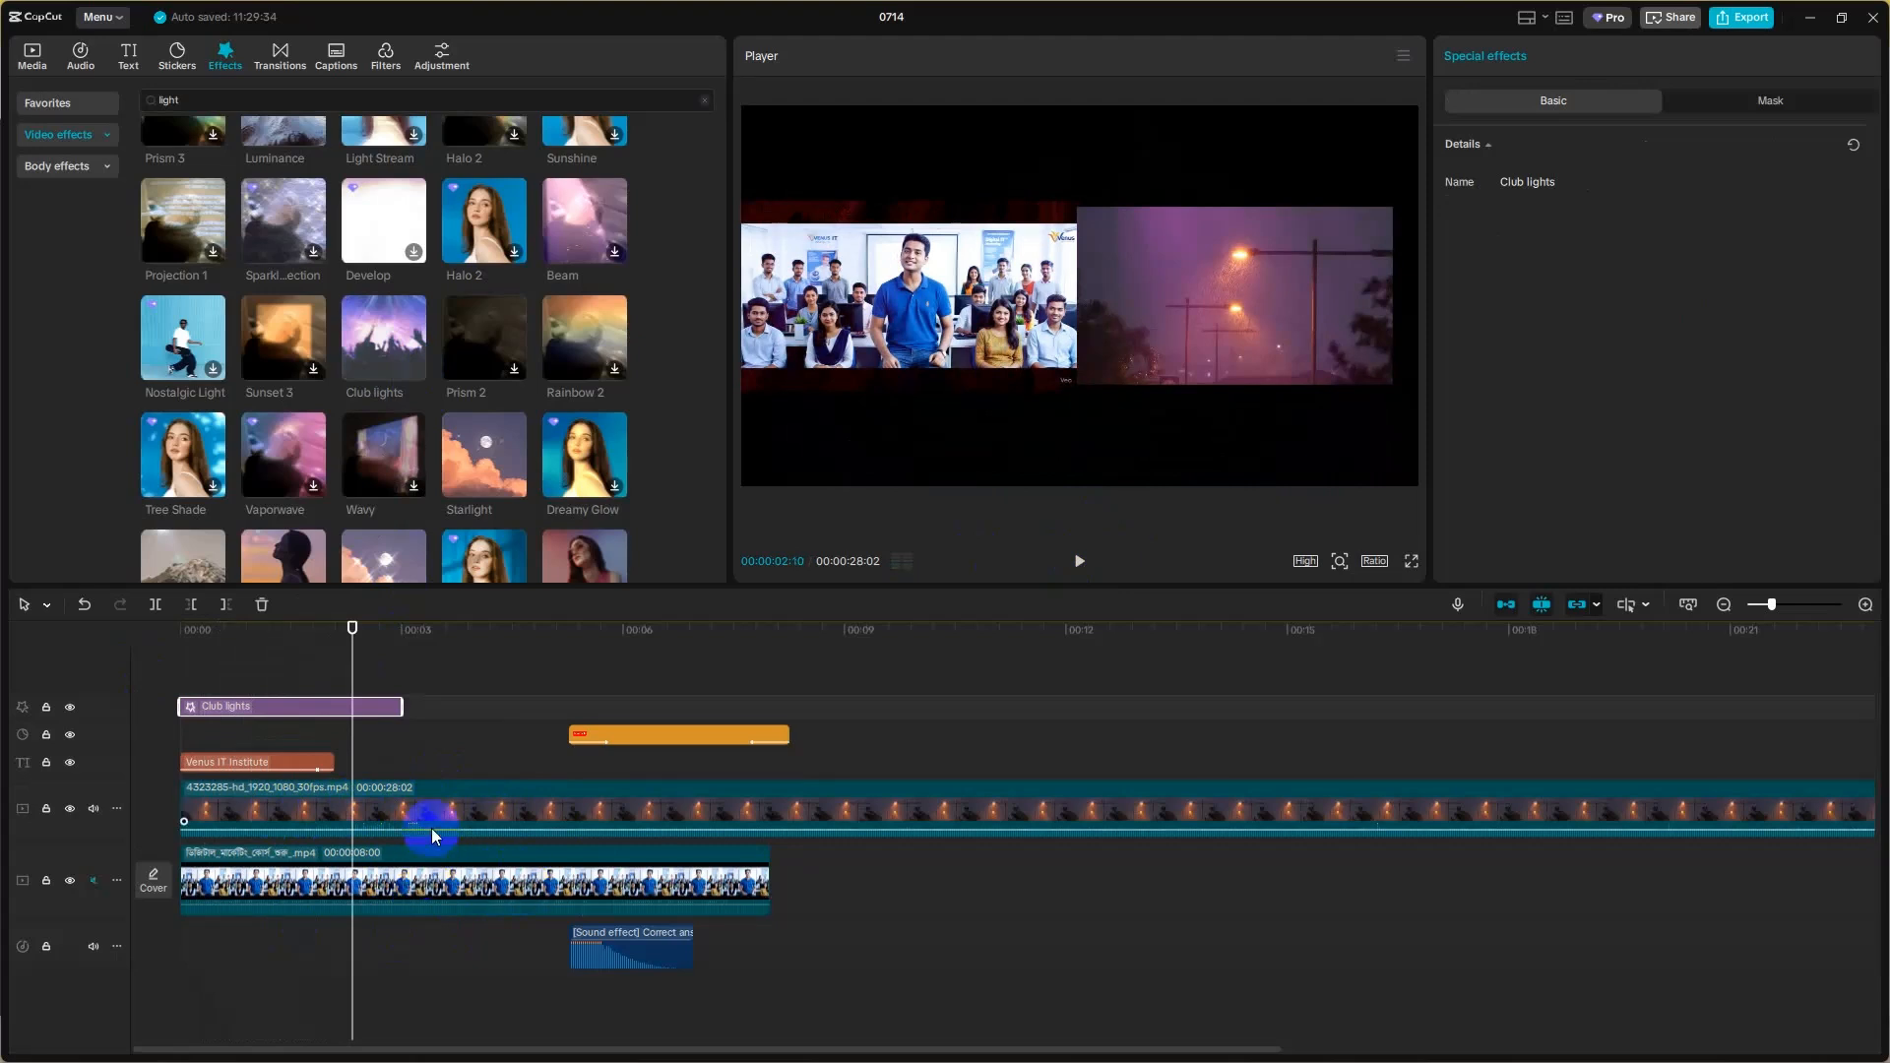
pyautogui.click(477, 813)
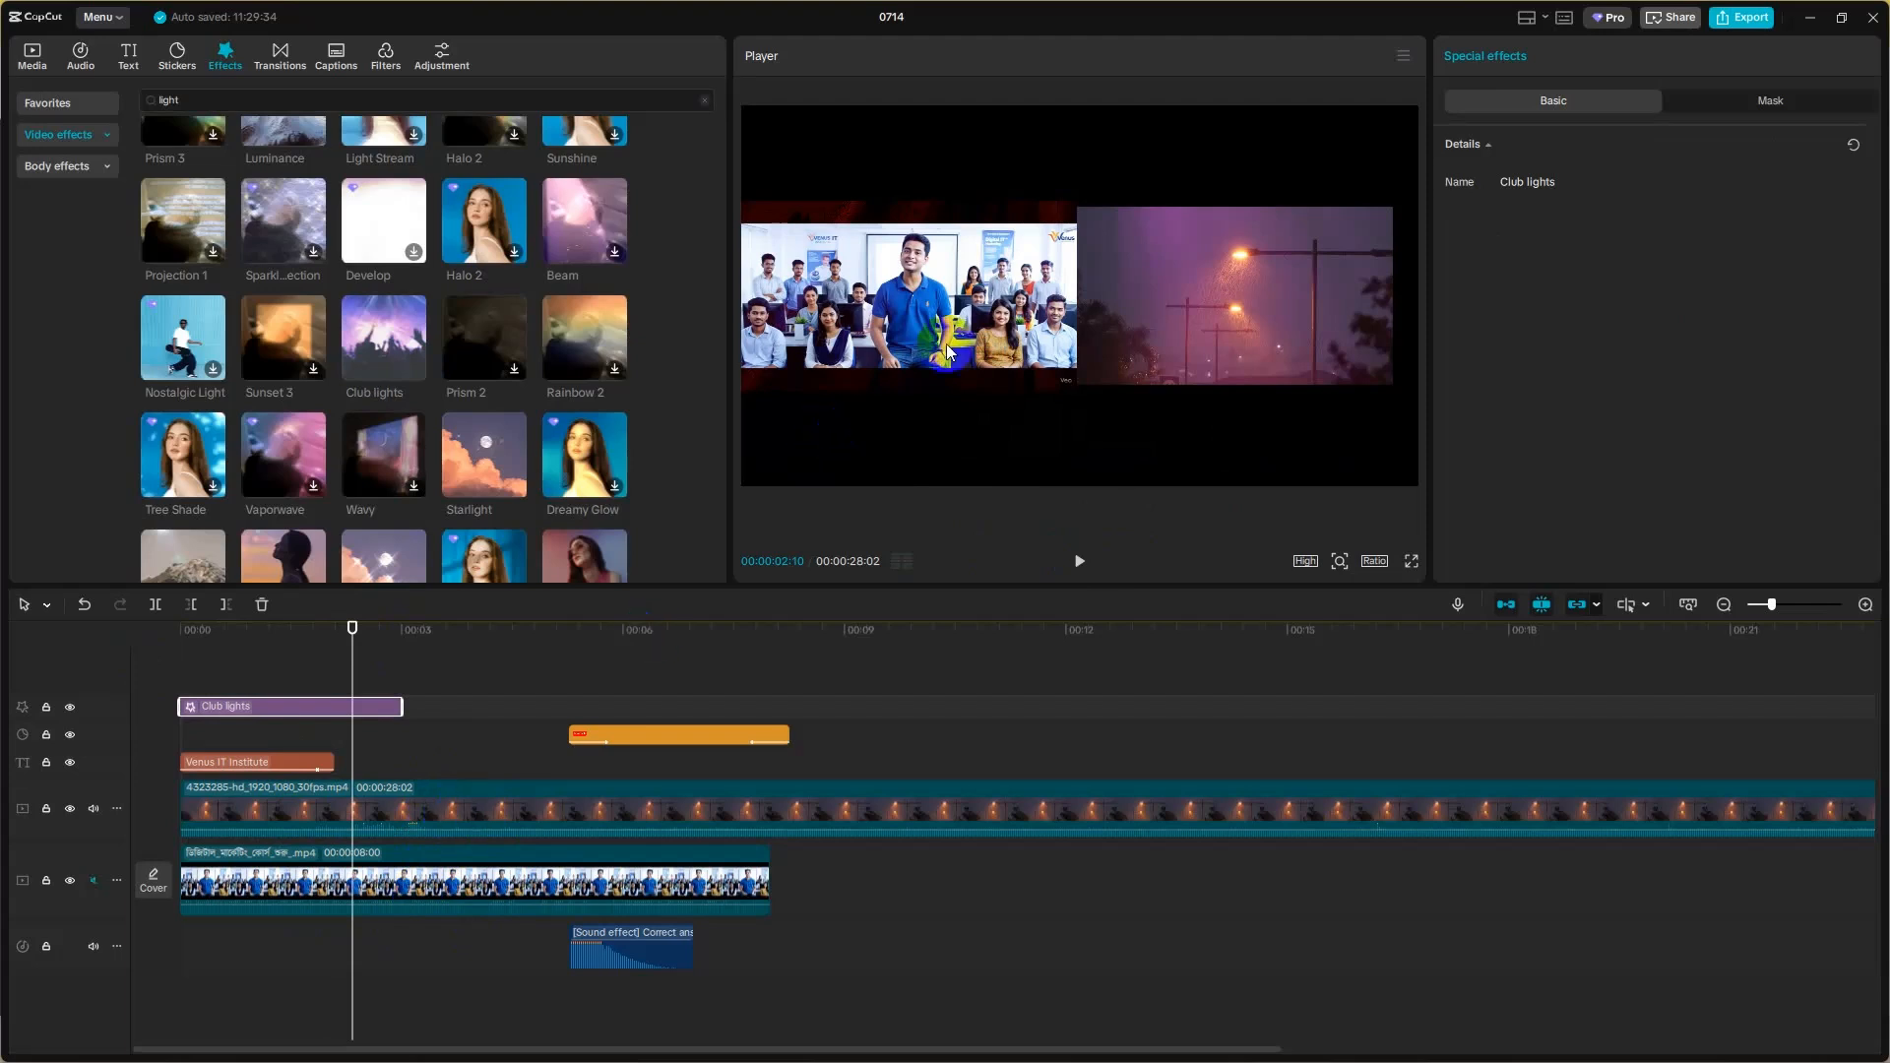
pyautogui.click(536, 884)
# - Delete the separate Club lights effect from the timeline and apply Club lights directly to the street-light clip instead
pyautogui.click(864, 602)
pyautogui.press('Delete')
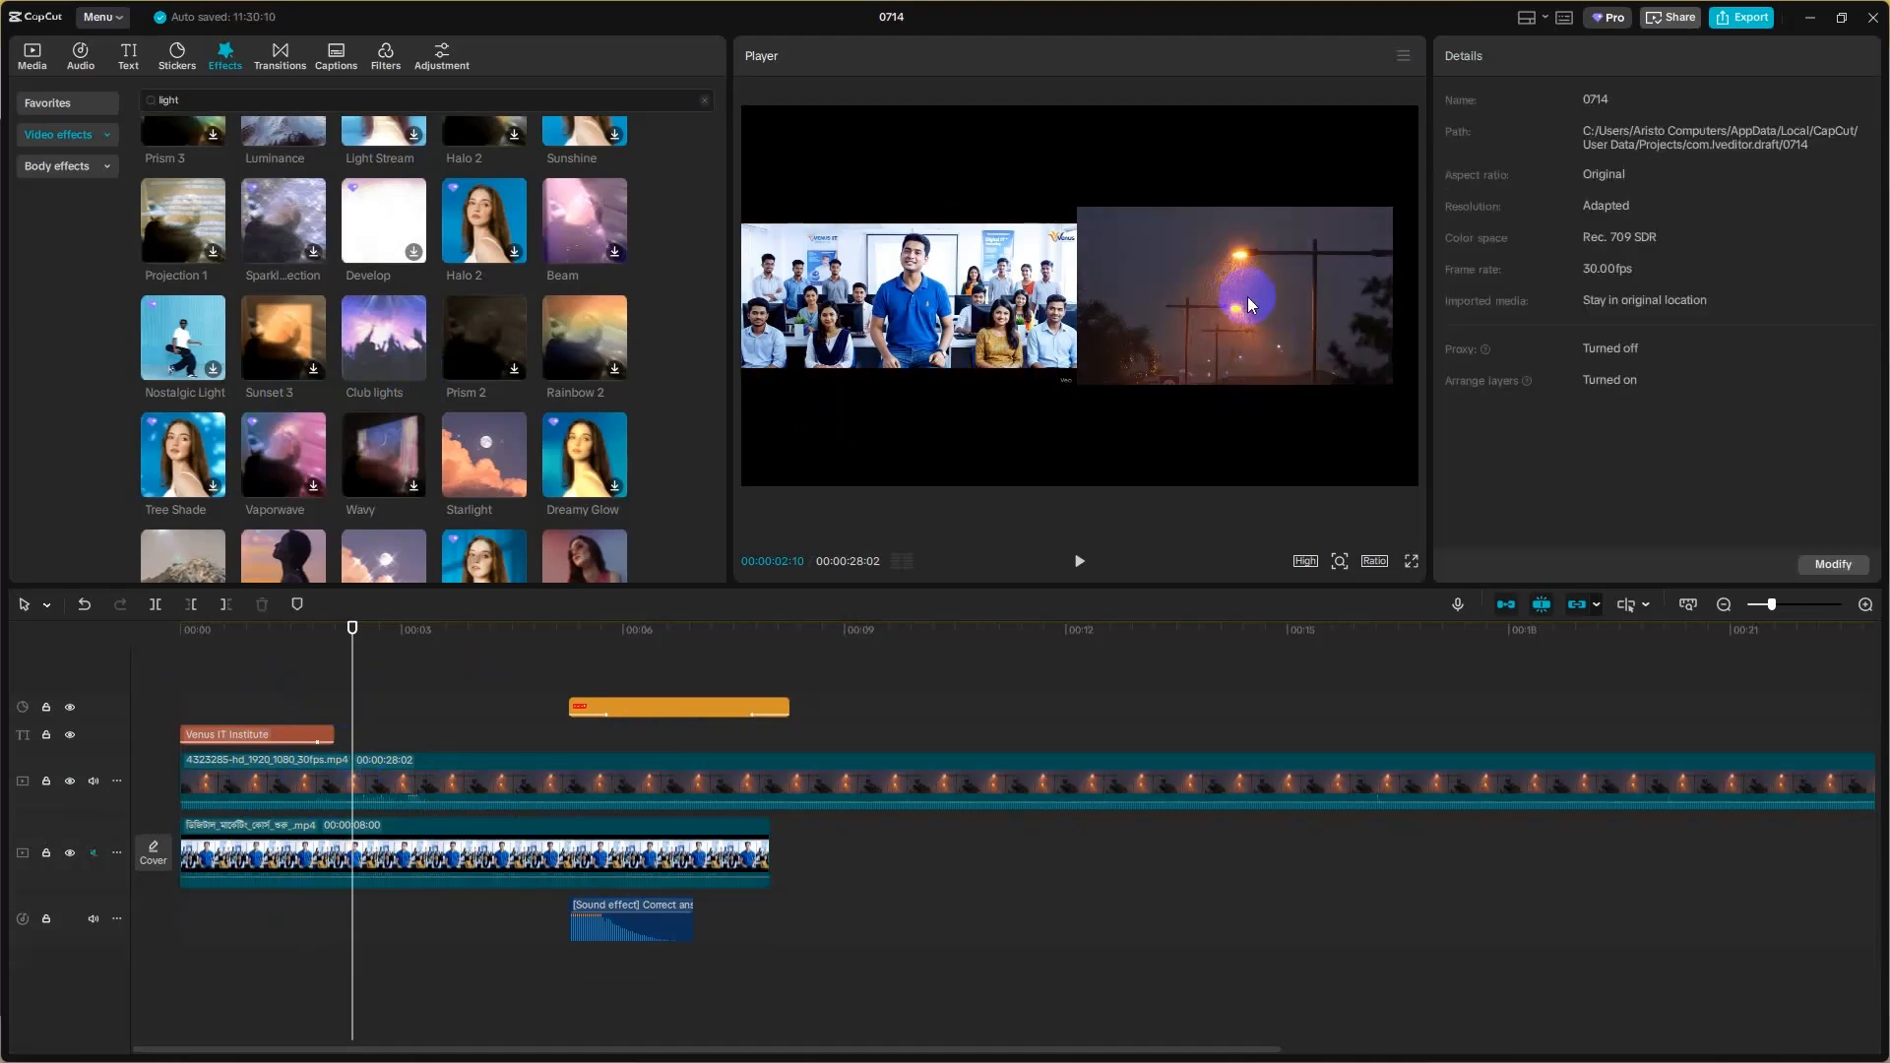
pyautogui.click(474, 775)
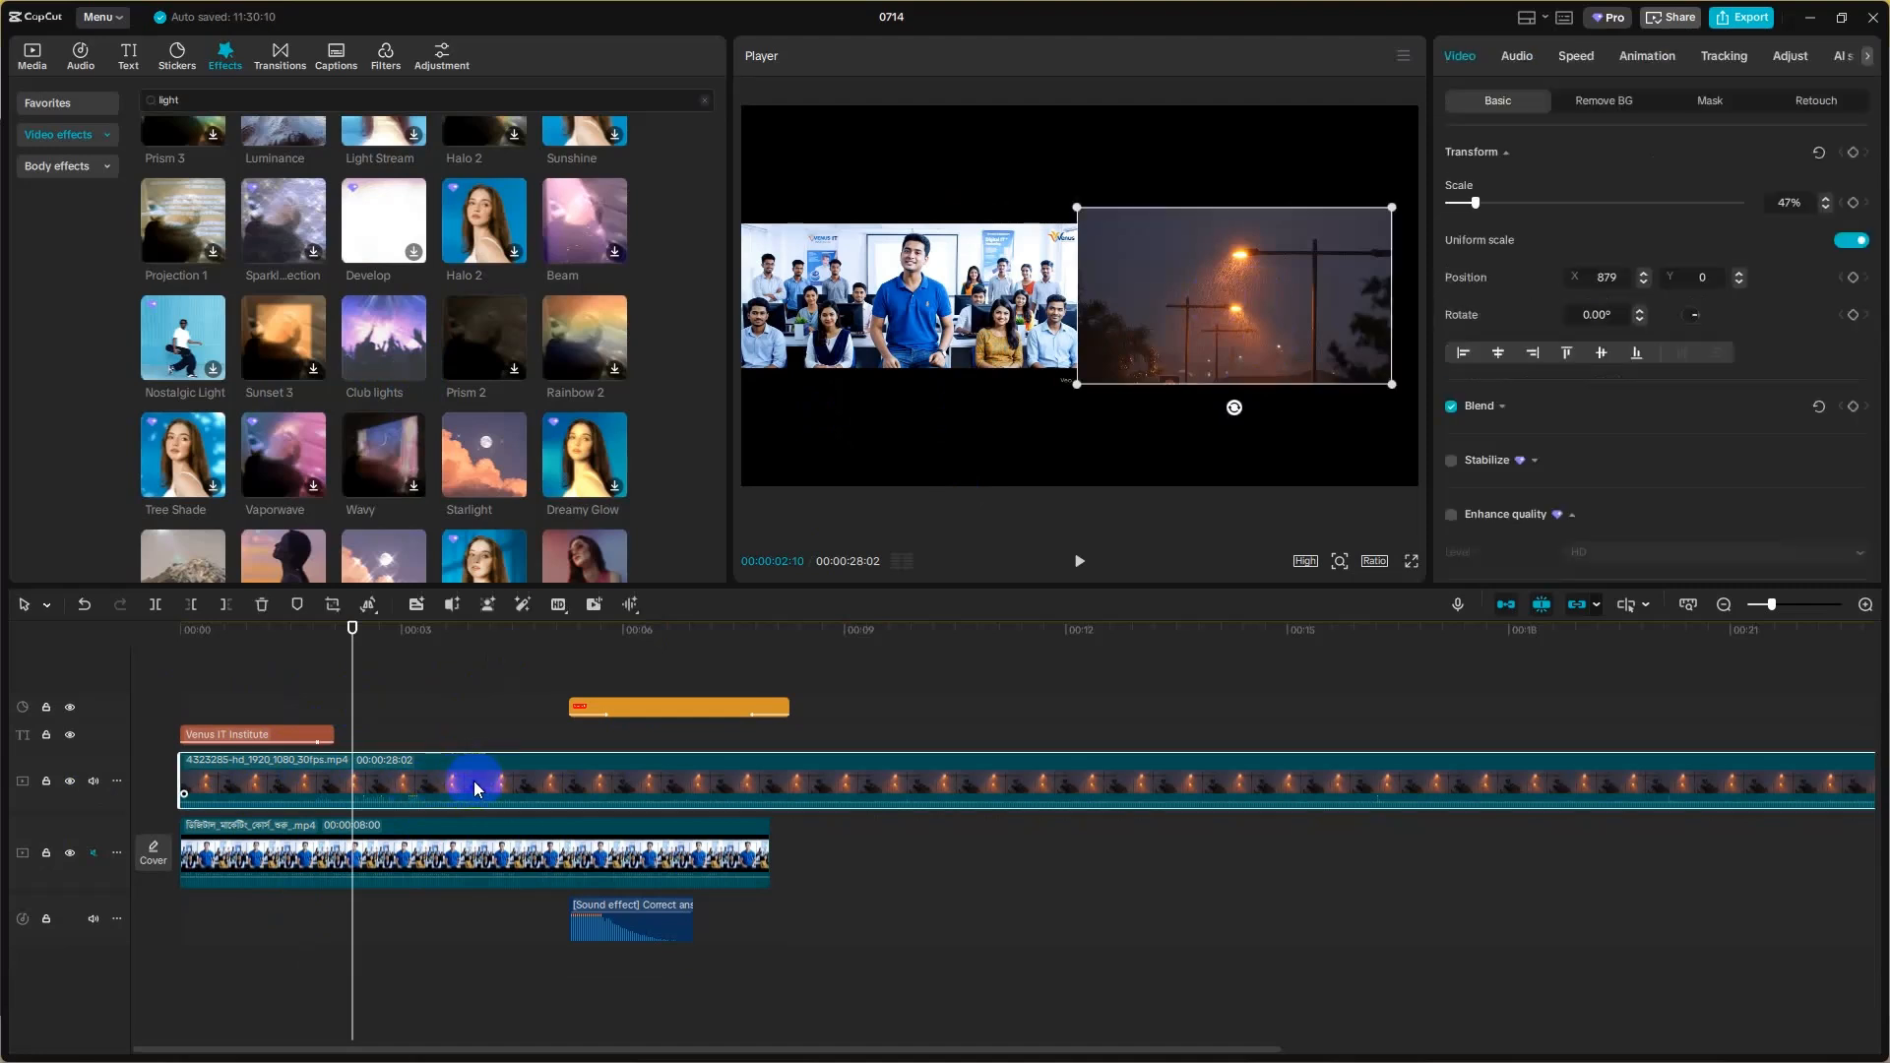
pyautogui.moveTo(384, 364); pyautogui.dragTo(263, 787)
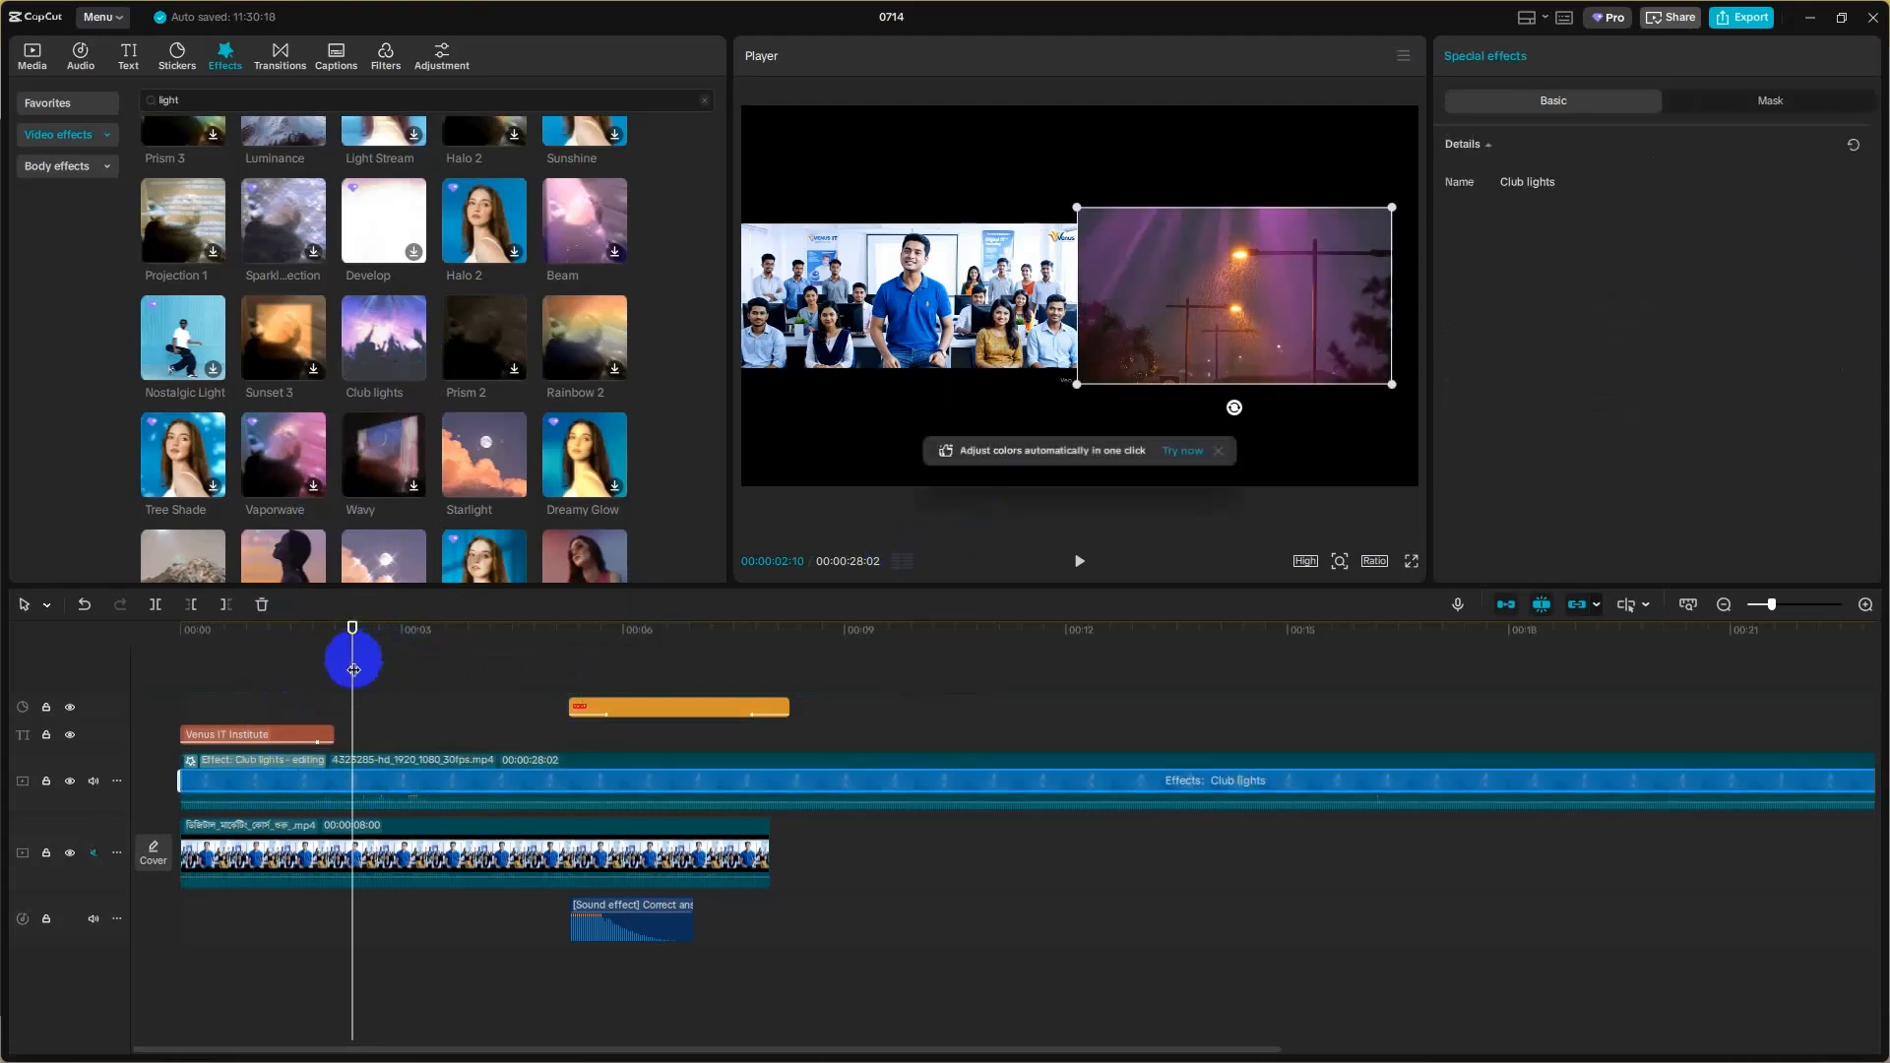
# - Play the video from the beginning to check Club lights on the street-light clip, pausing after about seven seconds
pyautogui.moveTo(353, 669); pyautogui.dragTo(168, 675)
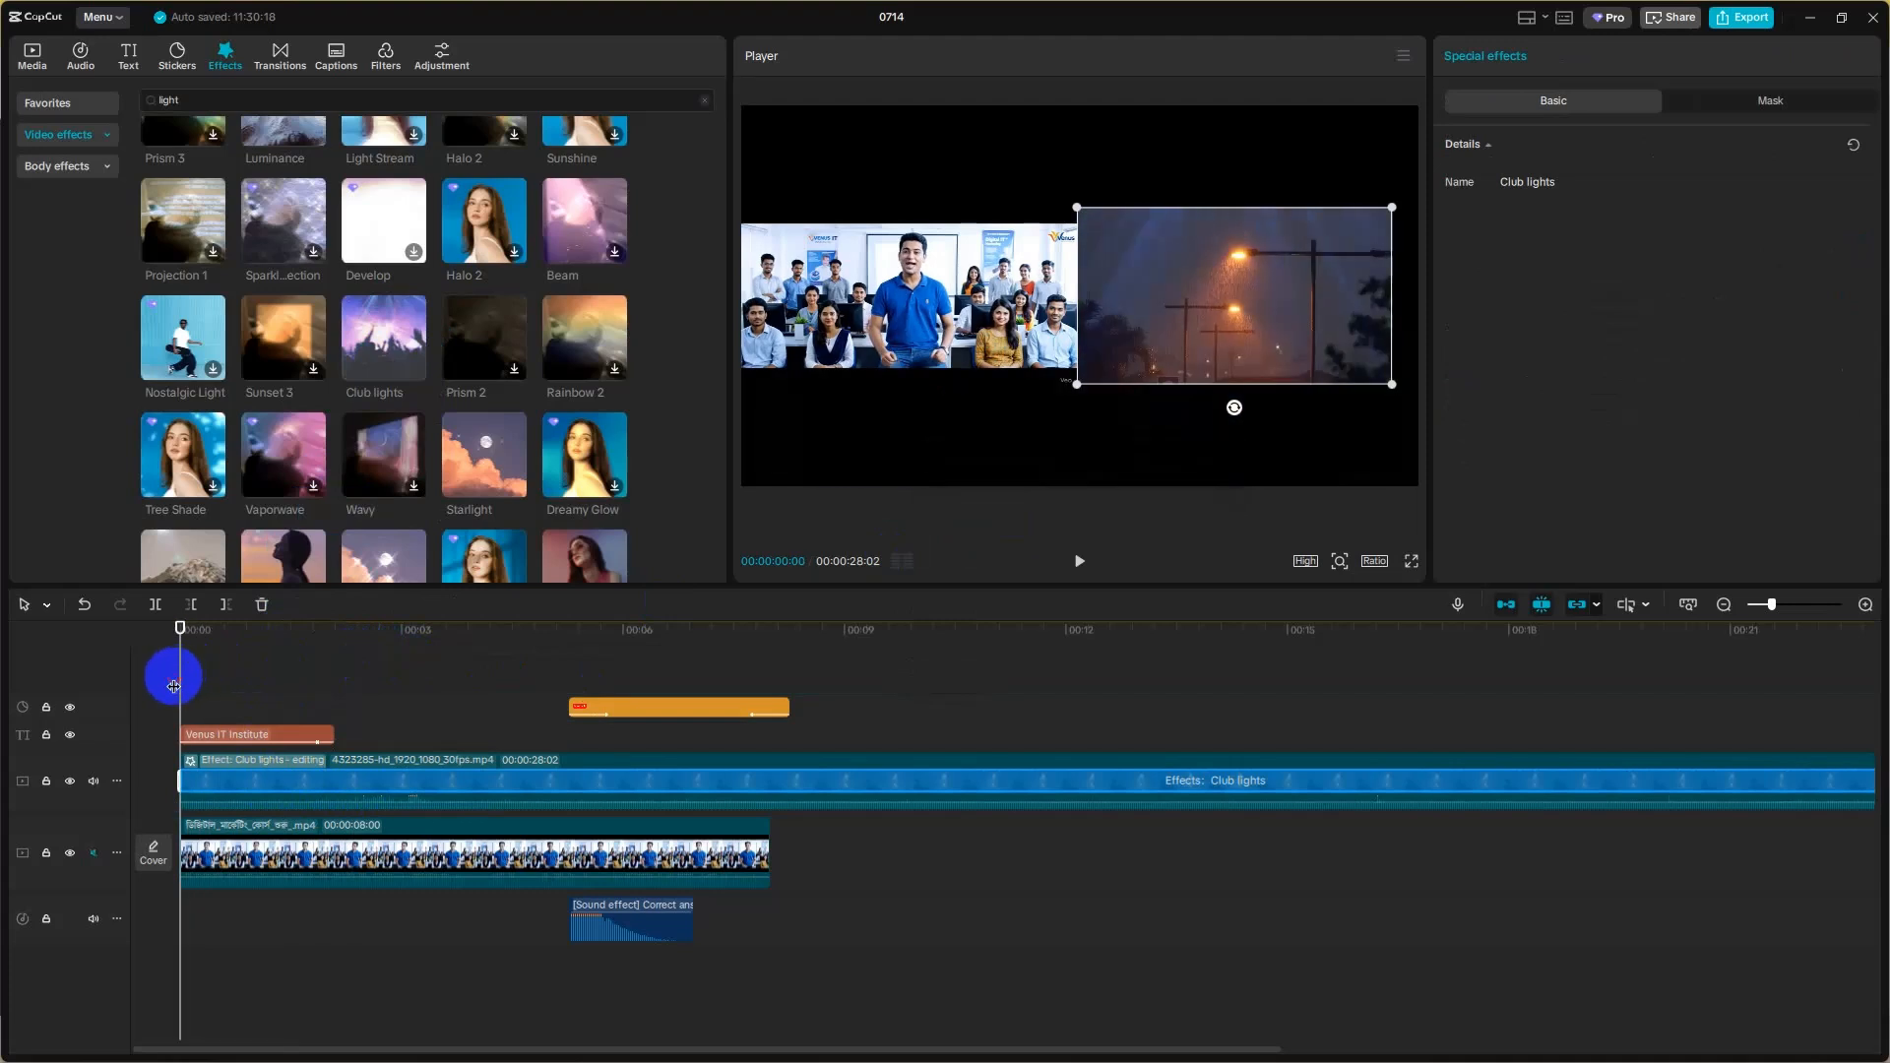
pyautogui.click(1074, 567)
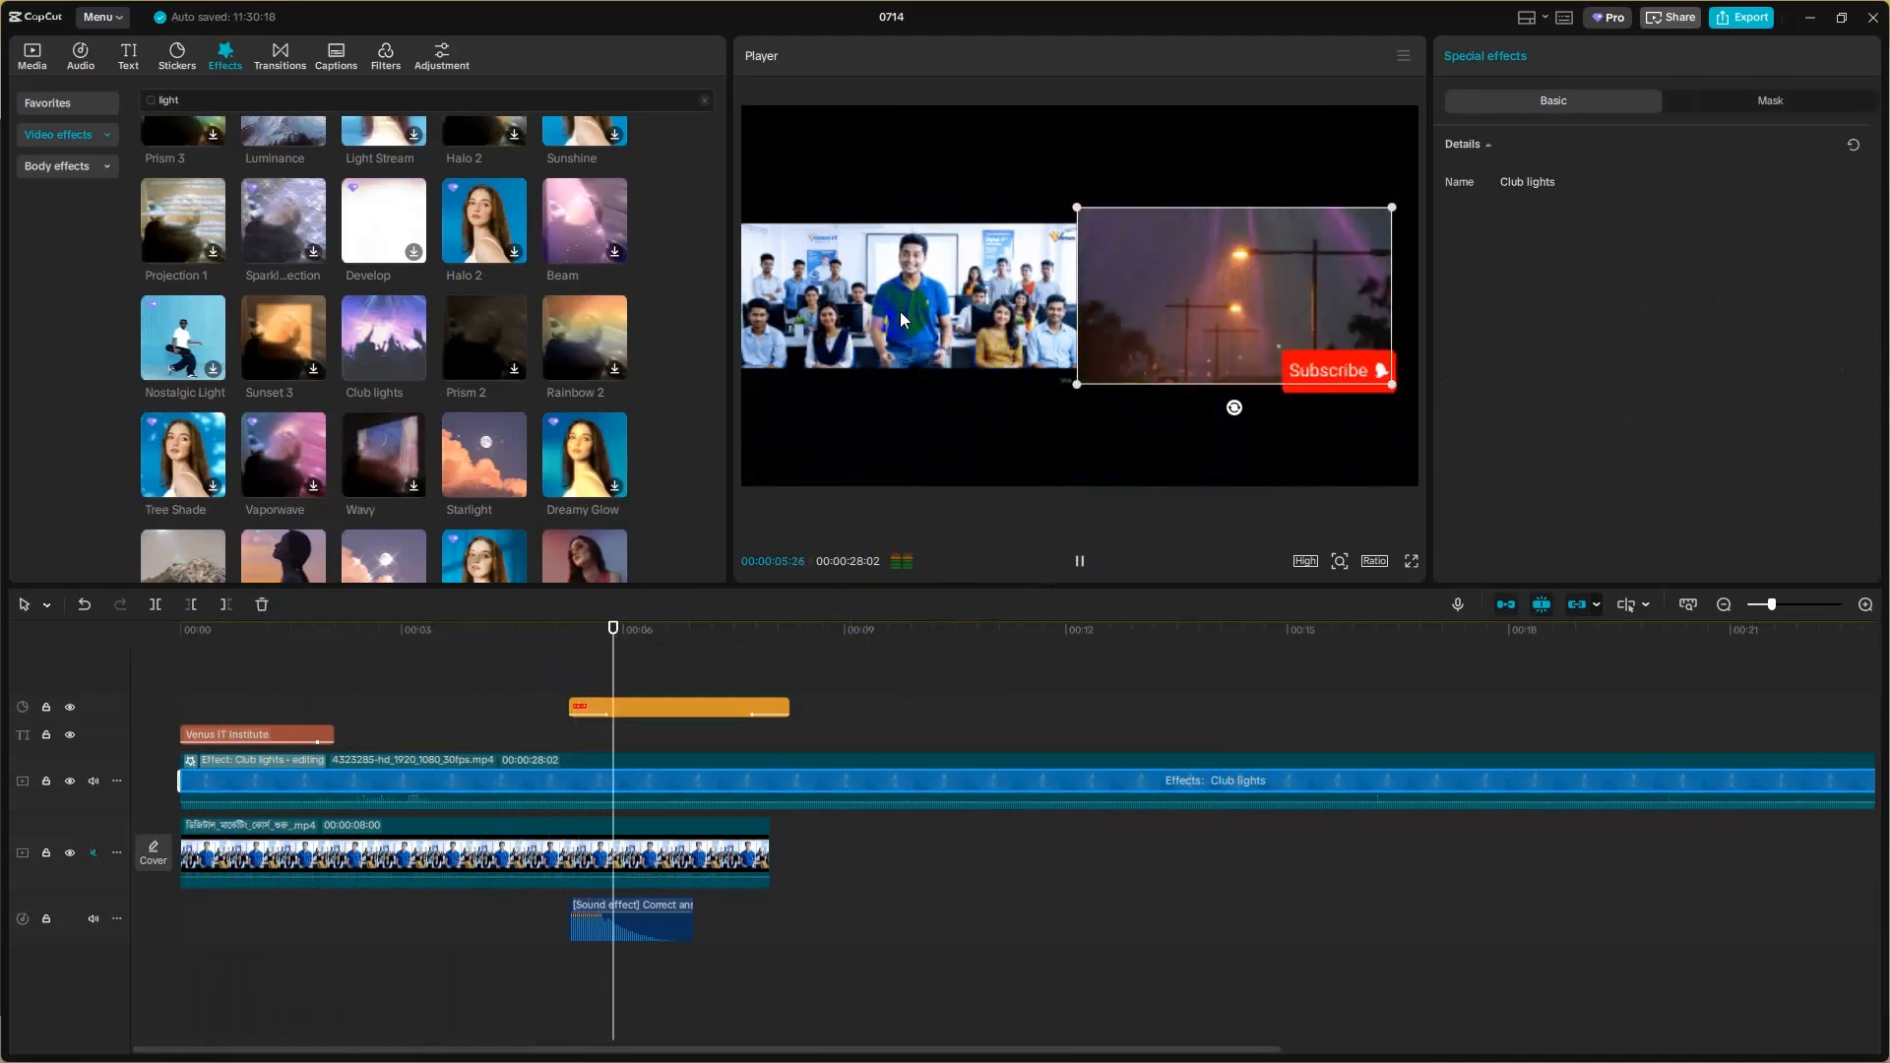
pyautogui.click(1081, 549)
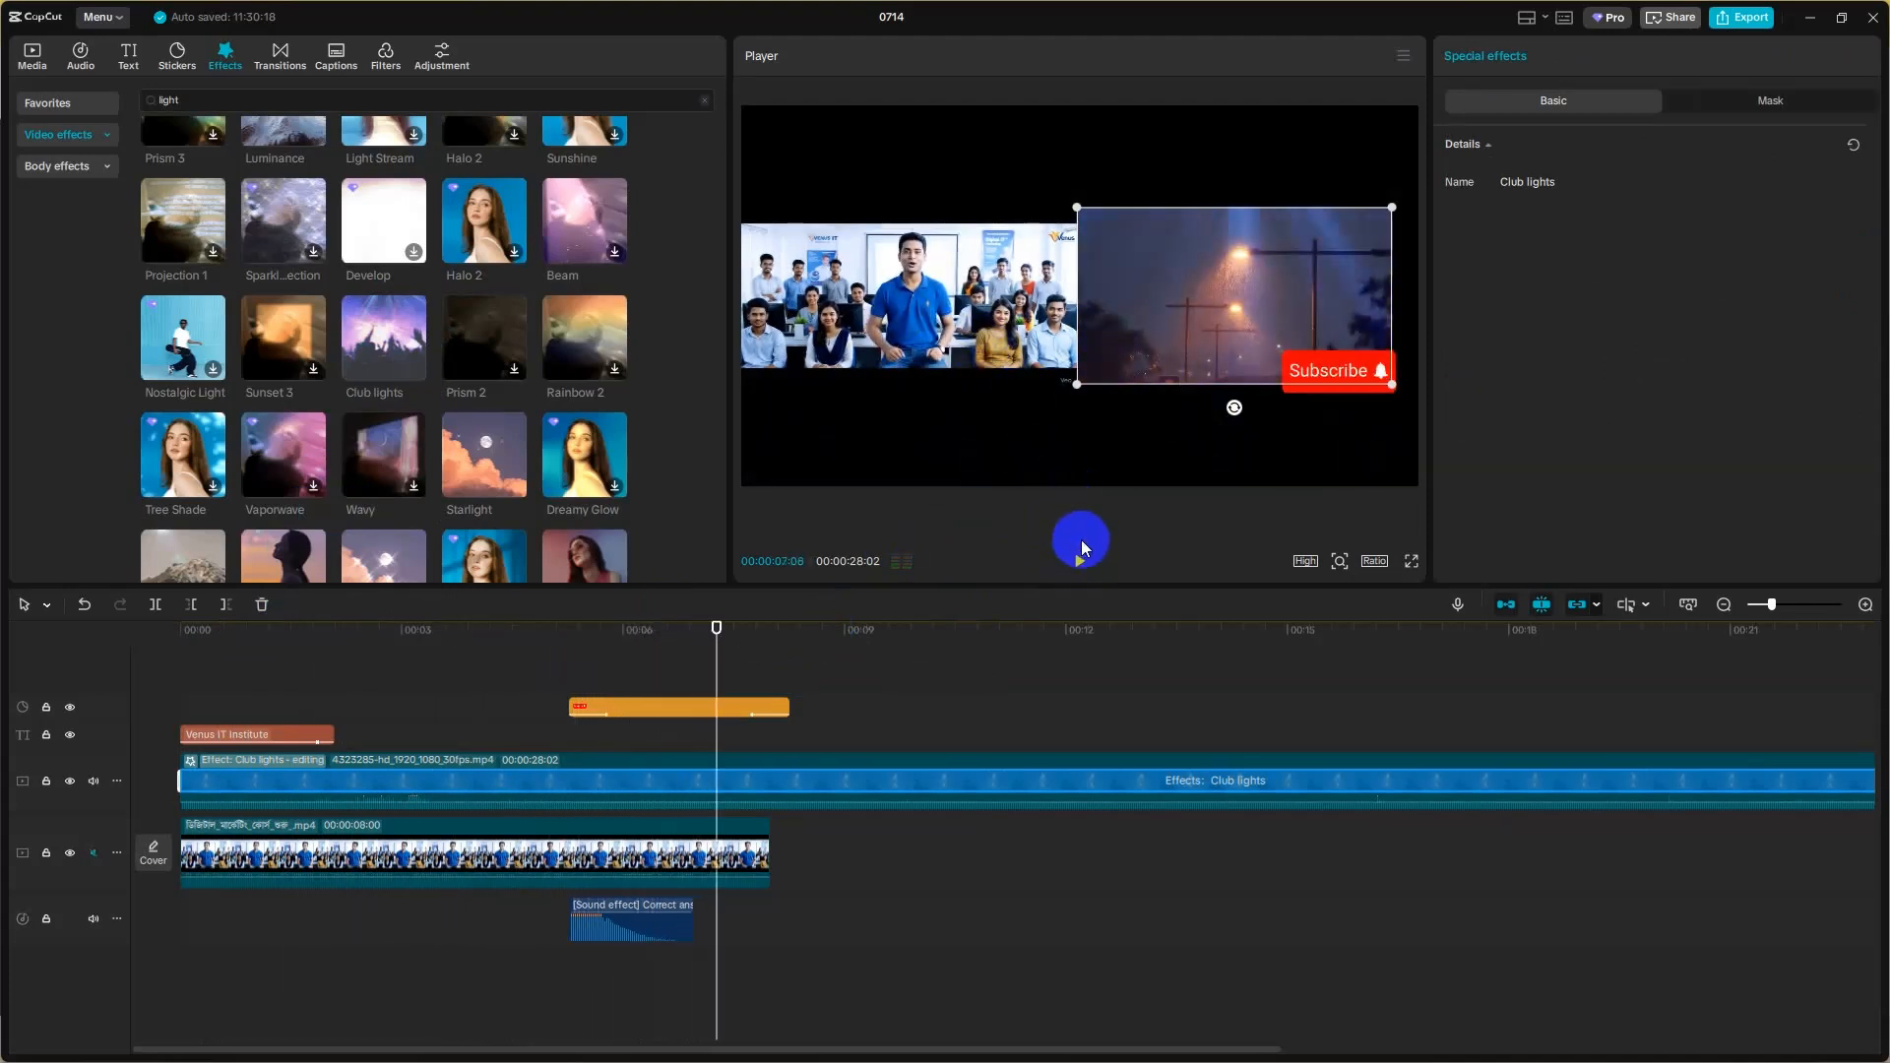
pyautogui.click(415, 830)
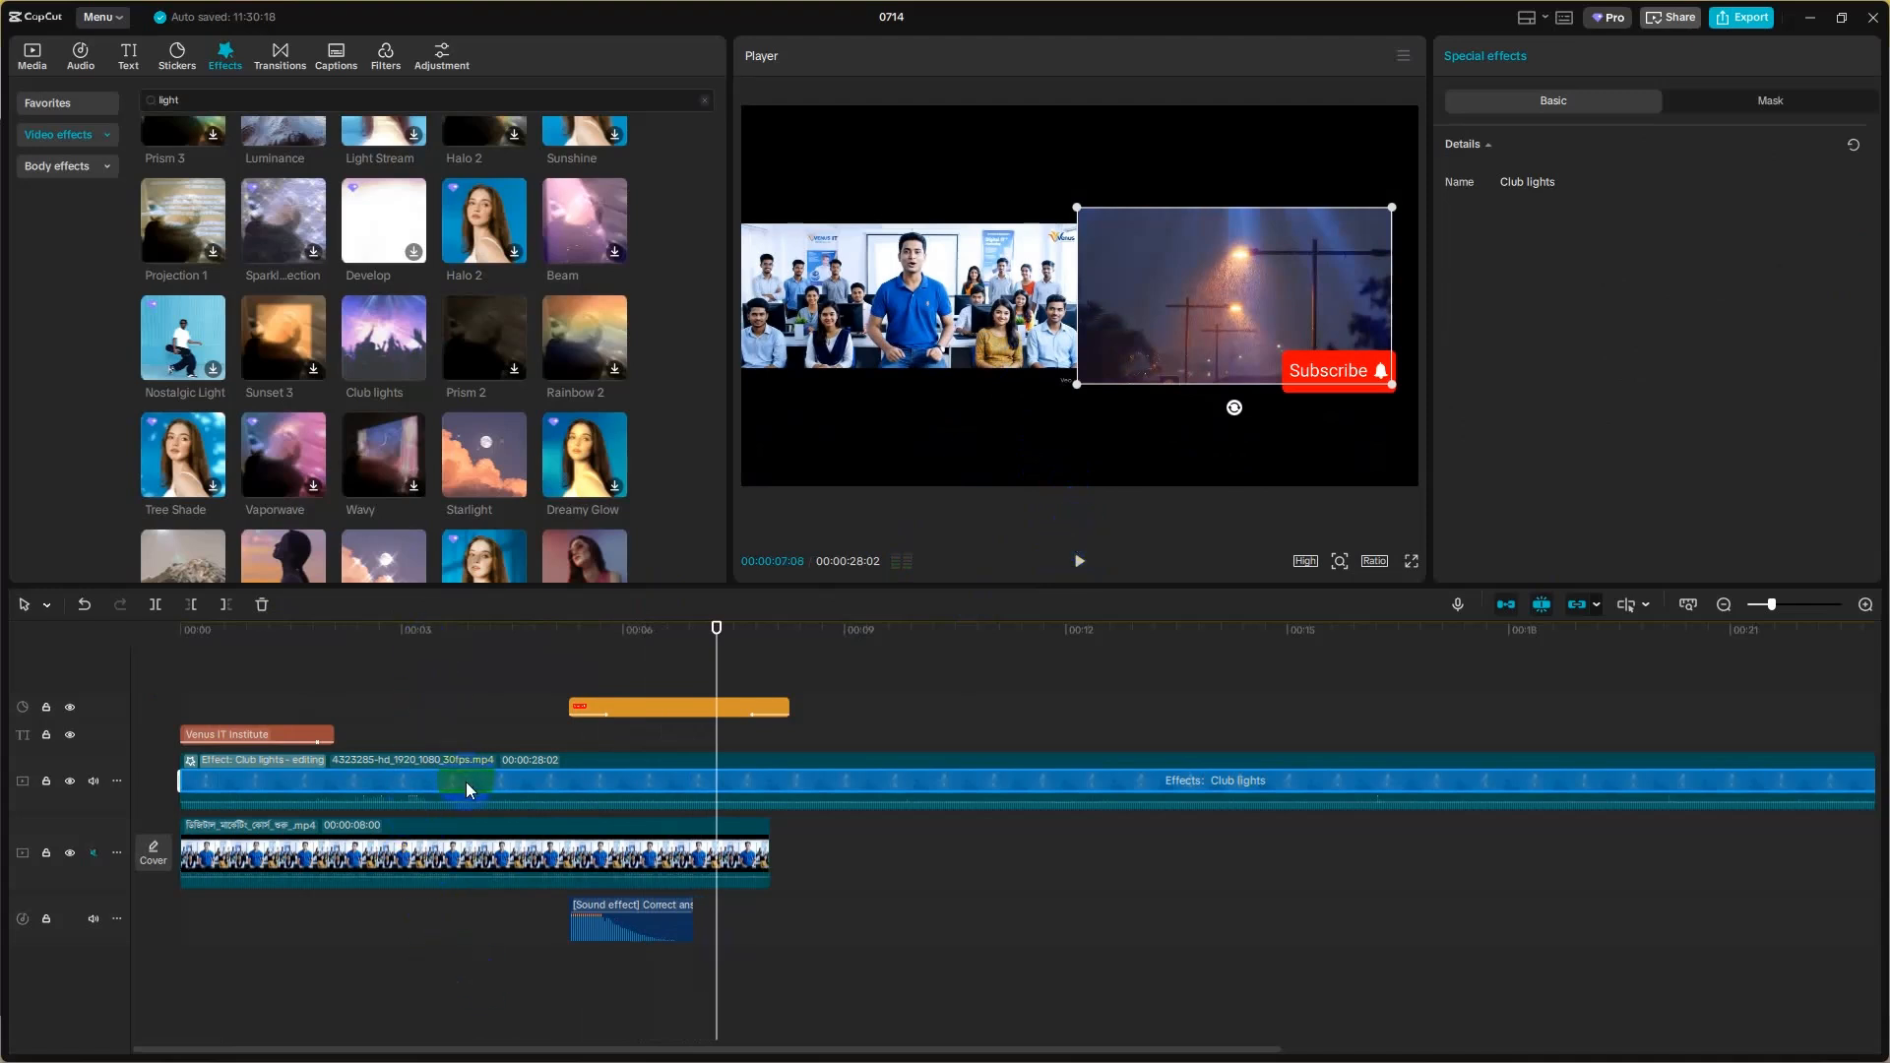
pyautogui.click(561, 819)
pyautogui.click(410, 783)
pyautogui.click(240, 849)
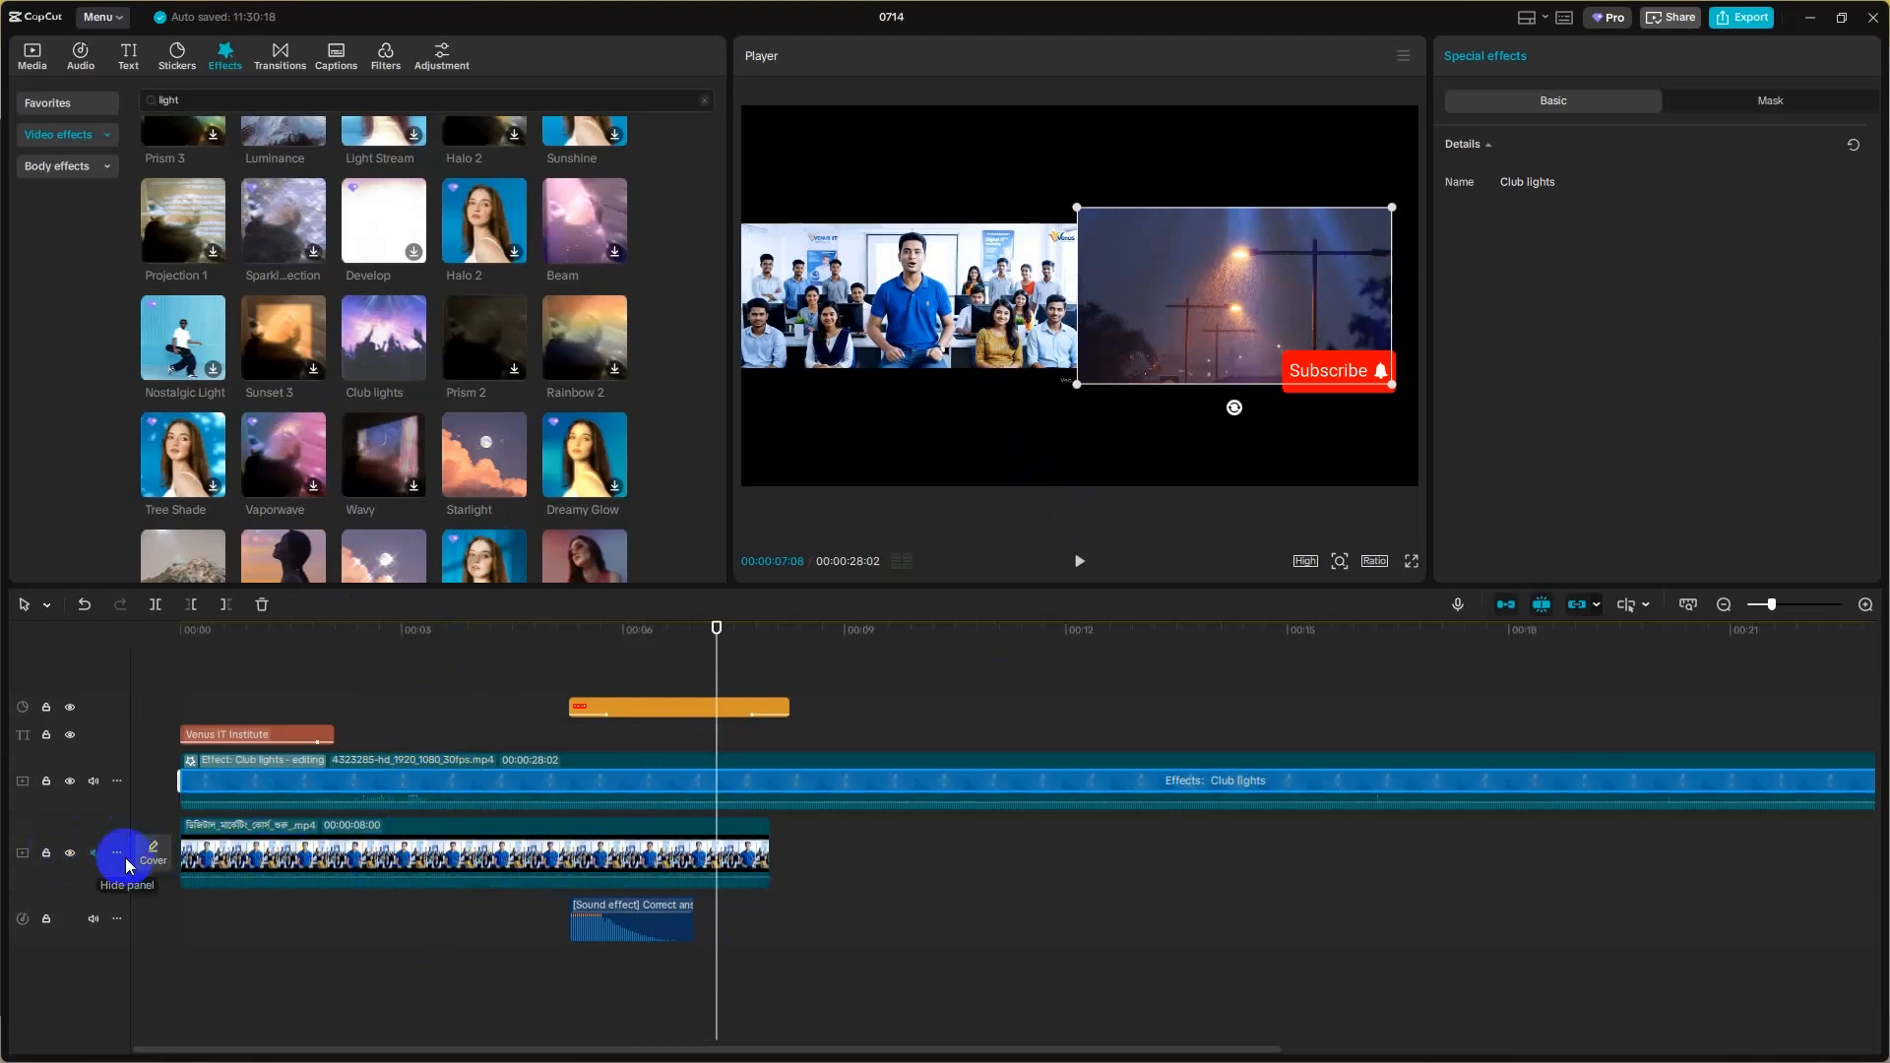
pyautogui.click(321, 858)
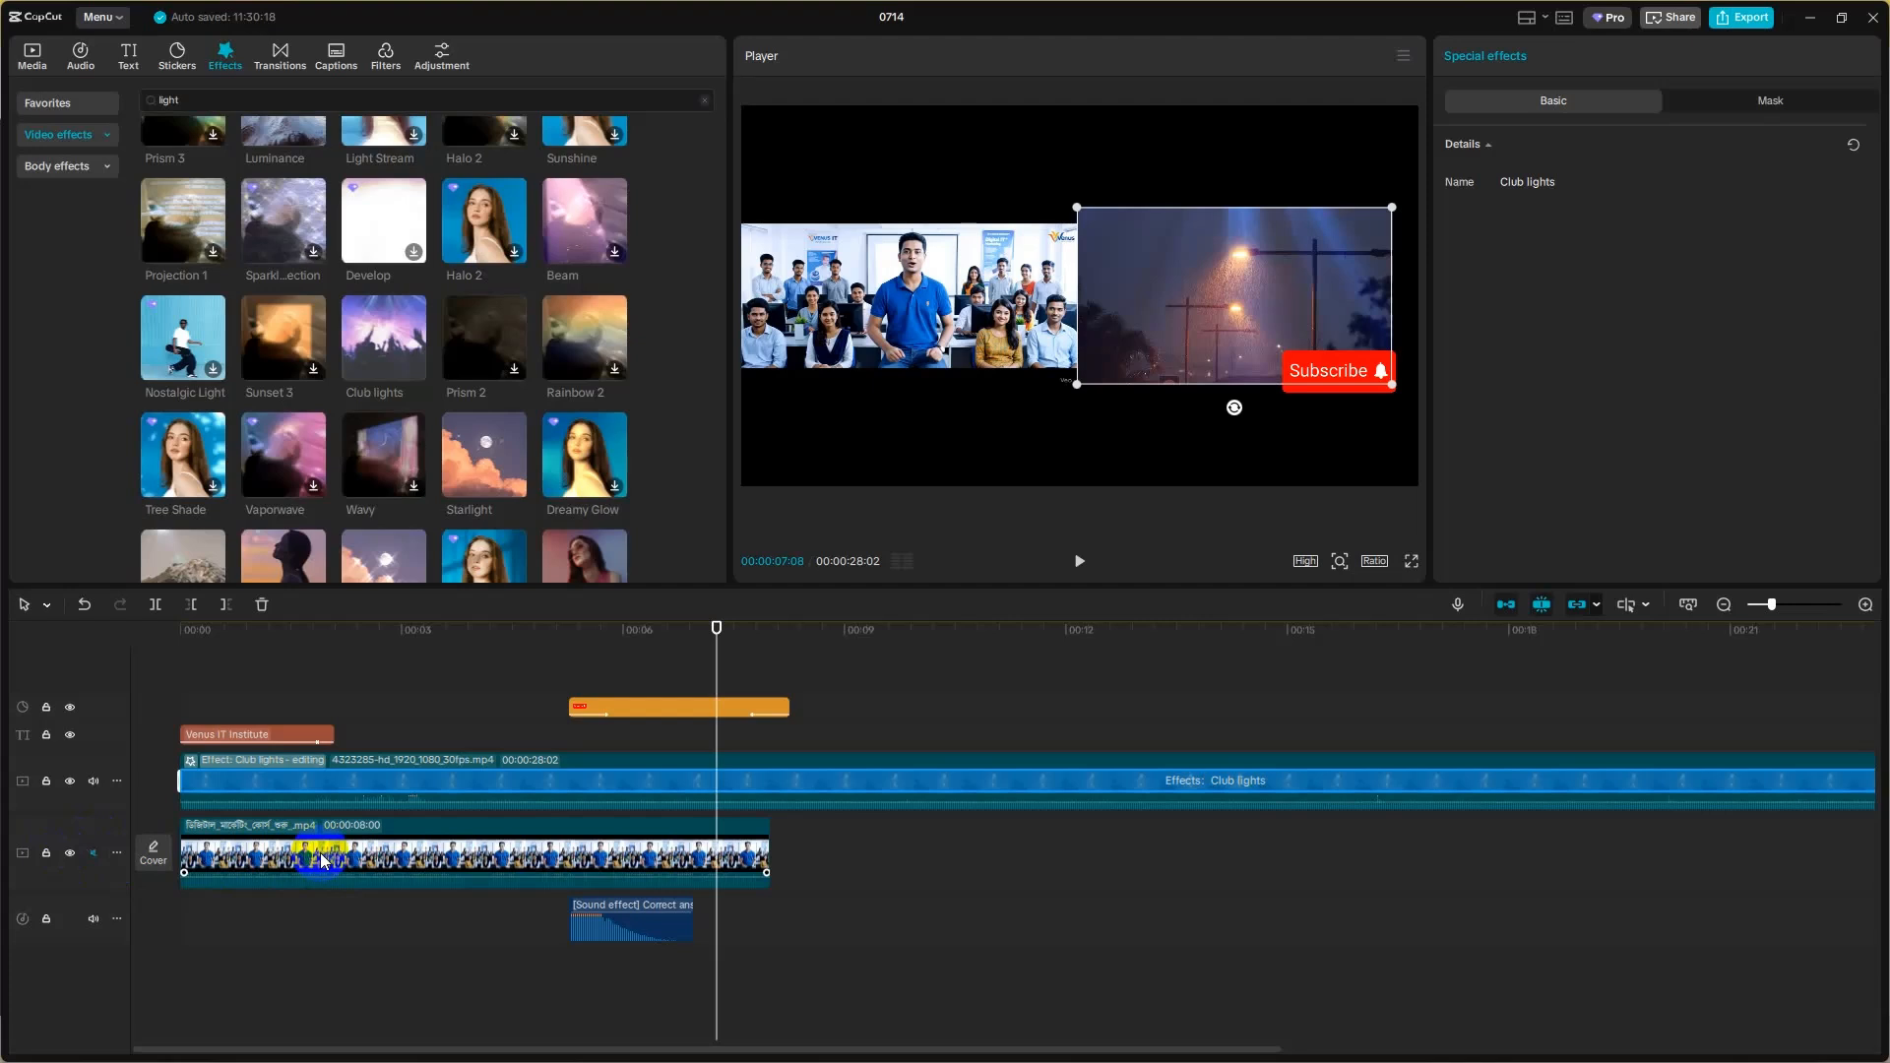
pyautogui.click(183, 962)
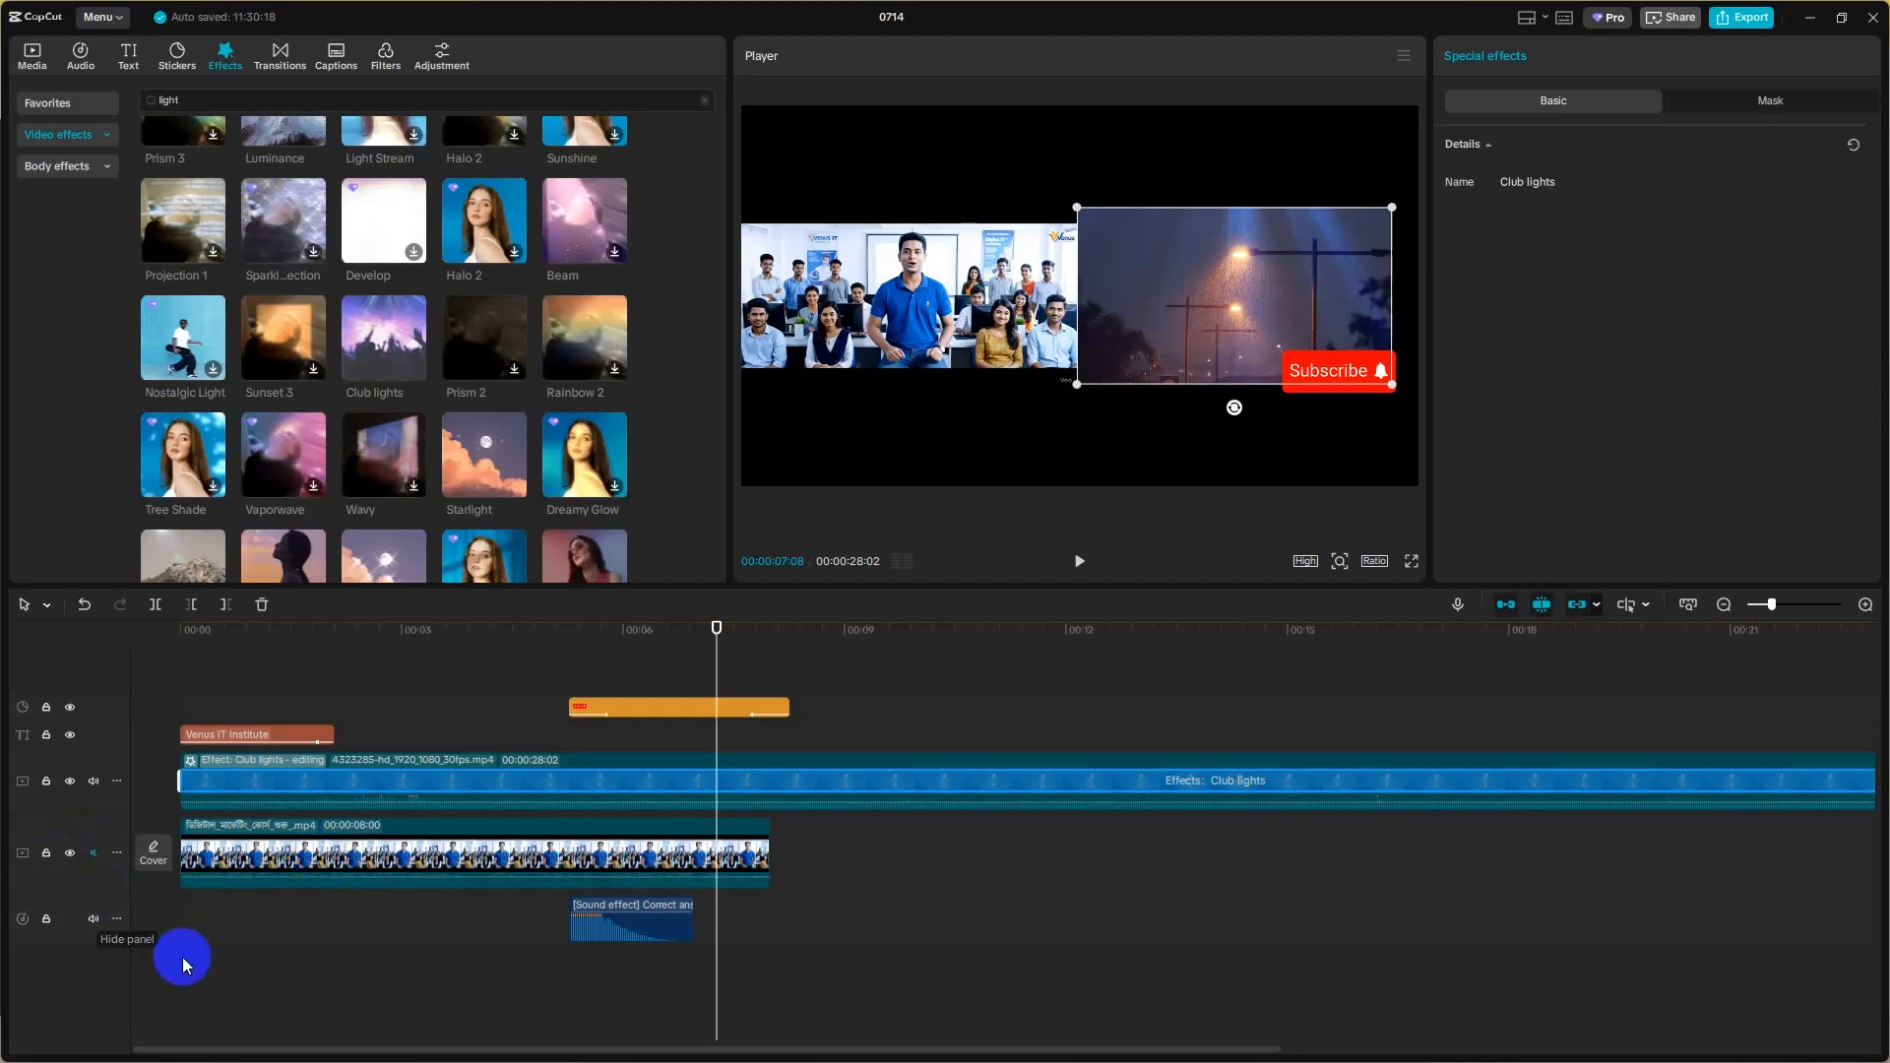
# - Freeze the office clip's frame at 00:00:07:08 and extend the freeze segment to a duration of 00:00:08:05
pyautogui.click(435, 867)
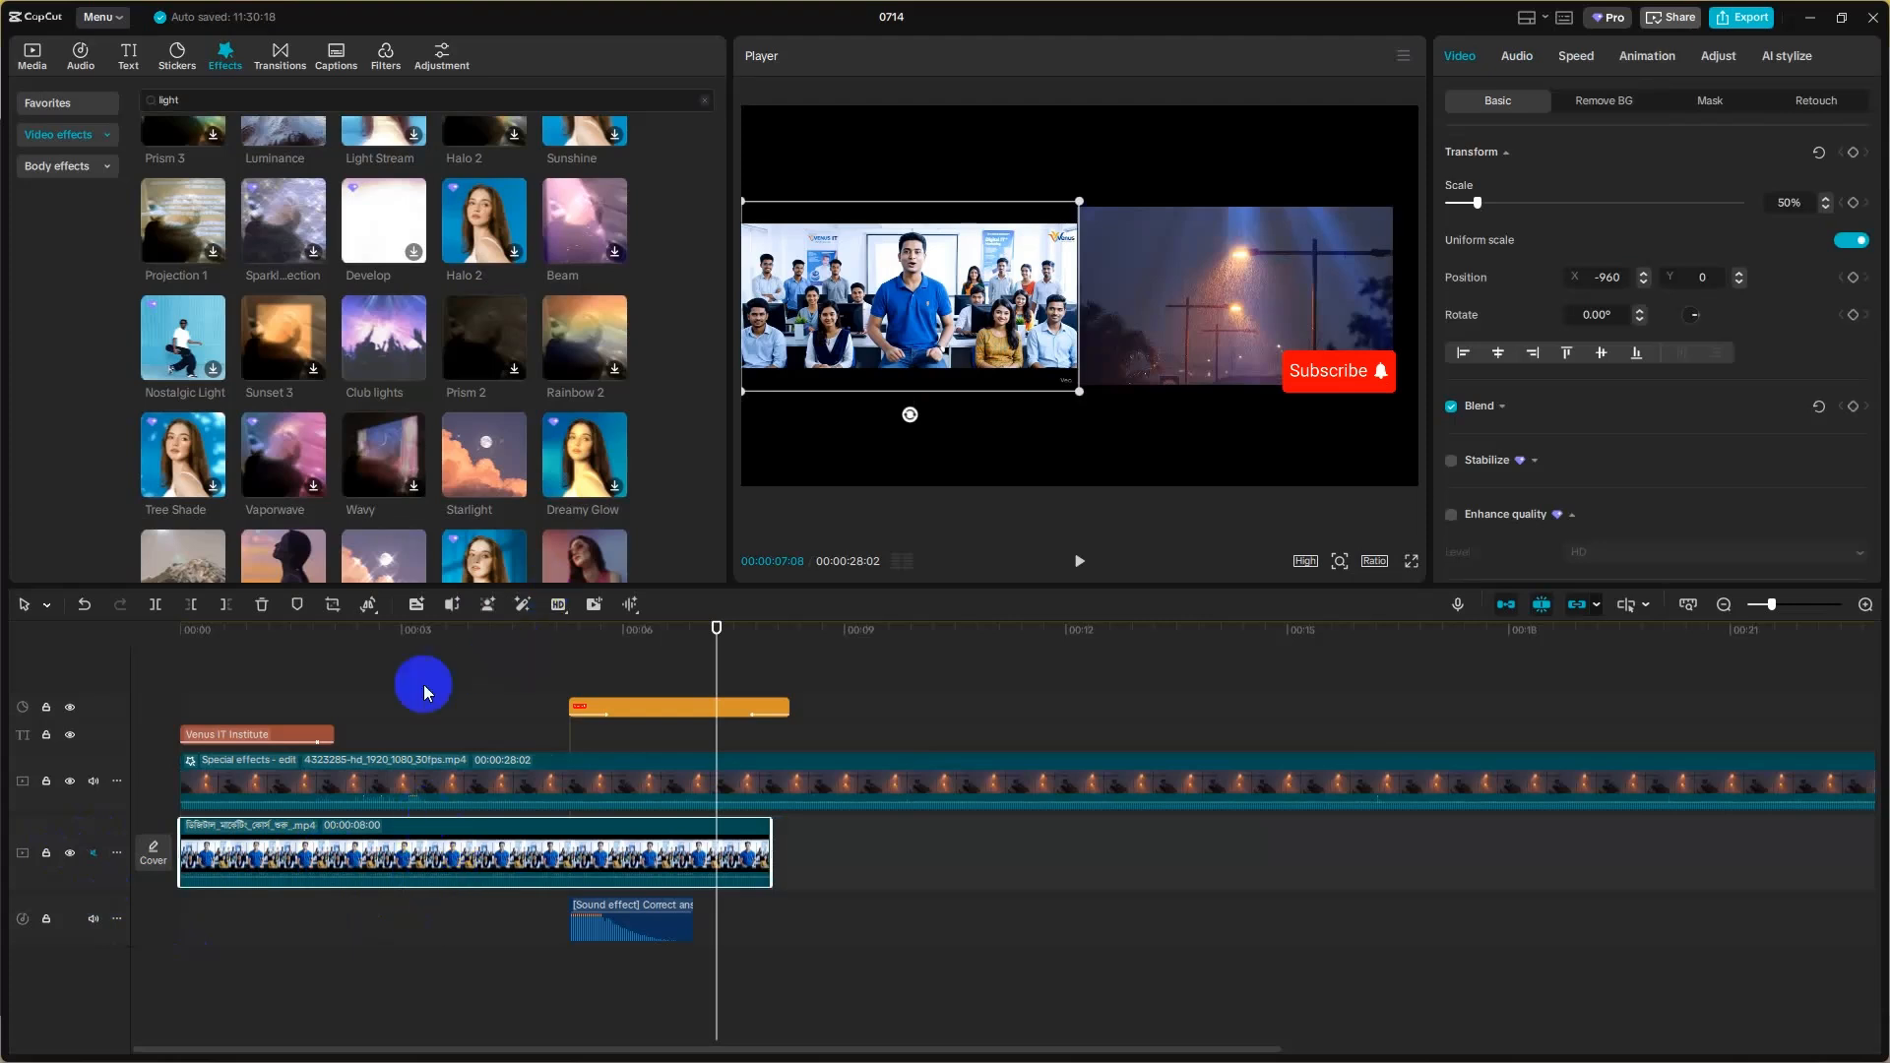
pyautogui.click(370, 606)
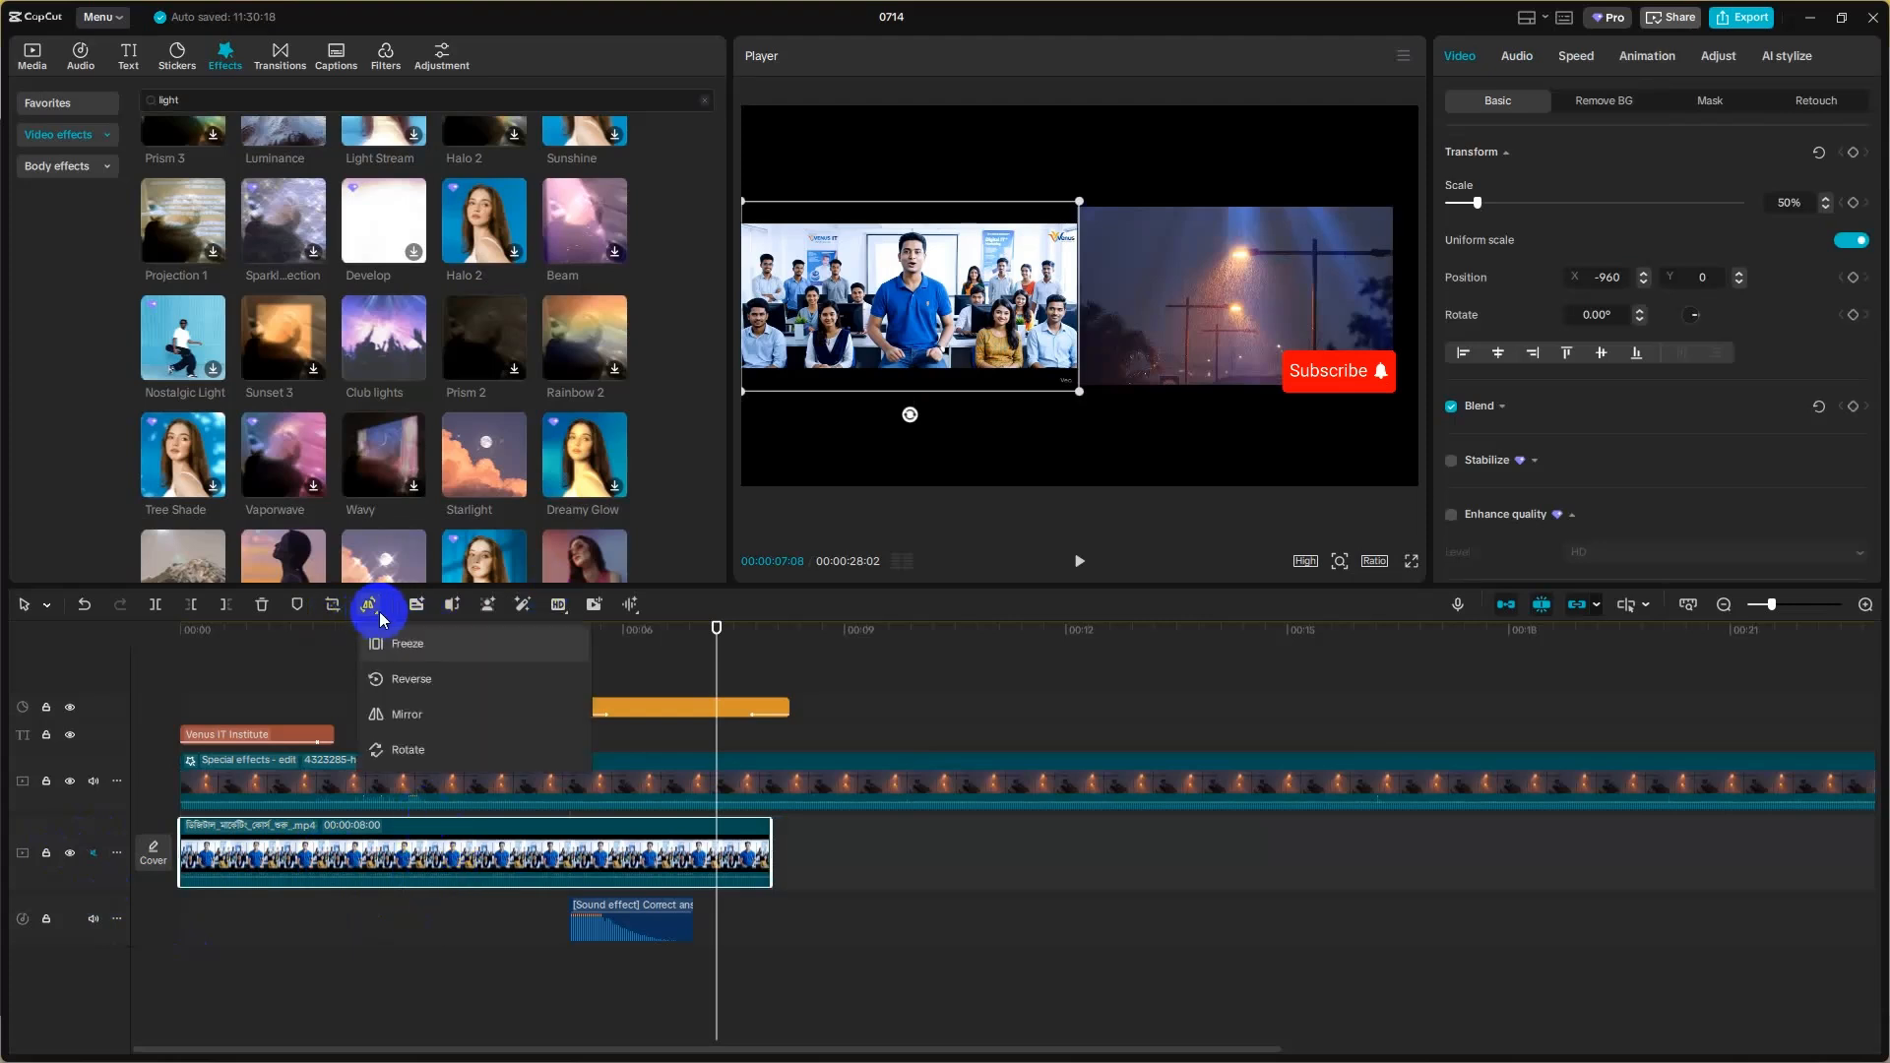
pyautogui.click(424, 646)
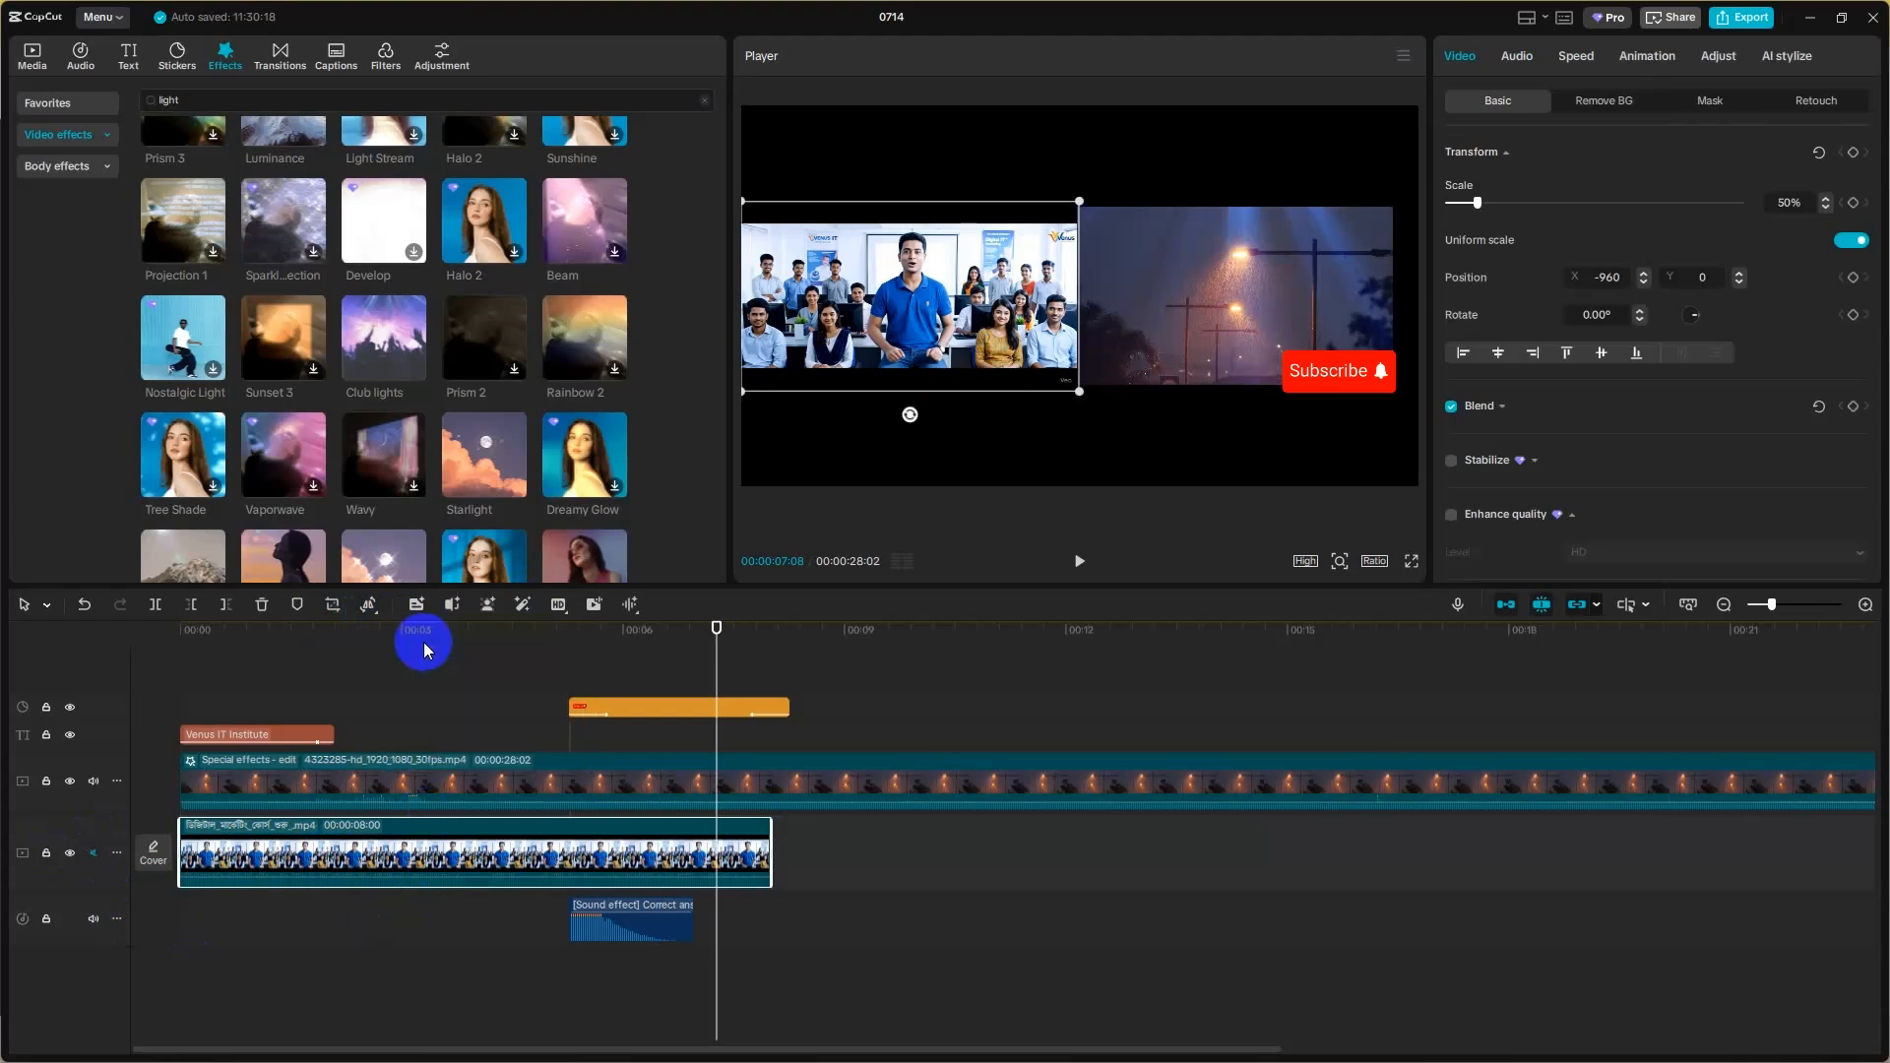
pyautogui.moveTo(713, 855); pyautogui.dragTo(659, 861)
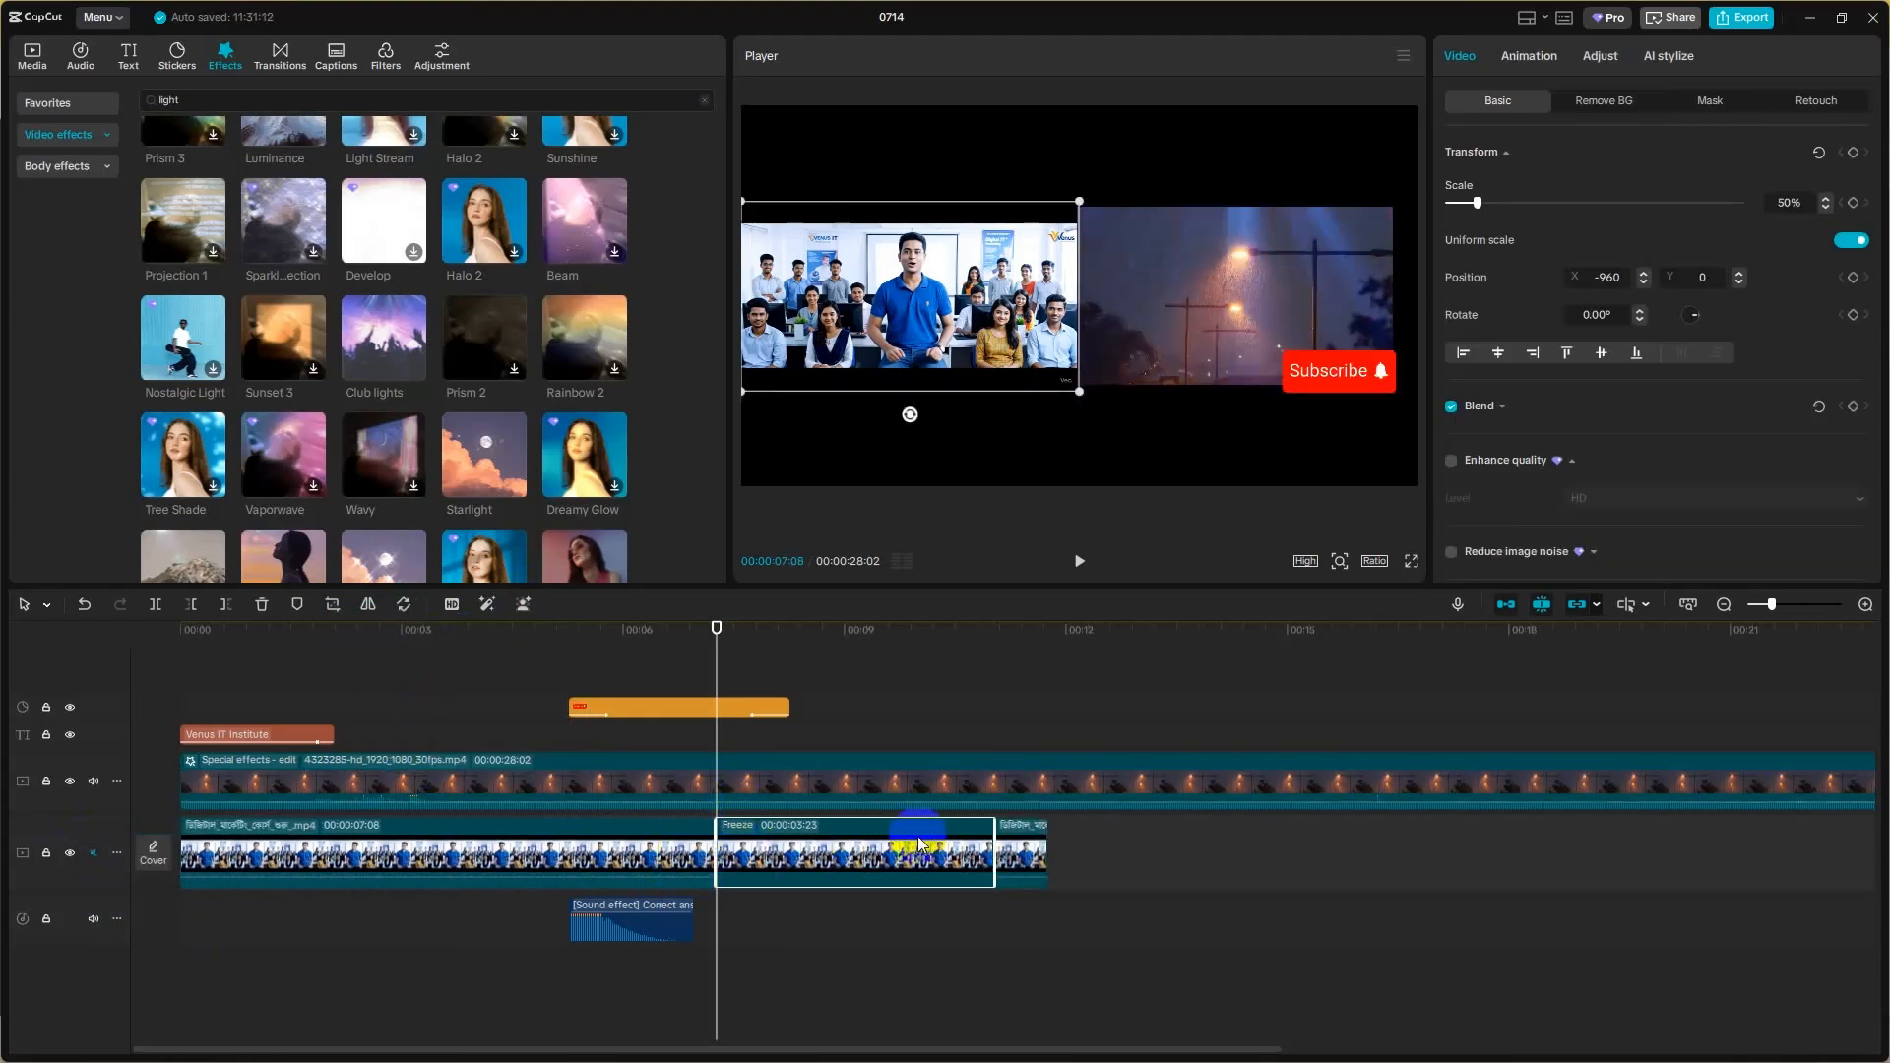
pyautogui.moveTo(782, 858); pyautogui.dragTo(504, 837)
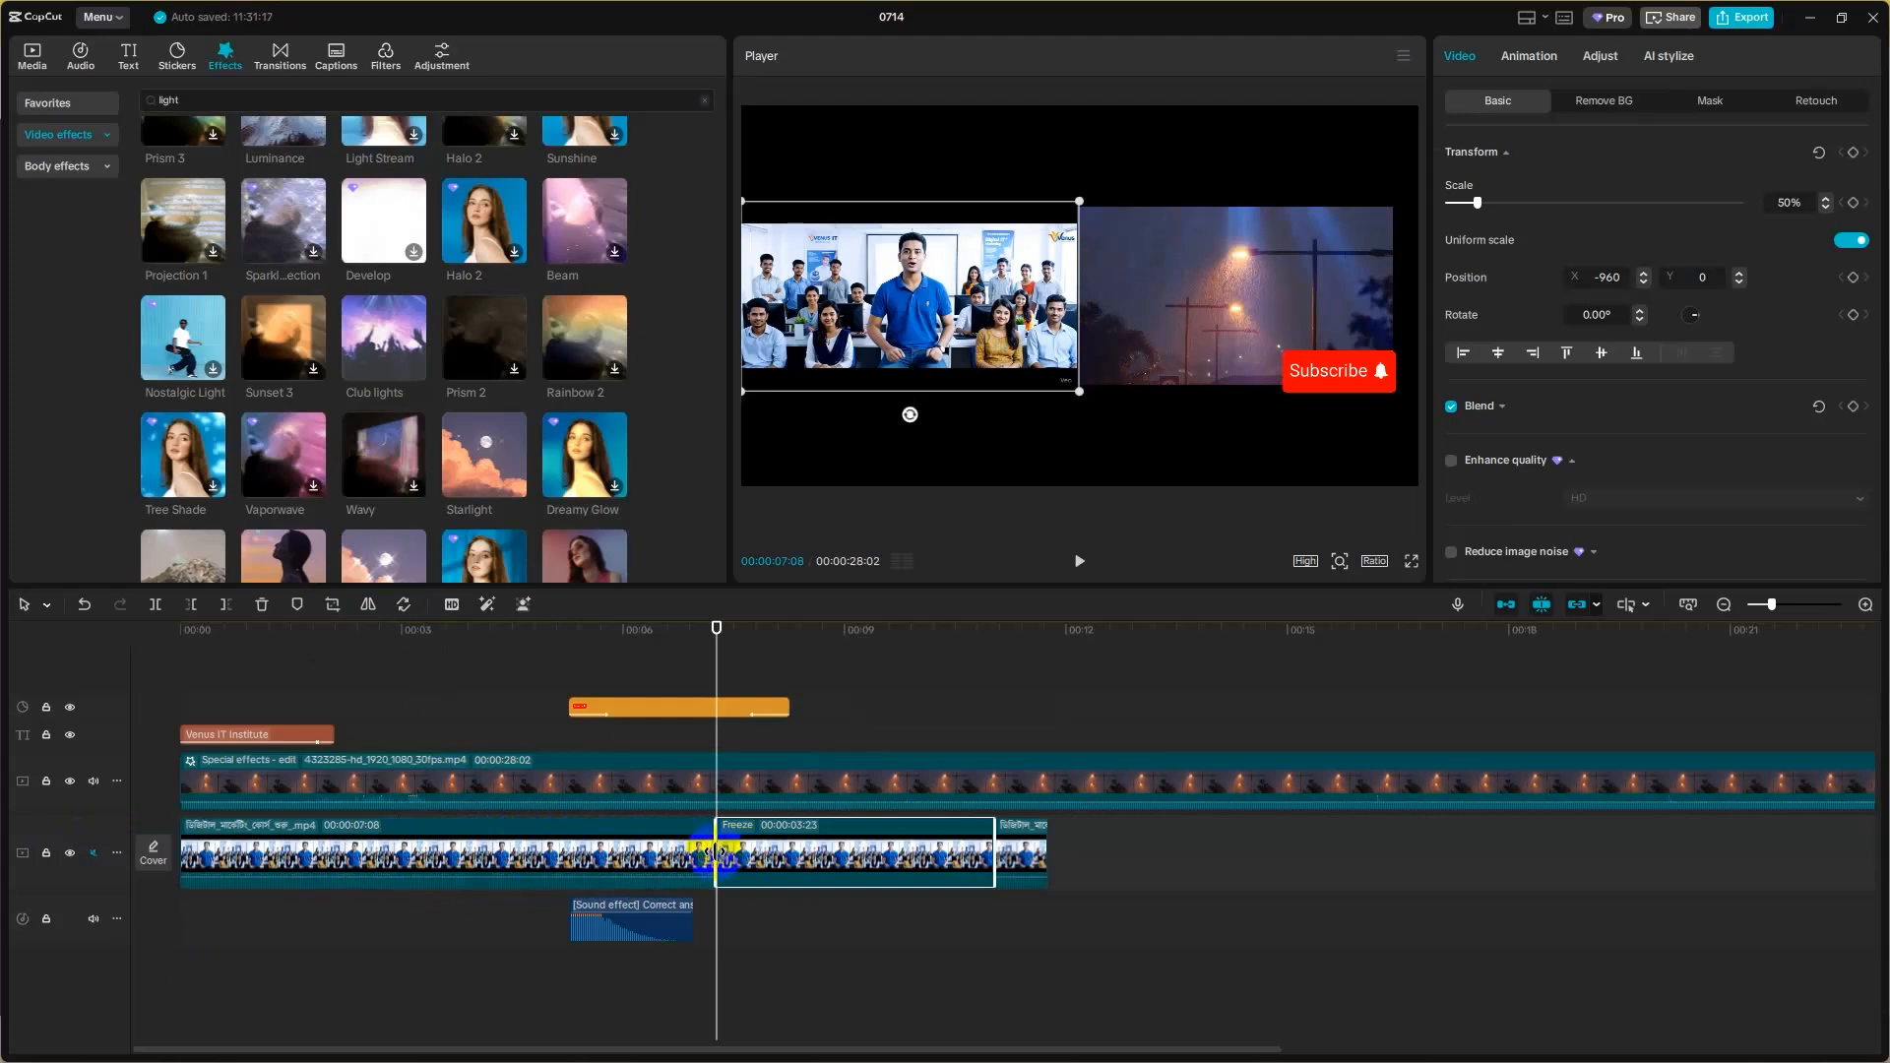
pyautogui.moveTo(718, 857); pyautogui.dragTo(392, 860)
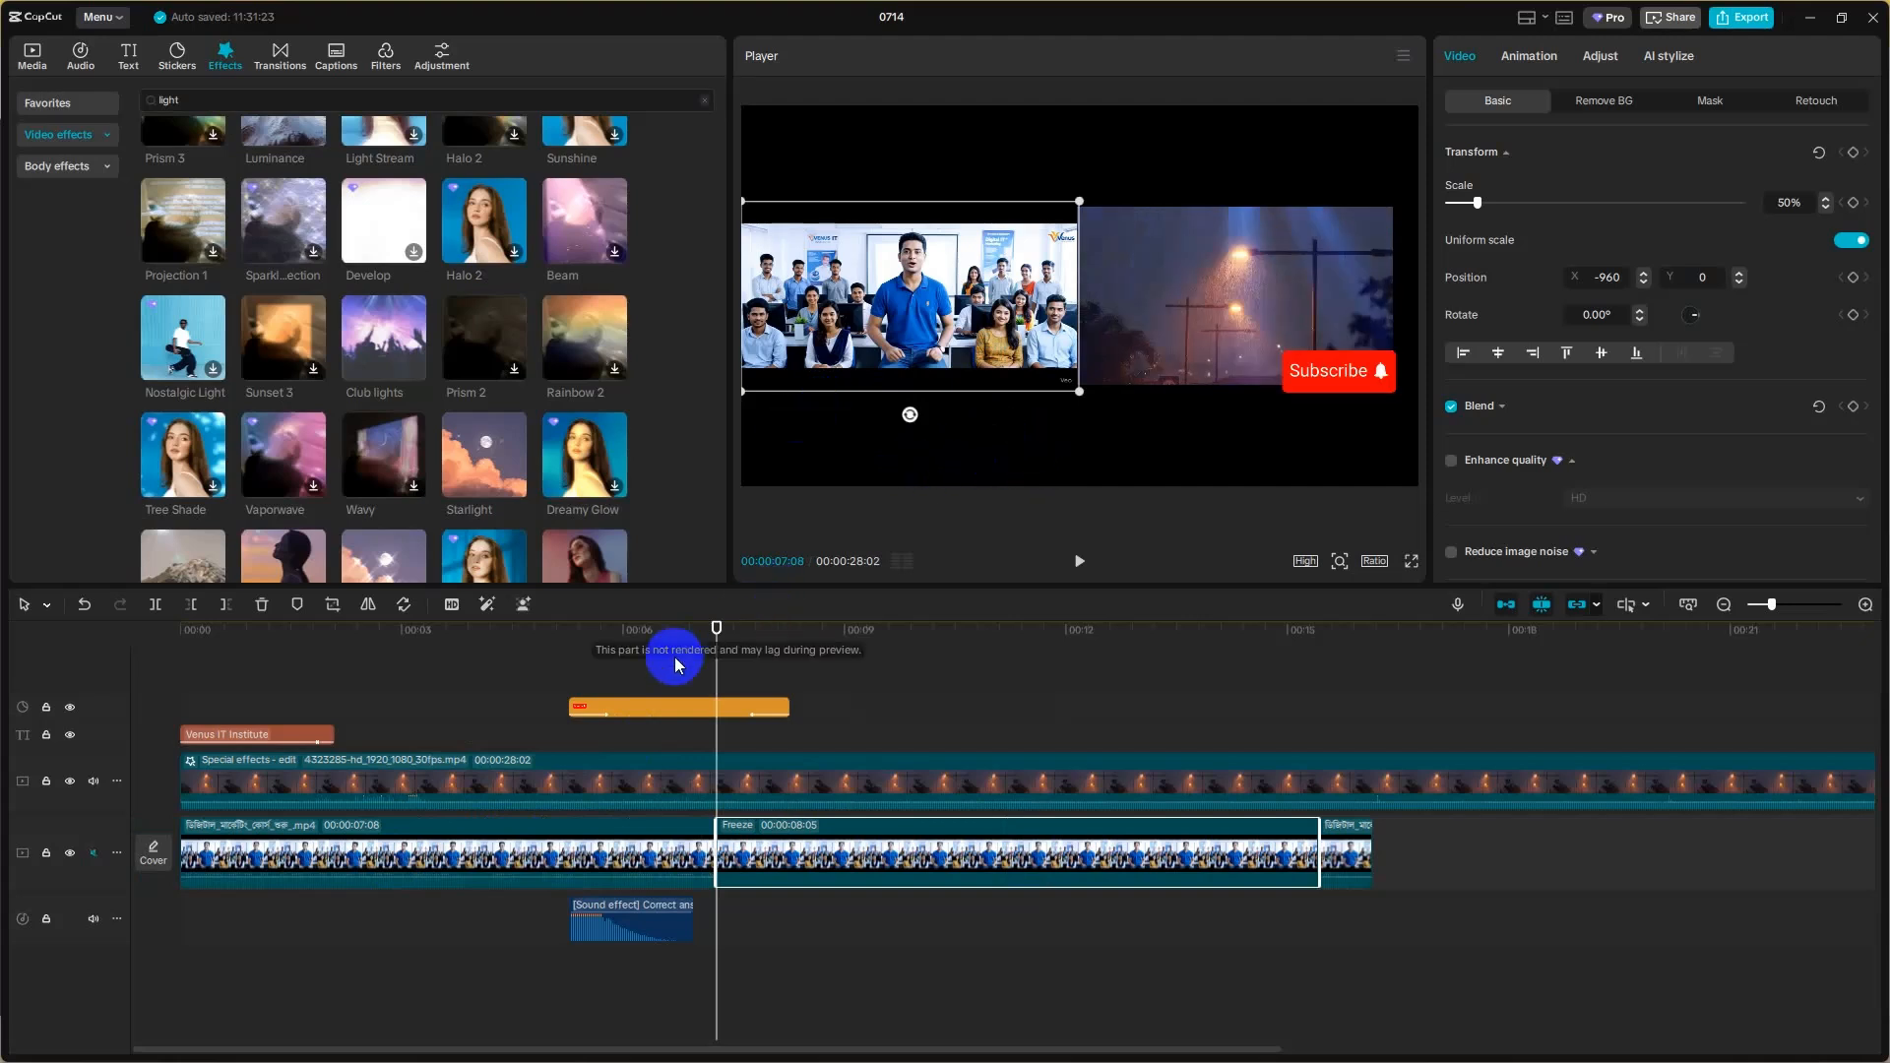
# - Open the transitions library and delete everything from the timeline
pyautogui.moveTo(718, 663); pyautogui.dragTo(544, 667)
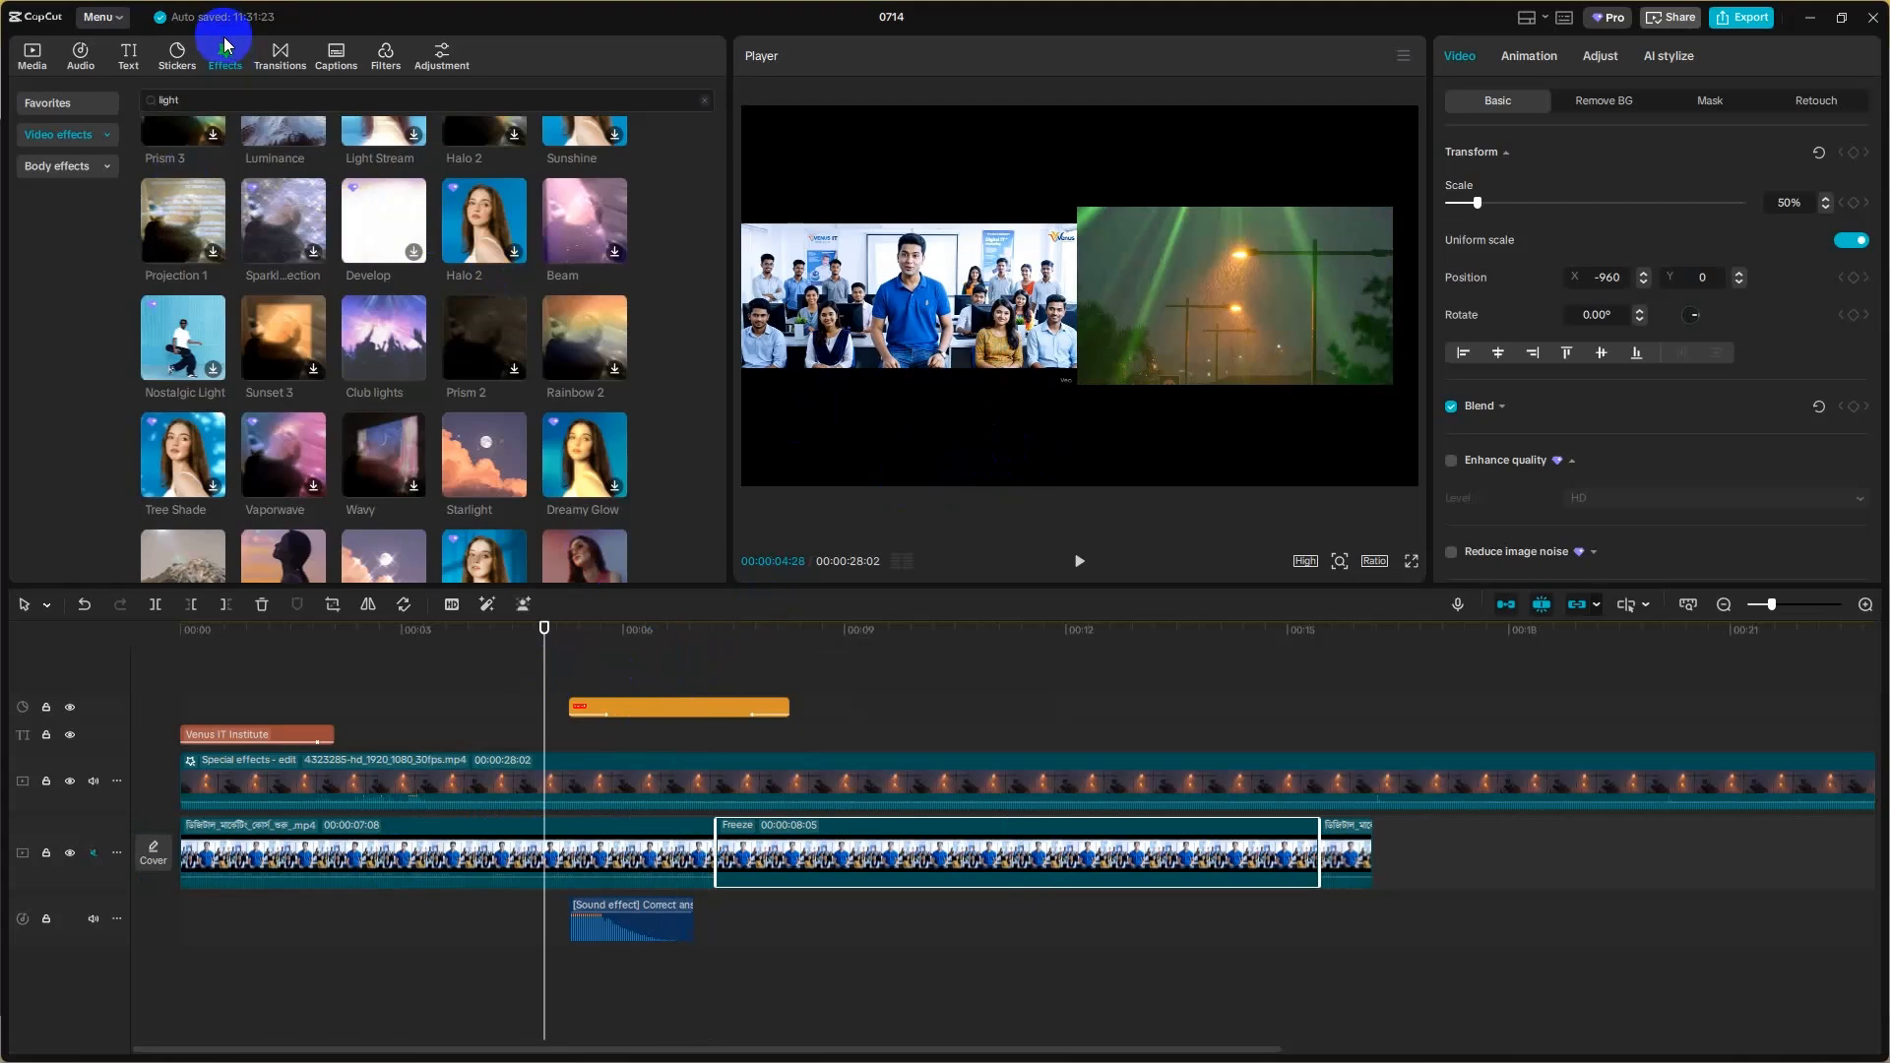
pyautogui.scroll(10, 452, 305)
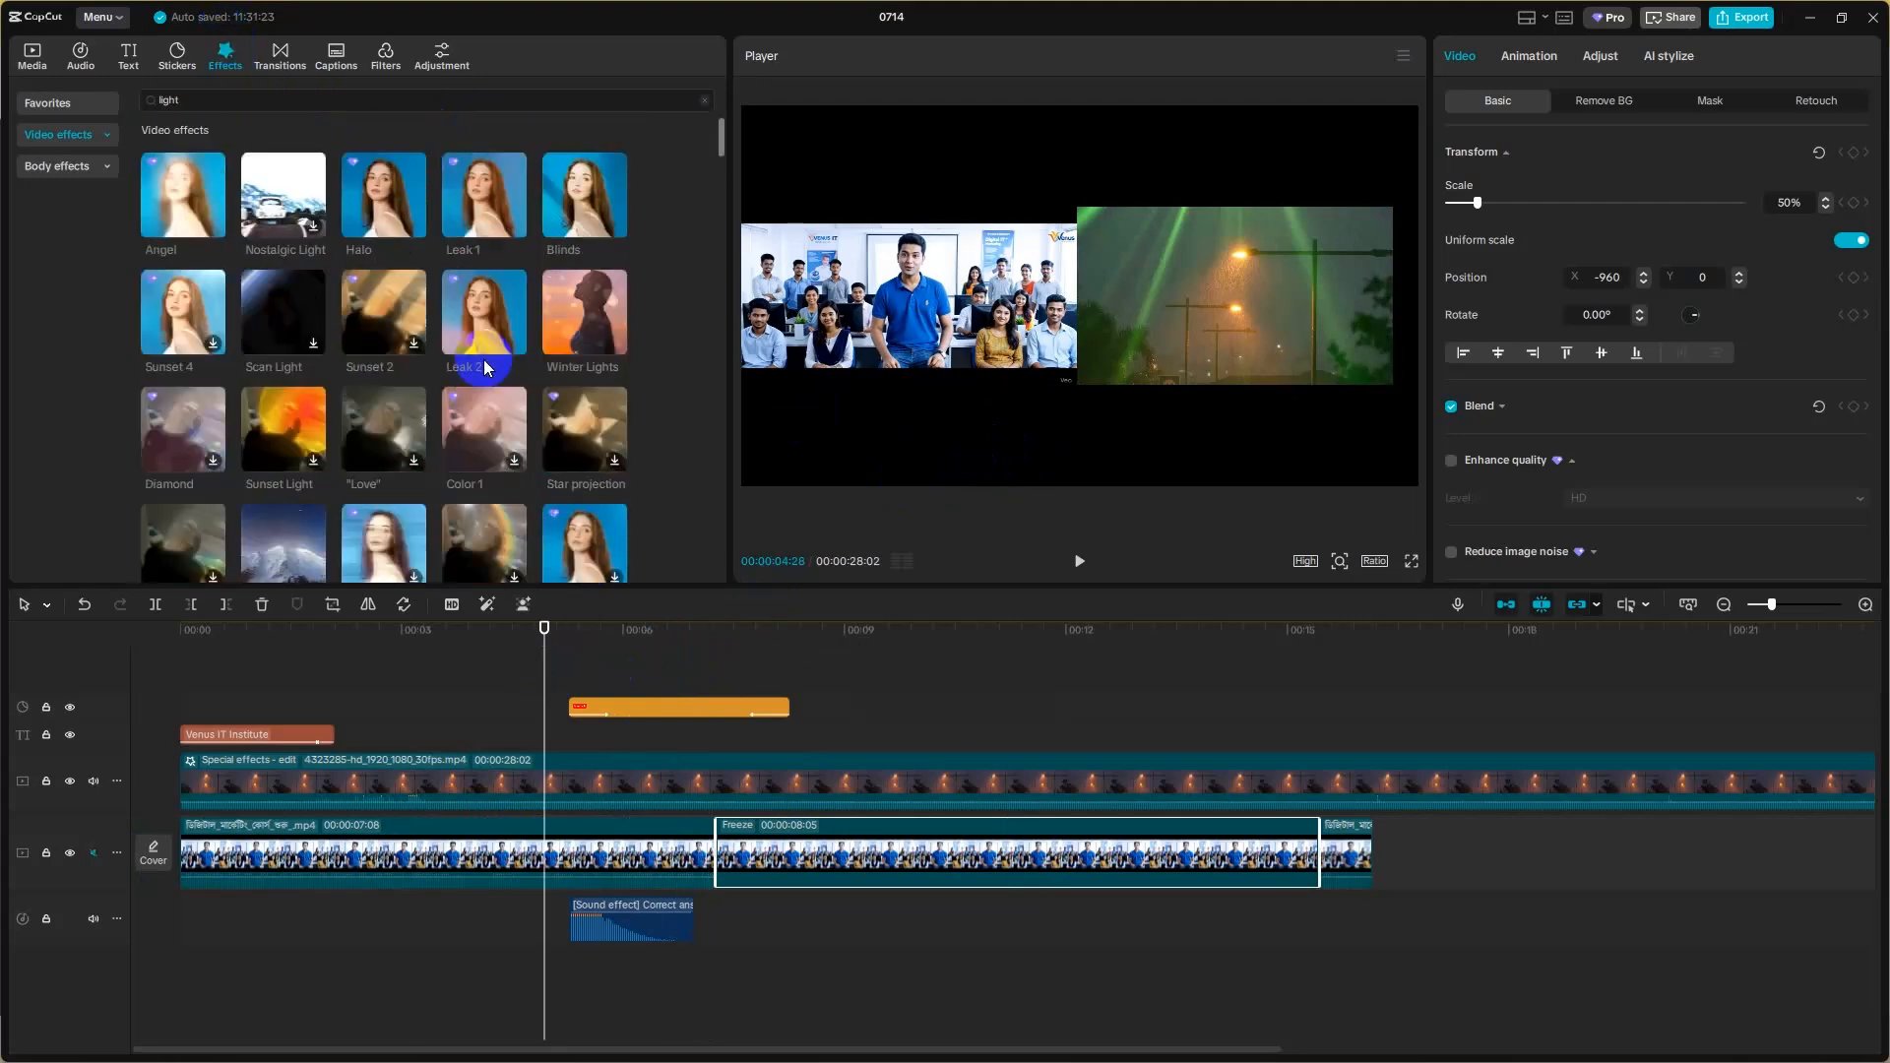
pyautogui.click(270, 63)
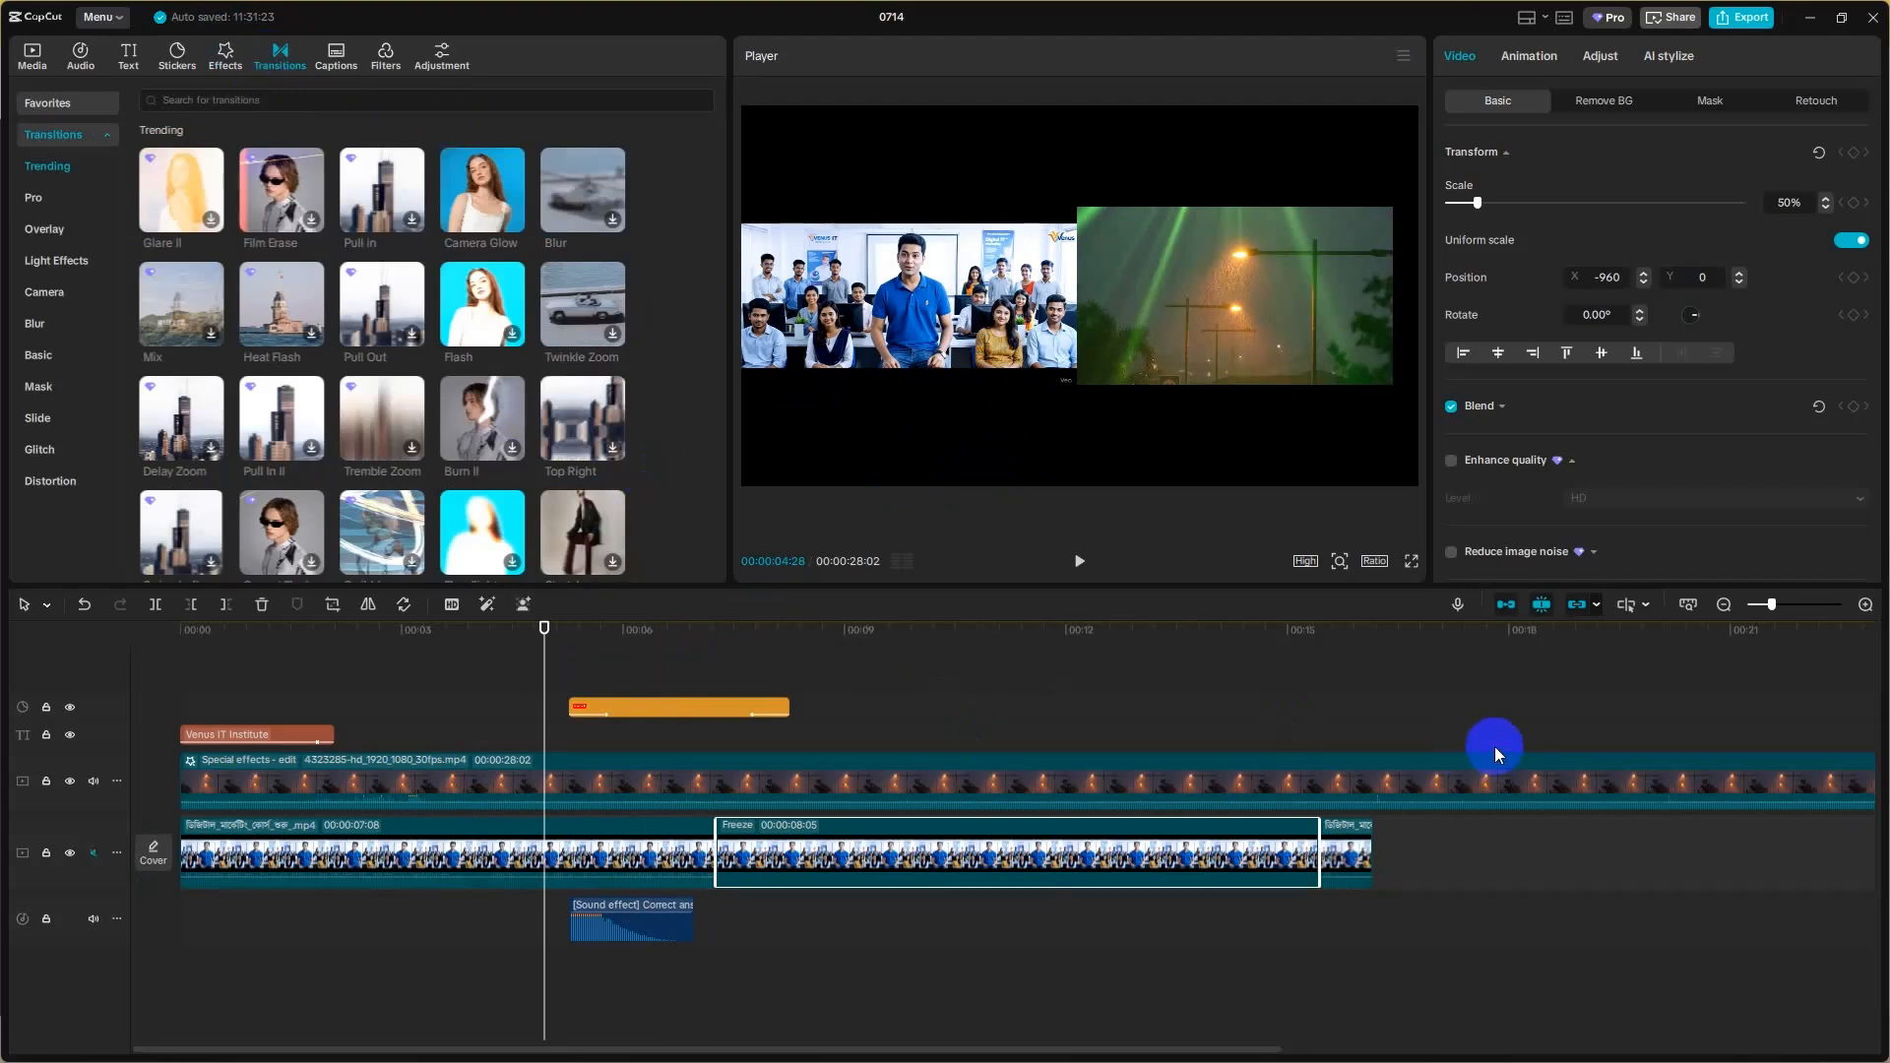
pyautogui.moveTo(1458, 848); pyautogui.dragTo(196, 997)
pyautogui.press('Delete')
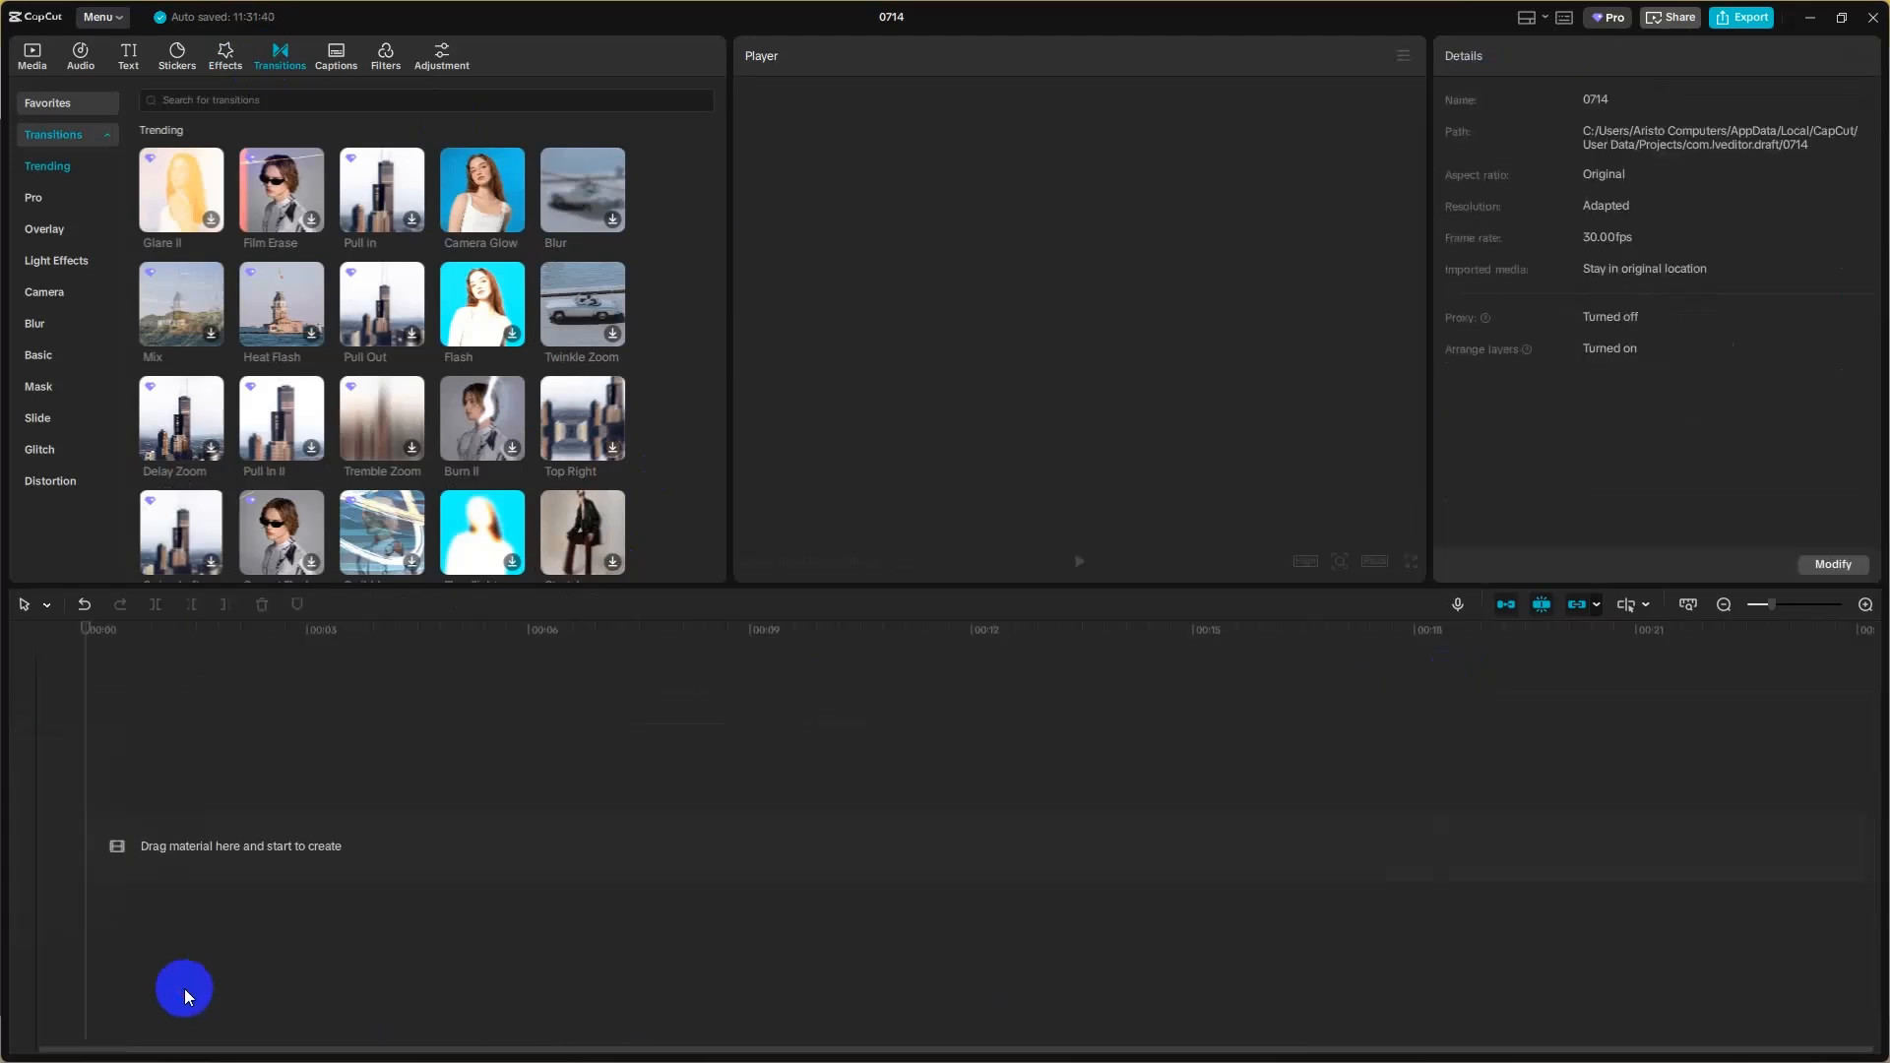
# - Add the imported office clip and the street-light clip to the empty timeline
pyautogui.click(59, 67)
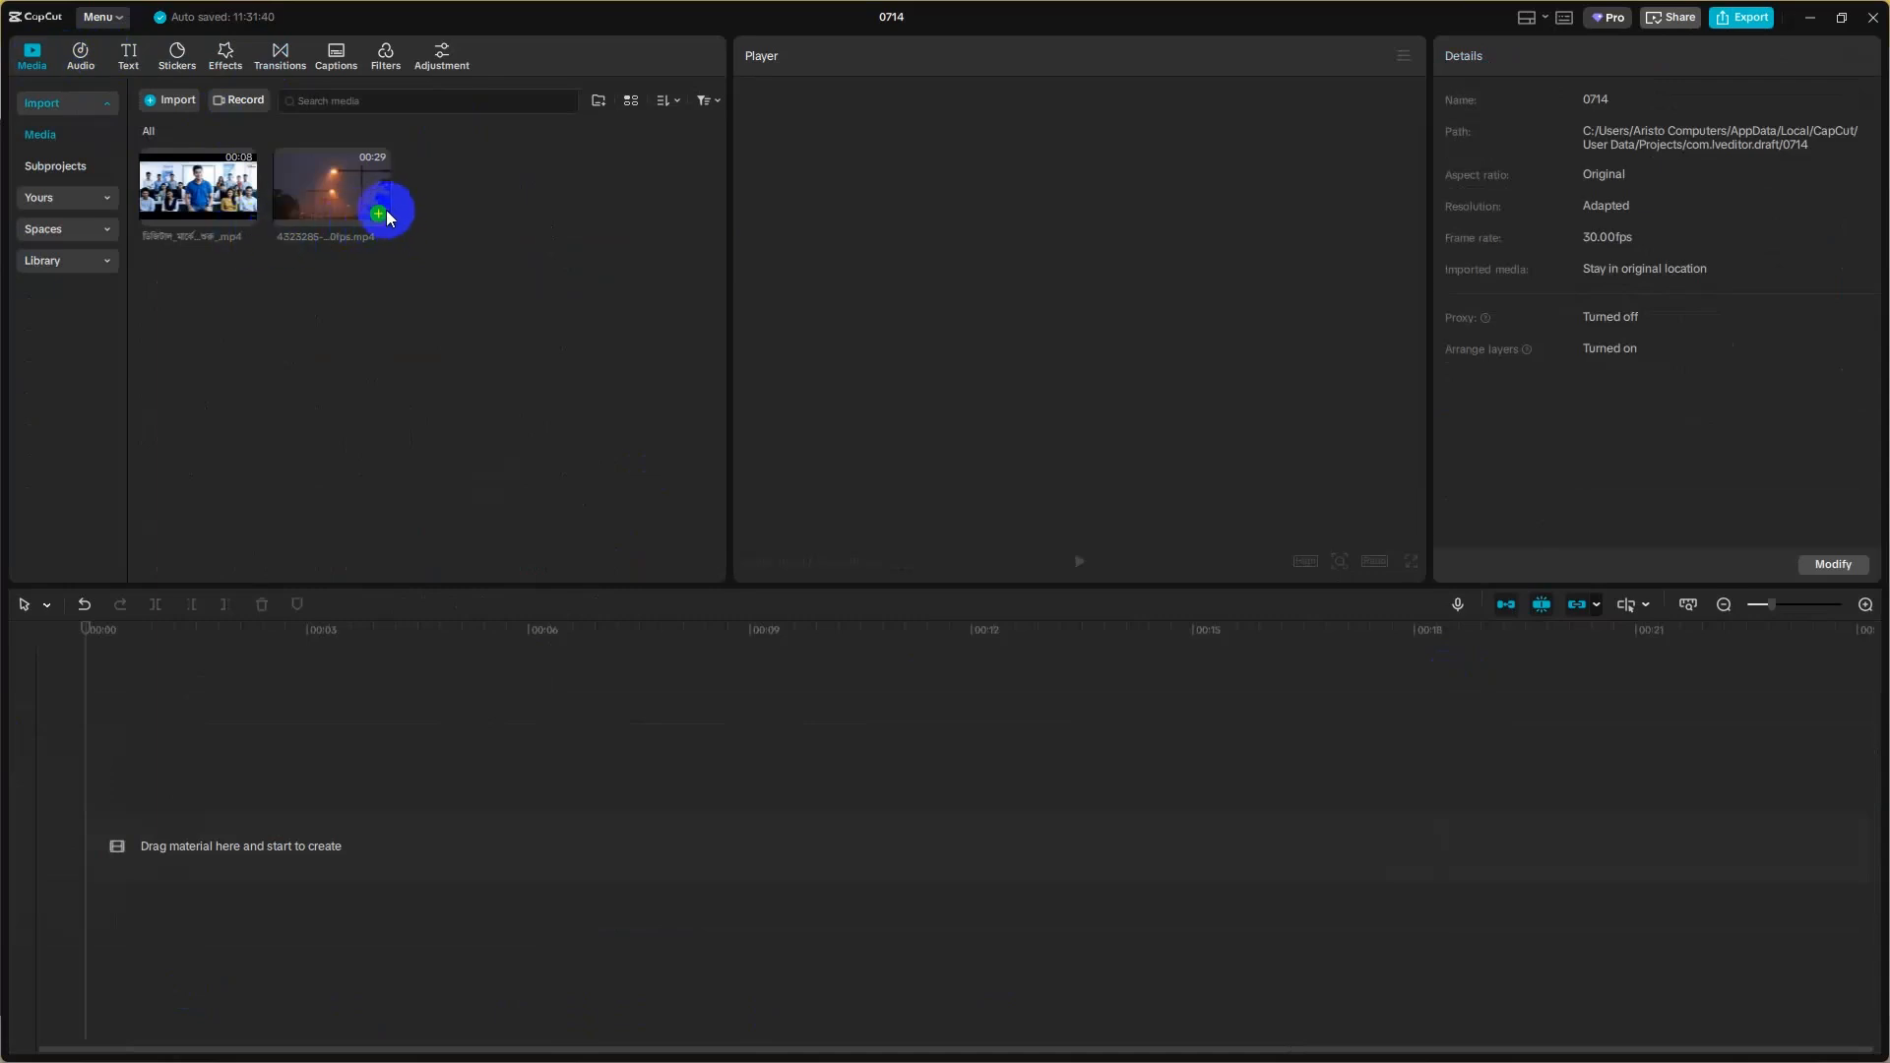
pyautogui.click(245, 212)
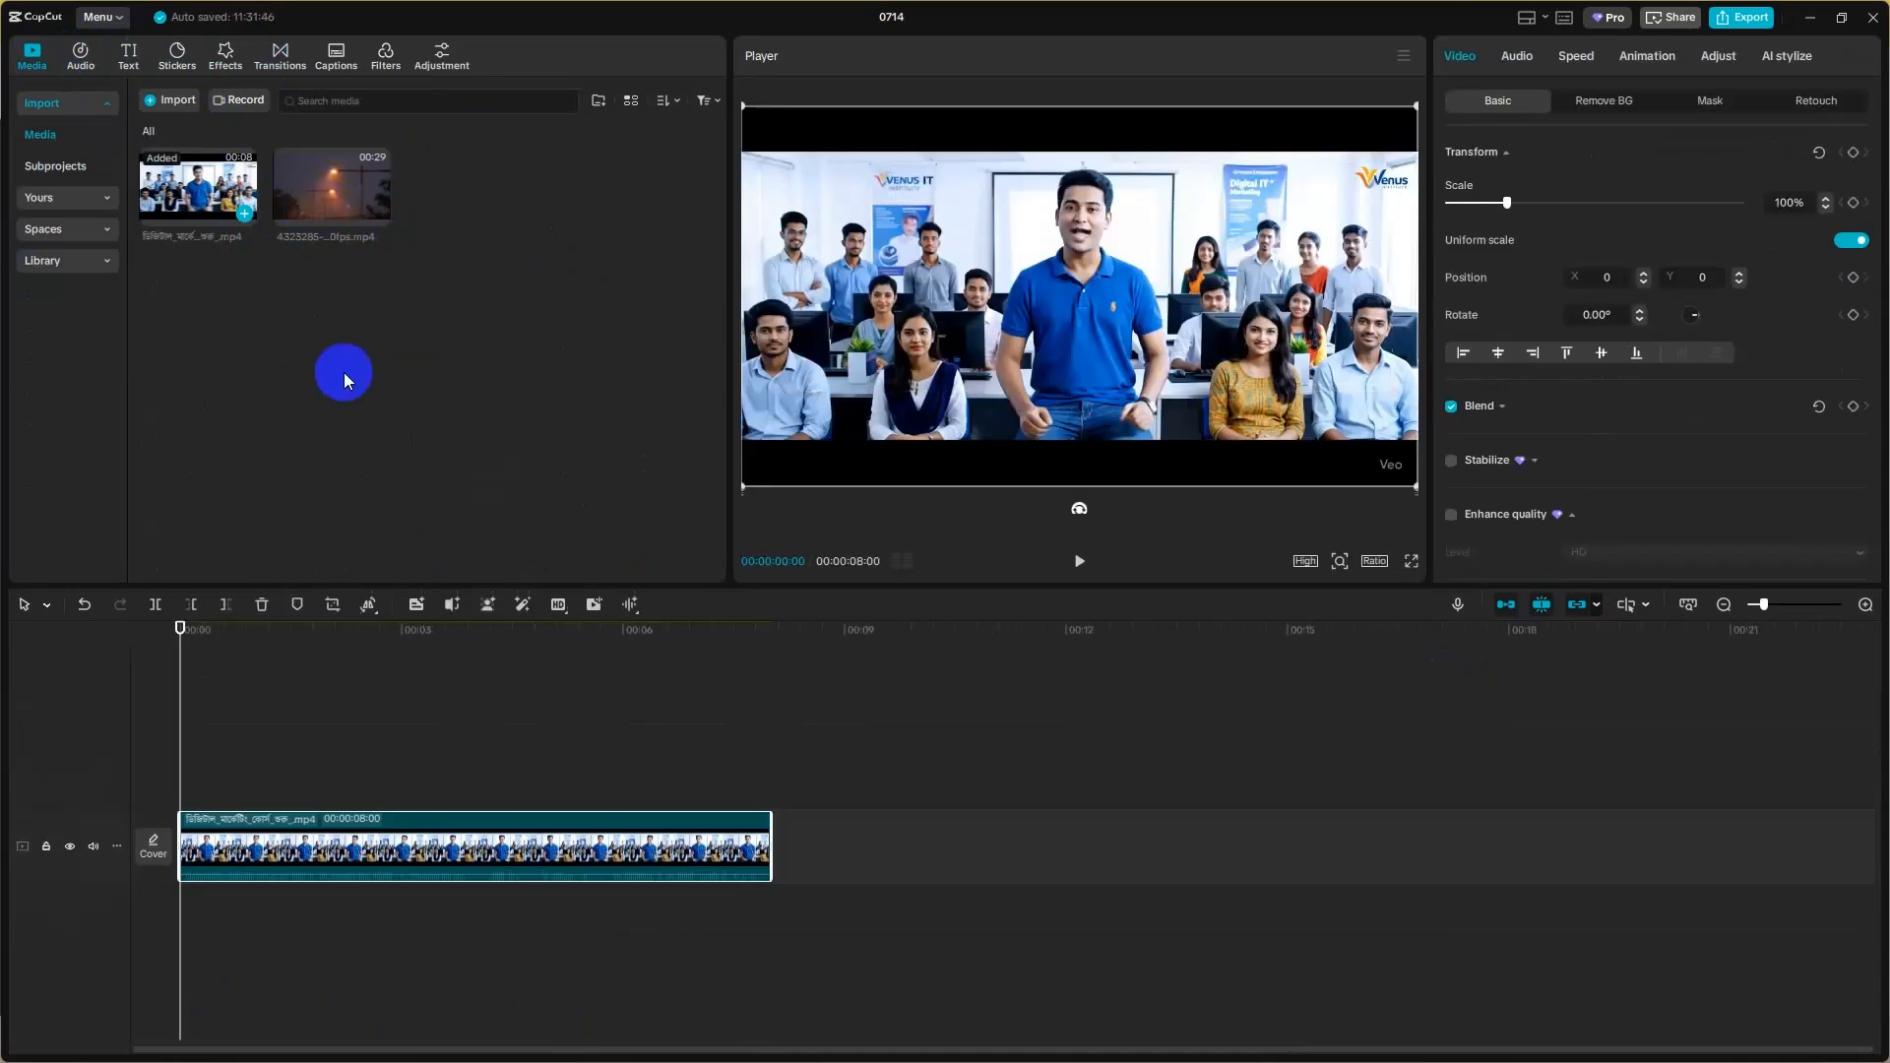
pyautogui.click(380, 215)
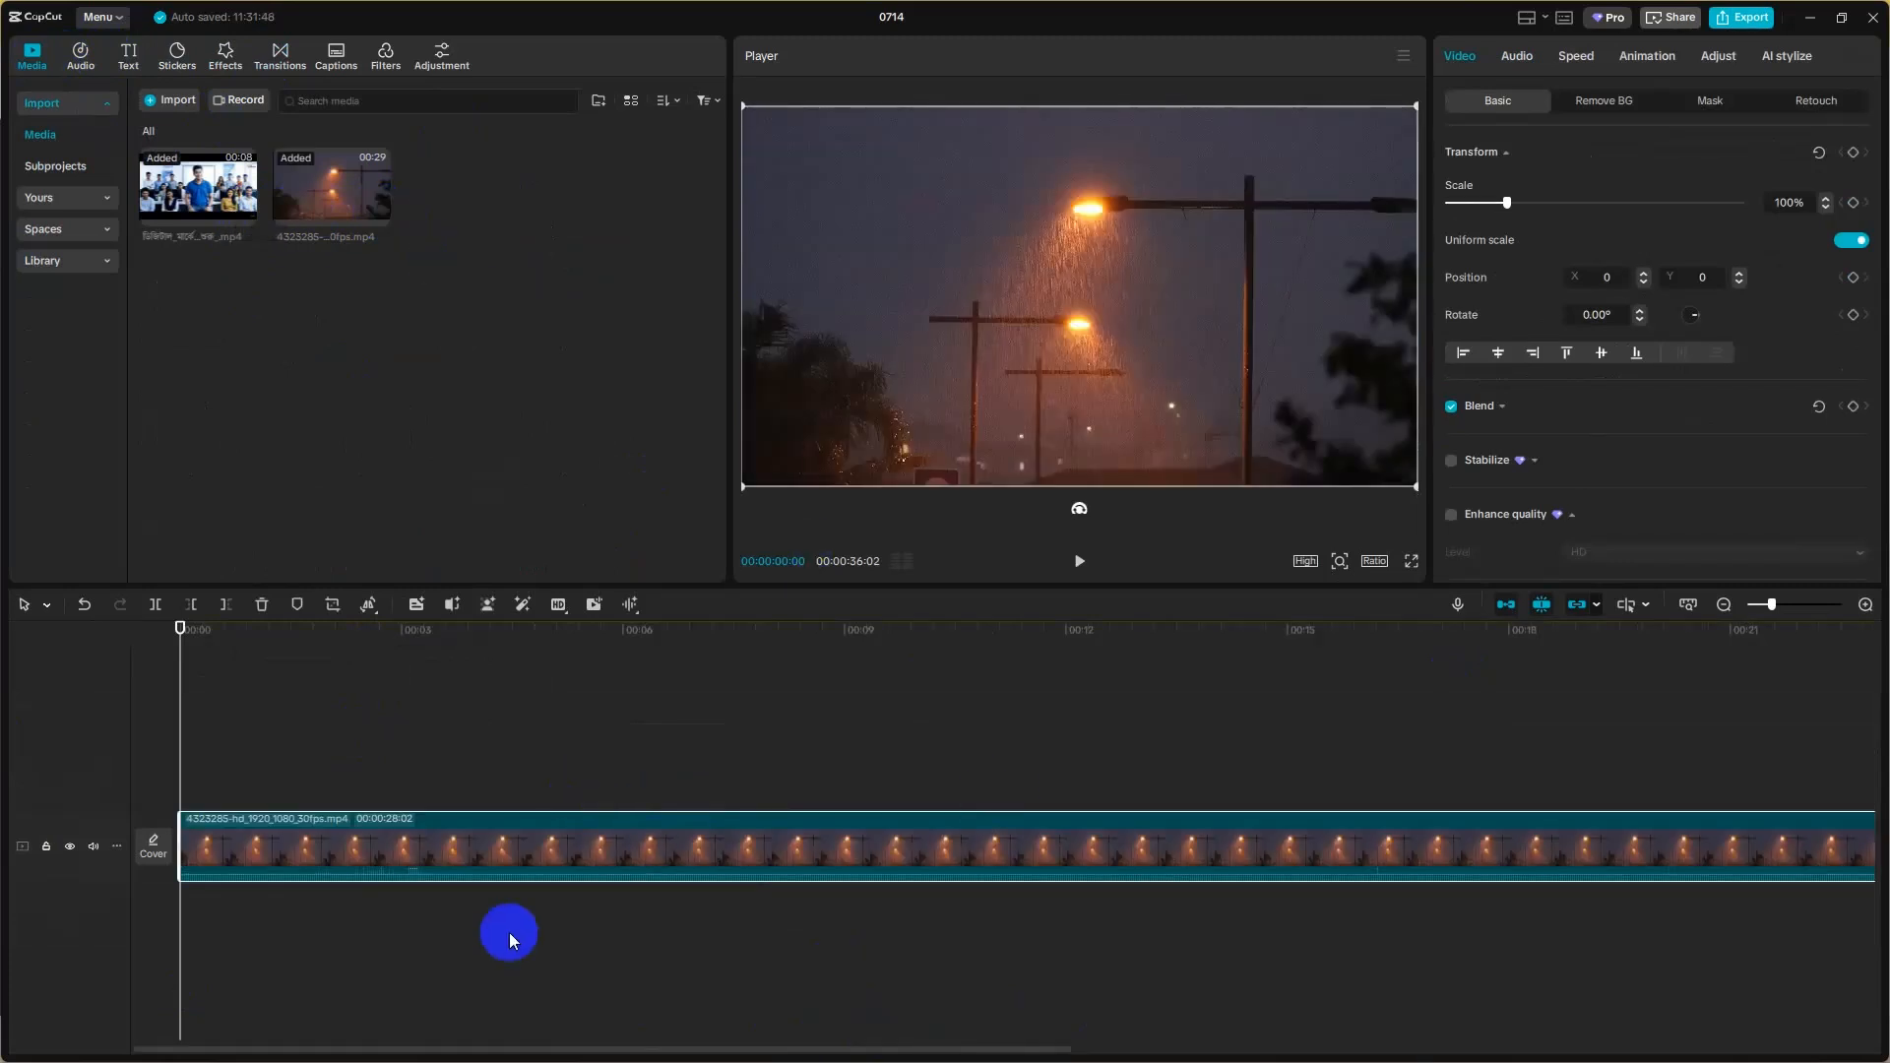
# - Turn off the main track magnet and arrange the office clip directly before the street-light clip on the main track
pyautogui.scroll(-3, 510, 931)
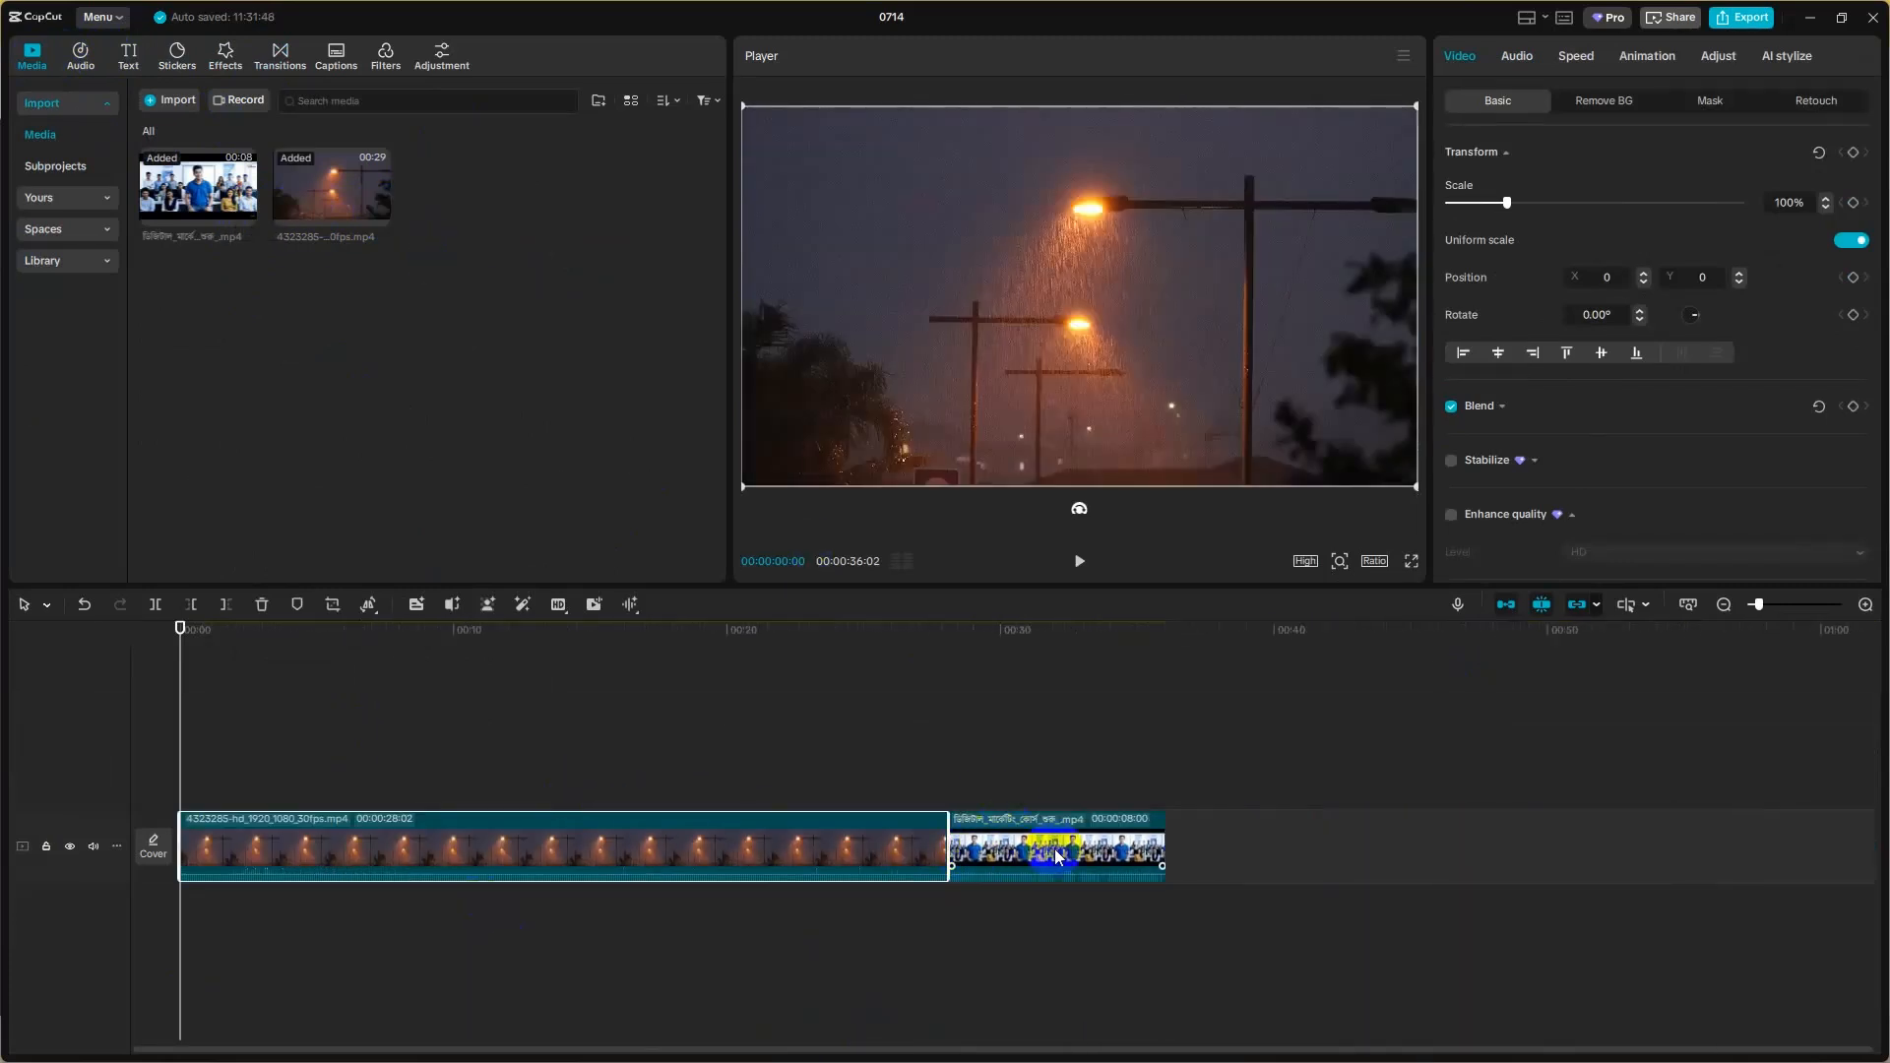
pyautogui.moveTo(1041, 853); pyautogui.dragTo(303, 772)
pyautogui.moveTo(427, 849); pyautogui.dragTo(1058, 850)
pyautogui.click(1513, 606)
pyautogui.moveTo(660, 785); pyautogui.dragTo(482, 846)
pyautogui.moveTo(502, 771); pyautogui.dragTo(506, 827)
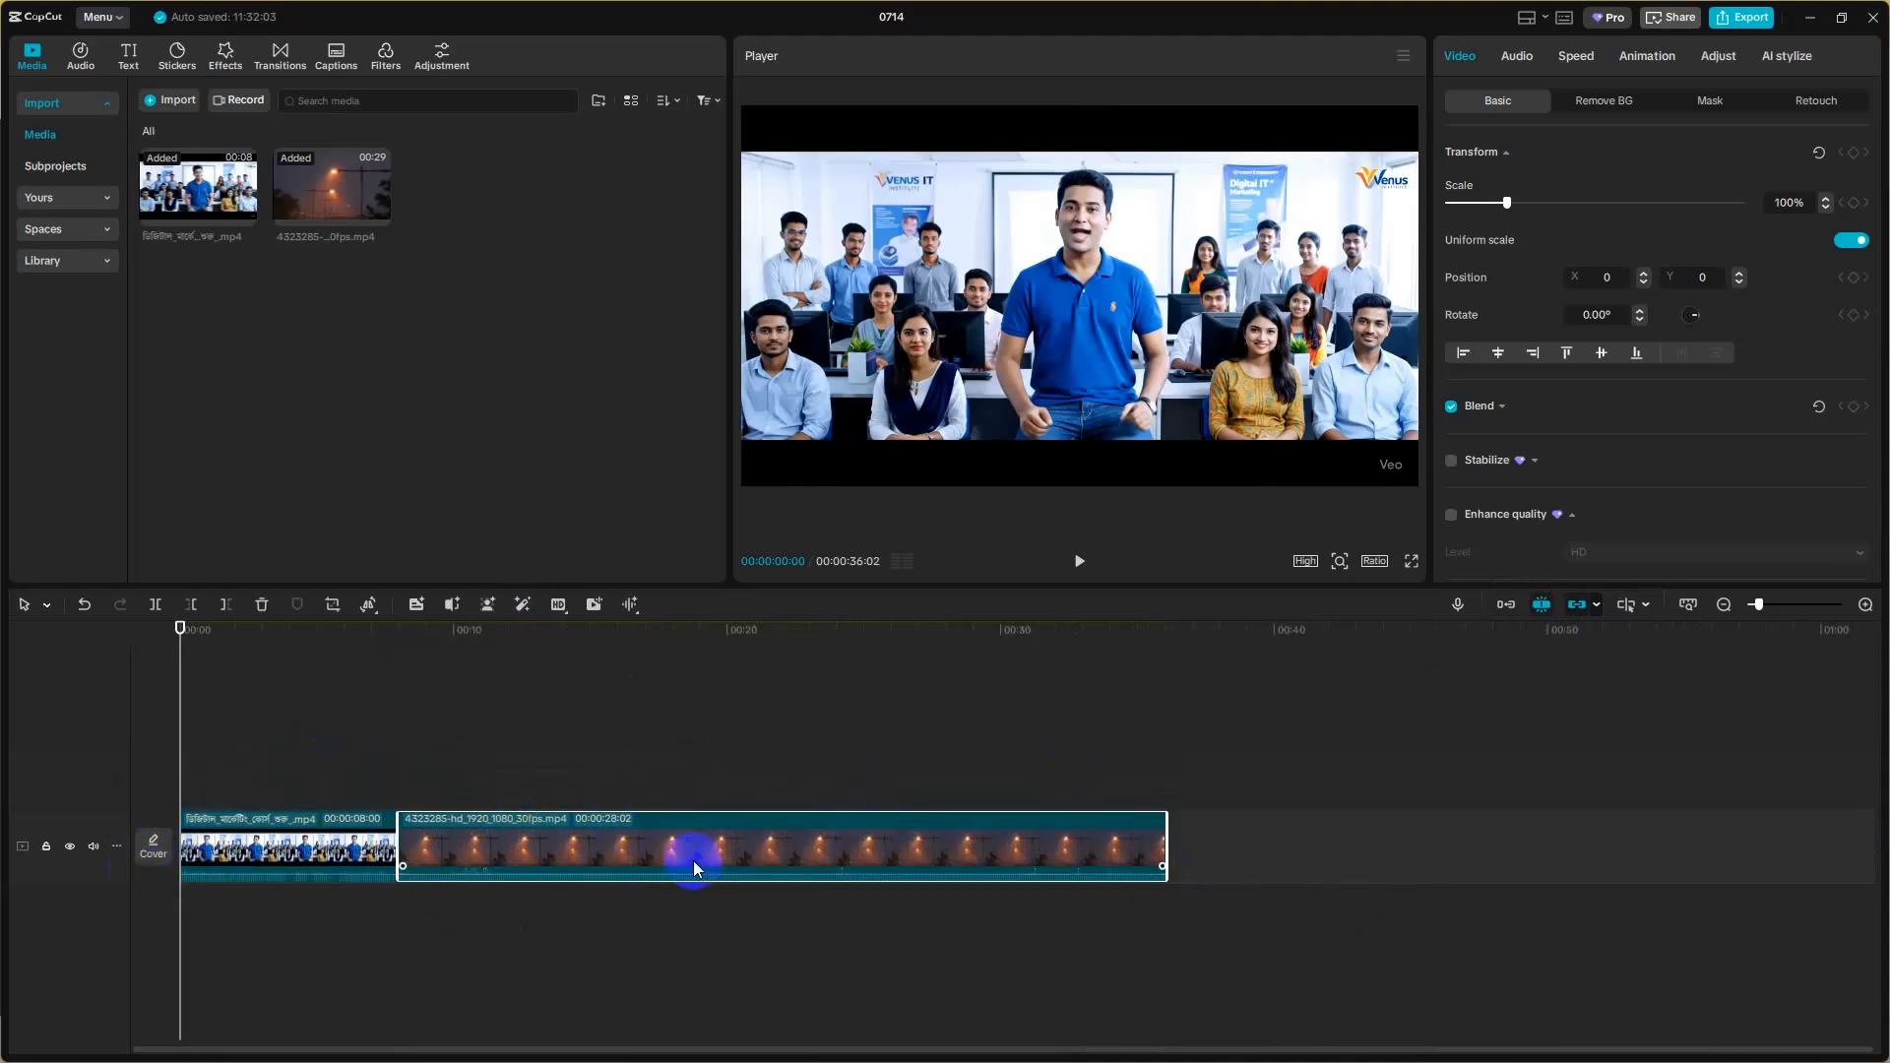
pyautogui.click(325, 863)
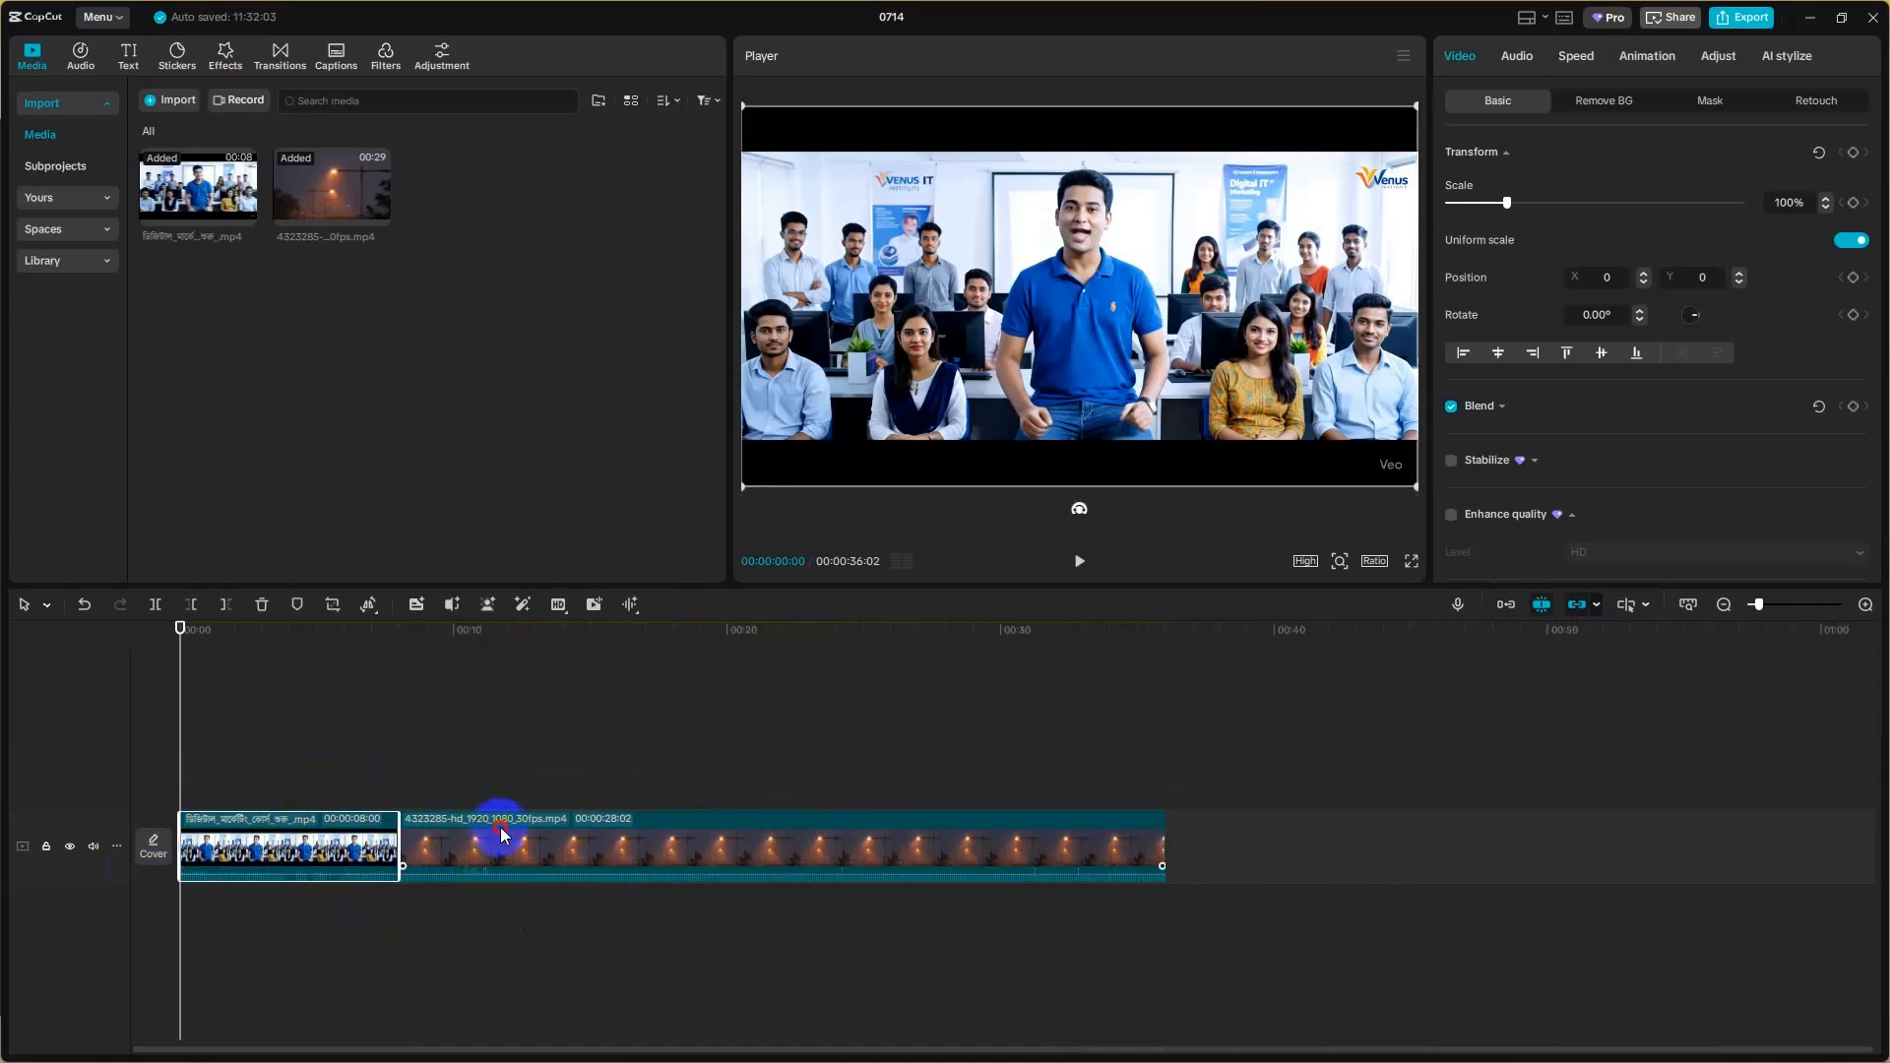
pyautogui.click(558, 853)
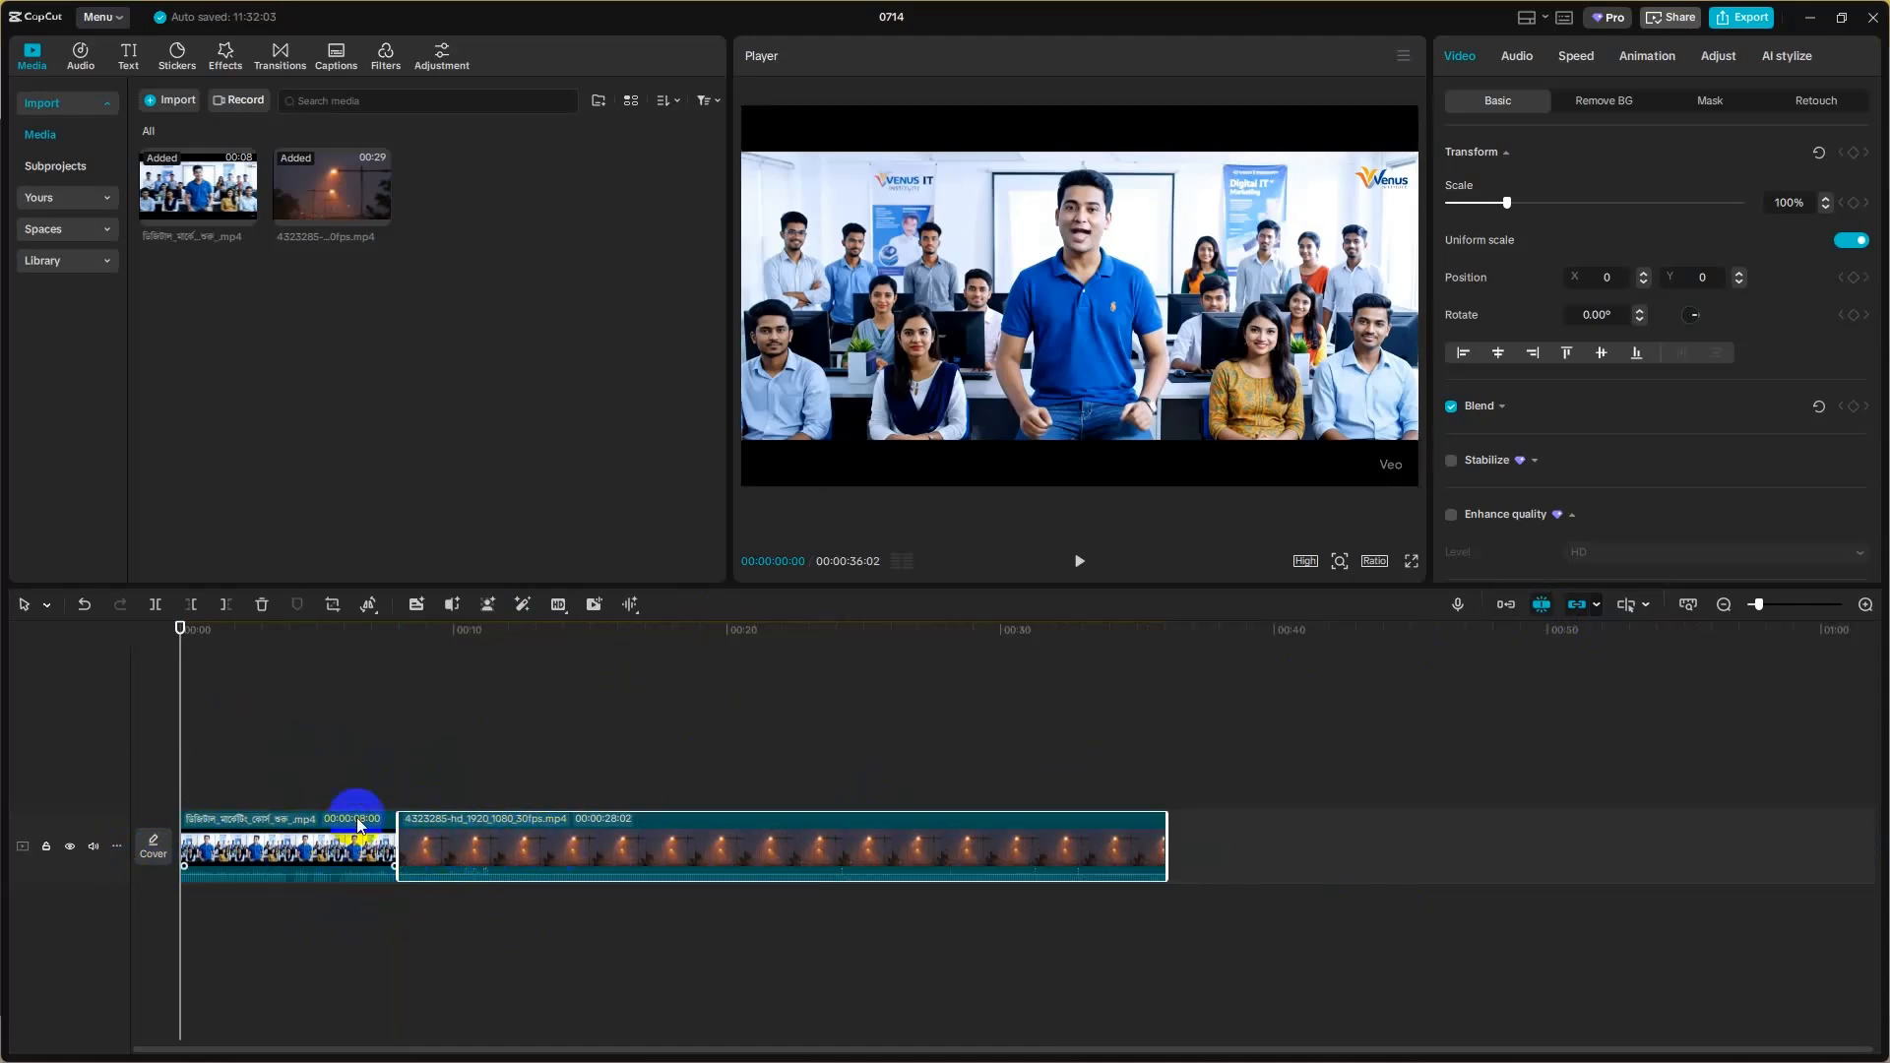
pyautogui.click(999, 864)
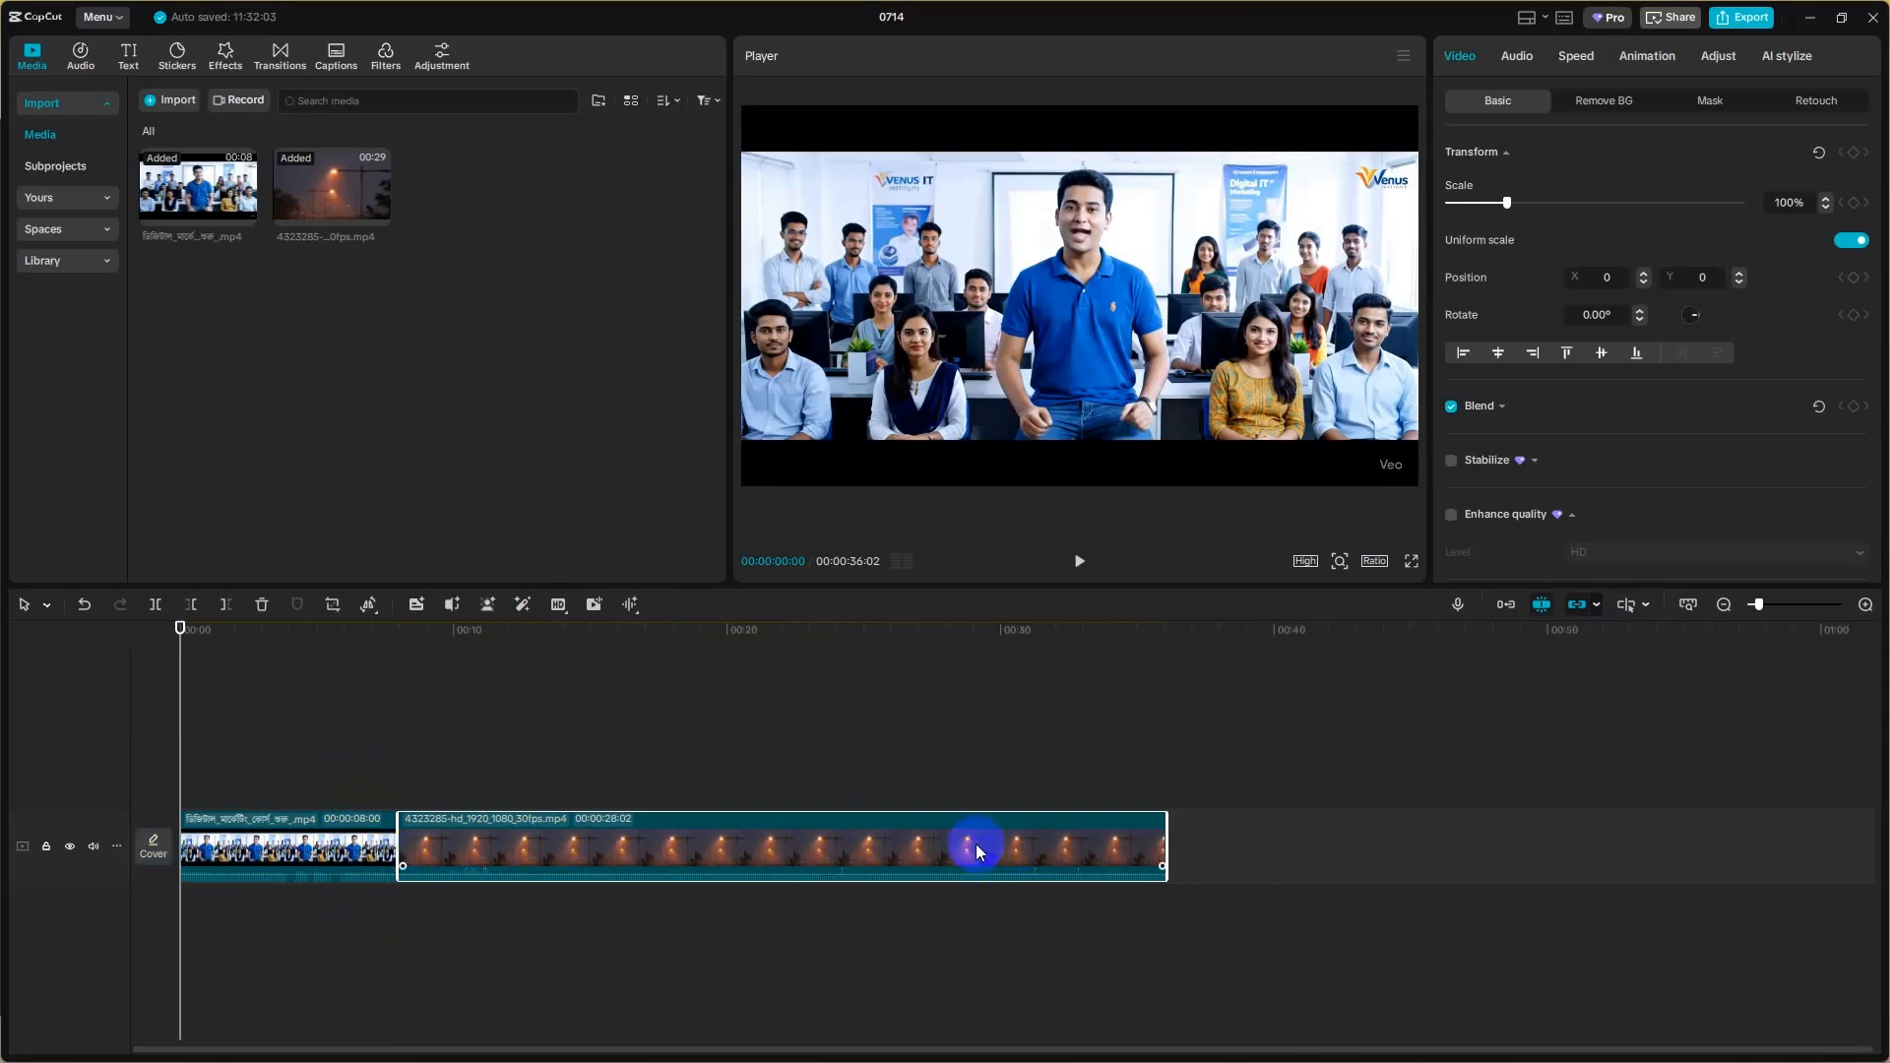
# - Add the Burn II transition at the cut between the office clip and the street-light clip
pyautogui.click(293, 66)
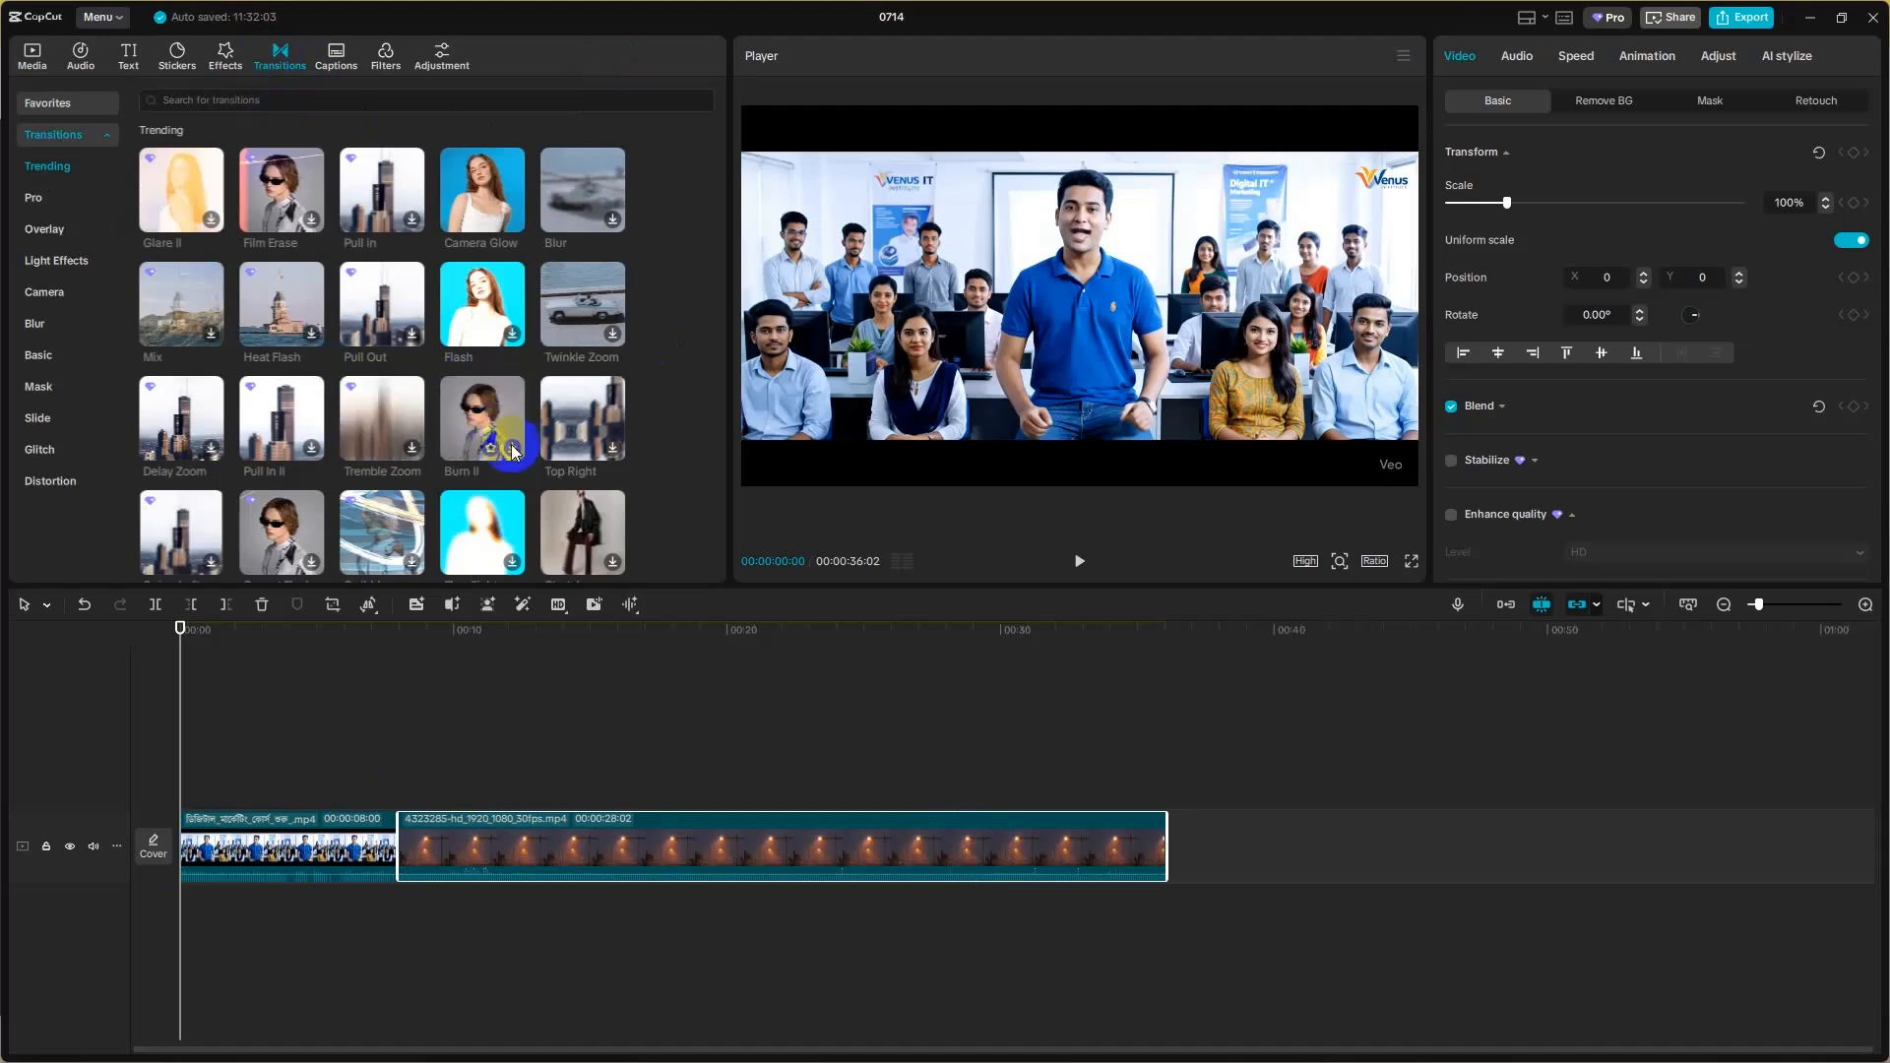
pyautogui.click(401, 789)
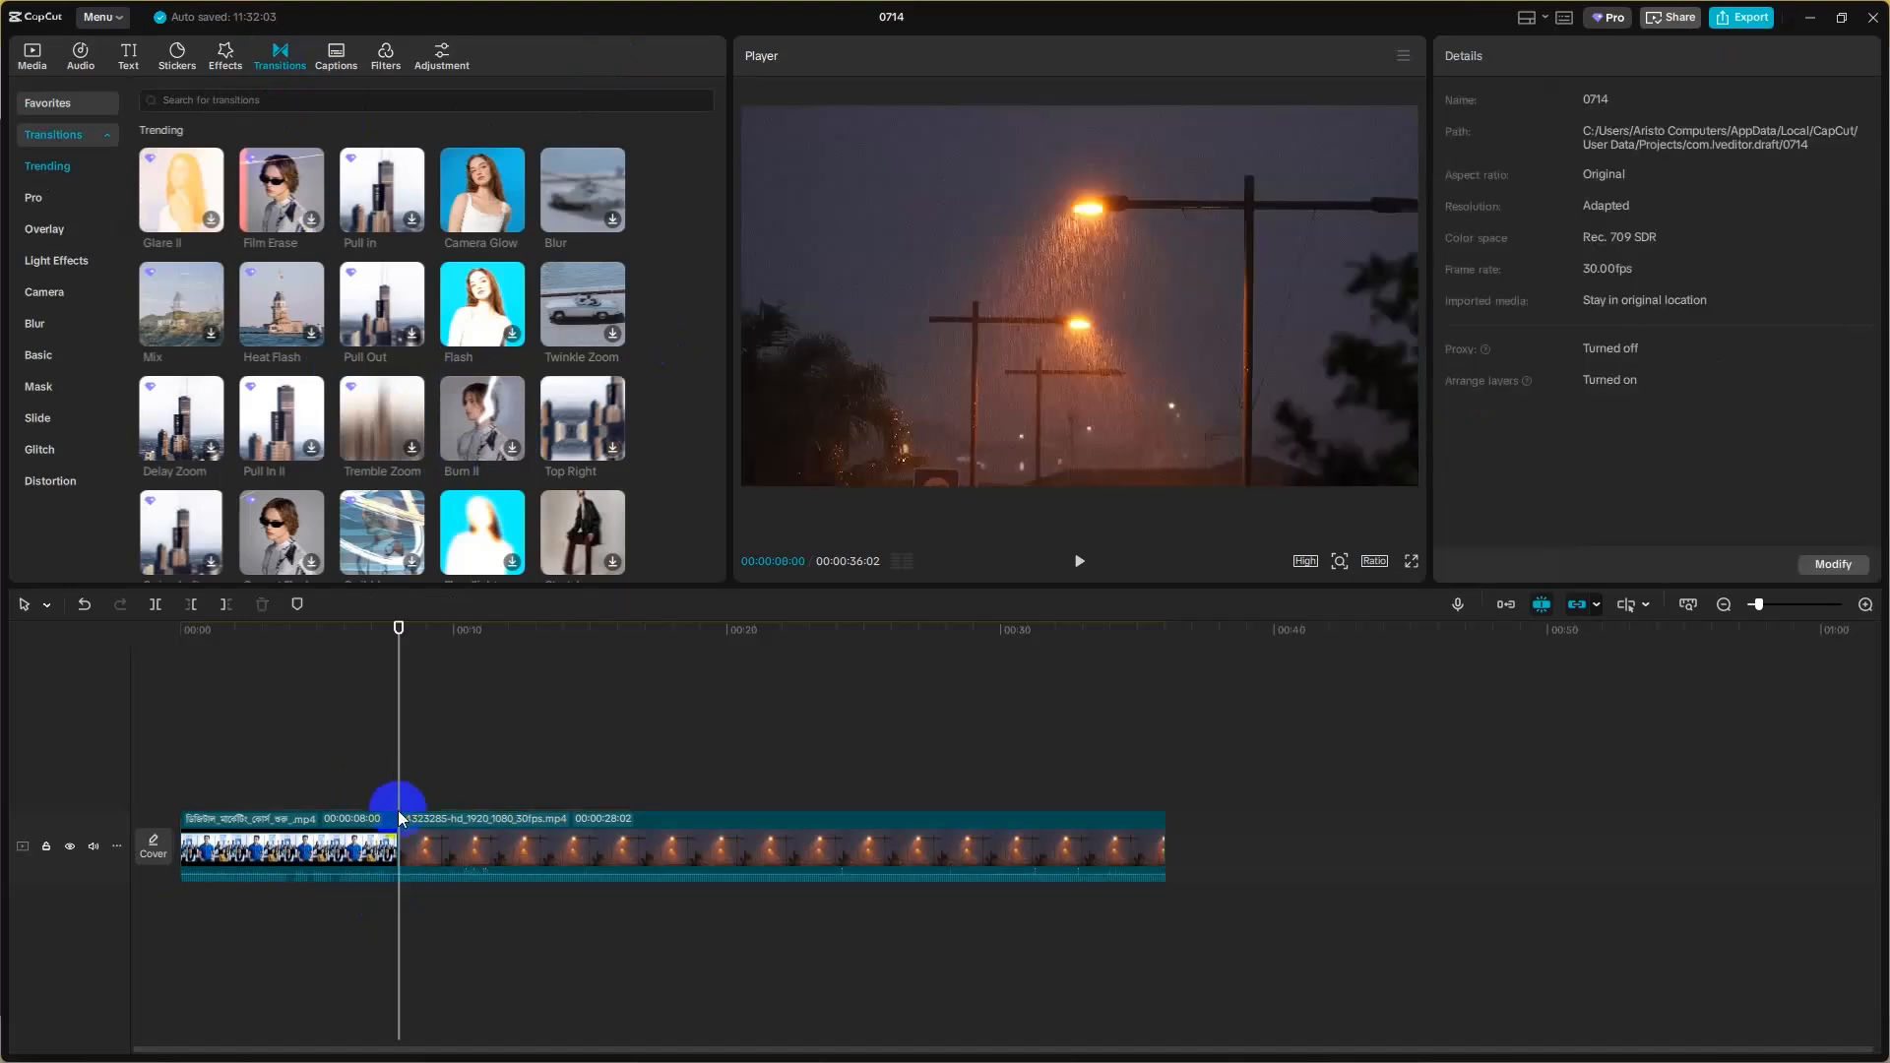
pyautogui.click(513, 450)
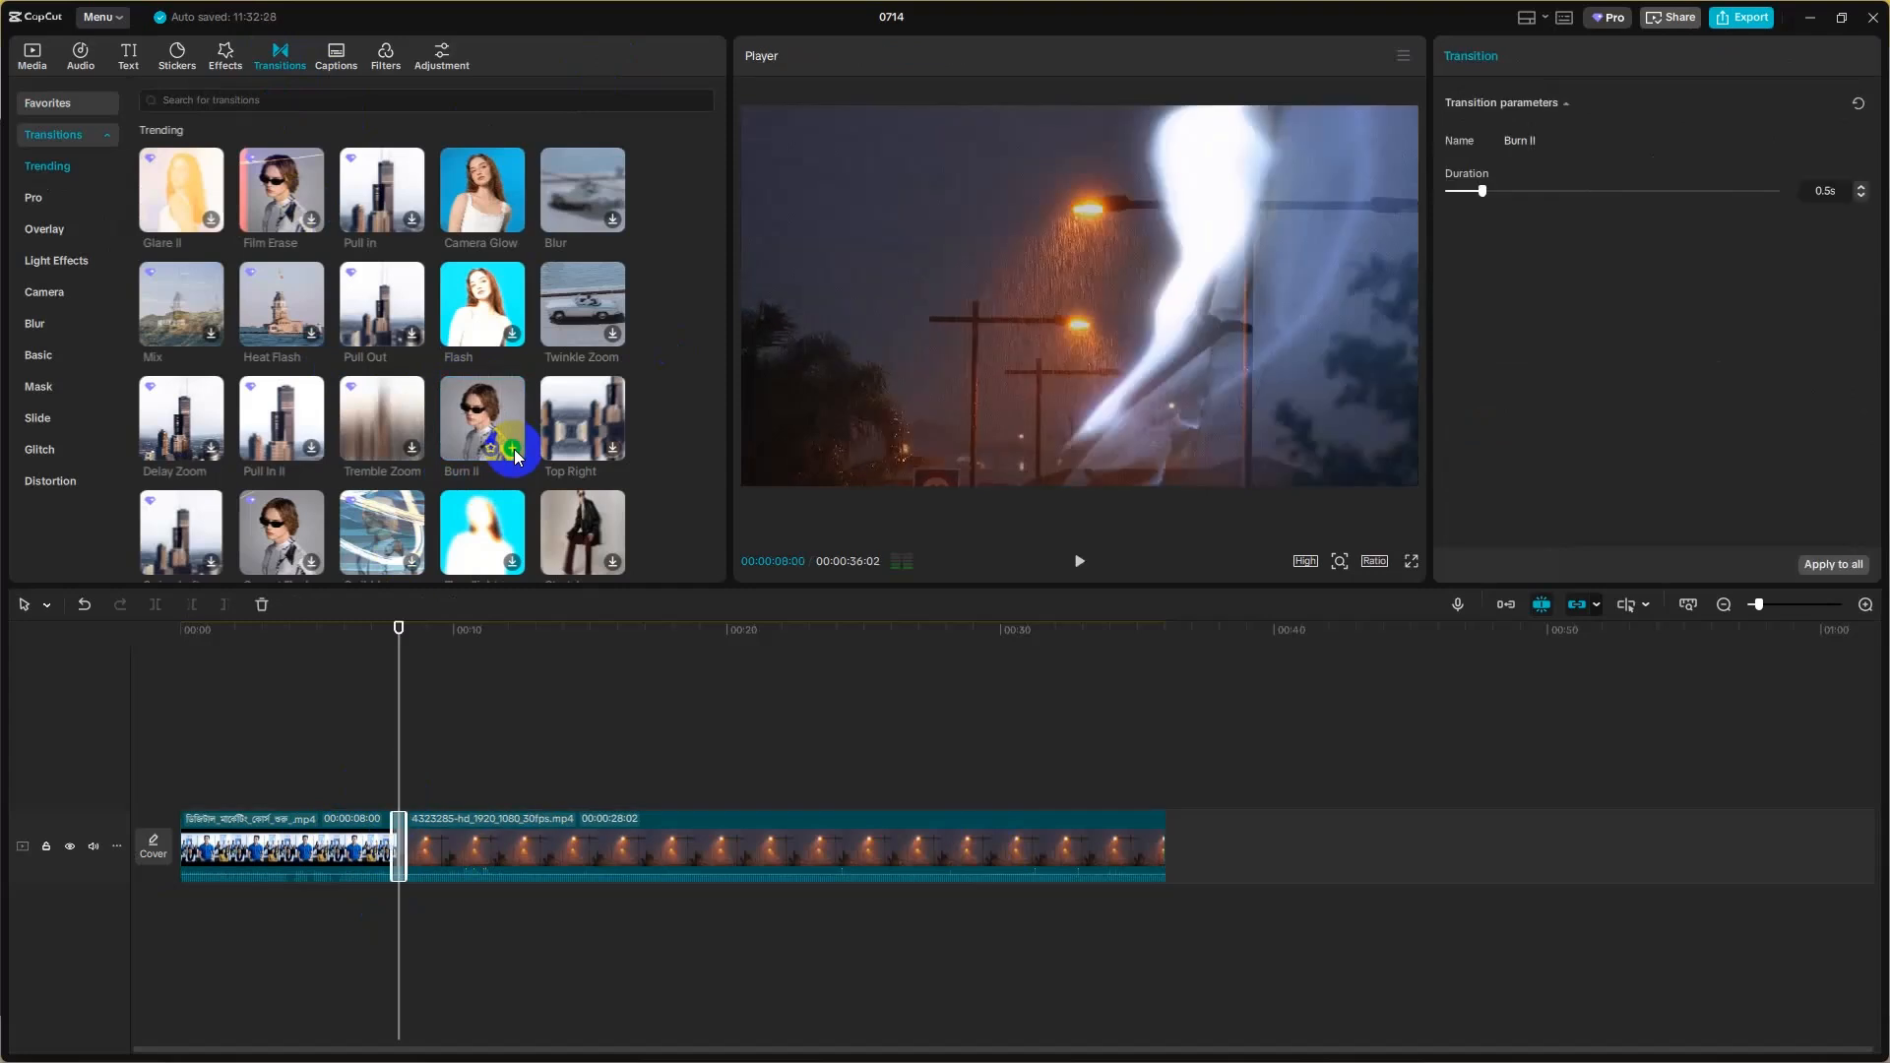
# - Play back the Burn II transition from the office clip into the street-light clip
pyautogui.click(374, 744)
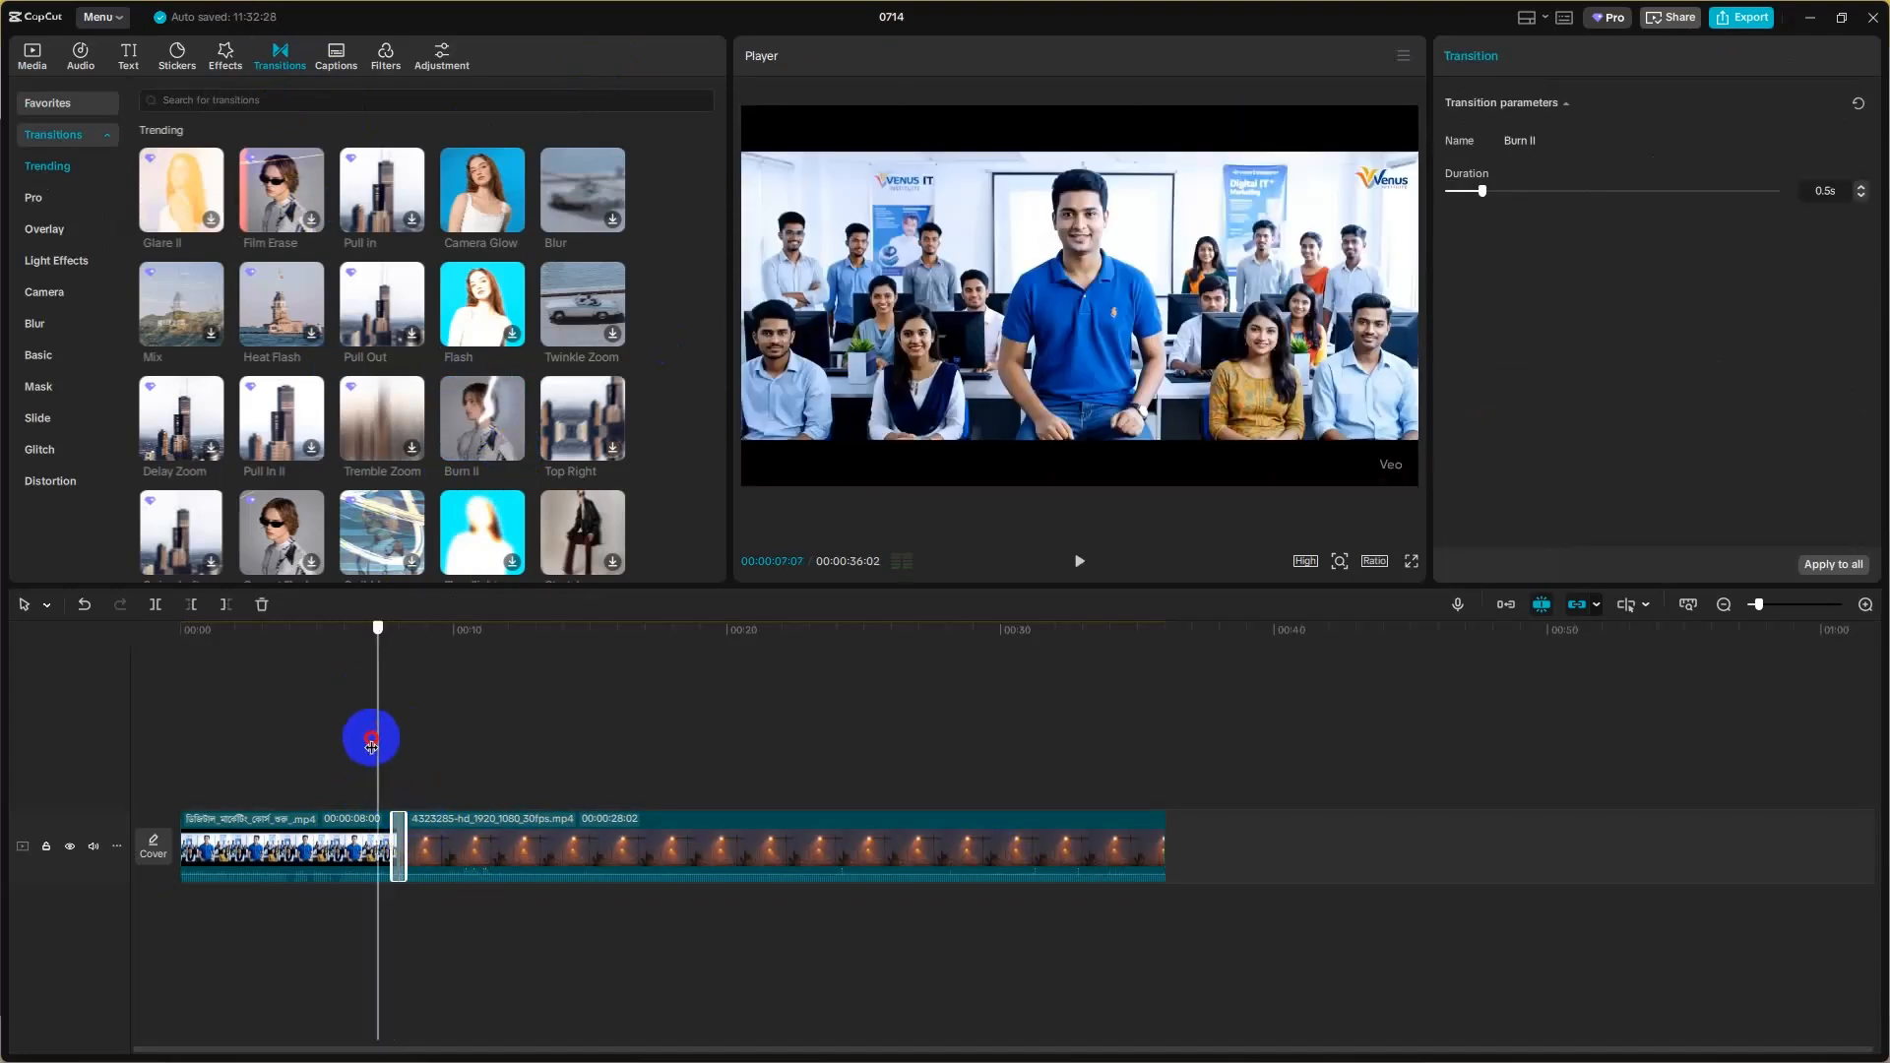
pyautogui.click(294, 709)
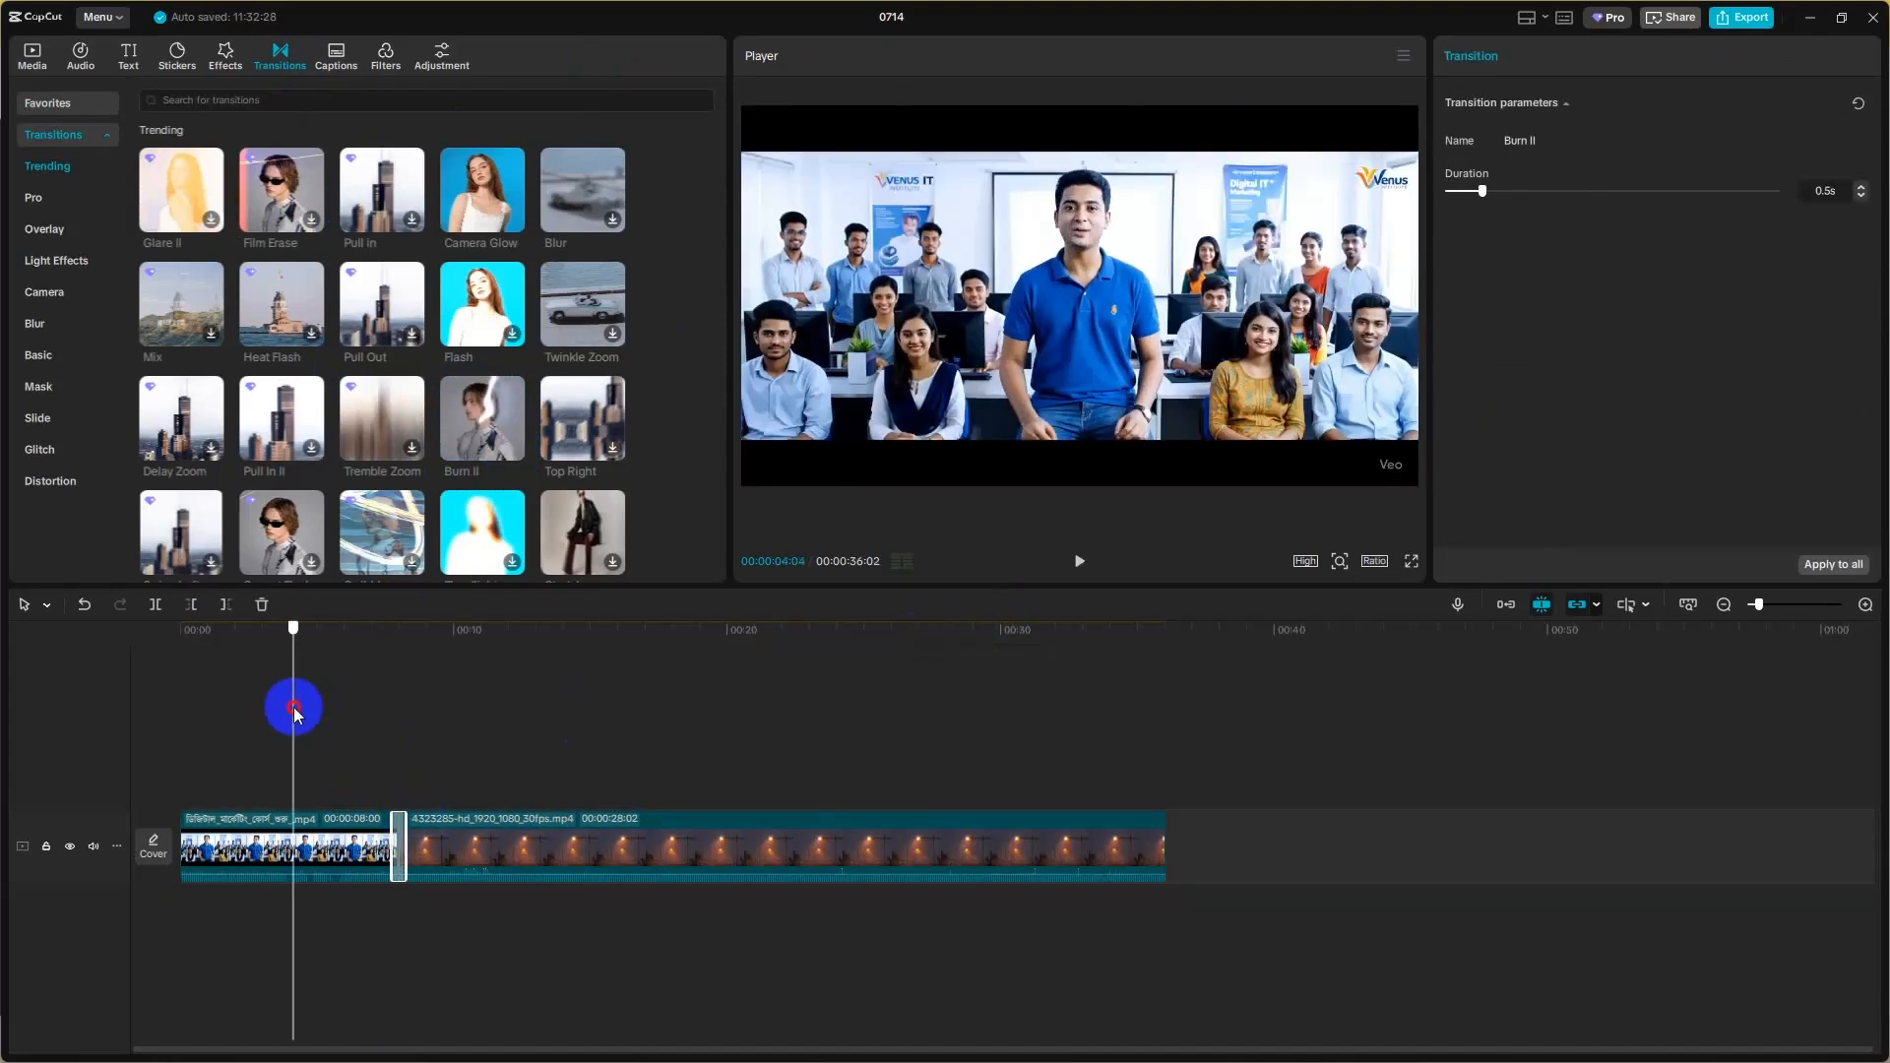
pyautogui.click(1082, 567)
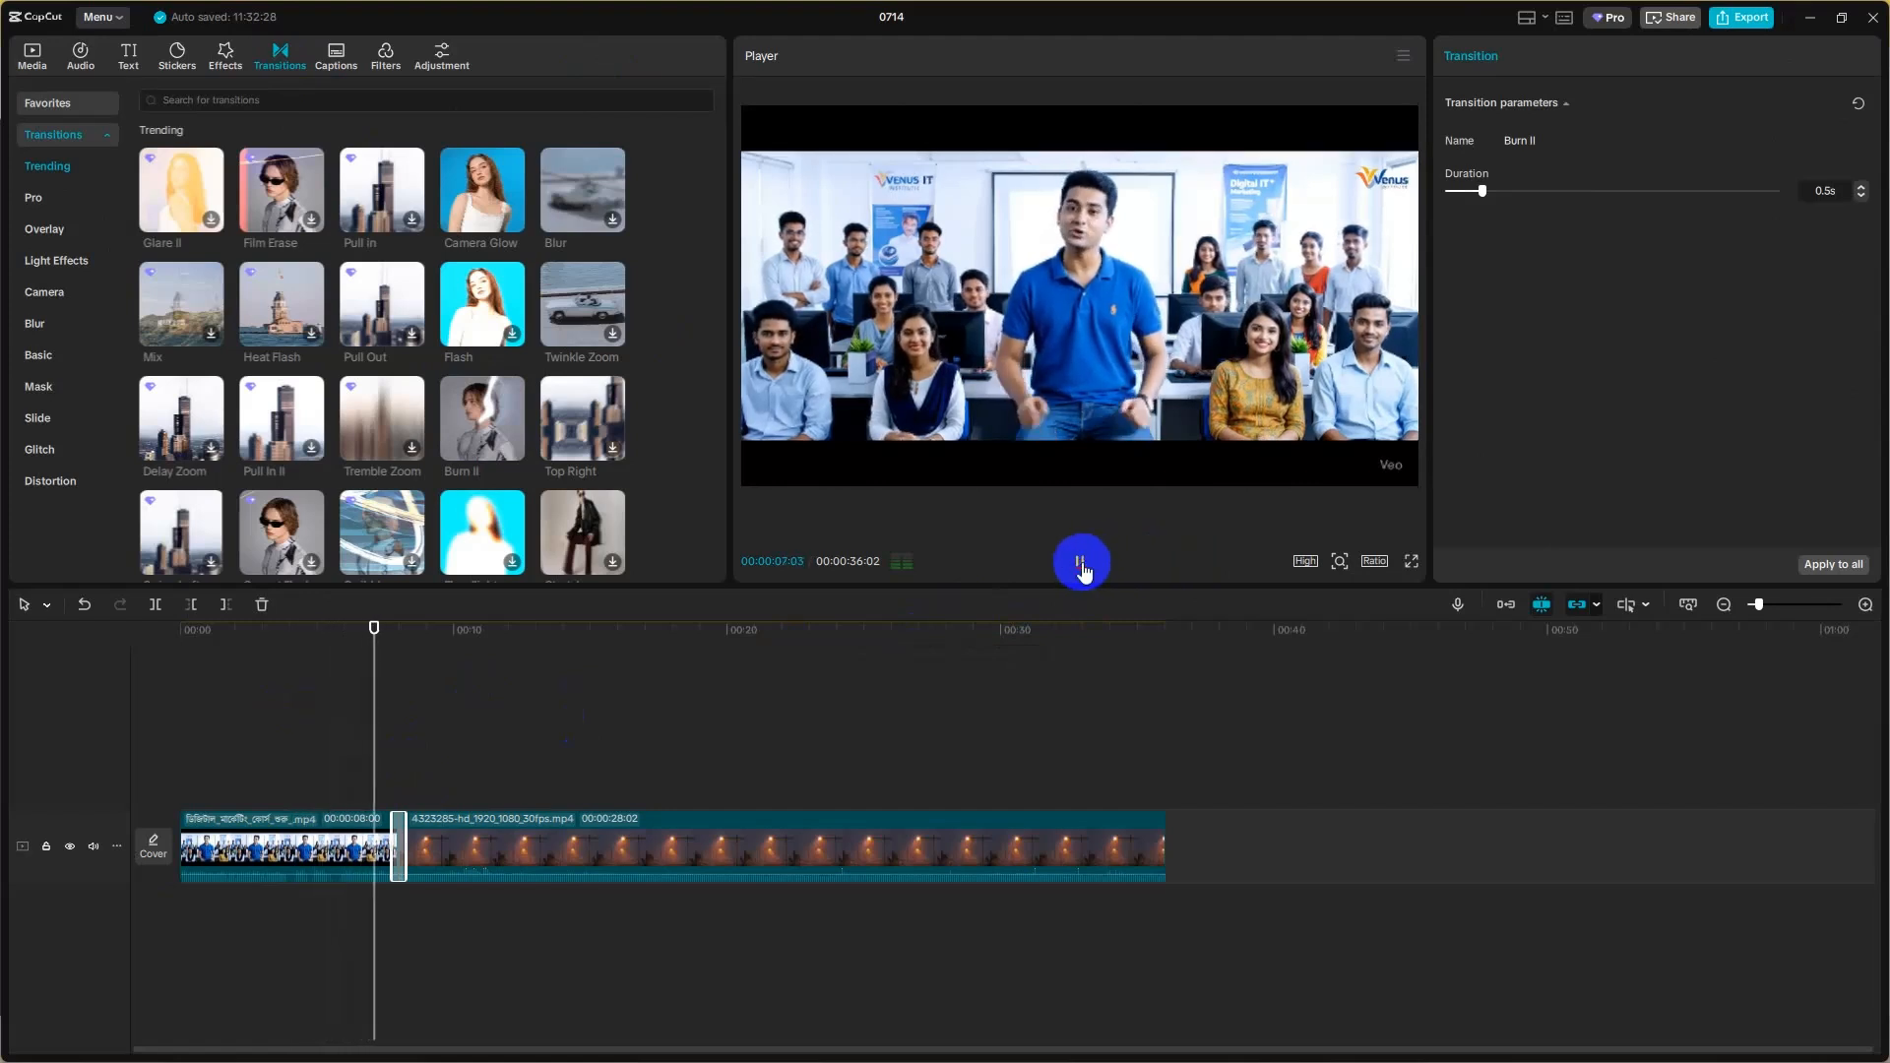
pyautogui.click(1080, 563)
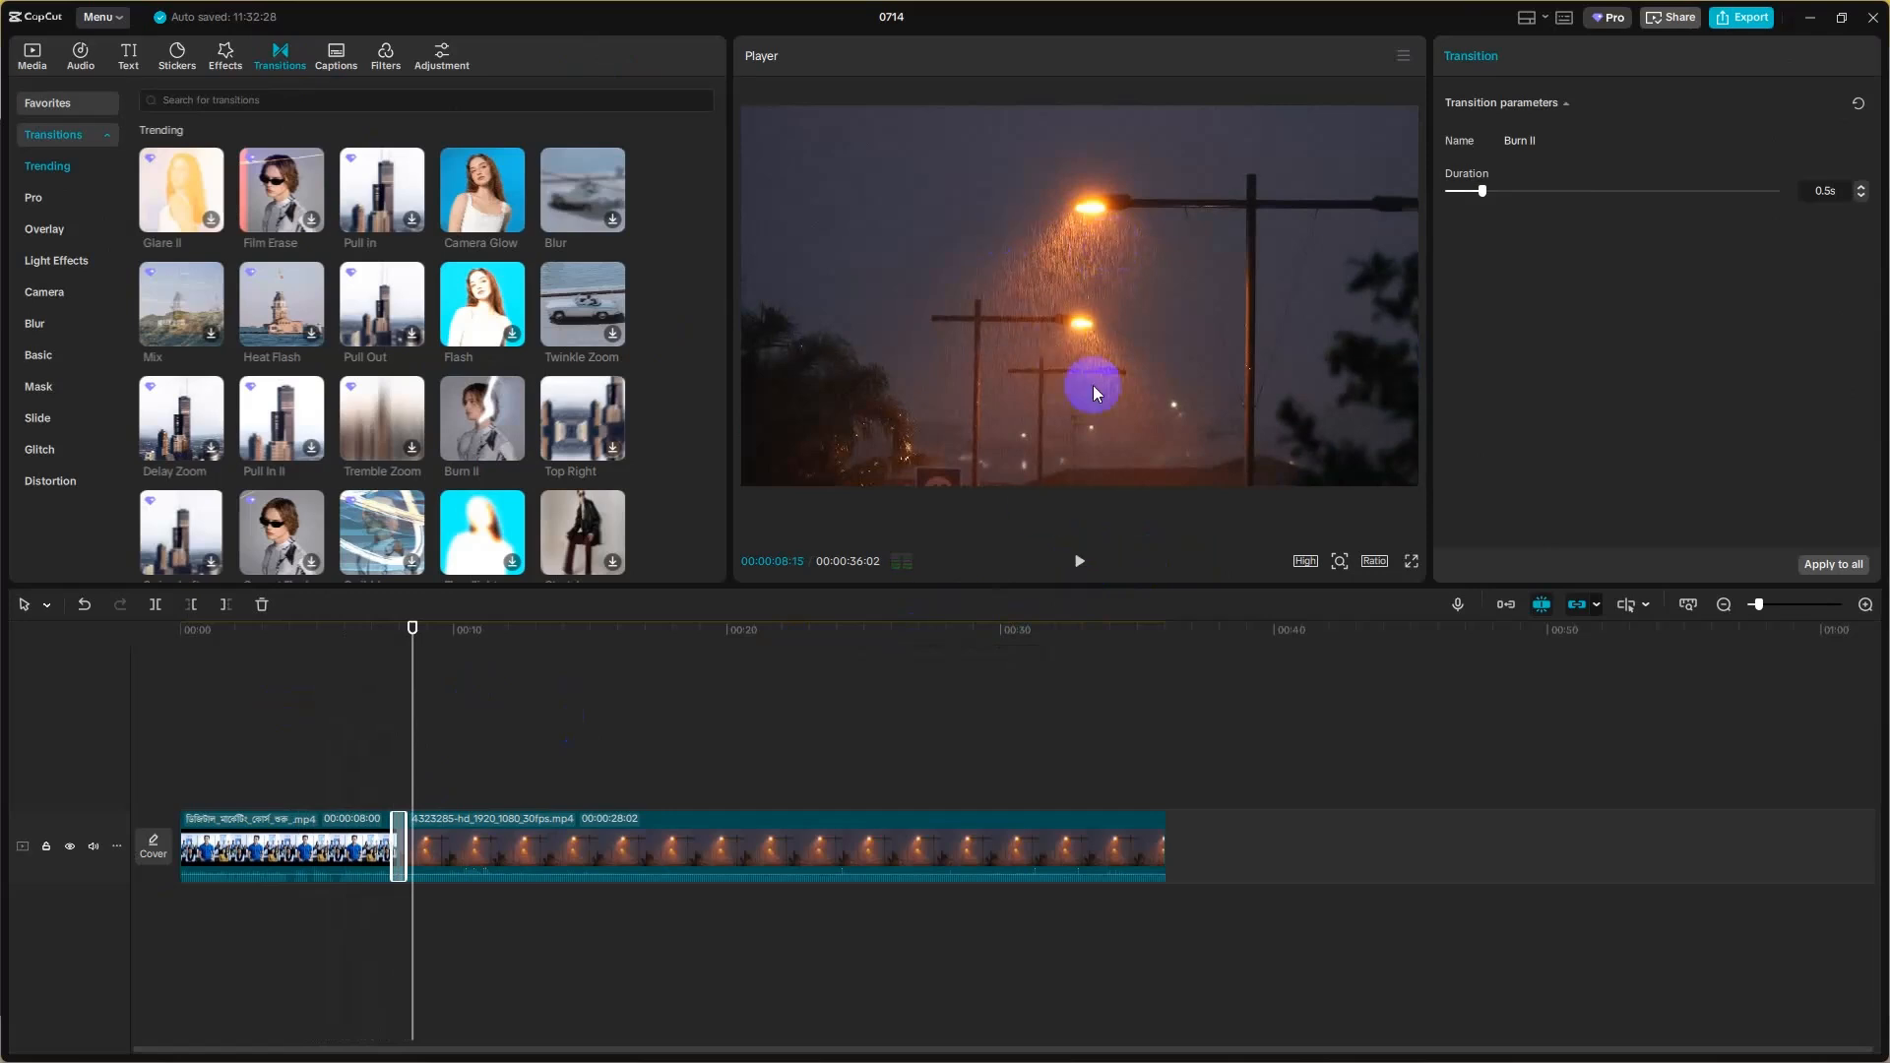
# - Delete the Burn II transition and play back the plain cut between the two clips
pyautogui.click(433, 855)
pyautogui.press('Delete')
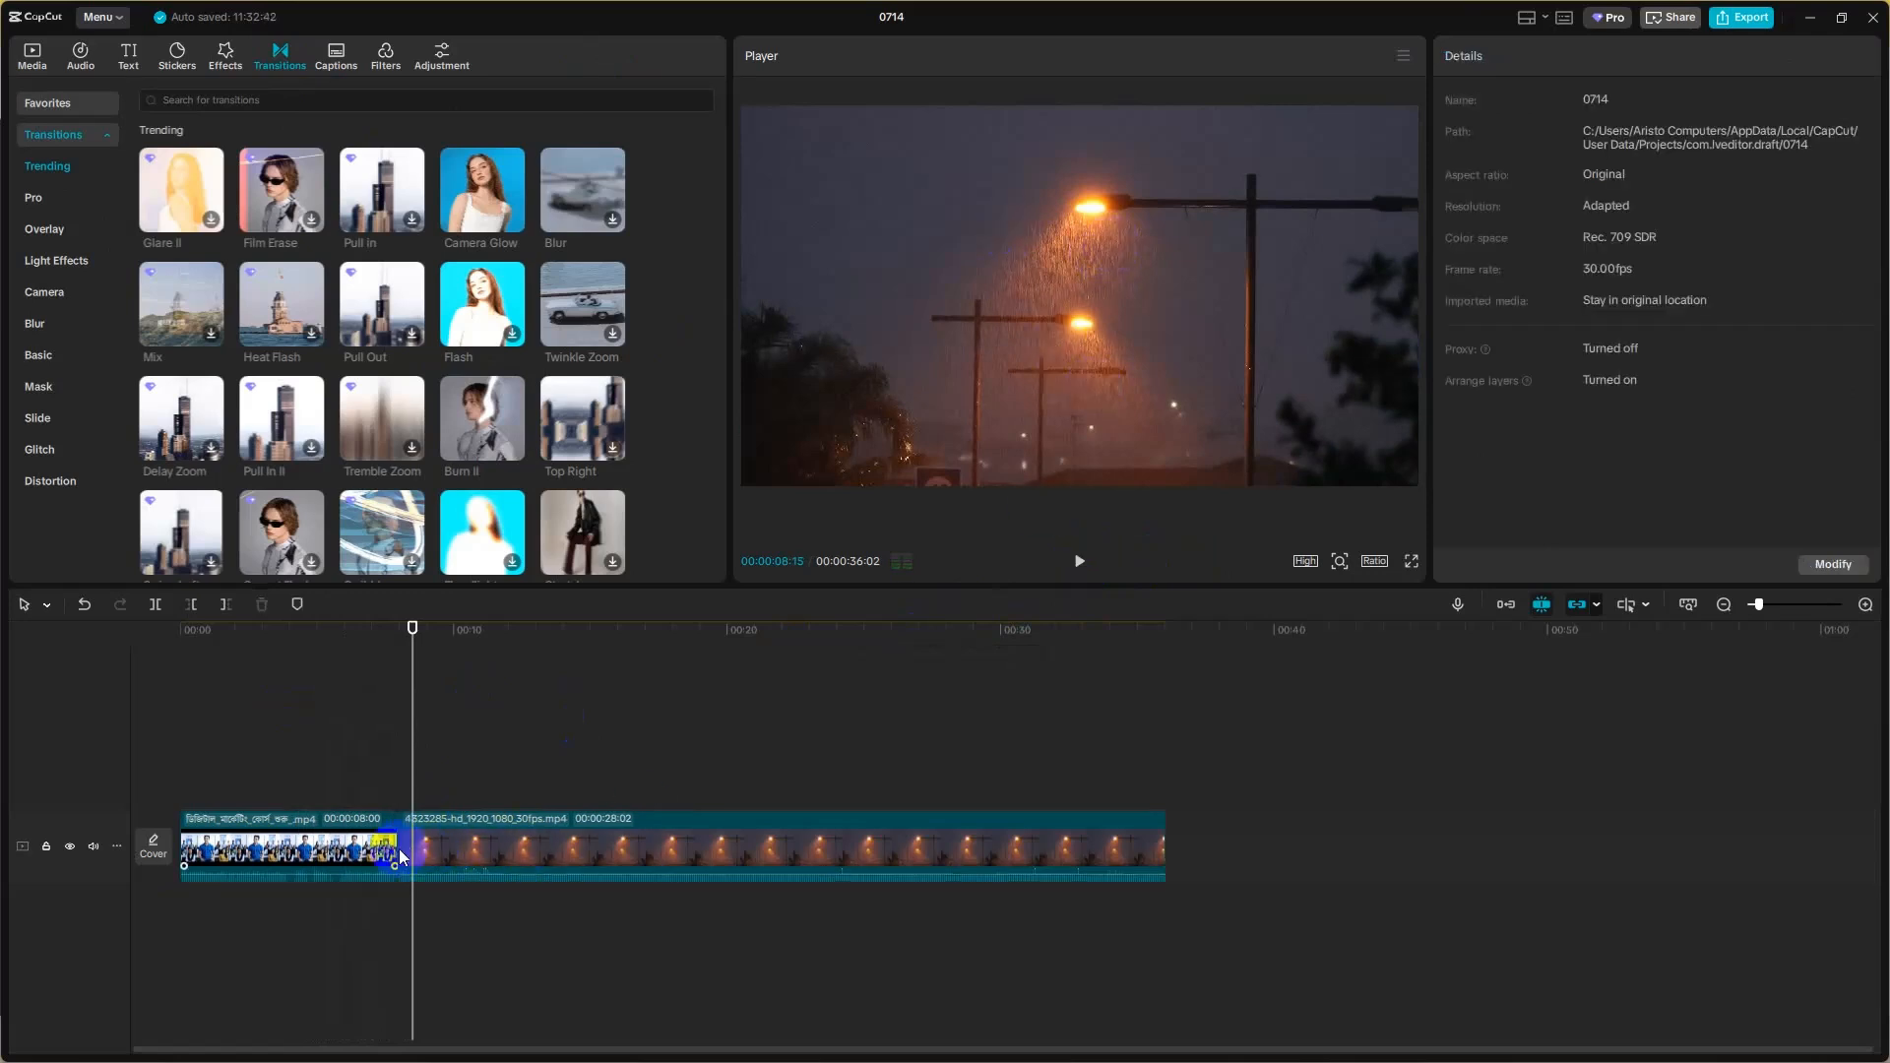
pyautogui.moveTo(413, 773); pyautogui.dragTo(372, 768)
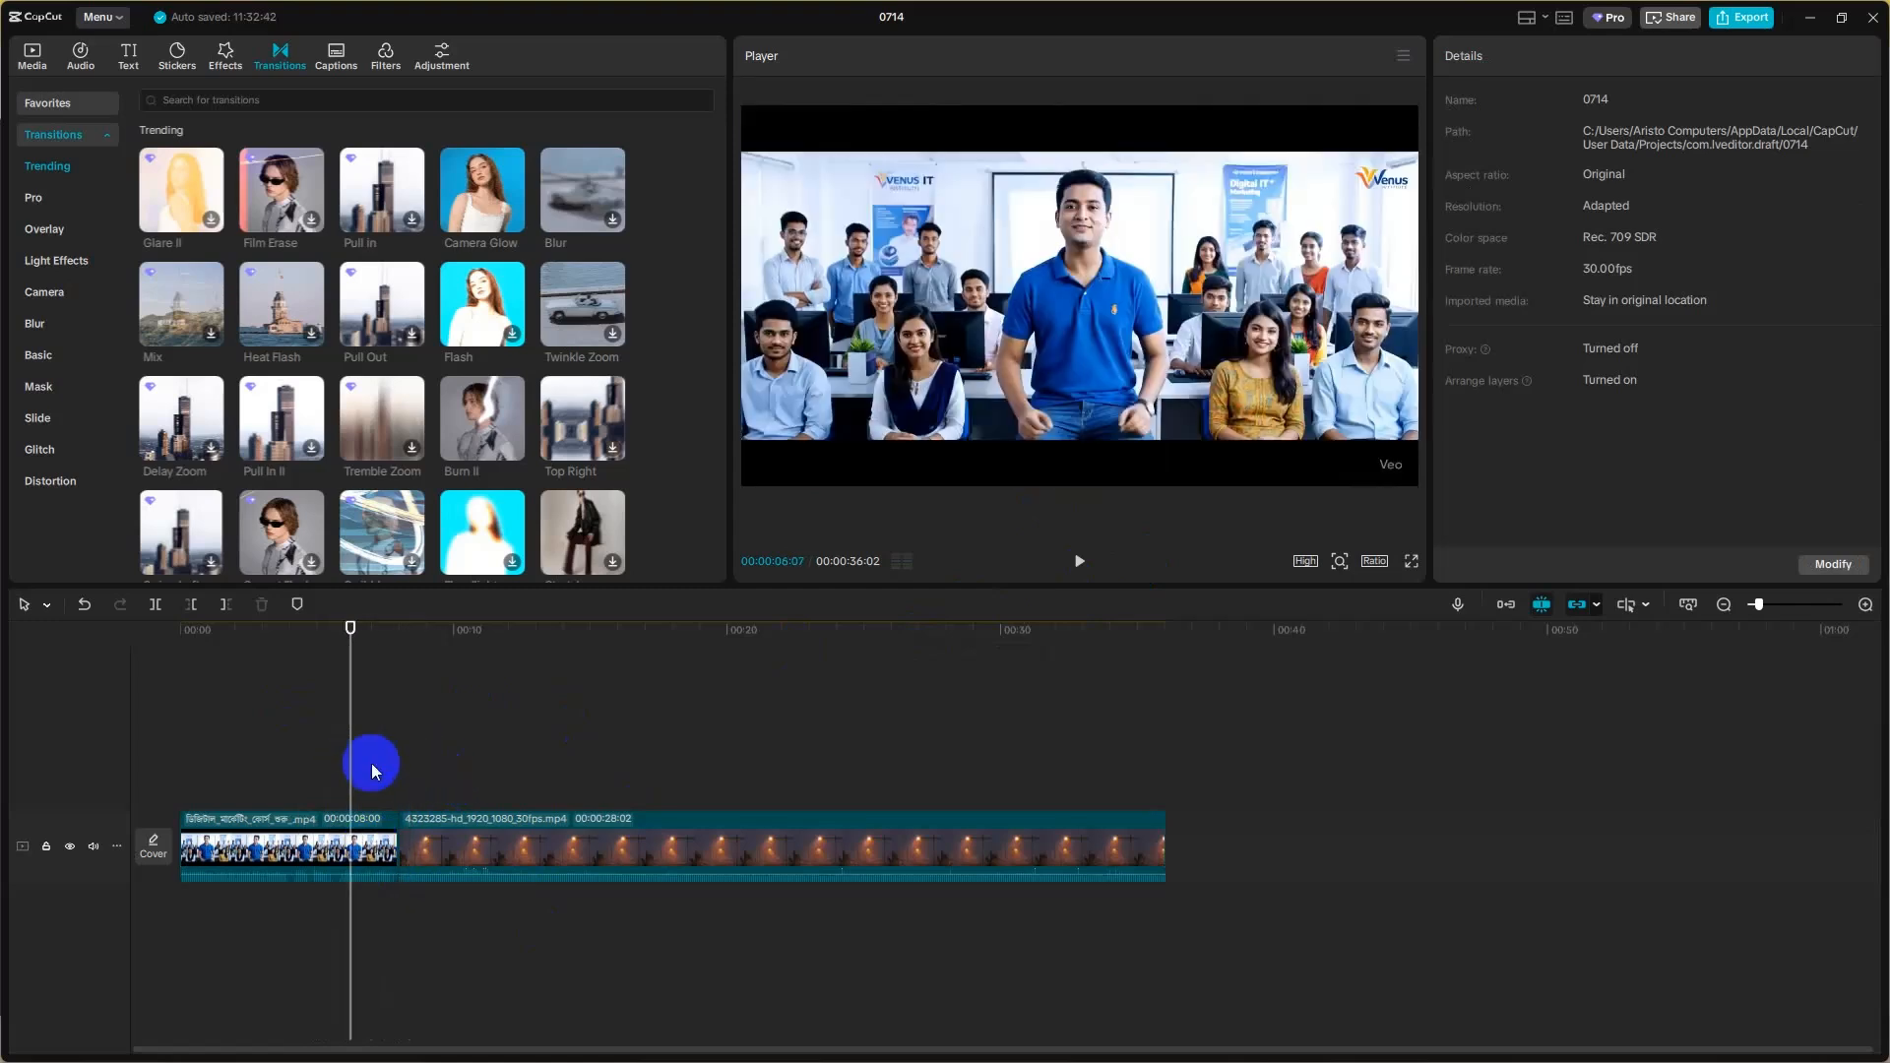
pyautogui.press('space')
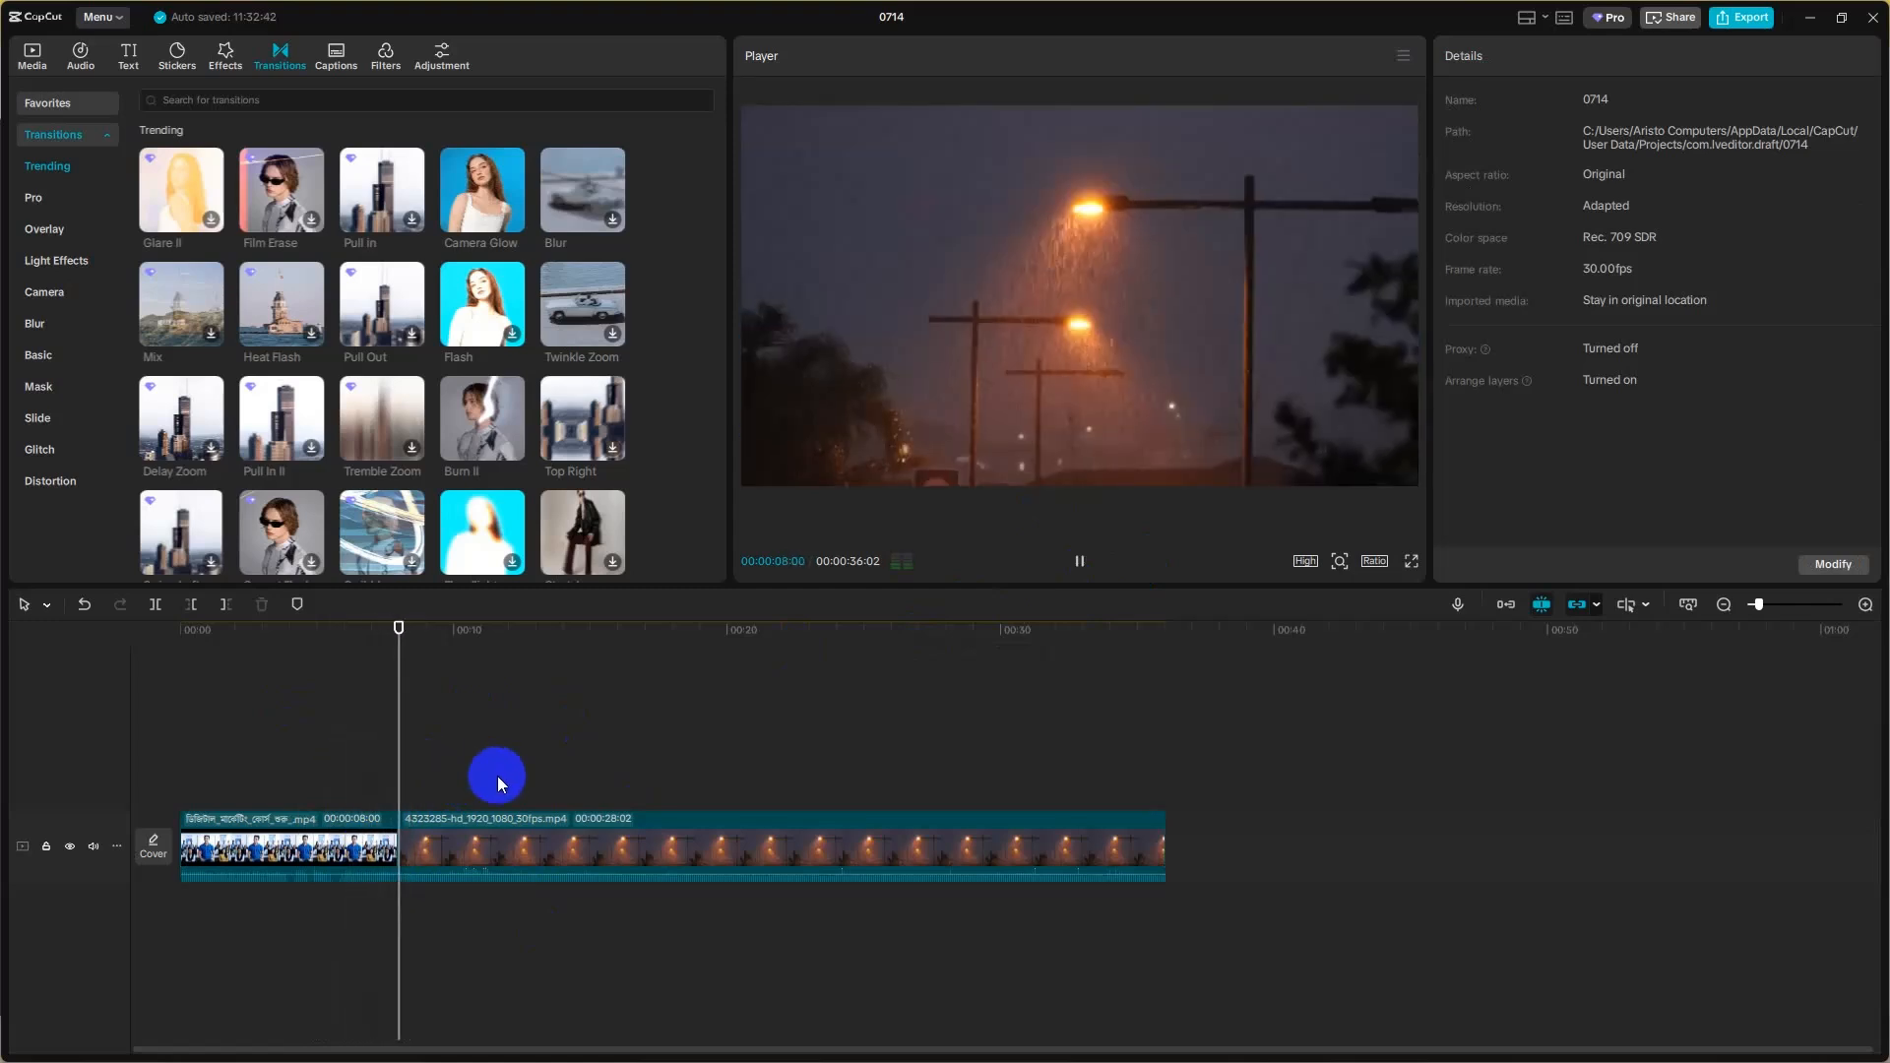
pyautogui.press('space')
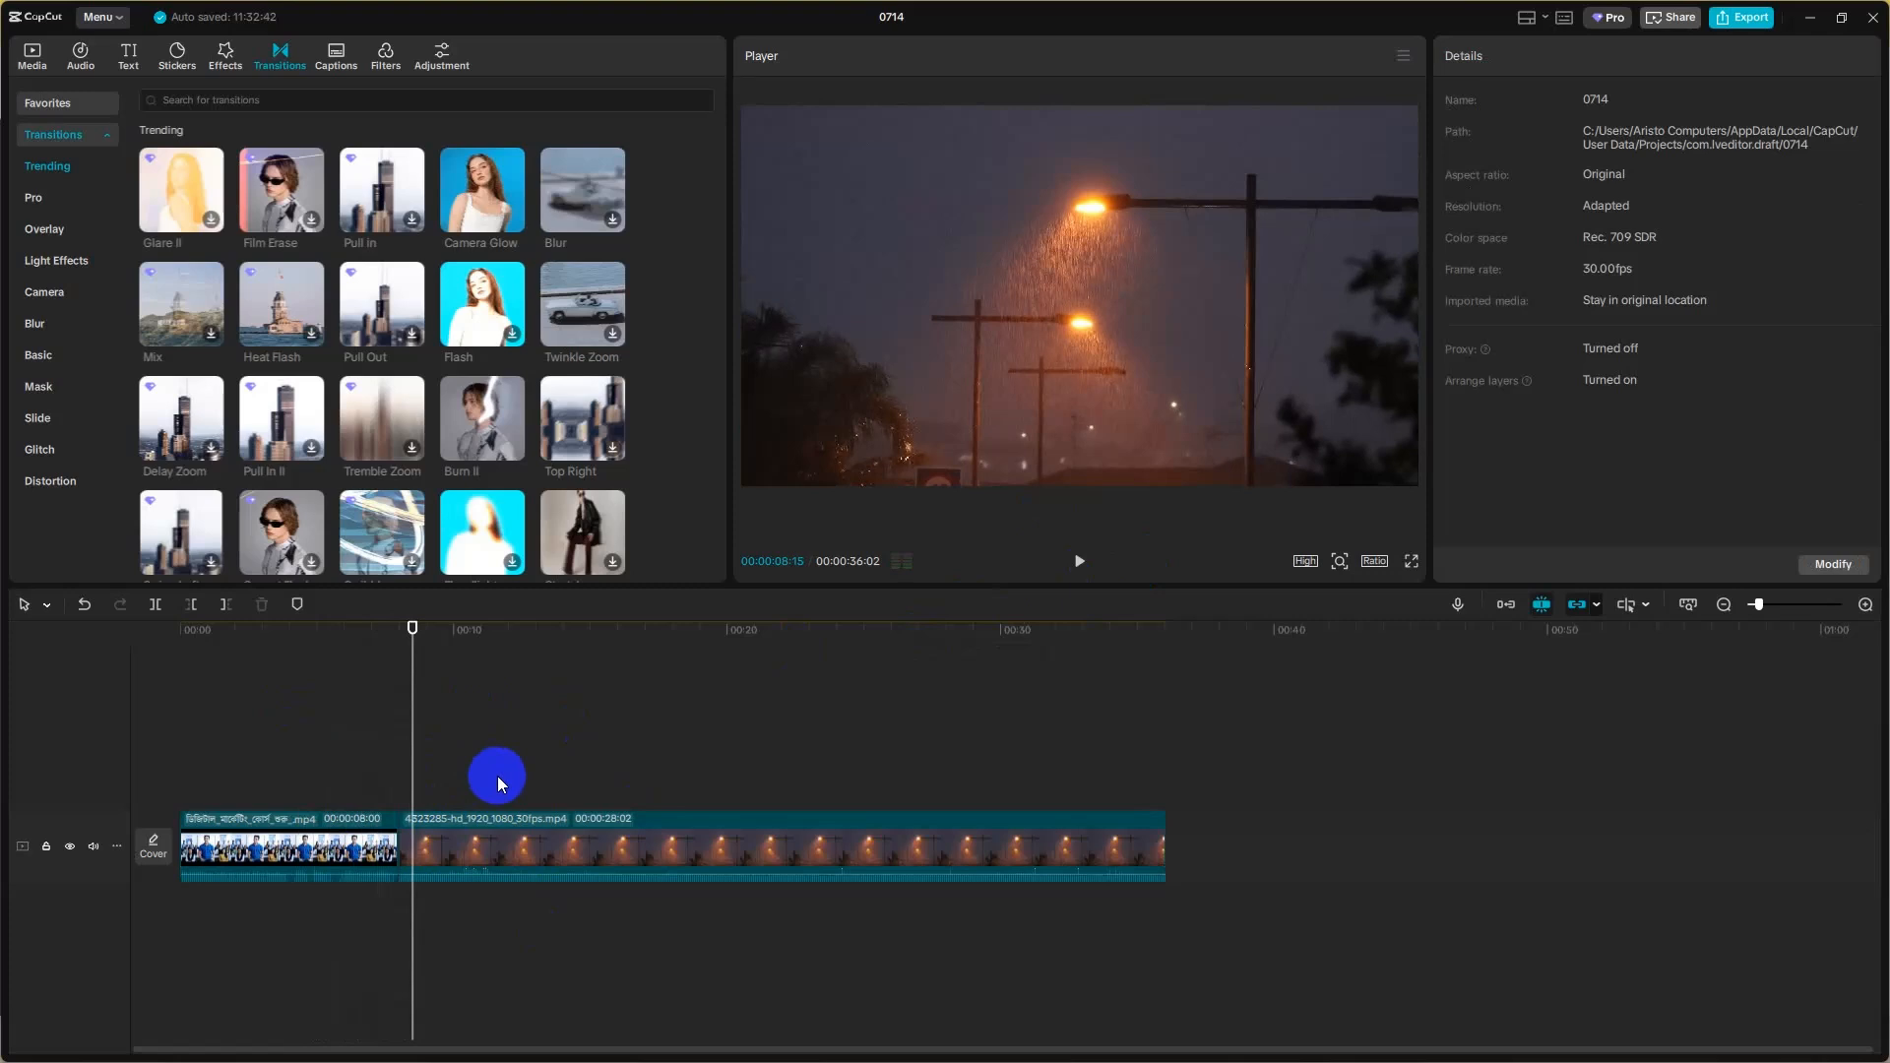
# - Add the Glowing Graffiti transition at the cut between the office clip and the street-light clip
pyautogui.click(317, 857)
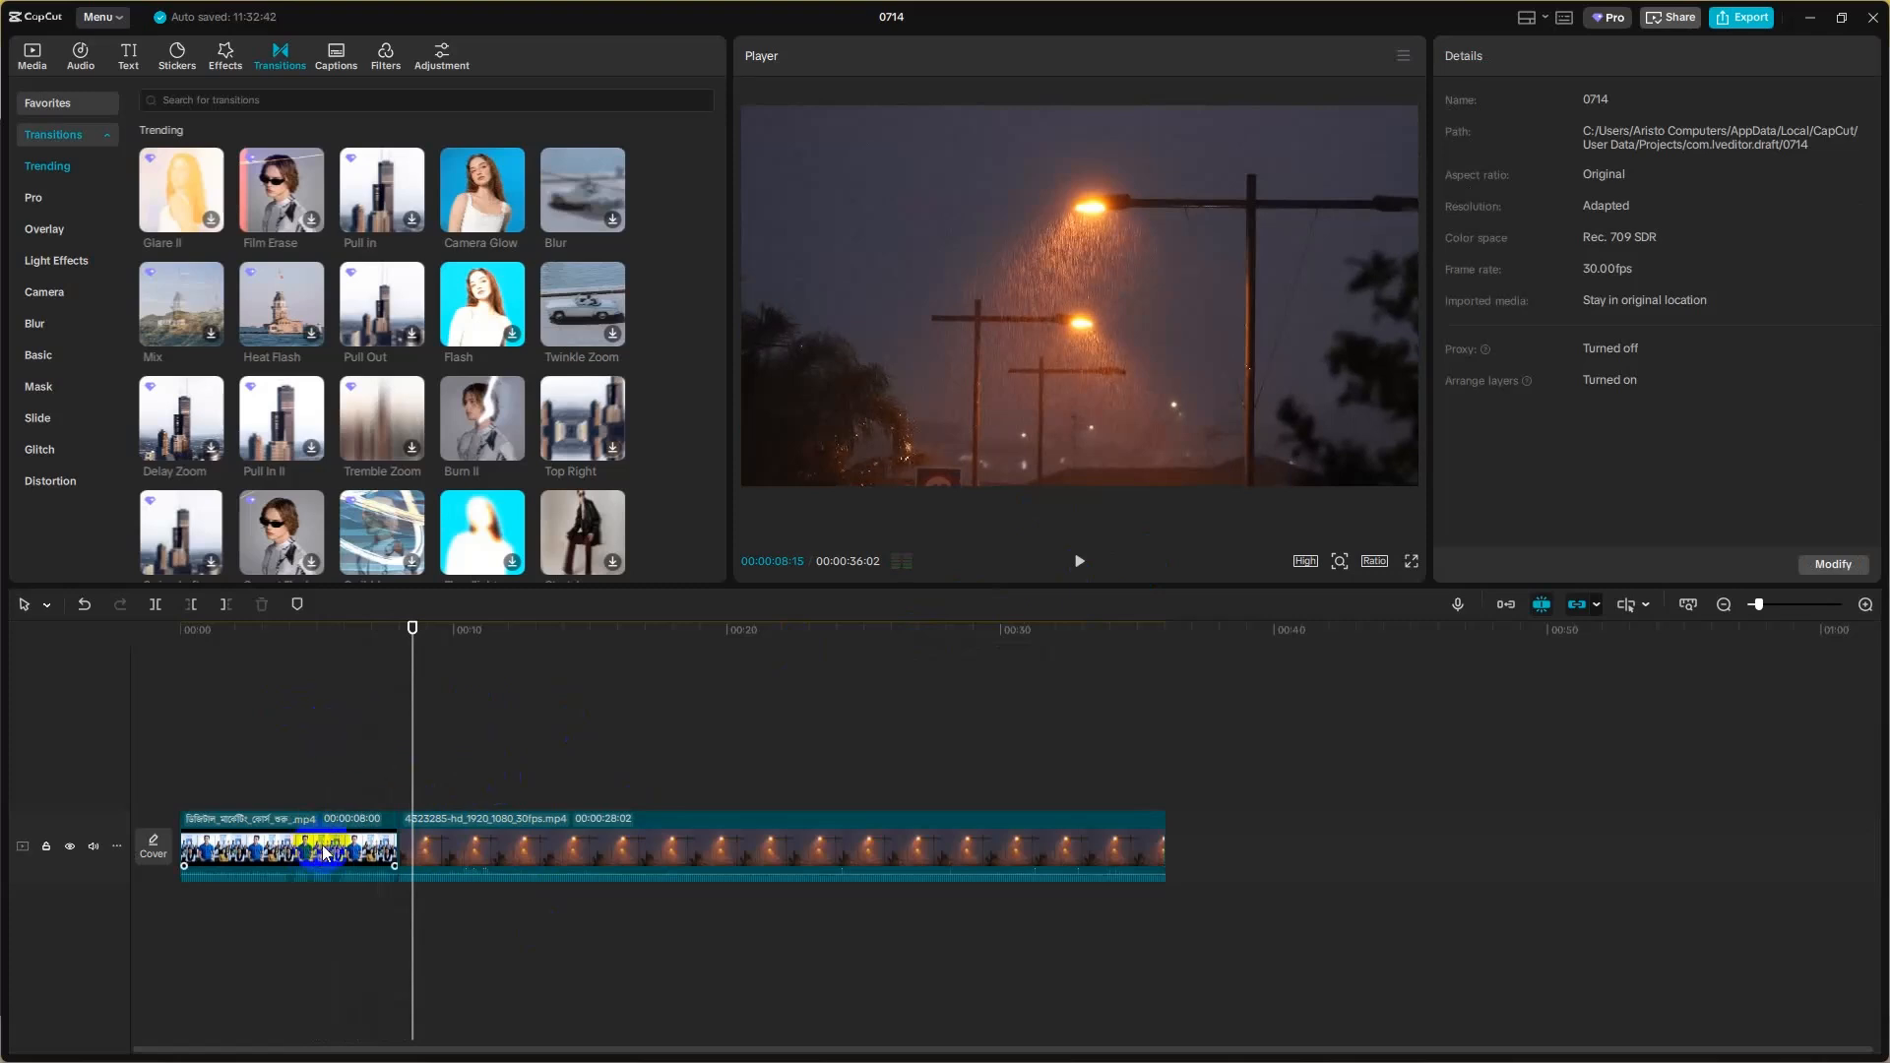
pyautogui.scroll(-3, 477, 370)
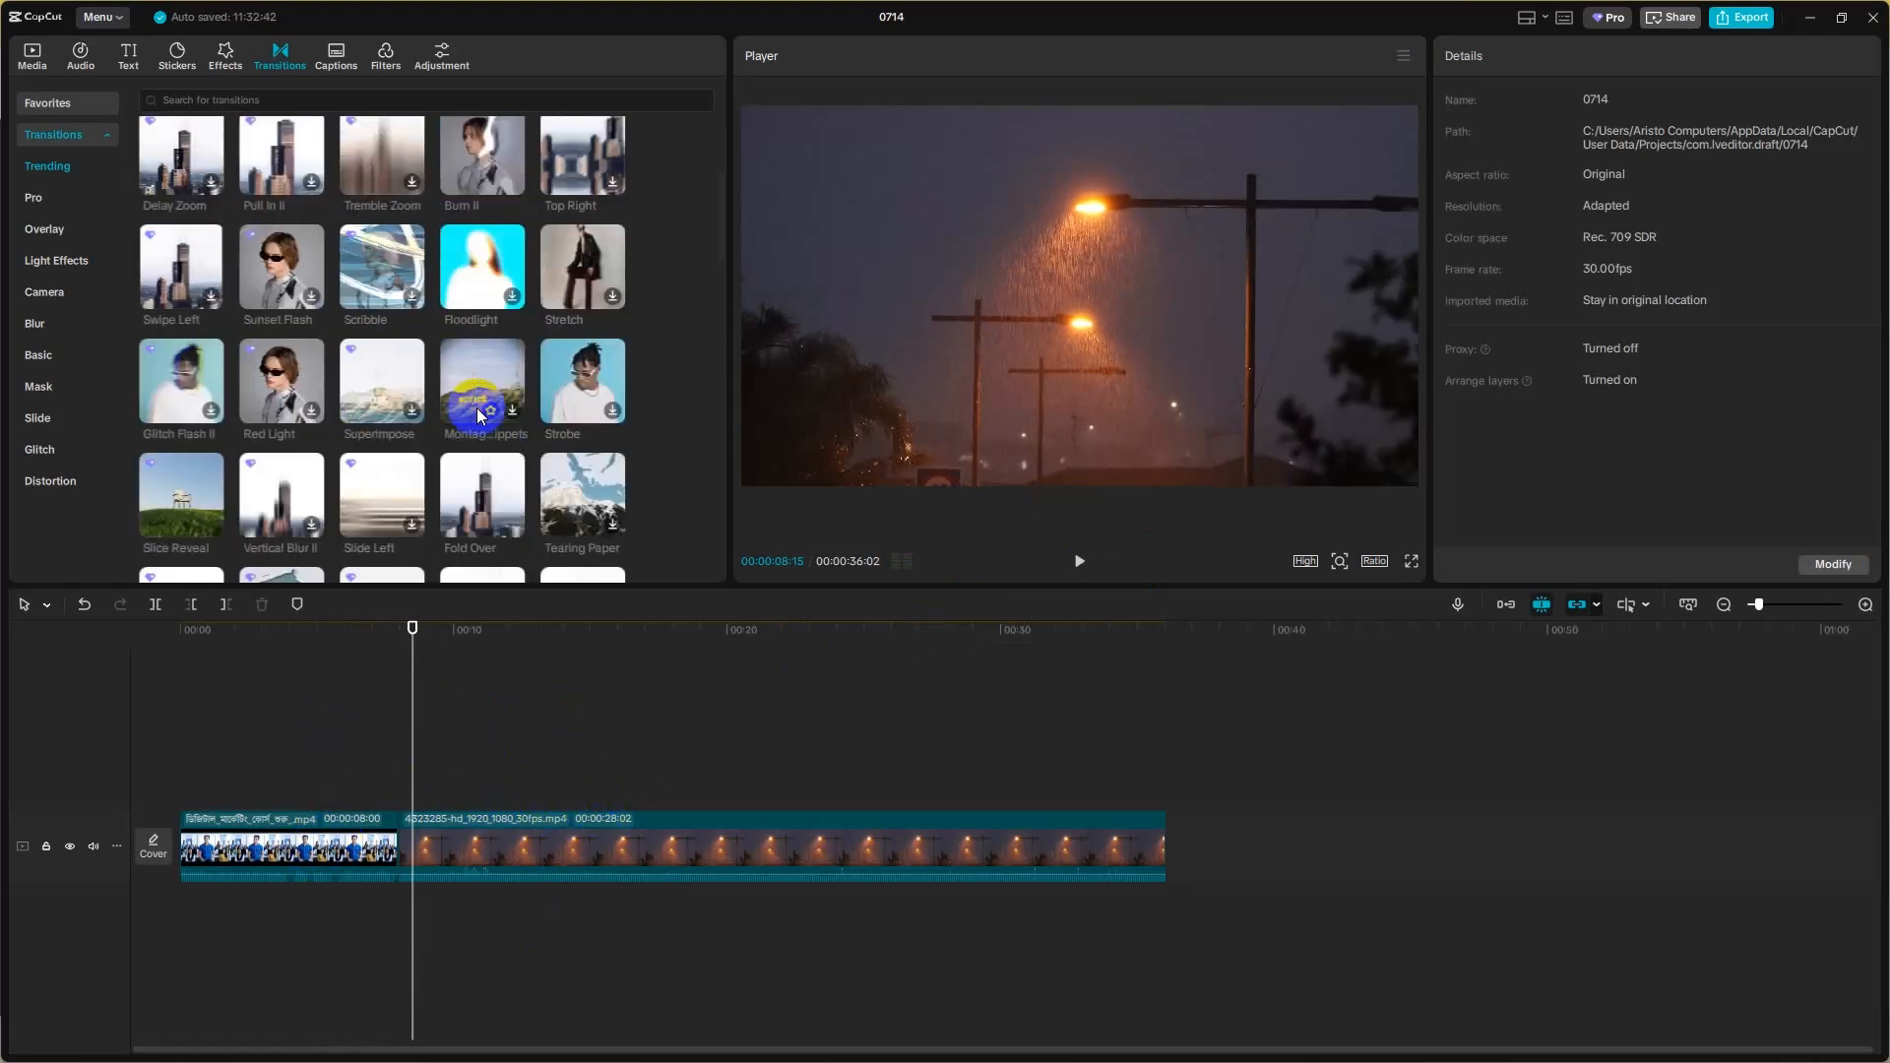
pyautogui.scroll(-2, 477, 408)
pyautogui.scroll(-2, 462, 506)
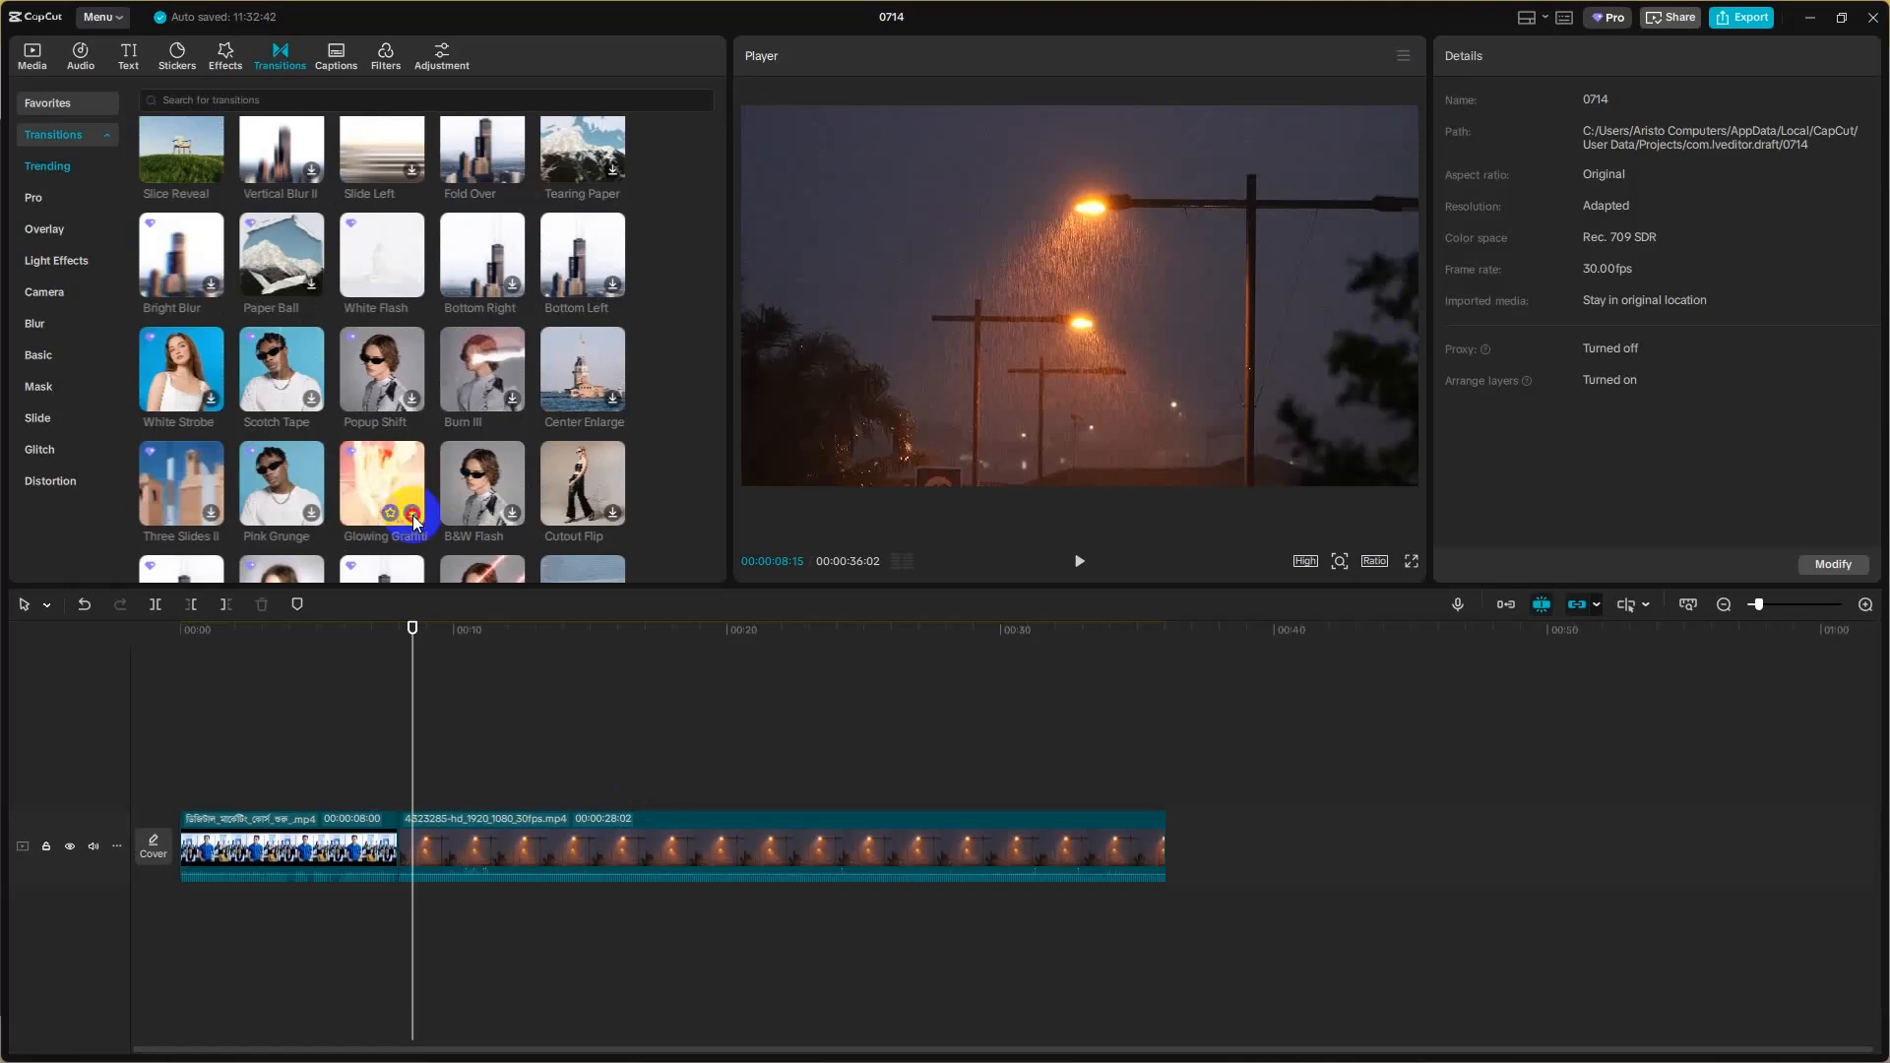
pyautogui.click(414, 522)
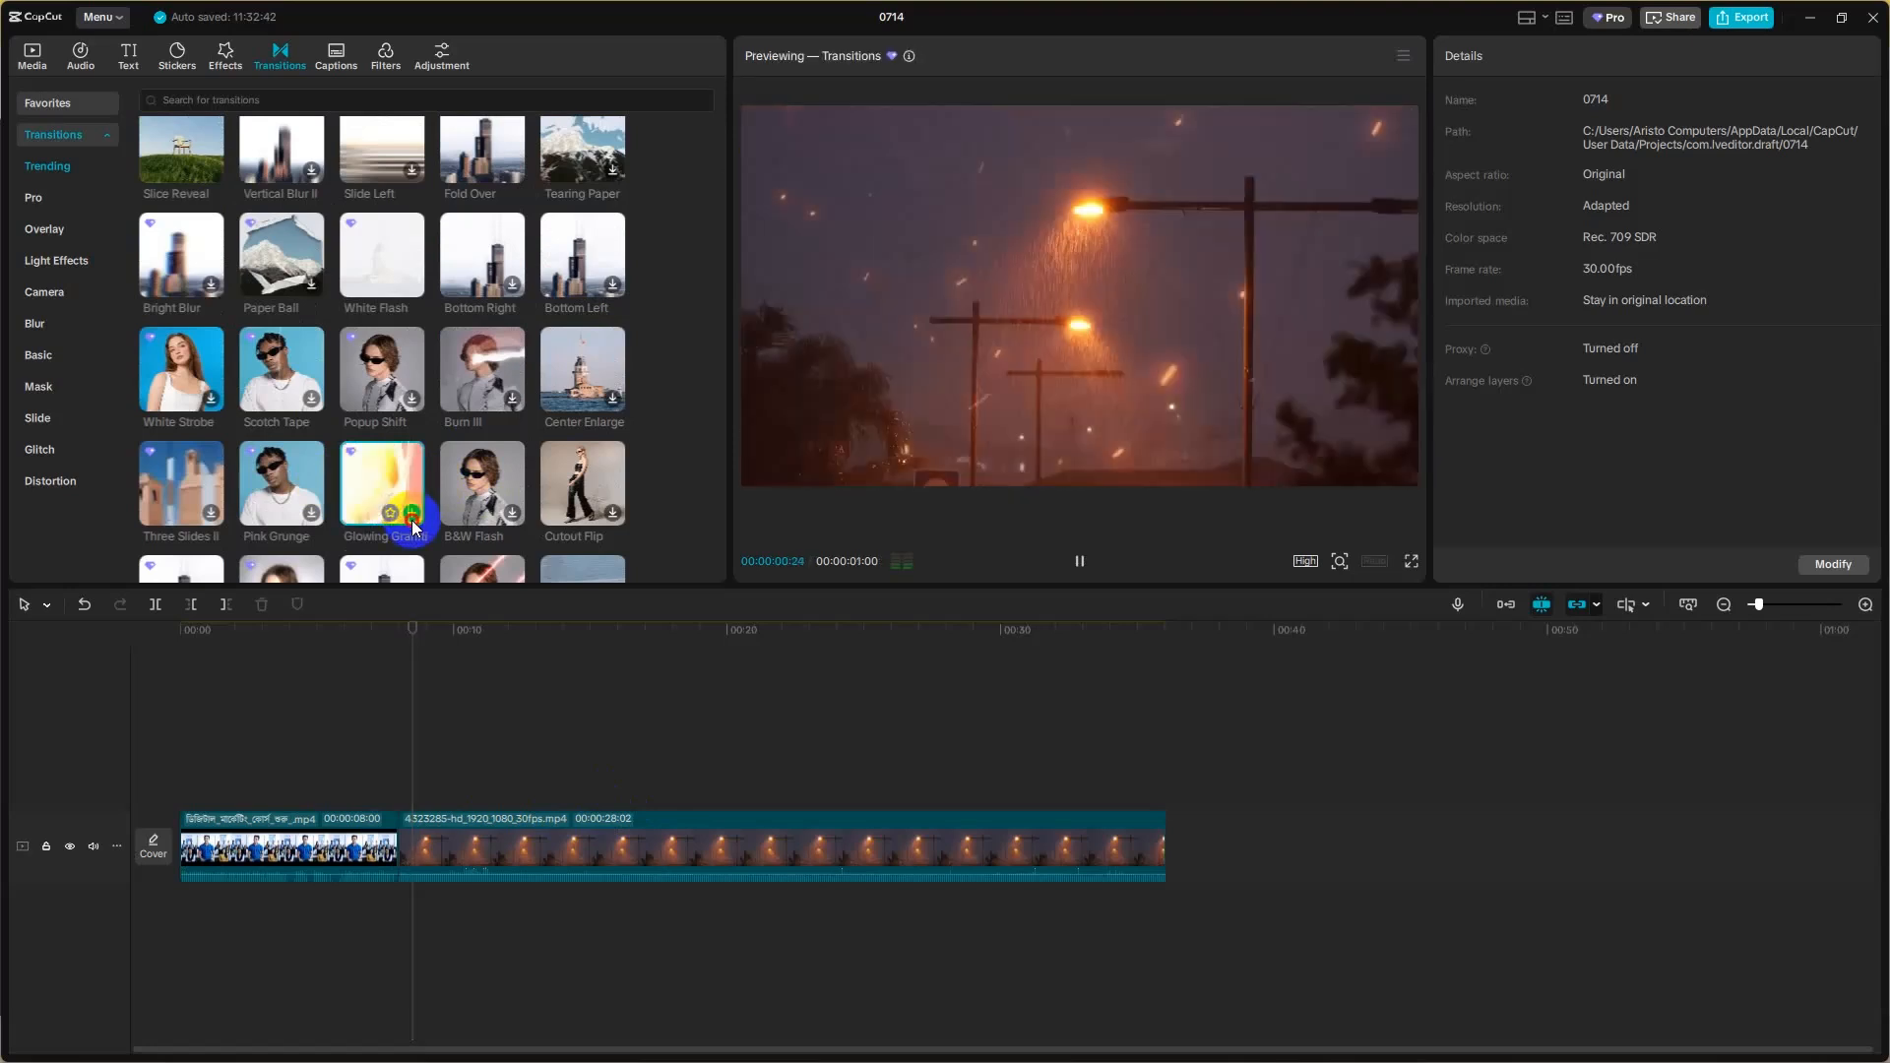
pyautogui.click(414, 514)
pyautogui.click(1058, 598)
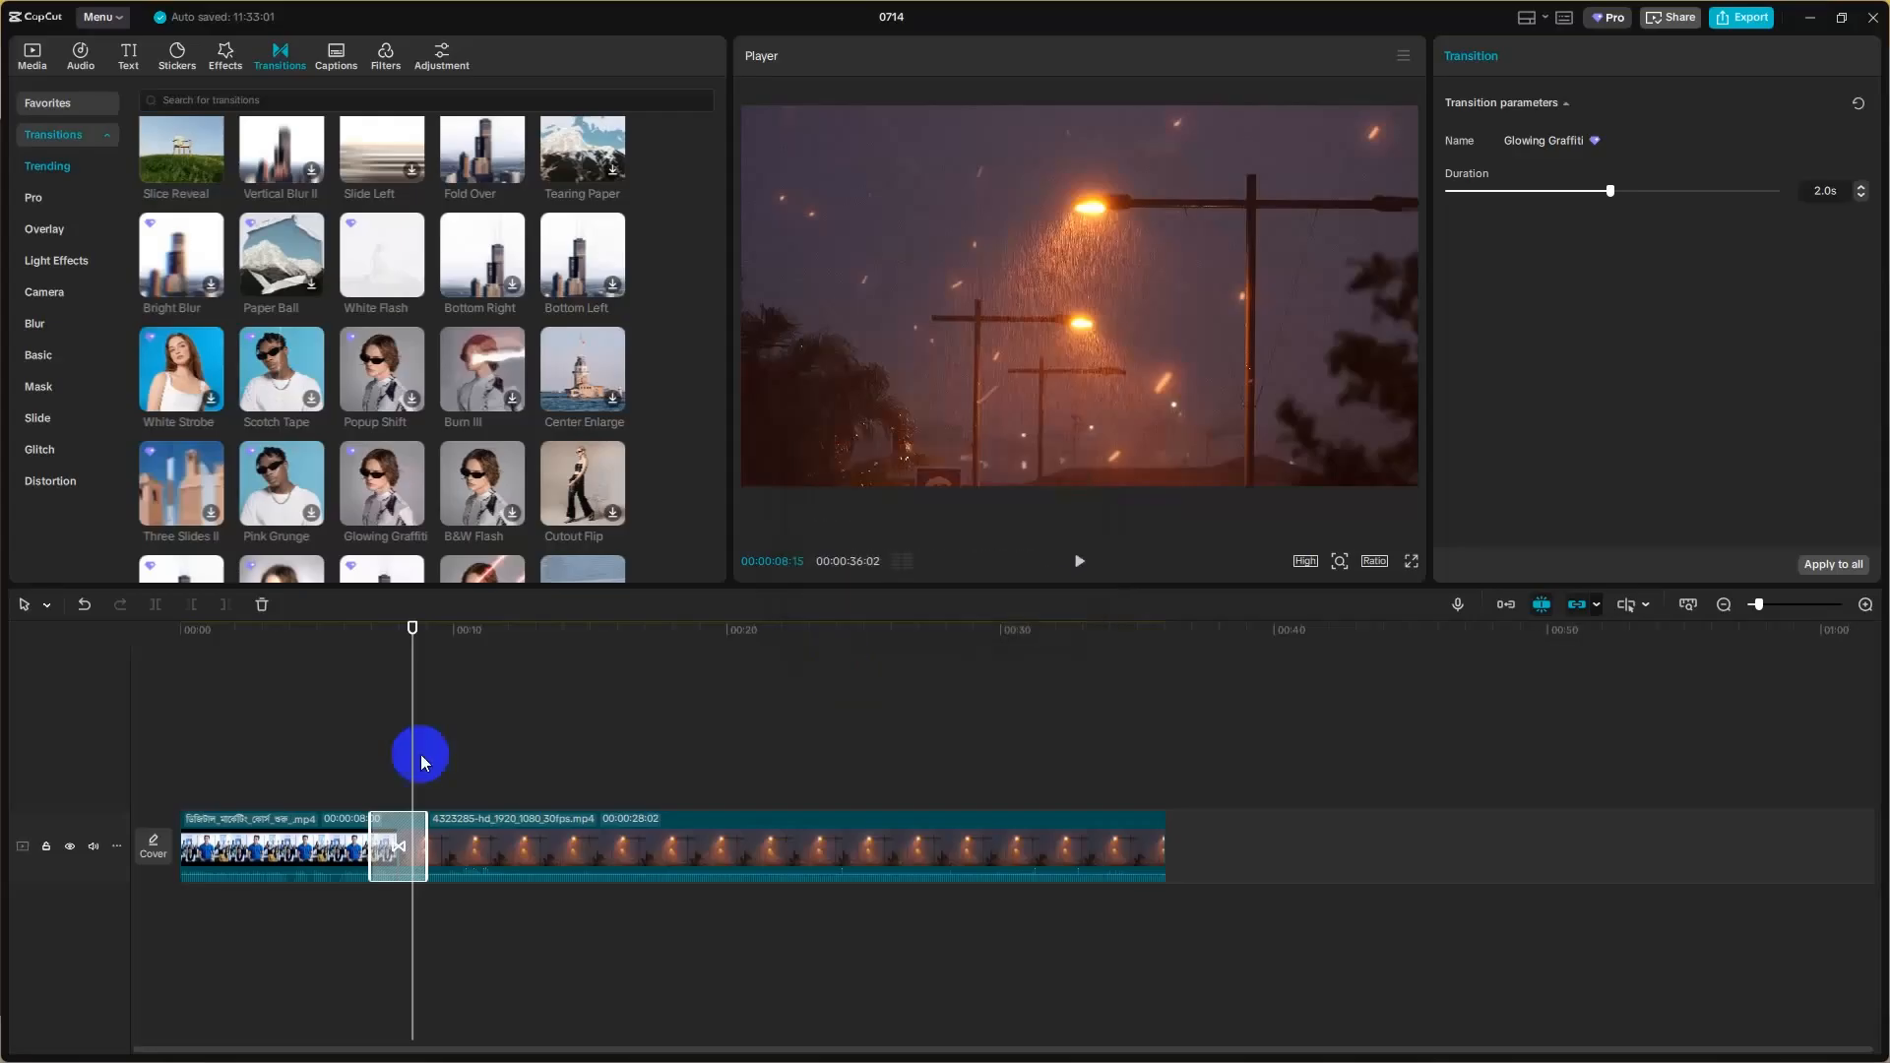
# - Play back the Glowing Graffiti transition across the cut and look through more of the trending transitions
pyautogui.moveTo(412, 748); pyautogui.dragTo(328, 743)
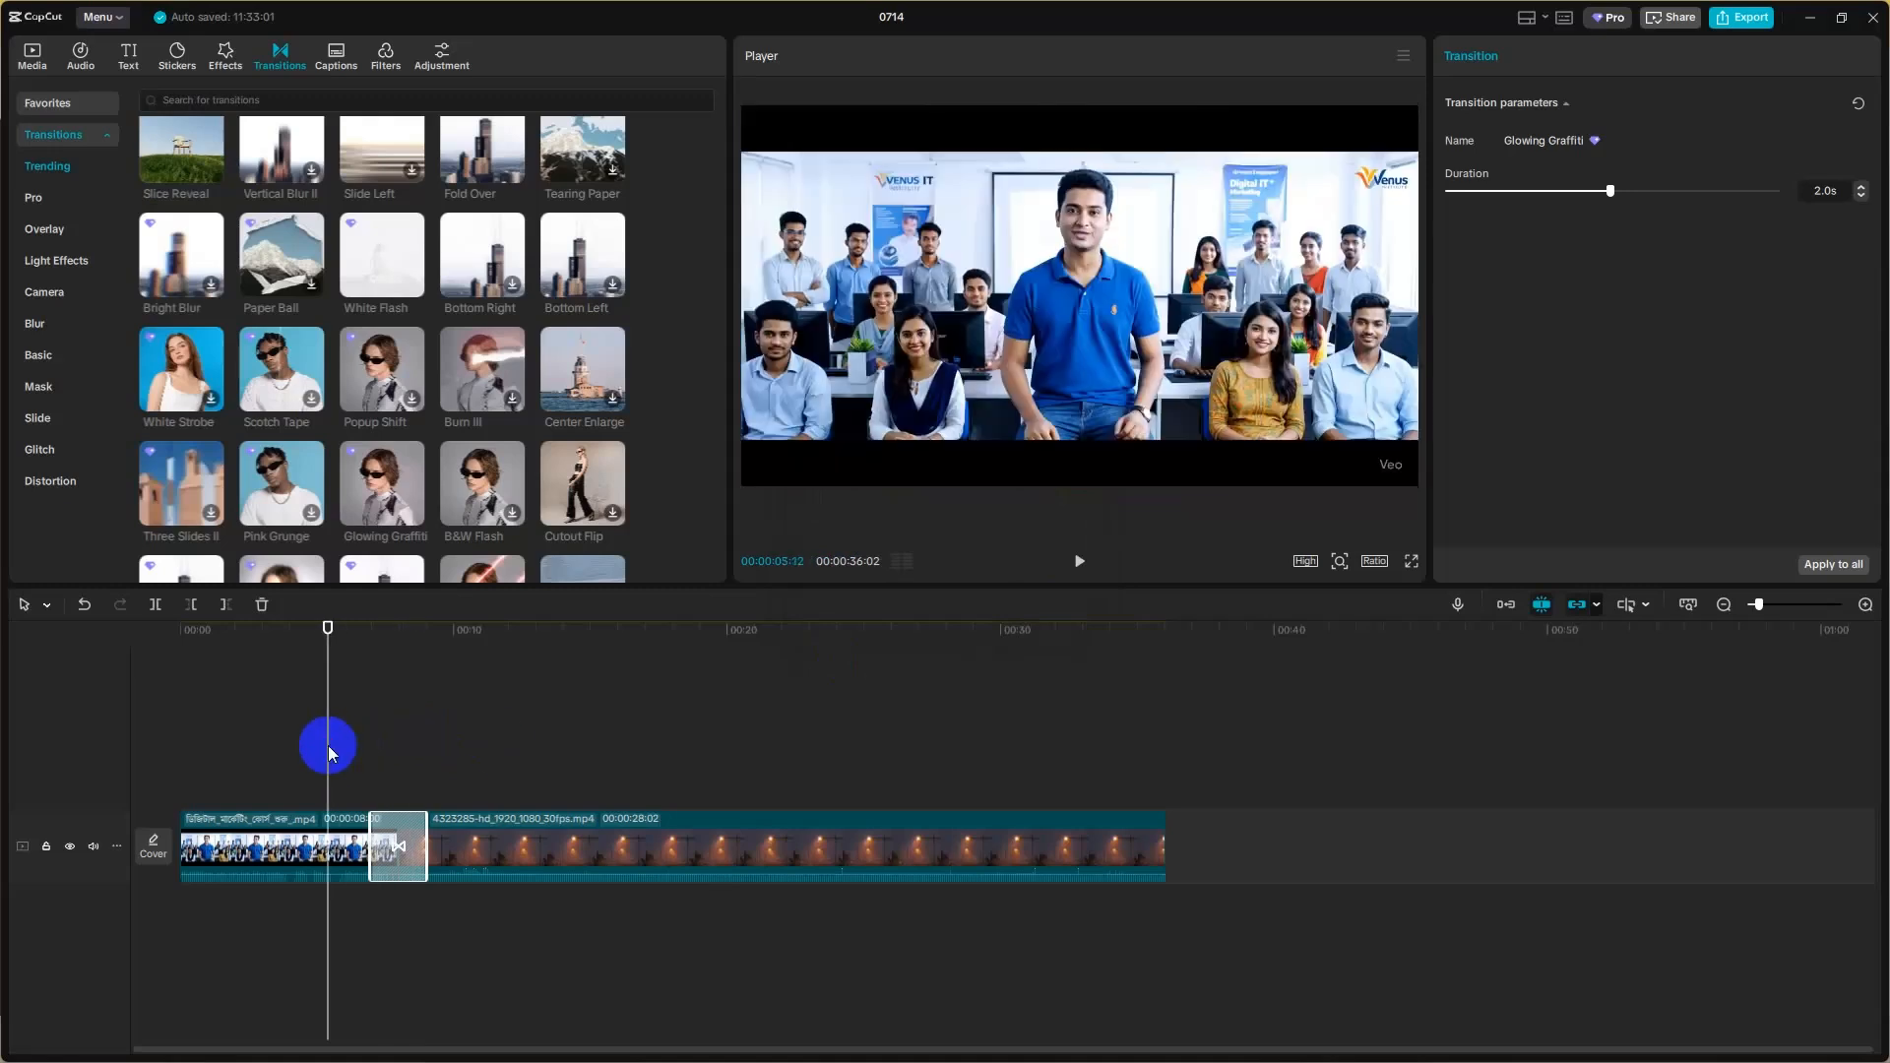
pyautogui.click(1089, 563)
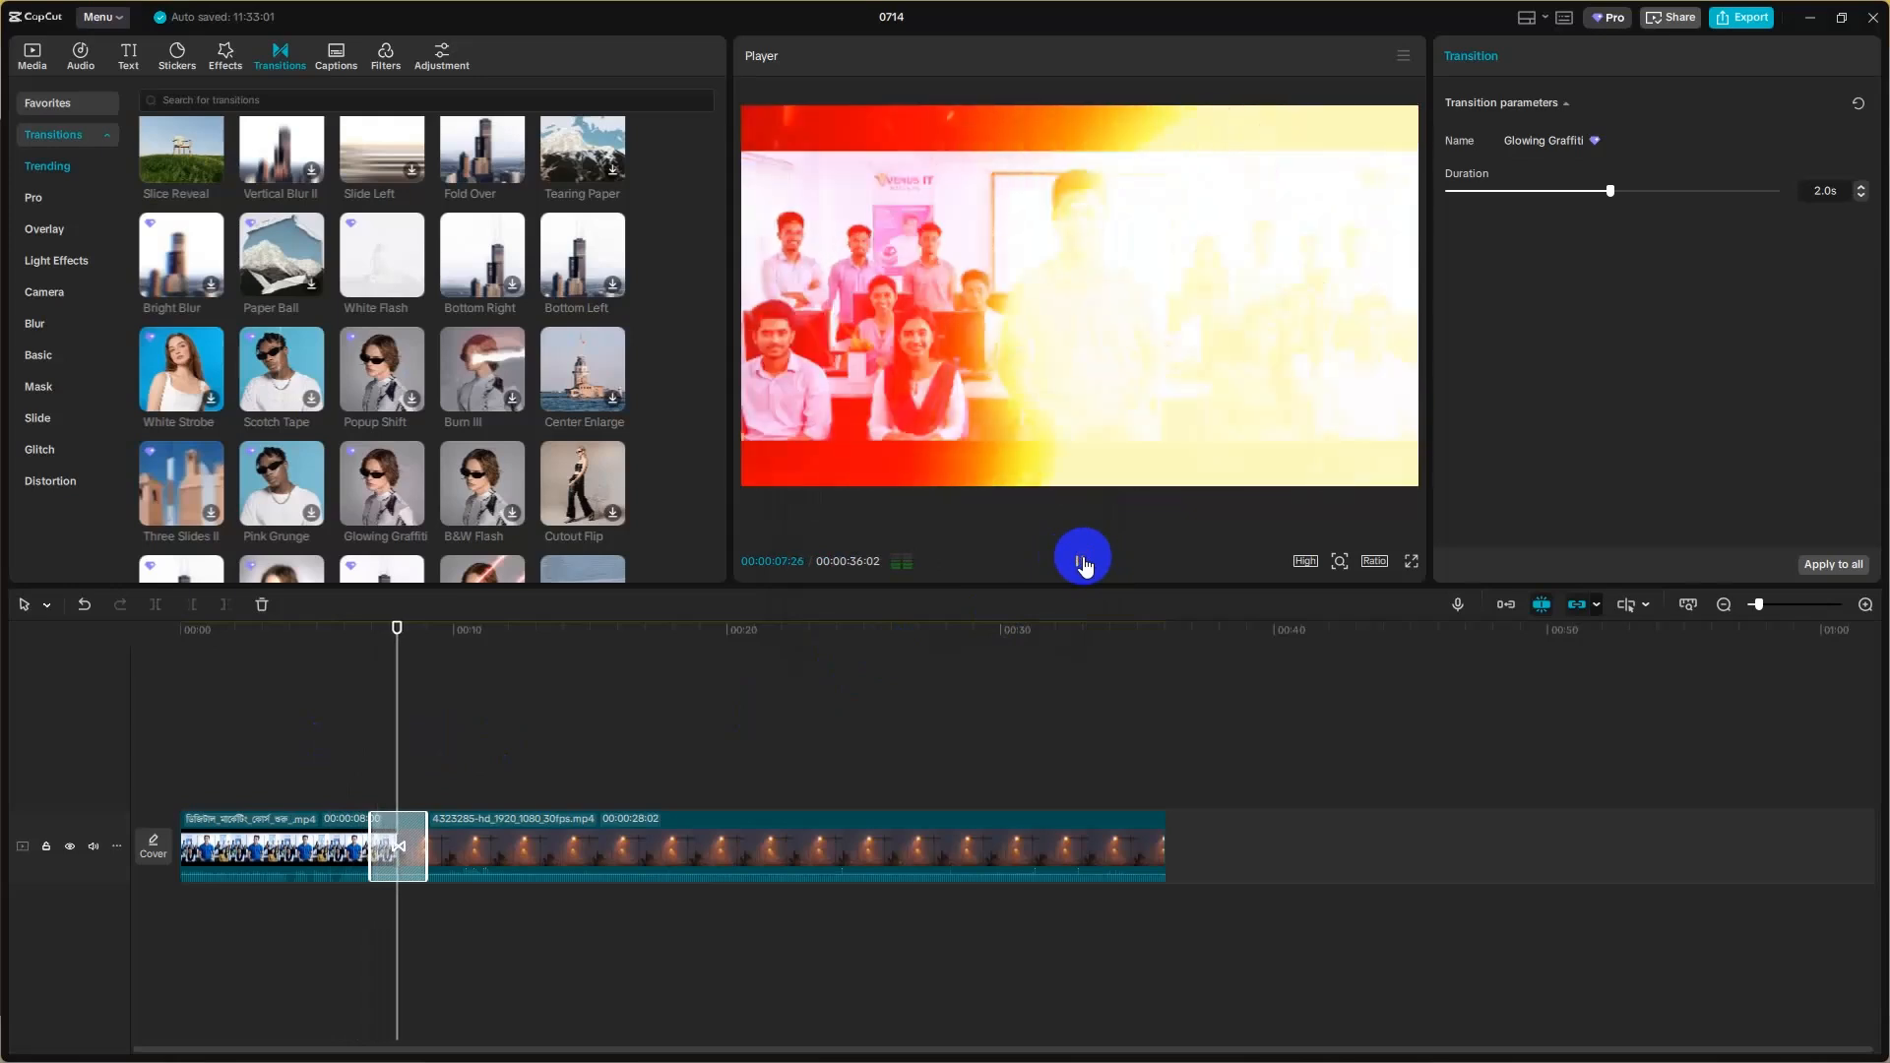
pyautogui.click(1083, 564)
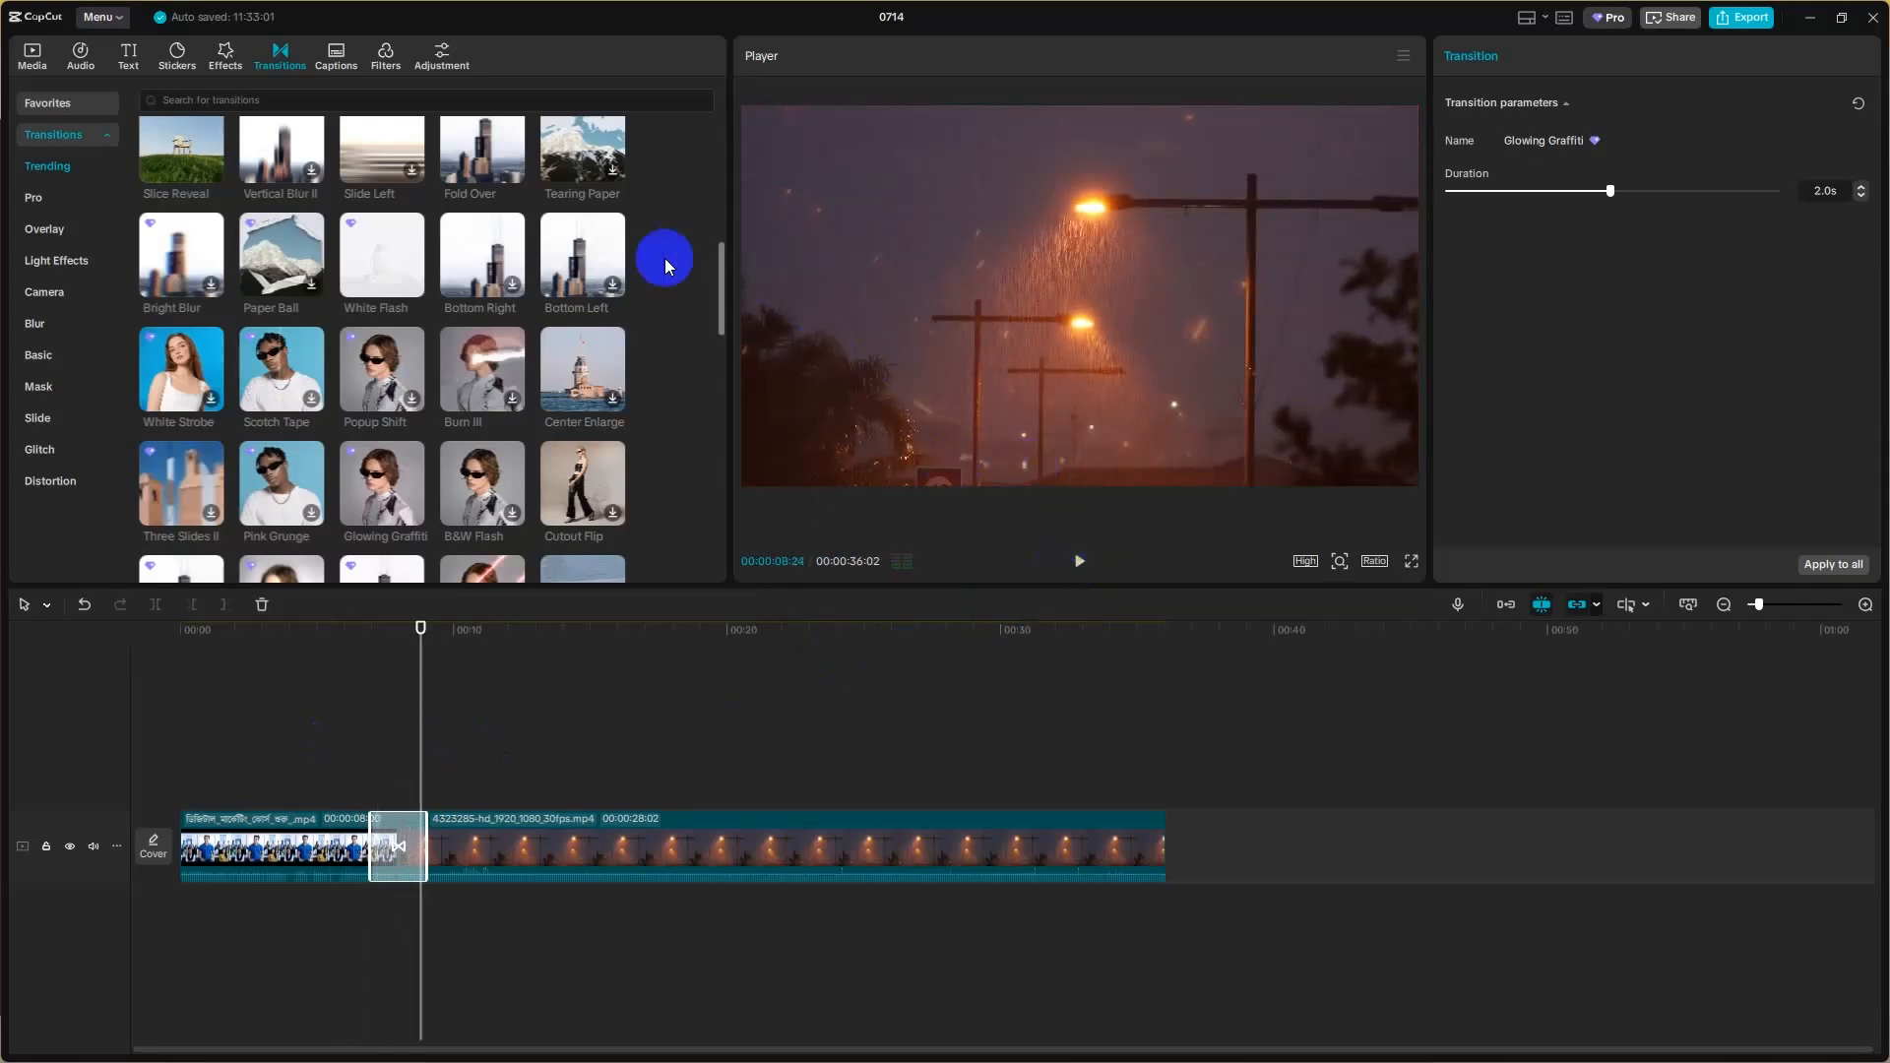
pyautogui.scroll(-4, 282, 296)
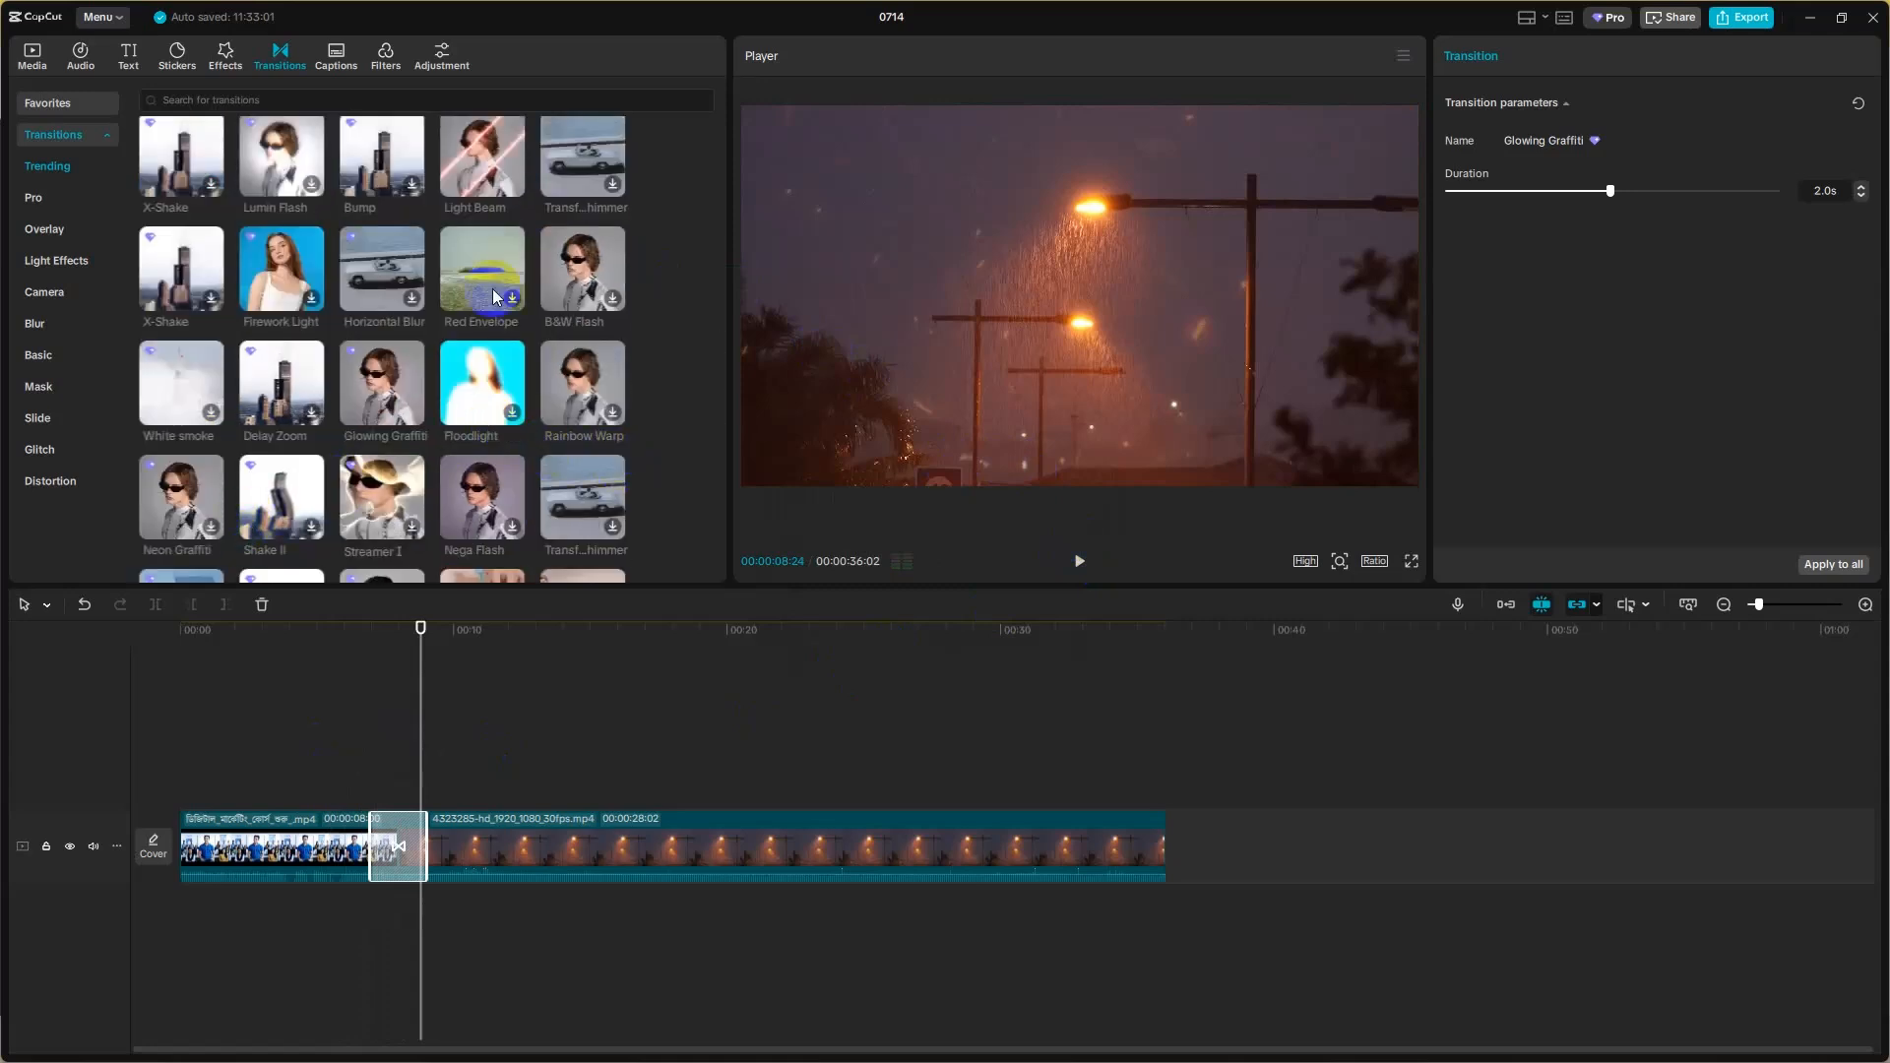
pyautogui.scroll(-3, 490, 424)
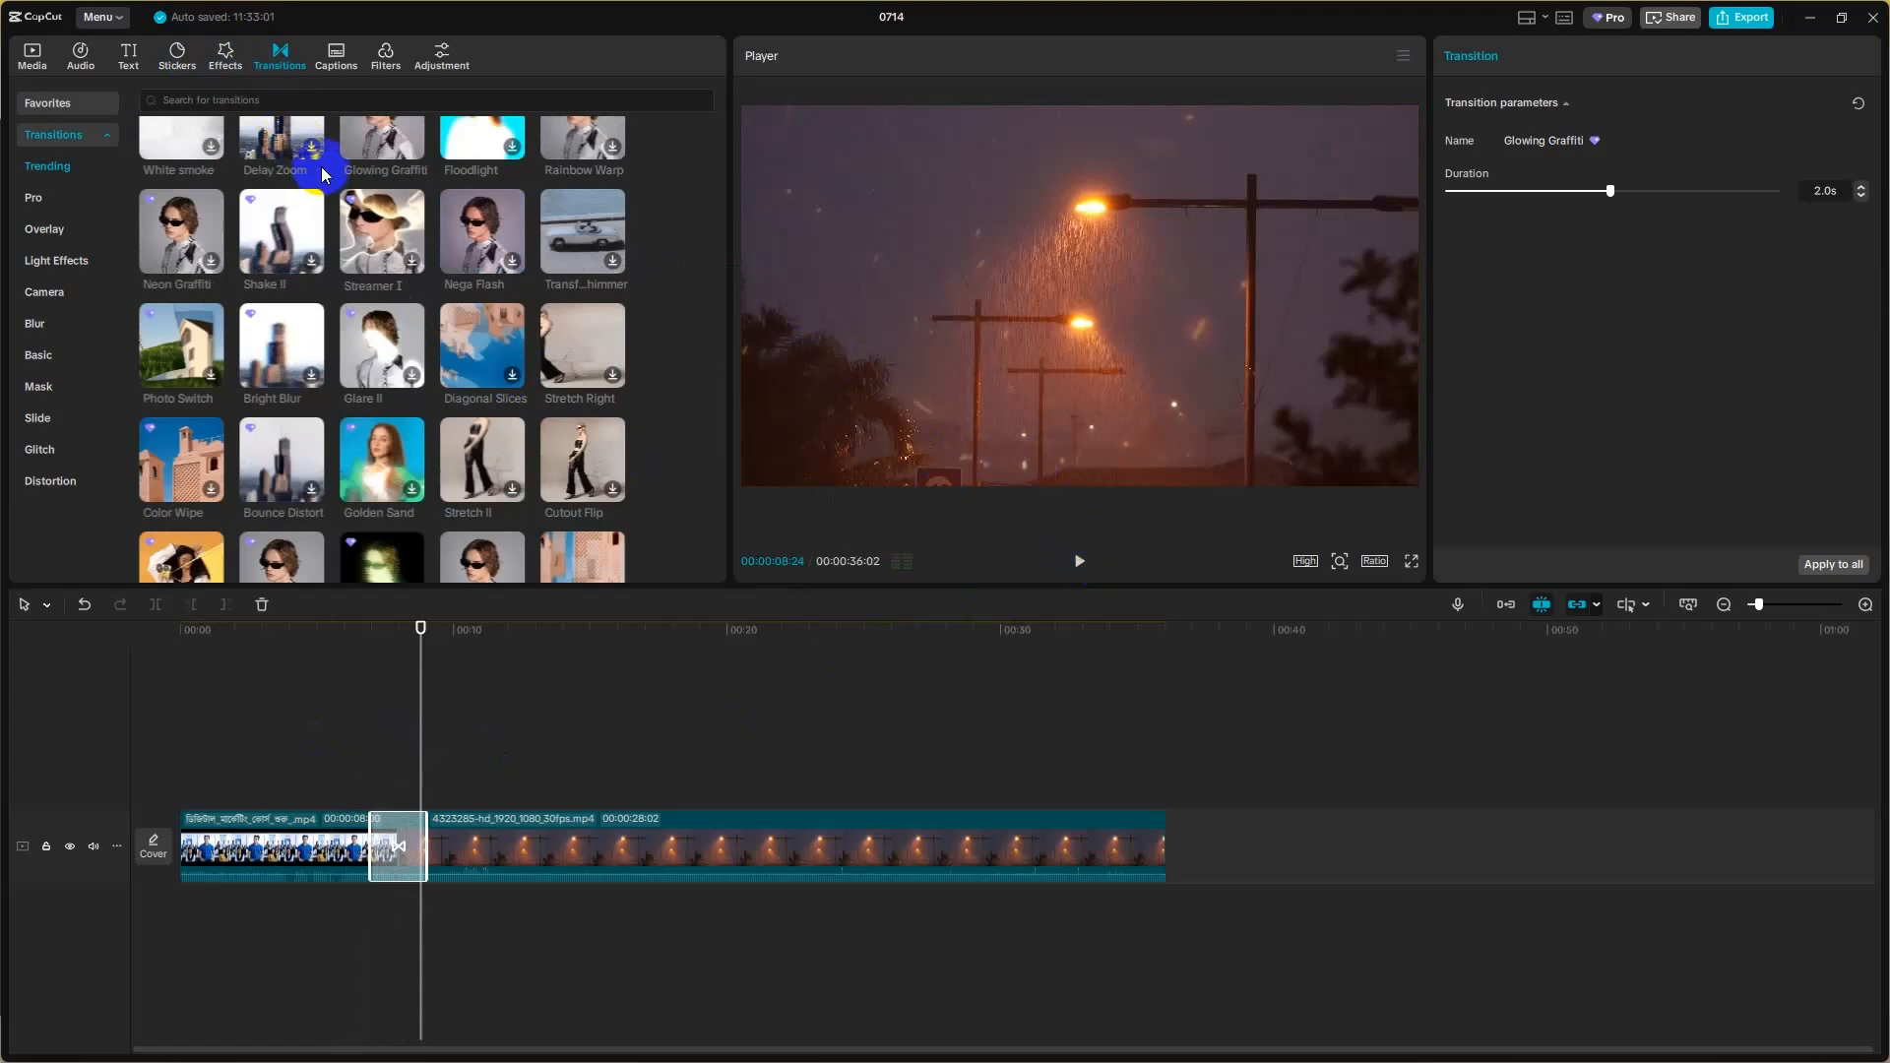
# - Open the auto captions settings and move the street-light clip onto a separate track above, starting at about 15 seconds
pyautogui.click(340, 61)
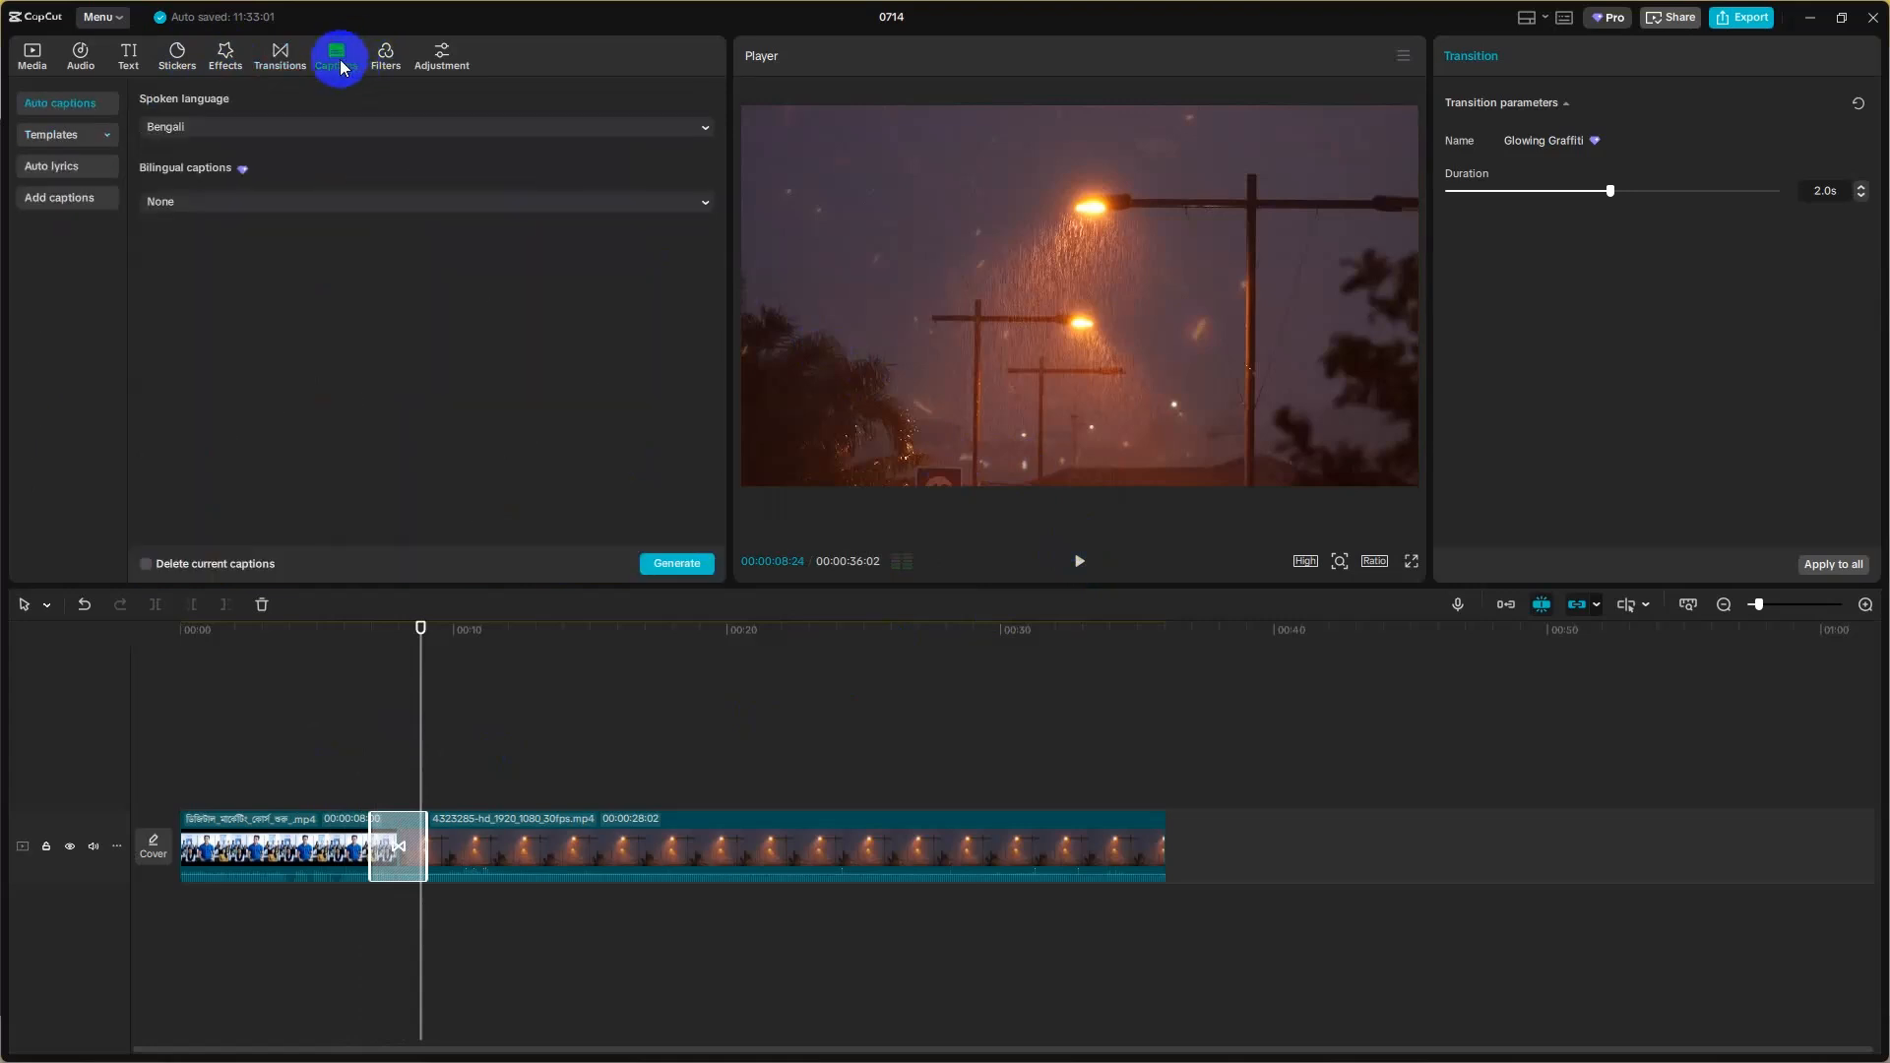
pyautogui.click(525, 847)
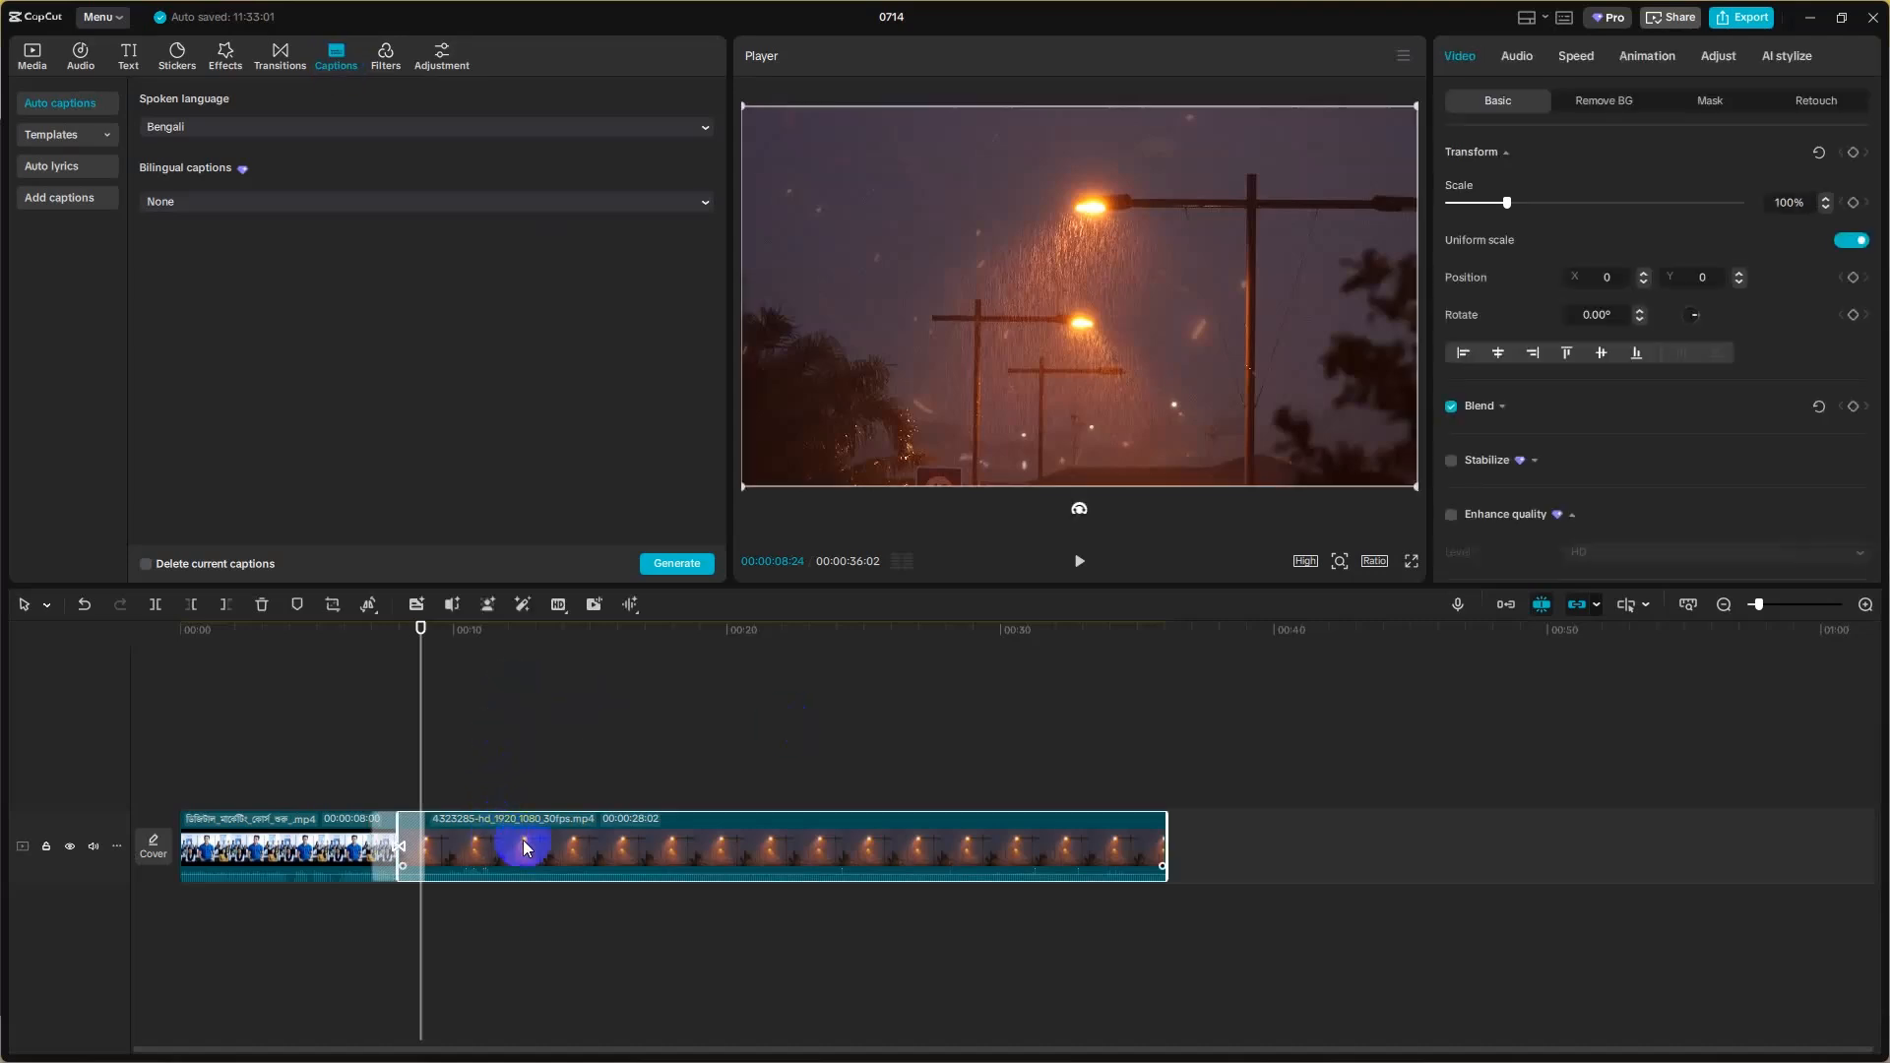
pyautogui.moveTo(514, 857); pyautogui.dragTo(679, 729)
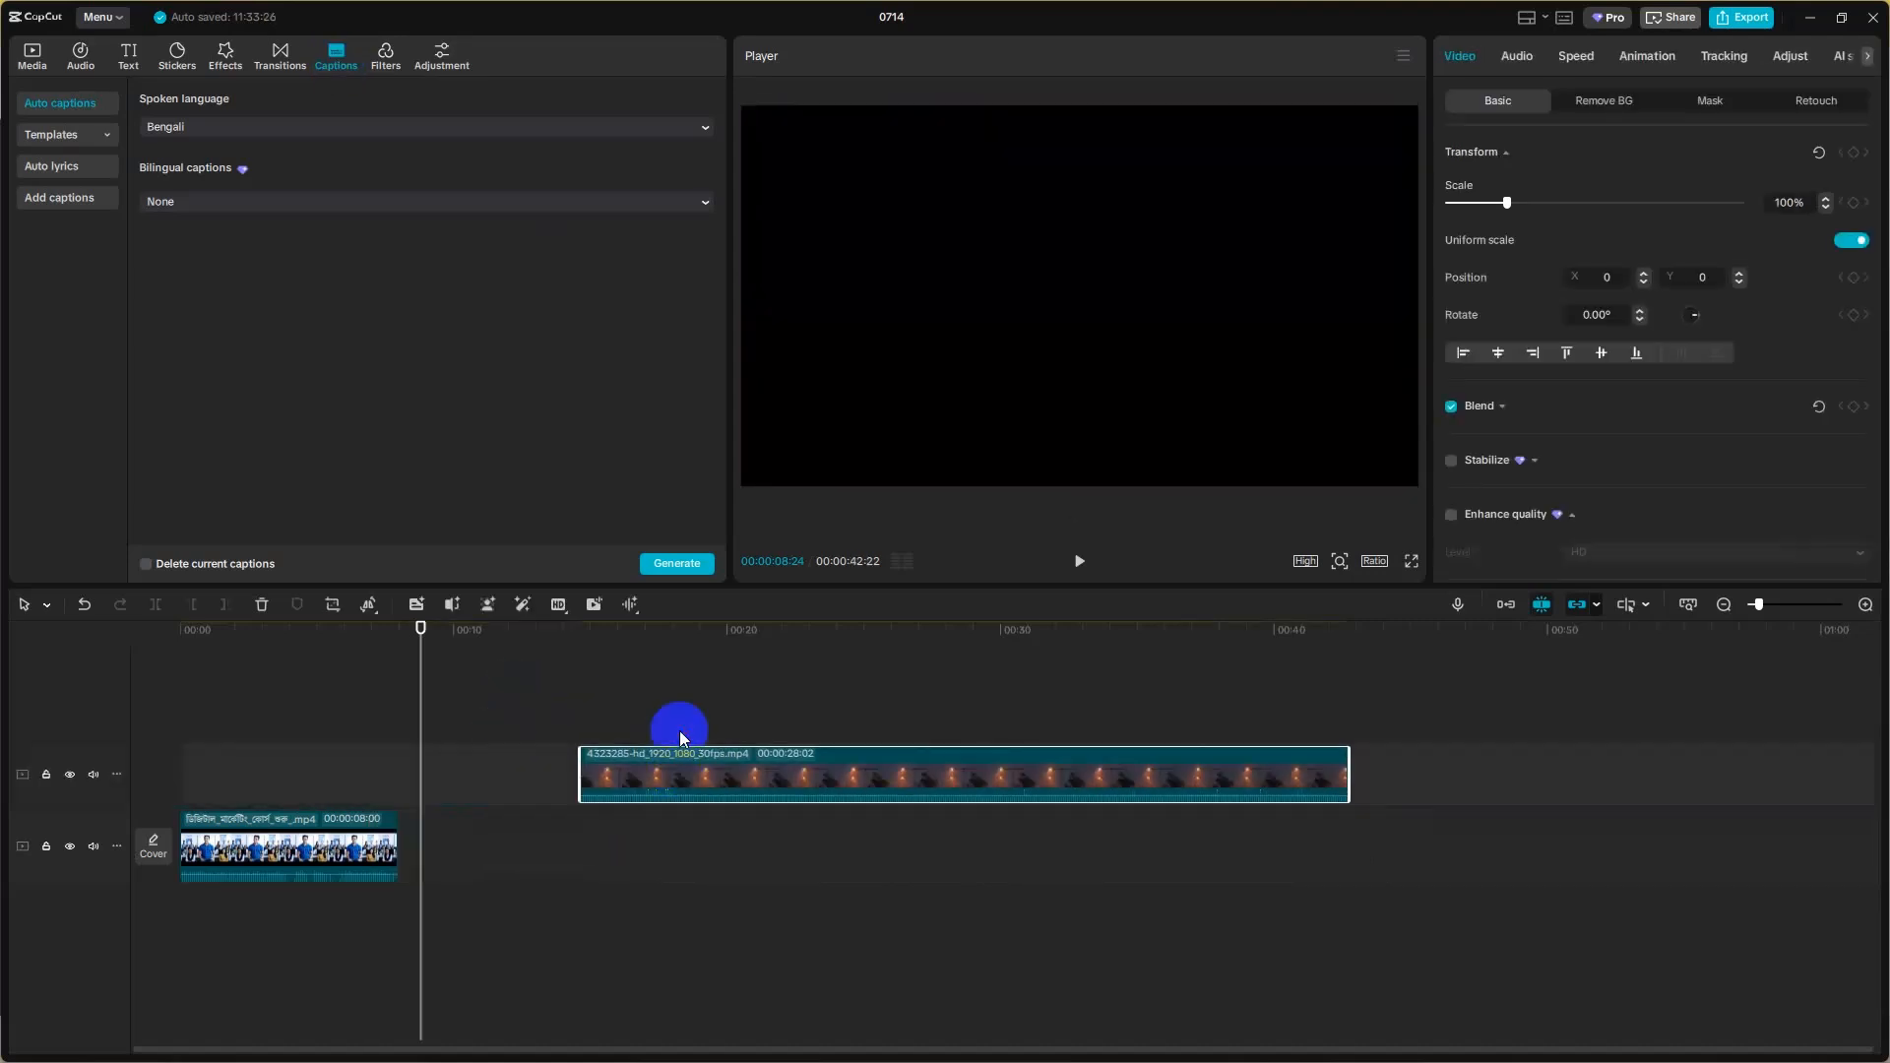
# - Generate Bengali auto captions for the office clip and move them down into the black bar below the picture
pyautogui.click(366, 867)
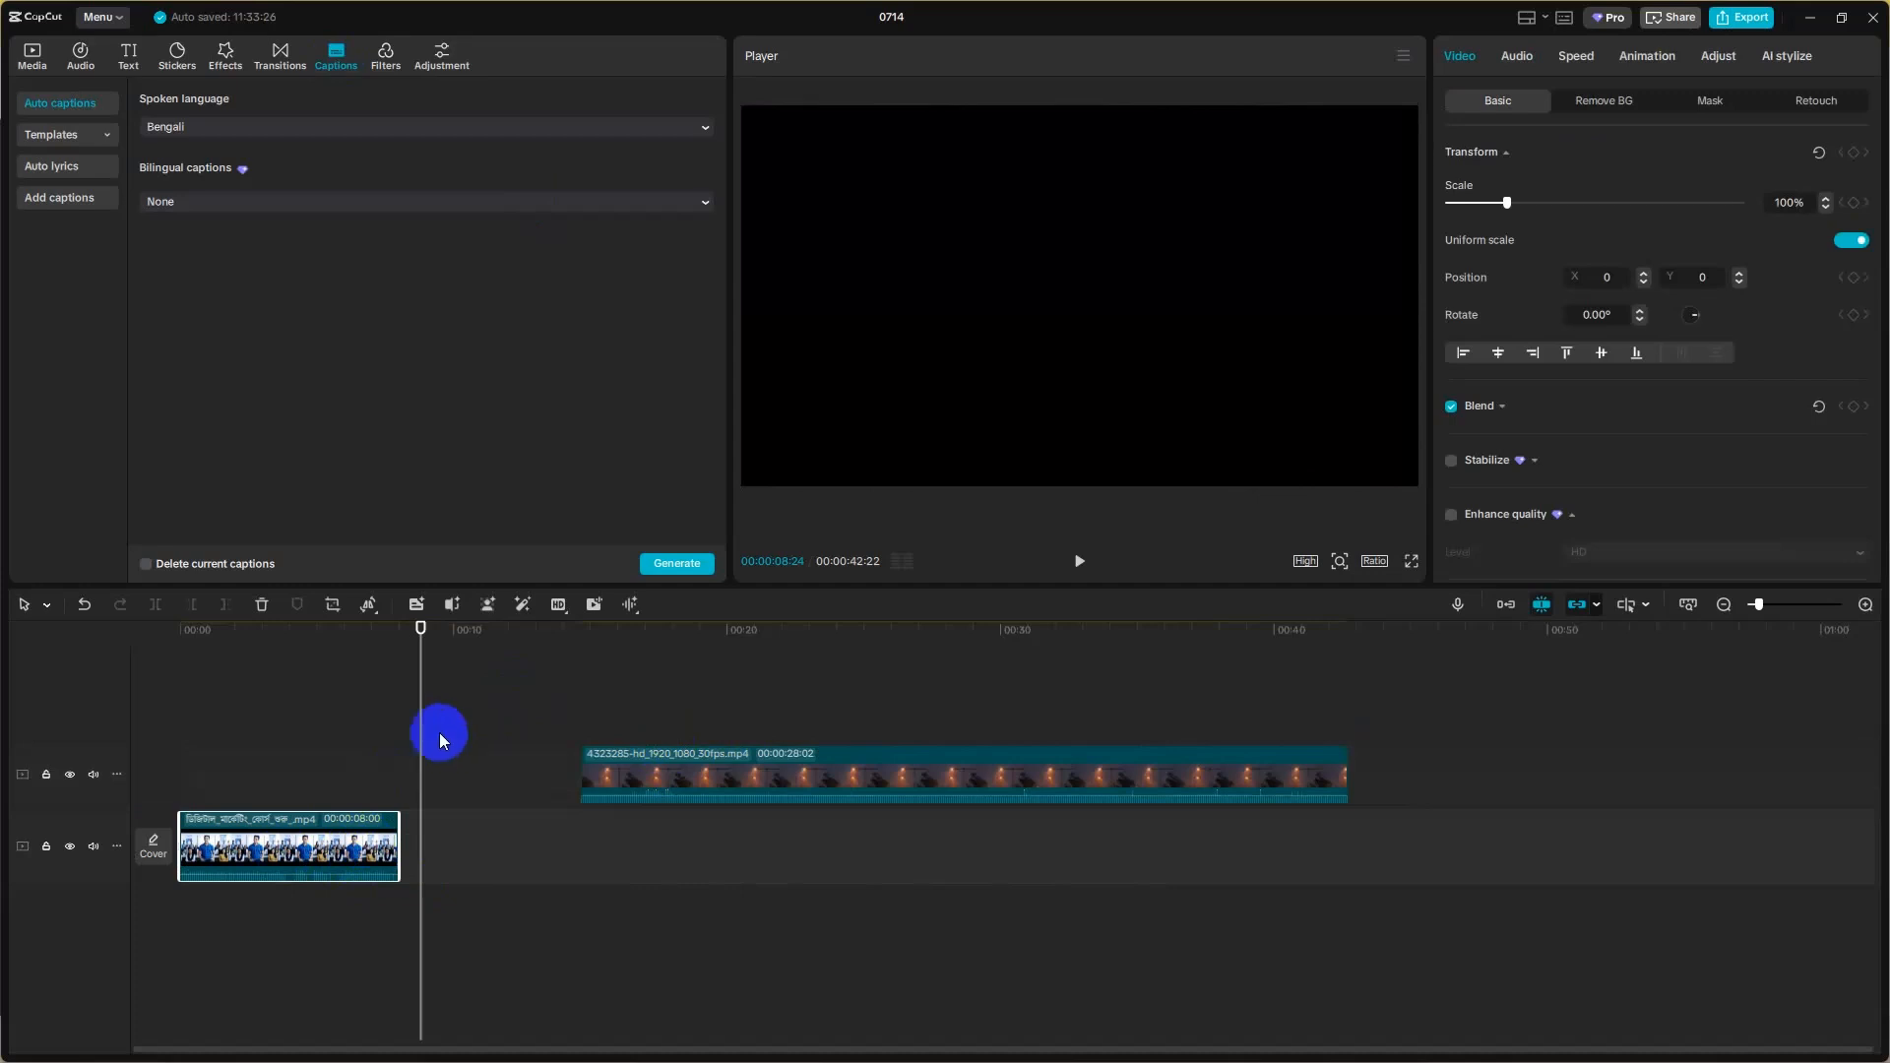
pyautogui.moveTo(422, 739); pyautogui.dragTo(161, 759)
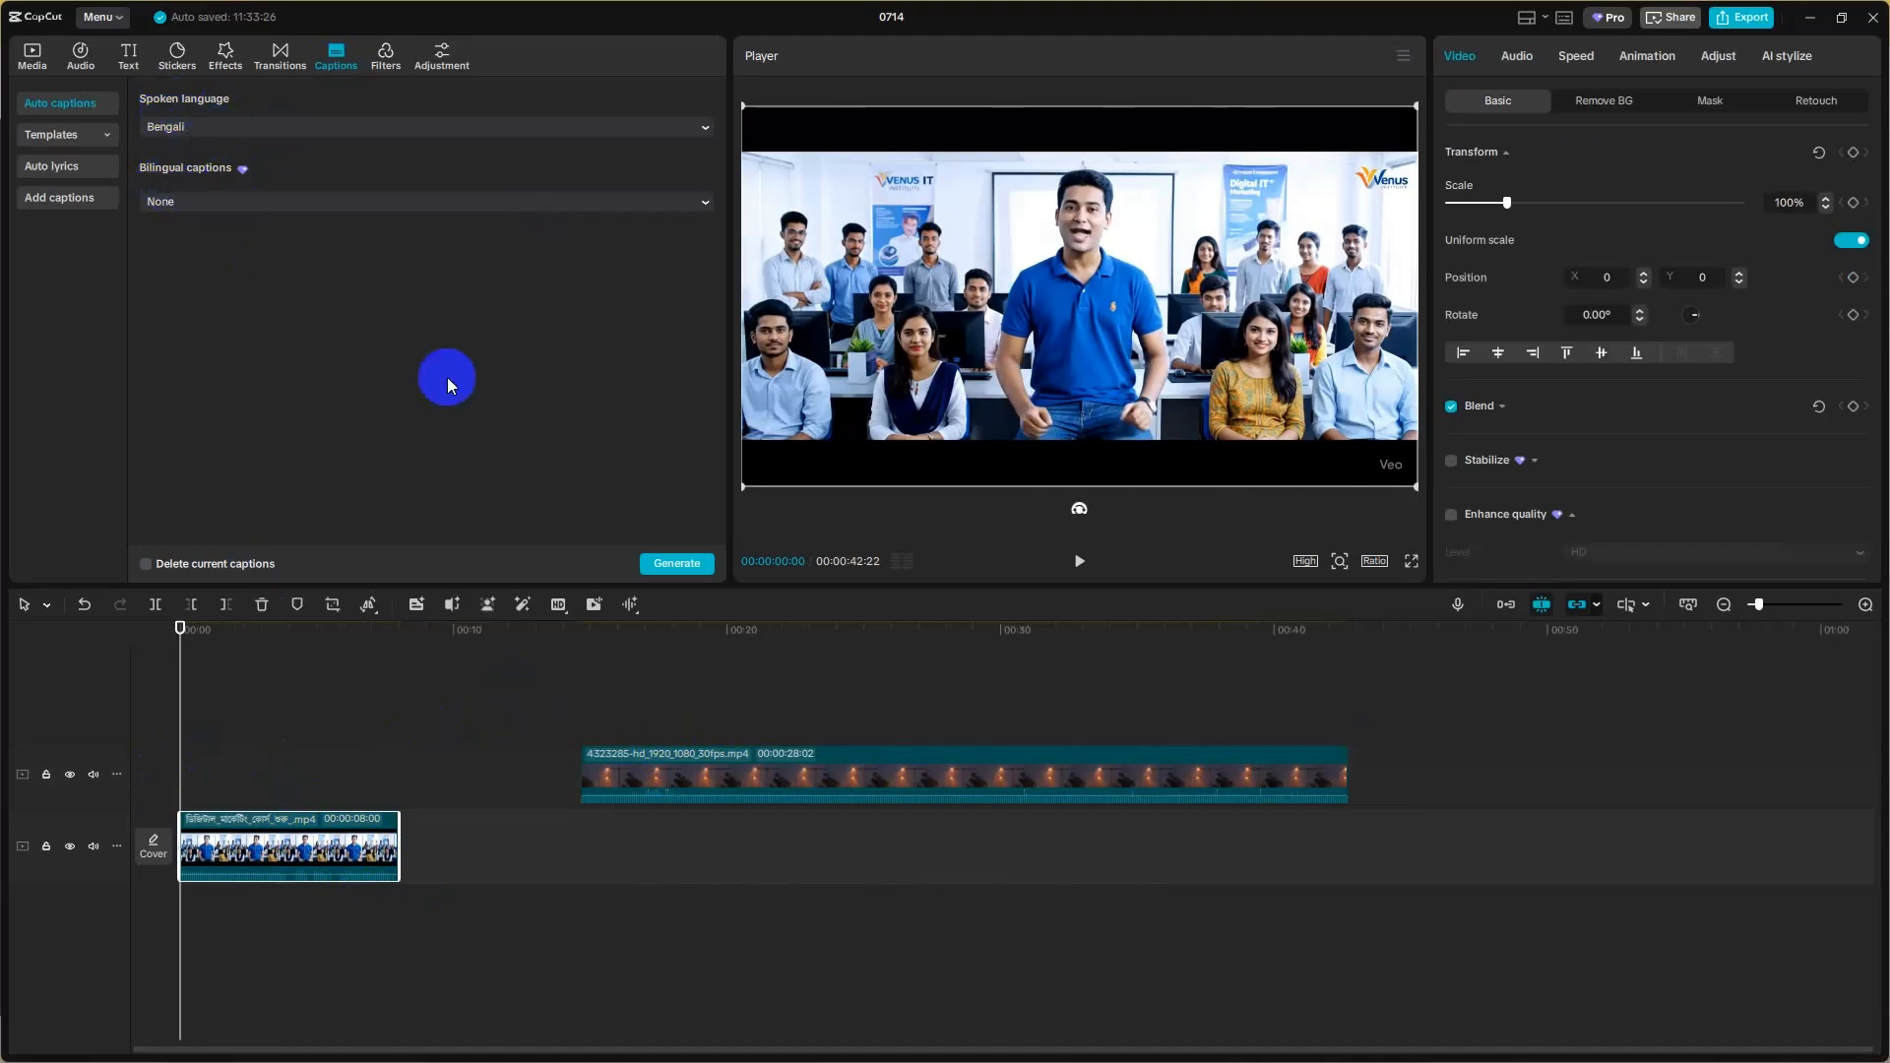
pyautogui.click(681, 563)
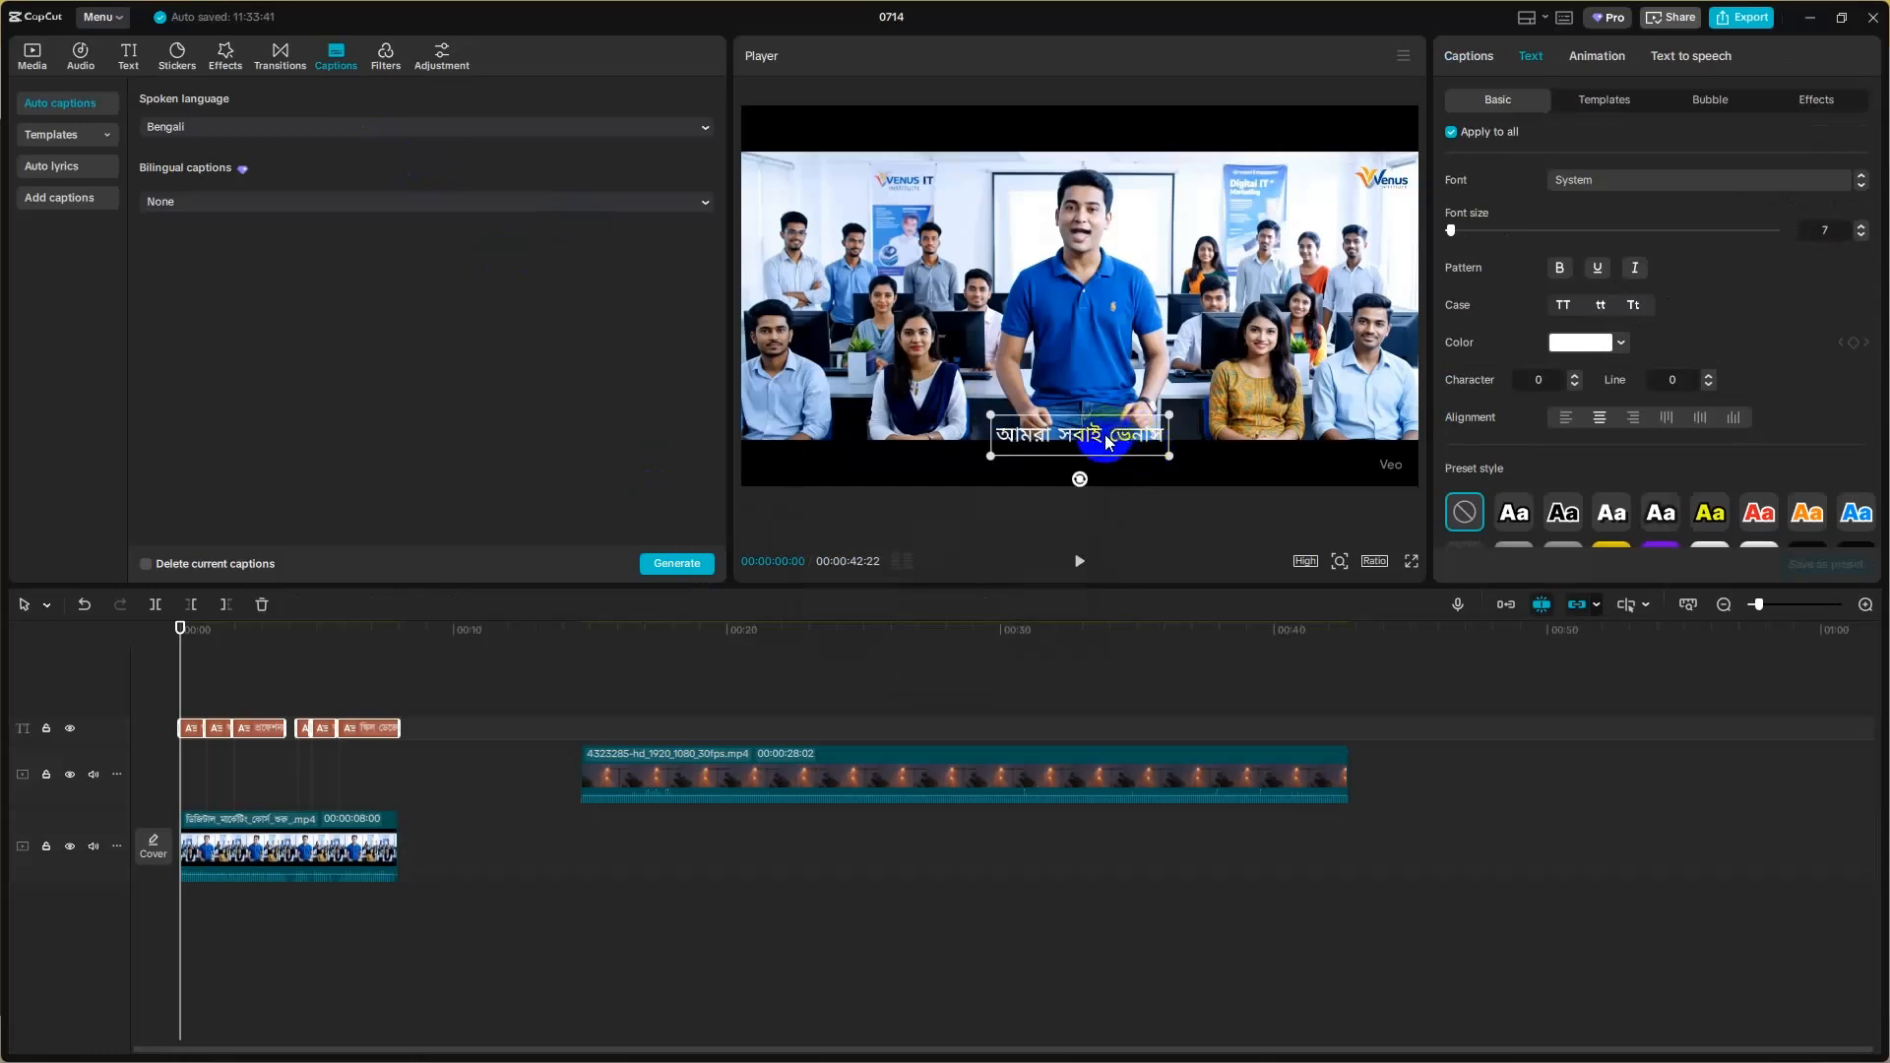
pyautogui.moveTo(1106, 440); pyautogui.dragTo(1102, 465)
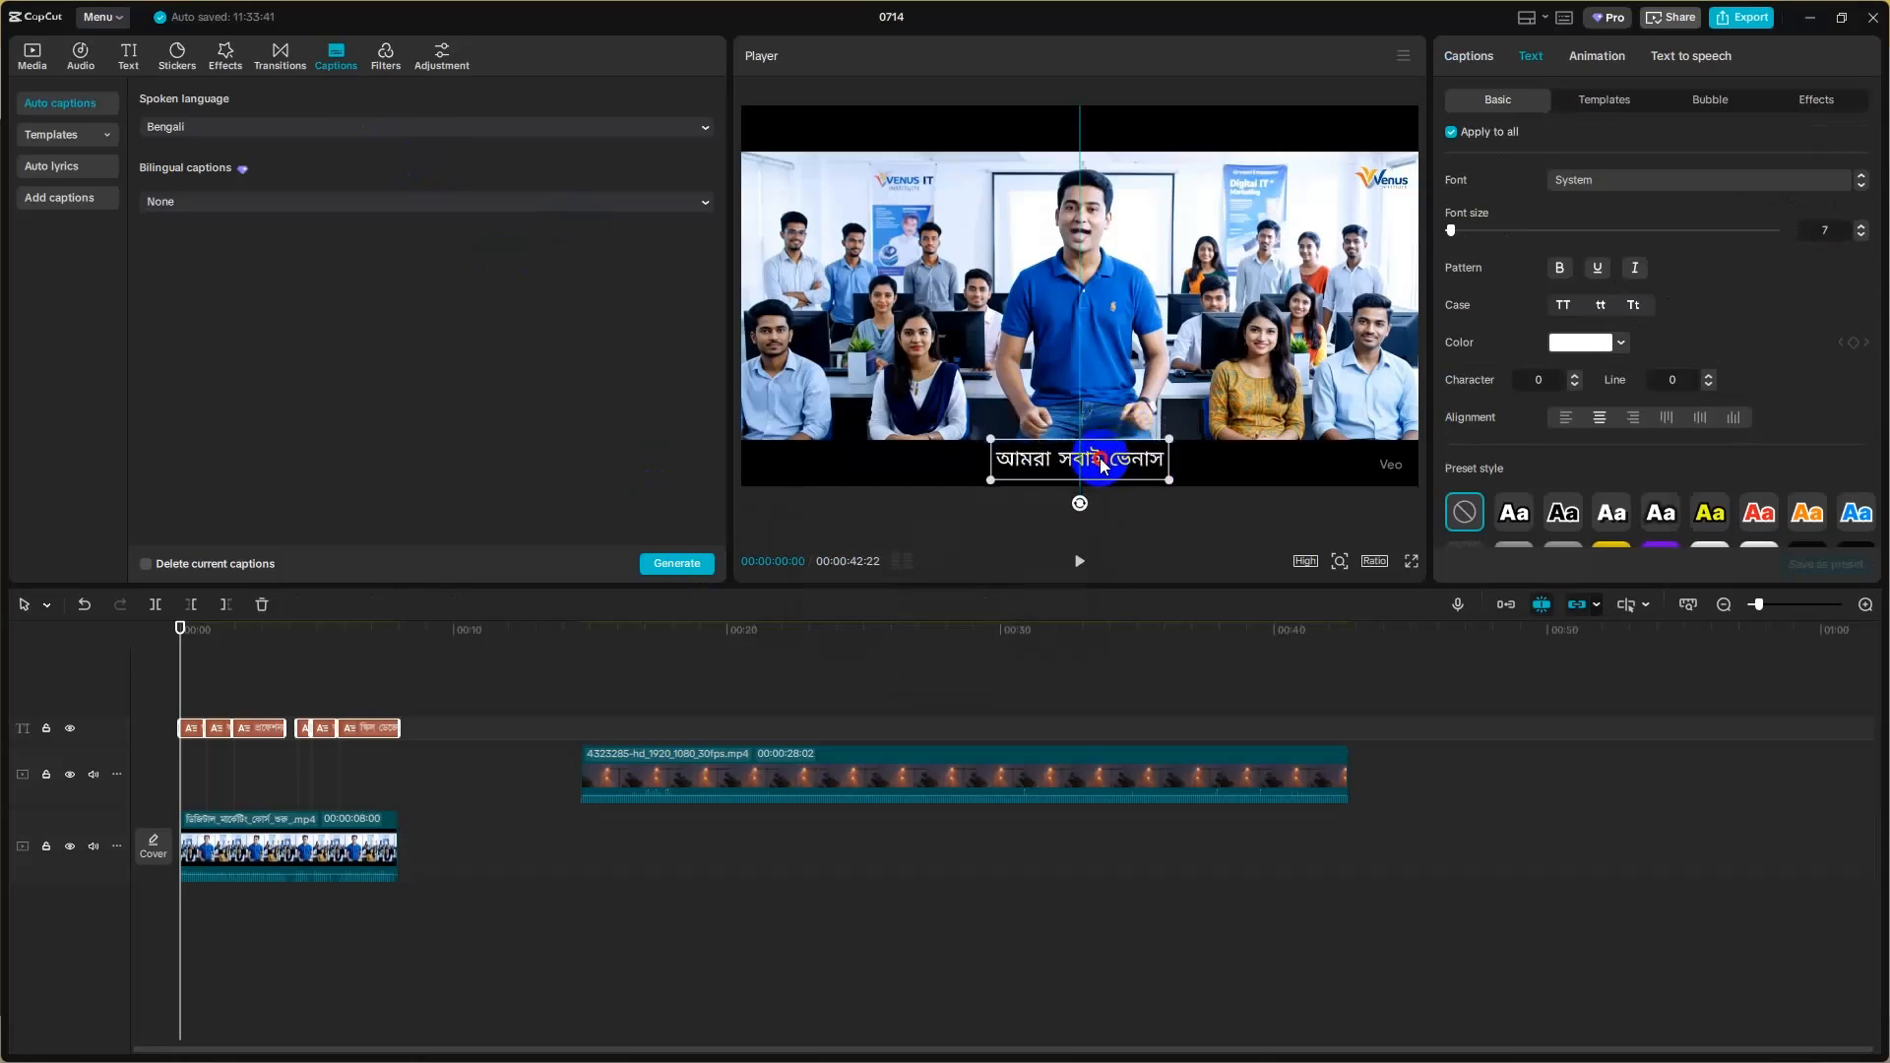
# - Play back the office clip from its start and check the captions at several points
pyautogui.click(1080, 561)
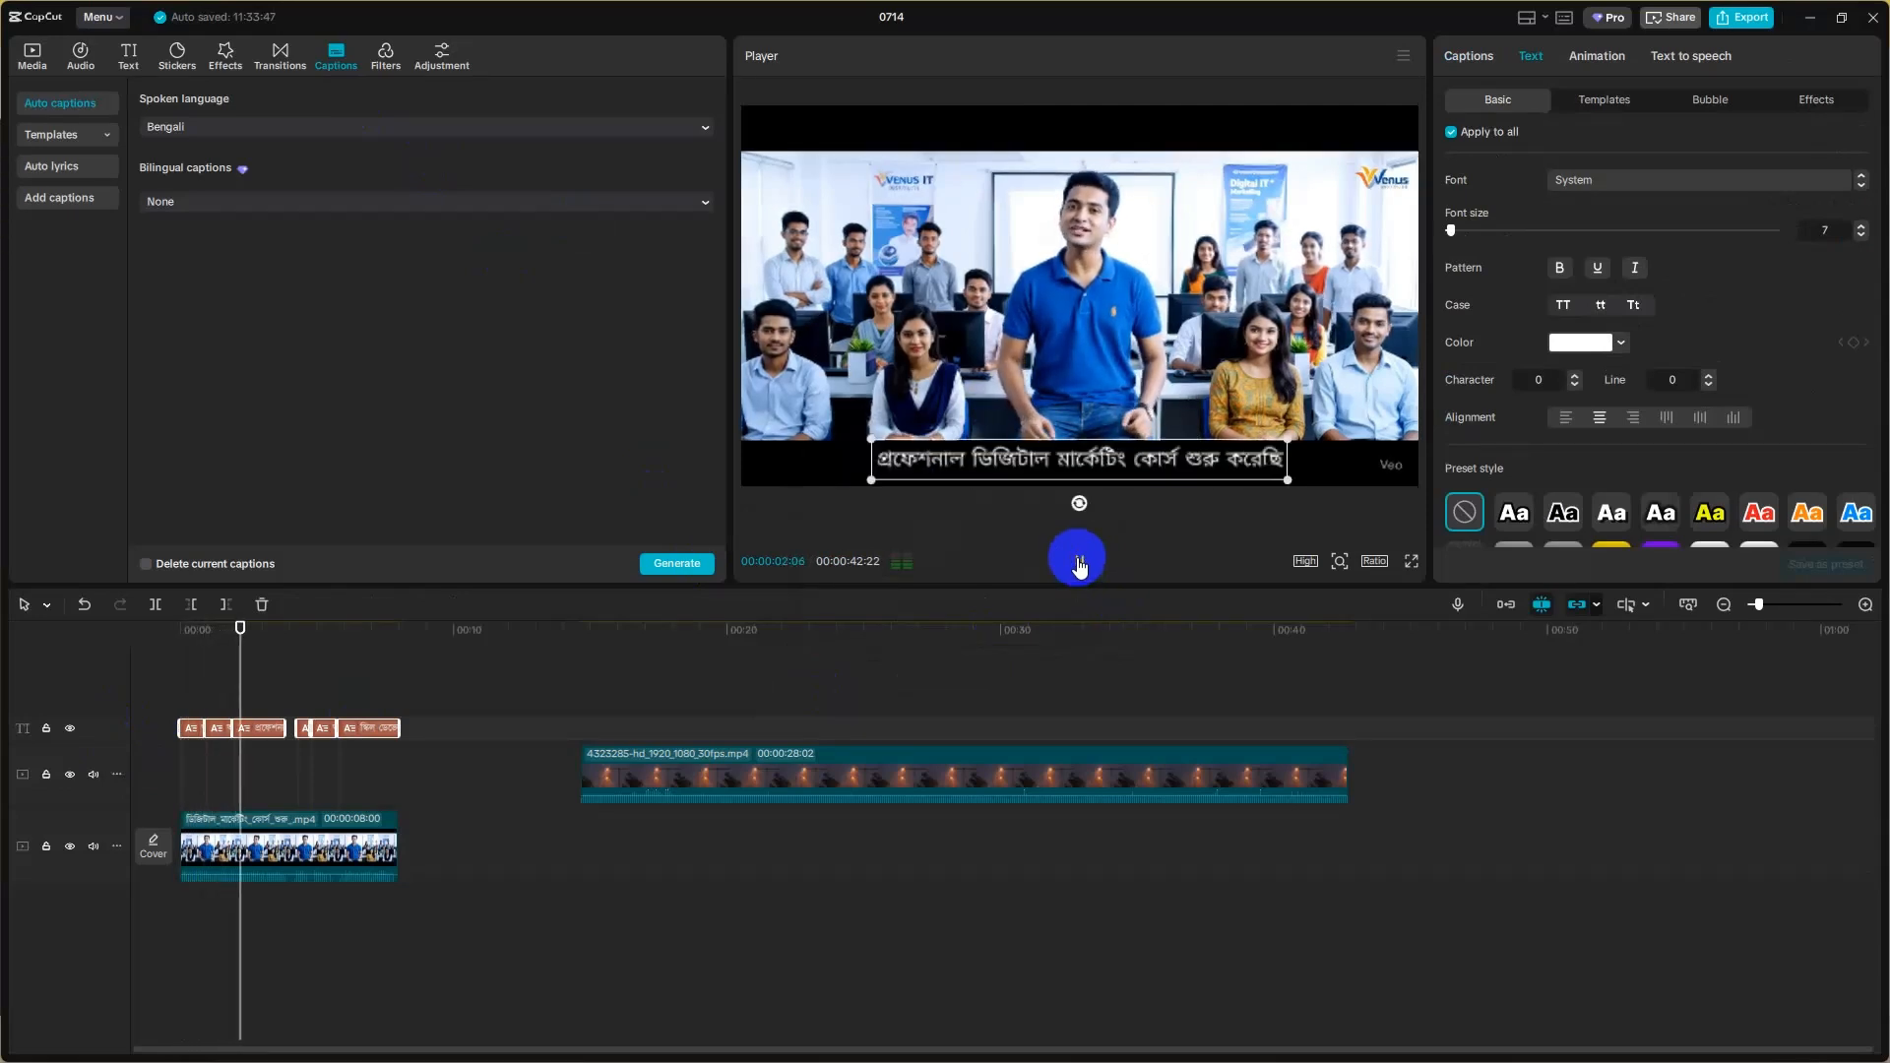
pyautogui.click(1080, 562)
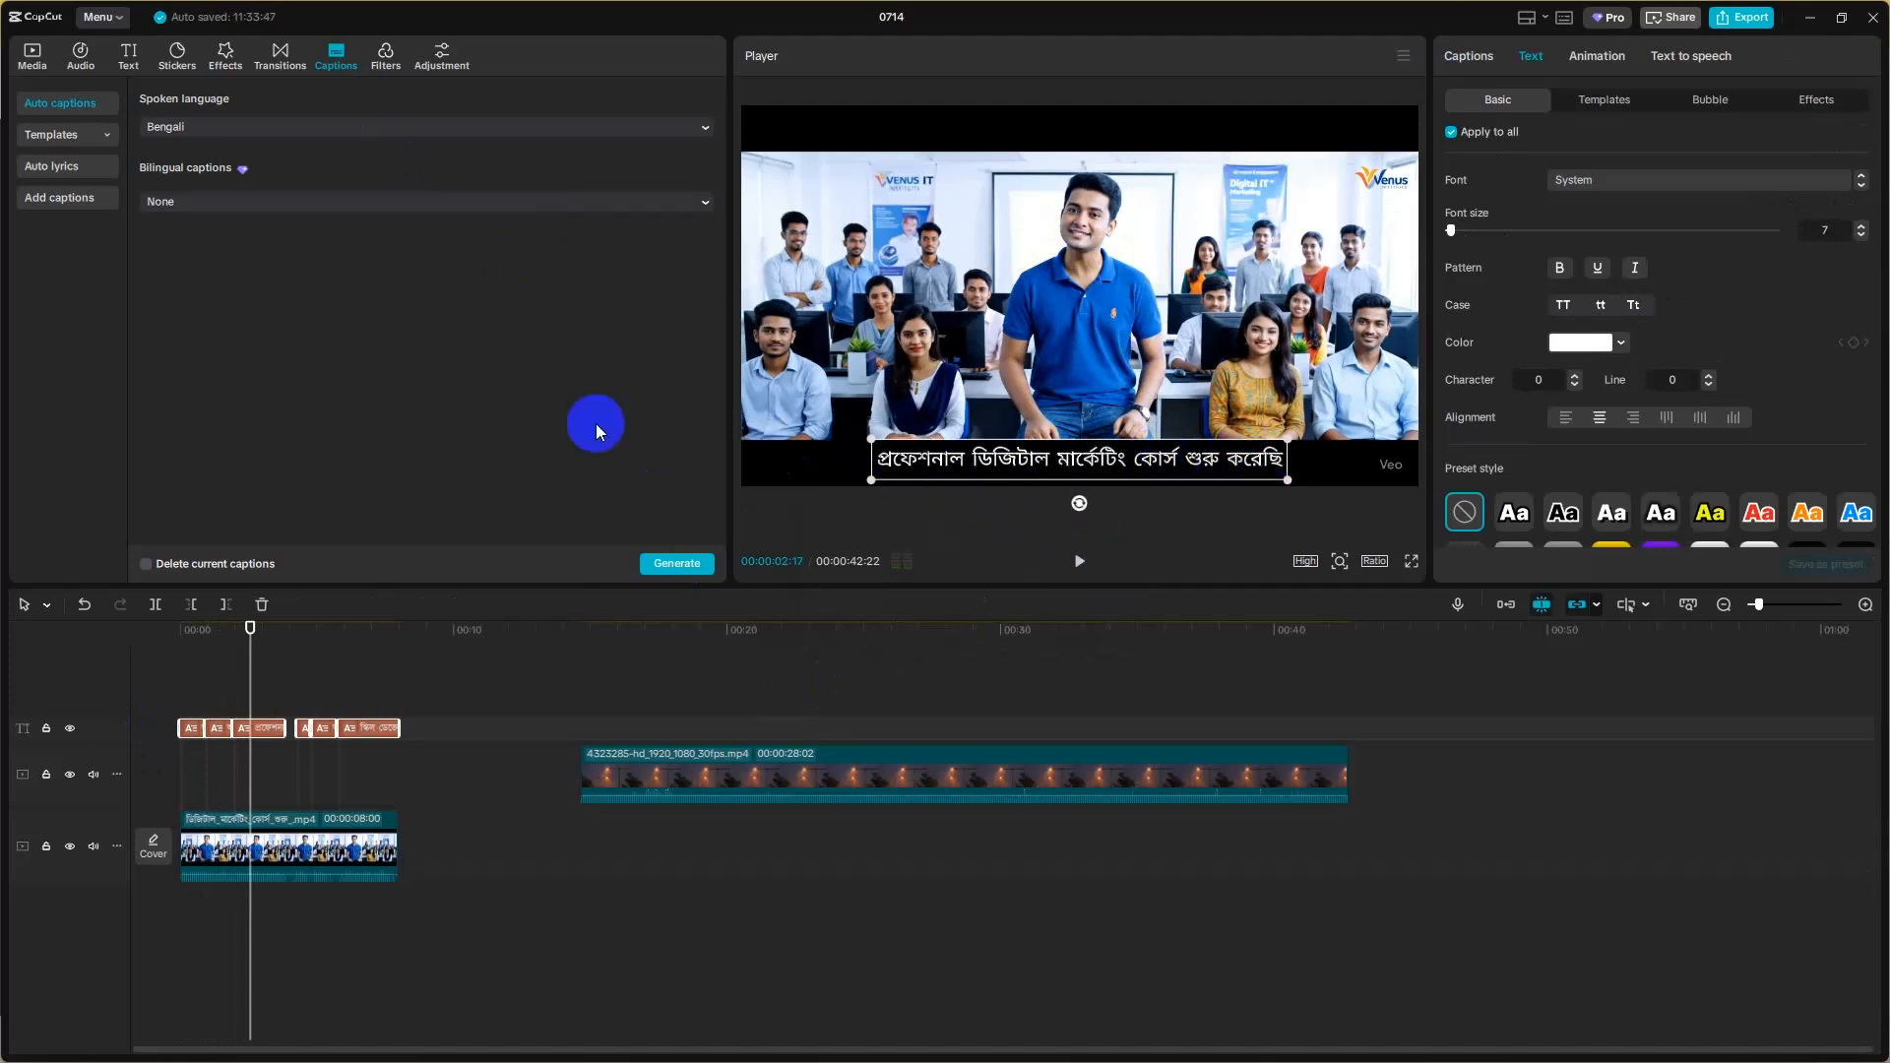
pyautogui.click(479, 705)
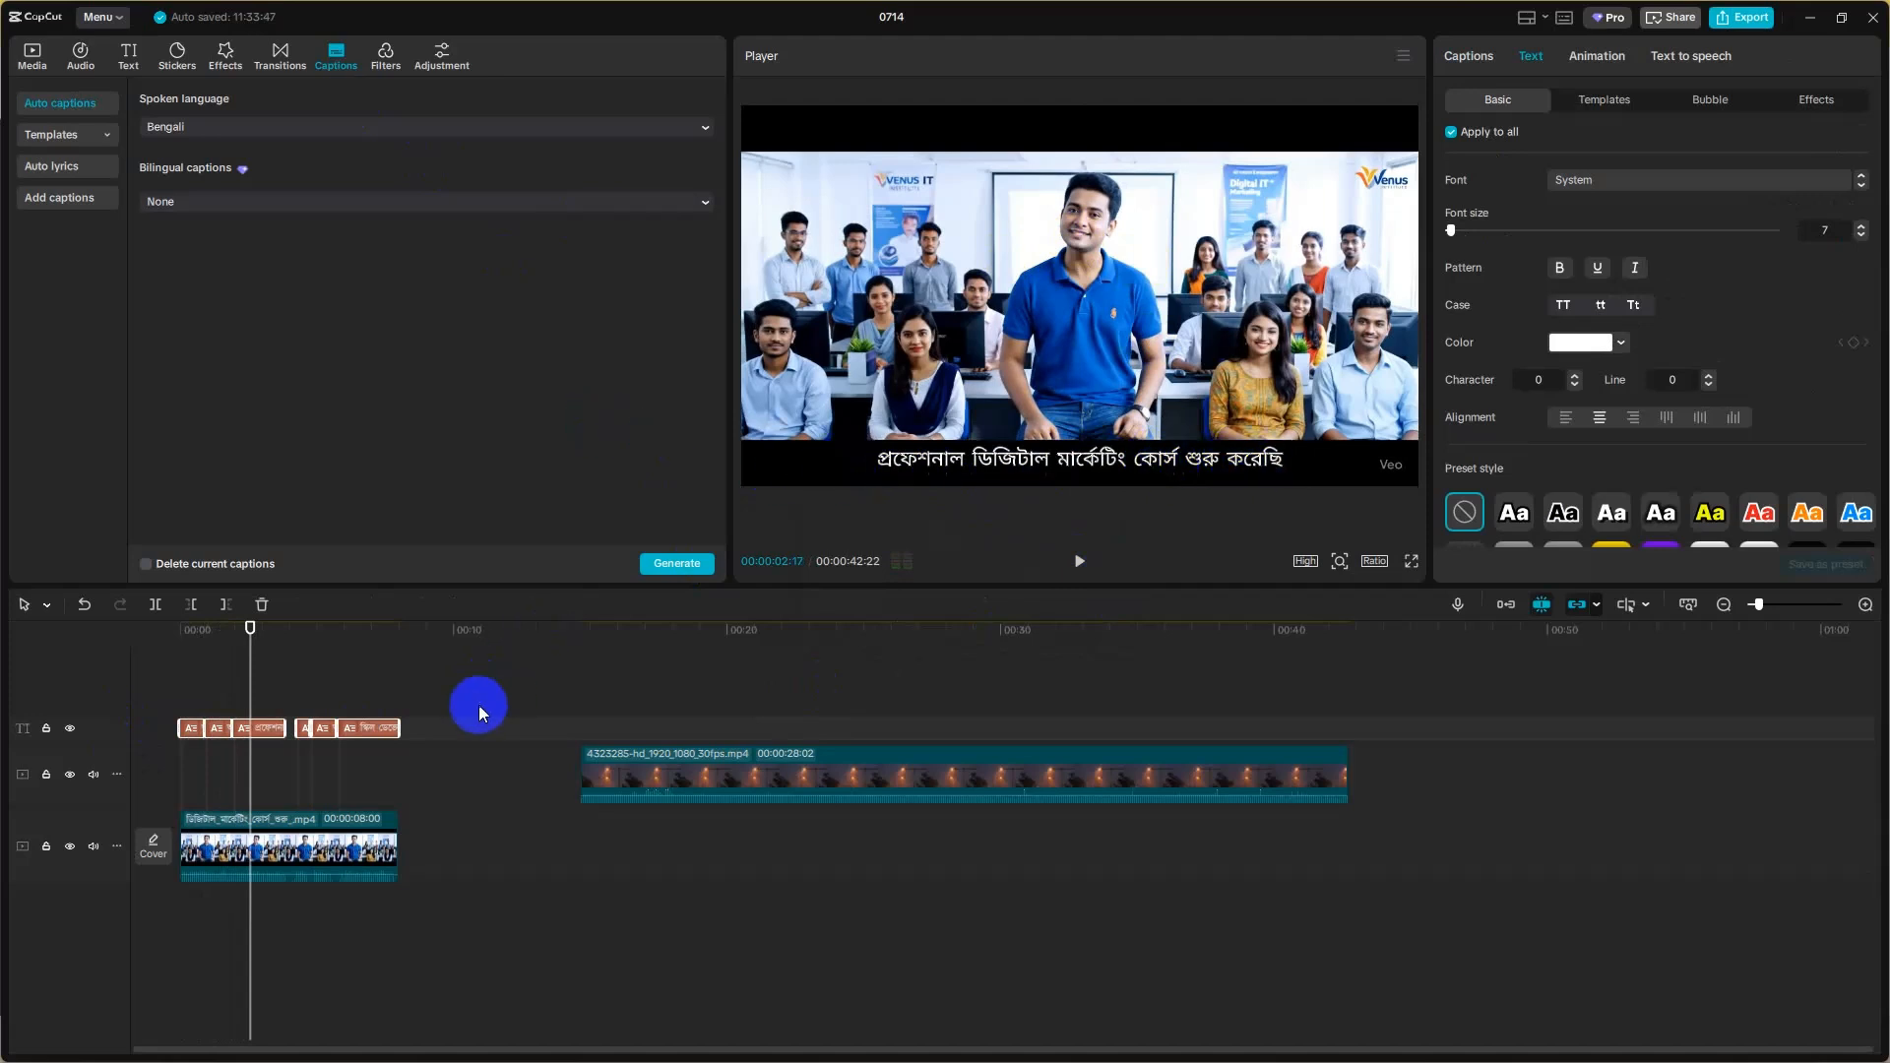
pyautogui.click(483, 723)
pyautogui.click(148, 699)
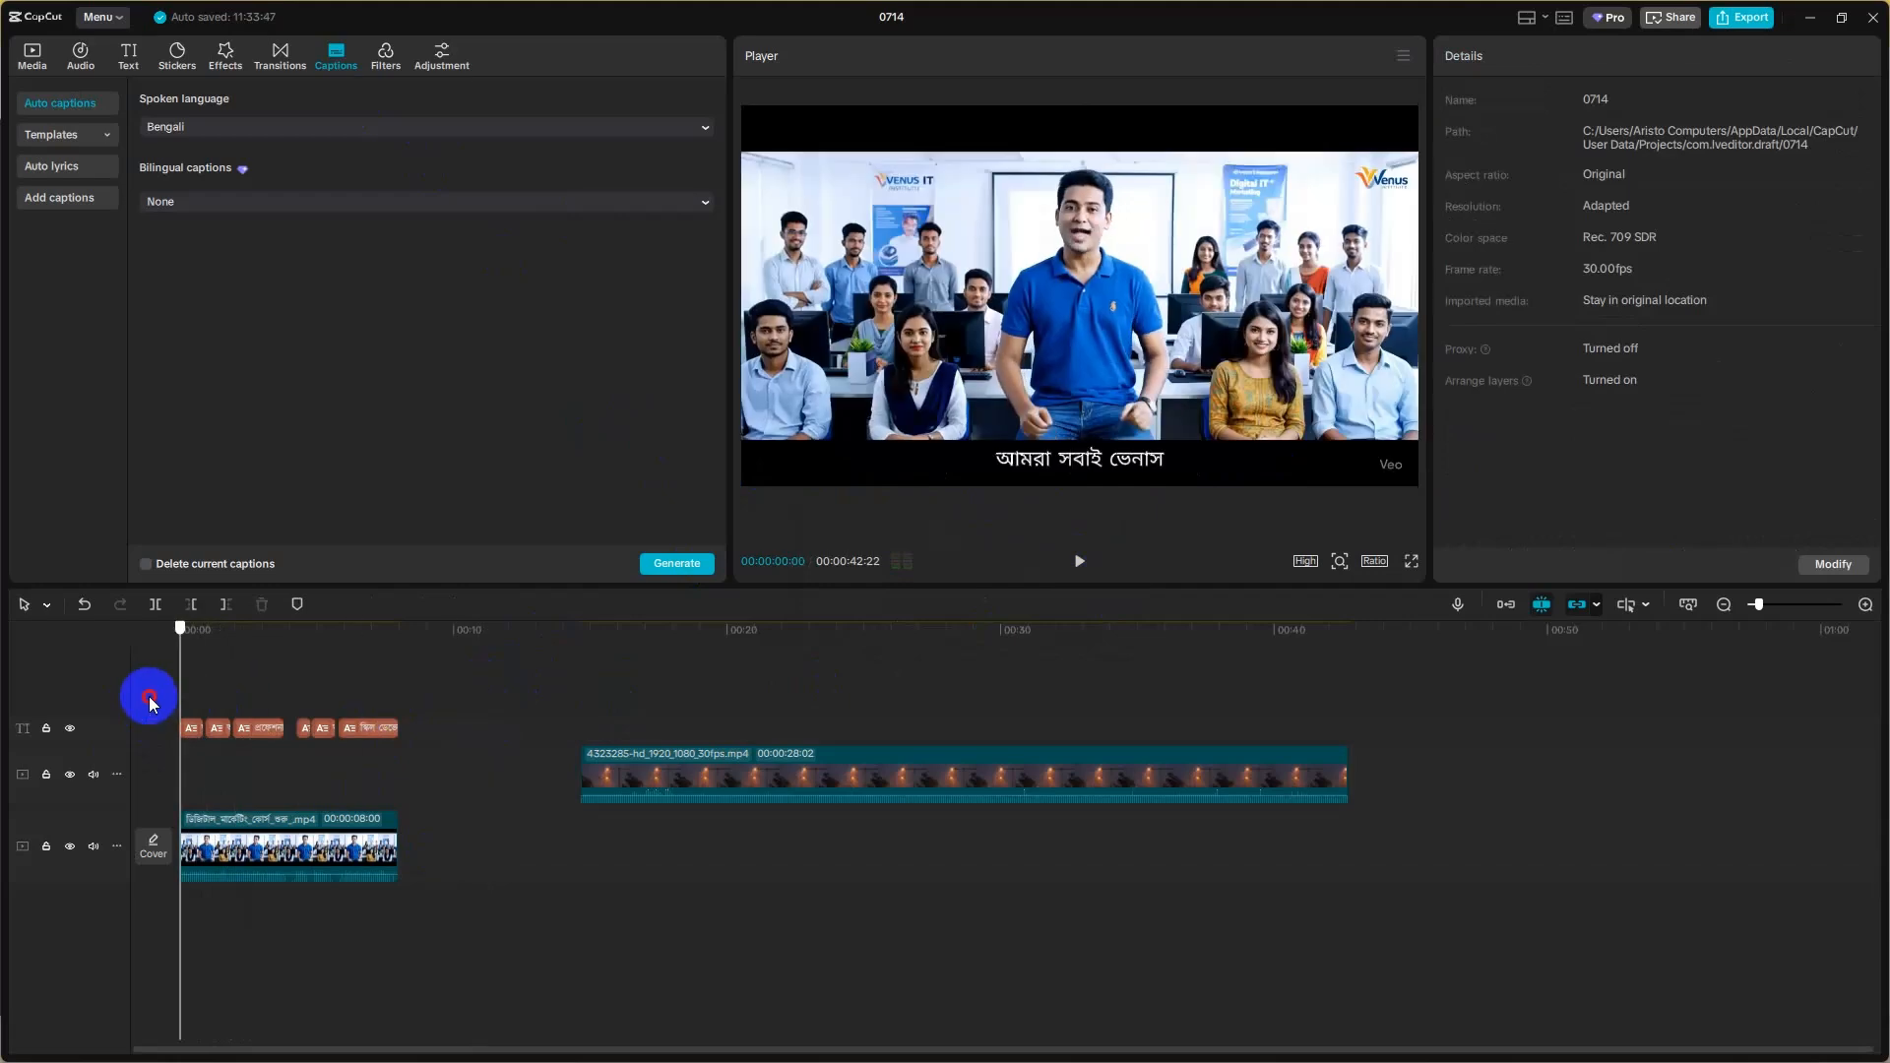
pyautogui.click(1079, 561)
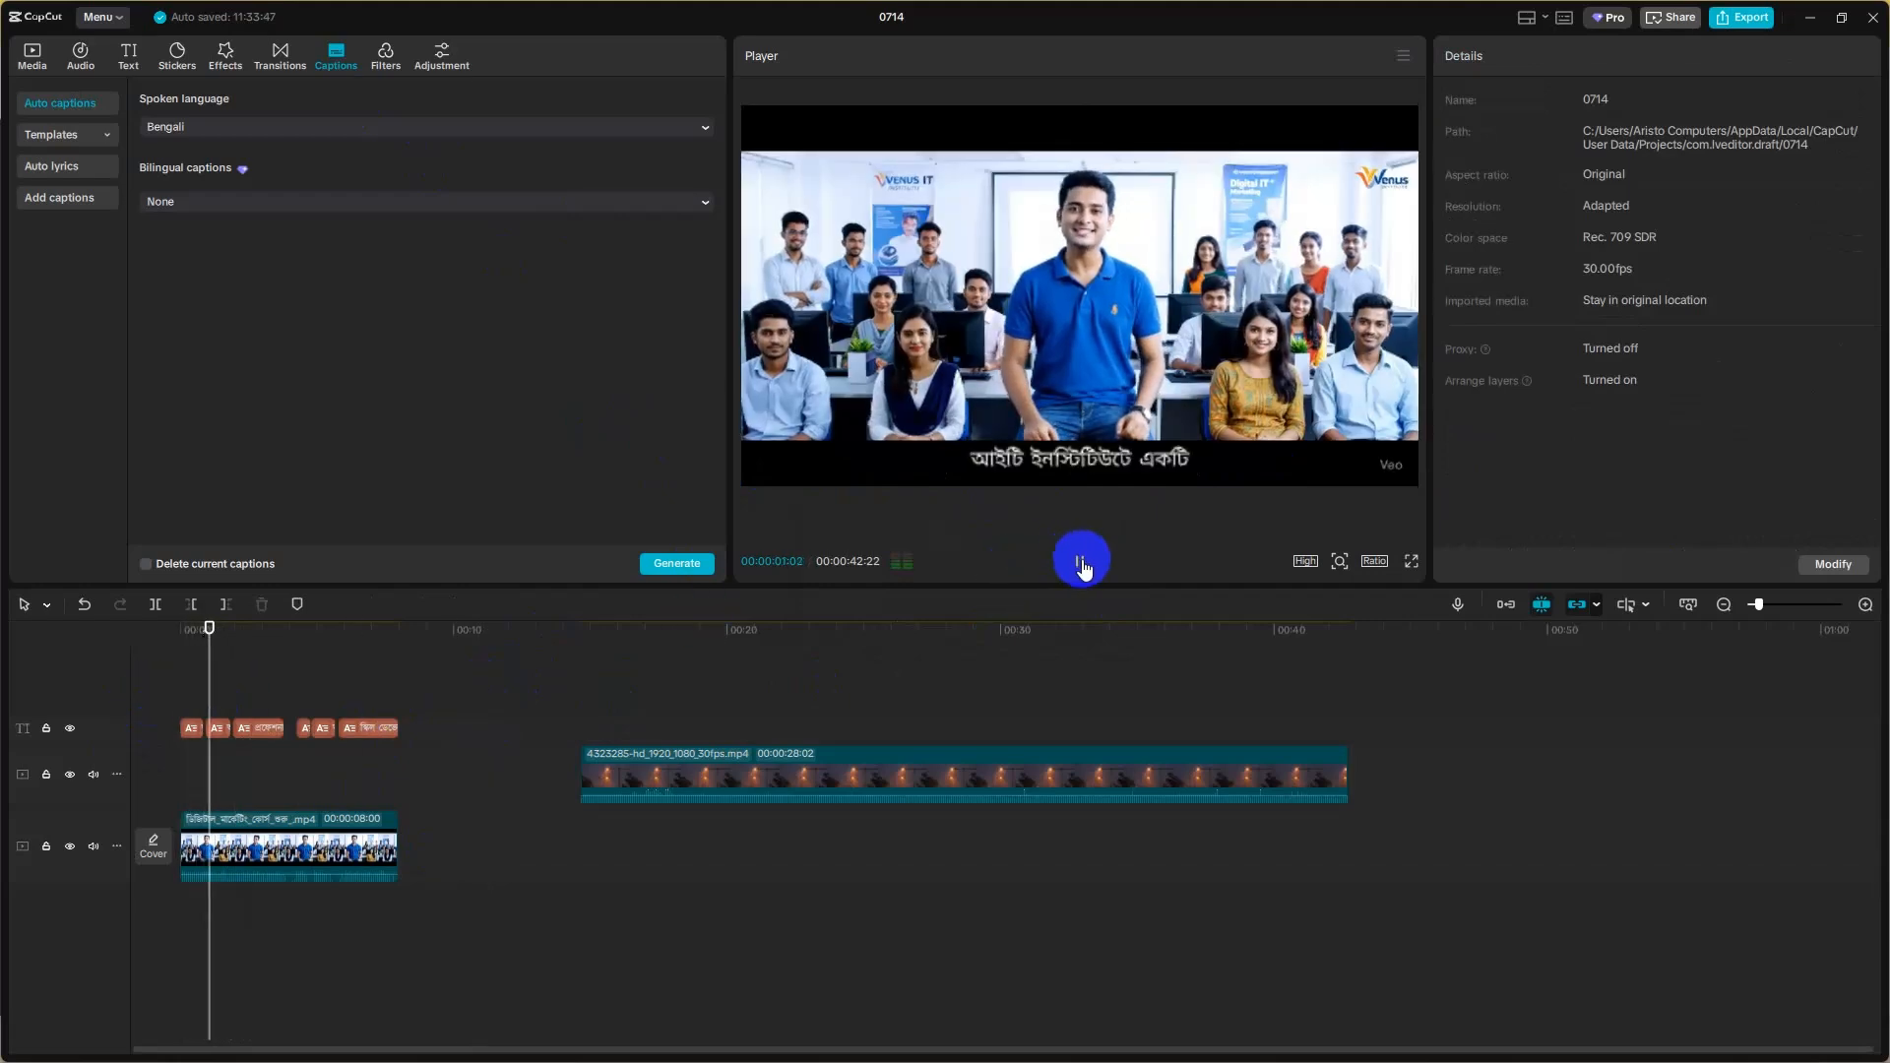
pyautogui.click(1081, 562)
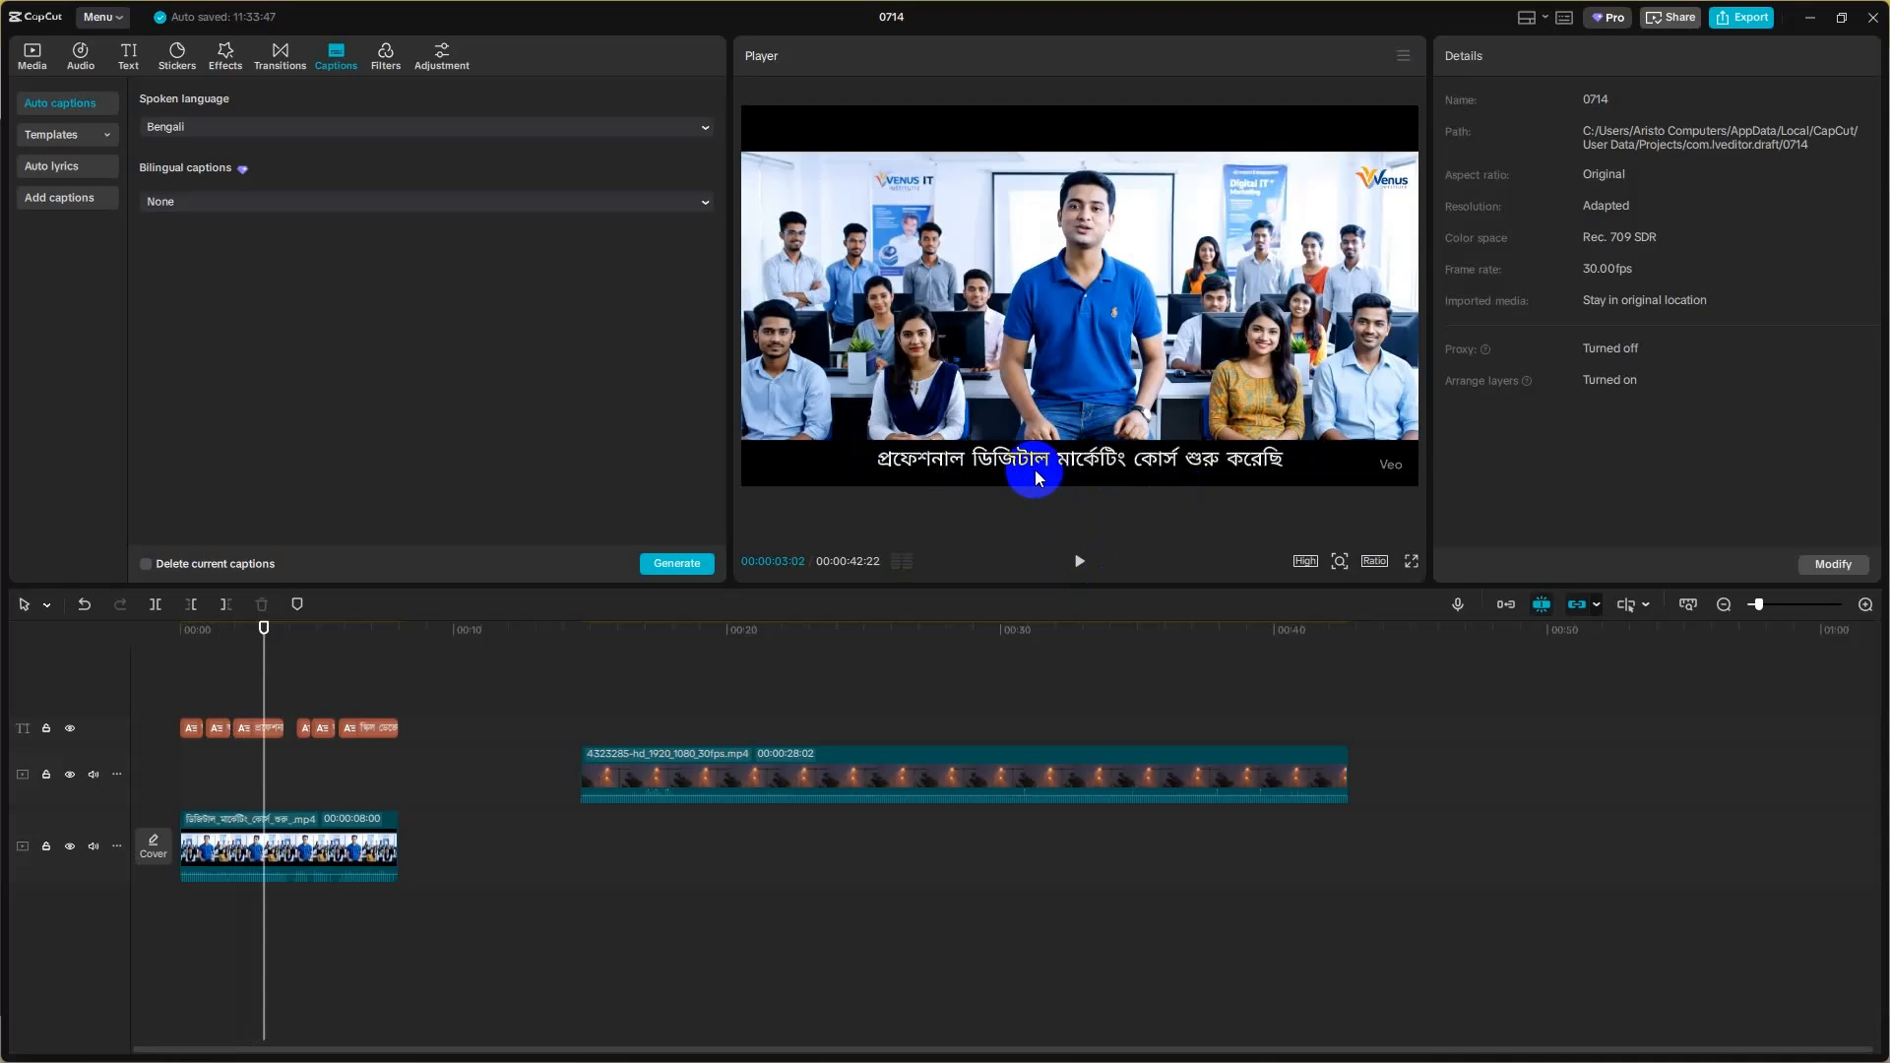
pyautogui.click(330, 695)
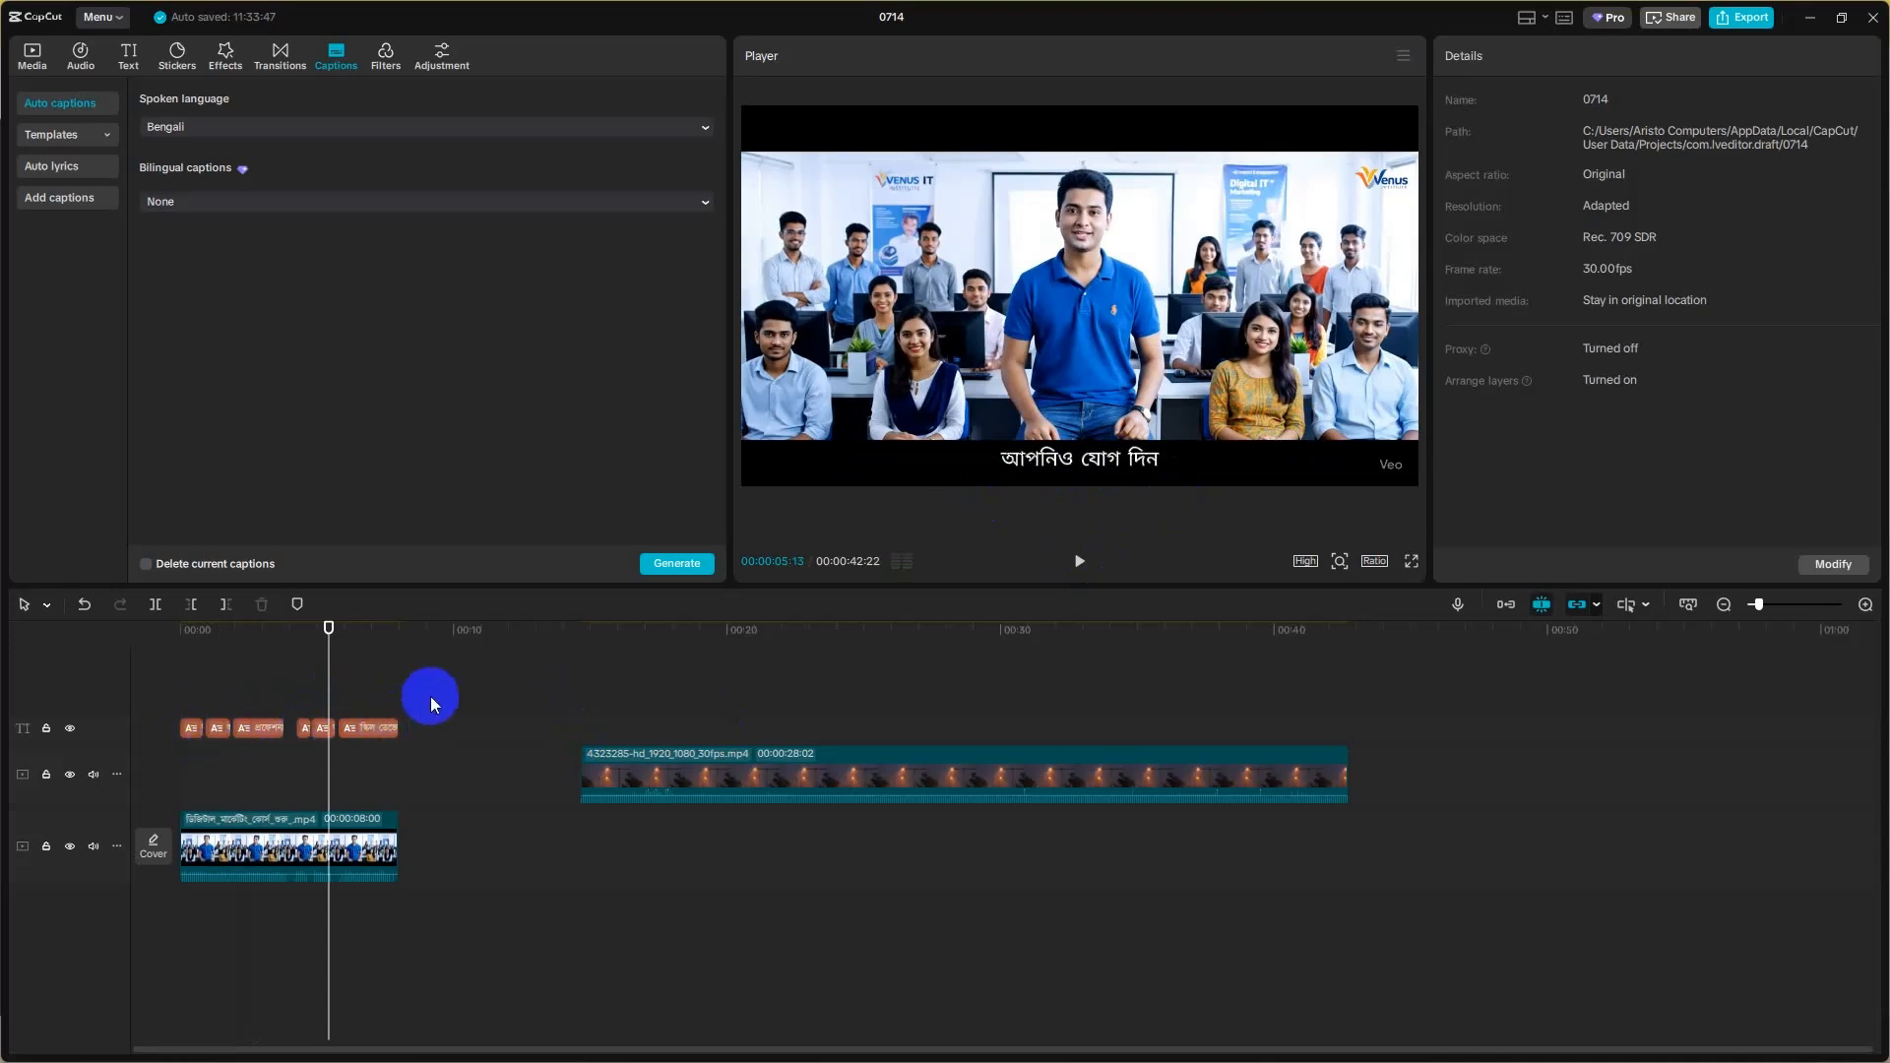
# - Apply the yellow preset text style with a black outline to all captions and return the playhead to the start
pyautogui.moveTo(428, 695); pyautogui.dragTo(192, 759)
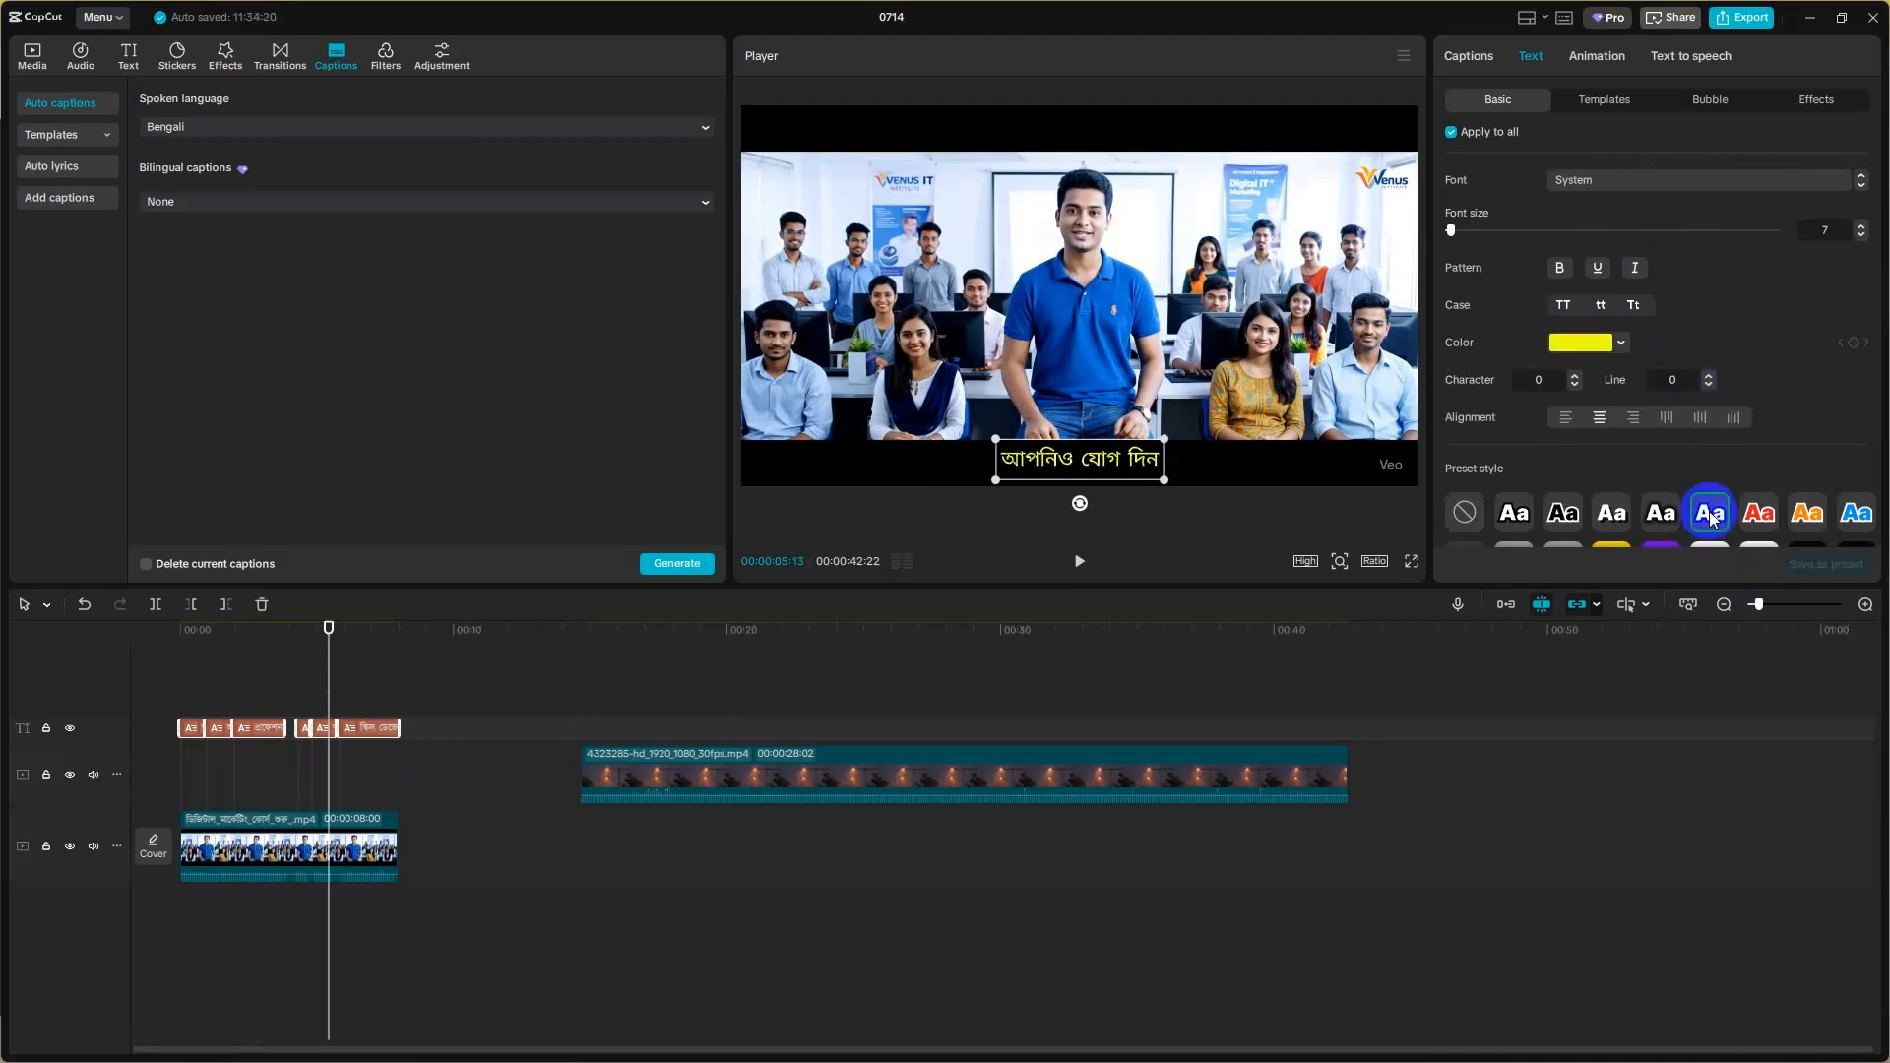
pyautogui.scroll(-1, 1751, 446)
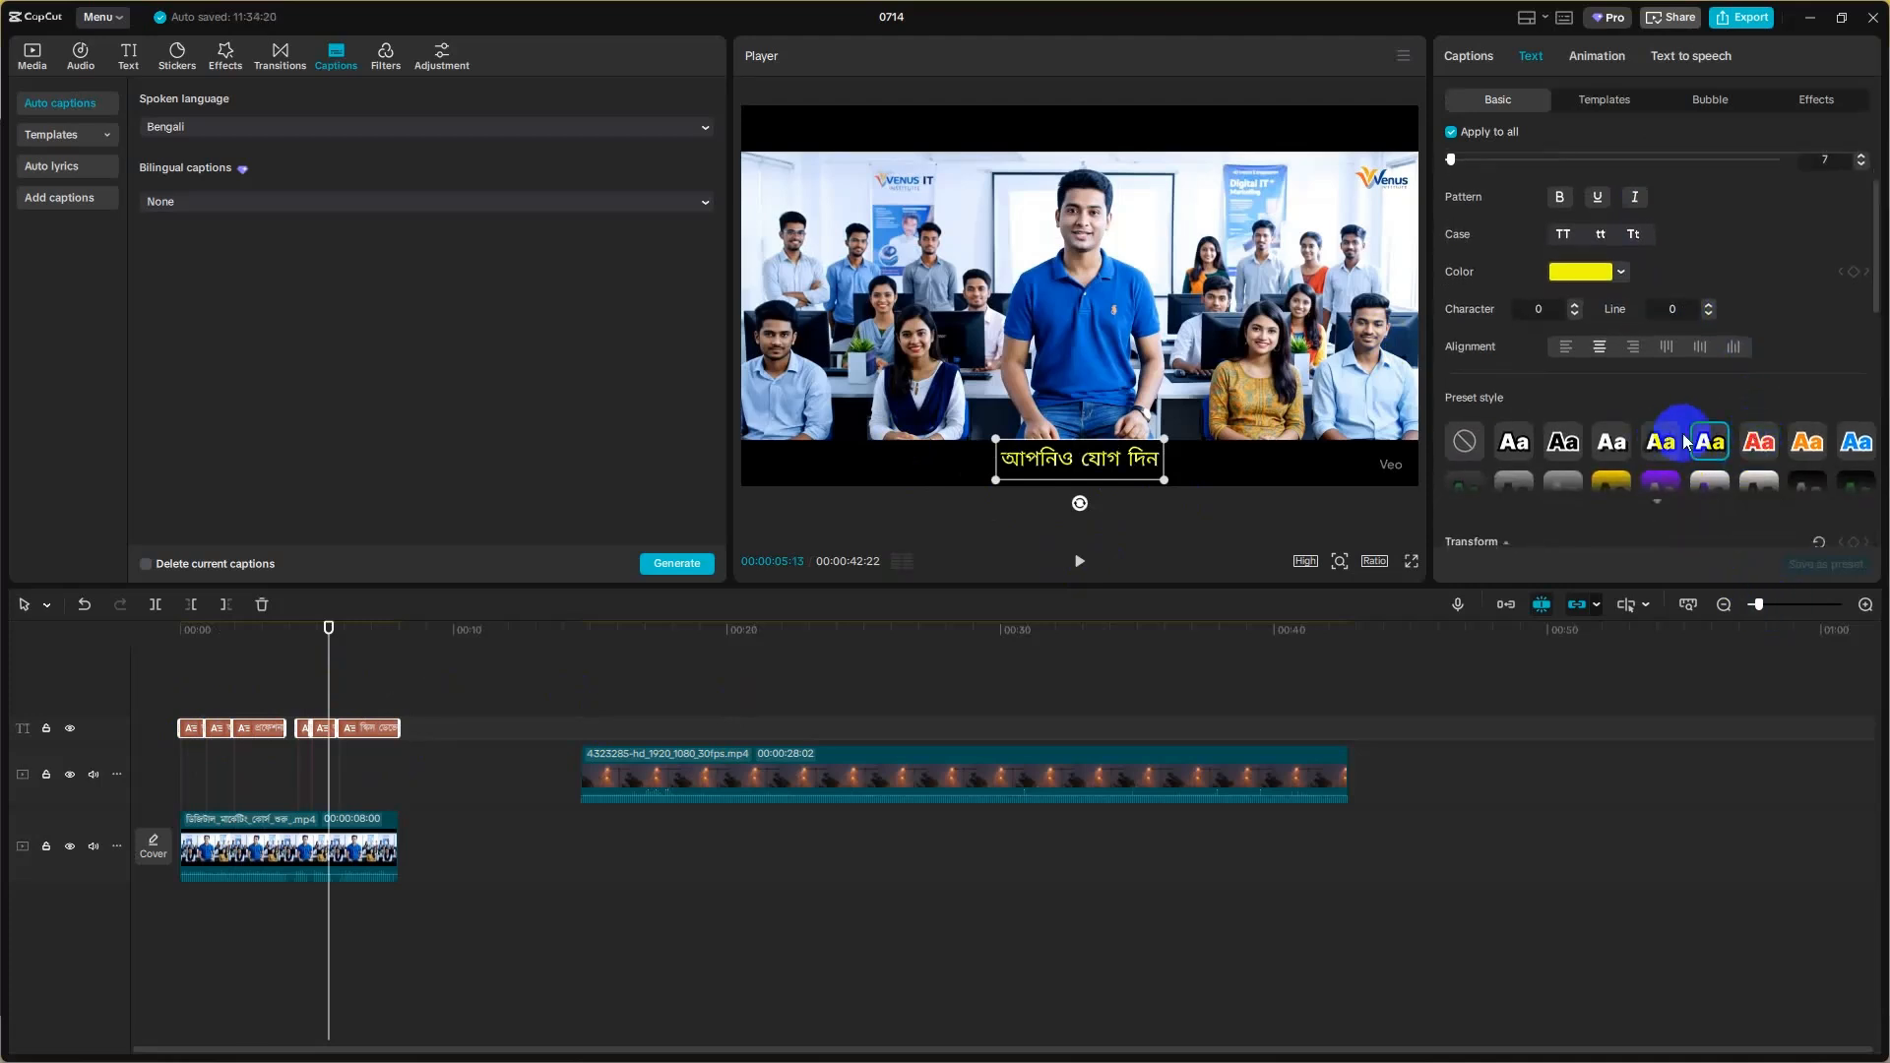
pyautogui.moveTo(330, 703); pyautogui.dragTo(187, 689)
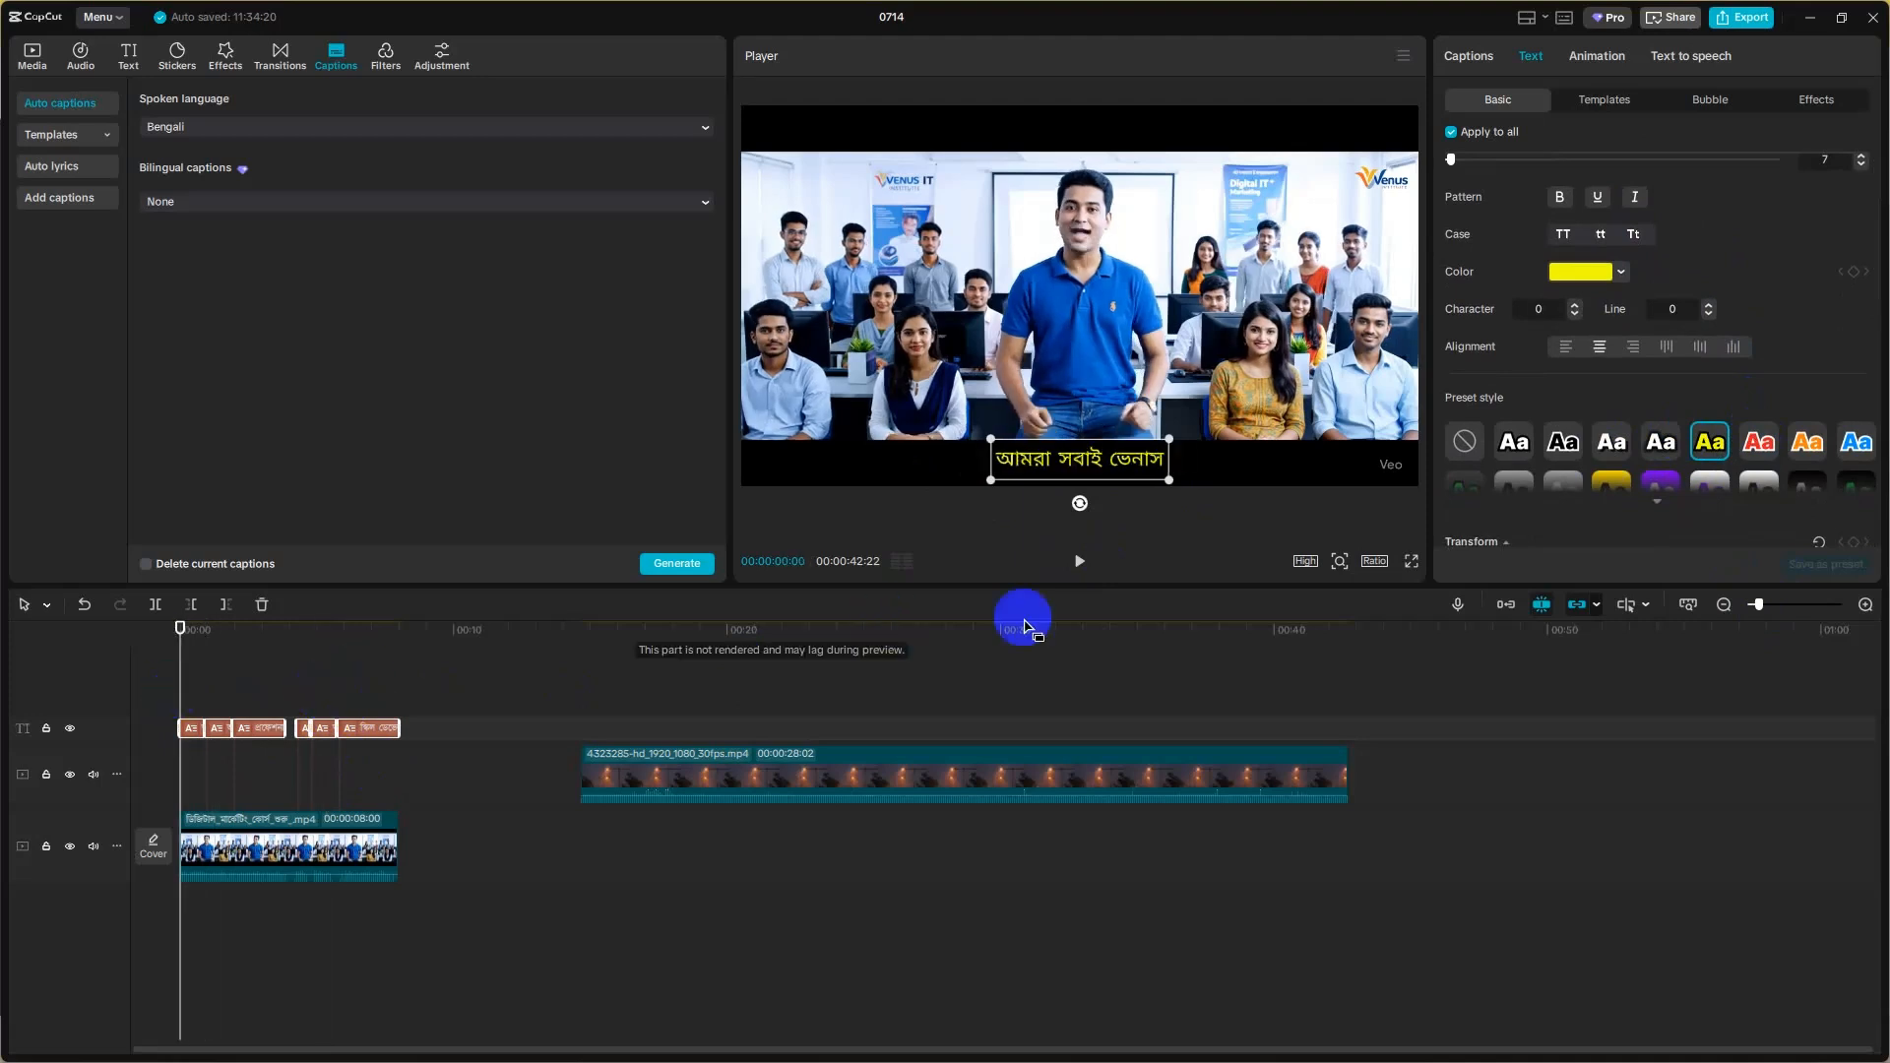
# - Play back the first captions and apply the red preset text style with a white outline to all captions
pyautogui.click(1080, 561)
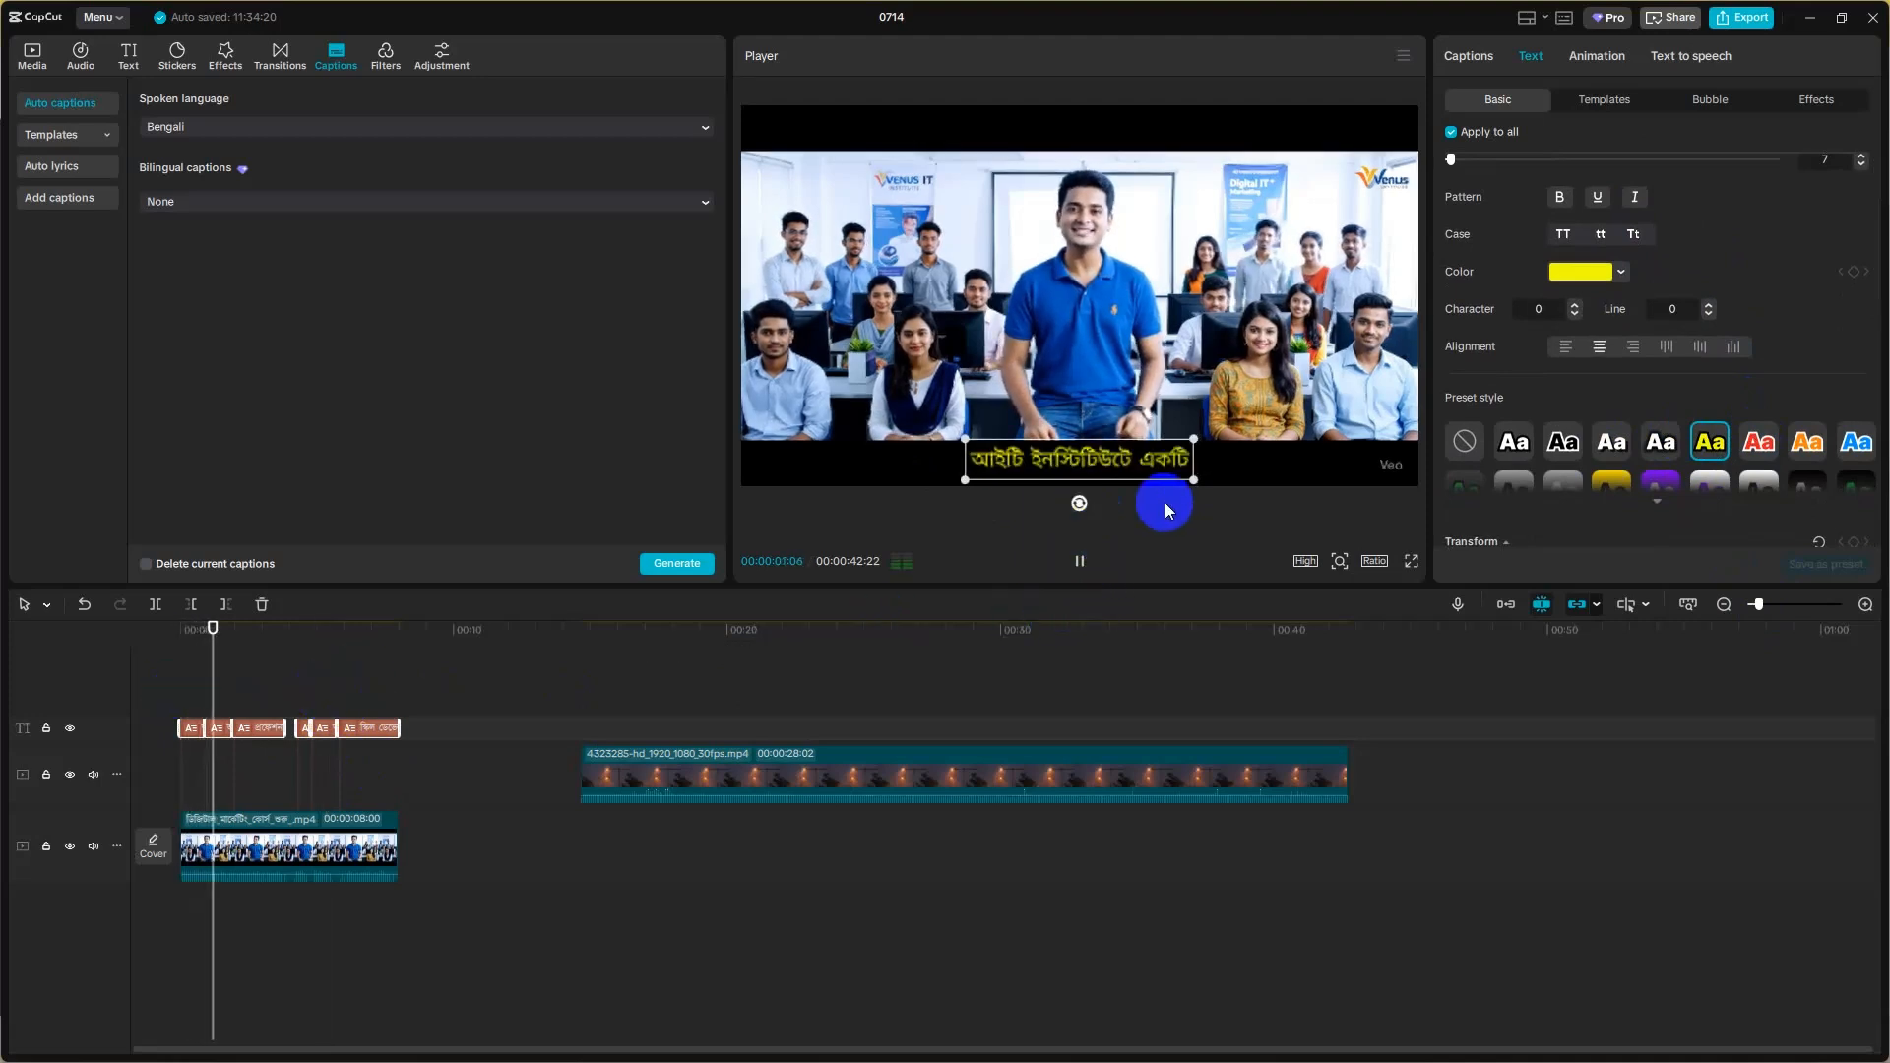
pyautogui.click(1080, 561)
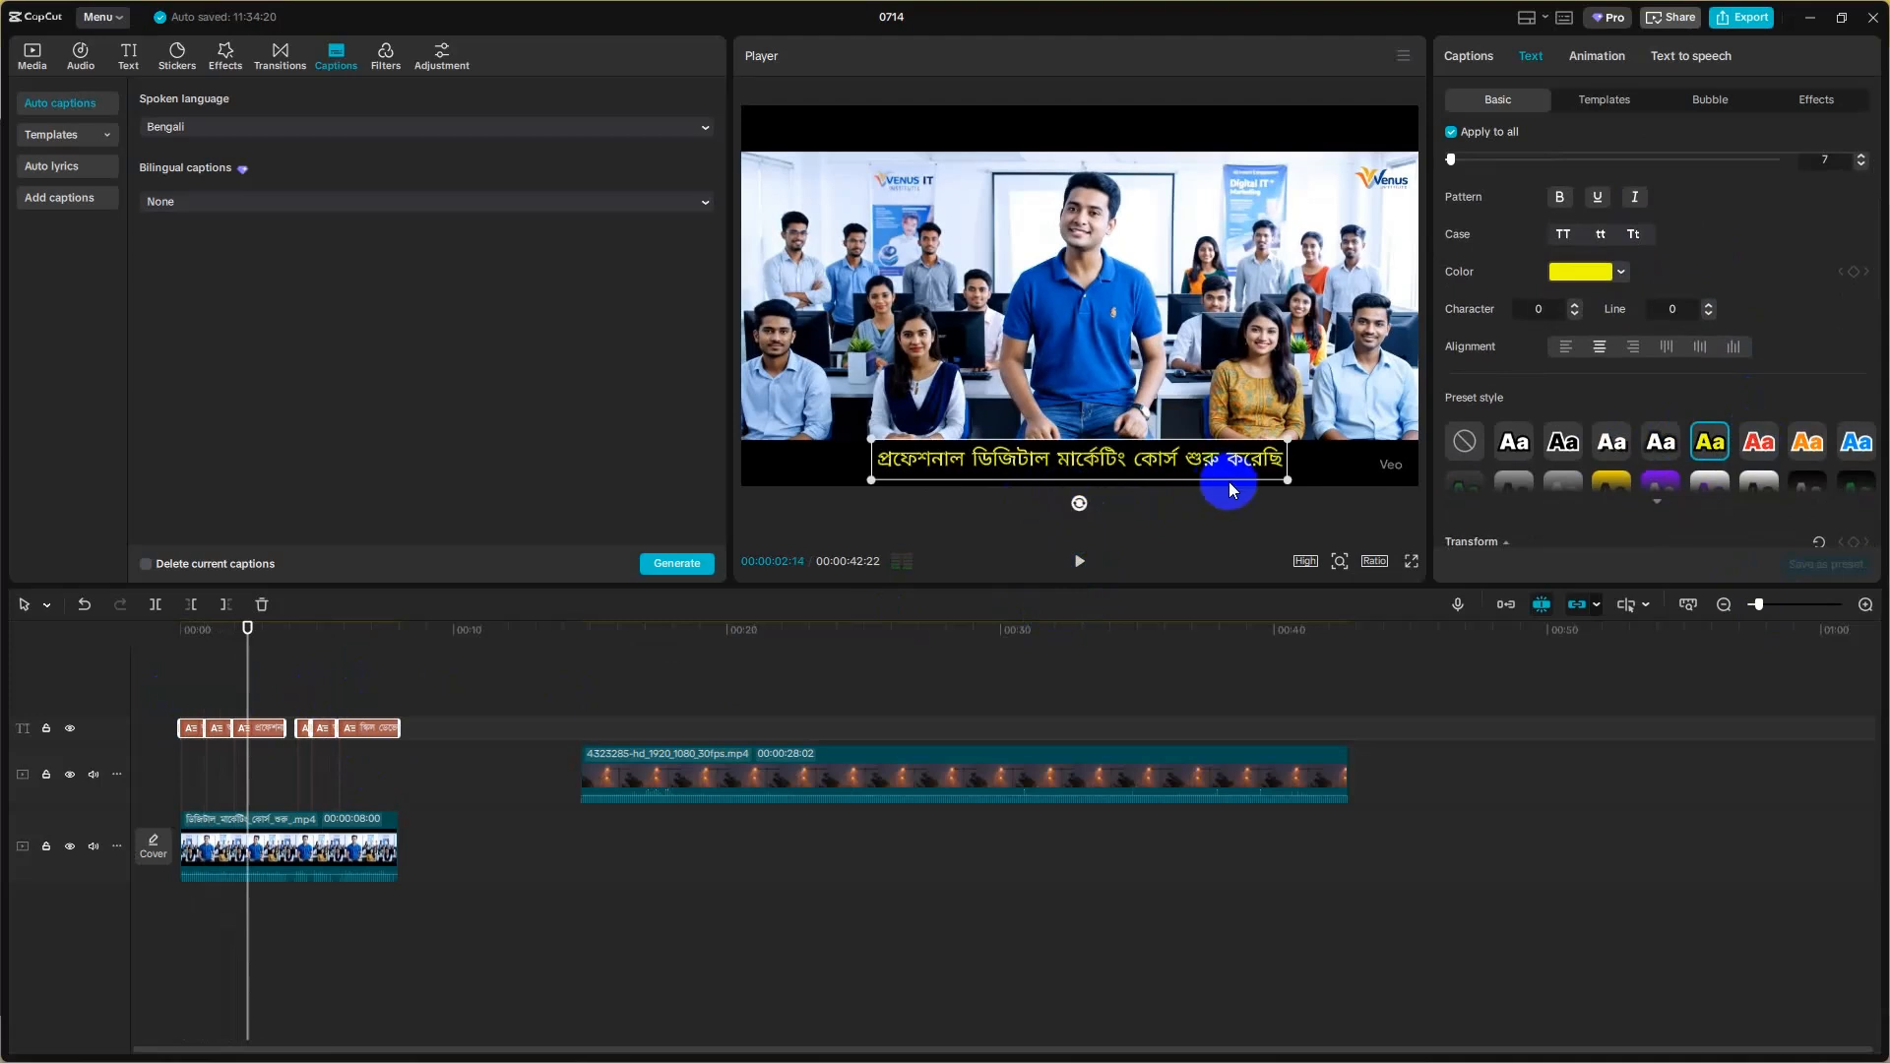
pyautogui.click(1758, 445)
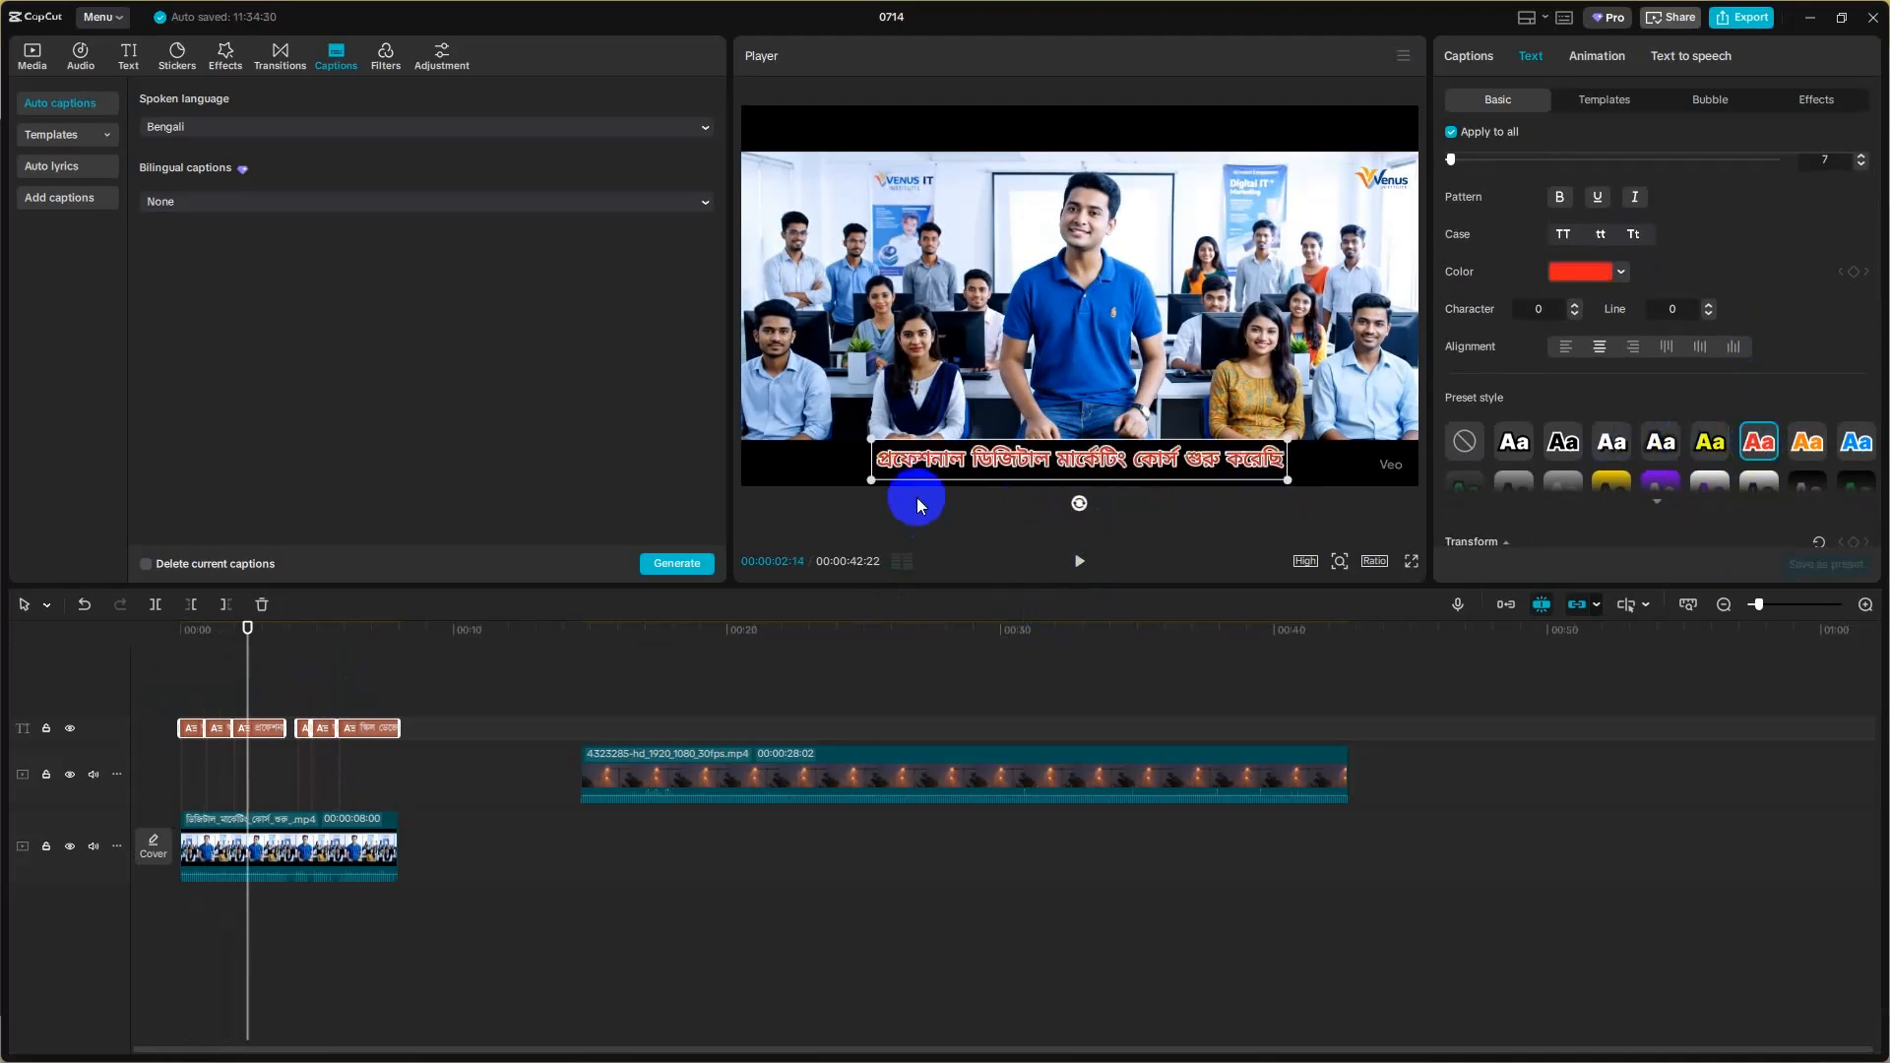
pyautogui.scroll(-5, 1729, 343)
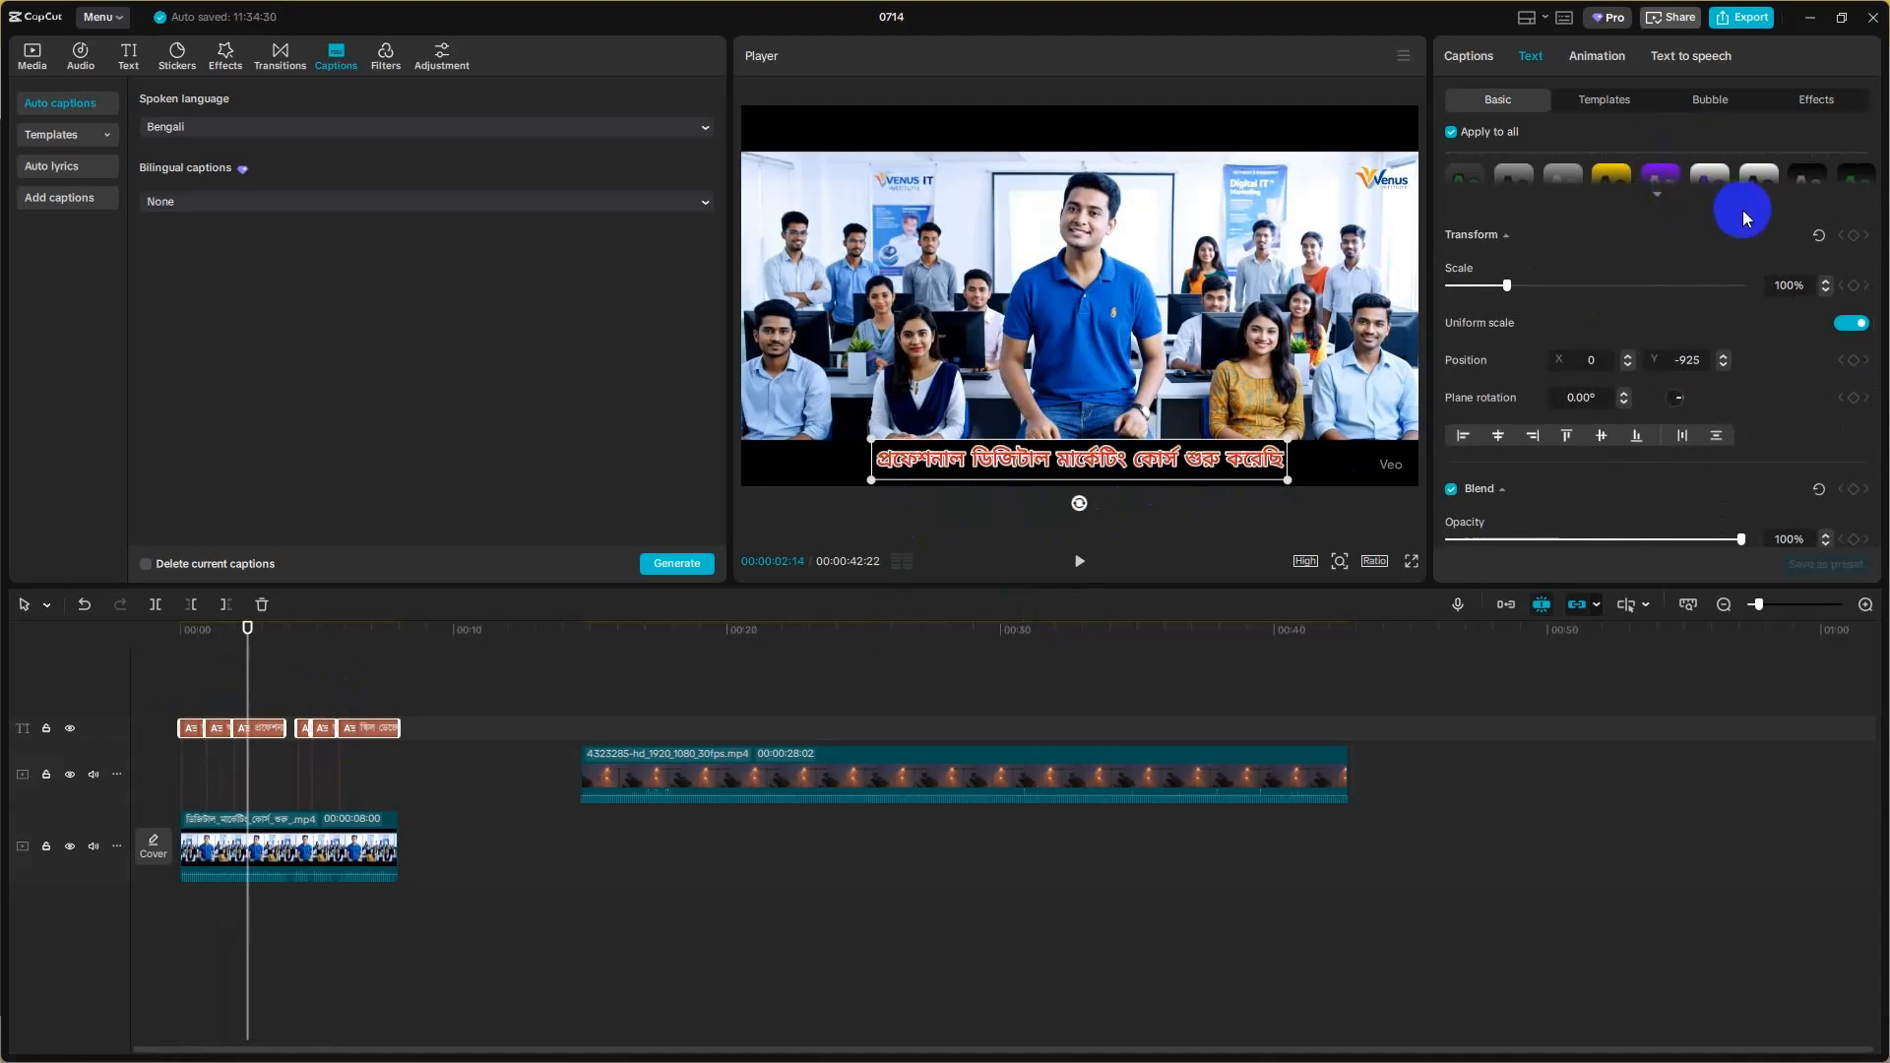
# - Select the last caption on the timeline, show it at about 6 seconds, and select its full text for editing
pyautogui.click(412, 691)
pyautogui.click(374, 734)
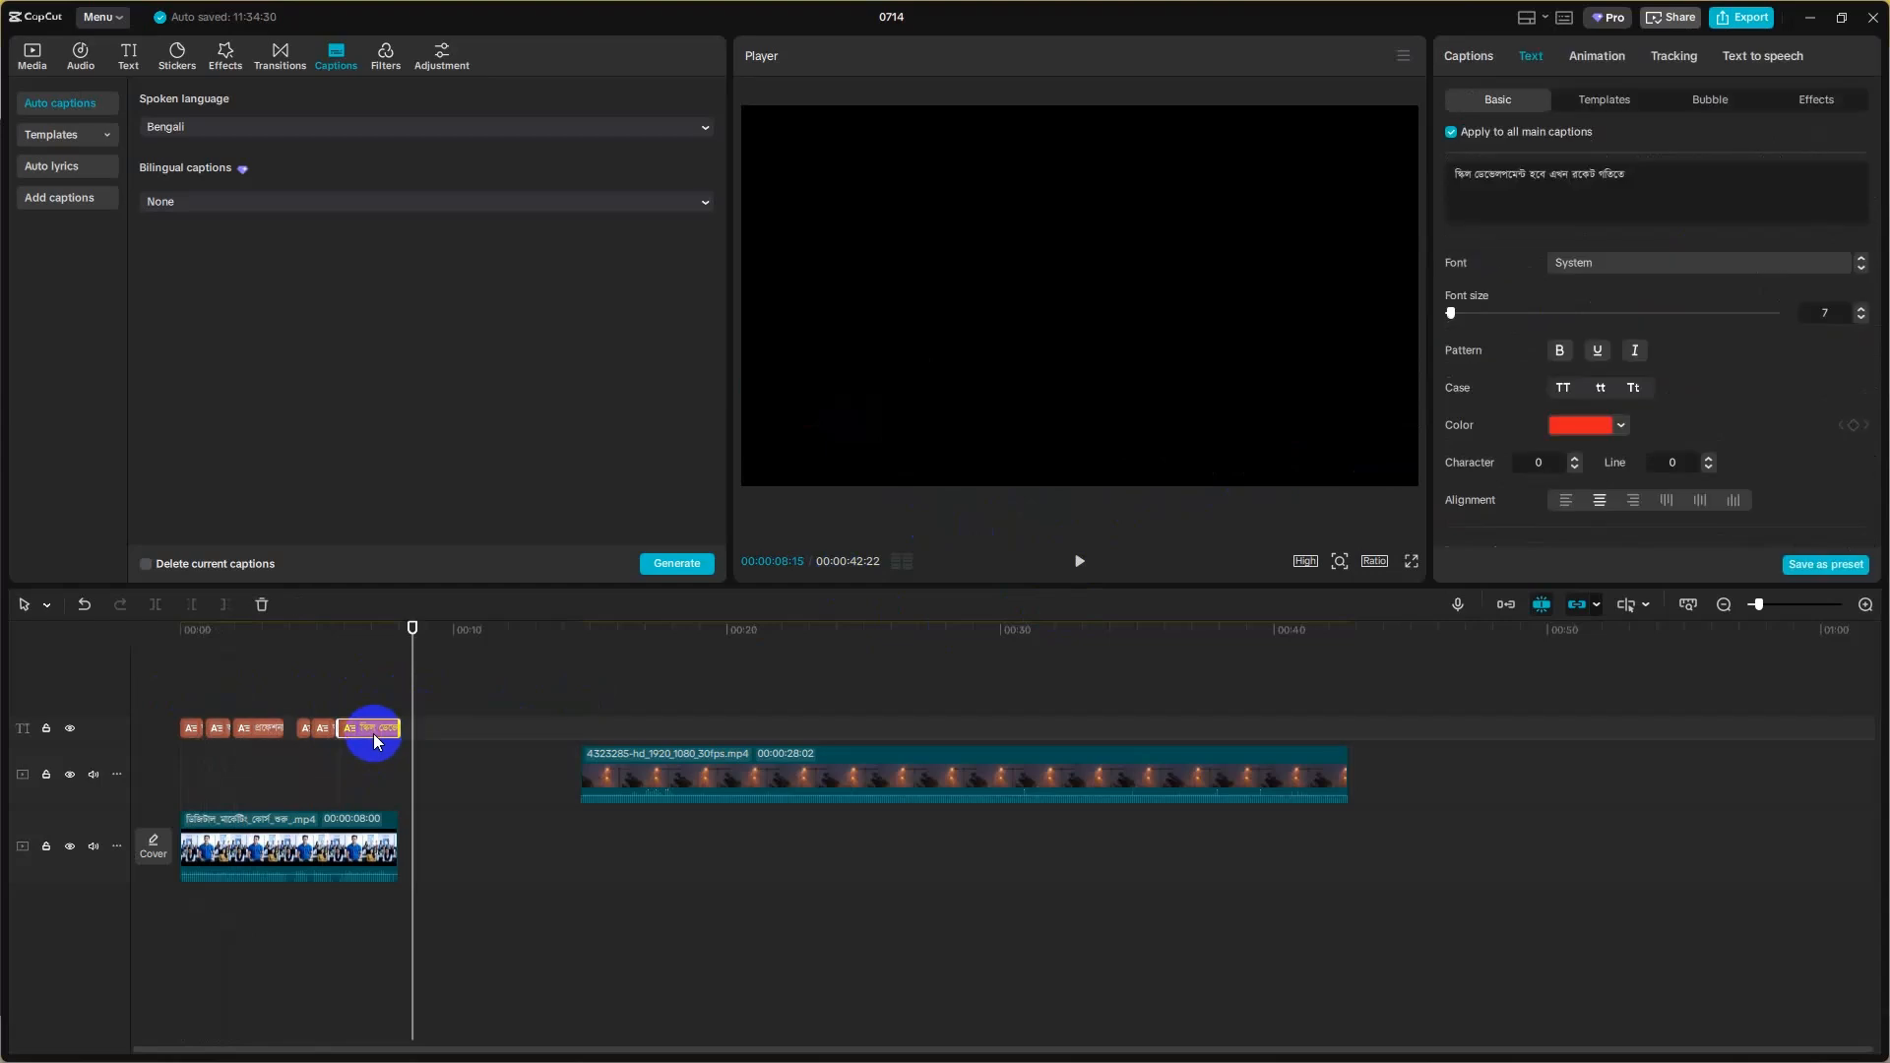
pyautogui.moveTo(413, 702); pyautogui.dragTo(349, 687)
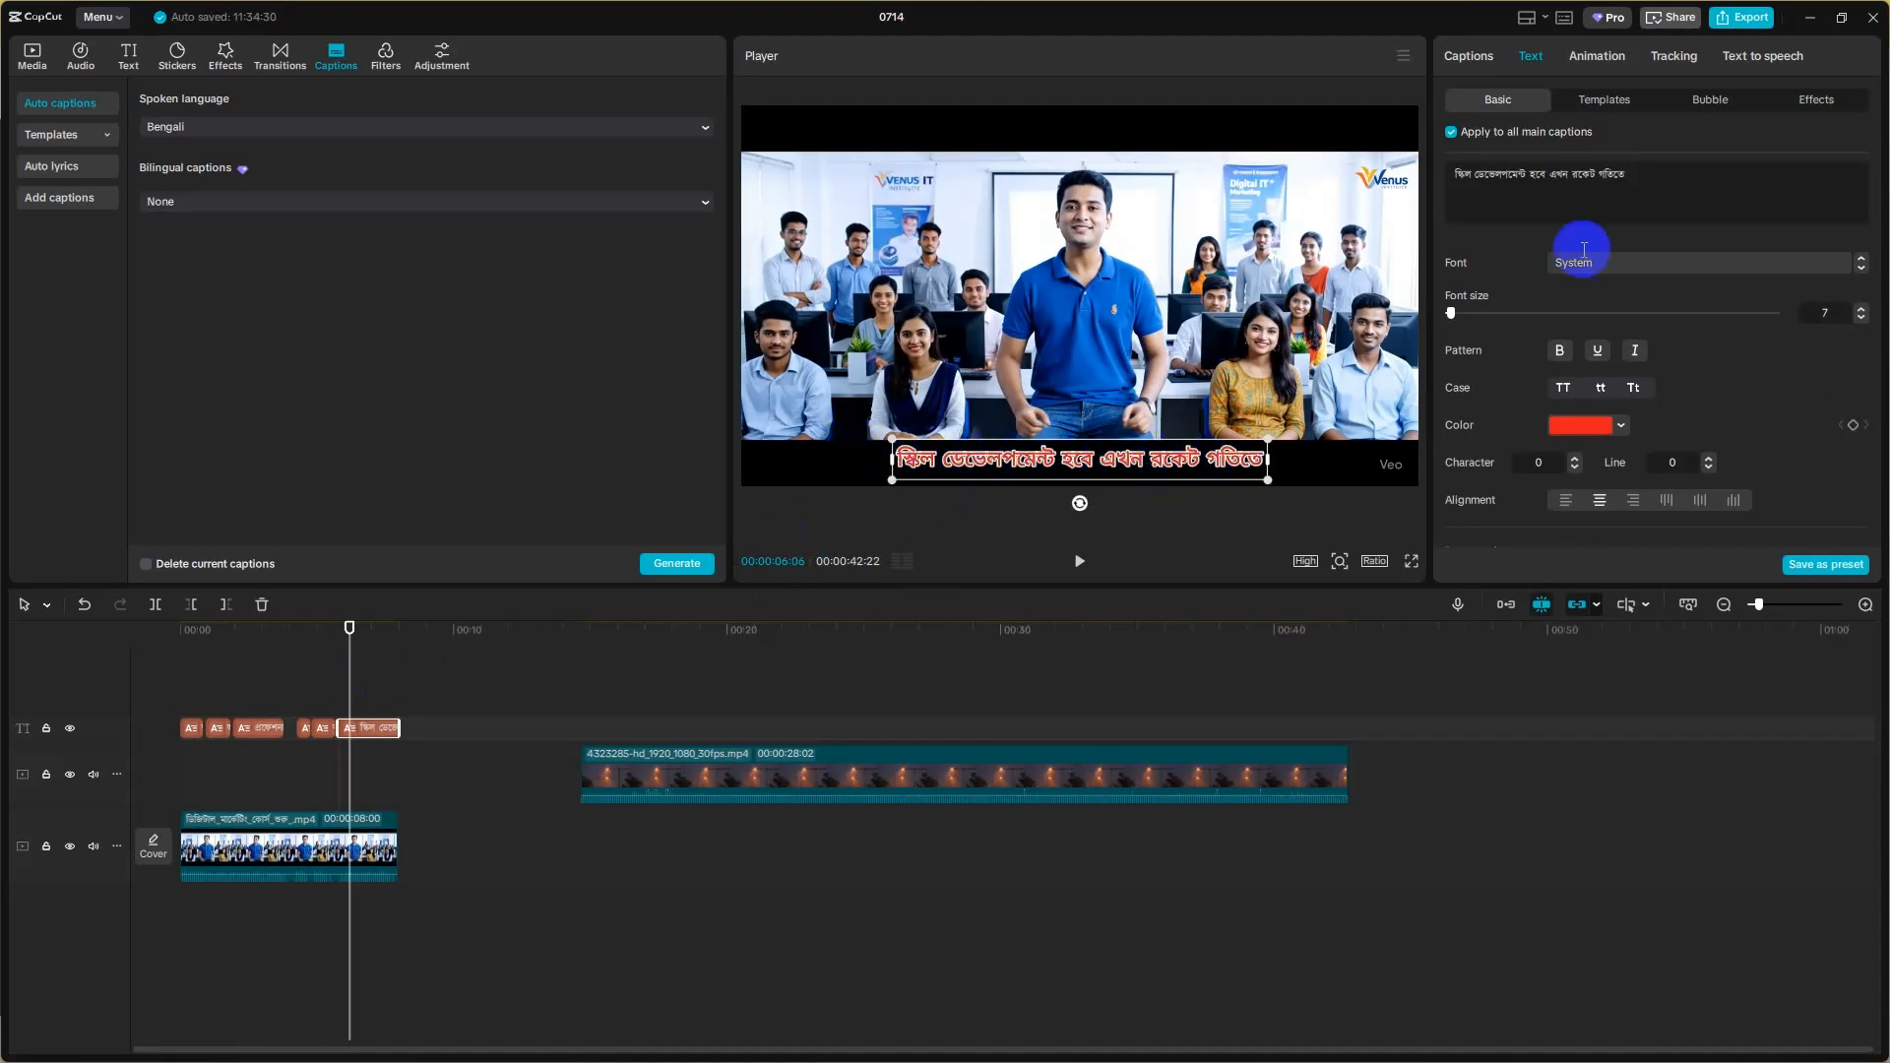
pyautogui.moveTo(1650, 179); pyautogui.dragTo(1442, 162)
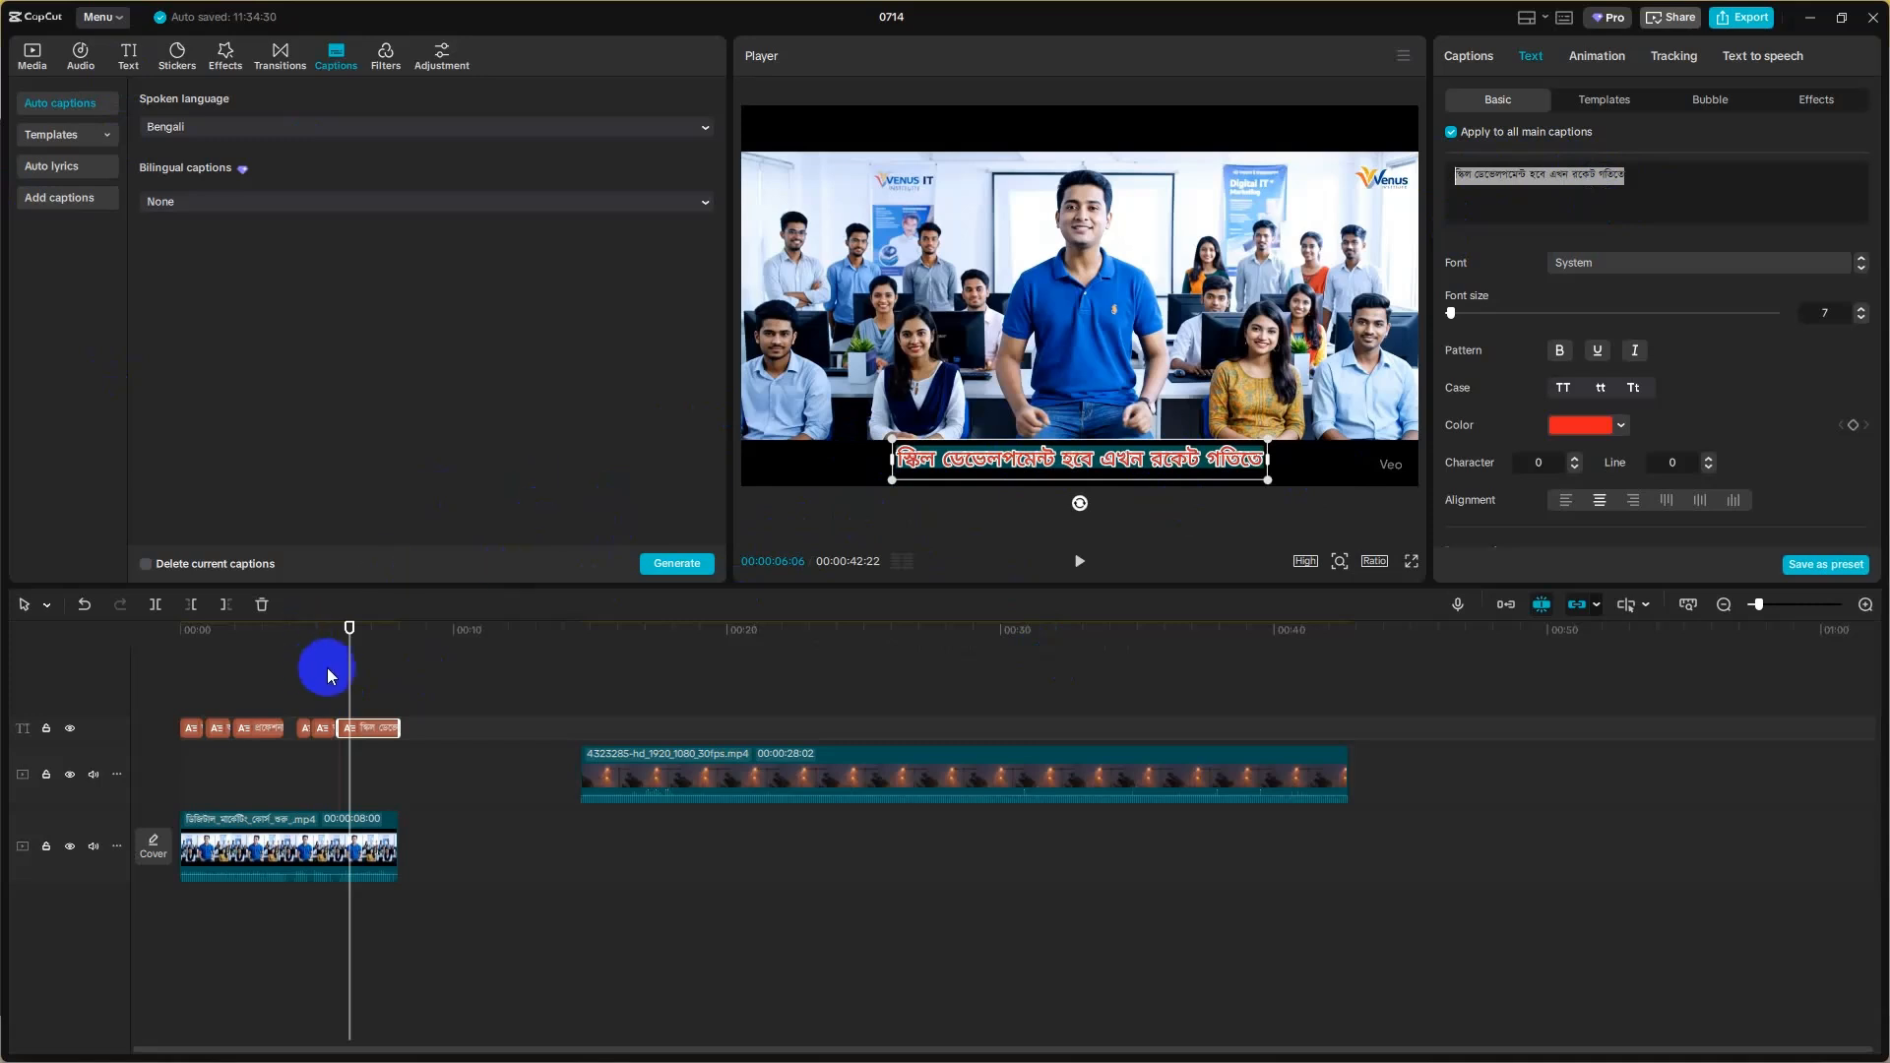
# - Play back the start of the office clip and set the bilingual captions language to English
pyautogui.moveTo(348, 678); pyautogui.dragTo(148, 675)
pyautogui.click(1083, 571)
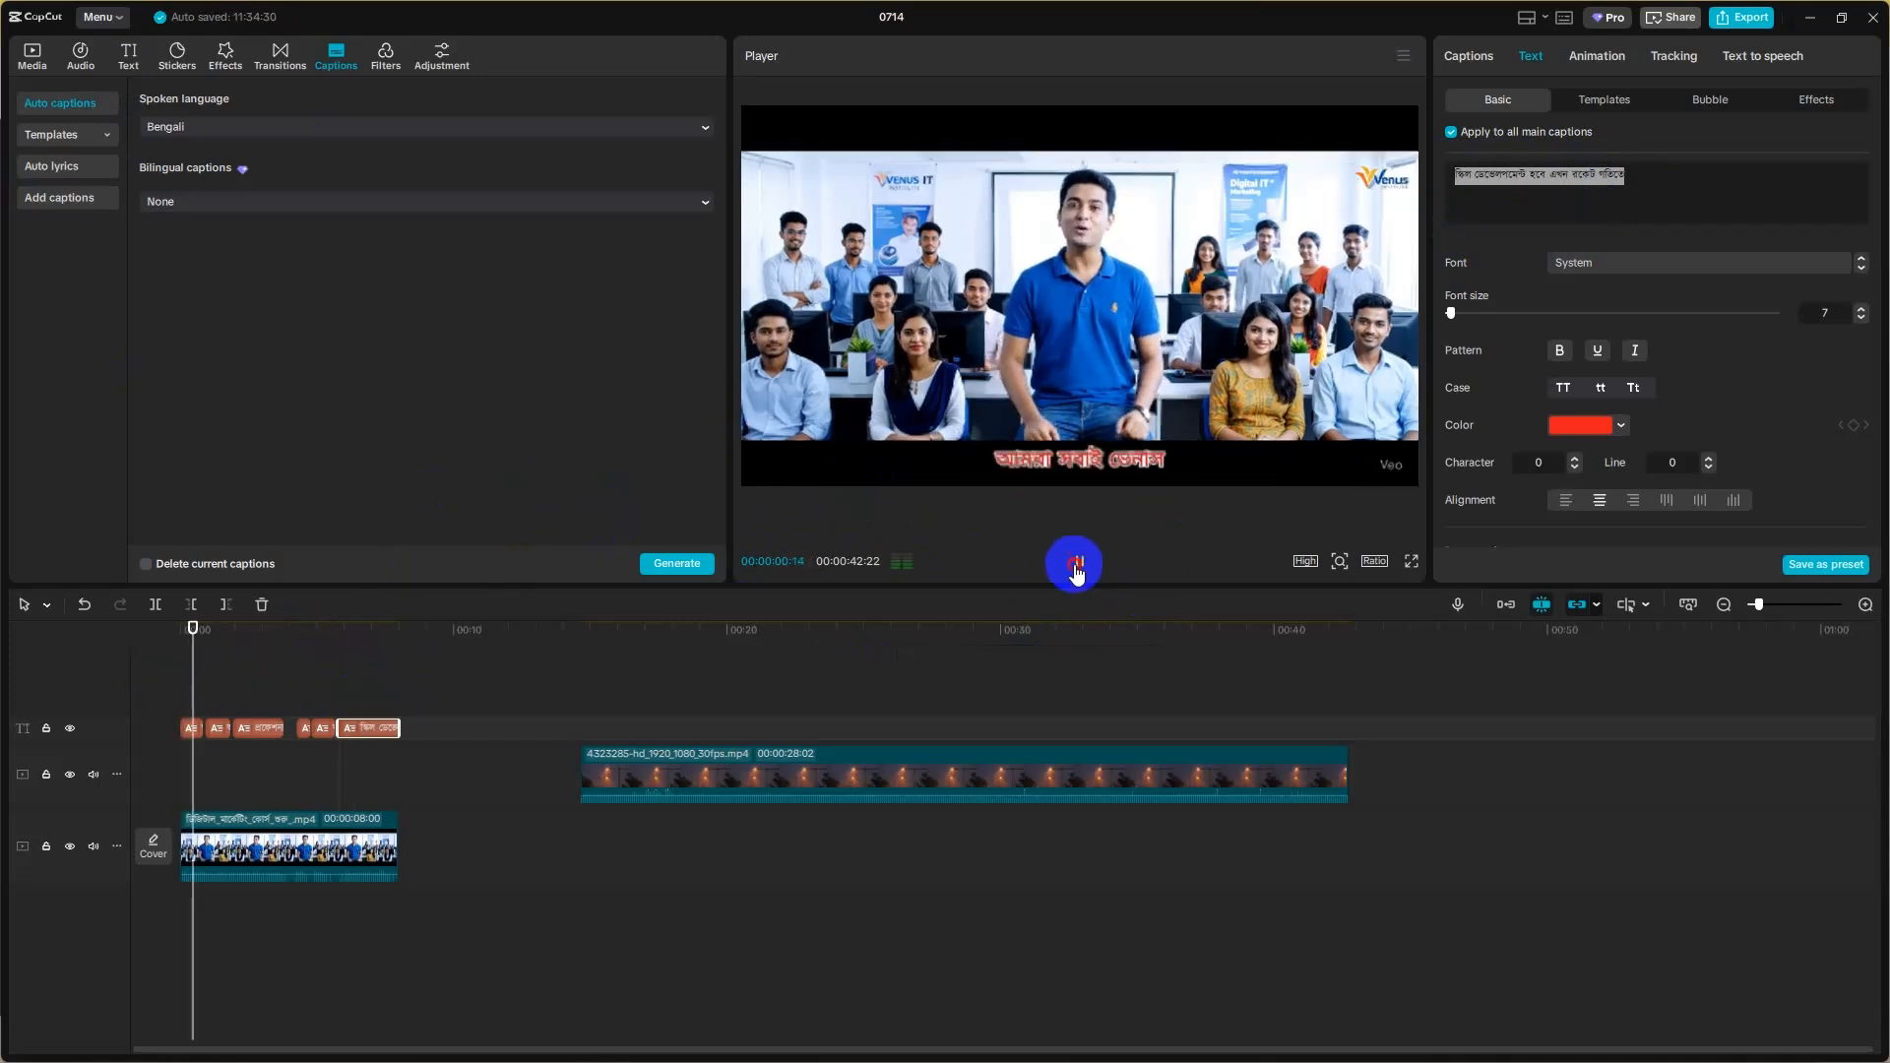
pyautogui.click(1080, 575)
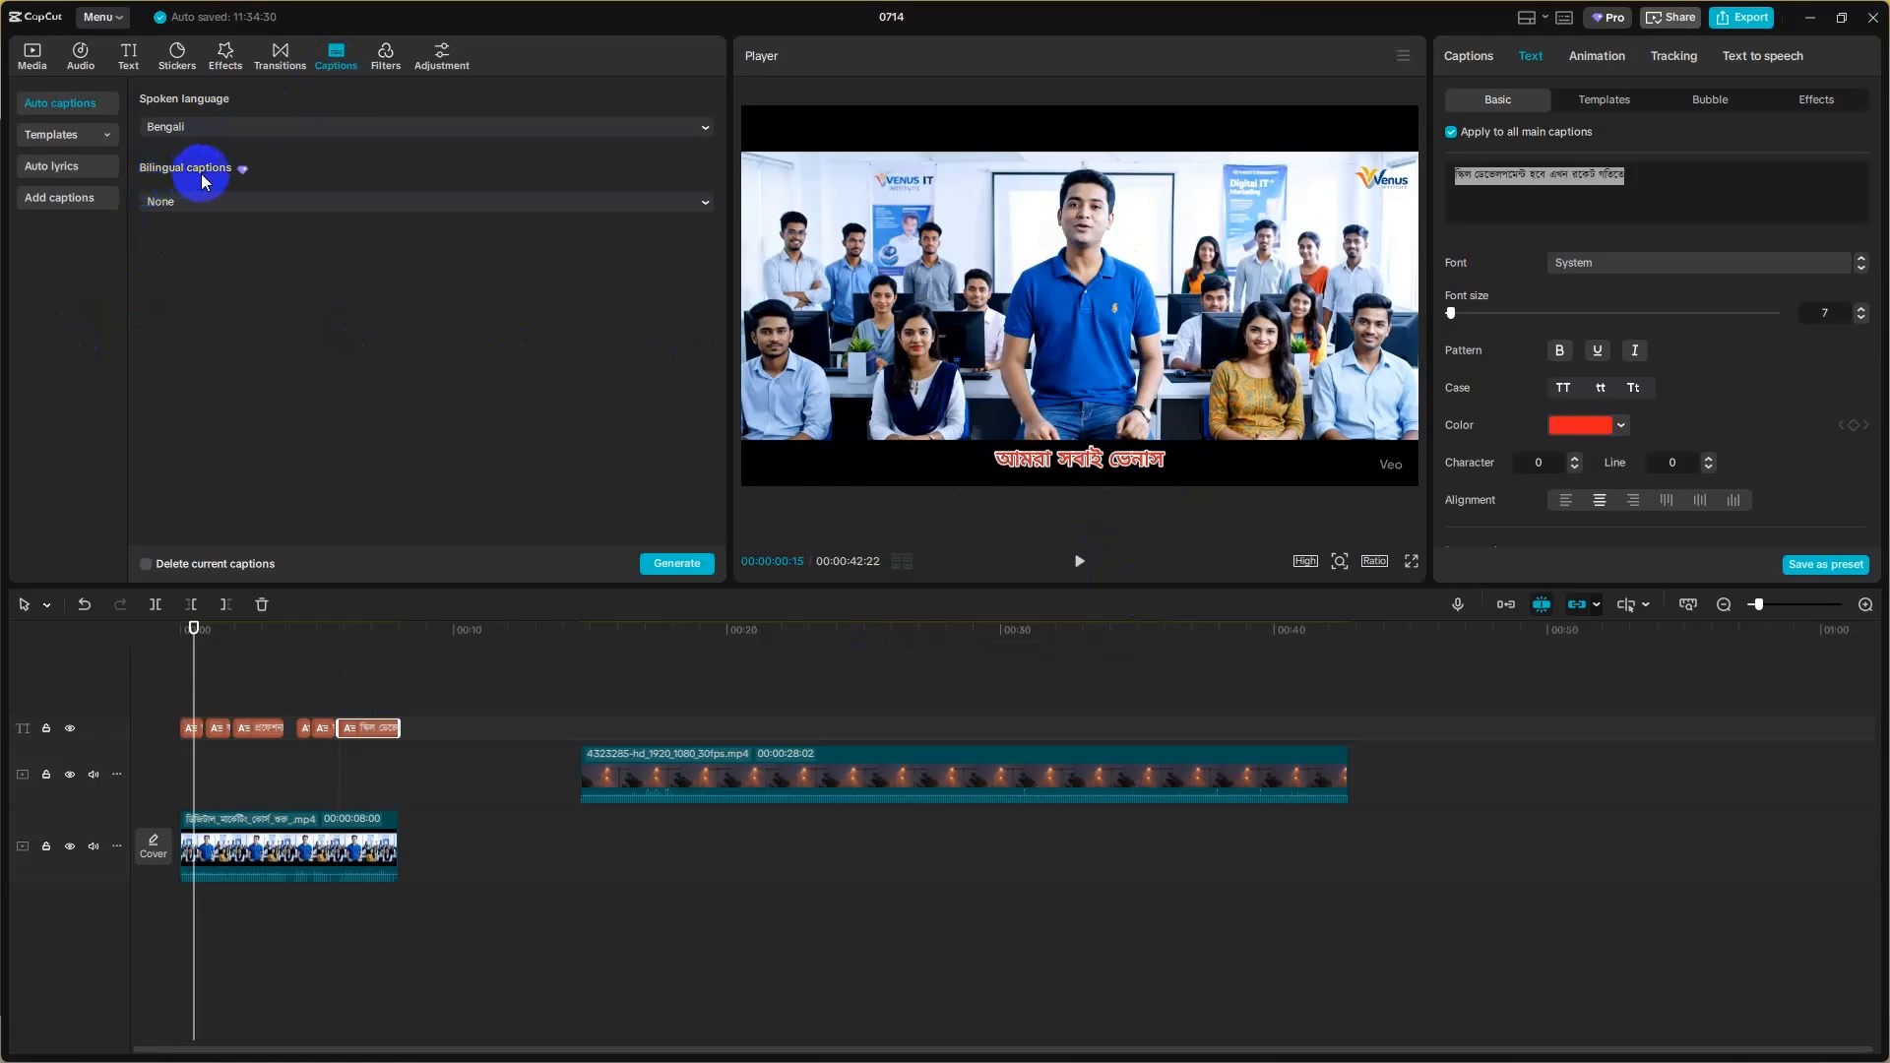
pyautogui.click(216, 205)
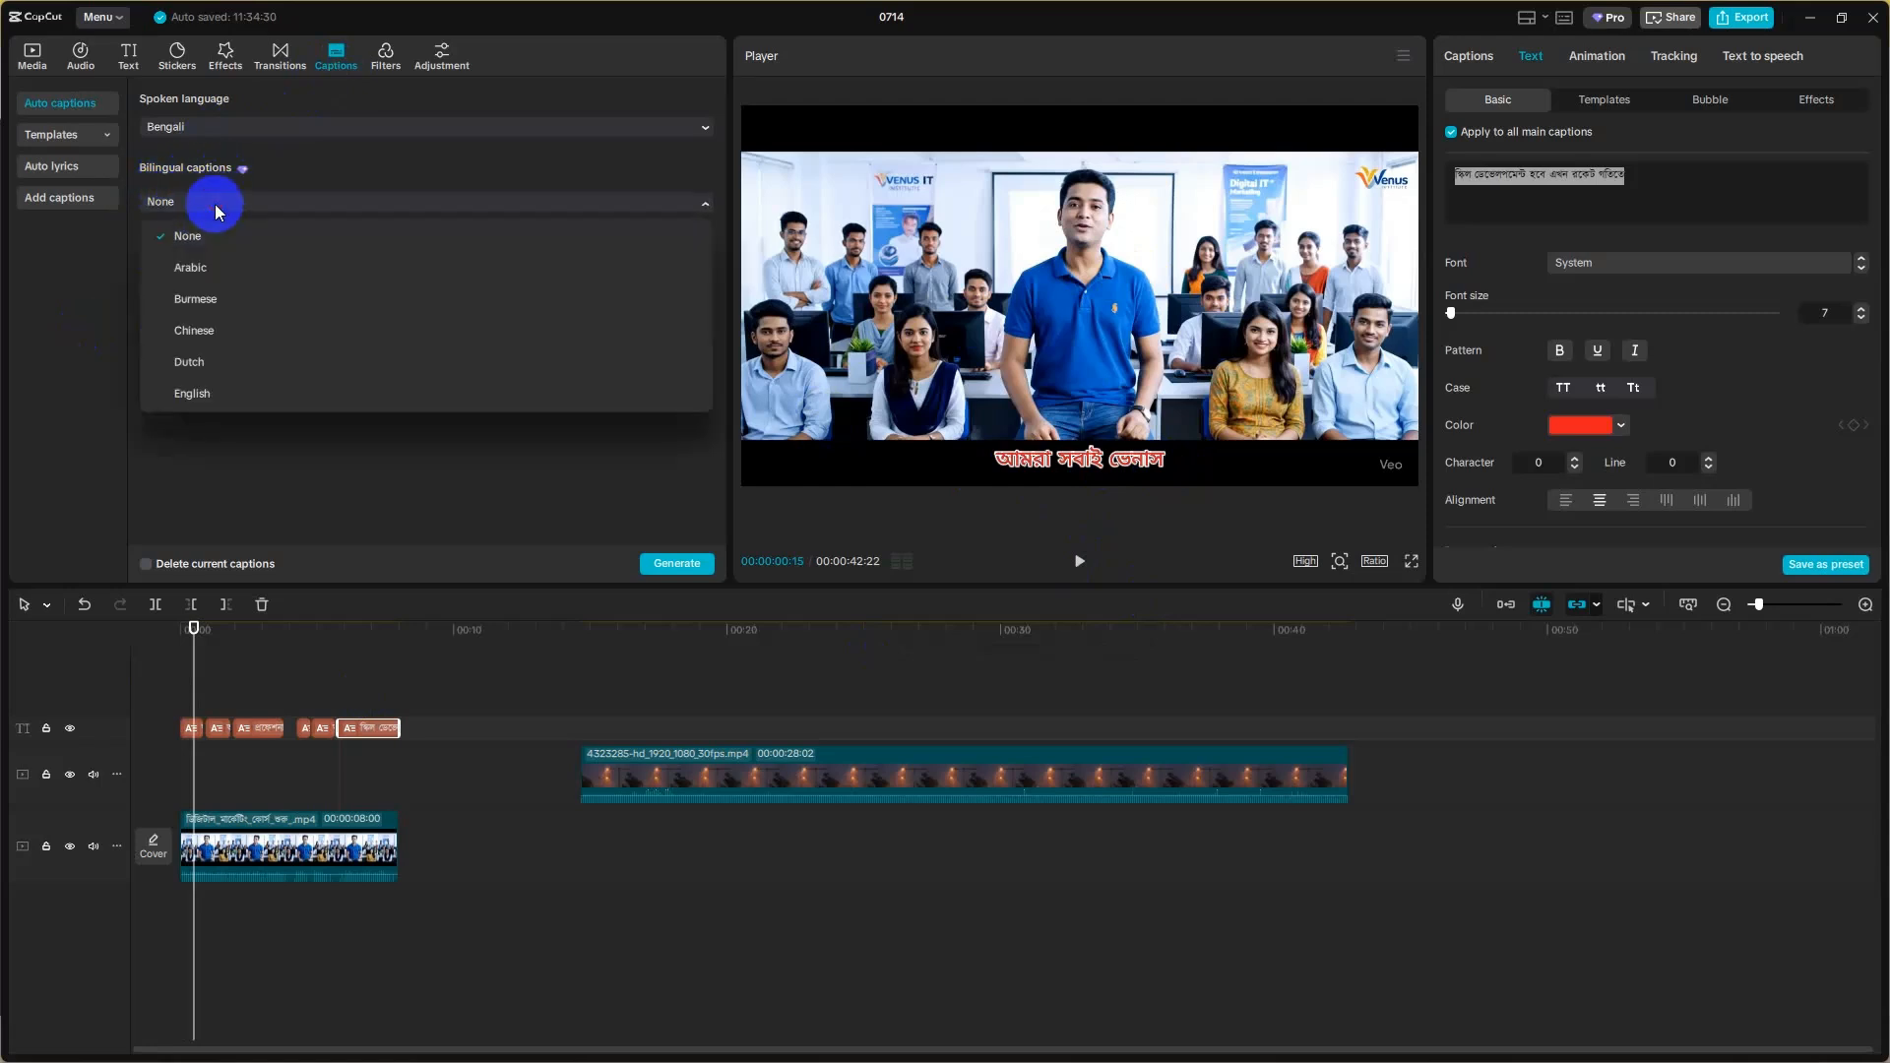
pyautogui.click(196, 396)
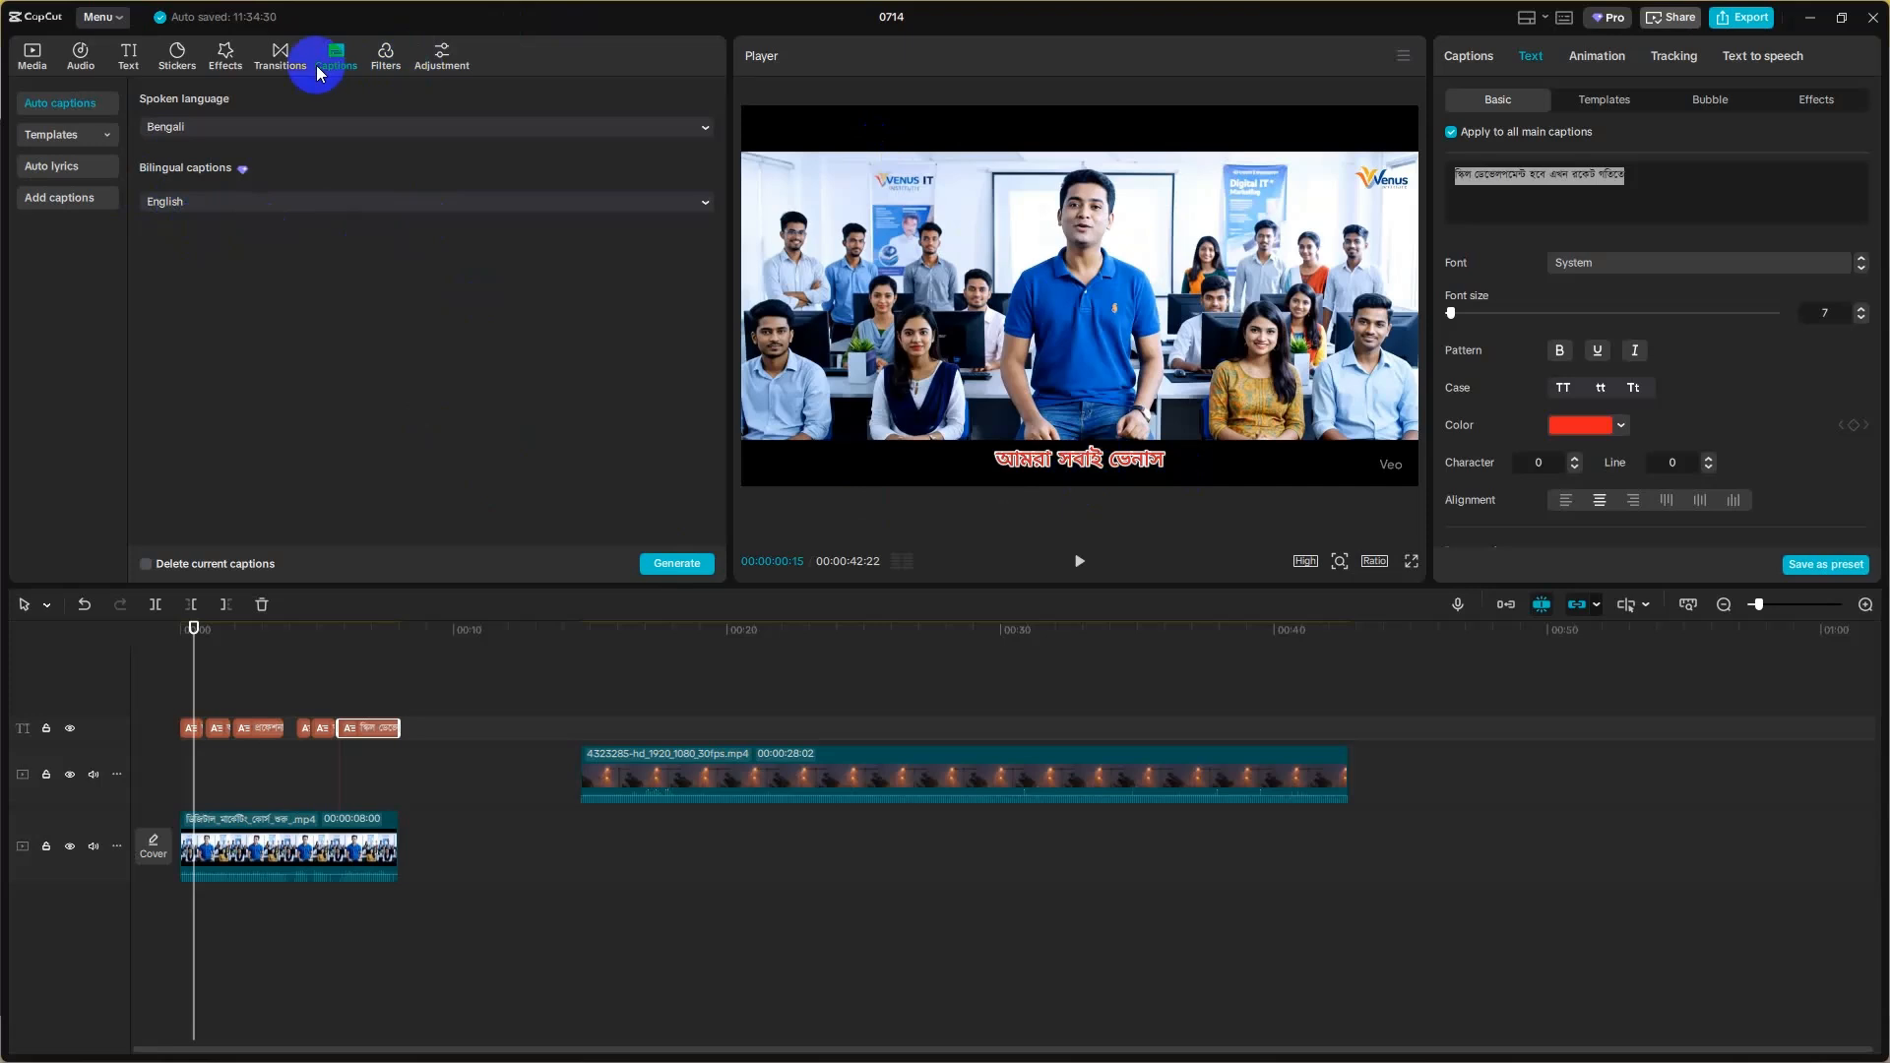
# - Preview the Night Vision, Purple Sunset and Pumpkin filters on the office clip, muting its track along the way
pyautogui.click(391, 63)
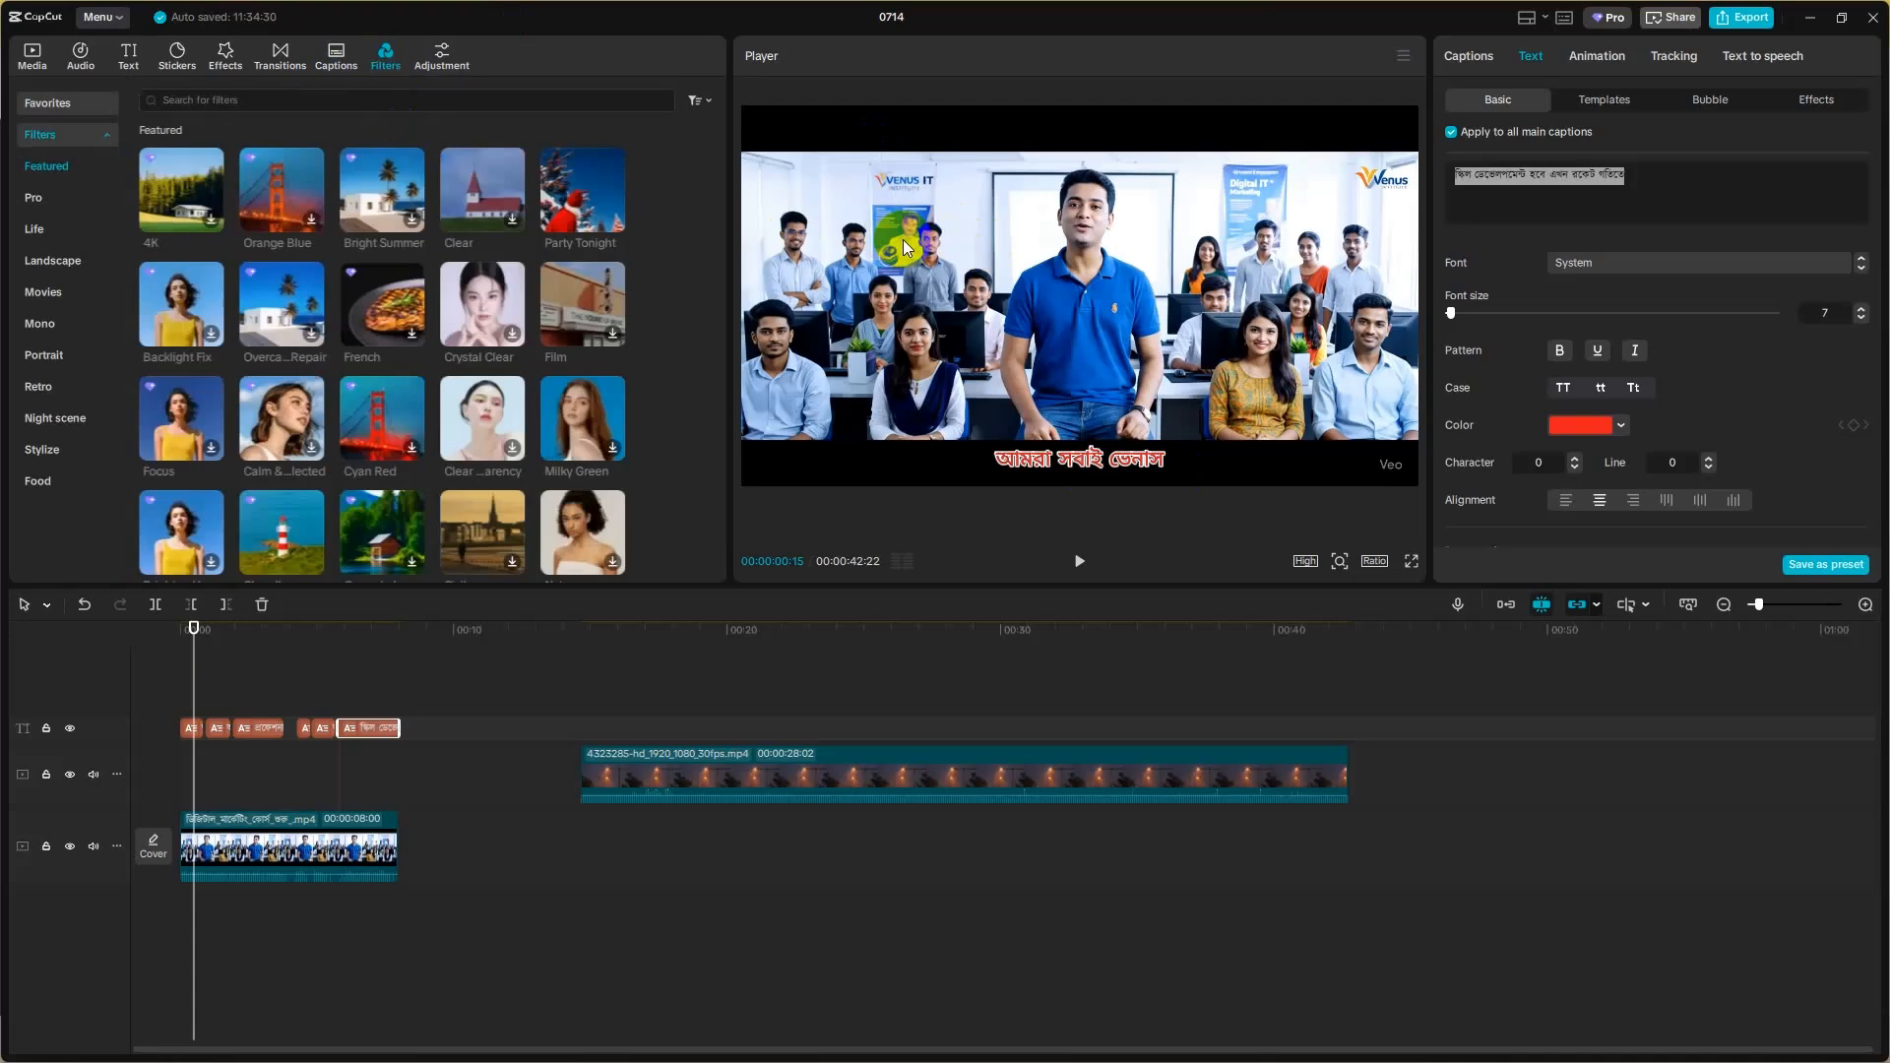
pyautogui.scroll(-5, 473, 334)
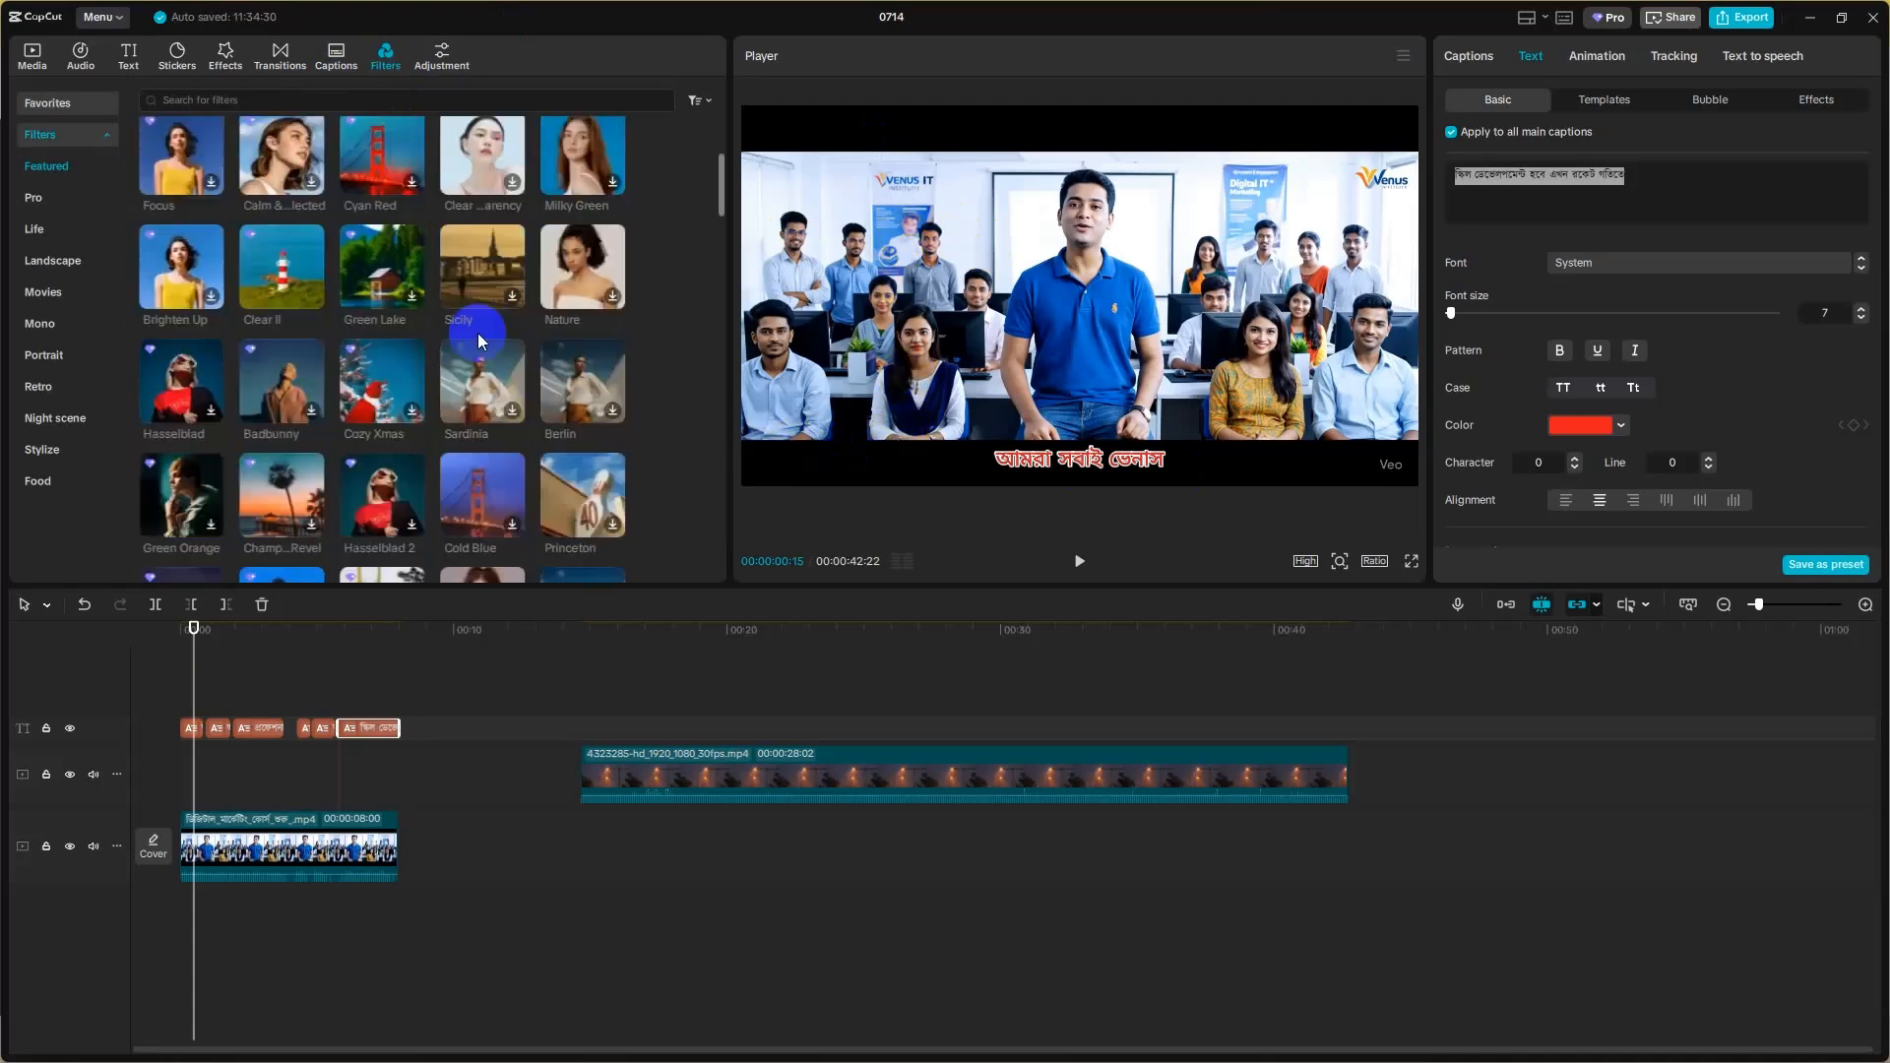
pyautogui.scroll(-3, 472, 340)
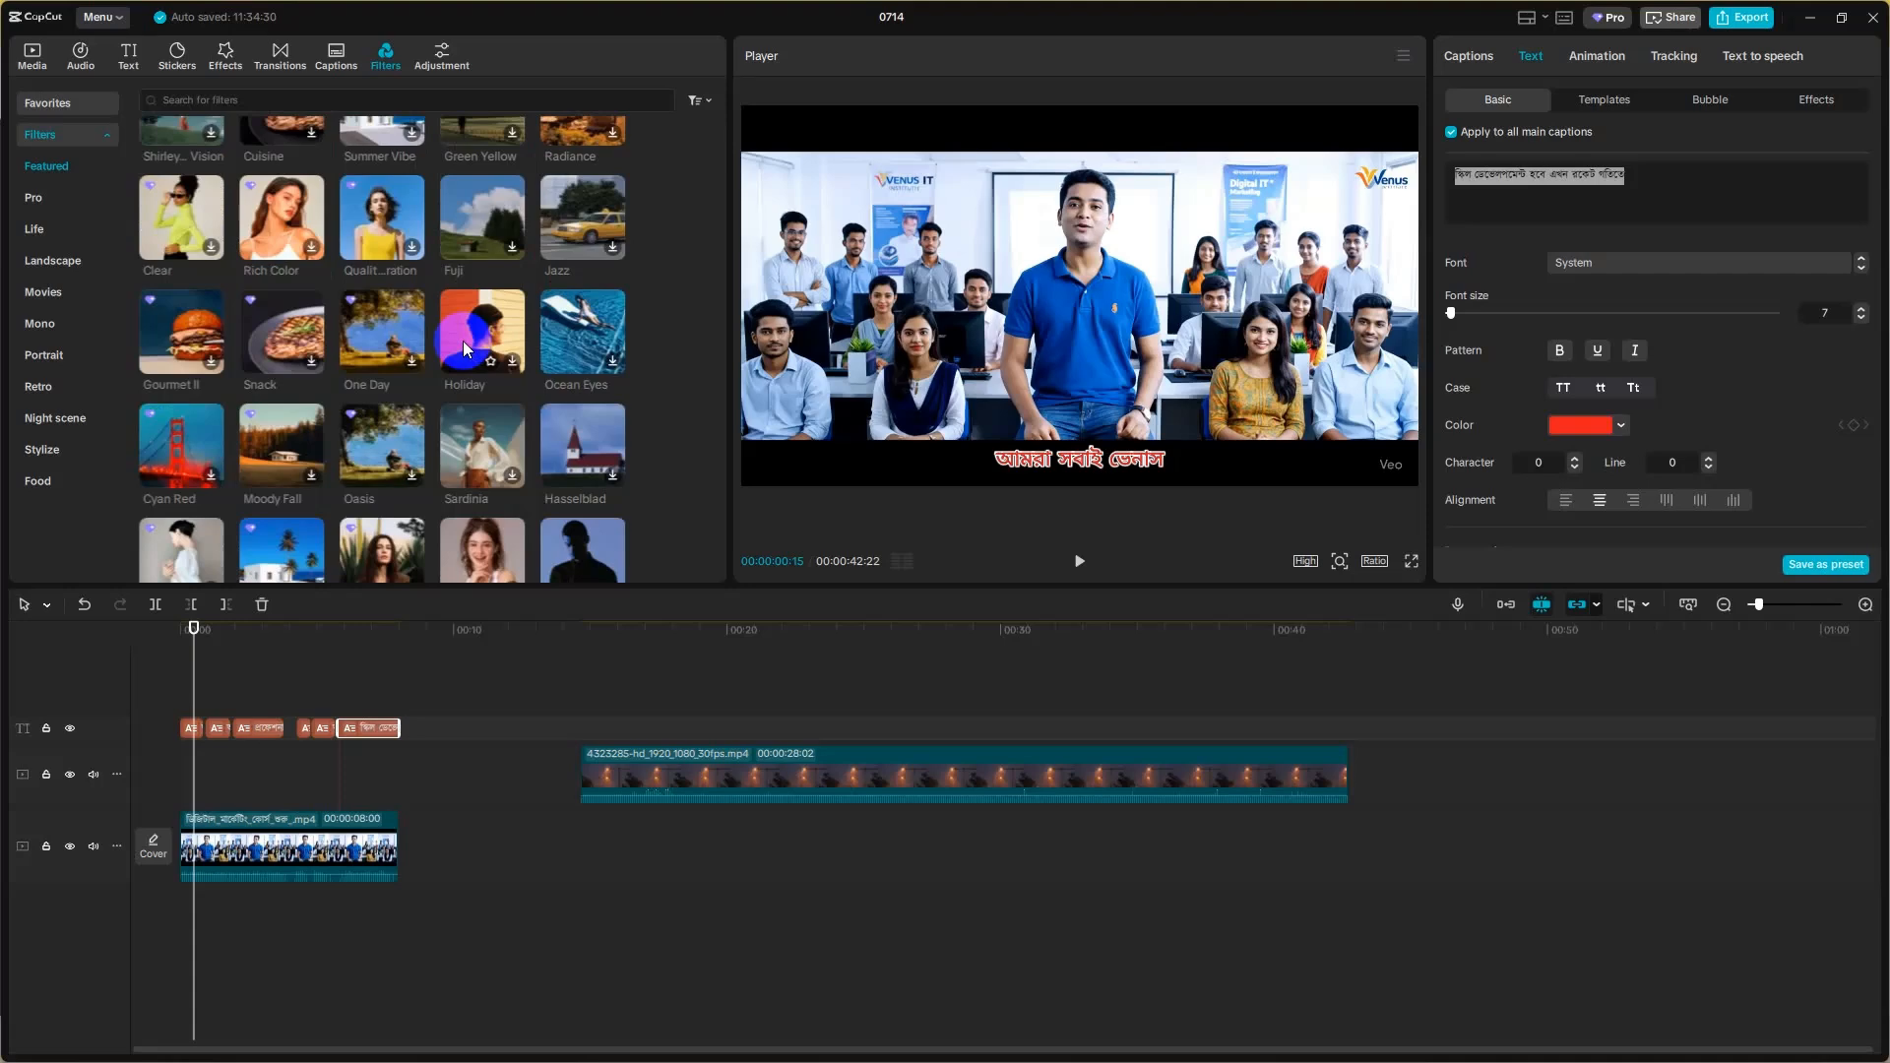
pyautogui.scroll(-3, 520, 382)
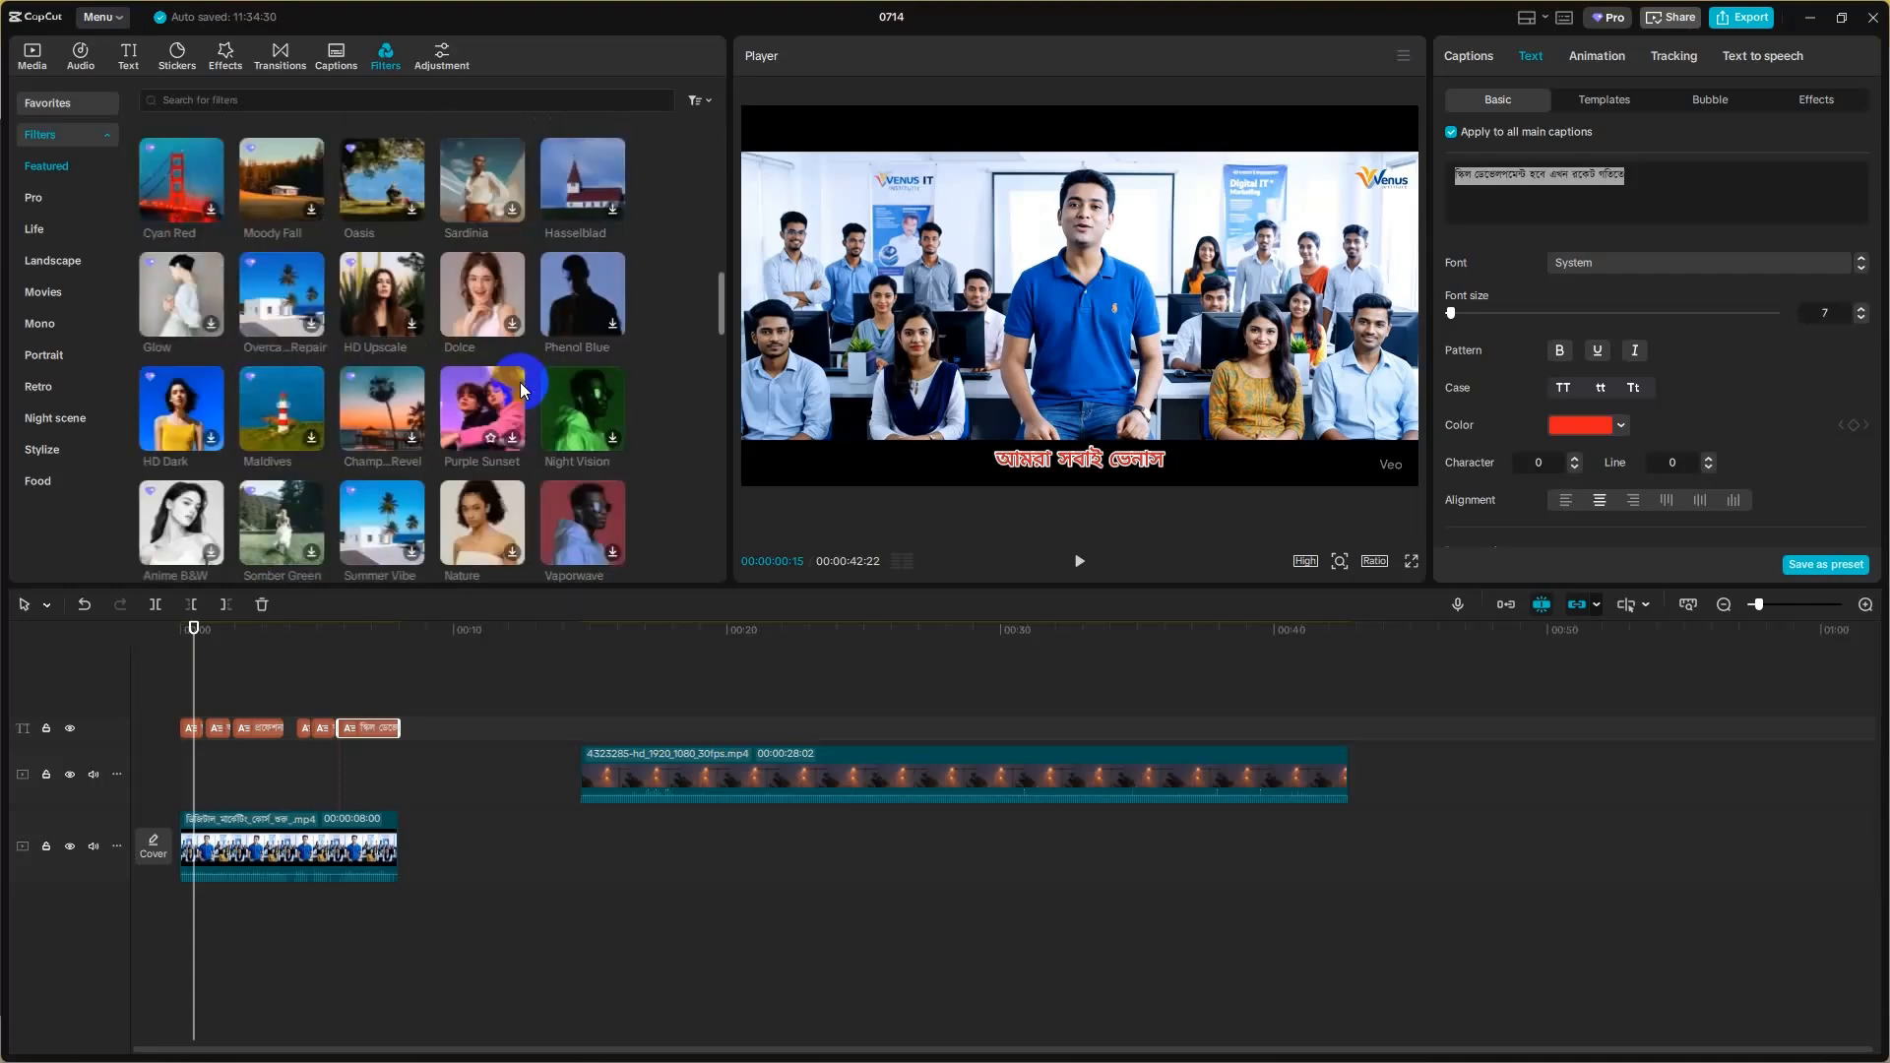
pyautogui.click(589, 411)
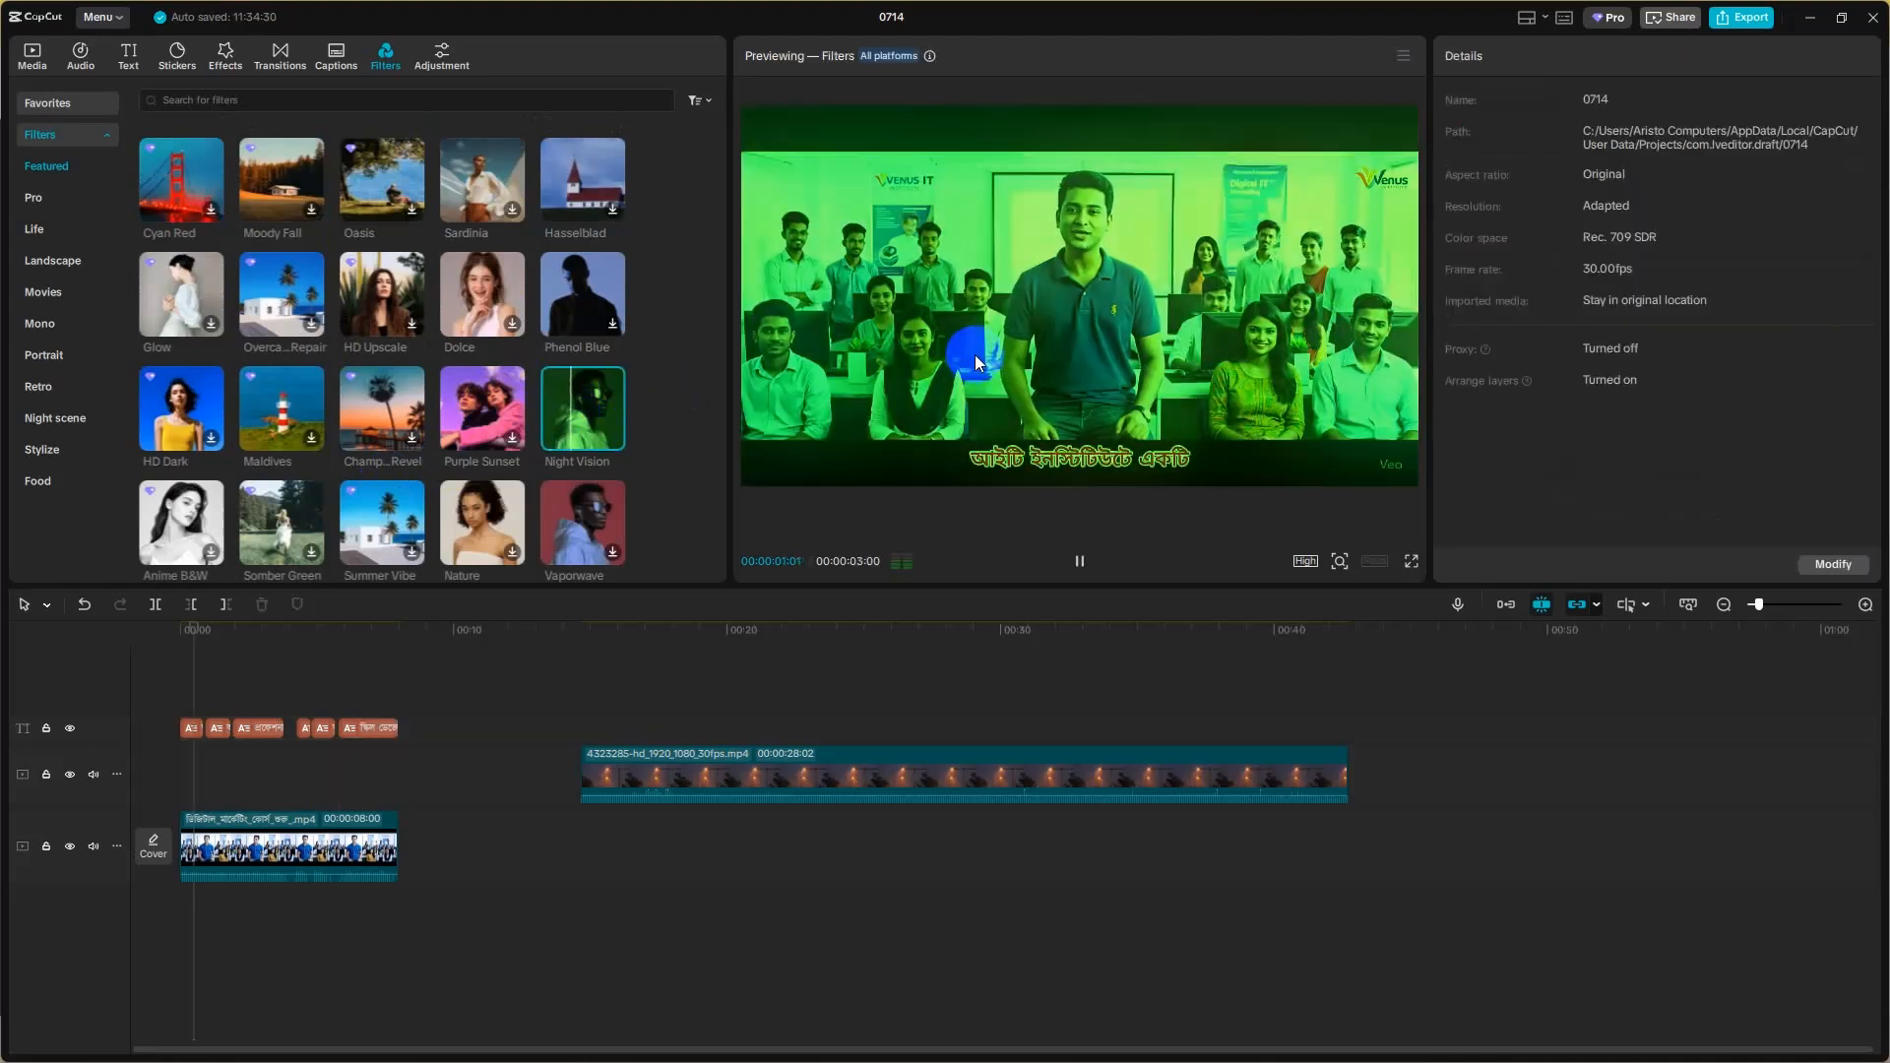
pyautogui.click(565, 408)
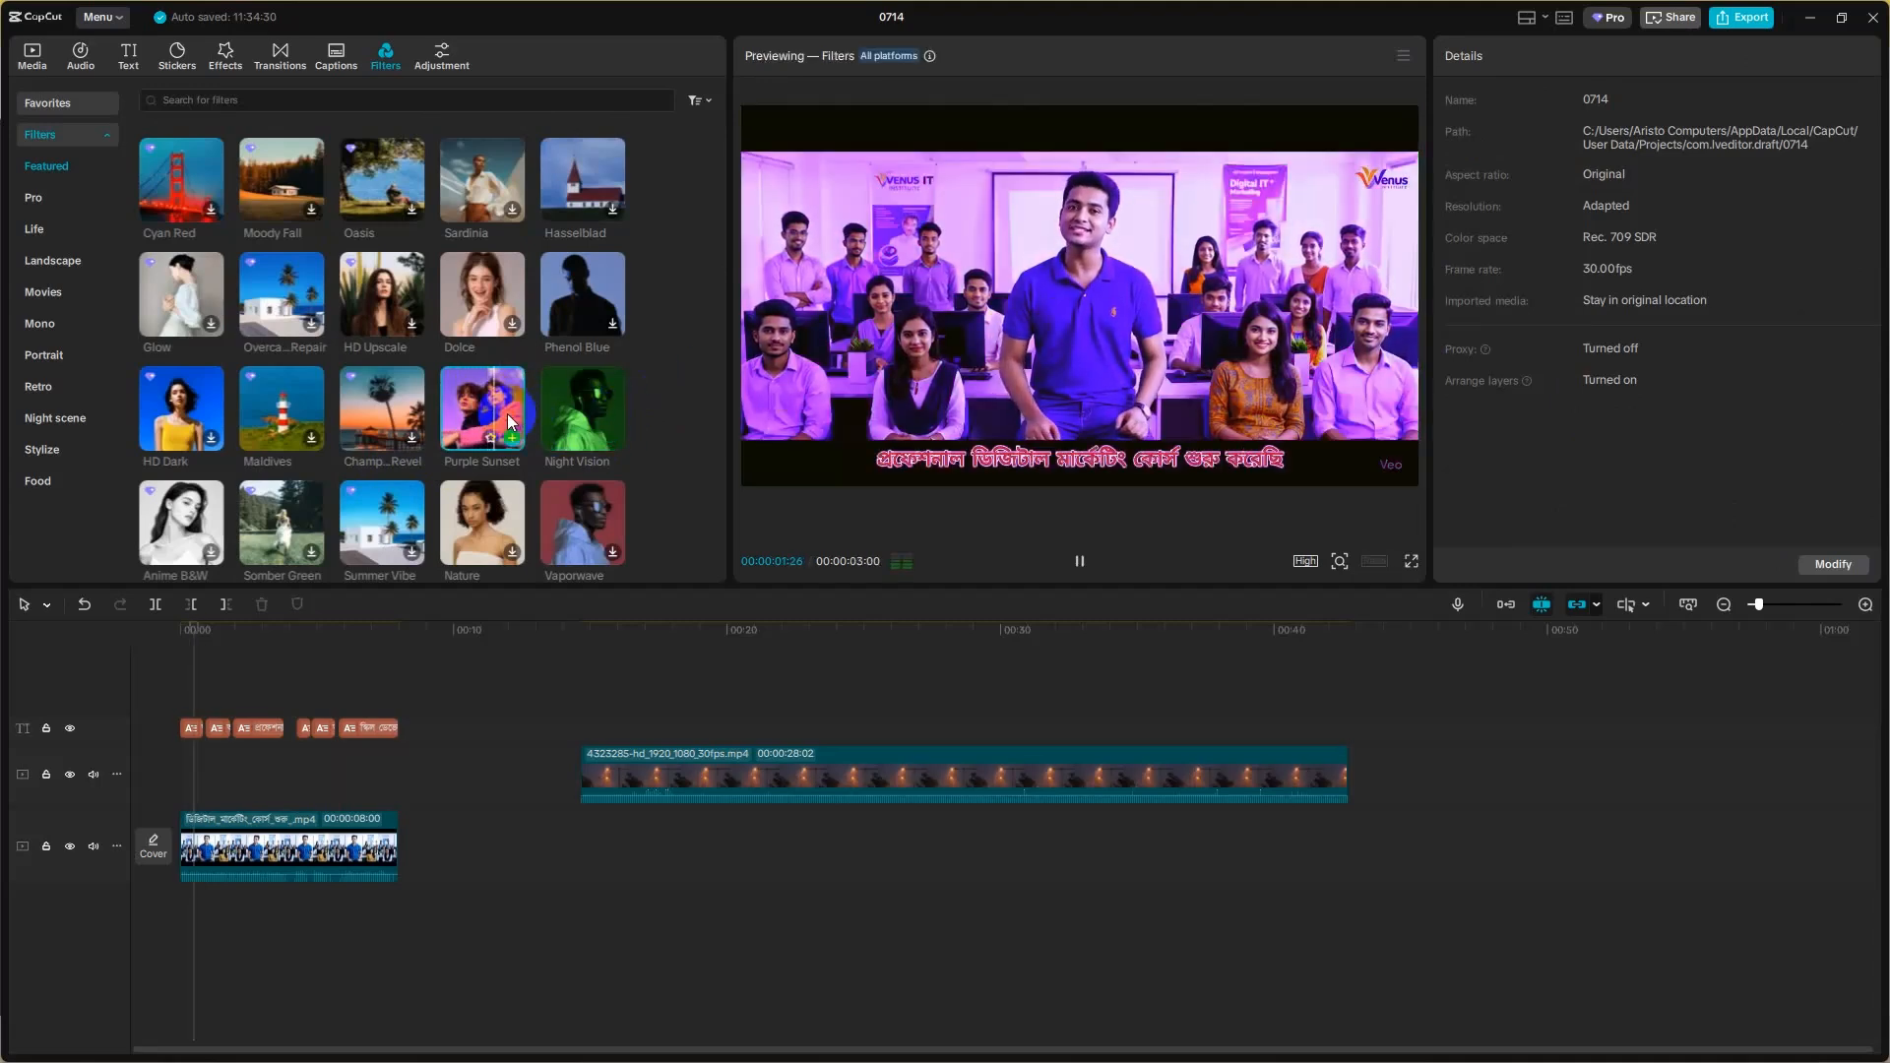
pyautogui.scroll(-3, 315, 511)
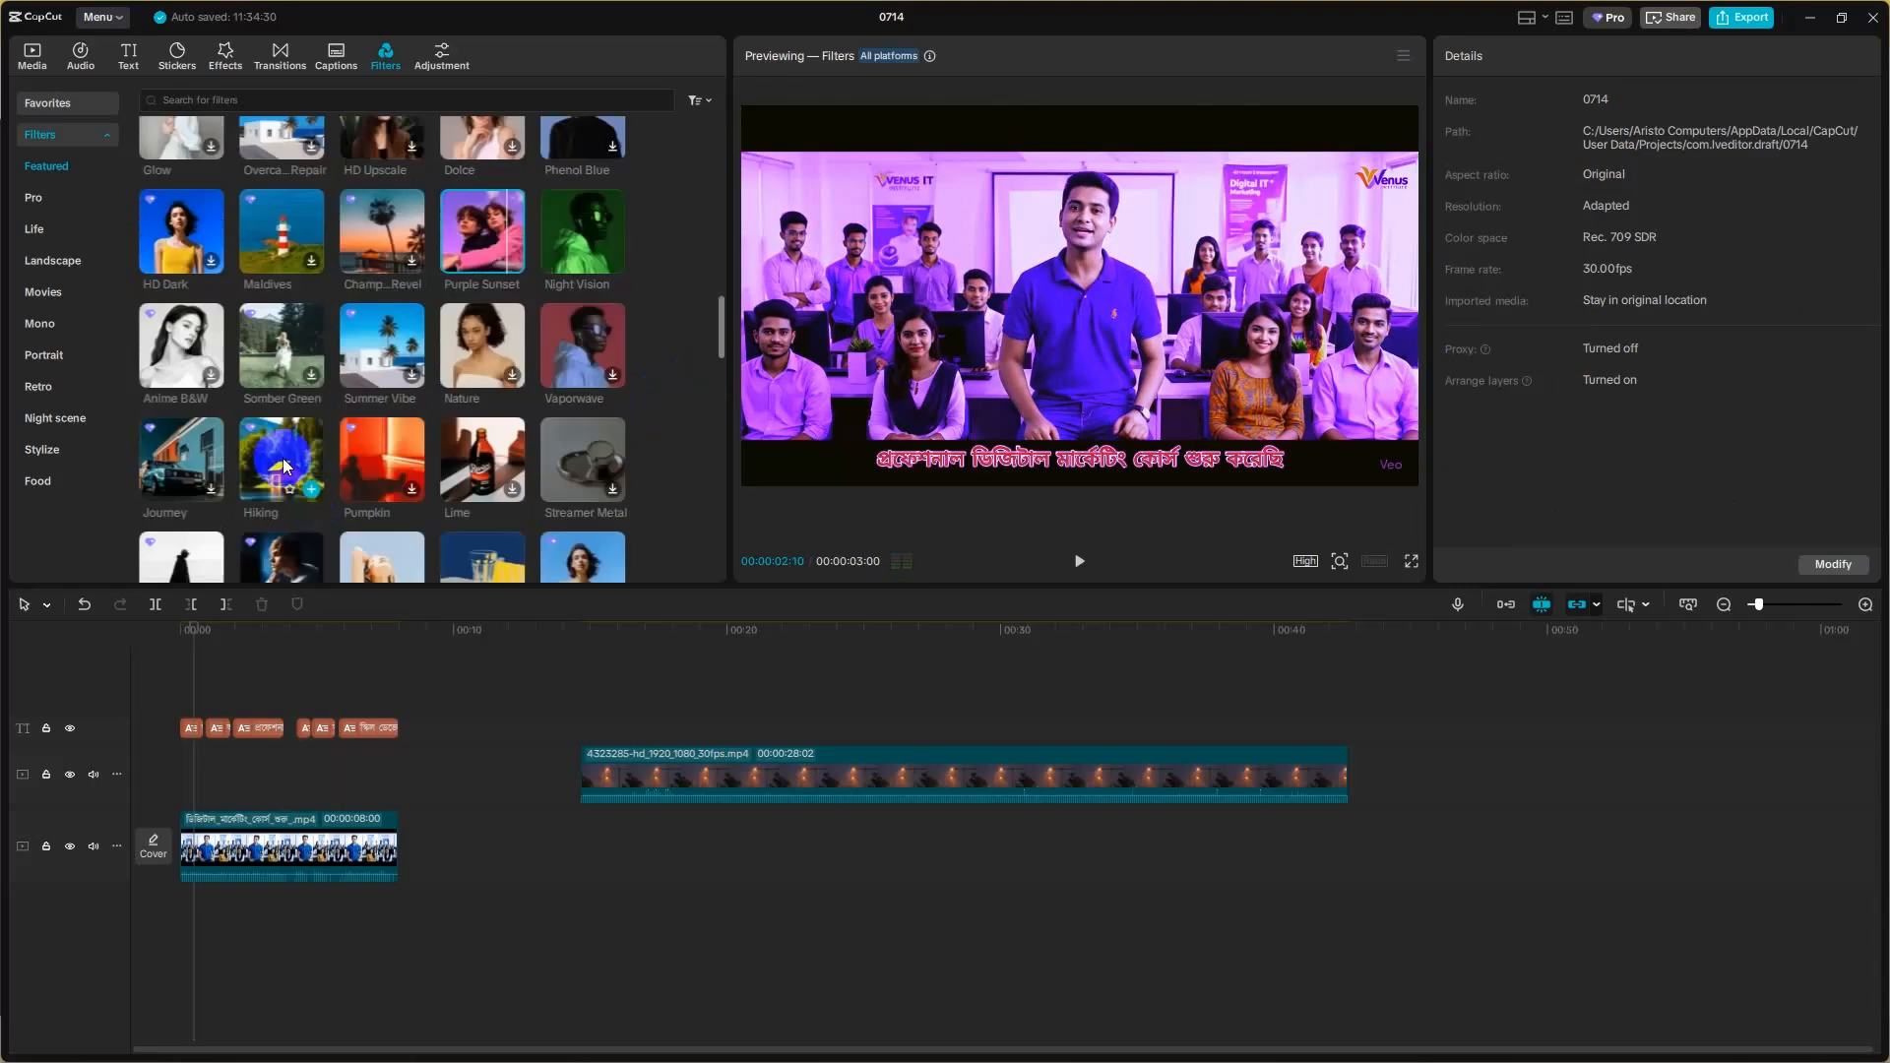
pyautogui.click(93, 846)
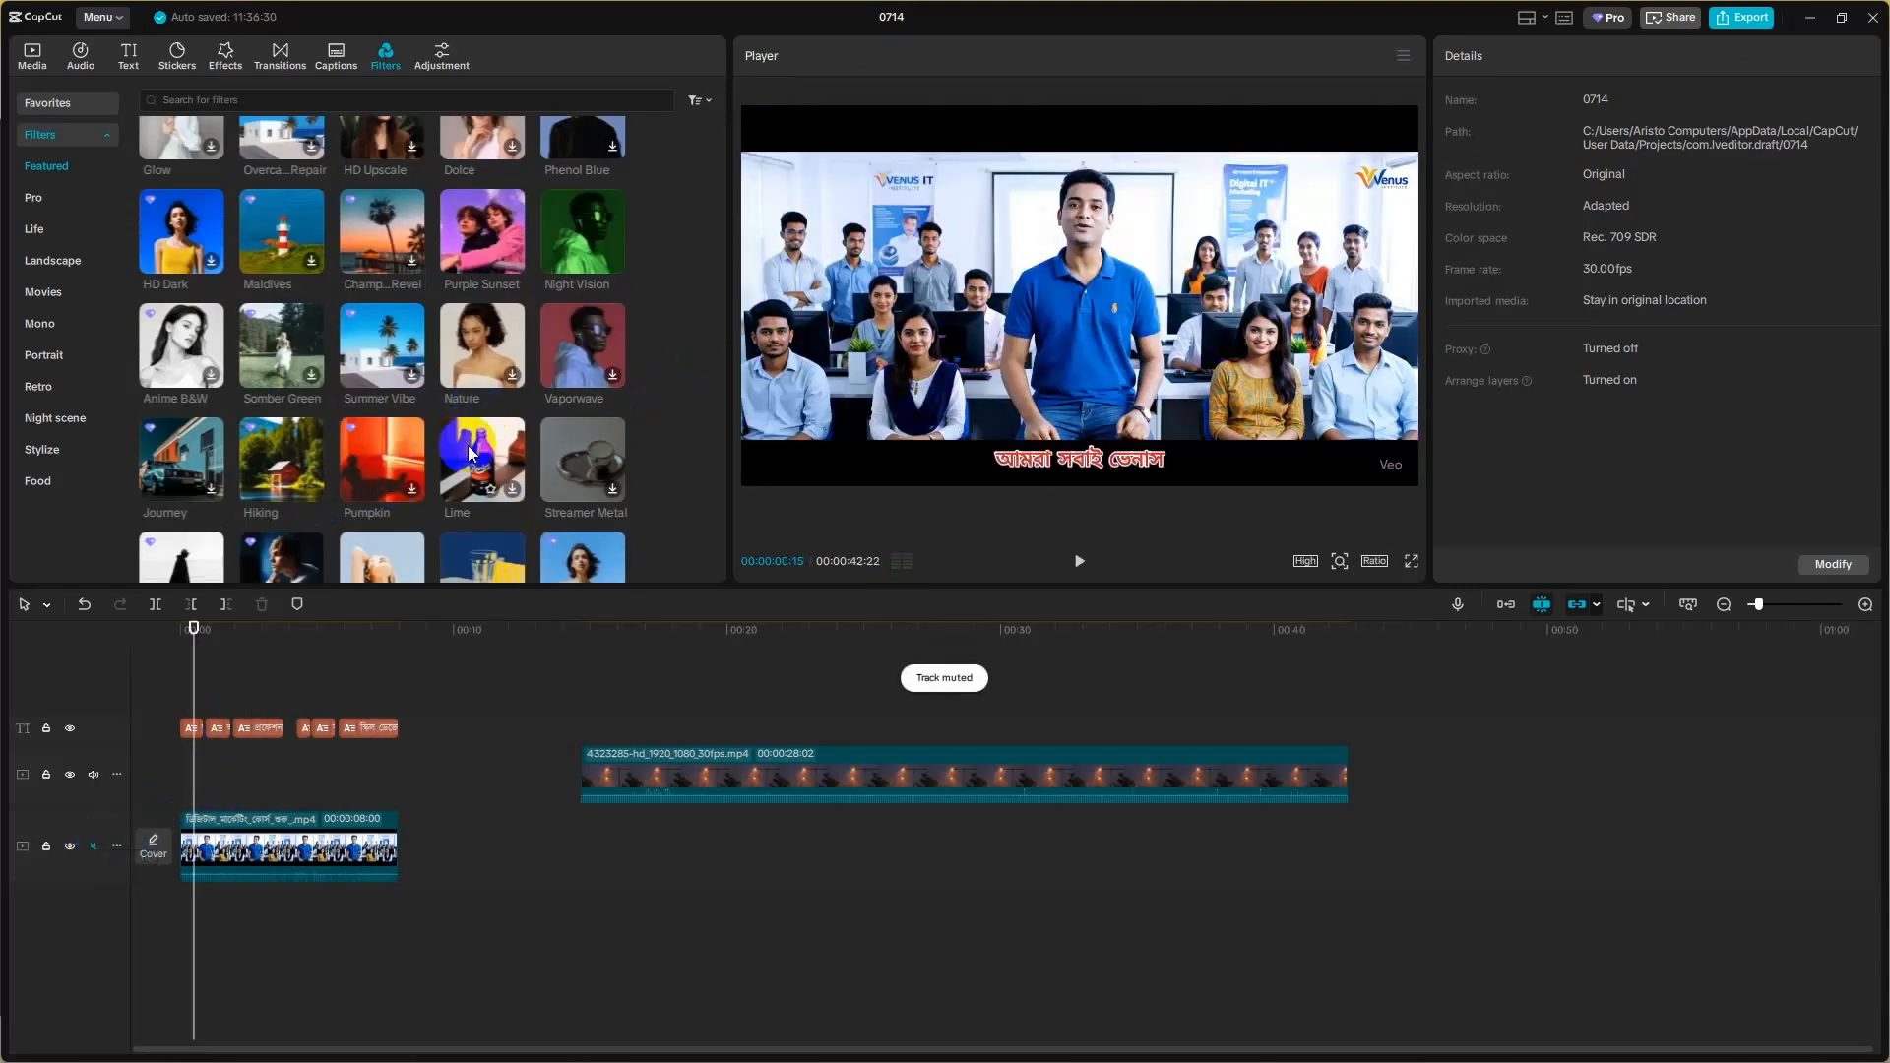
pyautogui.click(387, 460)
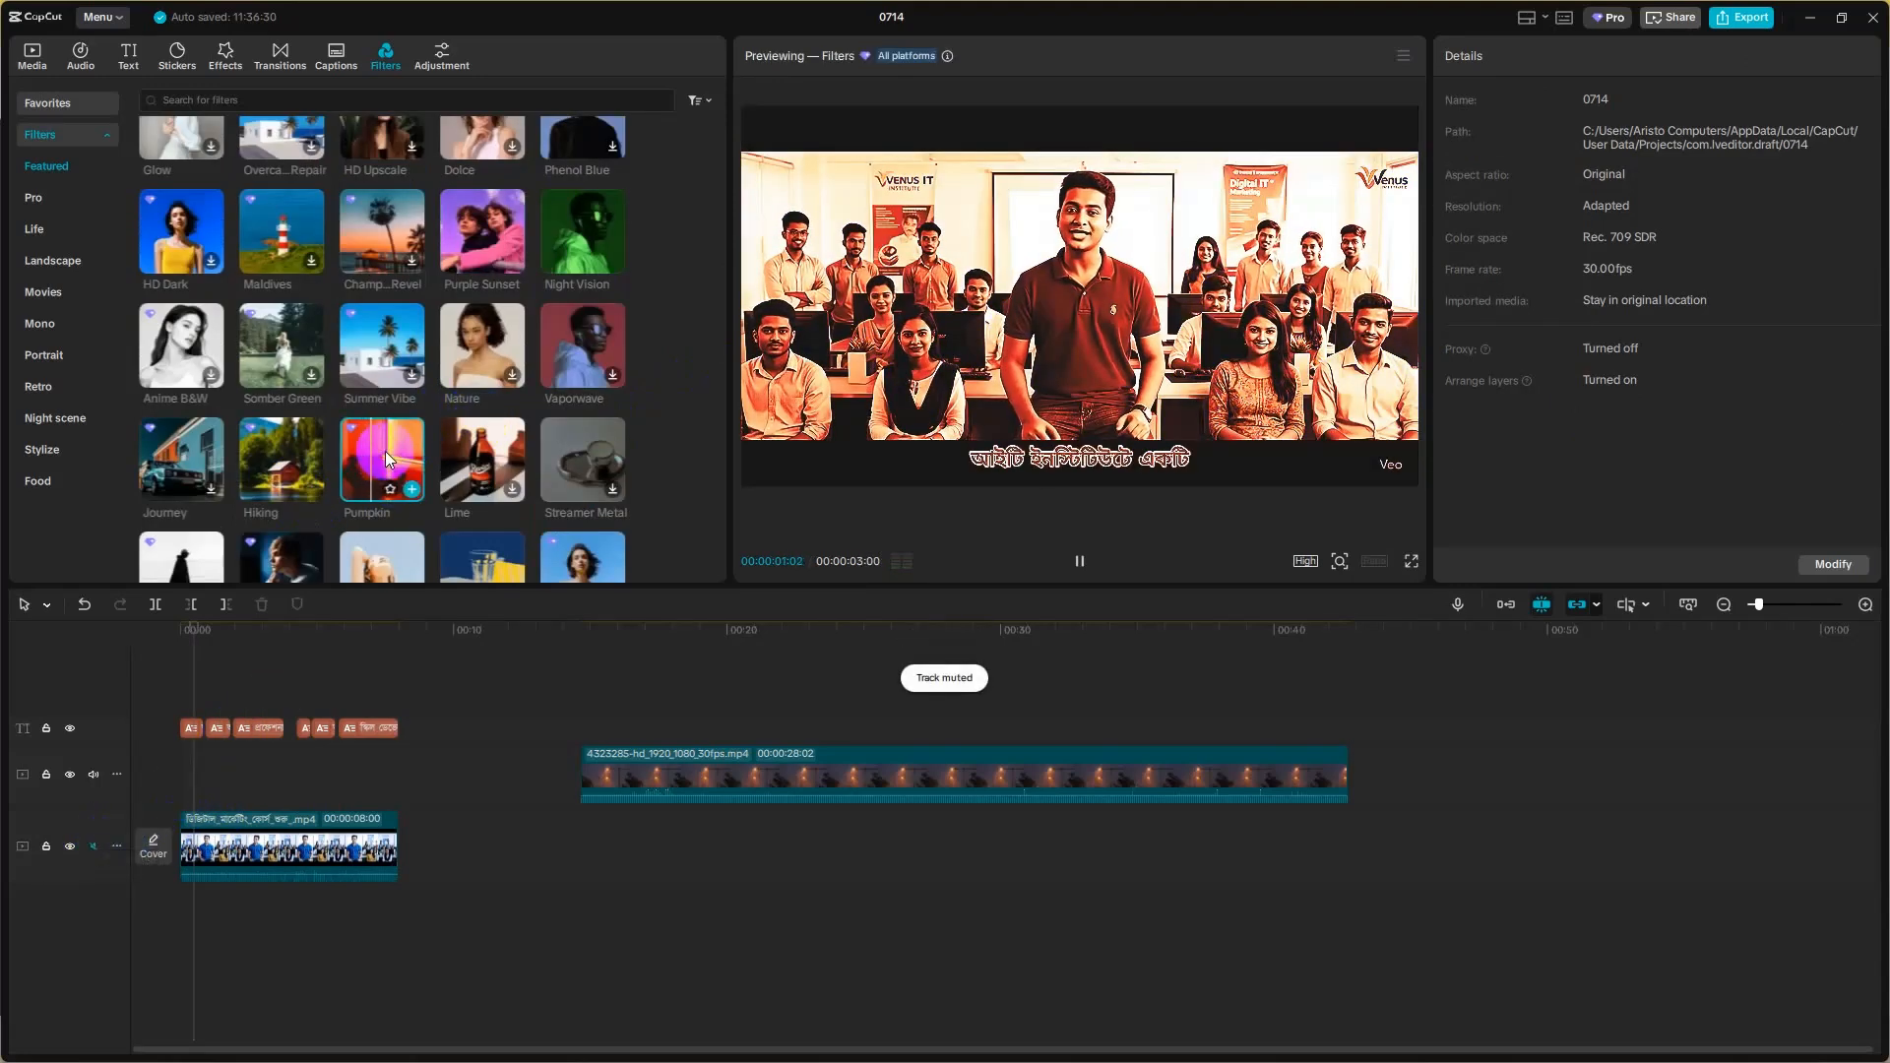
# - Search the filters for "black and white", preview Casablanca, and add the Black Yellow filter at the playhead
pyautogui.click(282, 90)
pyautogui.click(257, 99)
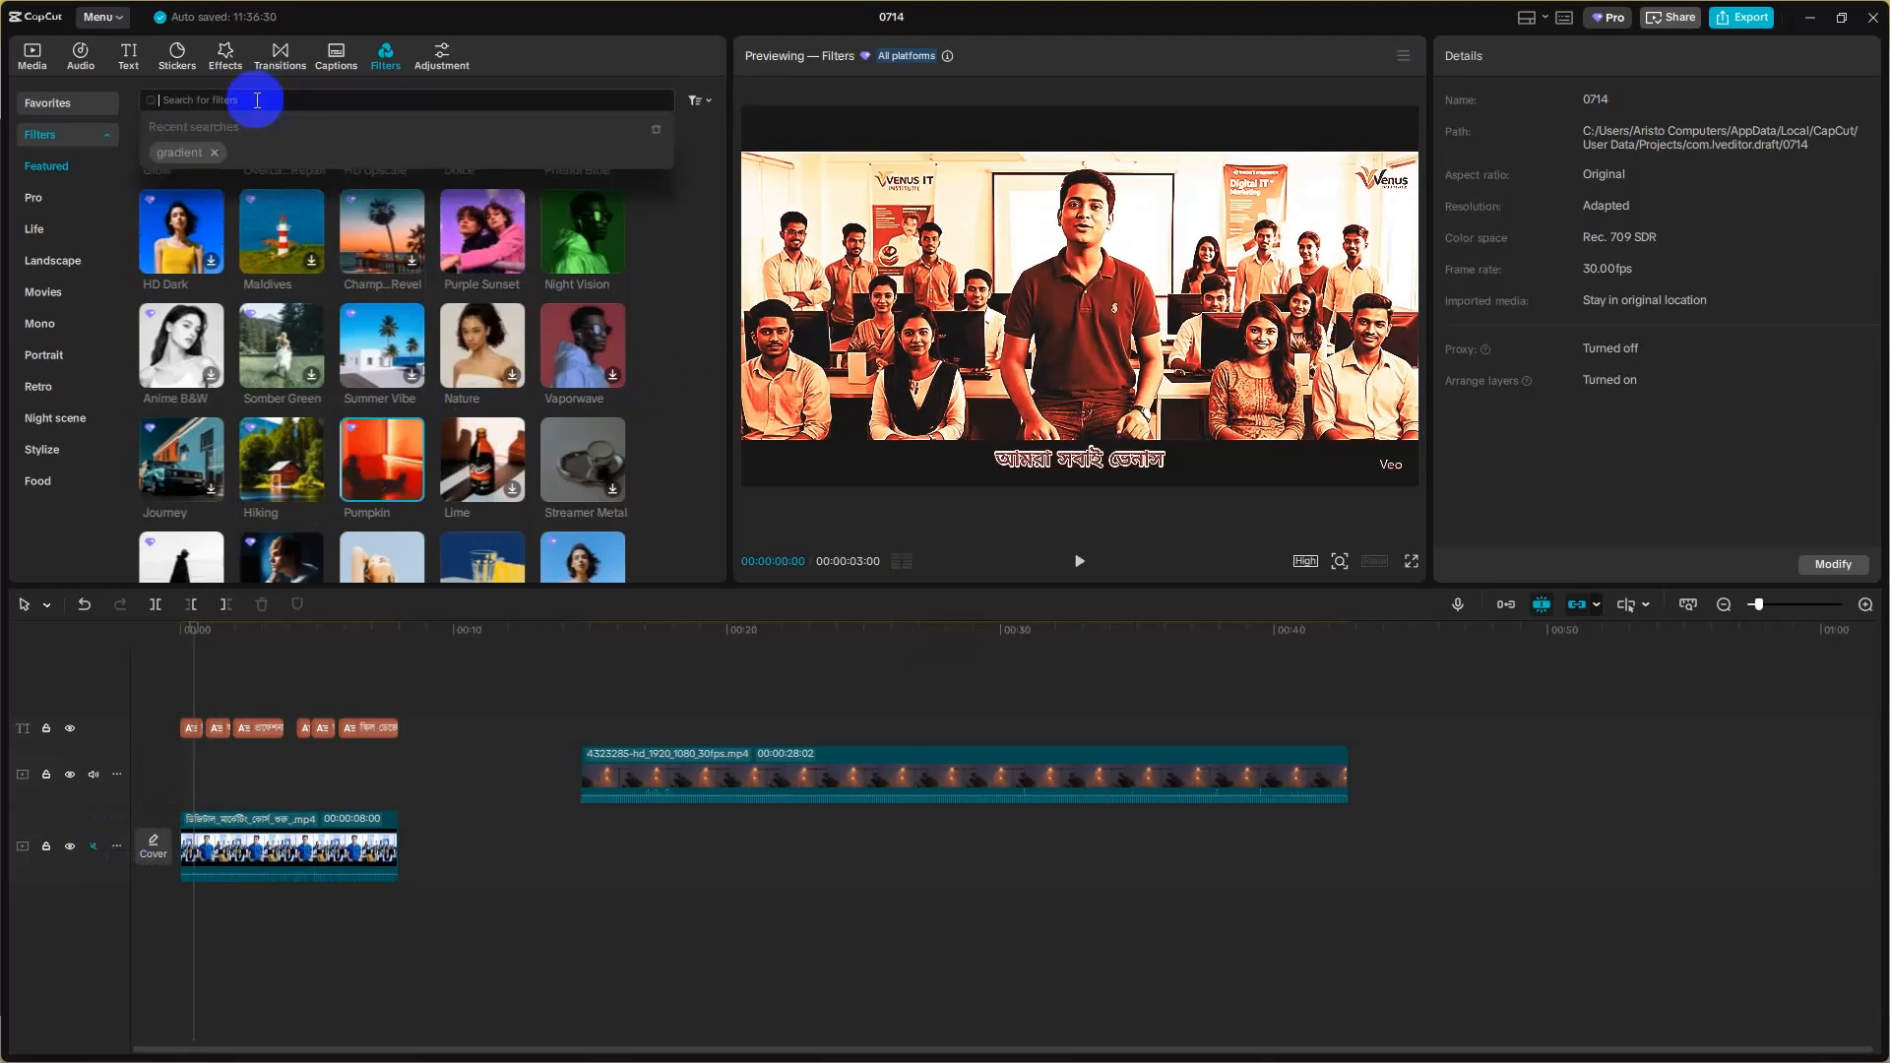
pyautogui.write('black')
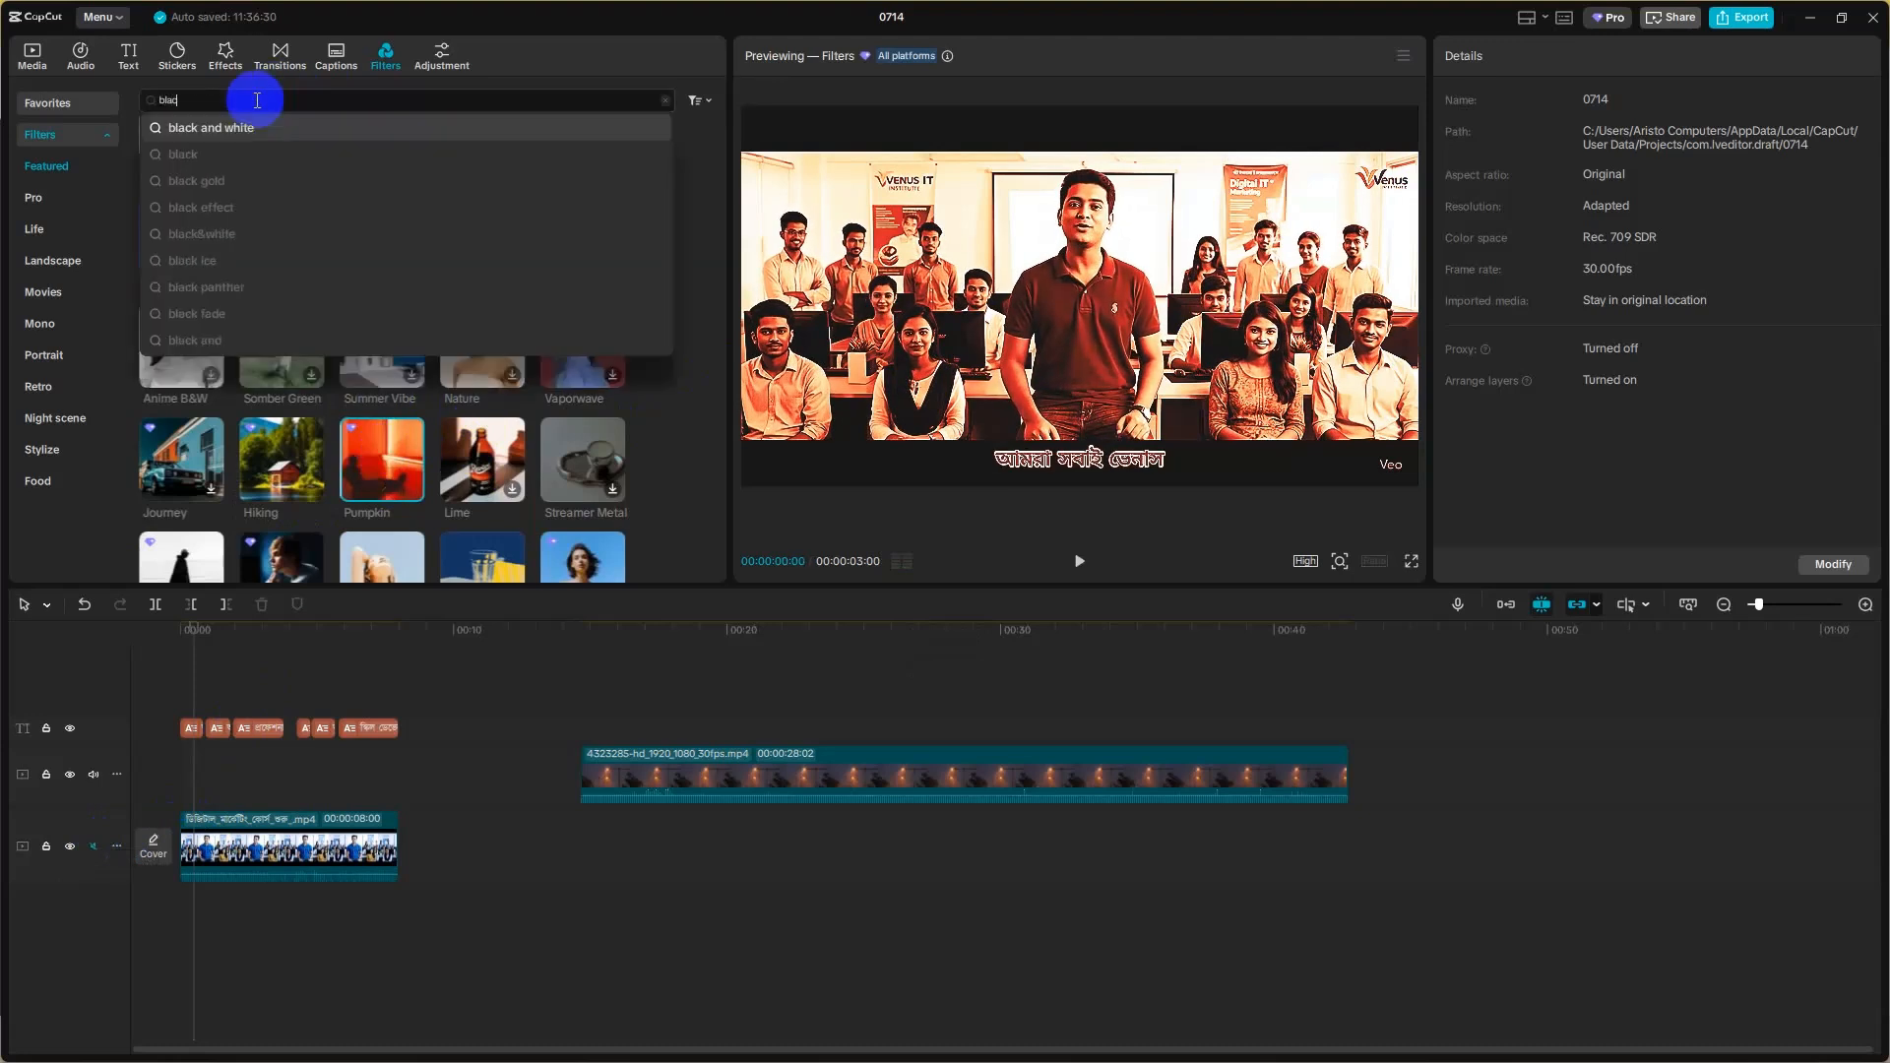
pyautogui.click(246, 127)
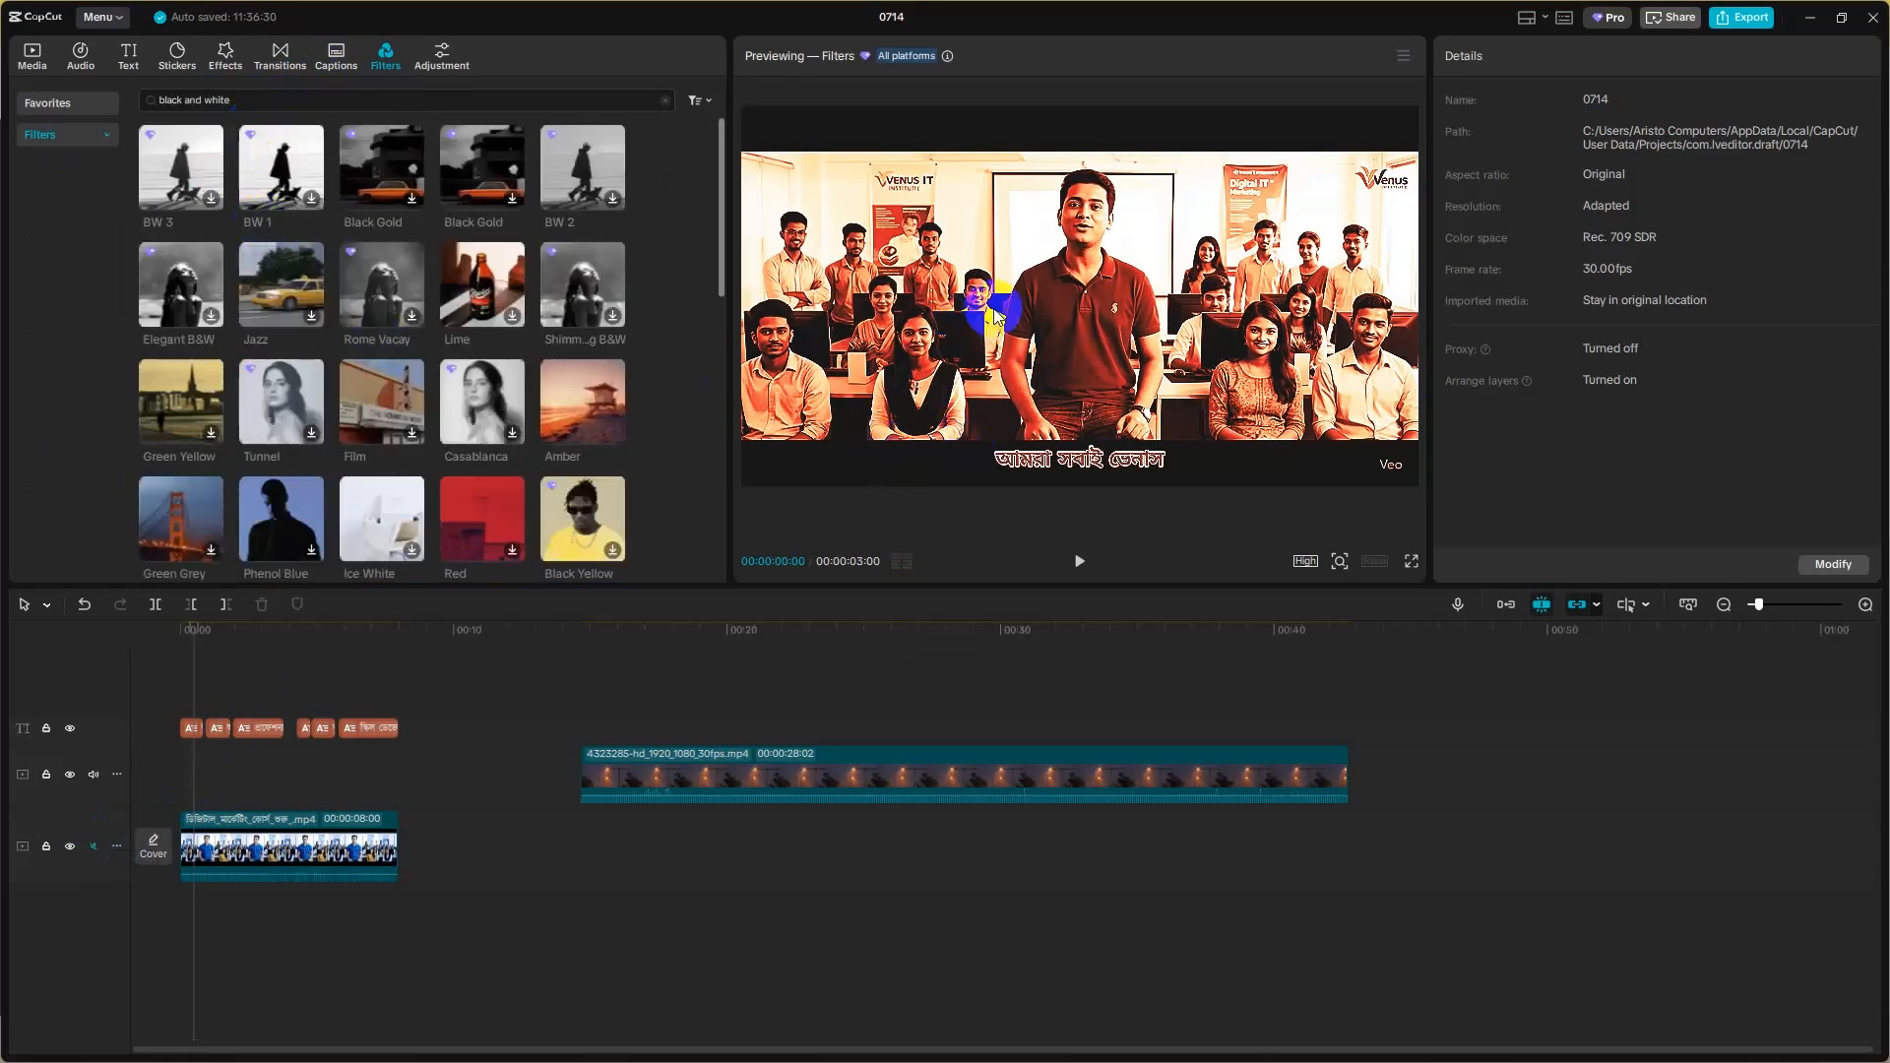
pyautogui.click(464, 406)
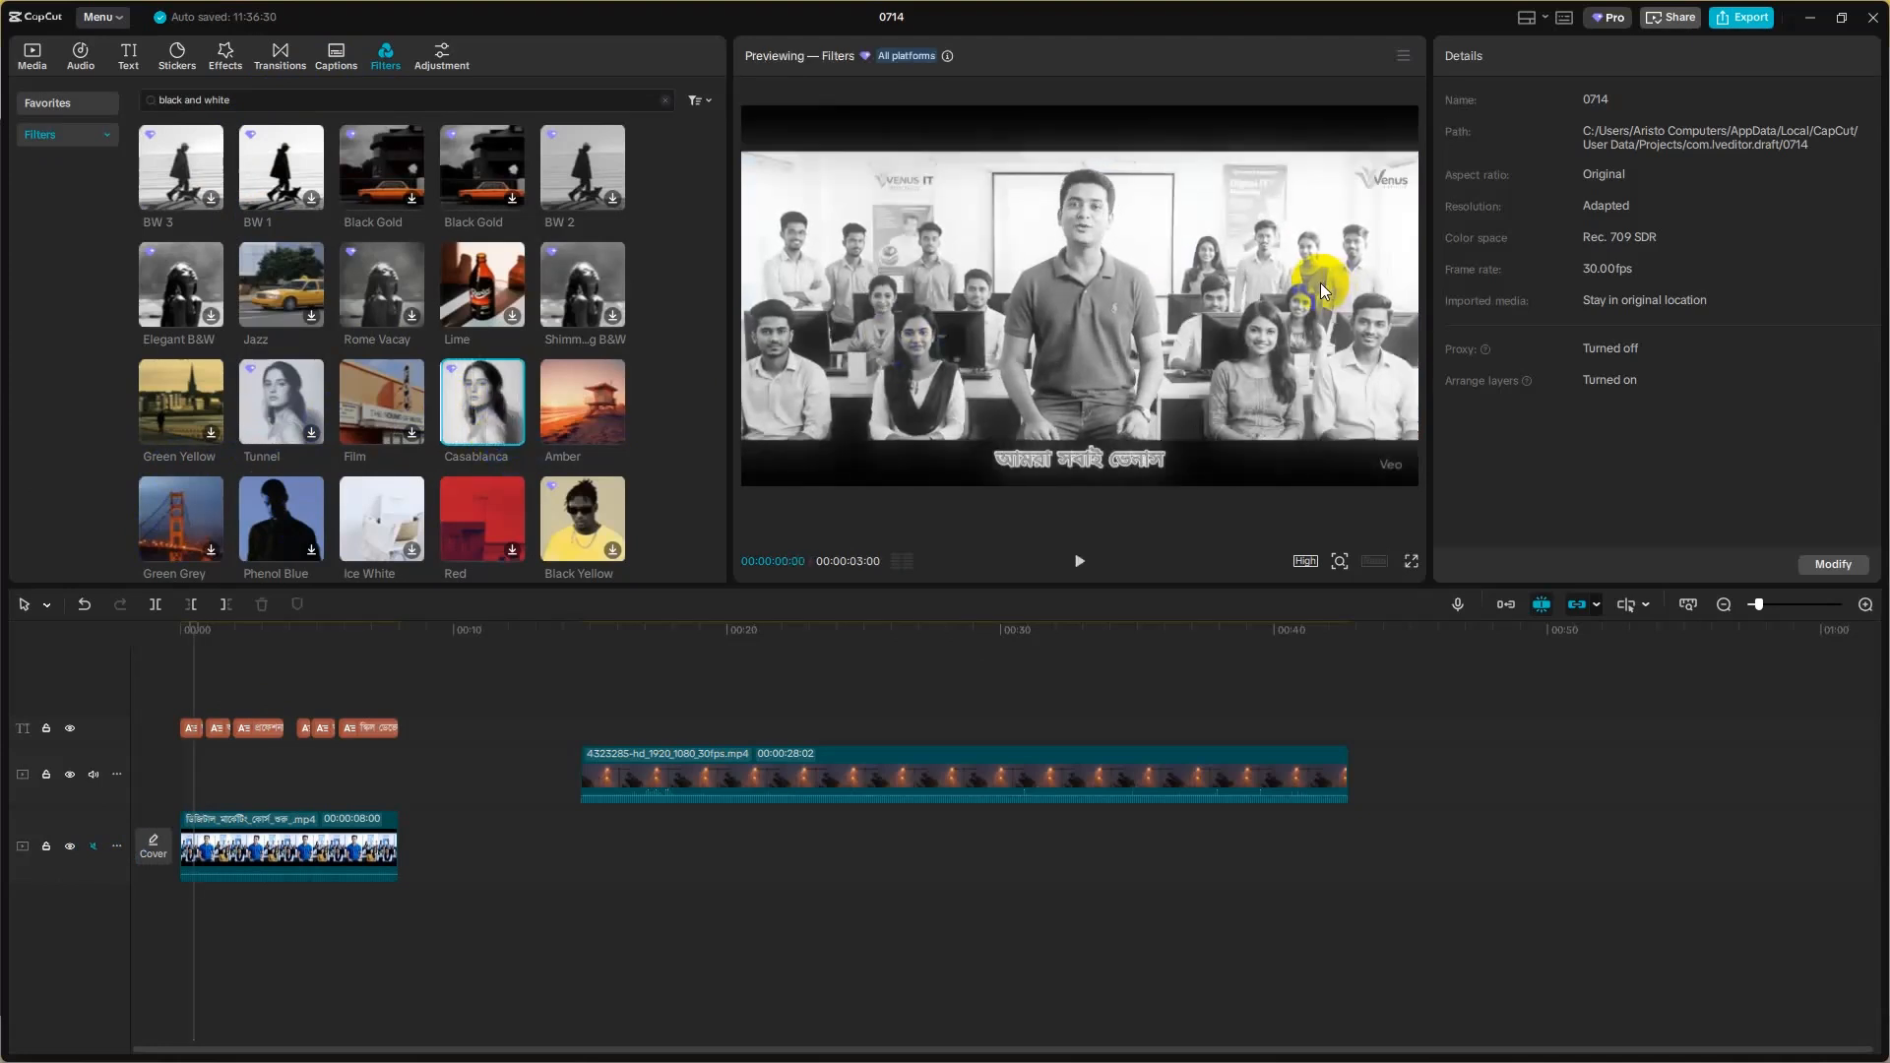
pyautogui.click(571, 516)
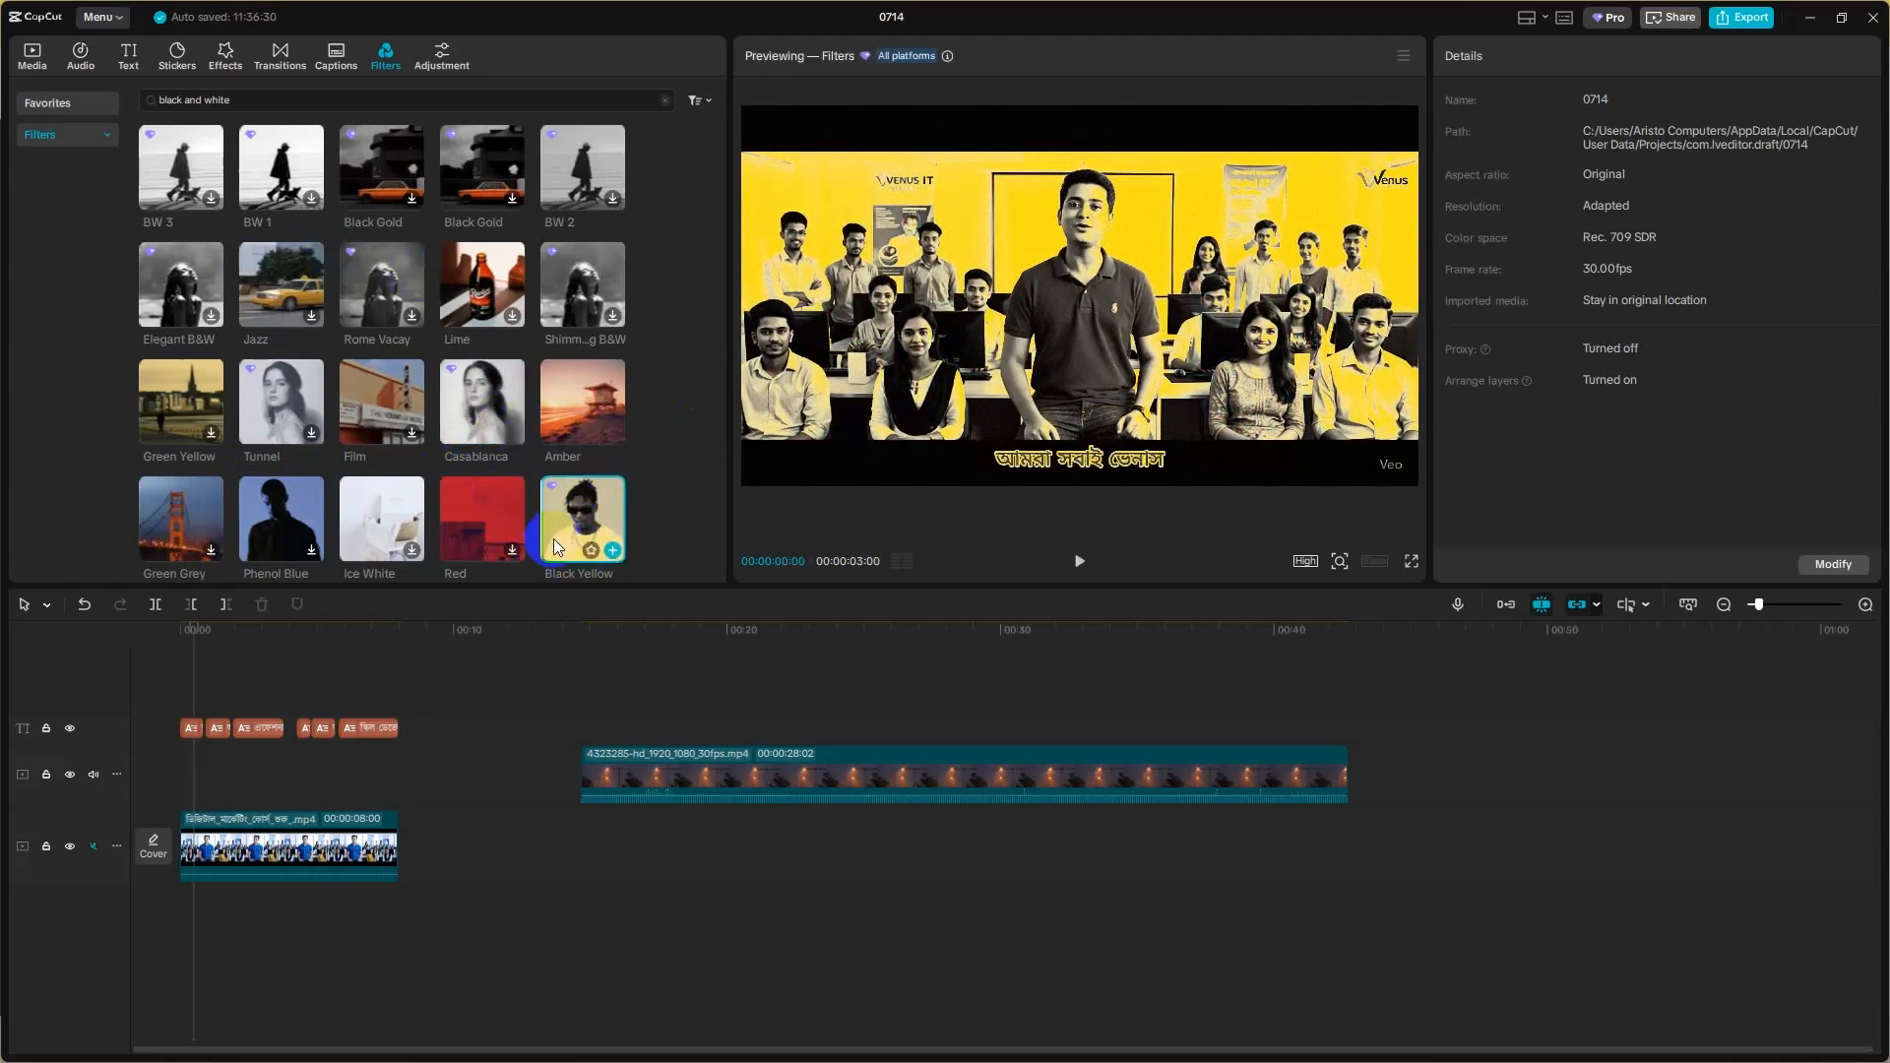
pyautogui.click(613, 550)
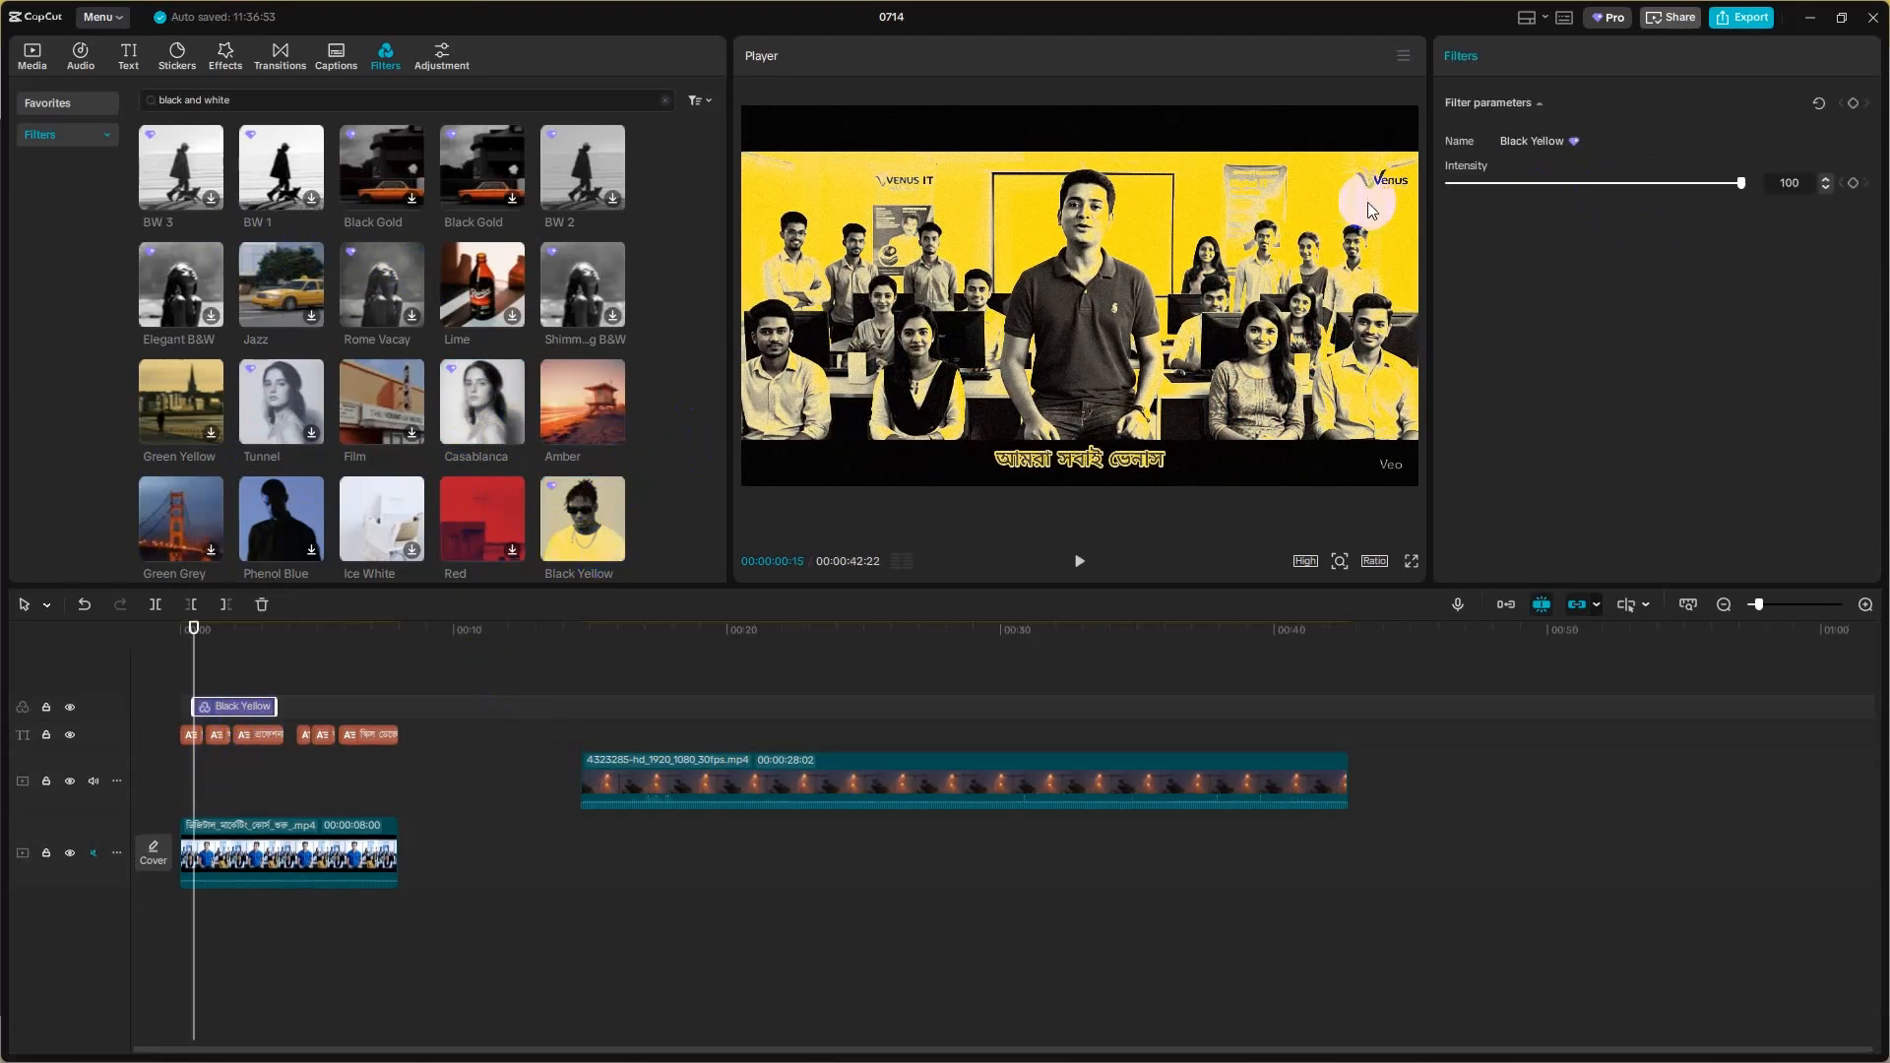
# - Set the Black Yellow filter's intensity to 58 and look through more of the black and white filters
pyautogui.moveTo(1742, 185); pyautogui.dragTo(1703, 185)
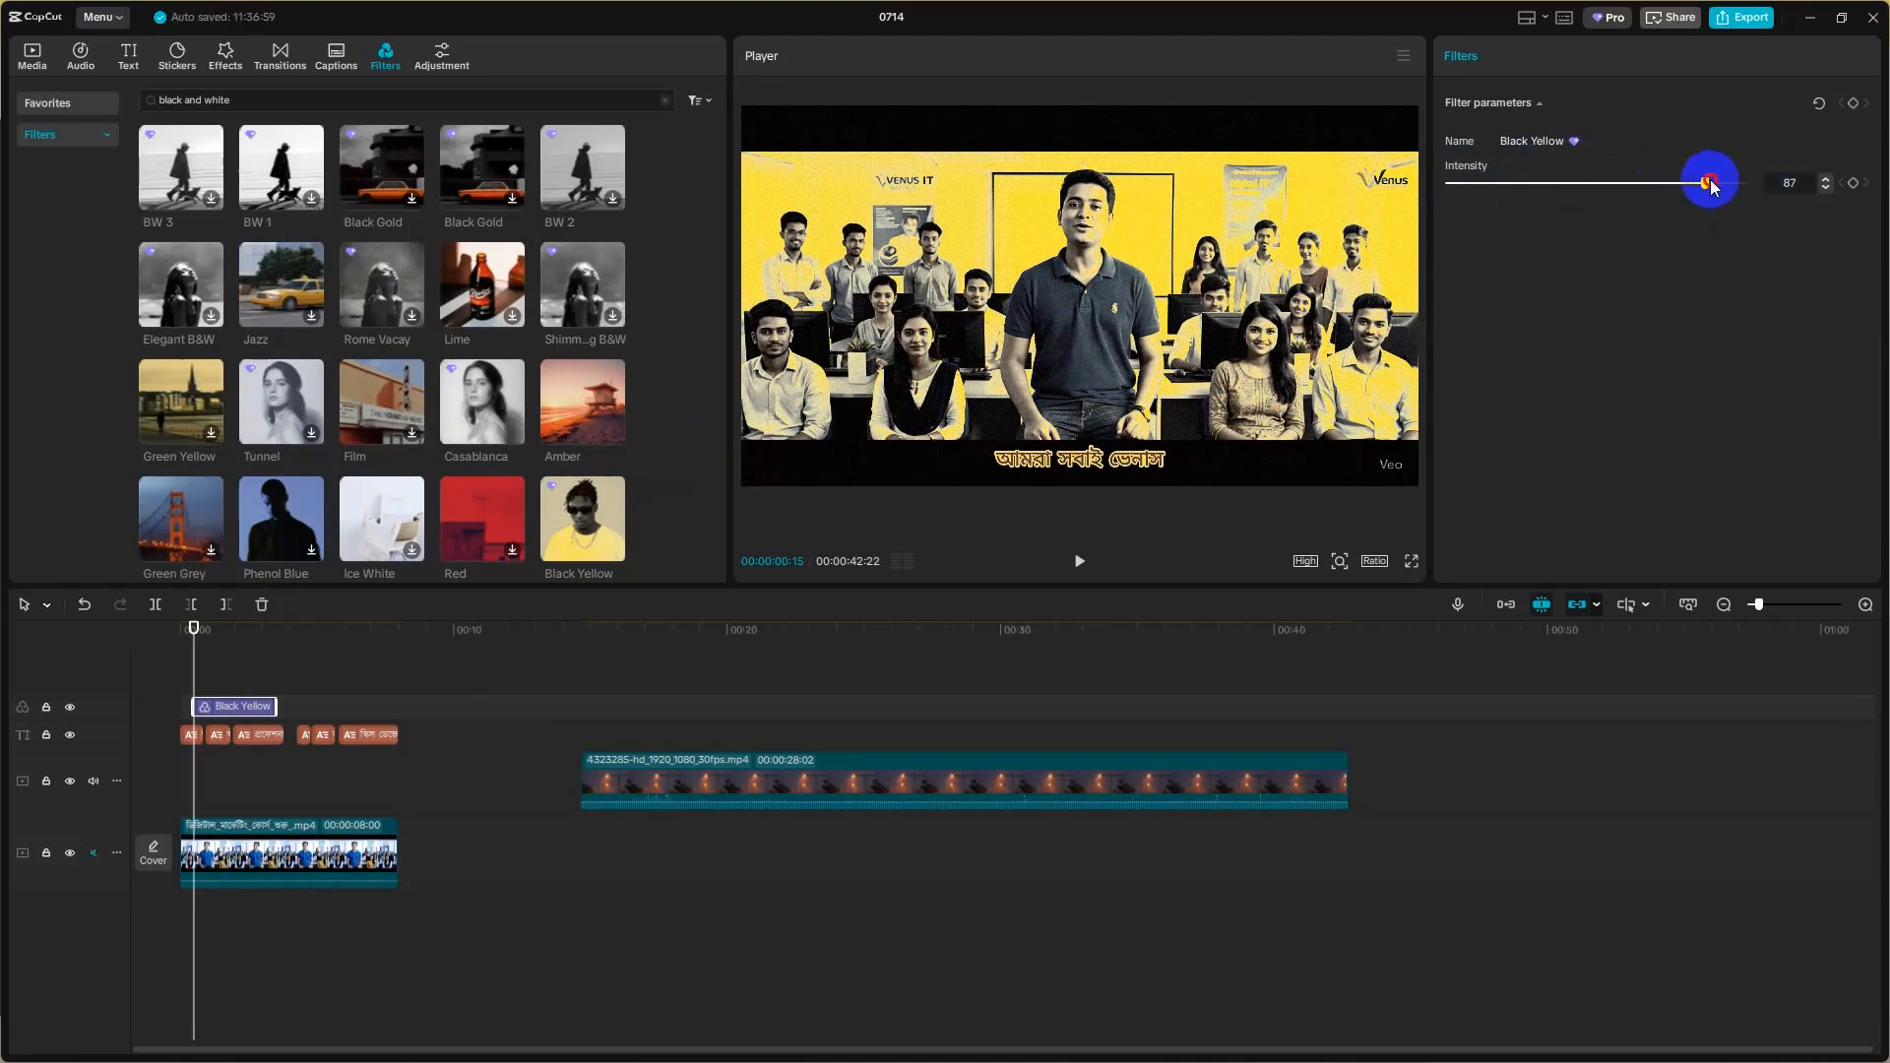
pyautogui.moveTo(1707, 183); pyautogui.dragTo(1619, 191)
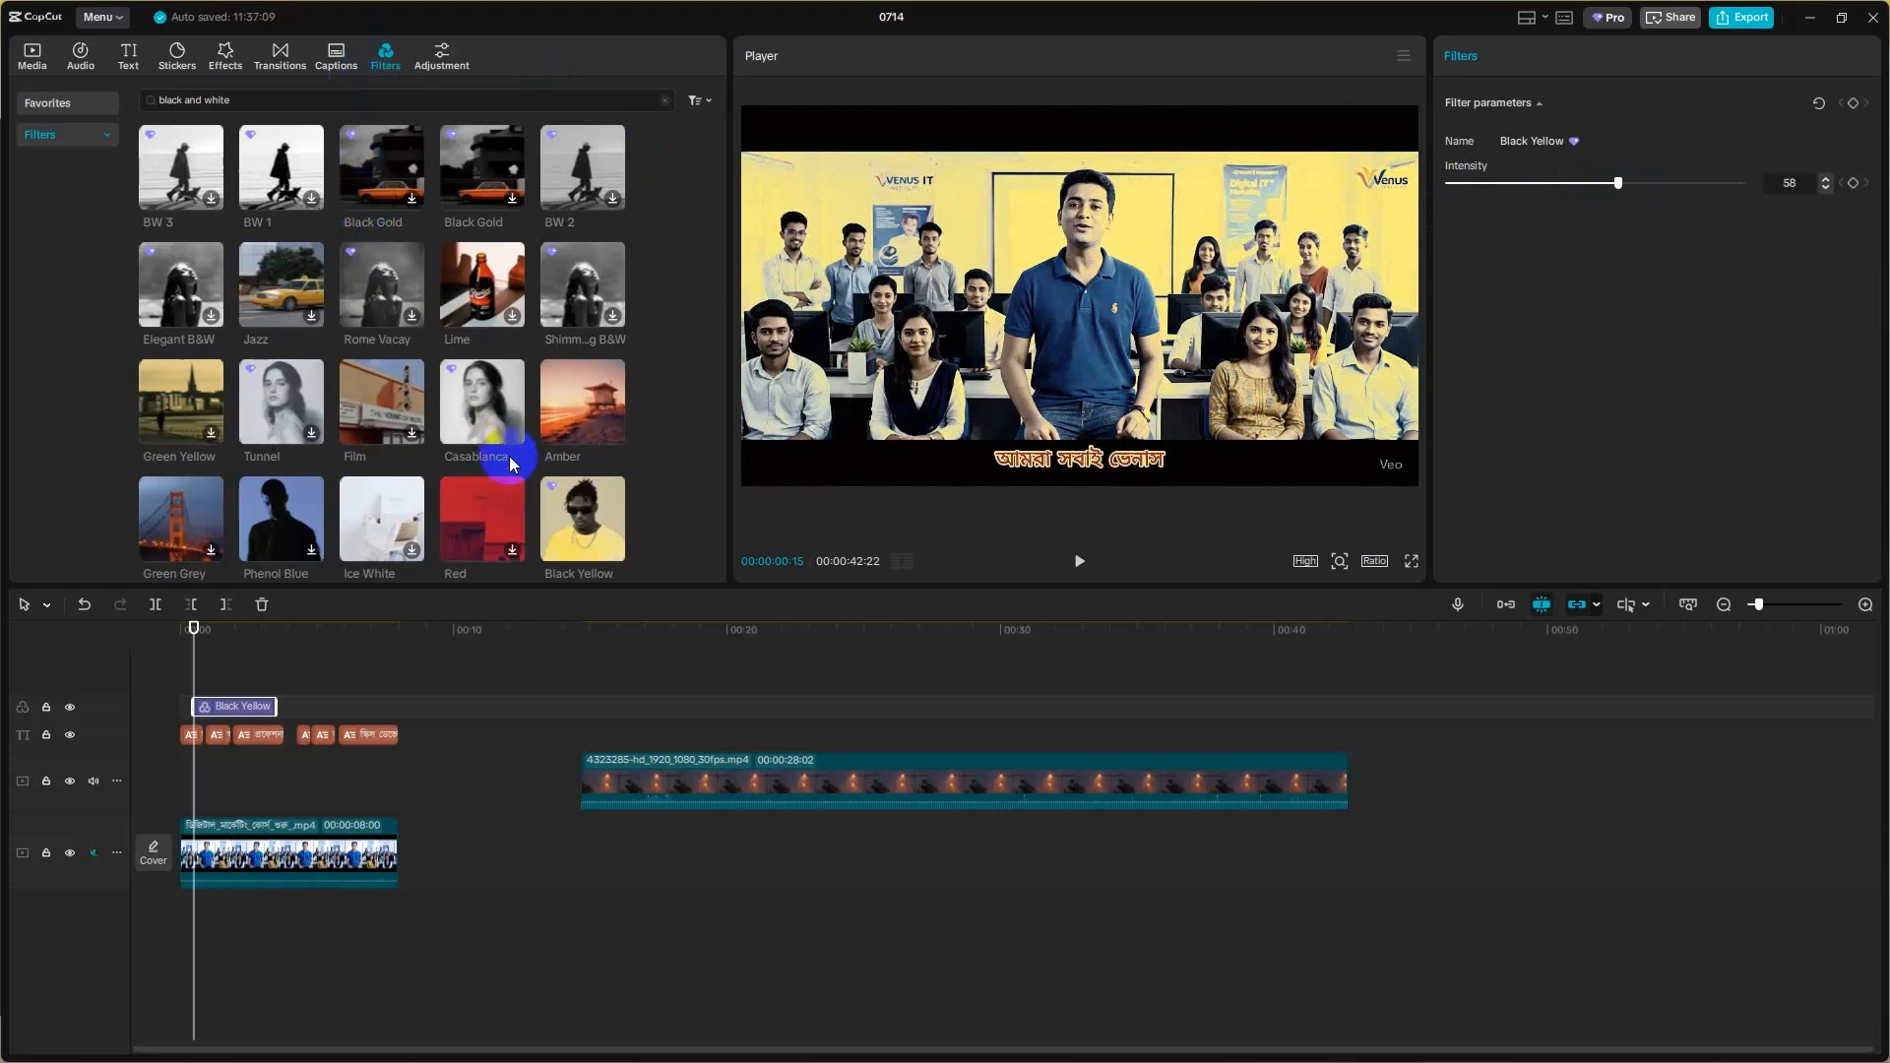
pyautogui.scroll(-5, 512, 429)
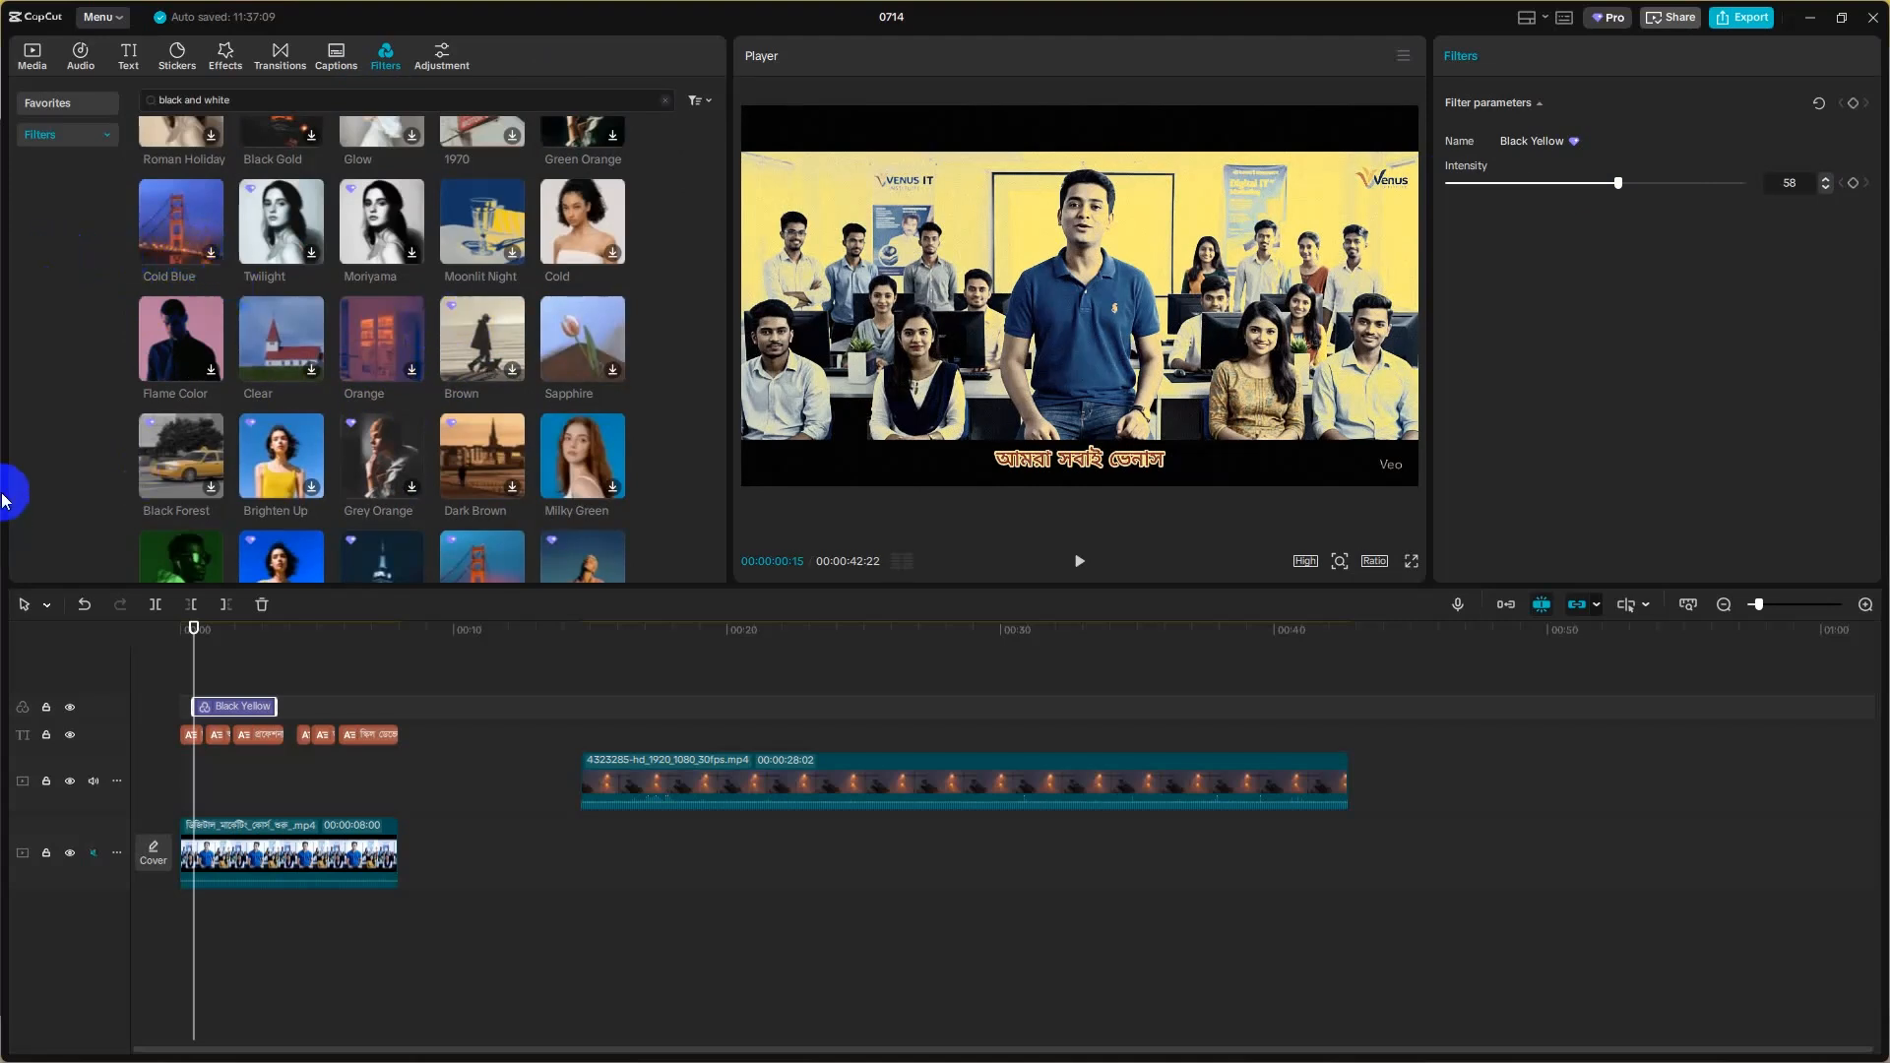
# - Open the adjustment options and delete all captions together with the Black Yellow filter from the timeline
pyautogui.click(438, 58)
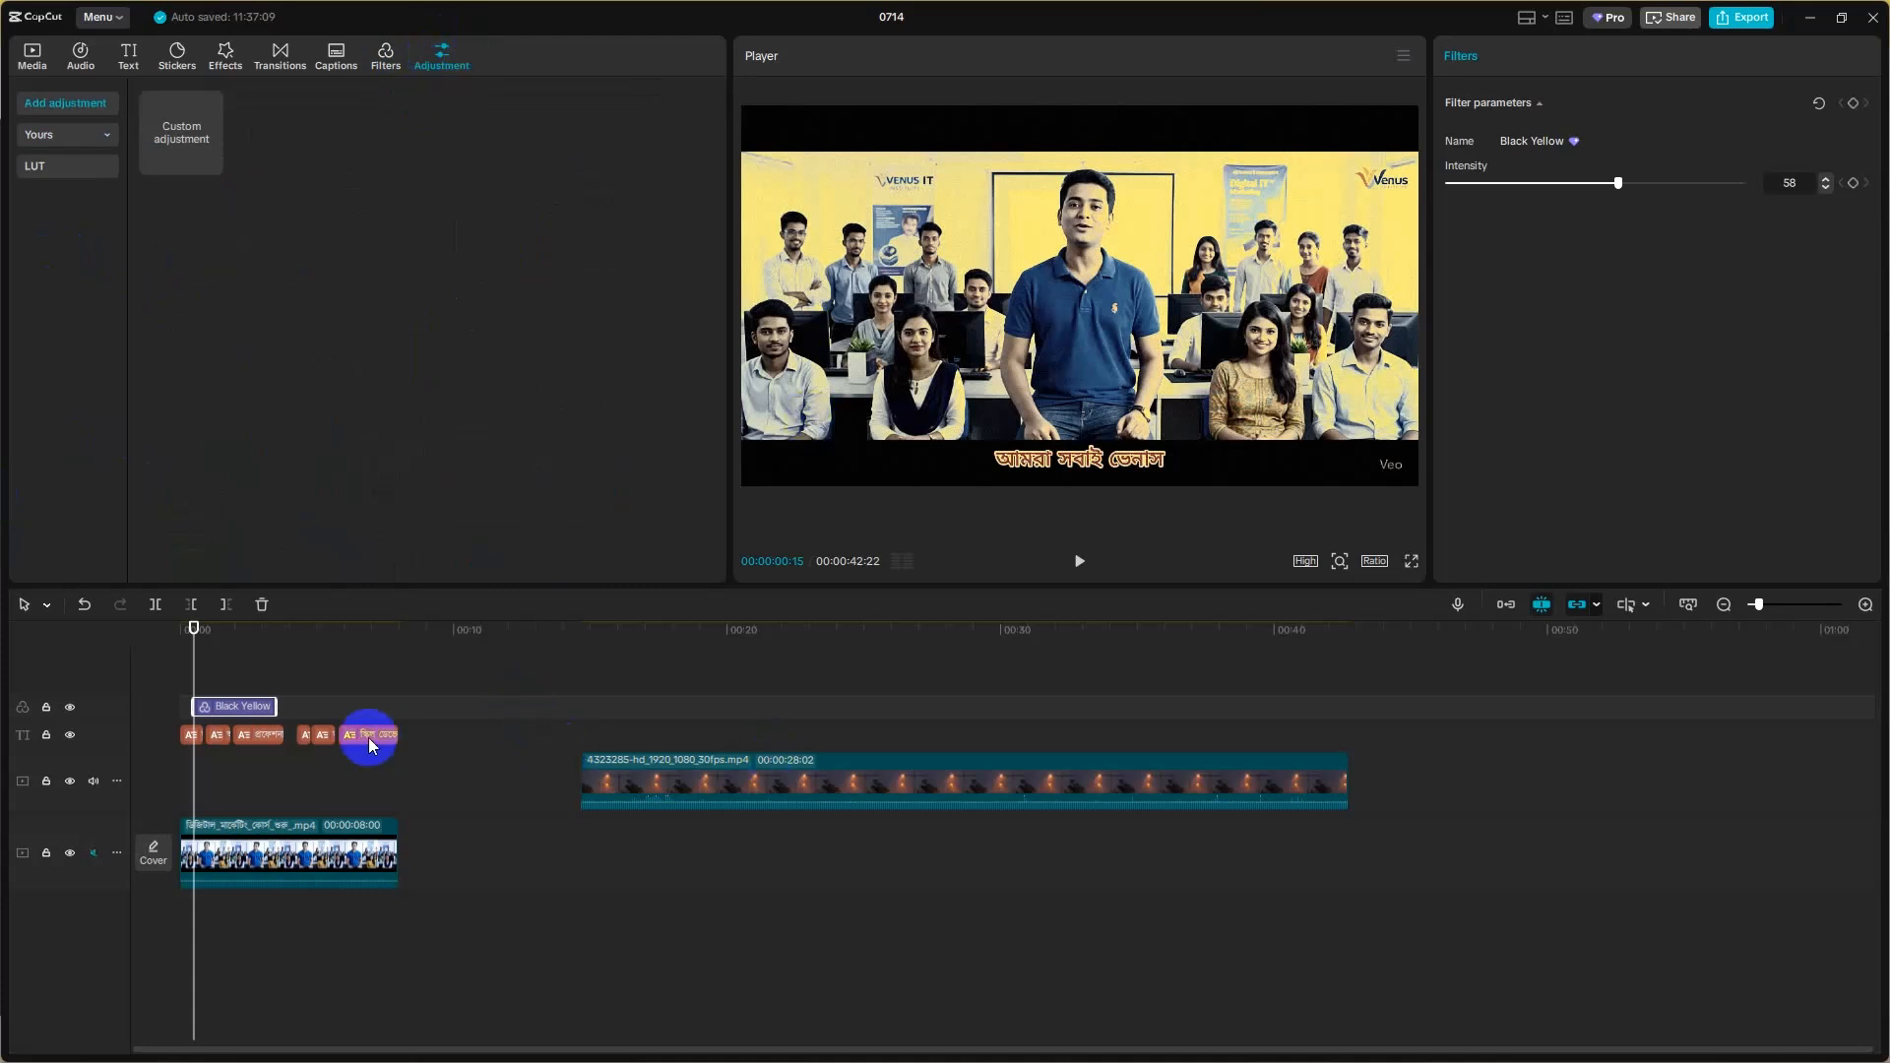
pyautogui.moveTo(467, 665); pyautogui.dragTo(189, 768)
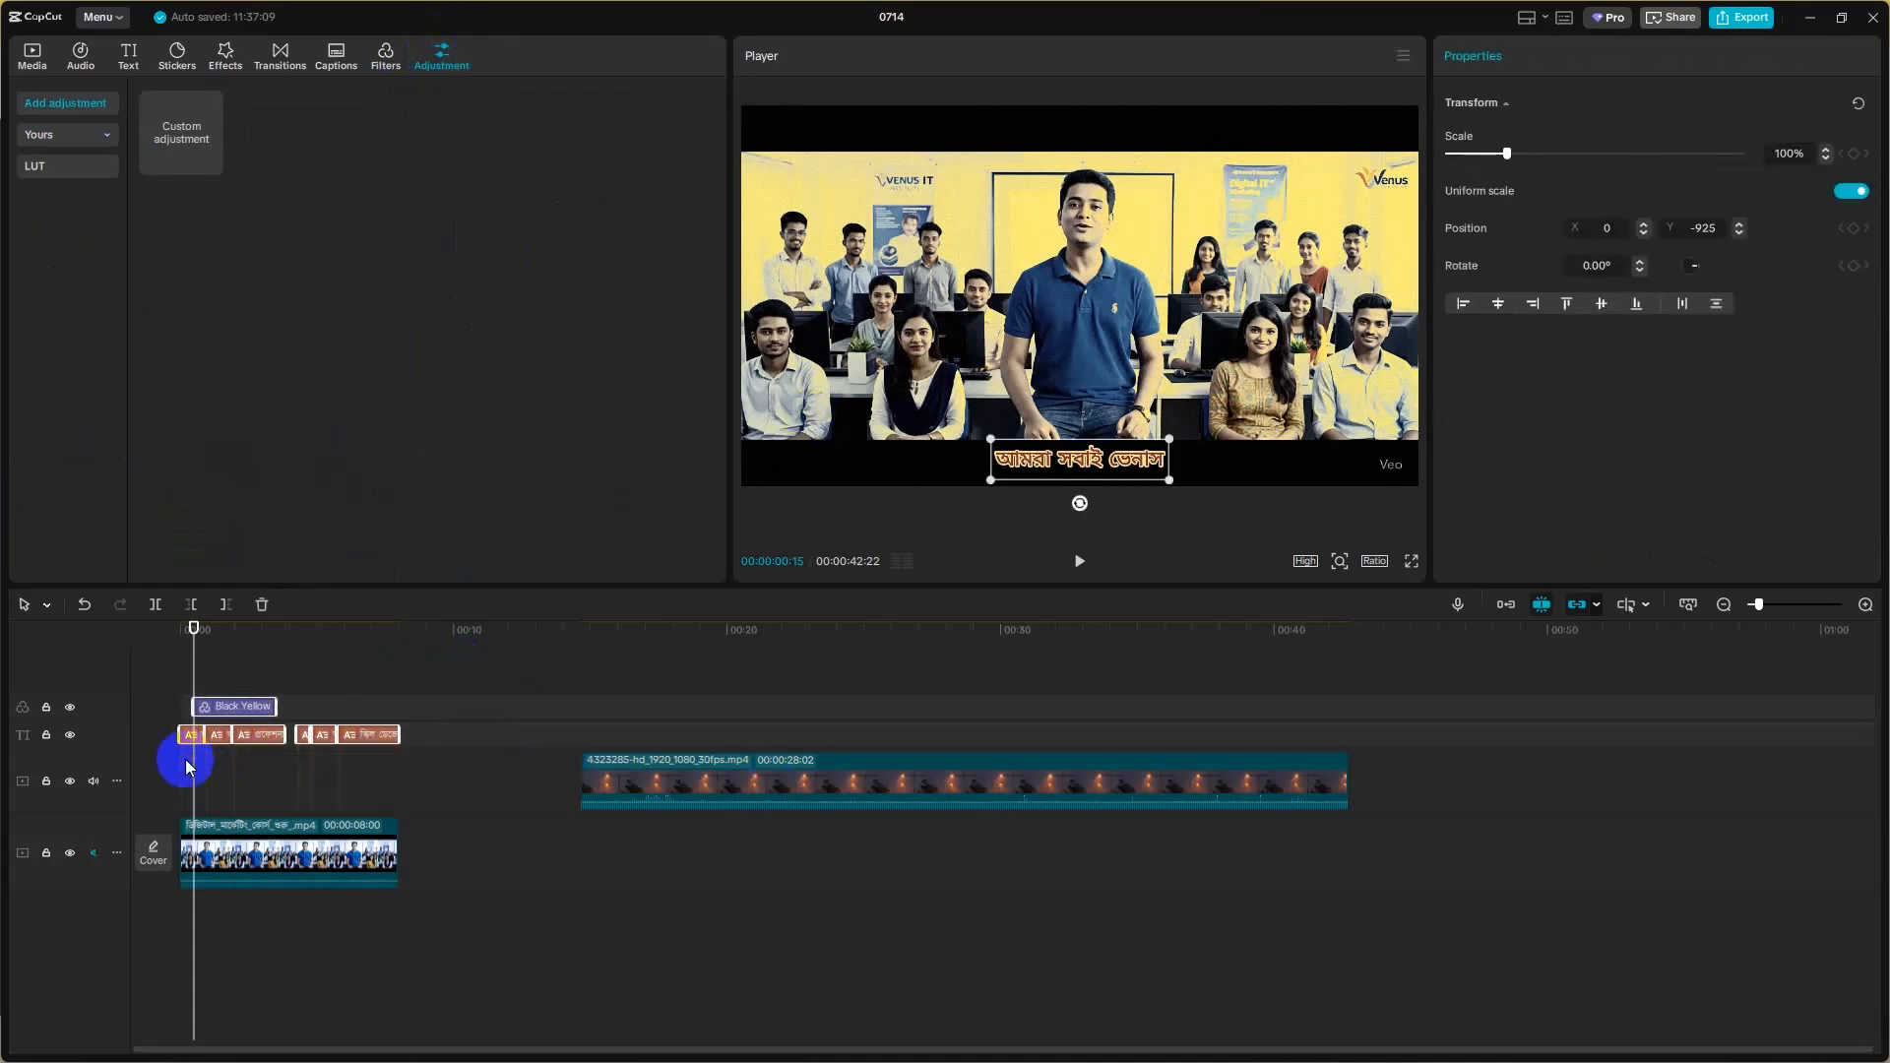
pyautogui.press('Delete')
# - Move the street-light clip to the start of the timeline on its track above the office clip
pyautogui.moveTo(708, 776); pyautogui.dragTo(305, 792)
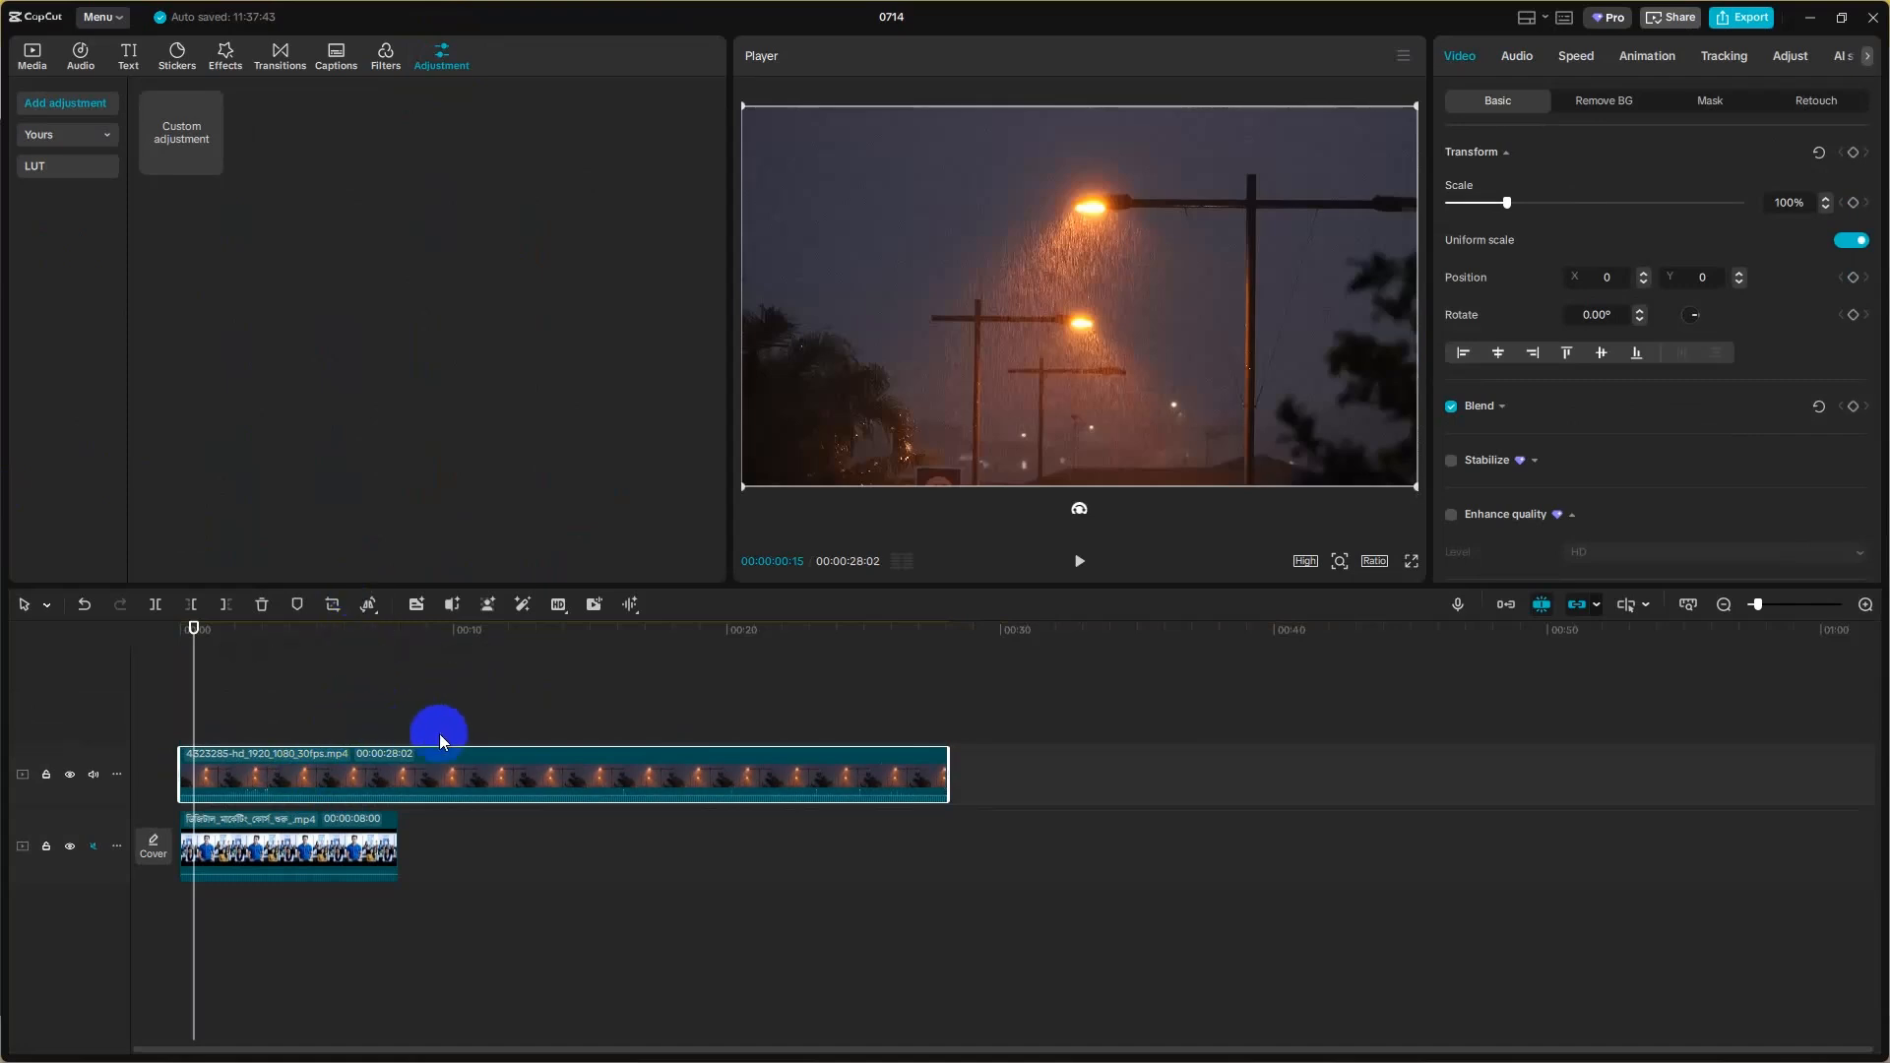
pyautogui.click(295, 894)
pyautogui.click(343, 788)
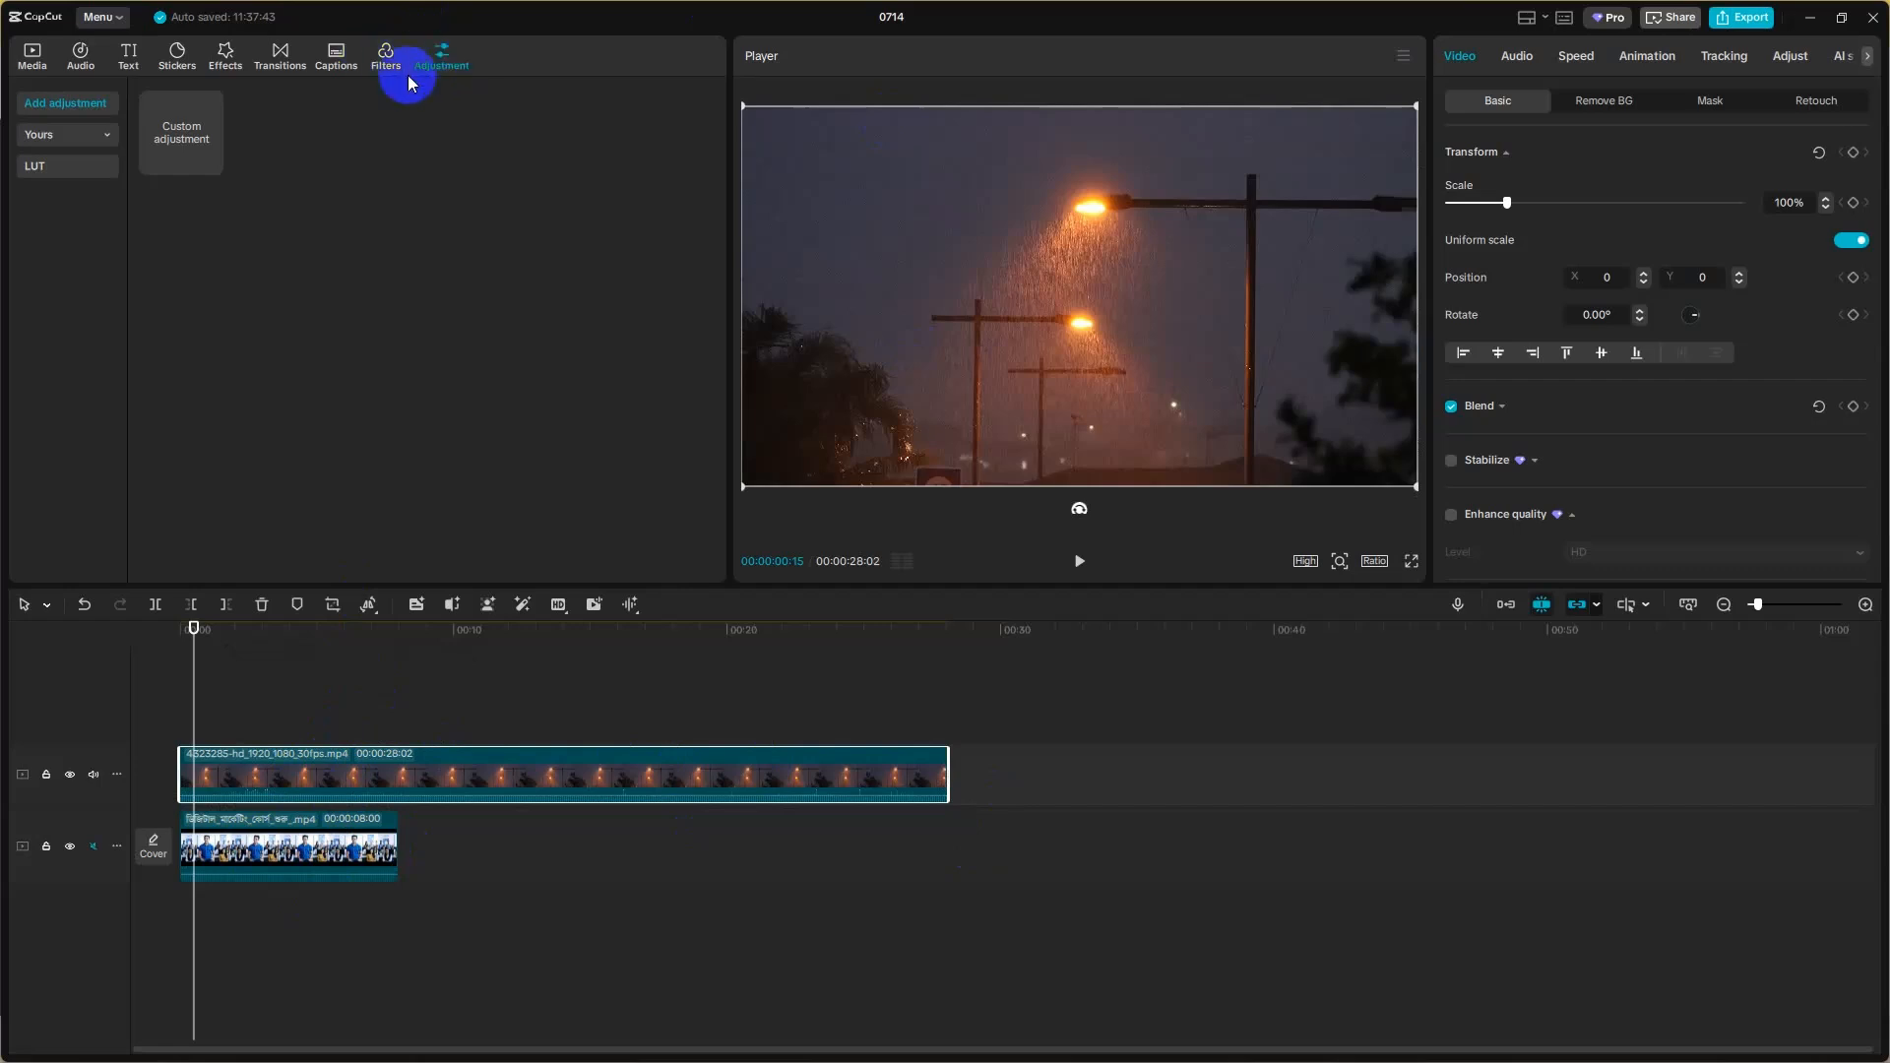
# - Add a custom adjustment layer at the playhead and extend it to the end of the street-light clip
pyautogui.click(212, 164)
pyautogui.click(226, 728)
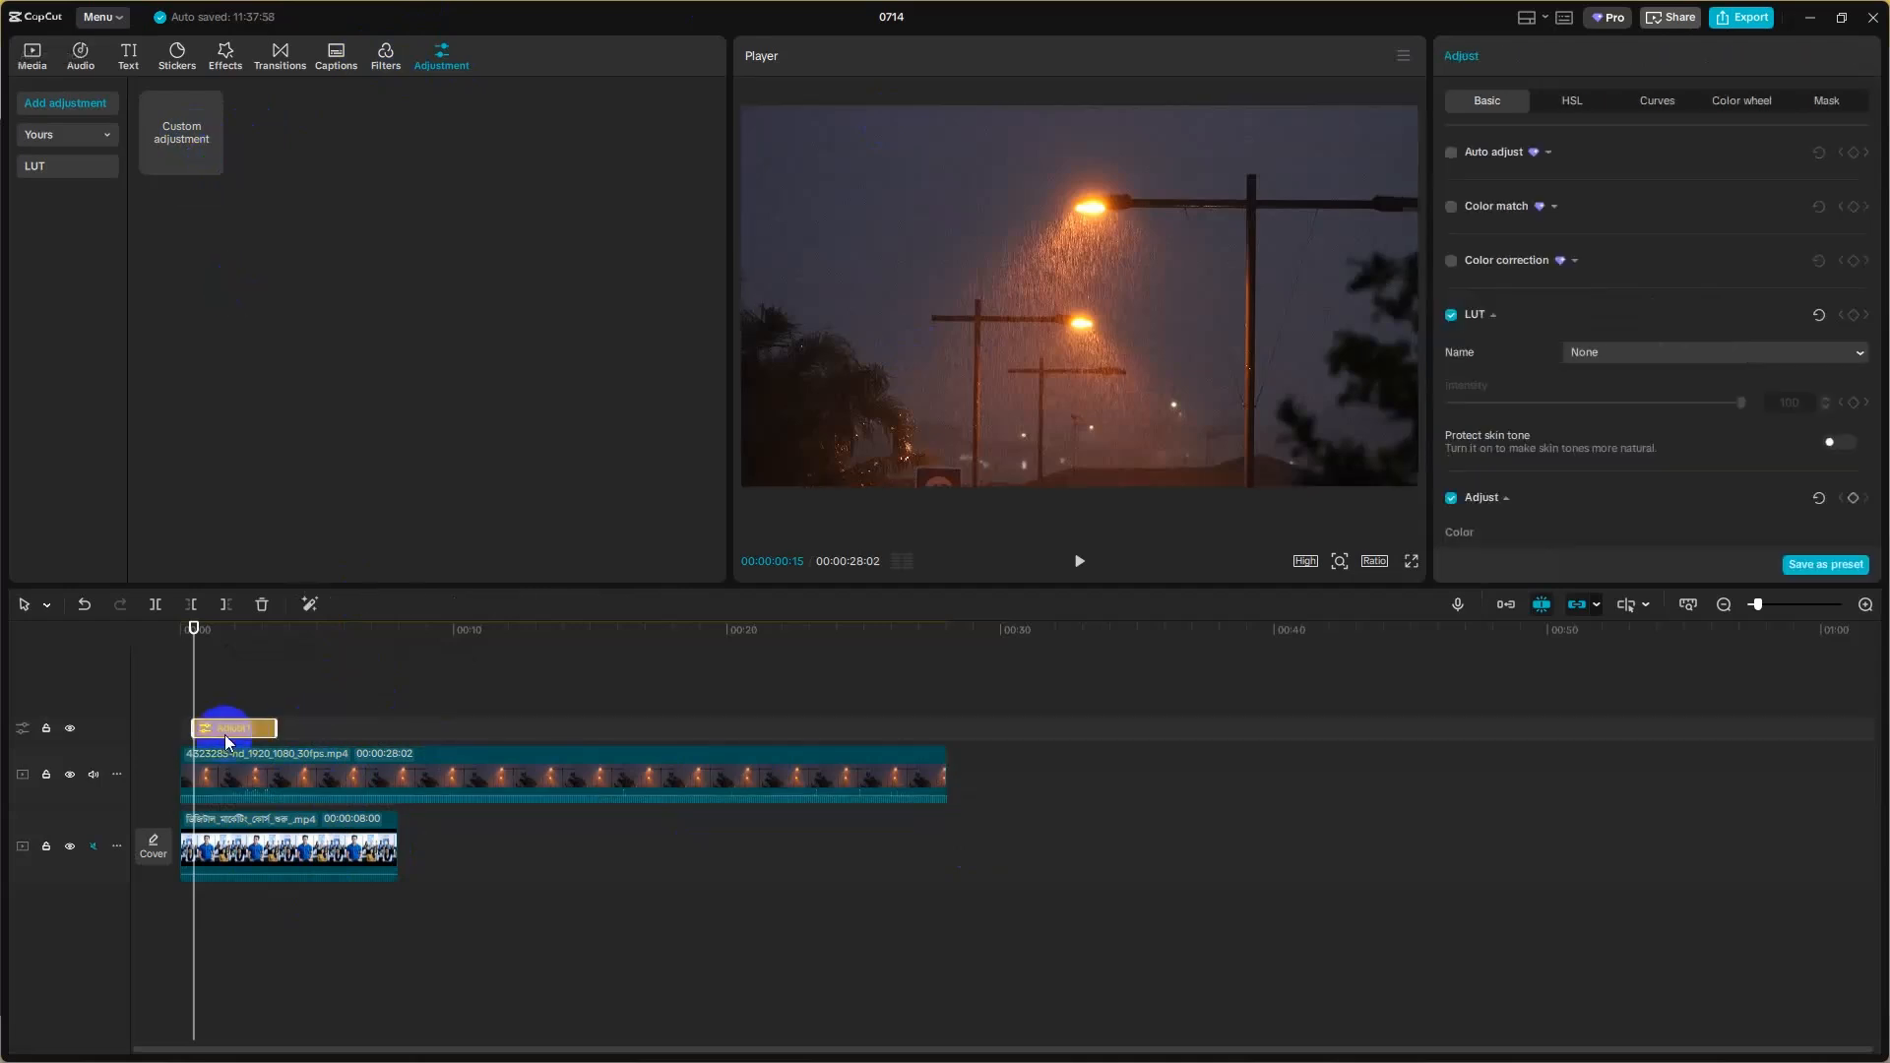
pyautogui.moveTo(274, 729); pyautogui.dragTo(948, 726)
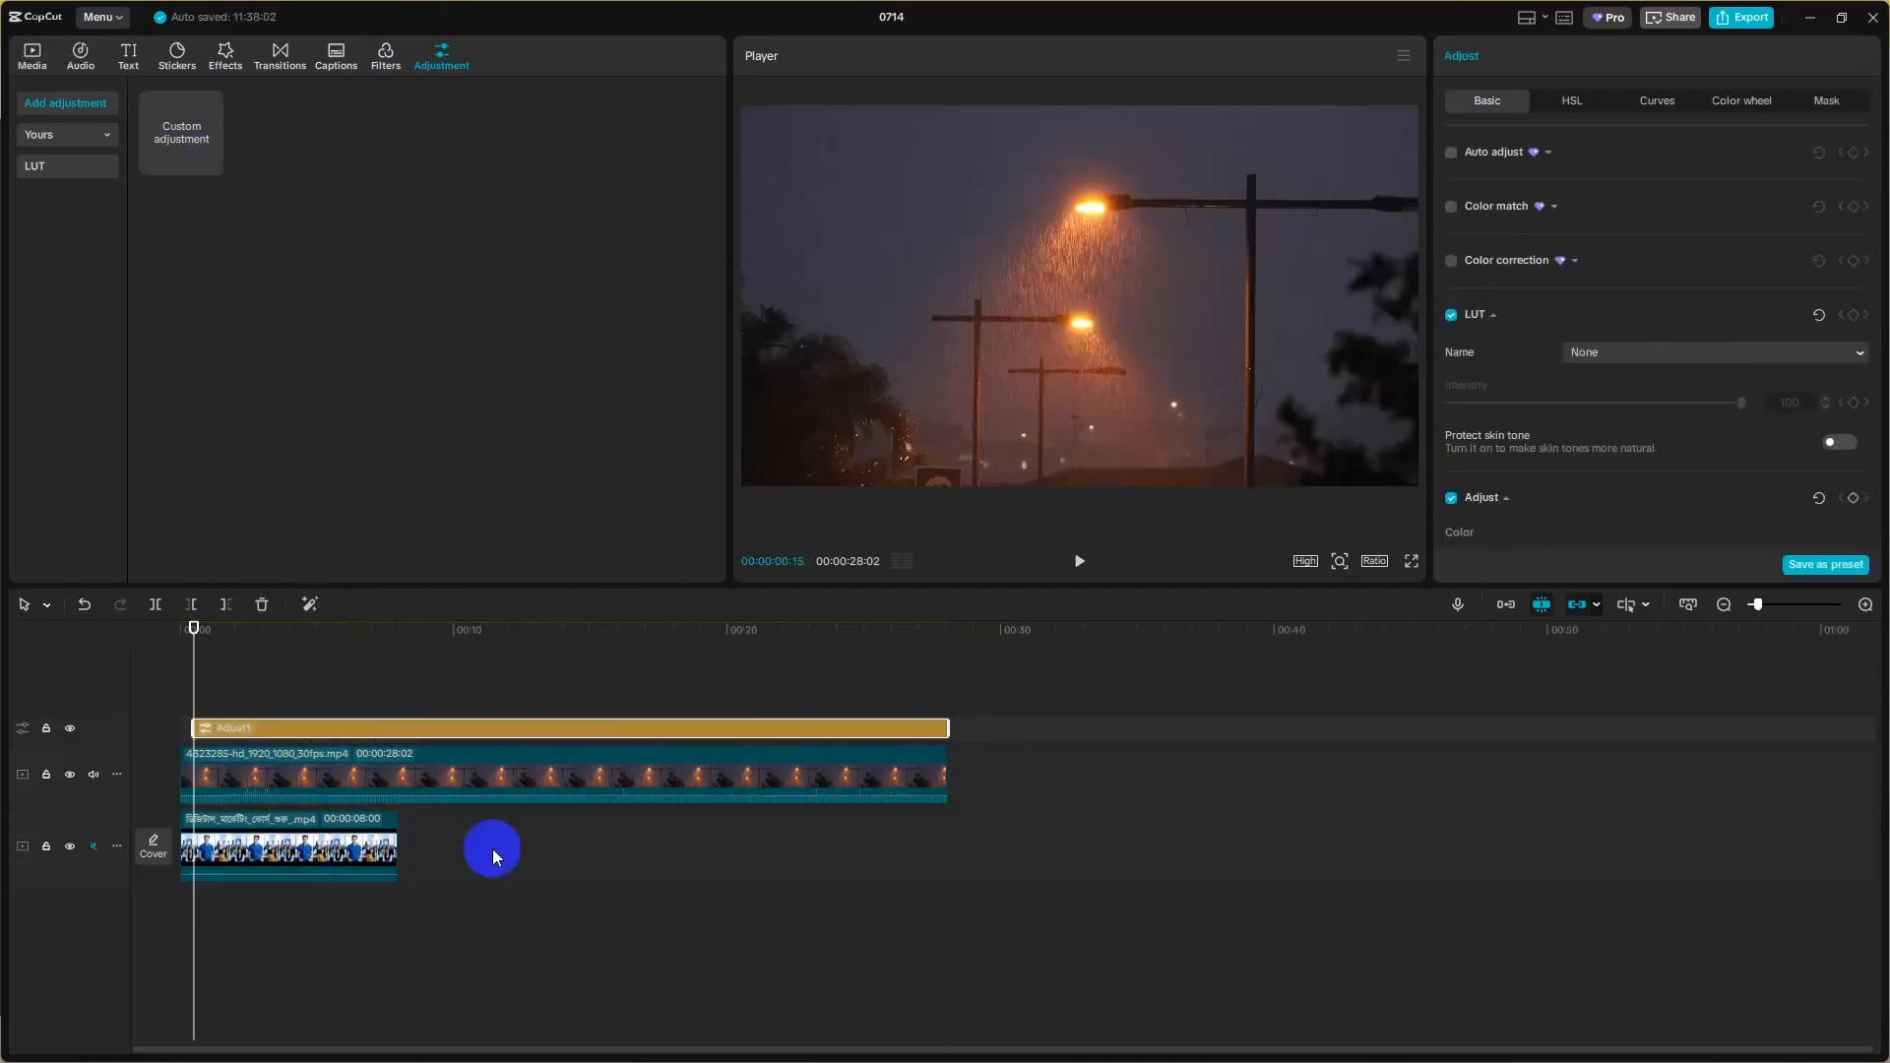
# - Shrink the street-light clip to 39% and place it at X 1169, Y -399 over the office clip
pyautogui.click(1125, 298)
pyautogui.moveTo(1408, 485); pyautogui.dragTo(1273, 392)
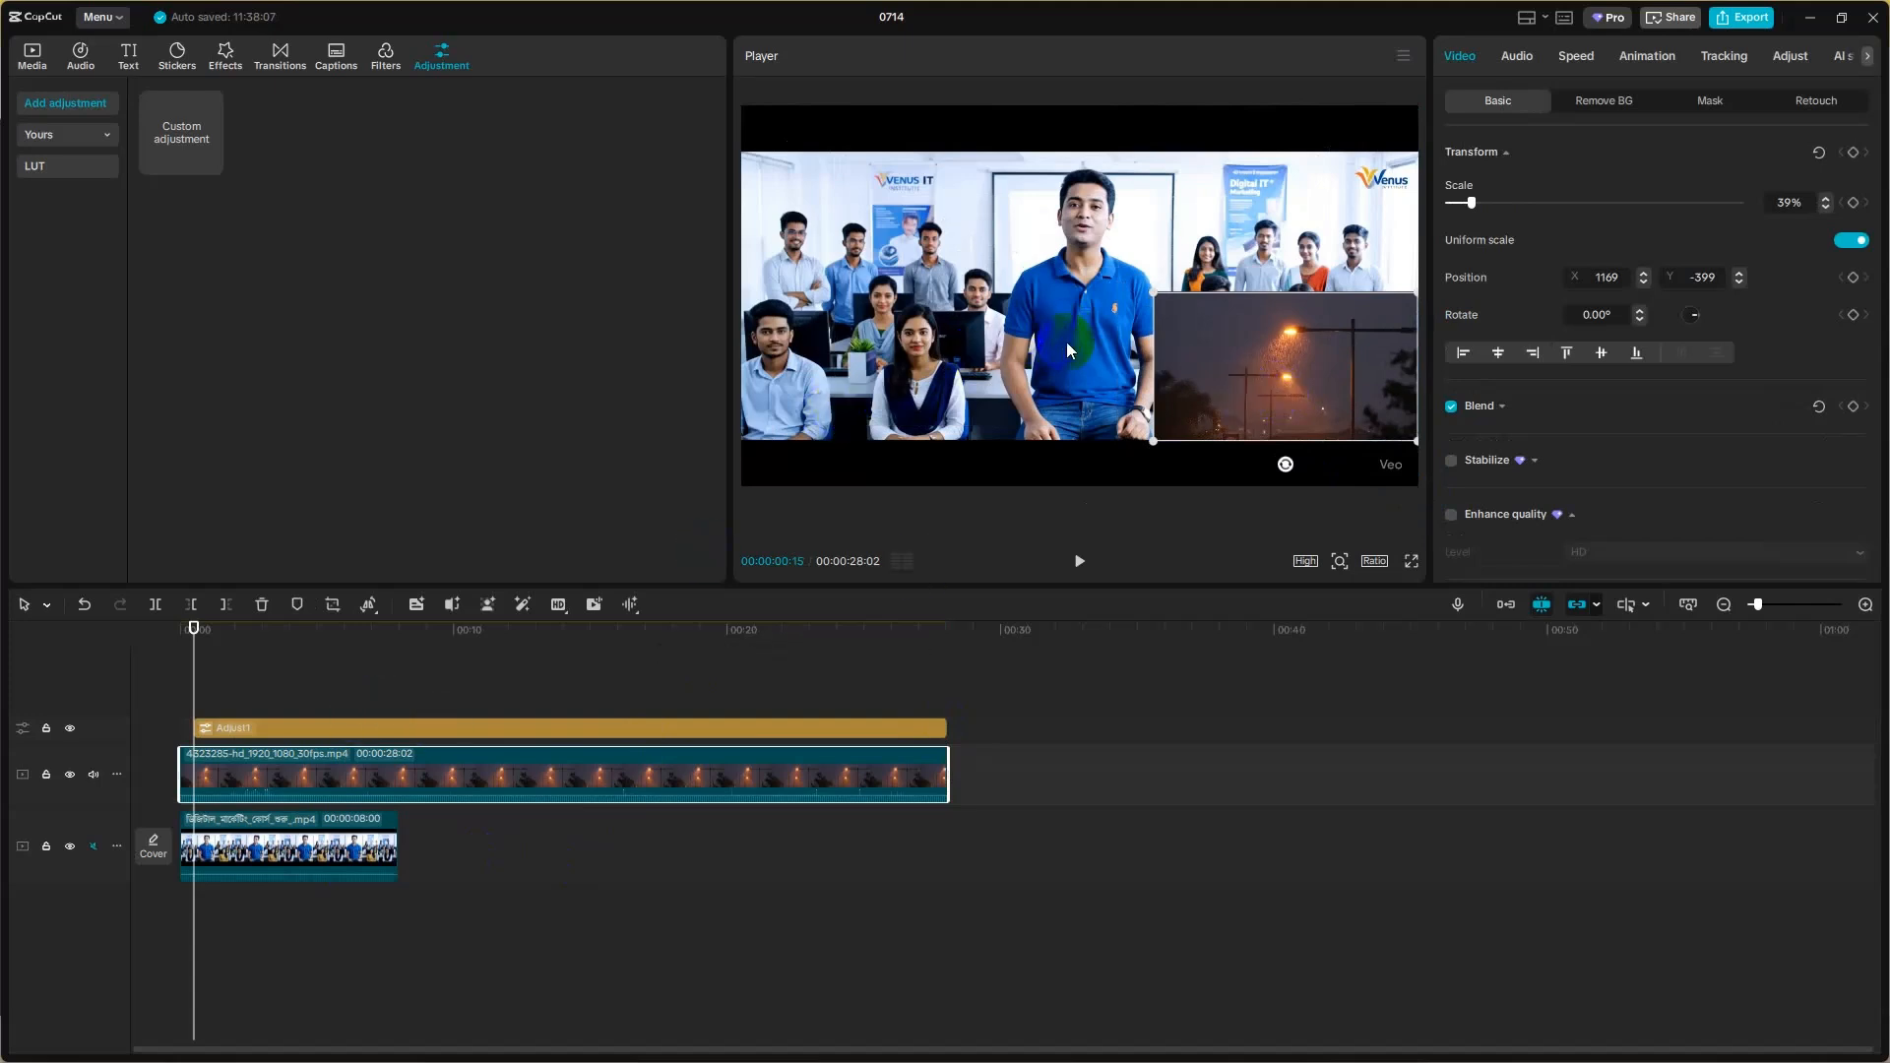
# - Set the adjustment layer's Temp to 45, Tint to 24, Saturation to 31 and Exposure to 5
pyautogui.click(394, 725)
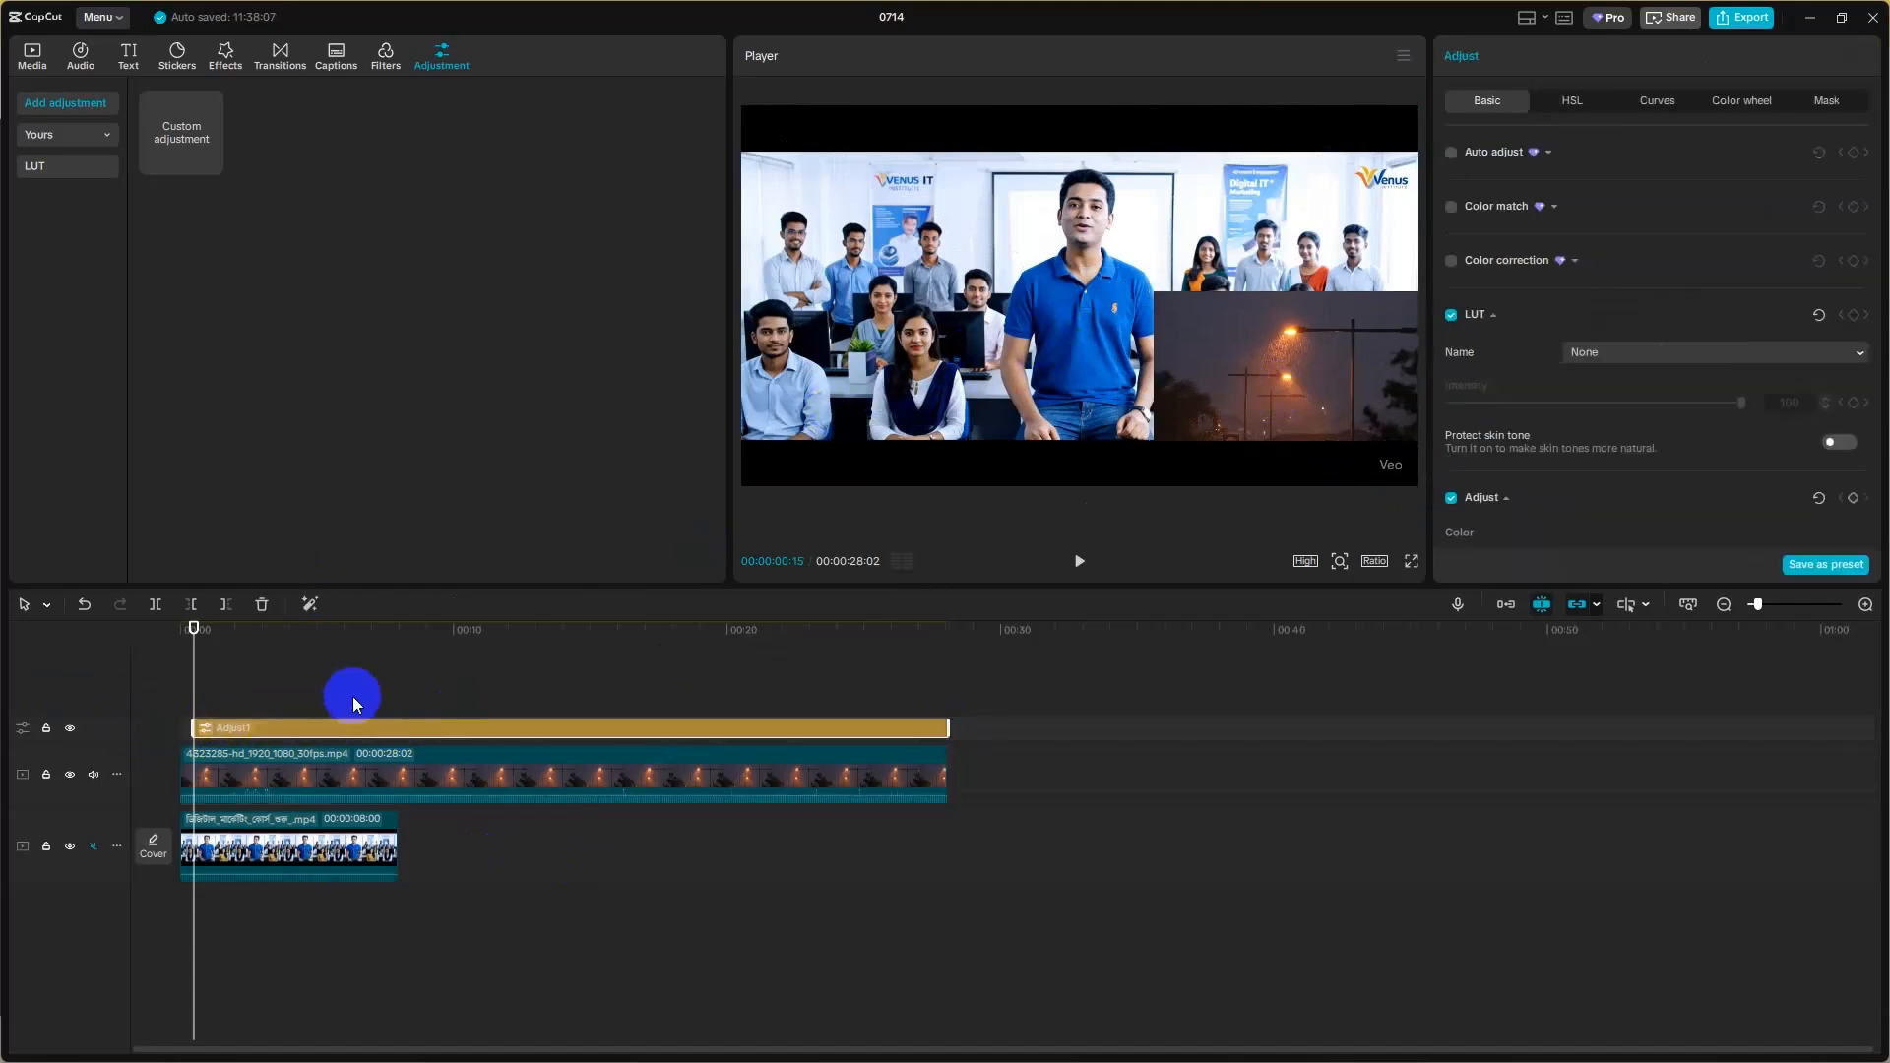
pyautogui.click(353, 695)
pyautogui.click(768, 727)
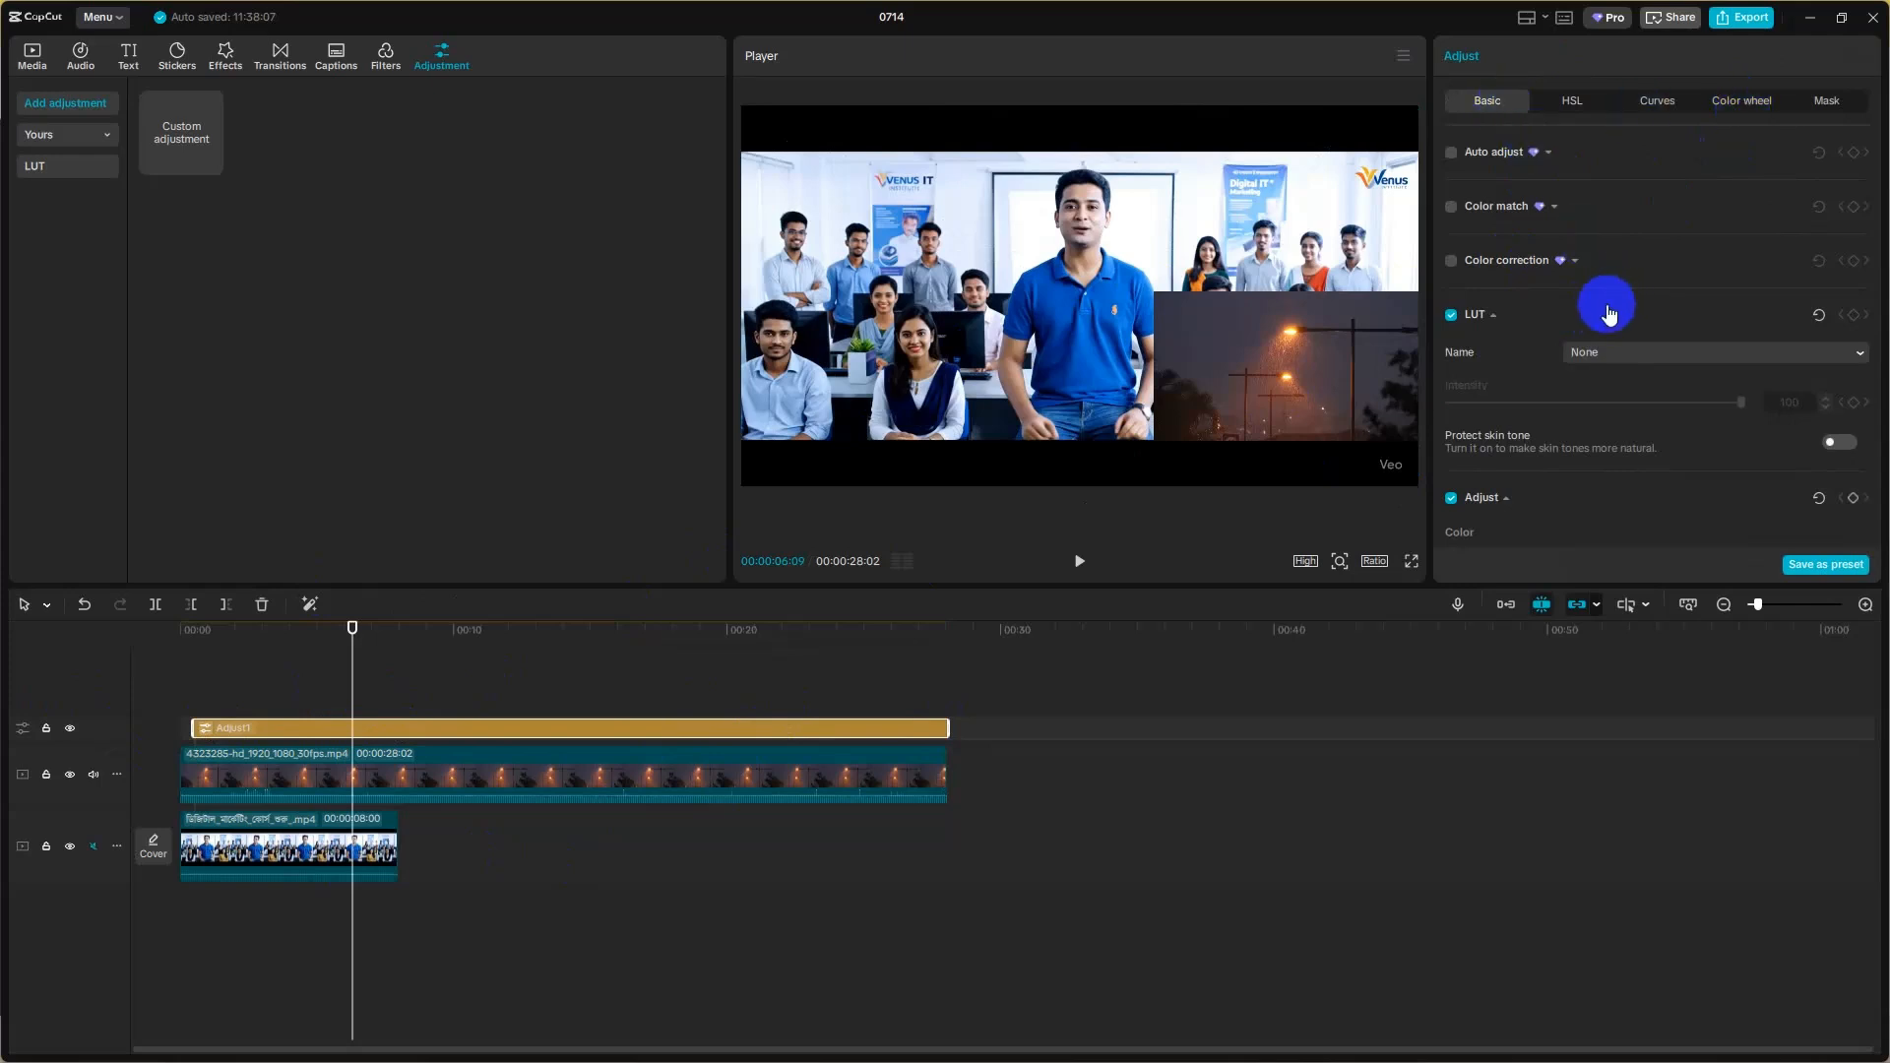
pyautogui.scroll(-5, 1609, 304)
pyautogui.scroll(2, 1514, 325)
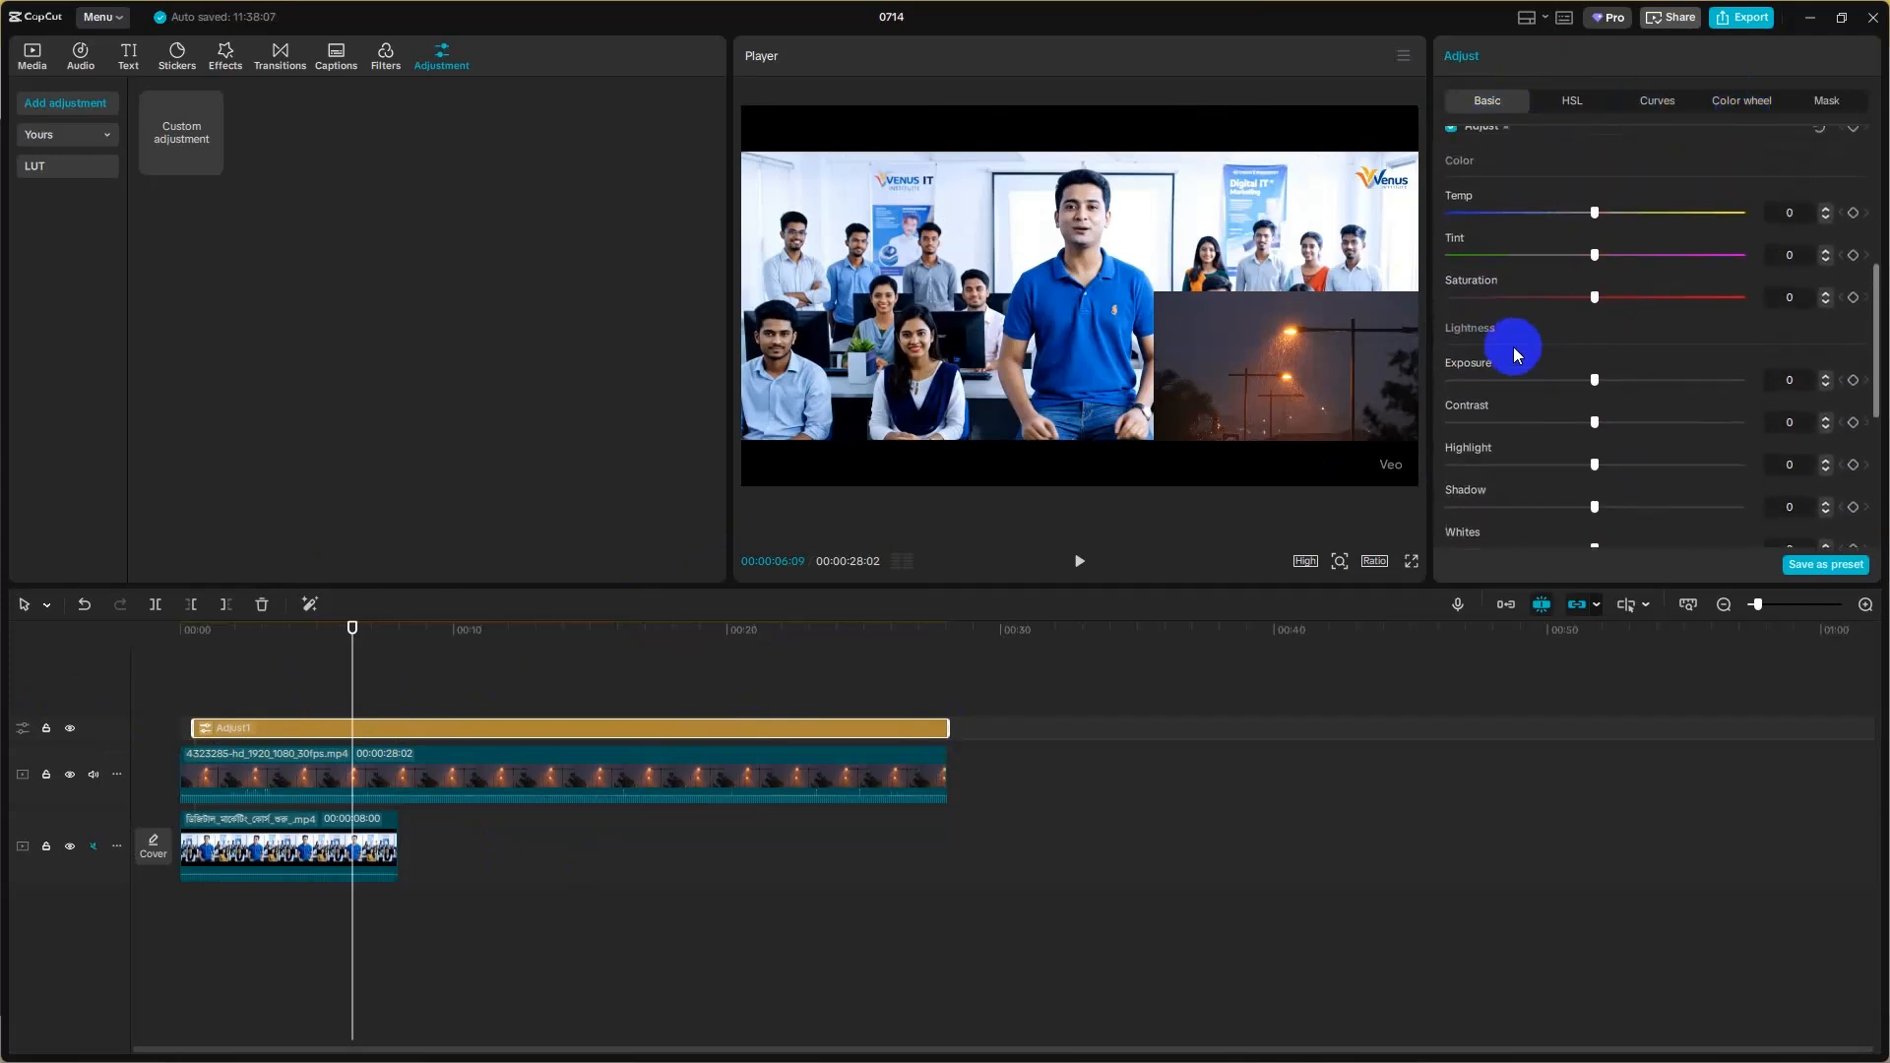
pyautogui.moveTo(1595, 220); pyautogui.dragTo(1721, 220)
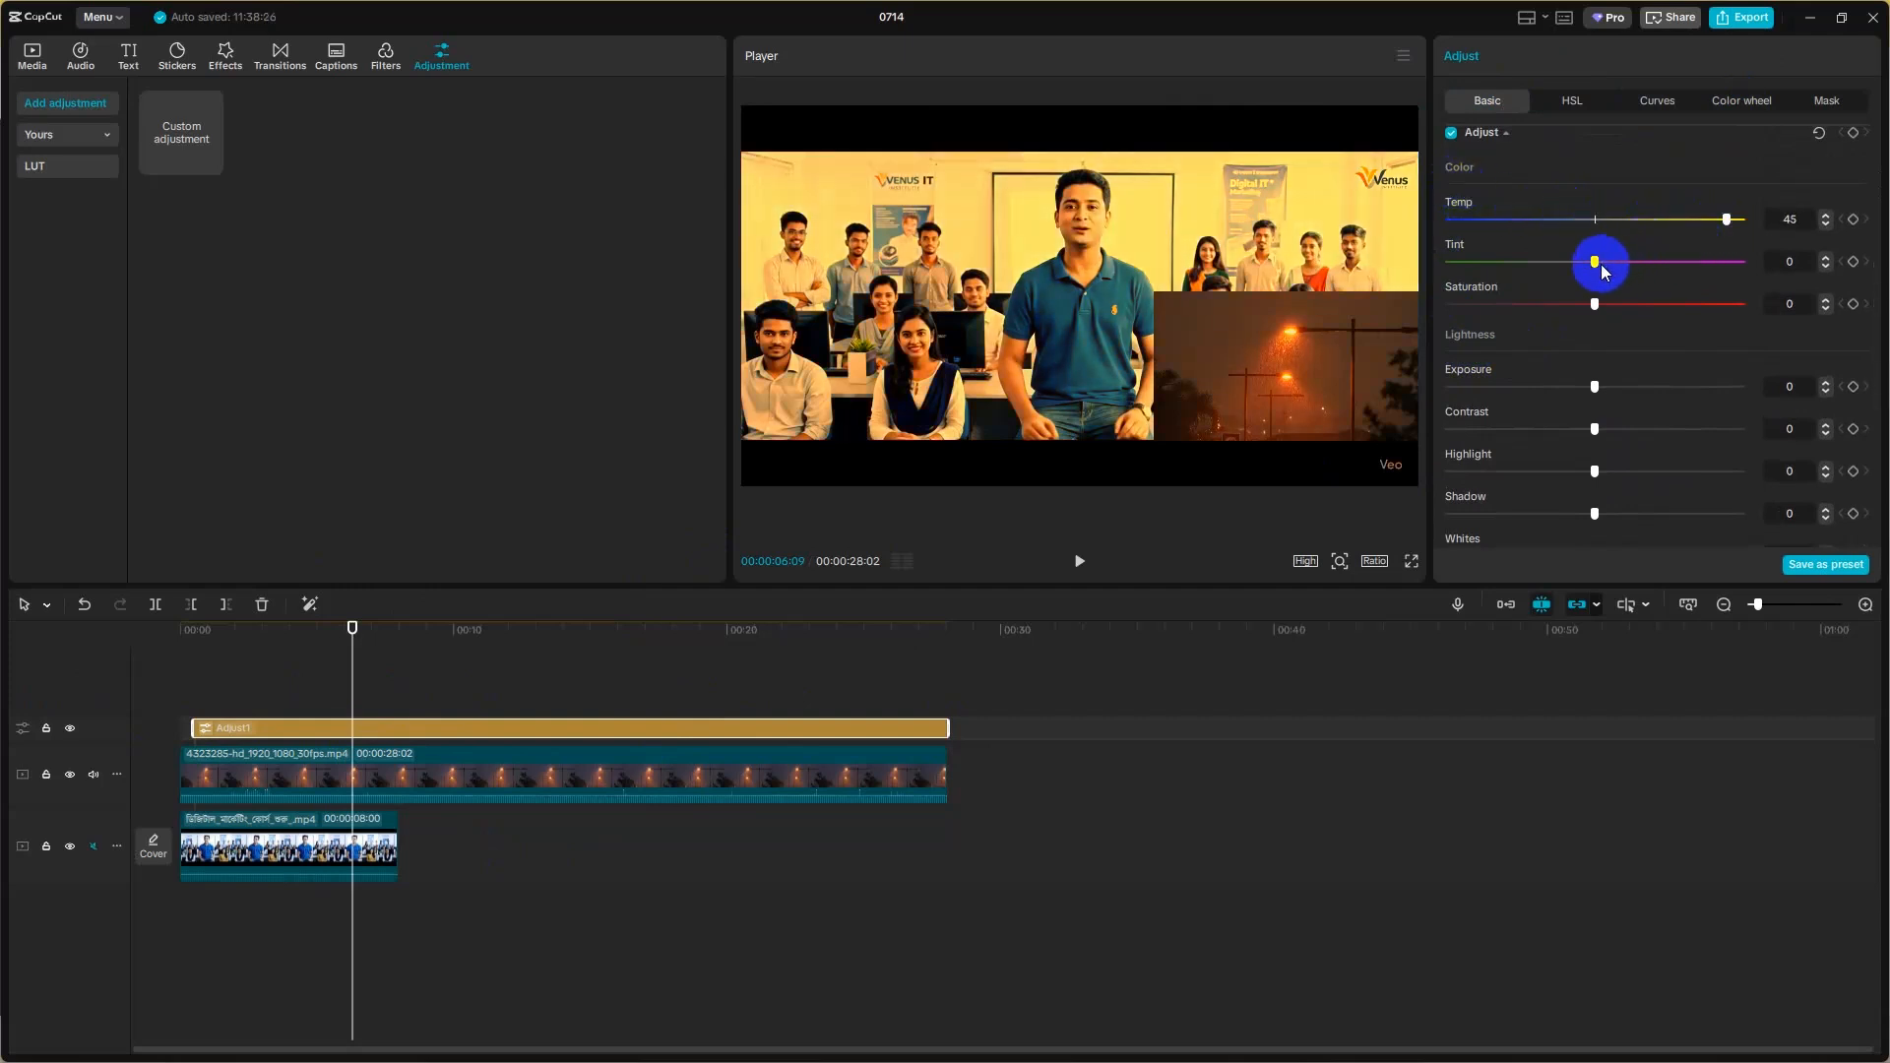
pyautogui.moveTo(1605, 262); pyautogui.dragTo(1672, 307)
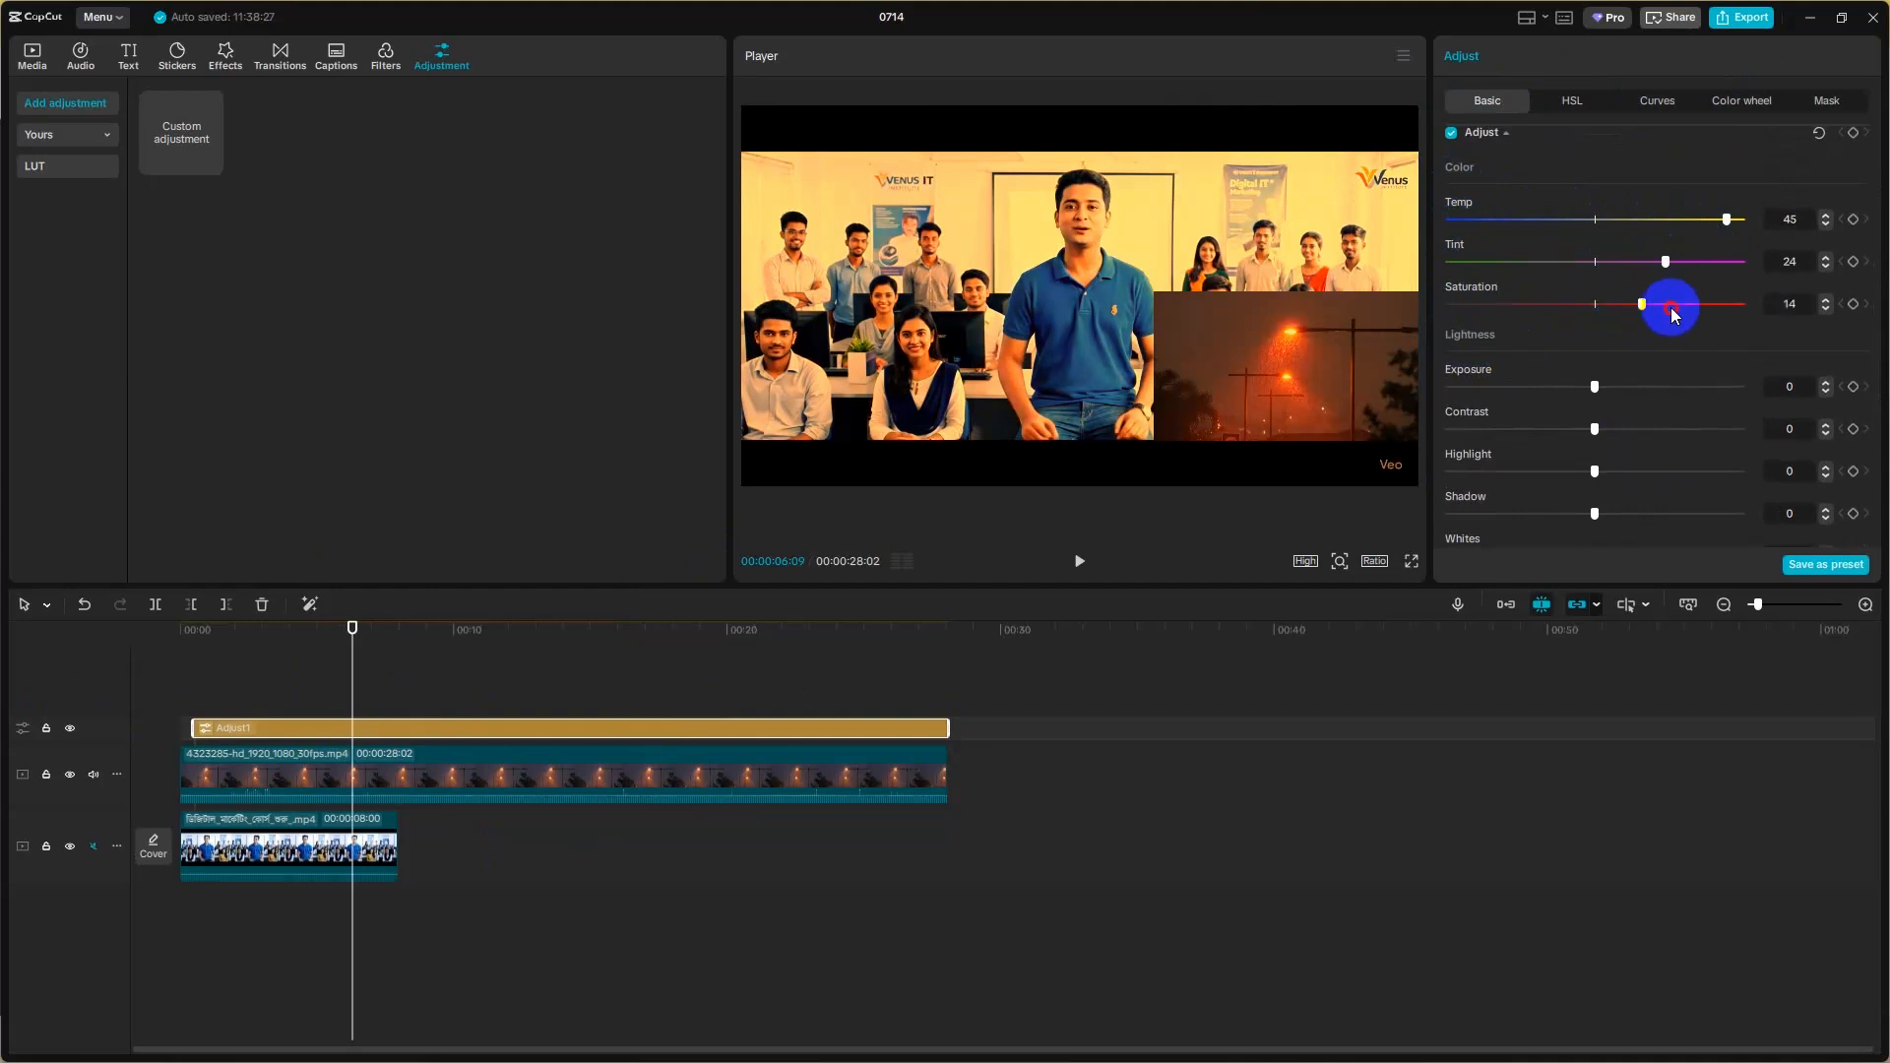
pyautogui.moveTo(1595, 387)
pyautogui.mouseDown()
pyautogui.moveTo(1696, 380)
pyautogui.moveTo(1616, 388)
pyautogui.moveTo(1680, 384)
pyautogui.moveTo(1626, 403)
pyautogui.moveTo(1717, 392)
pyautogui.moveTo(1616, 388)
pyautogui.moveTo(1764, 382)
pyautogui.moveTo(1477, 392)
pyautogui.moveTo(1681, 384)
pyautogui.moveTo(1611, 383)
pyautogui.mouseUp()
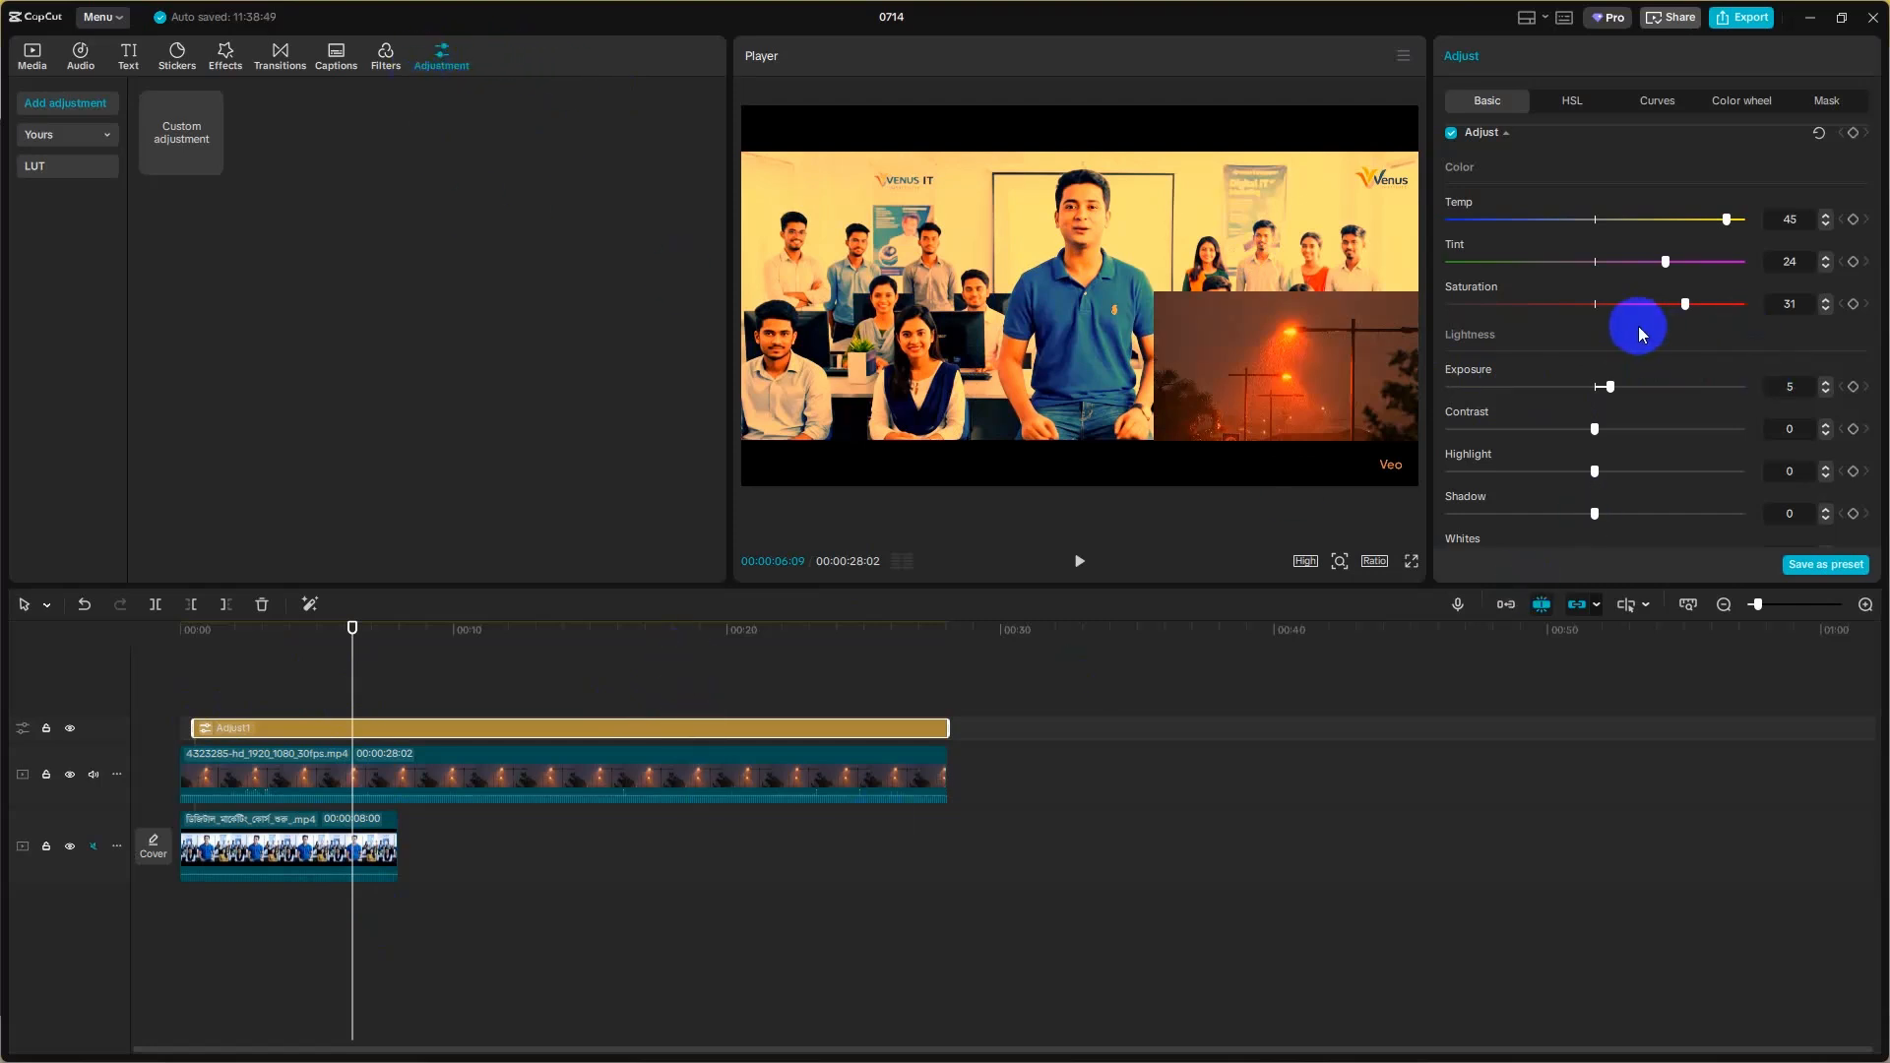
# - Look through the adjustment layer's remaining basic settings and its HSL, Curves, Color wheel and Mask options
pyautogui.scroll(-5, 1638, 327)
pyautogui.scroll(10, 1651, 369)
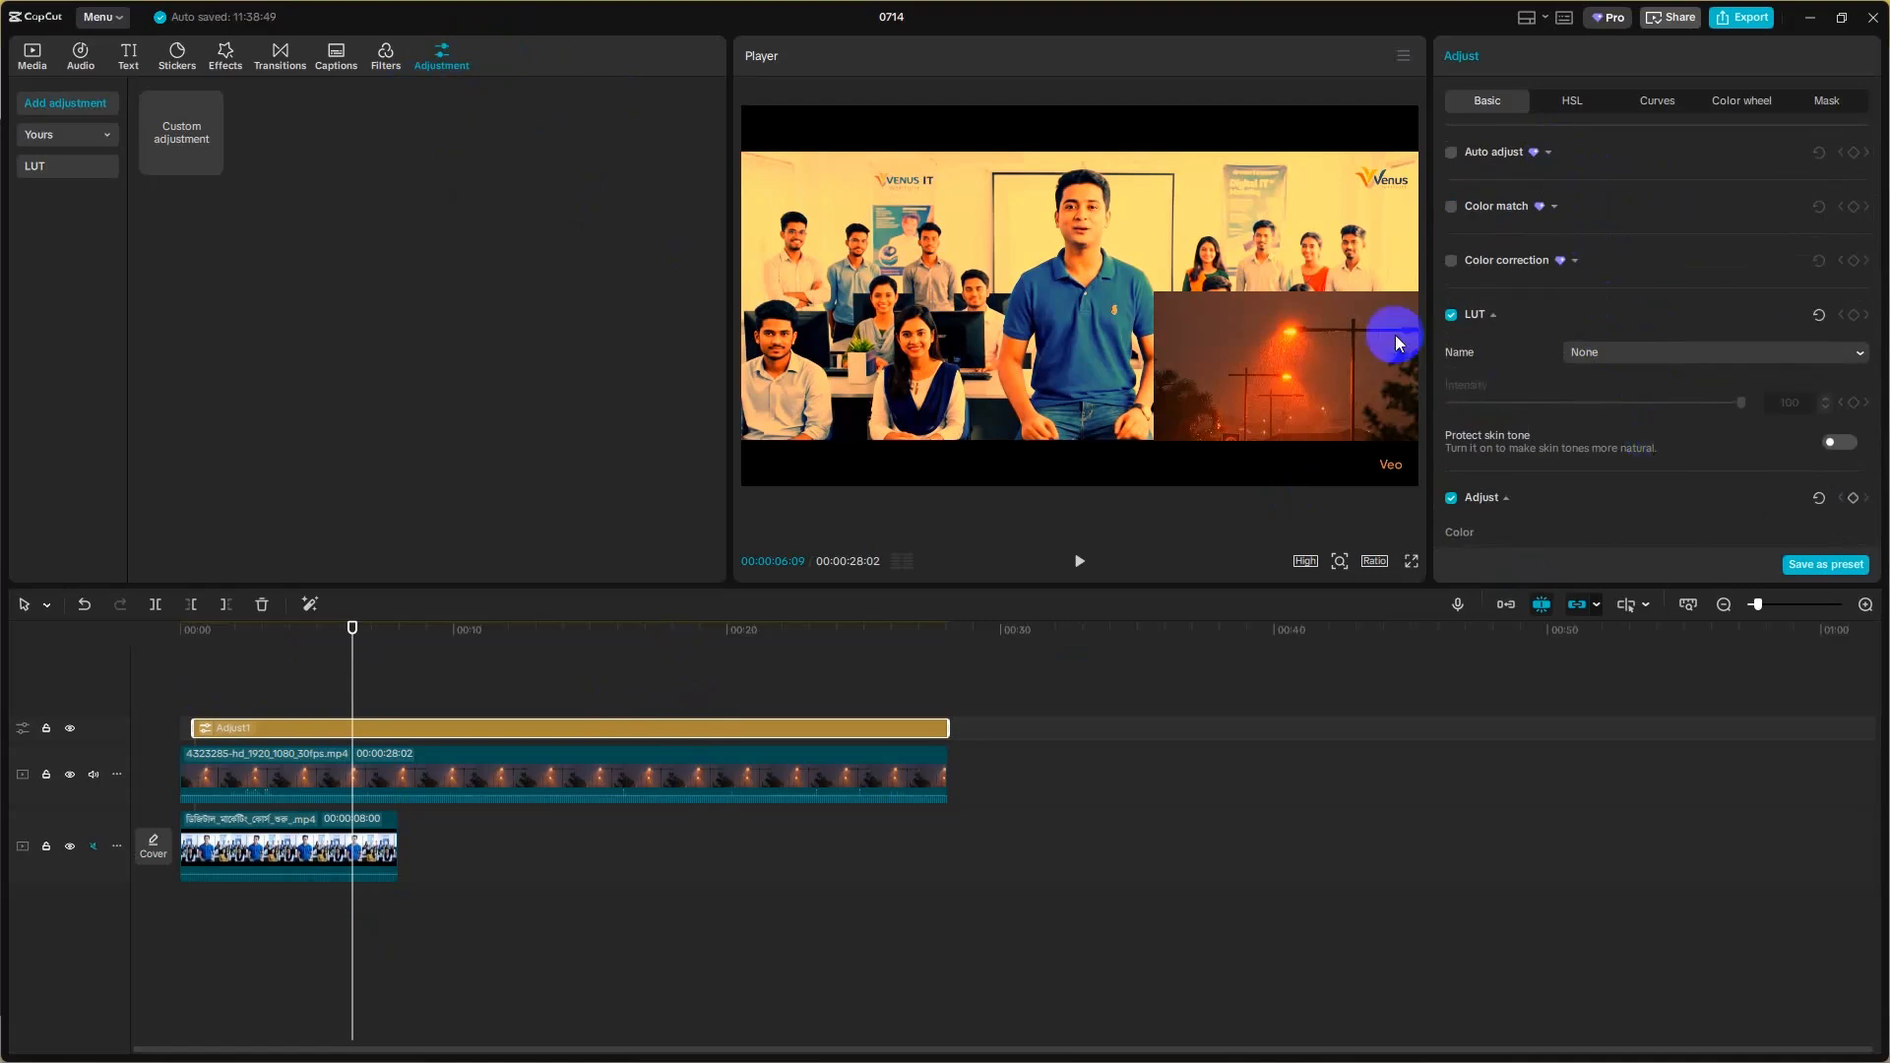
pyautogui.scroll(-3, 1565, 393)
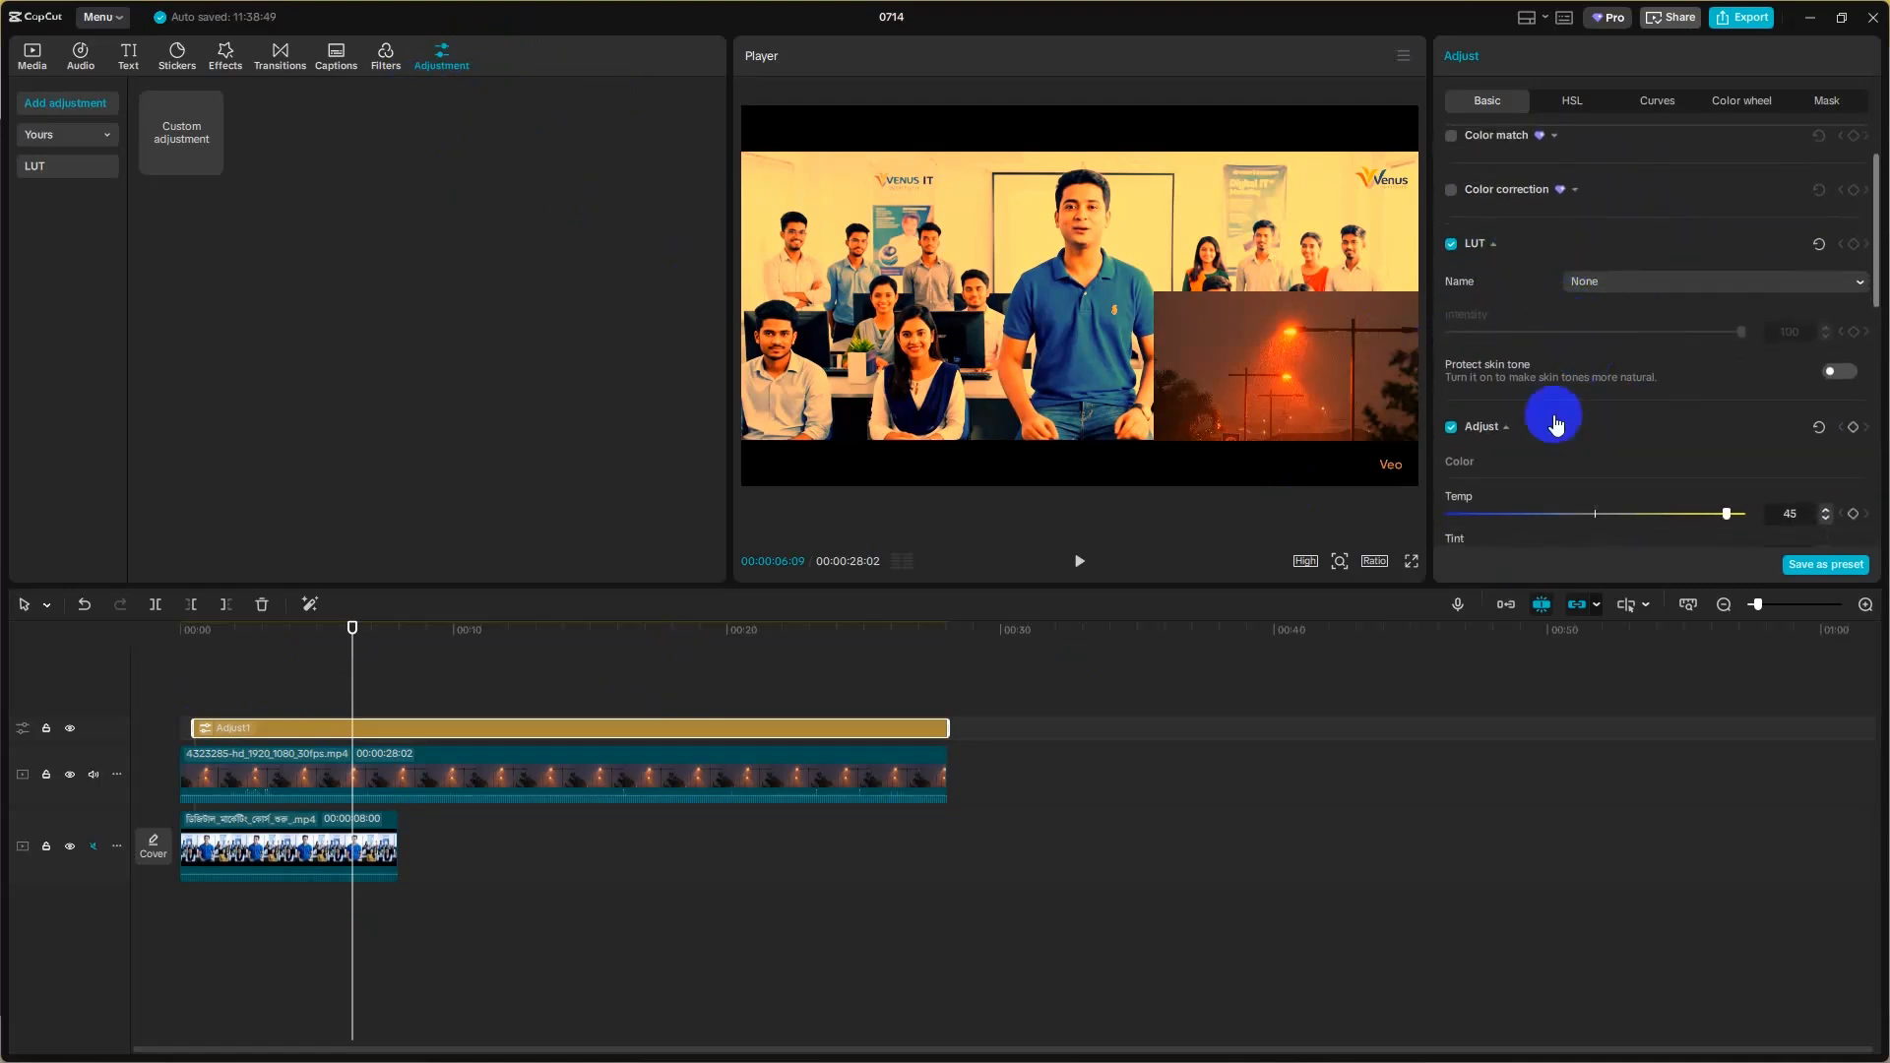
pyautogui.scroll(-5, 1688, 401)
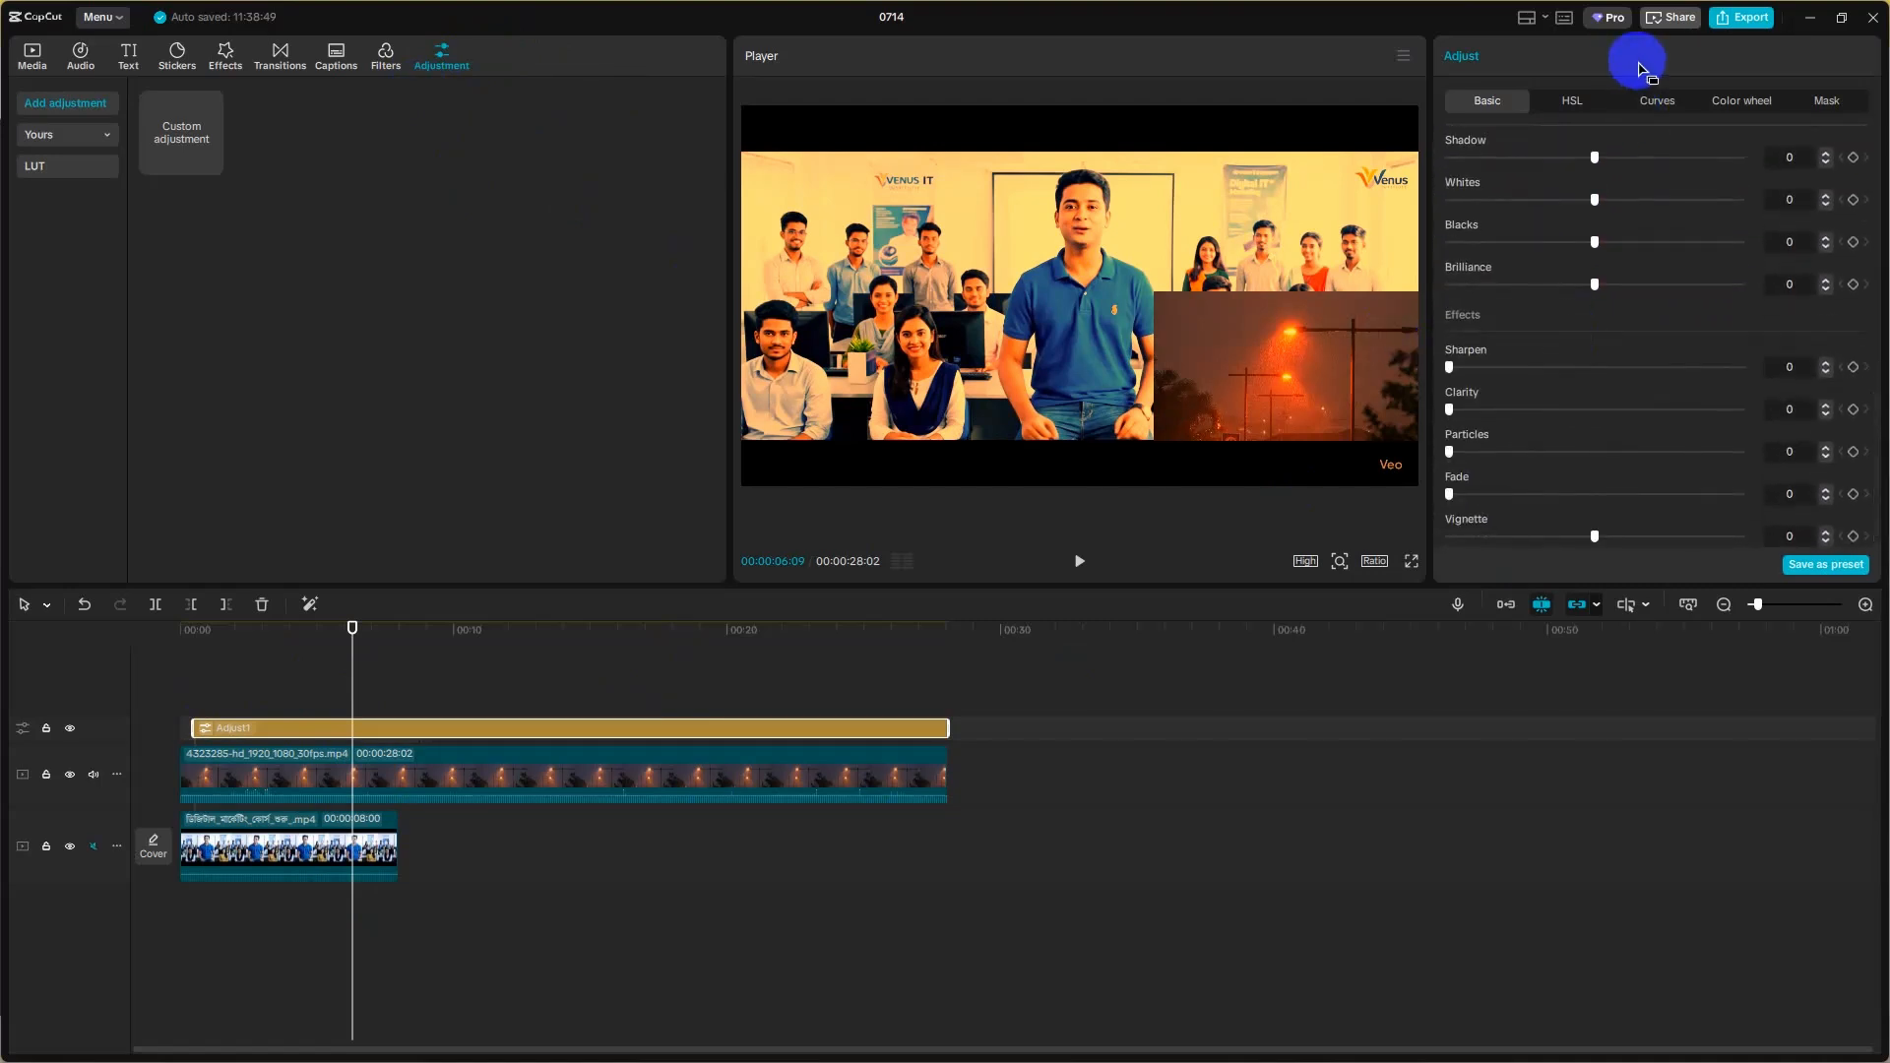
pyautogui.click(1582, 102)
pyautogui.click(1658, 99)
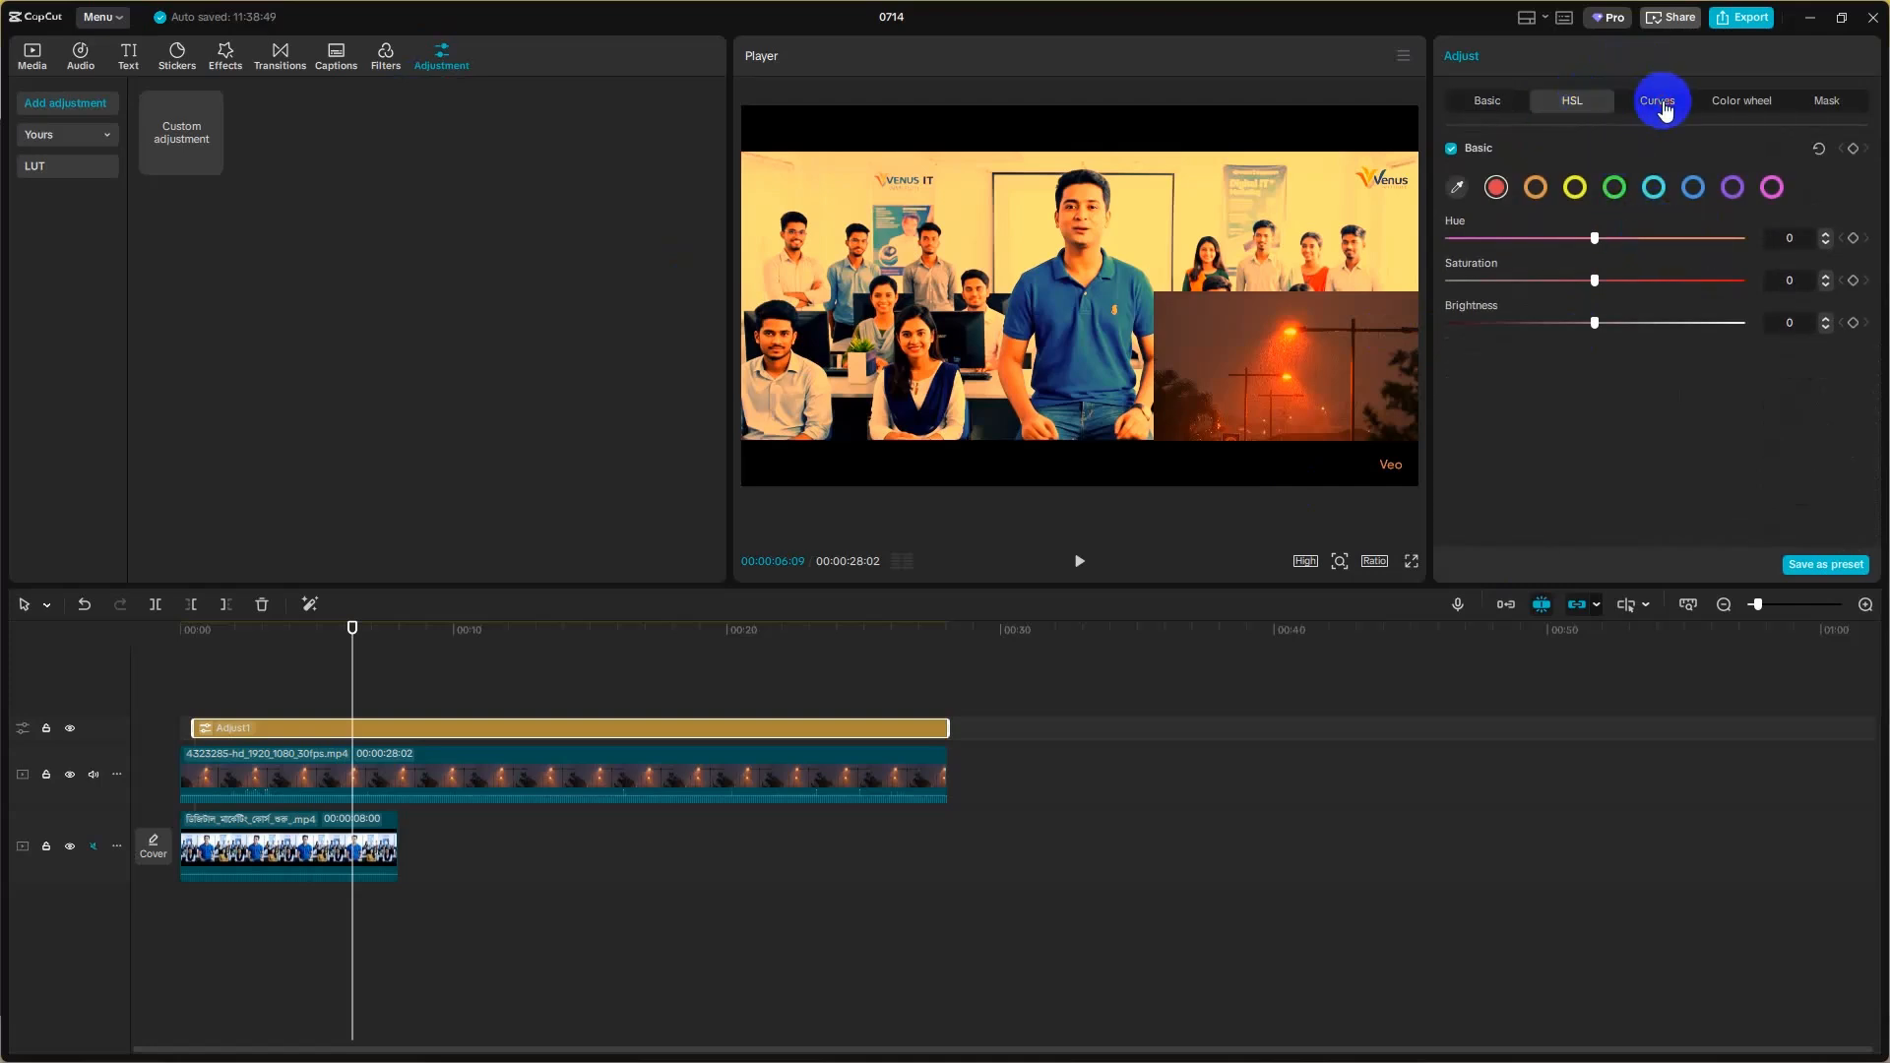
pyautogui.click(1721, 100)
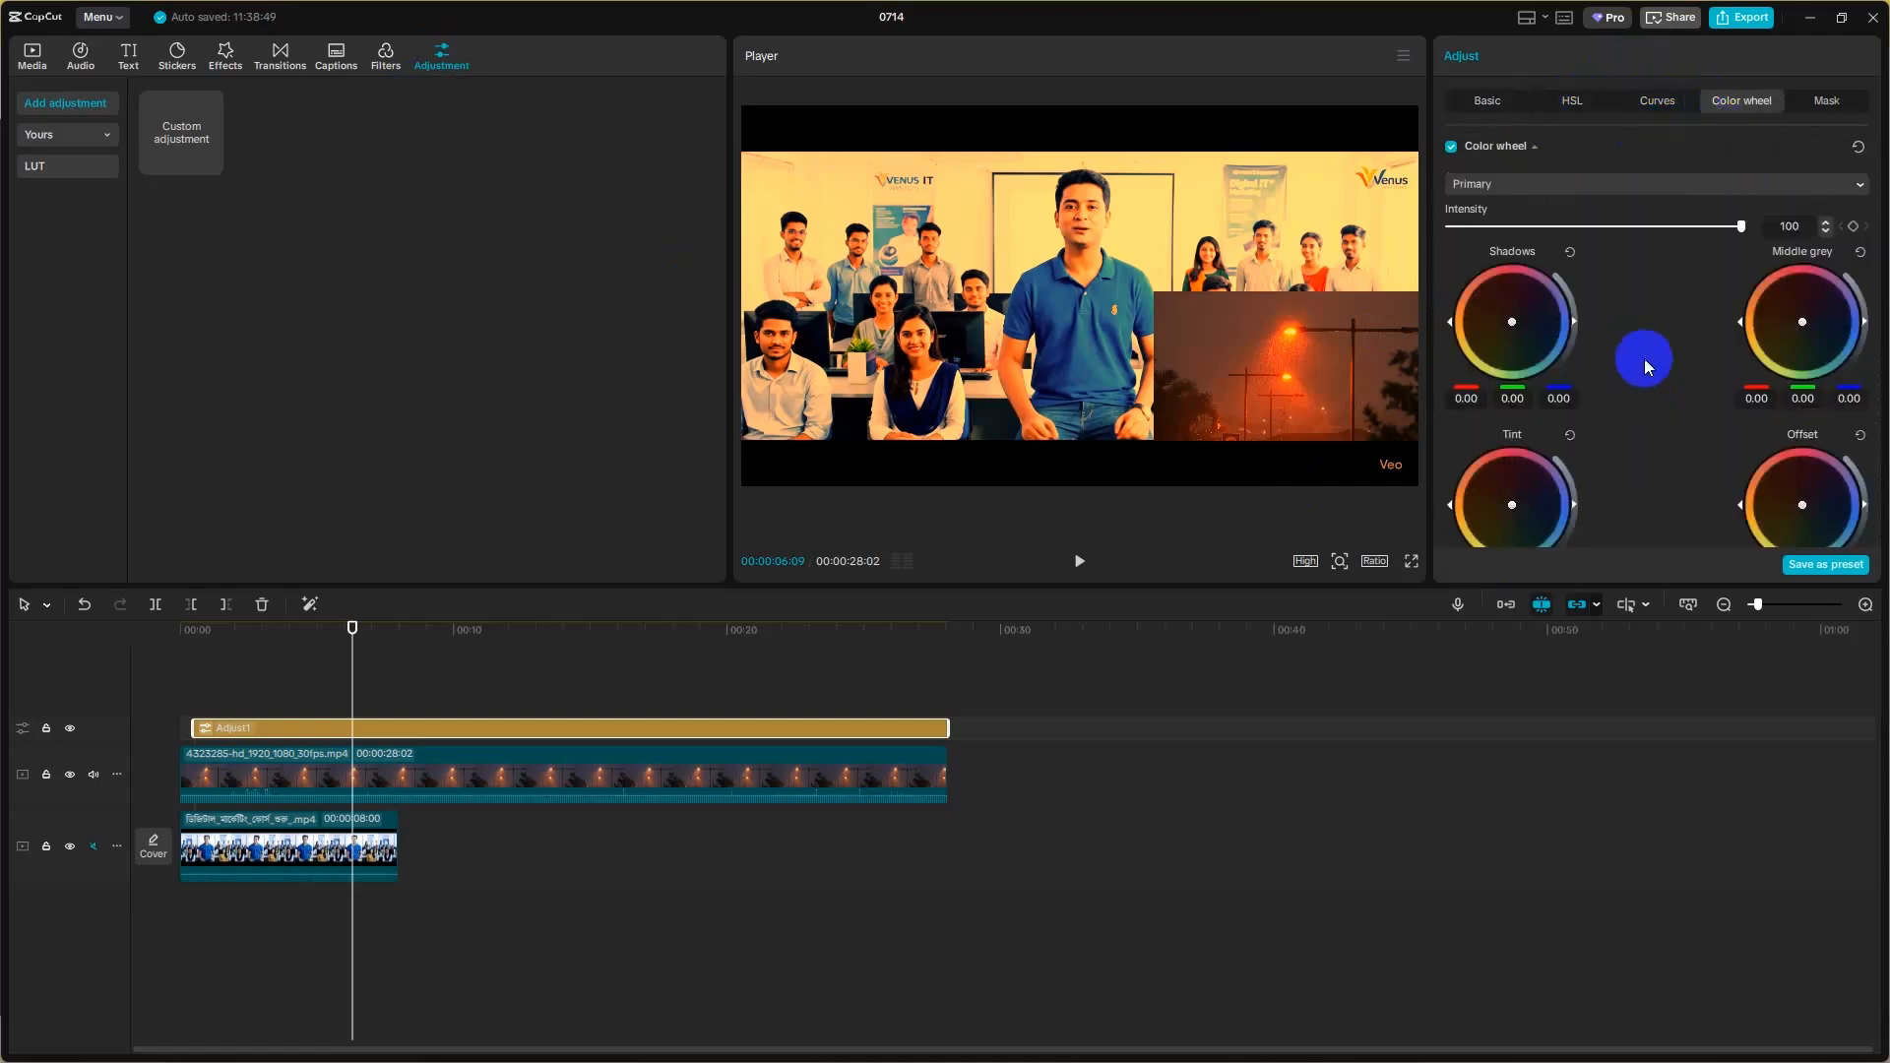
pyautogui.click(1824, 104)
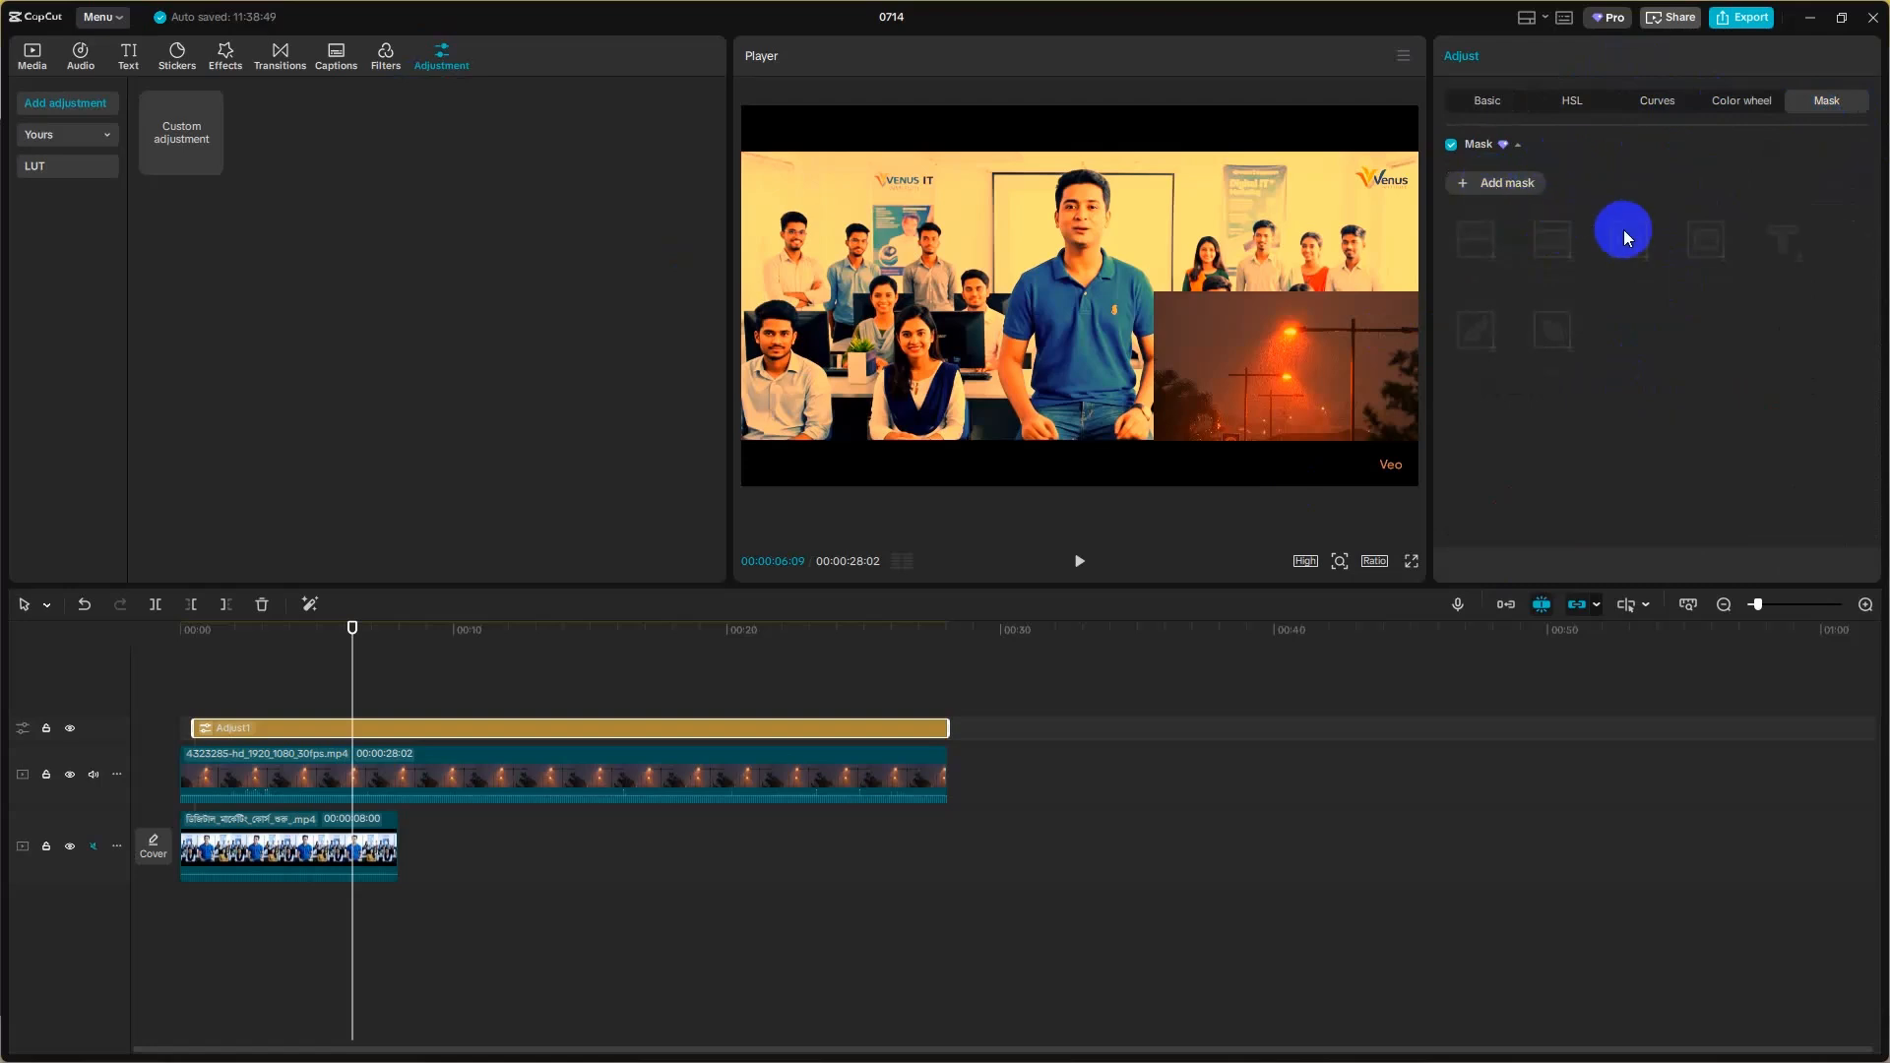
pyautogui.click(1487, 101)
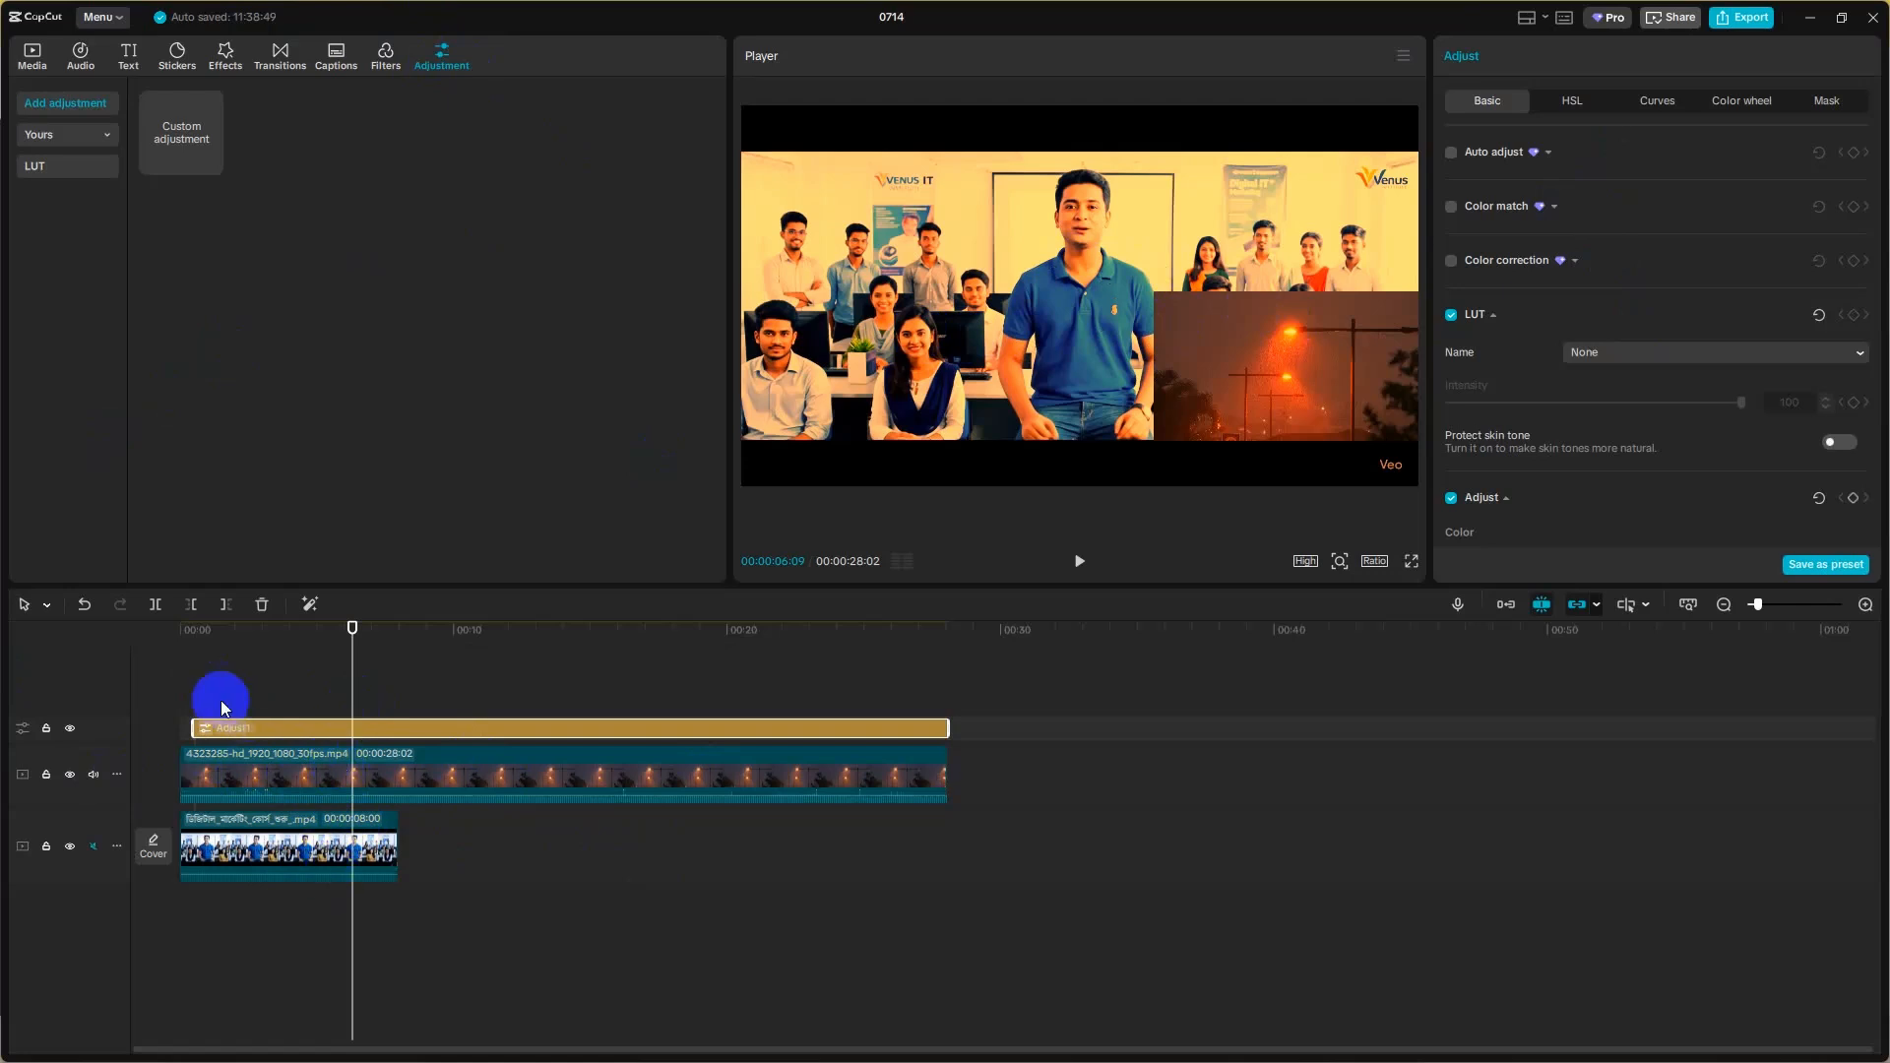
# - Trim both ends of the adjustment layer so it covers only about 5 to 7 seconds of the timeline
pyautogui.moveTo(195, 730); pyautogui.dragTo(325, 726)
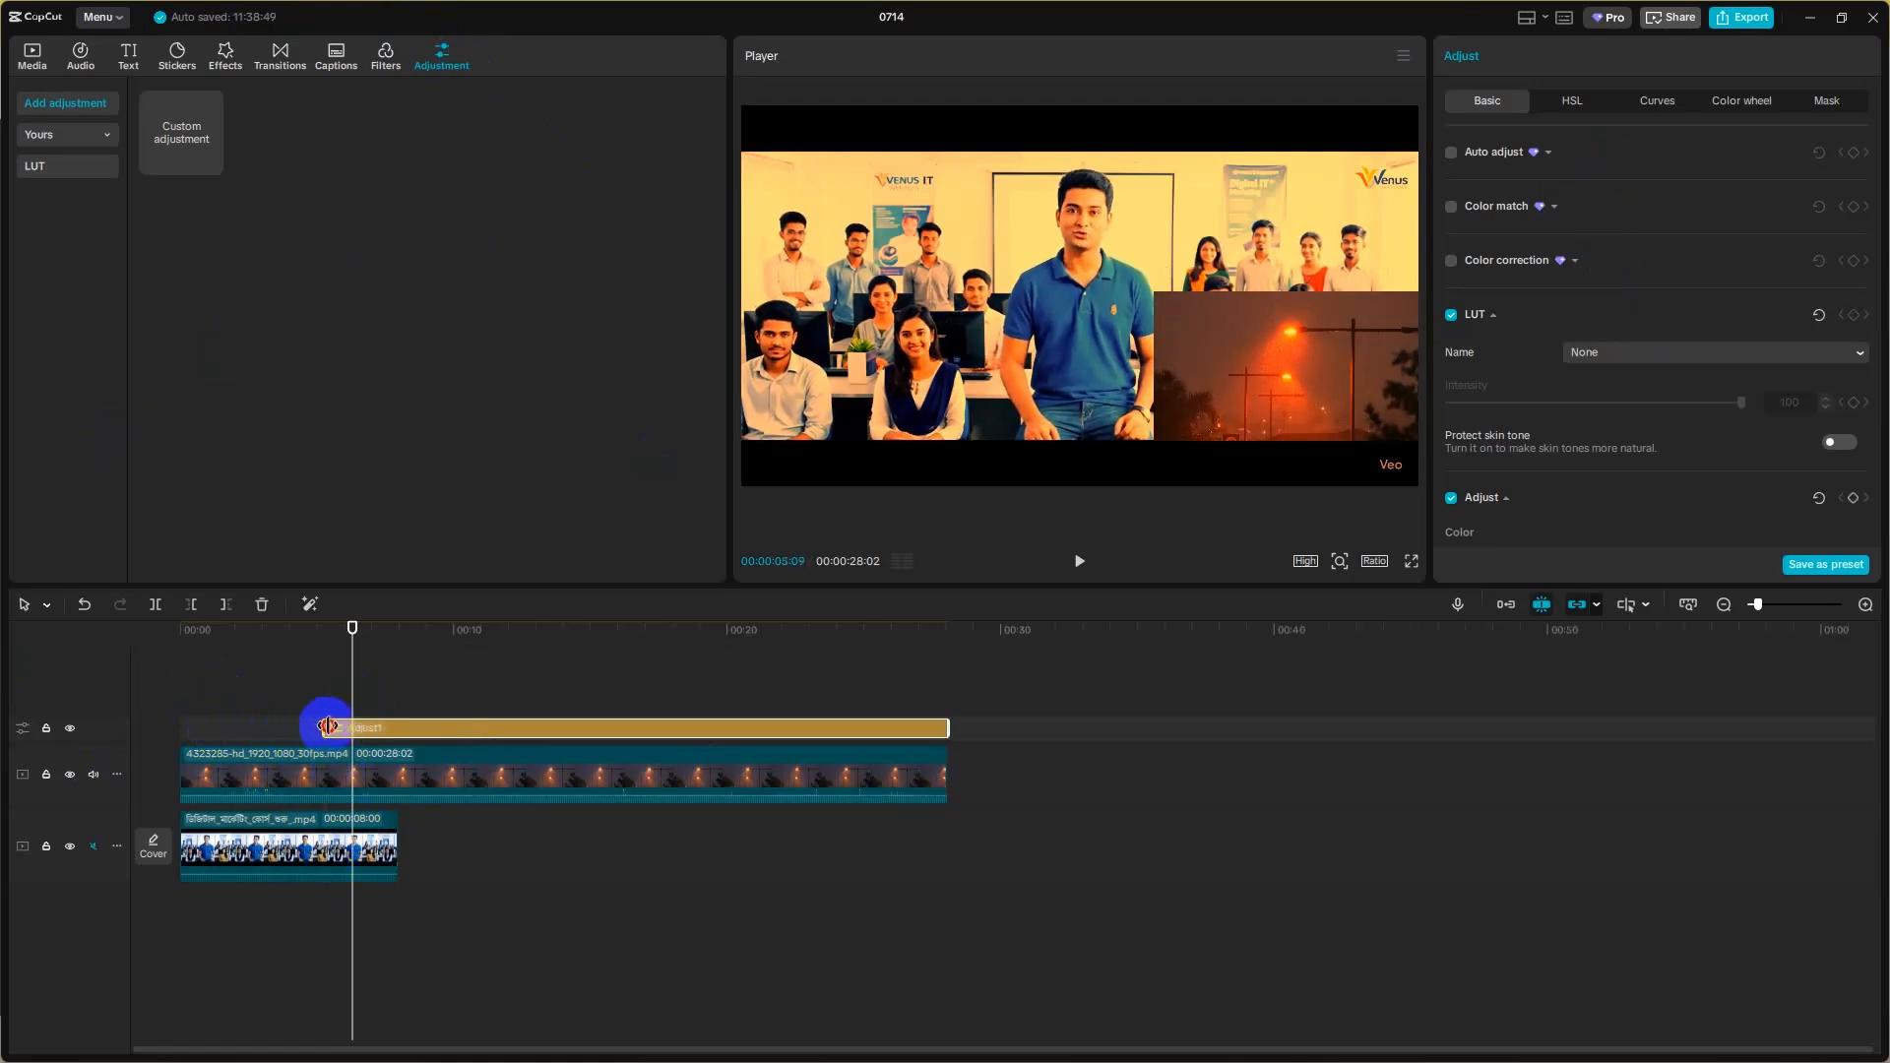
pyautogui.moveTo(948, 729); pyautogui.dragTo(370, 729)
pyautogui.click(346, 689)
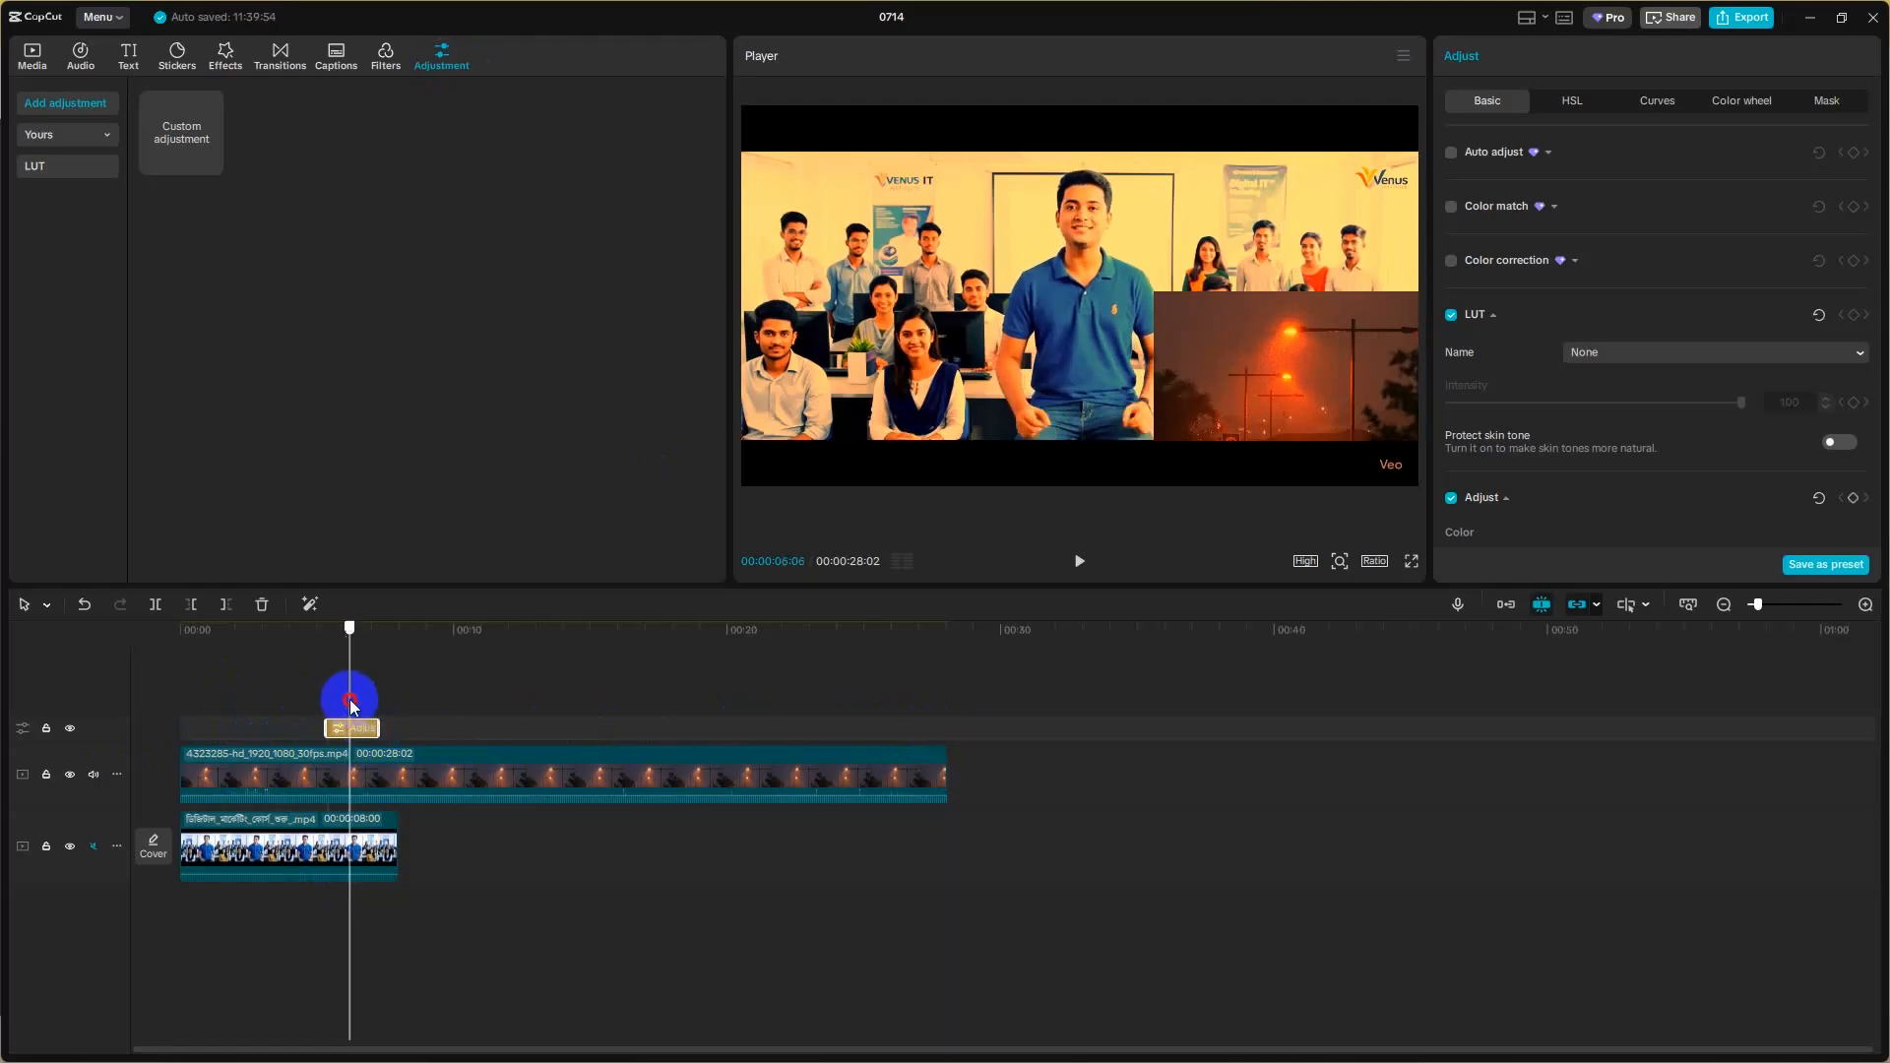
# - Play the video from the start past the adjustment layer, check the adjusted section and return the playhead to the start
pyautogui.click(148, 702)
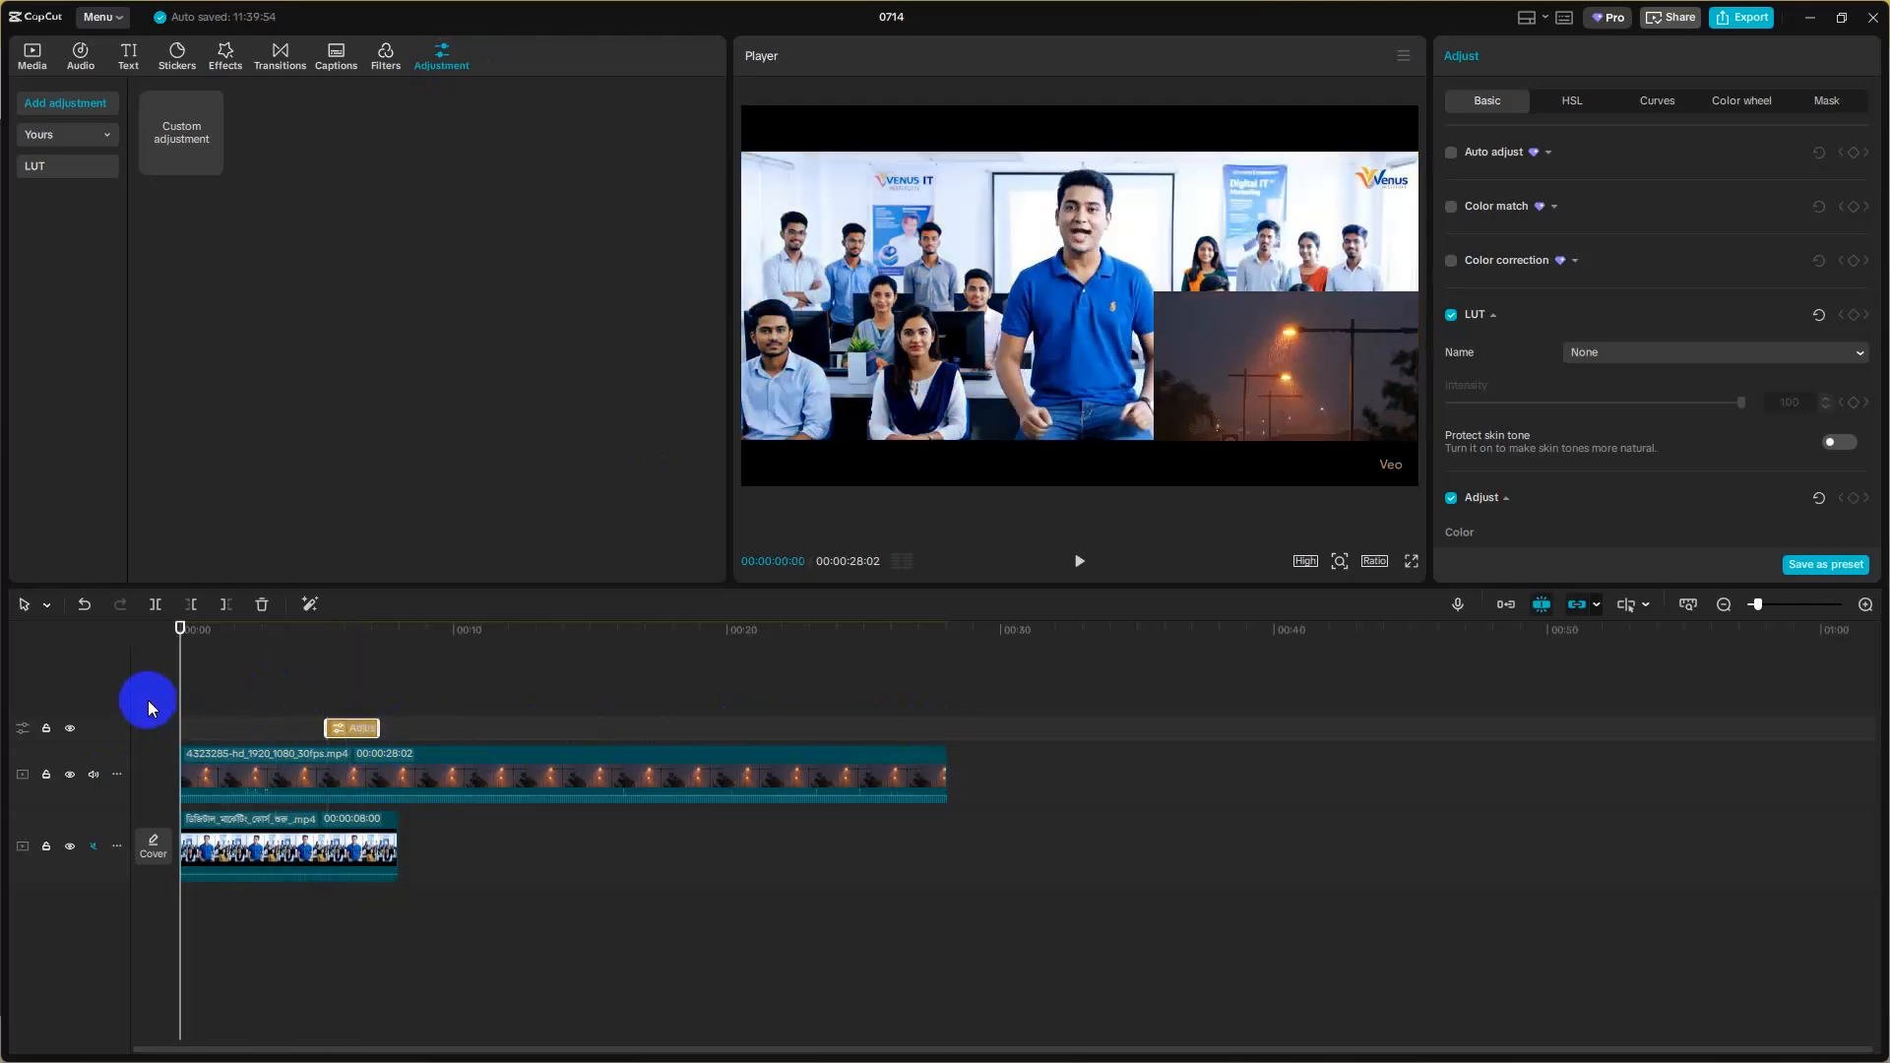
pyautogui.click(1078, 560)
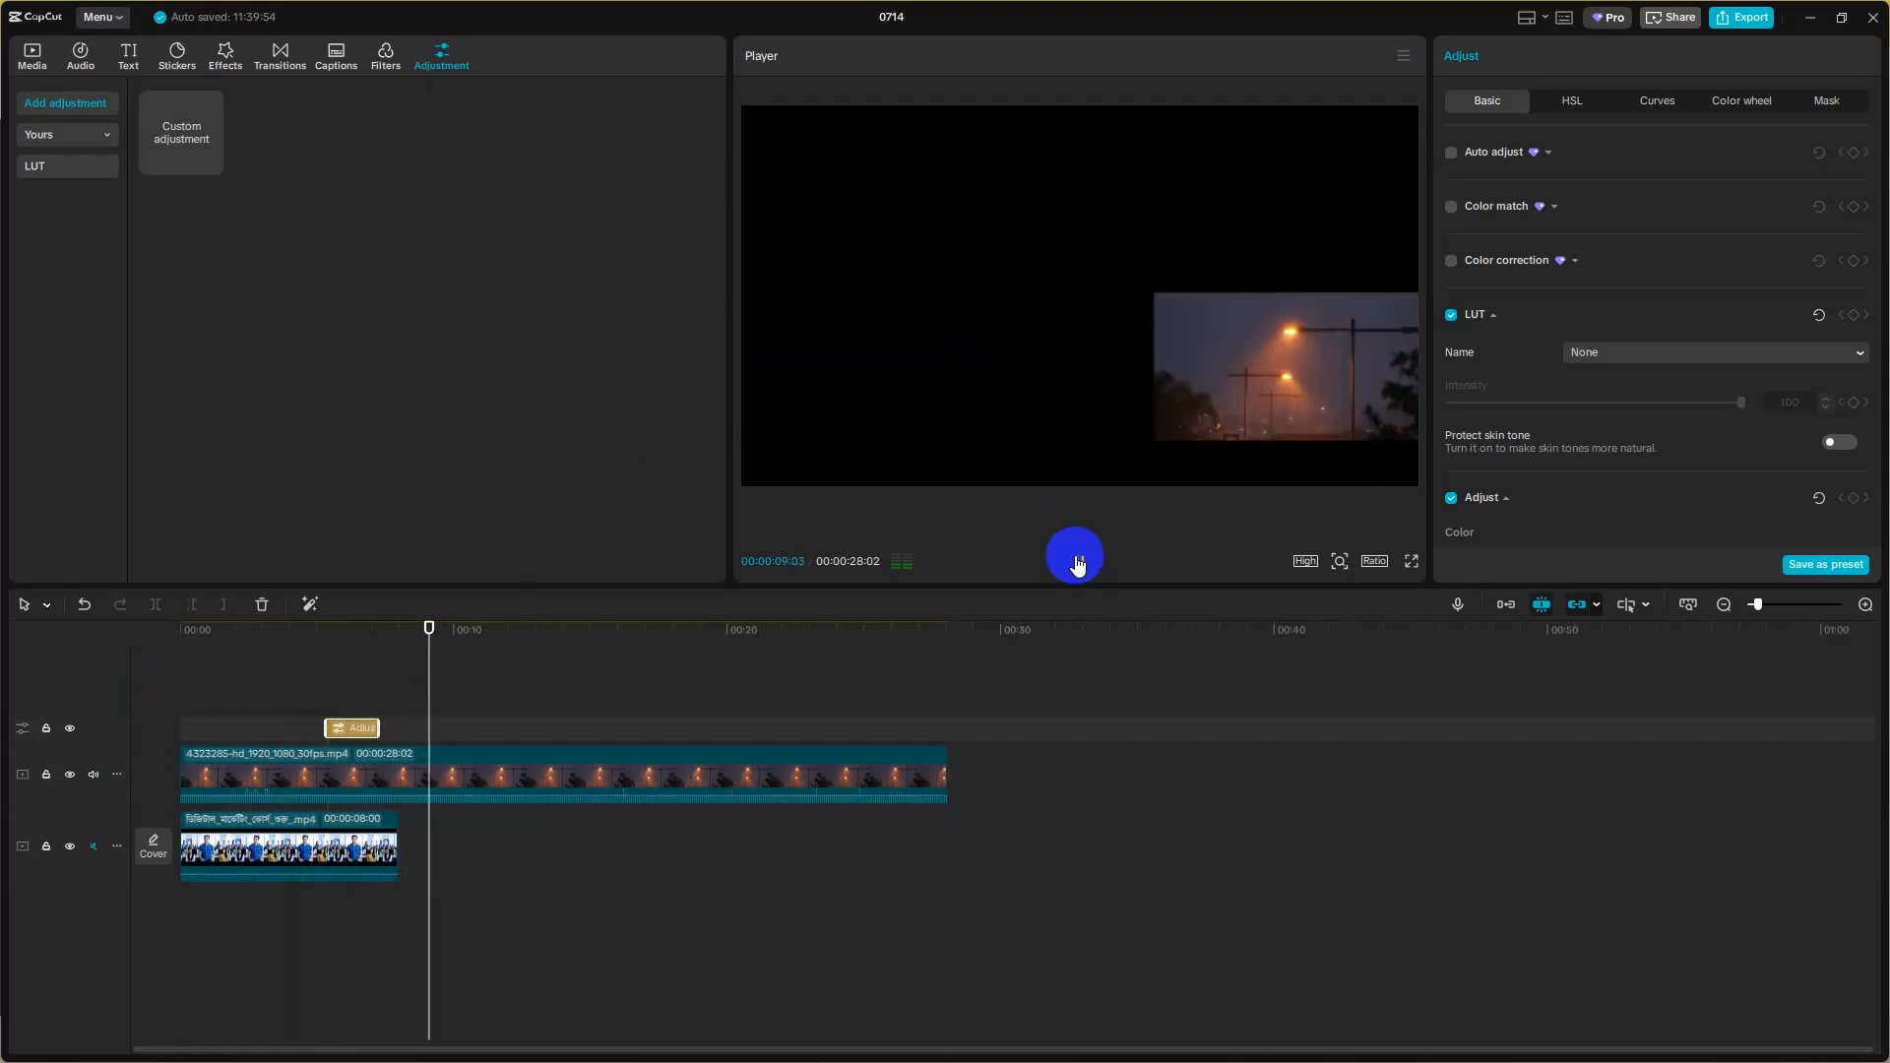
pyautogui.click(1077, 562)
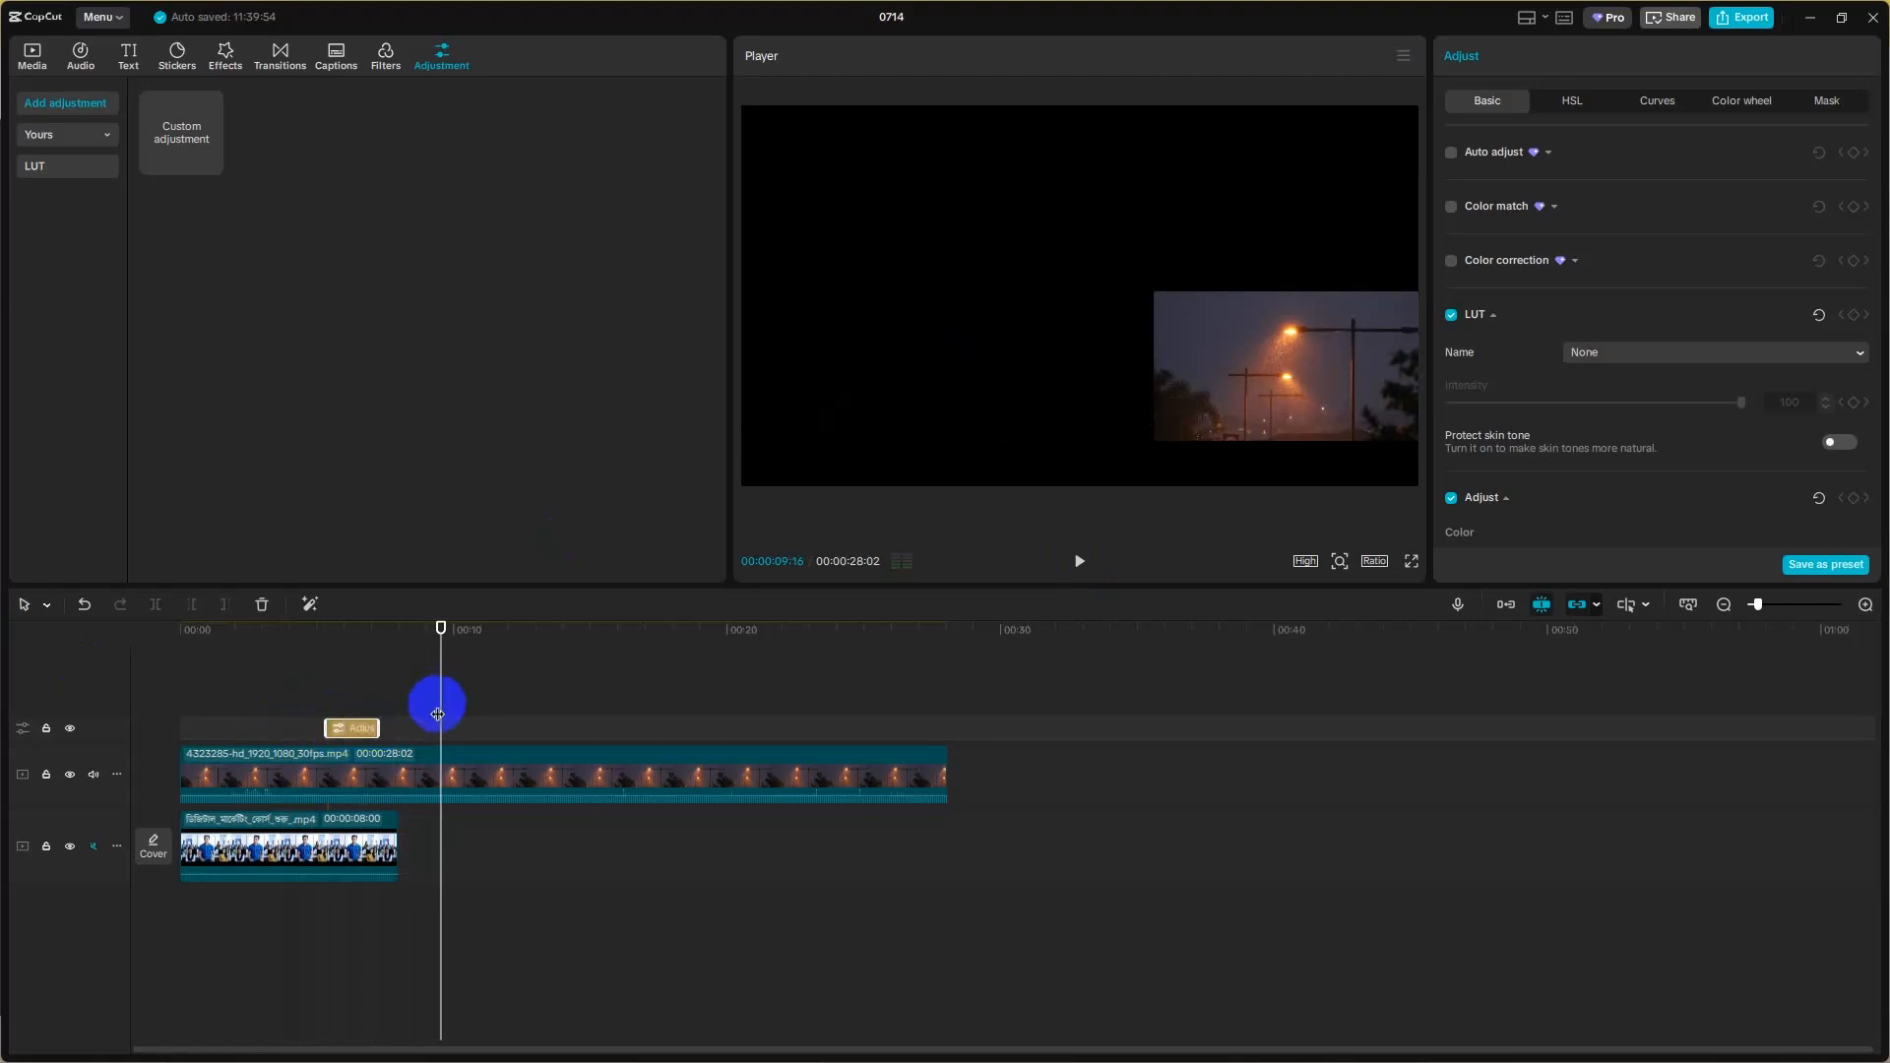
pyautogui.moveTo(435, 710); pyautogui.dragTo(344, 711)
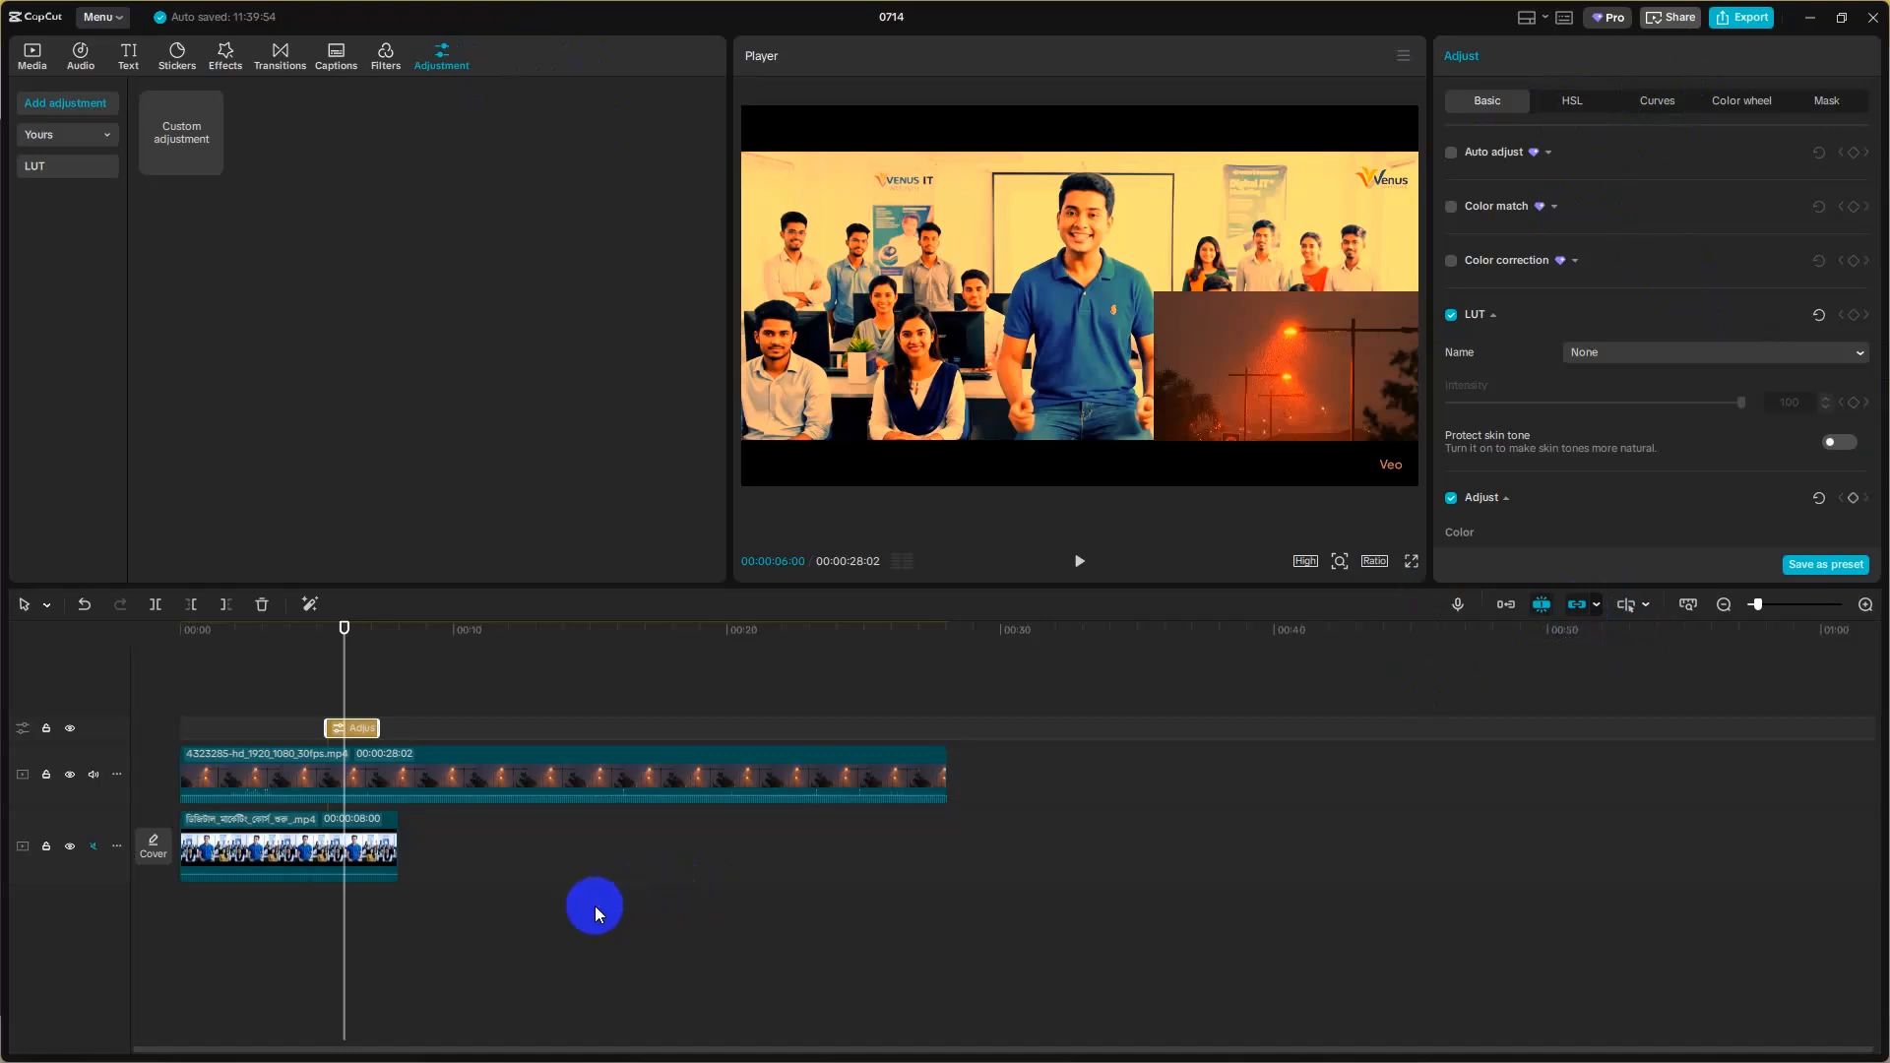
pyautogui.click(441, 782)
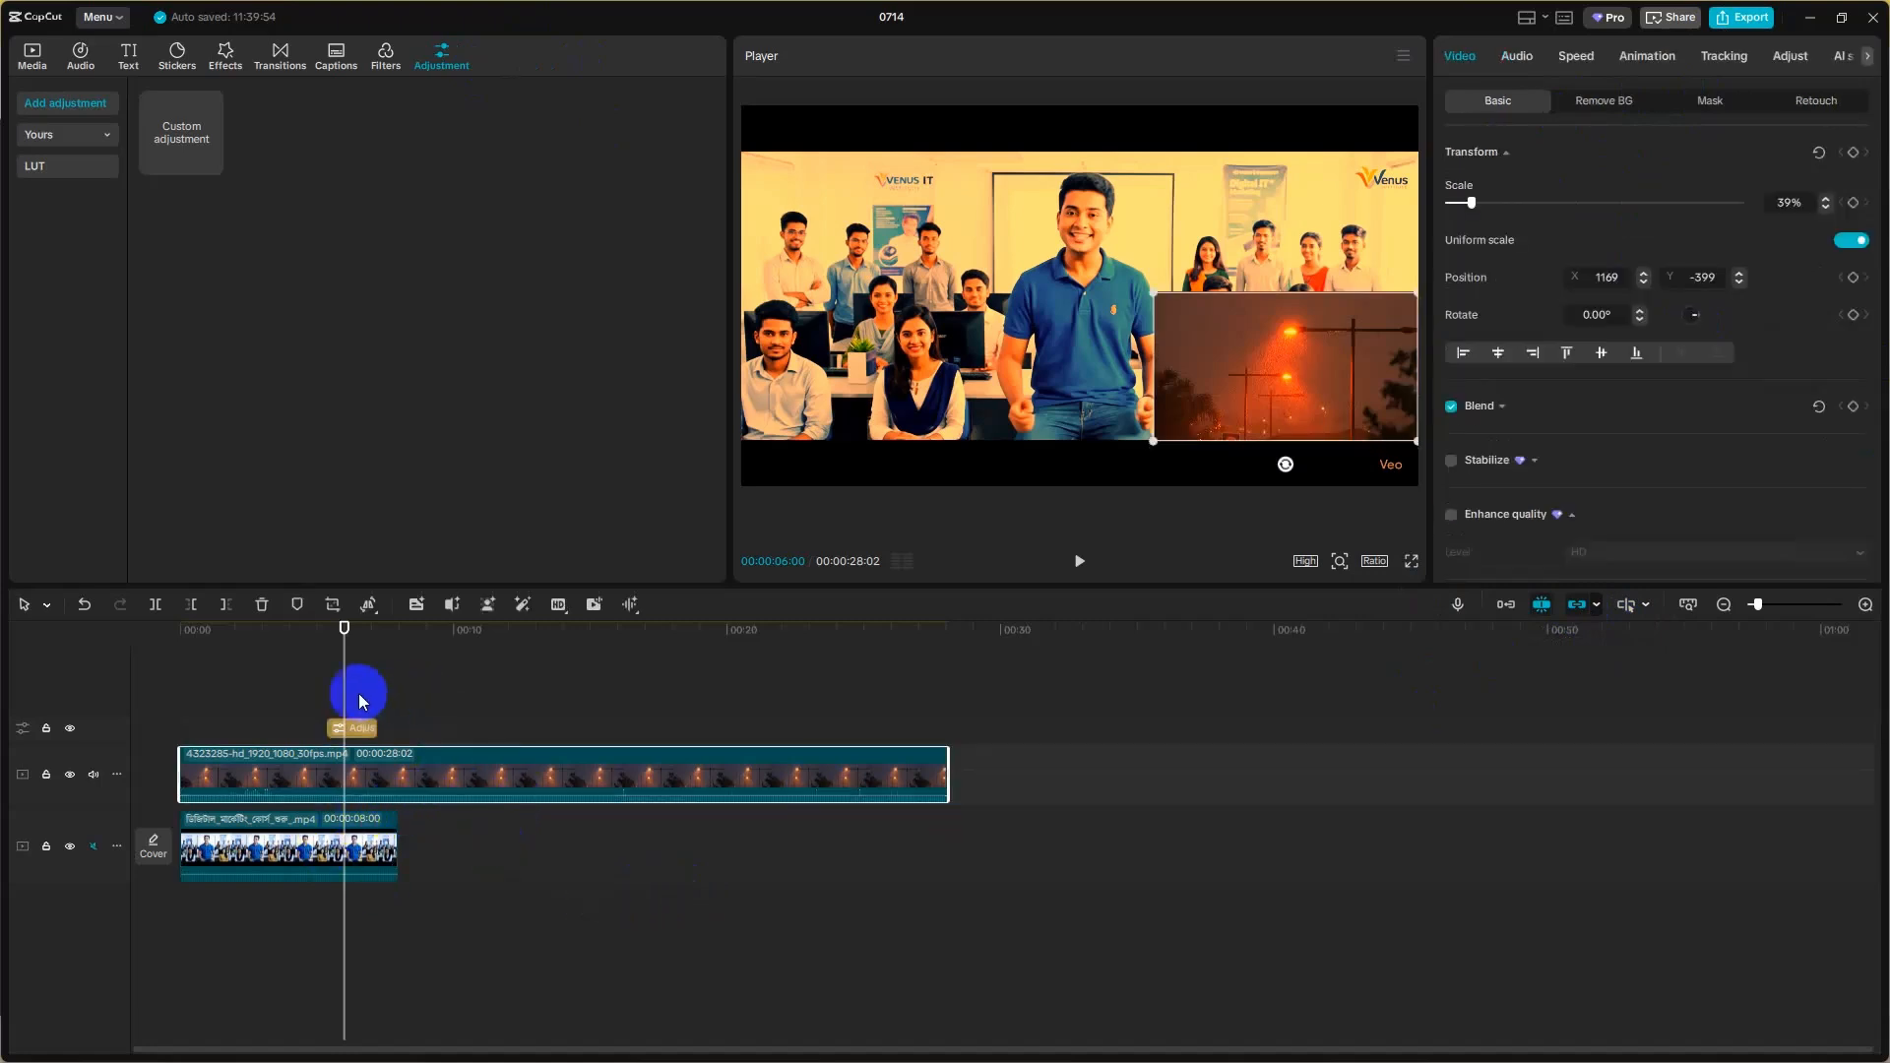
pyautogui.moveTo(356, 675); pyautogui.dragTo(180, 667)
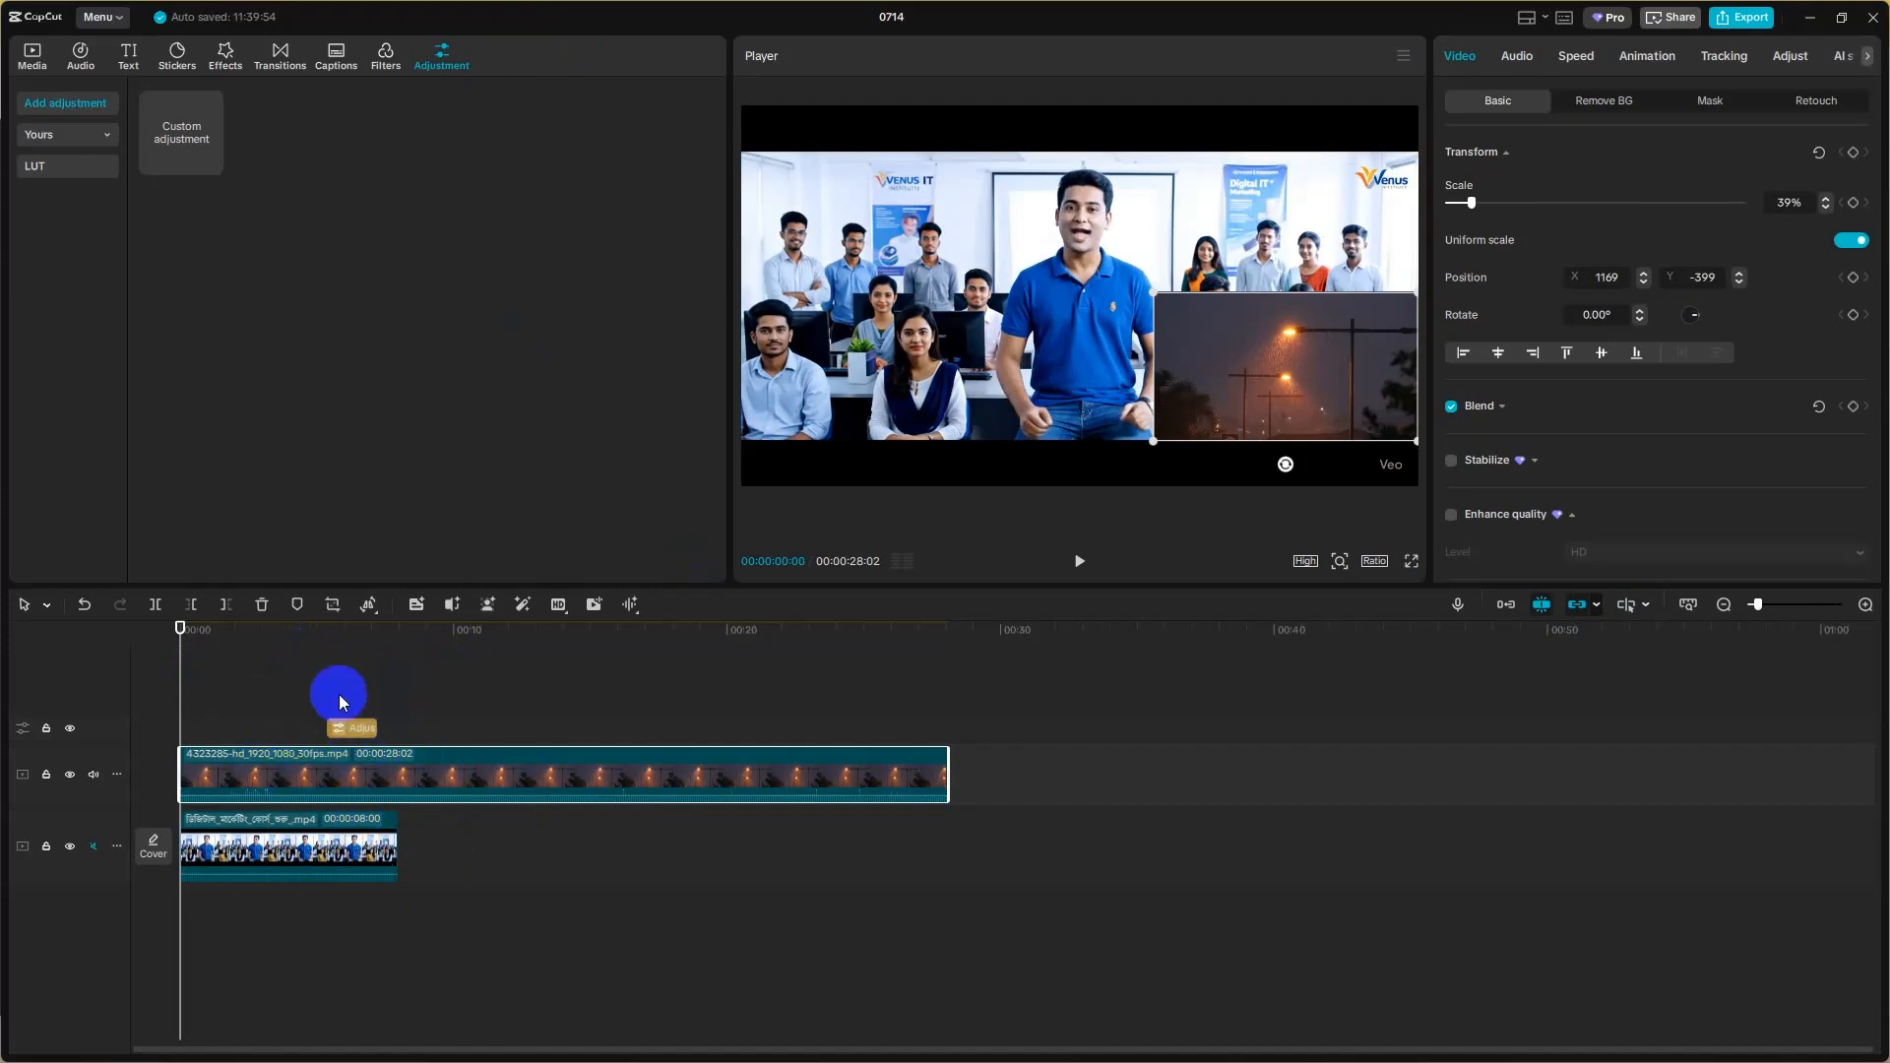
# - Add the white text effect with black and green outline from the Green category at the timeline's start
pyautogui.click(128, 55)
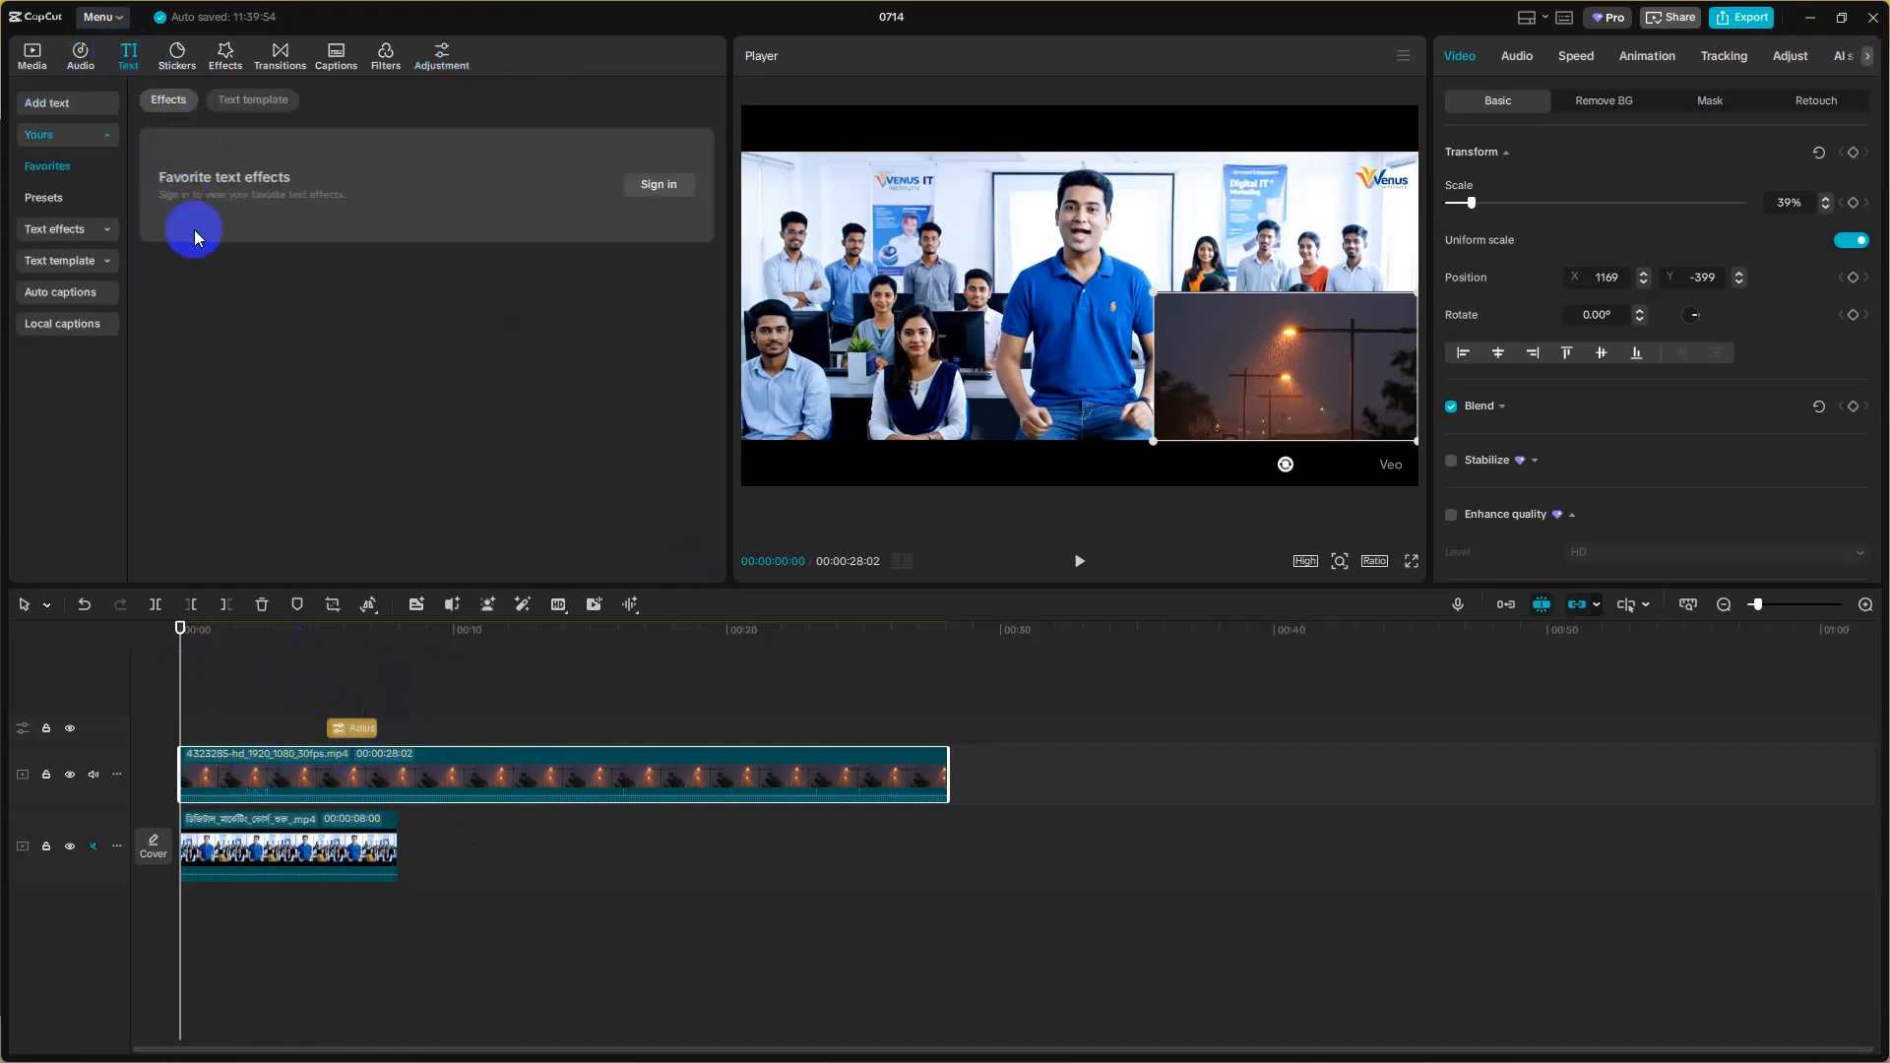
pyautogui.click(50, 220)
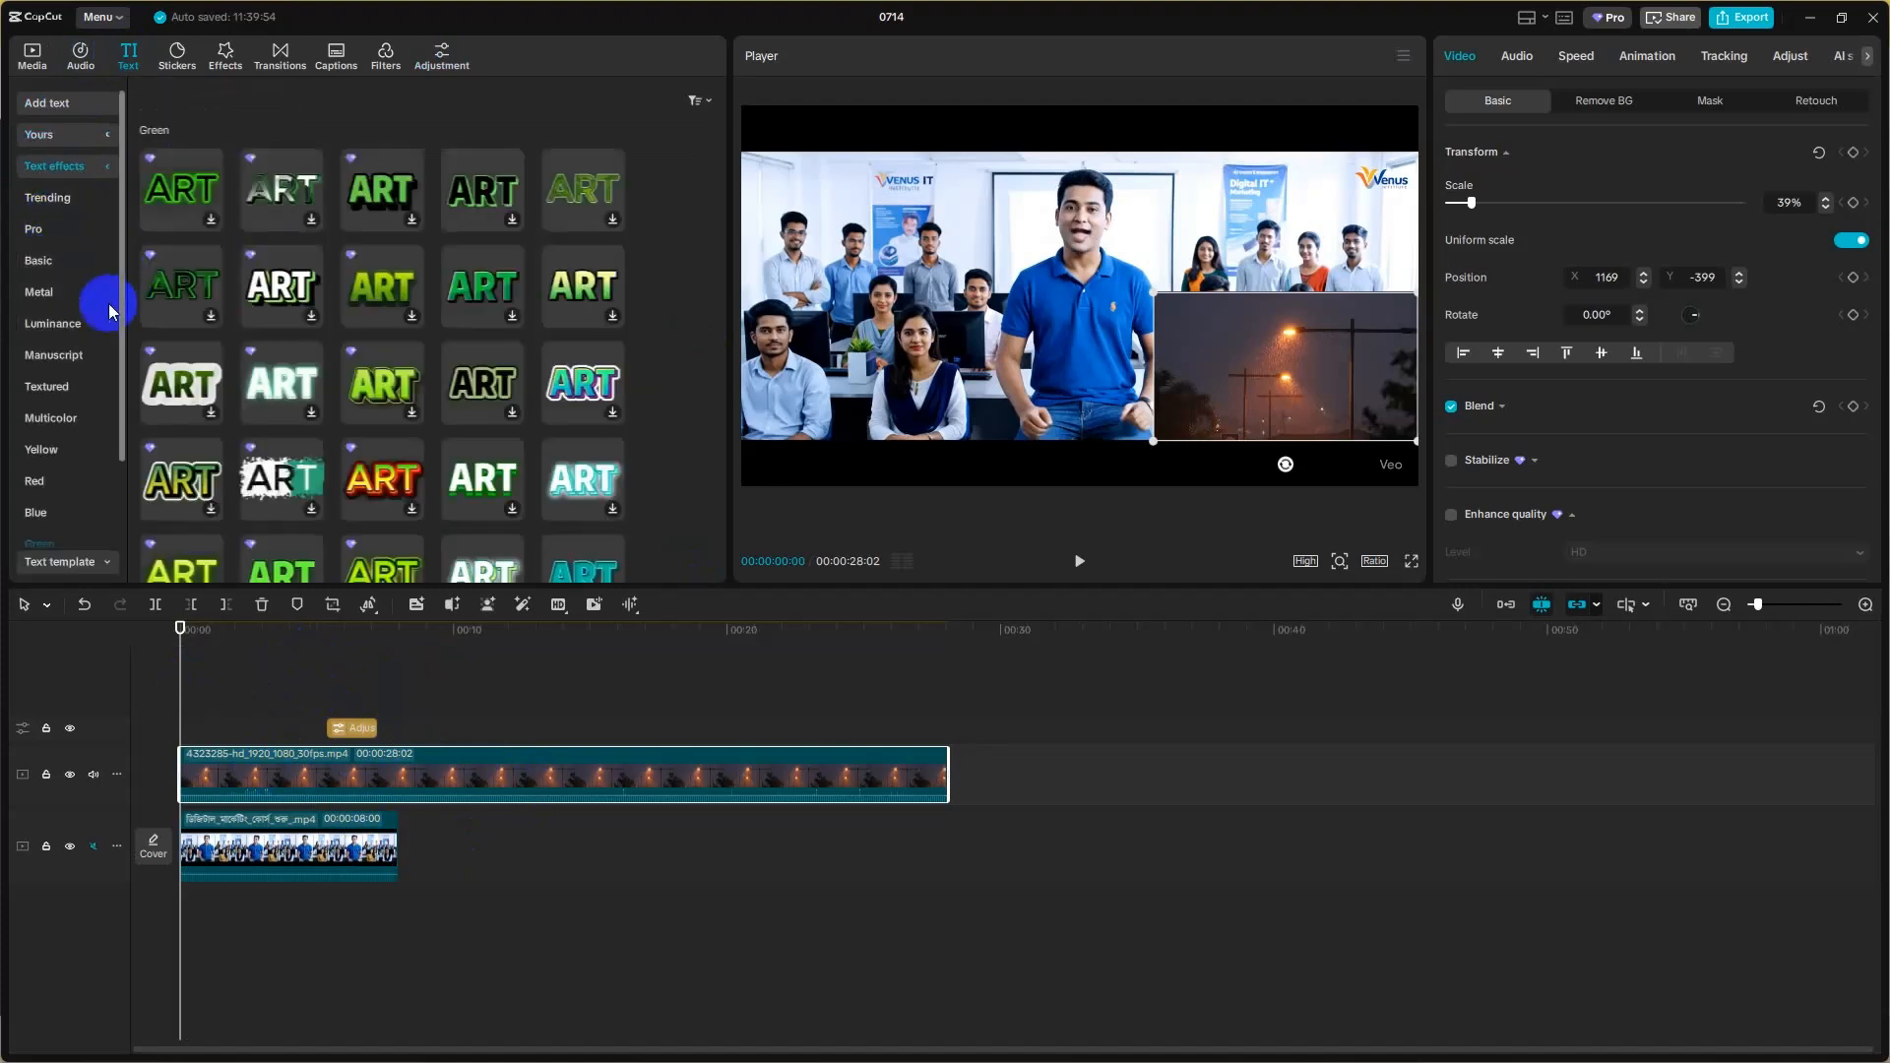
pyautogui.click(264, 291)
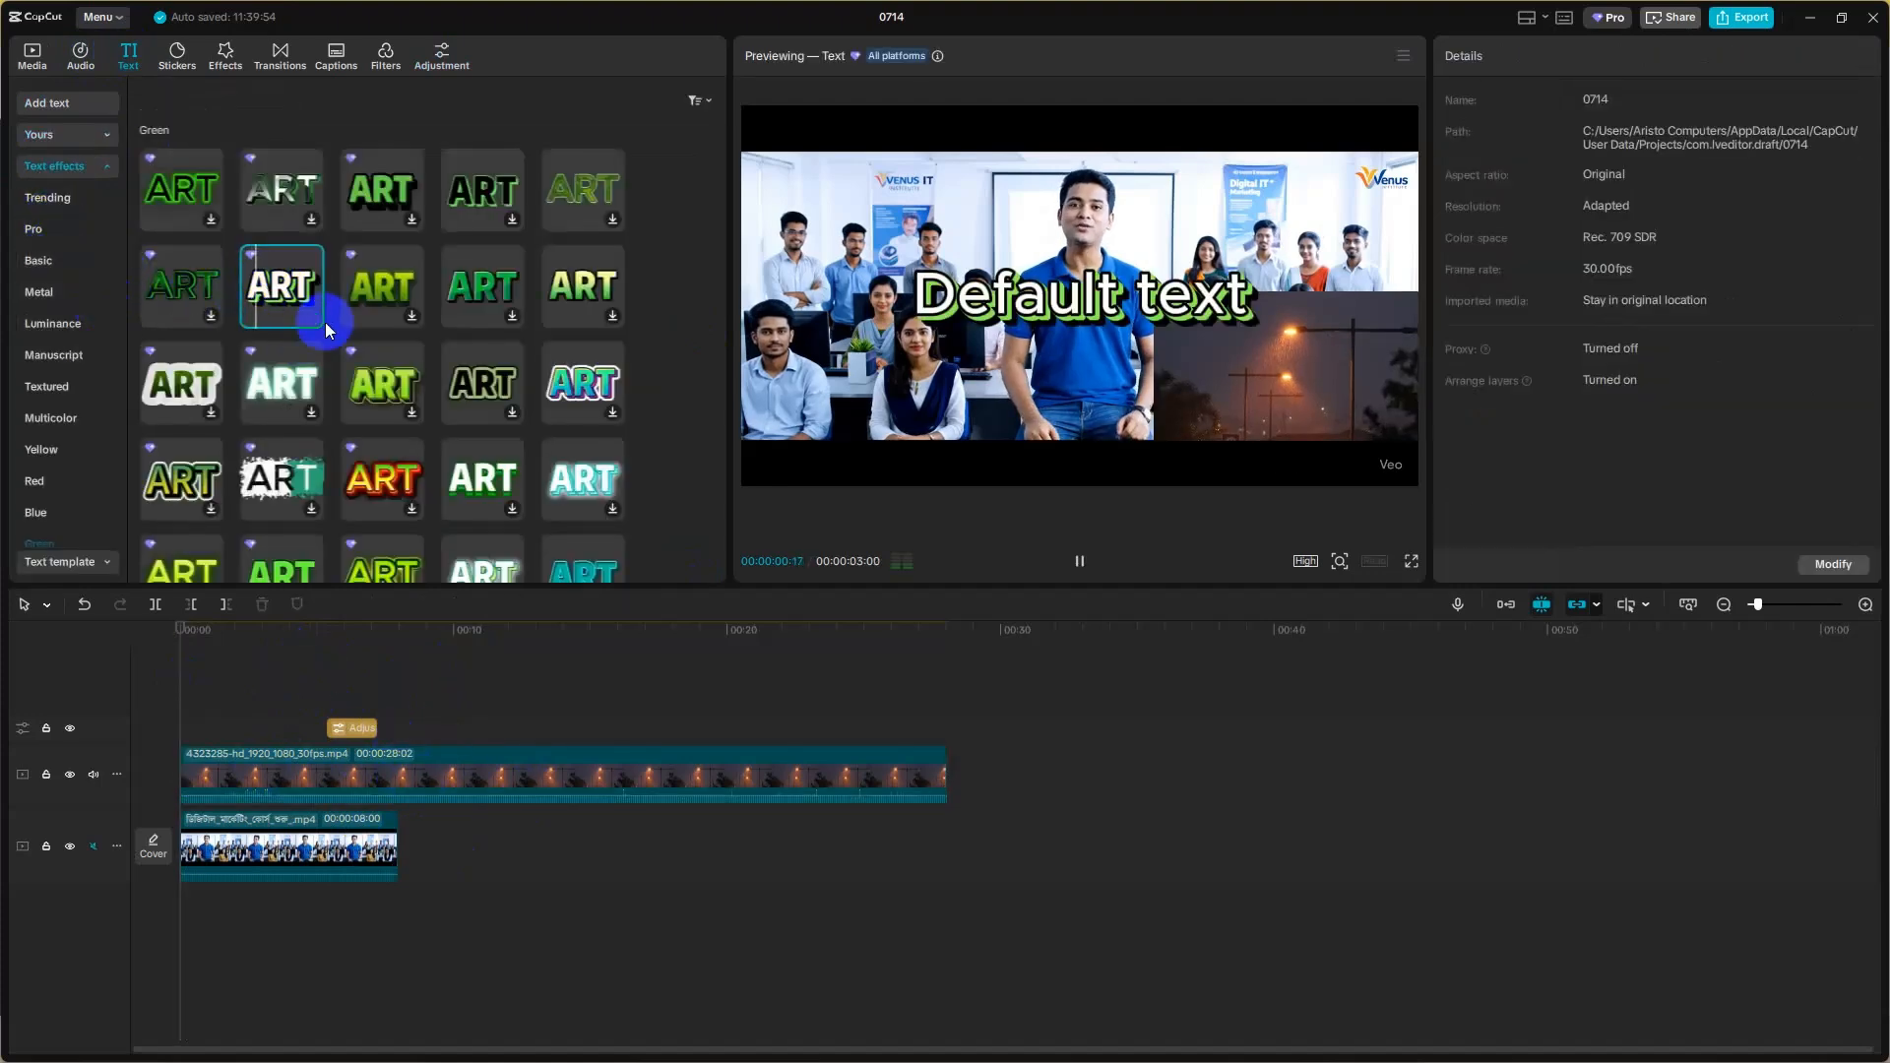
pyautogui.click(313, 317)
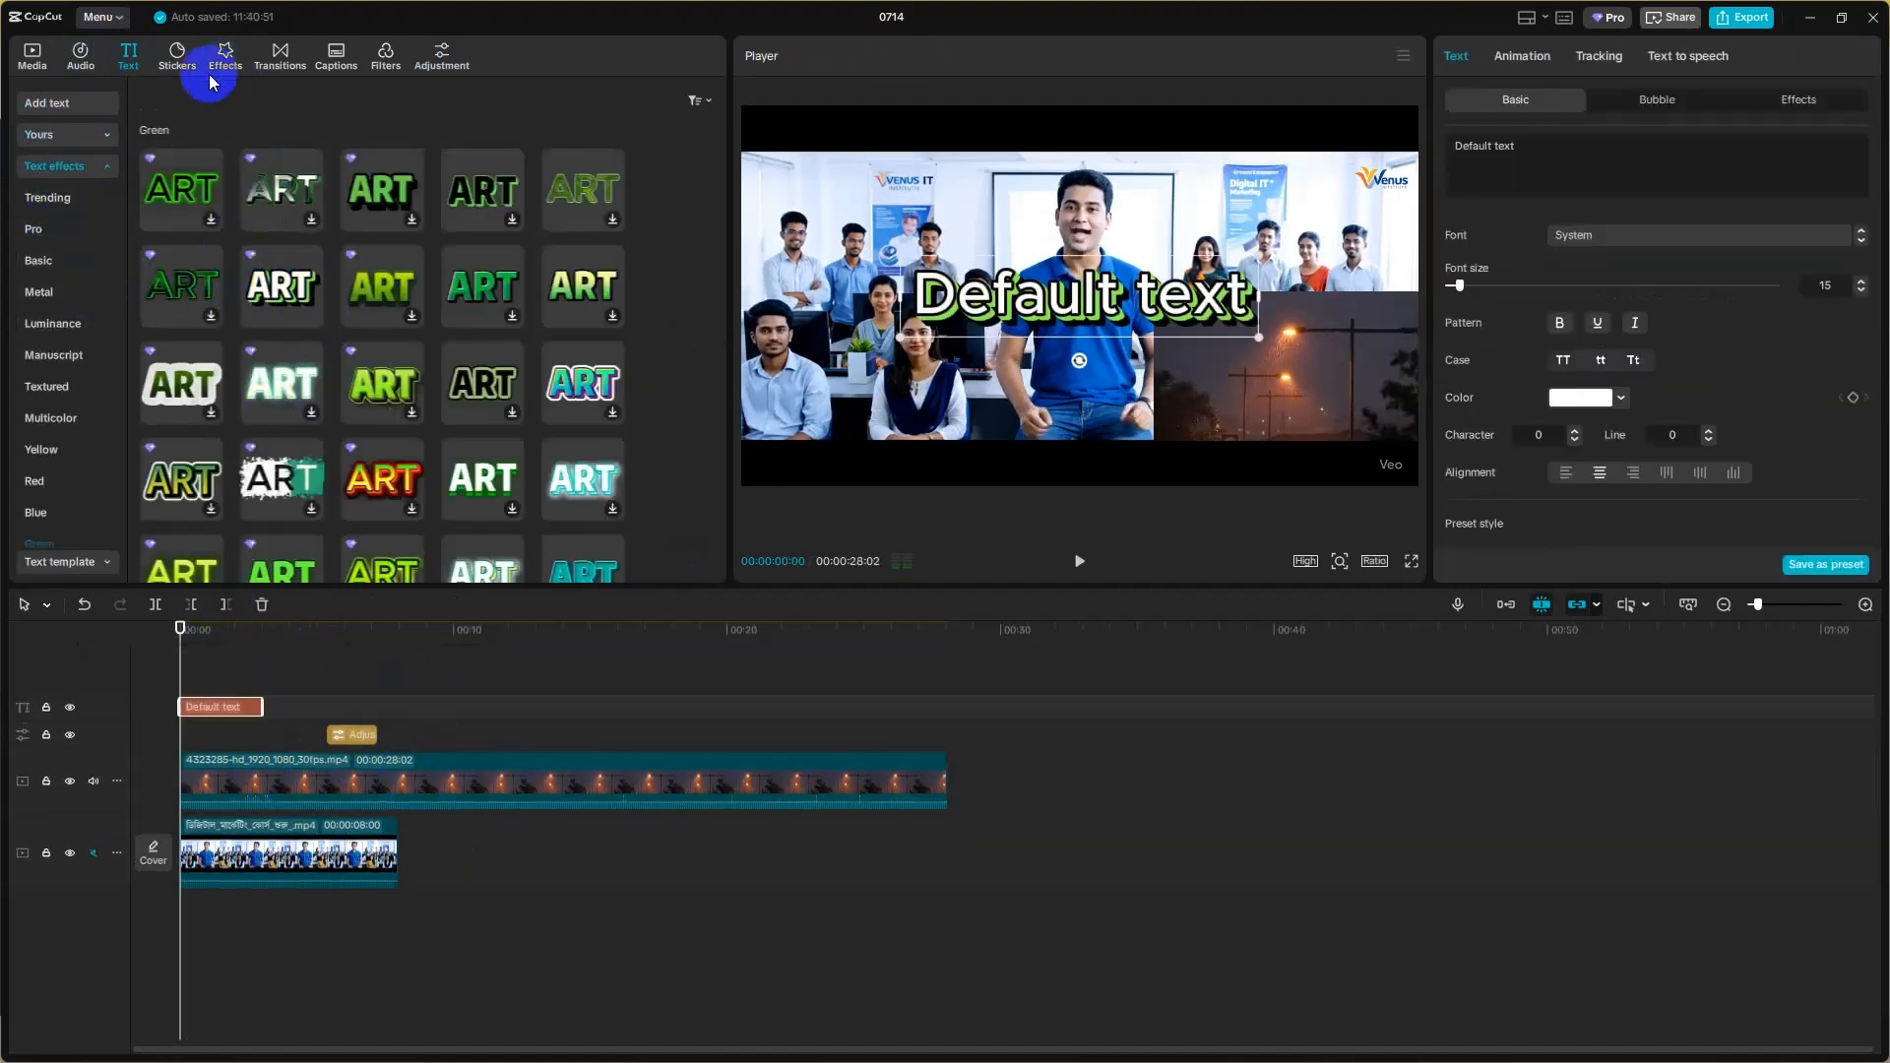
# - Add the red rounded SUBSCRIBE sticker with arrows at the timeline's start
pyautogui.click(179, 57)
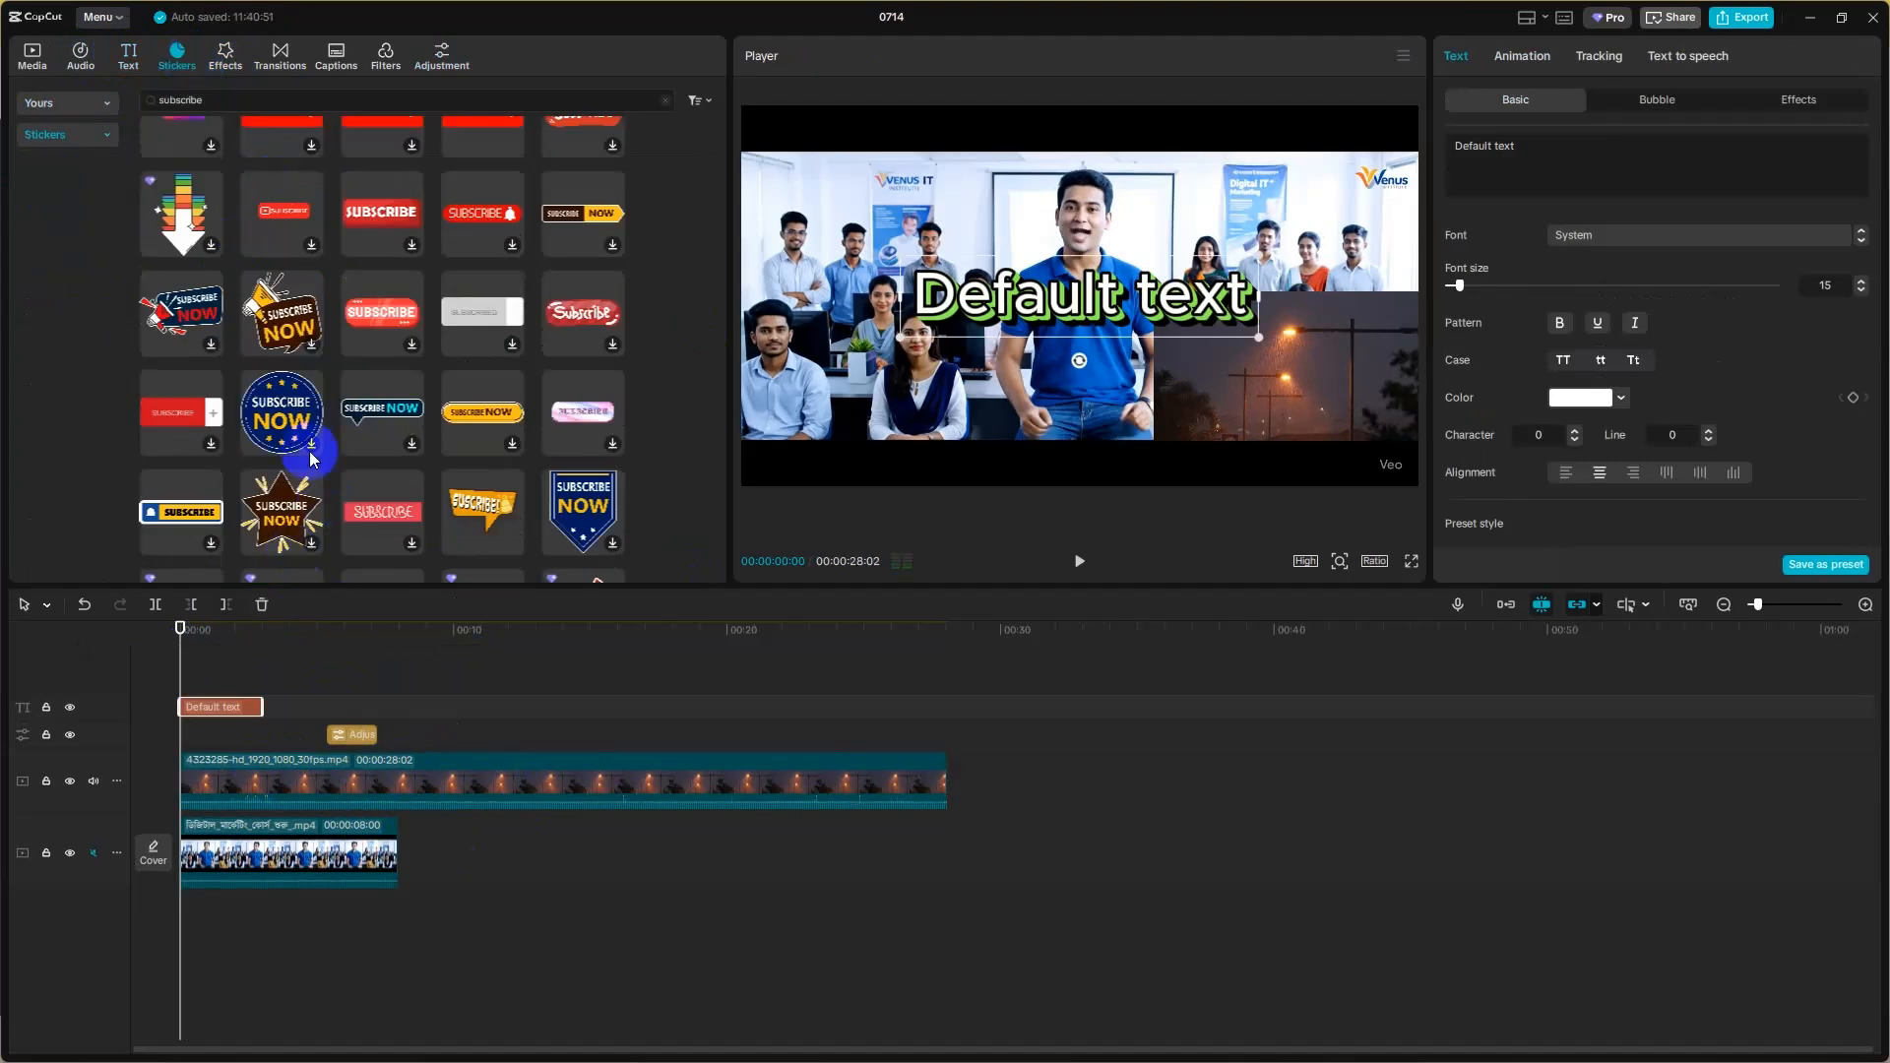
pyautogui.click(400, 327)
pyautogui.click(411, 343)
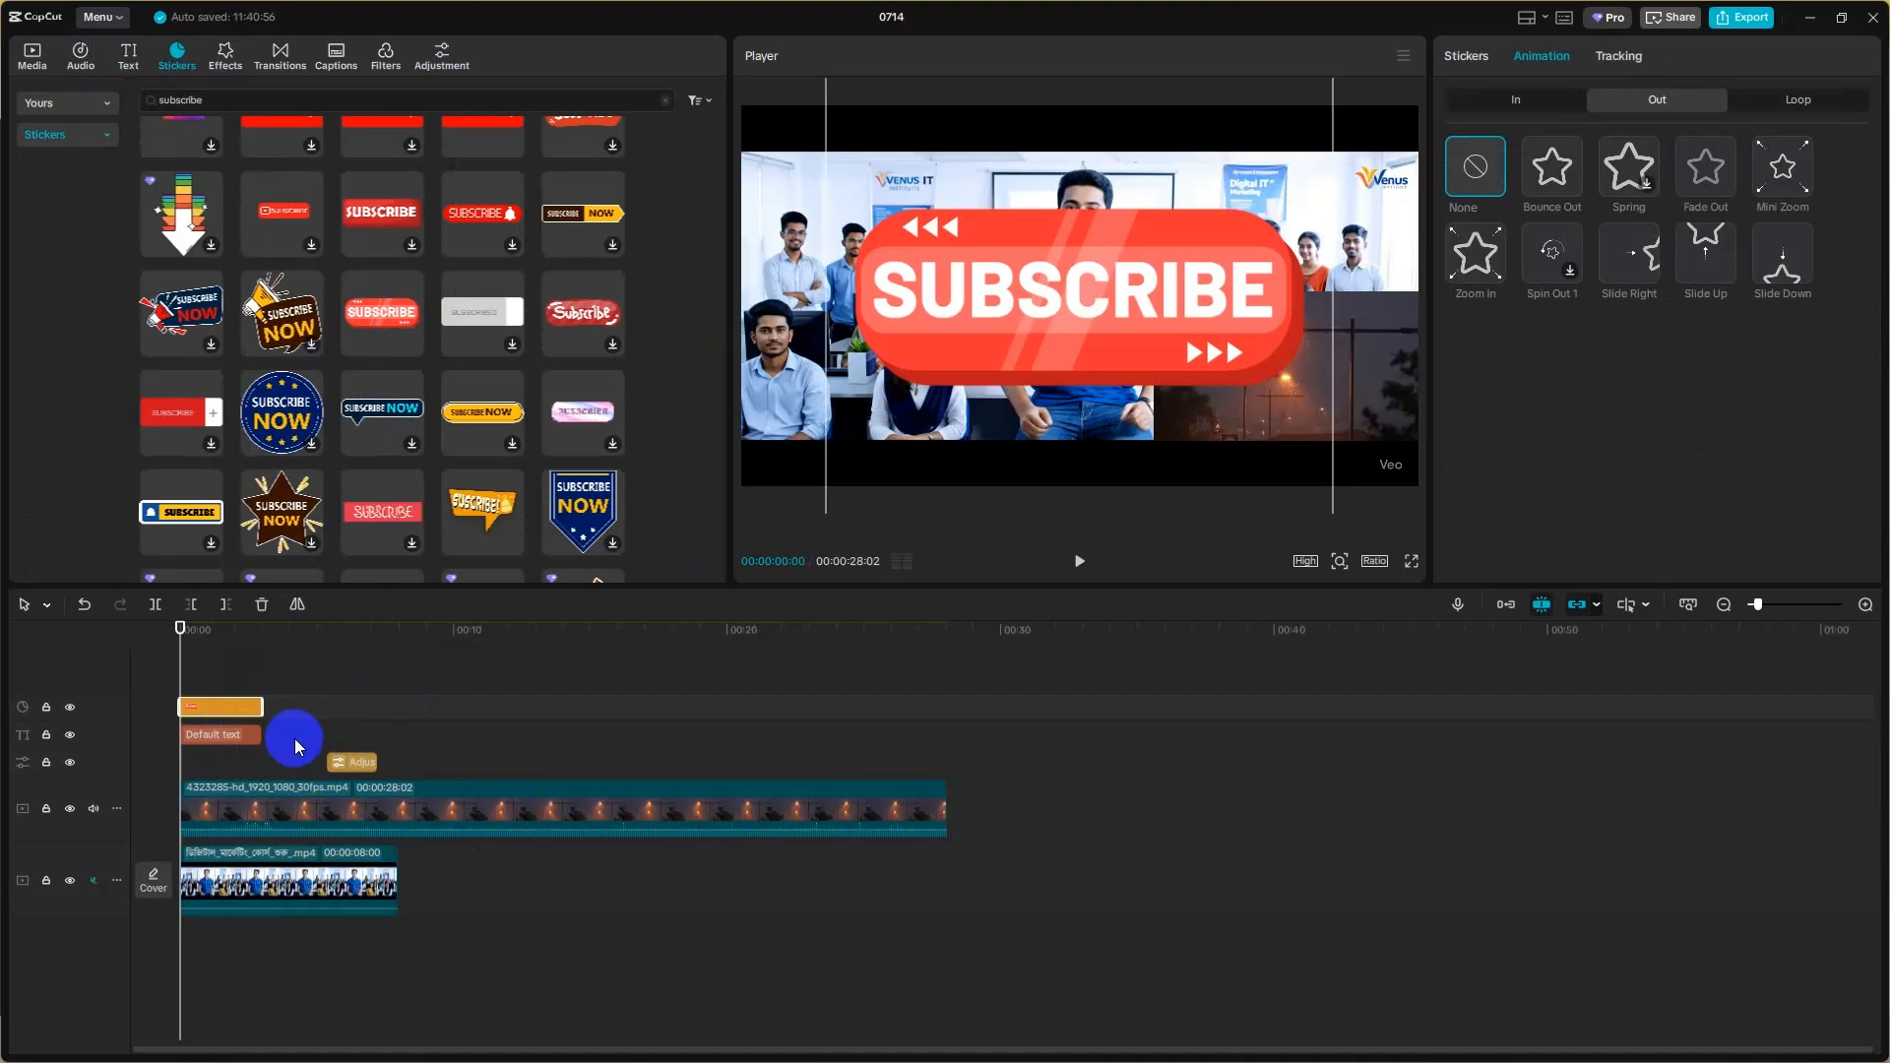
pyautogui.click(304, 819)
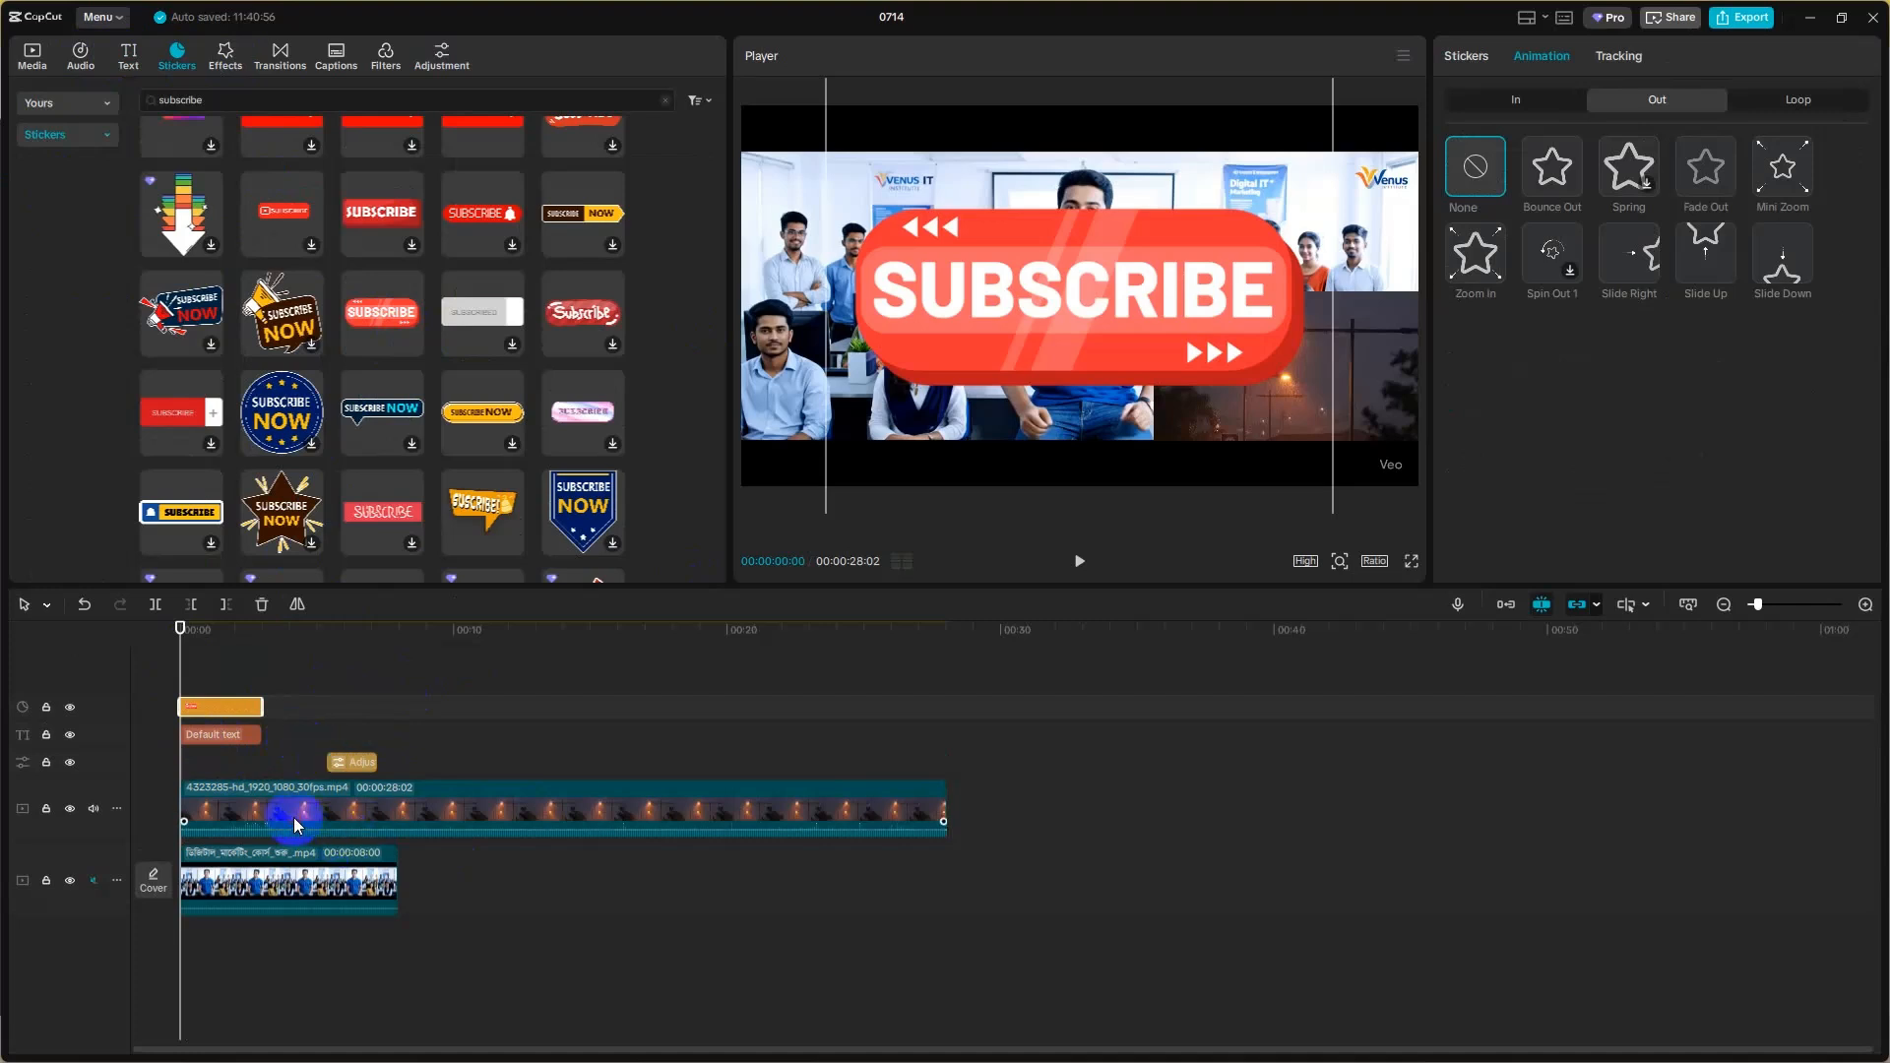